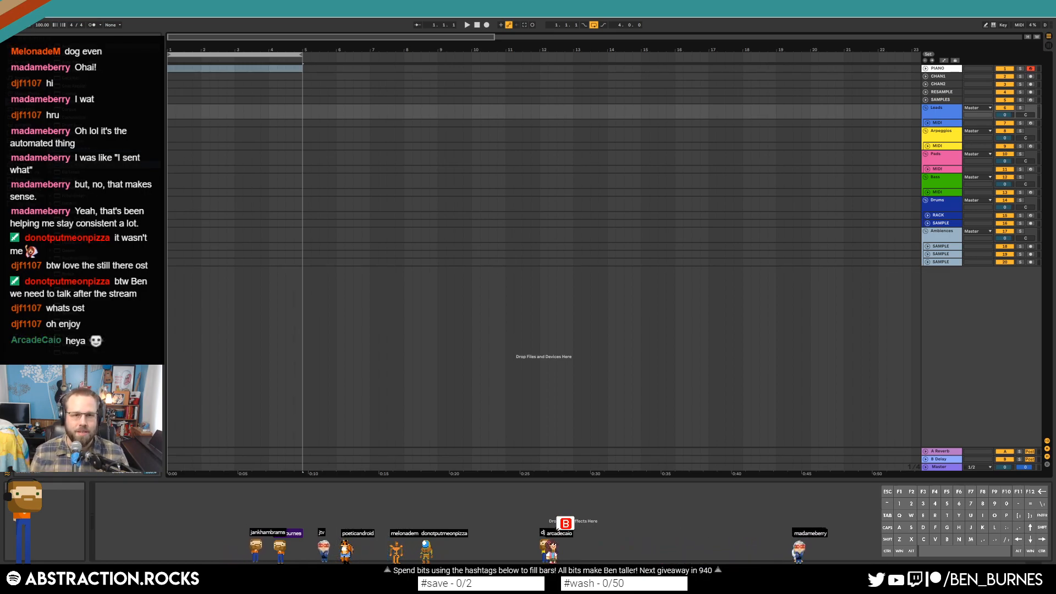
{"action": "left_click", "coordinate": [301, 106]}
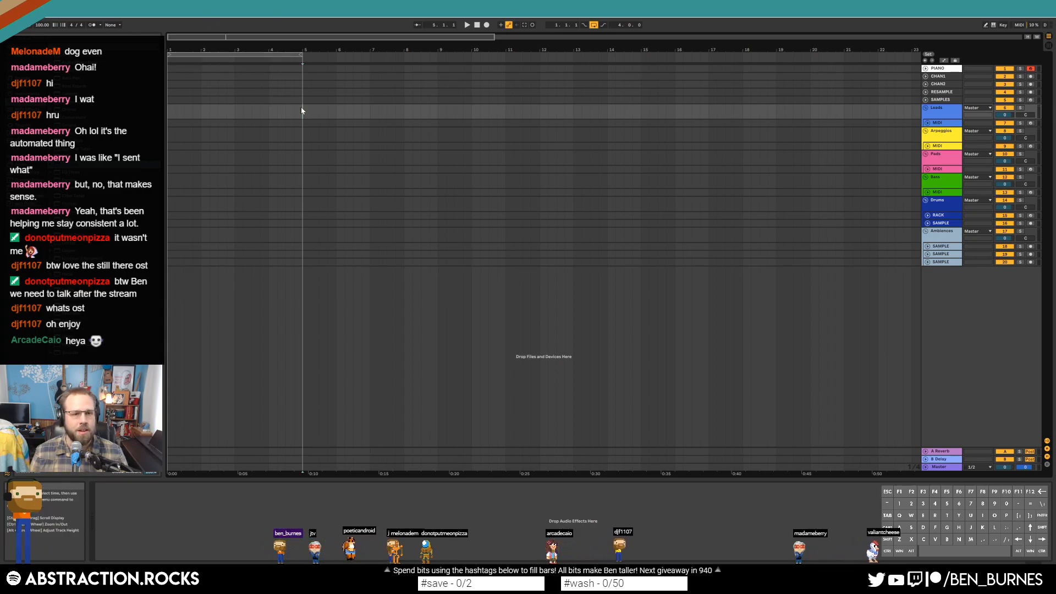
{"action": "left_click_drag", "start_coordinate": [168, 111], "coordinate": [301, 110]}
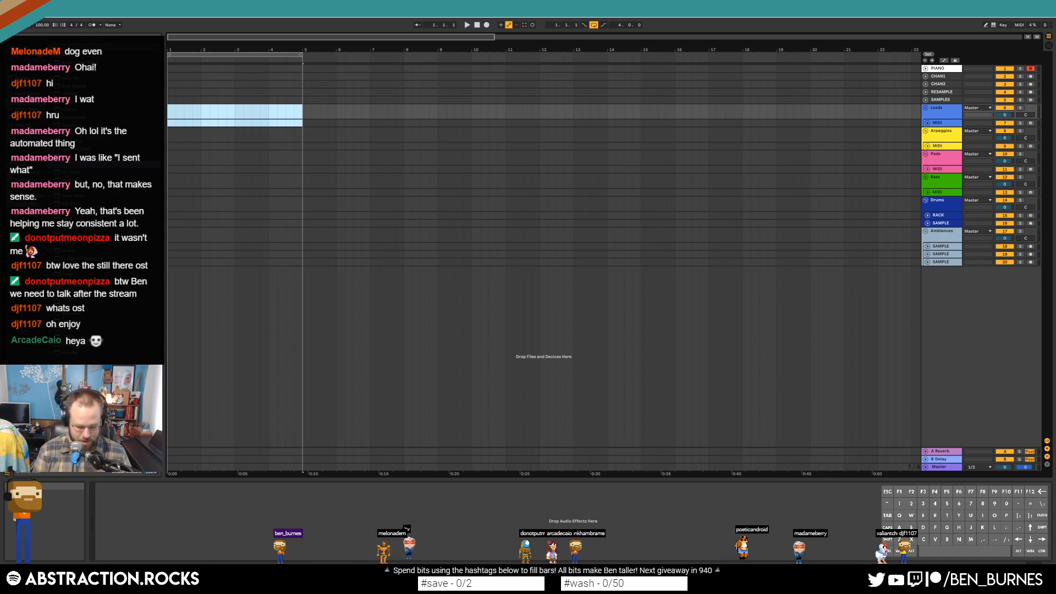
{"action": "type", "text": "a fo"}
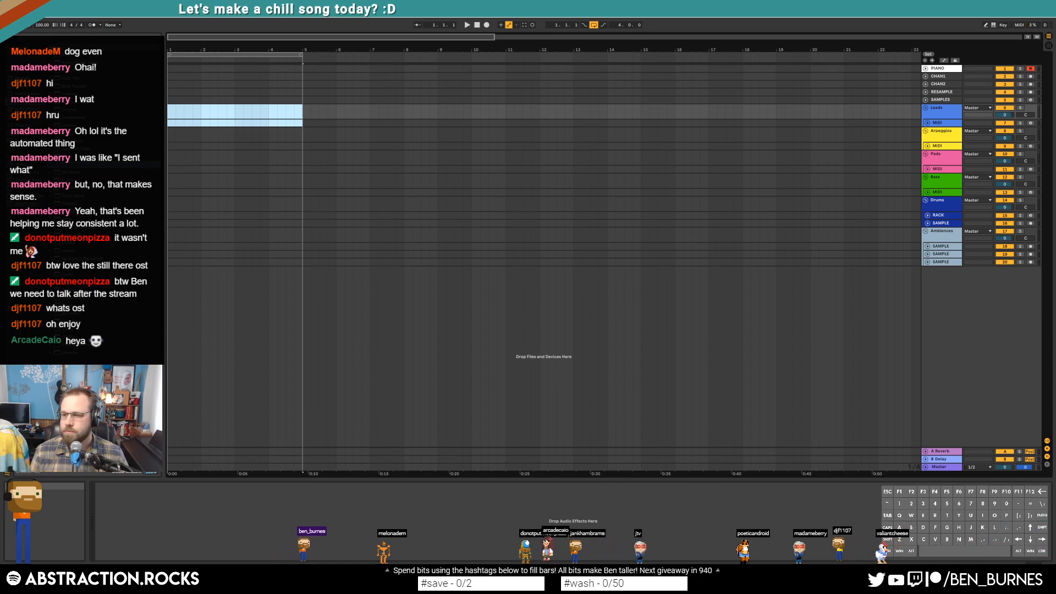
Step: Unfold and arm the MIDI track in the Leads group, and load the Massive synth onto it
{"action": "left_click", "coordinate": [169, 124]}
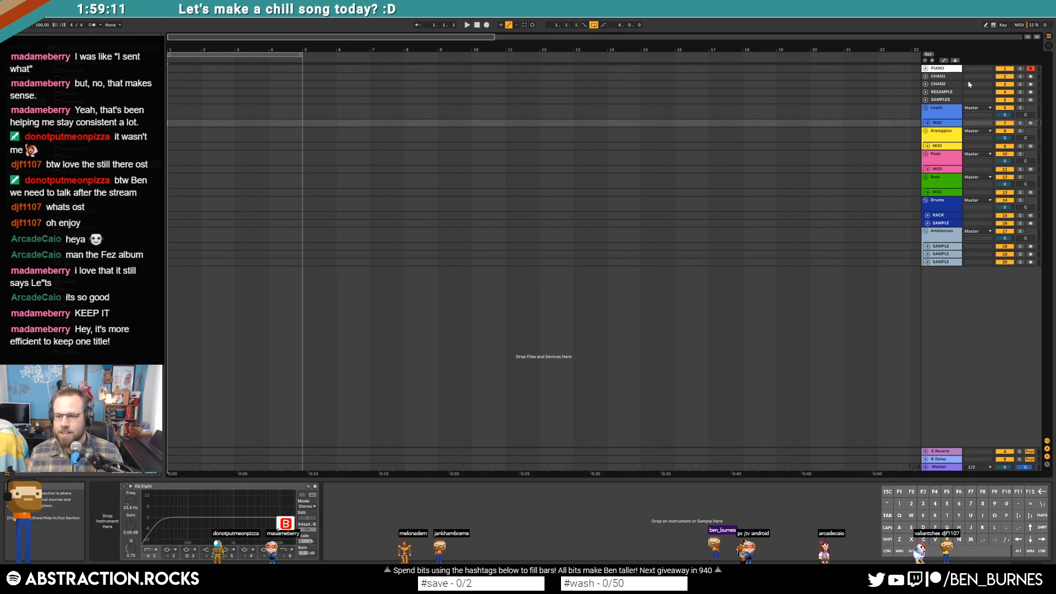
{"action": "left_click", "coordinate": [927, 123]}
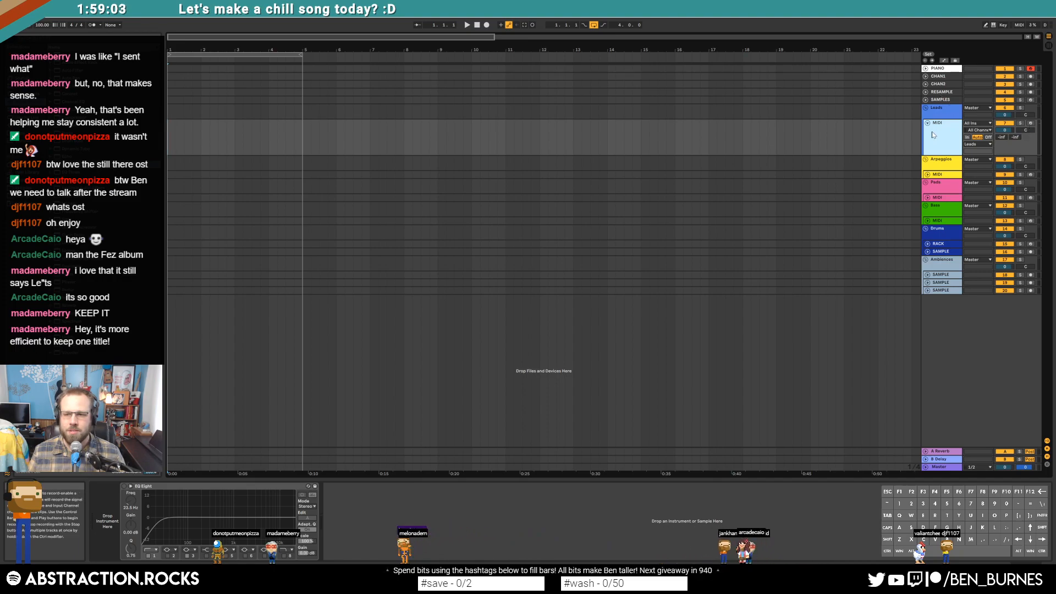
{"action": "left_click", "coordinate": [1031, 123]}
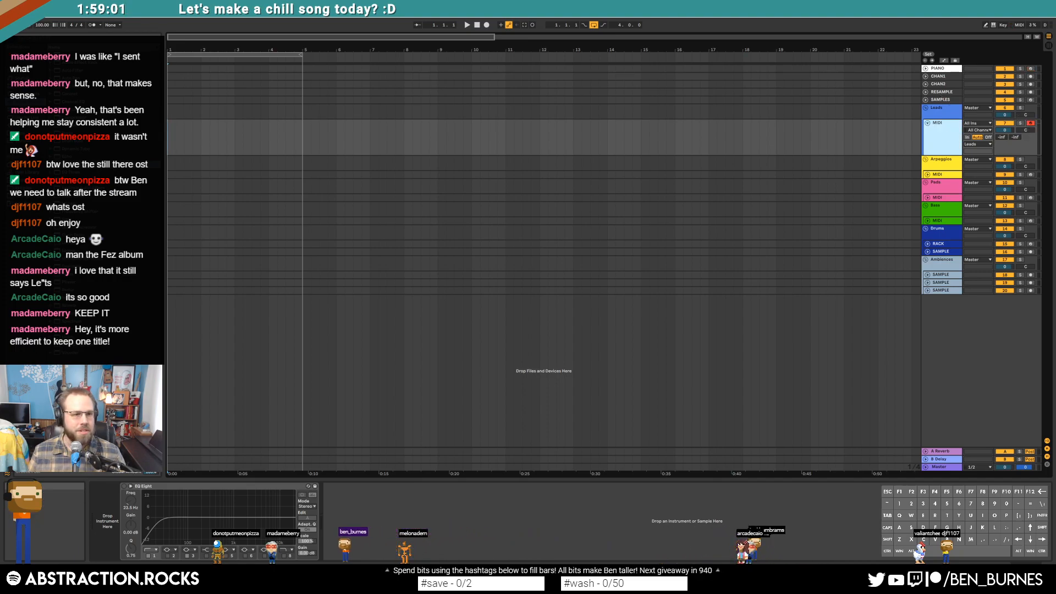
{"action": "left_click", "coordinate": [22, 126]}
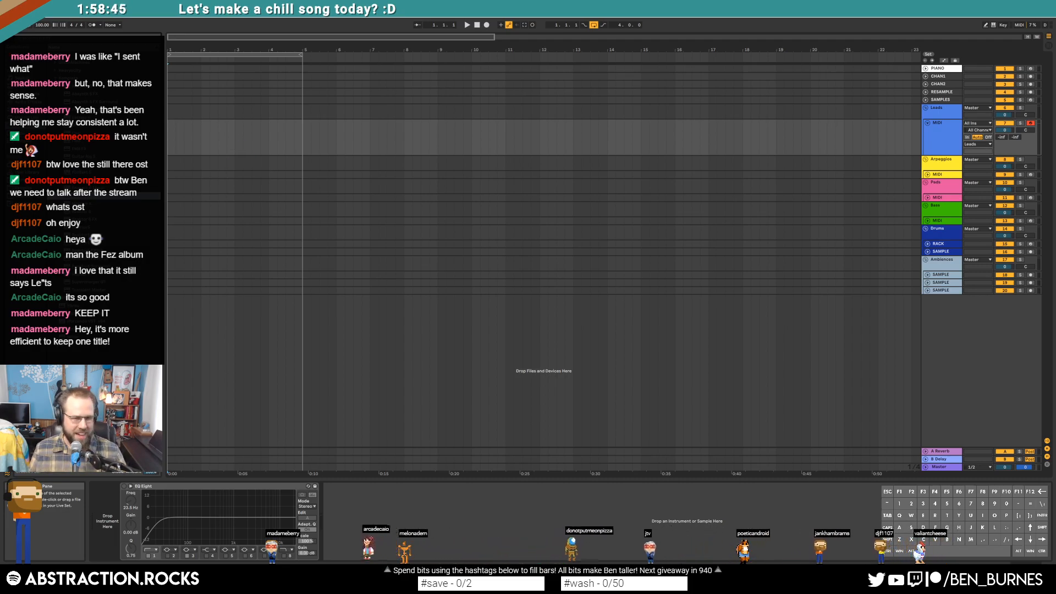
{"action": "left_click_drag", "start_coordinate": [165, 37], "coordinate": [520, 106]}
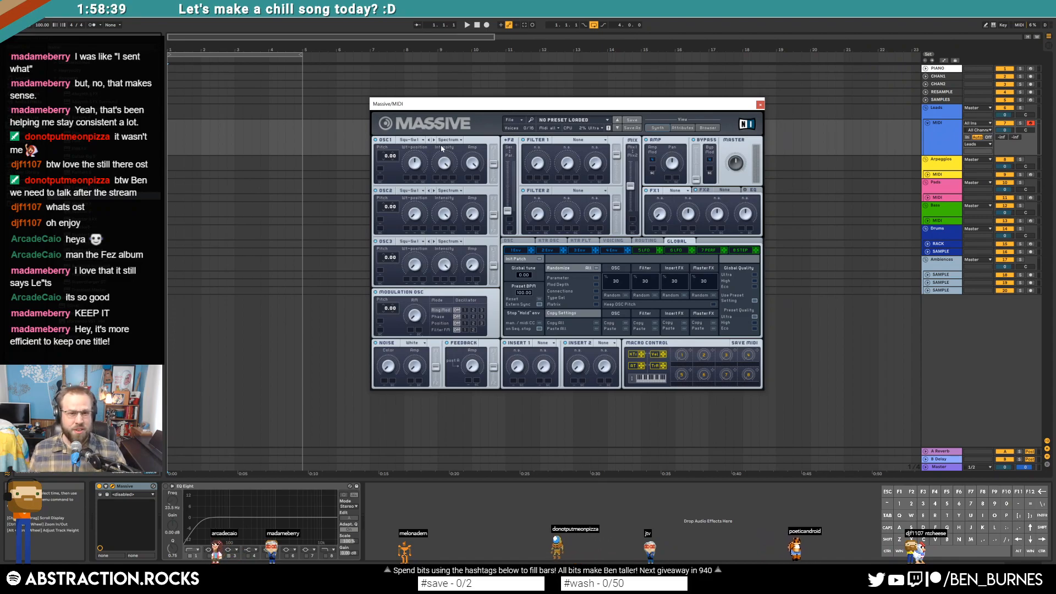
Step: Shorten the attack of envelope 4 in Massive and route oscillators 1 and 2 fully to Filter 1
{"action": "left_click", "coordinate": [611, 250]}
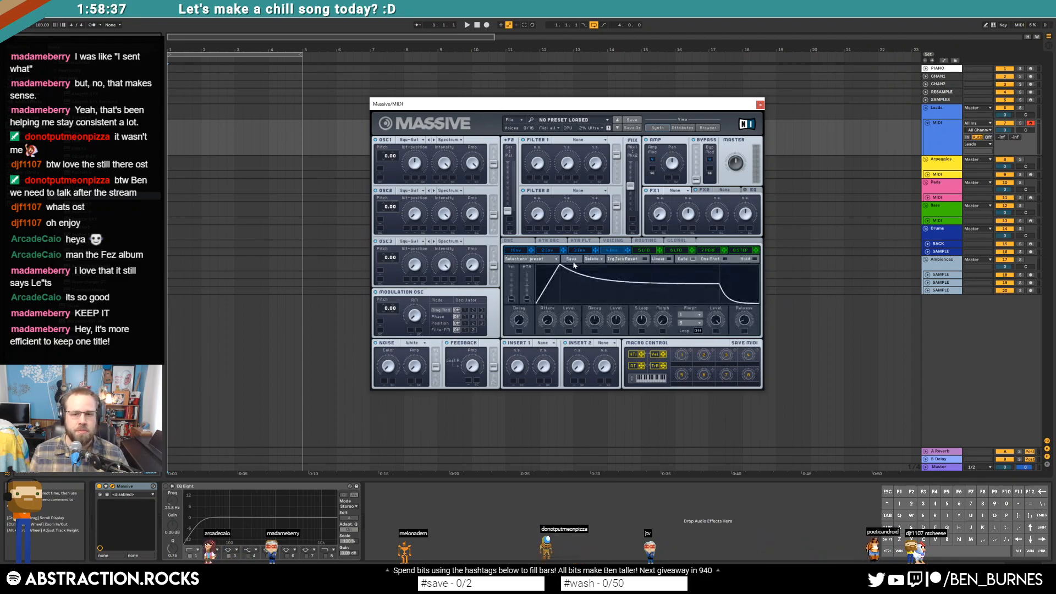
{"action": "mouse_move", "coordinate": [715, 294]}
{"action": "left_mouse_down"}
{"action": "mouse_move", "coordinate": [705, 314]}
{"action": "mouse_move", "coordinate": [711, 294]}
{"action": "left_mouse_up"}
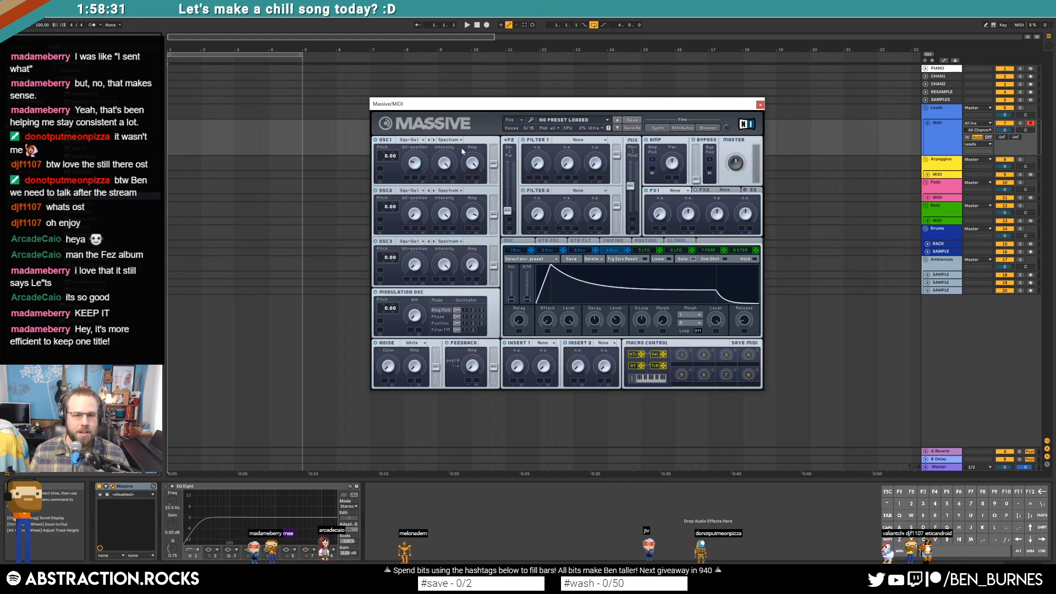
{"action": "left_click_drag", "start_coordinate": [493, 164], "coordinate": [494, 144]}
{"action": "left_click_drag", "start_coordinate": [494, 215], "coordinate": [493, 192]}
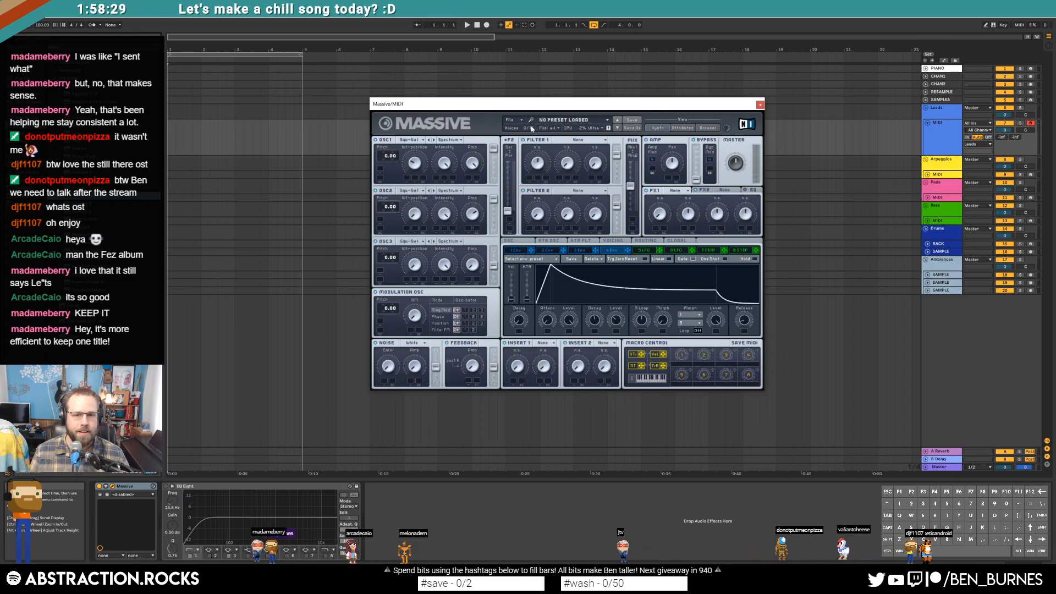
Step: Set Filter 1 to Lowpass 4 with the serial/parallel fader raised, and adjust oscillator 2's wavetable position
{"action": "left_click", "coordinate": [569, 140]}
{"action": "left_click", "coordinate": [567, 153]}
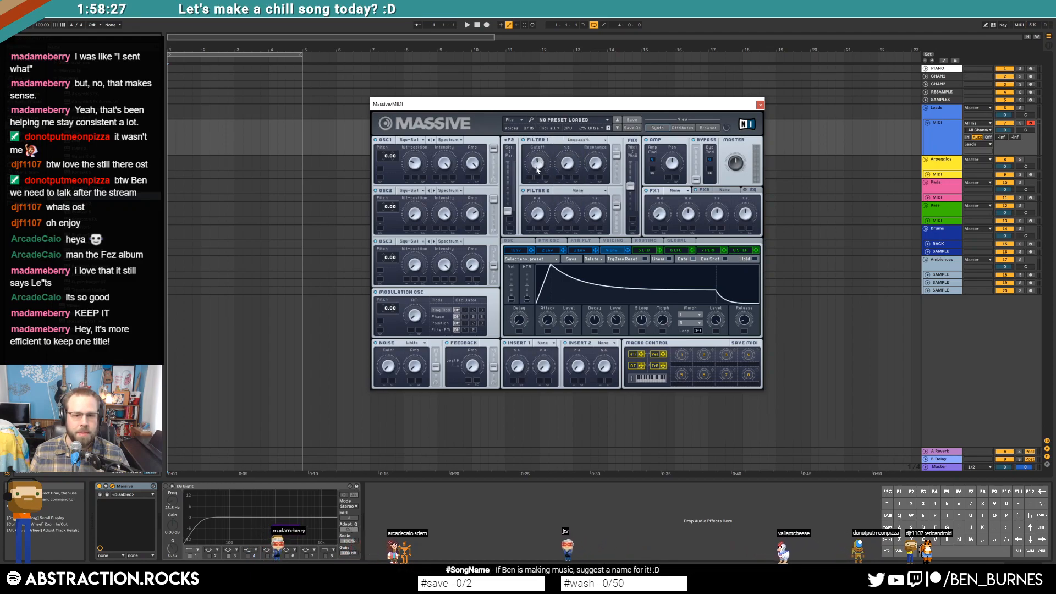
{"action": "left_click_drag", "start_coordinate": [507, 202], "coordinate": [502, 122]}
{"action": "left_click_drag", "start_coordinate": [414, 214], "coordinate": [454, 234]}
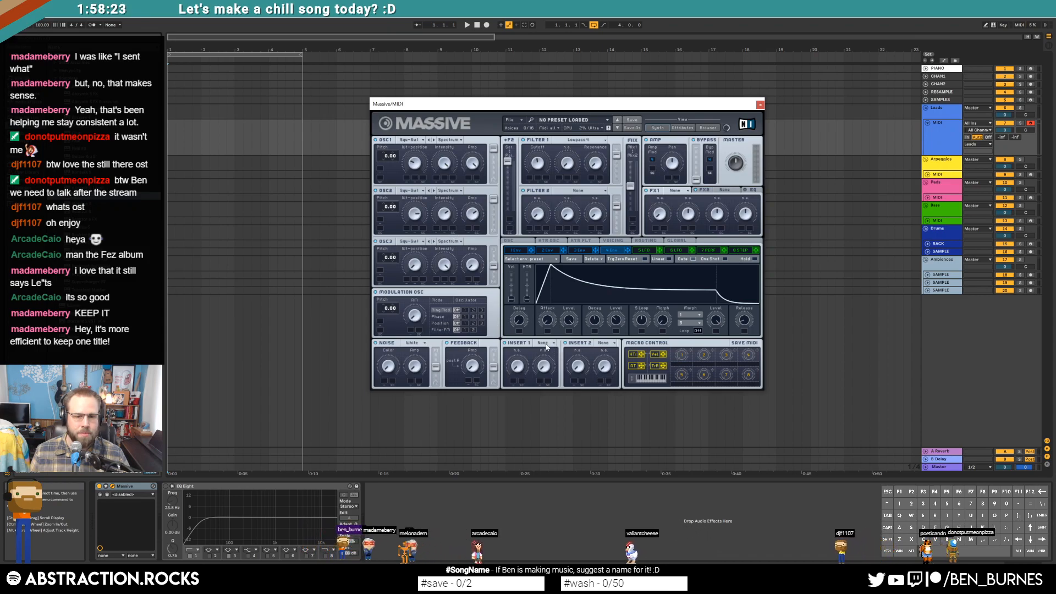
Step: Load a Bitcrusher in Insert 1 and a Reverb in FX1 of Massive, and close the synth window
{"action": "left_click", "coordinate": [547, 342]}
{"action": "left_click", "coordinate": [546, 358]}
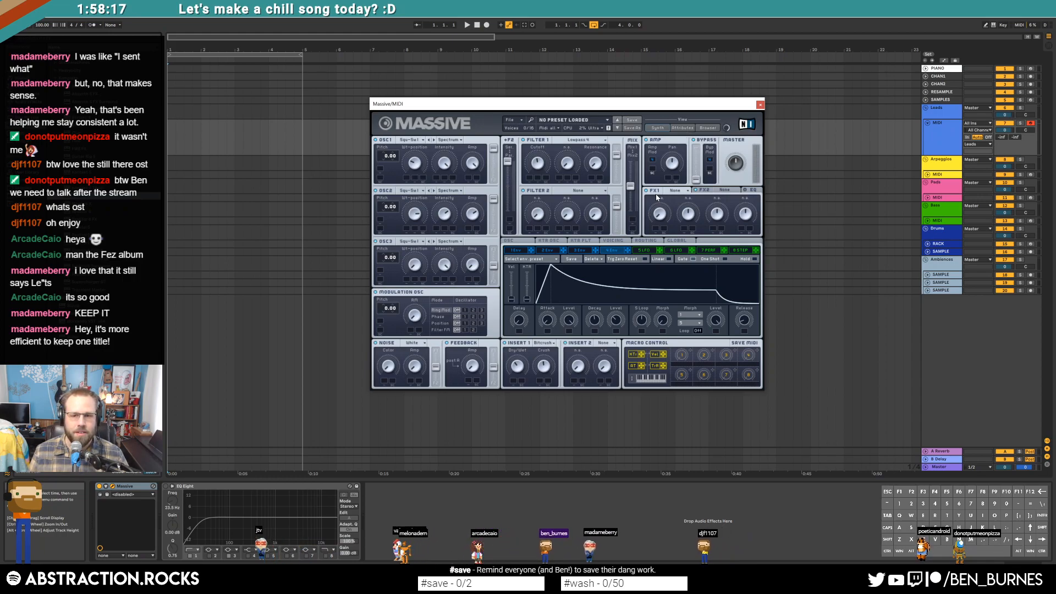
{"action": "left_click", "coordinate": [684, 191]}
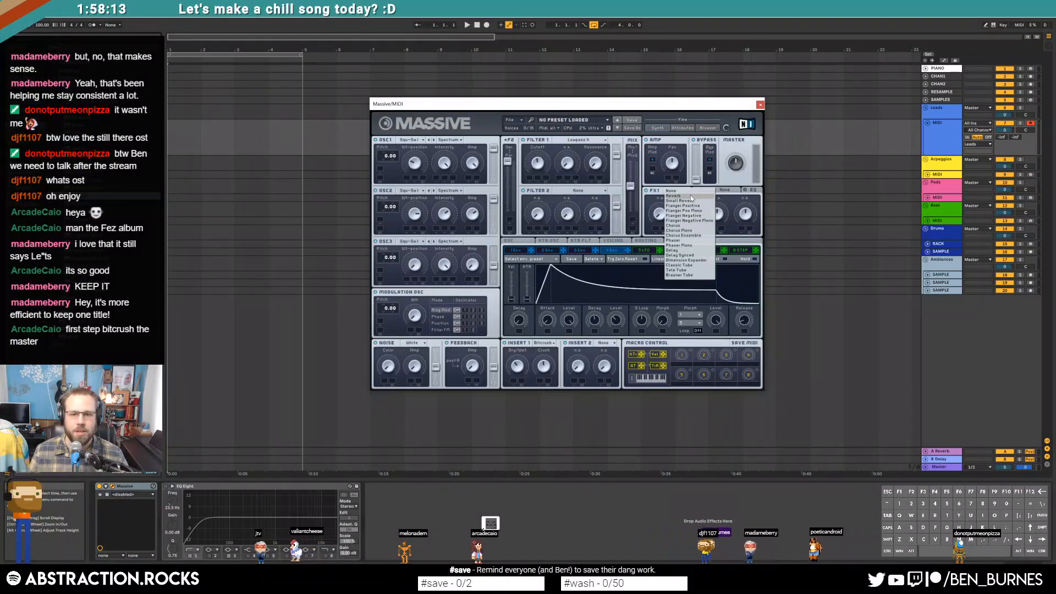
{"action": "left_click", "coordinate": [690, 196]}
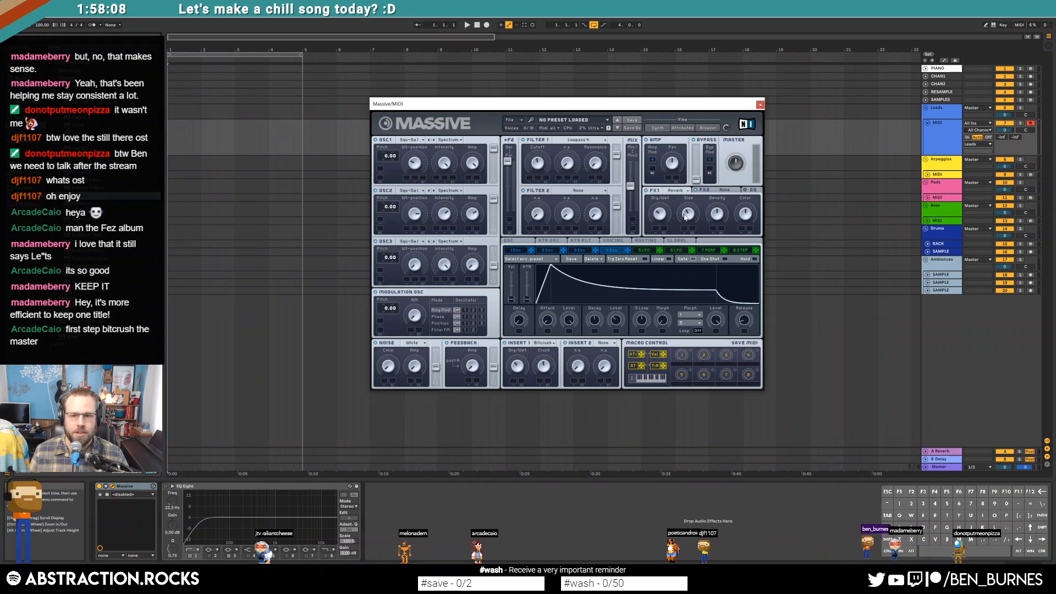
{"action": "left_click", "coordinate": [760, 105]}
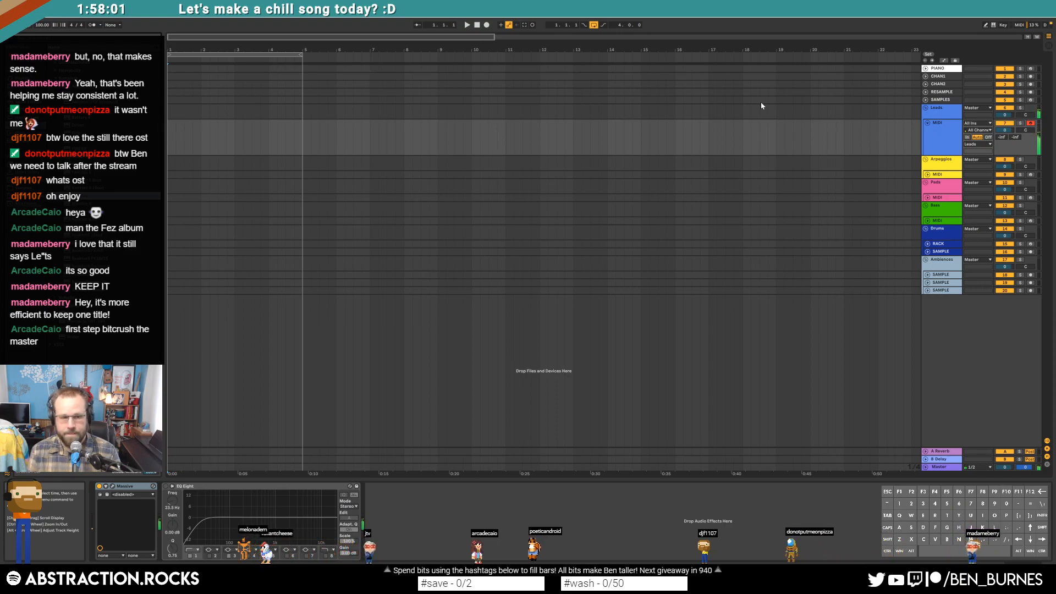
Step: Reopen Massive on the Leads track and reshape its envelope to a faster attack and a lower sustain level
{"action": "left_click", "coordinate": [112, 486]}
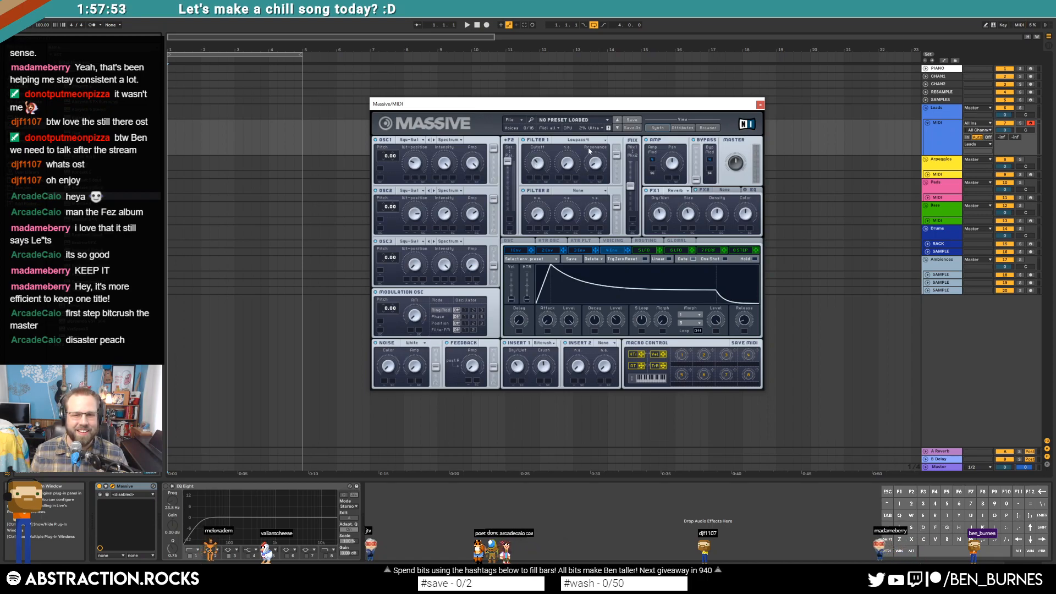
{"action": "left_click", "coordinate": [579, 251]}
{"action": "left_click_drag", "start_coordinate": [552, 266], "coordinate": [585, 266]}
{"action": "left_click_drag", "start_coordinate": [733, 275], "coordinate": [709, 307]}
{"action": "left_click_drag", "start_coordinate": [577, 266], "coordinate": [615, 264]}
{"action": "left_click", "coordinate": [612, 250]}
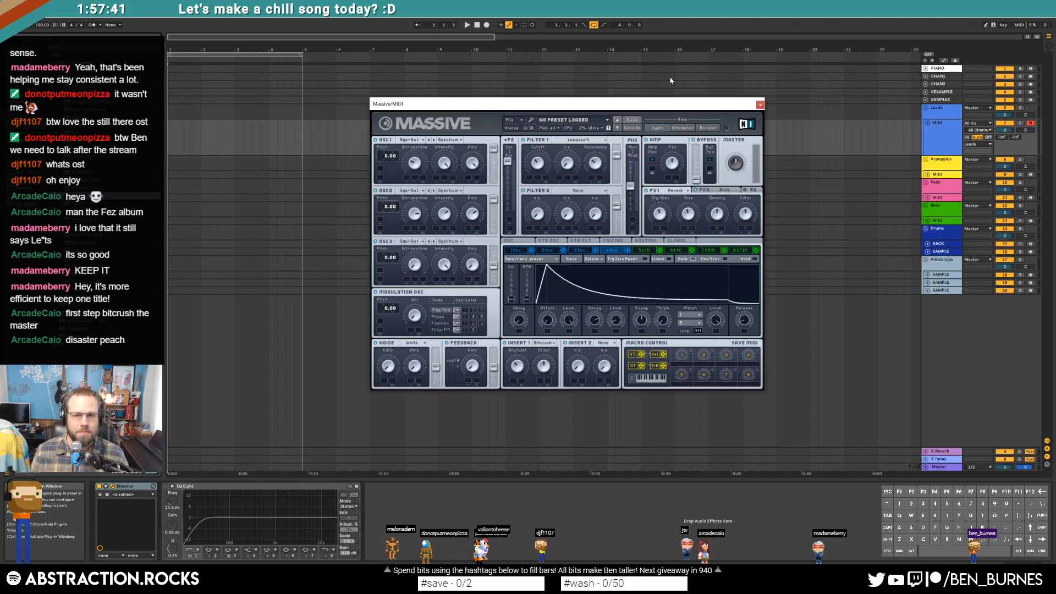
{"action": "left_click", "coordinate": [760, 104]}
Step: Set the time signature to 7/8 and the tempo to 75 BPM
{"action": "left_click", "coordinate": [942, 137]}
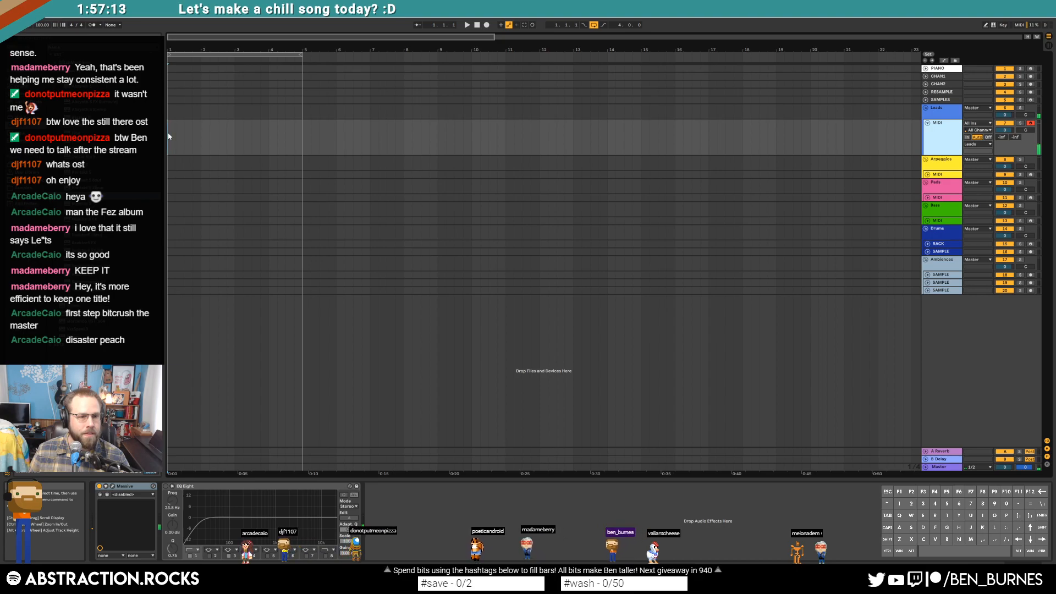
{"action": "left_click", "coordinate": [43, 26]}
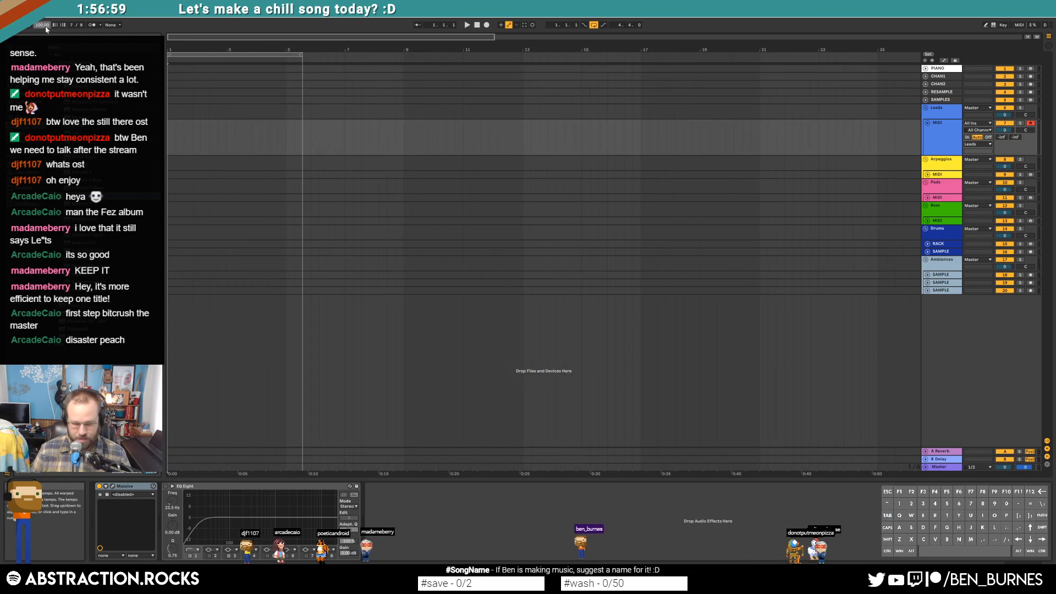
{"action": "key", "text": "Return"}
Step: Extend the arrangement loop to end at bar 13
{"action": "mouse_move", "coordinate": [301, 61]}
{"action": "left_mouse_down"}
{"action": "mouse_move", "coordinate": [513, 65]}
{"action": "mouse_move", "coordinate": [522, 75]}
{"action": "left_mouse_up"}
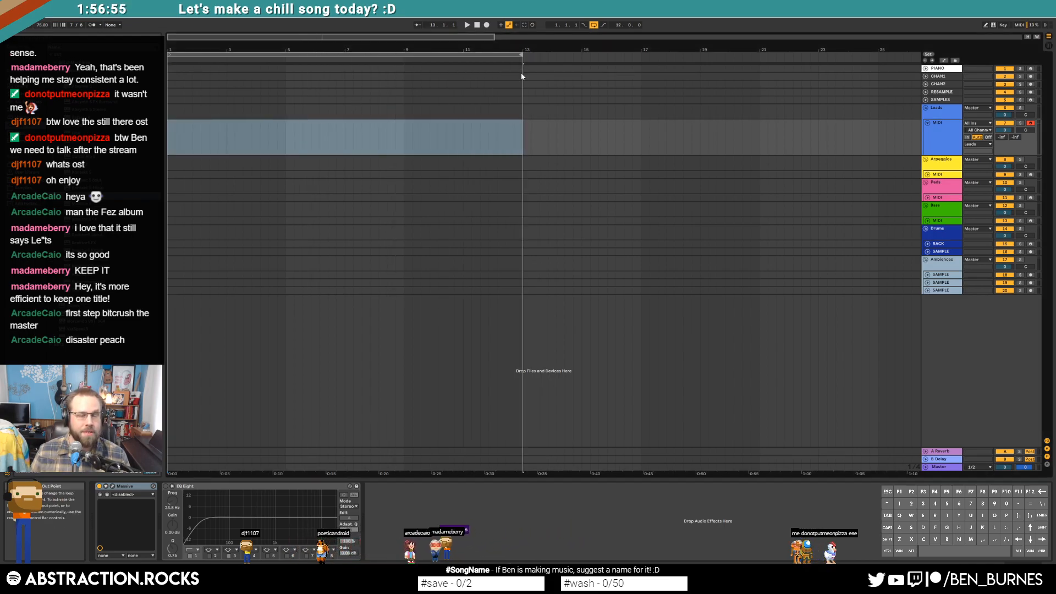
{"action": "left_click_drag", "start_coordinate": [168, 138], "coordinate": [169, 137]}
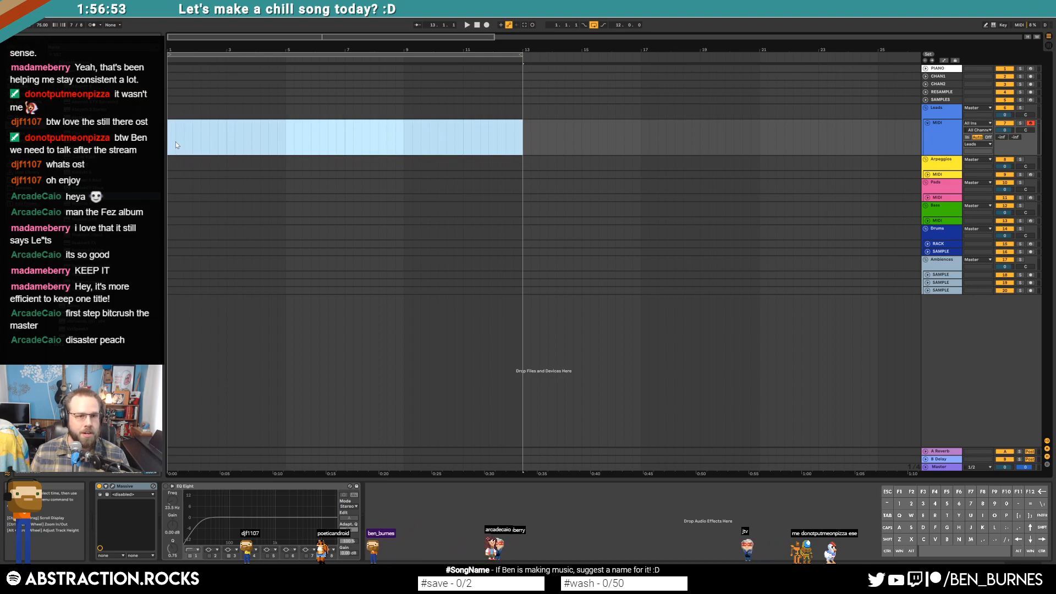
{"action": "left_click", "coordinate": [167, 136]}
Step: Copy the Massive device from the Leads MIDI track onto the Pads MIDI track
{"action": "left_click", "coordinate": [133, 488]}
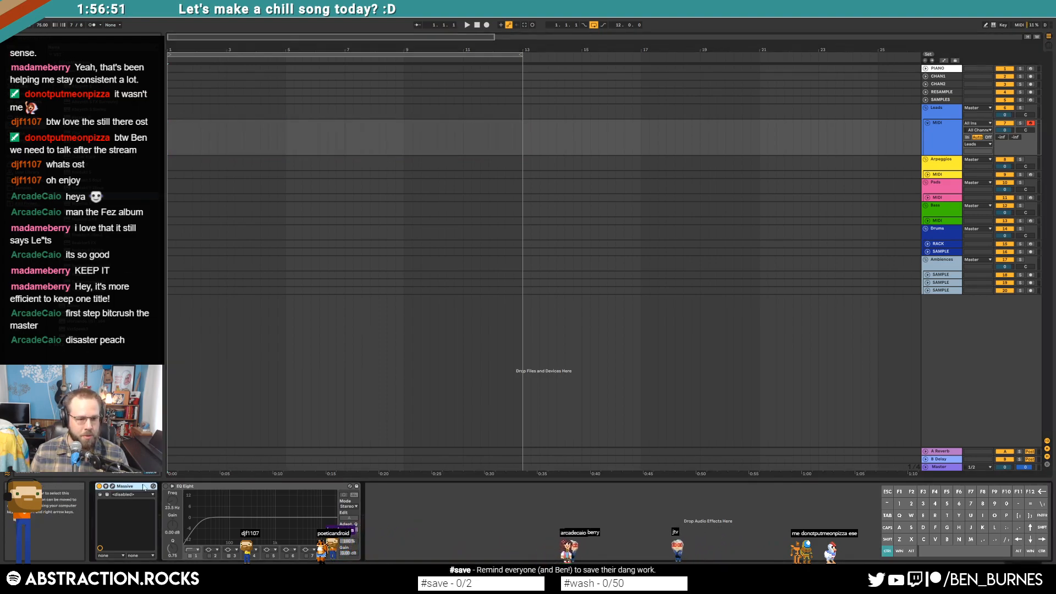
{"action": "left_click", "coordinate": [988, 199]}
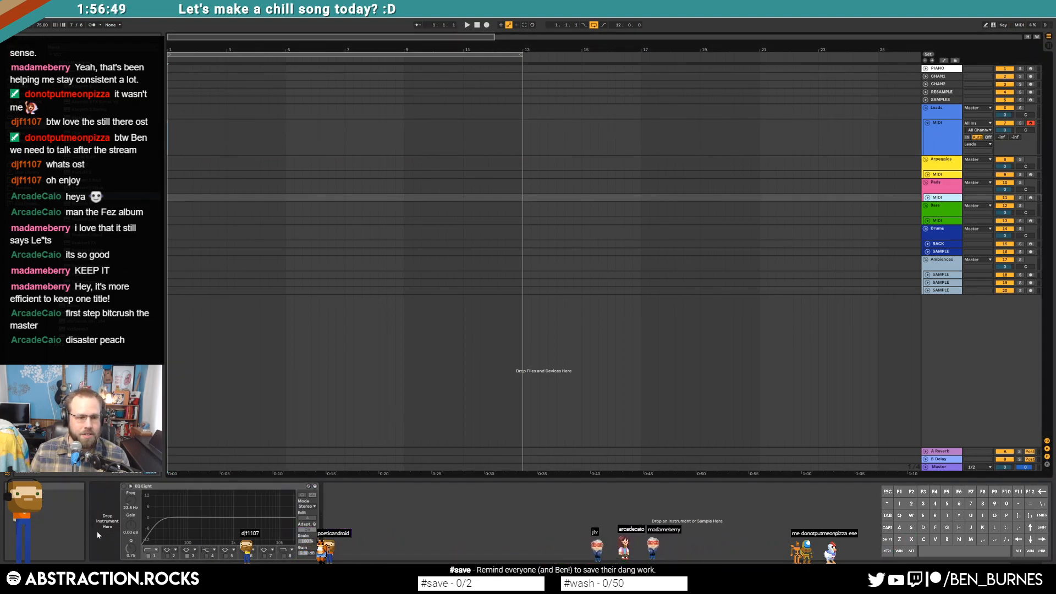
{"action": "left_click", "coordinate": [98, 535]}
{"action": "key", "text": "ctrl+v"}
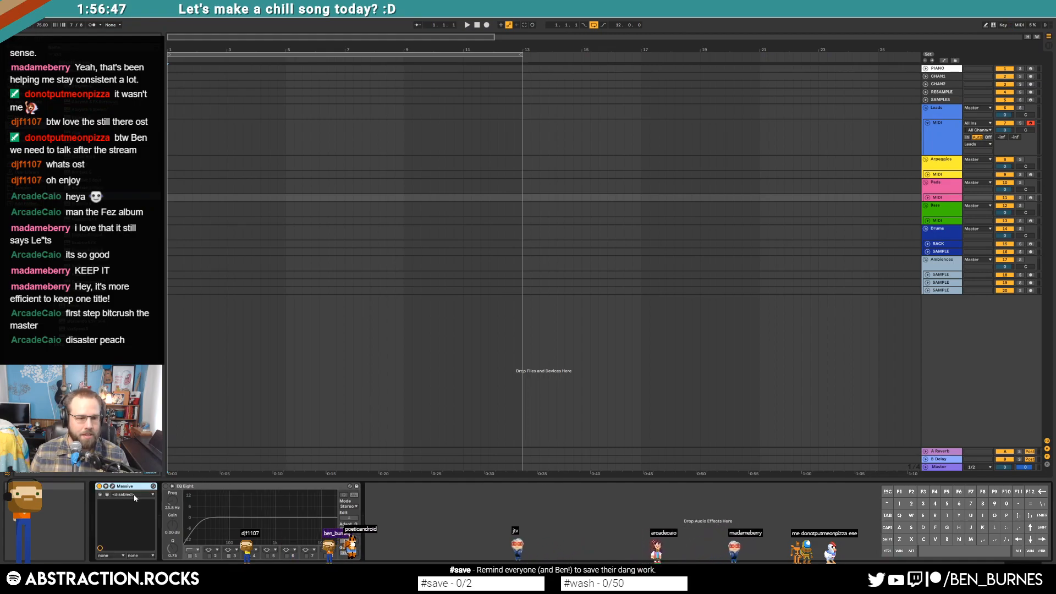
Step: Create a two-bar MIDI clip at bar 1 of the Pads MIDI track, and end both the extended clip and the arrangement loop at bar 9
{"action": "left_click", "coordinate": [928, 198]}
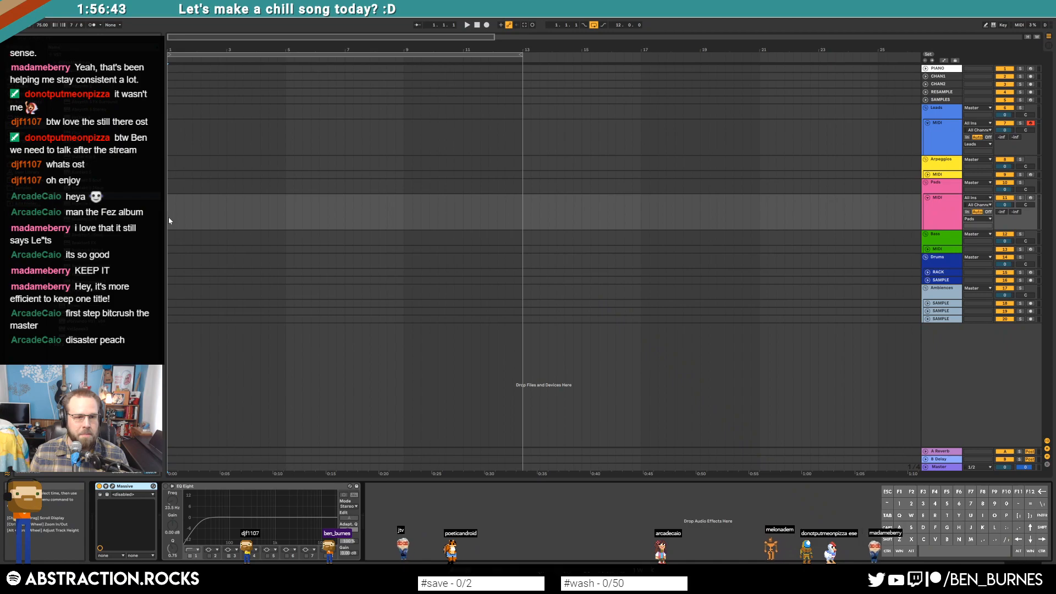
{"action": "left_click_drag", "start_coordinate": [169, 220], "coordinate": [227, 220]}
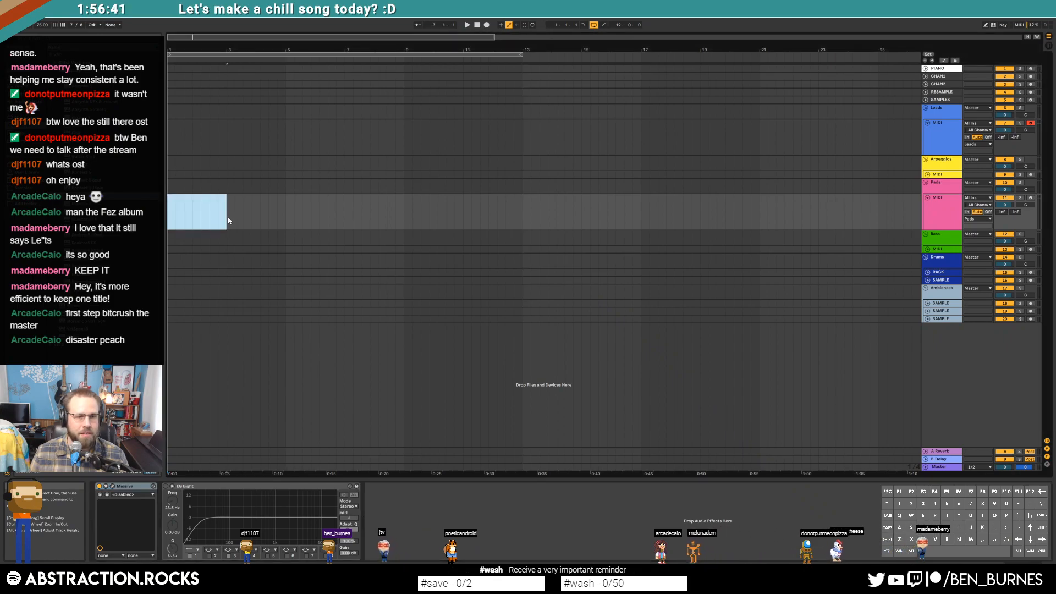
{"action": "key", "text": "ctrl+shift+m"}
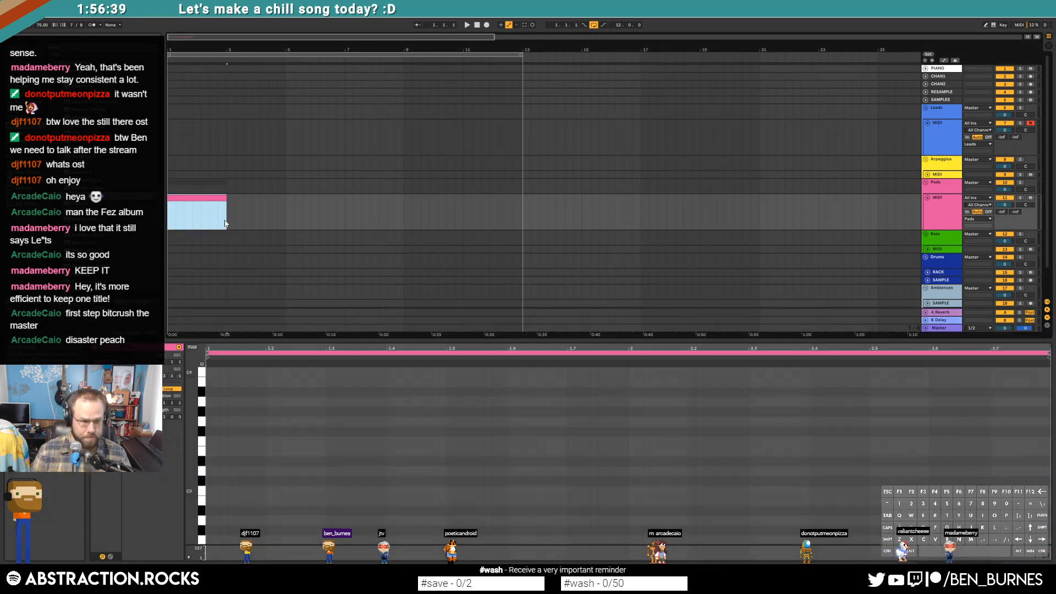
{"action": "left_click_drag", "start_coordinate": [419, 211], "coordinate": [483, 218]}
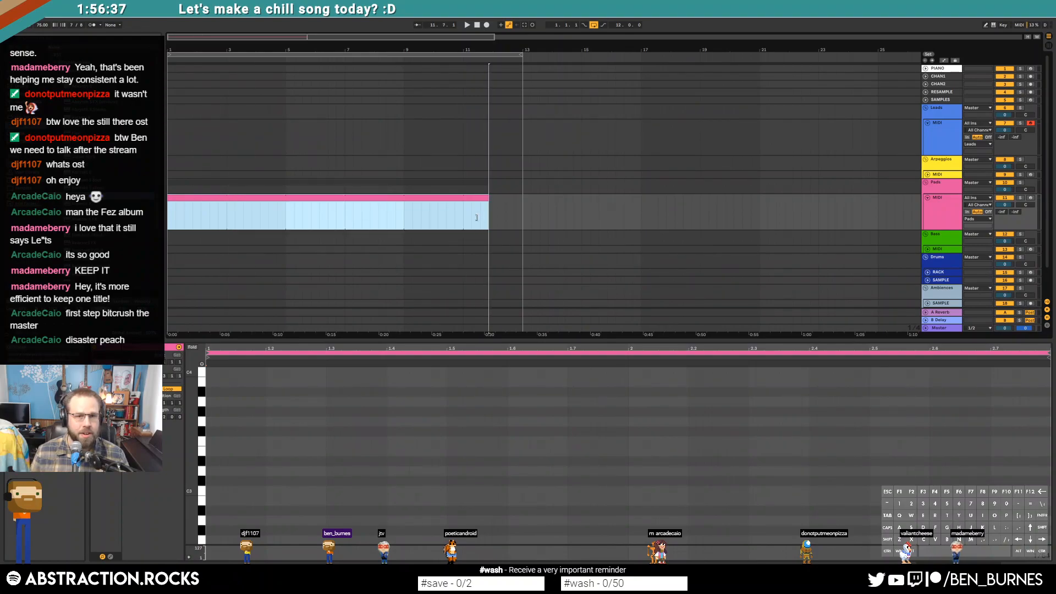
{"action": "left_click_drag", "start_coordinate": [519, 56], "coordinate": [404, 56]}
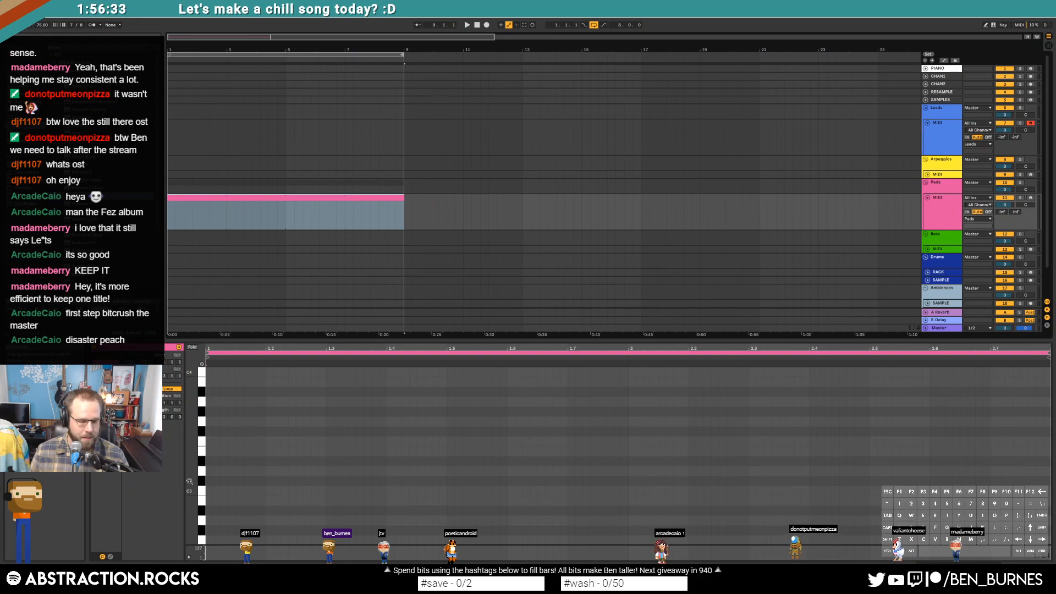
Step: Arm the Pads MIDI track and draw a one-bar D3 note at the start of its clip
{"action": "left_click_drag", "start_coordinate": [189, 481], "coordinate": [190, 236]}
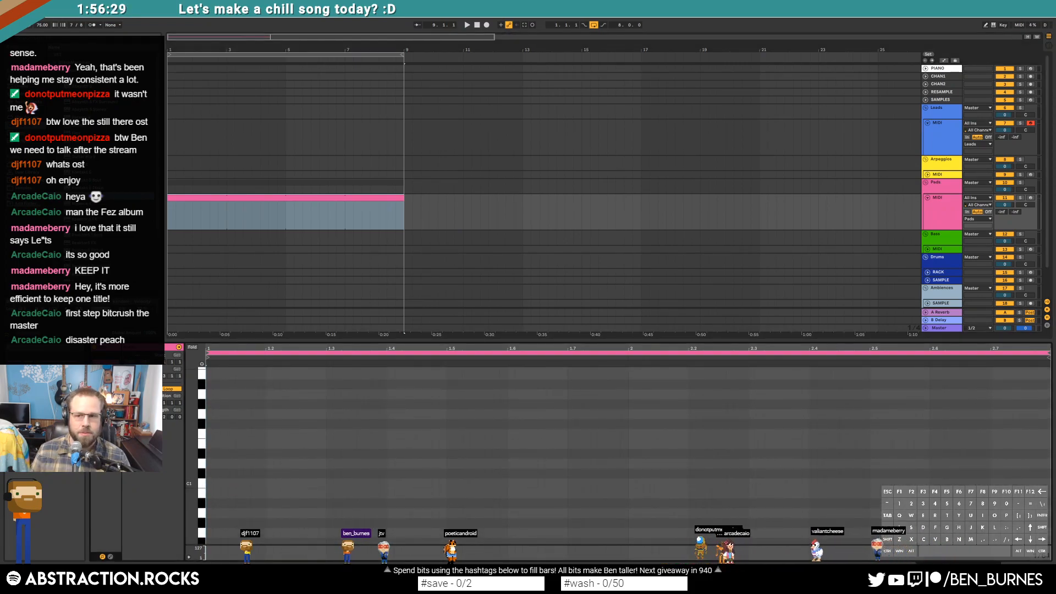
{"action": "left_click", "coordinate": [1030, 197]}
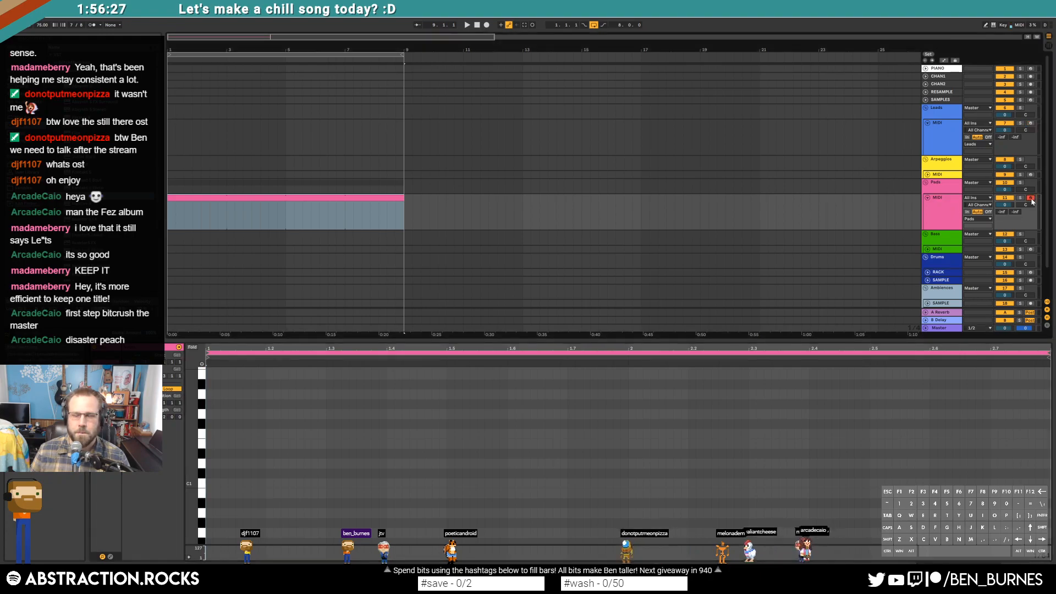
{"action": "left_click", "coordinate": [202, 464]}
{"action": "double_click", "coordinate": [210, 465]}
{"action": "left_click_drag", "start_coordinate": [210, 464], "coordinate": [628, 459]}
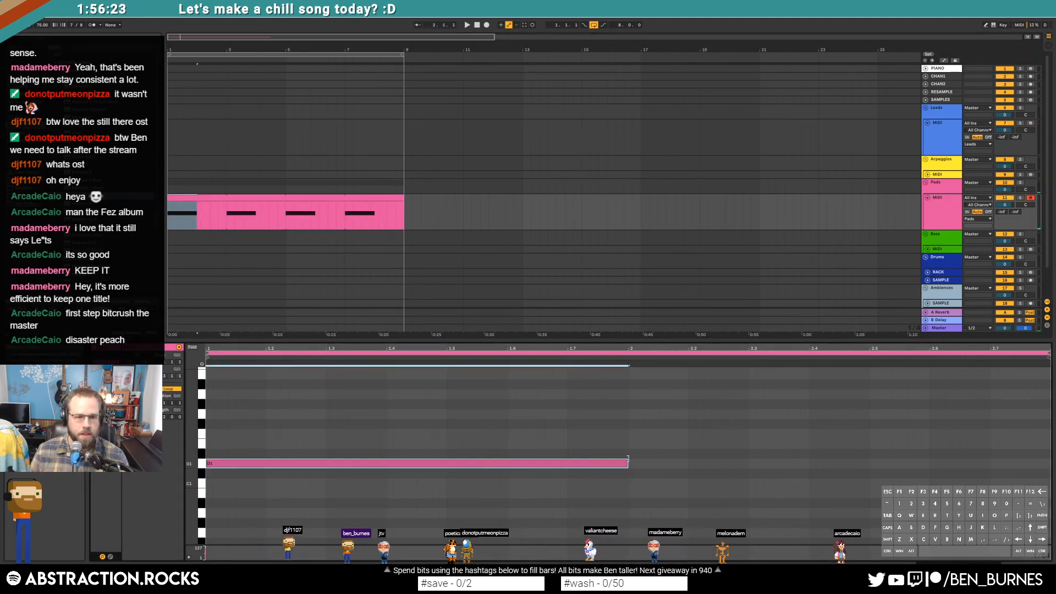
{"action": "key", "text": "shift+Tab"}
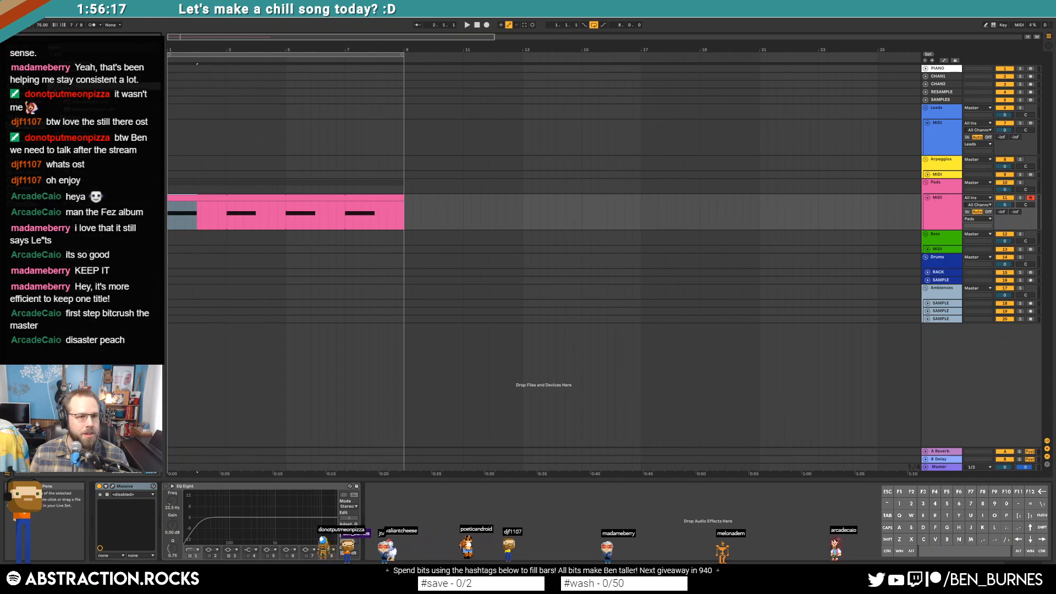
Step: Insert ValhallaDelay between Massive and EQ Eight on the Pads MIDI track, with 37.6% mix, 76.4% feedback and 23.6% diffusion amount
{"action": "left_click_drag", "start_coordinate": [203, 472], "coordinate": [160, 517]}
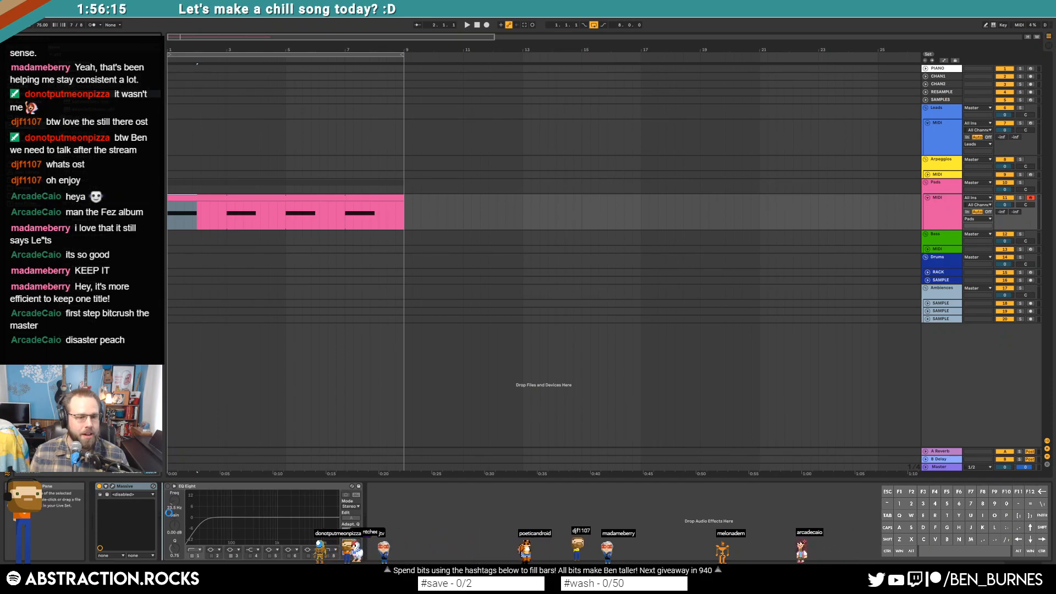
{"action": "left_click_drag", "start_coordinate": [559, 117], "coordinate": [640, 200]}
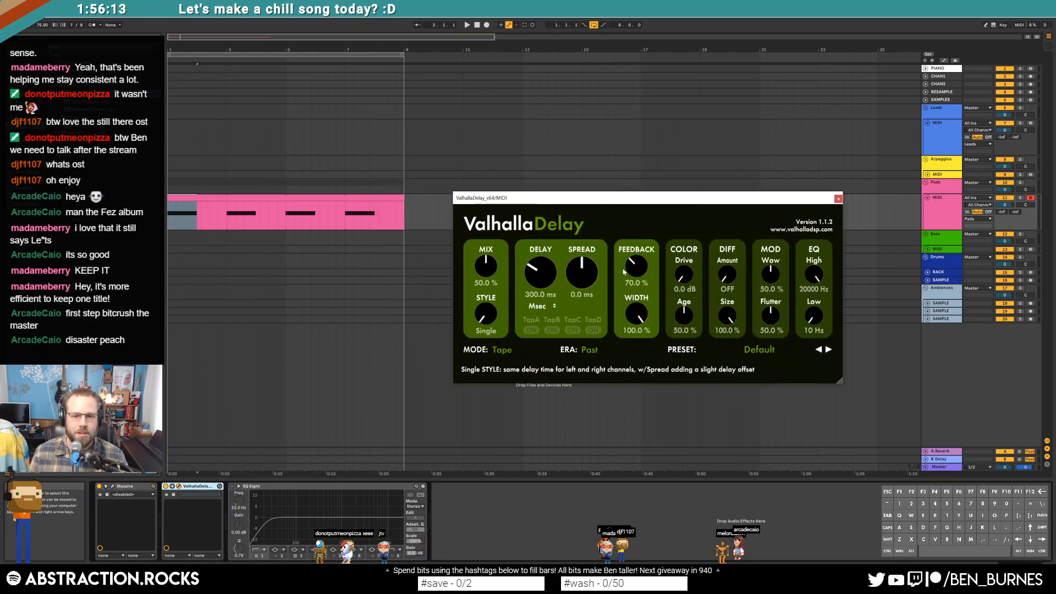
{"action": "left_click_drag", "start_coordinate": [623, 269], "coordinate": [623, 264]}
{"action": "left_click_drag", "start_coordinate": [718, 271], "coordinate": [715, 246]}
{"action": "left_click_drag", "start_coordinate": [479, 265], "coordinate": [479, 276]}
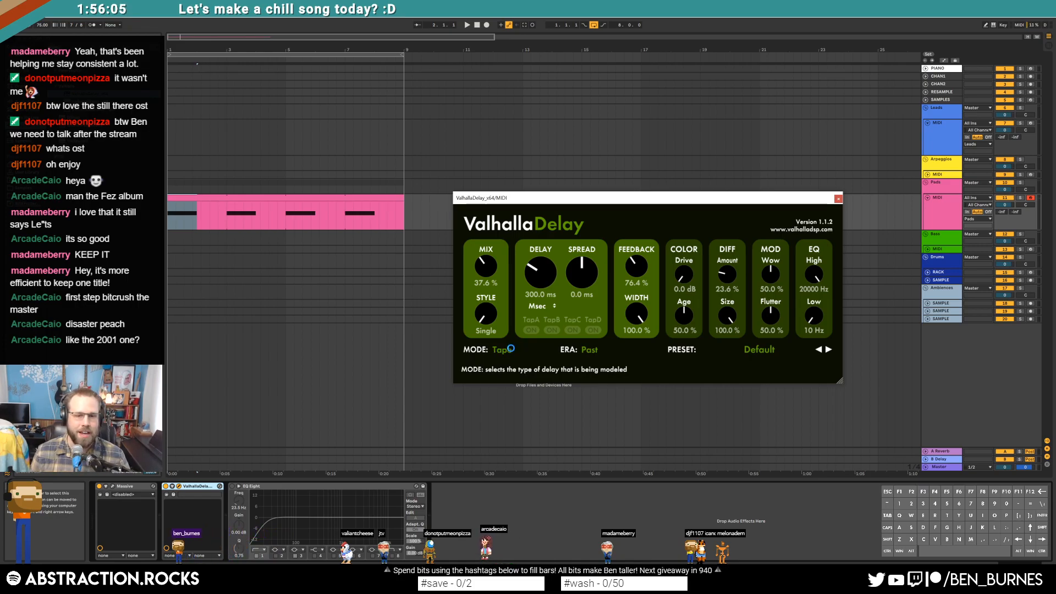
Step: Switch the delay to PingPong style with 356 ms left and 348 ms right, and tune its feedback to 83.6% while auditioning the pad
{"action": "mouse_move", "coordinate": [480, 317]}
{"action": "left_mouse_down"}
{"action": "mouse_move", "coordinate": [495, 272]}
{"action": "mouse_move", "coordinate": [549, 265]}
{"action": "mouse_move", "coordinate": [491, 320]}
{"action": "mouse_move", "coordinate": [492, 308]}
{"action": "left_mouse_up"}
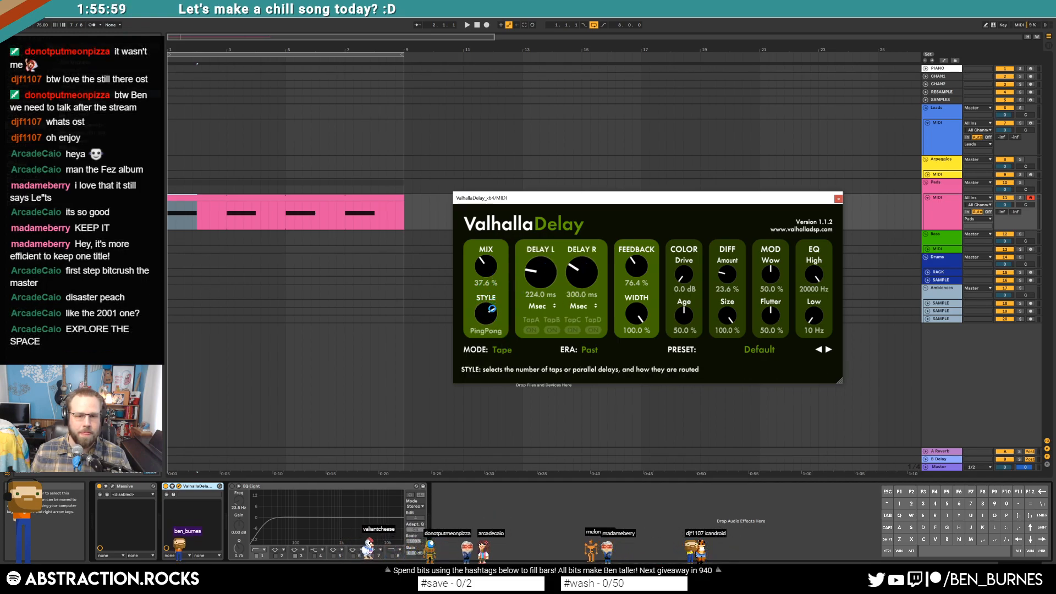
{"action": "left_click_drag", "start_coordinate": [542, 275], "coordinate": [585, 269]}
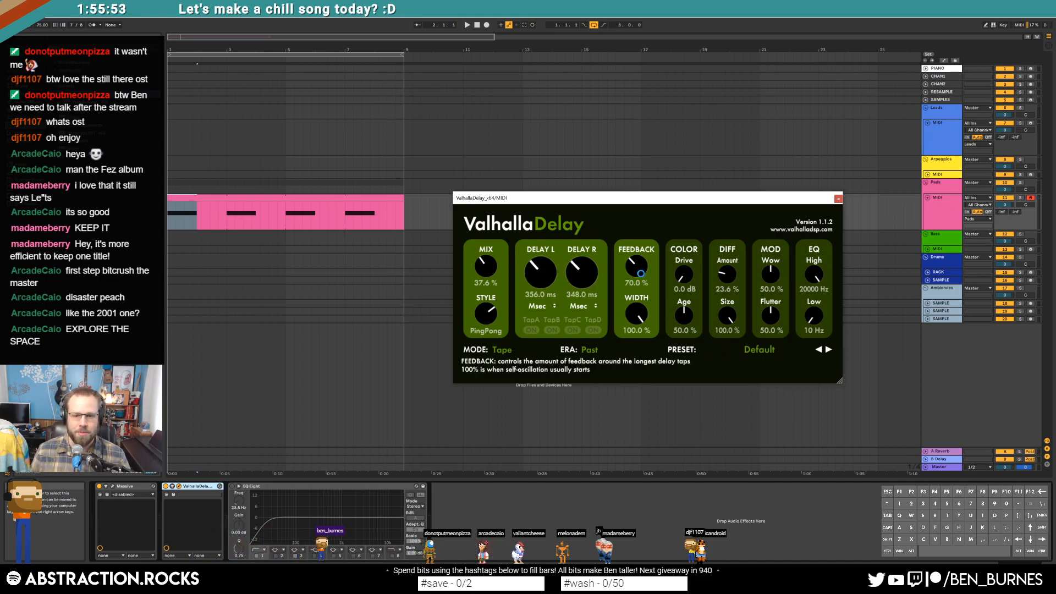
{"action": "left_click_drag", "start_coordinate": [641, 273], "coordinate": [641, 275]}
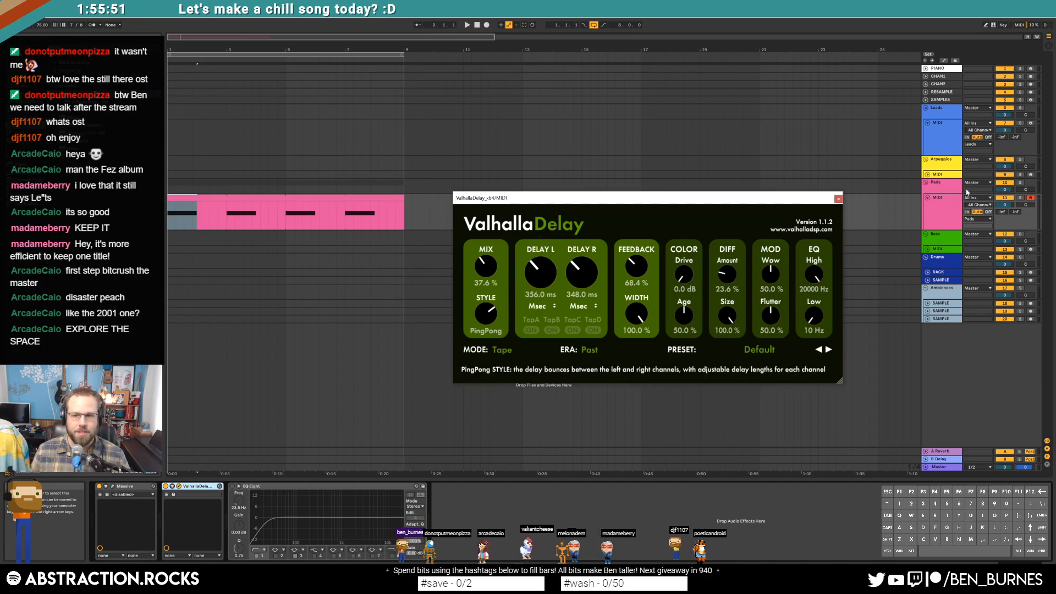
{"action": "key", "text": "space"}
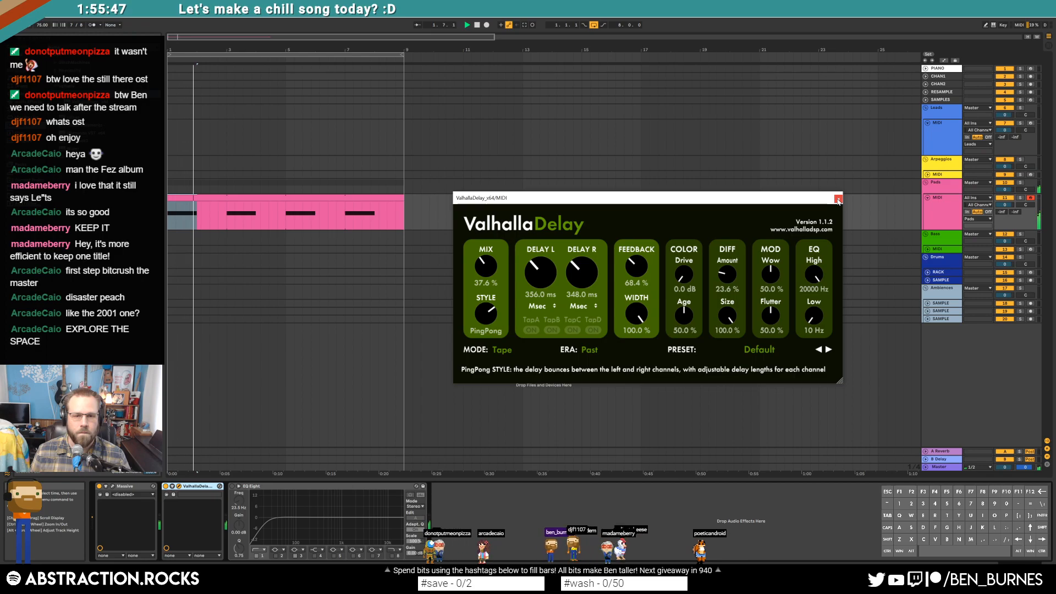
{"action": "left_click_drag", "start_coordinate": [634, 270], "coordinate": [633, 259]}
{"action": "key", "text": "space"}
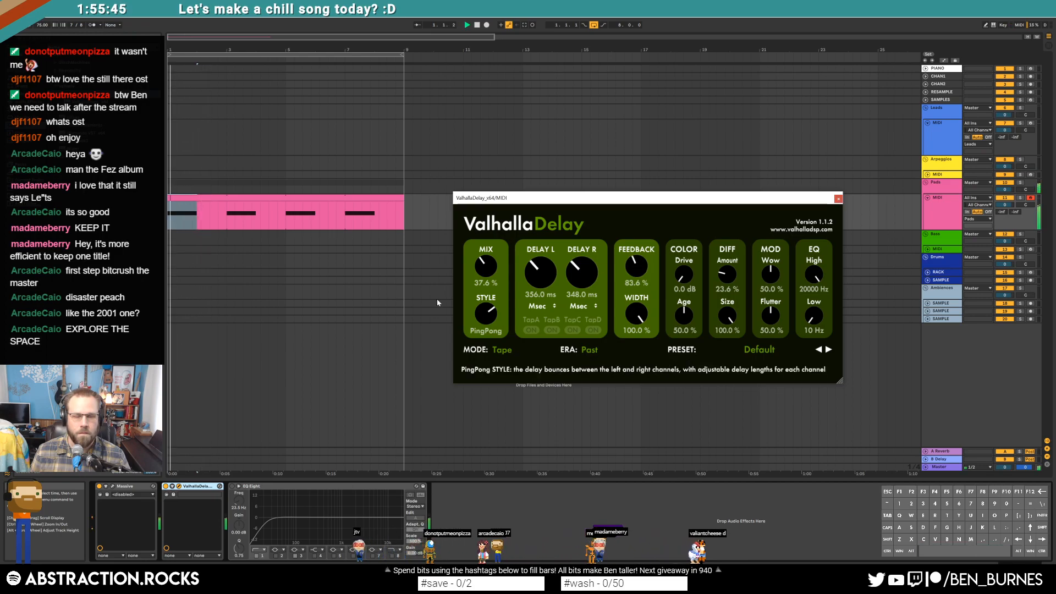
Step: Modulate the Filter 1 cutoff with envelope 3 in the pad's Massive synth
{"action": "left_click", "coordinate": [112, 486]}
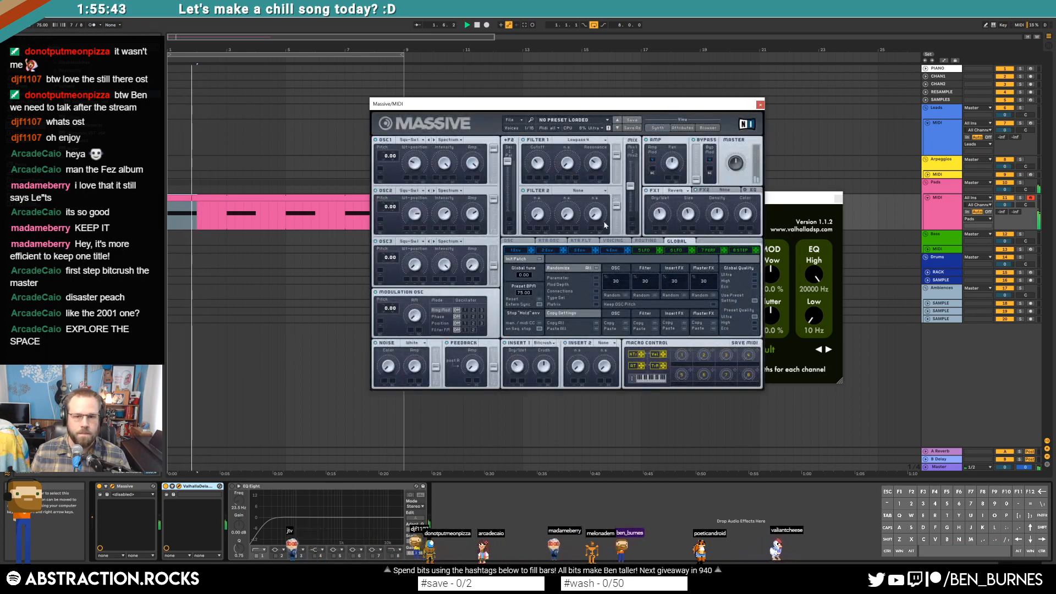
{"action": "left_click", "coordinate": [610, 250]}
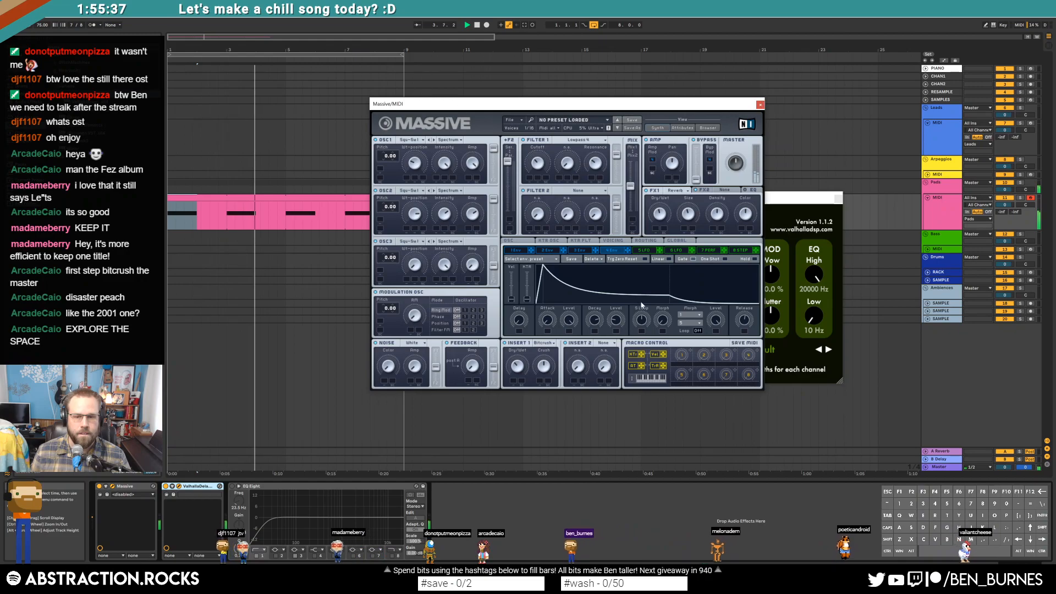
{"action": "left_click", "coordinate": [580, 251]}
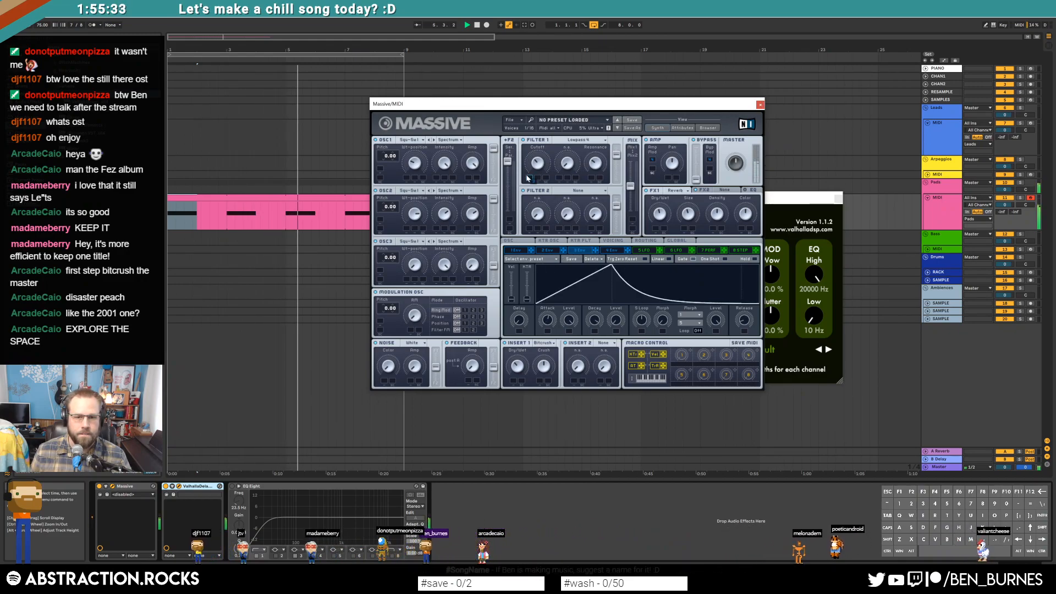
{"action": "left_click_drag", "start_coordinate": [531, 179], "coordinate": [531, 159]}
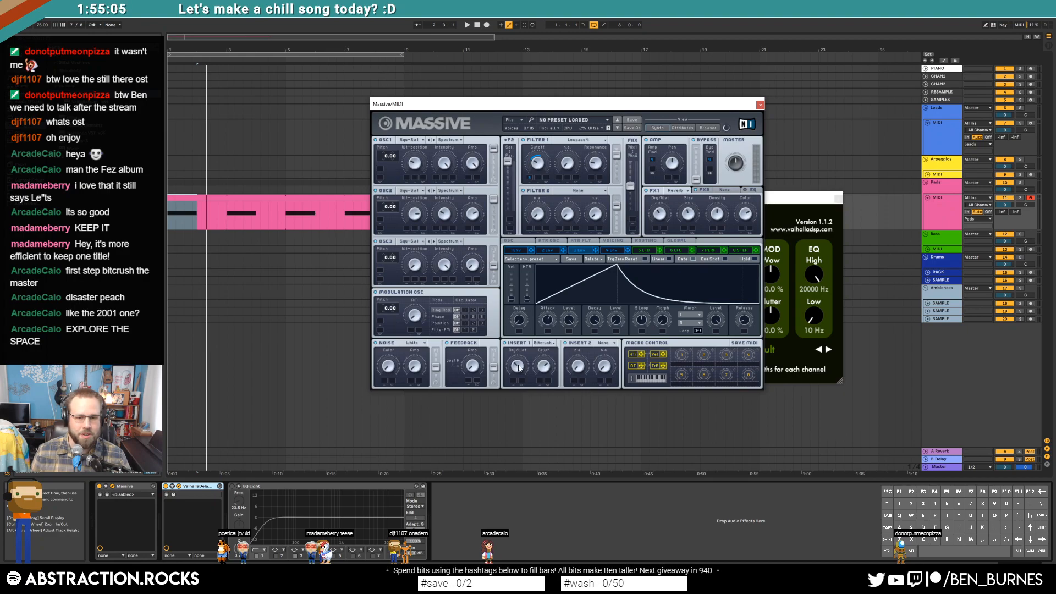
Step: Reshape the decay and release of Massive's envelope 4 and play the pad clip to audition it
{"action": "left_click_drag", "start_coordinate": [642, 275], "coordinate": [675, 279]}
{"action": "key", "text": "space"}
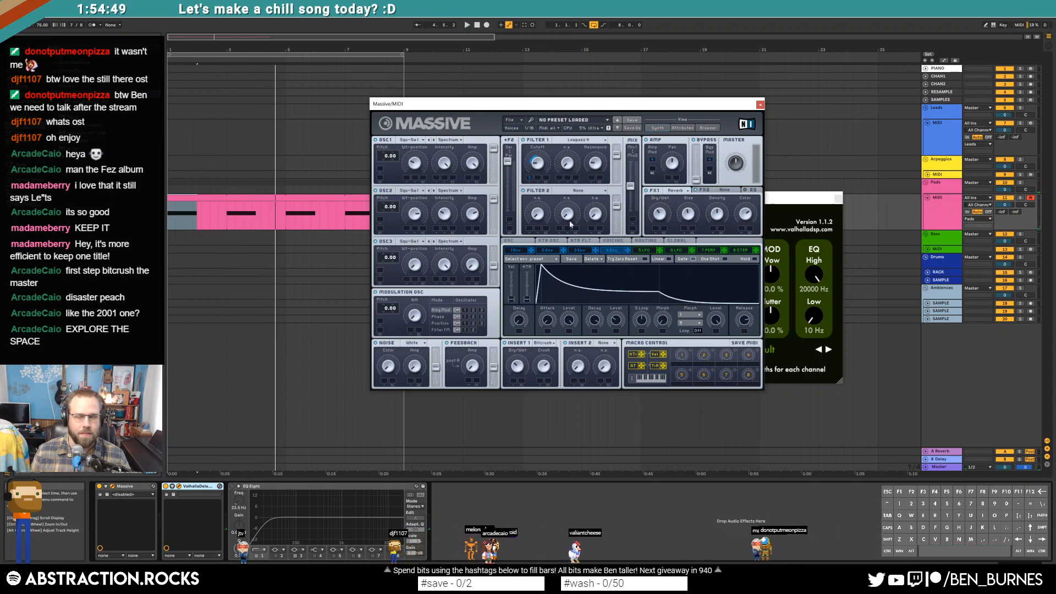
{"action": "key", "text": "space"}
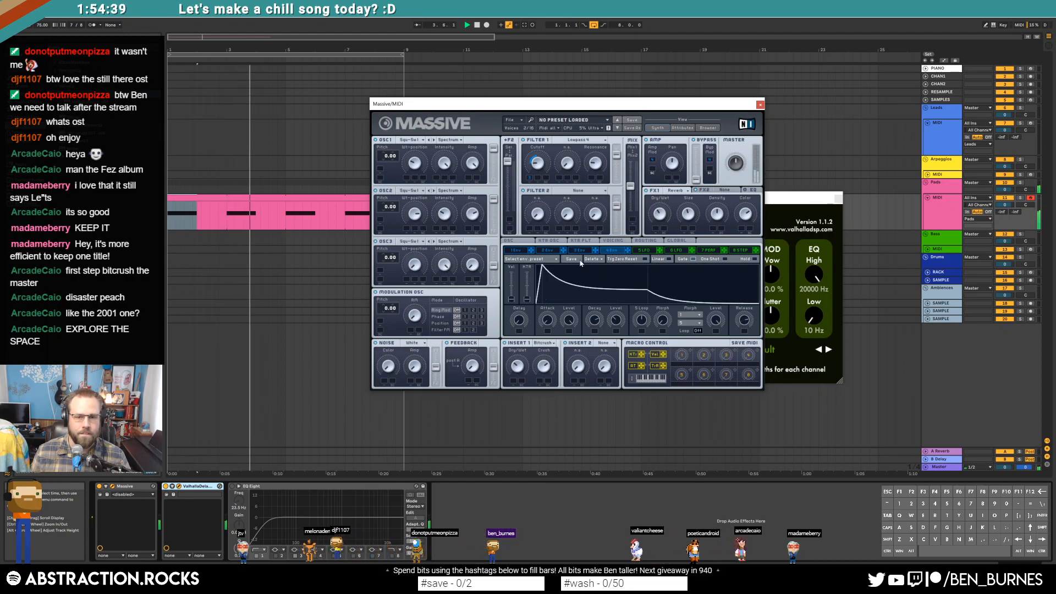
Step: Adjust the attack and lengthen the release of Massive's envelope 3 by ear, and close both plug-in windows
{"action": "left_click", "coordinate": [580, 250]}
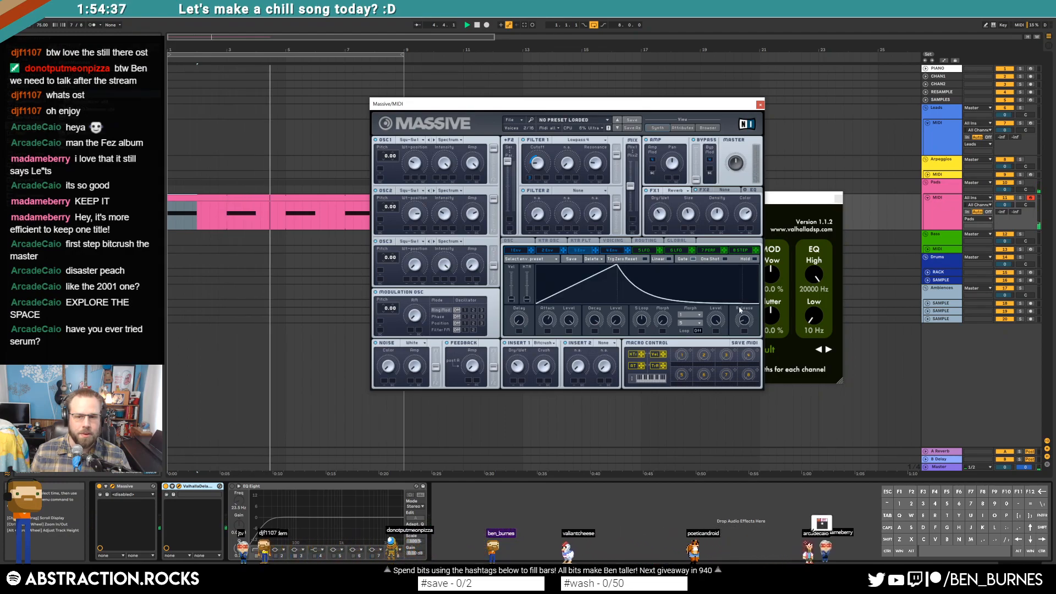
{"action": "left_click_drag", "start_coordinate": [740, 313], "coordinate": [735, 282]}
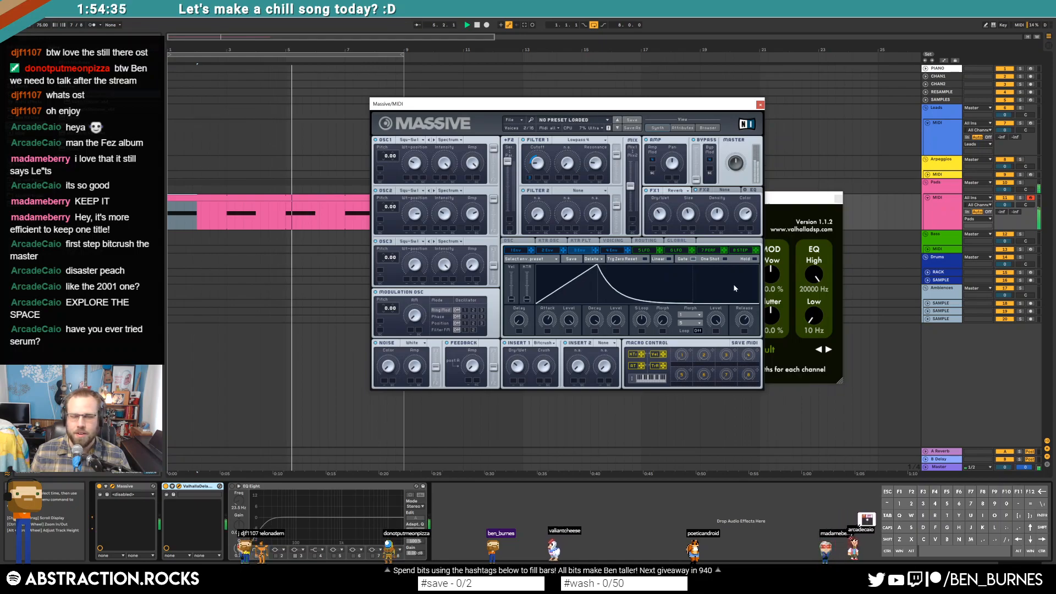
{"action": "left_click_drag", "start_coordinate": [744, 320], "coordinate": [743, 307]}
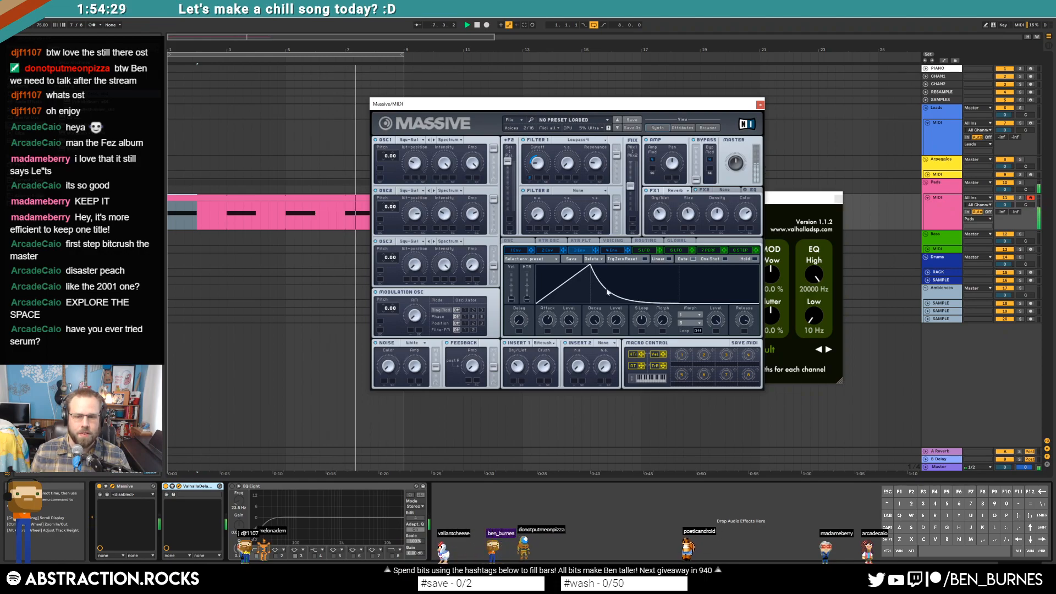
{"action": "left_click_drag", "start_coordinate": [547, 319], "coordinate": [630, 273]}
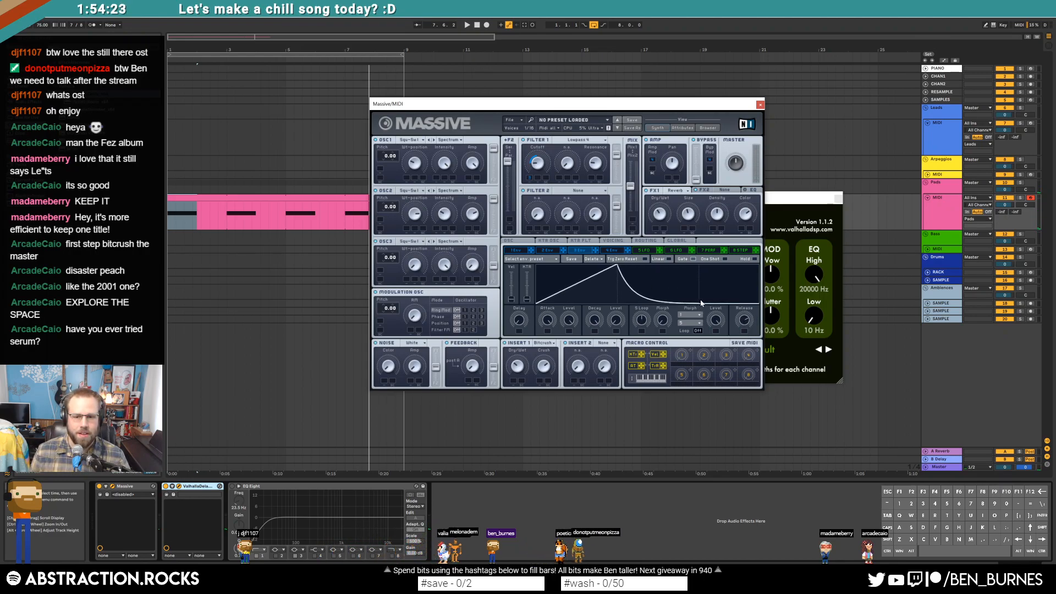
{"action": "left_click_drag", "start_coordinate": [688, 313], "coordinate": [669, 314]}
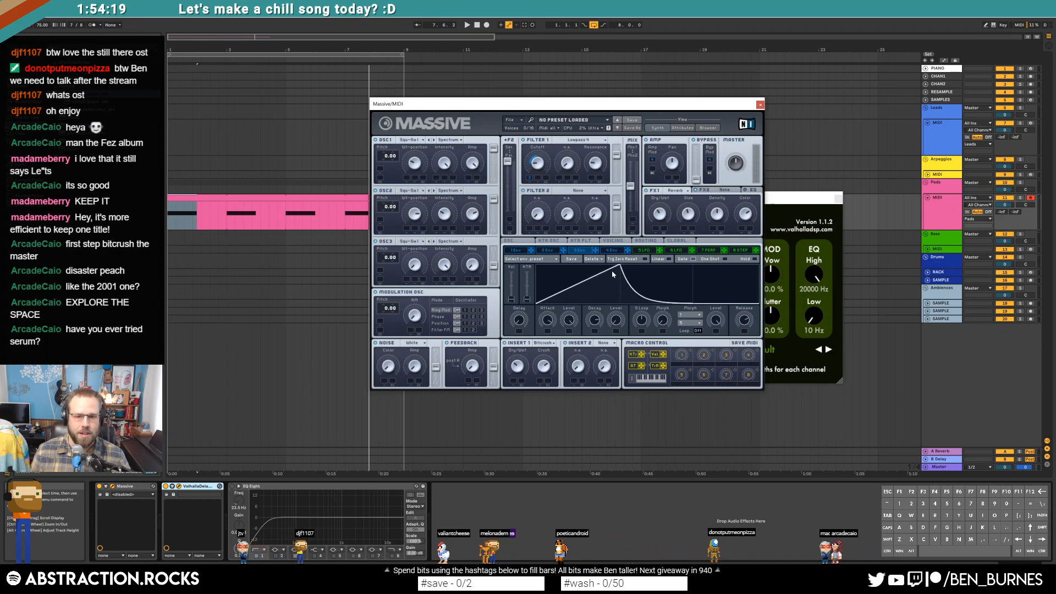
{"action": "left_click_drag", "start_coordinate": [617, 270], "coordinate": [603, 272]}
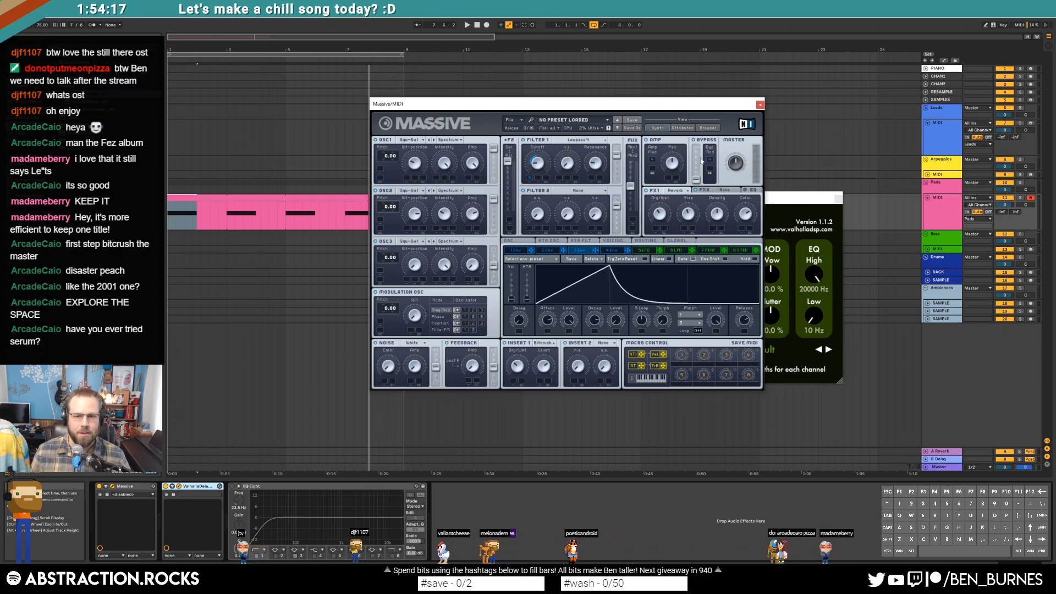
{"action": "left_click", "coordinate": [760, 104]}
{"action": "left_click", "coordinate": [333, 197]}
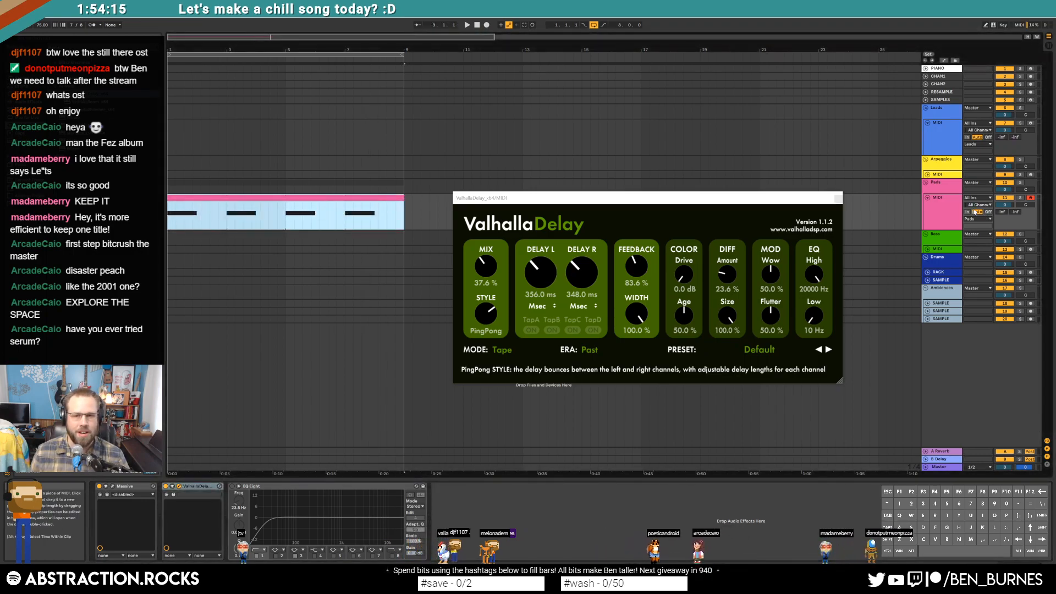
{"action": "left_click", "coordinate": [837, 198]}
{"action": "left_click", "coordinate": [947, 219]}
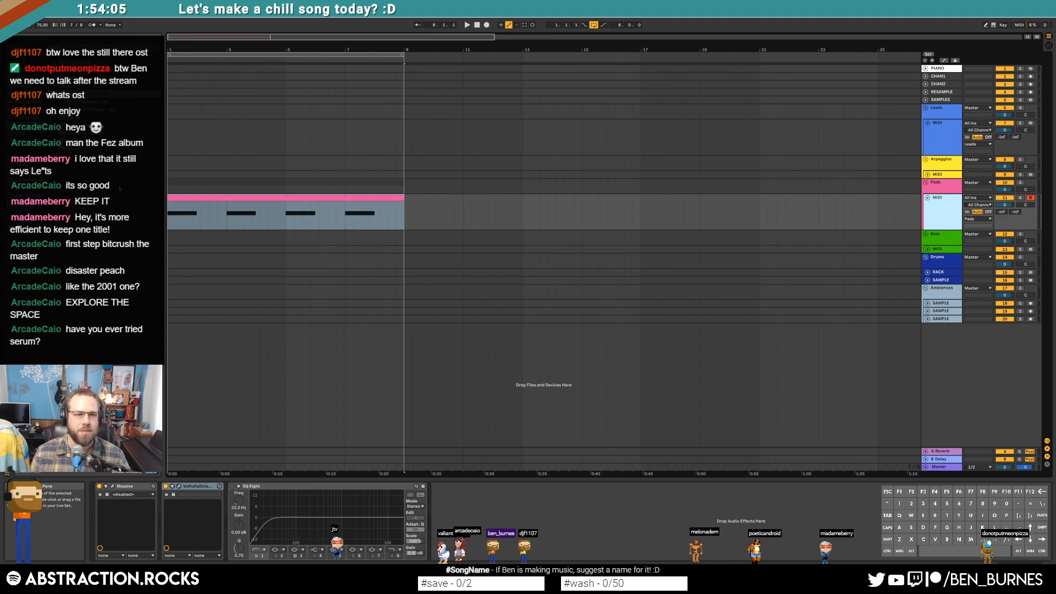
Step: Play the pad clip and slightly lengthen the attack of Massive's envelope 3
{"action": "left_click", "coordinate": [180, 199]}
{"action": "key", "text": "space"}
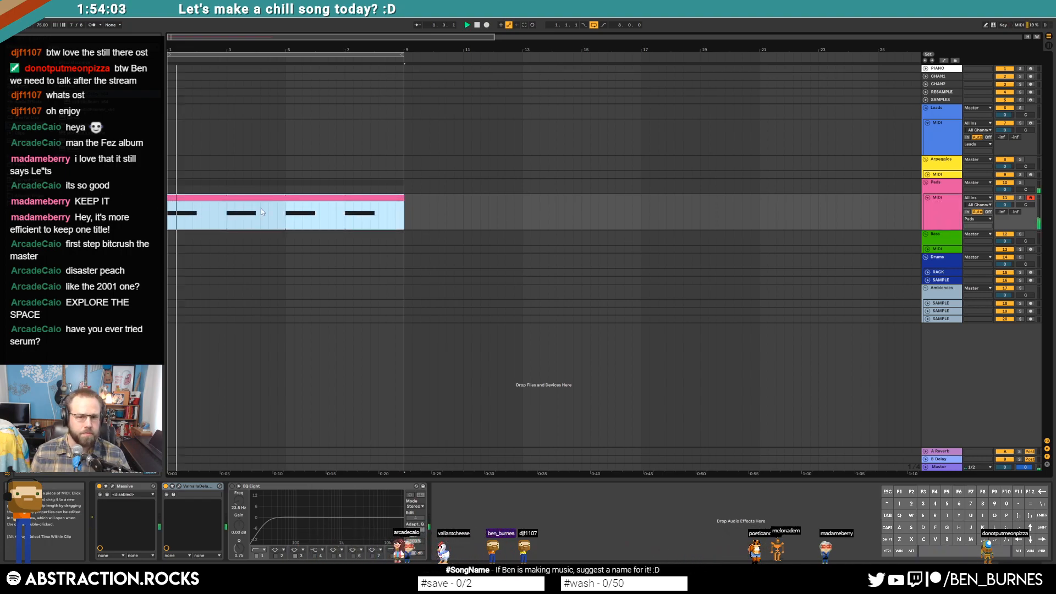
{"action": "left_click", "coordinate": [112, 486]}
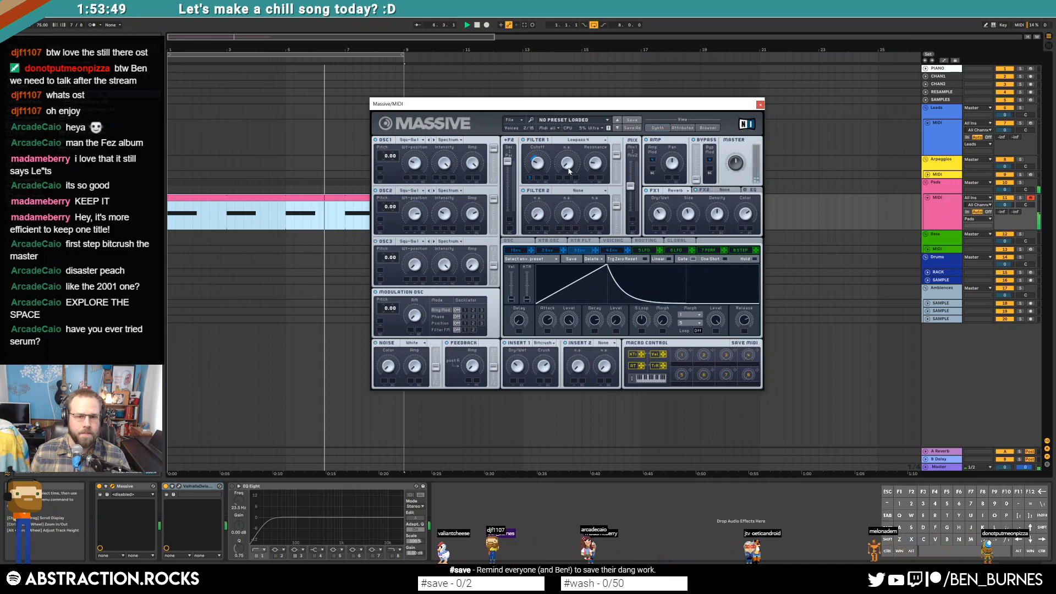
{"action": "left_click_drag", "start_coordinate": [602, 267], "coordinate": [606, 267]}
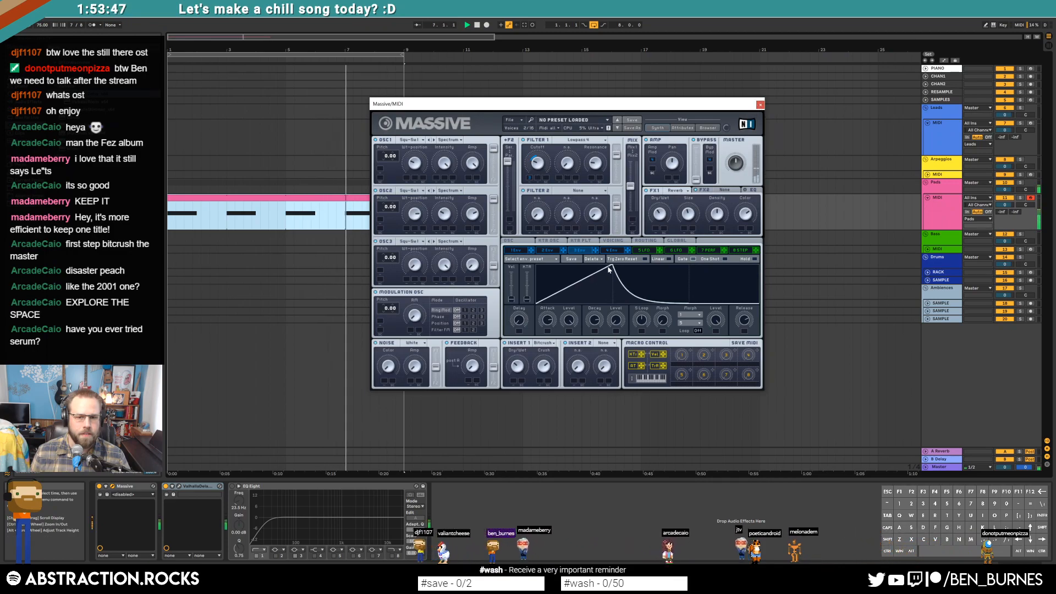
{"action": "key", "text": "space"}
{"action": "left_click", "coordinate": [760, 105]}
Step: Set ValhallaDelay to 32.4% mix, 77.2% feedback, 13.9 dB drive, 38.4% age, 14.8% diffusion, 58.8% wow, 29.6% flutter and 910 Hz low EQ
{"action": "left_click", "coordinate": [1000, 222]}
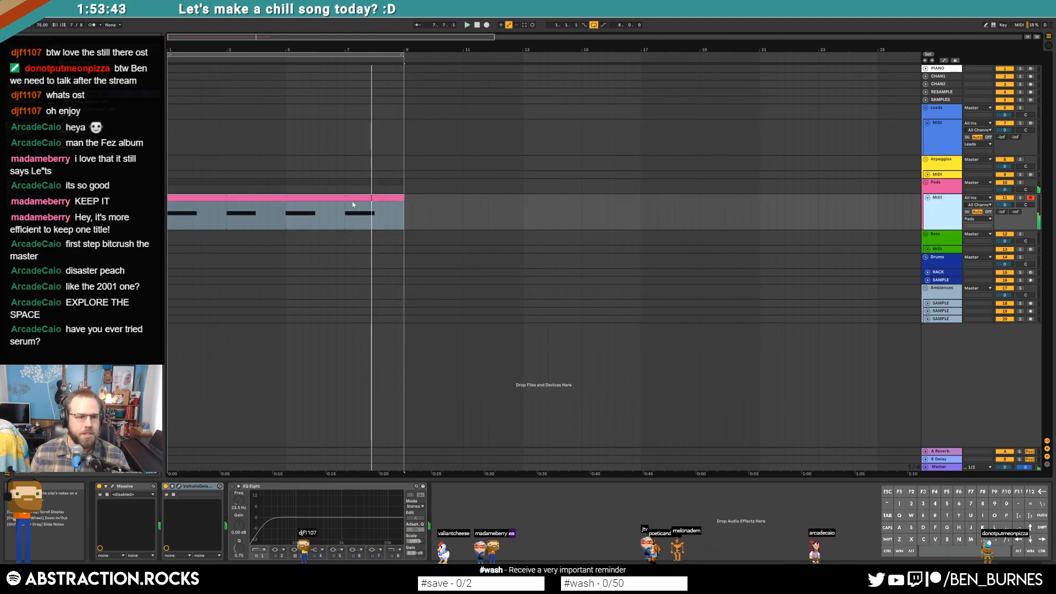
{"action": "left_click", "coordinate": [179, 487]}
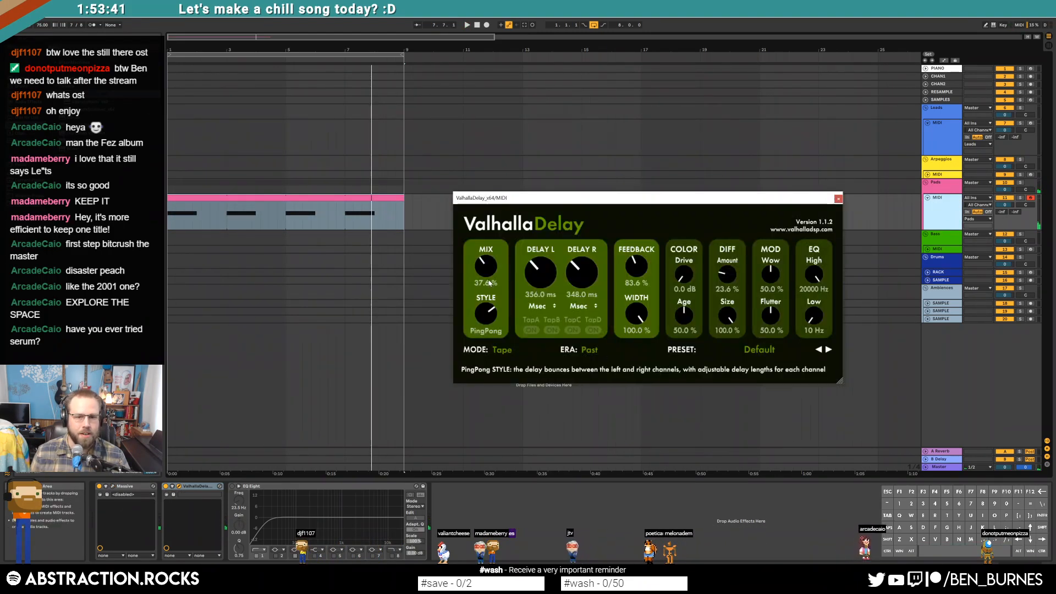
{"action": "left_click_drag", "start_coordinate": [638, 270], "coordinate": [638, 273]}
{"action": "left_click_drag", "start_coordinate": [723, 276], "coordinate": [685, 251]}
{"action": "left_click_drag", "start_coordinate": [684, 314], "coordinate": [685, 323]}
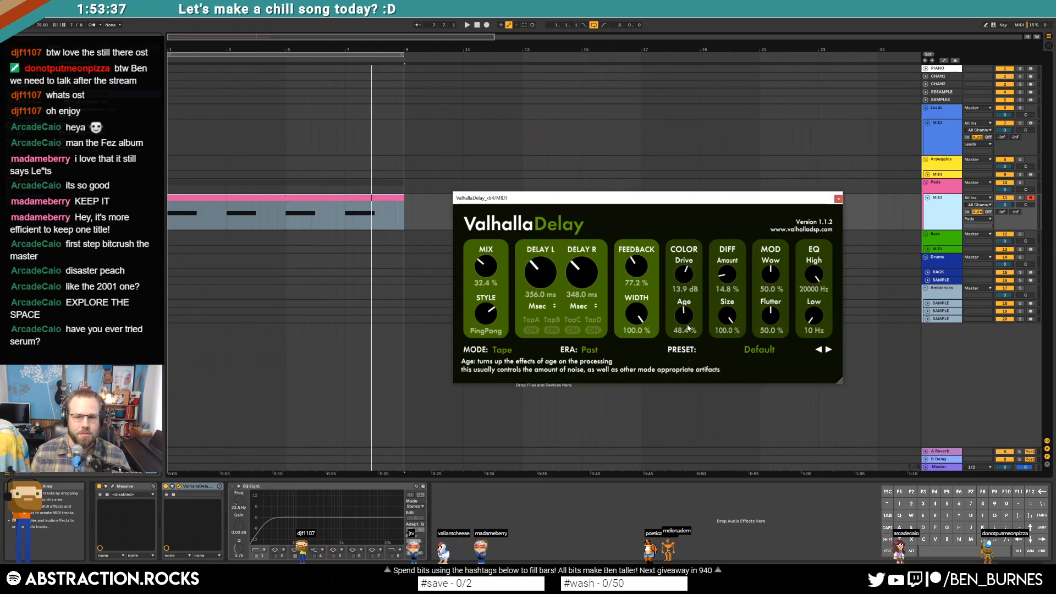
{"action": "left_click_drag", "start_coordinate": [770, 315], "coordinate": [814, 300]}
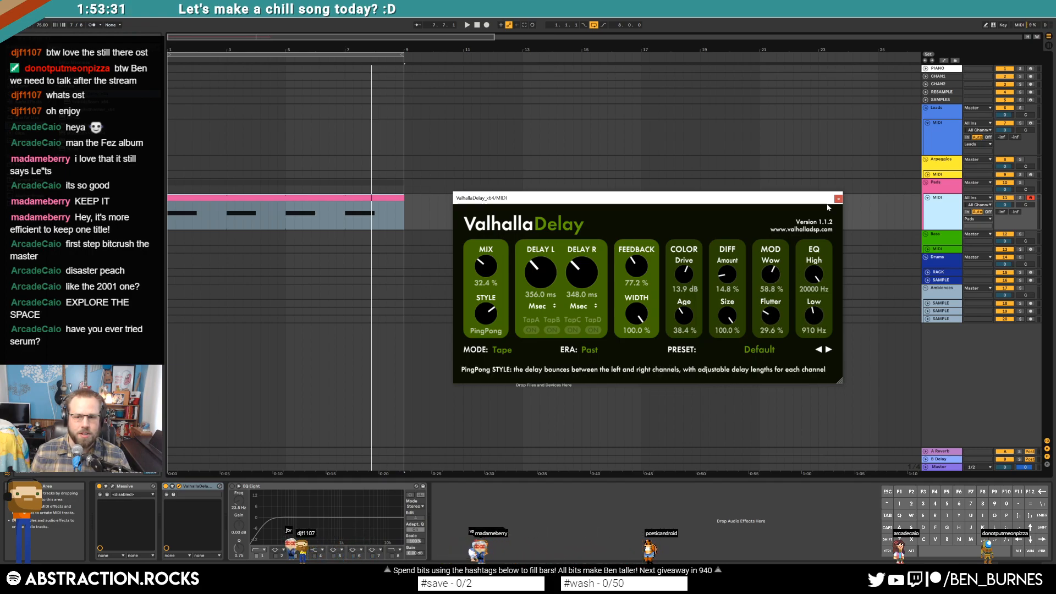
{"action": "left_click", "coordinate": [837, 198]}
Step: Audition the pad clip and lower the ValhallaDelay mix to 20.4%
{"action": "left_click", "coordinate": [322, 194]}
{"action": "key", "text": "space"}
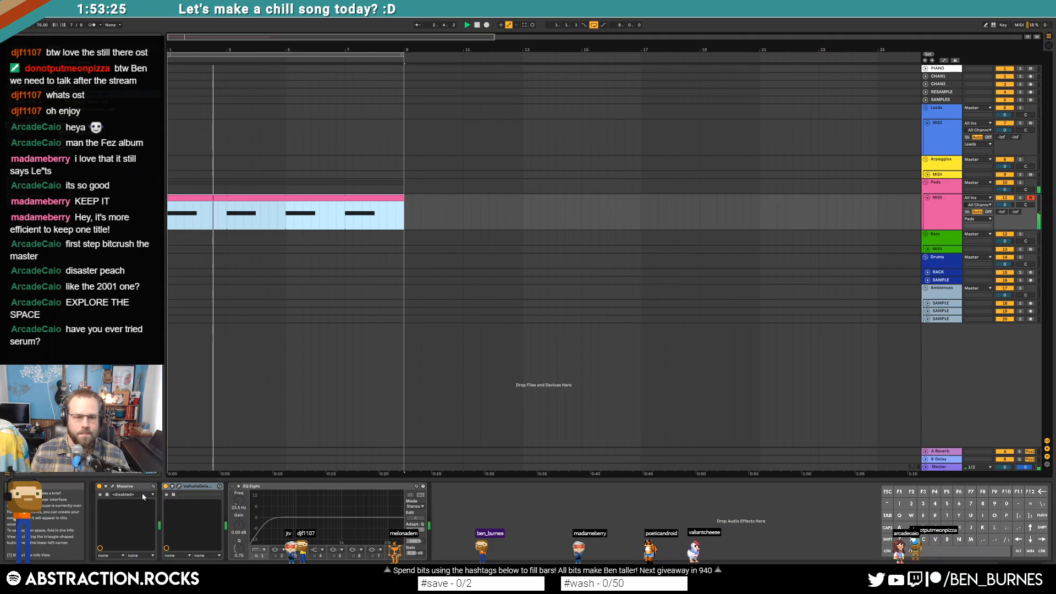
{"action": "left_click", "coordinate": [179, 486]}
{"action": "left_click_drag", "start_coordinate": [485, 266], "coordinate": [486, 287]}
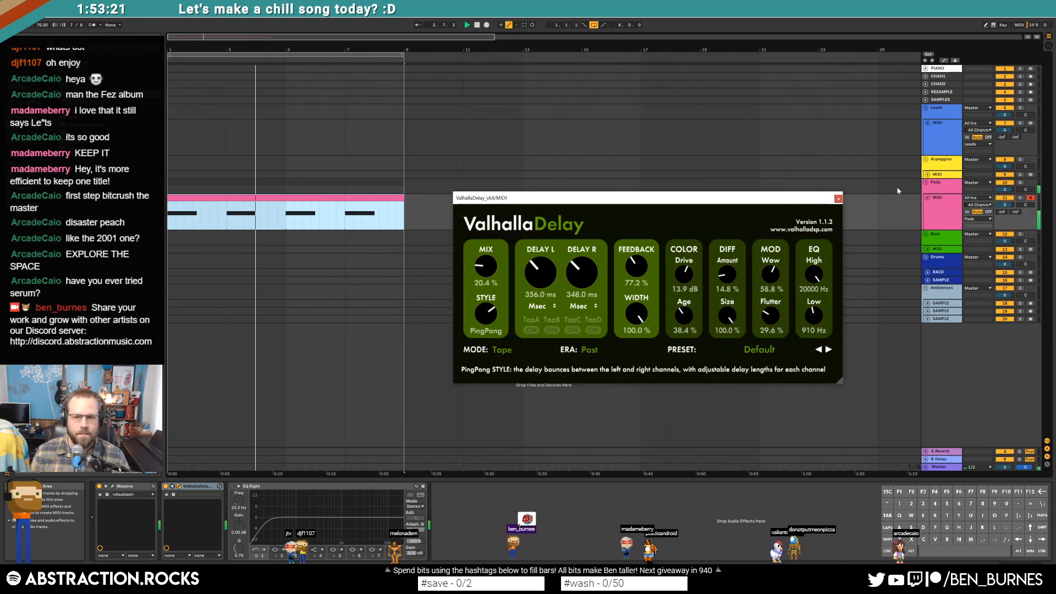
{"action": "left_click", "coordinate": [838, 198]}
{"action": "left_click", "coordinate": [929, 209]}
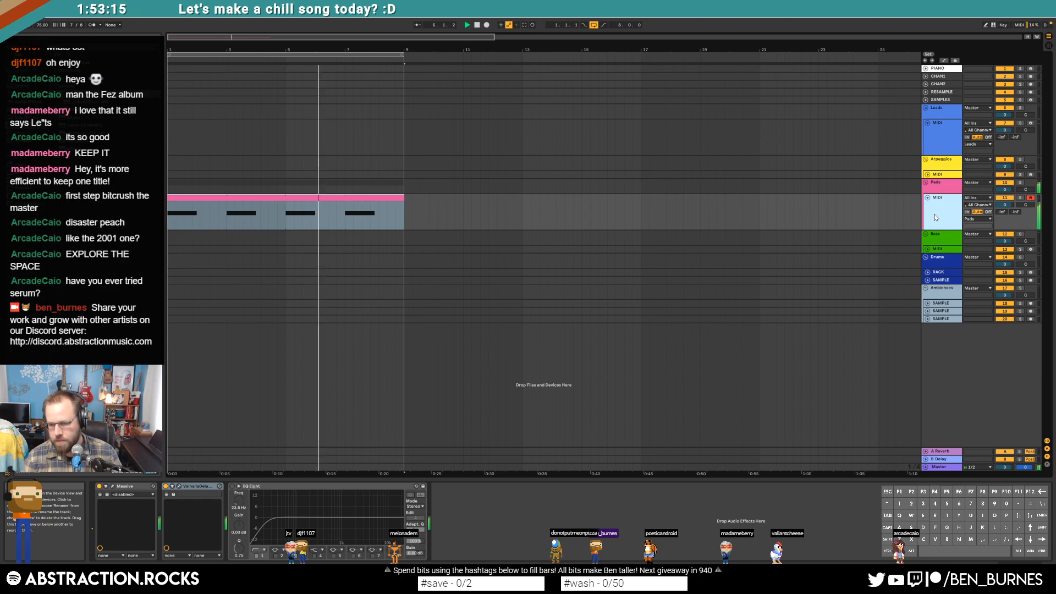
{"action": "key", "text": "space"}
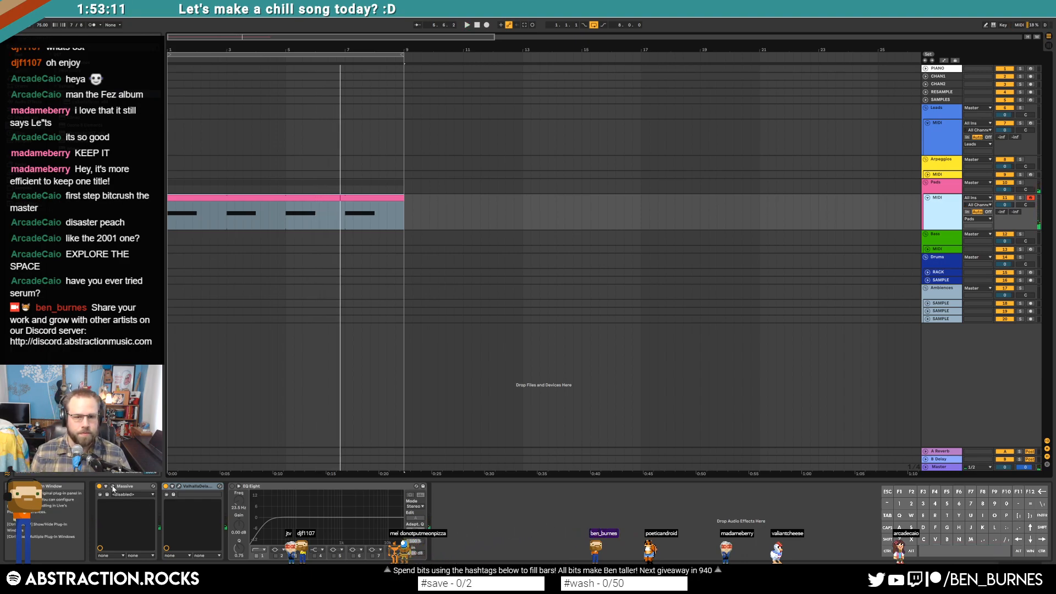
Step: Inspect the pad's Massive patch, close its window and play the pad clip from the start
{"action": "left_click", "coordinate": [113, 487]}
{"action": "left_click_drag", "start_coordinate": [603, 103], "coordinate": [670, 140]}
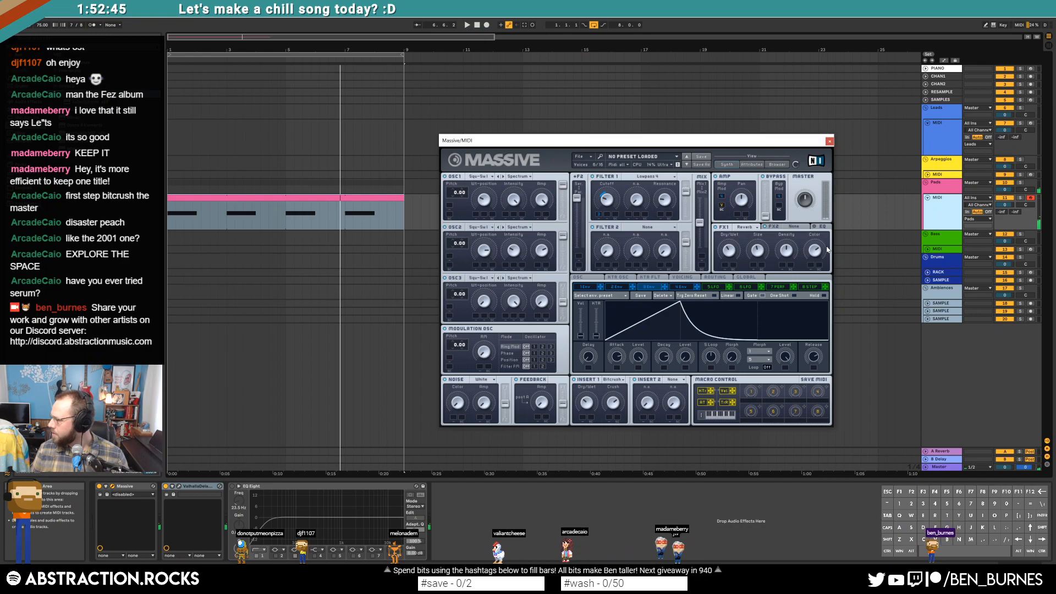
{"action": "left_click", "coordinate": [828, 141]}
{"action": "left_click", "coordinate": [377, 198]}
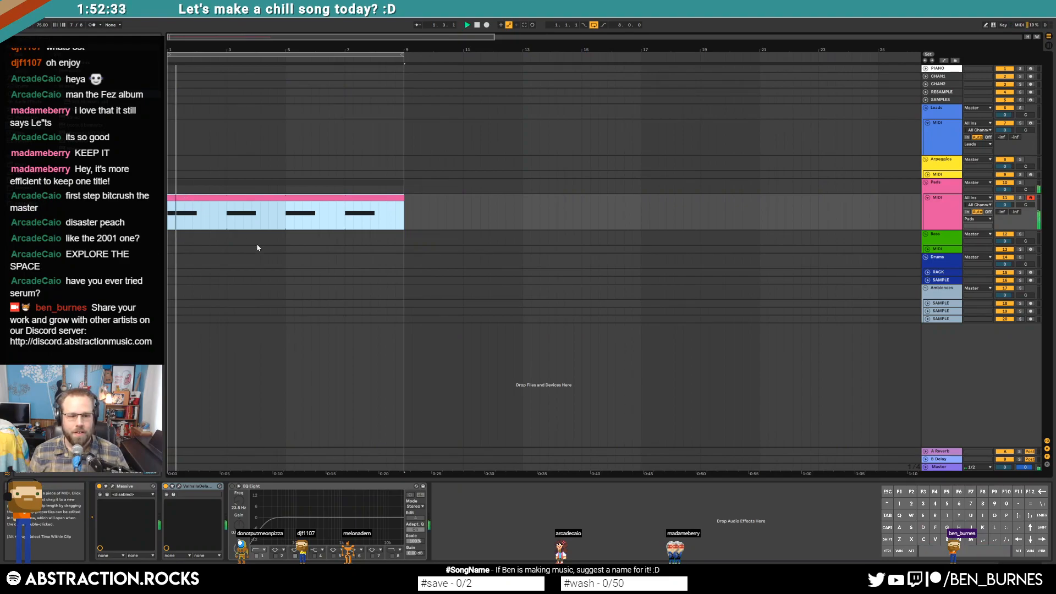
Step: Reopen the pad's Massive patch and shorten the attack of its envelope while the clip plays
{"action": "left_click", "coordinate": [113, 487]}
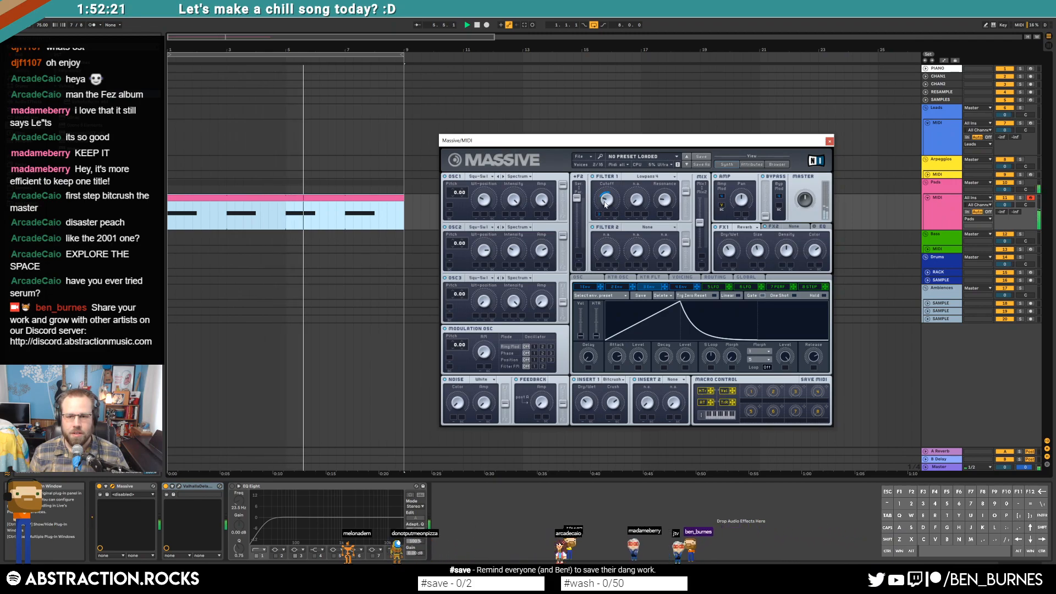
{"action": "left_click_drag", "start_coordinate": [679, 309], "coordinate": [634, 303]}
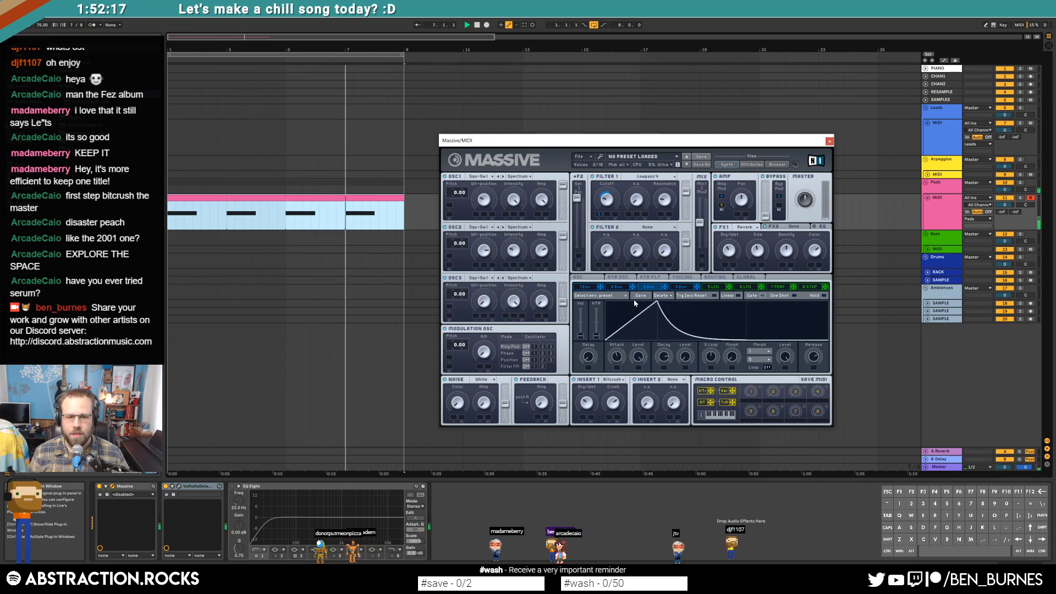
{"action": "left_click_drag", "start_coordinate": [630, 303], "coordinate": [638, 298]}
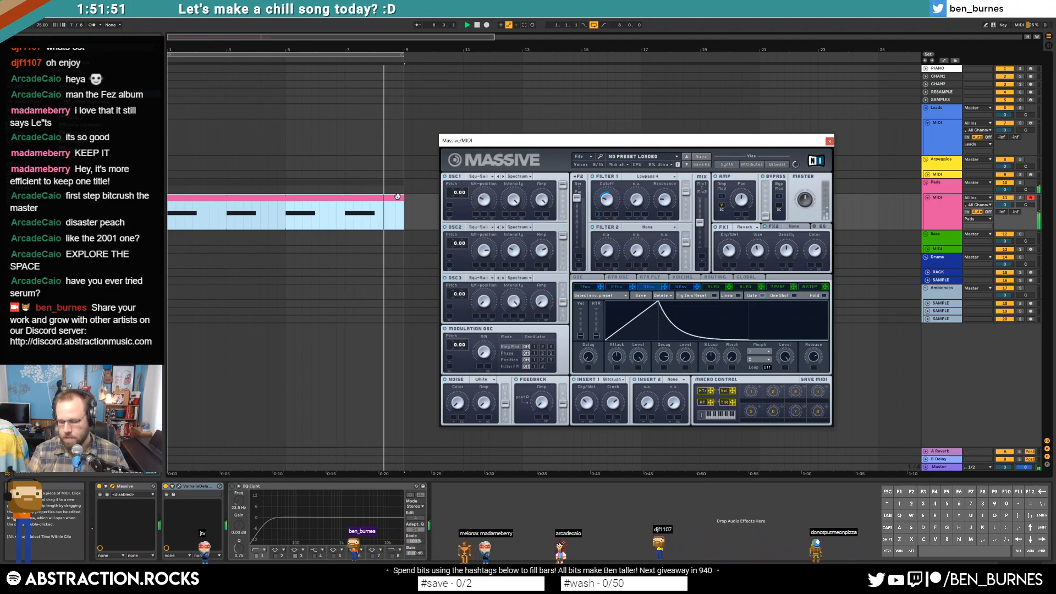
Step: Stop playback, duplicate the pad clip to bar 9, close Massive and move the loop to bars 9 to 17
{"action": "key", "text": "space"}
{"action": "left_click", "coordinate": [267, 195]}
{"action": "key", "text": "ctrl+d"}
{"action": "left_click", "coordinate": [830, 142]}
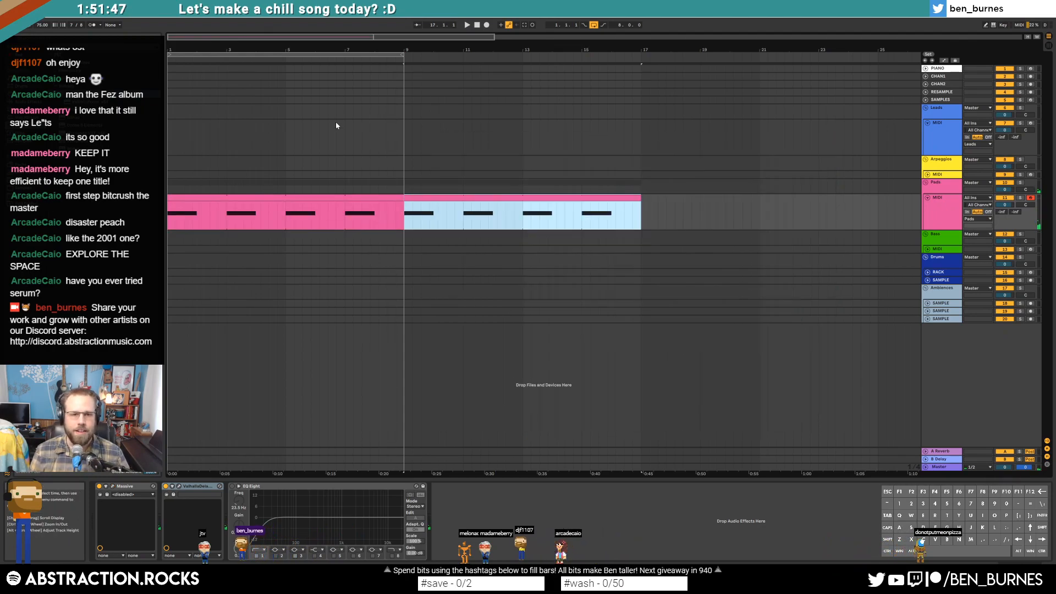
{"action": "left_click_drag", "start_coordinate": [316, 53], "coordinate": [554, 53]}
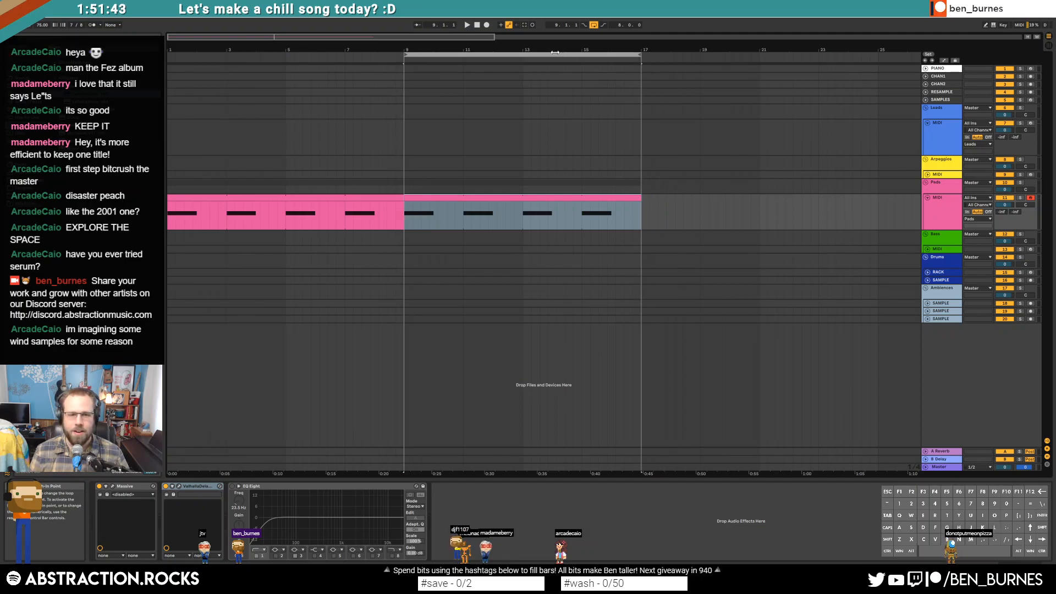
Step: Record additional higher notes over the repeated bass notes in the duplicated pad clip, from bar 9 to 17
{"action": "left_click", "coordinate": [502, 196]}
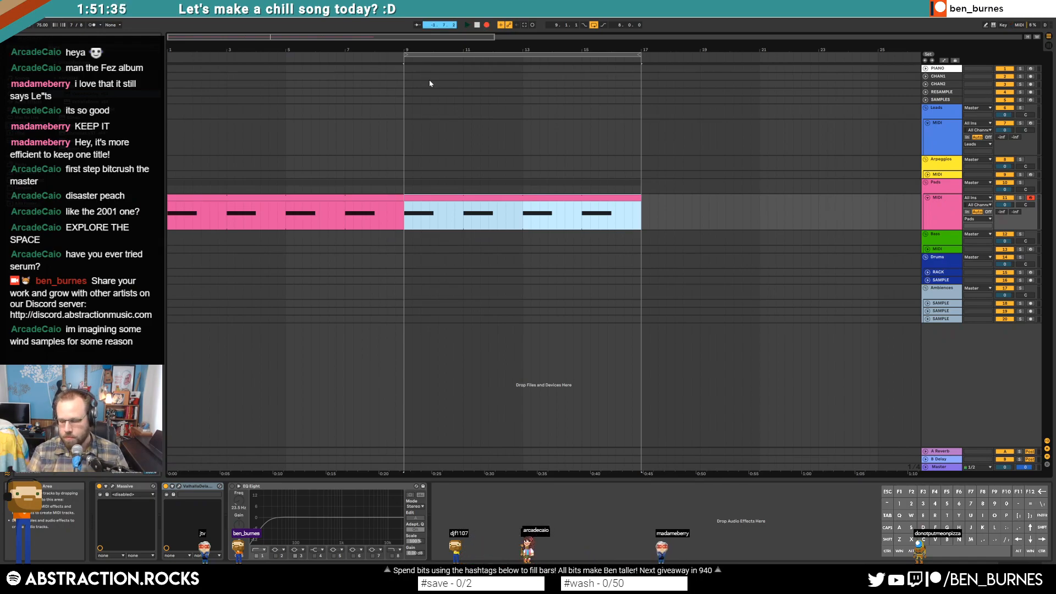
{"action": "key", "text": "ctrl+e"}
{"action": "key", "text": "space"}
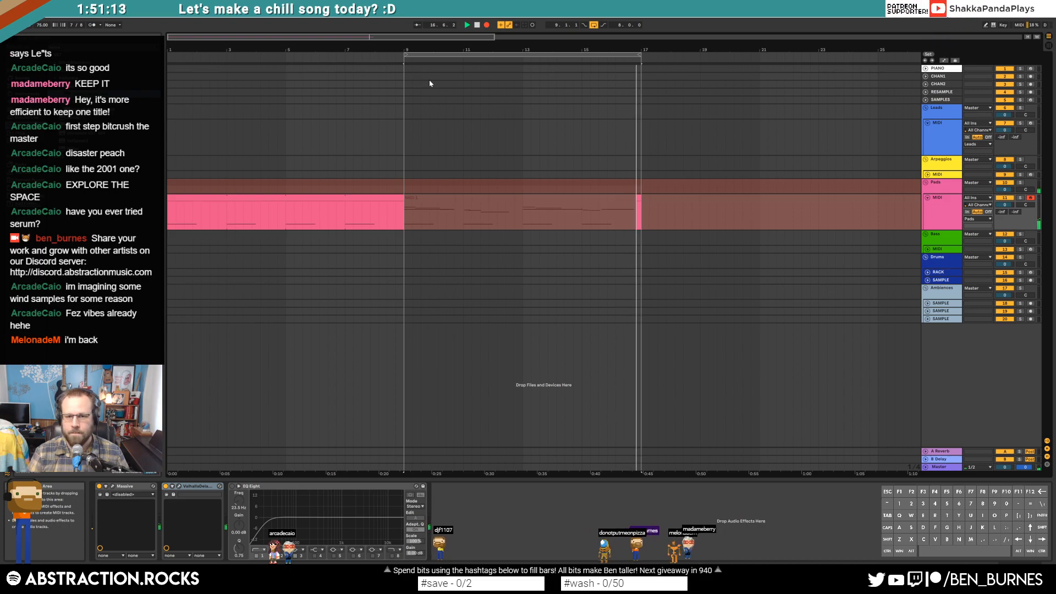
{"action": "key", "text": "space"}
{"action": "left_click", "coordinate": [635, 198]}
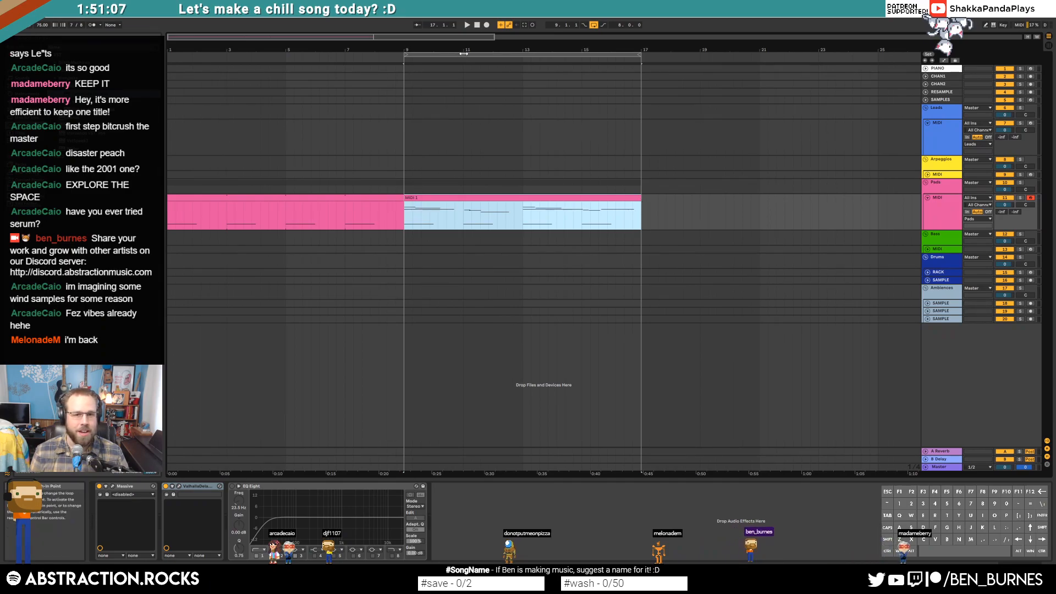
Step: Set the loop to cover both pad clips from bar 1 to bar 17 and play from the start
{"action": "left_click_drag", "start_coordinate": [464, 54], "coordinate": [177, 70]}
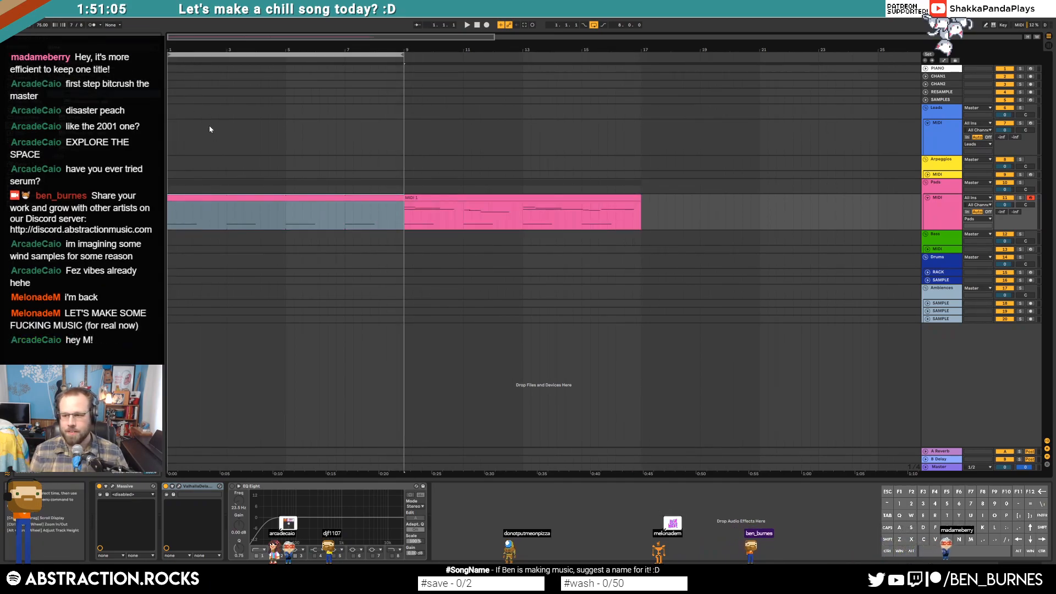
{"action": "left_click_drag", "start_coordinate": [403, 55], "coordinate": [639, 81]}
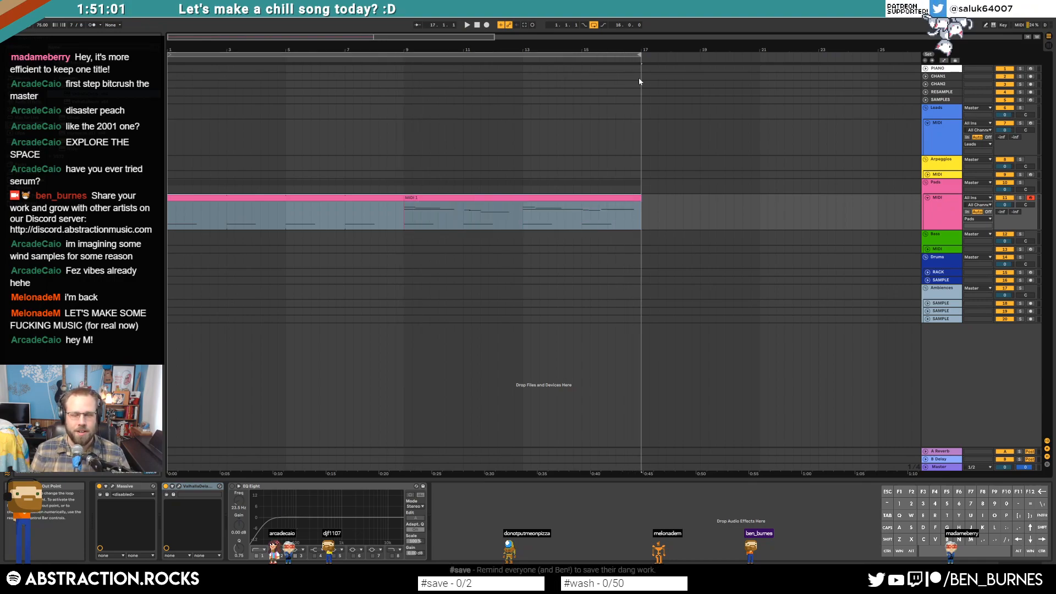
{"action": "left_click", "coordinate": [390, 197]}
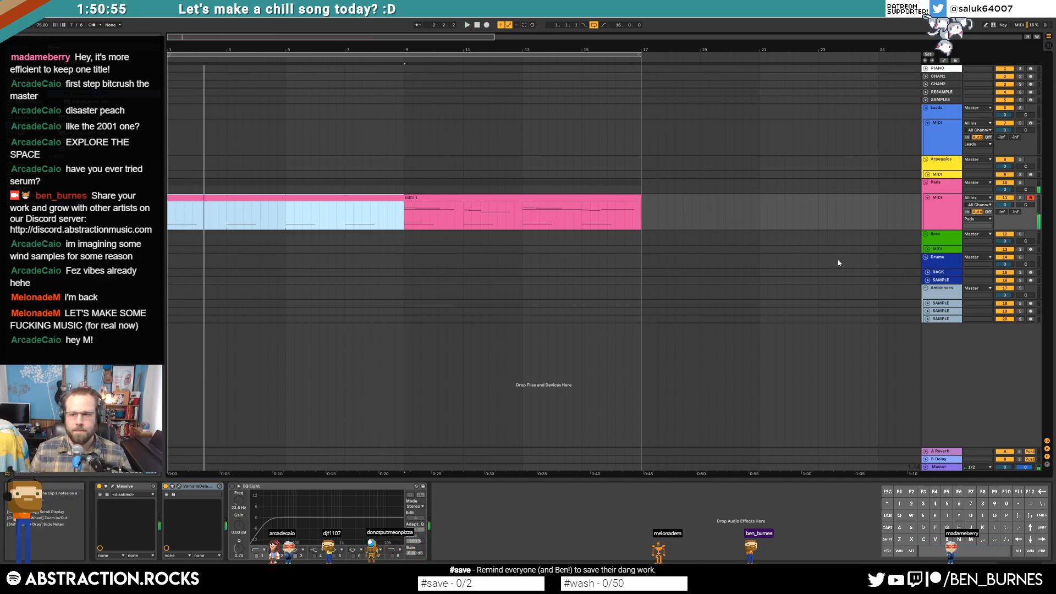
Step: Place the wind sample at bar 1 of the first ambience sample track and play it from about bar 12
{"action": "left_click", "coordinate": [927, 304]}
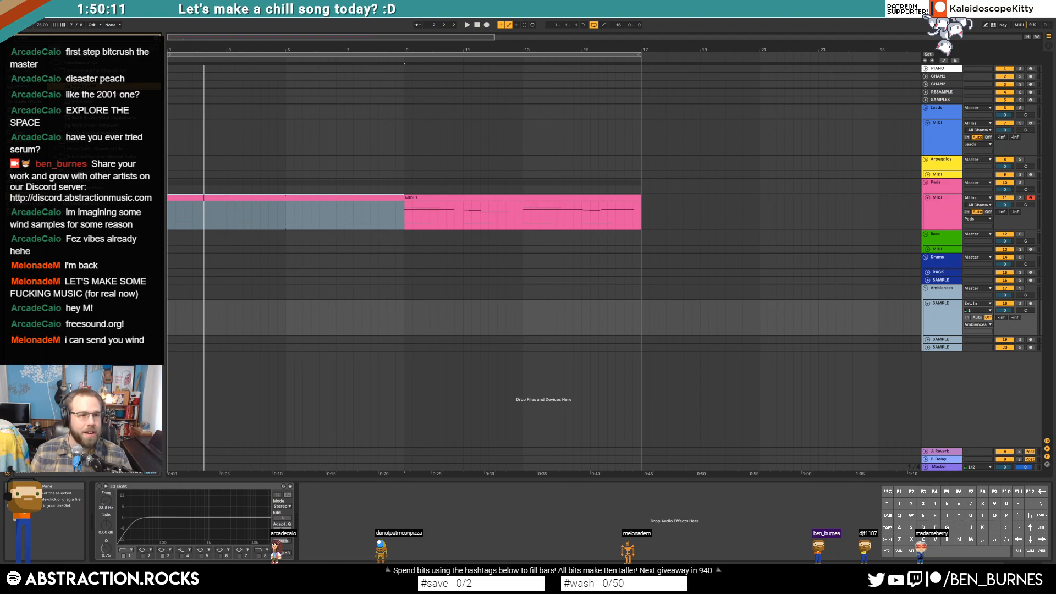
{"action": "left_click_drag", "start_coordinate": [145, 124], "coordinate": [193, 310]}
{"action": "left_click", "coordinate": [499, 319]}
{"action": "key", "text": "space"}
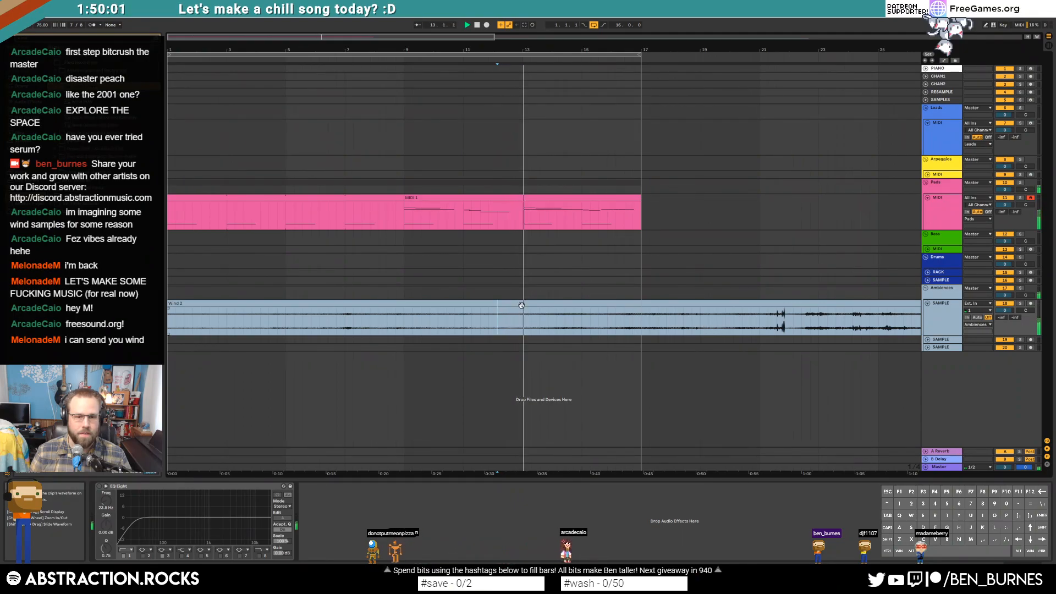
Step: Enable EQ Eight on the wind track and high-pass it at about 2.3 kHz
{"action": "left_click", "coordinate": [616, 303]}
{"action": "left_click", "coordinate": [100, 486]}
{"action": "key", "text": "space"}
{"action": "left_click_drag", "start_coordinate": [134, 522], "coordinate": [223, 519]}
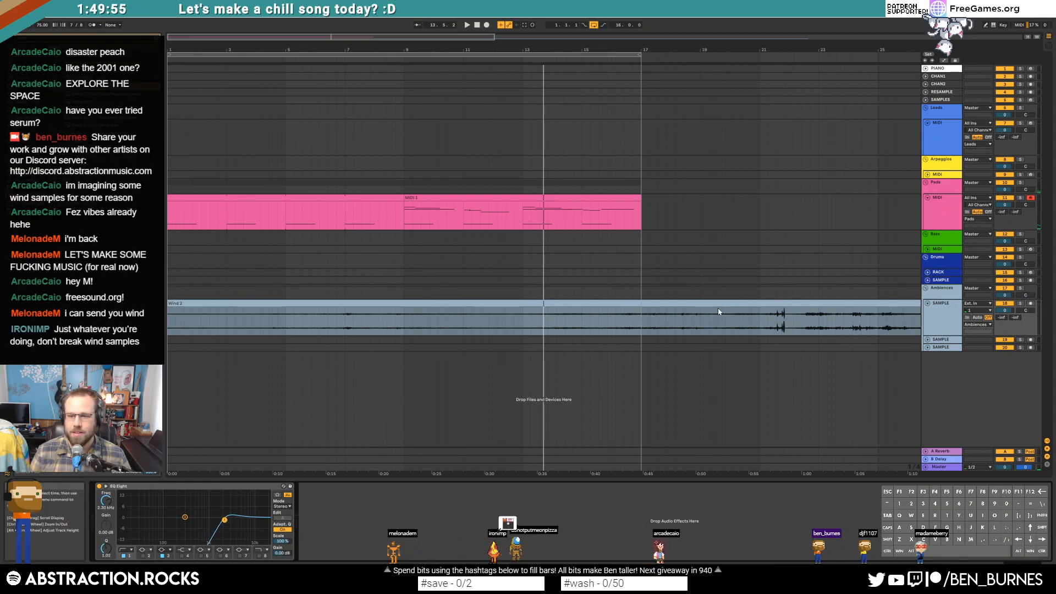
Step: Remove the noisy later part of the wind clip and trim its end to bar 17
{"action": "left_click_drag", "start_coordinate": [667, 325], "coordinate": [743, 324]}
{"action": "key", "text": "Delete"}
{"action": "left_click", "coordinate": [755, 303]}
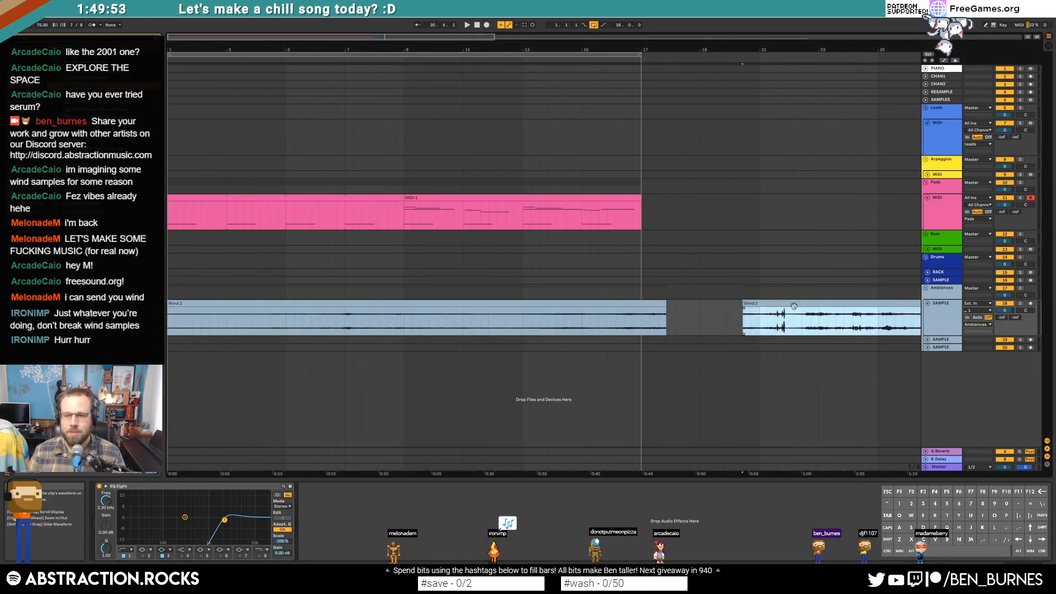
{"action": "key", "text": "Delete"}
{"action": "left_click_drag", "start_coordinate": [665, 305], "coordinate": [641, 305]}
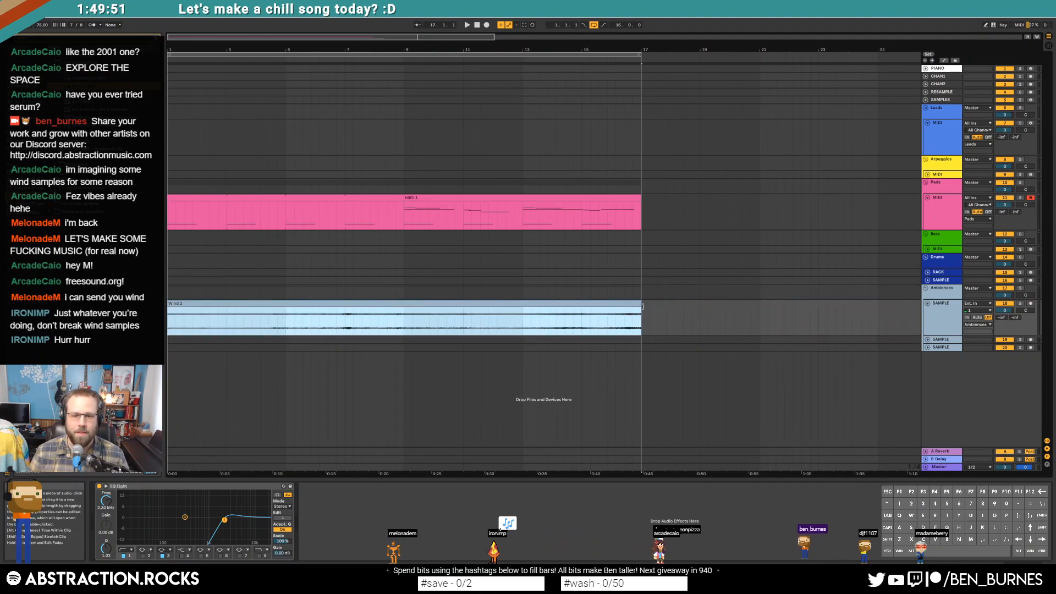
Step: Play from bar 1 and lower the wind track's EQ Eight high-pass frequency slightly
{"action": "left_click", "coordinate": [467, 25]}
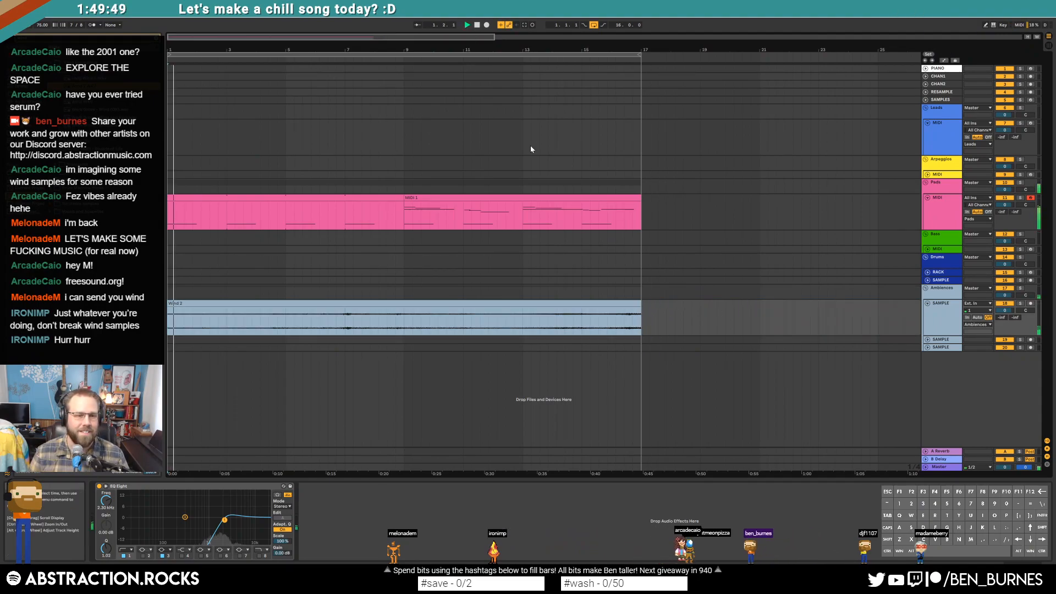
{"action": "left_click_drag", "start_coordinate": [224, 520], "coordinate": [220, 519]}
{"action": "key", "text": "space"}
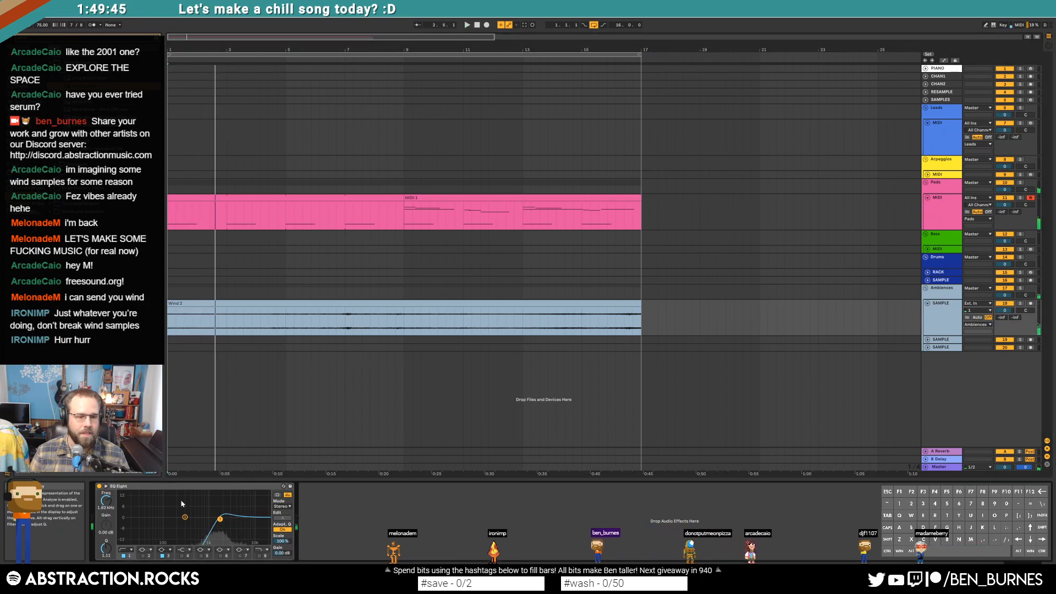
Step: Replace the wind track's EQ Eight with an Auto Filter in high-pass mode and raise its LFO amount
{"action": "left_click", "coordinate": [147, 486]}
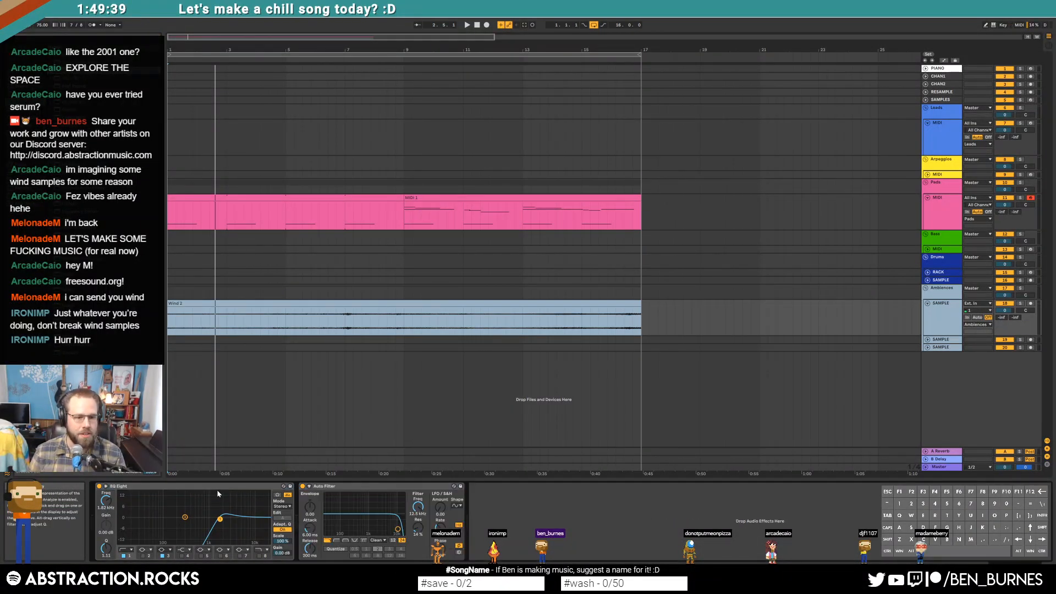
{"action": "key", "text": "Delete"}
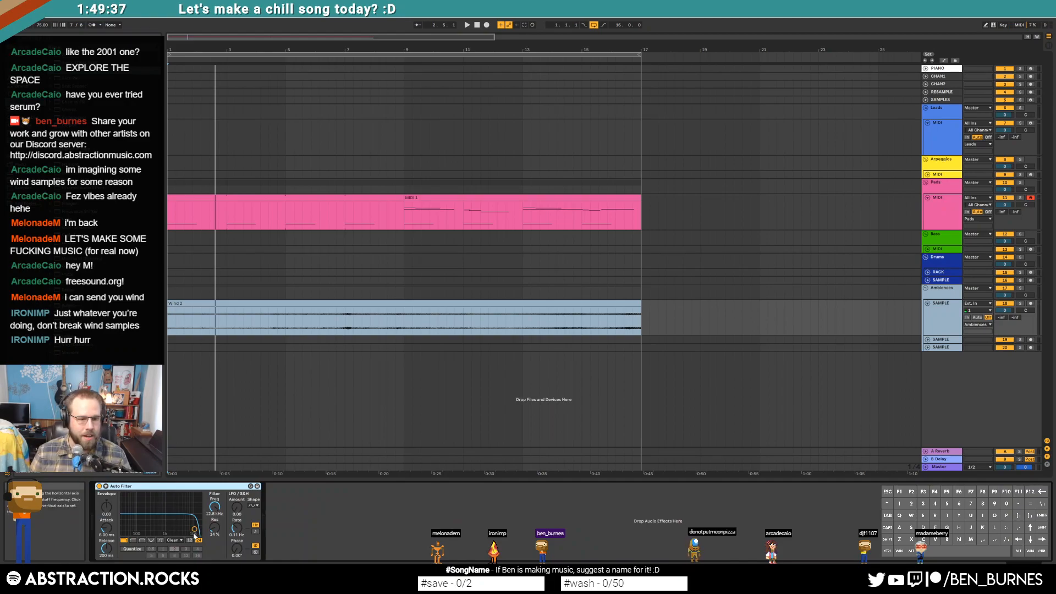
{"action": "left_click", "coordinate": [133, 540]}
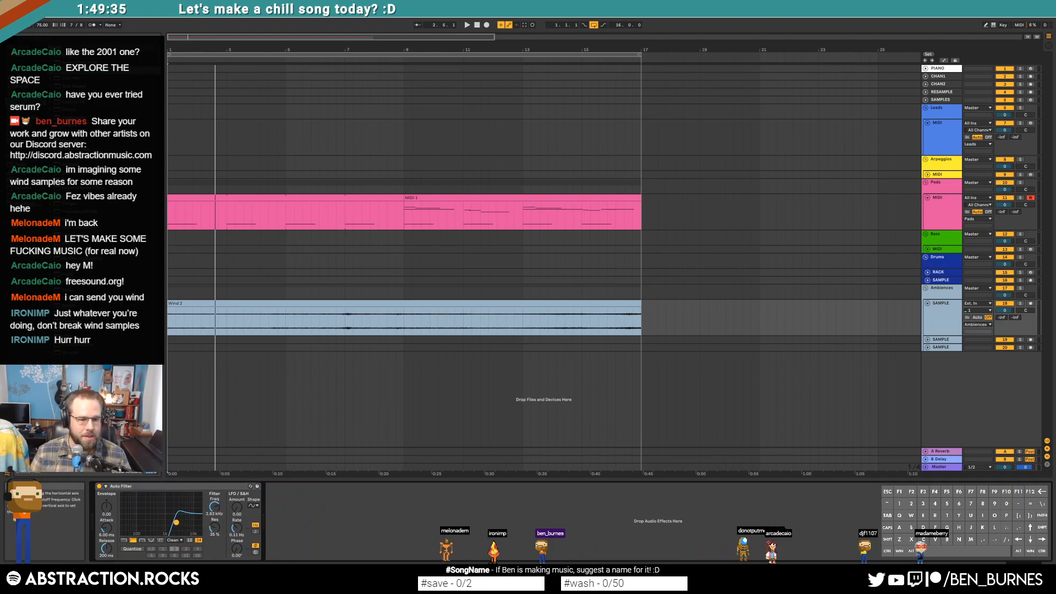
{"action": "left_click_drag", "start_coordinate": [237, 507], "coordinate": [237, 487]}
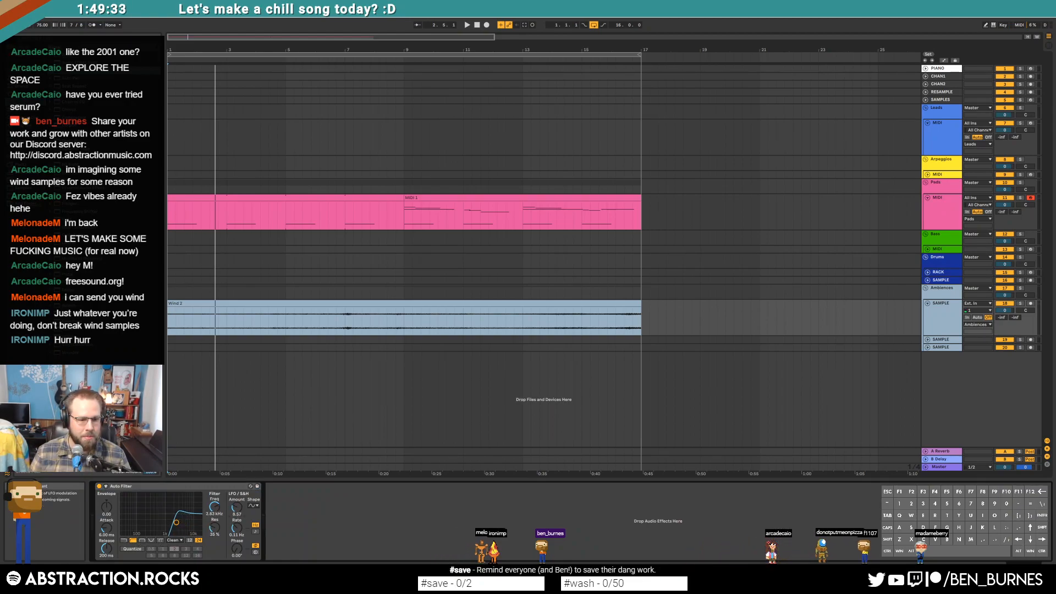
Step: While playing, set the wind's Auto Filter to 1.78 kHz and 32% resonance, with a 0.04 Hz LFO at amount 7.86
{"action": "key", "text": "space"}
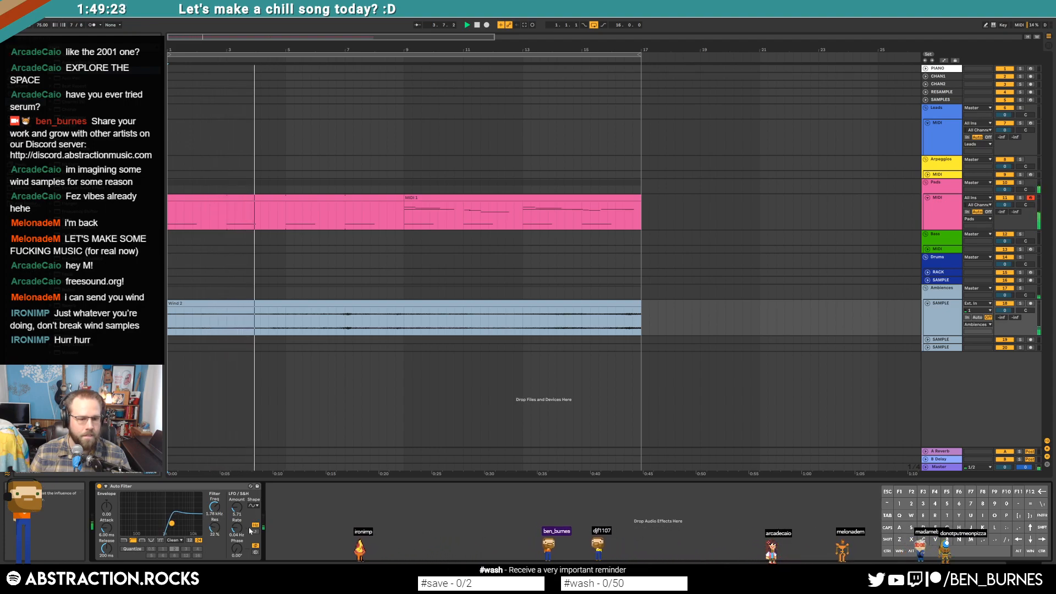
{"action": "mouse_move", "coordinate": [236, 548]}
{"action": "left_mouse_down"}
{"action": "mouse_move", "coordinate": [237, 531]}
{"action": "mouse_move", "coordinate": [236, 542]}
{"action": "left_mouse_up"}
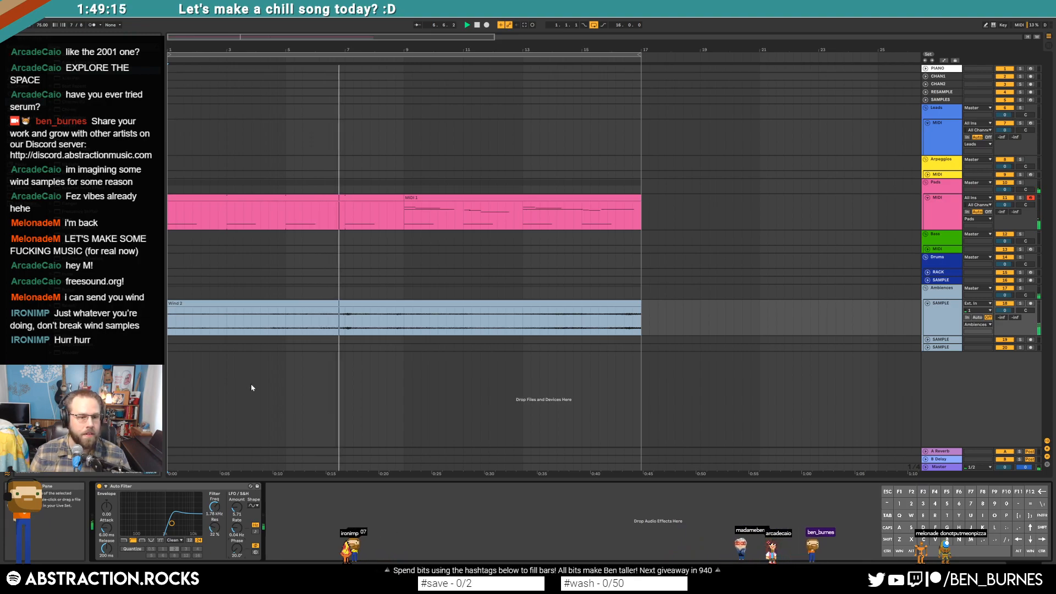
{"action": "left_click_drag", "start_coordinate": [237, 507], "coordinate": [237, 503]}
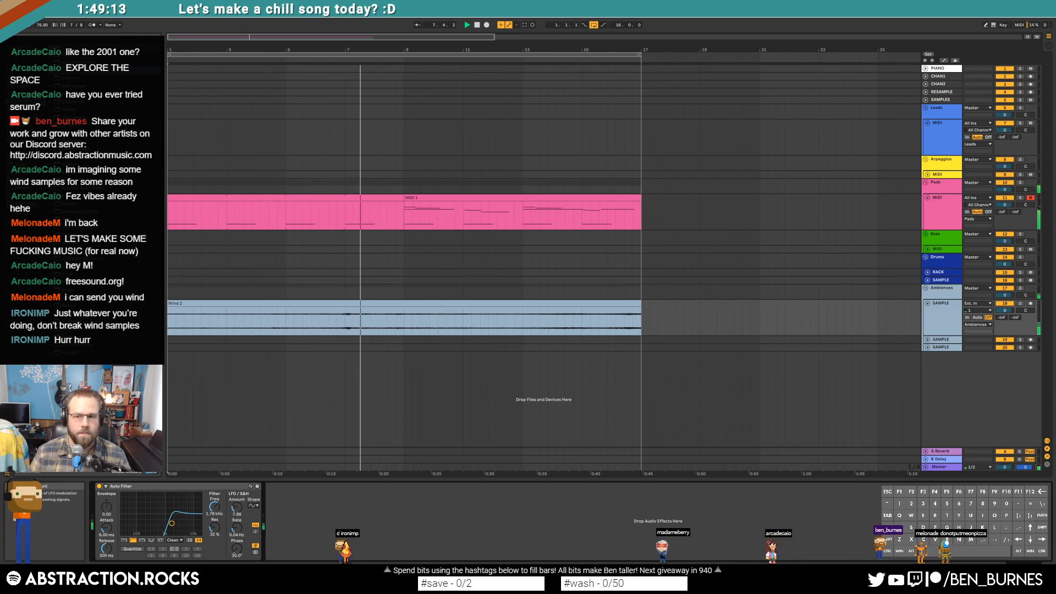
Step: Lower the wind track's volume and set the playback loop to bars 9 to 17
{"action": "left_click_drag", "start_coordinate": [1005, 311], "coordinate": [1005, 325]}
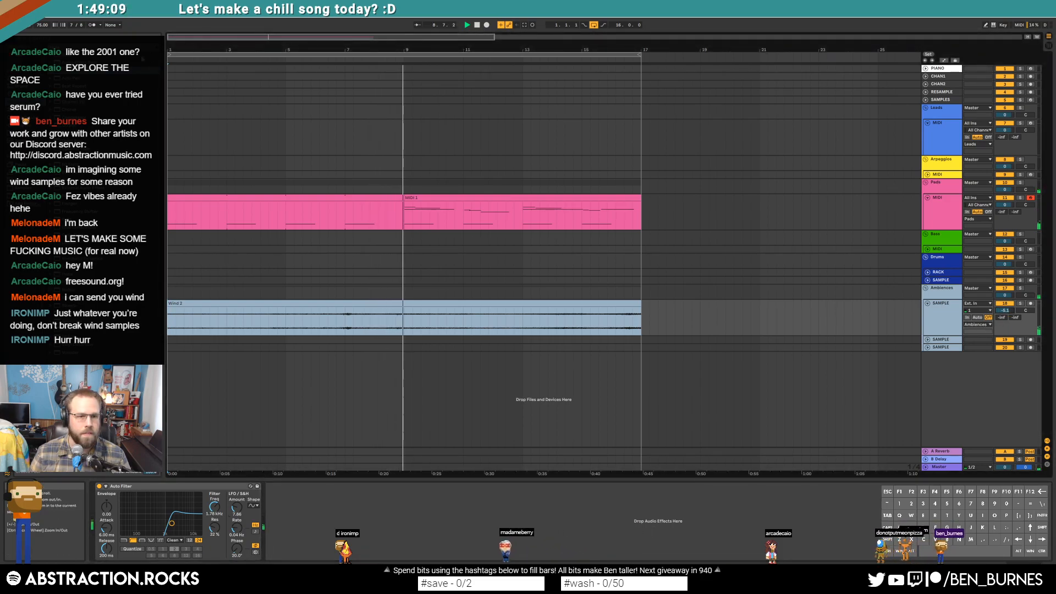
{"action": "left_click_drag", "start_coordinate": [169, 55], "coordinate": [347, 56]}
{"action": "left_click_drag", "start_coordinate": [352, 93], "coordinate": [402, 90]}
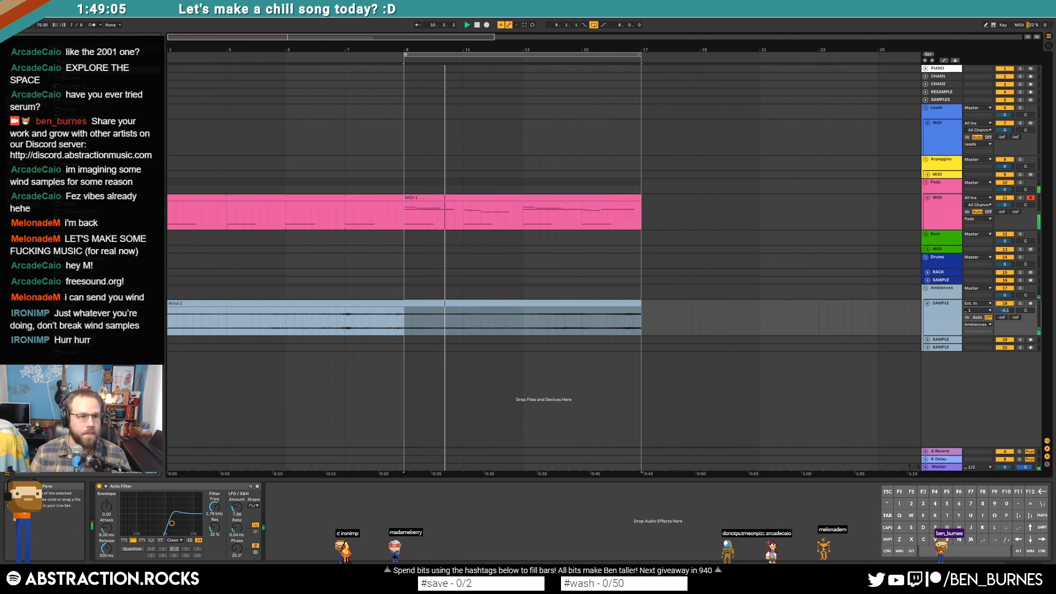
Step: Add a Compressor after the wind's Auto Filter, sidechain it from a MIDI track post FX and adjust its threshold
{"action": "left_click_drag", "start_coordinate": [137, 477], "coordinate": [269, 495]}
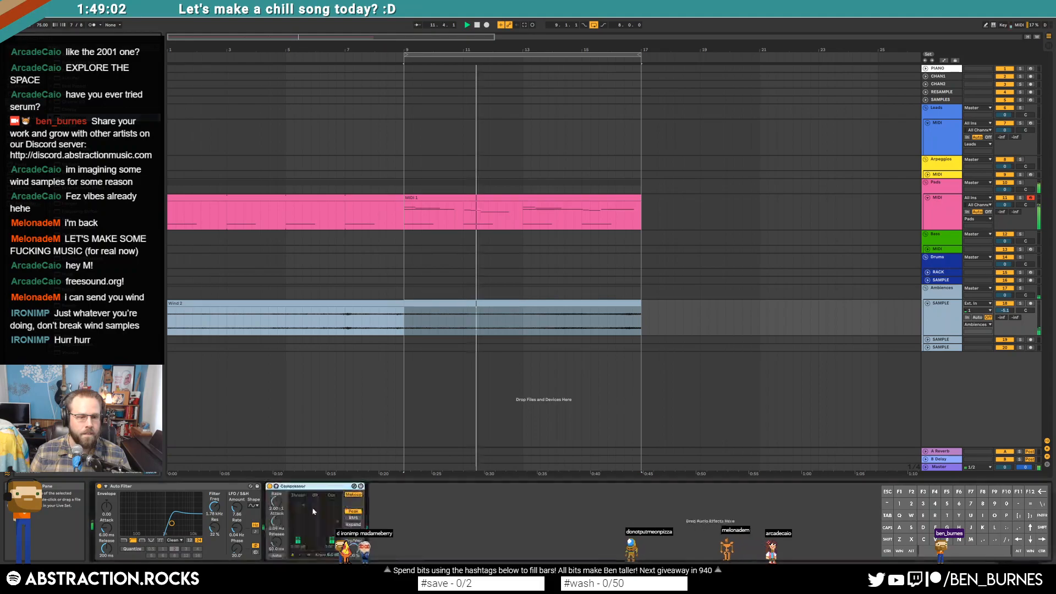
{"action": "left_click", "coordinate": [269, 495]}
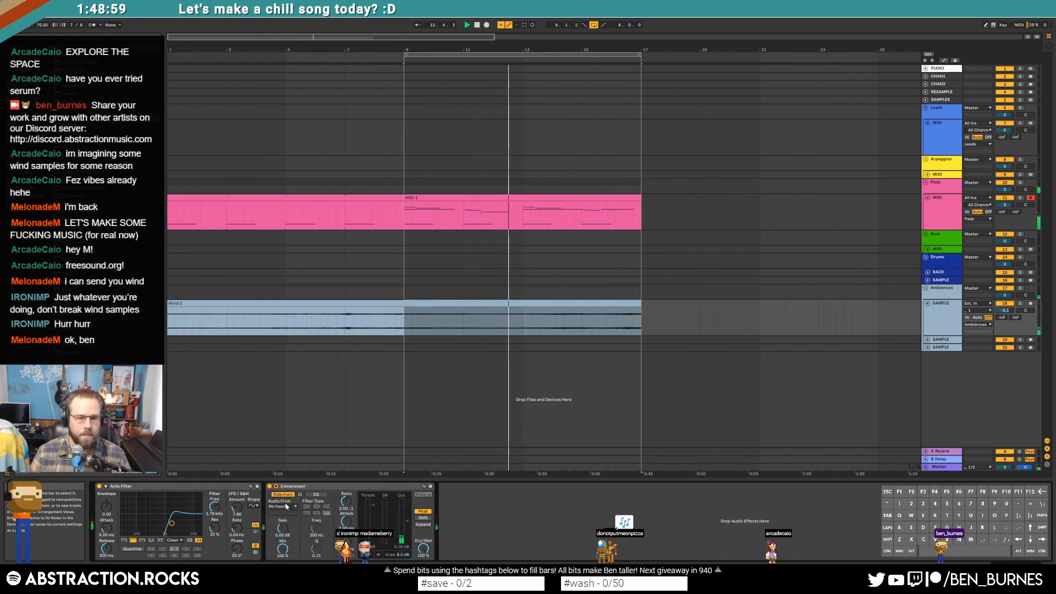
{"action": "left_click", "coordinate": [283, 505]}
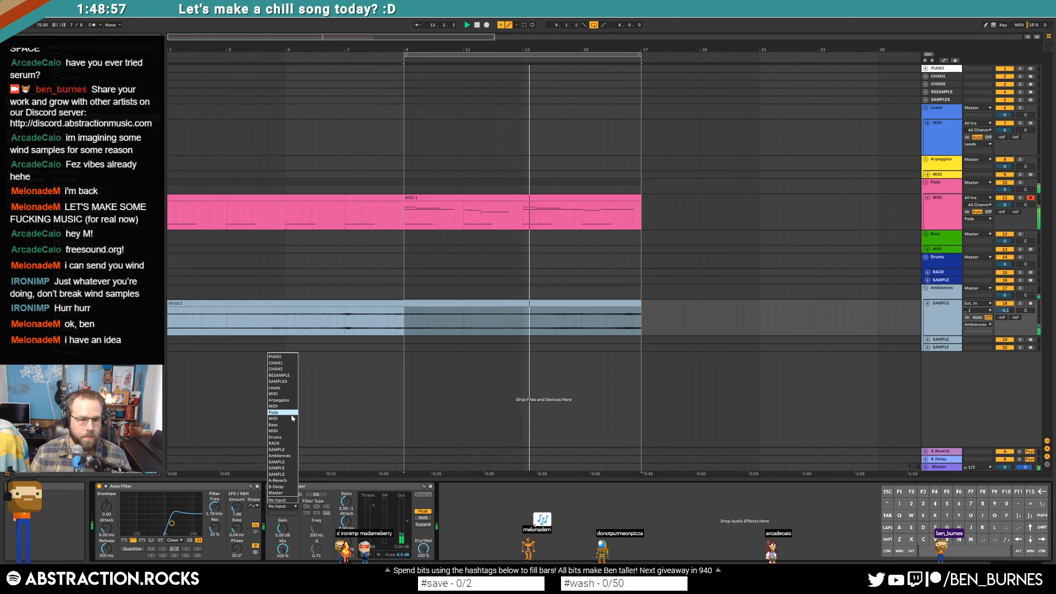
{"action": "left_click", "coordinate": [283, 430]}
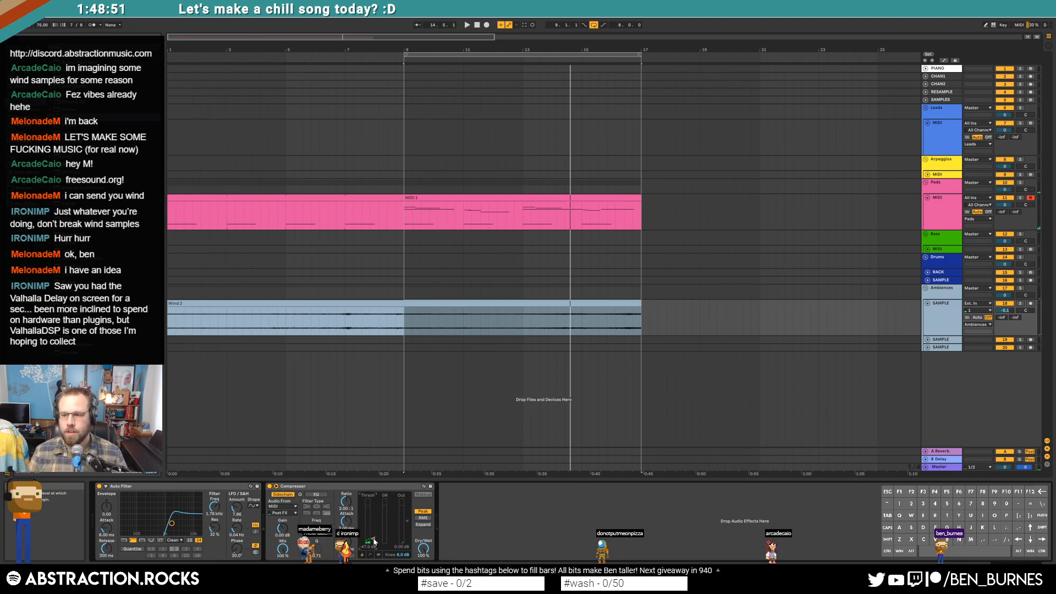
{"action": "left_click_drag", "start_coordinate": [374, 540], "coordinate": [374, 523]}
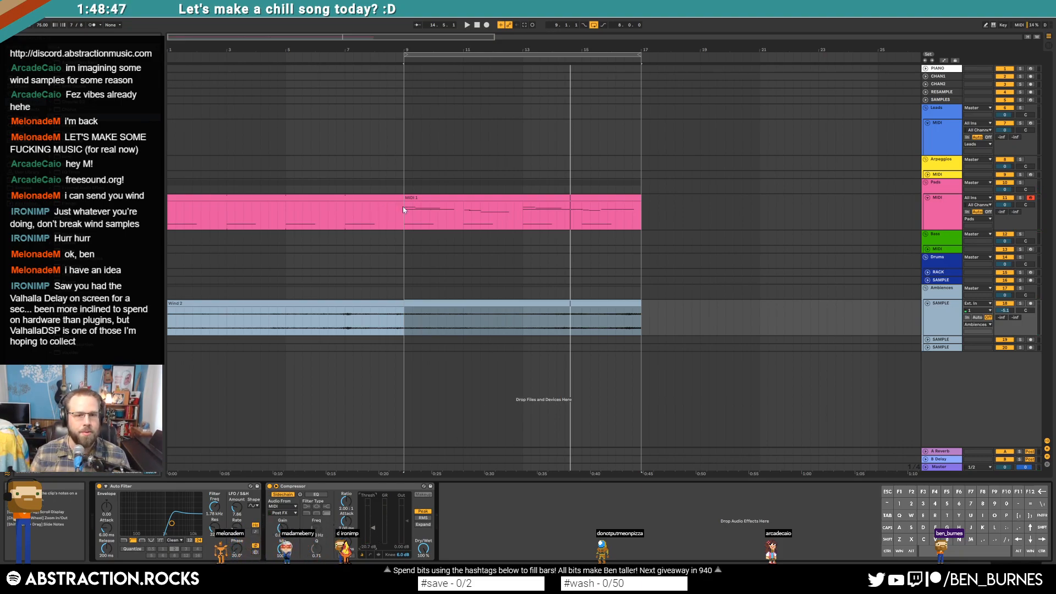
Step: Play the pad and compressed wind together from bar 9
{"action": "left_click", "coordinate": [403, 210]}
{"action": "key", "text": "space"}
{"action": "key", "text": "space"}
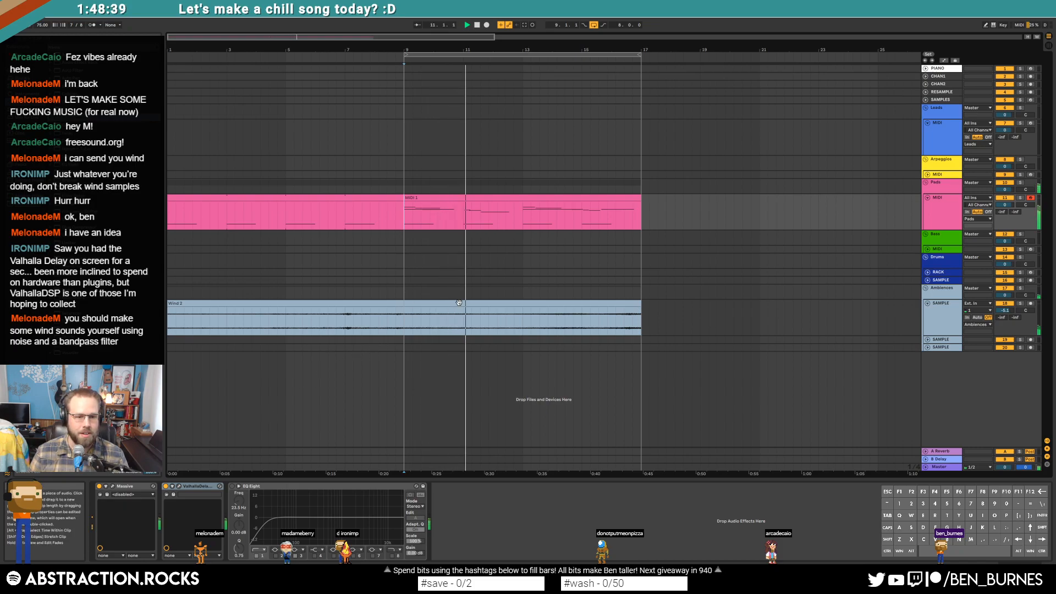
Step: Extend the end of the wind clip past bar 24 and play it from about bar 21
{"action": "left_click", "coordinate": [458, 303]}
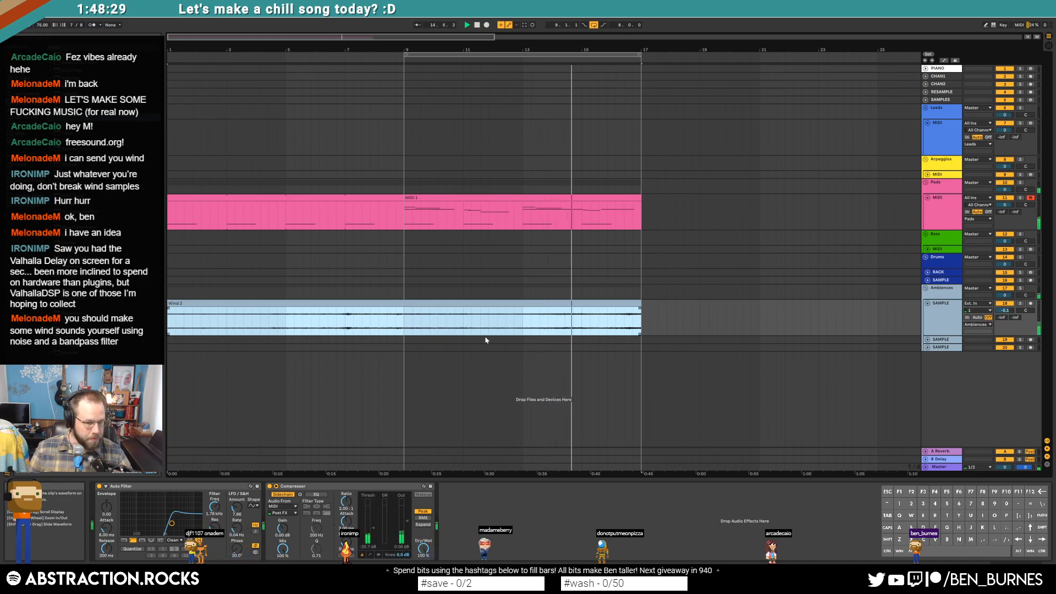
{"action": "left_click_drag", "start_coordinate": [640, 307], "coordinate": [862, 310]}
{"action": "left_click", "coordinate": [762, 331]}
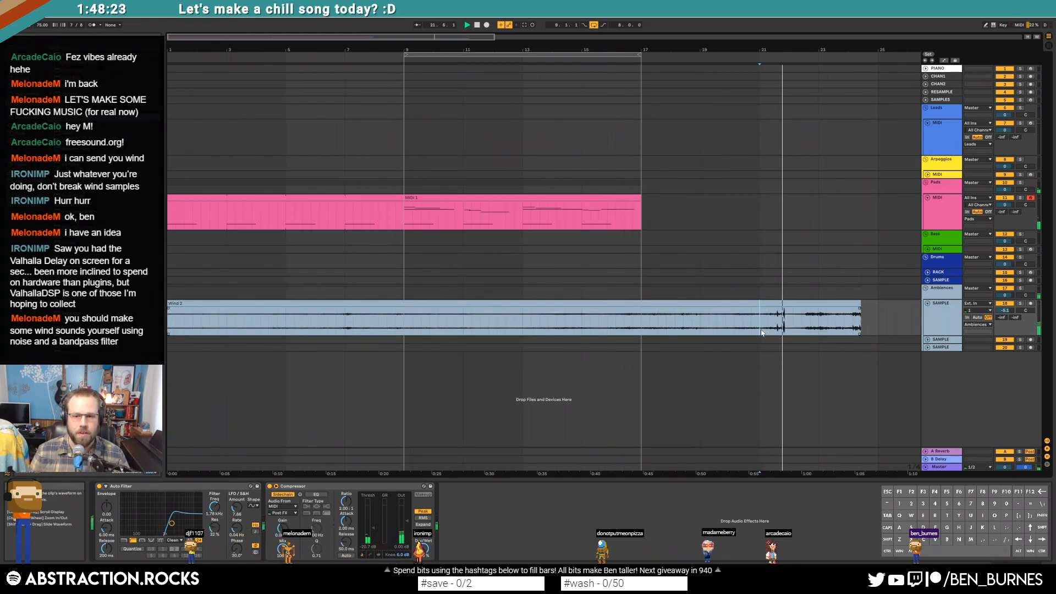
Step: Stop playback and shorten the wind clip so that it ends at bar 17
{"action": "key", "text": "space"}
{"action": "left_click_drag", "start_coordinate": [860, 304], "coordinate": [642, 311]}
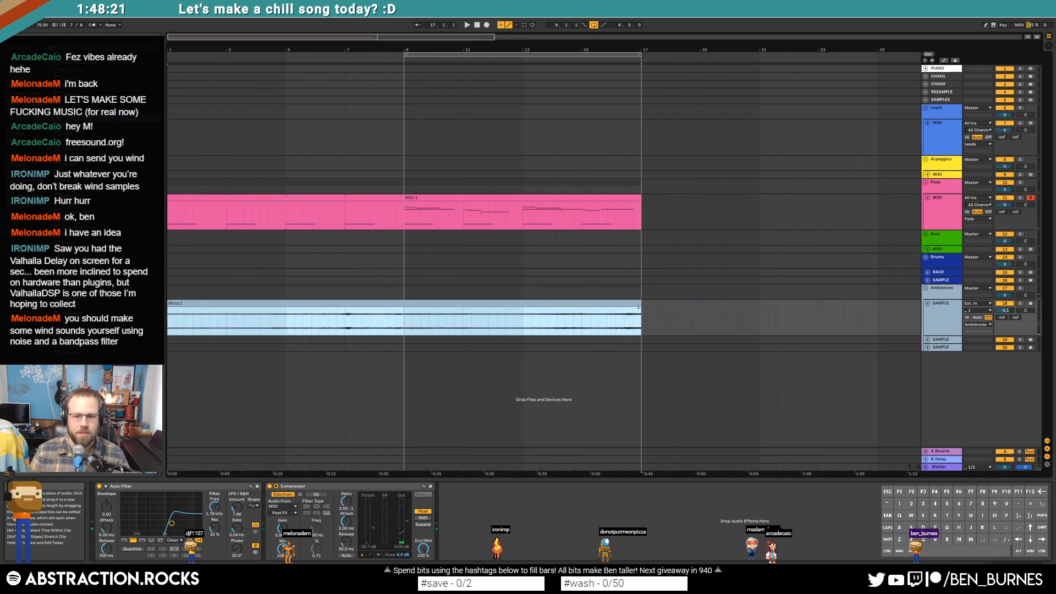
{"action": "left_click", "coordinate": [650, 317]}
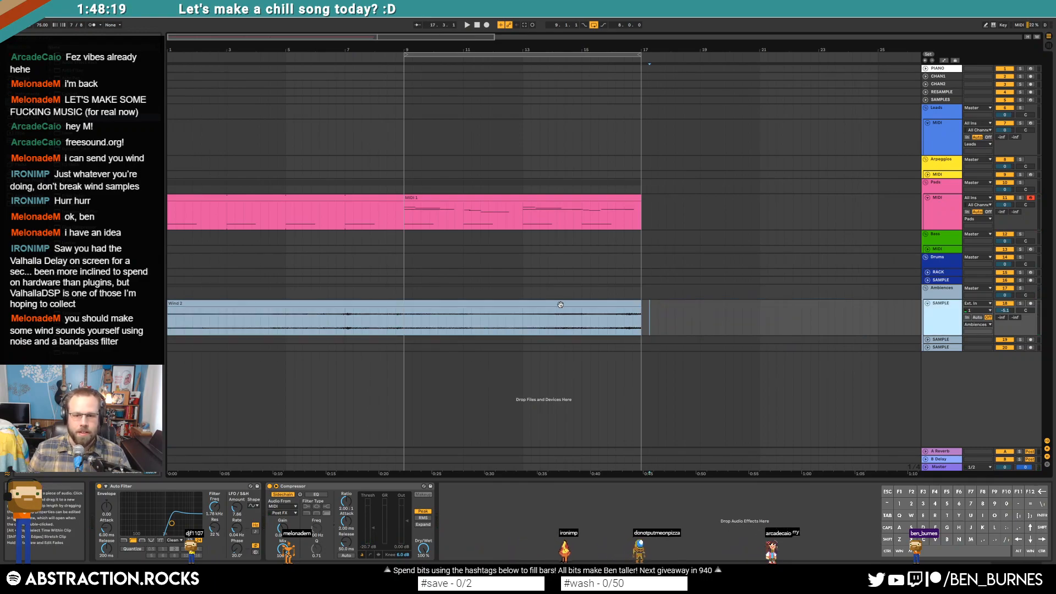
Step: Turn on Warp for the wind clip and loop its region from bar 1 to bar 17
{"action": "double_click", "coordinate": [463, 304]}
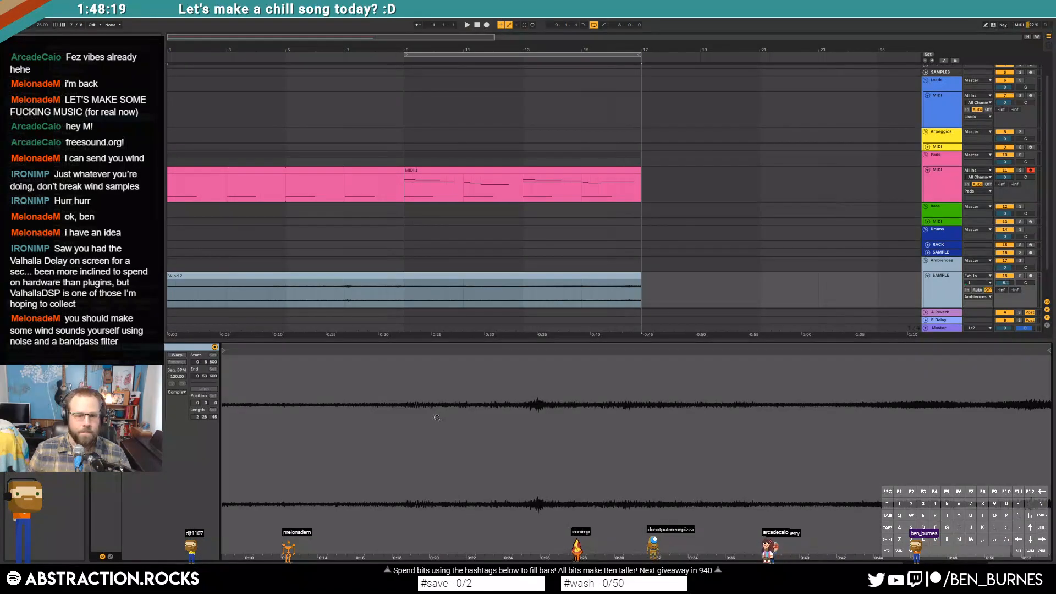
{"action": "left_click", "coordinate": [176, 356]}
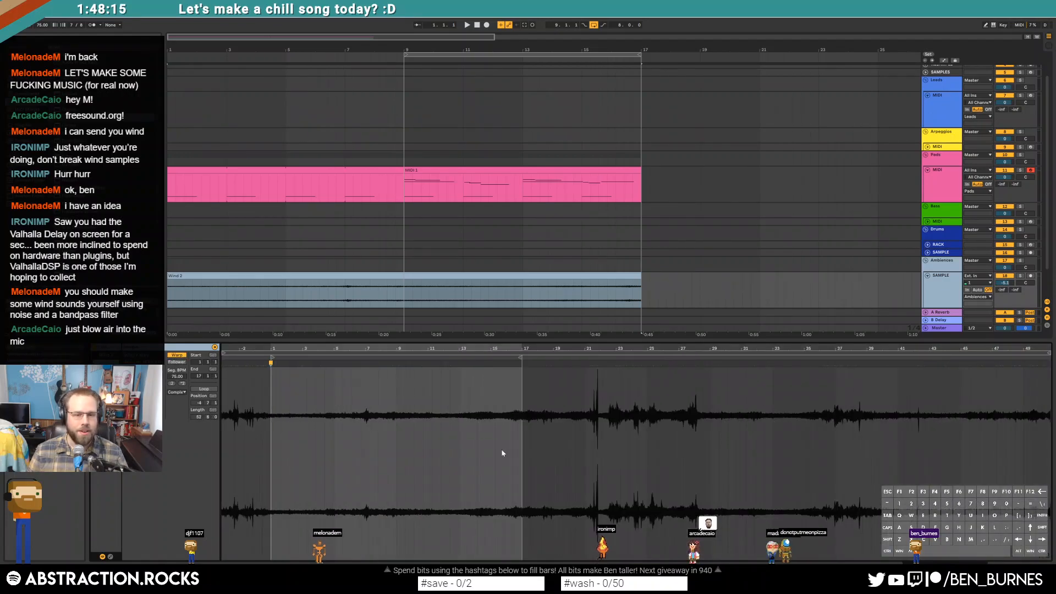
{"action": "left_click_drag", "start_coordinate": [276, 432], "coordinate": [520, 432]}
{"action": "key", "text": "ctrl+l"}
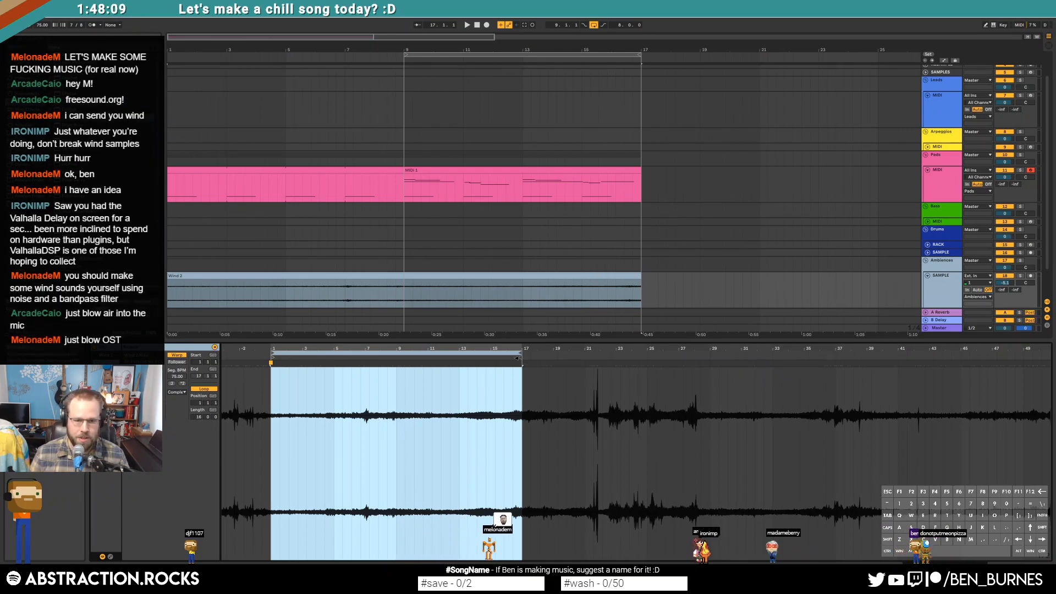
Step: Move the wind clip's loop start to about bar 3, keeping the loop end at bar 17
{"action": "left_click_drag", "start_coordinate": [274, 358], "coordinate": [307, 353]}
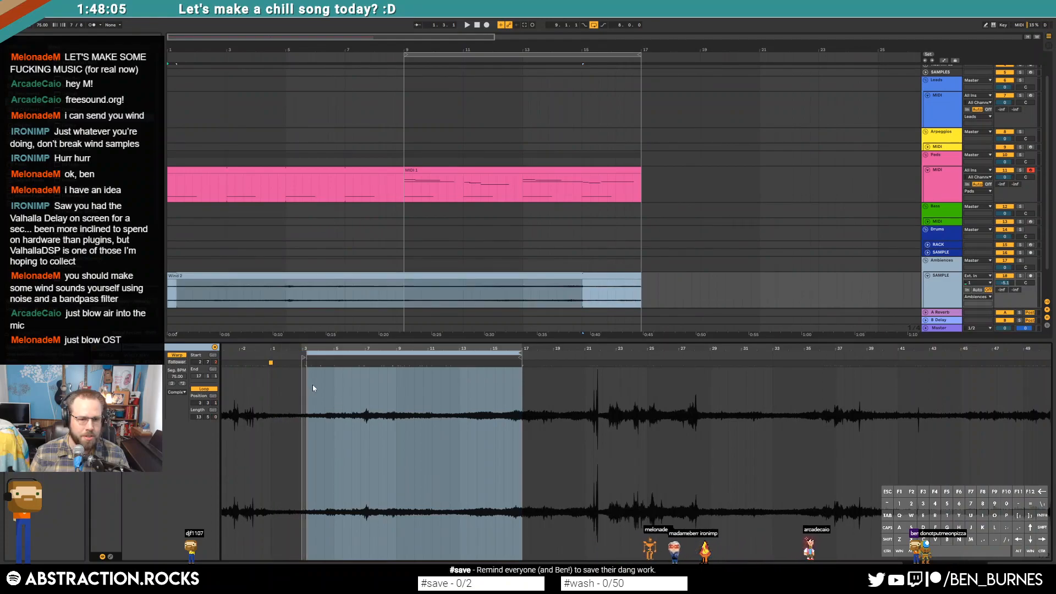
{"action": "left_click", "coordinate": [330, 352]}
{"action": "left_click", "coordinate": [382, 276]}
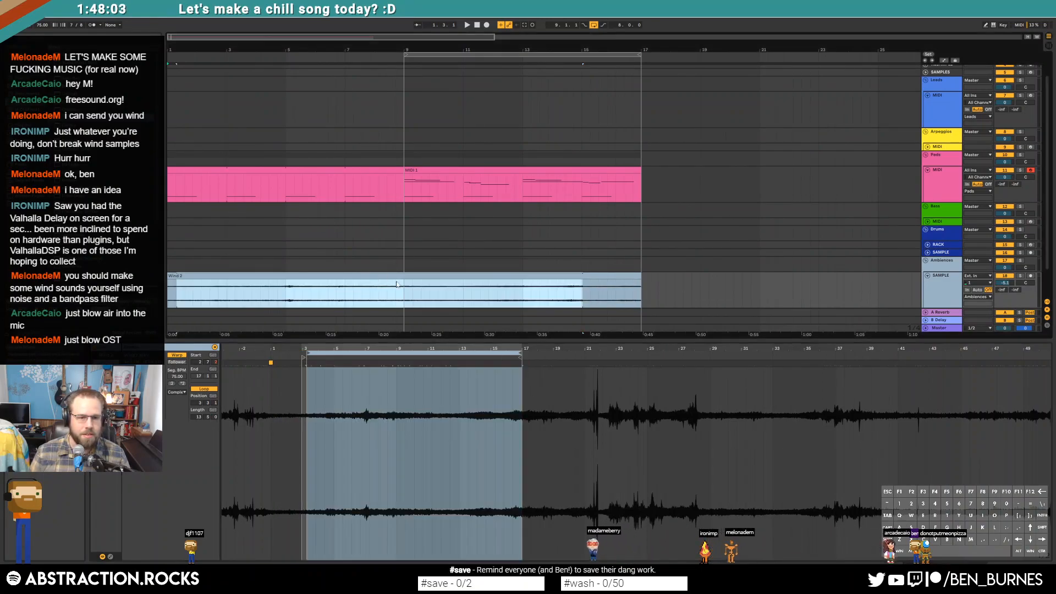
{"action": "left_click_drag", "start_coordinate": [417, 37], "coordinate": [417, 29]}
{"action": "left_click_drag", "start_coordinate": [559, 36], "coordinate": [560, 34]}
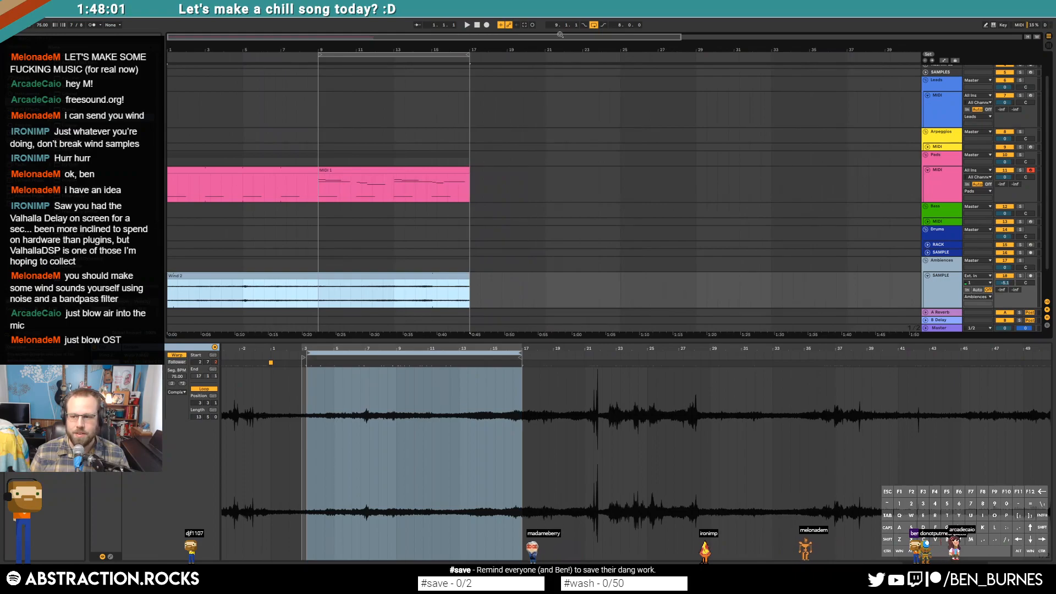
Step: Open the pad's MIDI clip to review its notes and play the pad together with the wind
{"action": "left_click", "coordinate": [437, 203]}
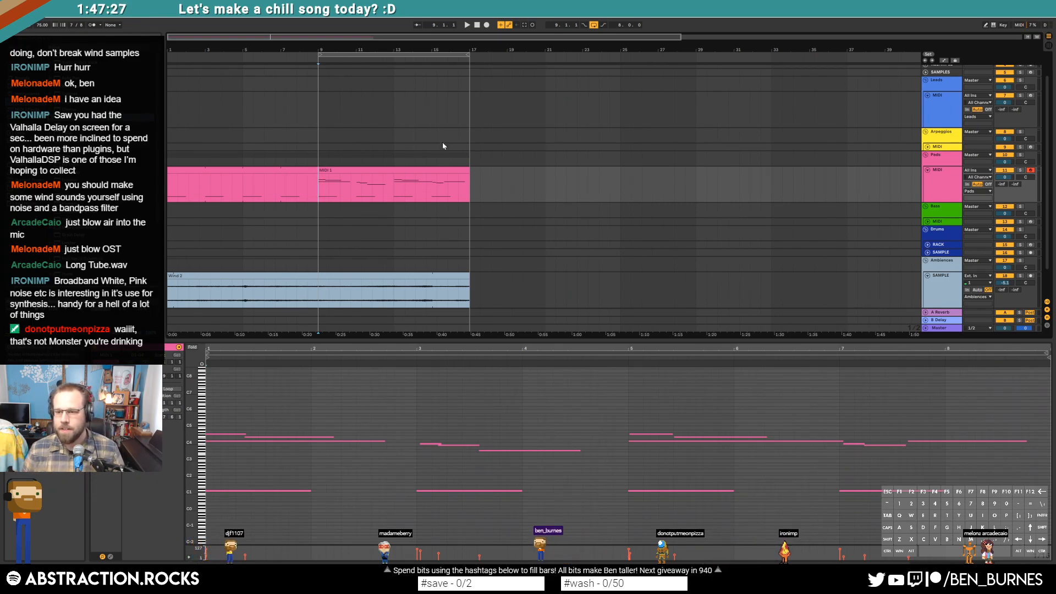
{"action": "left_click", "coordinate": [477, 25]}
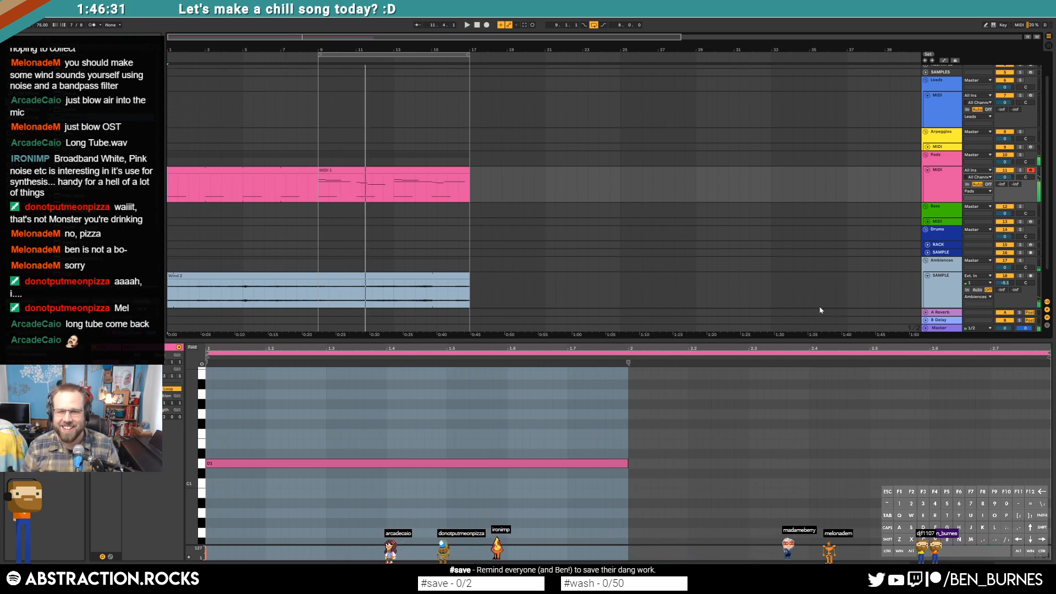
Step: Insert a new audio track below the wind track, unfold it and arm it for recording
{"action": "left_click", "coordinate": [847, 287]}
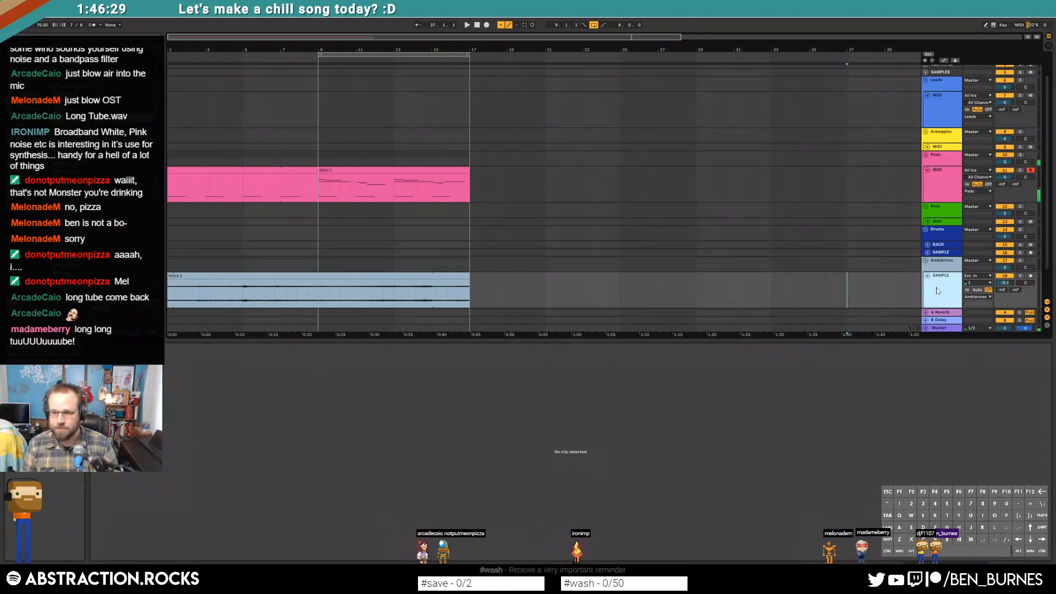
{"action": "scroll", "coordinate": [510, 234], "scroll_direction": "down", "scroll_amount": 2}
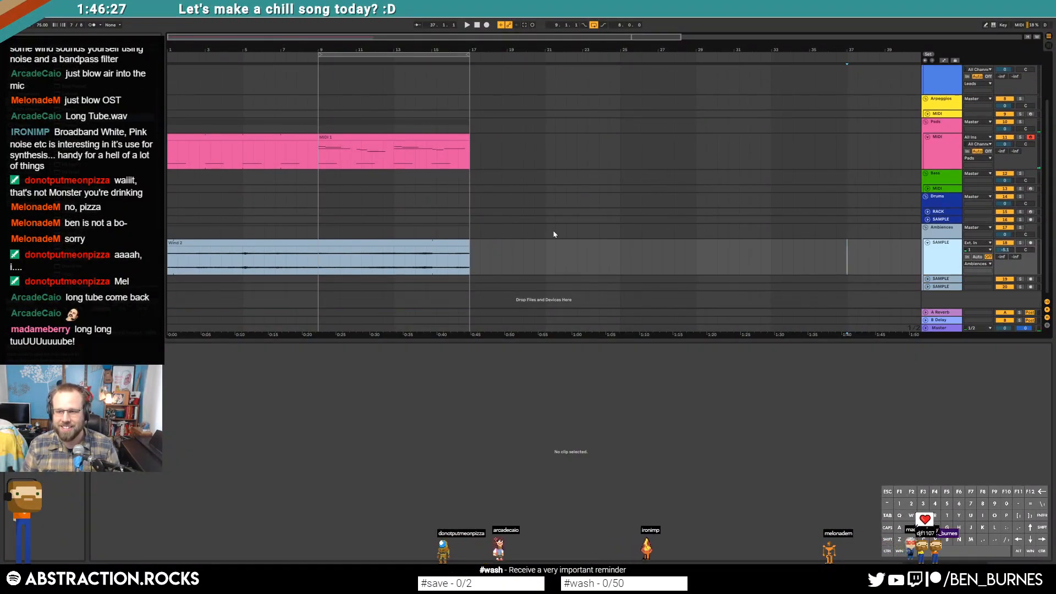
{"action": "key", "text": "ctrl+t"}
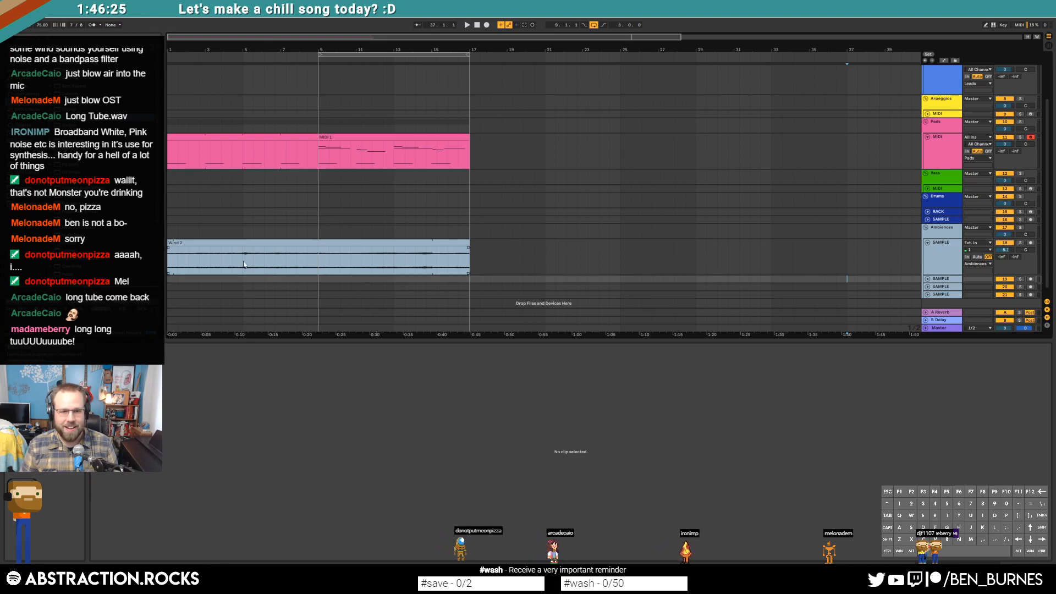
{"action": "left_click", "coordinate": [926, 279]}
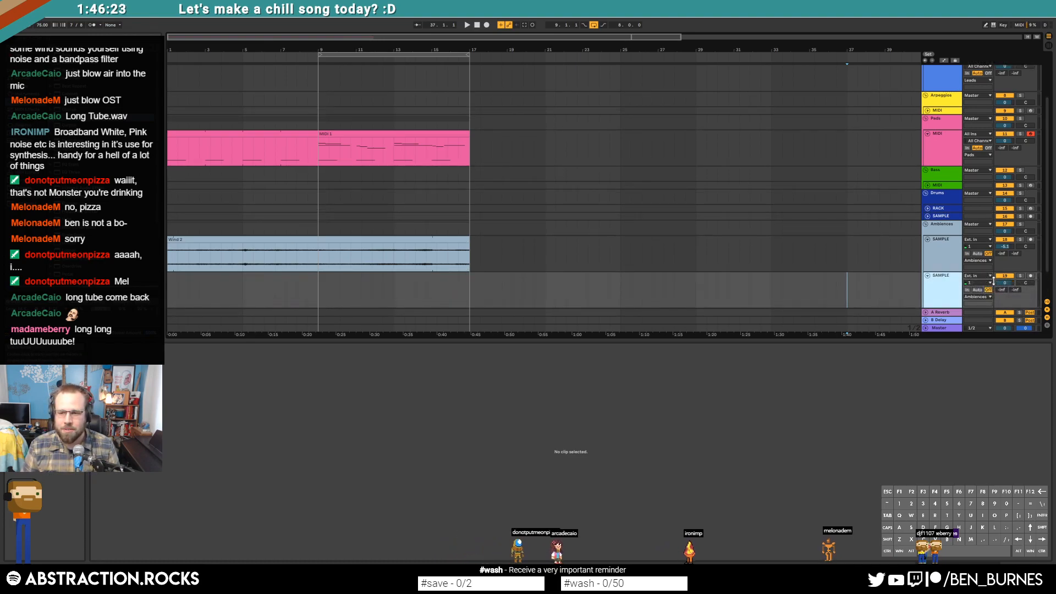
{"action": "left_click", "coordinate": [1031, 276]}
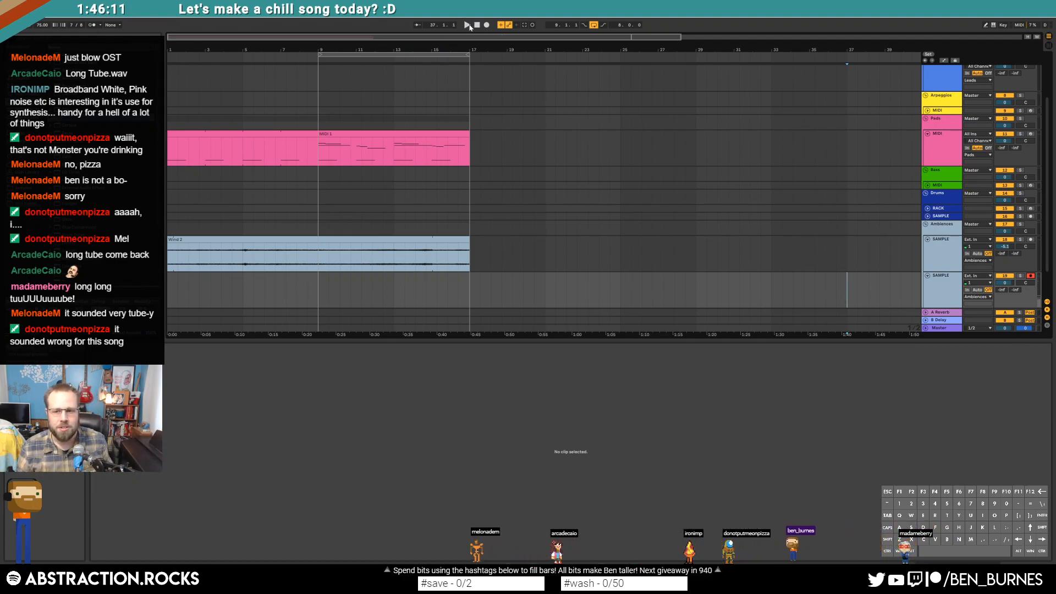
Step: Stop the brief recording at bar 37 and record a live take on the armed track from bar 1 to about bar 12
{"action": "left_click", "coordinate": [486, 25]}
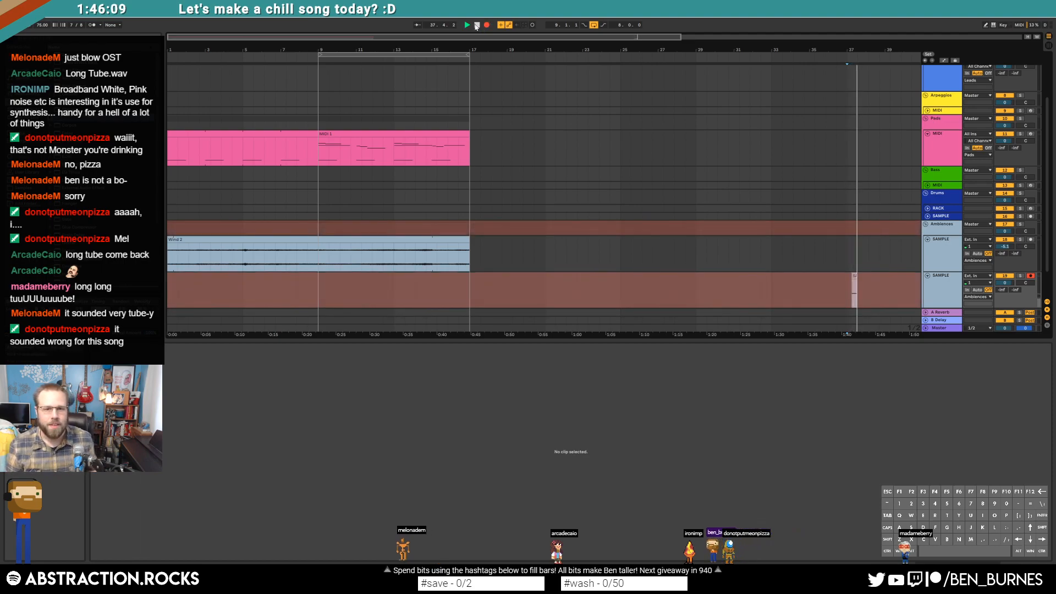
{"action": "key", "text": "space"}
{"action": "left_click", "coordinate": [487, 26]}
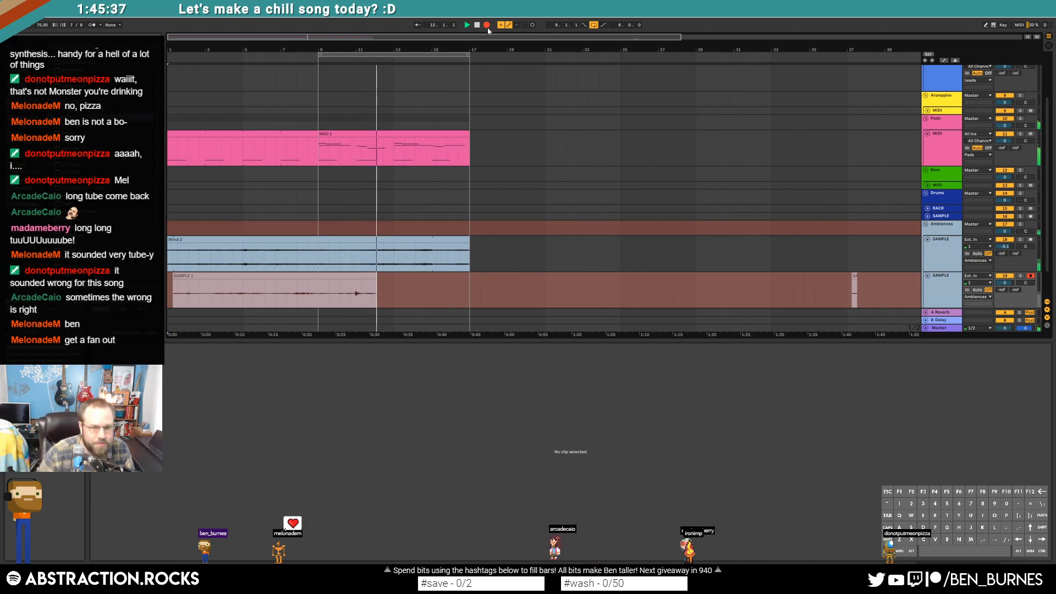
{"action": "key", "text": "space"}
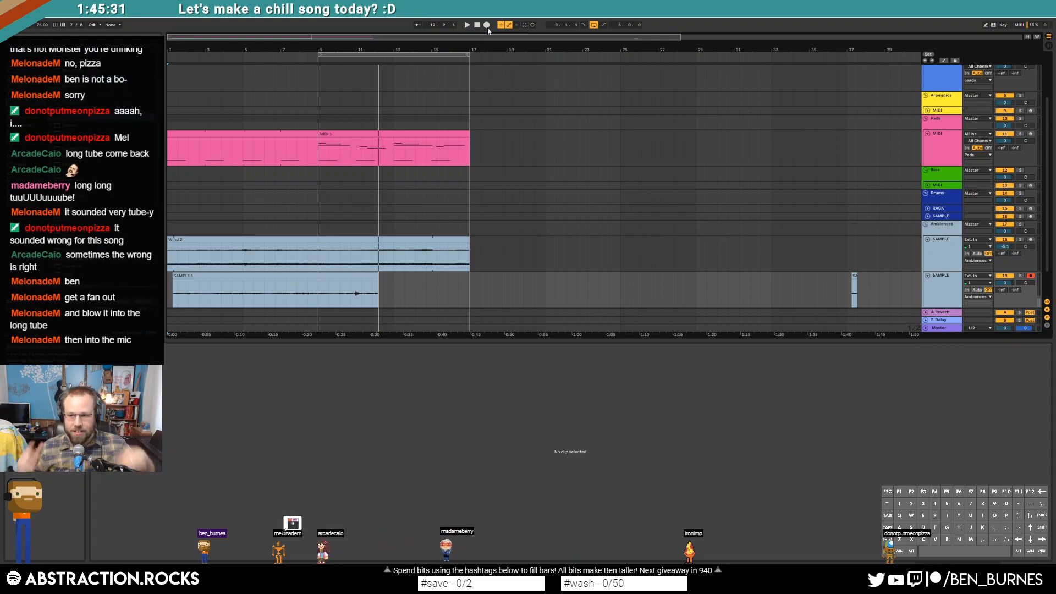
Step: Play the recorded take, trim its start and end, and move it to begin at bar 1
{"action": "left_click", "coordinate": [210, 296]}
{"action": "key", "text": "space"}
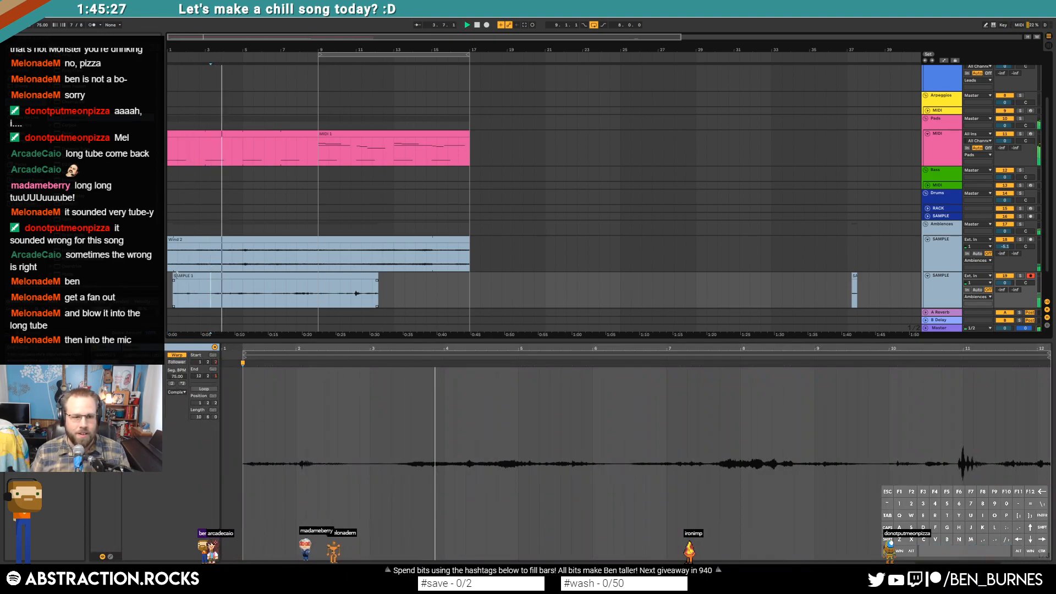
{"action": "left_click_drag", "start_coordinate": [173, 280], "coordinate": [211, 285]}
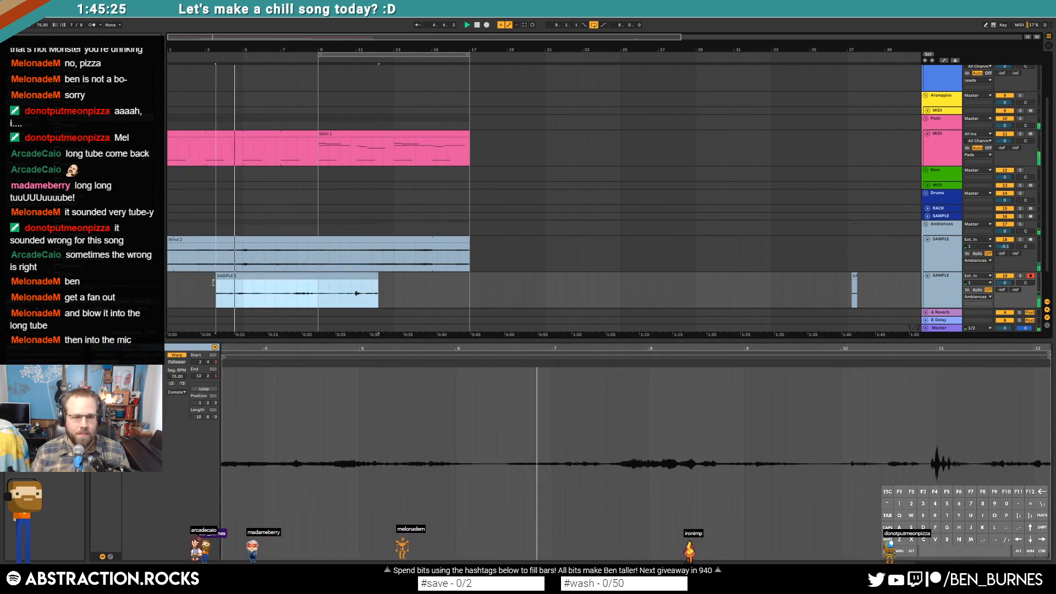
{"action": "left_click_drag", "start_coordinate": [378, 277], "coordinate": [286, 284]}
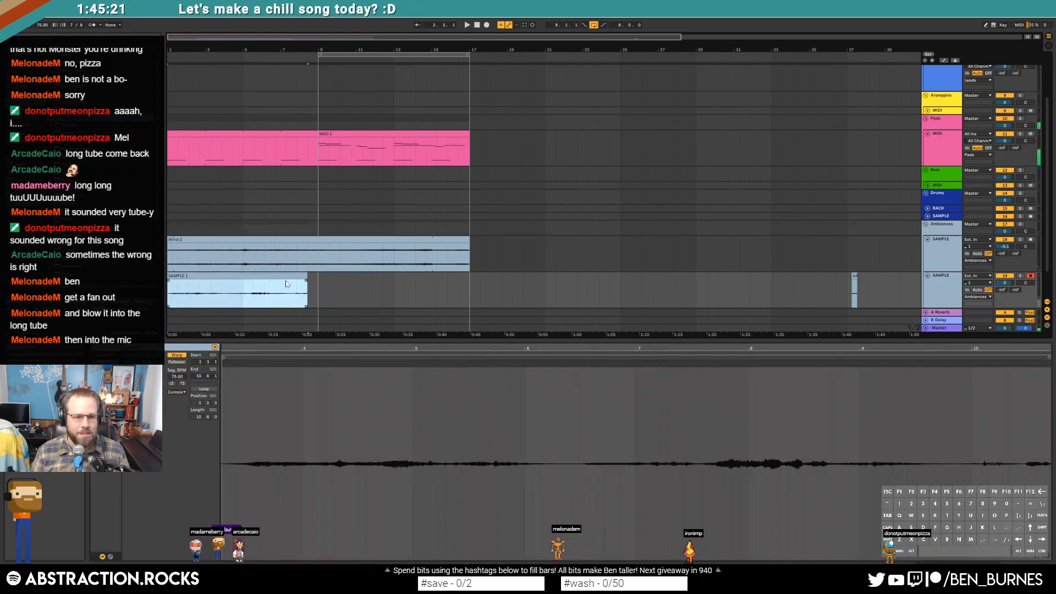
Step: Switch Warp off and back on for the recorded clip, choosing to keep its current timing
{"action": "left_click", "coordinate": [179, 355]}
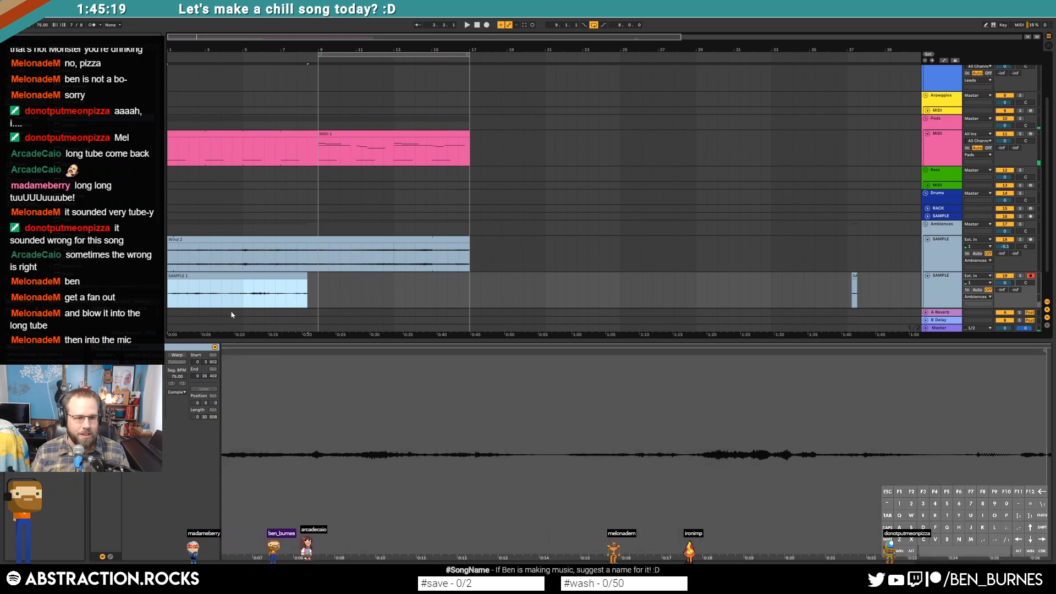
{"action": "left_click", "coordinate": [156, 370]}
{"action": "left_click", "coordinate": [663, 270]}
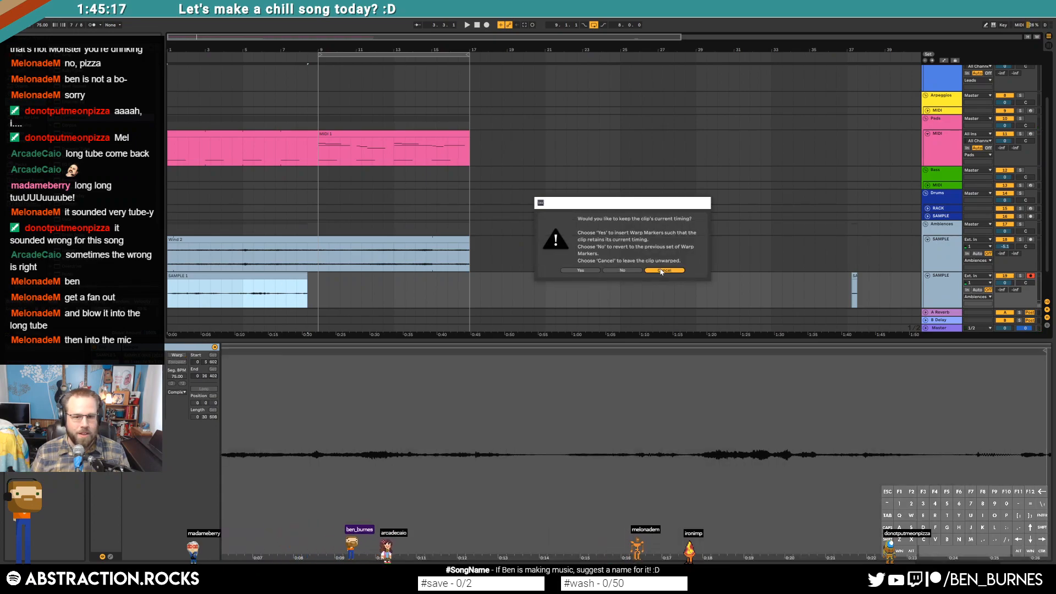
{"action": "left_click", "coordinate": [177, 356]}
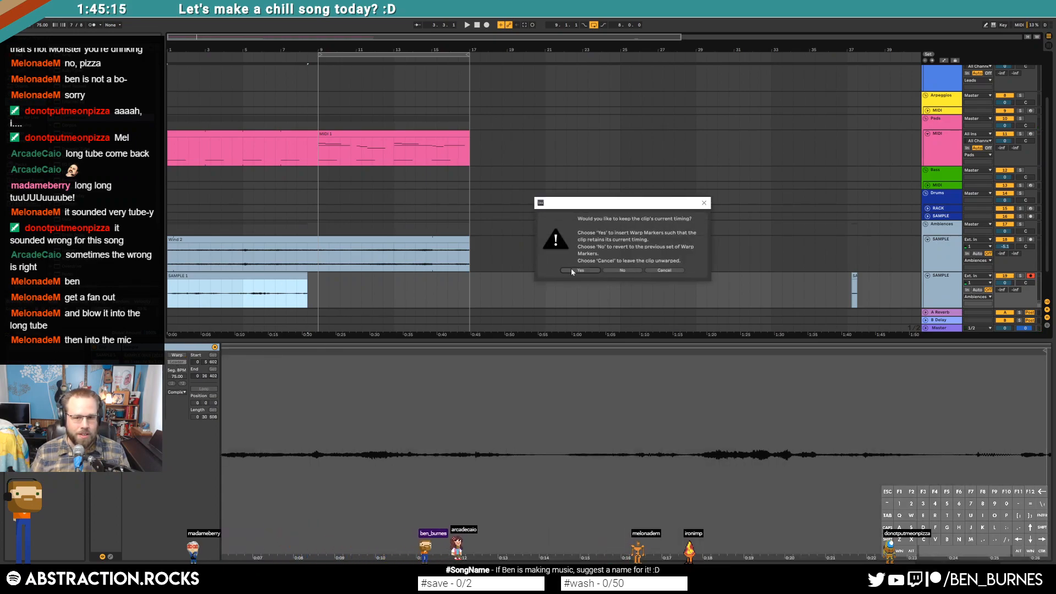
{"action": "left_click", "coordinate": [571, 270]}
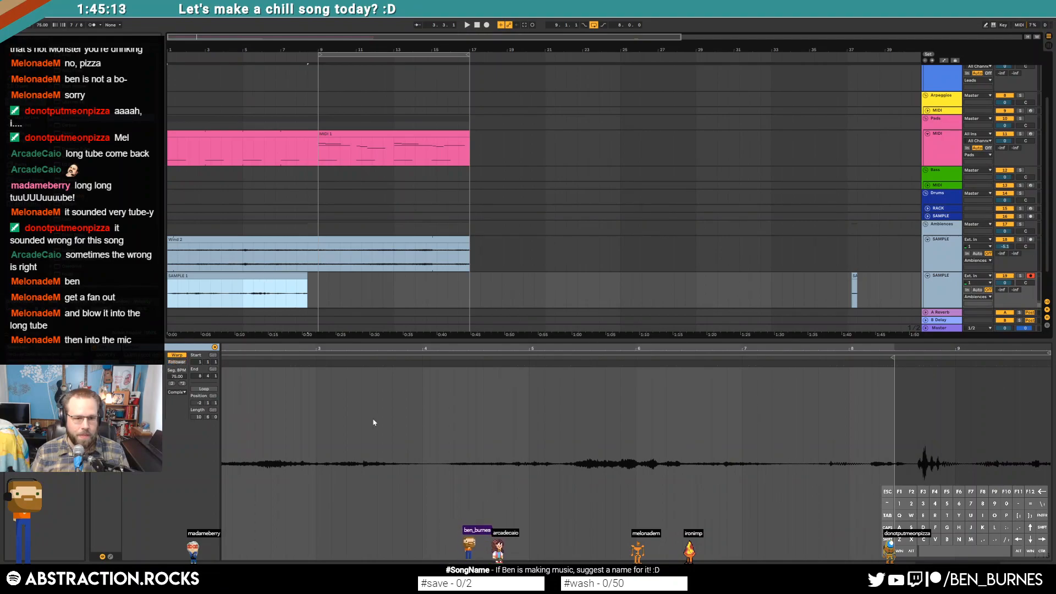
Step: Loop the recorded clip's audio from bar 1 to just past bar 8 in the sample view
{"action": "left_click_drag", "start_coordinate": [746, 350], "coordinate": [746, 328]}
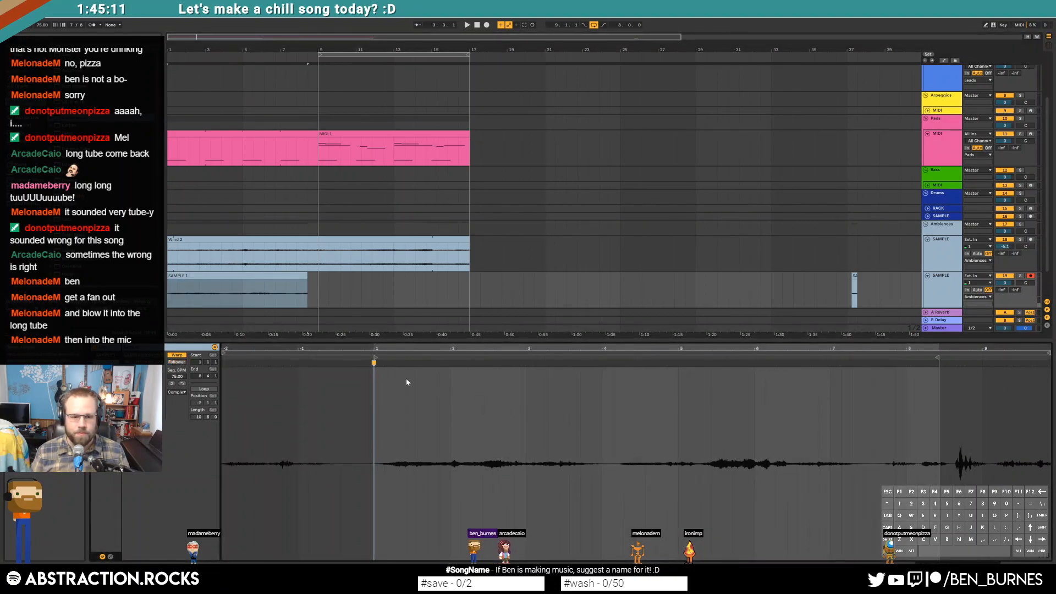
{"action": "left_click_drag", "start_coordinate": [386, 390], "coordinate": [926, 405]}
{"action": "key", "text": "ctrl+l"}
Step: Extend the looped recording to bar 17 and delete the short leftover clip near bar 37
{"action": "left_click_drag", "start_coordinate": [305, 276], "coordinate": [466, 281]}
{"action": "left_click", "coordinate": [580, 282]}
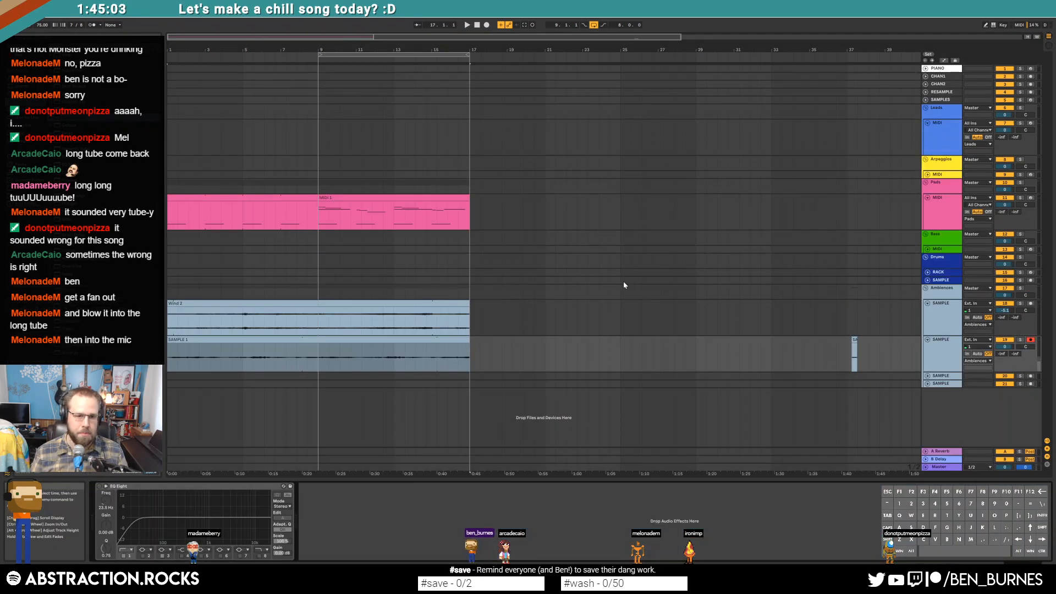
{"action": "left_click_drag", "start_coordinate": [771, 354], "coordinate": [879, 356]}
{"action": "key", "text": "Delete"}
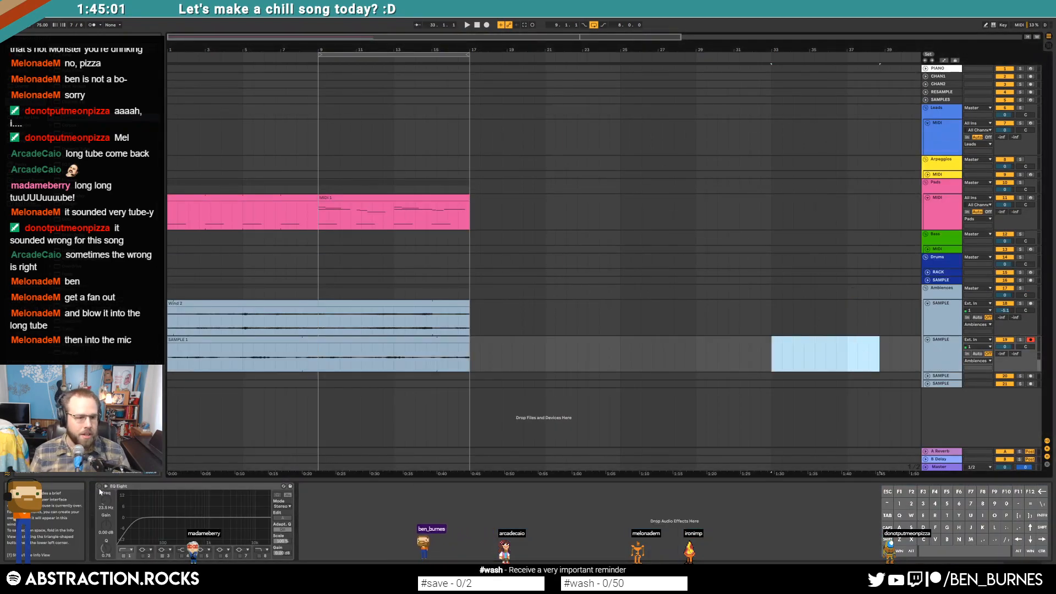
Step: Enable EQ Eight on the recorded track, raise its low cut to about 2.5 kHz and lower the track's volume during playback
{"action": "left_click", "coordinate": [99, 486]}
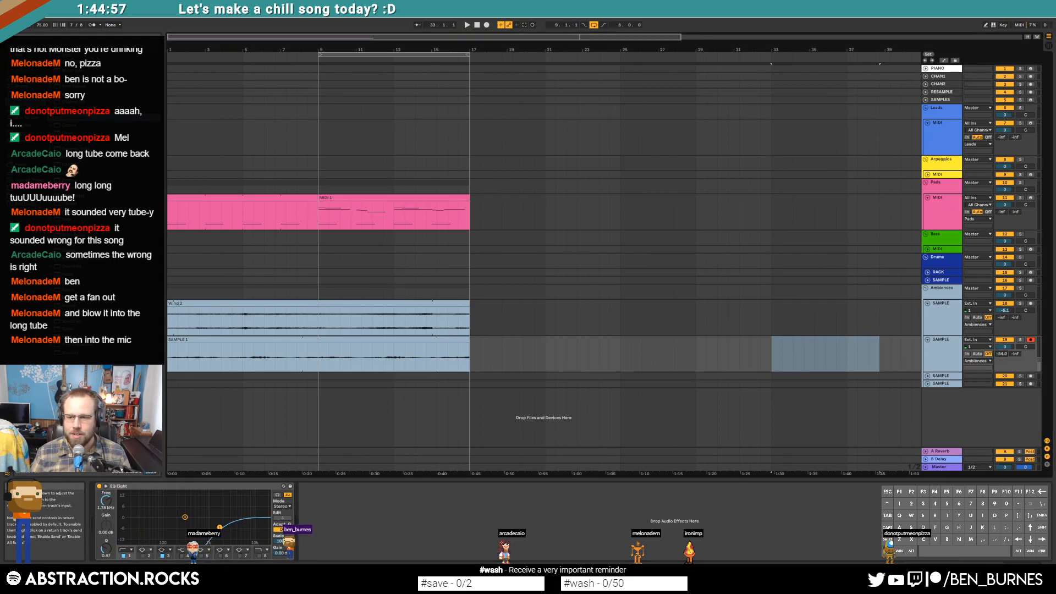
{"action": "key", "text": "space"}
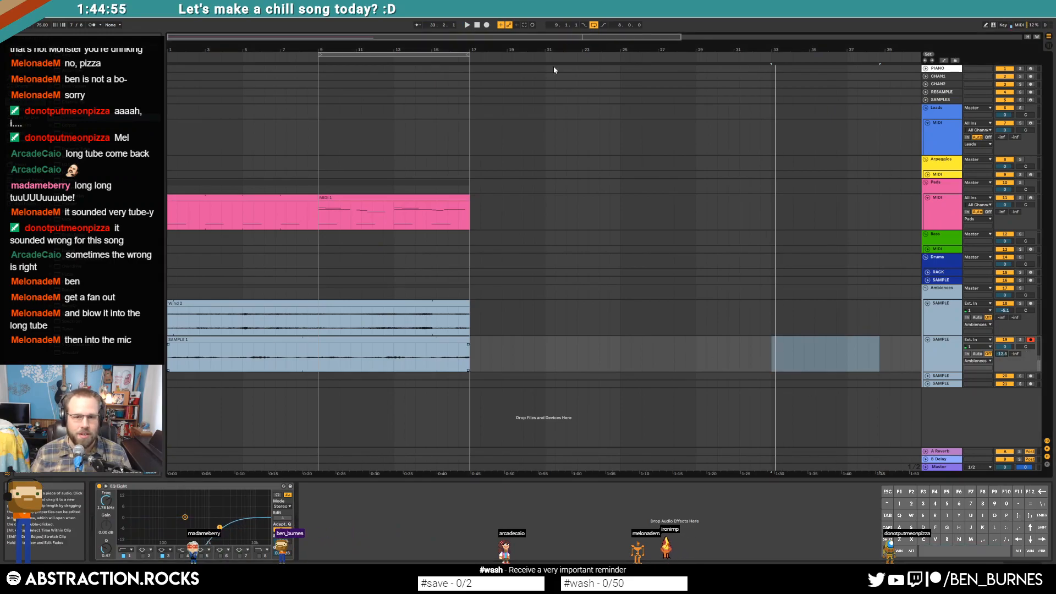
{"action": "left_click", "coordinate": [476, 24]}
{"action": "left_click", "coordinate": [476, 25]}
{"action": "key", "text": "space"}
{"action": "left_click_drag", "start_coordinate": [1006, 347], "coordinate": [1005, 359]}
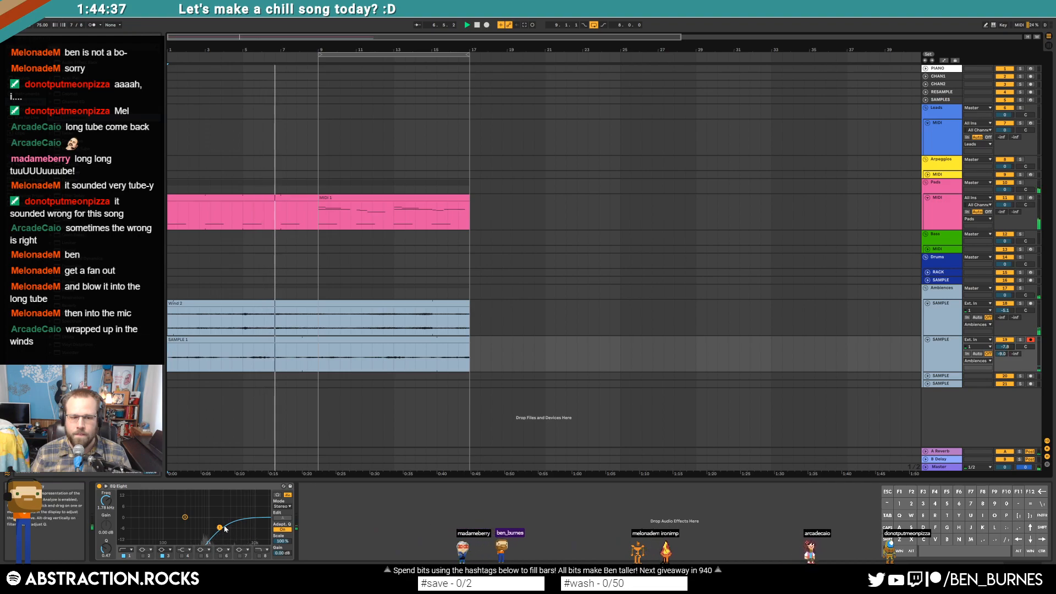
{"action": "left_click_drag", "start_coordinate": [220, 528], "coordinate": [221, 525]}
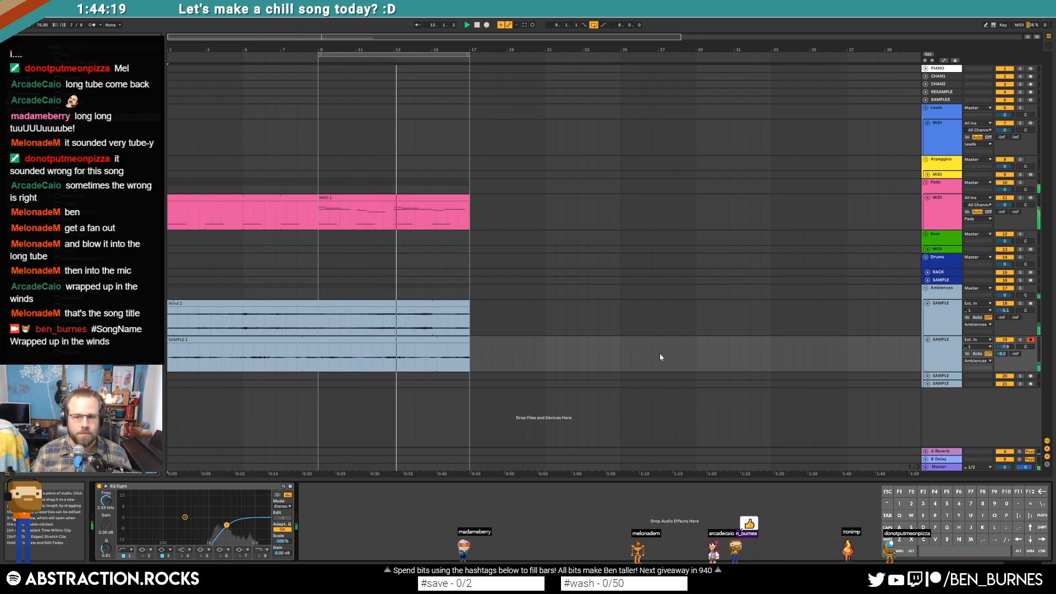
Step: Add a Chorus after the Compressor on the wind track and adjust its modulation amount and rate
{"action": "left_click", "coordinate": [433, 302]}
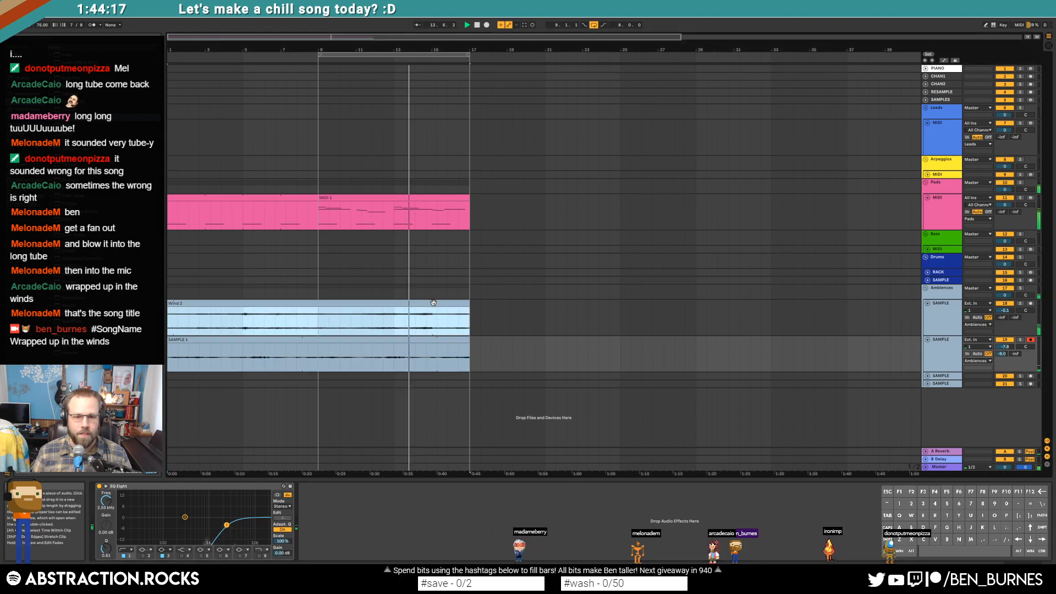
{"action": "left_click", "coordinate": [444, 527]}
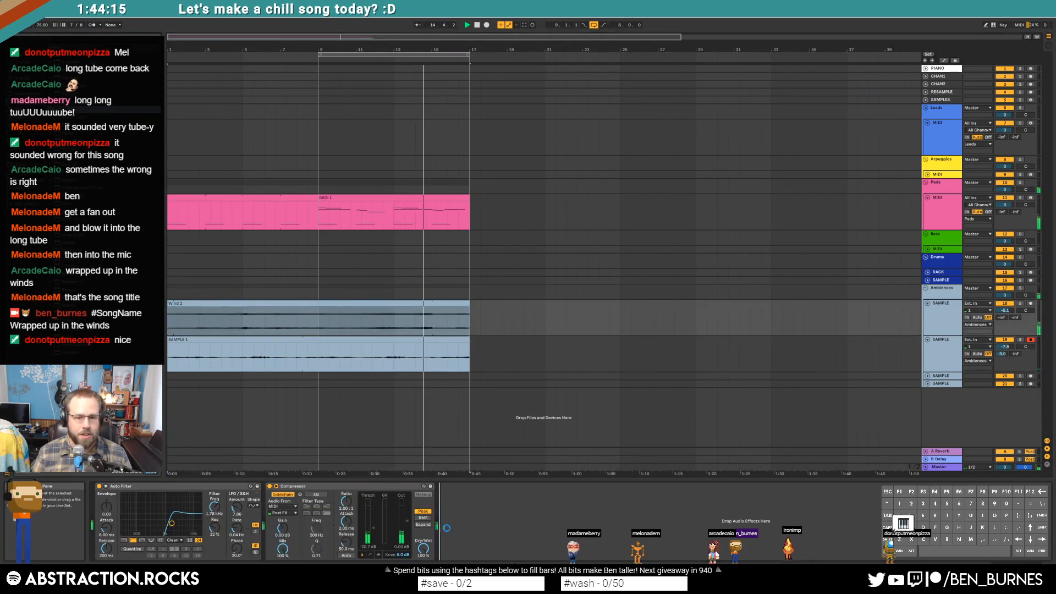
{"action": "left_click", "coordinate": [509, 523]}
{"action": "left_click_drag", "start_coordinate": [509, 522], "coordinate": [508, 524]}
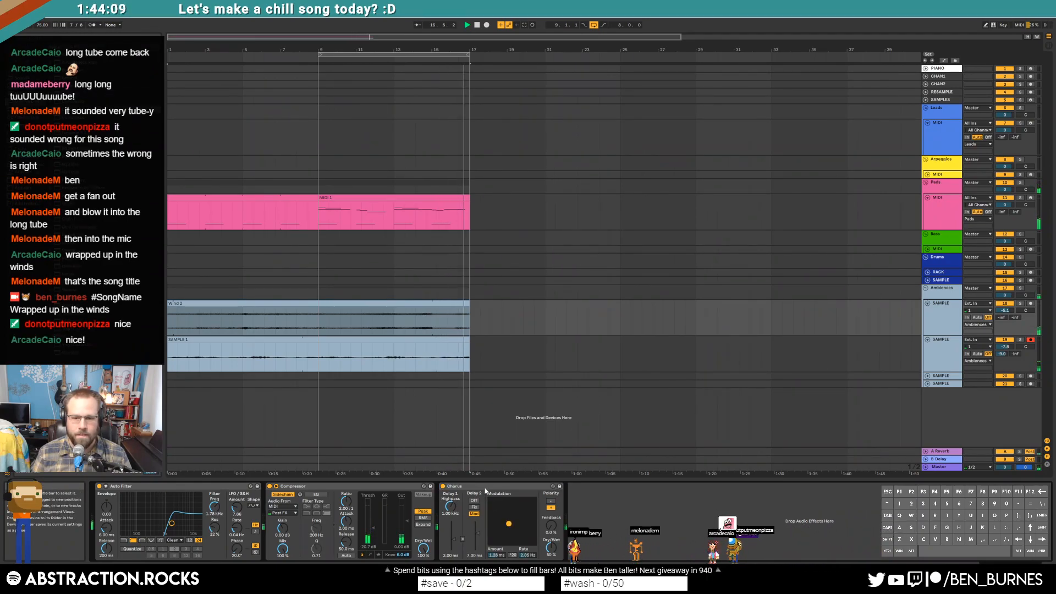
Step: Move the Chorus ahead of the Compressor on the wind track, lower its modulation amount and raise its rate slightly
{"action": "left_click", "coordinate": [488, 498]}
{"action": "left_click_drag", "start_coordinate": [488, 486], "coordinate": [362, 498]}
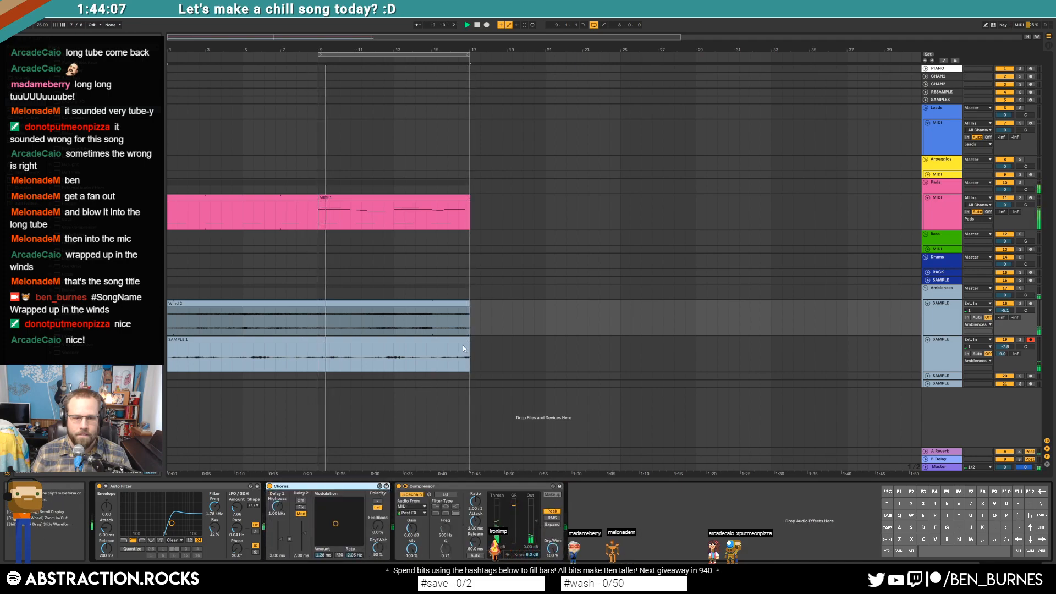
{"action": "left_click", "coordinate": [506, 349]}
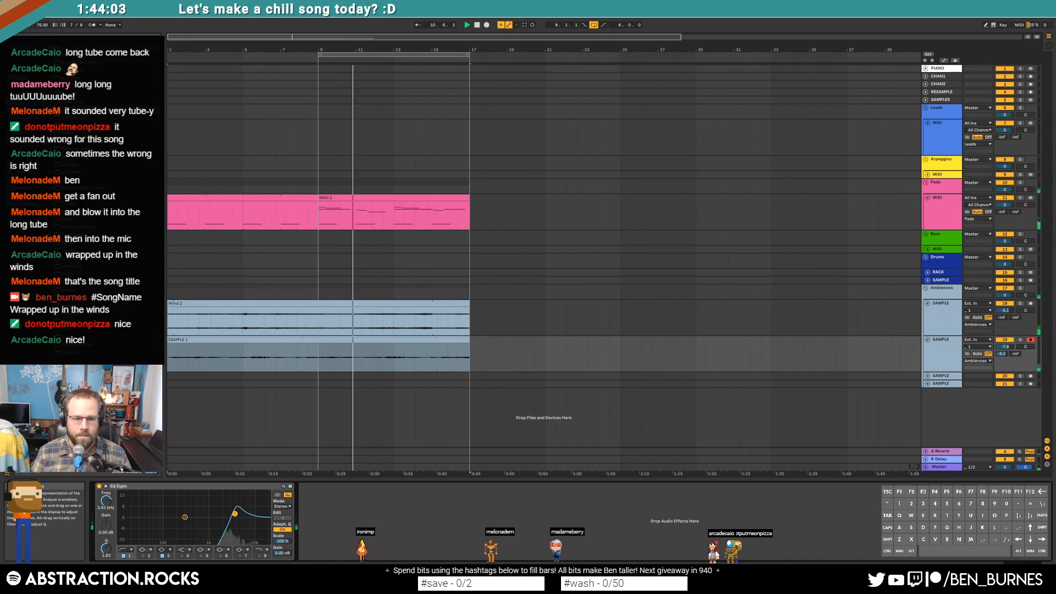
{"action": "left_click", "coordinate": [393, 304]}
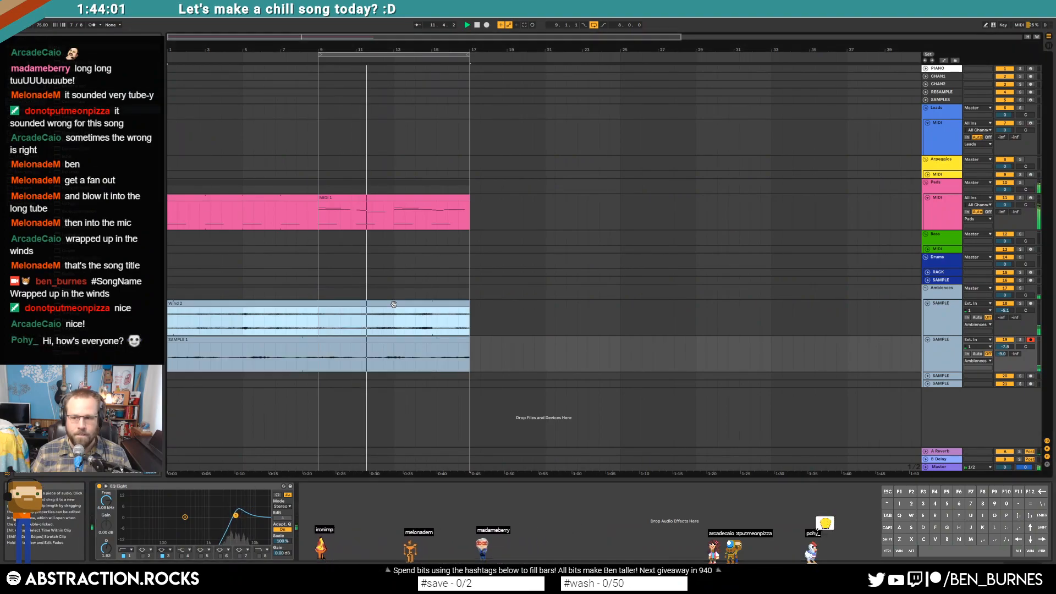
{"action": "left_click_drag", "start_coordinate": [335, 524], "coordinate": [341, 533]}
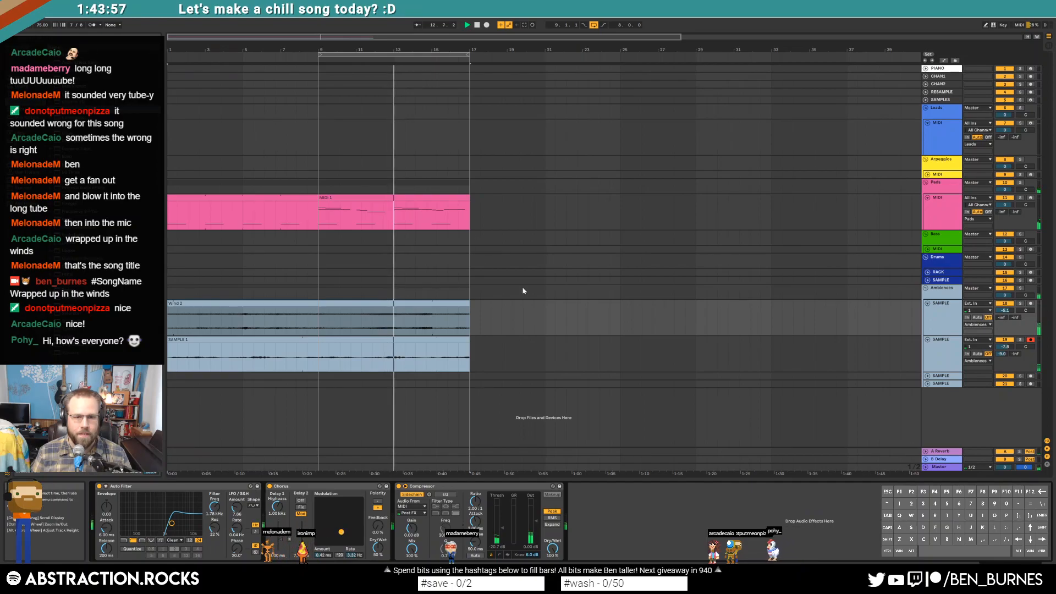
Step: Inspect the final note of the last pad MIDI clip and duplicate that clip to fill bars 17 to 25
{"action": "left_click", "coordinate": [938, 143]}
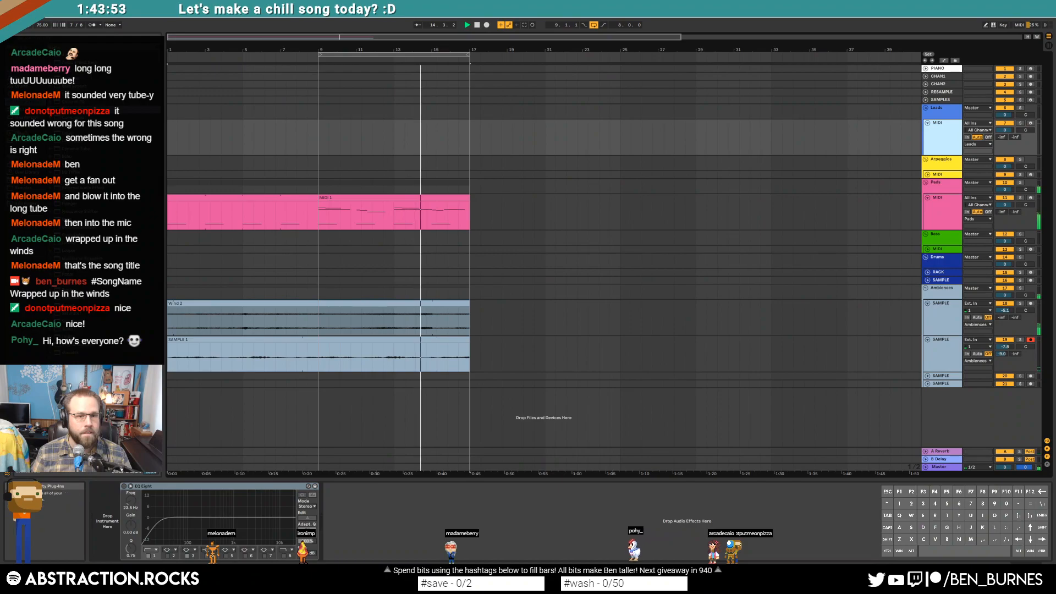
{"action": "double_click", "coordinate": [432, 198]}
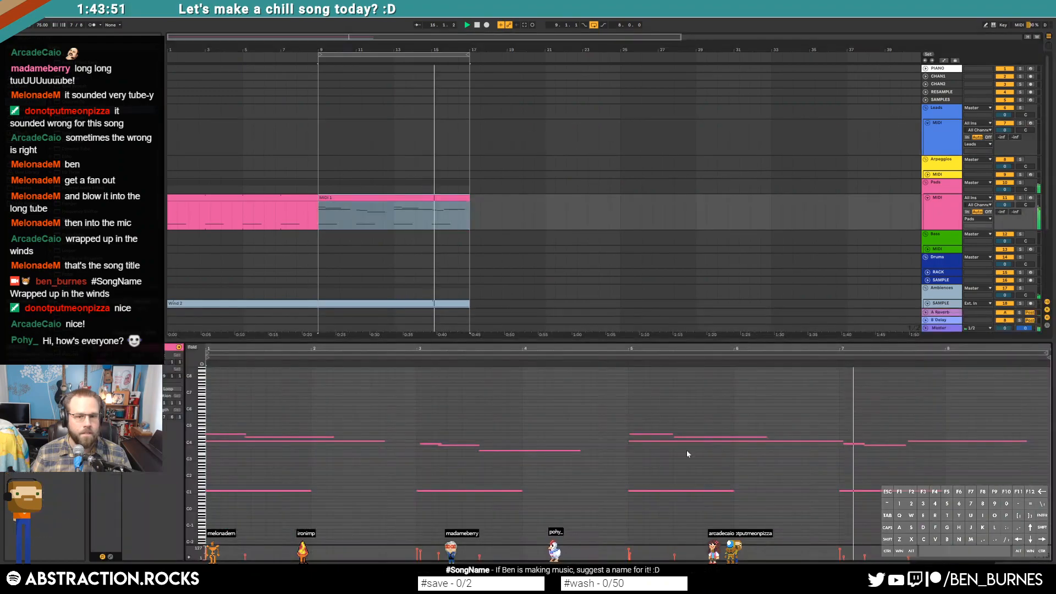
{"action": "left_click", "coordinate": [955, 440]}
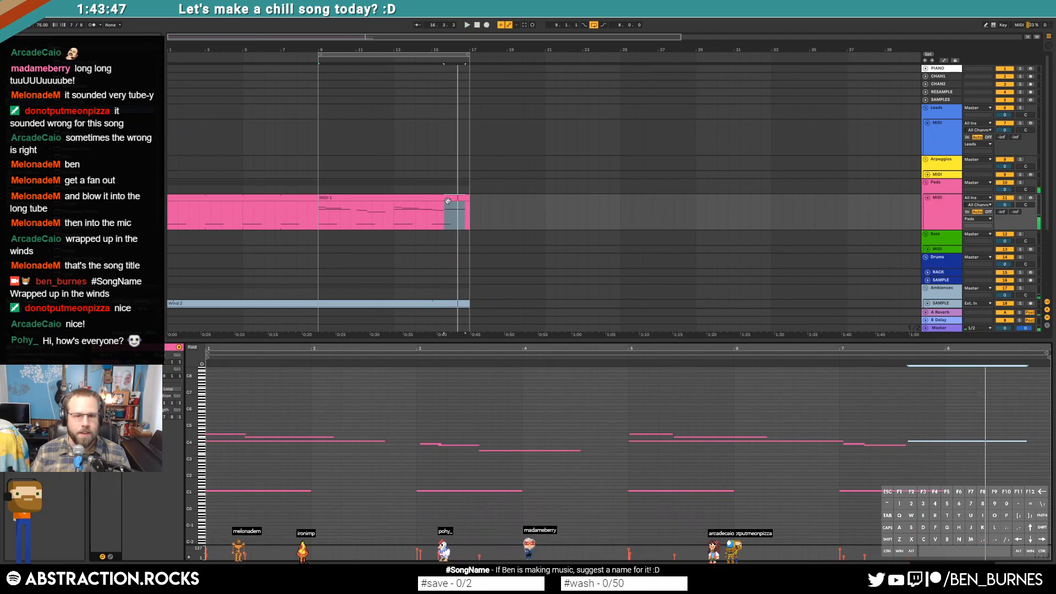
{"action": "left_click", "coordinate": [468, 213]}
{"action": "key", "text": "ctrl+d"}
Step: Extend both looped wind clips to bar 25 to match the duplicated pad part
{"action": "scroll", "coordinate": [422, 248], "scroll_direction": "down", "scroll_amount": 4}
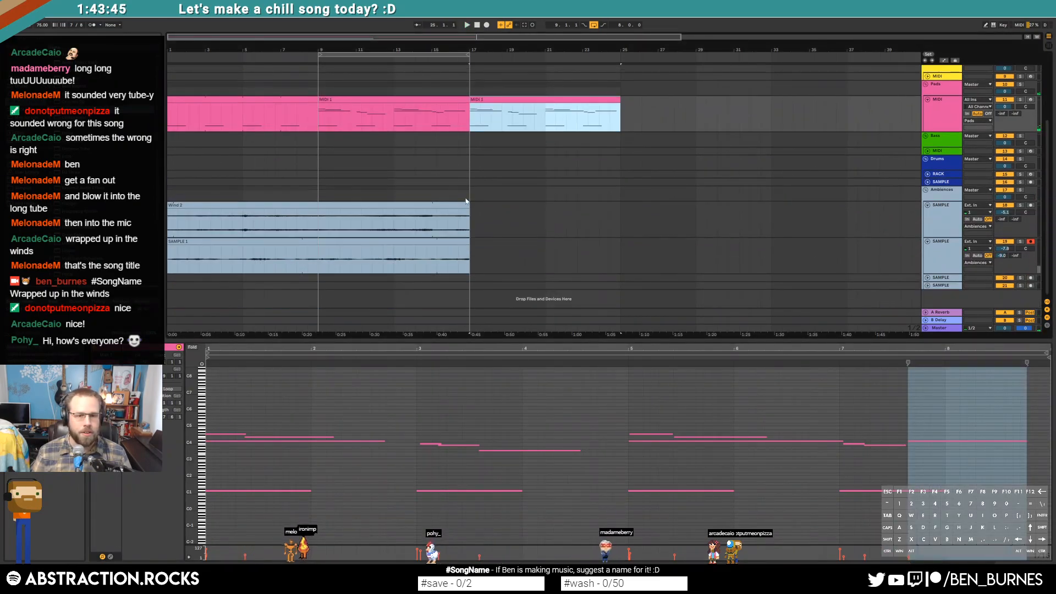
{"action": "left_click_drag", "start_coordinate": [471, 208], "coordinate": [620, 207]}
{"action": "left_click_drag", "start_coordinate": [468, 242], "coordinate": [618, 258]}
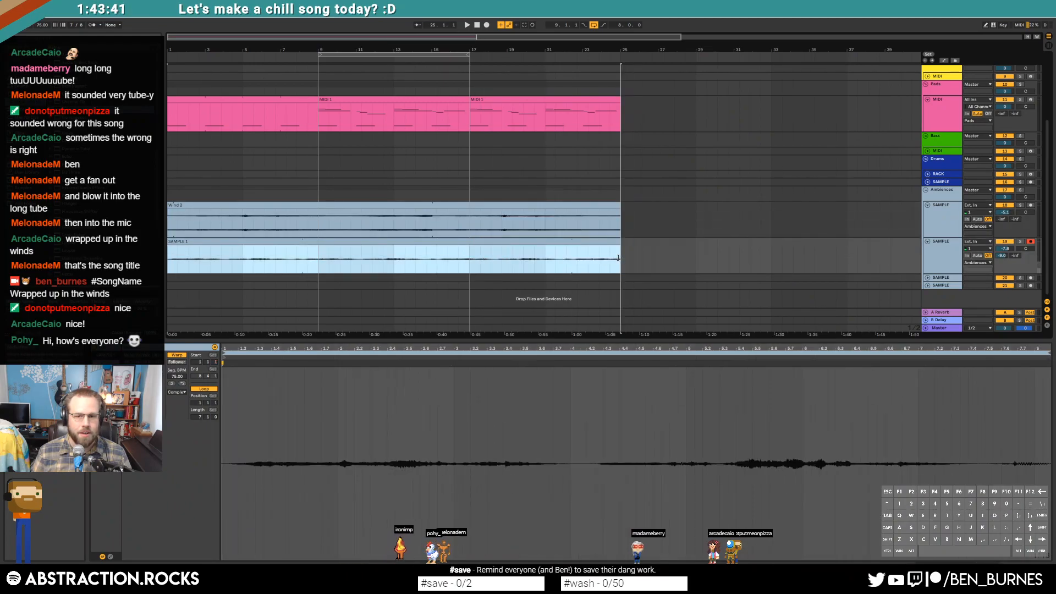
{"action": "scroll", "coordinate": [599, 271], "scroll_direction": "up", "scroll_amount": 4}
{"action": "key", "text": "shift+Tab"}
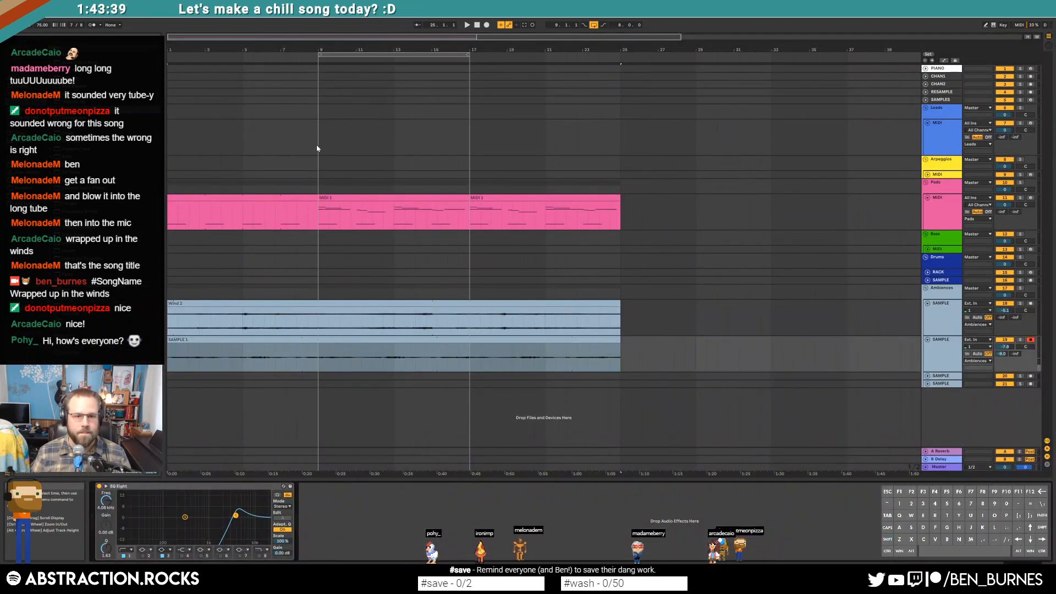
Step: Shift the two later pad clips four bars earlier to start at bars 5 and 13, and move the loop region to bars 21–29
{"action": "left_click", "coordinate": [242, 239]}
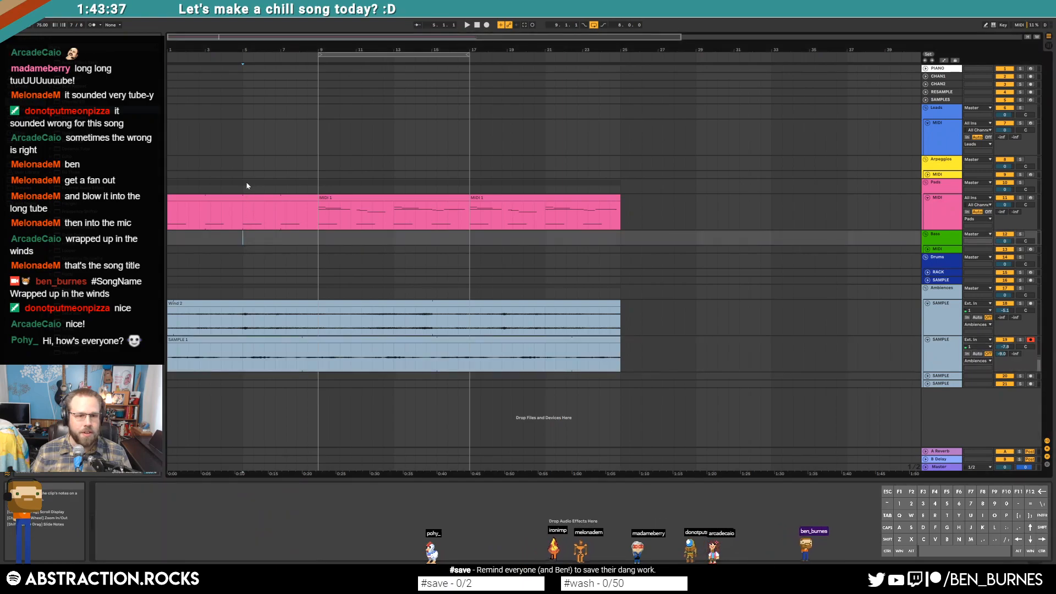
{"action": "left_click", "coordinate": [345, 200]}
{"action": "left_click", "coordinate": [415, 187]}
{"action": "left_click", "coordinate": [462, 197]}
{"action": "left_click_drag", "start_coordinate": [440, 197], "coordinate": [365, 199]}
{"action": "left_click_drag", "start_coordinate": [443, 57], "coordinate": [634, 100]}
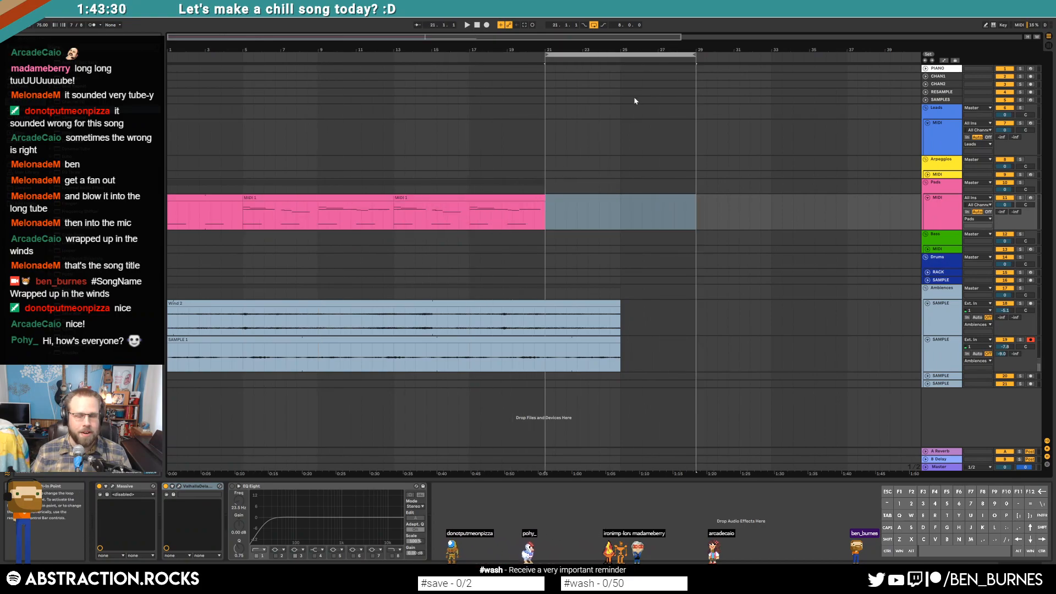
Step: Extend both wind clips to the end of the loop region at bar 29
{"action": "left_click", "coordinate": [169, 218]}
{"action": "left_click_drag", "start_coordinate": [258, 222], "coordinate": [537, 215]}
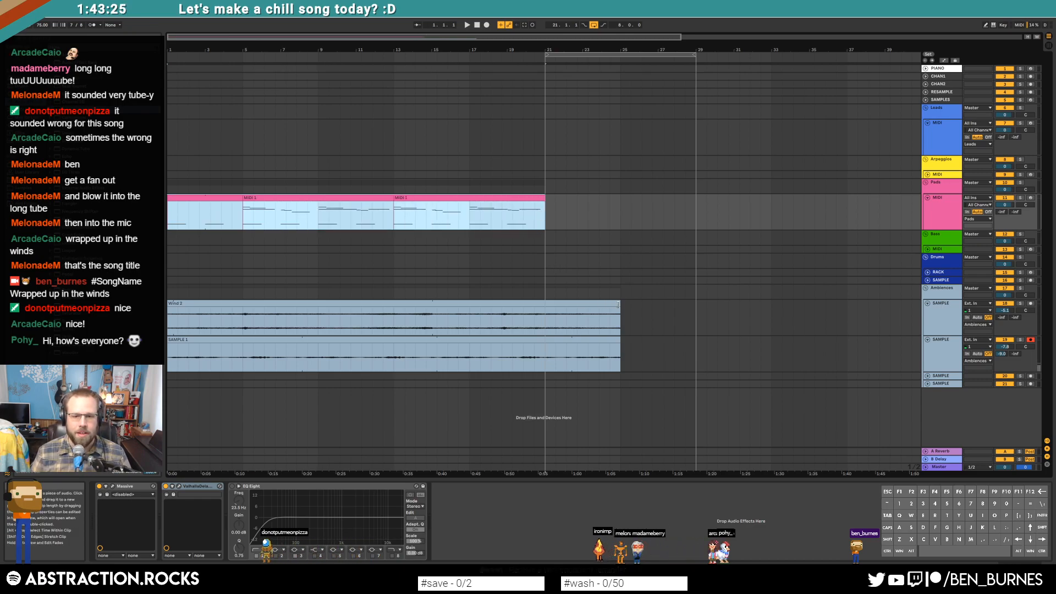
{"action": "left_click_drag", "start_coordinate": [619, 308], "coordinate": [696, 308]}
{"action": "left_click_drag", "start_coordinate": [617, 346], "coordinate": [696, 347]}
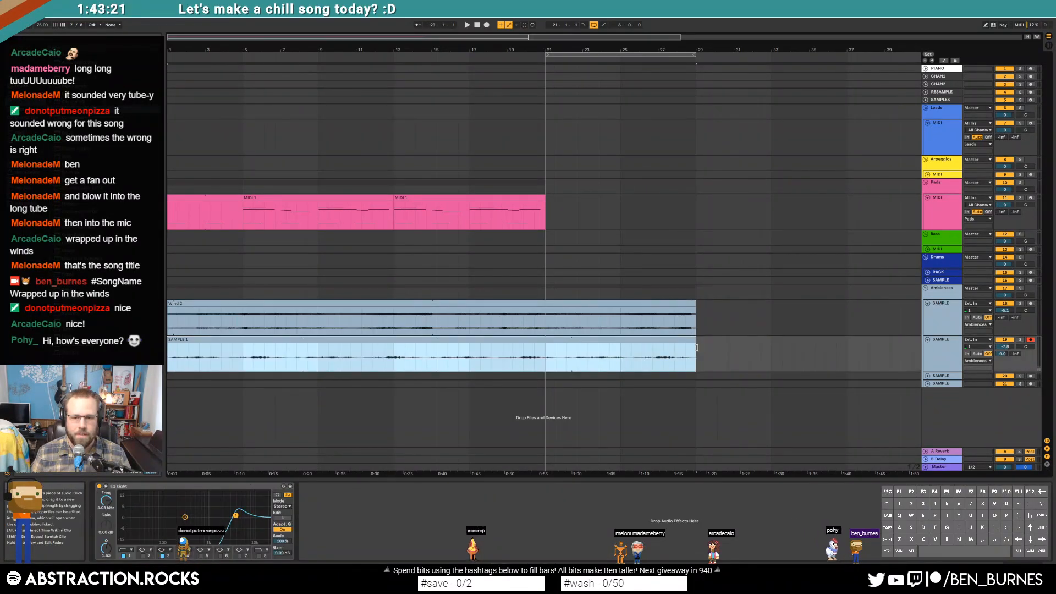
Step: Load Massive onto the MIDI track in the Leads group and move its window clear of the clips
{"action": "left_click", "coordinate": [928, 140]}
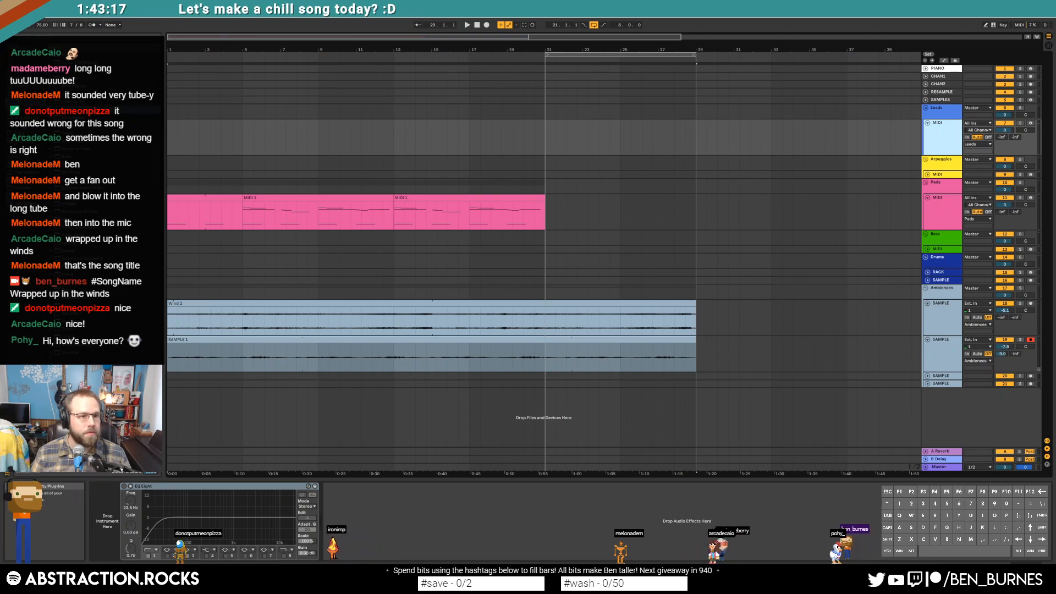
{"action": "left_click", "coordinate": [28, 118]}
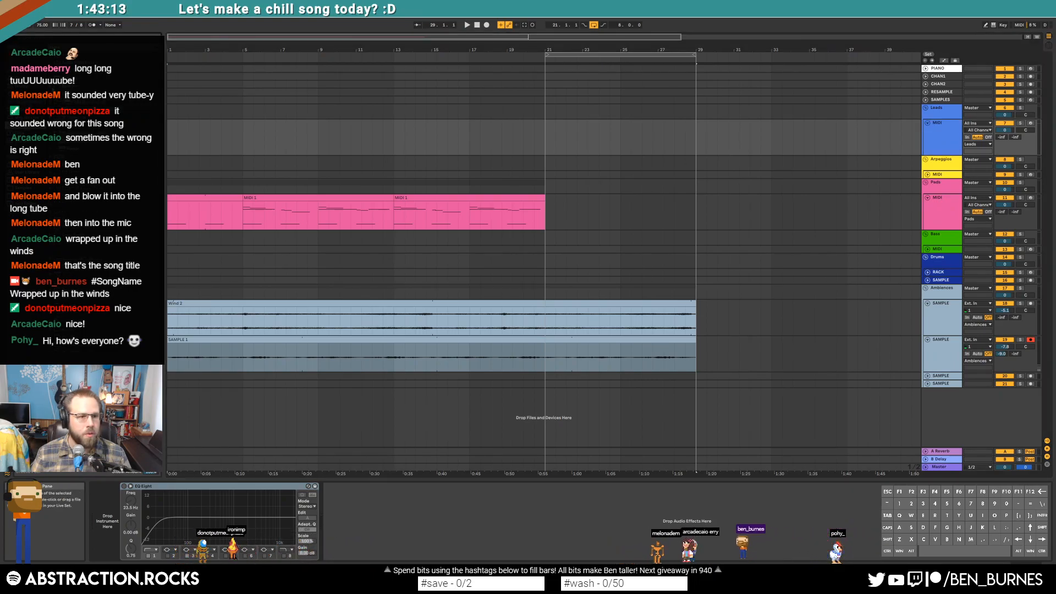
{"action": "double_click", "coordinate": [104, 196]}
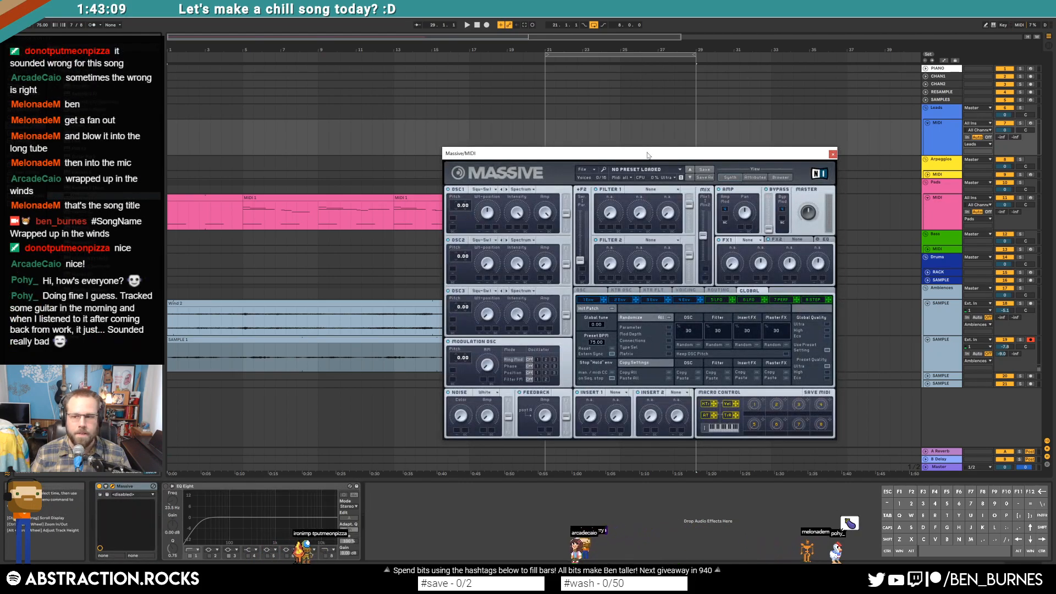
{"action": "left_click_drag", "start_coordinate": [646, 154], "coordinate": [609, 208]}
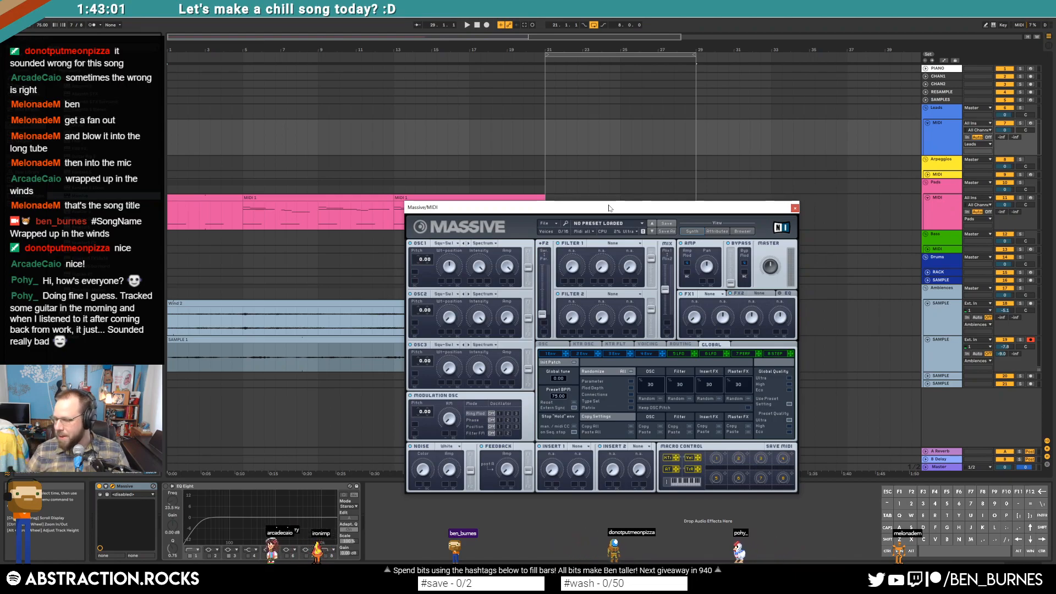
{"action": "left_click_drag", "start_coordinate": [612, 207], "coordinate": [700, 171]}
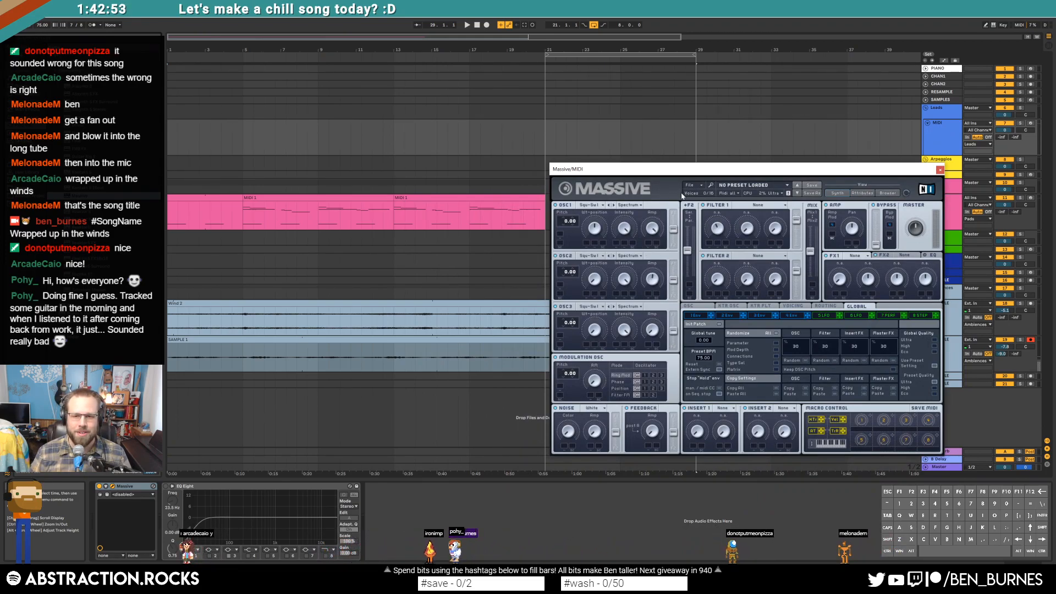
Step: Show Massive's oscillator settings, set Filter 1 to Bandpass and close the synth window
{"action": "left_click", "coordinate": [688, 307]}
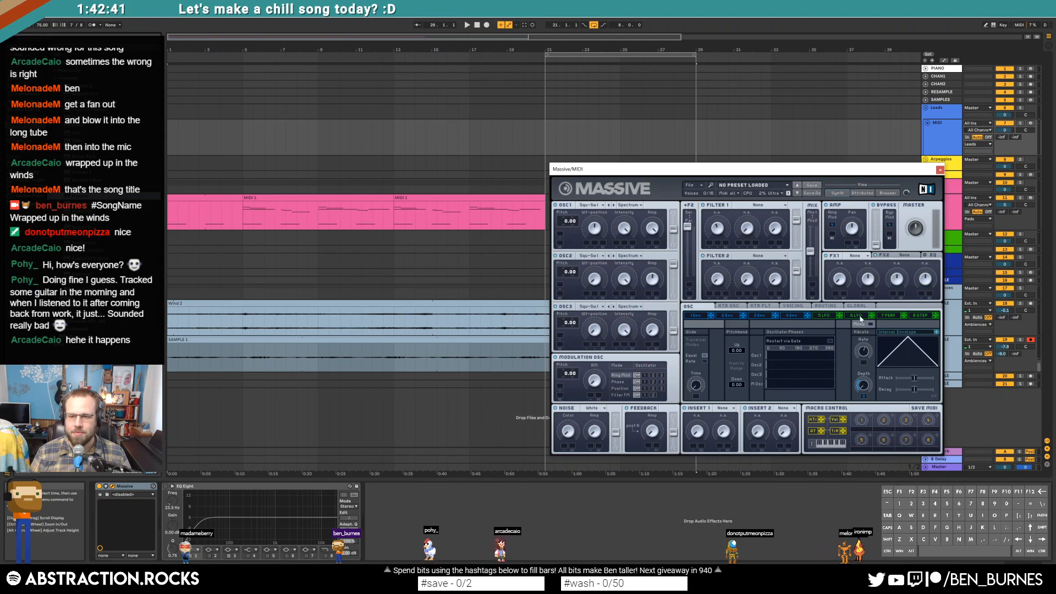
{"action": "left_click", "coordinate": [758, 204]}
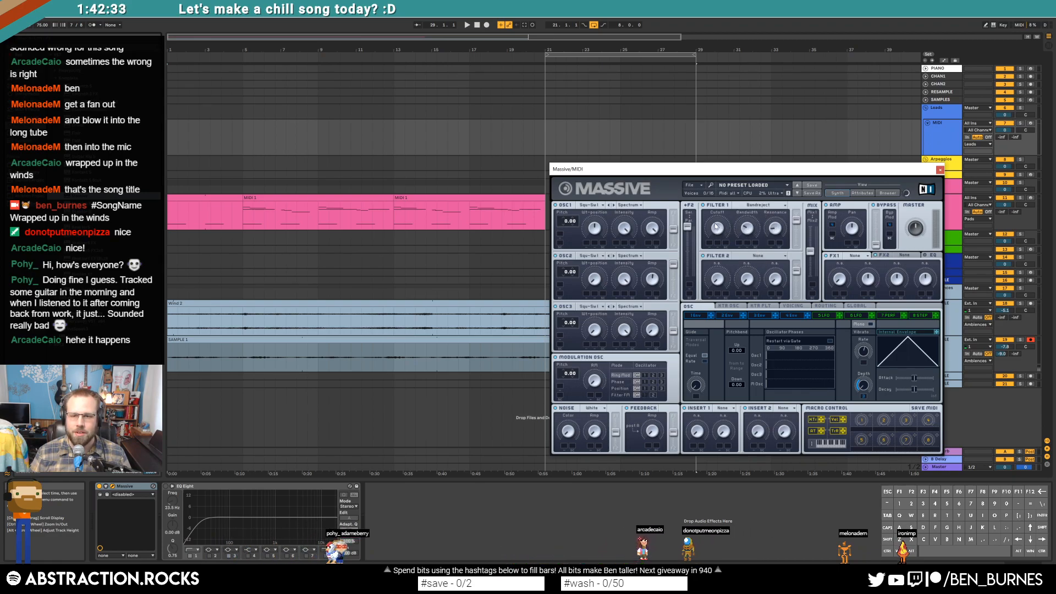
{"action": "left_click", "coordinate": [754, 206]}
{"action": "left_click", "coordinate": [753, 240]}
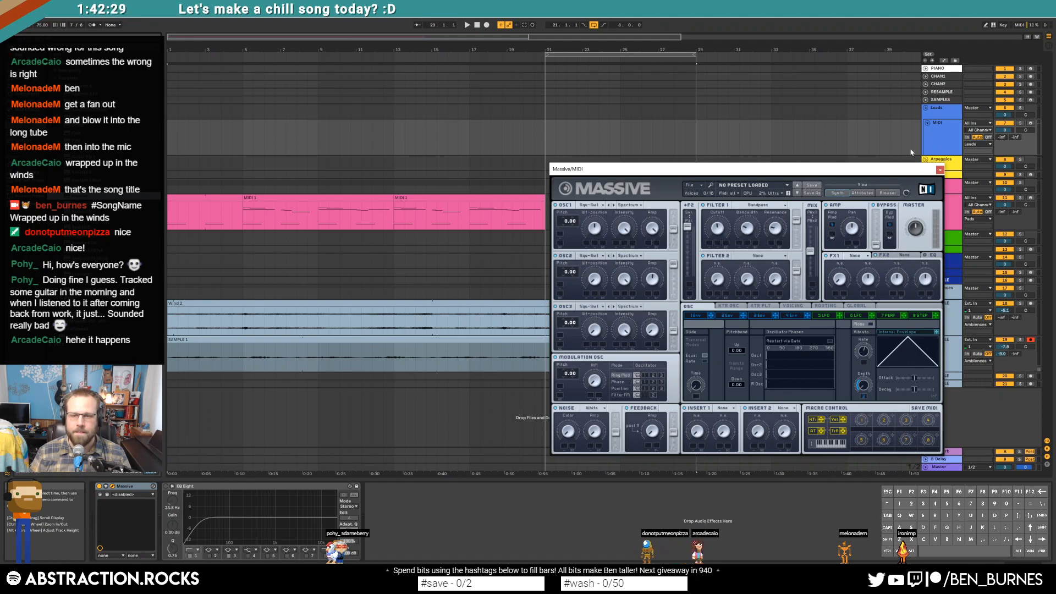
{"action": "left_click", "coordinate": [940, 171]}
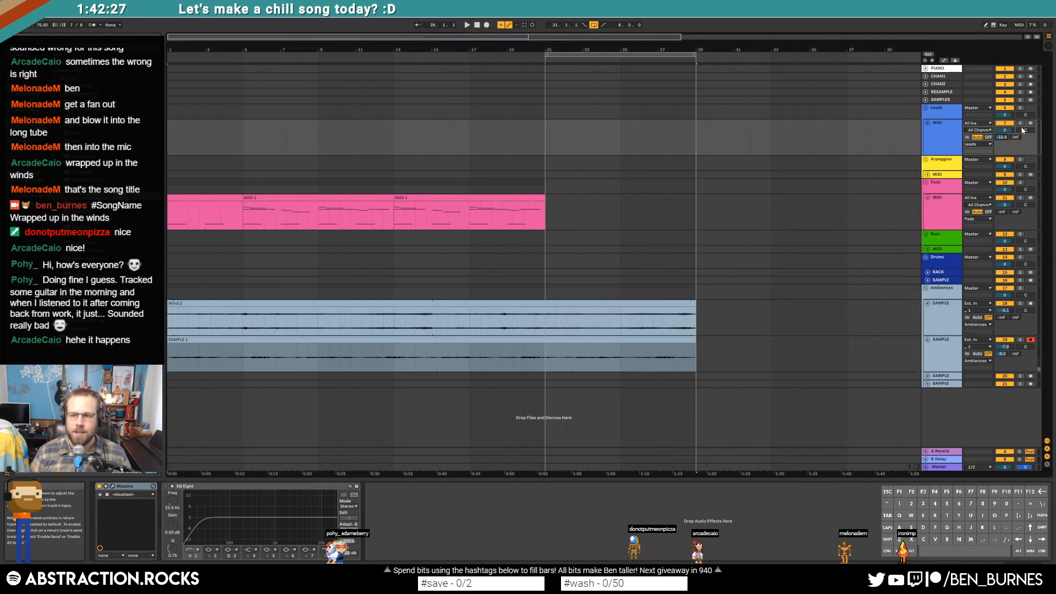
Step: Play the arrangement from bar 13 and lower the lead track's volume to -11.7 dB
{"action": "left_click", "coordinate": [394, 132]}
{"action": "key", "text": "space"}
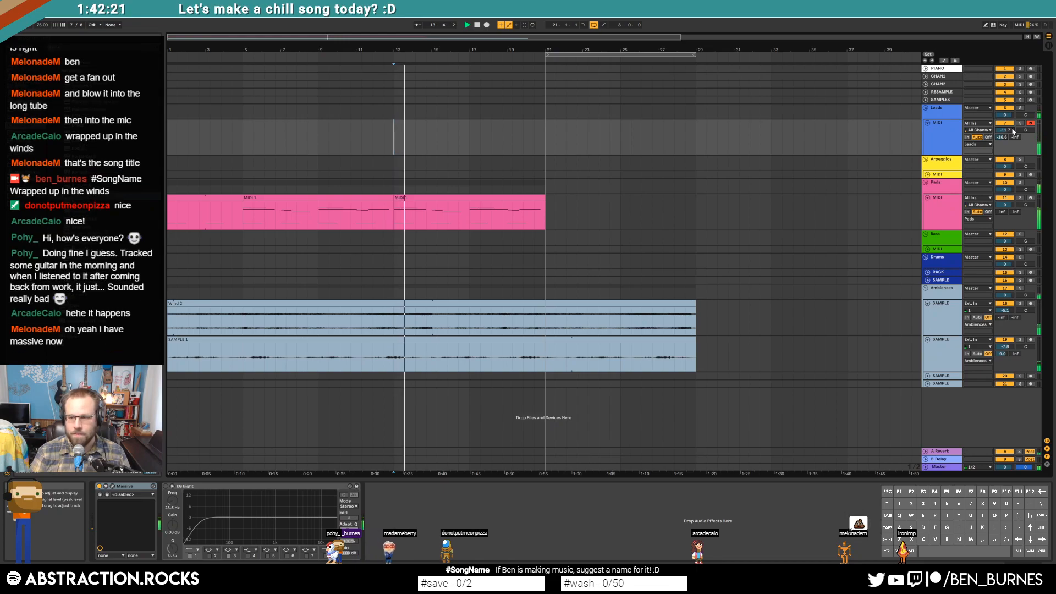
{"action": "key", "text": "space"}
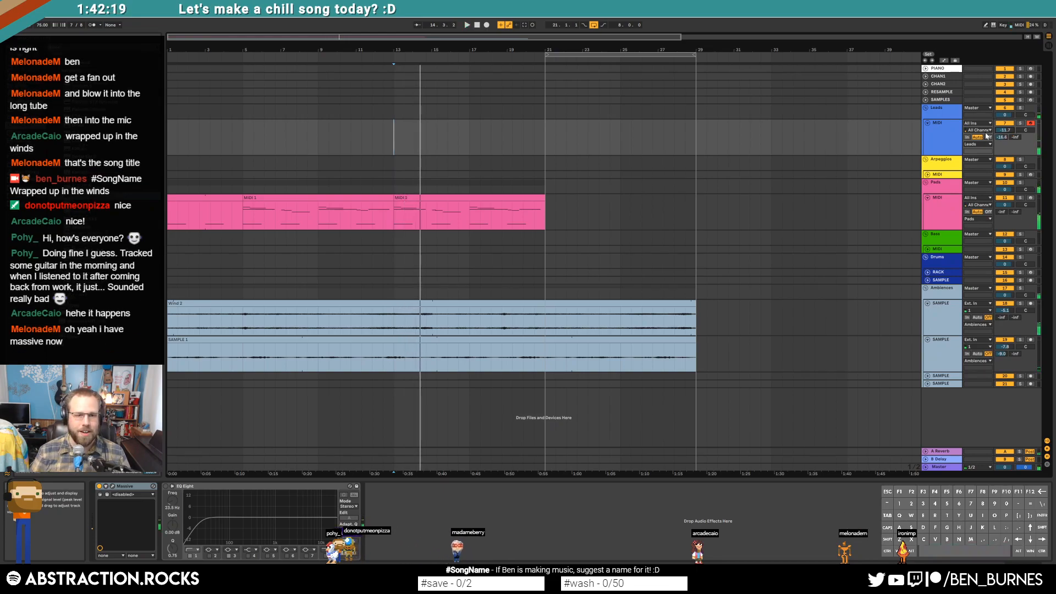
Step: Reshape envelope 4 in the lead's Massive into a short attack with a long decay and no sustain, and close the synth
{"action": "left_click", "coordinate": [113, 487]}
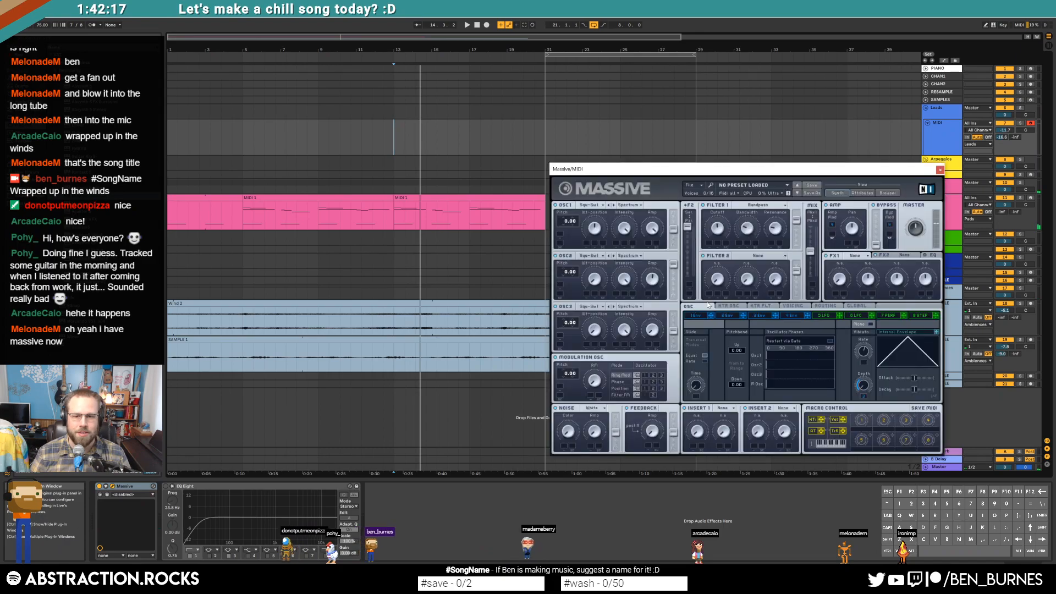
{"action": "left_click", "coordinate": [761, 315]}
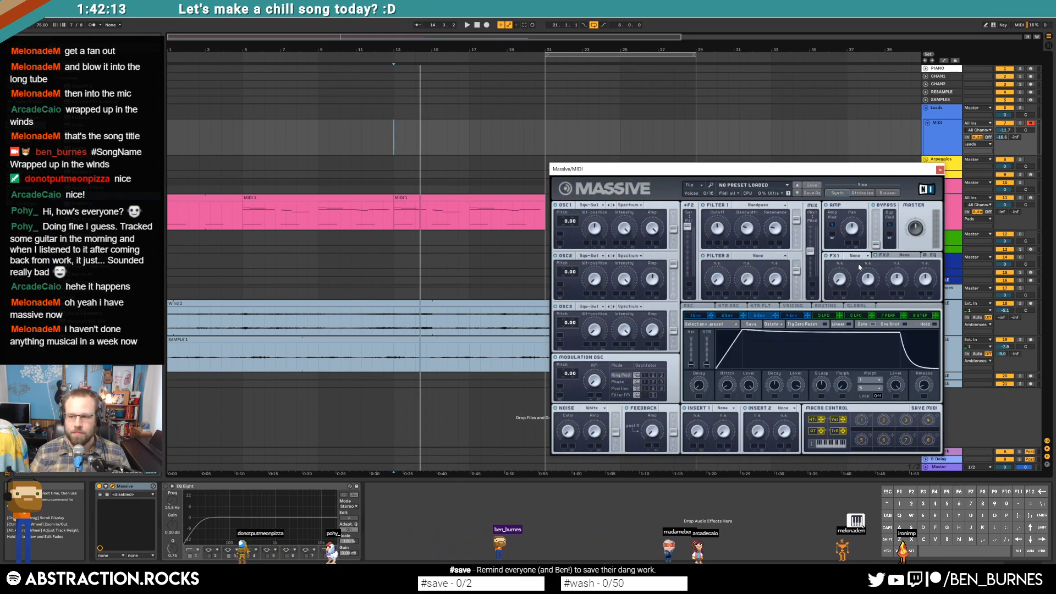
{"action": "left_click_drag", "start_coordinate": [861, 334], "coordinate": [830, 367]}
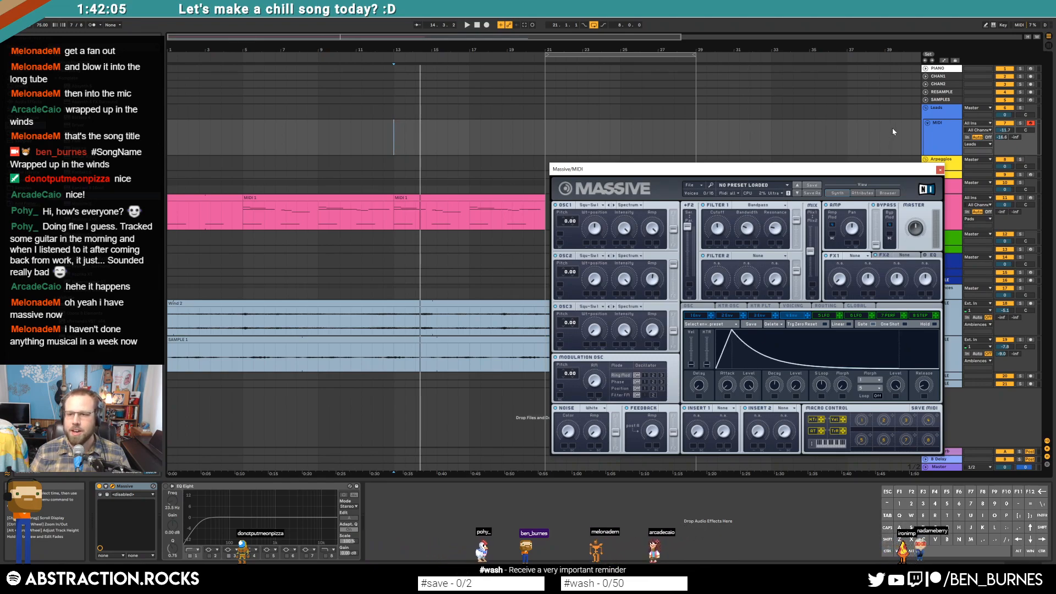
{"action": "left_click", "coordinate": [939, 169]}
{"action": "mouse_move", "coordinate": [1002, 137]}
{"action": "left_mouse_down"}
{"action": "mouse_move", "coordinate": [1001, 123]}
{"action": "mouse_move", "coordinate": [1015, 123]}
{"action": "left_mouse_up"}
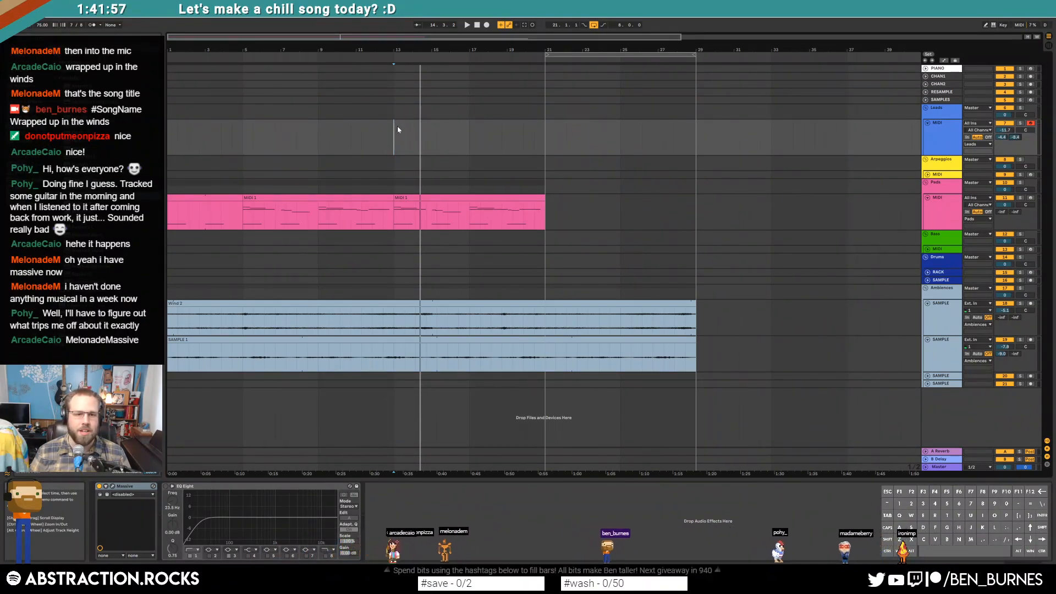
Step: Add ValhallaDelay after Massive on the lead track, setting the delay time to 380 ms and feedback to 61.2%
{"action": "left_click_drag", "start_coordinate": [395, 130], "coordinate": [545, 135]}
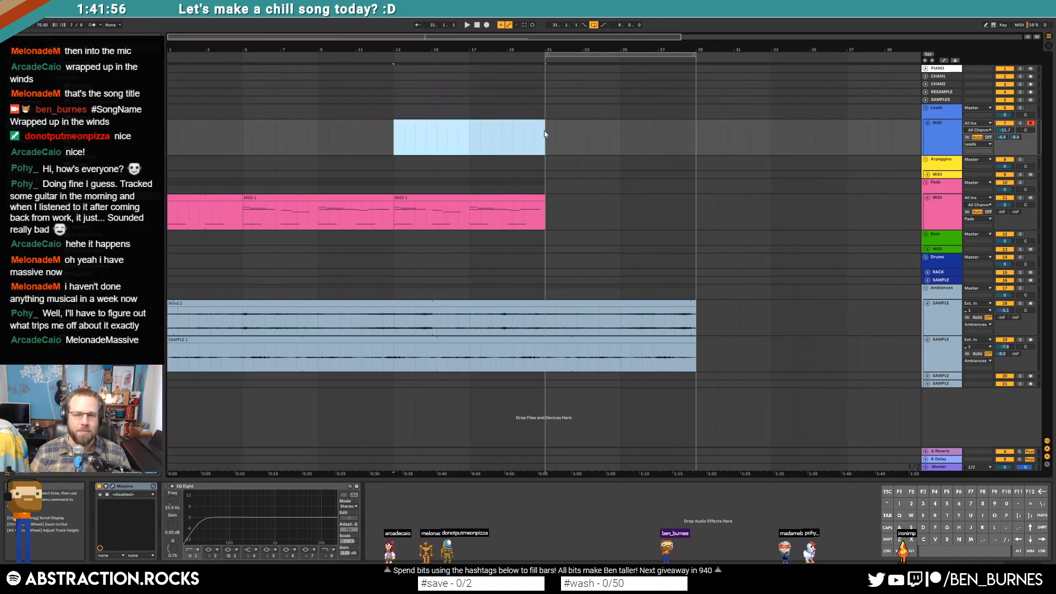
{"action": "left_click", "coordinate": [393, 138]}
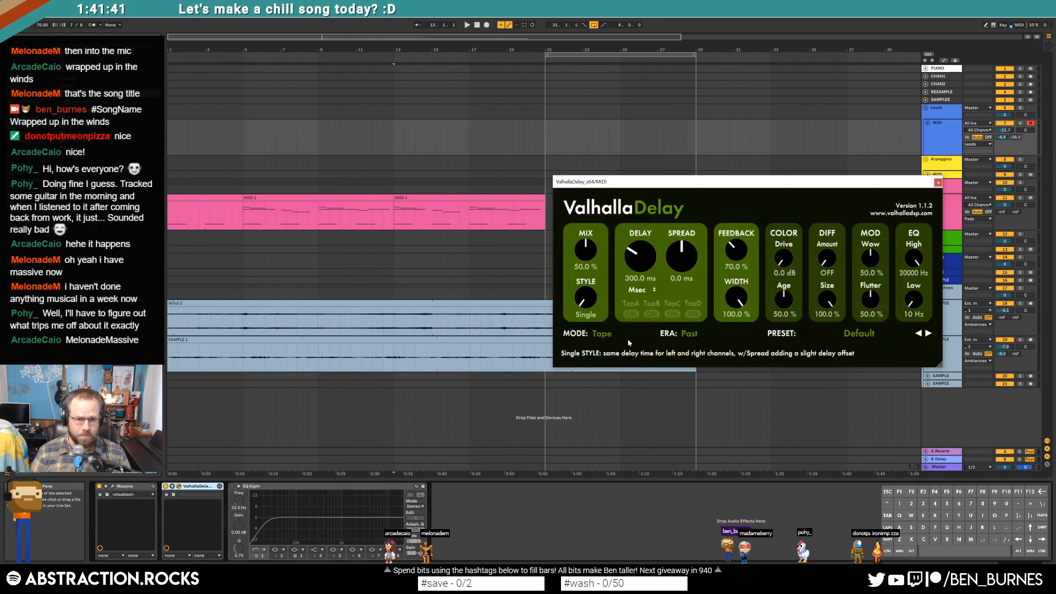
{"action": "left_click_drag", "start_coordinate": [713, 182], "coordinate": [678, 279]}
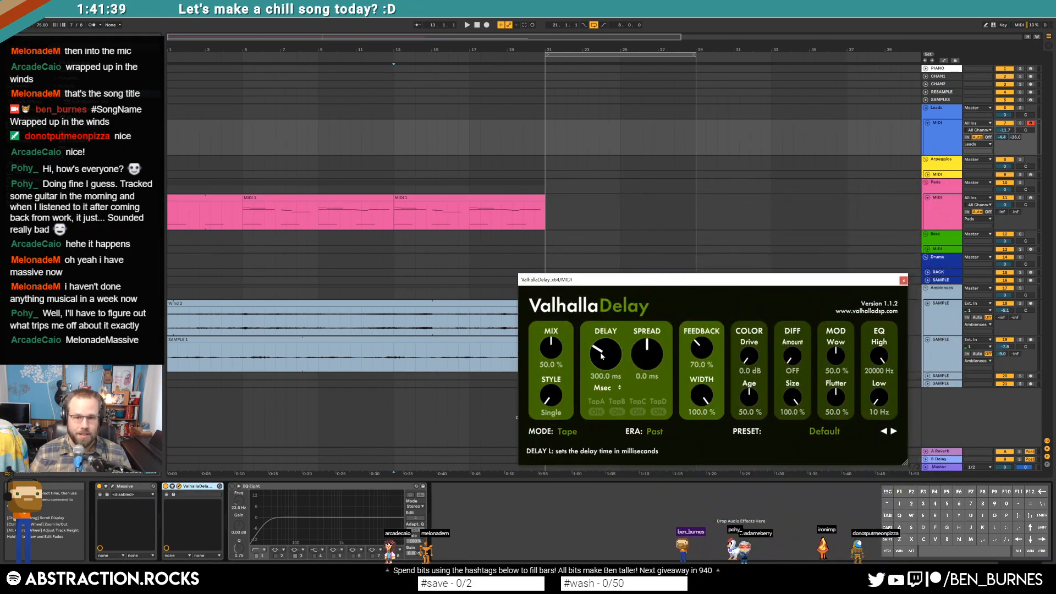
{"action": "left_click_drag", "start_coordinate": [600, 351], "coordinate": [600, 343]}
{"action": "left_click_drag", "start_coordinate": [700, 349], "coordinate": [700, 355]}
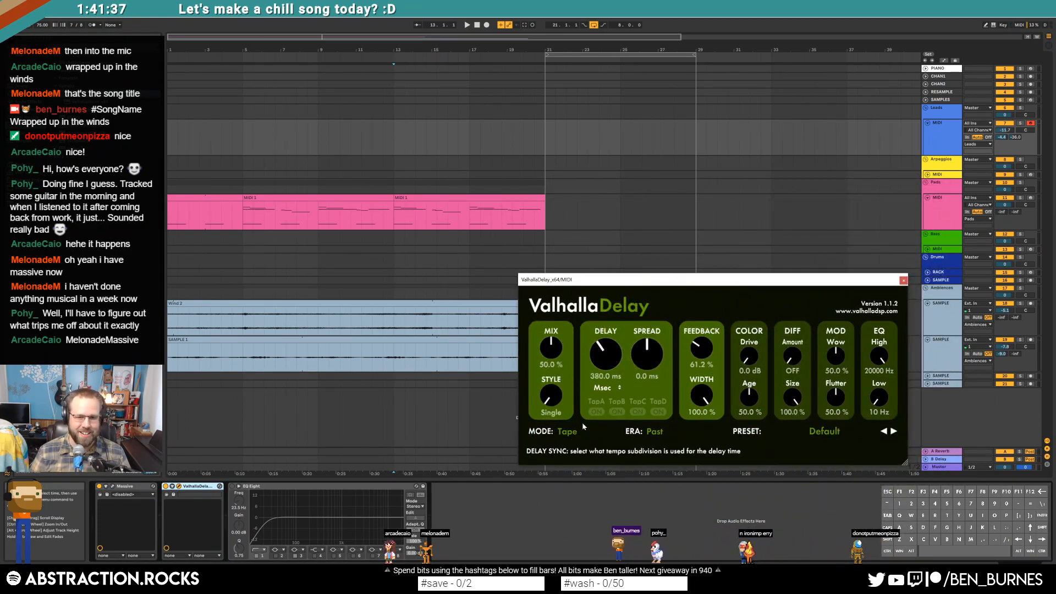
Step: Switch ValhallaDelay to Ghost mode with 49.2% feedback, 7.8 dB drive and 16.8% diffusion amount
{"action": "left_click", "coordinate": [576, 434]}
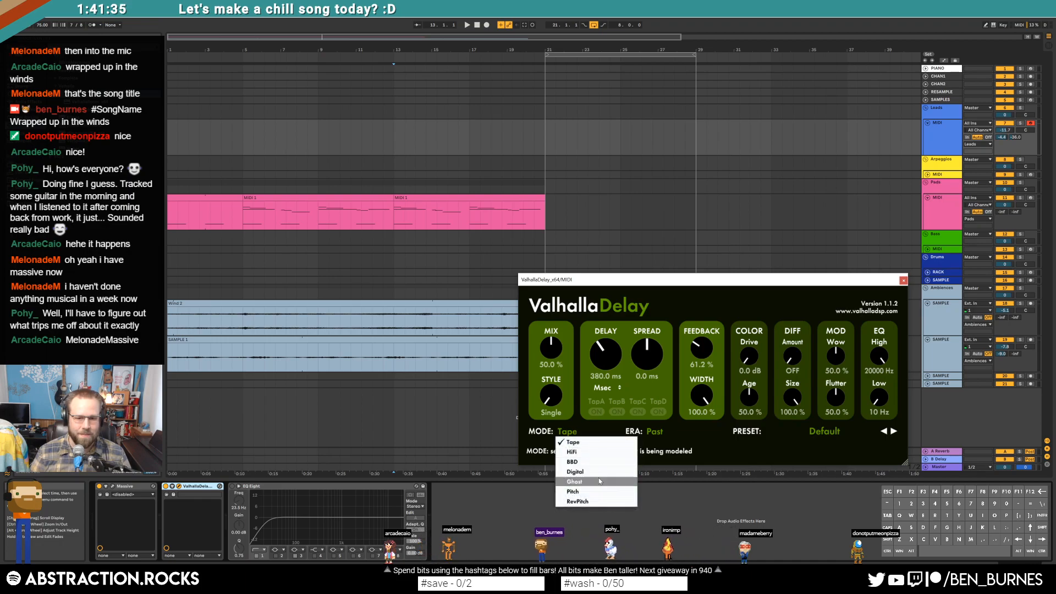
{"action": "left_click", "coordinate": [577, 478]}
{"action": "left_click_drag", "start_coordinate": [700, 350], "coordinate": [796, 371]}
{"action": "left_click", "coordinate": [835, 357]}
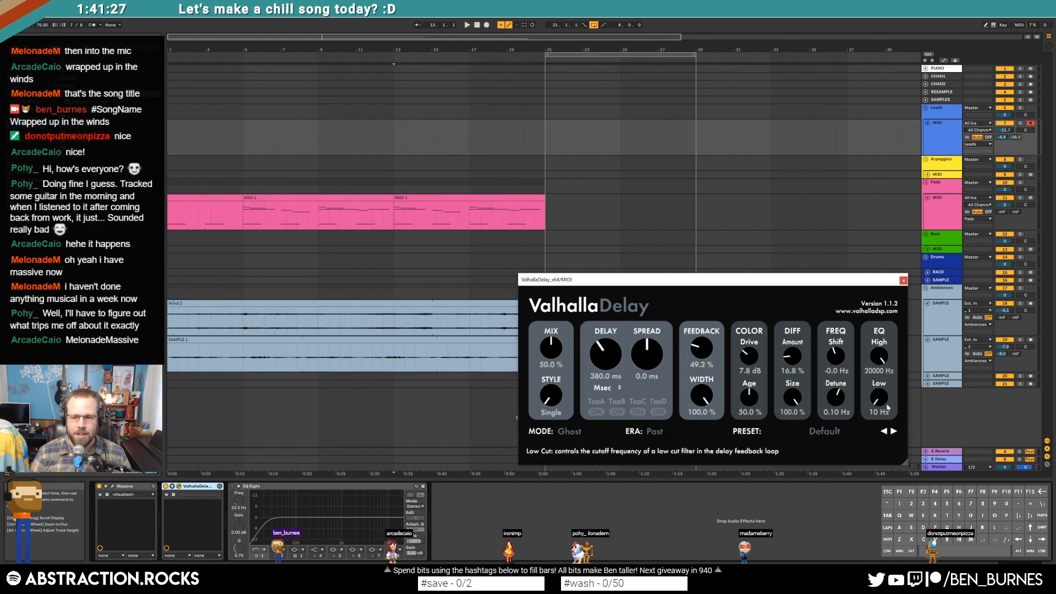
Step: Set ValhallaDelay's low cut to 780 Hz, its mix to 28.4% and feedback to 35.6%, and close it
{"action": "left_click_drag", "start_coordinate": [887, 408], "coordinate": [867, 348]}
{"action": "left_click", "coordinate": [902, 281]}
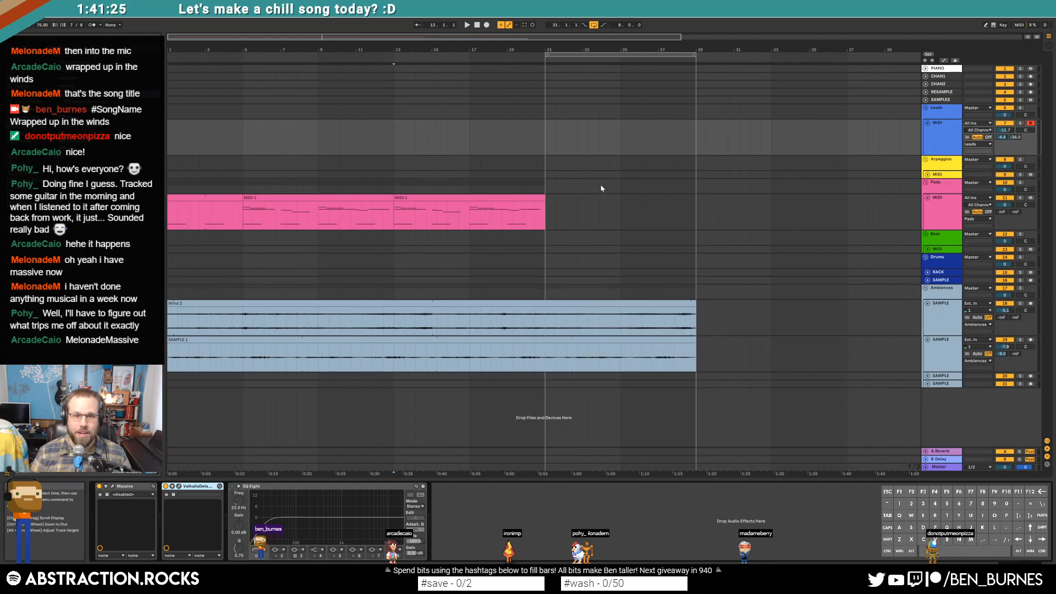
{"action": "left_click", "coordinate": [388, 140]}
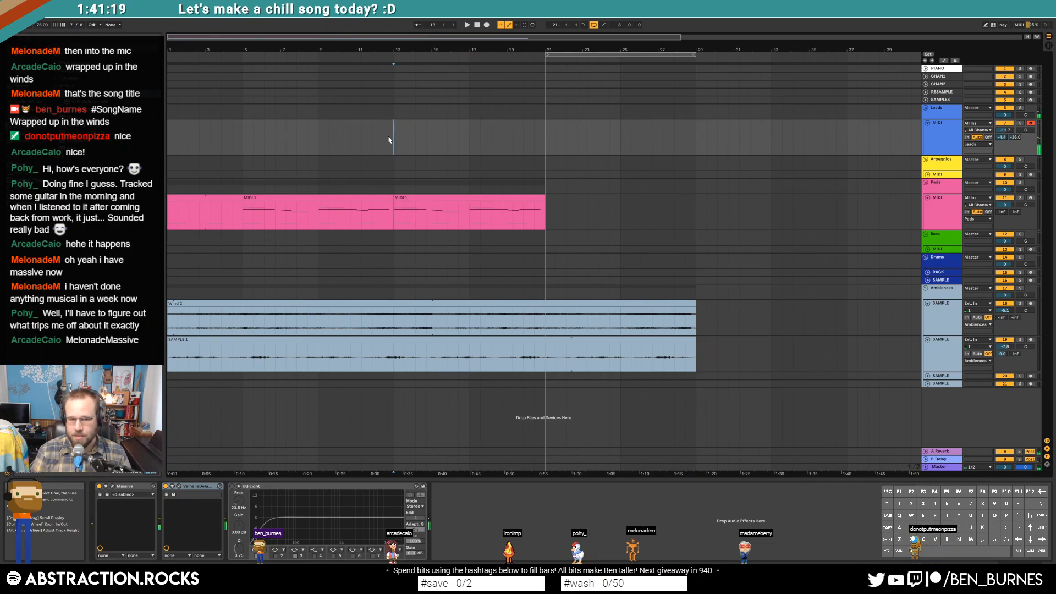
{"action": "left_click", "coordinate": [178, 489]}
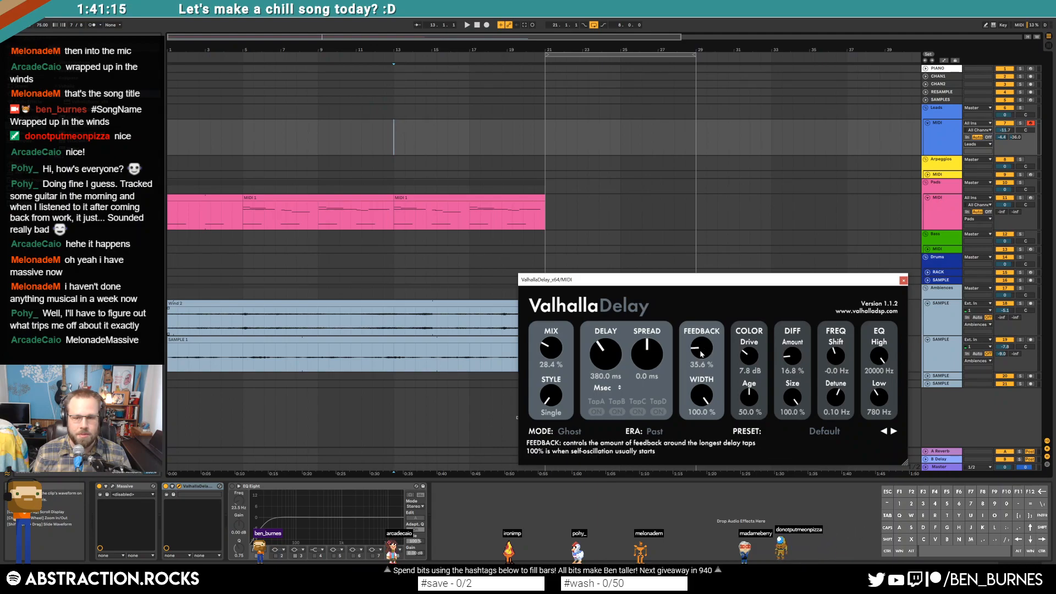
{"action": "left_click", "coordinate": [903, 280]}
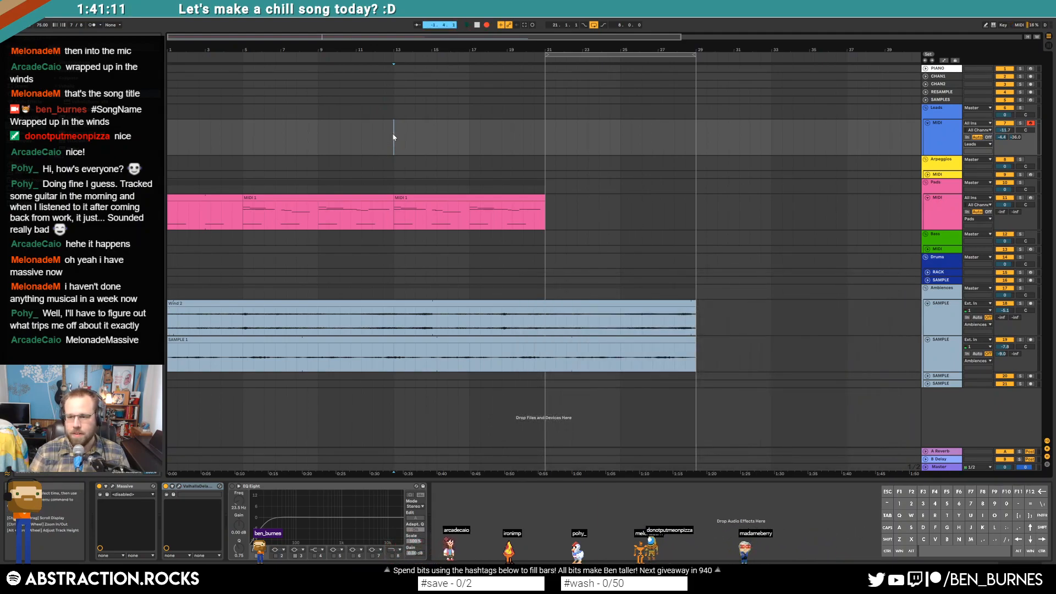
Step: Record a new lead MIDI clip from bar 13 and trim it to its first note, ending exactly at bar 15
{"action": "key", "text": "space"}
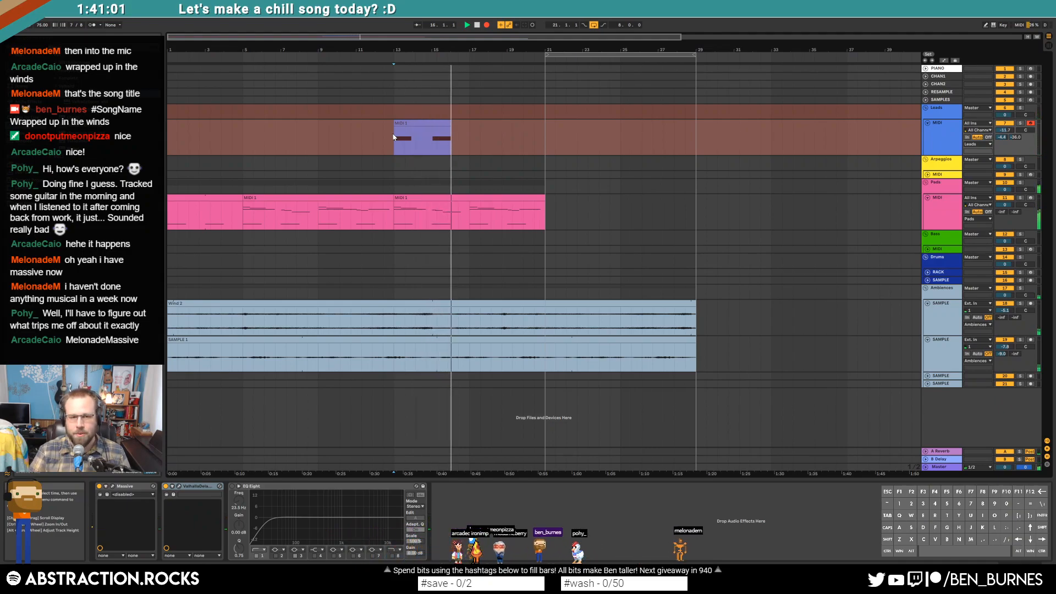
{"action": "key", "text": "space"}
{"action": "double_click", "coordinate": [447, 137]}
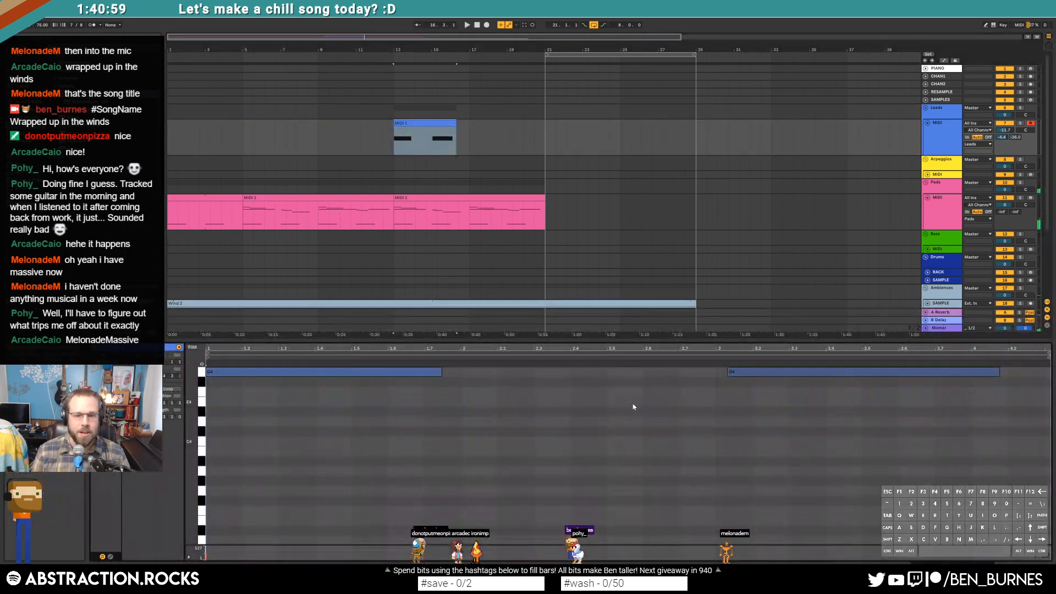
{"action": "left_click_drag", "start_coordinate": [456, 127], "coordinate": [434, 127]}
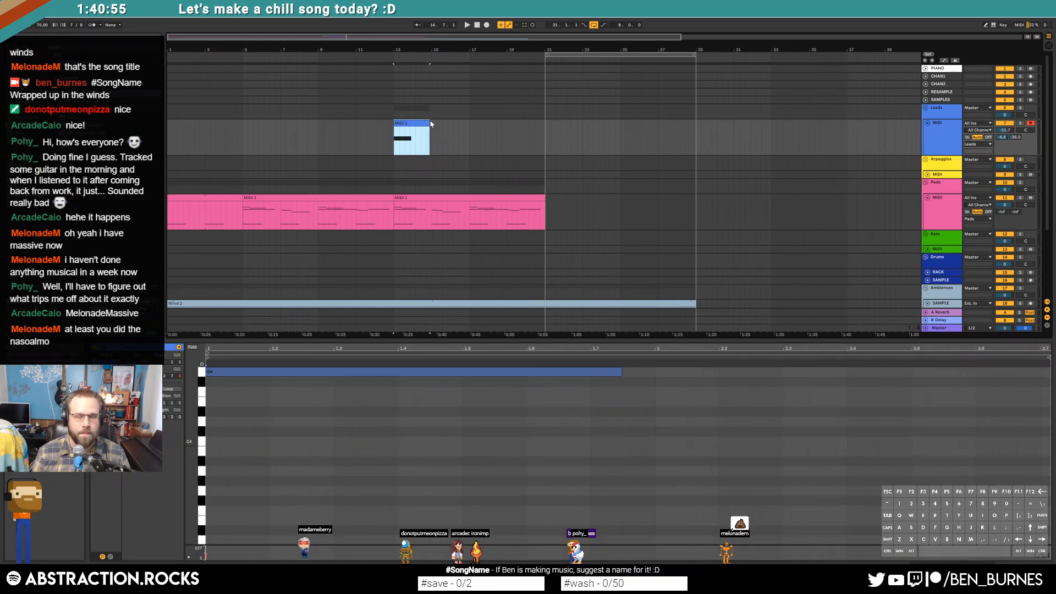
{"action": "scroll", "coordinate": [414, 132], "scroll_direction": "up", "scroll_amount": 6, "text": "ctrl"}
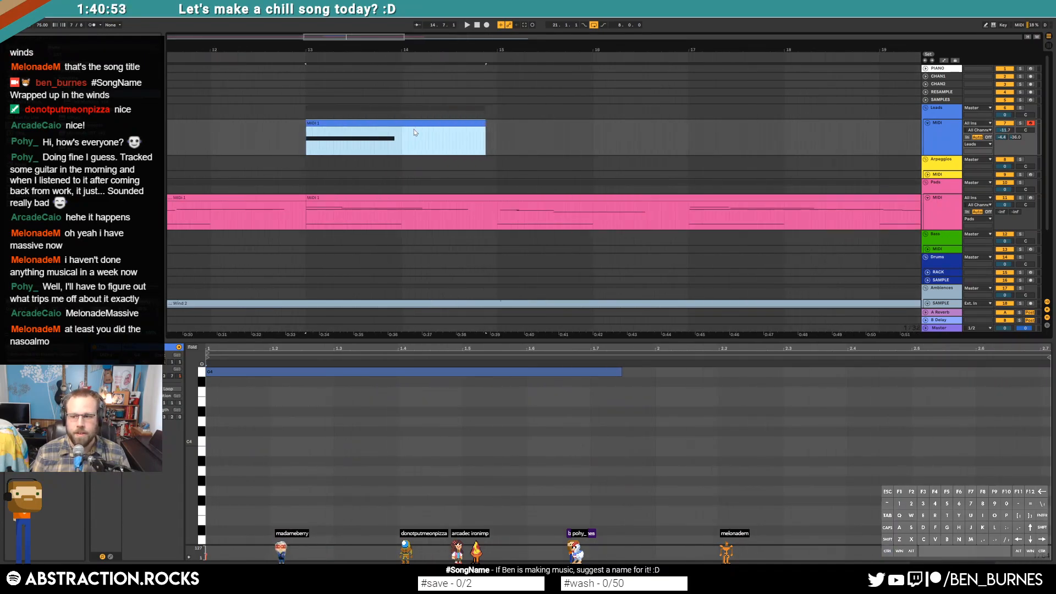
{"action": "left_click_drag", "start_coordinate": [495, 125], "coordinate": [499, 130]}
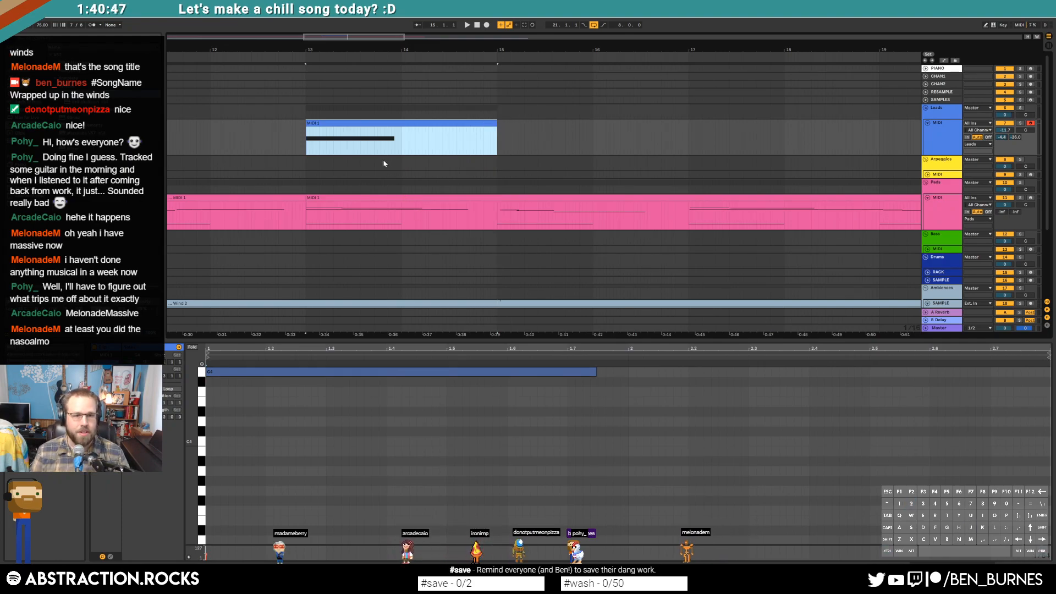
Step: Turn on looping for the two-bar lead clip and extend it to bar 21
{"action": "left_click", "coordinate": [414, 165]}
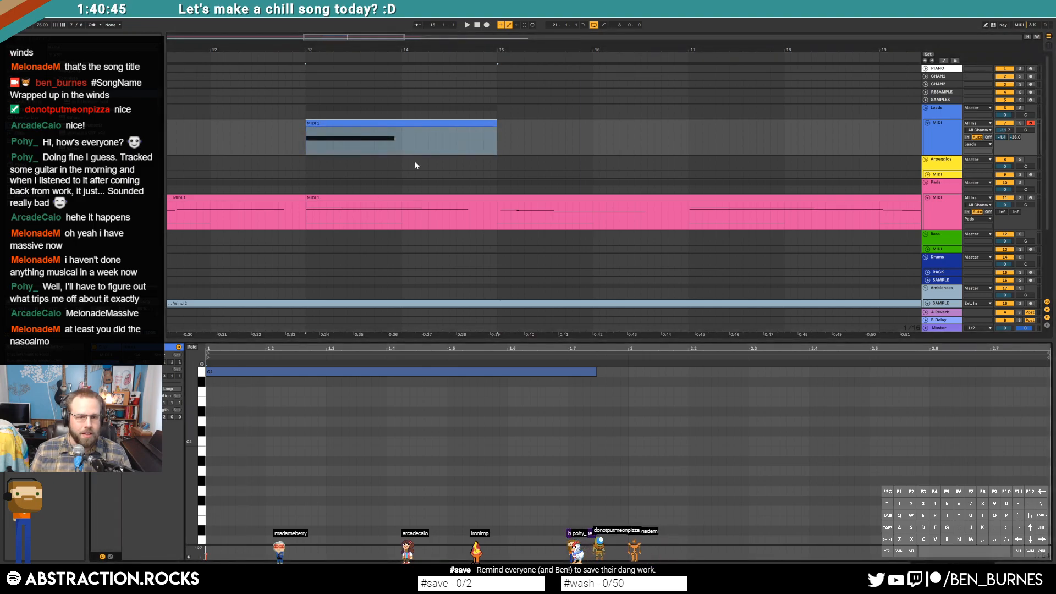
{"action": "left_click", "coordinate": [475, 123]}
{"action": "left_click", "coordinate": [169, 389]}
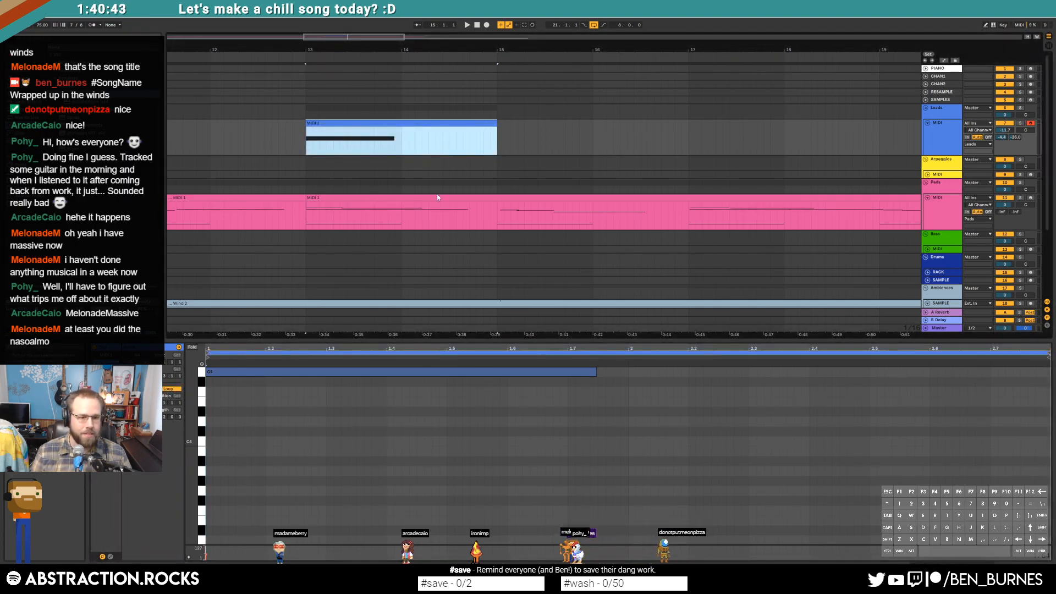
{"action": "left_click_drag", "start_coordinate": [733, 132], "coordinate": [832, 133]}
{"action": "left_click_drag", "start_coordinate": [582, 50], "coordinate": [402, 29]}
{"action": "left_click_drag", "start_coordinate": [534, 123], "coordinate": [659, 137]}
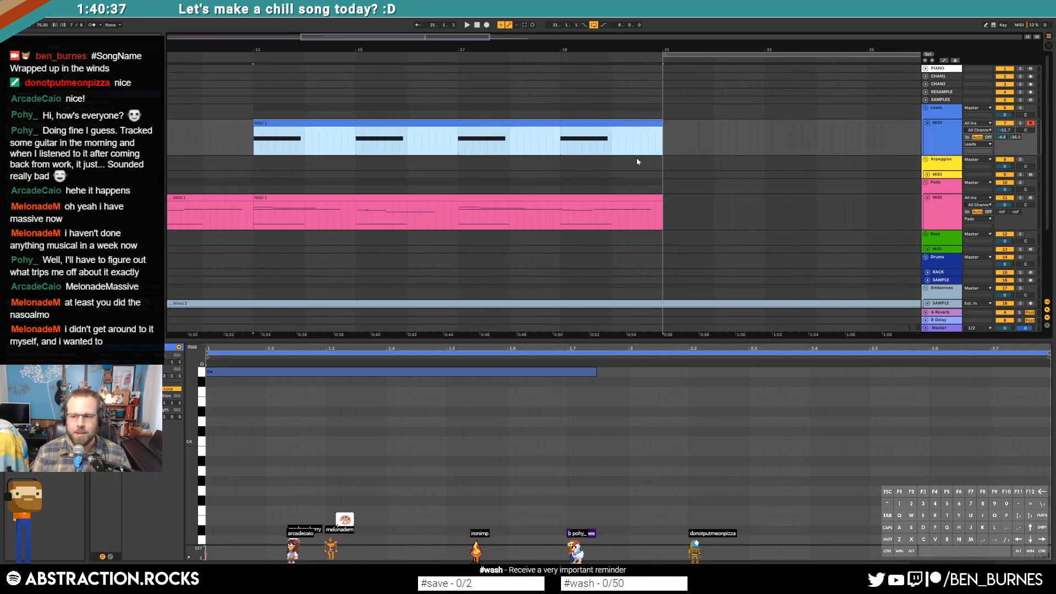
{"action": "scroll", "coordinate": [379, 154], "scroll_direction": "down", "scroll_amount": 3}
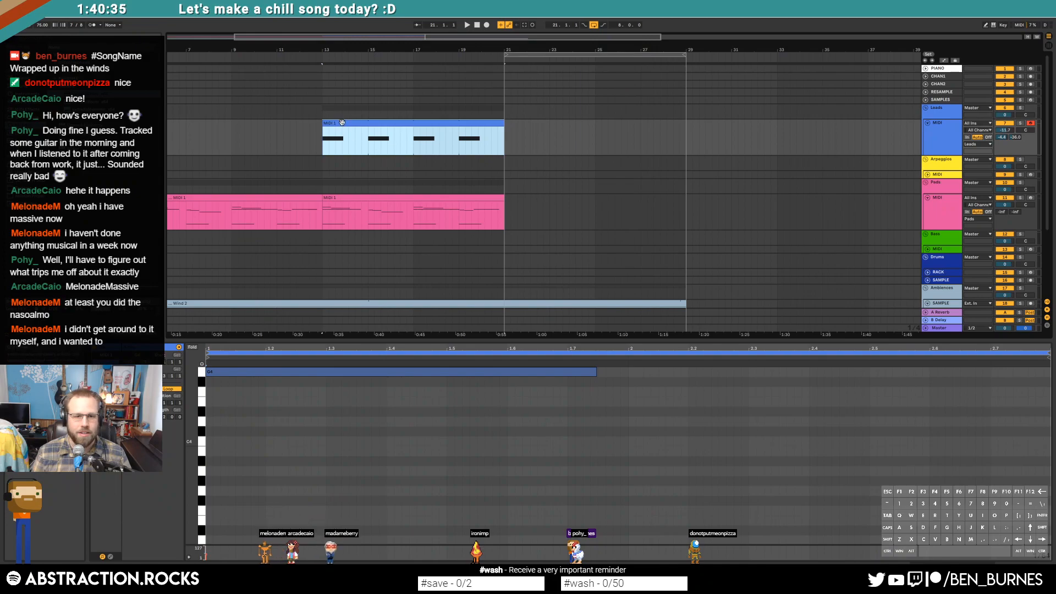
Step: Loop playback over the lead clip from bar 13 to 21, start it, and open the pad clip at bar 13
{"action": "key", "text": "ctrl+l"}
{"action": "key", "text": "space"}
{"action": "left_click", "coordinate": [354, 197]}
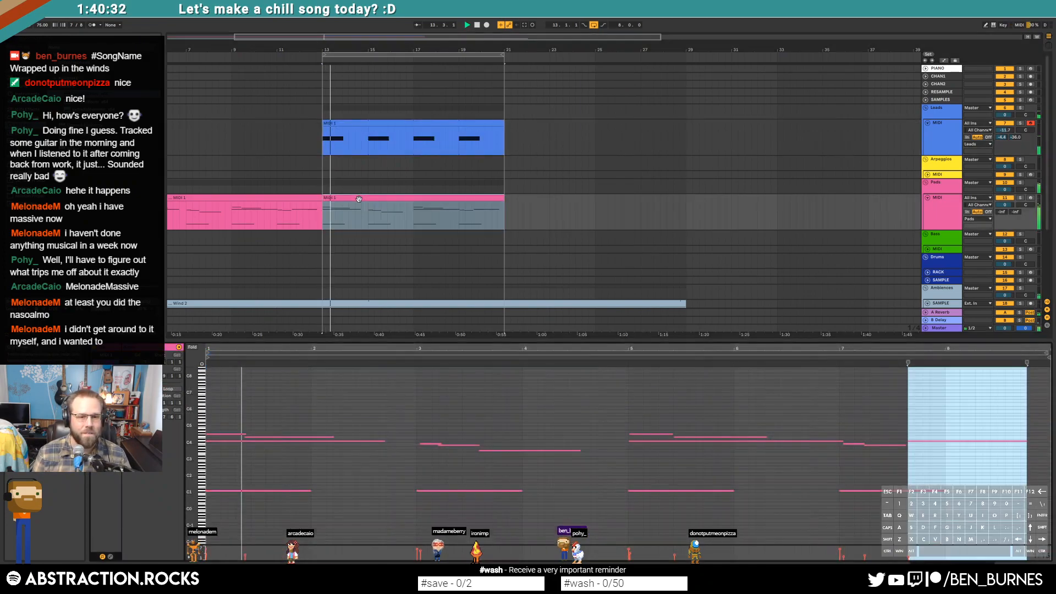
Step: Add a short low note at the end of the pad clip's second bar and repeat it every two bars through bar 8
{"action": "left_click", "coordinate": [296, 403]}
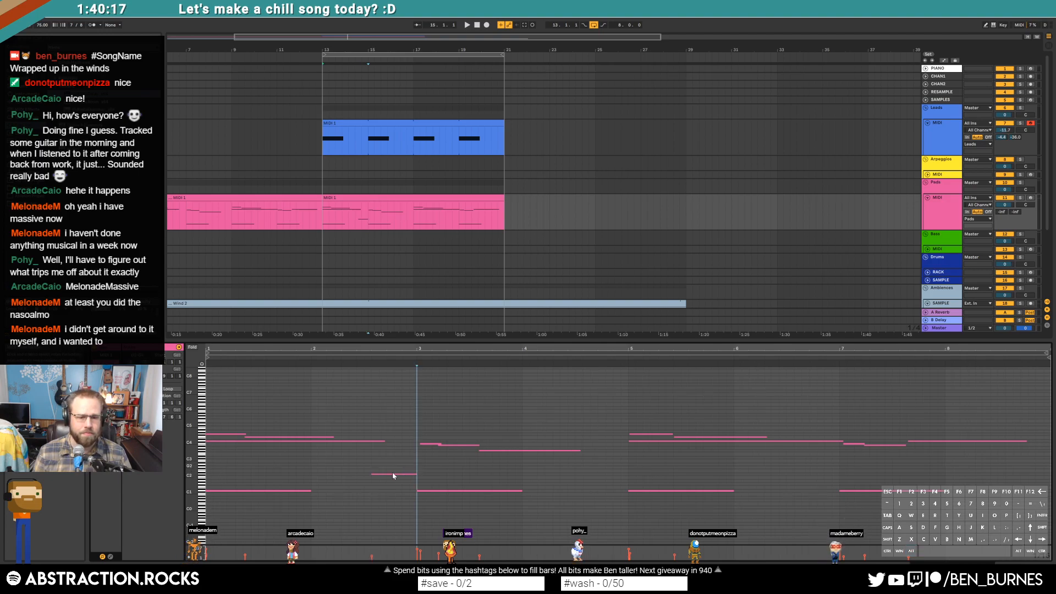
{"action": "left_click_drag", "start_coordinate": [415, 467], "coordinate": [193, 488]}
{"action": "key", "text": "ctrl+d"}
{"action": "key", "text": "ctrl+d"}
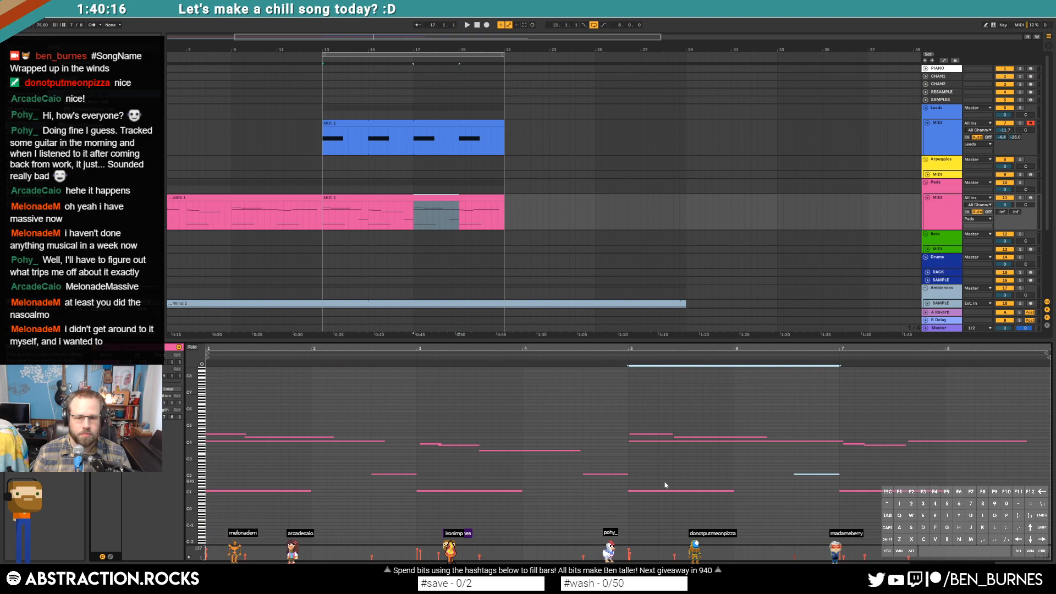
{"action": "key", "text": "ctrl+d"}
Step: Play the loop and raise the short low notes ending bars 4 and 8 of the pad clip by an octave
{"action": "key", "text": "space"}
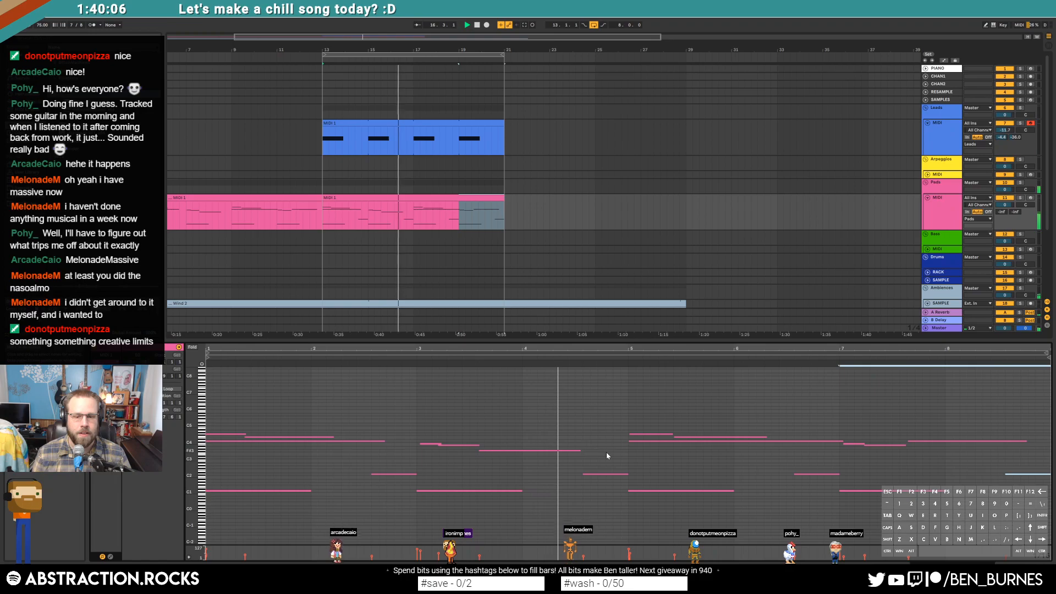
{"action": "left_click_drag", "start_coordinate": [607, 452], "coordinate": [605, 492]}
{"action": "key", "text": "shift+Up"}
{"action": "left_click", "coordinate": [1024, 474]}
{"action": "key", "text": "shift+Up"}
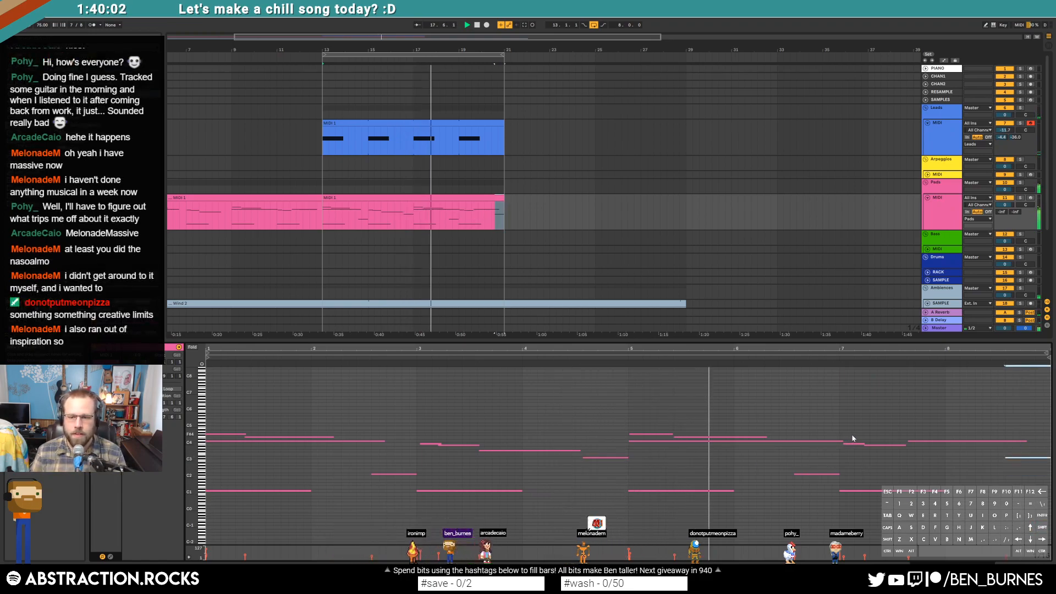
Step: Try the pad clip's last long note, across bars 7 and 8, a few semitones lower while the loop plays
{"action": "left_click", "coordinate": [929, 441]}
{"action": "key", "text": "Down"}
{"action": "key", "text": "Down"}
{"action": "key", "text": "Down"}
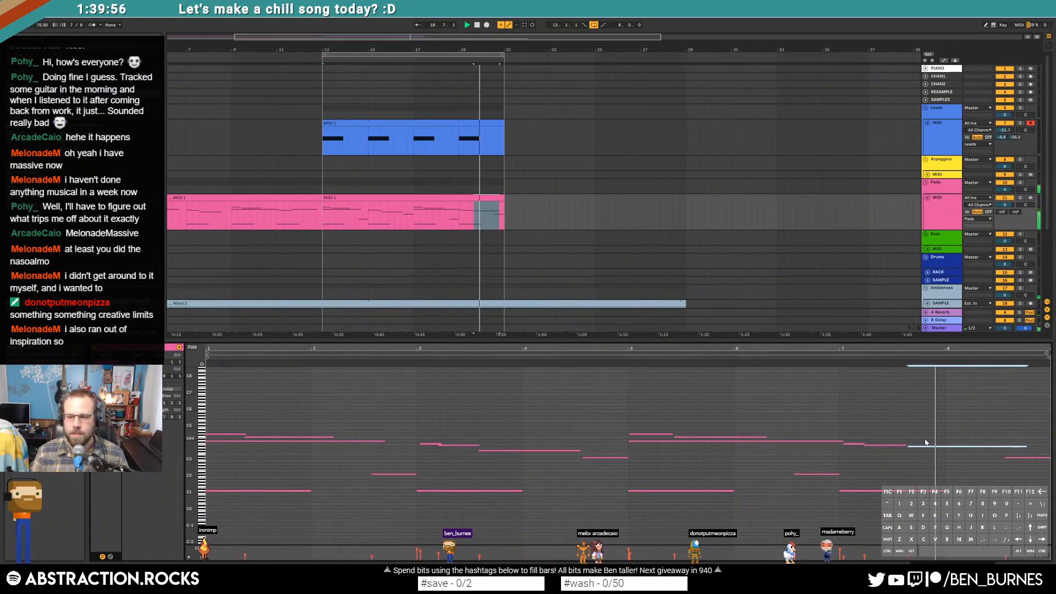
{"action": "left_click", "coordinate": [832, 358]}
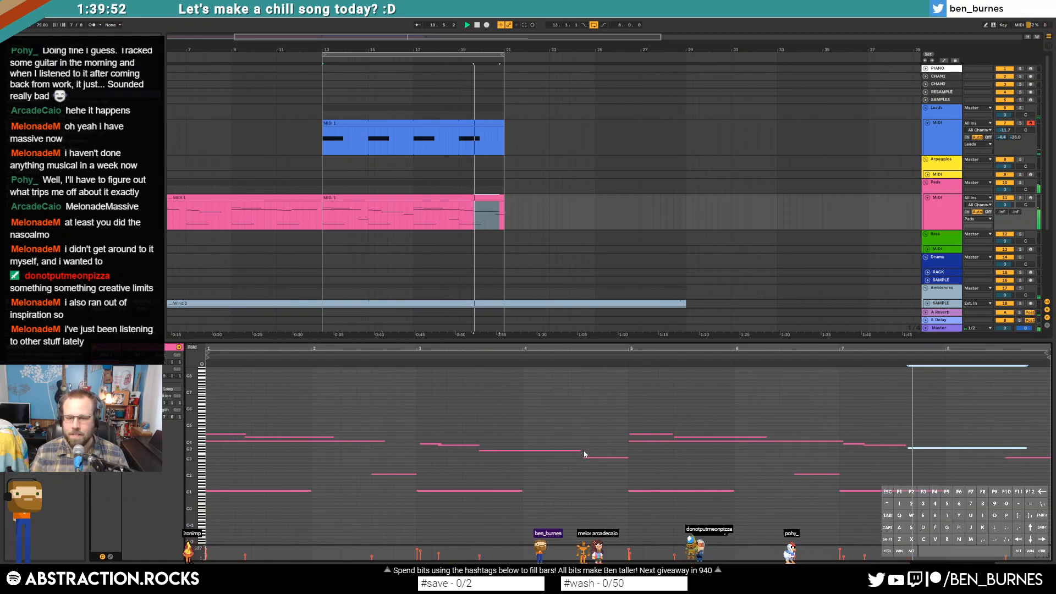
{"action": "left_click_drag", "start_coordinate": [192, 441], "coordinate": [203, 388]}
{"action": "key", "text": "space"}
{"action": "left_click", "coordinate": [377, 393]}
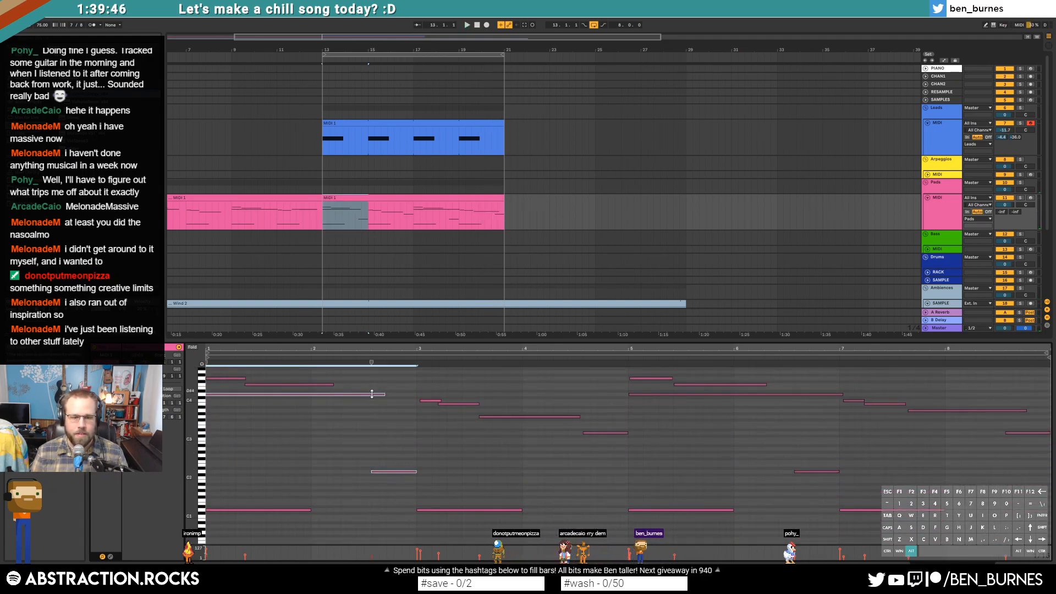
{"action": "left_click", "coordinate": [515, 443]}
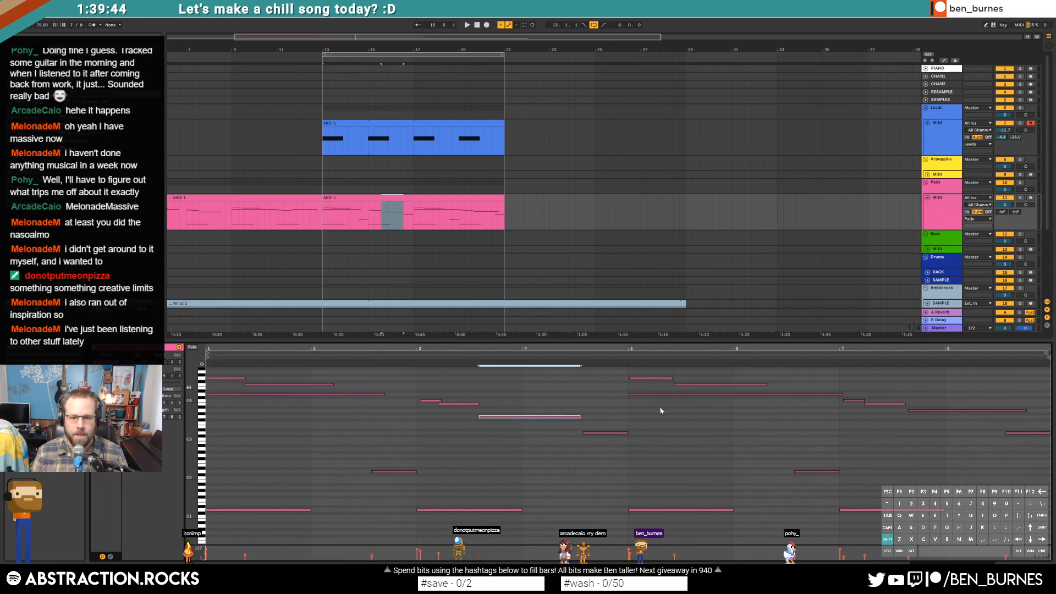
{"action": "left_click_drag", "start_coordinate": [660, 406], "coordinate": [733, 444]}
{"action": "left_click", "coordinate": [960, 411], "text": "shift"}
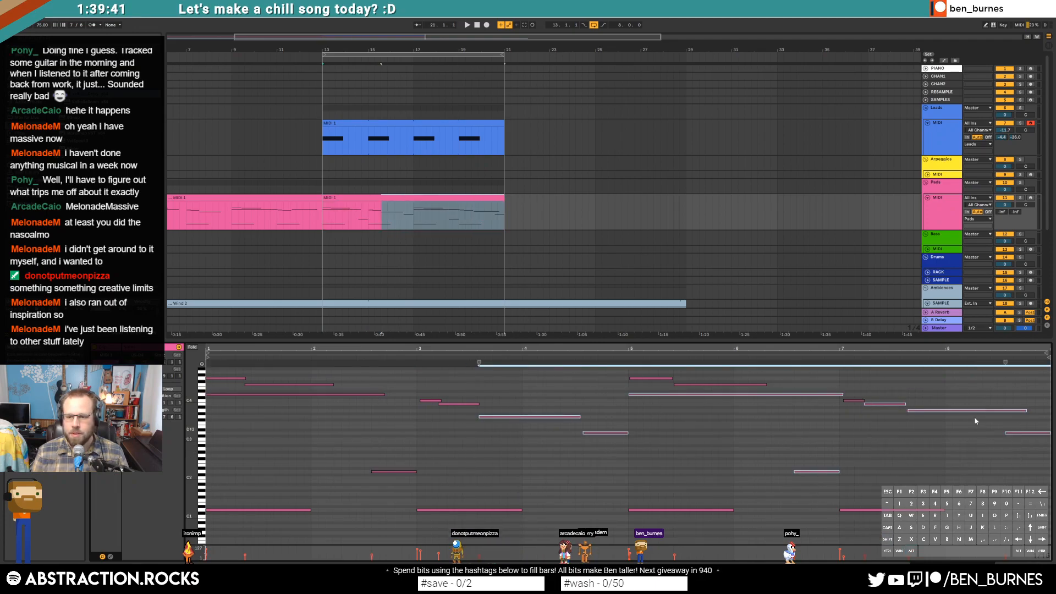
{"action": "left_click", "coordinate": [961, 446]}
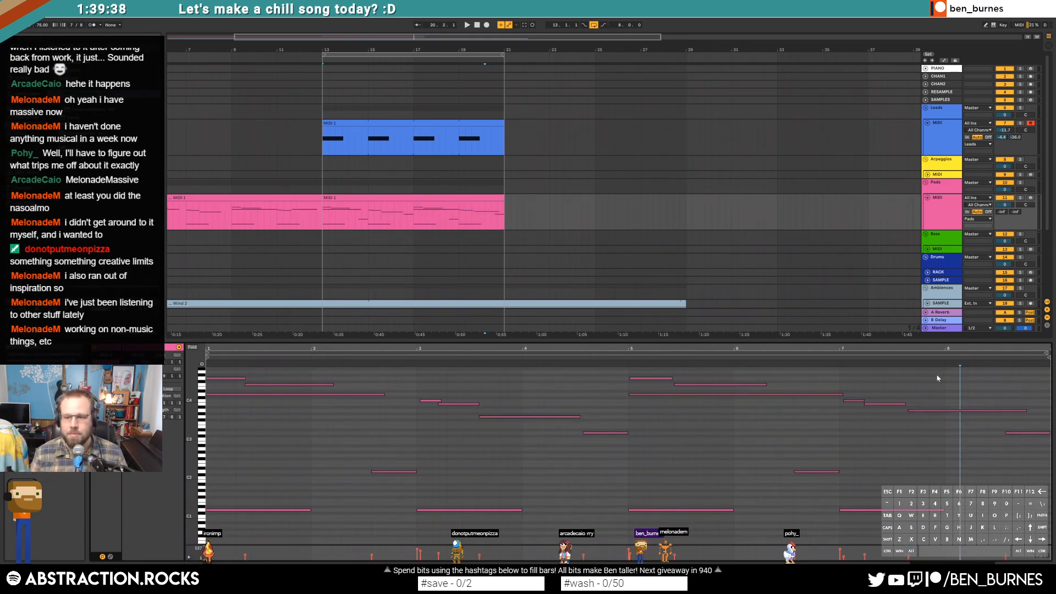
Step: Audition the pad clip's last long note at higher pitches and settle it on the pitch of the long note starting in bar 5
{"action": "left_click_drag", "start_coordinate": [953, 428], "coordinate": [953, 430]}
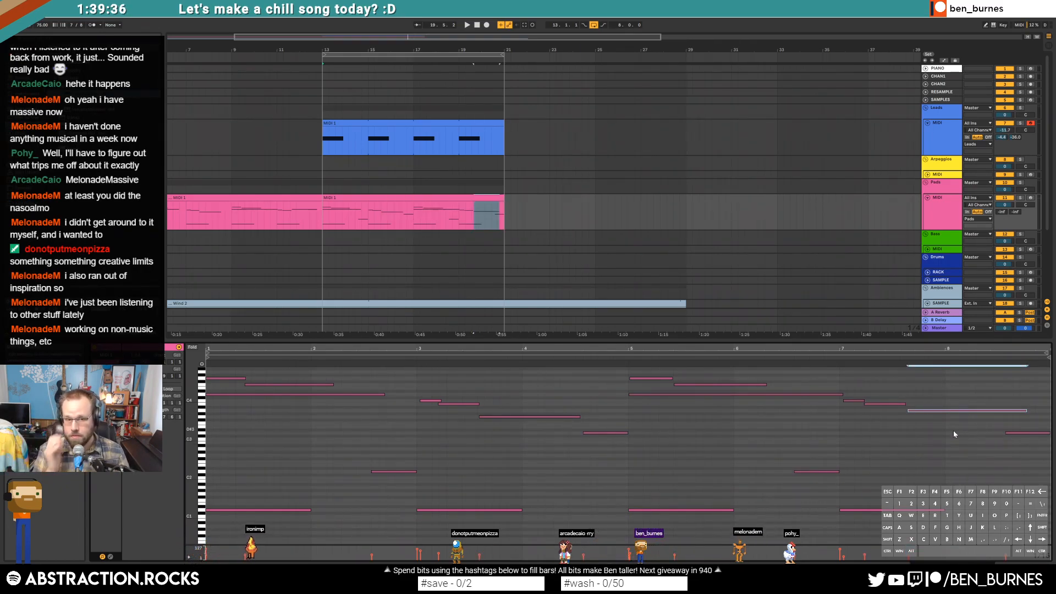
{"action": "key", "text": "Up"}
{"action": "key", "text": "Up"}
{"action": "key", "text": "Up"}
{"action": "key", "text": "Up"}
{"action": "key", "text": "Up"}
{"action": "key", "text": "Up"}
{"action": "key", "text": "Up"}
{"action": "key", "text": "Up"}
{"action": "left_click", "coordinate": [881, 356]}
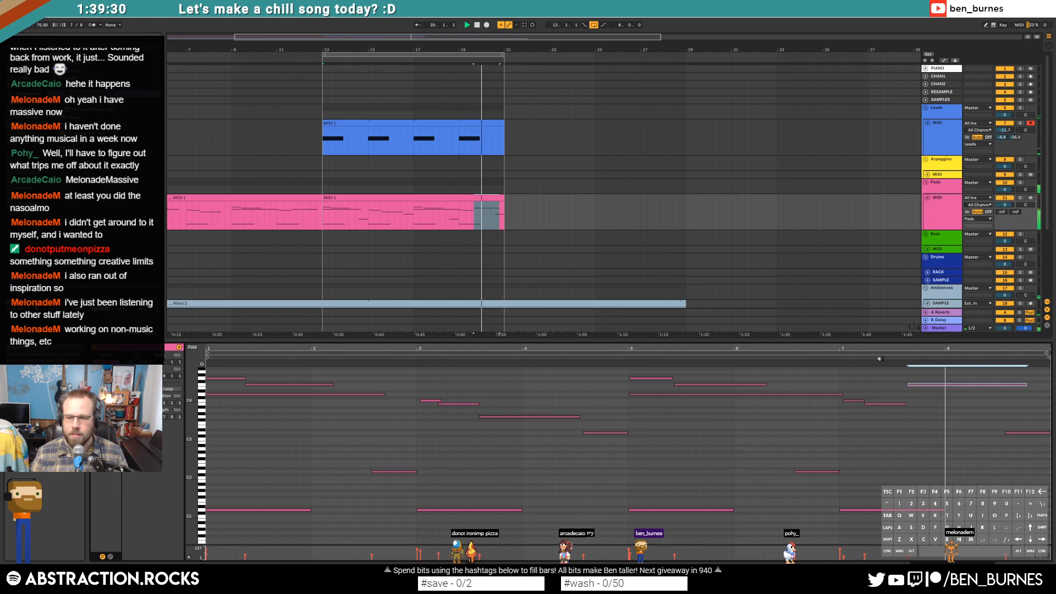
{"action": "key", "text": "Down"}
{"action": "key", "text": "Down"}
{"action": "key", "text": "space"}
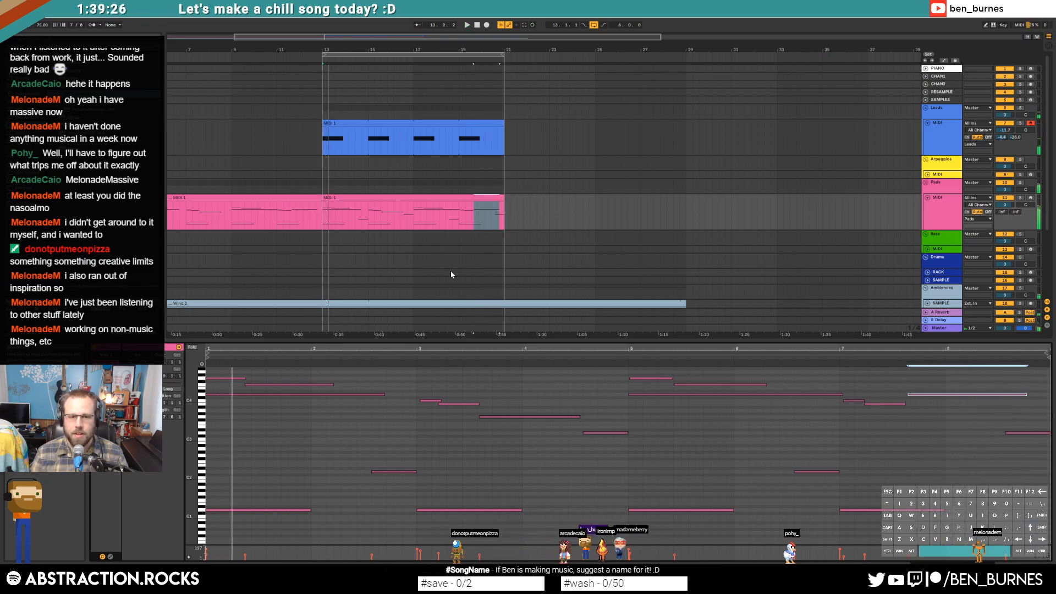
Step: Unfold the Arpeggios MIDI track, show its devices and reshape Operator's oscillator envelope into a decay with no sustain
{"action": "left_click", "coordinate": [344, 141]}
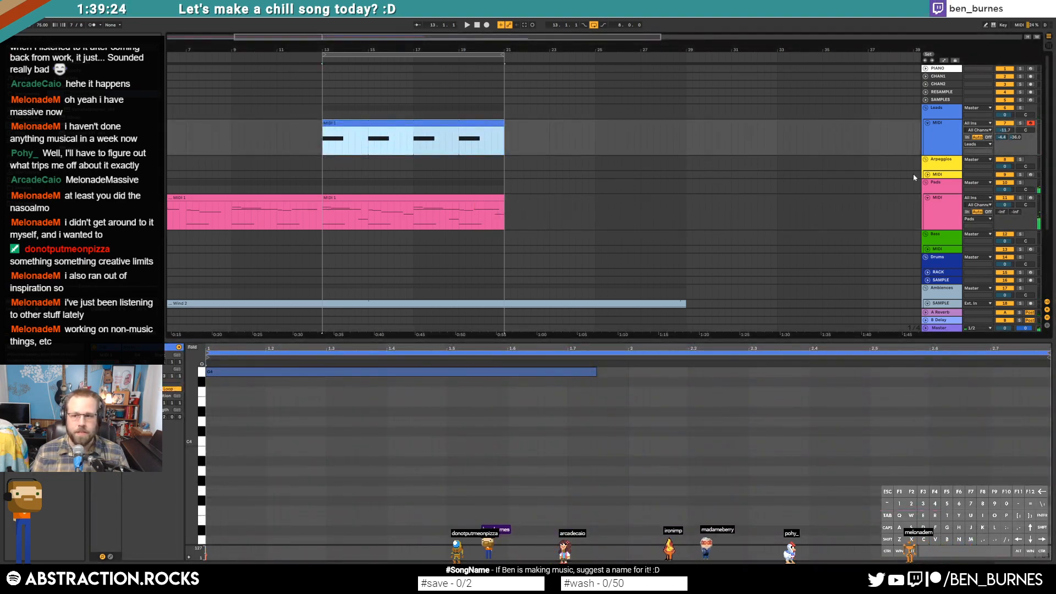
{"action": "left_click", "coordinate": [927, 174]}
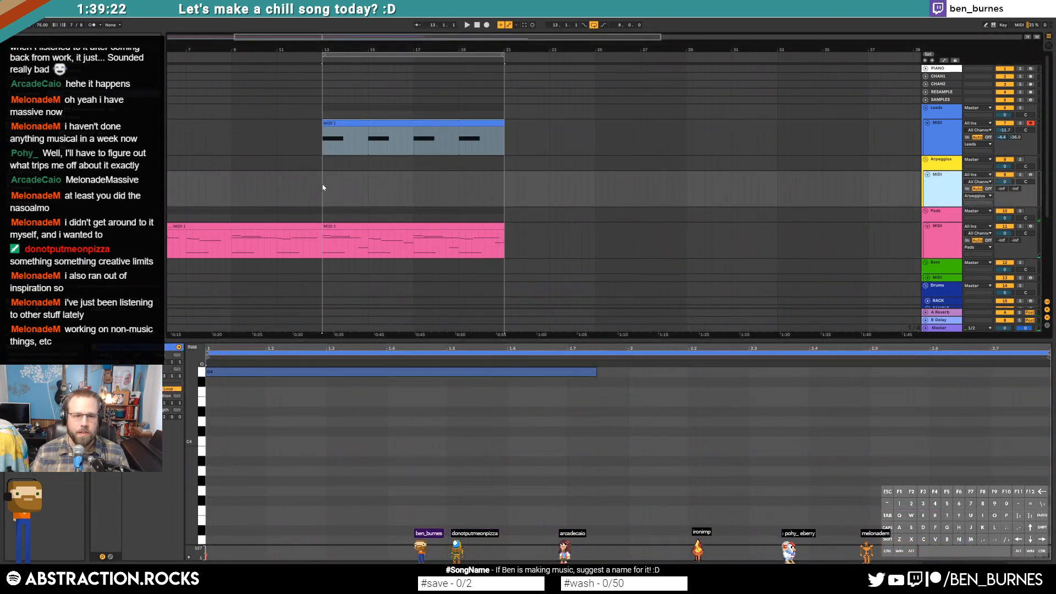
{"action": "left_click", "coordinate": [323, 187]}
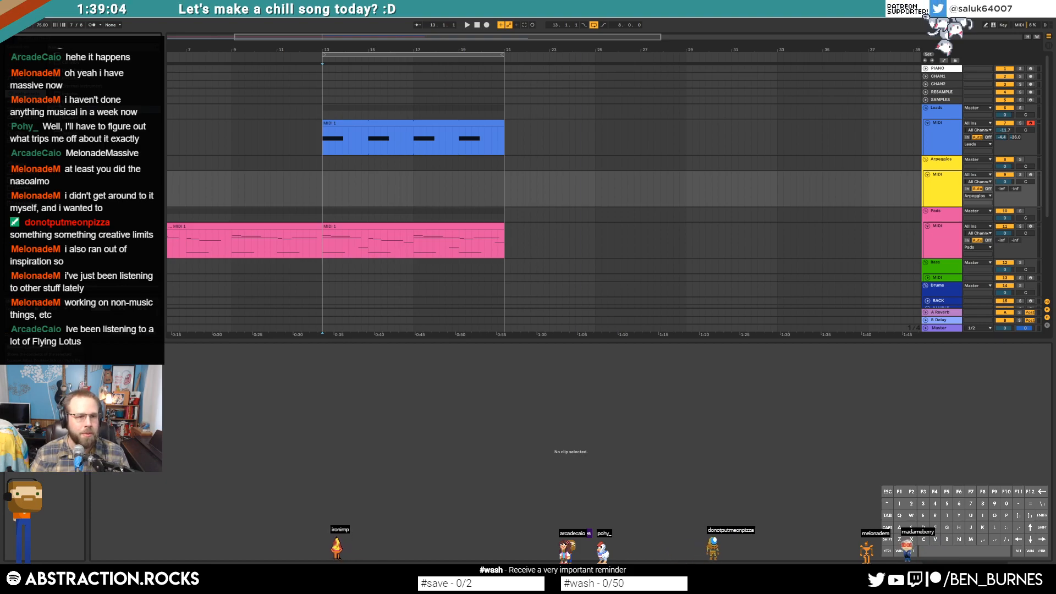
{"action": "key", "text": "shift+Tab"}
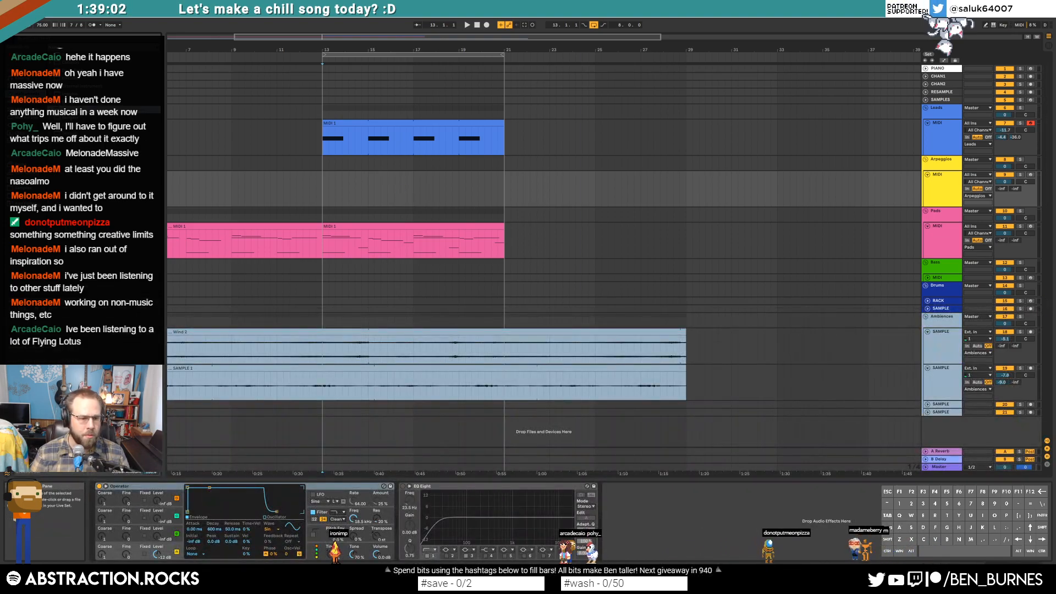
{"action": "left_click_drag", "start_coordinate": [209, 488], "coordinate": [213, 512]}
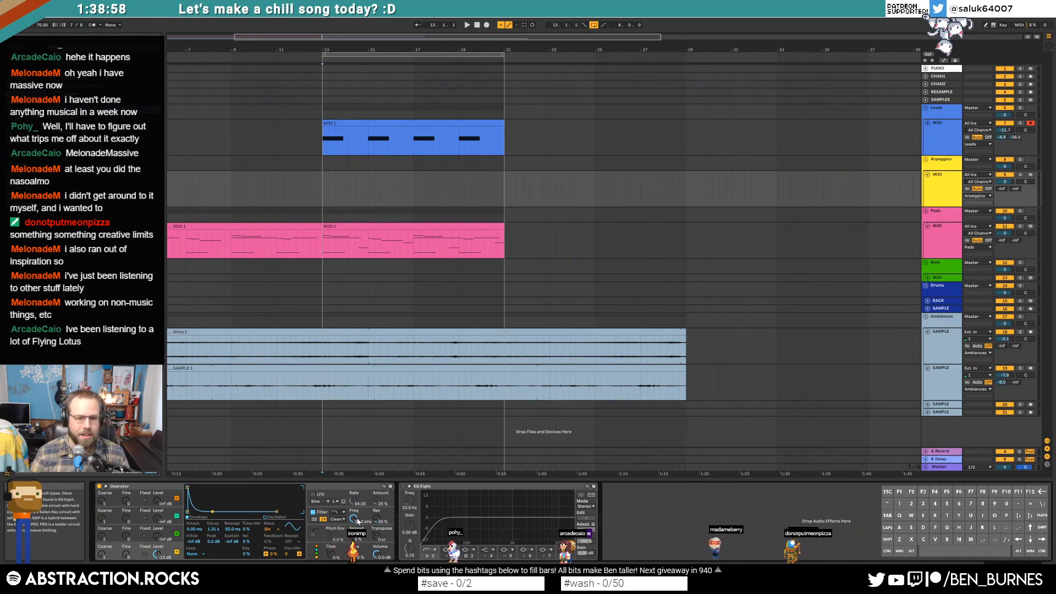
{"action": "left_click", "coordinate": [354, 536]}
{"action": "left_click_drag", "start_coordinate": [353, 535], "coordinate": [354, 532]}
Step: Add ValhallaRoom to the Arpeggios MIDI track with mix 32.3 %, decay 2.75 s and high cut 7310 Hz
{"action": "left_click", "coordinate": [25, 94]}
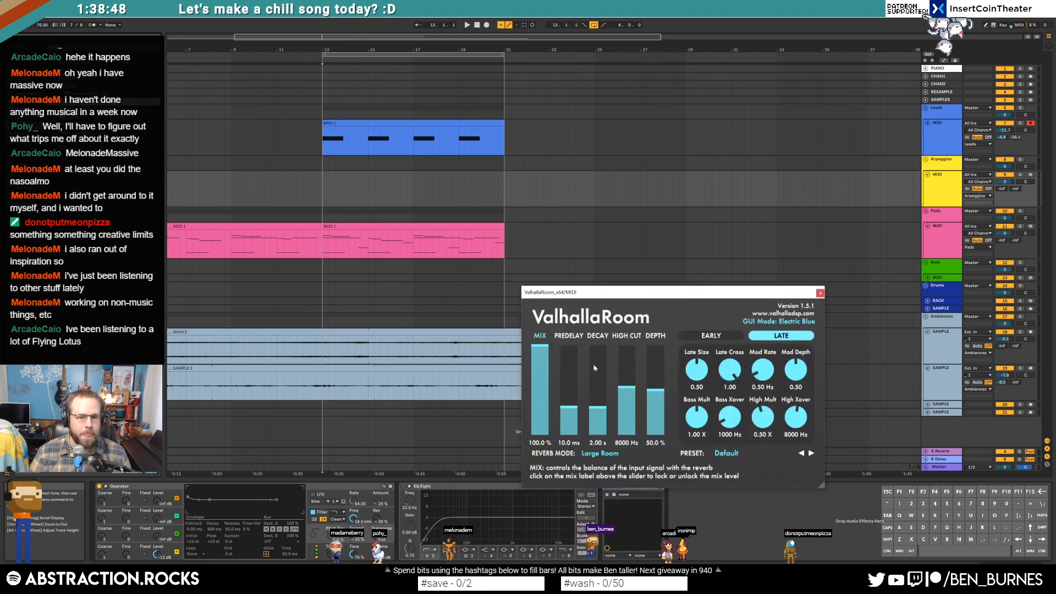
{"action": "left_click_drag", "start_coordinate": [595, 410], "coordinate": [596, 401]}
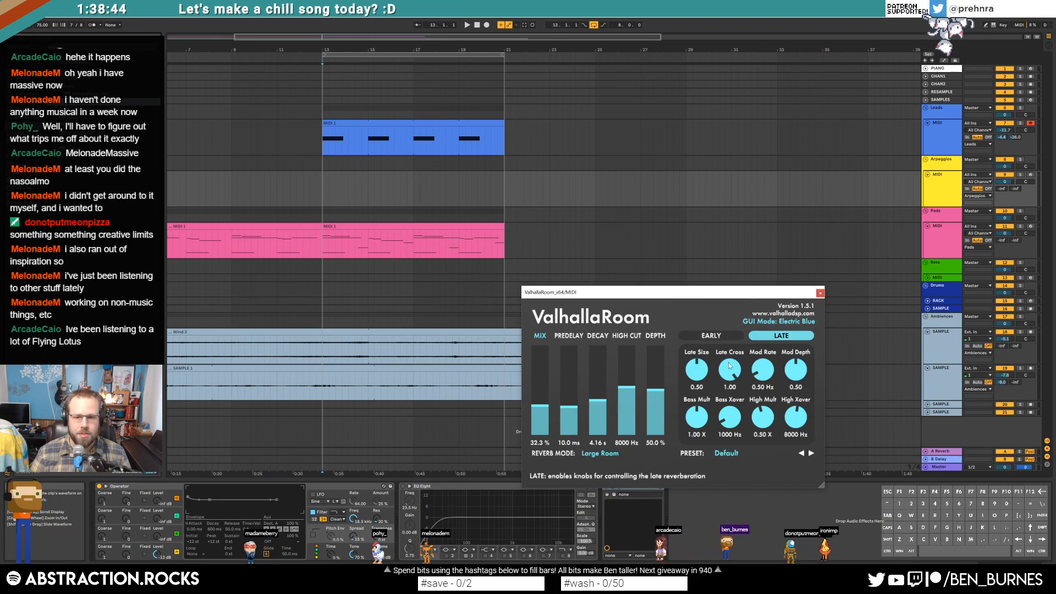
{"action": "left_click_drag", "start_coordinate": [626, 391], "coordinate": [595, 408]}
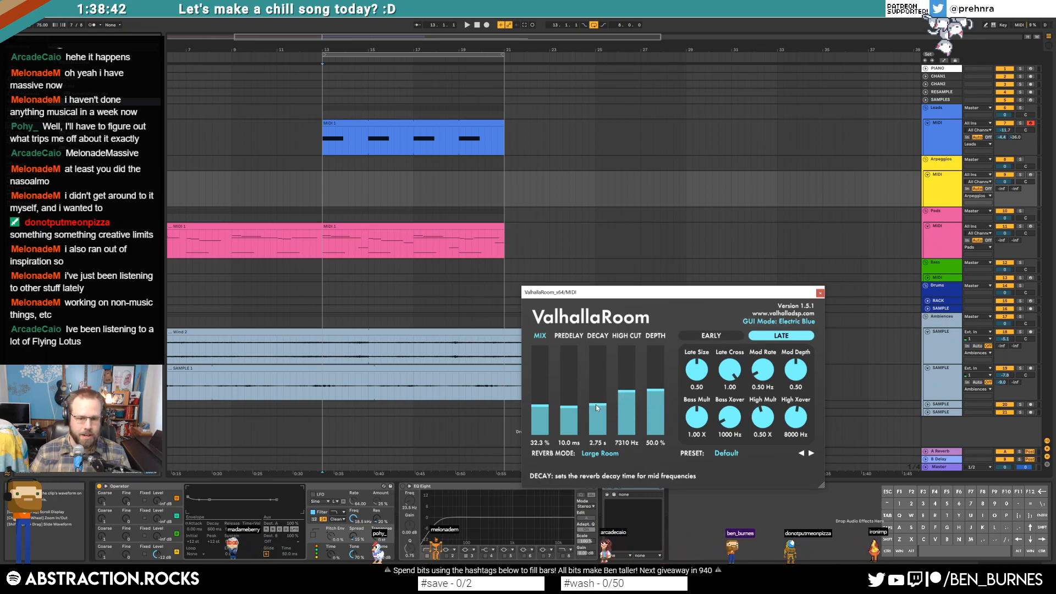
{"action": "left_click", "coordinate": [819, 293]}
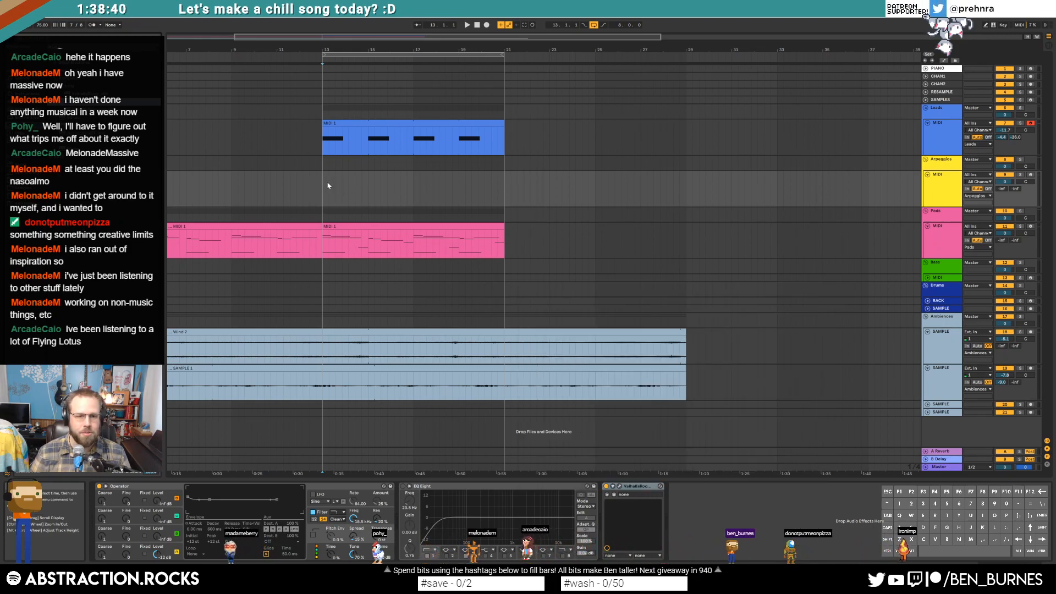
Step: Create an empty two-bar MIDI clip from bar 13 to 15 on the Arpeggios MIDI track and arm the track
{"action": "left_click_drag", "start_coordinate": [328, 184], "coordinate": [367, 179]}
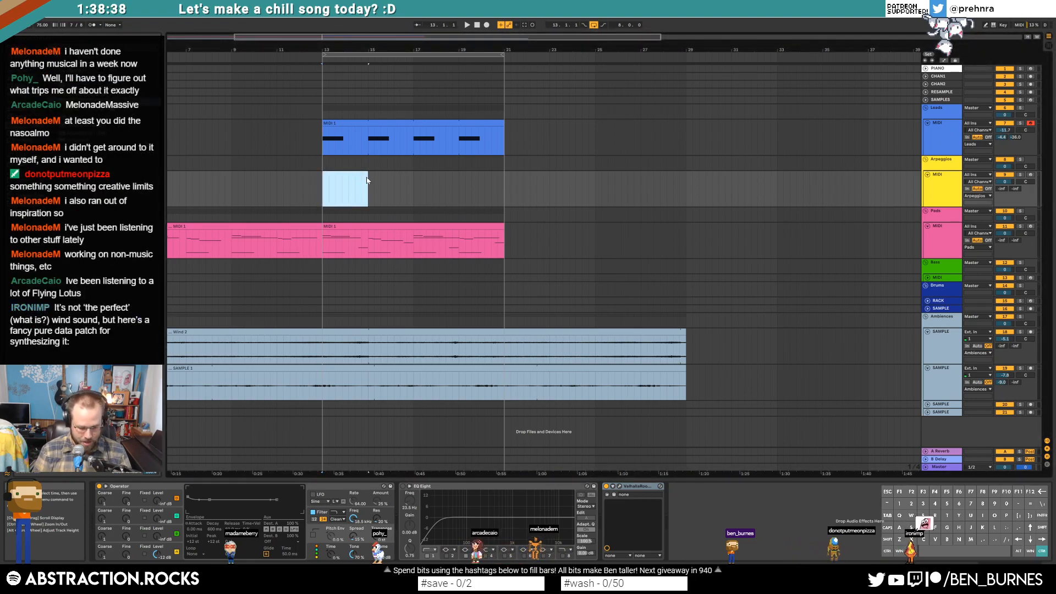
{"action": "key", "text": "ctrl+shift+m"}
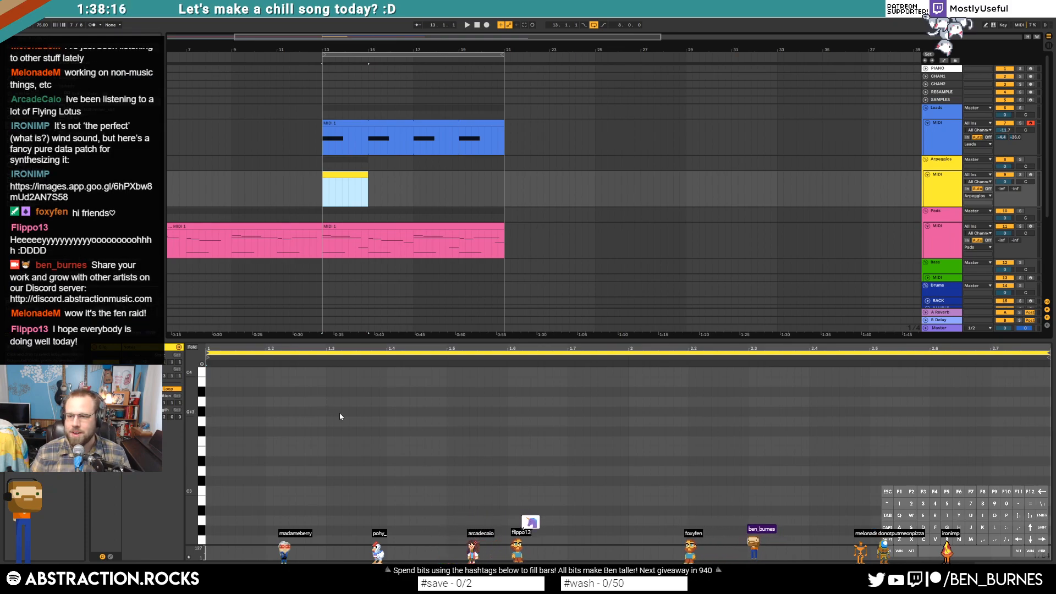
{"action": "left_click", "coordinate": [212, 463]}
{"action": "left_click", "coordinate": [1031, 176]}
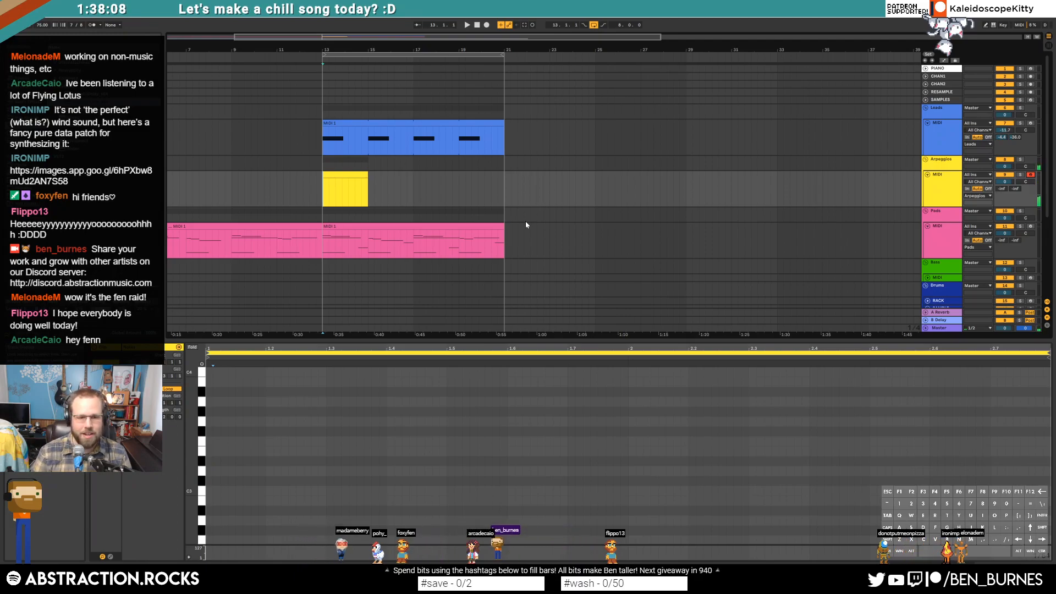
Step: Adjust the decay of Operator's oscillator A envelope and delete EQ Eight from the Arpeggios track's device chain
{"action": "key", "text": "shift+Tab"}
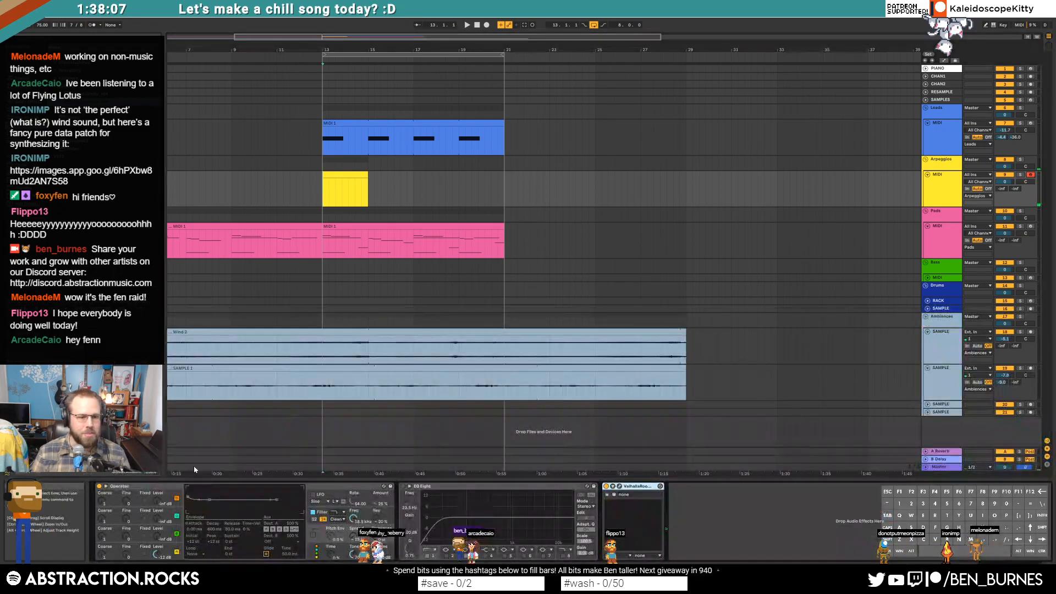
{"action": "left_click", "coordinate": [124, 551]}
{"action": "left_click_drag", "start_coordinate": [208, 512], "coordinate": [205, 511]}
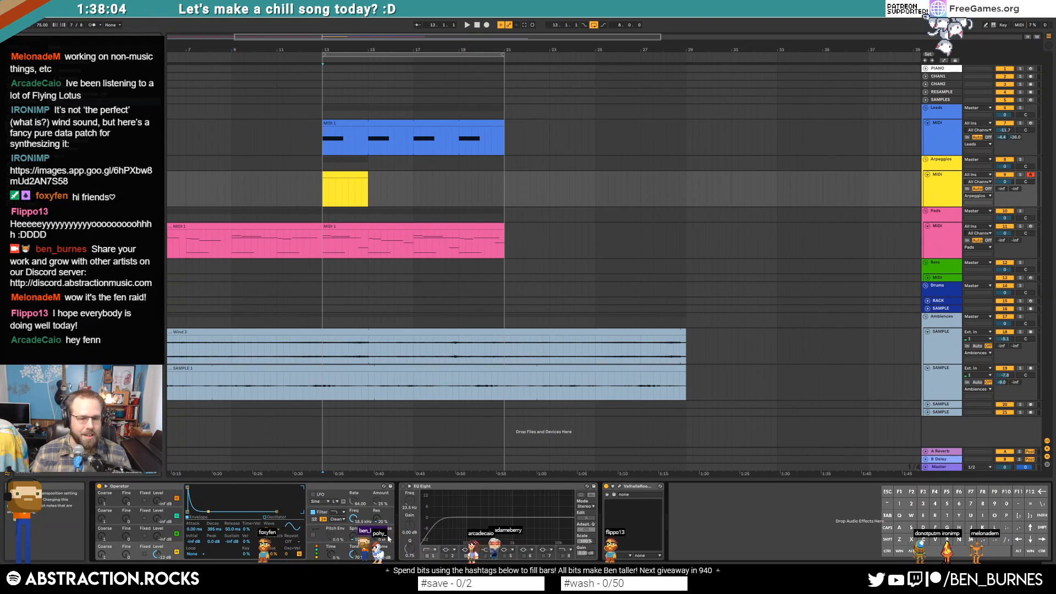
{"action": "left_click", "coordinate": [445, 488]}
{"action": "key", "text": "Delete"}
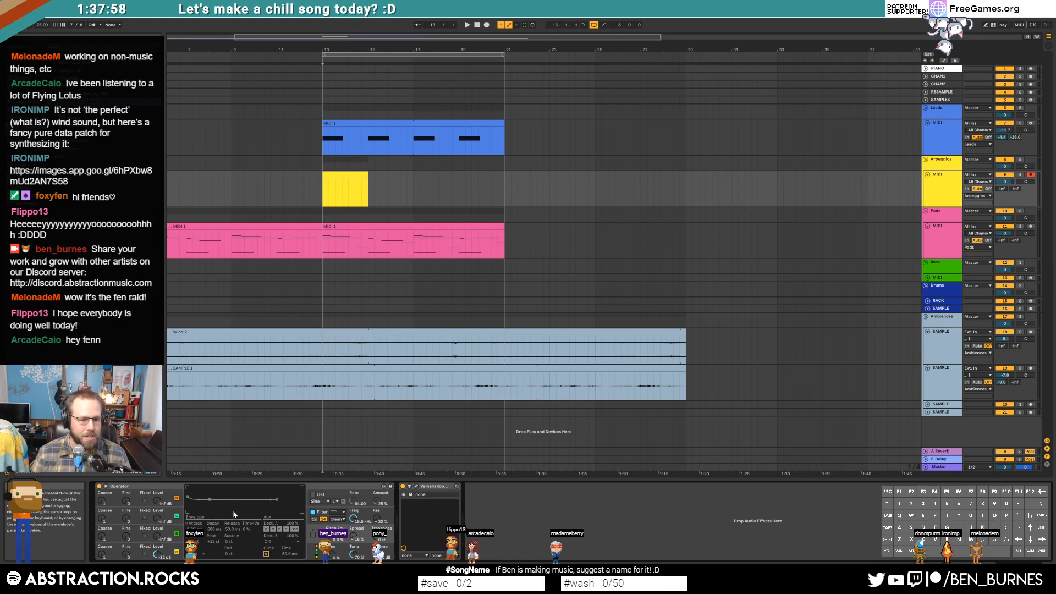
Step: Enable Operator's pitch envelope with a 9.70 ms decay and raise the Arpeggios MIDI track's send to B Delay
{"action": "left_click", "coordinate": [165, 555]}
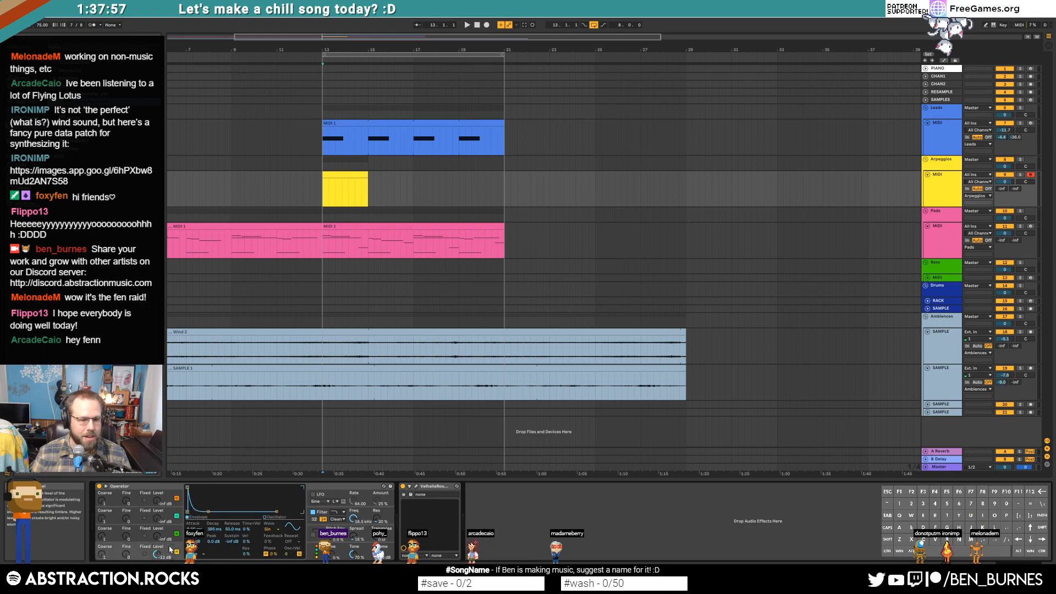
{"action": "left_click", "coordinate": [311, 532]}
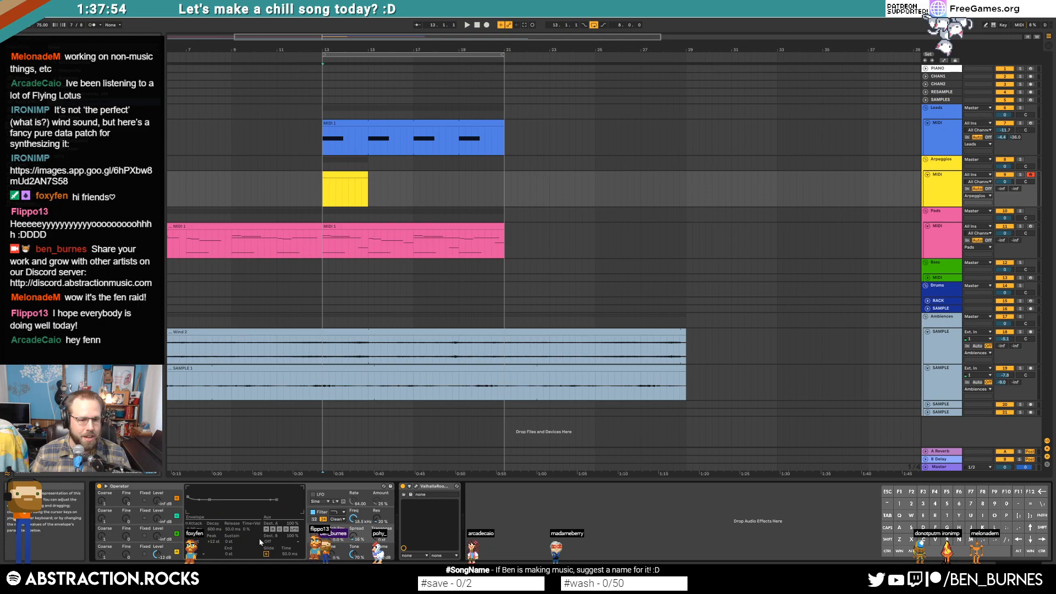
{"action": "left_click", "coordinate": [313, 535]}
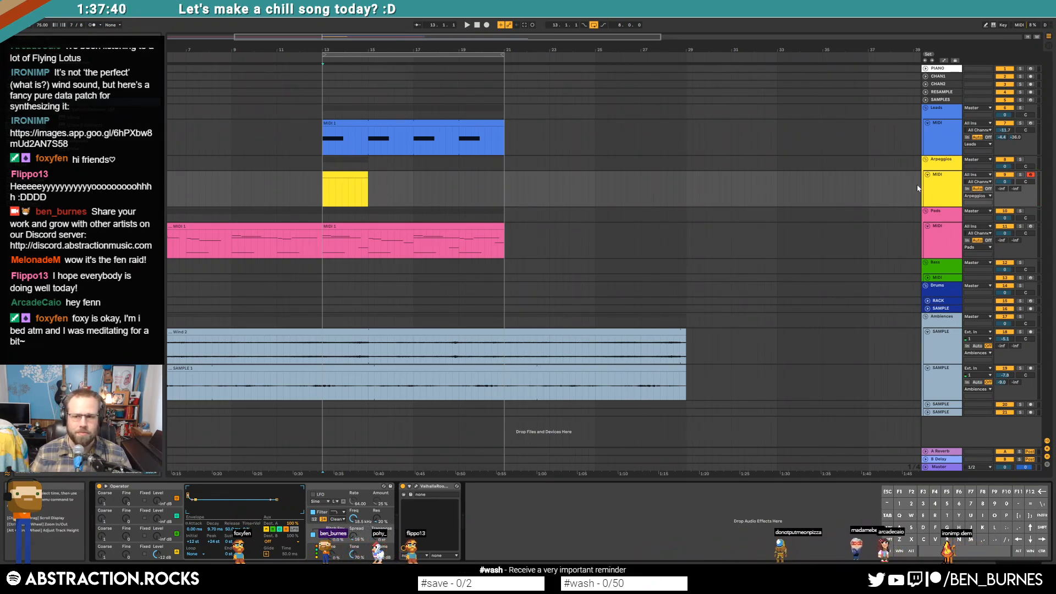
{"action": "mouse_move", "coordinate": [1014, 189]}
{"action": "left_mouse_down"}
{"action": "mouse_move", "coordinate": [1015, 156]}
{"action": "mouse_move", "coordinate": [1015, 191]}
{"action": "left_mouse_up"}
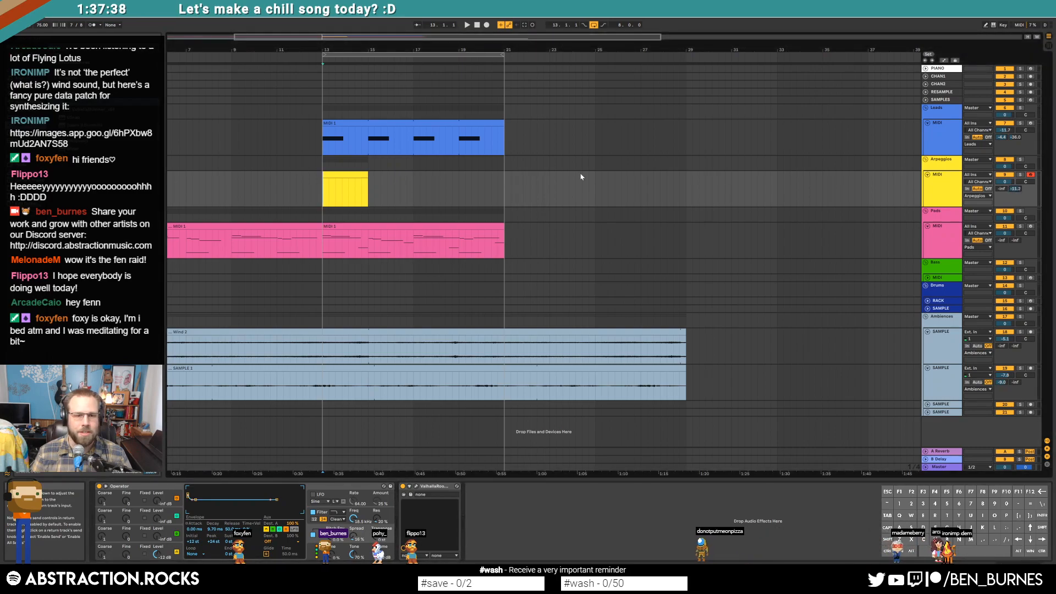
Step: Add a short D5 note at 1.3 in the arpeggio clip, followed by two copies an octave lower
{"action": "double_click", "coordinate": [331, 174]}
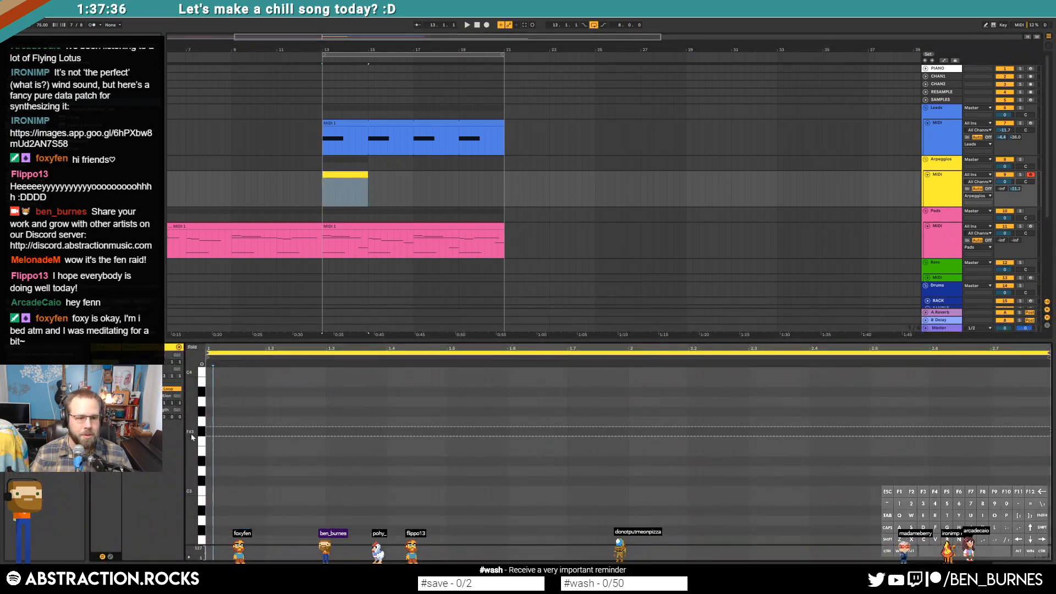
{"action": "left_click_drag", "start_coordinate": [202, 431], "coordinate": [121, 469]}
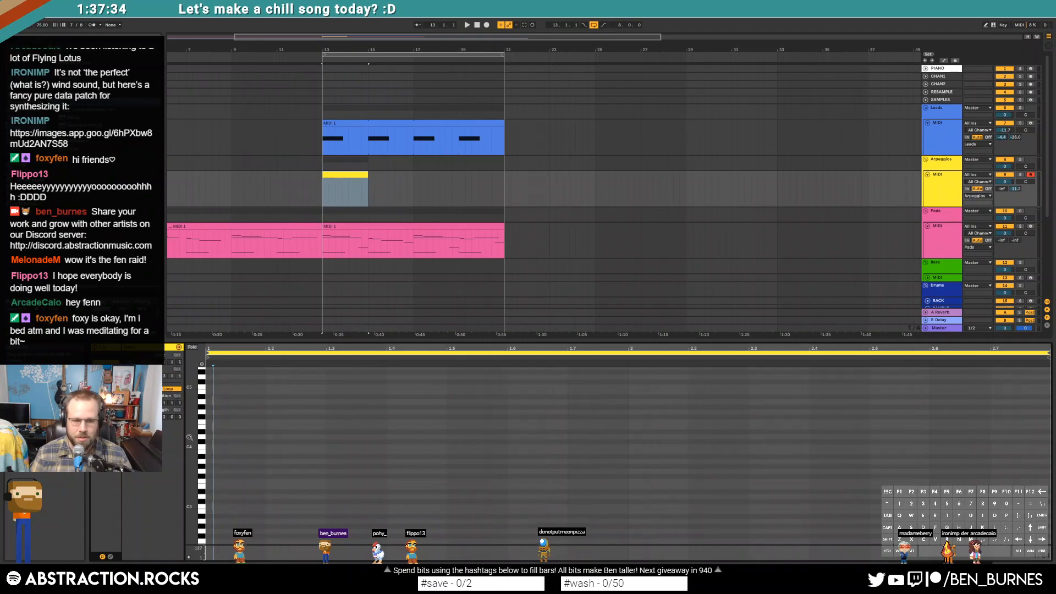
{"action": "left_click_drag", "start_coordinate": [186, 443], "coordinate": [160, 457]}
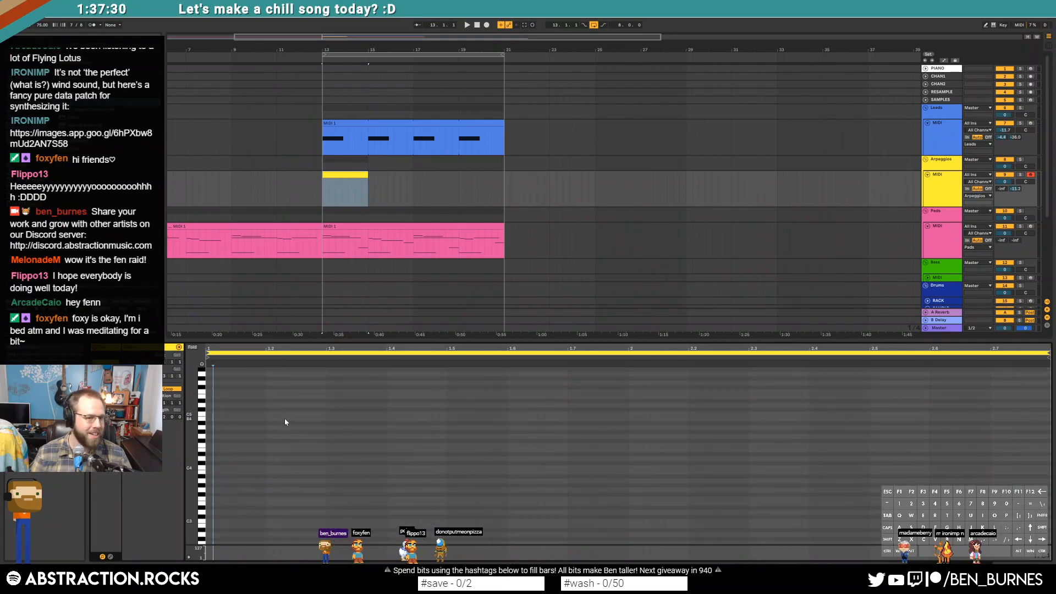
{"action": "left_click", "coordinate": [326, 410]}
{"action": "double_click", "coordinate": [337, 405]}
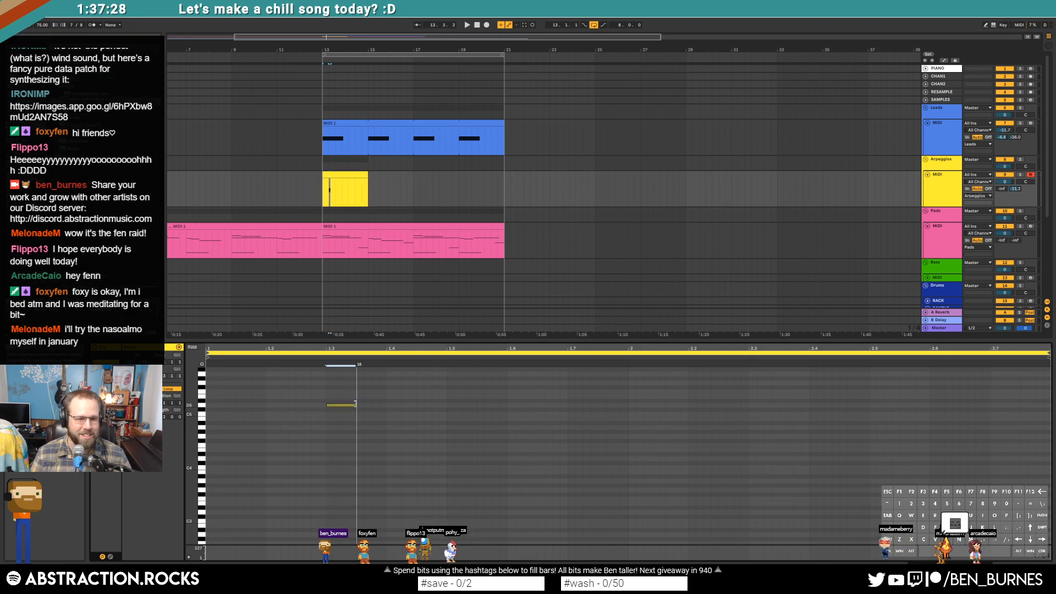
{"action": "left_click_drag", "start_coordinate": [365, 425], "coordinate": [360, 421]}
{"action": "key", "text": "ctrl+d"}
{"action": "key", "text": "shift+Down"}
{"action": "key", "text": "ctrl+d"}
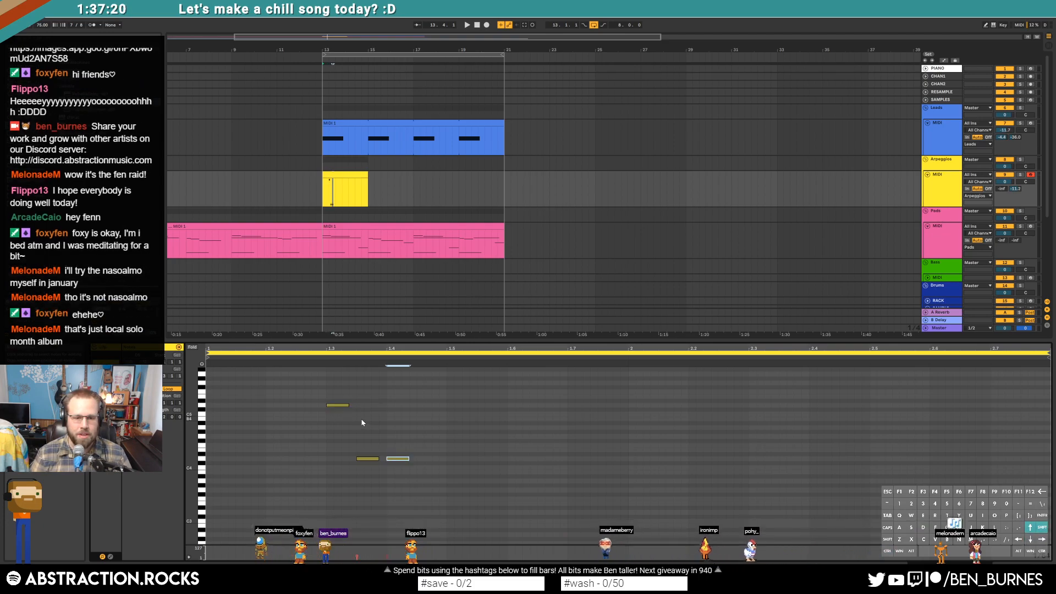
Step: Raise the middle of the three arpeggio notes to G4
{"action": "left_click", "coordinate": [370, 459]}
{"action": "key", "text": "Up"}
{"action": "key", "text": "Up"}
{"action": "key", "text": "Up"}
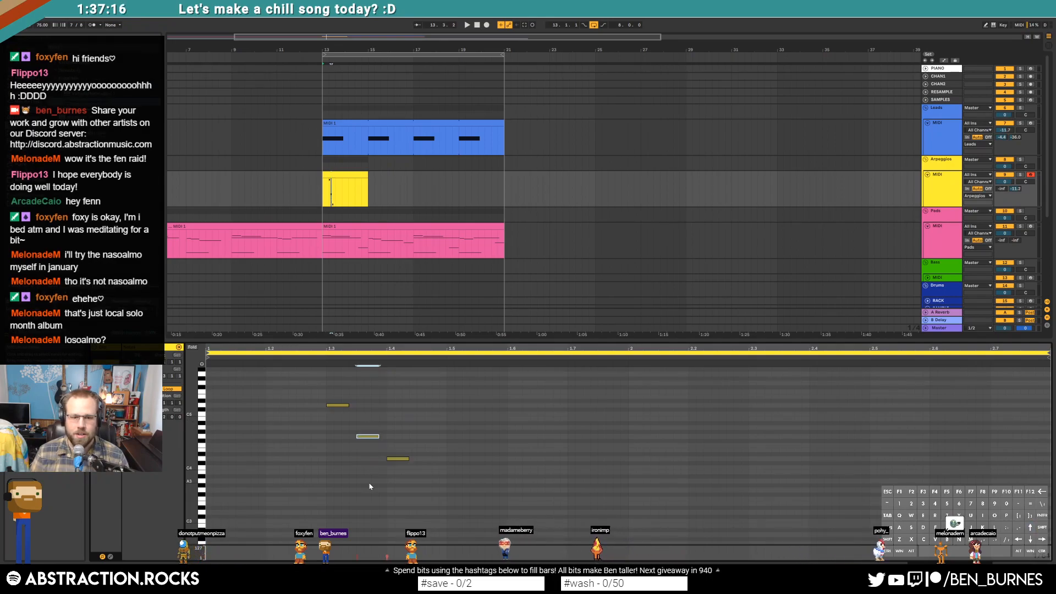
Step: Start playback, set the arpeggio clip's loop length to 4 bars and extend the clip to bar 21
{"action": "key", "text": "space"}
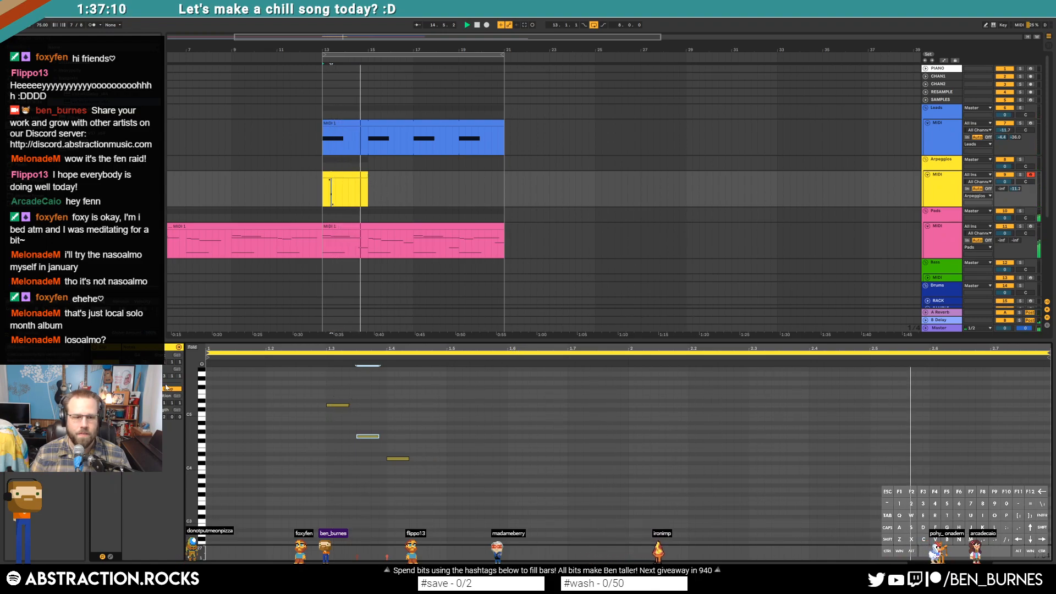
{"action": "left_click", "coordinate": [164, 417]}
{"action": "type", "text": "4"}
{"action": "key", "text": "Return"}
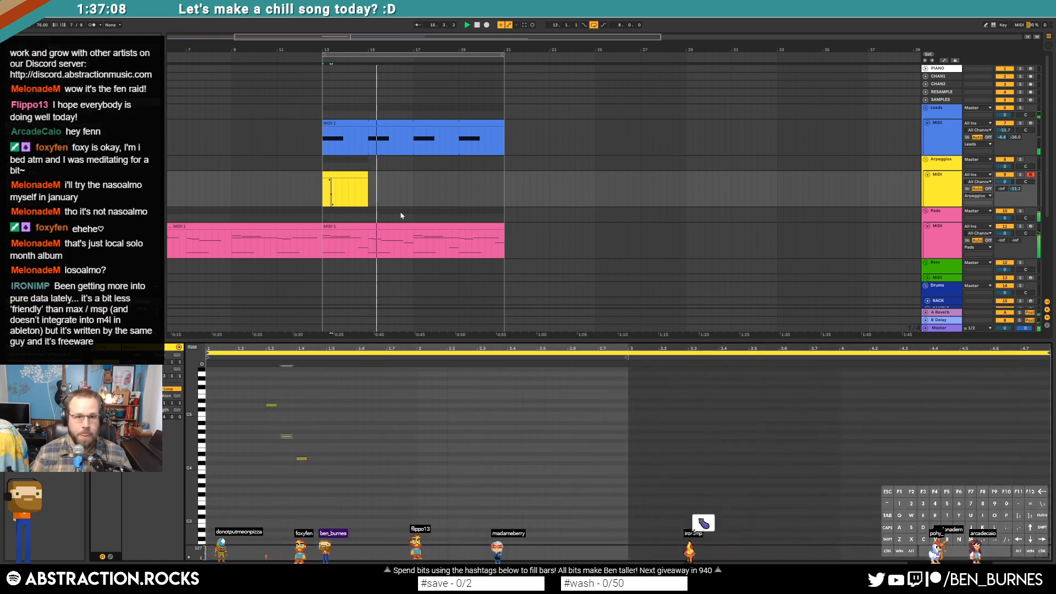
{"action": "left_click_drag", "start_coordinate": [370, 178], "coordinate": [504, 182]}
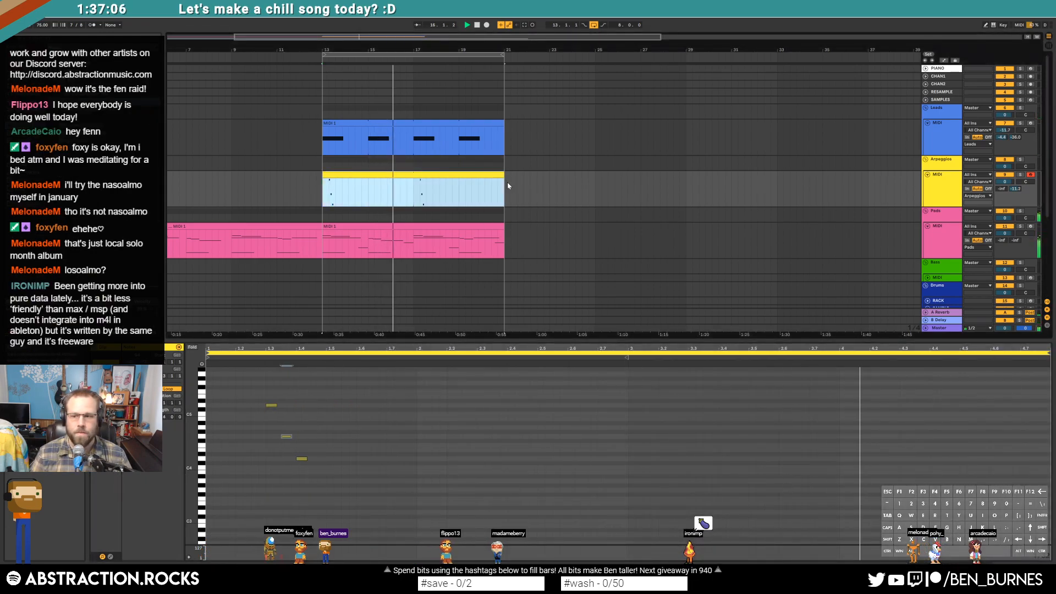
Step: Increase the velocity sensitivity of Operator's oscillator A level and audition the arpeggio
{"action": "left_click_drag", "start_coordinate": [263, 399], "coordinate": [302, 455]}
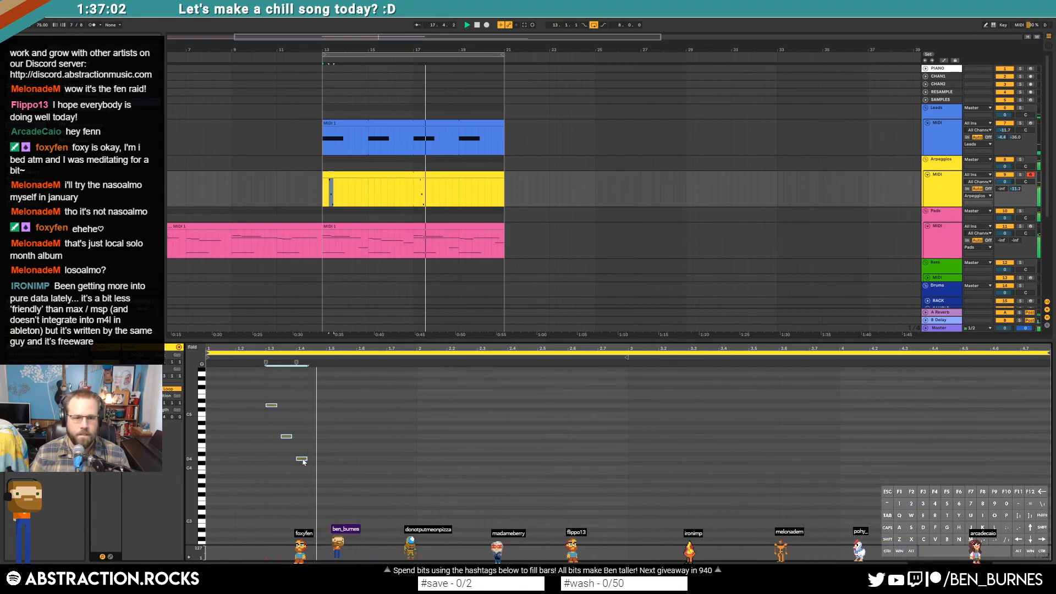
{"action": "key", "text": "shift+Tab"}
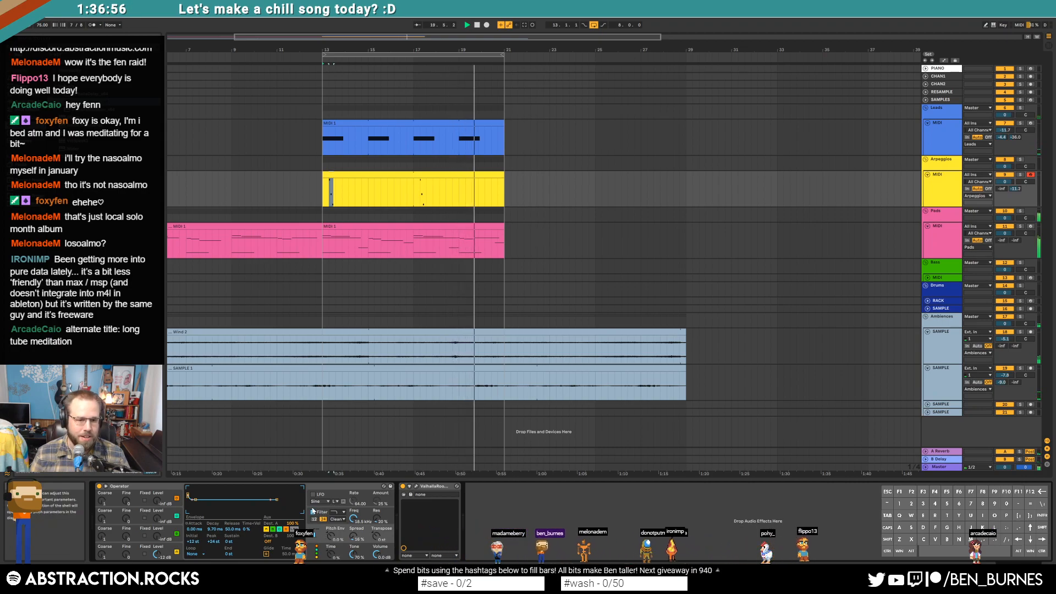
{"action": "left_click", "coordinate": [323, 550]}
{"action": "key", "text": "space"}
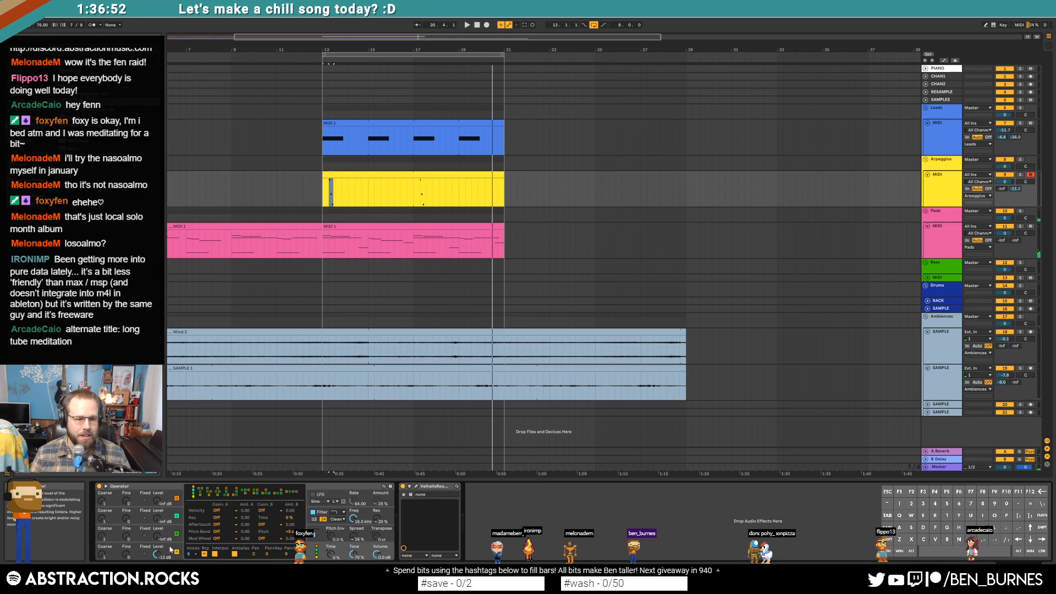
{"action": "left_click", "coordinate": [310, 527]}
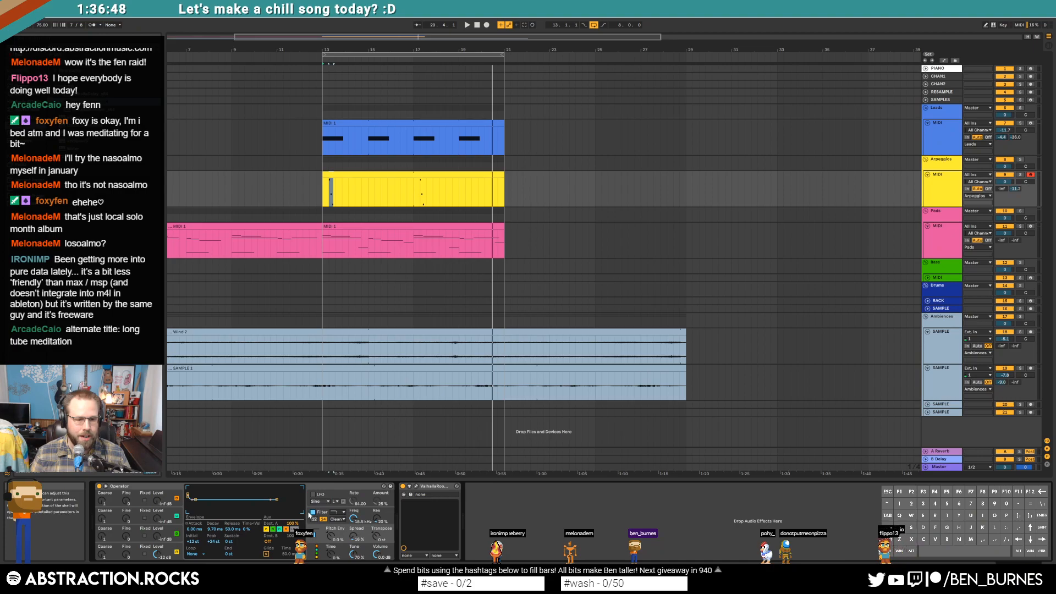
{"action": "left_click", "coordinate": [172, 548]}
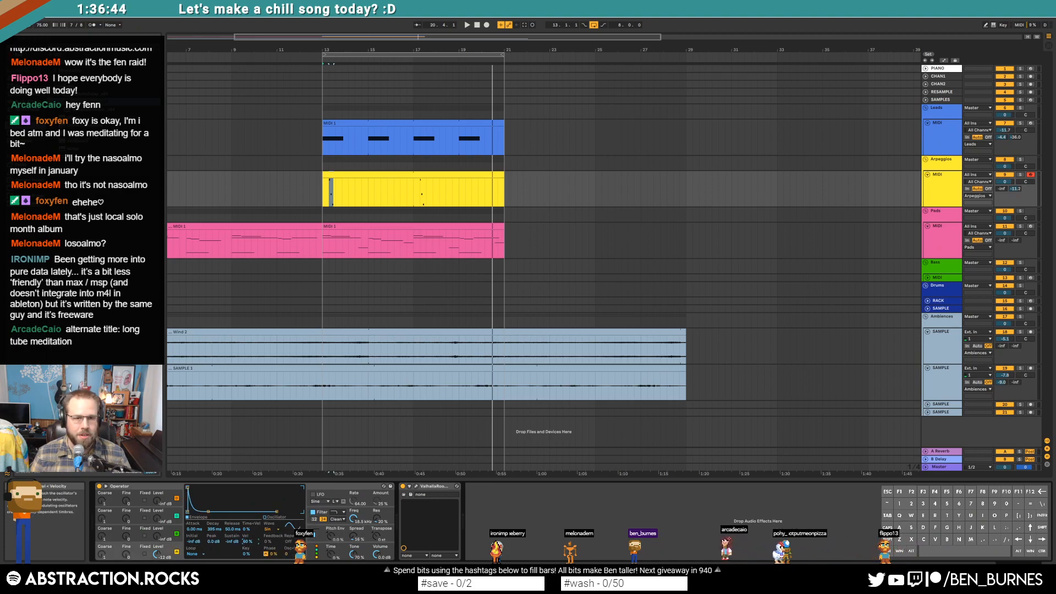
{"action": "key", "text": "space"}
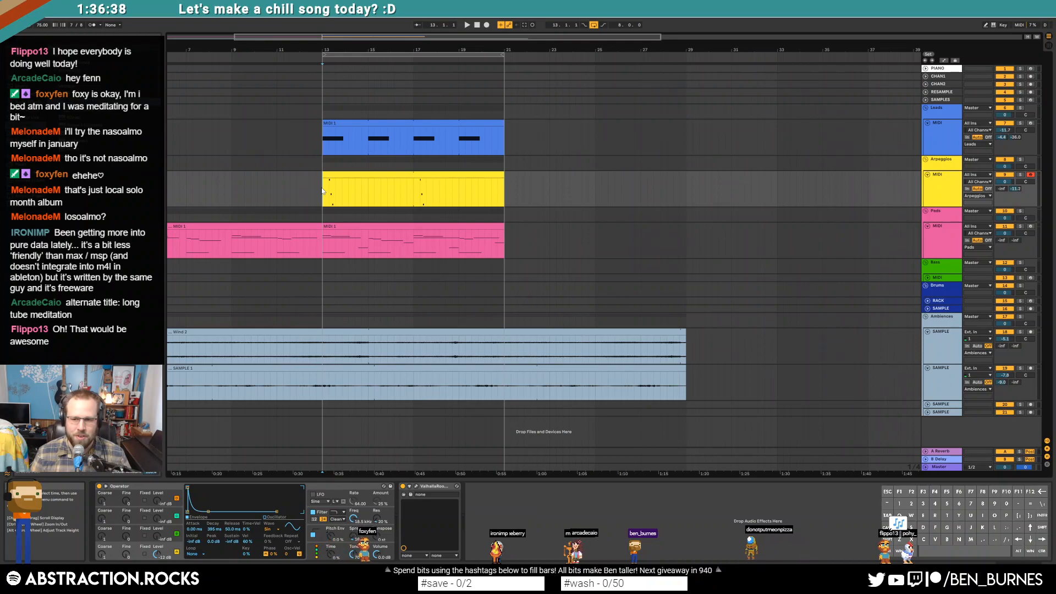
{"action": "key", "text": "space"}
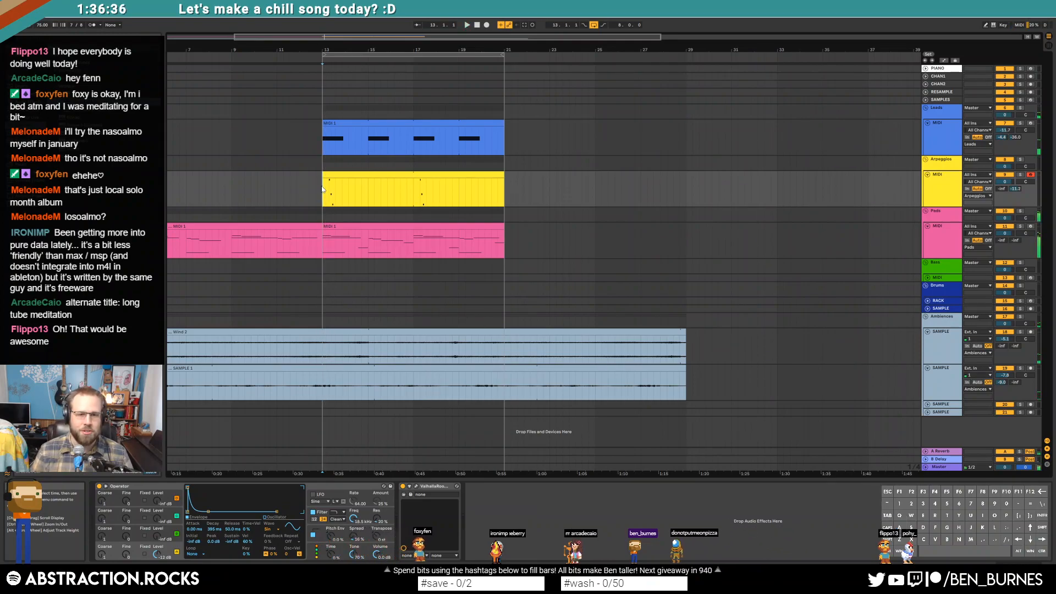
Step: Play the song from the start and slightly lengthen the attack of the fourth envelope in the Pads track's Massive
{"action": "left_click", "coordinate": [477, 28]}
{"action": "left_click_drag", "start_coordinate": [360, 50], "coordinate": [376, 47]}
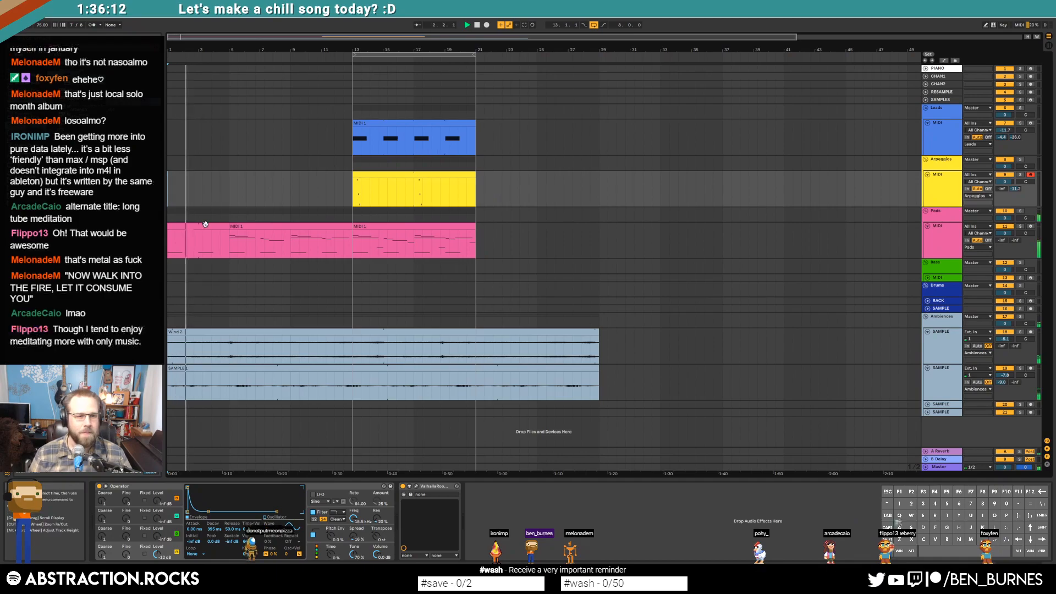
{"action": "left_click", "coordinate": [205, 226]}
{"action": "key", "text": "ctrl+alt+p"}
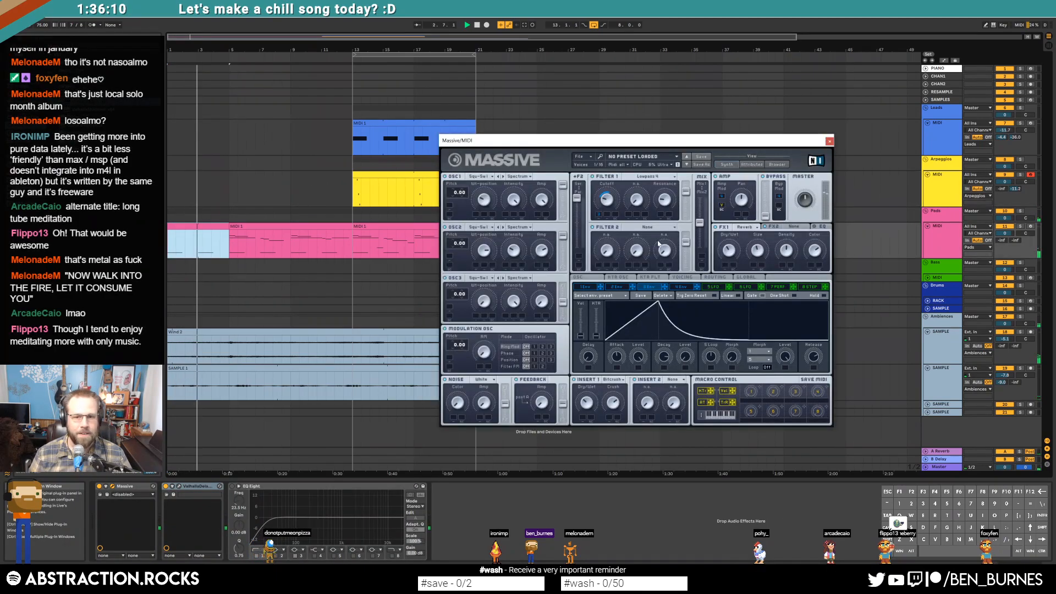
{"action": "left_click", "coordinate": [680, 288]}
{"action": "left_click_drag", "start_coordinate": [618, 302], "coordinate": [628, 302]}
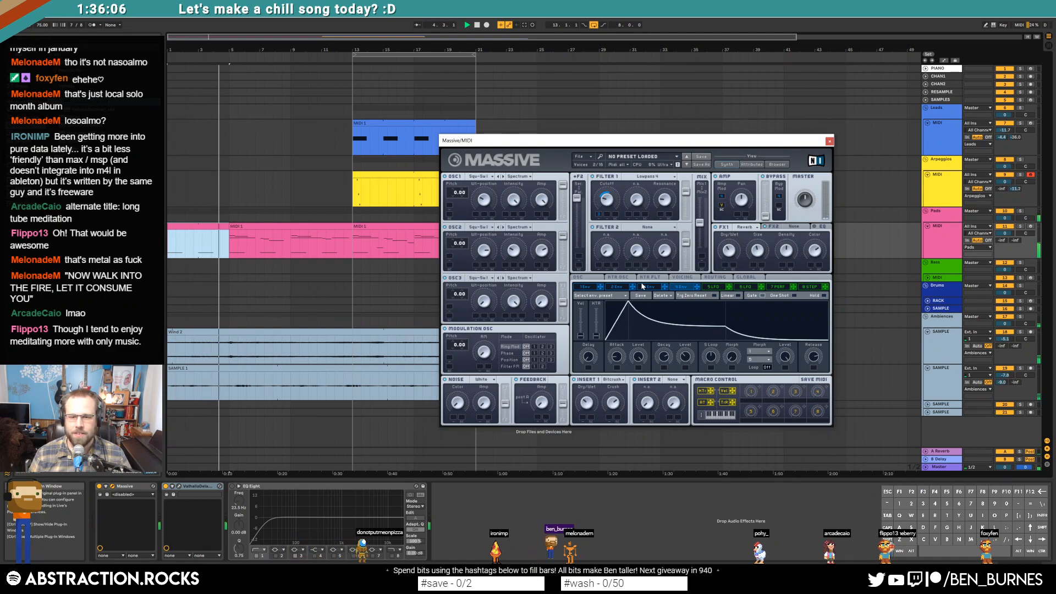
{"action": "left_click", "coordinate": [641, 287]}
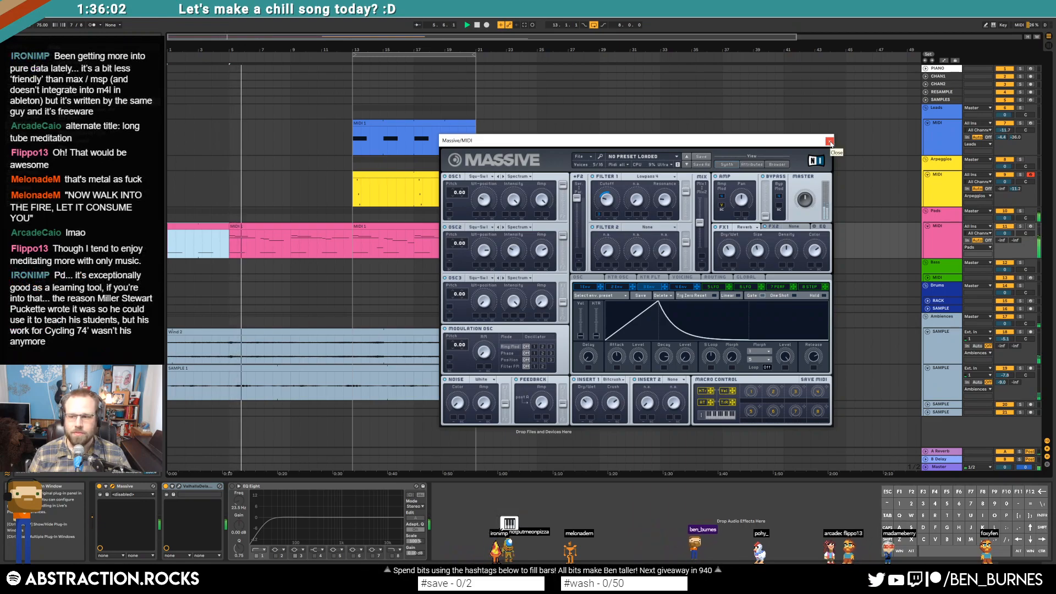
{"action": "left_click", "coordinate": [829, 142]}
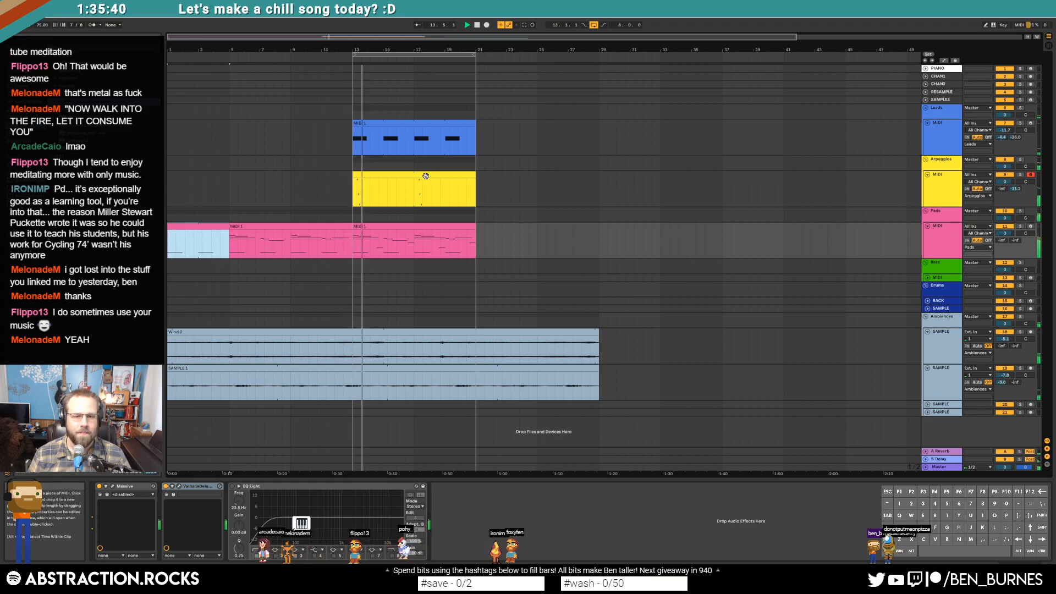
Step: Insert a Delay before ValhallaRoom on the arpeggio track and adjust its feedback while the song plays
{"action": "left_click", "coordinate": [426, 175]}
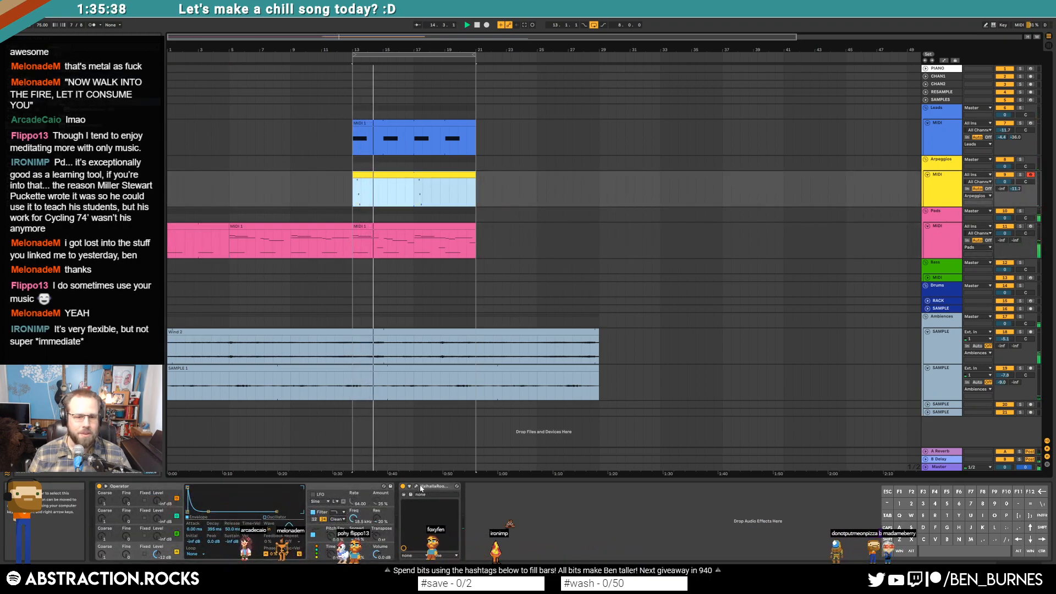
{"action": "left_click", "coordinate": [418, 487]}
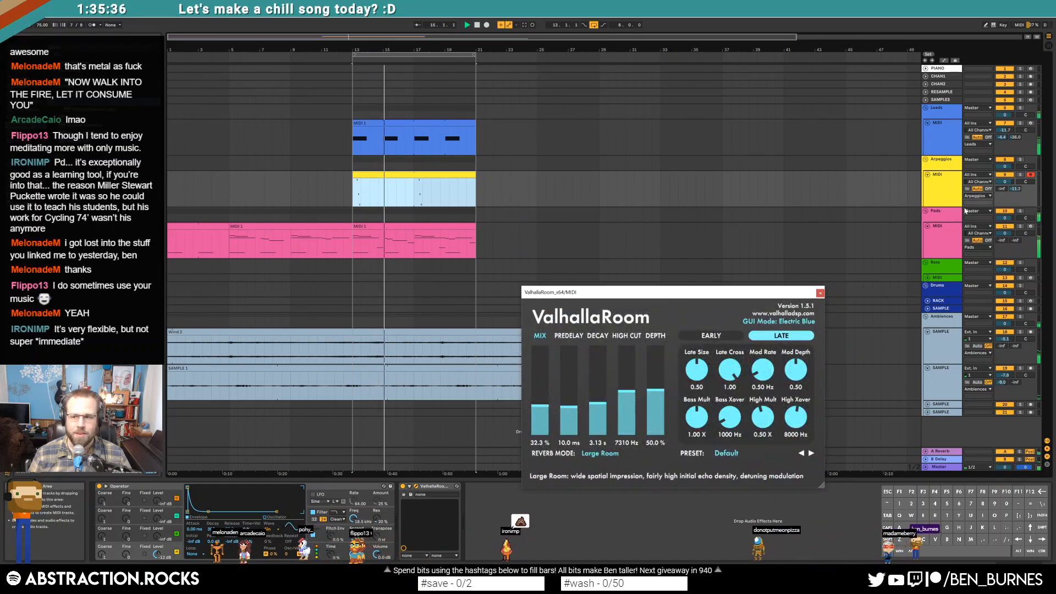
{"action": "left_click", "coordinate": [820, 293]}
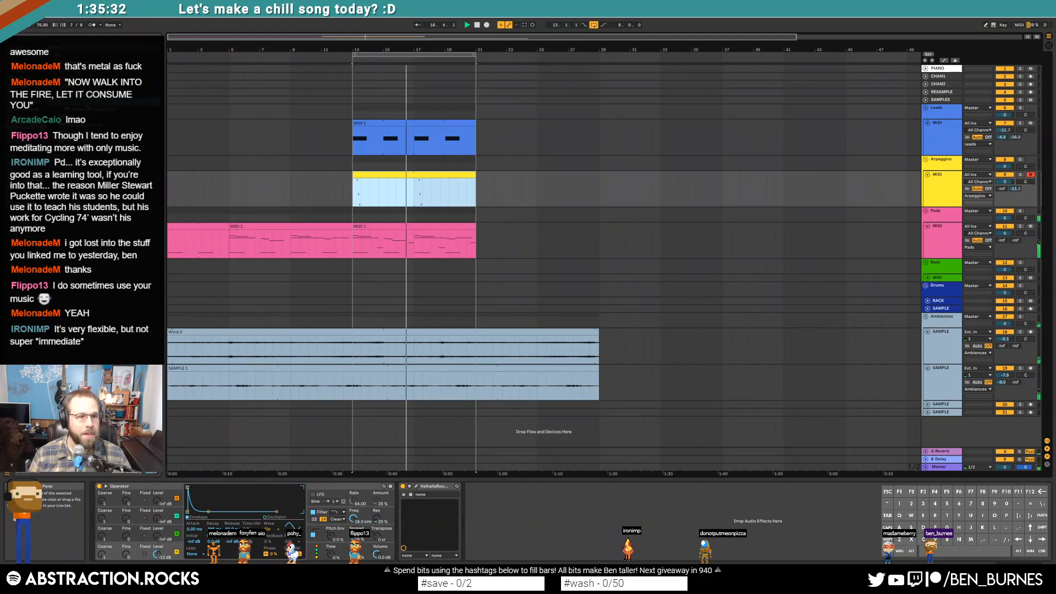
{"action": "left_click", "coordinate": [20, 127]}
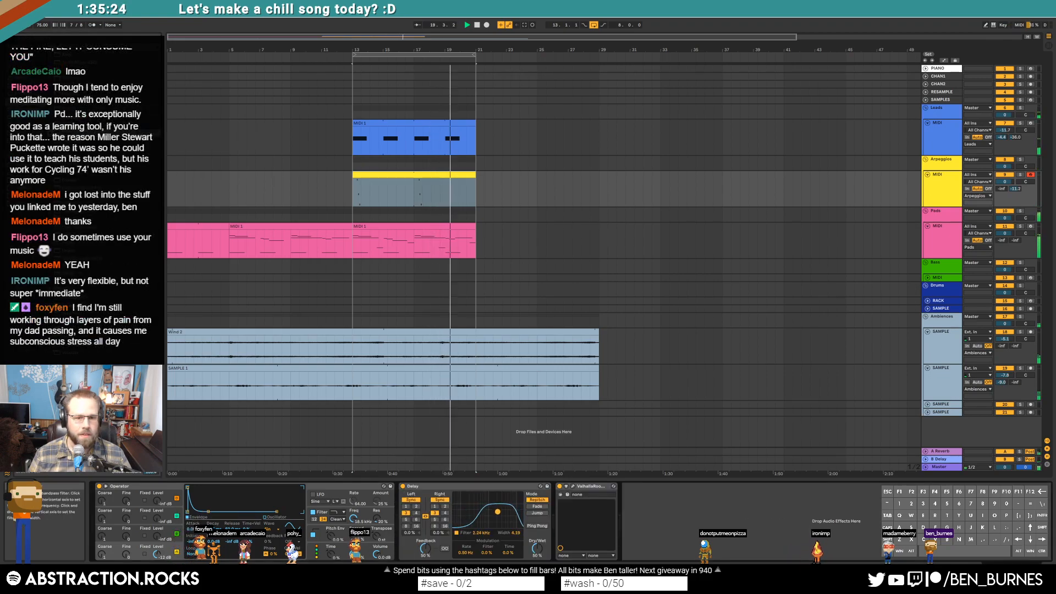
{"action": "mouse_move", "coordinate": [425, 549]}
{"action": "left_mouse_down"}
{"action": "mouse_move", "coordinate": [437, 530]}
{"action": "mouse_move", "coordinate": [411, 542]}
{"action": "left_mouse_up"}
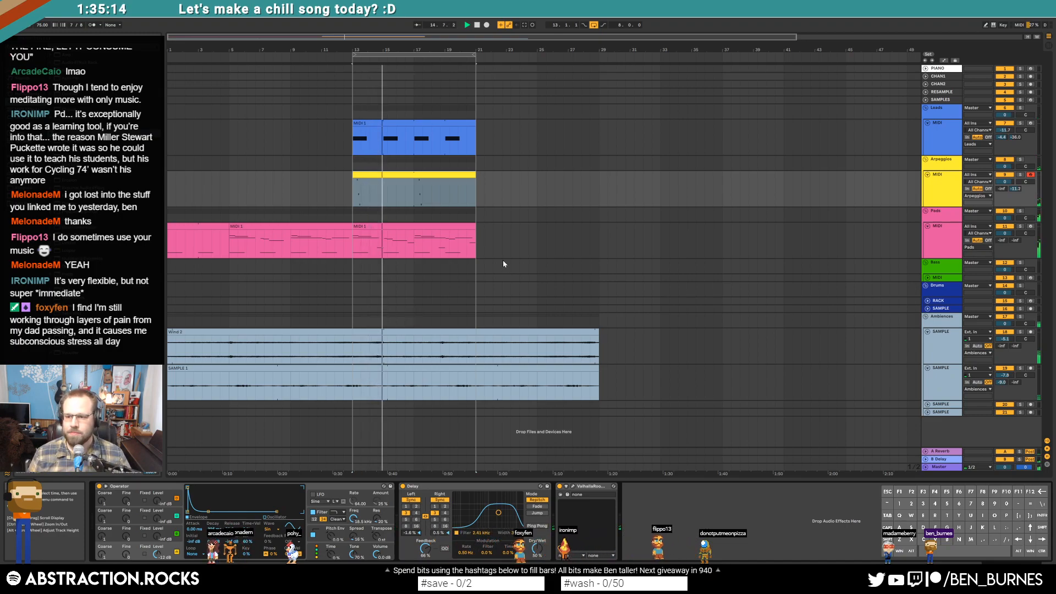
{"action": "key", "text": "space"}
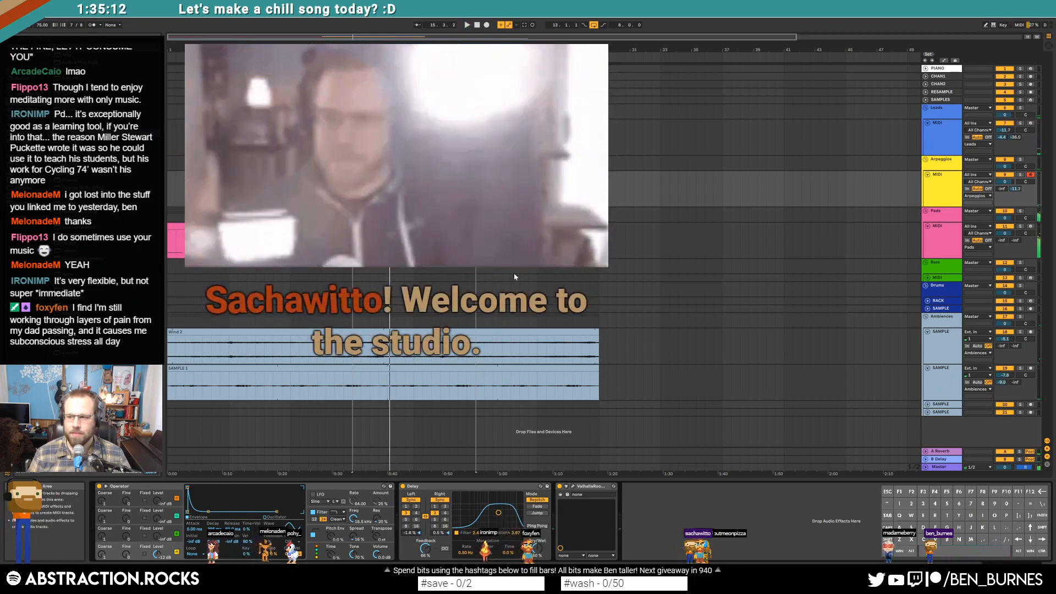
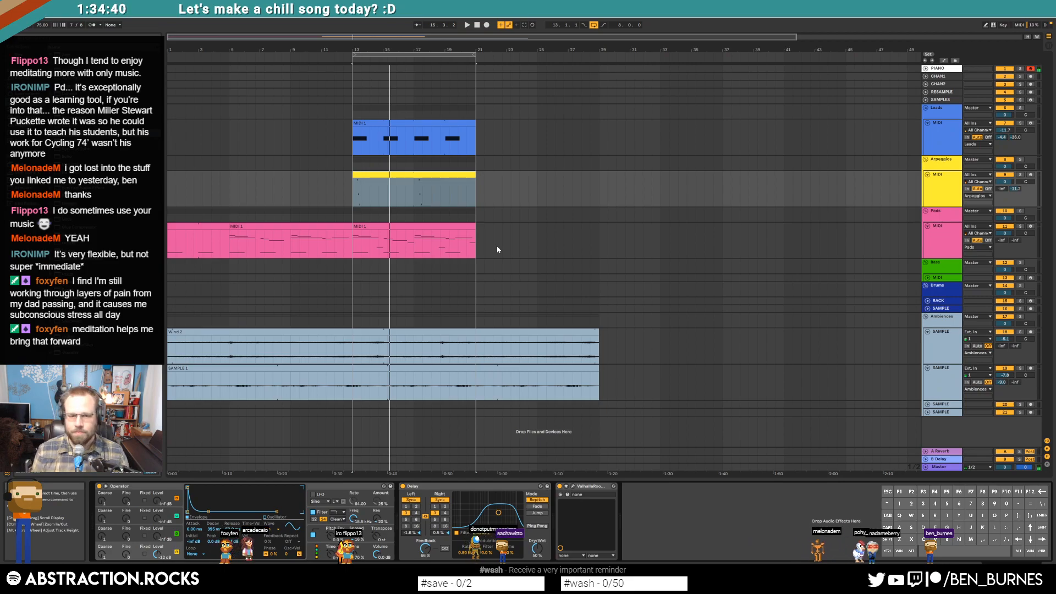
Step: Play the song from bar 13 and lower the lead MIDI track's volume to -13.1 dB
{"action": "left_click", "coordinate": [353, 191]}
{"action": "key", "text": "space"}
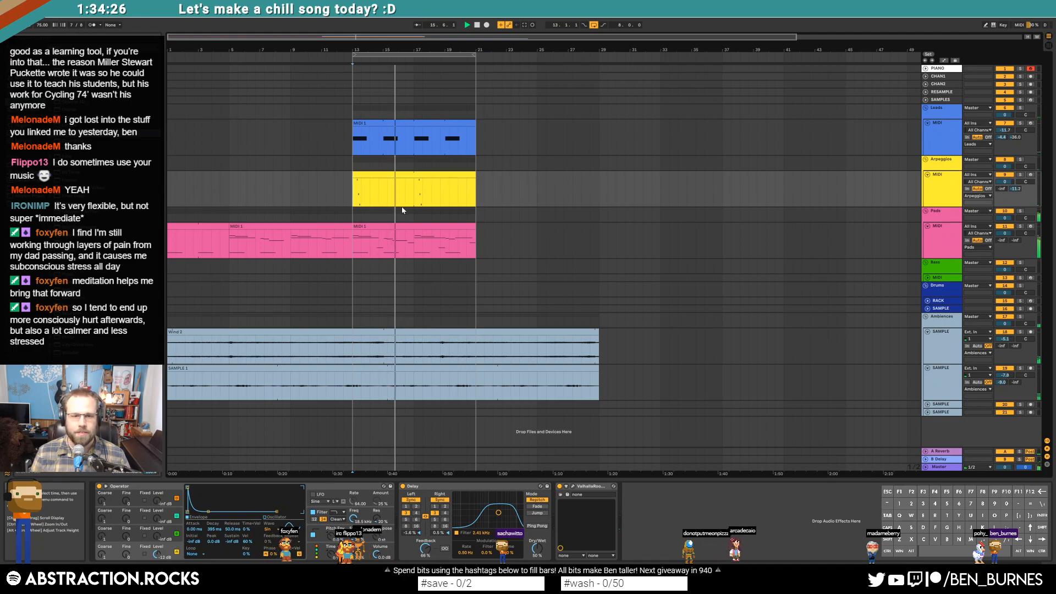
{"action": "double_click", "coordinate": [403, 124]}
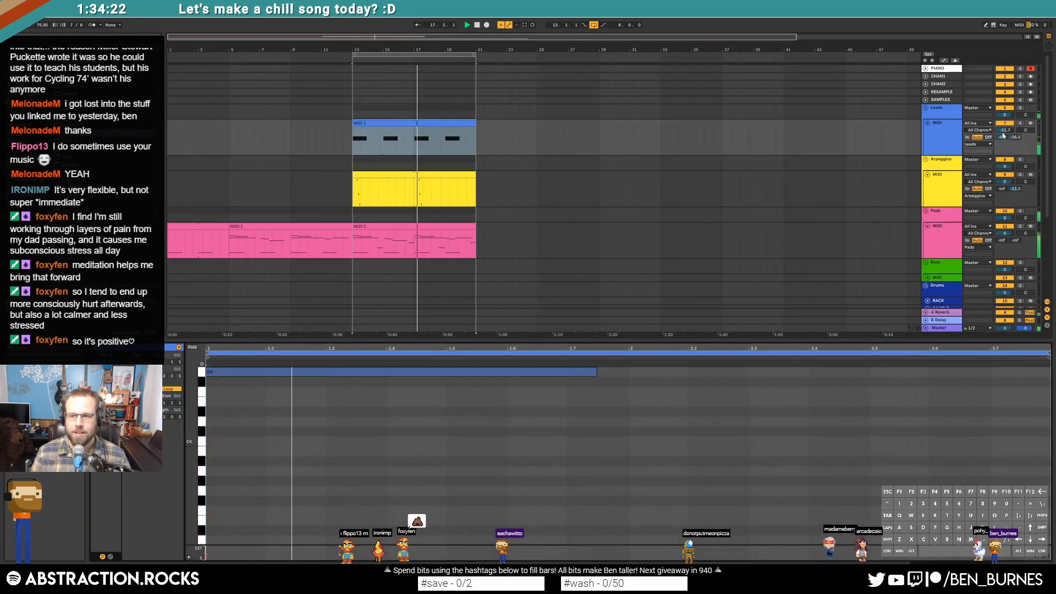
{"action": "key", "text": "shift+Tab"}
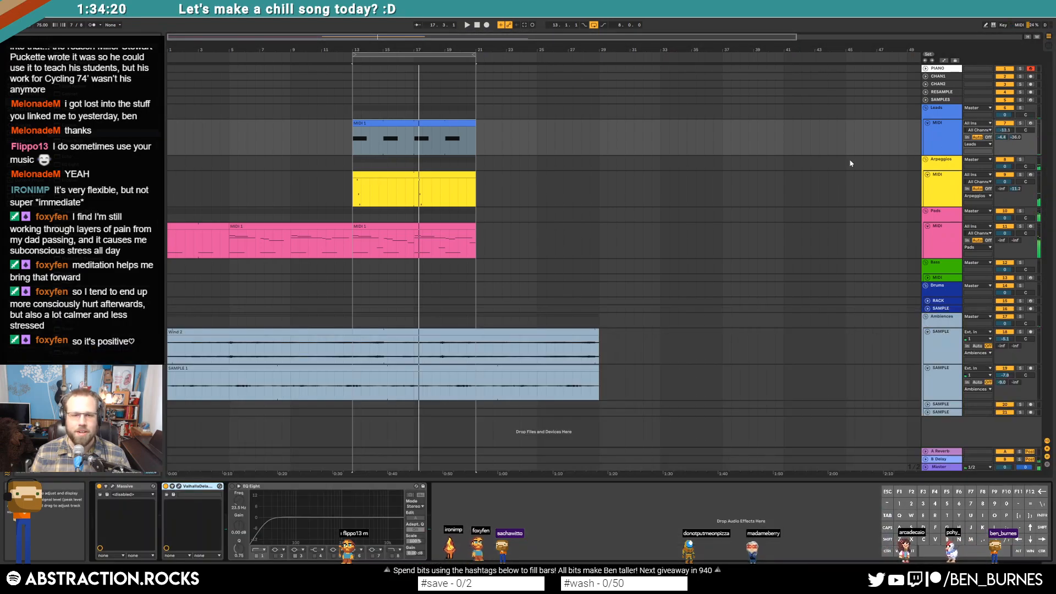
Step: Return to the start of the lead clip at bar 13 and play the section
{"action": "left_click", "coordinate": [413, 144]}
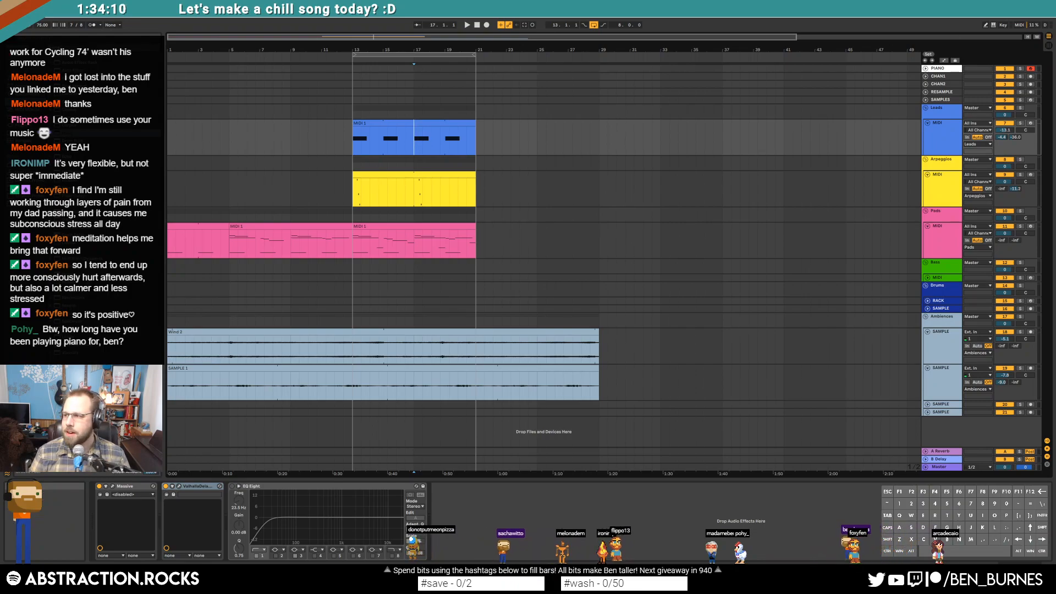
{"action": "left_click", "coordinate": [352, 143]}
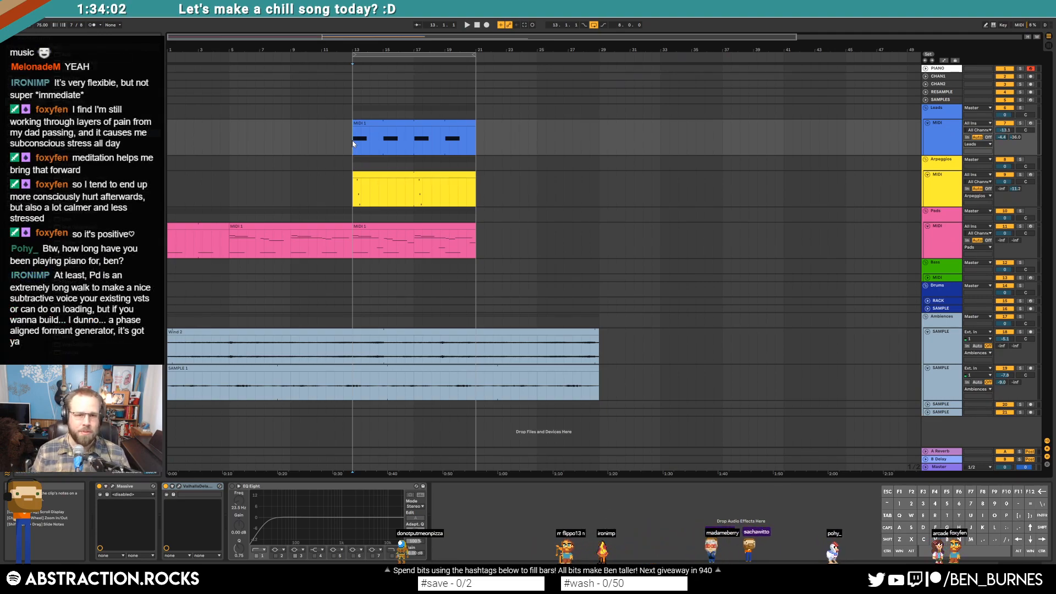
{"action": "left_click", "coordinate": [288, 140]}
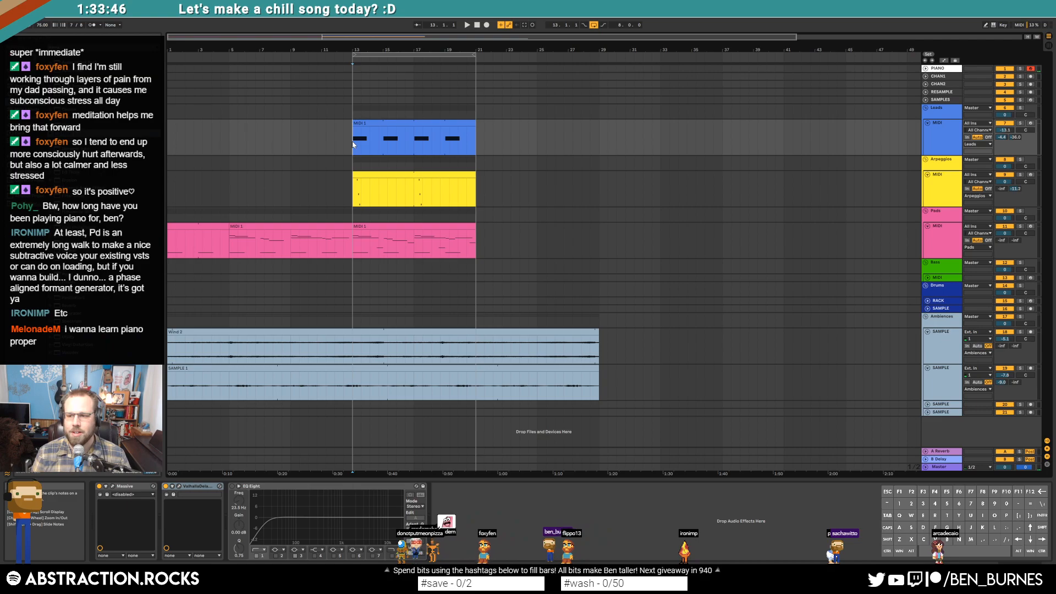
{"action": "key", "text": "space"}
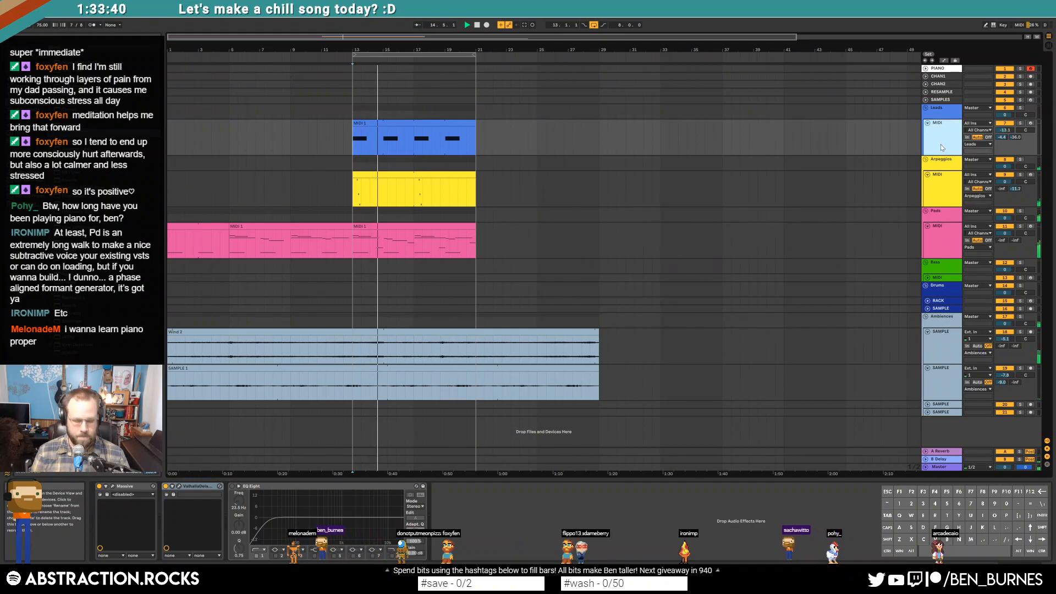
Step: Add a second MIDI track below the lead in the Leads group, check the lead's Massive, and unfold and arm the new track
{"action": "key", "text": "ctrl+shift+t"}
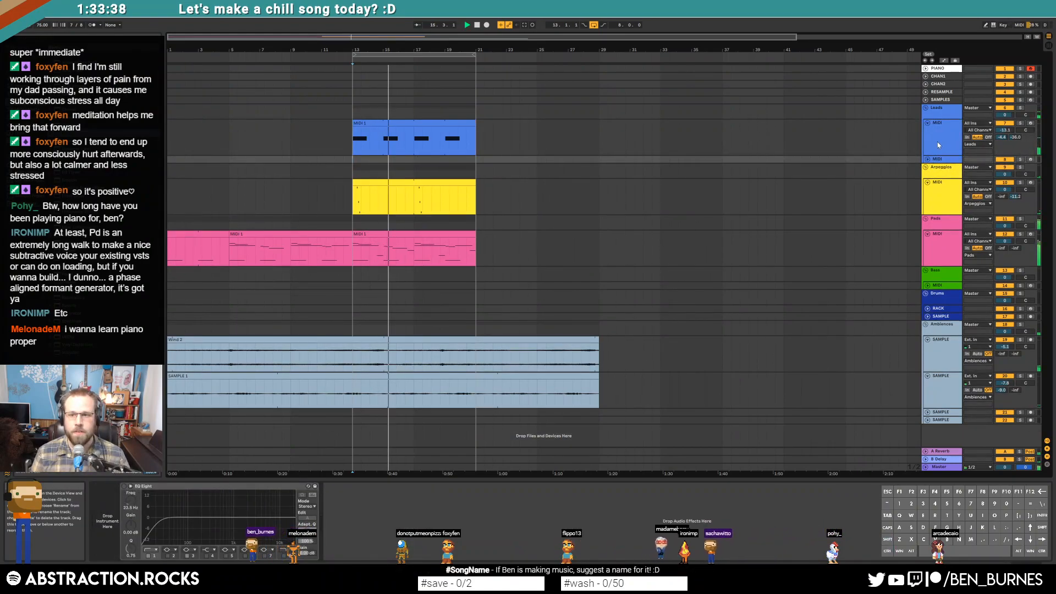
{"action": "left_click", "coordinate": [879, 152]}
{"action": "left_click", "coordinate": [431, 123]}
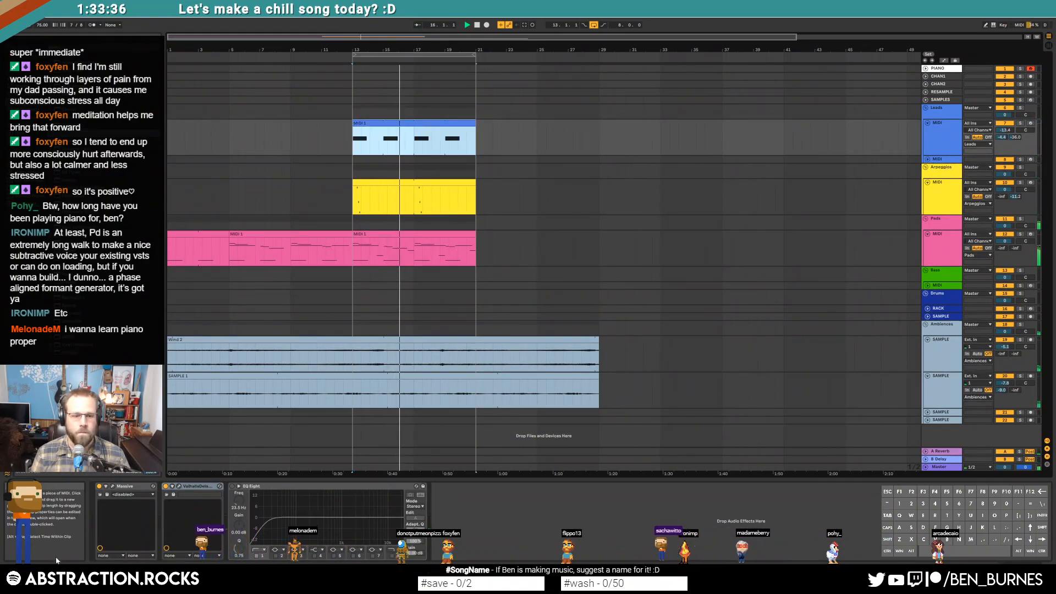
{"action": "left_click", "coordinate": [112, 486]}
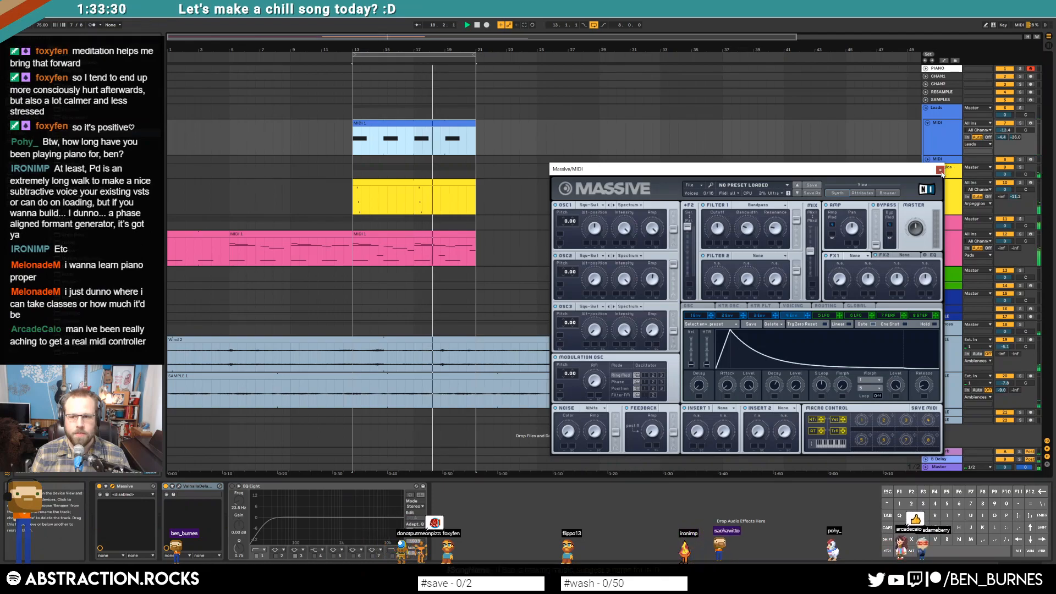
{"action": "left_click", "coordinate": [940, 170]}
{"action": "left_click", "coordinate": [1013, 162]}
{"action": "left_click", "coordinate": [941, 170]}
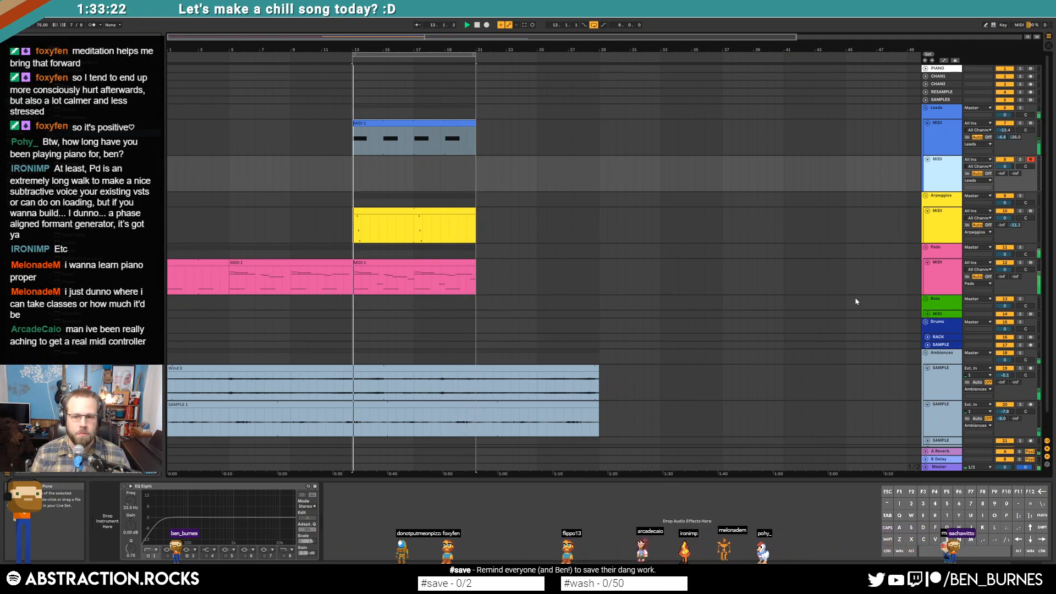
Step: Add an audio track below the MIDI track in the Bass group, unfold it and arm it for recording
{"action": "left_click", "coordinate": [927, 313]}
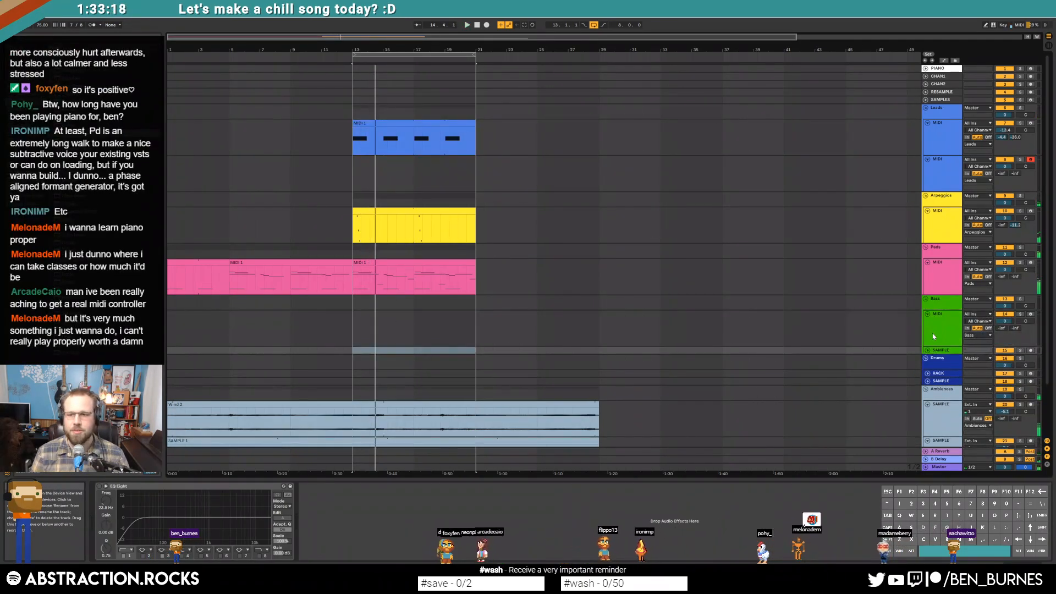
{"action": "key", "text": "ctrl+t"}
{"action": "left_click", "coordinate": [1031, 351]}
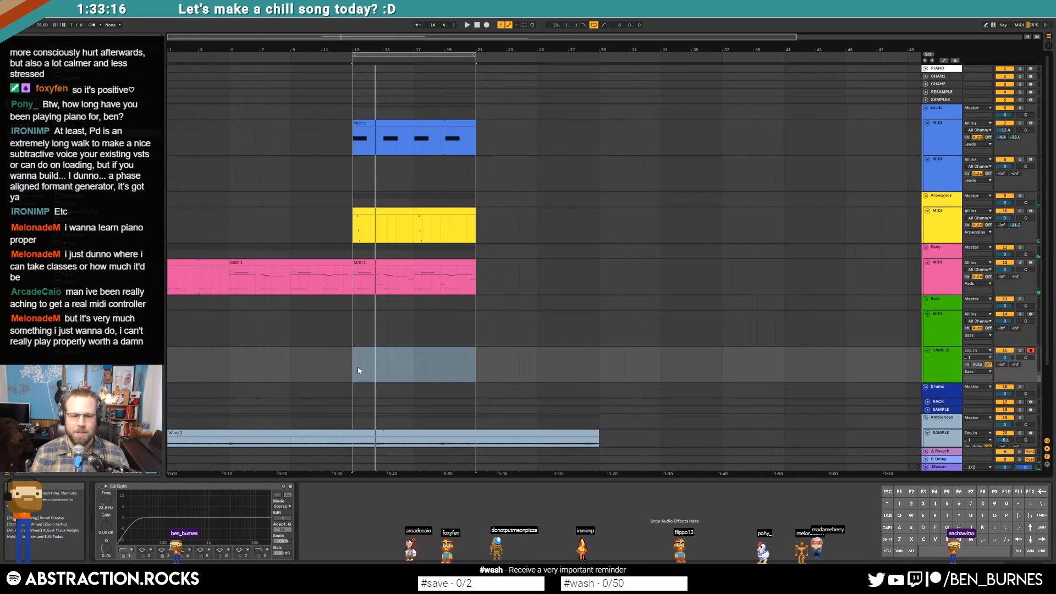
Step: Record a take on the Bass group's audio track from bar 13 to bar 21 and play it back
{"action": "left_click", "coordinate": [354, 365]}
{"action": "key", "text": "F9"}
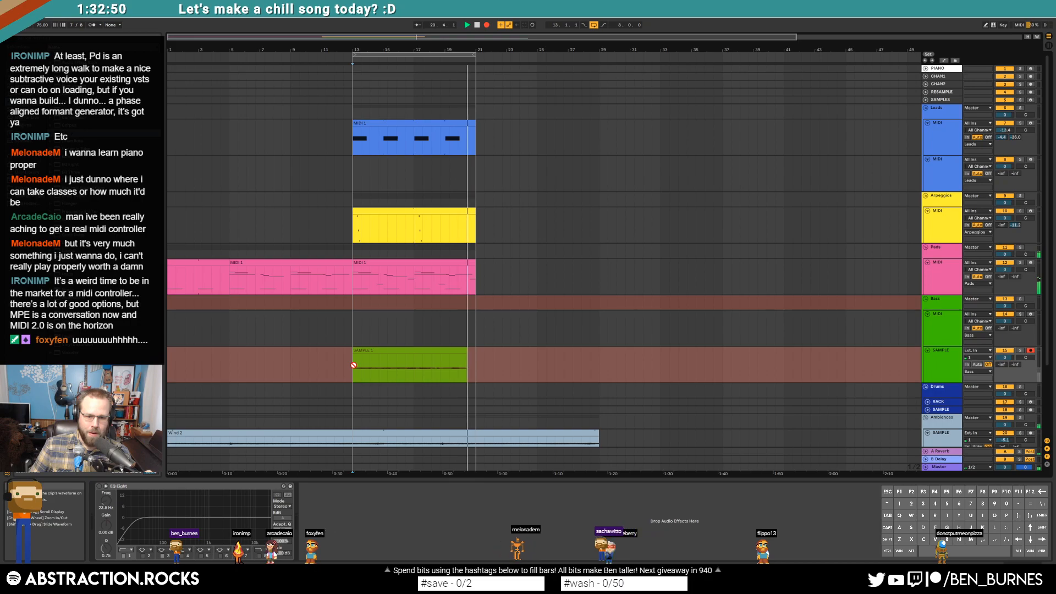
{"action": "key", "text": "space"}
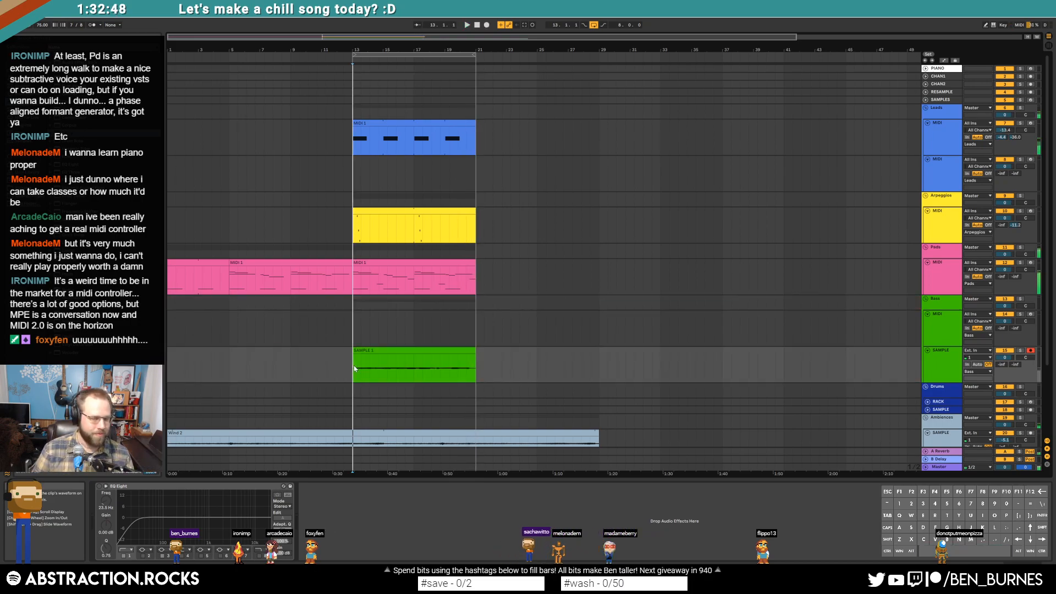
{"action": "left_click", "coordinate": [366, 351]}
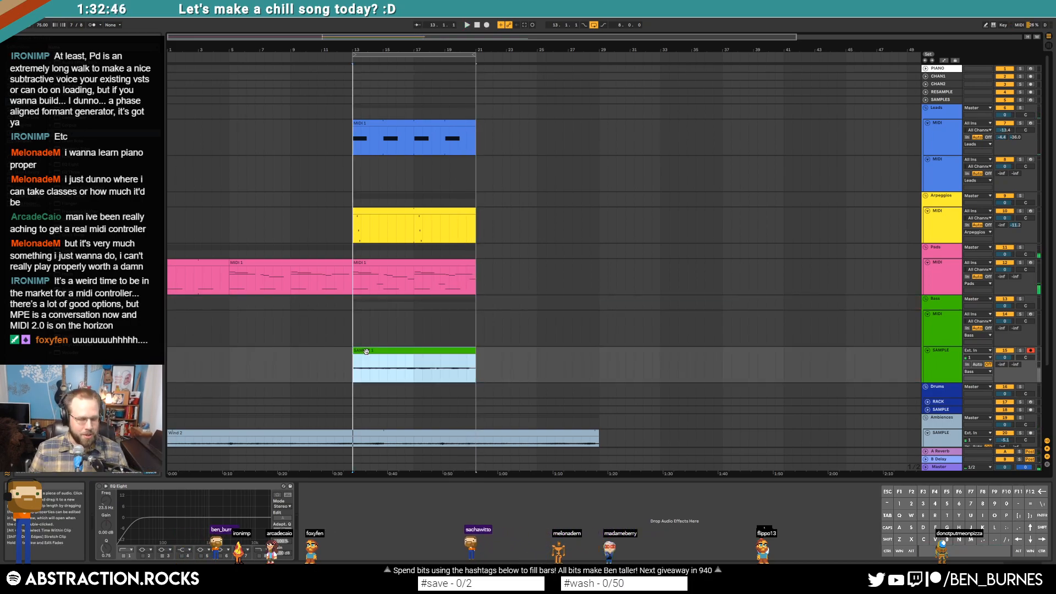
{"action": "key", "text": "space"}
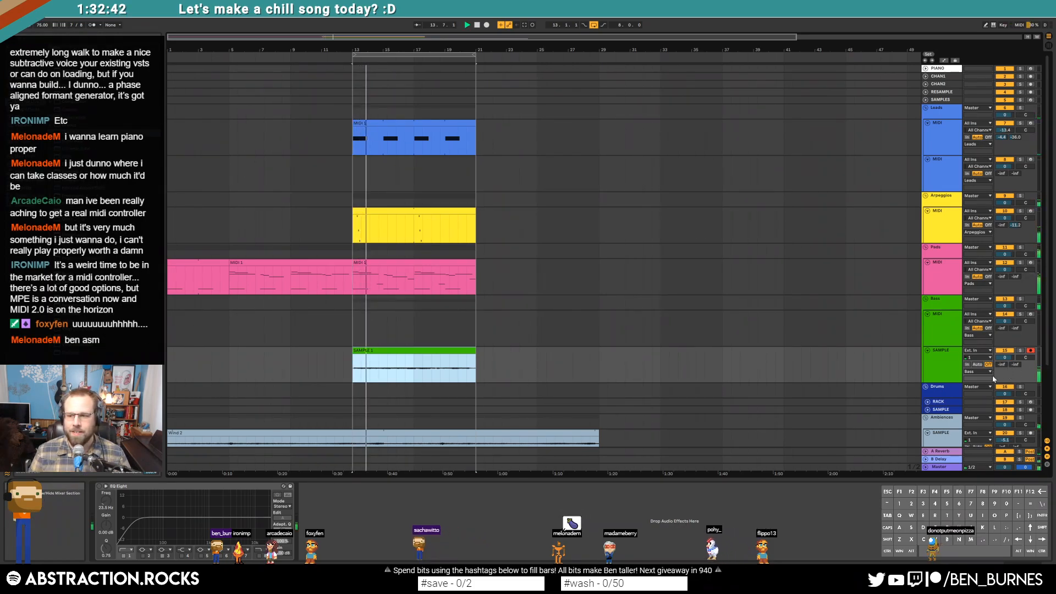
Step: Insert a Compressor before EQ Eight on the Bass group's audio track and lower its threshold
{"action": "left_click", "coordinate": [951, 363]}
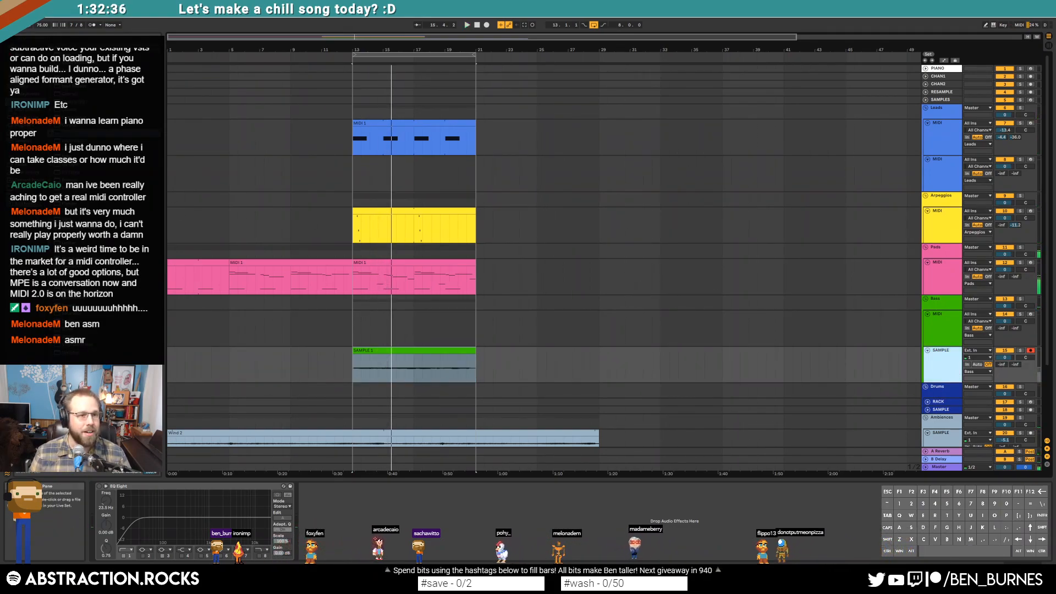
{"action": "left_click", "coordinate": [24, 101]}
{"action": "left_click_drag", "start_coordinate": [69, 117], "coordinate": [188, 525]}
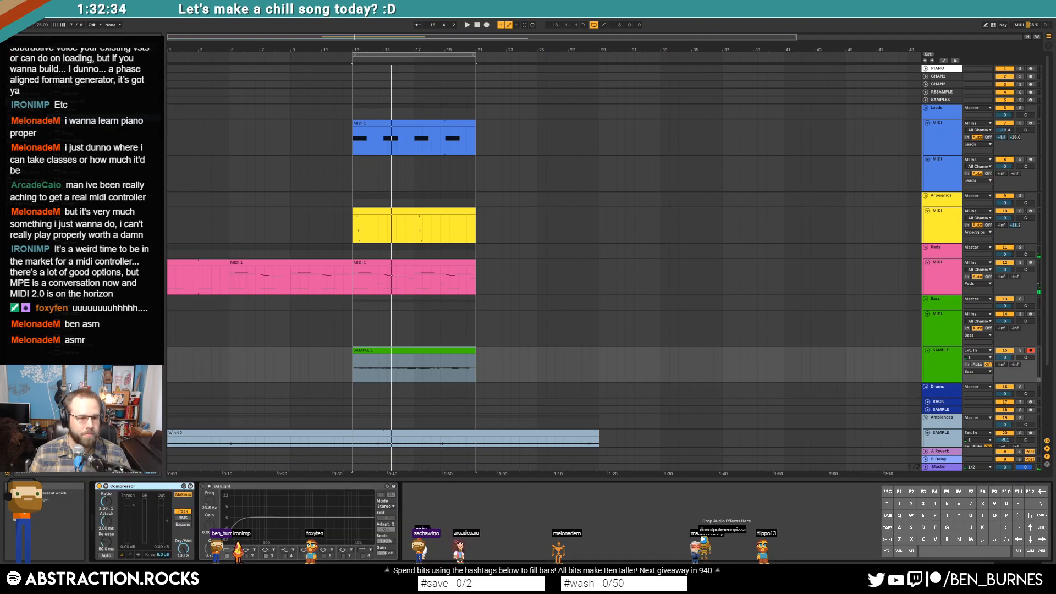
{"action": "left_click_drag", "start_coordinate": [128, 509], "coordinate": [128, 528]}
Step: Enable EQ Eight on the recorded bass track, boost a low bell band and roll off the highs with band 8
{"action": "left_click", "coordinate": [203, 486]}
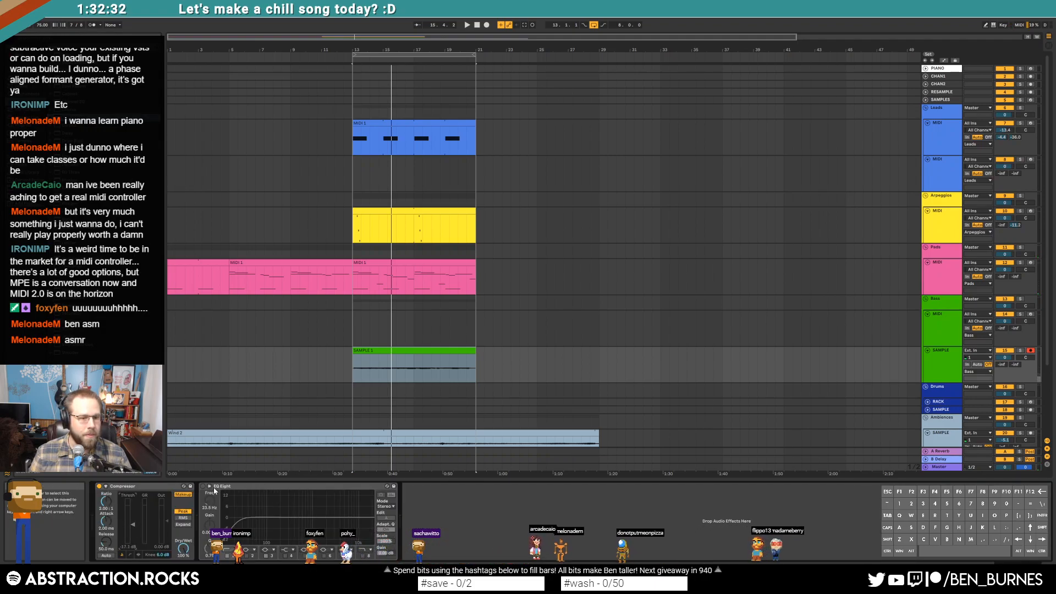
{"action": "left_click_drag", "start_coordinate": [288, 516], "coordinate": [269, 508]}
{"action": "left_click", "coordinate": [364, 556]}
{"action": "left_click_drag", "start_coordinate": [367, 523], "coordinate": [326, 532]}
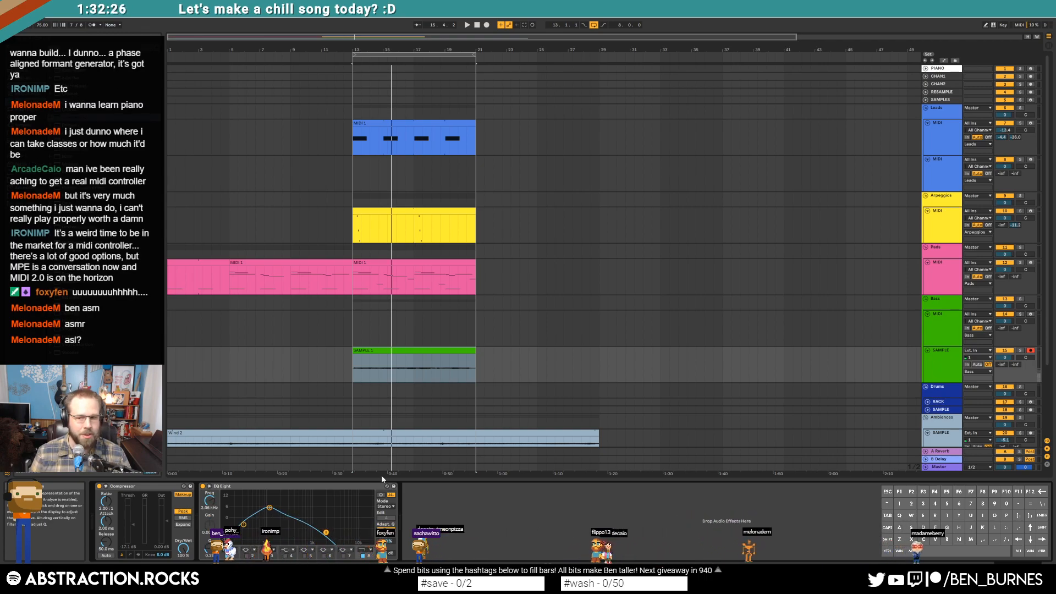
Step: Play from bar 13 and fine-tune the bass recording's EQ Eight, setting the low-cut band to about 57.4 Hz
{"action": "left_click", "coordinate": [343, 364]}
{"action": "key", "text": "space"}
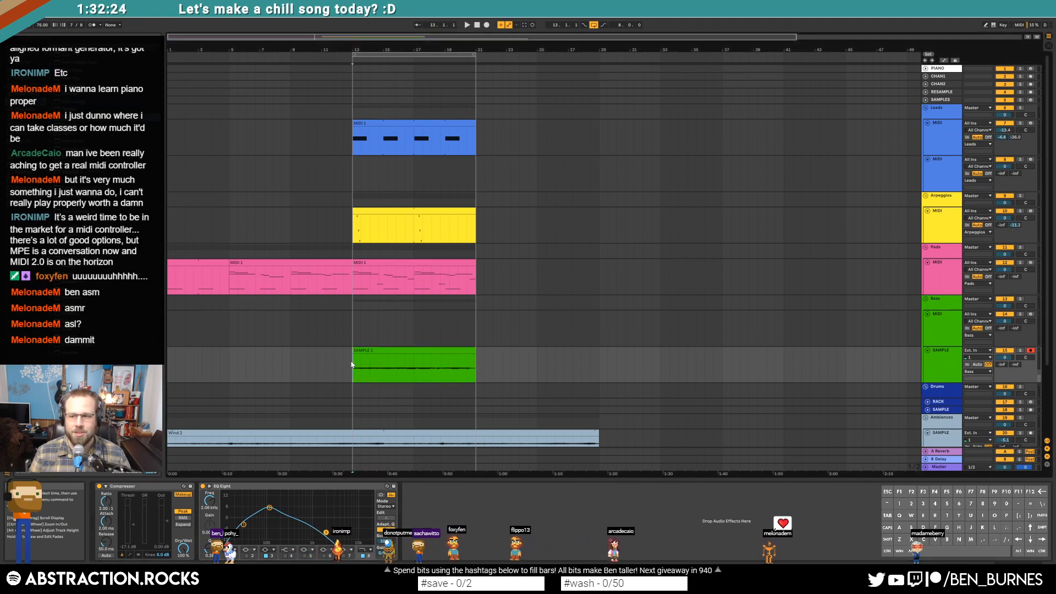
{"action": "key", "text": "space"}
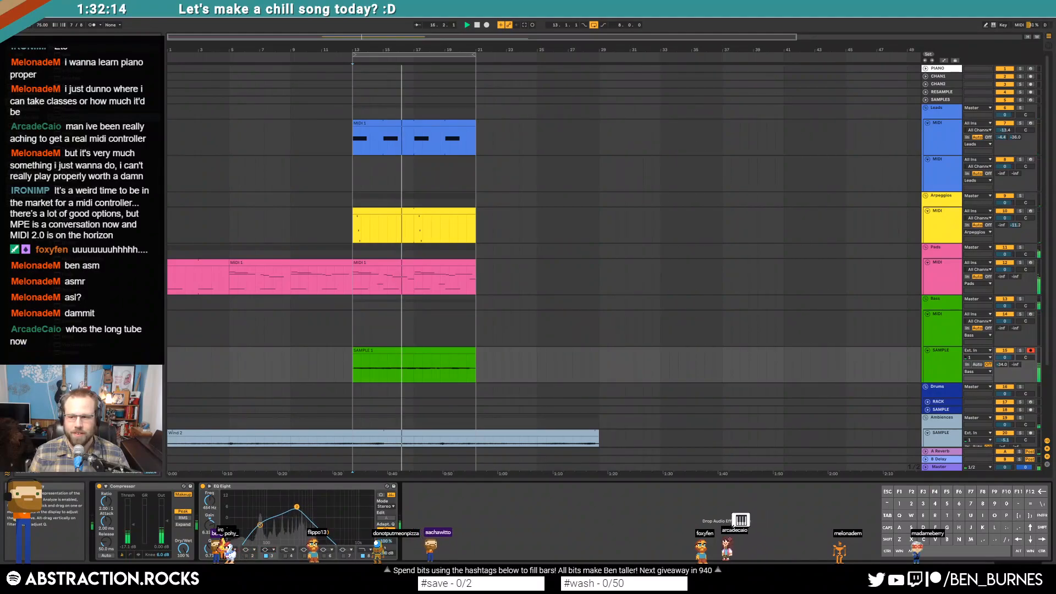
{"action": "left_click_drag", "start_coordinate": [258, 526], "coordinate": [254, 525]}
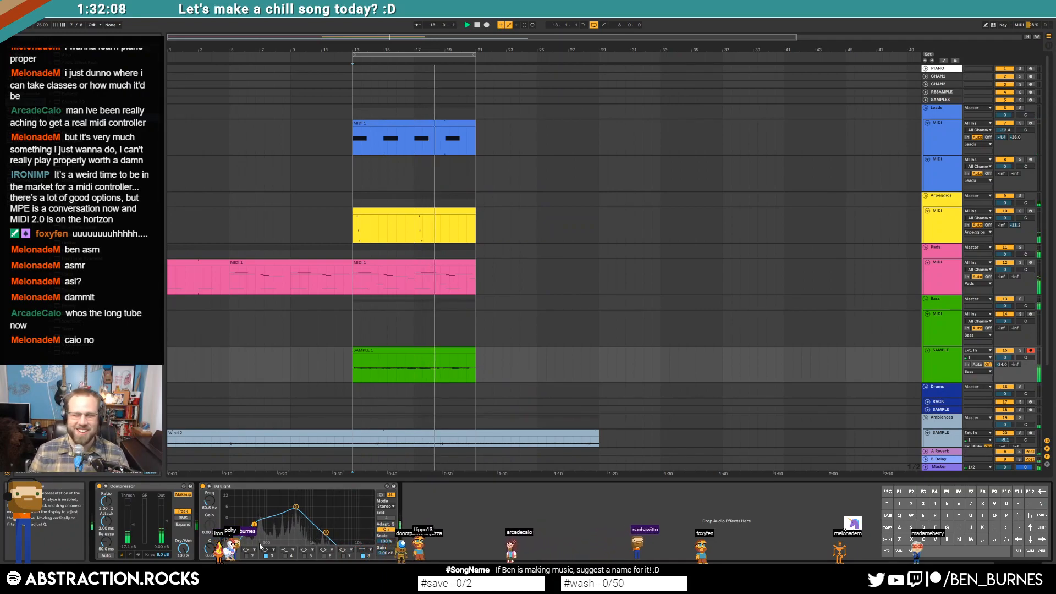
{"action": "left_click_drag", "start_coordinate": [254, 525], "coordinate": [257, 524]}
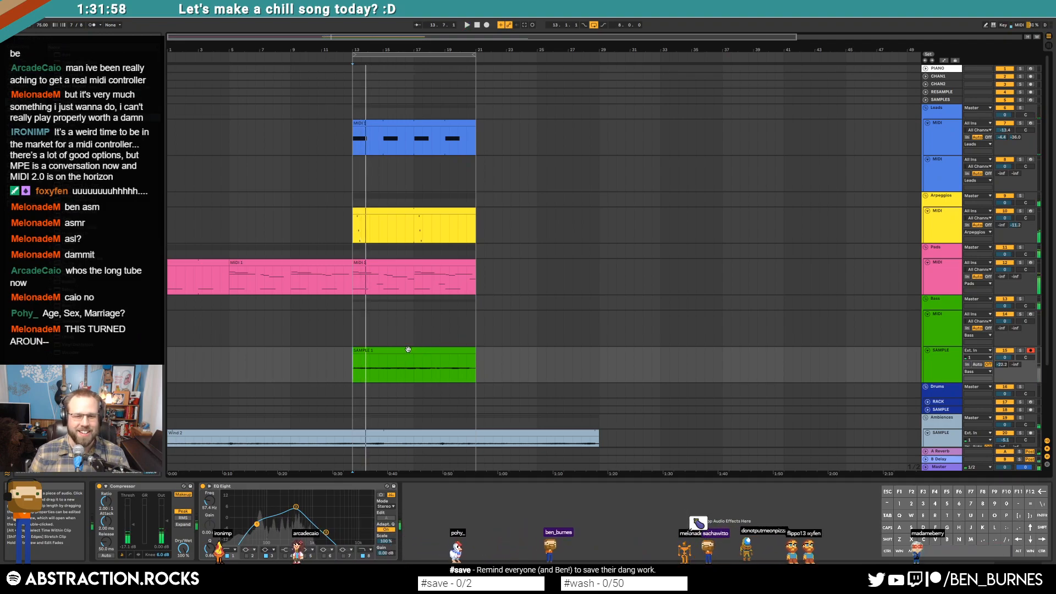
Step: Insert a Reverb between the Compressor and EQ Eight on the bass audio track and lengthen its decay time
{"action": "left_click", "coordinate": [242, 488]}
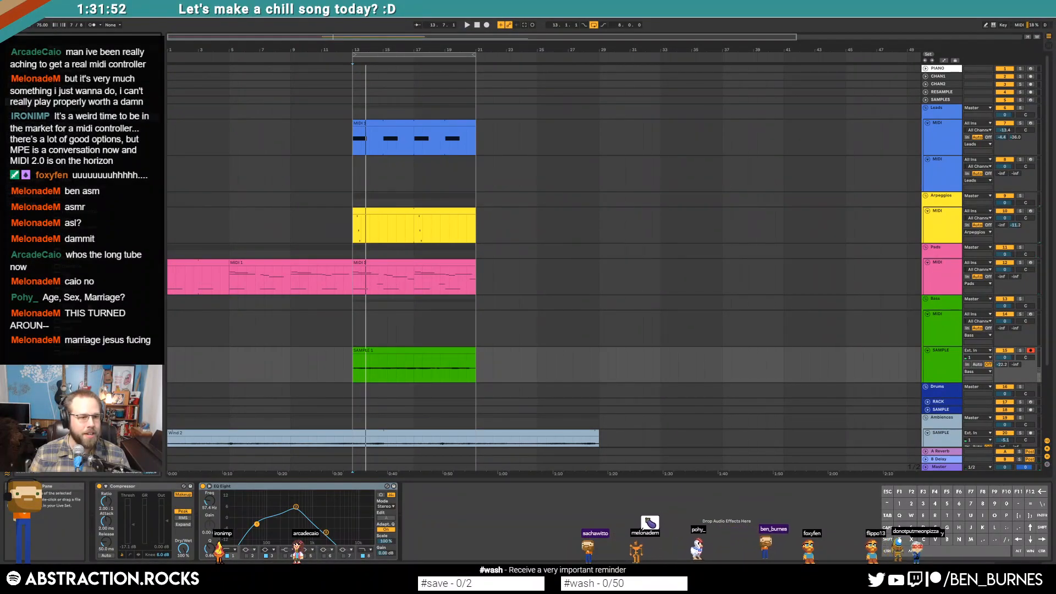
{"action": "left_click_drag", "start_coordinate": [77, 305], "coordinate": [275, 494]}
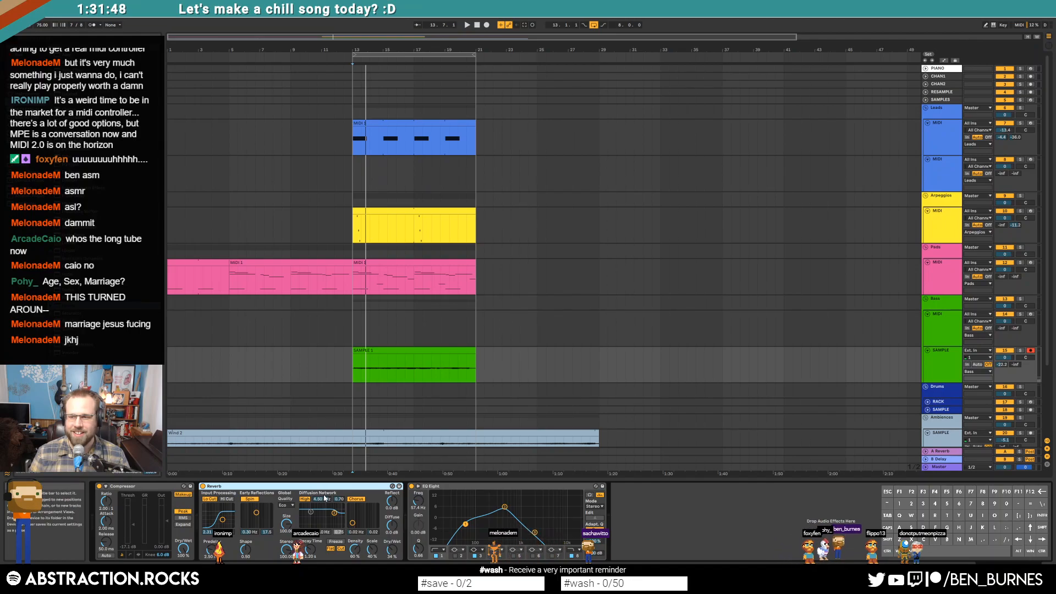
{"action": "left_click_drag", "start_coordinate": [311, 549], "coordinate": [310, 535]}
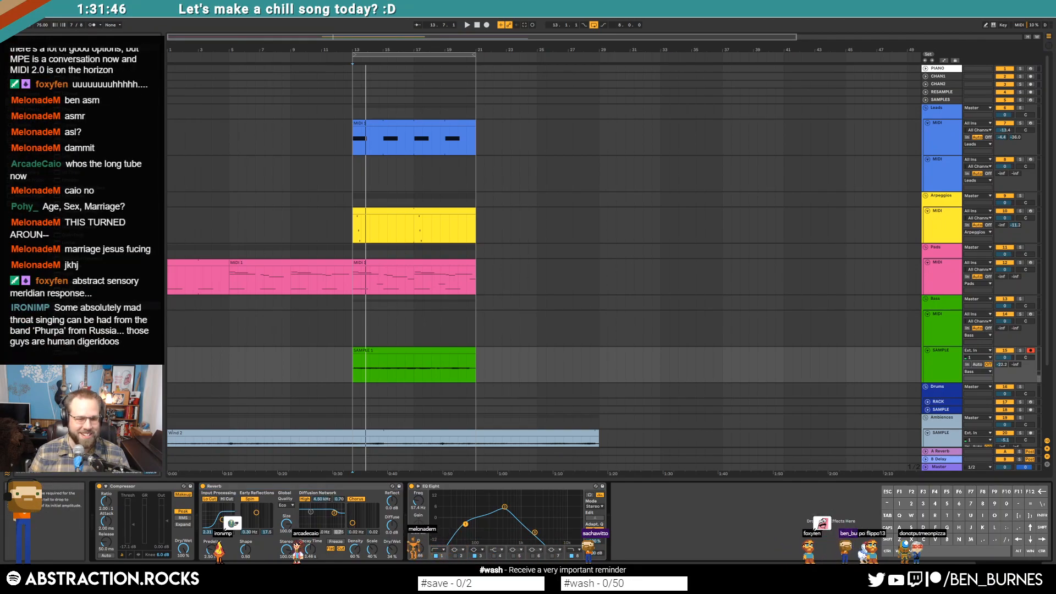
Step: Play from bar 13, shape fades at both ends of the bass recording and raise the bass track's reverb send to about -12 dB
{"action": "left_click", "coordinate": [363, 350]}
{"action": "key", "text": "space"}
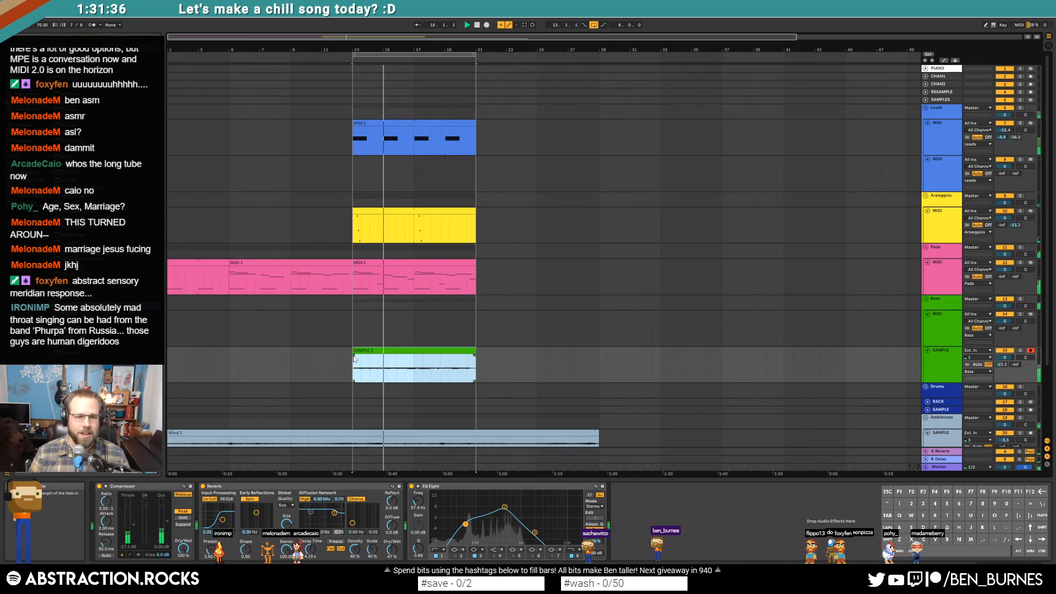
{"action": "left_click_drag", "start_coordinate": [355, 356], "coordinate": [359, 356]}
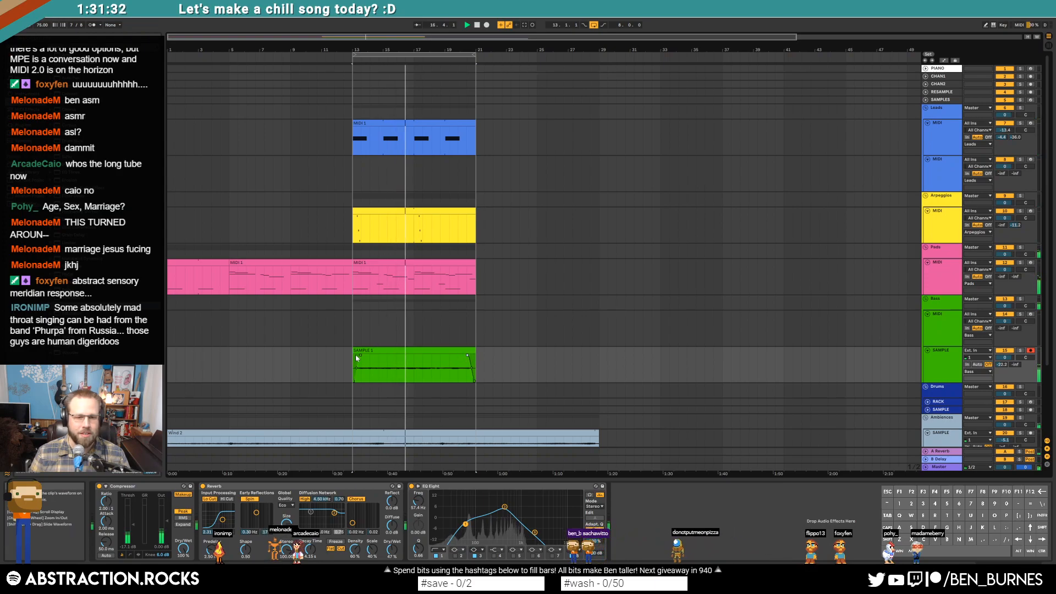
{"action": "left_click", "coordinate": [376, 351]}
{"action": "left_click_drag", "start_coordinate": [1002, 364], "coordinate": [1002, 353]}
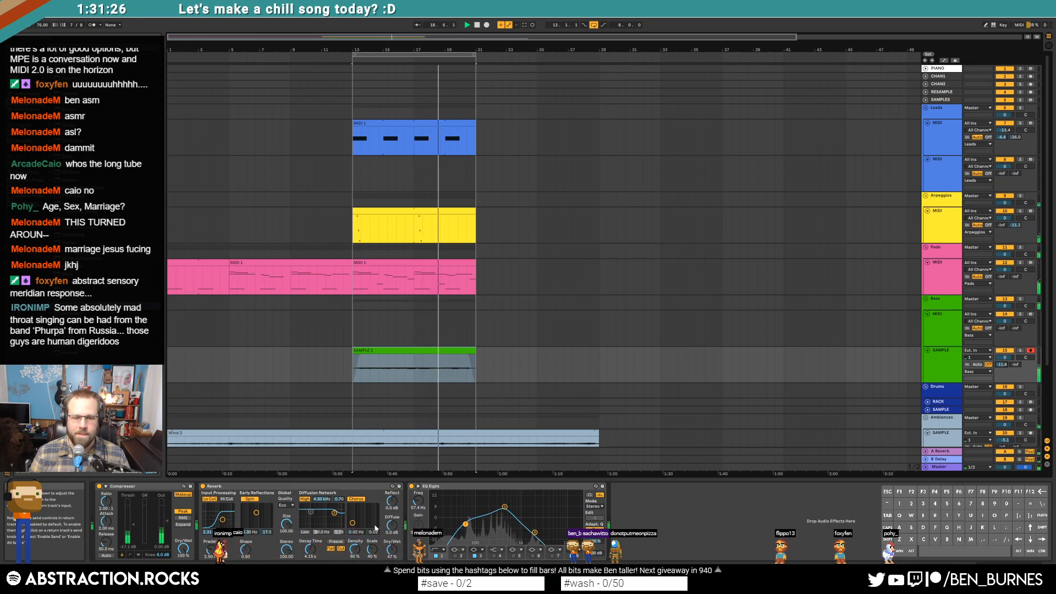
Step: Adjust the bass Reverb's decay and input filter, turn off Spin and Chorus, and move the Reverb after EQ Eight
{"action": "left_click_drag", "start_coordinate": [311, 549], "coordinate": [311, 545]}
{"action": "left_click_drag", "start_coordinate": [222, 519], "coordinate": [221, 519]}
{"action": "left_click", "coordinate": [250, 499]}
{"action": "left_click", "coordinate": [356, 499]}
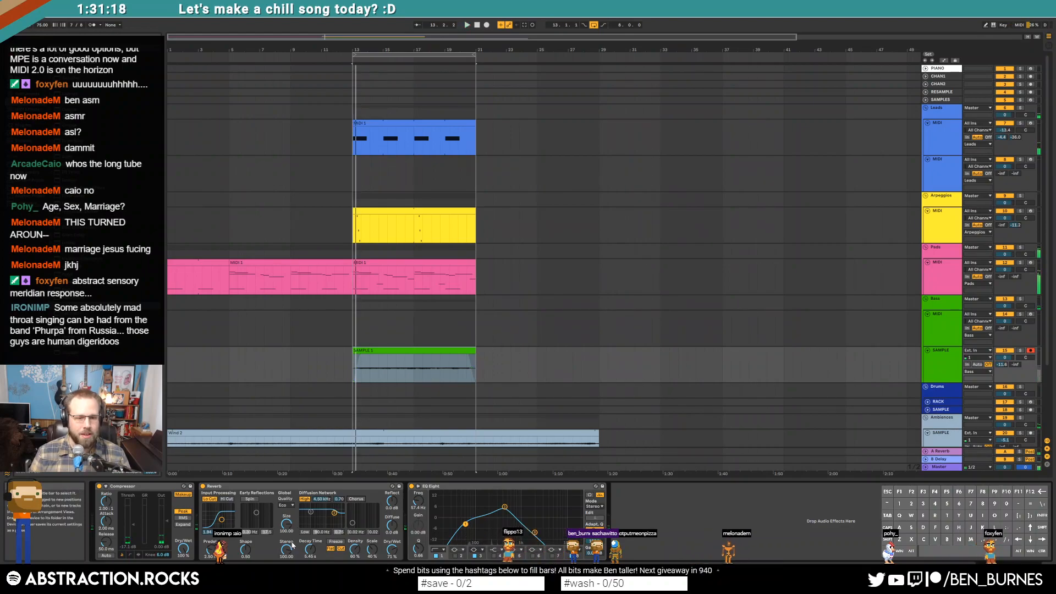
{"action": "left_click_drag", "start_coordinate": [345, 487], "coordinate": [579, 541]}
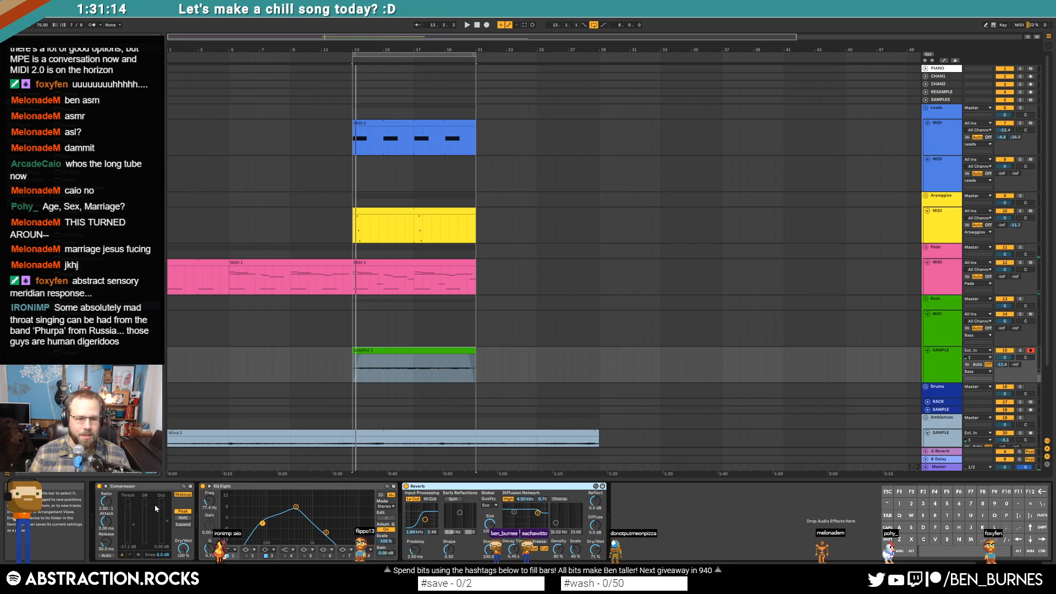
{"action": "left_click_drag", "start_coordinate": [133, 524], "coordinate": [132, 526]}
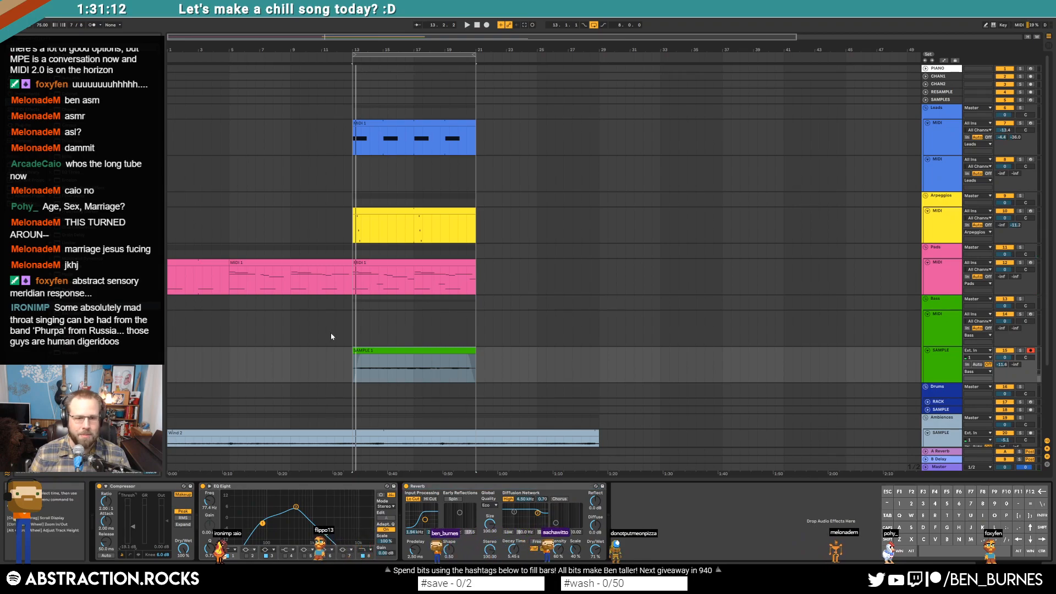
Step: Arm the second Leads MIDI track, load Analog on it, and adjust oscillator 1's shape and the unison settings
{"action": "left_click", "coordinate": [350, 283]}
{"action": "left_click", "coordinate": [364, 167]}
{"action": "left_click", "coordinate": [1034, 159]}
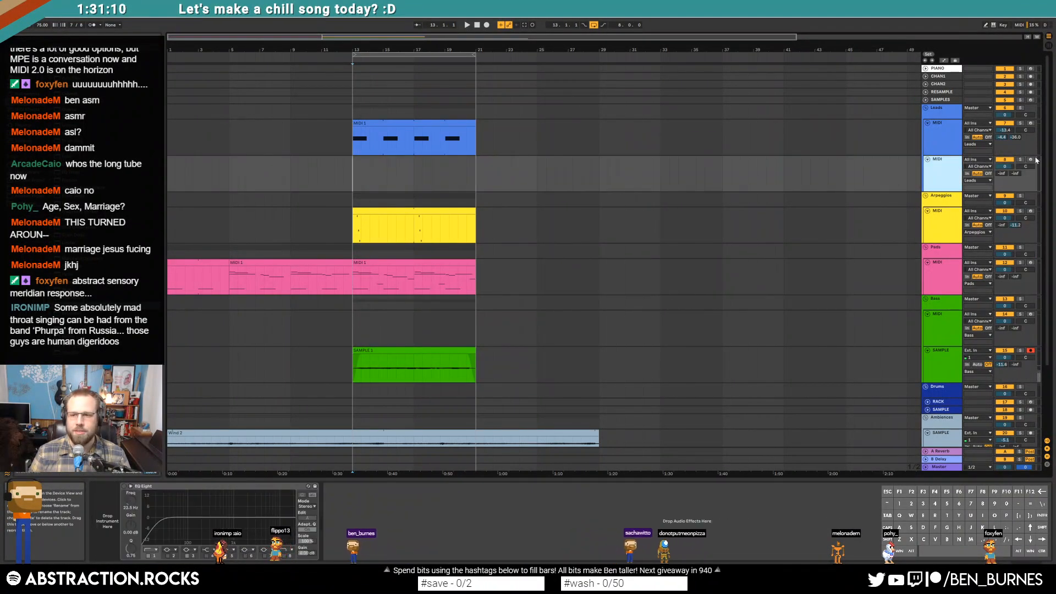
{"action": "left_click", "coordinate": [1030, 159]}
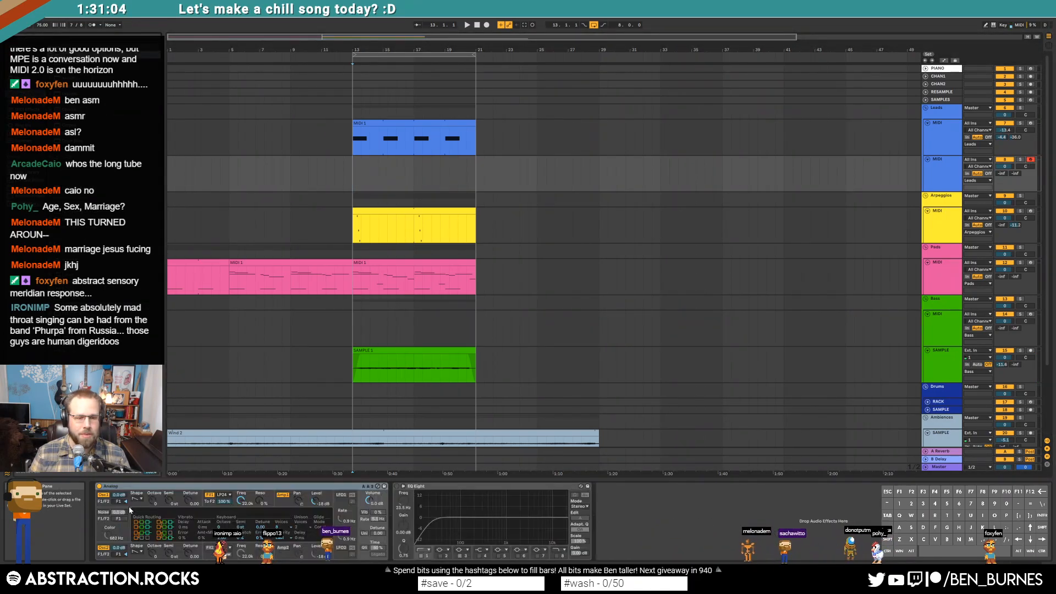
{"action": "left_click", "coordinate": [137, 500]}
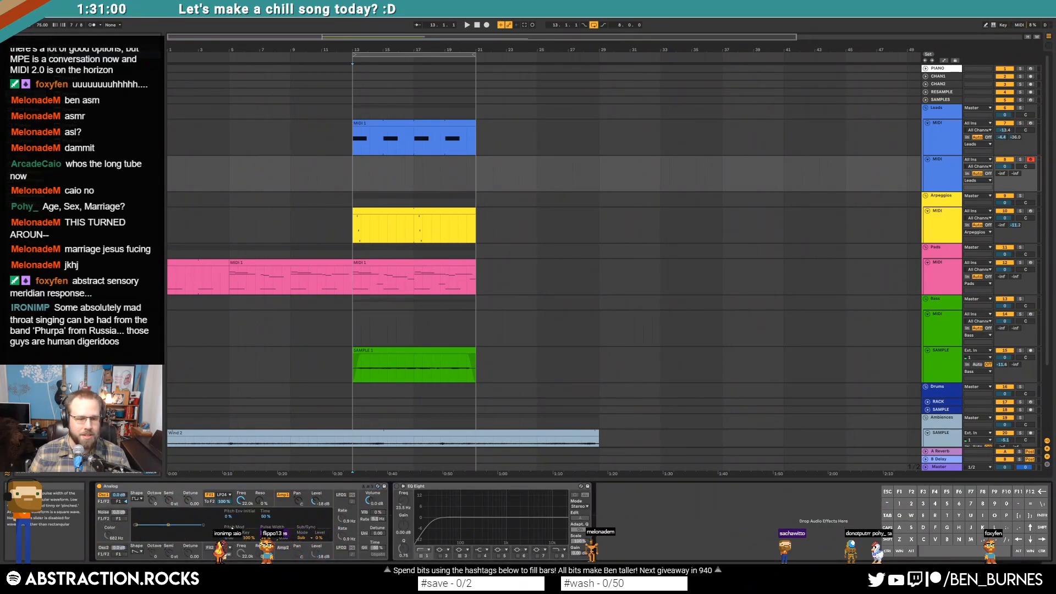
{"action": "left_click", "coordinate": [363, 533]}
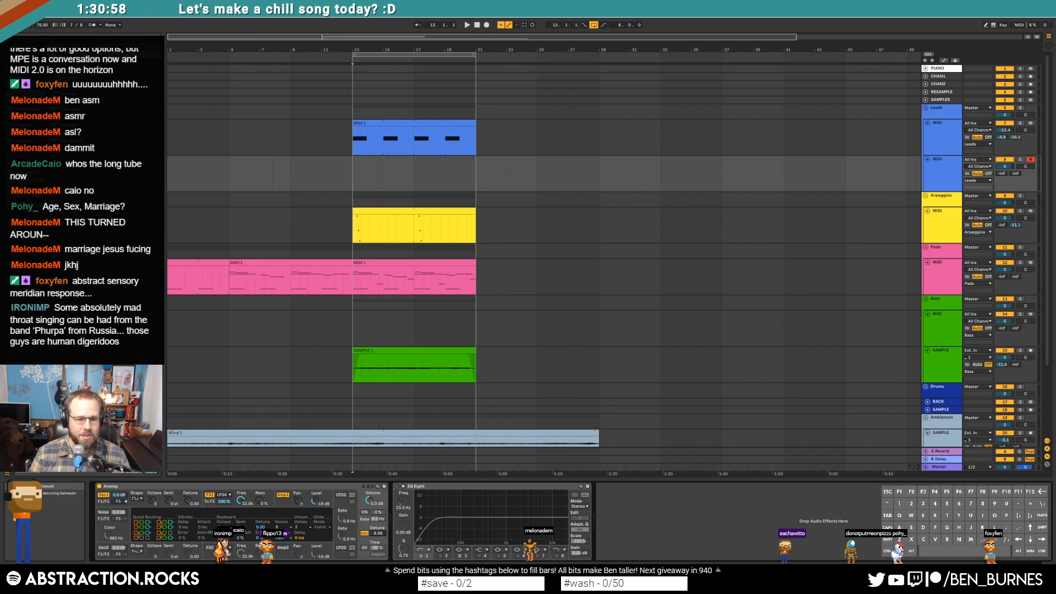
{"action": "left_click", "coordinate": [280, 527]}
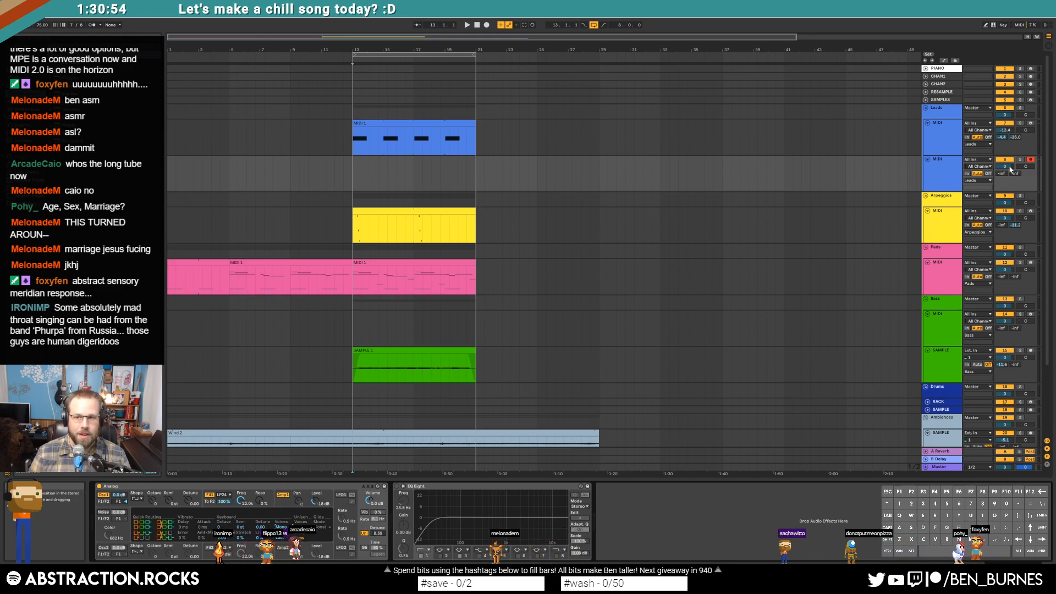
Step: Lower the Analog track's volume to about -7.4 dB, raise both sends and record a MIDI take over the loop
{"action": "left_click_drag", "start_coordinate": [1006, 166], "coordinate": [1006, 176]}
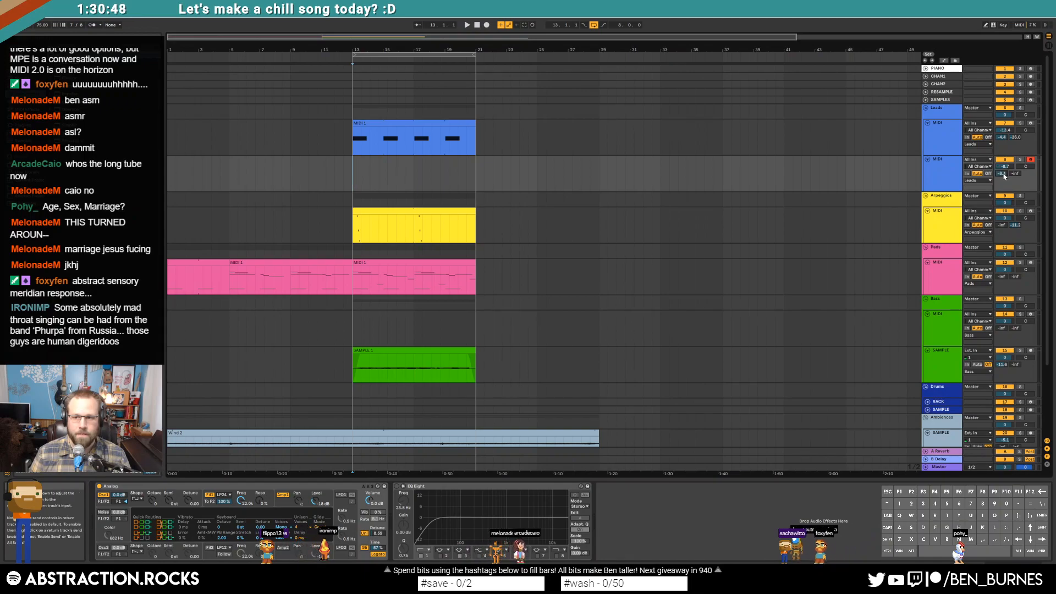
{"action": "key", "text": "space"}
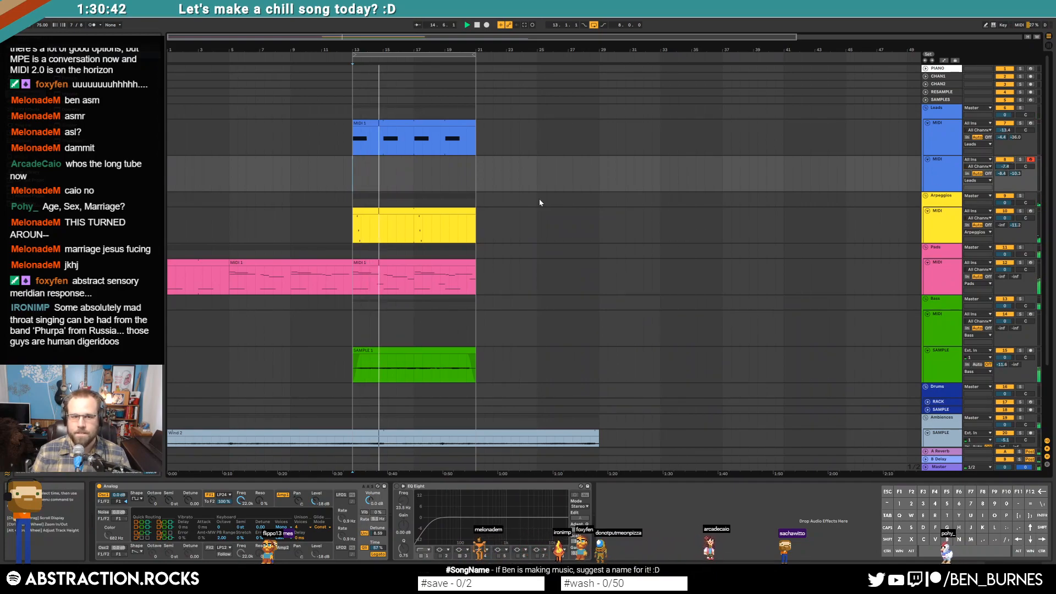
{"action": "key", "text": "F9"}
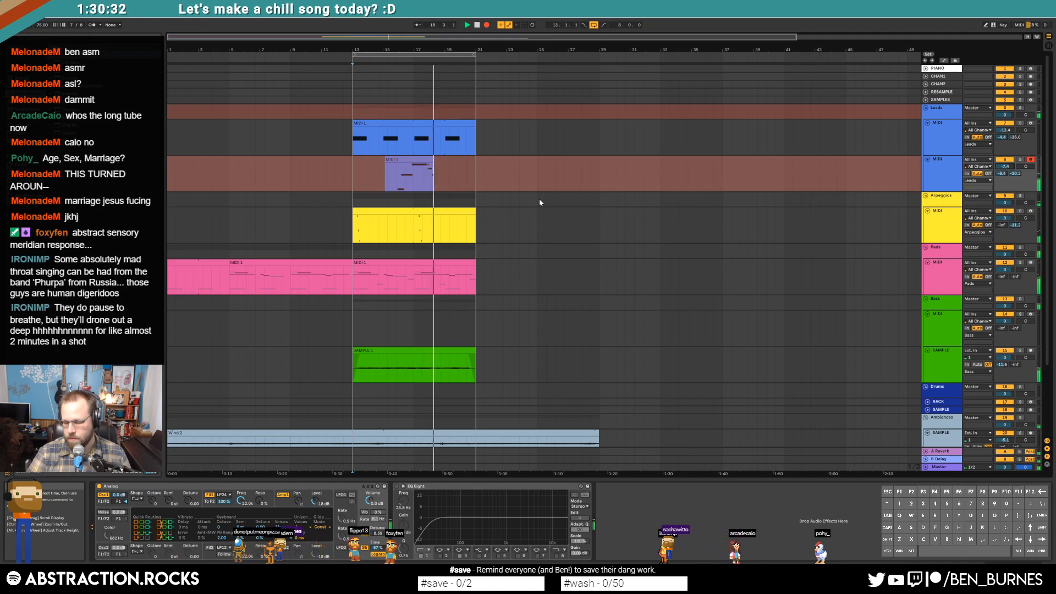
{"action": "key", "text": "space"}
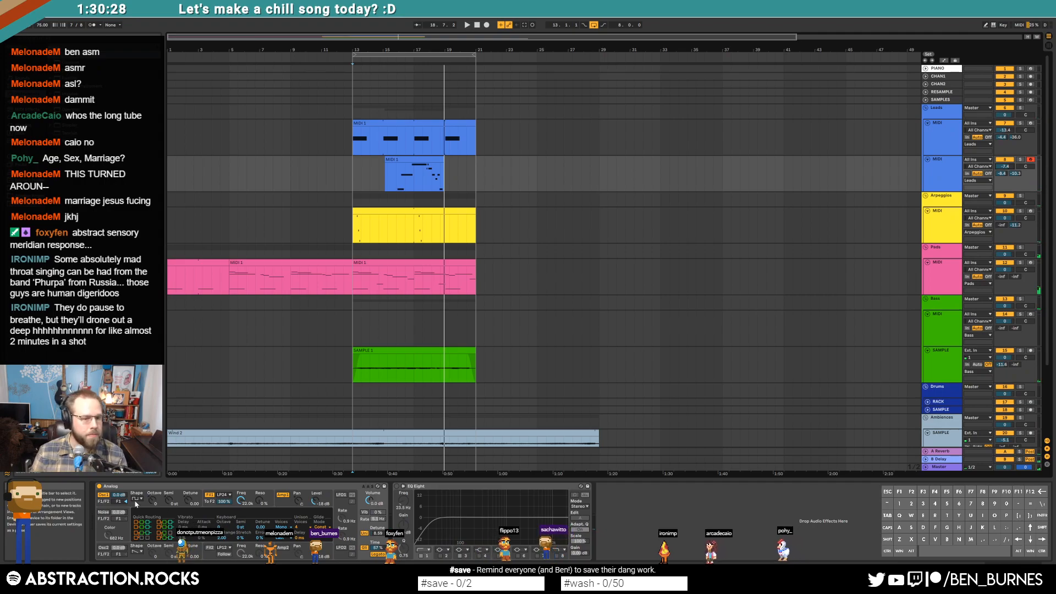
Step: Review Analog's oscillator 1 settings and delete the recorded take between bars 13 and 21
{"action": "left_click", "coordinate": [119, 502]}
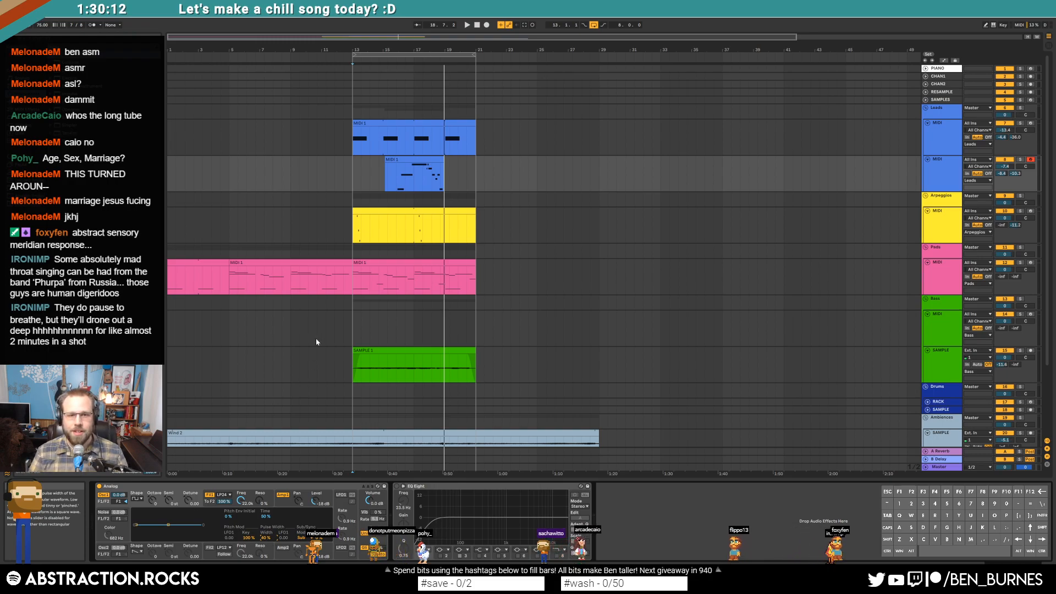
{"action": "left_click_drag", "start_coordinate": [352, 173], "coordinate": [474, 174]}
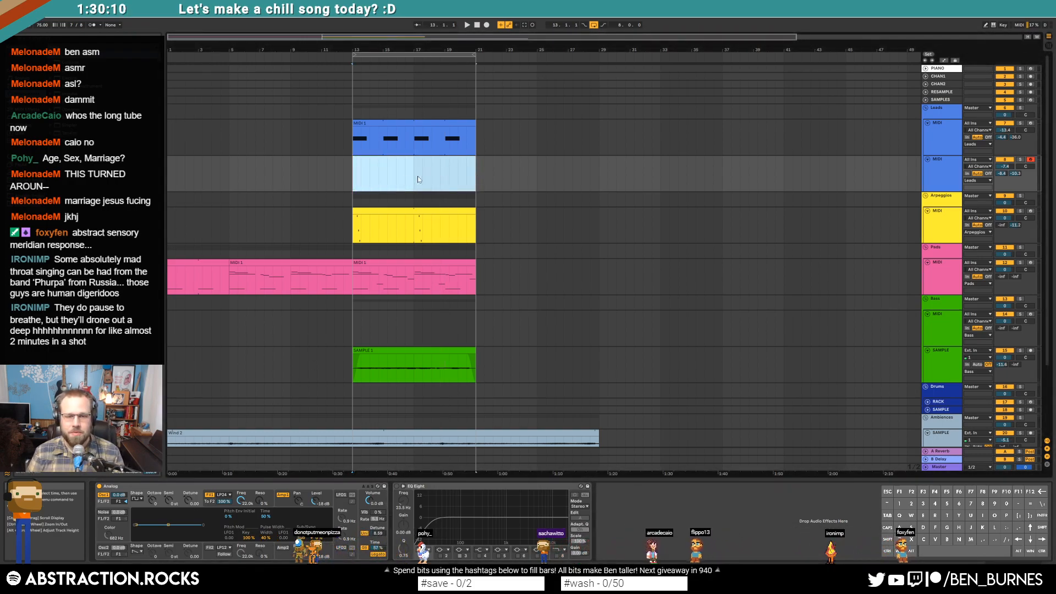
{"action": "key", "text": "Delete"}
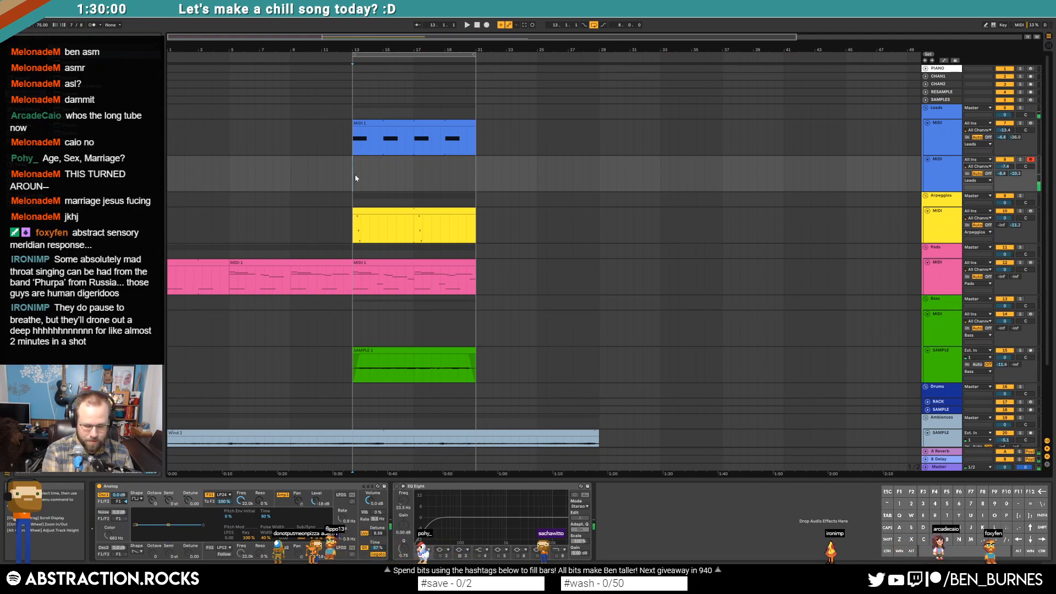
{"action": "key", "text": "space"}
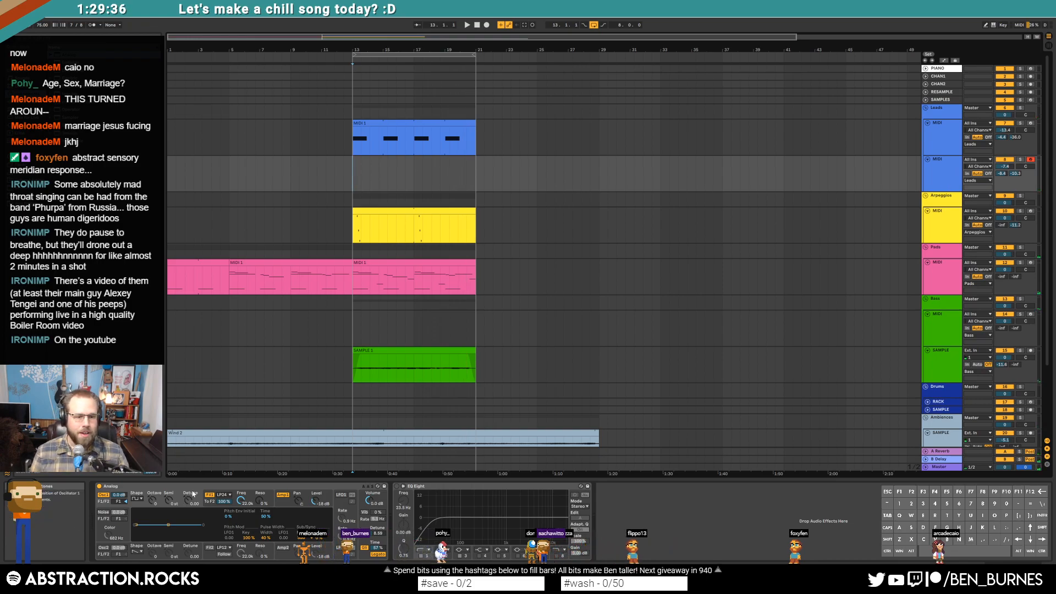
Step: Delete the second MIDI track in the Leads group and the empty MIDI track in the Bass group
{"action": "left_click", "coordinate": [195, 491]}
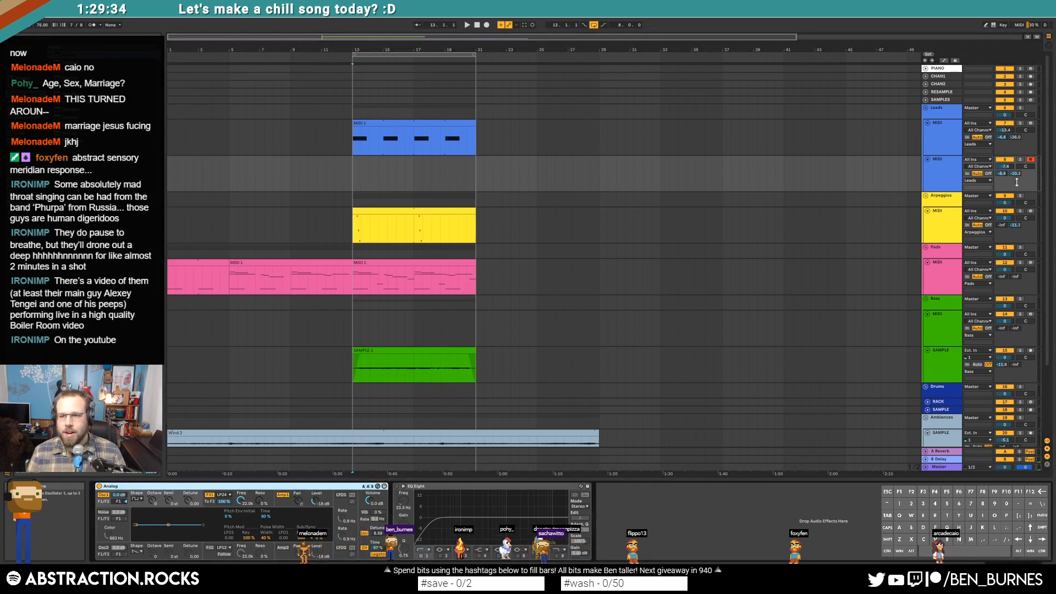
{"action": "left_click", "coordinate": [954, 172]}
{"action": "key", "text": "Delete"}
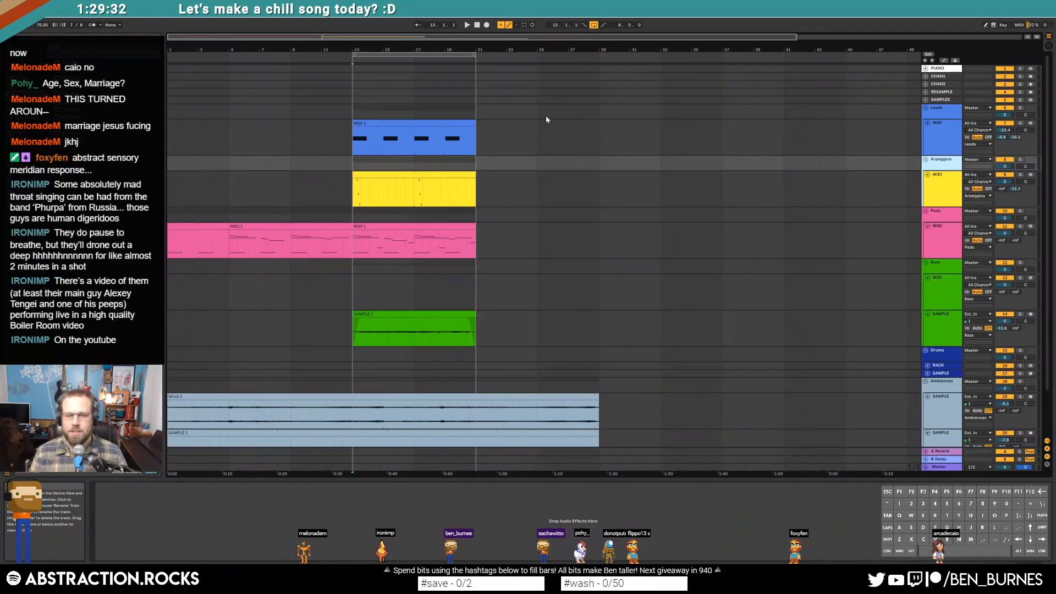
{"action": "left_click", "coordinate": [678, 292]}
{"action": "left_click", "coordinate": [948, 298]}
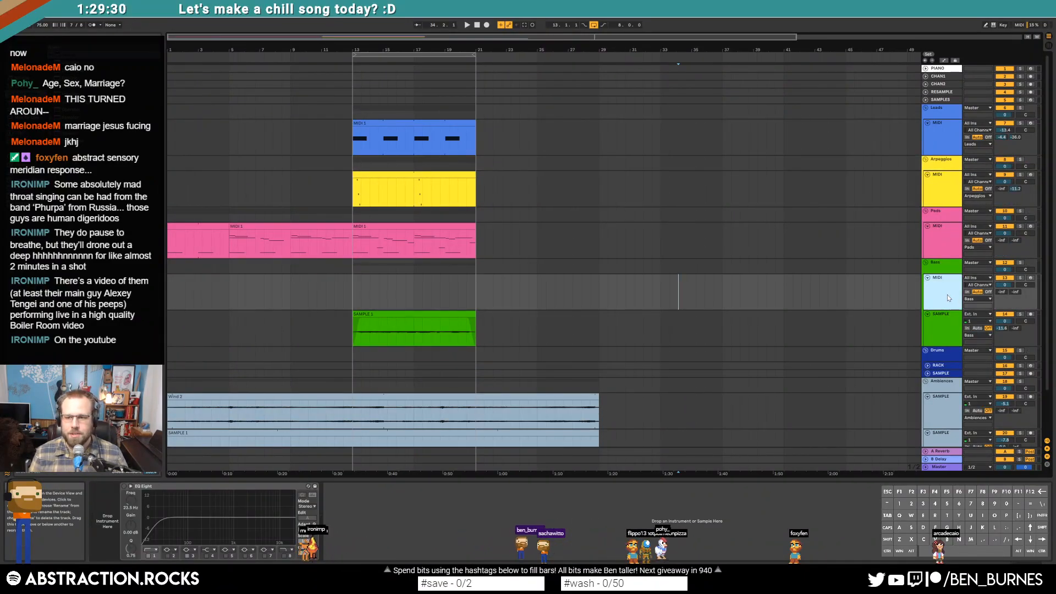
{"action": "key", "text": "Delete"}
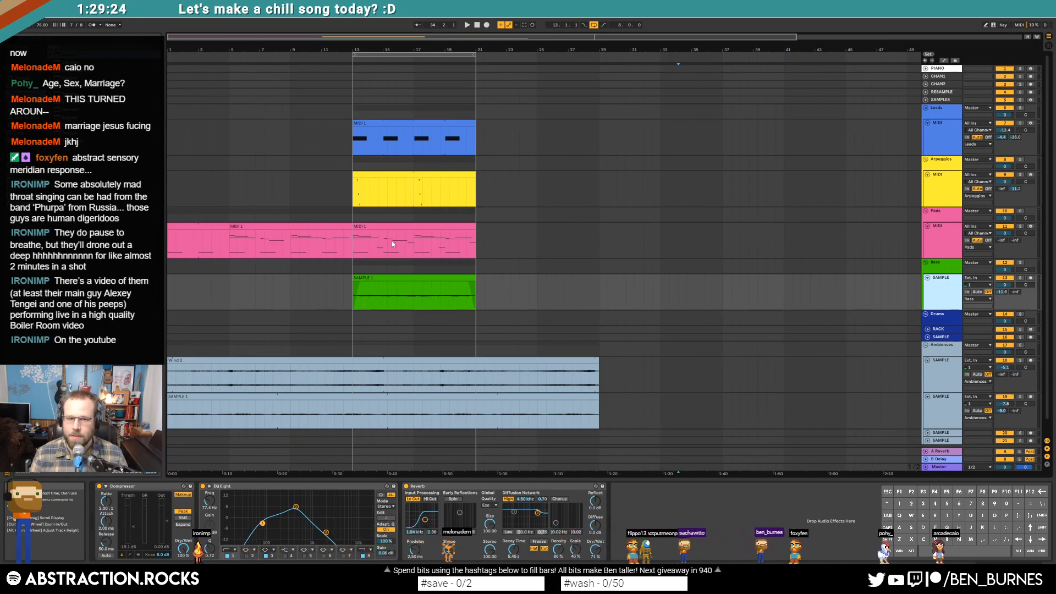
Step: Play from the start, add a Reverb after EQ Eight on the second ambience sample track and adjust its dry/wet mix
{"action": "key", "text": "space"}
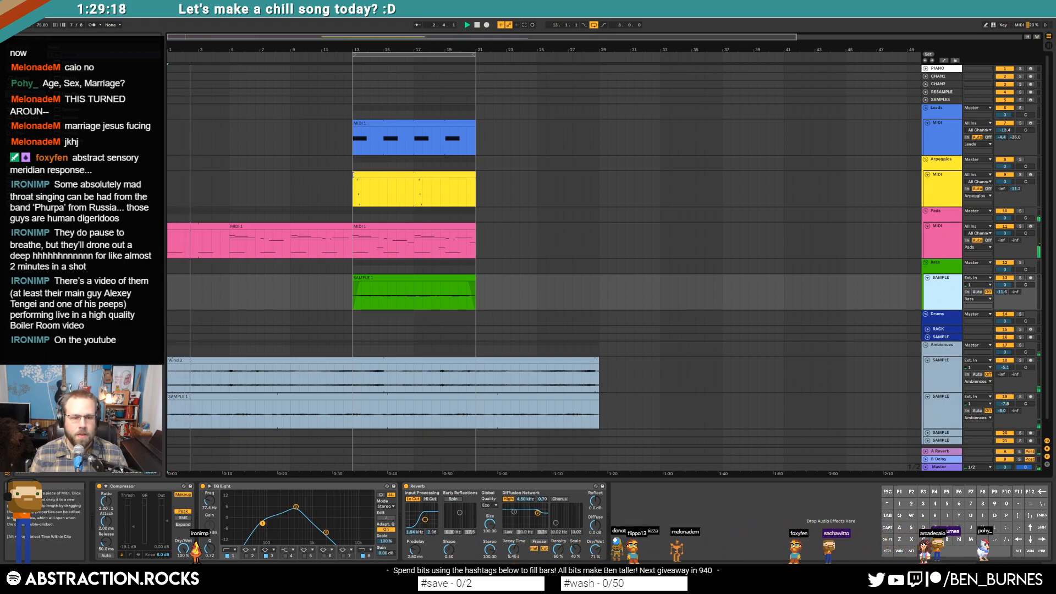
{"action": "left_click", "coordinate": [945, 405]}
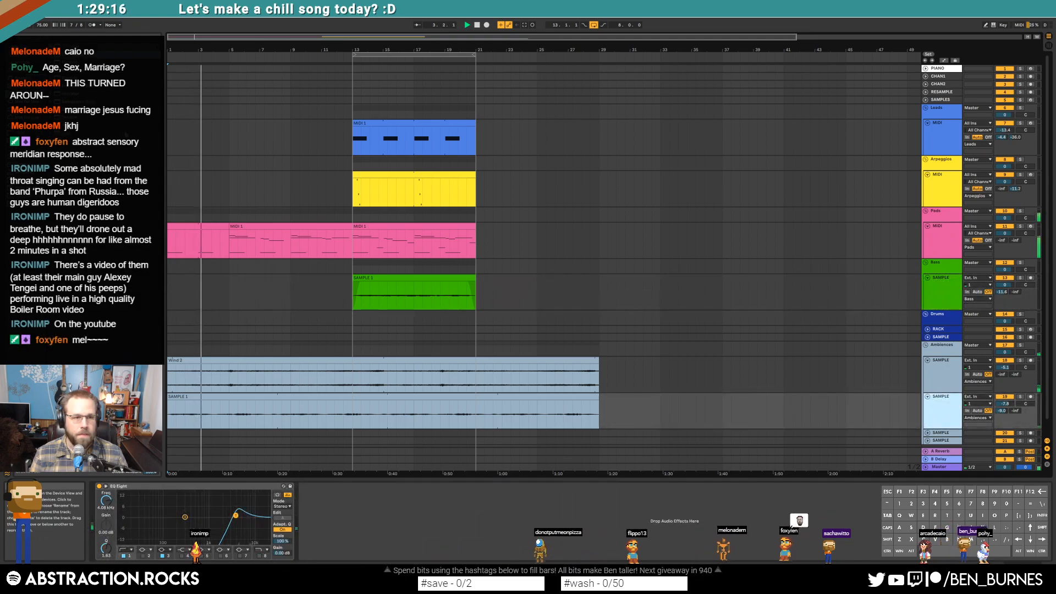
{"action": "left_click", "coordinate": [30, 103]}
{"action": "left_click_drag", "start_coordinate": [83, 305], "coordinate": [308, 433]}
{"action": "left_click_drag", "start_coordinate": [379, 542], "coordinate": [406, 539]}
{"action": "left_click_drag", "start_coordinate": [491, 550], "coordinate": [491, 564]}
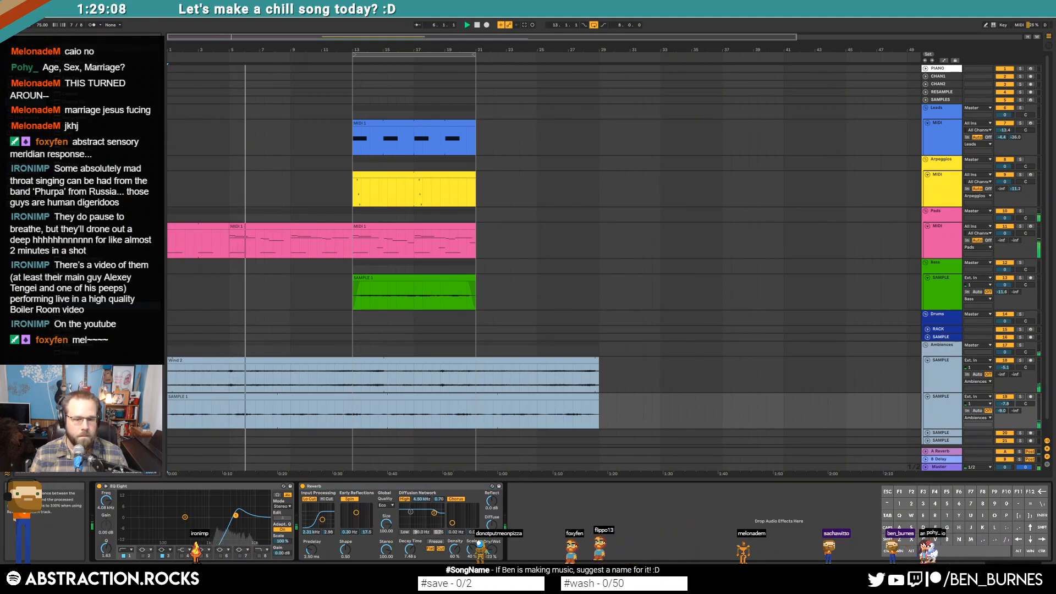
{"action": "left_click_drag", "start_coordinate": [491, 550], "coordinate": [491, 548]}
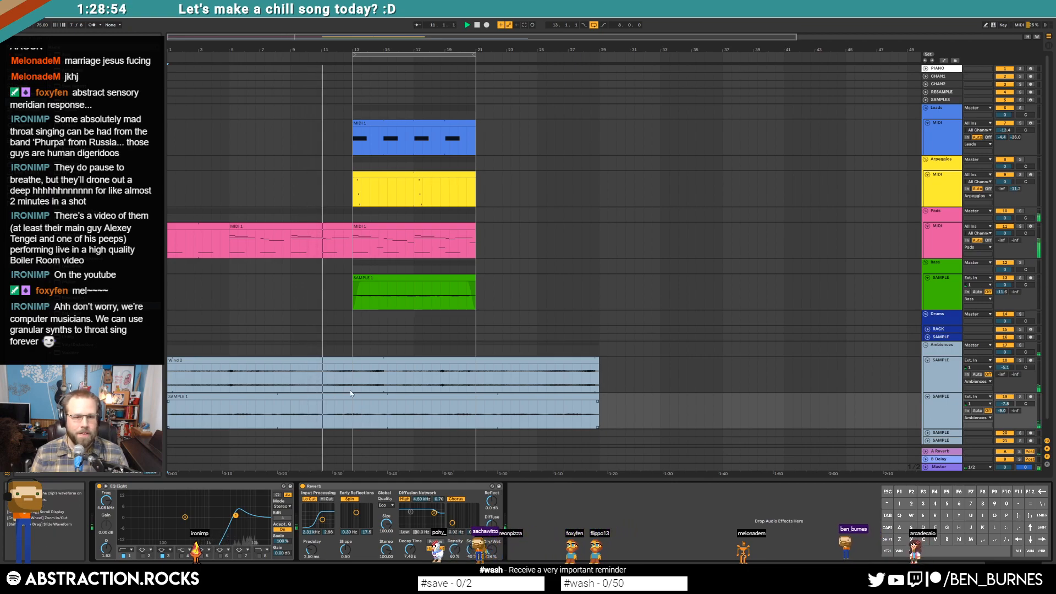
Step: Insert a new MIDI track below the lead track in the Leads group and load Kontakt on it
{"action": "left_click", "coordinate": [946, 144]}
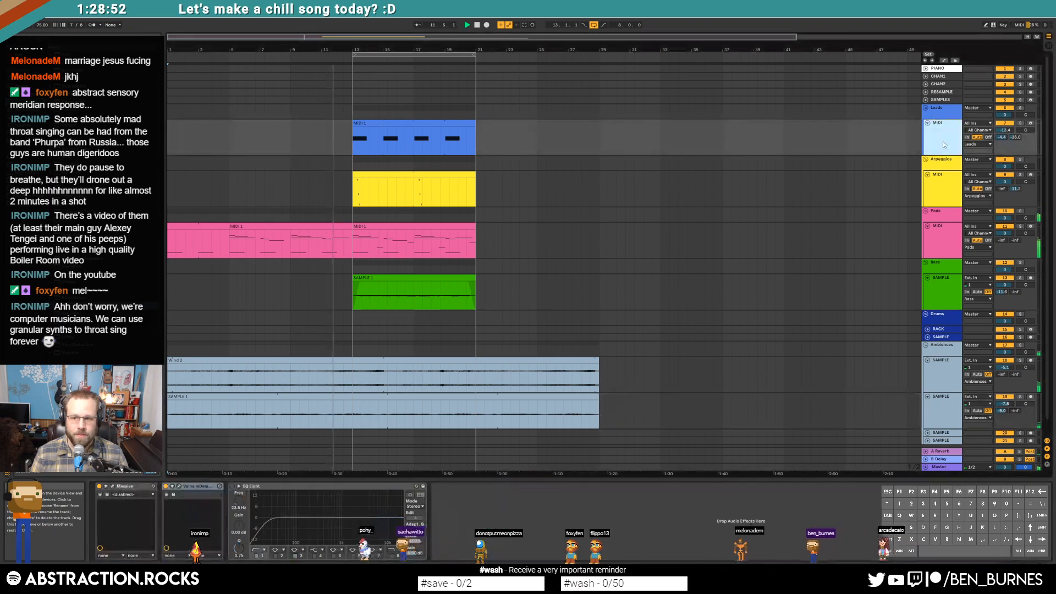
{"action": "key", "text": "ctrl+shift+t"}
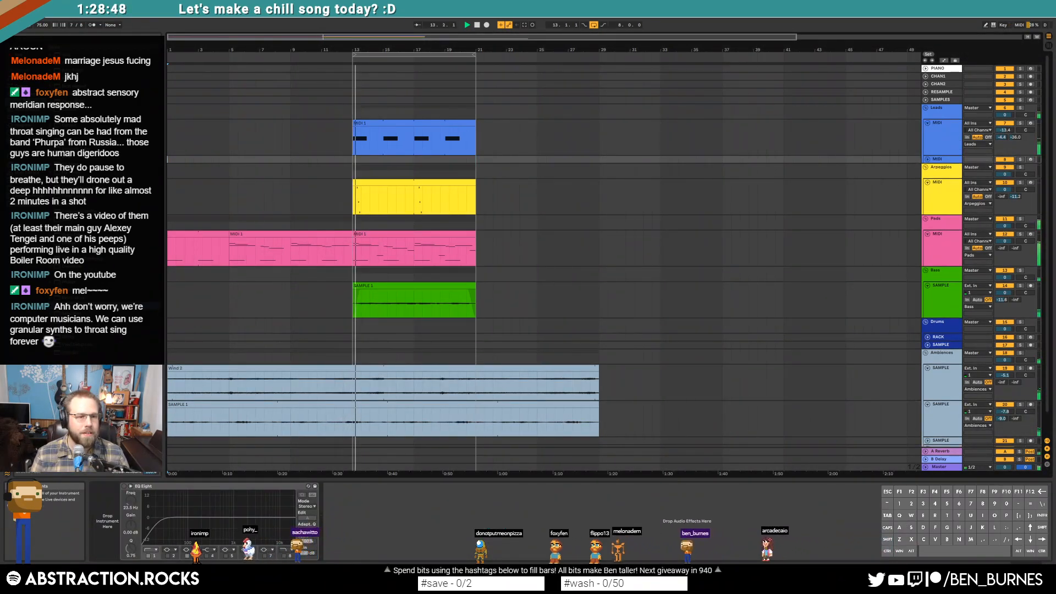
{"action": "left_click", "coordinate": [82, 87]}
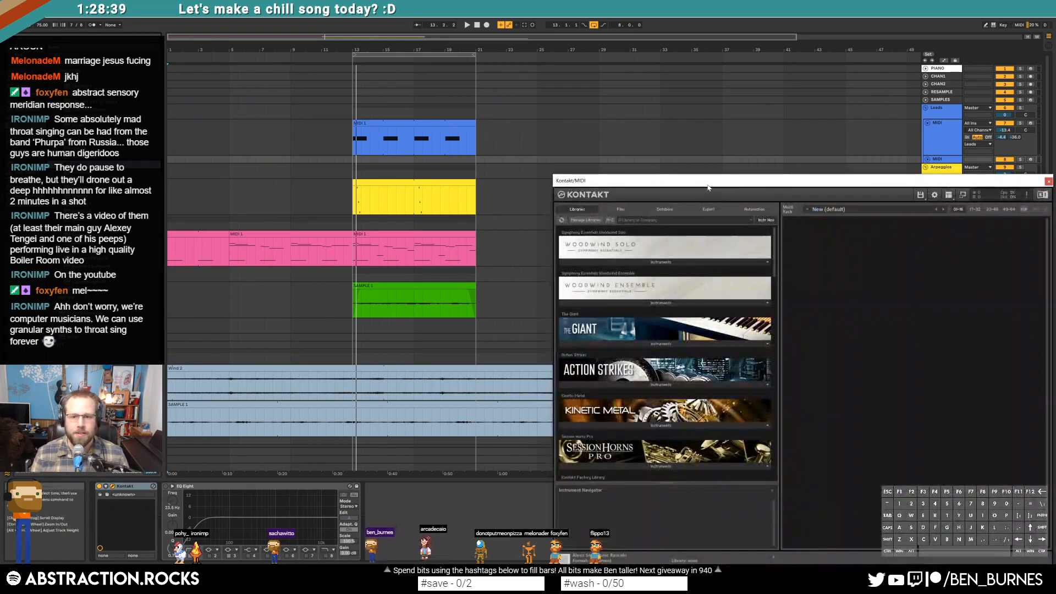
{"action": "left_click_drag", "start_coordinate": [707, 183], "coordinate": [680, 130]}
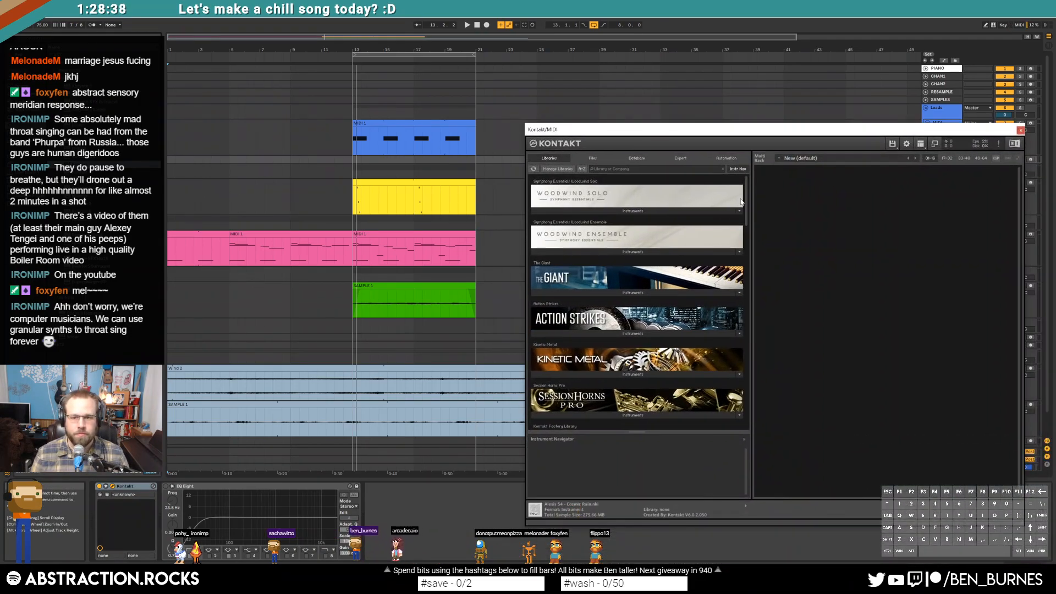
Step: Load Una Corda Cotton.nki from Kontakt's Una Corda library and close the plug-in window
{"action": "scroll", "coordinate": [740, 201], "scroll_direction": "down", "scroll_amount": 15}
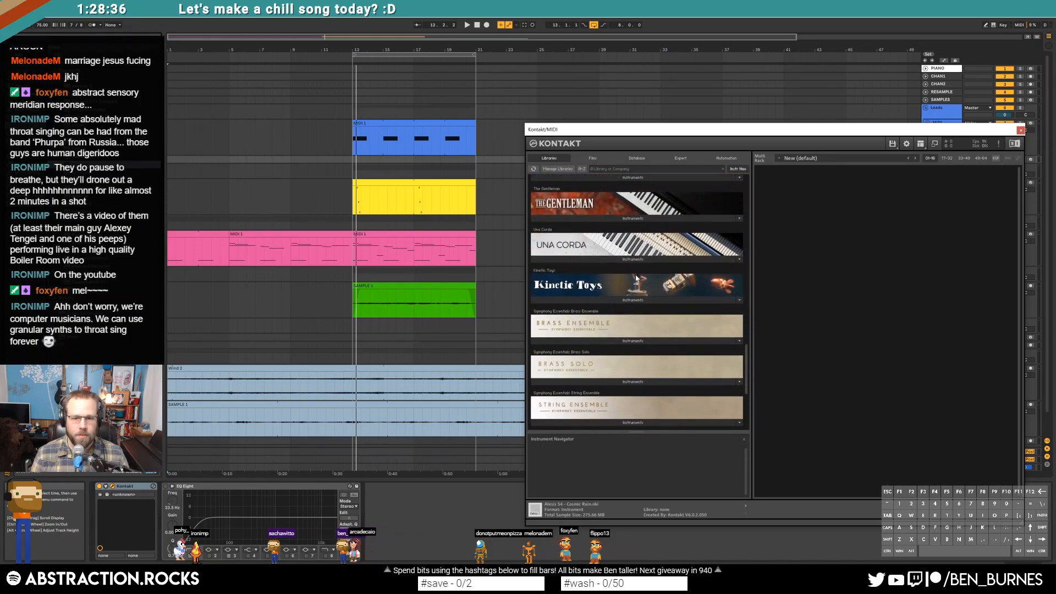
{"action": "left_click", "coordinate": [634, 259]}
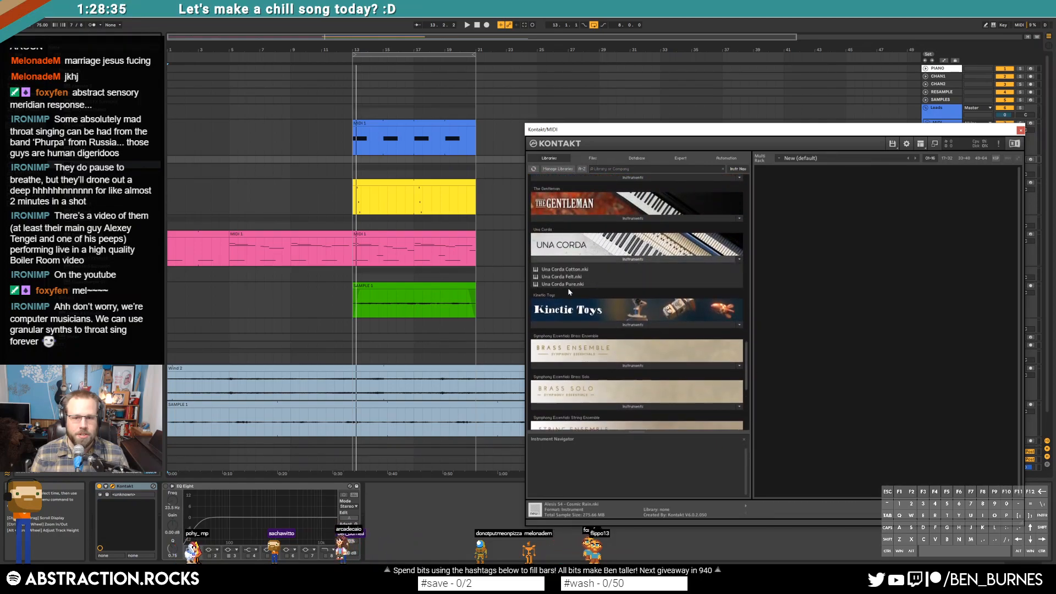
{"action": "double_click", "coordinate": [590, 270]}
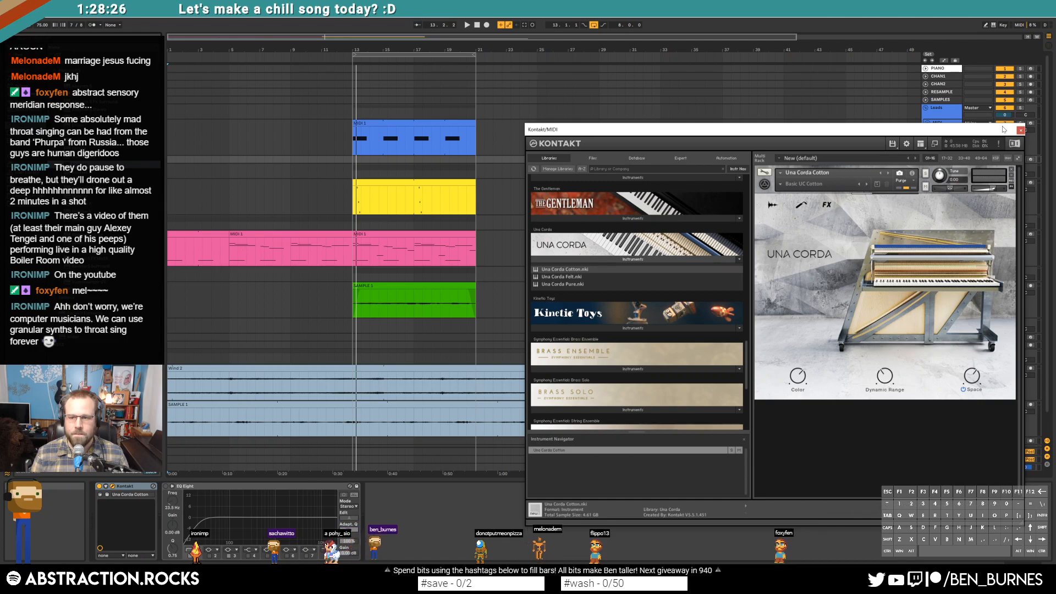
{"action": "left_click", "coordinate": [1020, 131]}
Step: Copy the Pads MIDI clip at bar 13 onto the new Kontakt track and select that track
{"action": "left_click_drag", "start_coordinate": [401, 234], "coordinate": [400, 163]}
{"action": "left_click", "coordinate": [937, 160]}
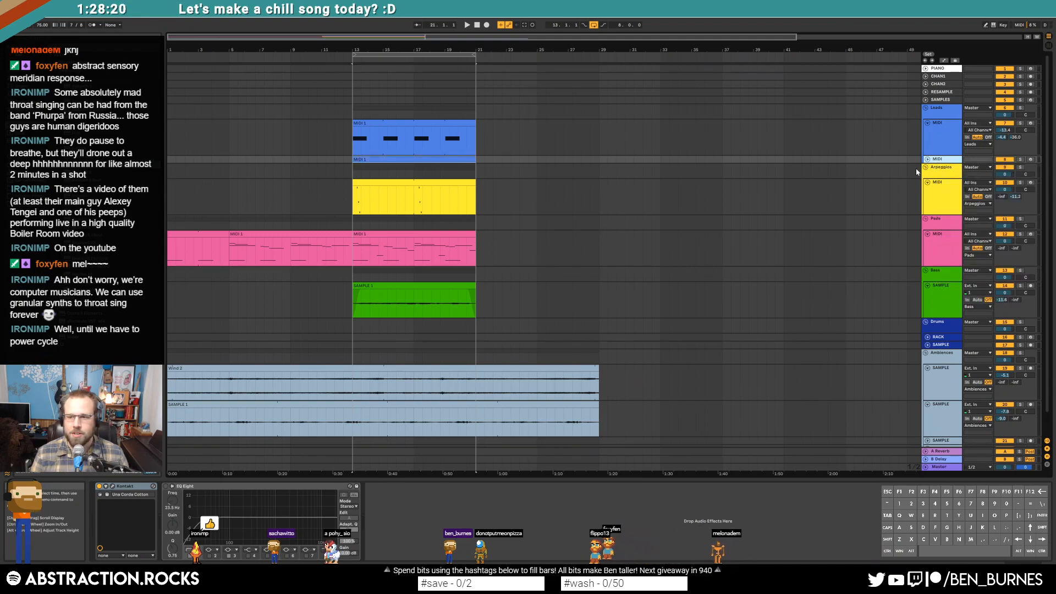
Step: Unfold the Kontakt track, delete the low bass notes from its copied clip and play the result
{"action": "left_click", "coordinate": [927, 160]}
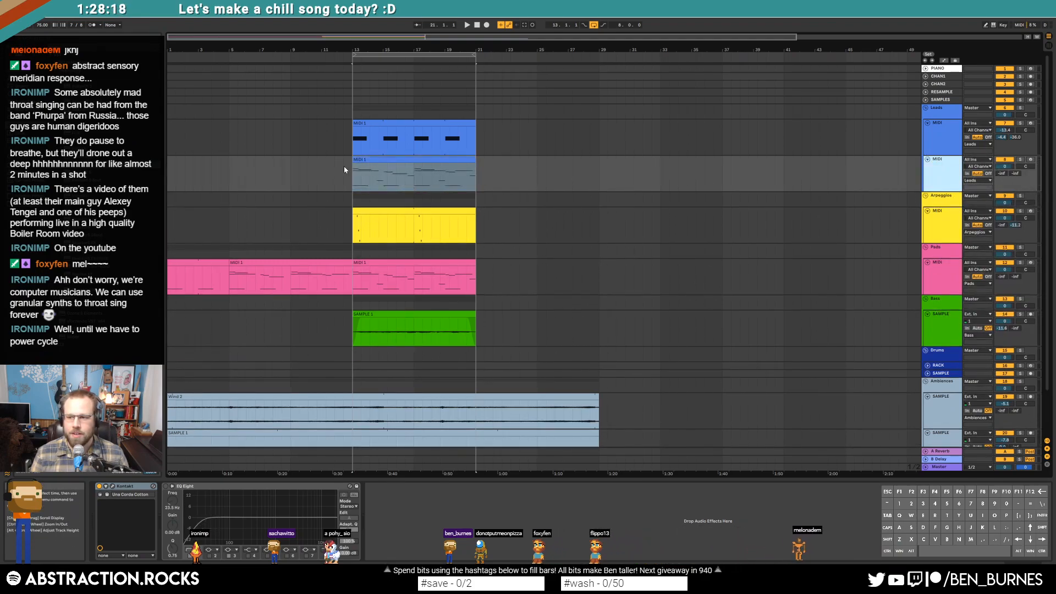
{"action": "double_click", "coordinate": [376, 167]}
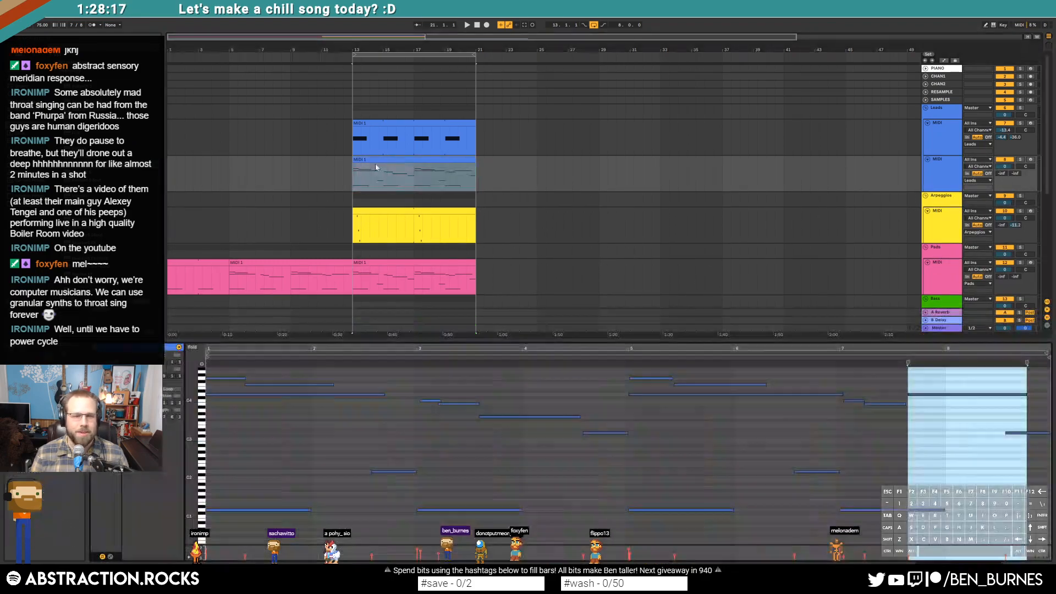
{"action": "left_click", "coordinate": [228, 405]}
{"action": "left_click_drag", "start_coordinate": [267, 539], "coordinate": [858, 461]}
{"action": "key", "text": "Delete"}
{"action": "key", "text": "space"}
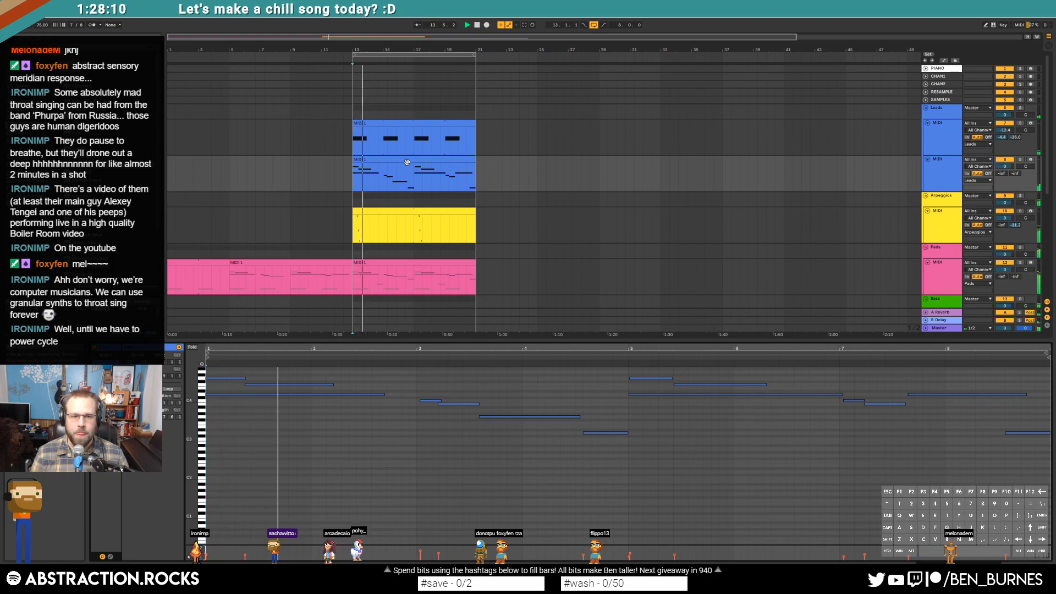
Step: Delete the long sustained notes starting at bars 1 and 5 of the Kontakt clip, leaving the melody, and listen back
{"action": "key", "text": "ctrl+a"}
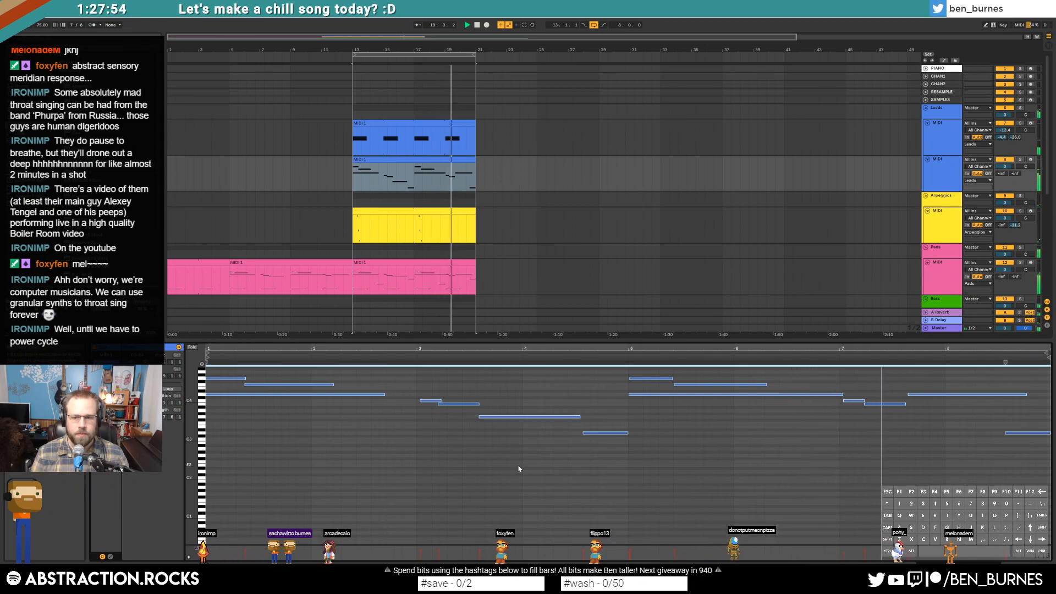
{"action": "left_click", "coordinate": [952, 445]}
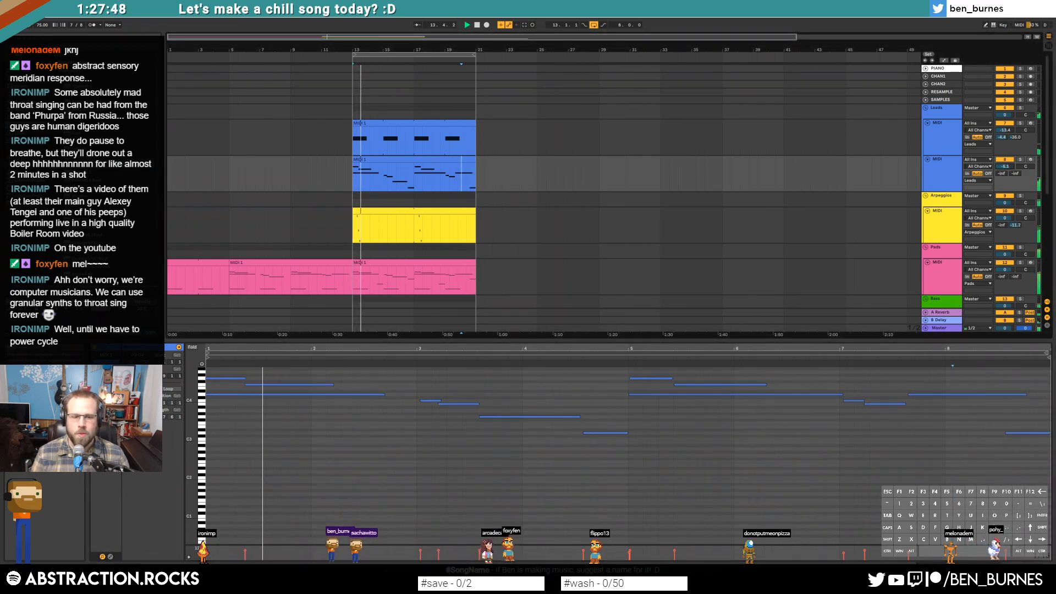
{"action": "double_click", "coordinate": [367, 395]}
{"action": "double_click", "coordinate": [655, 394]}
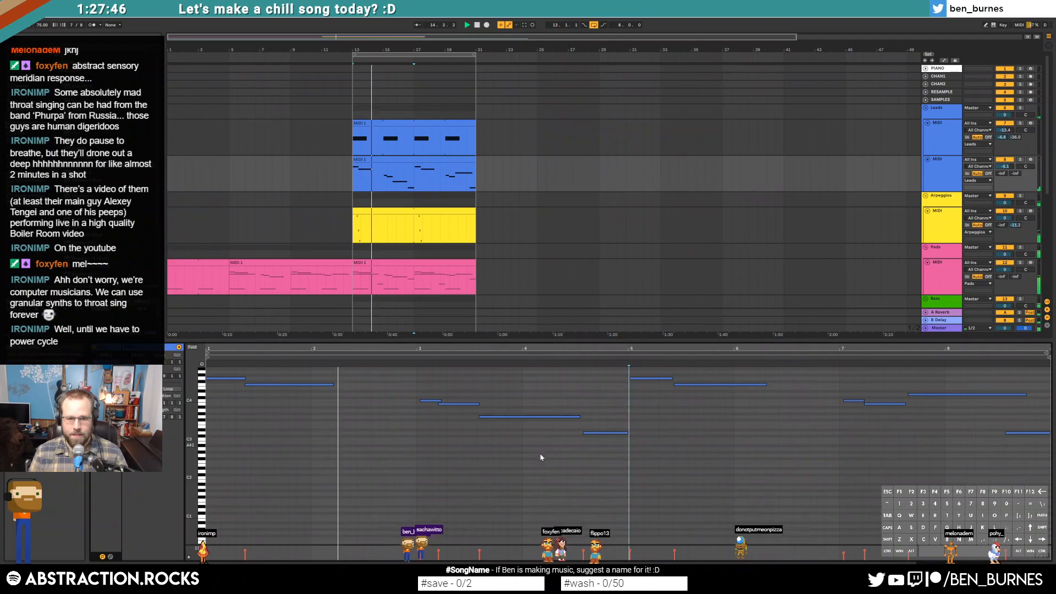
{"action": "left_click", "coordinate": [395, 477]}
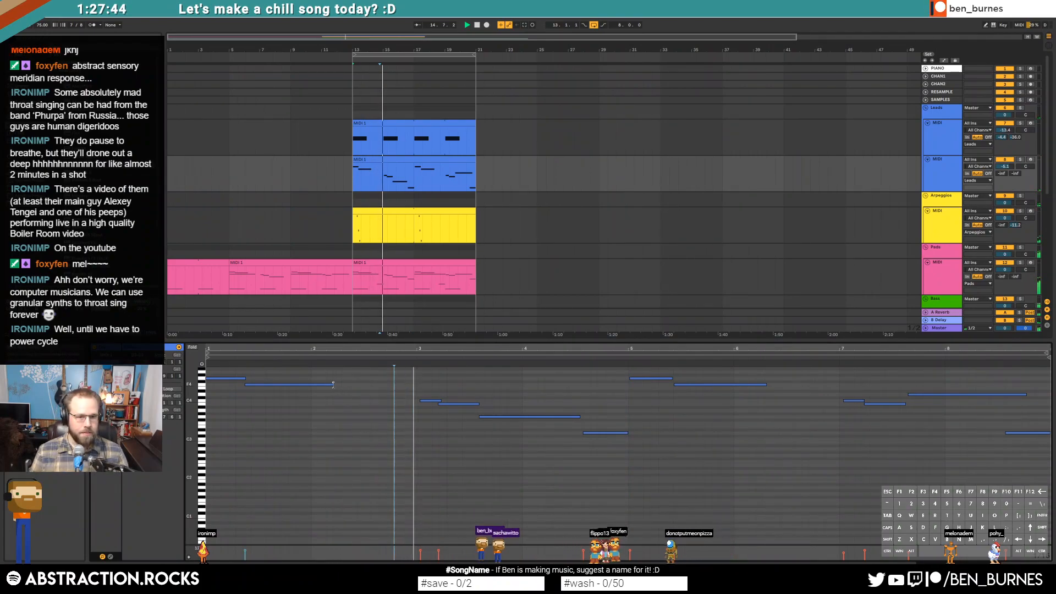
{"action": "key", "text": "shift+Tab"}
{"action": "key", "text": "space"}
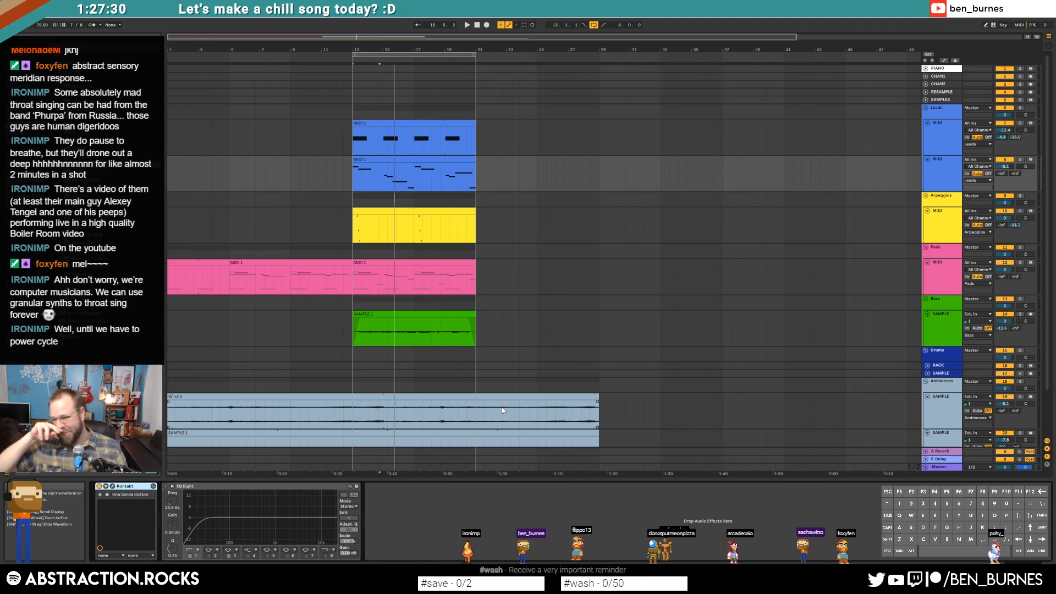
Step: Enable EQ Eight on the Kontakt piano track and insert Redux between Kontakt and the EQ
{"action": "left_click", "coordinate": [216, 54]}
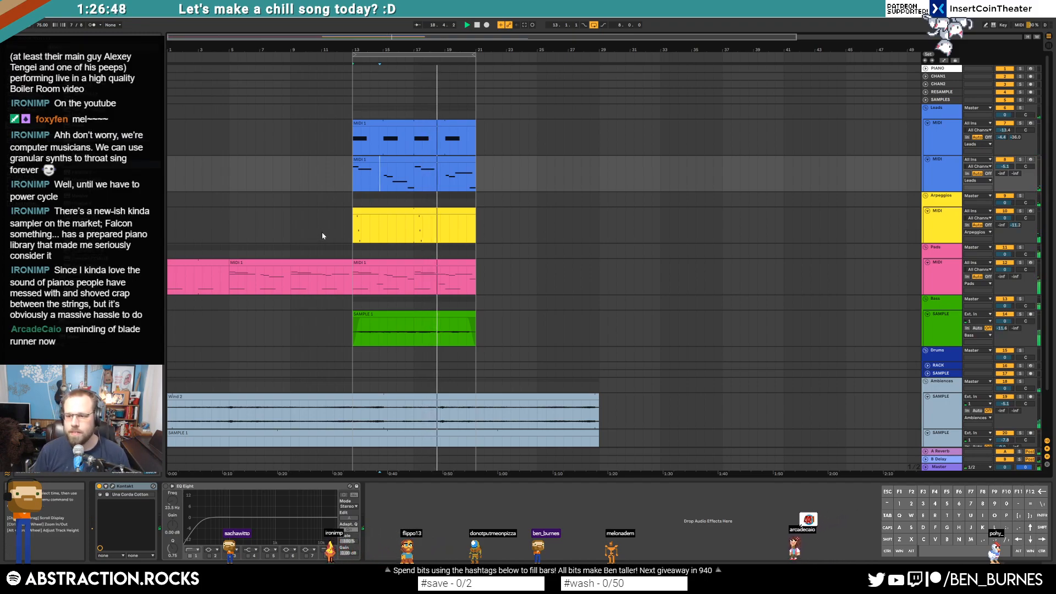
{"action": "left_click", "coordinate": [354, 142]}
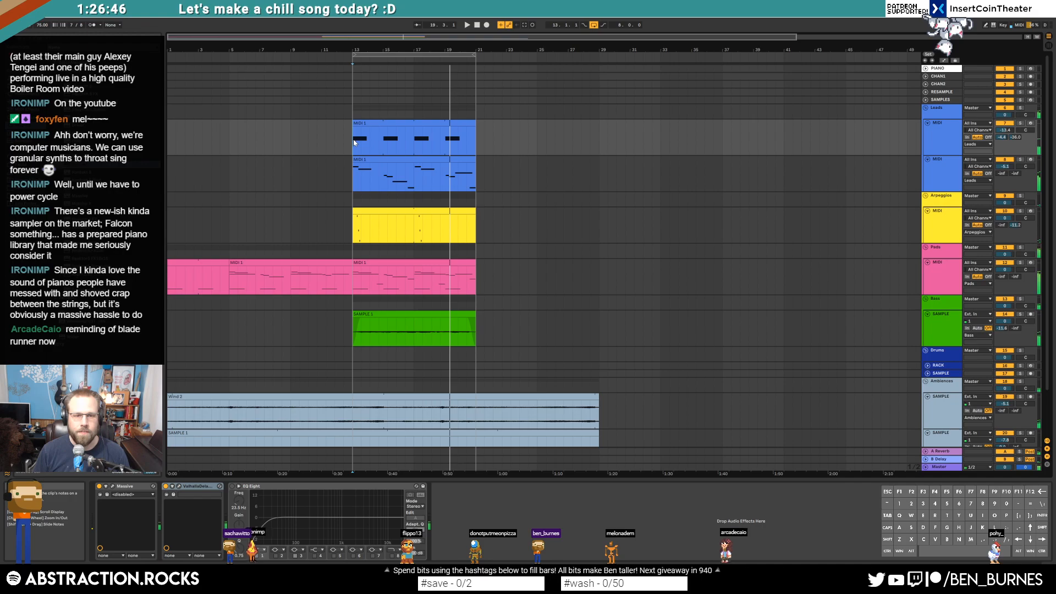
{"action": "left_click", "coordinate": [380, 160]}
{"action": "left_click", "coordinate": [165, 487]}
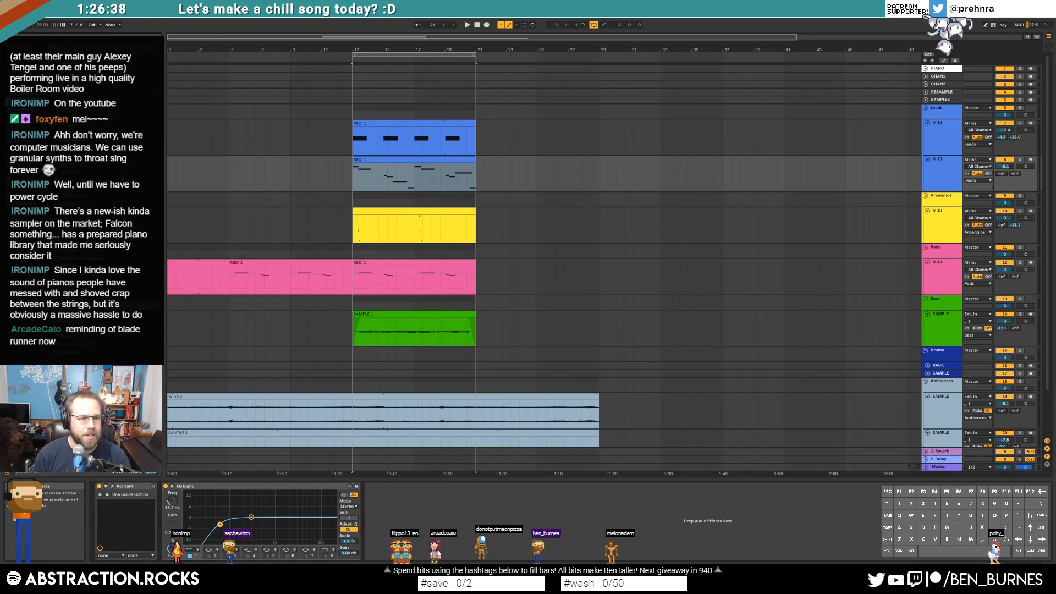
{"action": "mouse_move", "coordinate": [82, 290]}
{"action": "left_mouse_down"}
{"action": "mouse_move", "coordinate": [209, 529]}
{"action": "mouse_move", "coordinate": [165, 529]}
{"action": "left_mouse_up"}
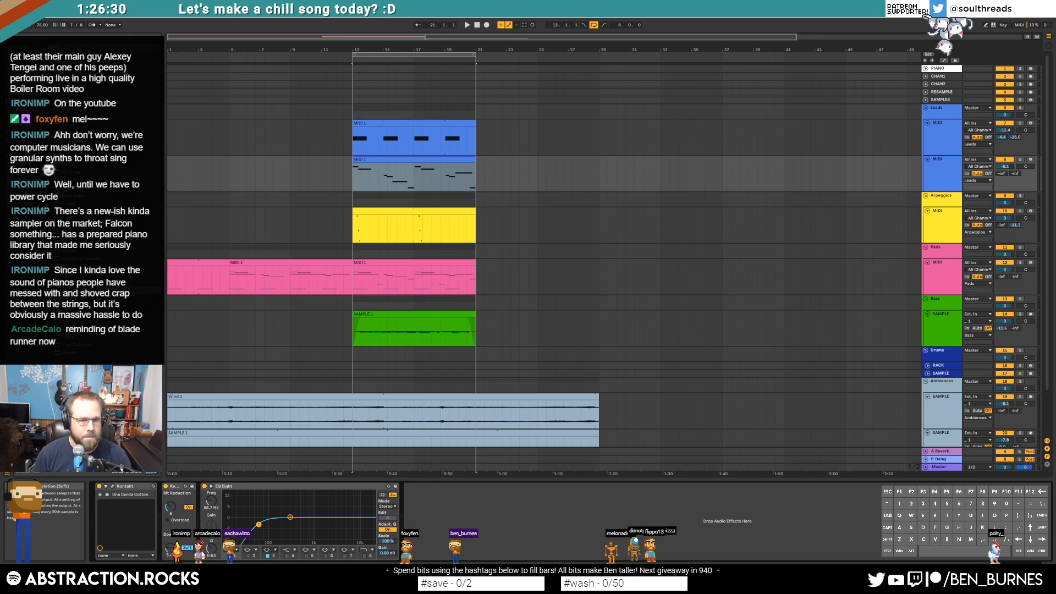
Step: Play the loop and move EQ Eight's second band on the piano track to about 711 Hz
{"action": "key", "text": "space"}
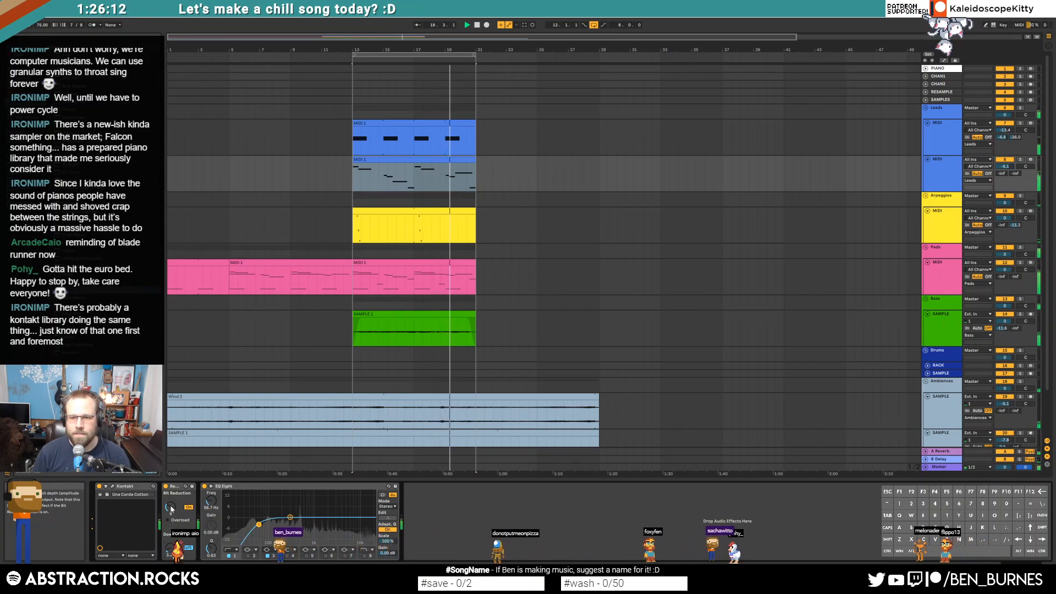
{"action": "left_click_drag", "start_coordinate": [259, 524], "coordinate": [307, 516]}
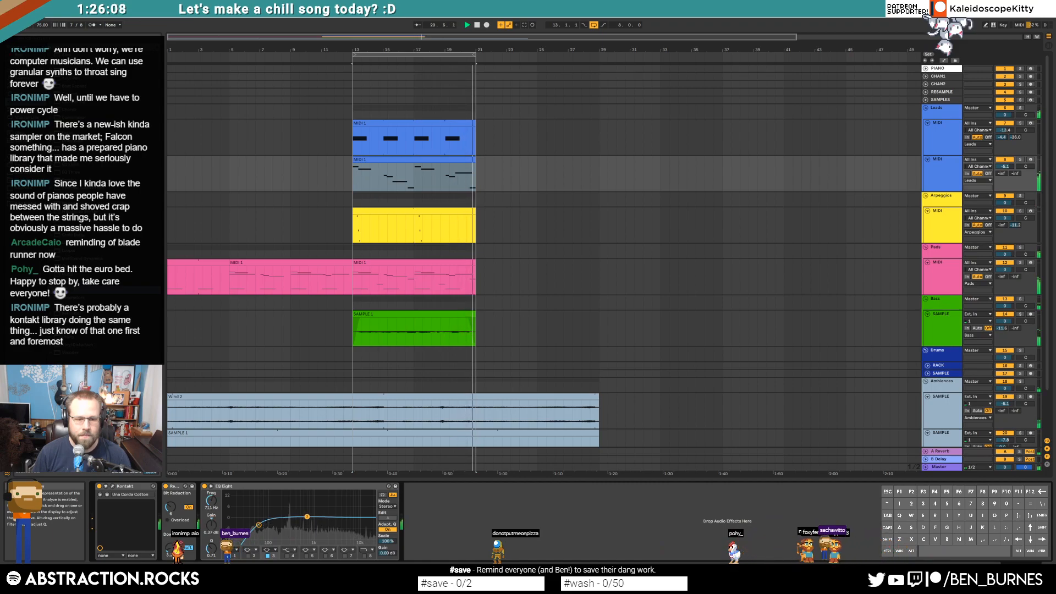
{"action": "left_click", "coordinate": [421, 210]}
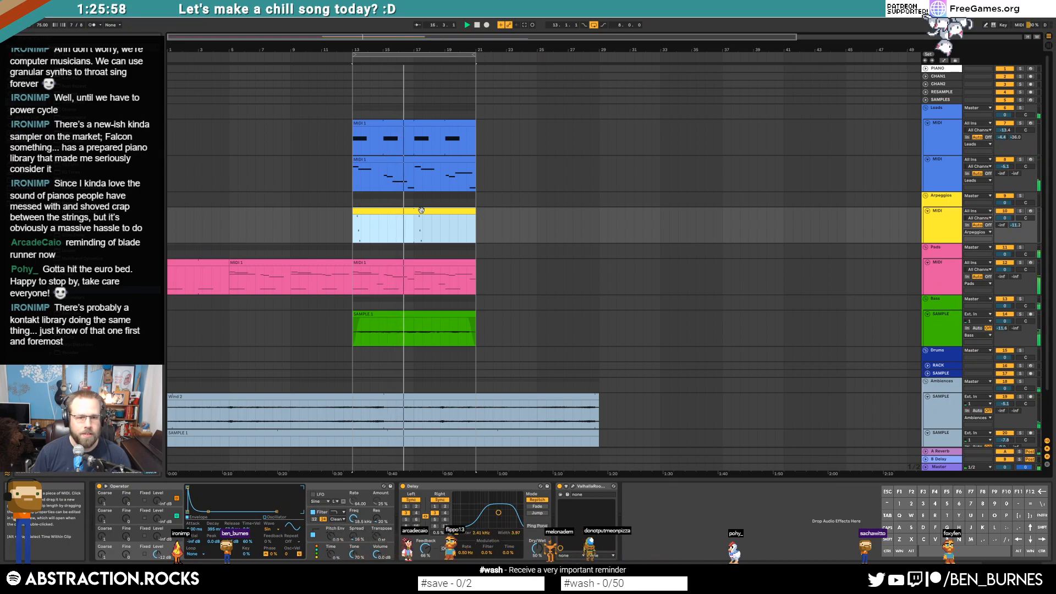
{"action": "double_click", "coordinate": [429, 160]}
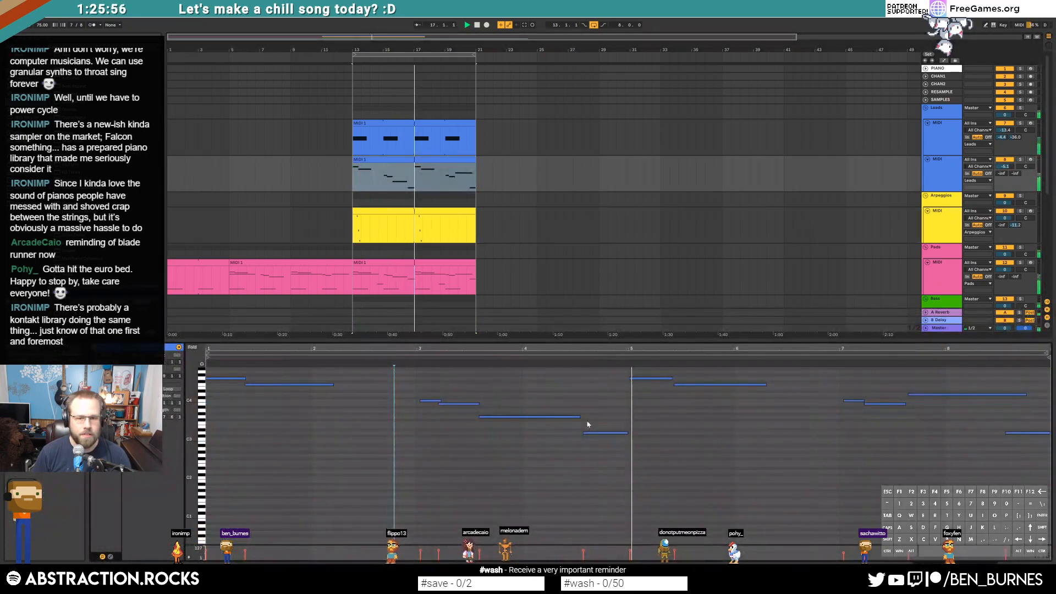
{"action": "left_click", "coordinate": [477, 228]}
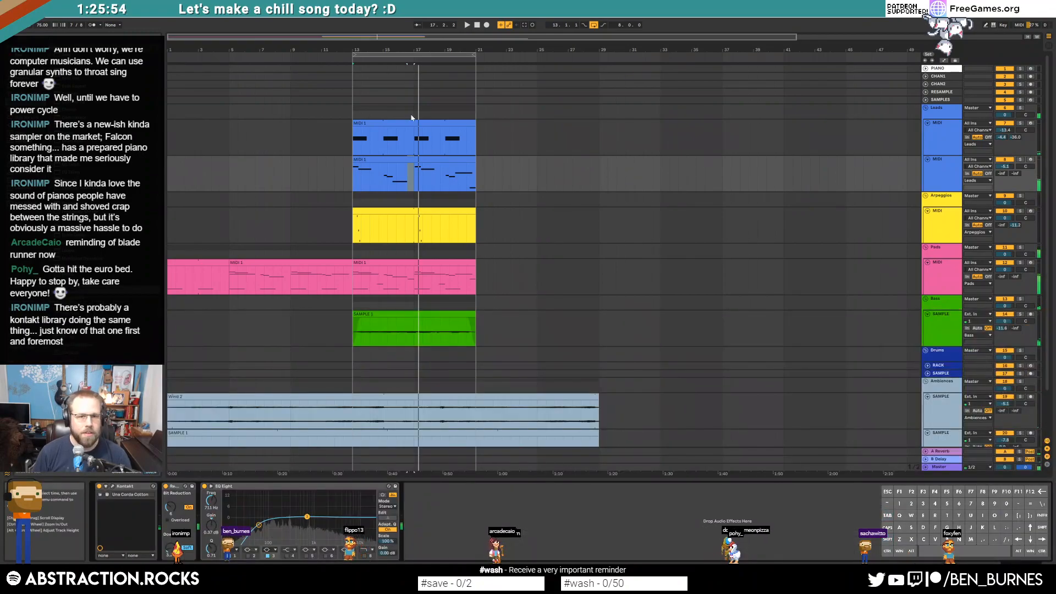
Step: Extend the lead and arpeggio clips to bar 29 and duplicate the piano clip to cover bars 21 to 29
{"action": "left_click_drag", "start_coordinate": [475, 134], "coordinate": [595, 134]}
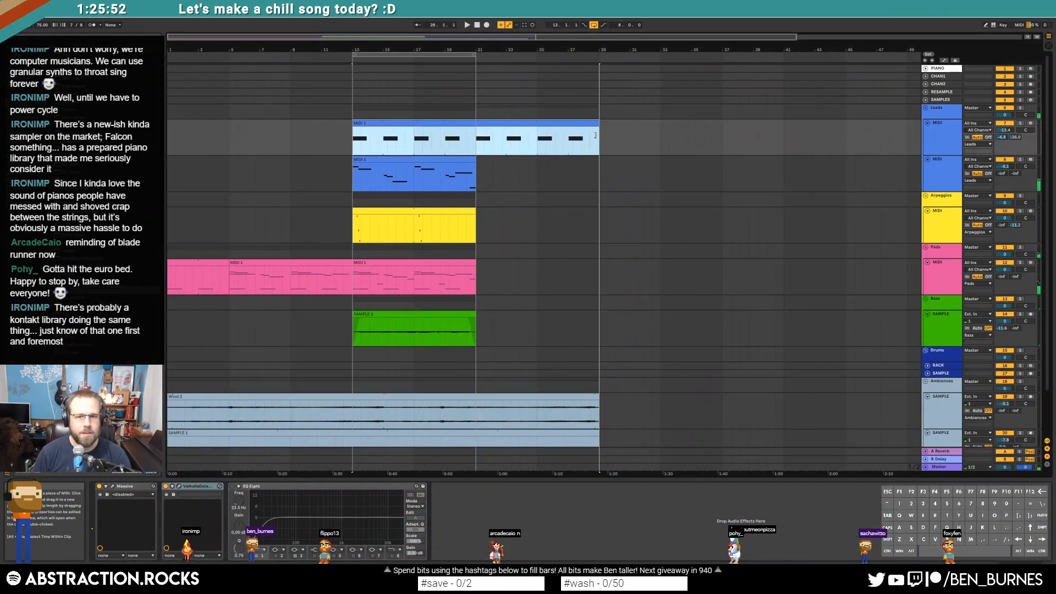
{"action": "mouse_move", "coordinate": [477, 162]}
{"action": "left_mouse_down"}
{"action": "mouse_move", "coordinate": [632, 162]}
{"action": "mouse_move", "coordinate": [476, 165]}
{"action": "left_mouse_up"}
{"action": "key", "text": "ctrl+d"}
{"action": "left_click", "coordinate": [476, 215]}
{"action": "left_click_drag", "start_coordinate": [476, 215], "coordinate": [596, 218]}
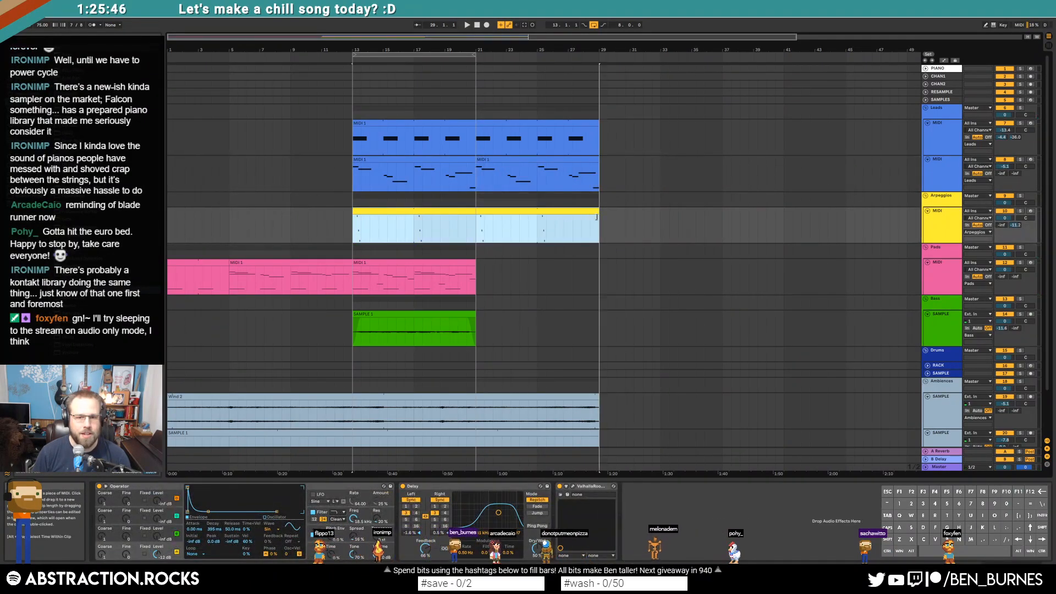
Step: Duplicate the last Pads clip and the bass sample so both continue from bar 21 to bar 29
{"action": "left_click", "coordinate": [446, 262]}
{"action": "key", "text": "ctrl+d"}
{"action": "left_click", "coordinate": [439, 330]}
{"action": "key", "text": "ctrl+d"}
Step: Unfold the RACK track in the Drums group and move the loop range to bars 21 to 29
{"action": "scroll", "coordinate": [871, 384], "scroll_direction": "down", "scroll_amount": 3}
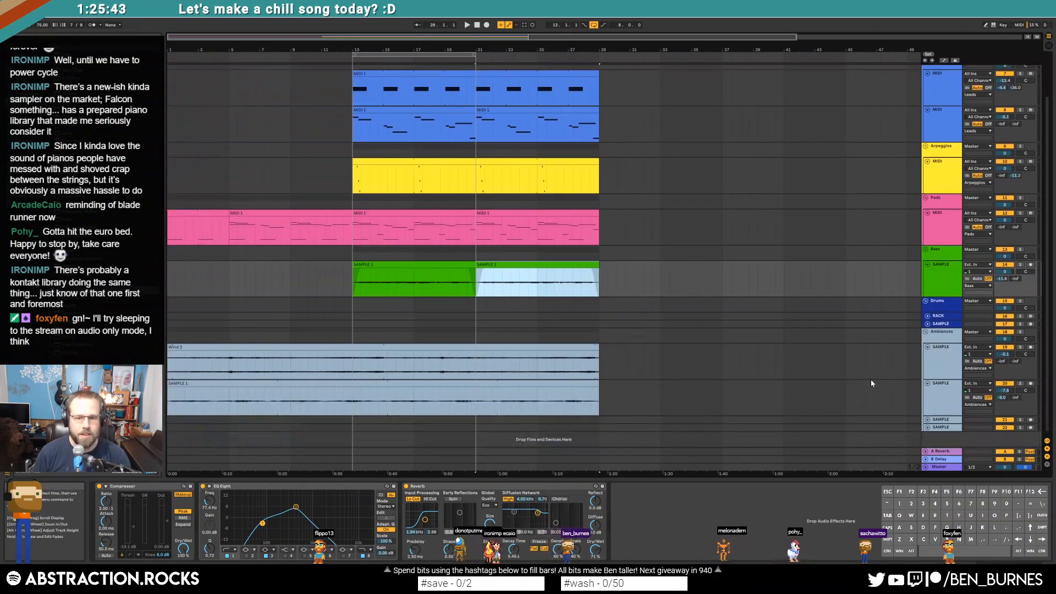
{"action": "left_click", "coordinate": [938, 318]}
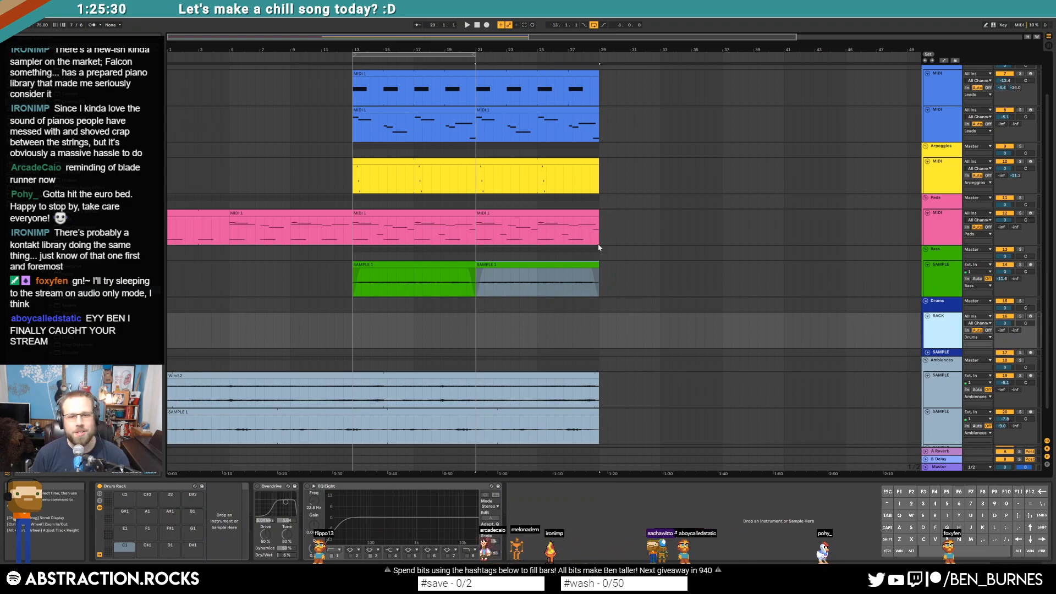
{"action": "left_click", "coordinate": [476, 328]}
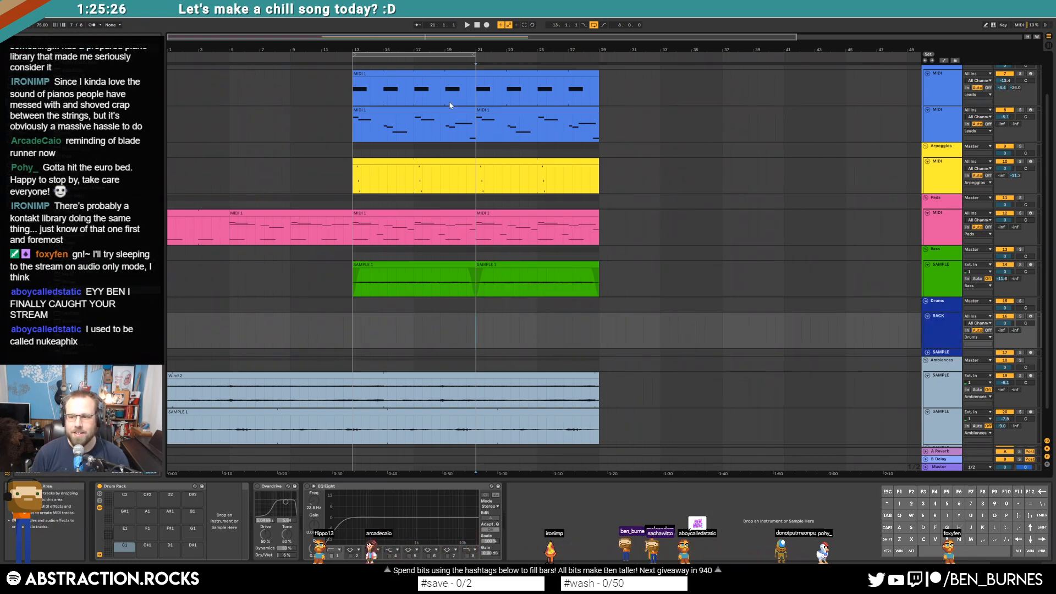
{"action": "left_click_drag", "start_coordinate": [414, 52], "coordinate": [540, 53]}
Step: Create a two-bar MIDI clip at bar 21 on the RACK track and extend it to bar 29
{"action": "left_click_drag", "start_coordinate": [480, 314], "coordinate": [536, 325]}
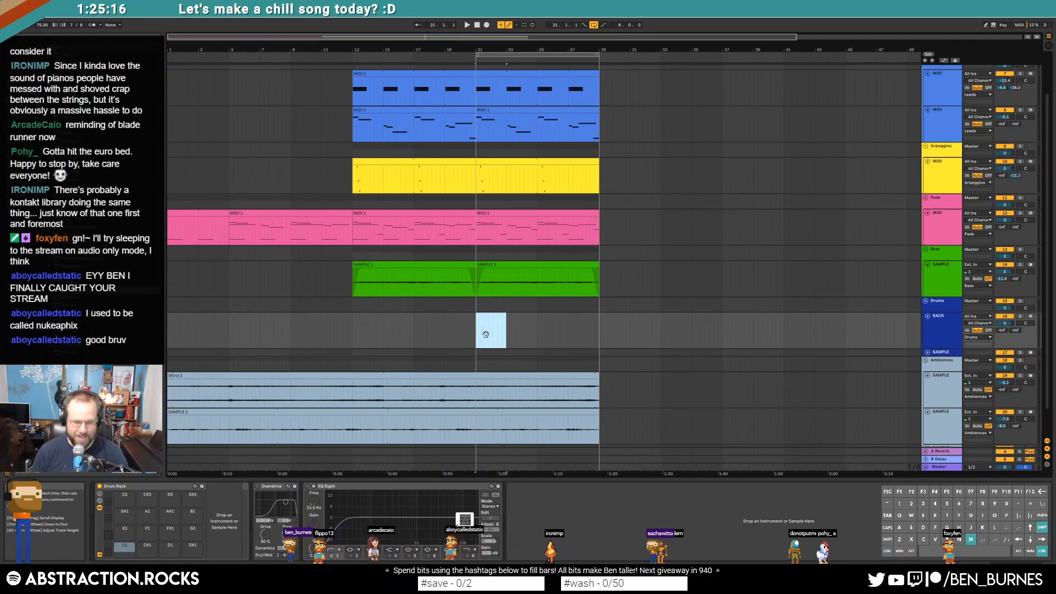
{"action": "key", "text": "ctrl+shift+m"}
{"action": "left_click_drag", "start_coordinate": [506, 281], "coordinate": [599, 281]}
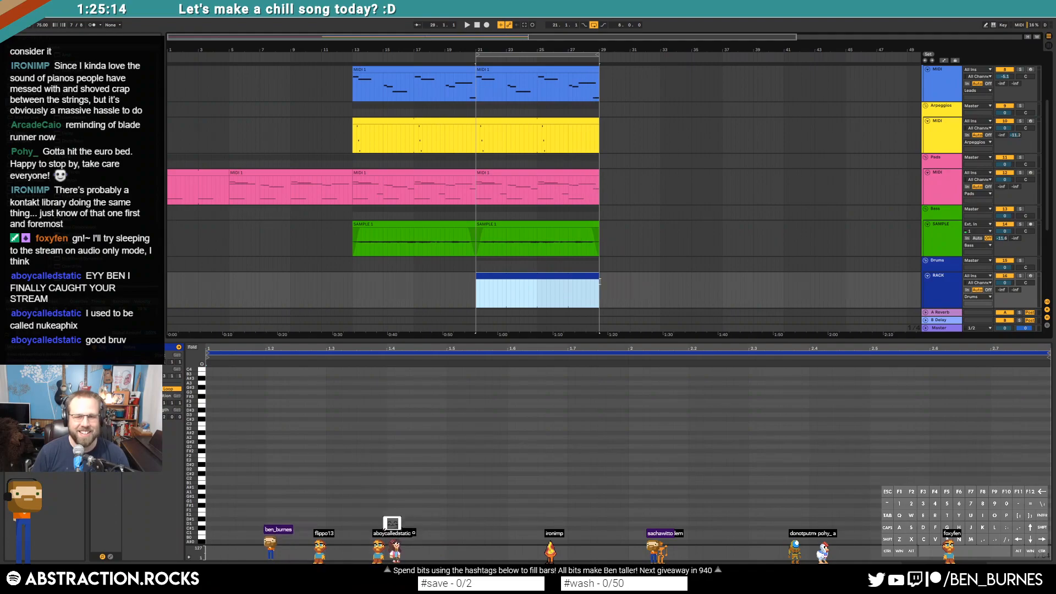
{"action": "key", "text": "shift+Tab"}
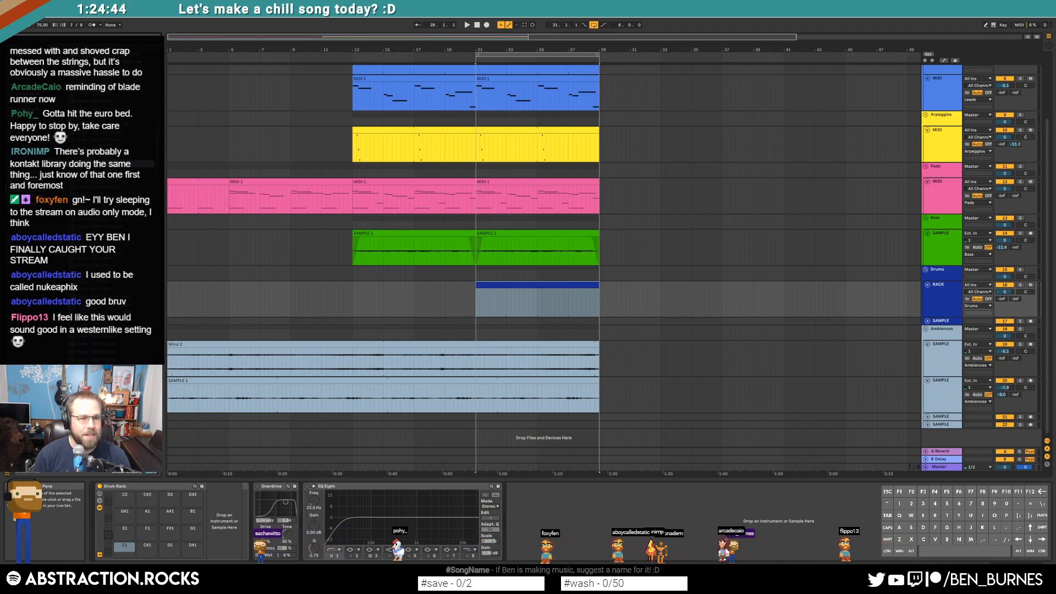
Step: Load the Clave - Light Hit sample onto a Drum Rack pad and add a clave note at the start of the drum clip
{"action": "left_click_drag", "start_coordinate": [99, 164], "coordinate": [200, 521]}
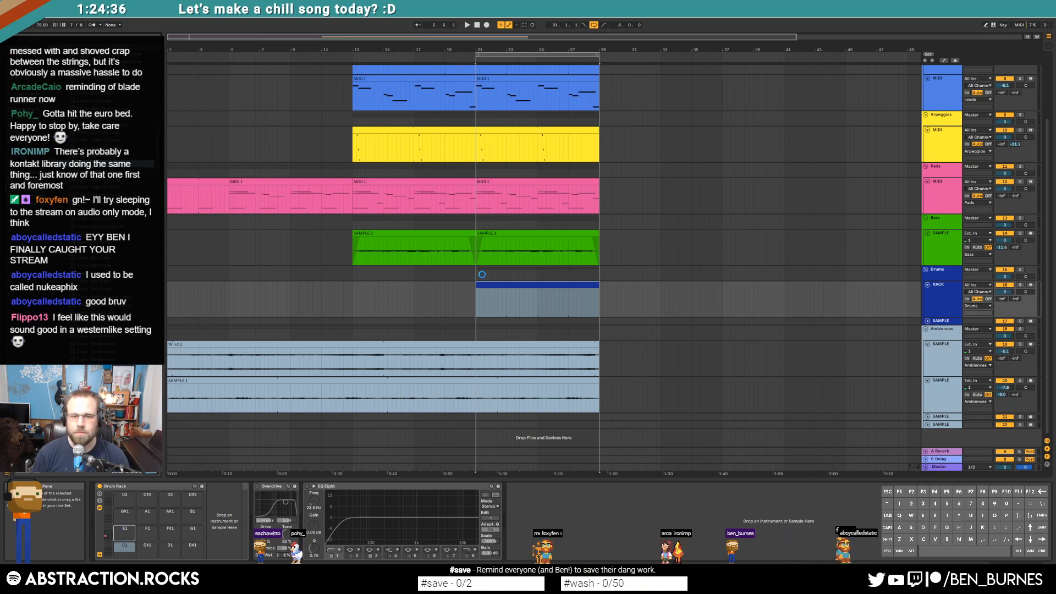
{"action": "double_click", "coordinate": [486, 285]}
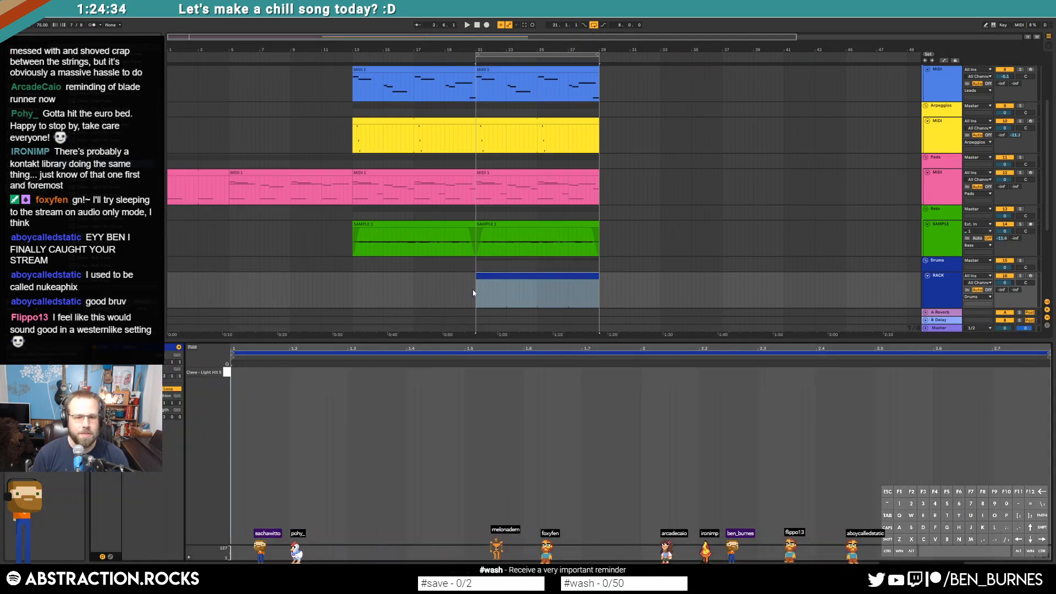
{"action": "double_click", "coordinate": [232, 371]}
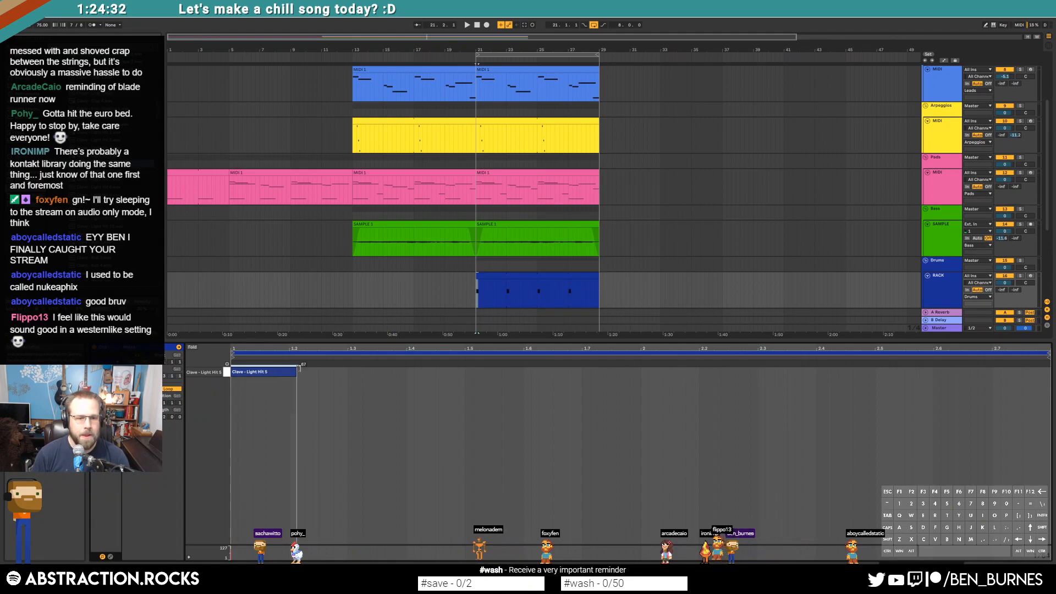
Step: Place Clave - Light Hit 5 notes on 1.2 and 1.5, duplicate them into the second bar, and play the loop
{"action": "left_click_drag", "start_coordinate": [276, 375], "coordinate": [347, 372]}
{"action": "left_click_drag", "start_coordinate": [463, 372], "coordinate": [235, 373]}
{"action": "key", "text": "ctrl+d"}
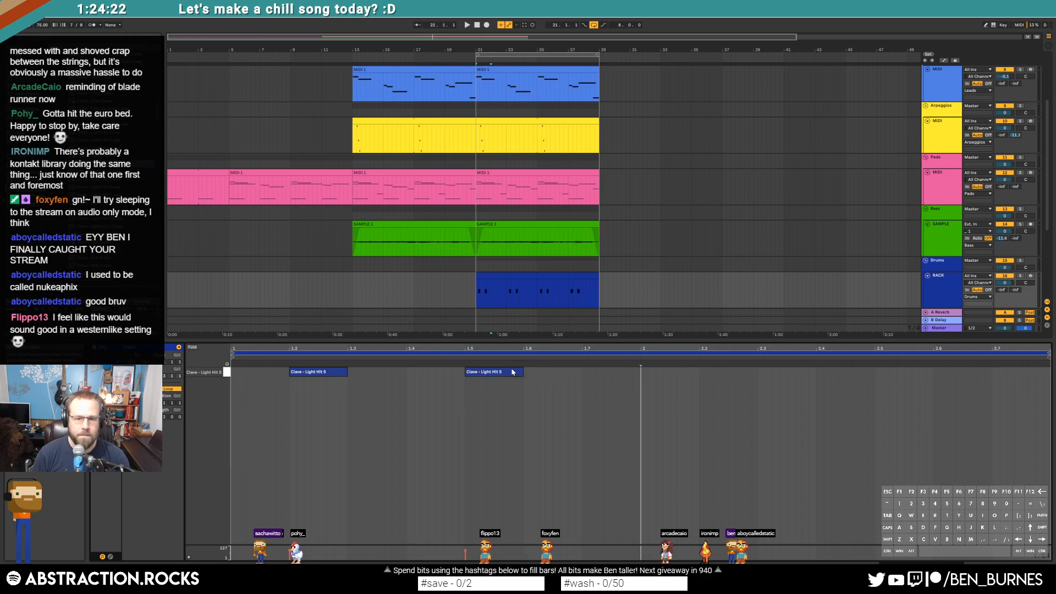
{"action": "key", "text": "ctrl+d"}
{"action": "key", "text": "space"}
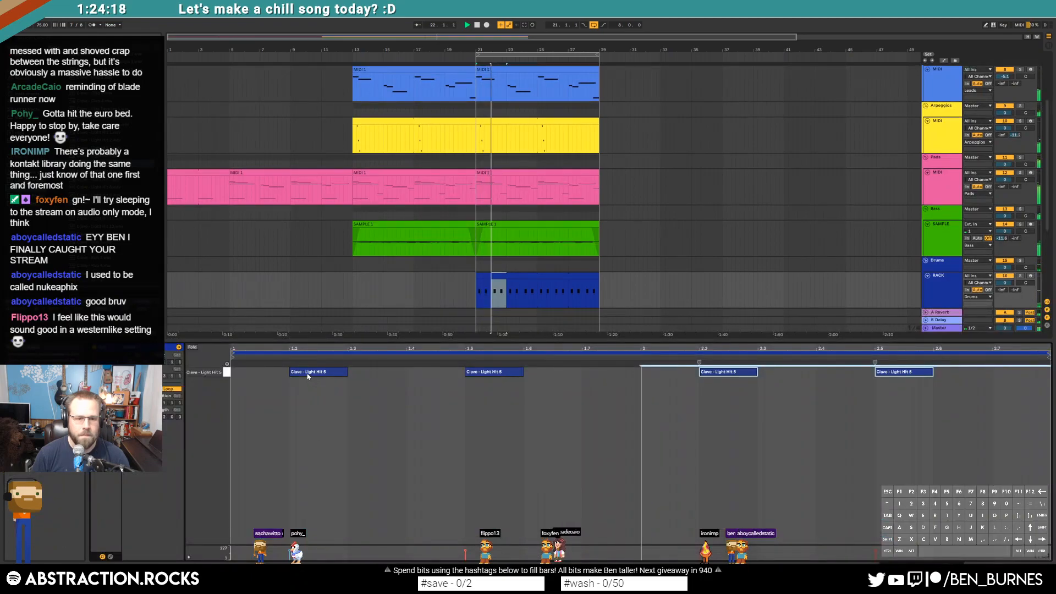
Step: Shift all clave notes one beat later so they start on 1.3, and stop playback
{"action": "key", "text": "ctrl+a"}
{"action": "left_click_drag", "start_coordinate": [307, 375], "coordinate": [367, 375]}
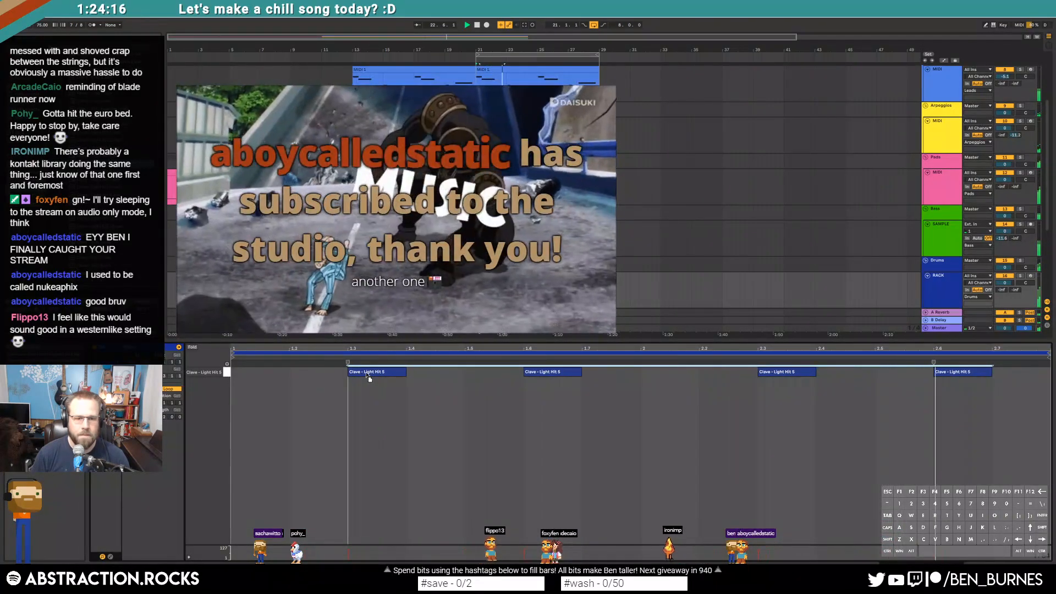
{"action": "left_click", "coordinate": [488, 434]}
{"action": "key", "text": "space"}
{"action": "left_click", "coordinate": [749, 466]}
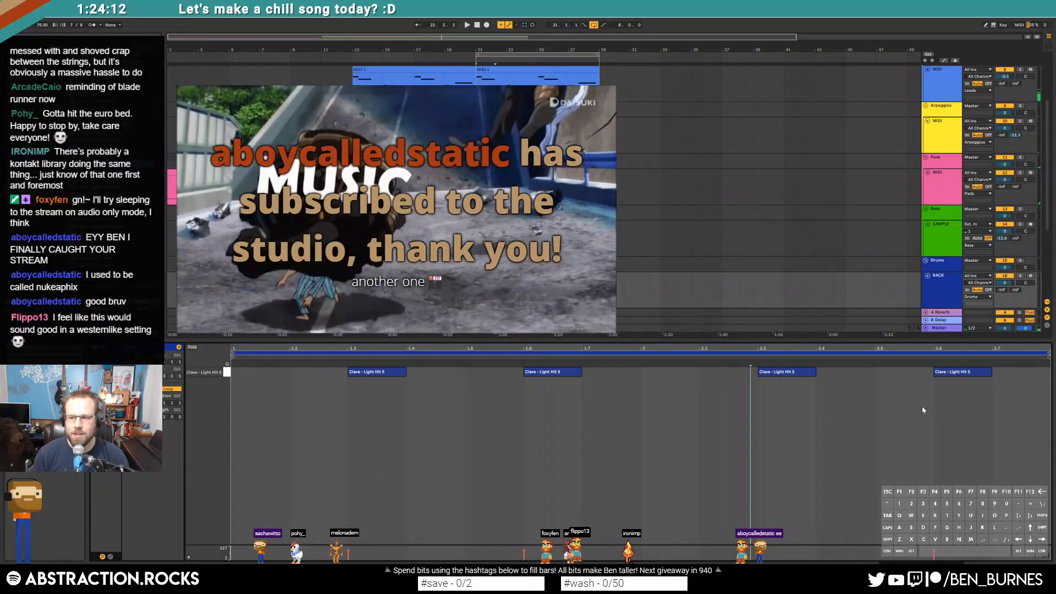
Step: Delete the clave note on 2.6 and place one on 2.5 instead
{"action": "left_click", "coordinate": [796, 373]}
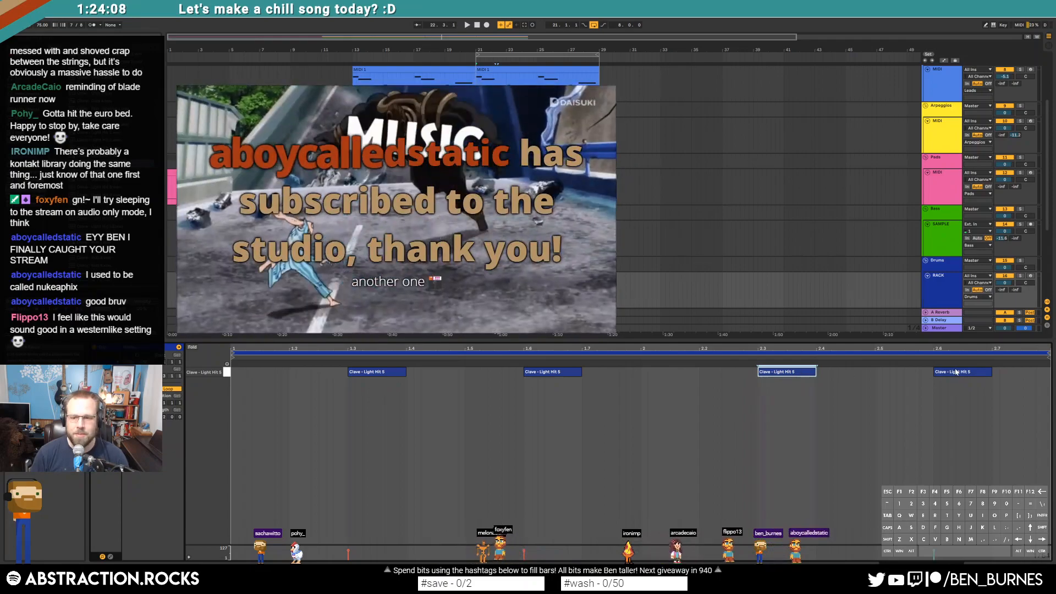
{"action": "double_click", "coordinate": [955, 371]}
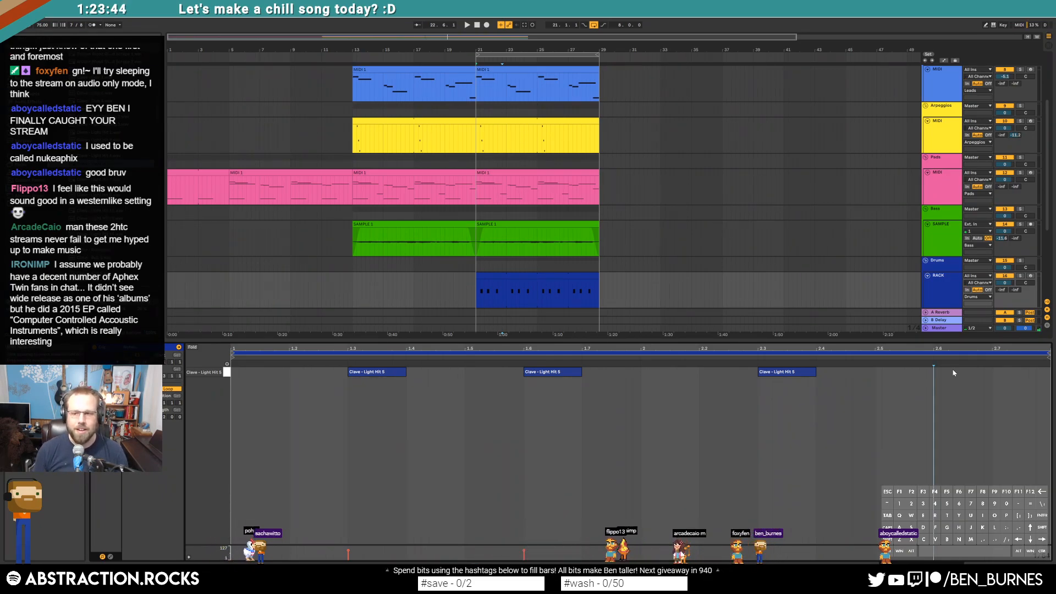
{"action": "left_click", "coordinate": [845, 386]}
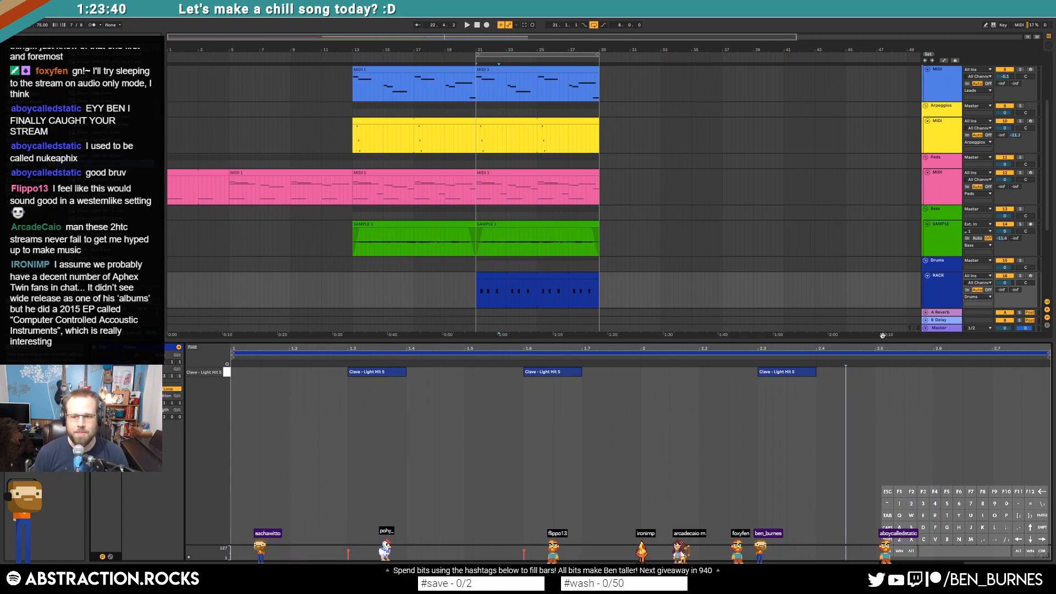
{"action": "left_click_drag", "start_coordinate": [903, 372], "coordinate": [930, 372]}
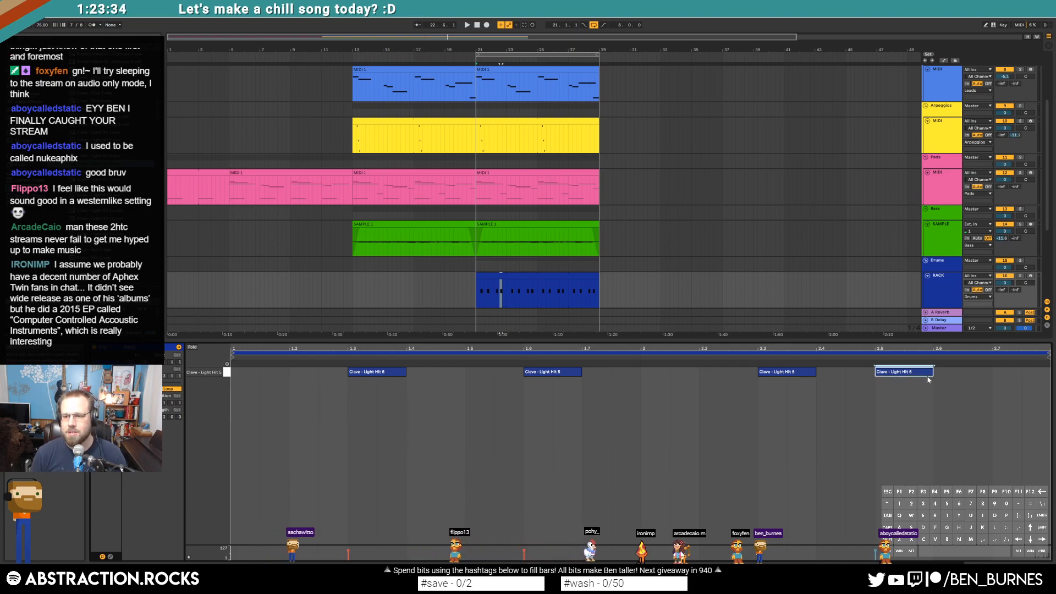
Step: Play the loop while moving the clave note on 1.6 to 1.7 and the one on 2.5 to 2.6
{"action": "key", "text": "space"}
{"action": "left_click_drag", "start_coordinate": [530, 375], "coordinate": [589, 375]}
{"action": "left_click_drag", "start_coordinate": [899, 374], "coordinate": [957, 374]}
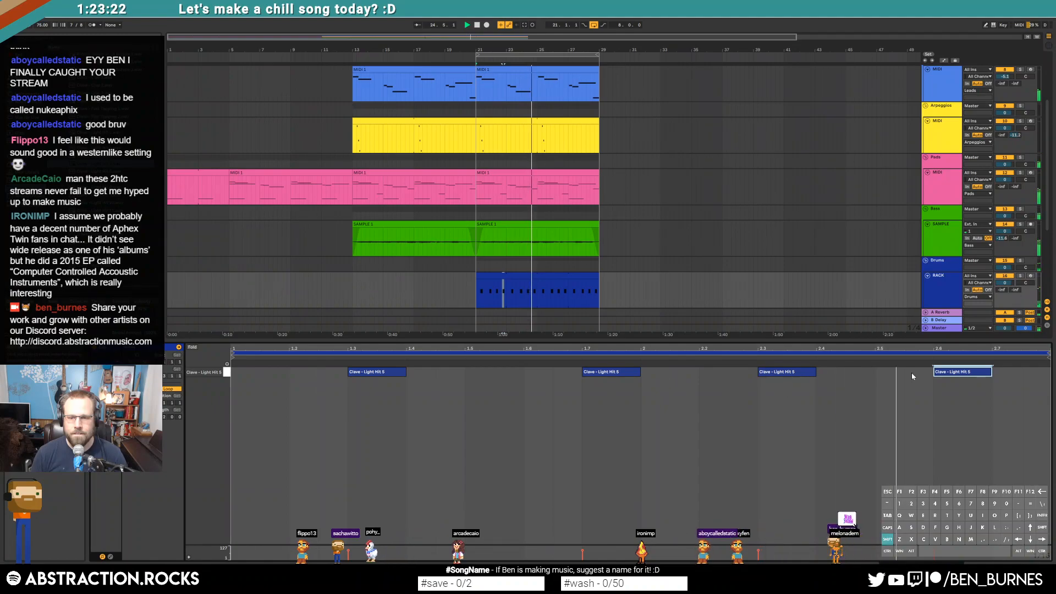
Step: Swap the drum rack pad's sample for Clave - Strike 6 and play the loop
{"action": "key", "text": "shift+Tab"}
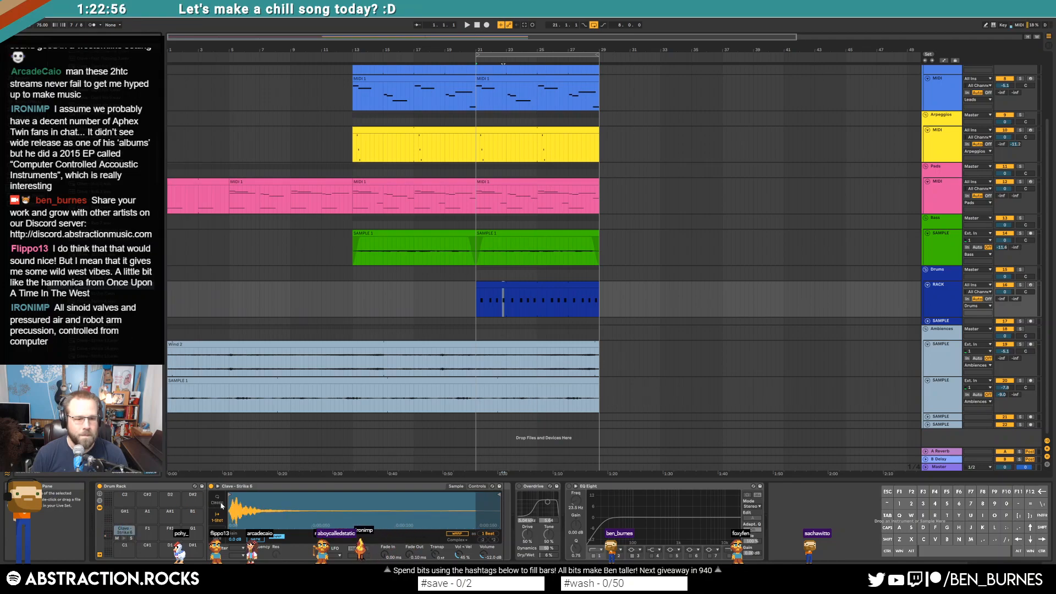
{"action": "key", "text": "space"}
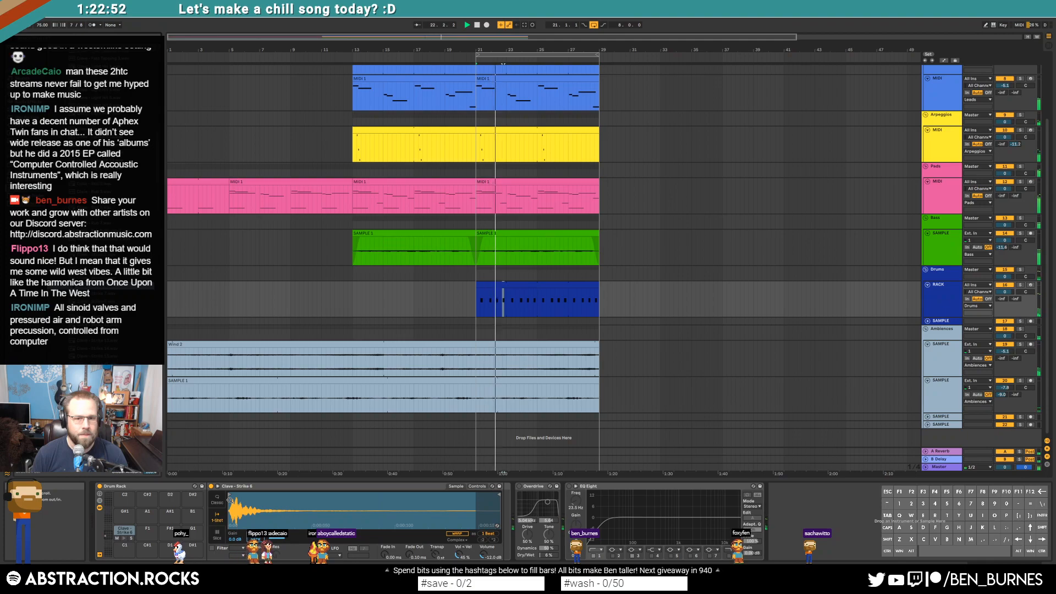
Step: Move the clave note on 2.3 to 2.4, delete the one on 2.6, and stop playback
{"action": "key", "text": "shift+Tab"}
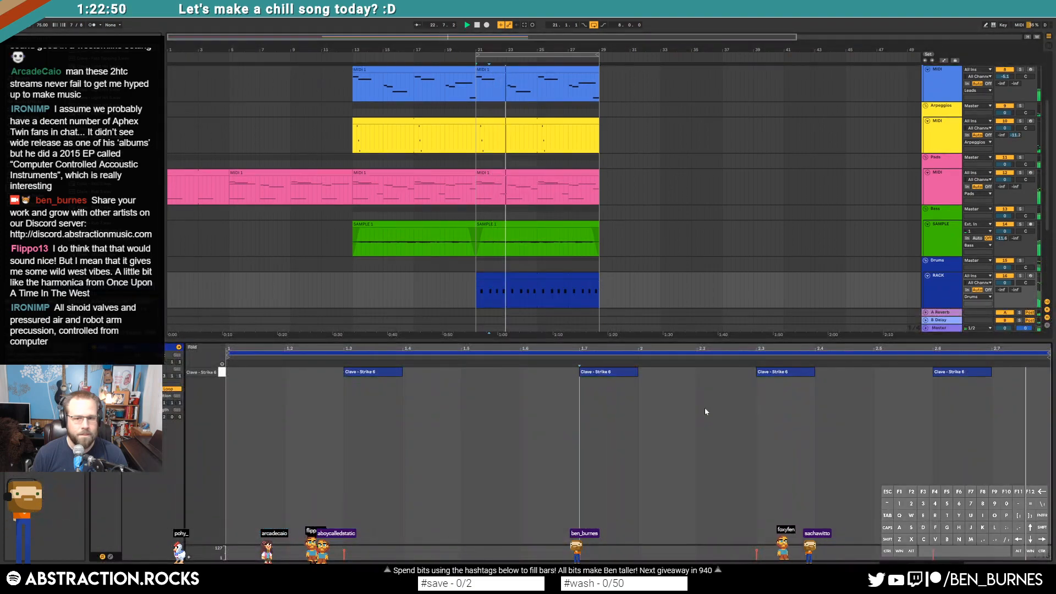
{"action": "left_click_drag", "start_coordinate": [786, 374], "coordinate": [844, 374]}
{"action": "left_click", "coordinate": [961, 373]}
{"action": "key", "text": "Delete"}
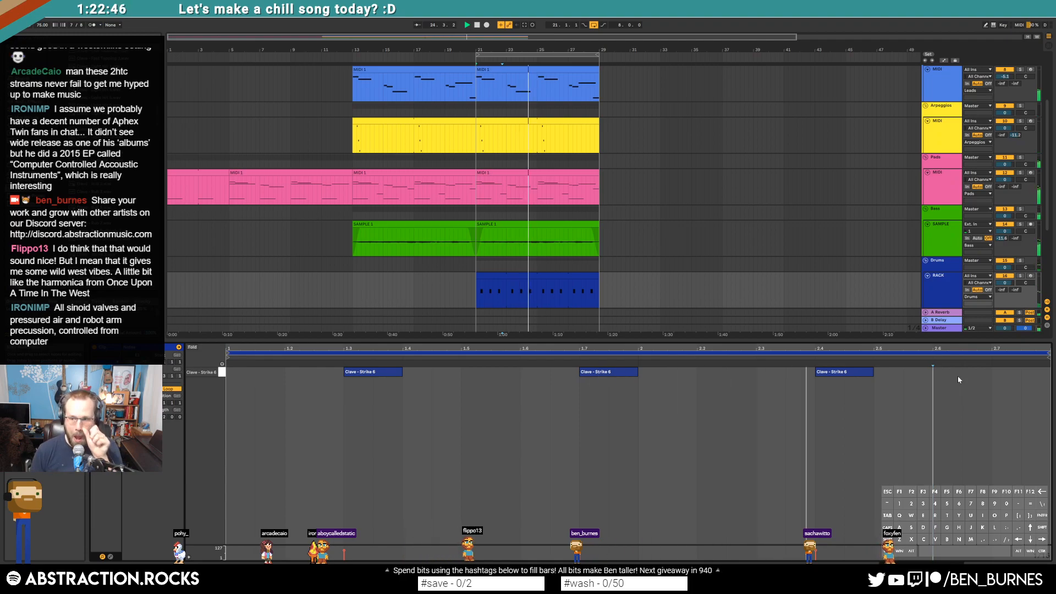
{"action": "key", "text": "space"}
Step: Add a Reverb after the clave sample, before the Overdrive, and raise the frequency of its input filter
{"action": "key", "text": "shift+Tab"}
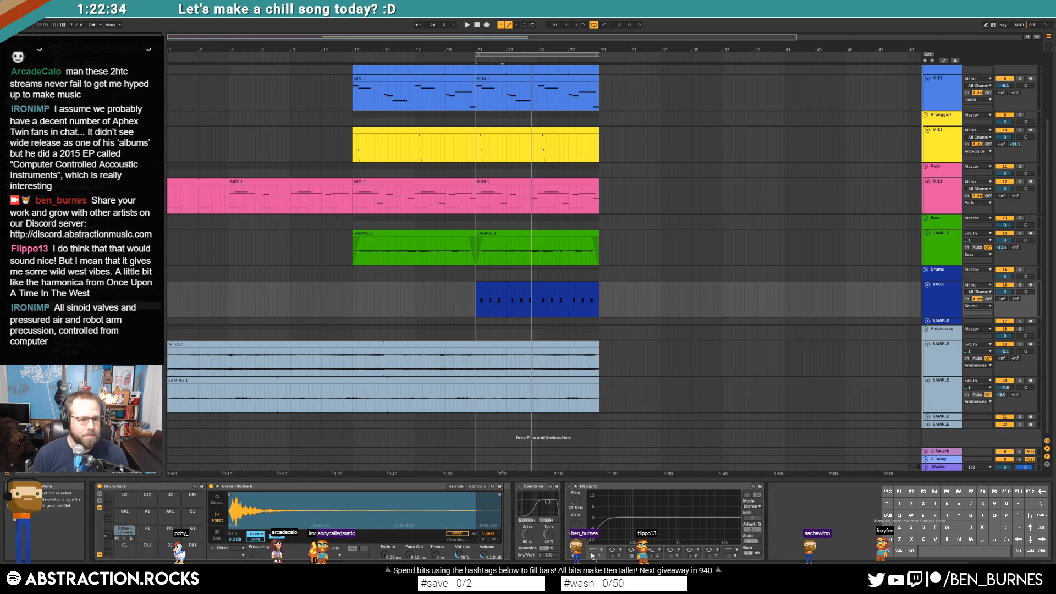
{"action": "left_click", "coordinate": [511, 525]}
{"action": "left_click_drag", "start_coordinate": [502, 523], "coordinate": [527, 519]}
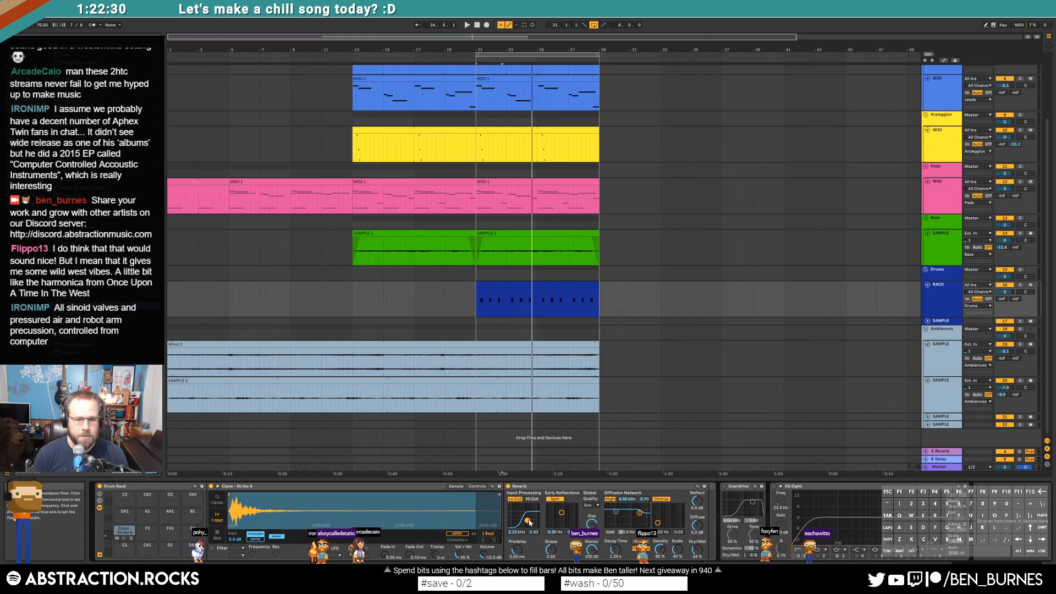
Step: Turn off the Reverb's Spin and Chorus, lower its high diffusion filter slightly, and raise the decay time during playback
{"action": "left_click", "coordinate": [559, 499]}
{"action": "left_click", "coordinate": [661, 499]}
{"action": "left_click_drag", "start_coordinate": [640, 513], "coordinate": [640, 514]}
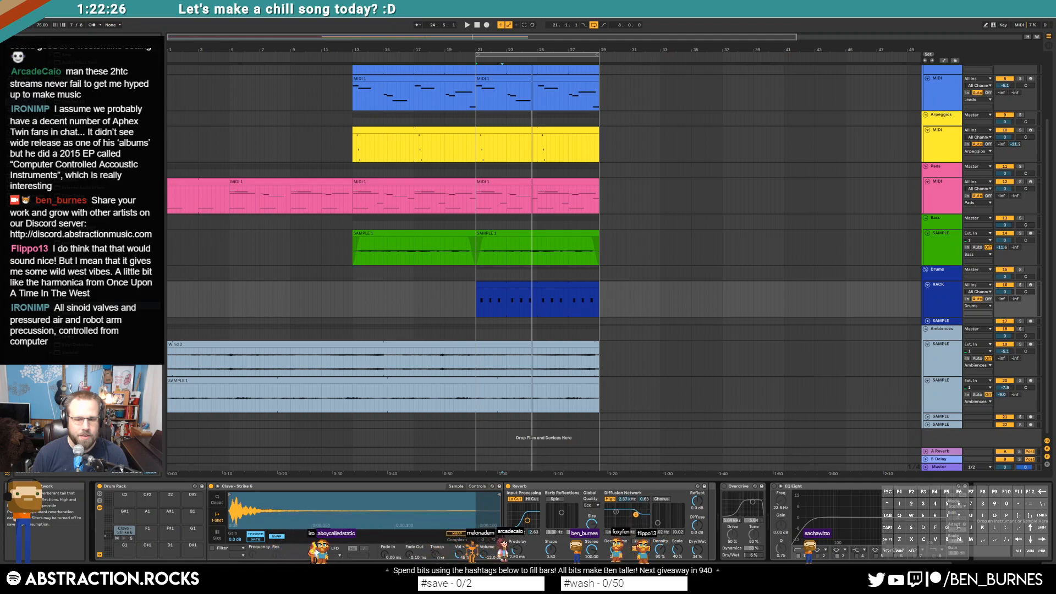
{"action": "left_click", "coordinate": [738, 493]}
{"action": "key", "text": "space"}
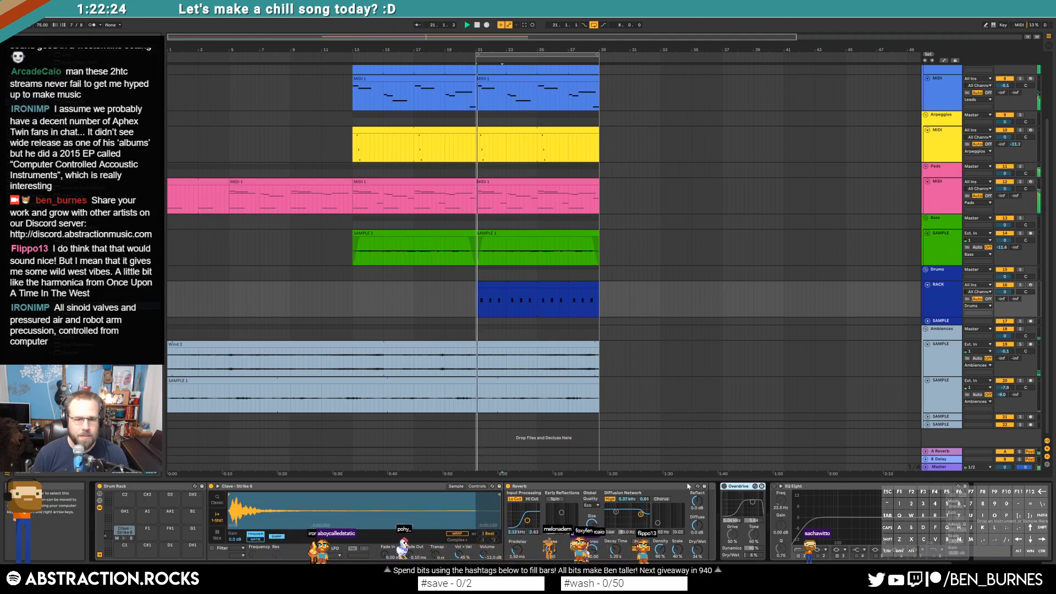
{"action": "left_click_drag", "start_coordinate": [616, 549], "coordinate": [615, 533]}
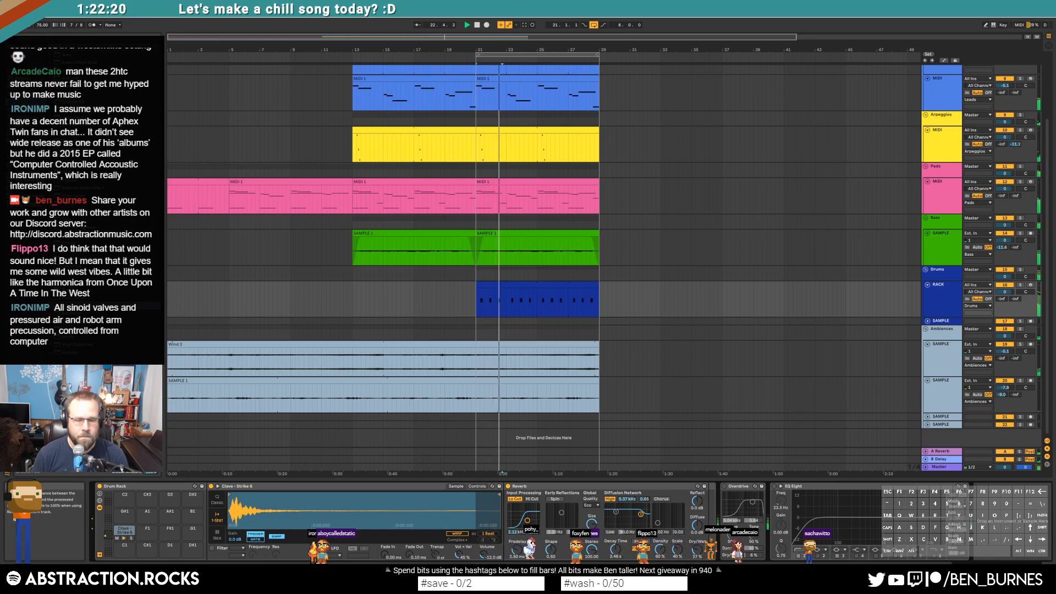
Step: Delete the clave note on 1.7 from the RACK clip and stop playback after listening
{"action": "double_click", "coordinate": [530, 297]}
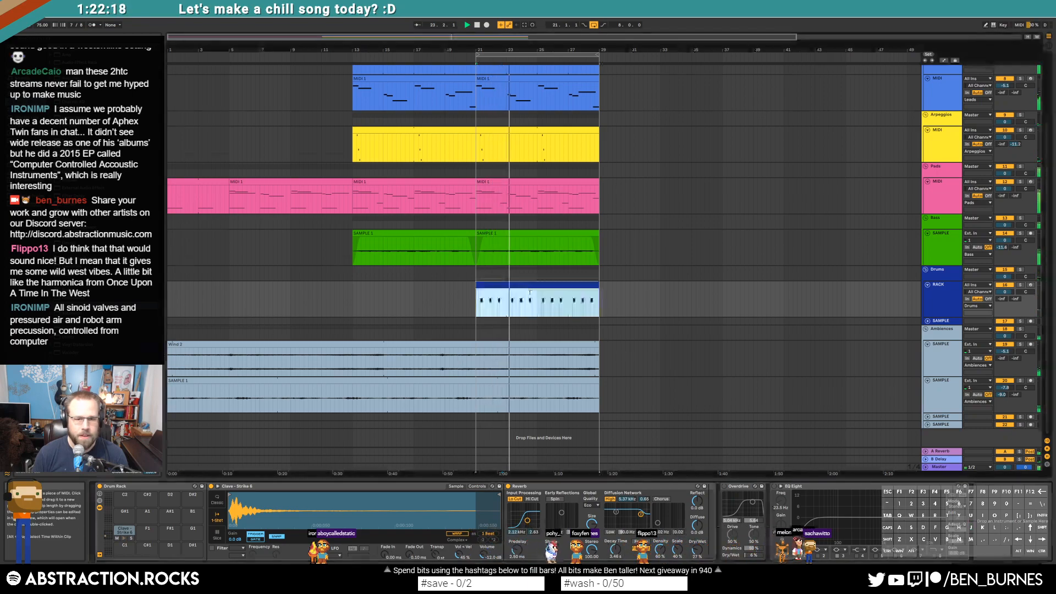
{"action": "double_click", "coordinate": [591, 373]}
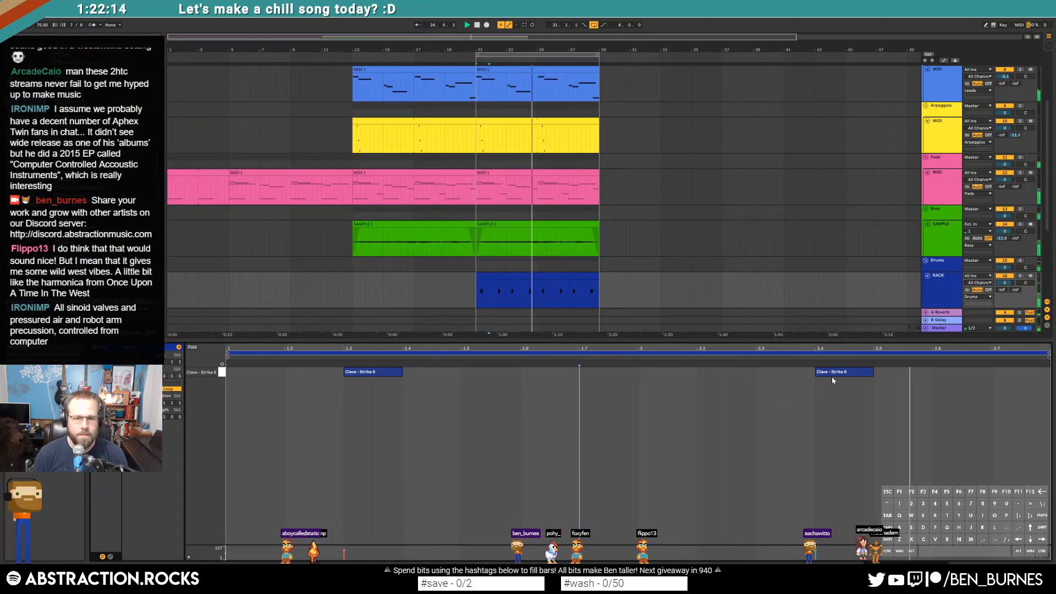
{"action": "key", "text": "shift+Tab"}
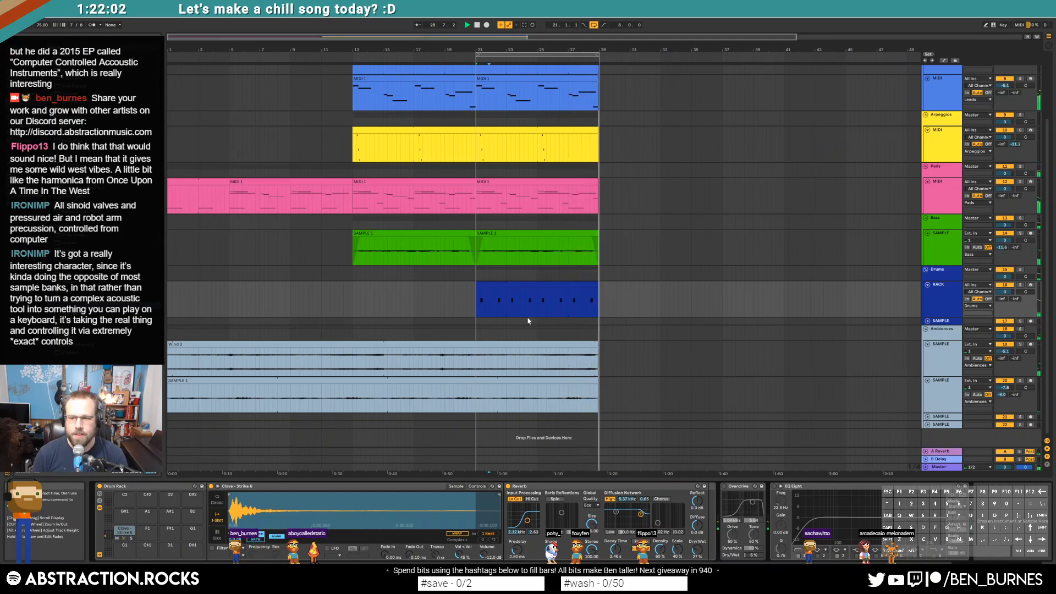
{"action": "left_click", "coordinate": [506, 285]}
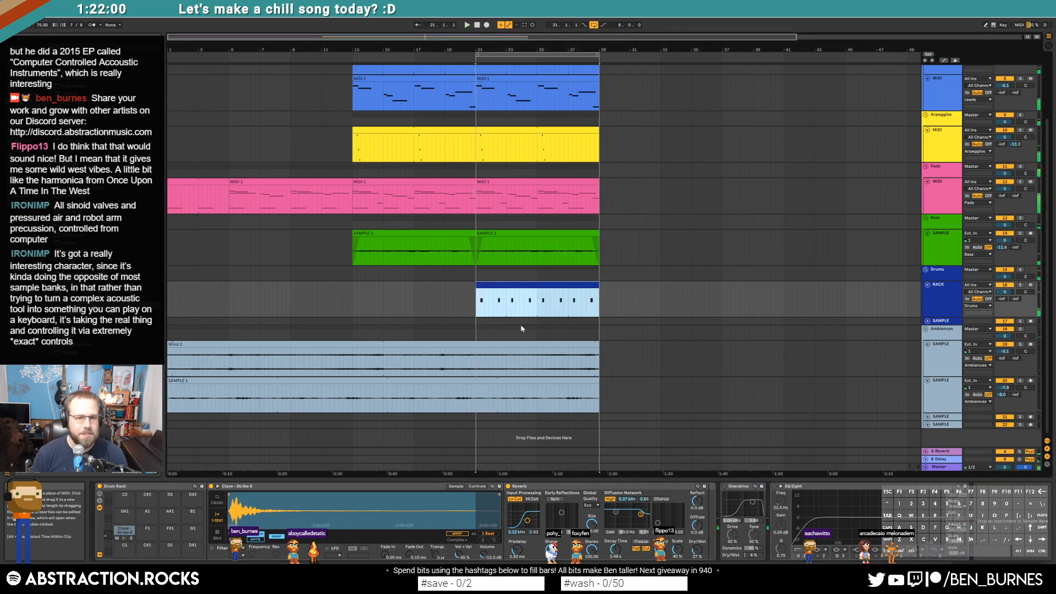
{"action": "left_click", "coordinate": [476, 308]}
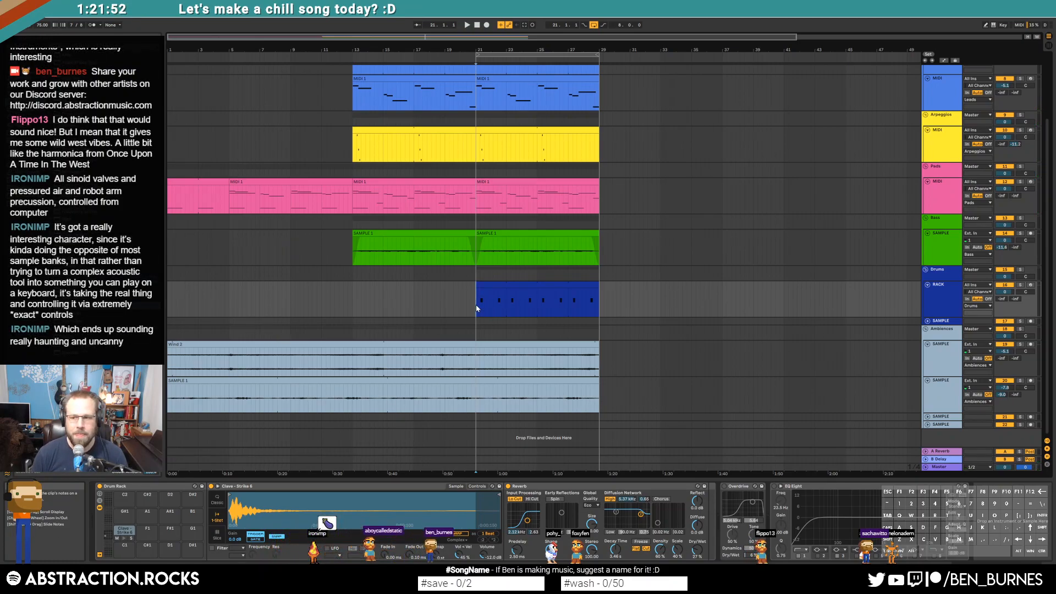
Step: Load the VMH1 Bassdrums 119 sample onto the C1 pad of the RACK track's Drum Rack
{"action": "left_click", "coordinate": [951, 314]}
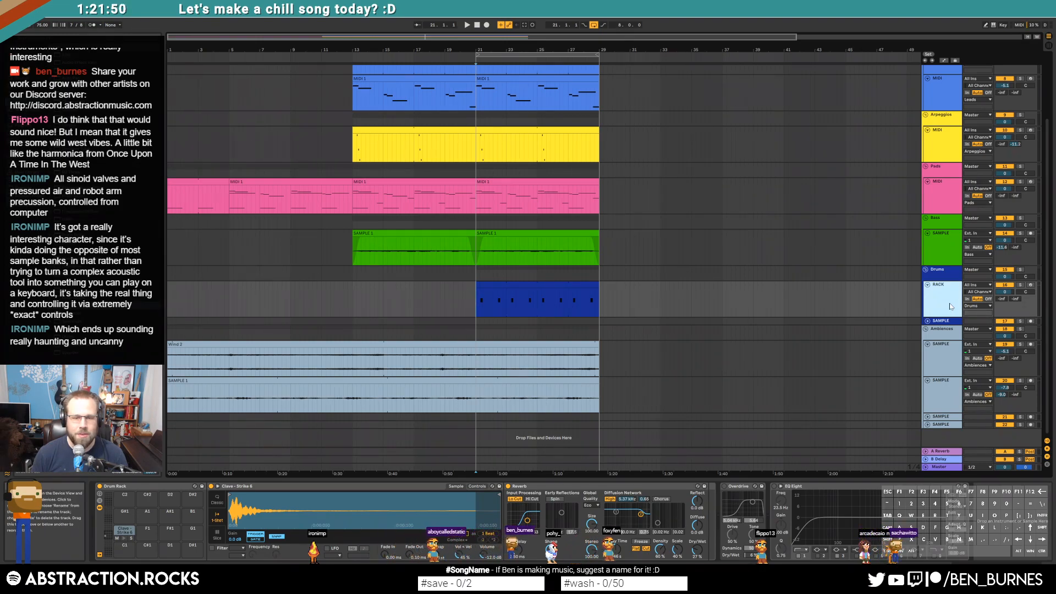
{"action": "left_click", "coordinate": [929, 321]}
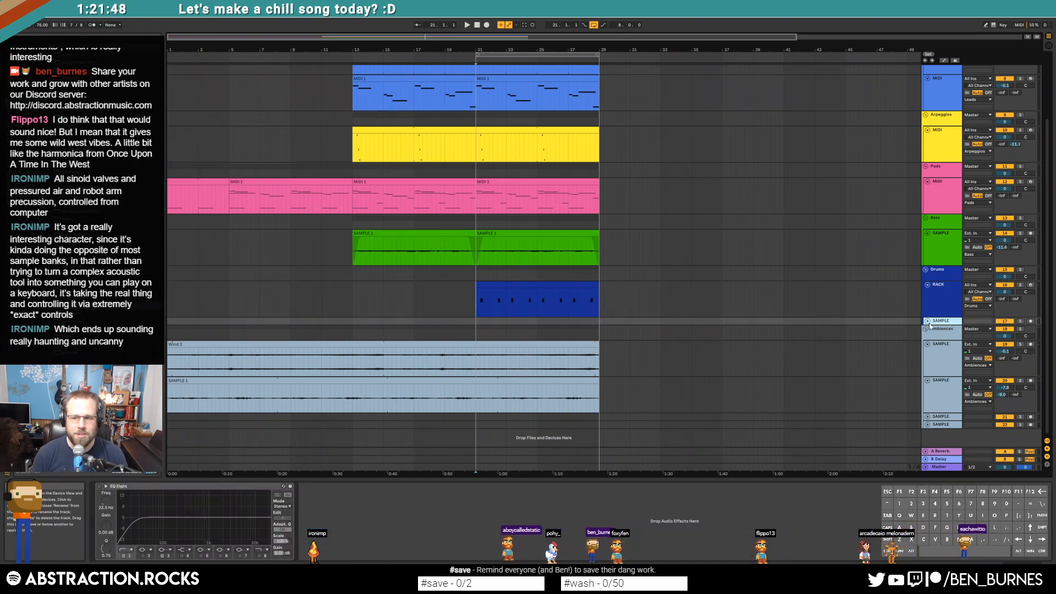
{"action": "left_click", "coordinate": [927, 321]}
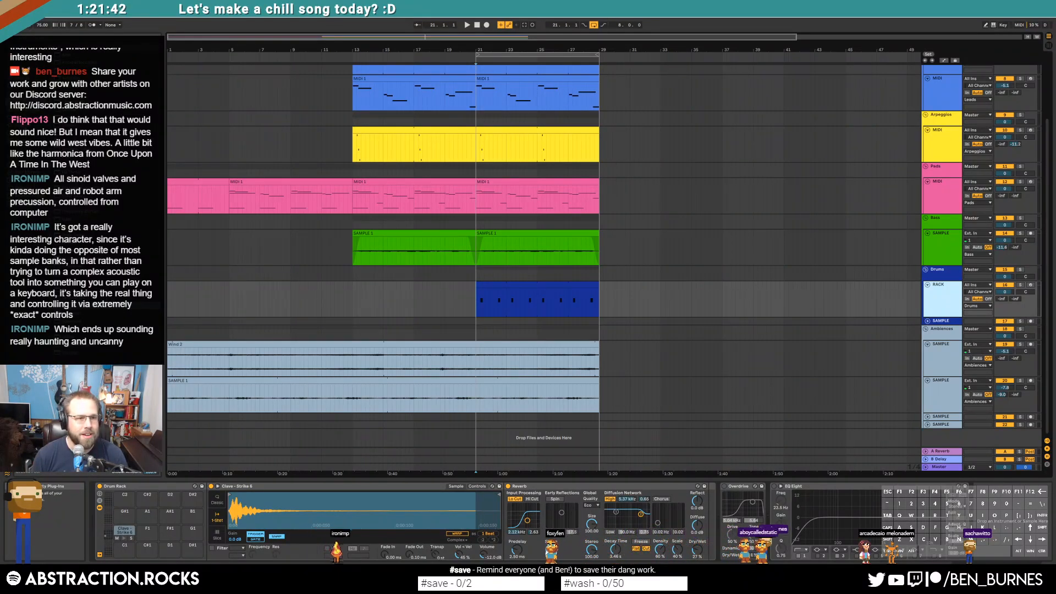
{"action": "left_click", "coordinate": [25, 125]}
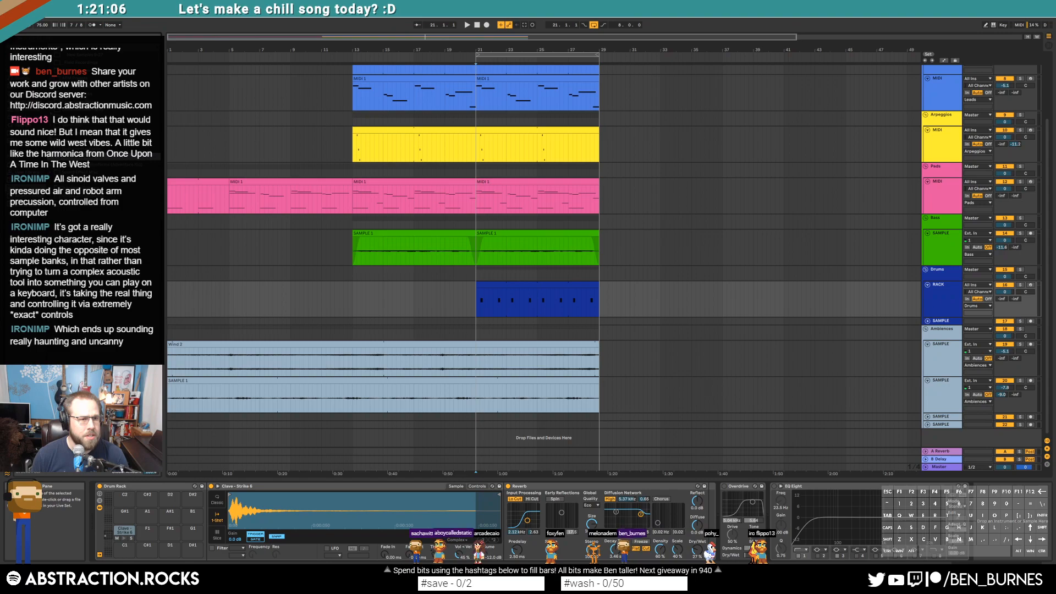
{"action": "left_click", "coordinate": [125, 548]}
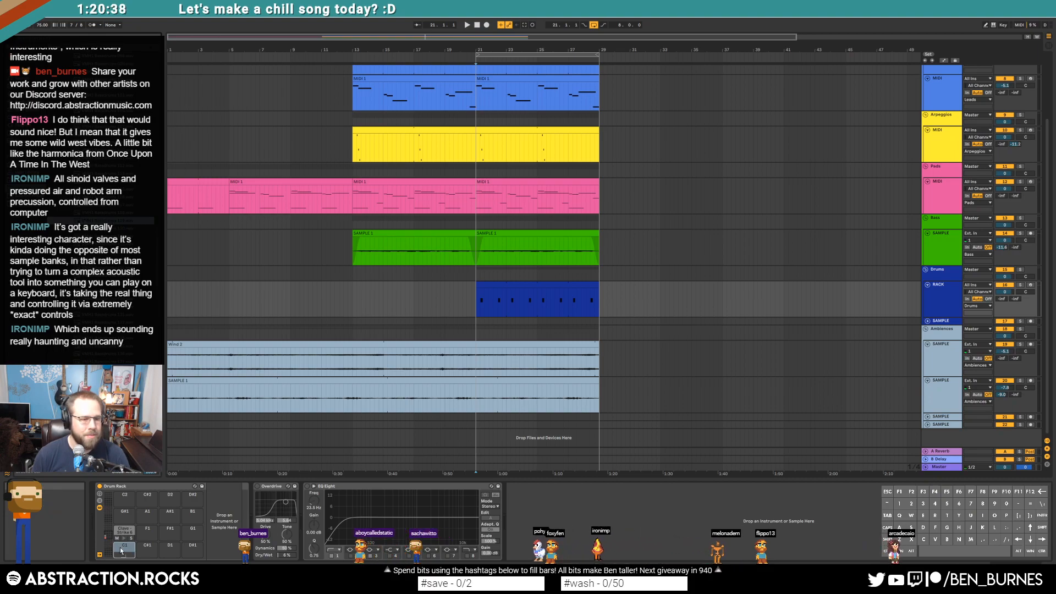
{"action": "left_click_drag", "start_coordinate": [107, 221], "coordinate": [124, 549]}
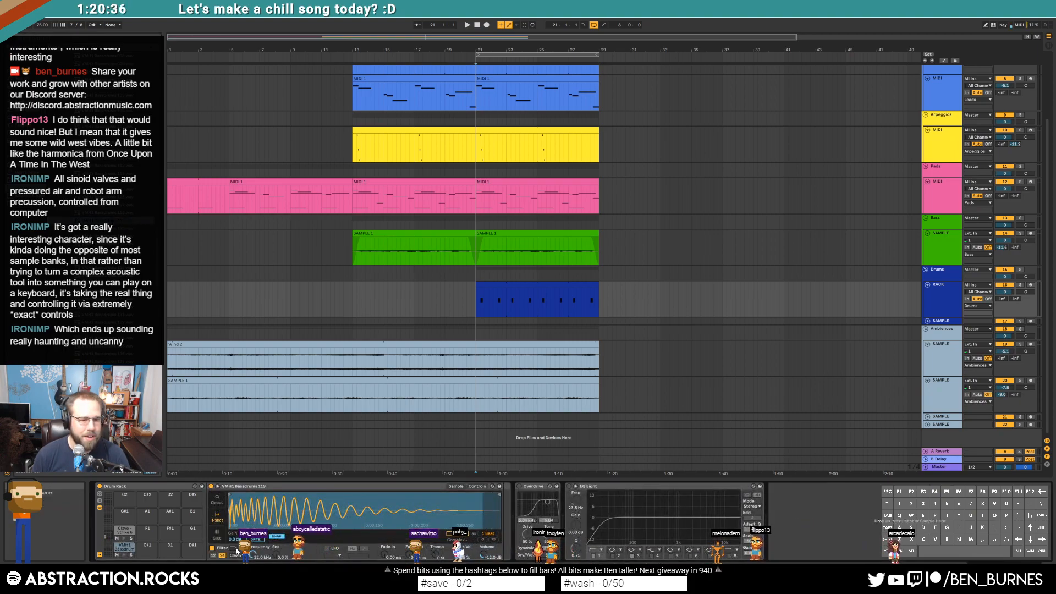
Step: Shorten the bass drum sample from its end, lengthen its fade-out, and adjust its filter frequency
{"action": "left_click_drag", "start_coordinate": [499, 495], "coordinate": [392, 496]}
{"action": "left_click_drag", "start_coordinate": [411, 554], "coordinate": [411, 529]}
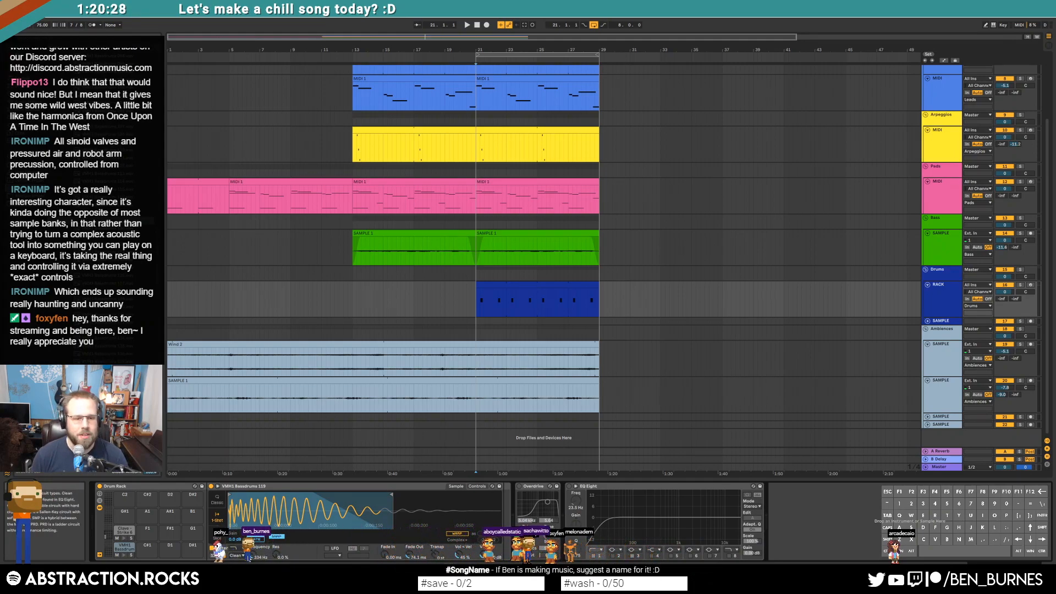
{"action": "left_click_drag", "start_coordinate": [251, 555], "coordinate": [251, 550]}
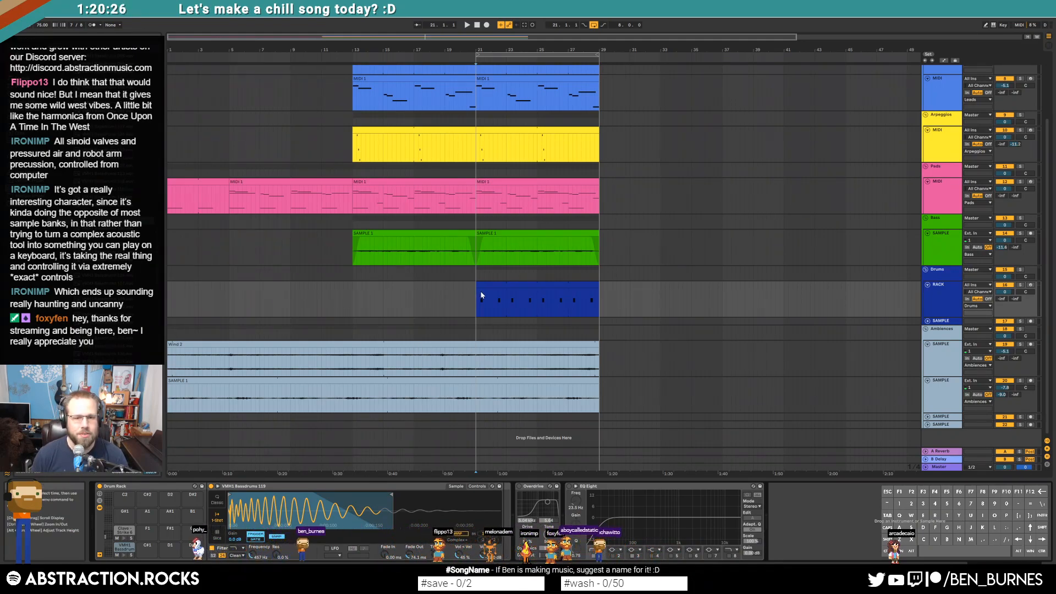
Step: Add VMH1 Bassdrums 119 notes on 1 and 1.4 in the RACK clip
{"action": "double_click", "coordinate": [536, 299]}
{"action": "double_click", "coordinate": [242, 382]}
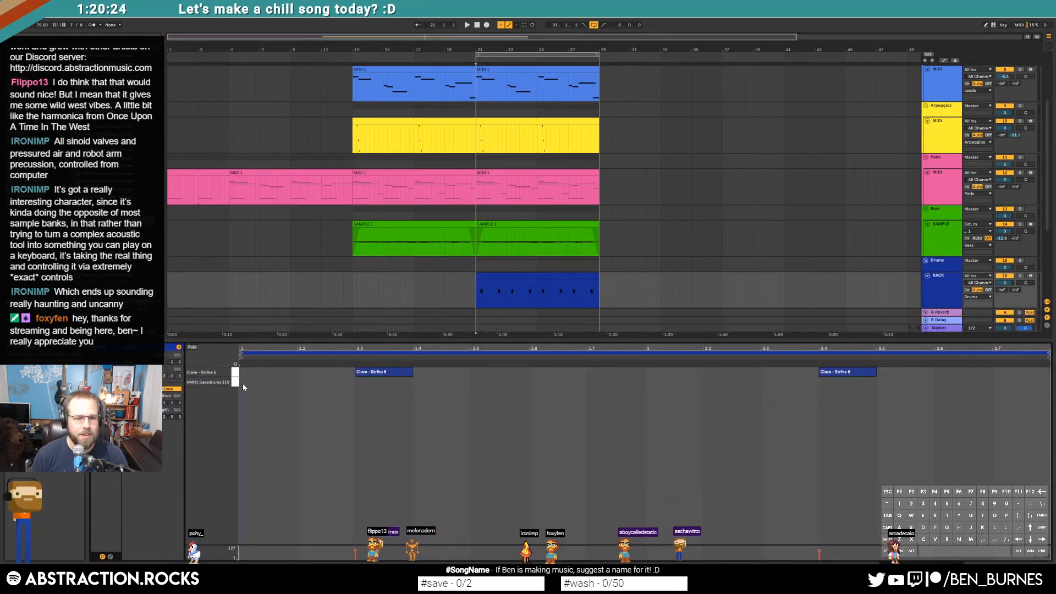
{"action": "double_click", "coordinate": [440, 382]}
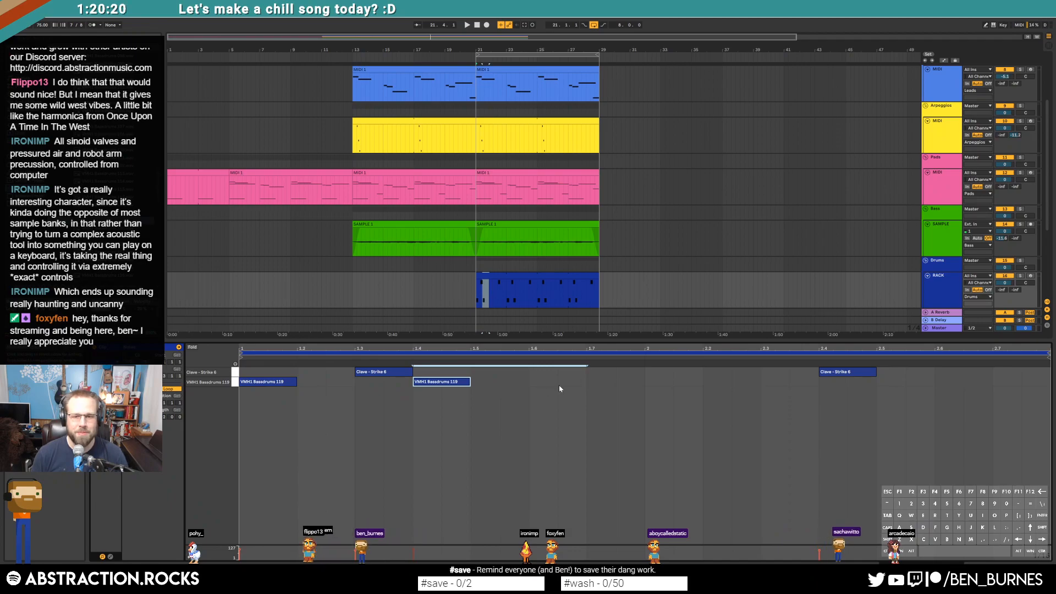
Step: Duplicate the two bass drum notes into the second bar and move the last one from 2.4 to 2.5
{"action": "left_click_drag", "start_coordinate": [641, 384], "coordinate": [270, 393]}
{"action": "key", "text": "ctrl+d"}
{"action": "left_click", "coordinate": [593, 428]}
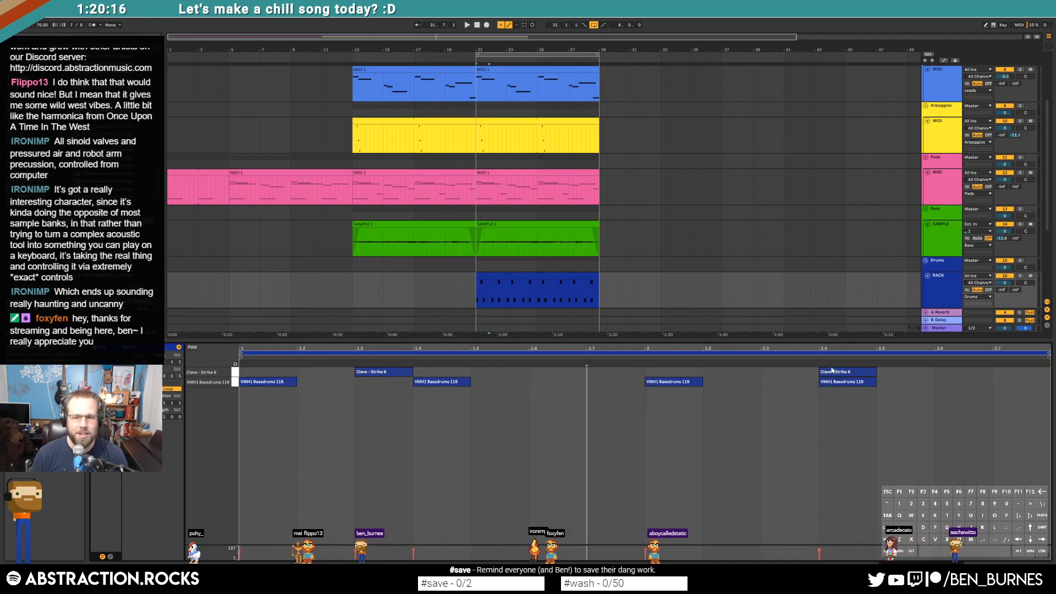
{"action": "left_click_drag", "start_coordinate": [840, 388], "coordinate": [897, 384]}
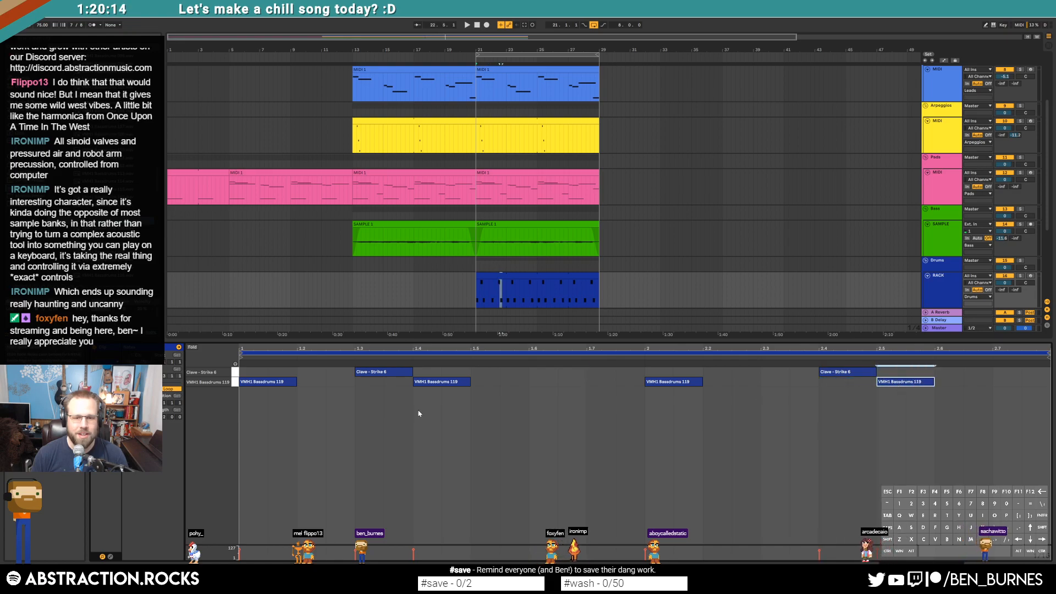
Step: Shift the RACK clip's first clave note and the bass drum note after it to 1.4 and 1.5, and adjust the bass drum notes' velocity
{"action": "key", "text": "space"}
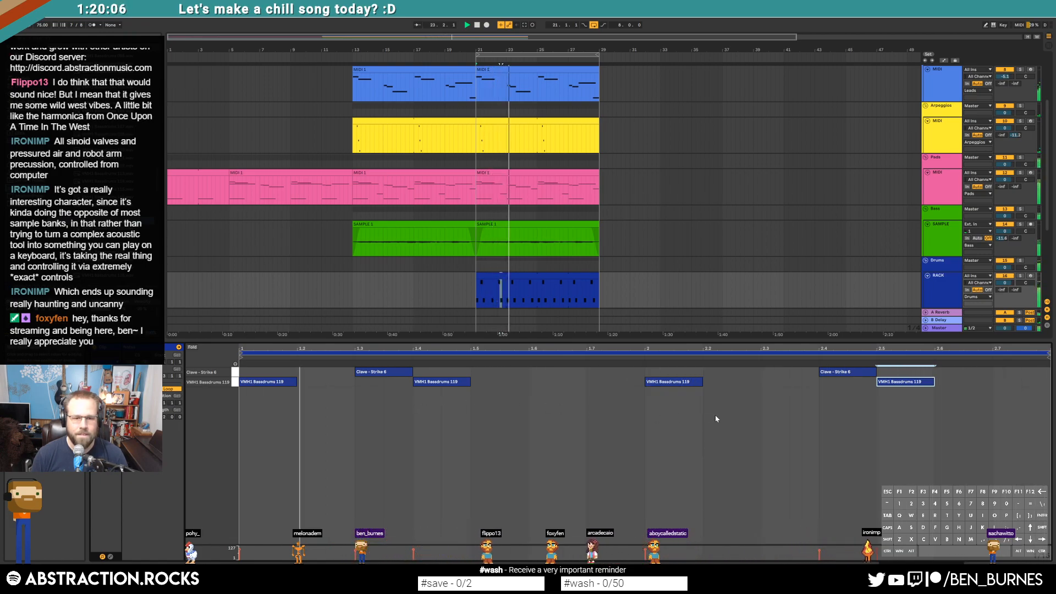
{"action": "left_click_drag", "start_coordinate": [372, 393], "coordinate": [501, 381]}
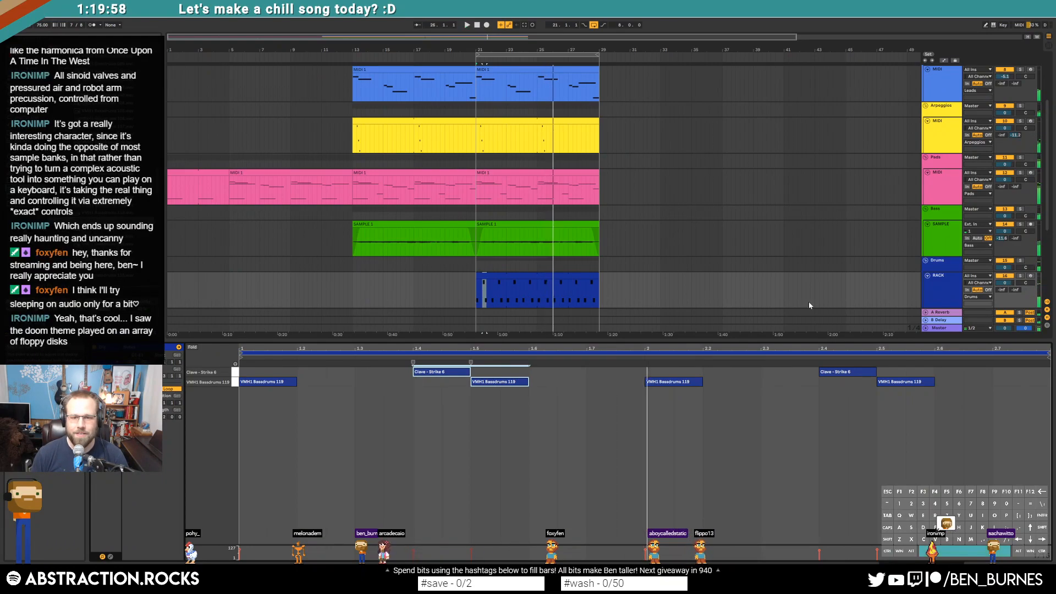
{"action": "left_click_drag", "start_coordinate": [971, 419], "coordinate": [276, 381]}
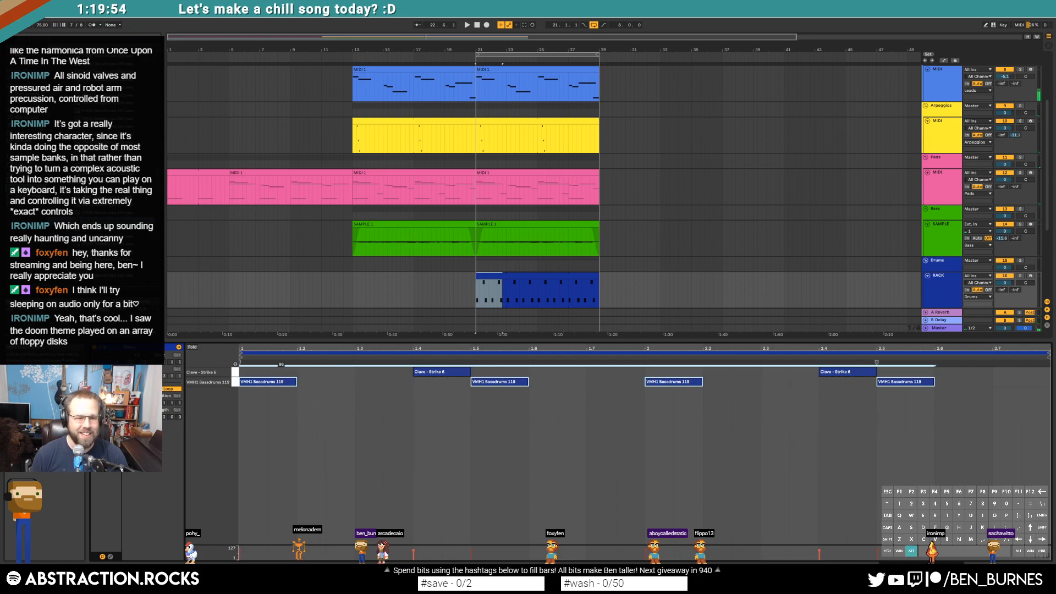
{"action": "left_click", "coordinate": [236, 372]}
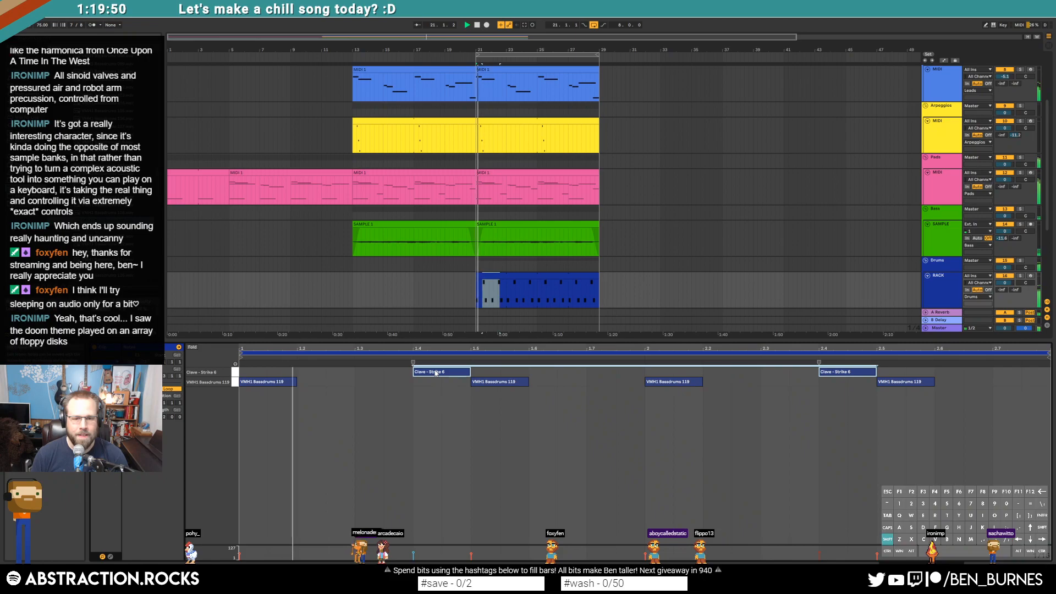
Step: Move the first clave note and the bass drum note after it one beat earlier, to 1.3 and 1.4
{"action": "key", "text": "shift+Tab"}
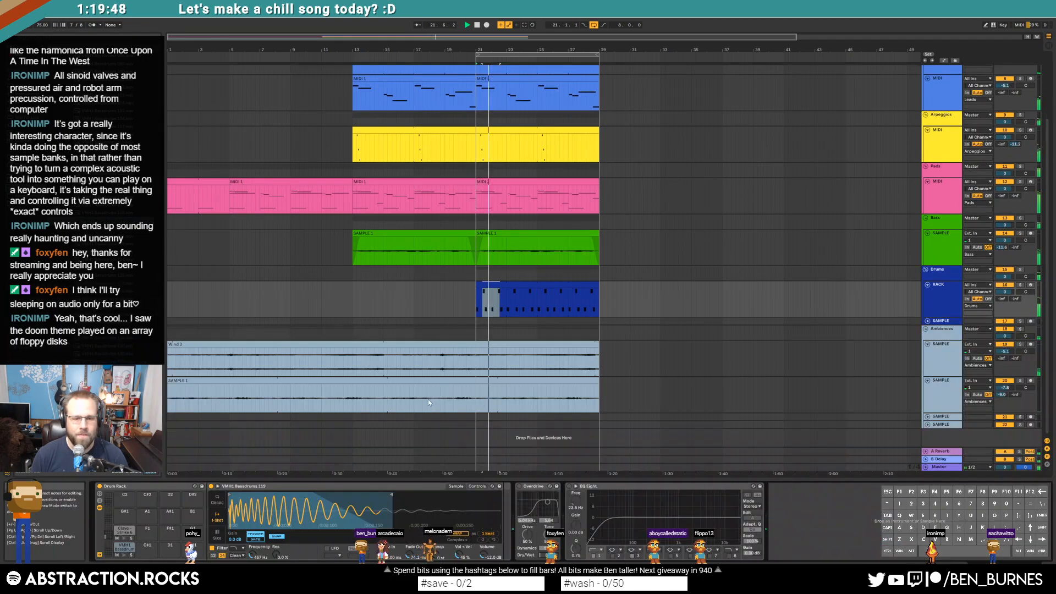
{"action": "key", "text": "shift+Tab"}
{"action": "left_click_drag", "start_coordinate": [423, 400], "coordinate": [493, 360]}
{"action": "key", "text": "Left"}
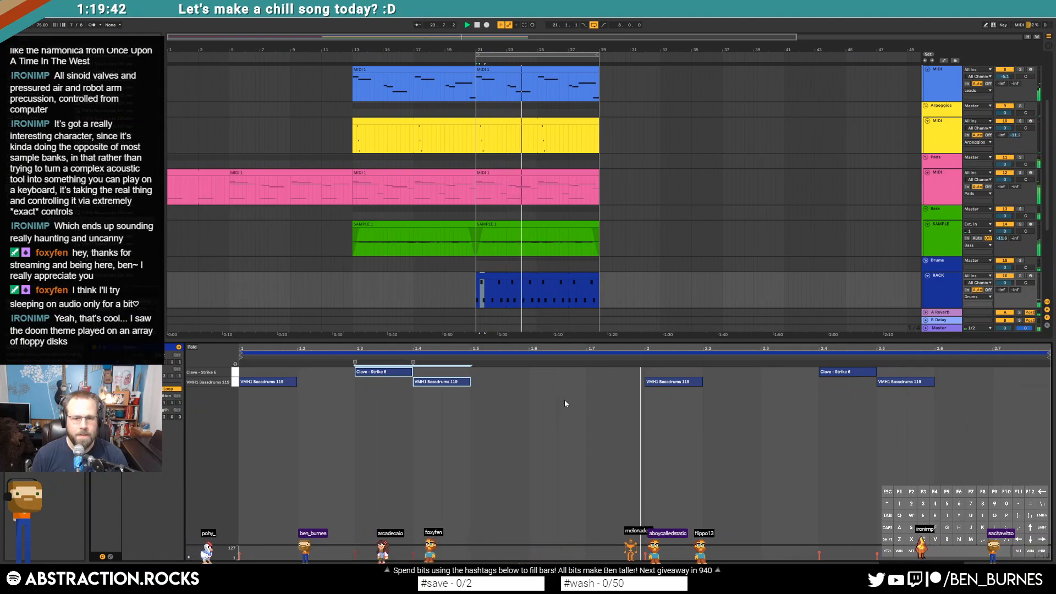
Step: In the last Pads MIDI clip, transpose the two short notes at the start of bar 7 upward by most of an octave
{"action": "left_click", "coordinate": [635, 303]}
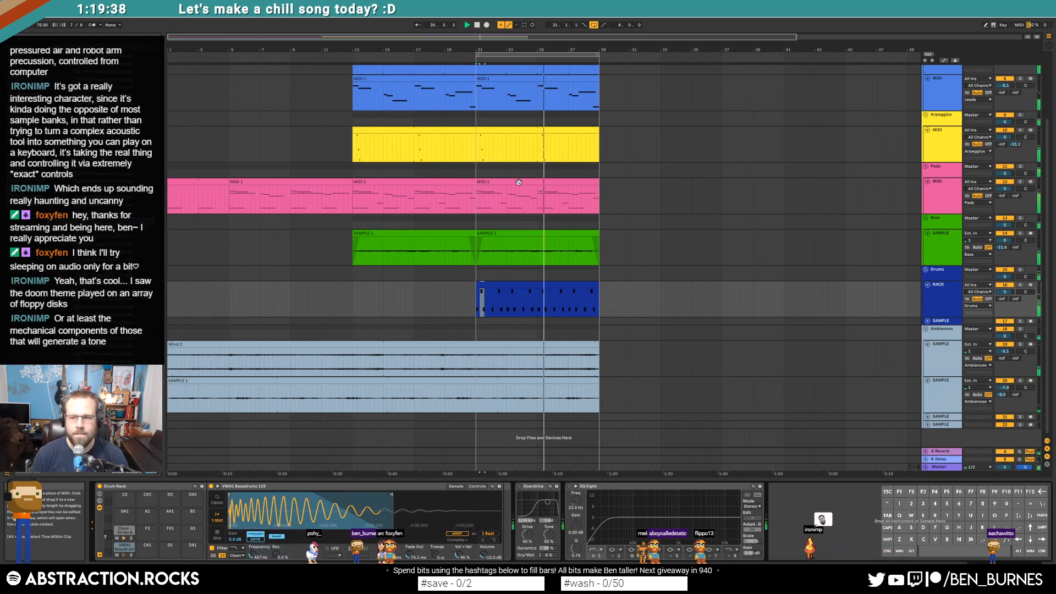
{"action": "left_click", "coordinate": [518, 182]}
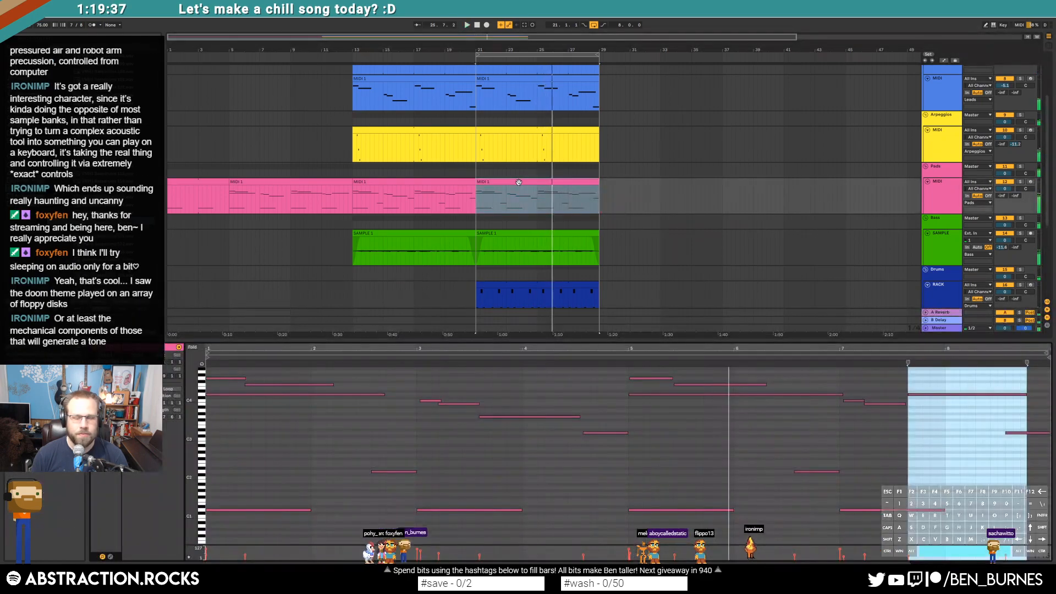
{"action": "left_click", "coordinate": [334, 429]}
{"action": "left_click_drag", "start_coordinate": [238, 372], "coordinate": [291, 387]}
{"action": "left_click_drag", "start_coordinate": [431, 395], "coordinate": [567, 444]}
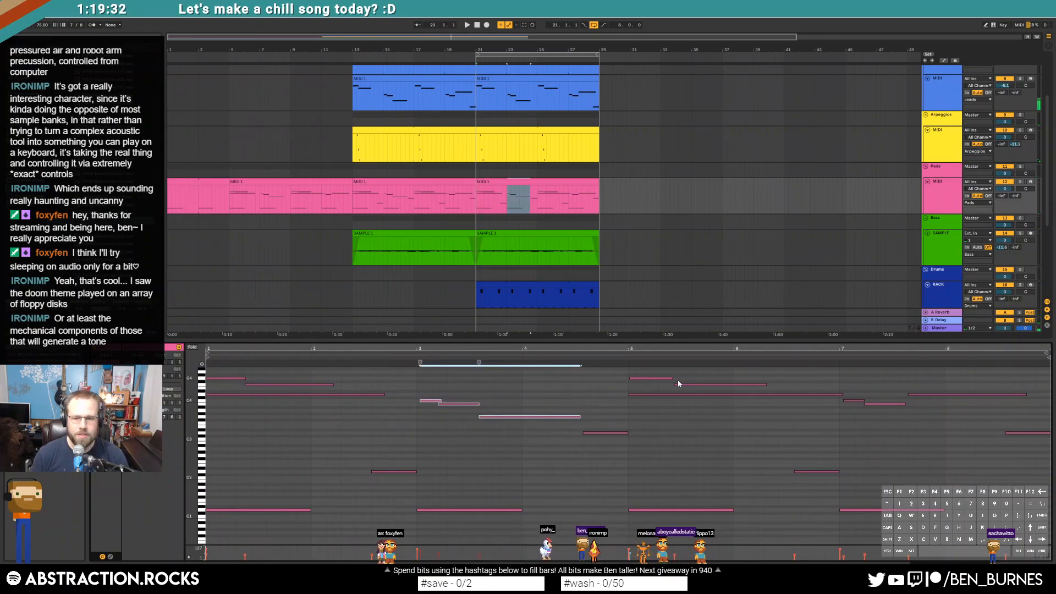
{"action": "left_click_drag", "start_coordinate": [855, 397], "coordinate": [879, 417]}
{"action": "scroll", "coordinate": [879, 417], "scroll_direction": "up", "scroll_amount": 2}
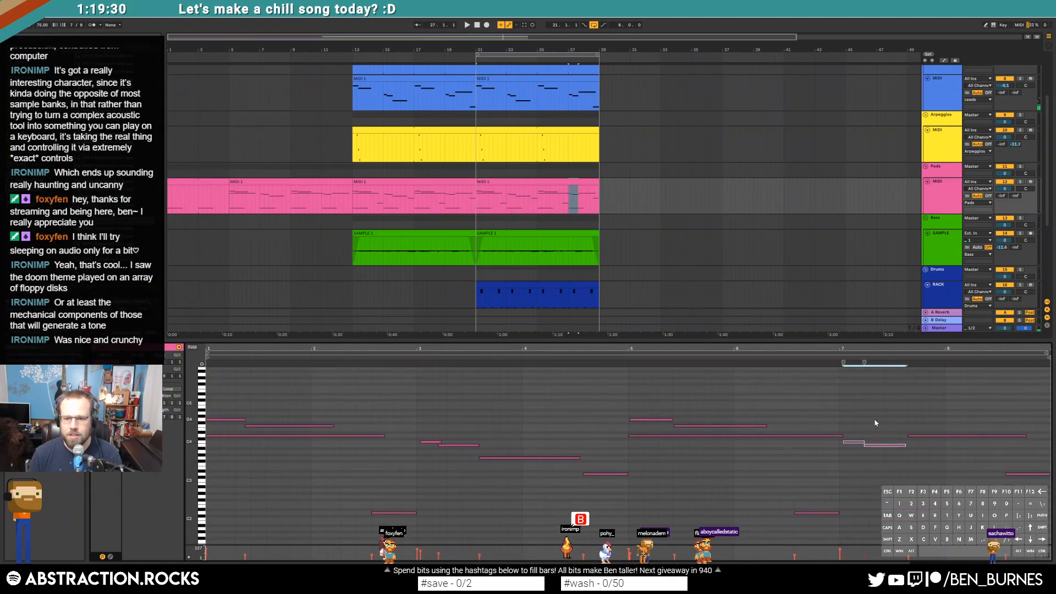
{"action": "key", "text": "Up"}
{"action": "key", "text": "Up"}
{"action": "key", "text": "Up"}
{"action": "key", "text": "Up"}
{"action": "key", "text": "Up"}
{"action": "key", "text": "Up"}
{"action": "key", "text": "Up"}
{"action": "key", "text": "Up"}
{"action": "key", "text": "Up"}
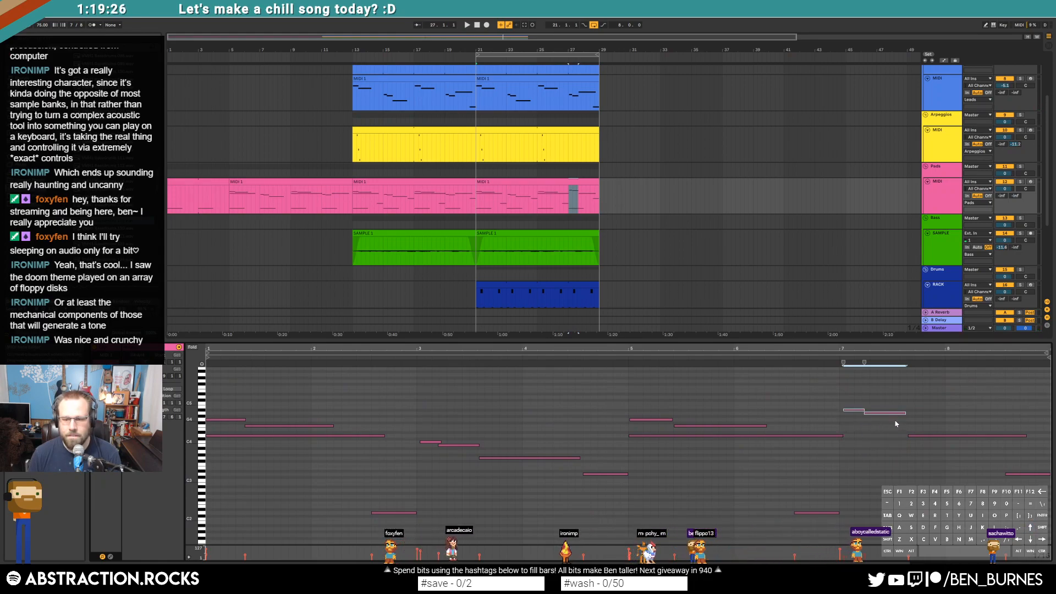
Step: Raise the long upper note after the two short bar 7 notes by five semitones in the Pads clip
{"action": "left_click", "coordinate": [929, 435]}
{"action": "key", "text": "space"}
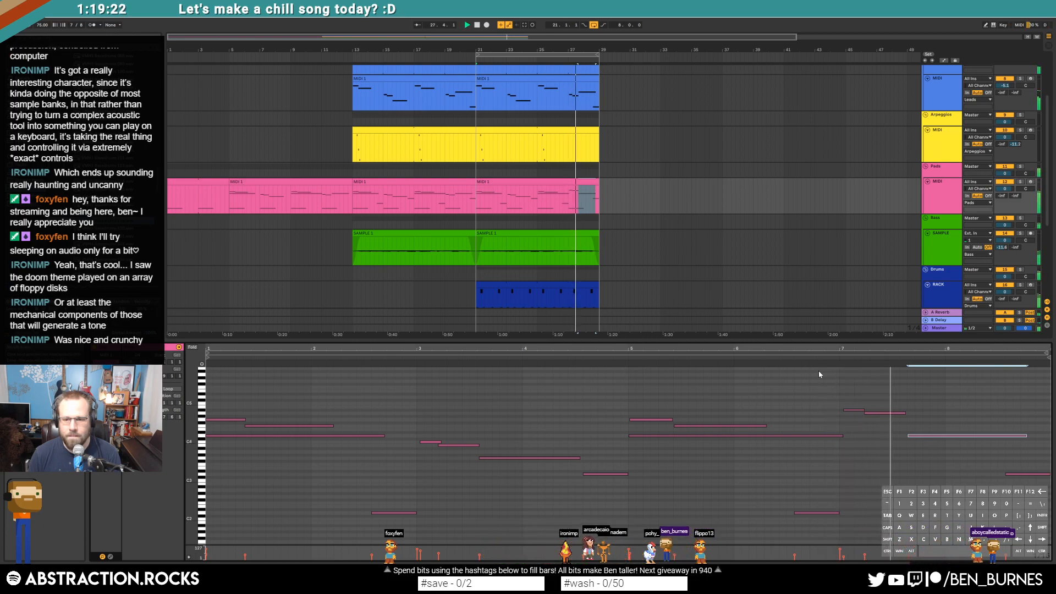
{"action": "left_click_drag", "start_coordinate": [939, 410], "coordinate": [949, 452]}
{"action": "key", "text": "Up"}
{"action": "key", "text": "Up"}
{"action": "key", "text": "Up"}
{"action": "key", "text": "Up"}
{"action": "key", "text": "Up"}
Step: Raise the first short note of bar 7 by one semitone and replay the passage
{"action": "left_click_drag", "start_coordinate": [848, 394], "coordinate": [861, 415]}
{"action": "key", "text": "Up"}
{"action": "left_click", "coordinate": [824, 360]}
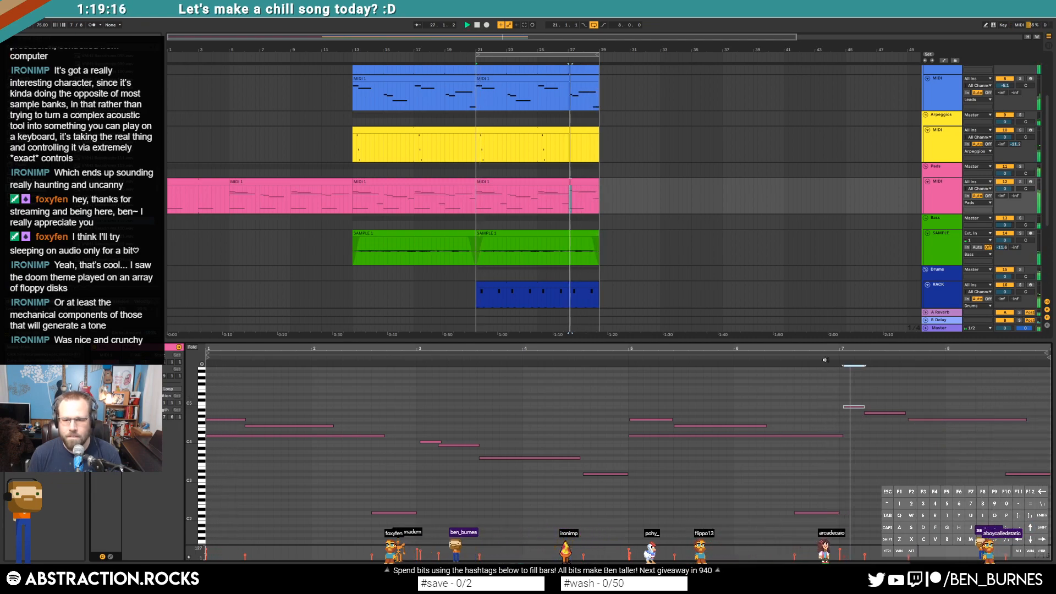
{"action": "left_click_drag", "start_coordinate": [880, 406], "coordinate": [890, 425]}
{"action": "key", "text": "space"}
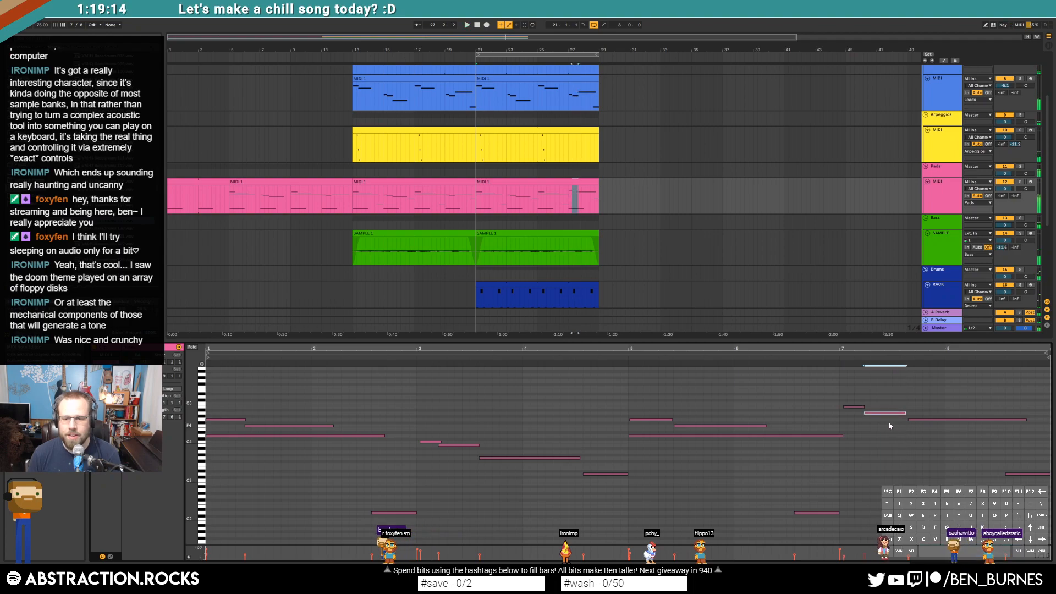
Step: Raise the first short bar 7 note another semitone and the second by two semitones, replaying from just before bar 7
{"action": "left_click_drag", "start_coordinate": [847, 394], "coordinate": [884, 414]}
{"action": "key", "text": "Up"}
{"action": "key", "text": "Up"}
{"action": "left_click", "coordinate": [821, 359]}
{"action": "key", "text": "Up"}
{"action": "left_click", "coordinate": [832, 357]}
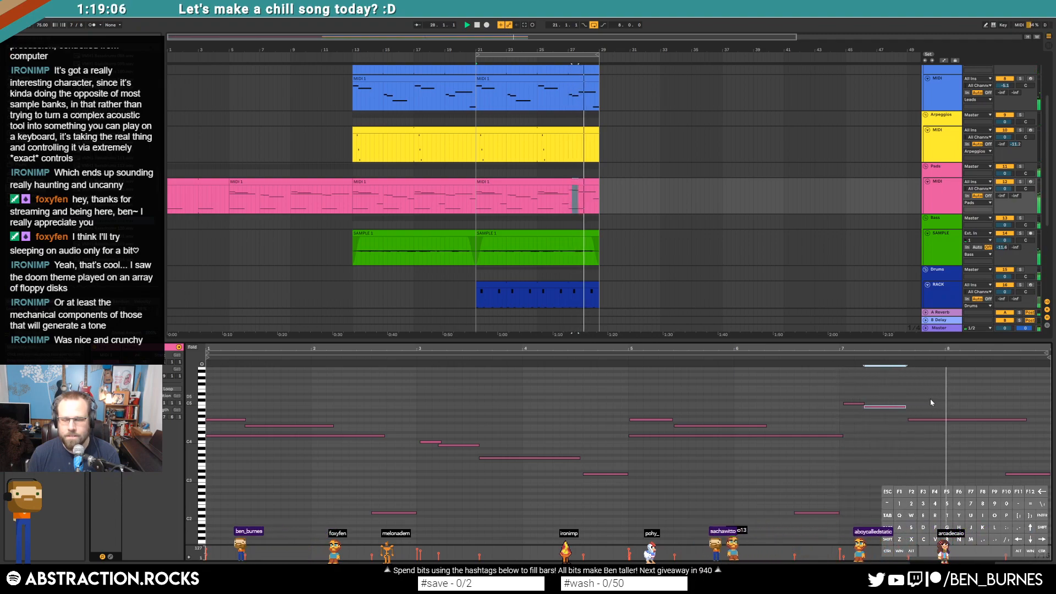
Step: Show the device chain of the lower Leads MIDI track while the loop plays
{"action": "scroll", "coordinate": [575, 102], "scroll_direction": "up", "scroll_amount": 1}
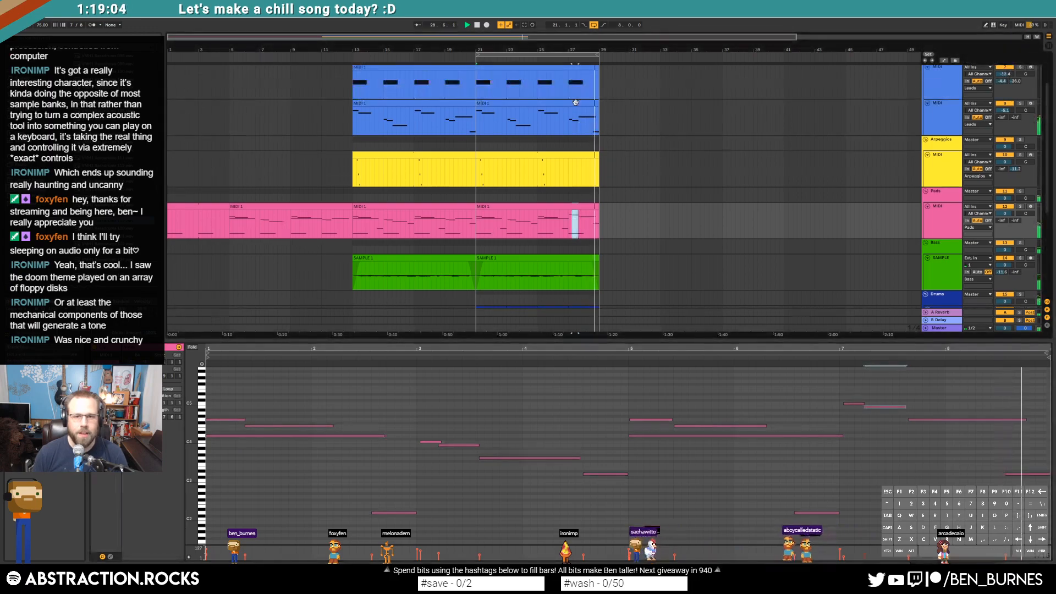
{"action": "left_click", "coordinate": [575, 103]}
{"action": "key", "text": "shift+Tab"}
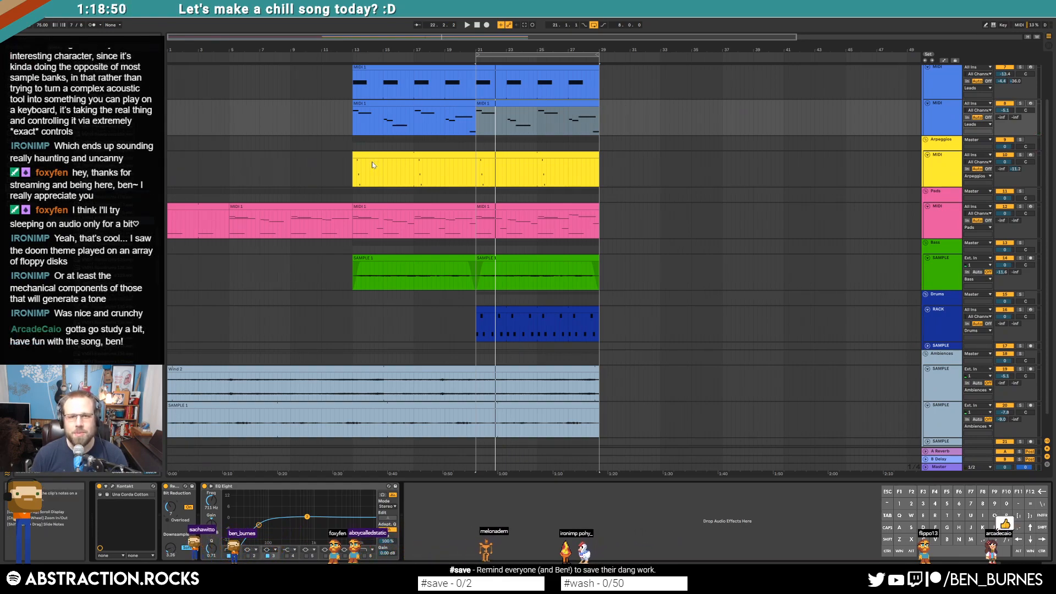
Step: Load the Wood Strike 5 sample onto the C#1 pad of the RACK track's Drum Rack and shorten it from its end
{"action": "double_click", "coordinate": [503, 308]}
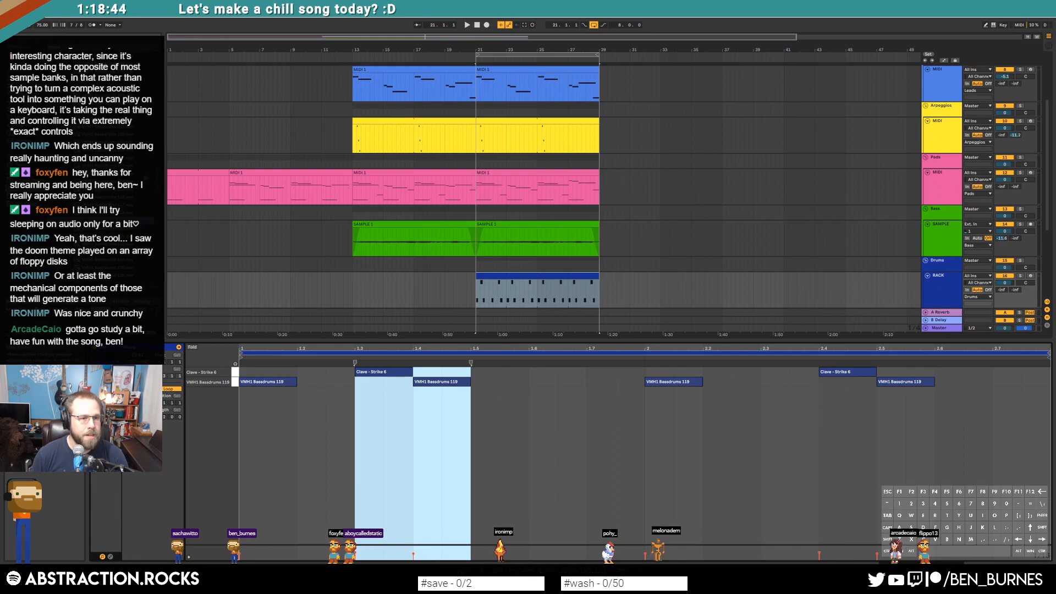
{"action": "left_click_drag", "start_coordinate": [160, 189], "coordinate": [160, 204]}
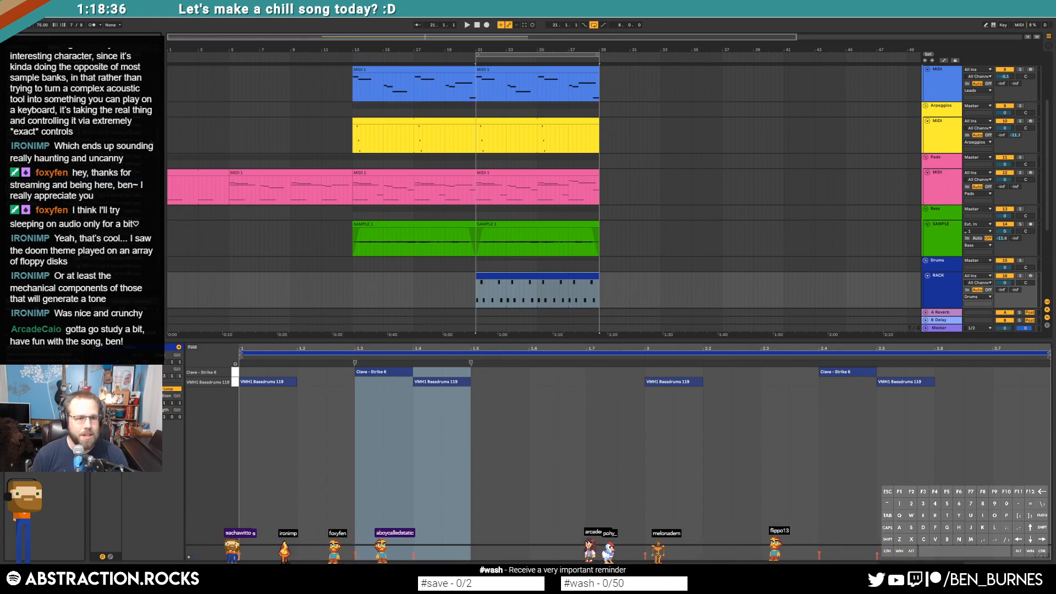
{"action": "key", "text": "shift+Tab"}
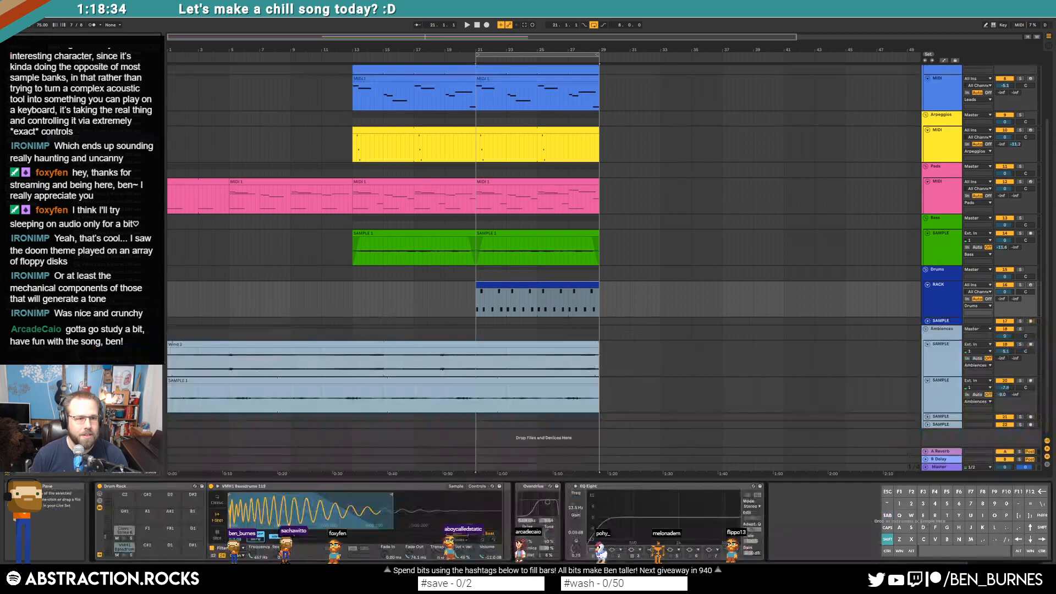
{"action": "key", "text": "shift+Tab"}
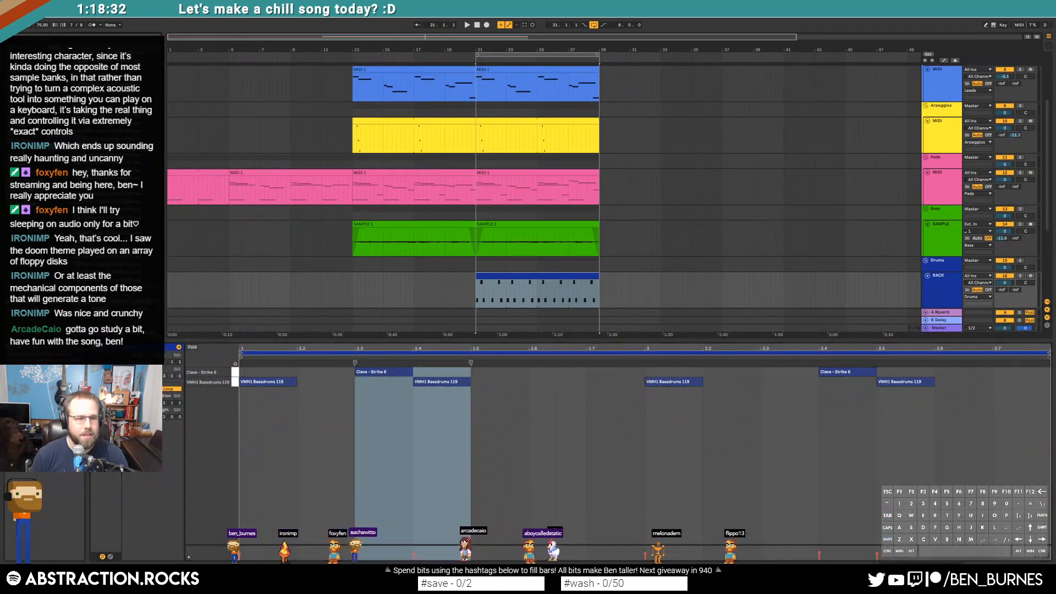
{"action": "key", "text": "shift+Tab"}
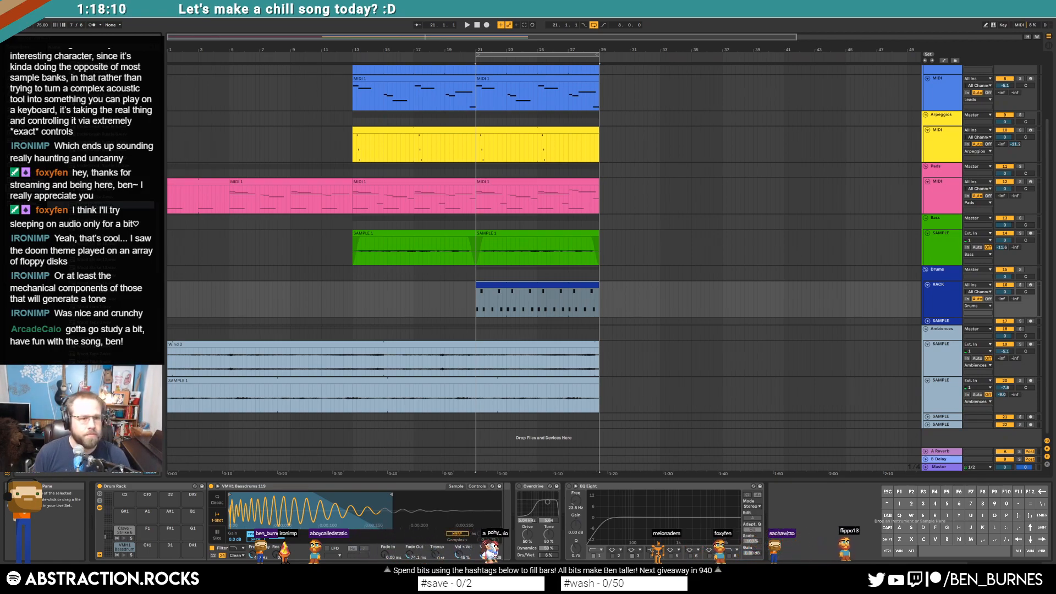
{"action": "left_click_drag", "start_coordinate": [146, 548], "coordinate": [148, 549]}
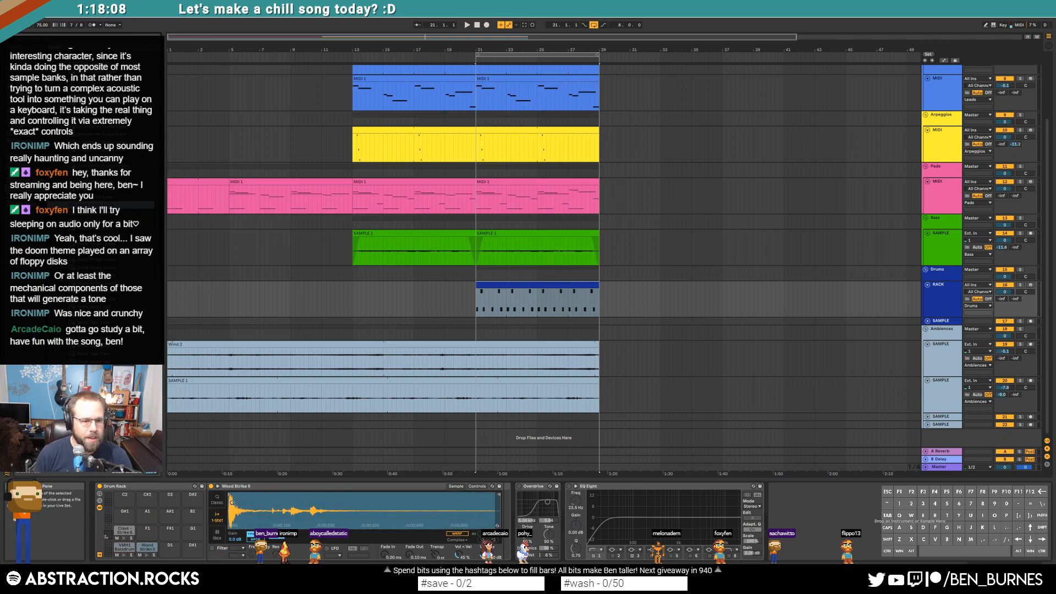
{"action": "left_click_drag", "start_coordinate": [499, 495], "coordinate": [300, 504]}
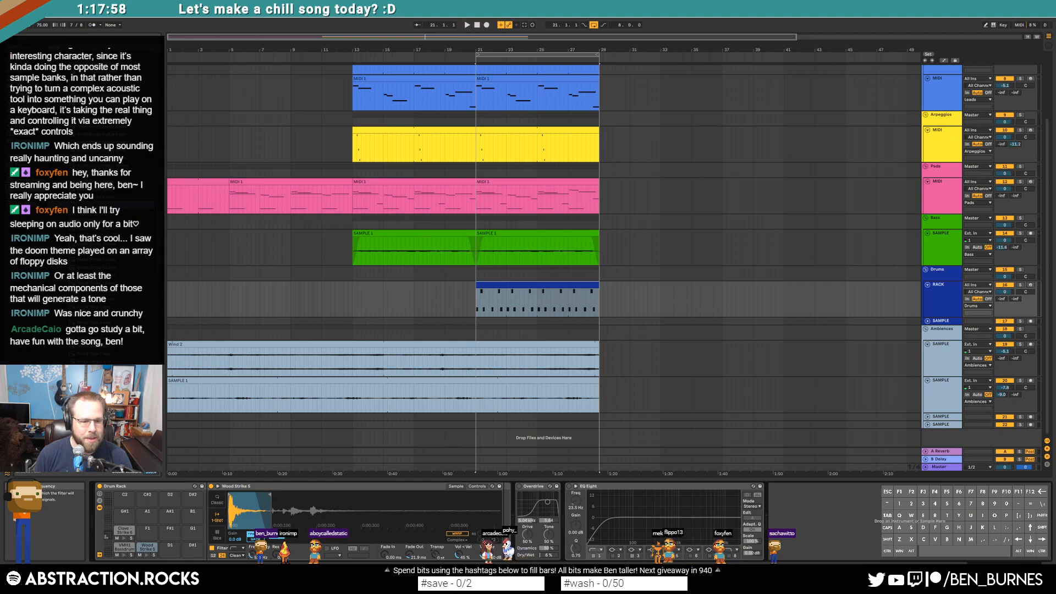
Step: Add Wood Strike 5 notes on 1.6 and 2.5 in the RACK clip and play the loop
{"action": "double_click", "coordinate": [508, 286]}
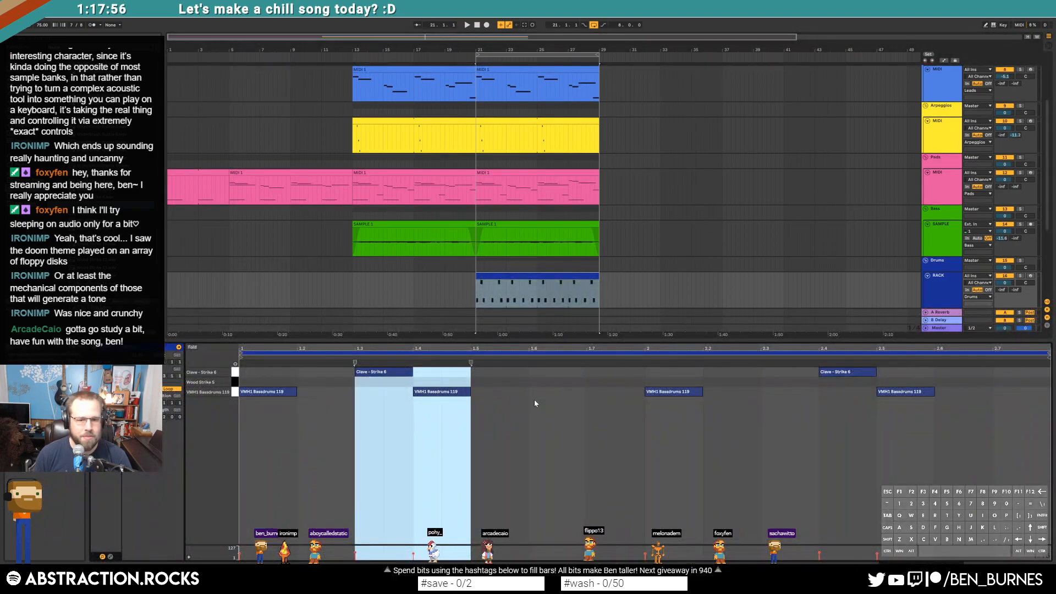
{"action": "left_click", "coordinate": [552, 404]}
{"action": "double_click", "coordinate": [533, 382]}
{"action": "double_click", "coordinate": [880, 382]}
{"action": "key", "text": "space"}
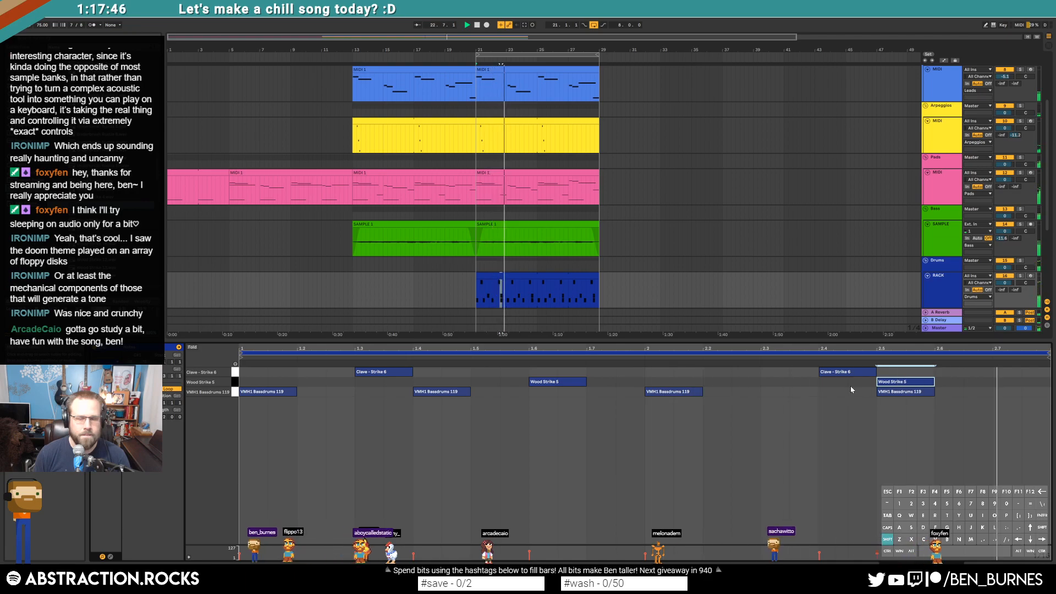
Step: Try removing the Reverb from the Clave - Strike 6 pad's chain, and undo the removal
{"action": "key", "text": "shift+Tab"}
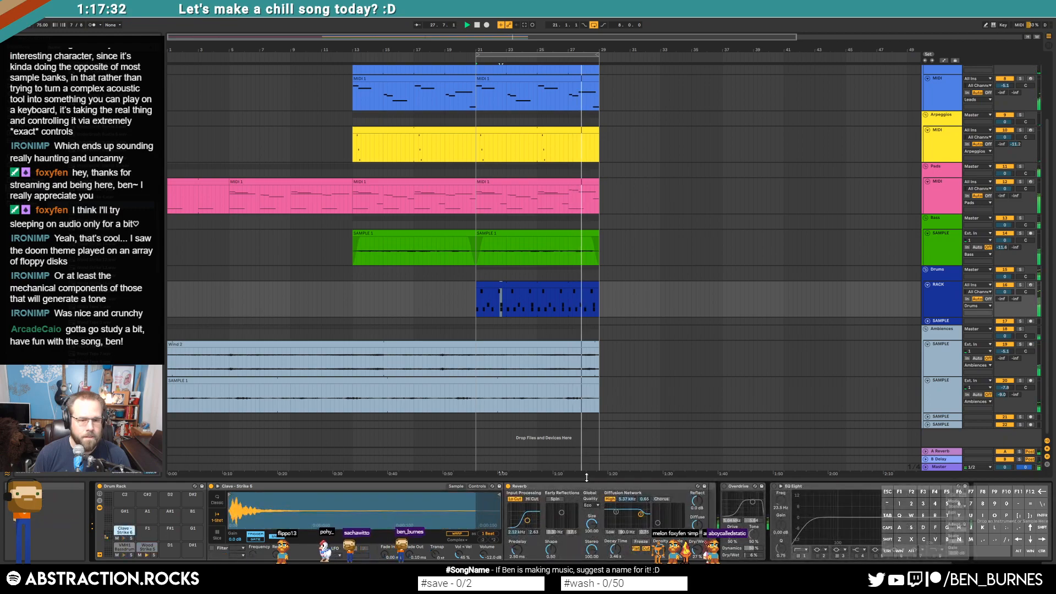
{"action": "left_click", "coordinate": [519, 510]}
{"action": "key", "text": "Delete"}
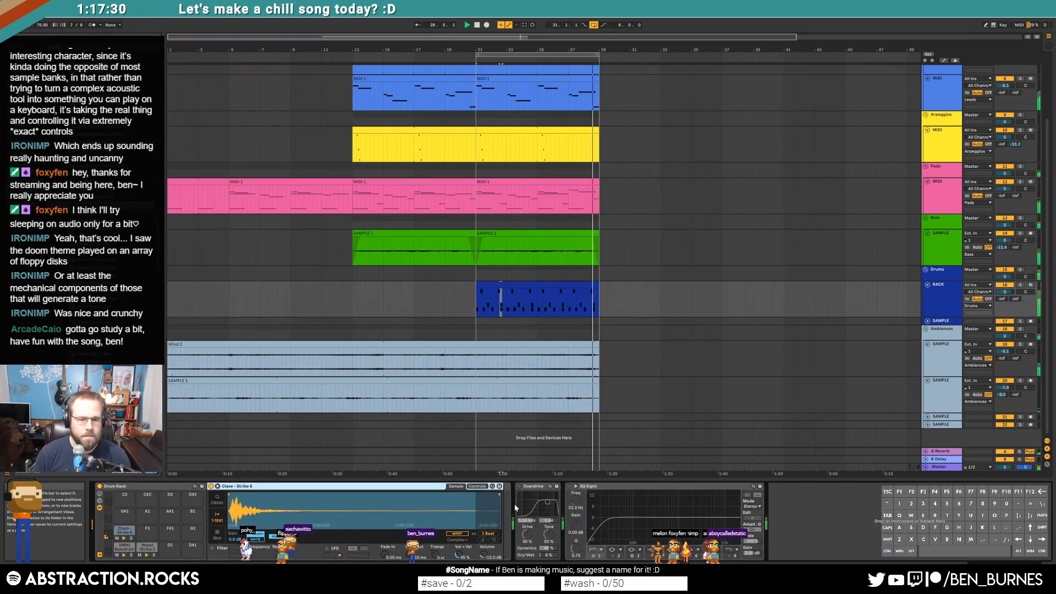
{"action": "left_click", "coordinate": [529, 490]}
{"action": "key", "text": "ctrl+z"}
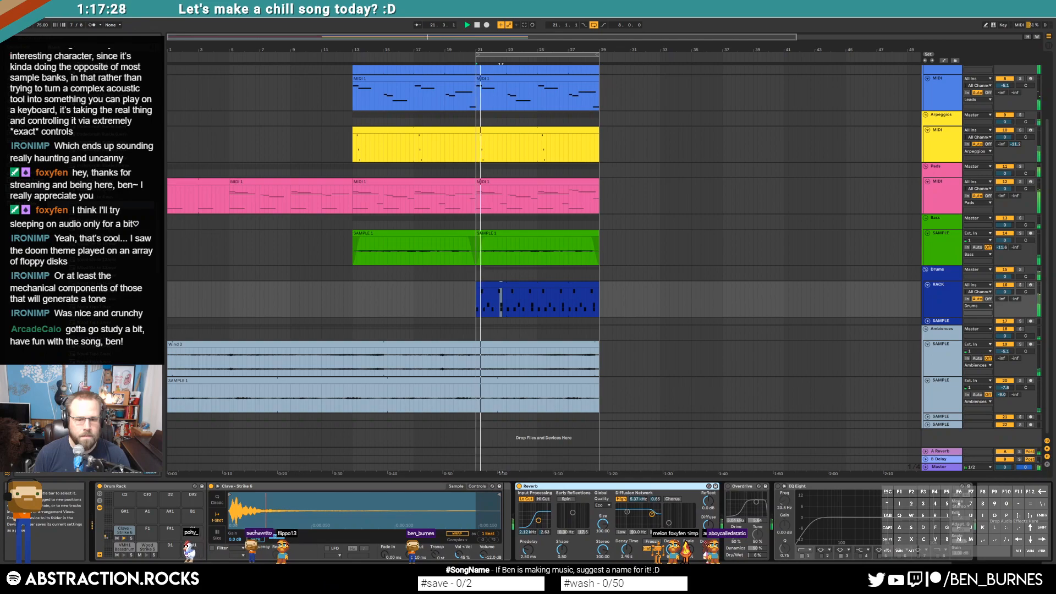
Step: Adjust the input filter of the clave's Reverb and reopen the RACK clip's notes
{"action": "left_click_drag", "start_coordinate": [538, 520], "coordinate": [538, 524]}
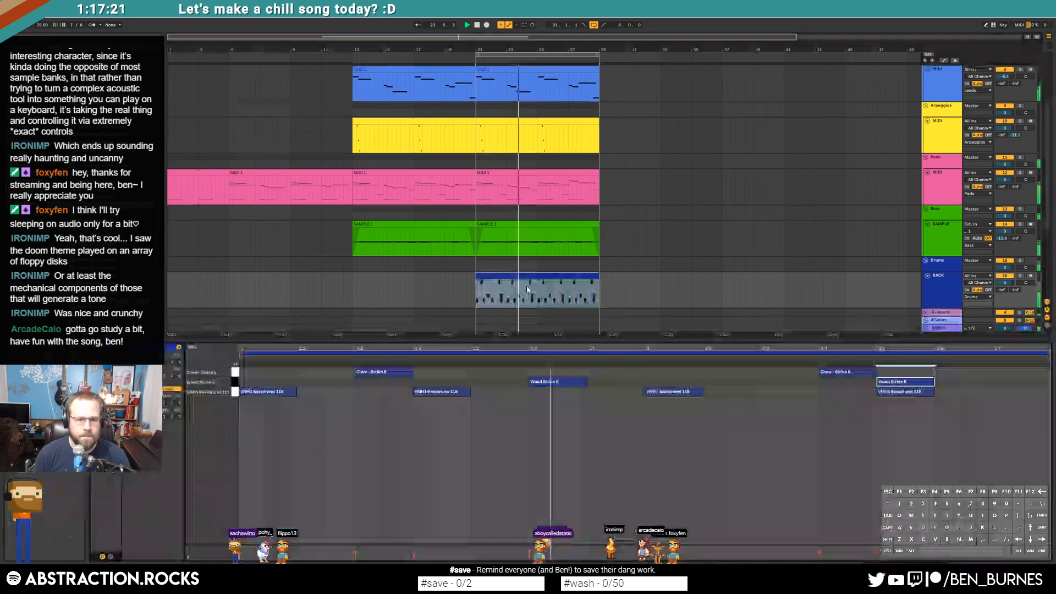
{"action": "double_click", "coordinate": [526, 291]}
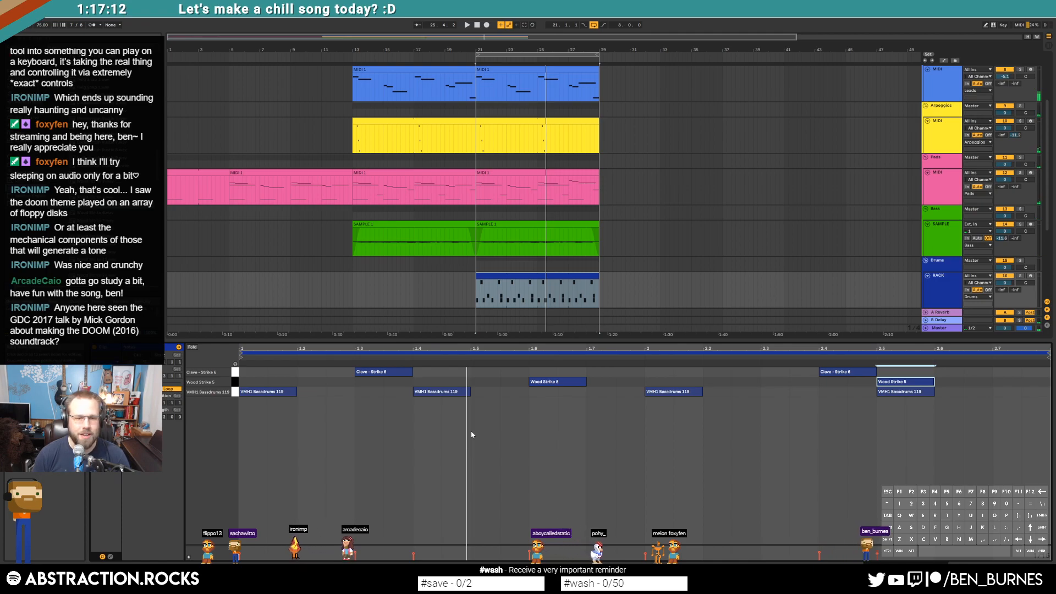
Step: Adjust the velocity of all Clave - Strike 6 notes in the RACK clip together and play the loop
{"action": "left_click", "coordinate": [441, 418]}
{"action": "left_click", "coordinate": [383, 372]}
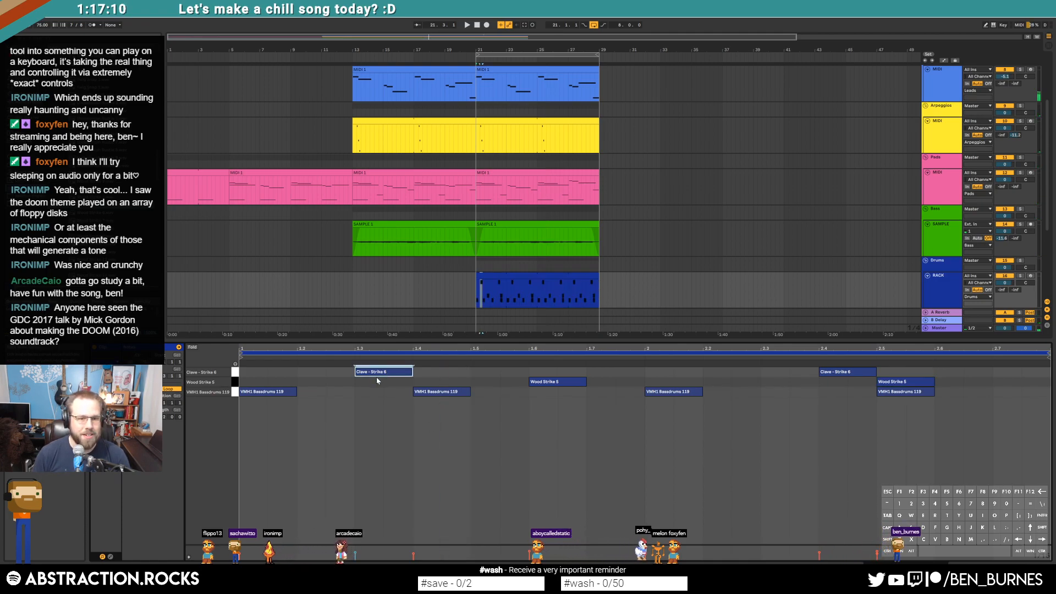
{"action": "left_click", "coordinate": [235, 373]}
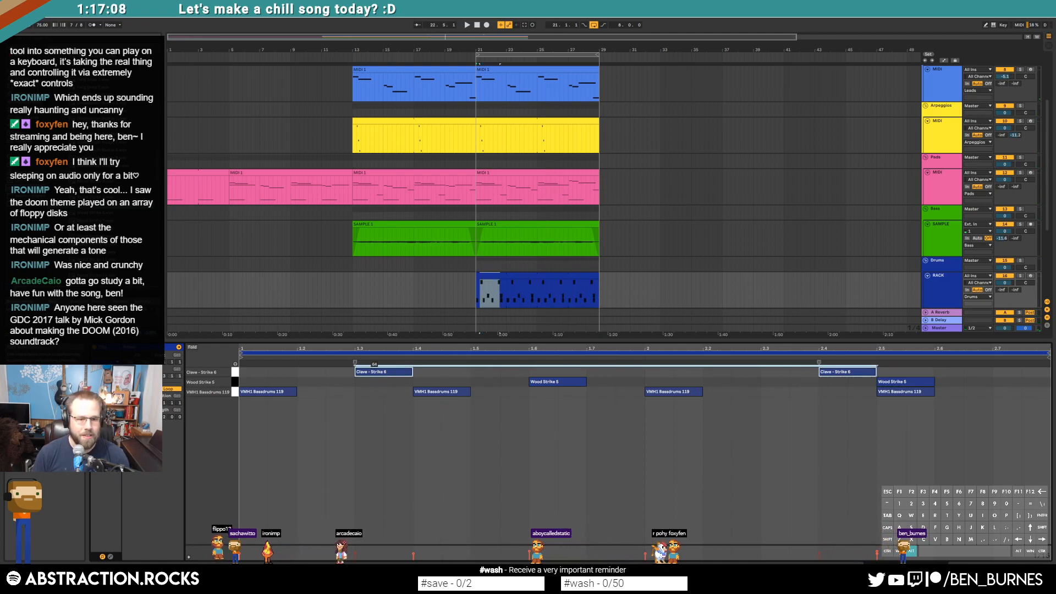
{"action": "left_click_drag", "start_coordinate": [374, 373], "coordinate": [375, 374]}
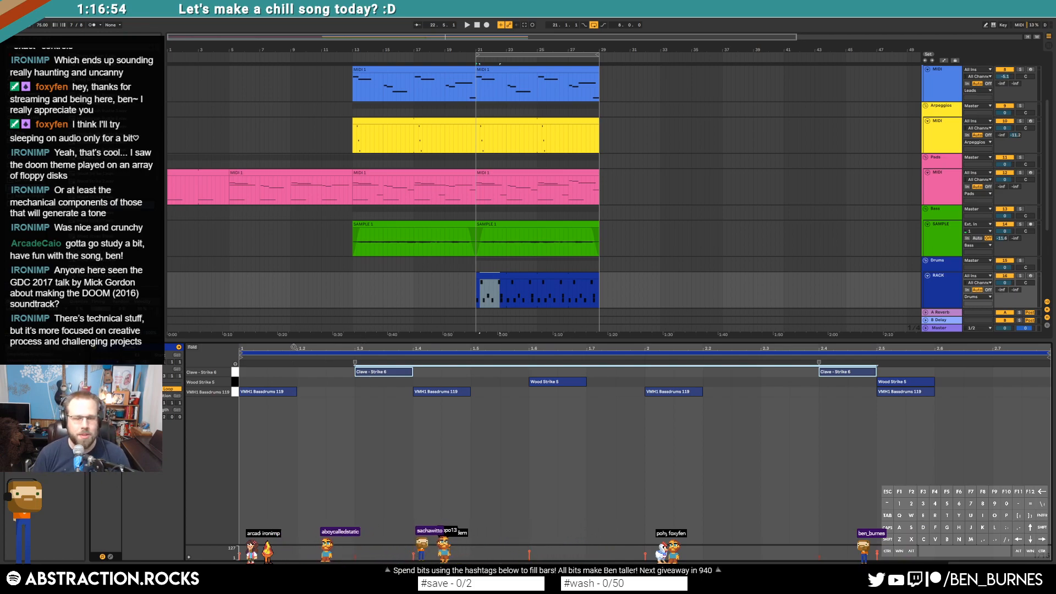
{"action": "left_click", "coordinate": [244, 373]}
{"action": "key", "text": "space"}
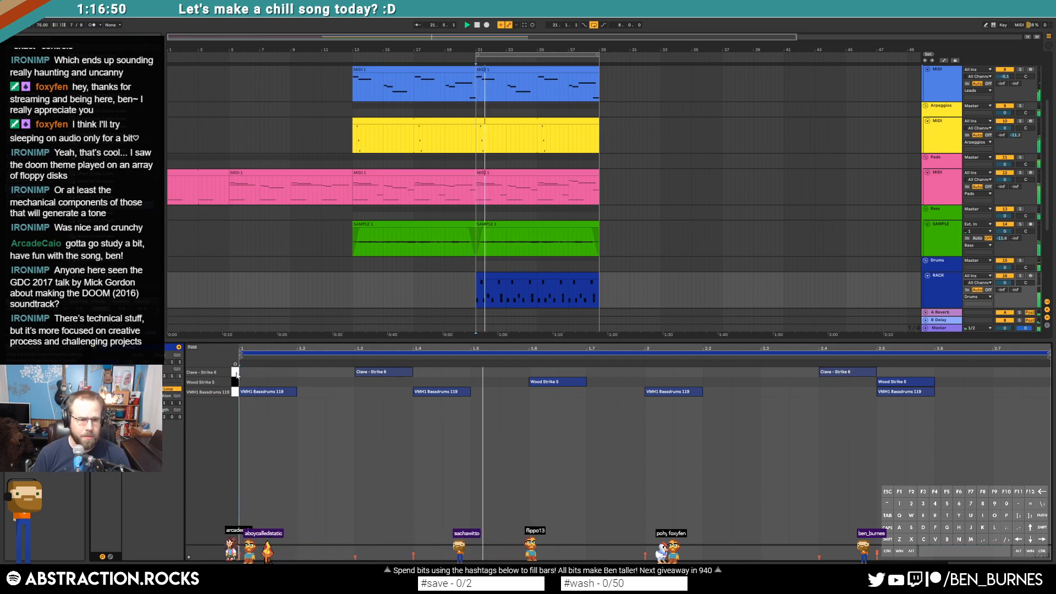
Step: Move the second Clave - Strike 6 note to 2.3 and the last bass drum note to 2.4 in the RACK clip during playback
{"action": "left_click", "coordinate": [235, 372]}
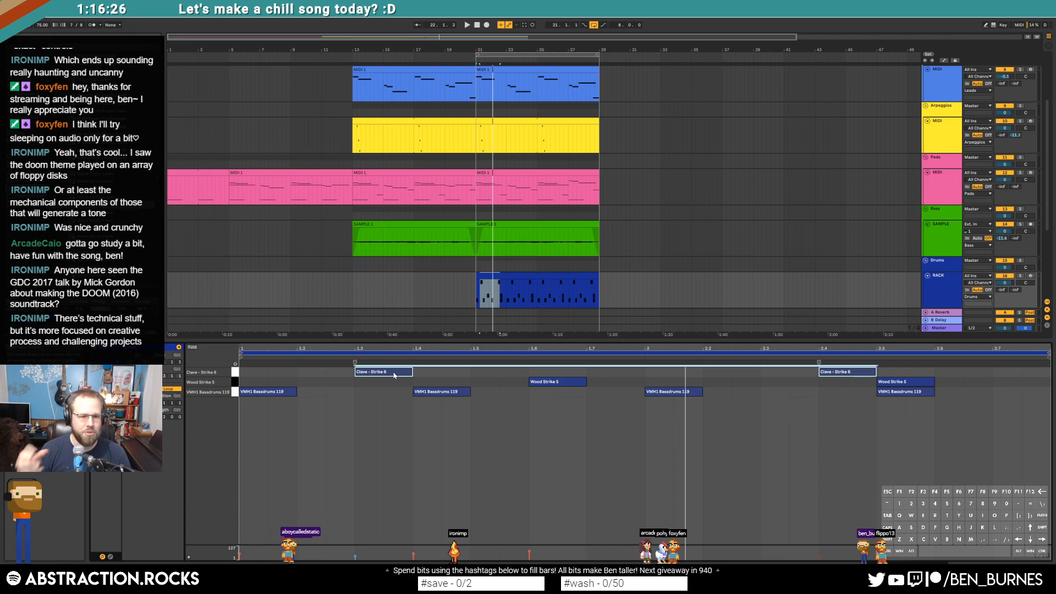
{"action": "left_click", "coordinate": [246, 377]}
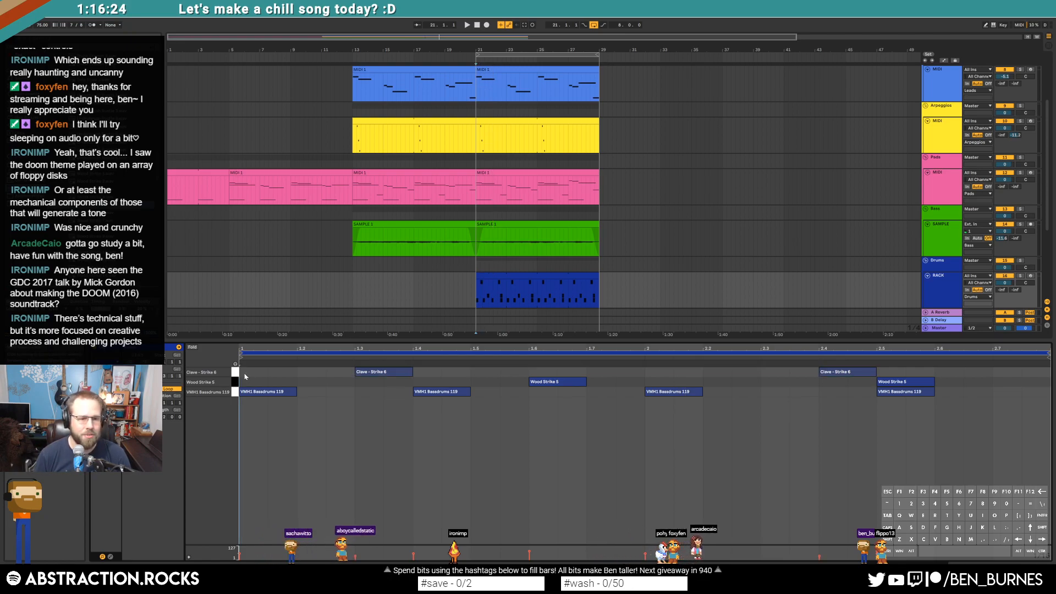
{"action": "key", "text": "space"}
{"action": "left_click", "coordinate": [238, 374]}
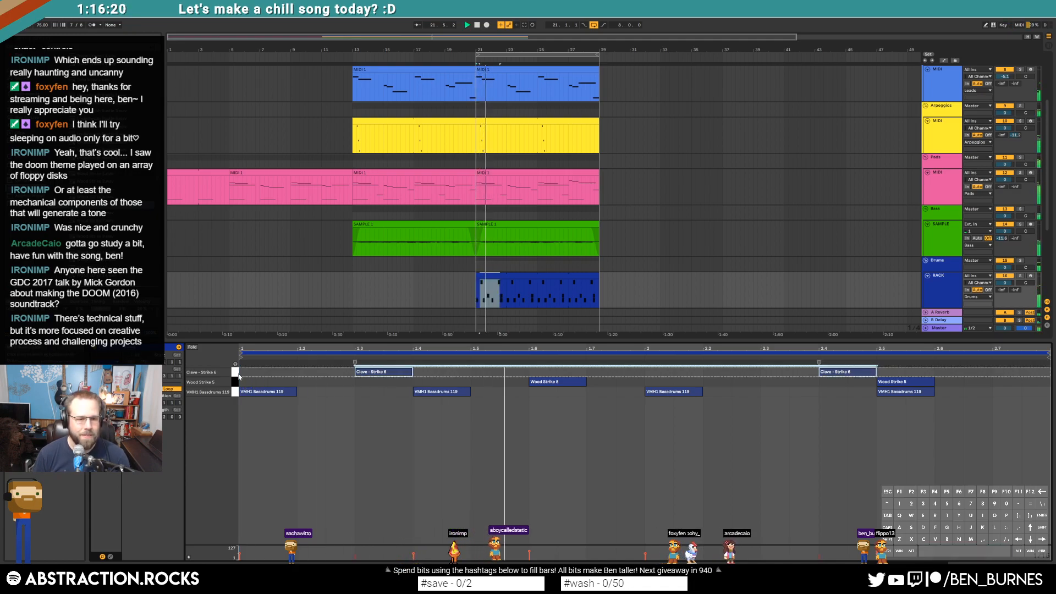
{"action": "left_click", "coordinate": [511, 424]}
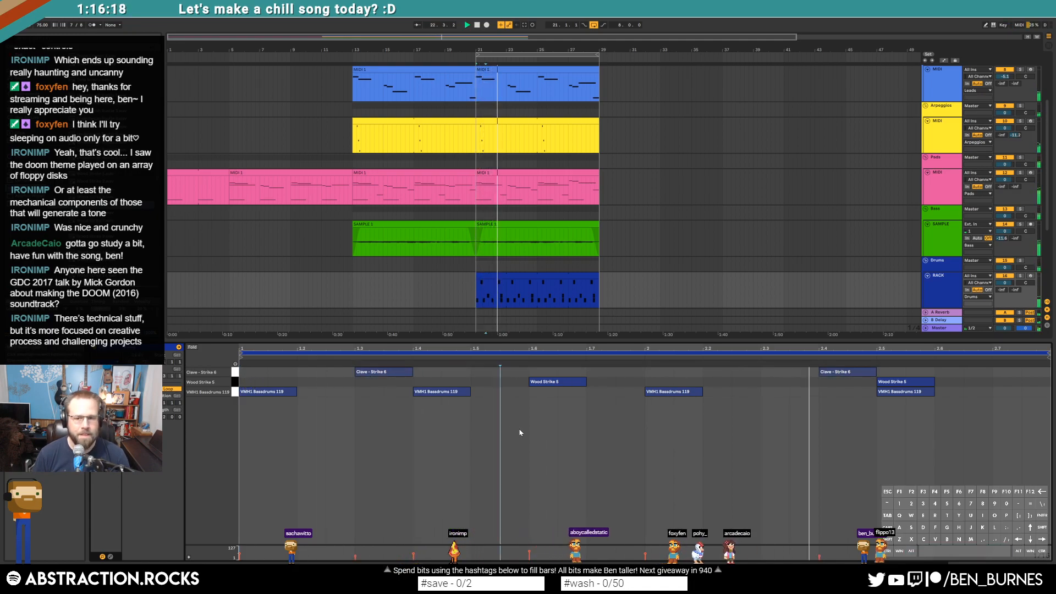
{"action": "left_click_drag", "start_coordinate": [845, 372], "coordinate": [786, 373]}
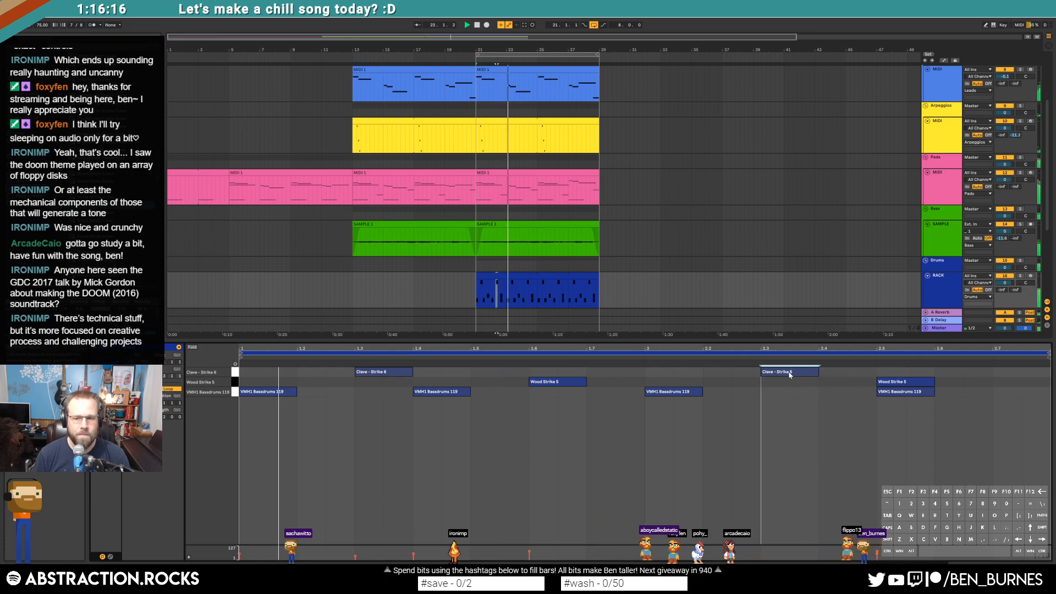
{"action": "left_click_drag", "start_coordinate": [895, 392], "coordinate": [837, 394]}
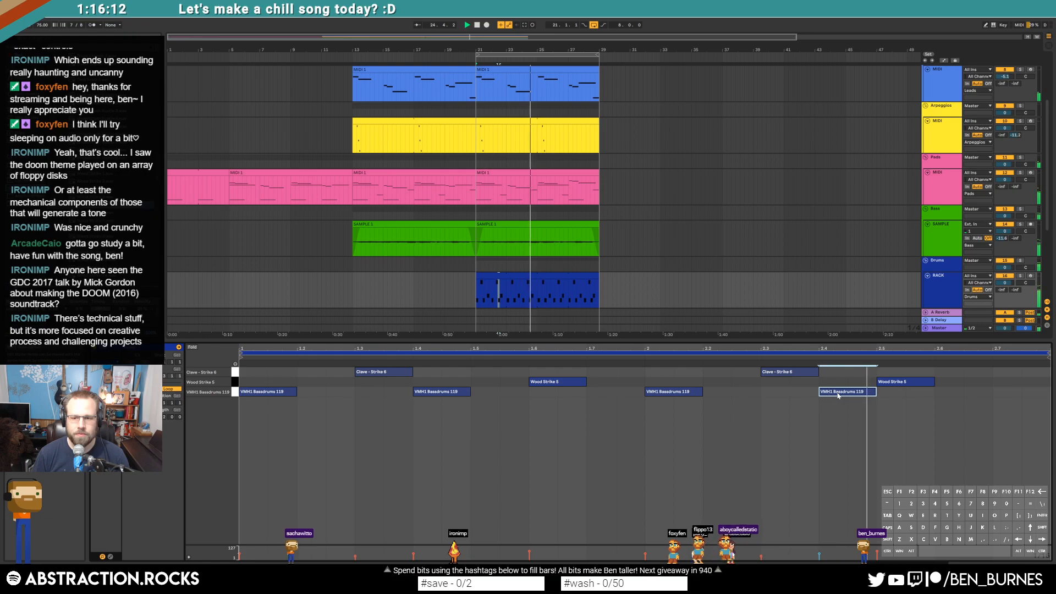
Step: Add the VMH1 Closed Hats 020 sample to the drum rack and place its notes on 1, 1.2 and 1.3 in the RACK clip
{"action": "key", "text": "shift+Tab"}
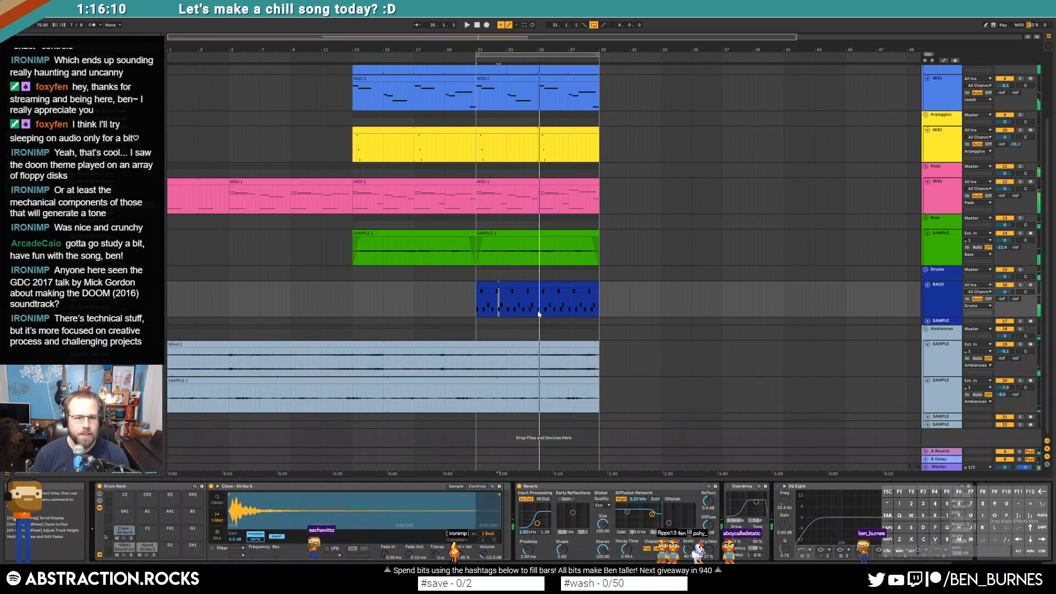
{"action": "left_click", "coordinate": [535, 294]}
{"action": "key", "text": "space"}
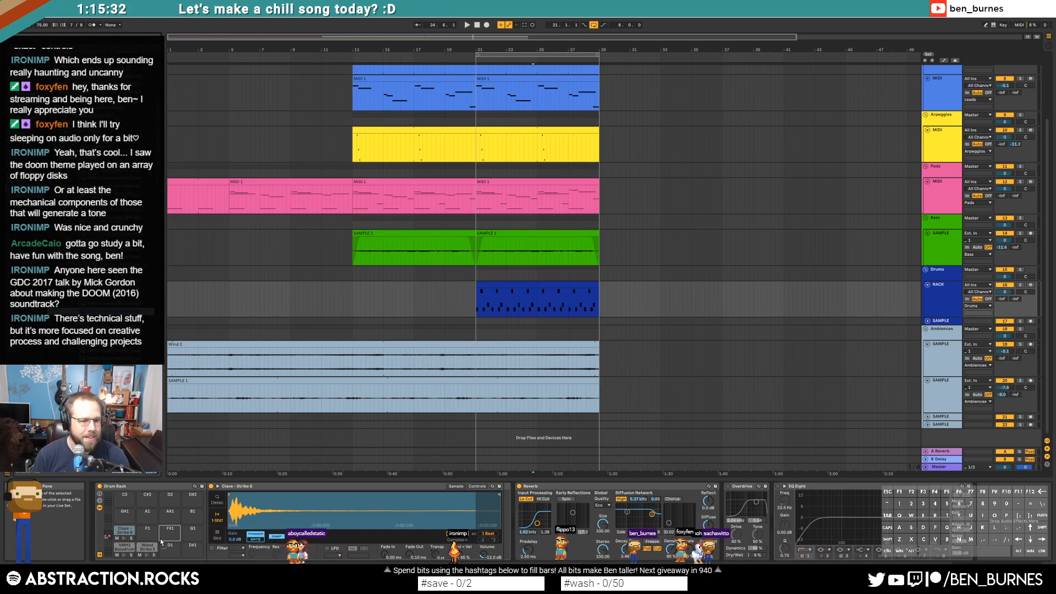
{"action": "double_click", "coordinate": [512, 283]}
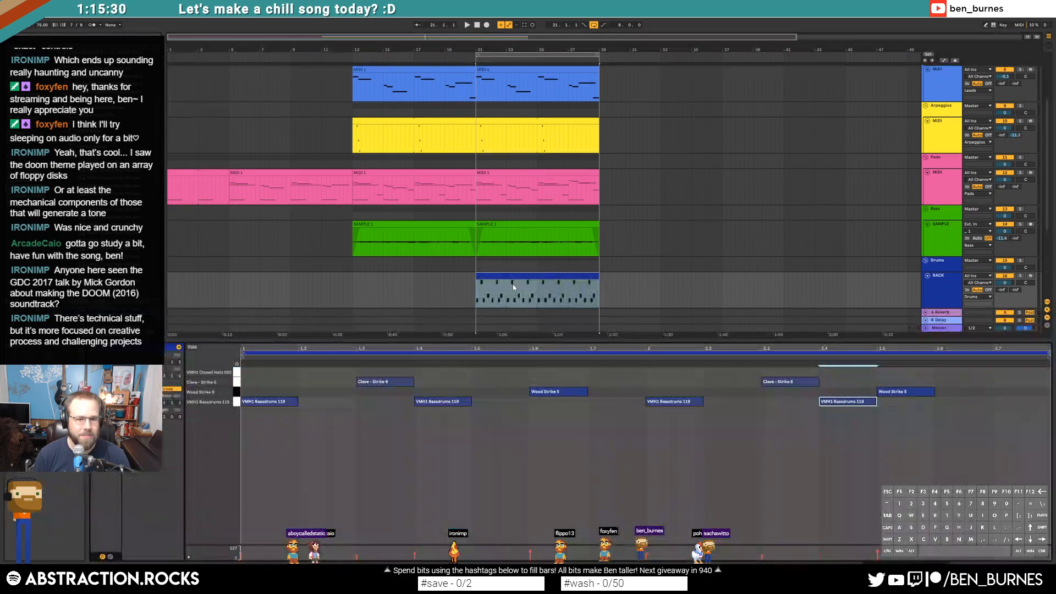
{"action": "double_click", "coordinate": [251, 371]}
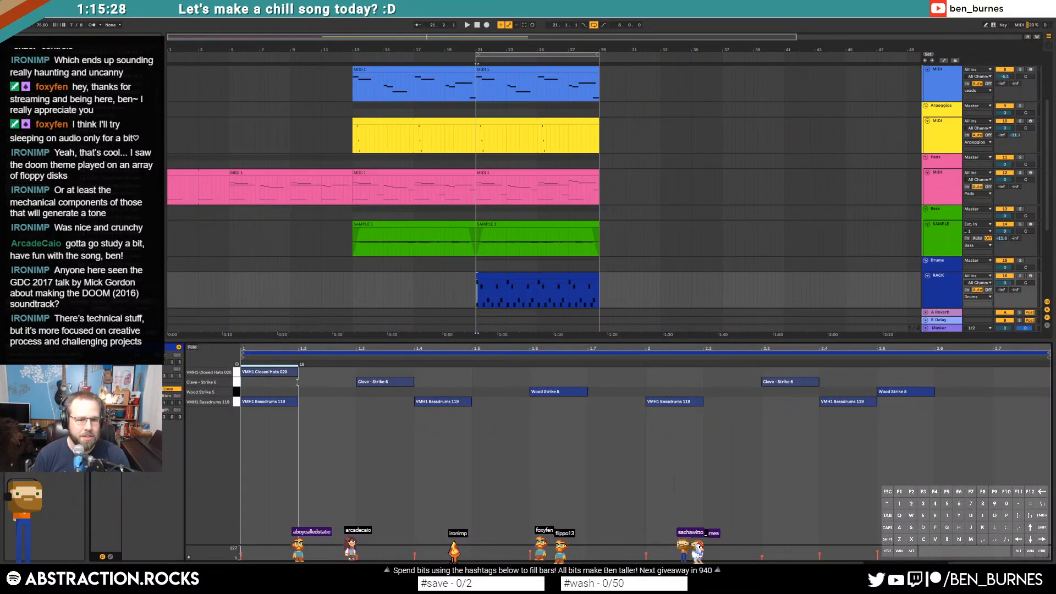
{"action": "key", "text": "ctrl+d"}
{"action": "key", "text": "ctrl+d"}
{"action": "key", "text": "space"}
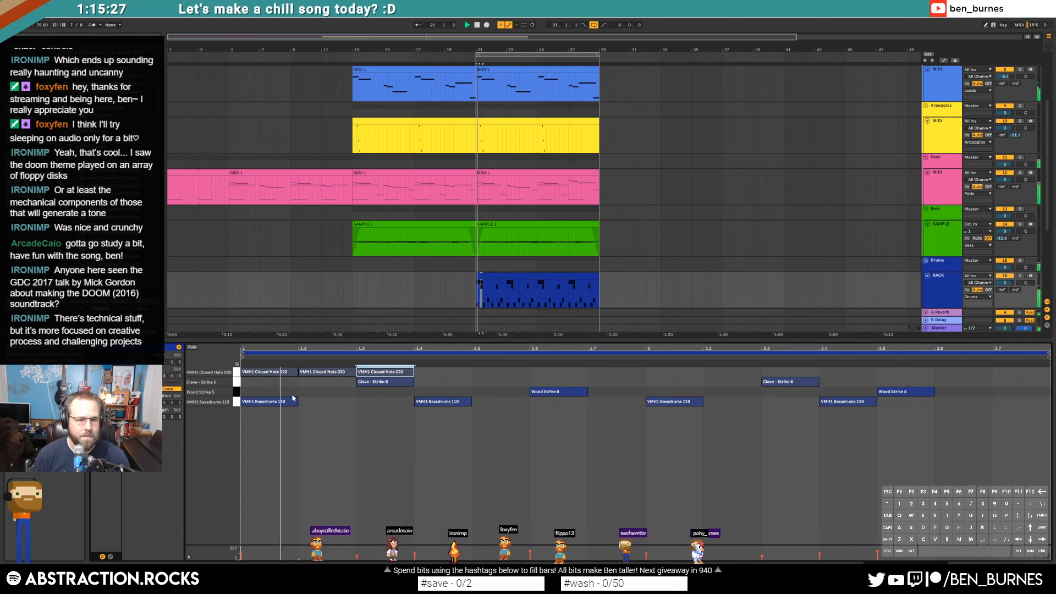
Step: Delete the third Closed Hats note and duplicate the first two repeatedly to fill the pattern through 2.7
{"action": "key", "text": "space"}
{"action": "left_click", "coordinate": [350, 372]}
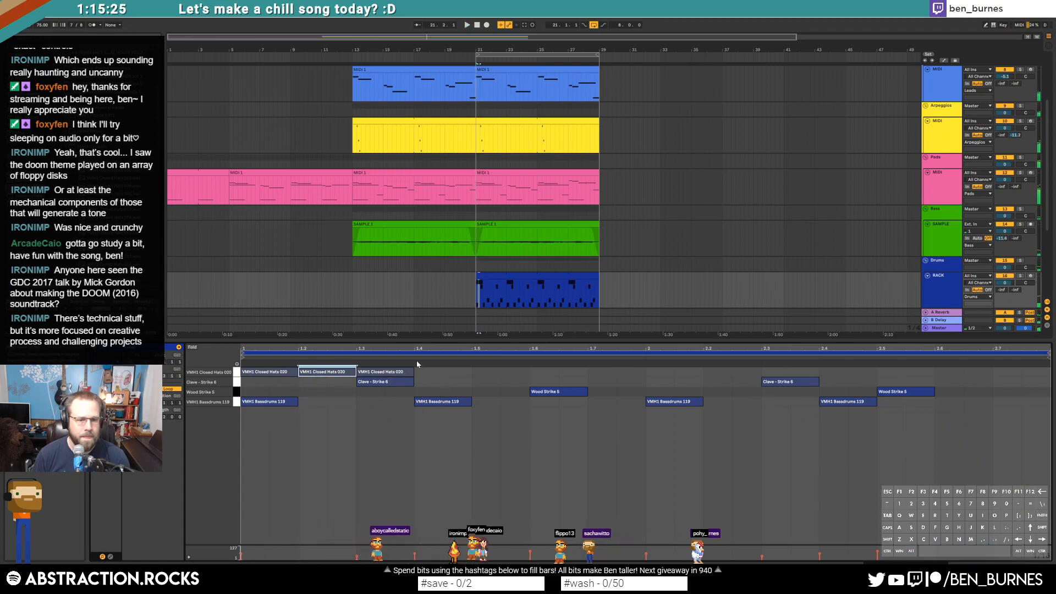
{"action": "double_click", "coordinate": [403, 374]}
{"action": "left_click_drag", "start_coordinate": [316, 377], "coordinate": [259, 366]}
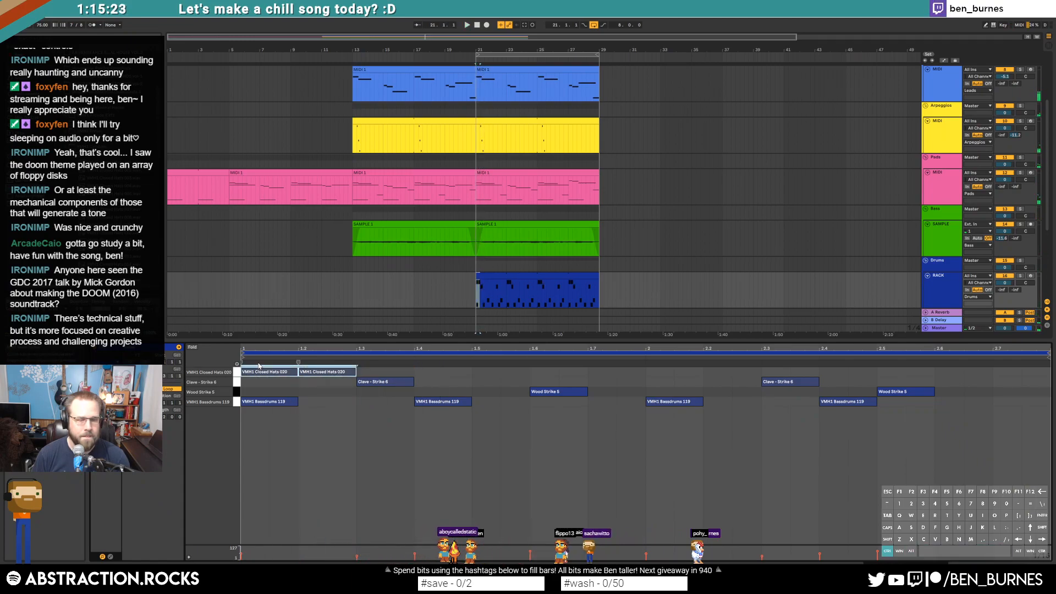
{"action": "key", "text": "ctrl+d"}
{"action": "key", "text": "ctrl+d"}
{"action": "key", "text": "ctrl+d"}
{"action": "key", "text": "ctrl+d"}
{"action": "key", "text": "ctrl+d"}
{"action": "key", "text": "ctrl+d"}
Step: Try adjusting the velocity of the first two Closed Hats notes in the RACK clip and play the loop
{"action": "key", "text": "shift+Tab"}
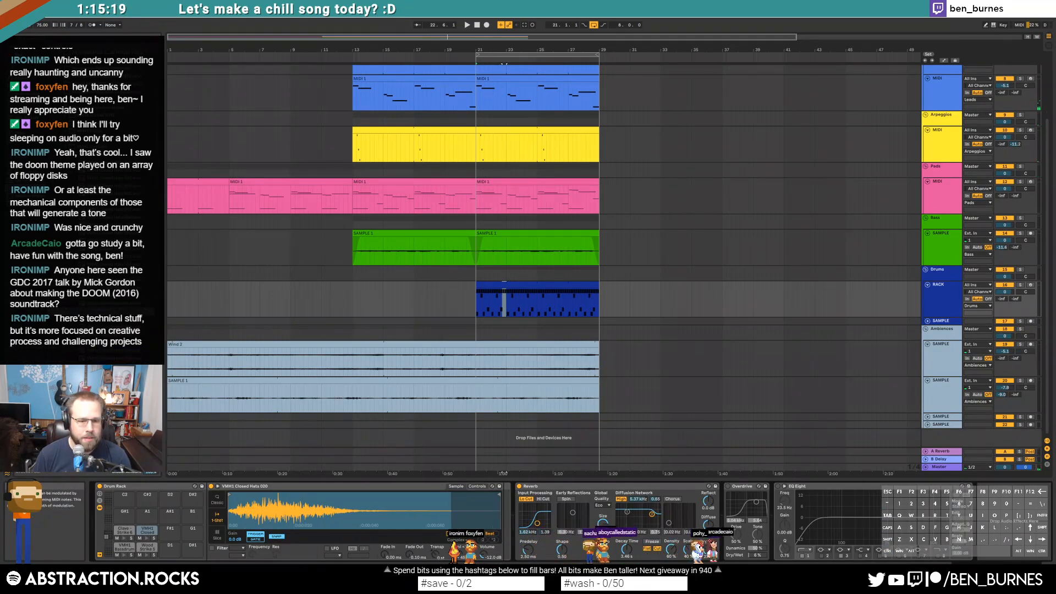
{"action": "double_click", "coordinate": [519, 280]}
{"action": "left_click_drag", "start_coordinate": [281, 373], "coordinate": [281, 369]}
{"action": "key", "text": "space"}
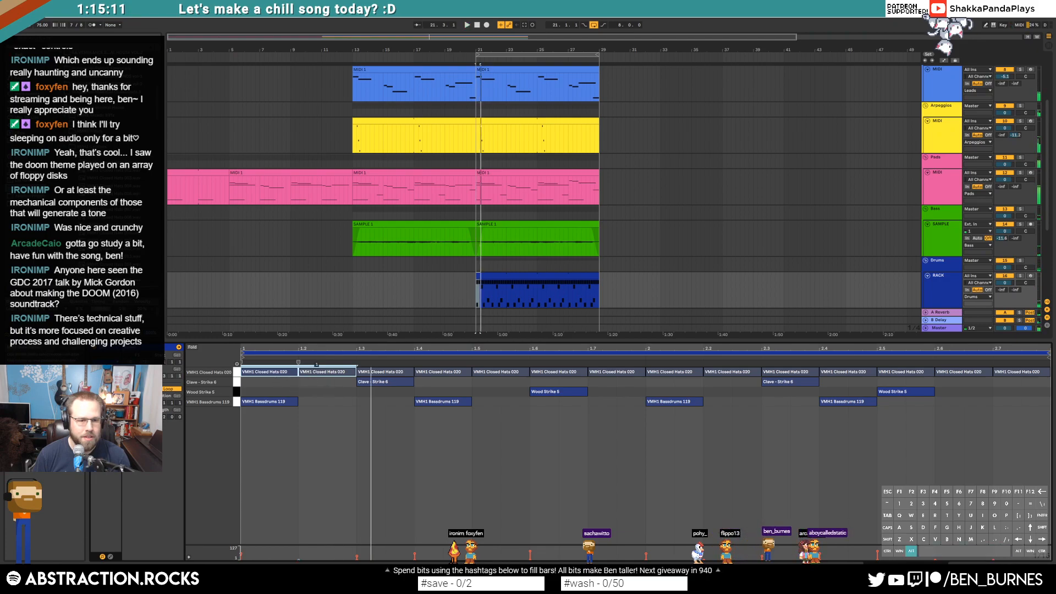
{"action": "left_click", "coordinate": [321, 381]}
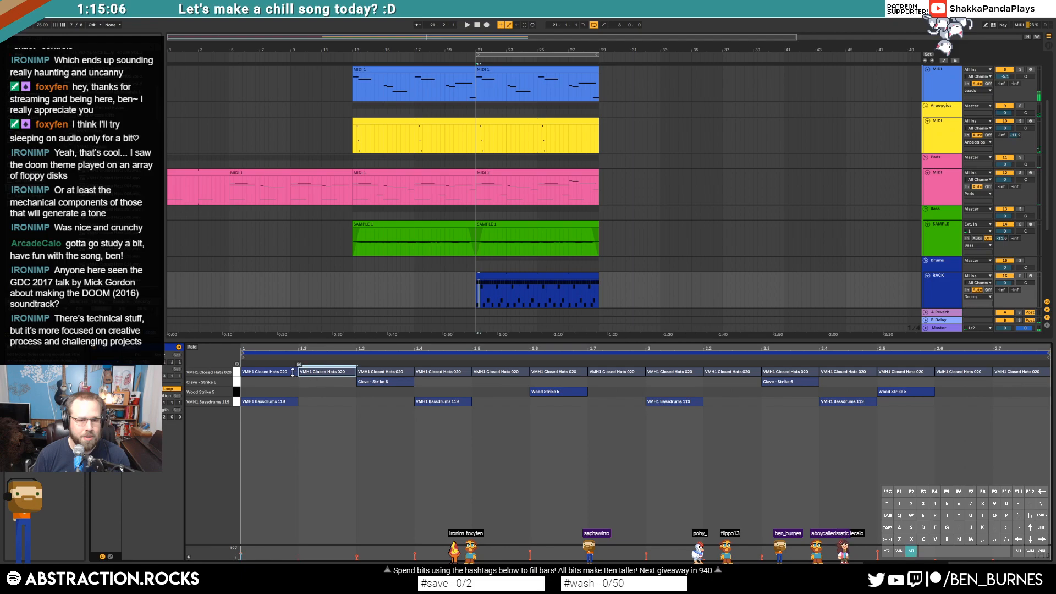
{"action": "key", "text": "space"}
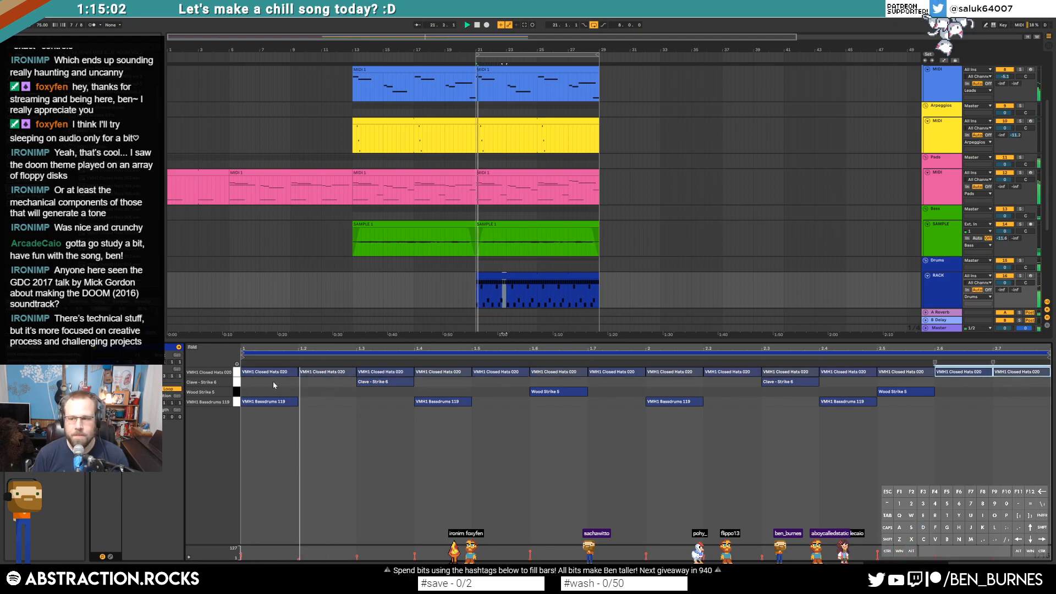
Step: Delete the Closed Hats note on 2.7 and turn the one on 1.7 into two half-length notes
{"action": "key", "text": "shift+Tab"}
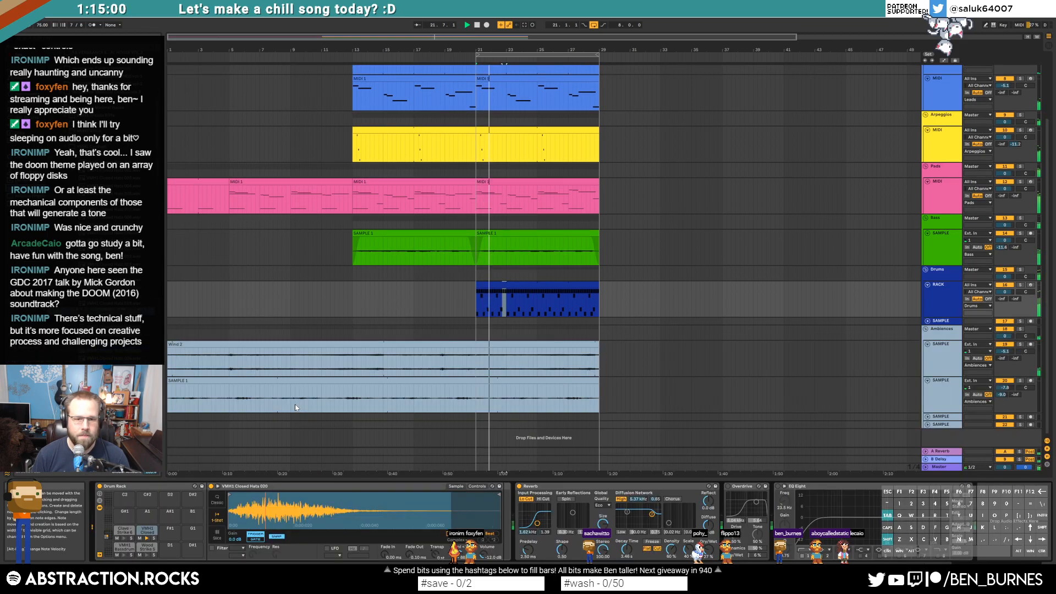
{"action": "double_click", "coordinate": [491, 283]}
{"action": "left_click", "coordinate": [774, 488]}
{"action": "double_click", "coordinate": [1018, 372]}
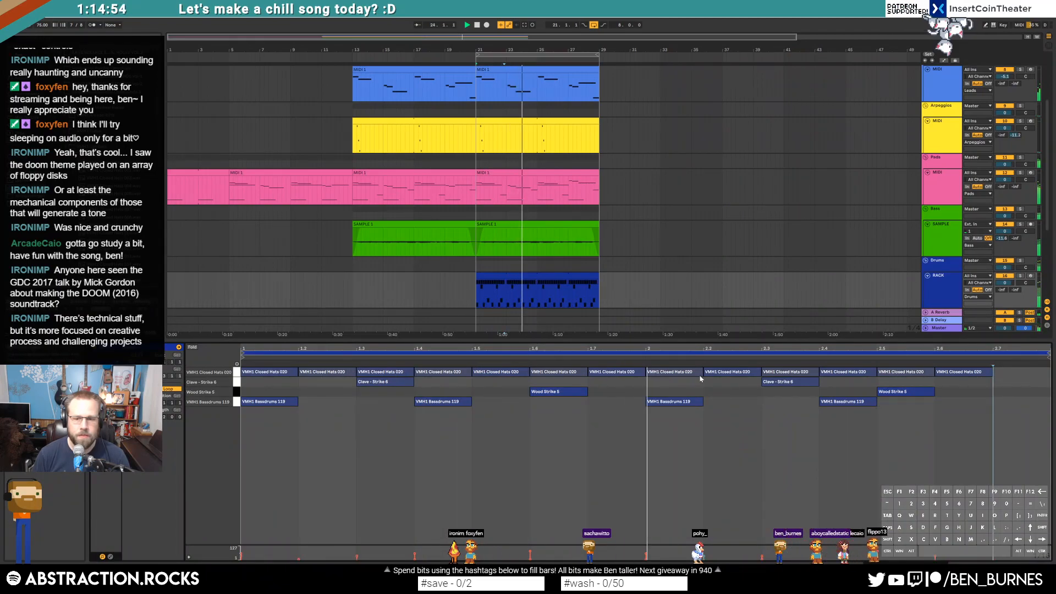
{"action": "left_click_drag", "start_coordinate": [645, 373], "coordinate": [616, 374]}
{"action": "key", "text": "ctrl+d"}
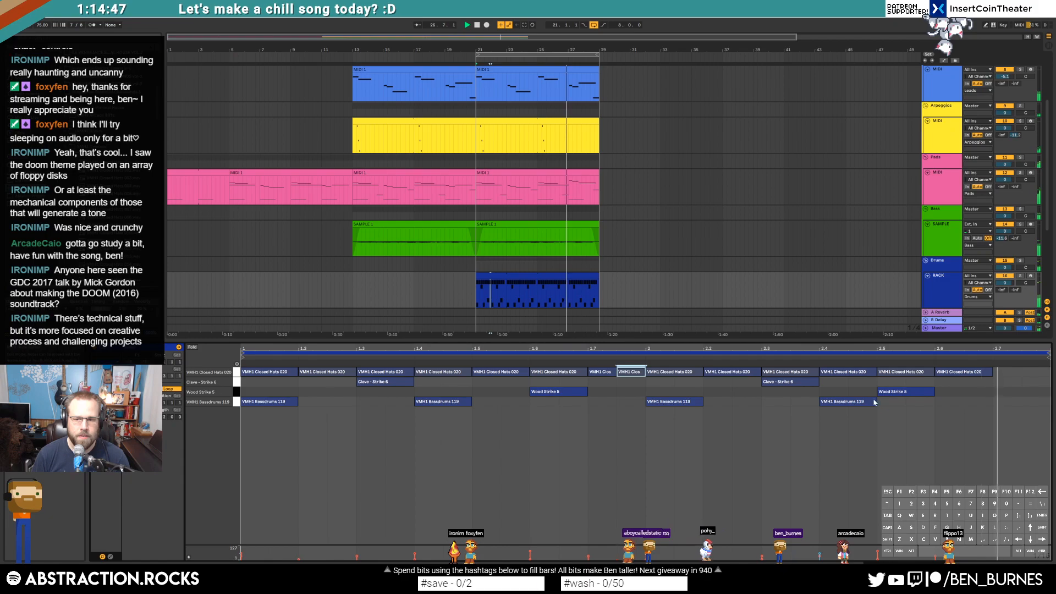
Step: Edit the Closed Hats notes around 2.6 in the RACK clip, listen to the loop and stop playback
{"action": "double_click", "coordinate": [941, 374]}
{"action": "left_click", "coordinate": [925, 374], "text": "alt"}
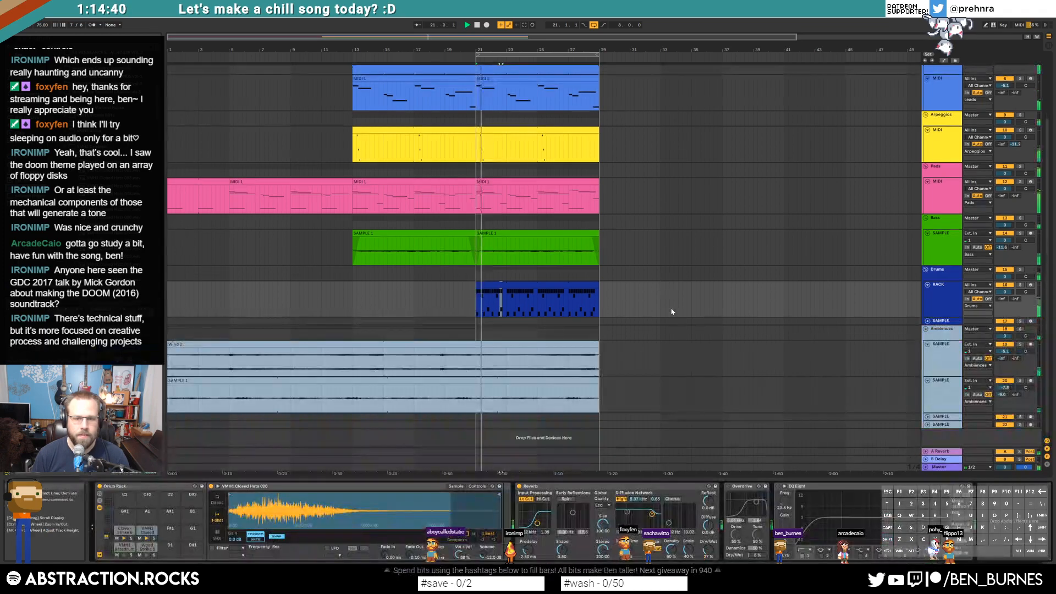
{"action": "left_click", "coordinate": [662, 303]}
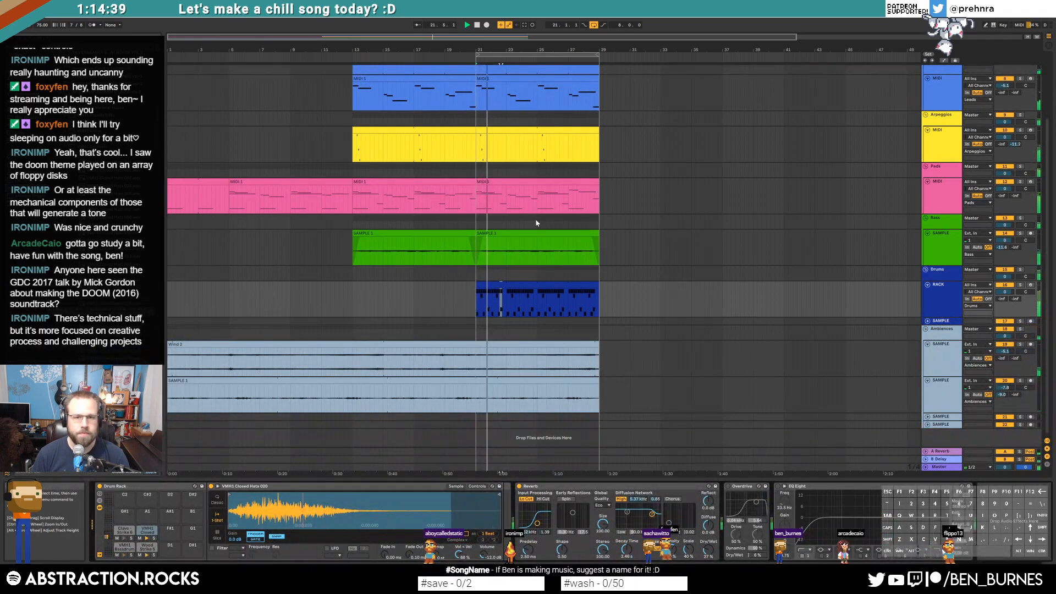
{"action": "scroll", "coordinate": [536, 222], "scroll_direction": "up", "scroll_amount": 1}
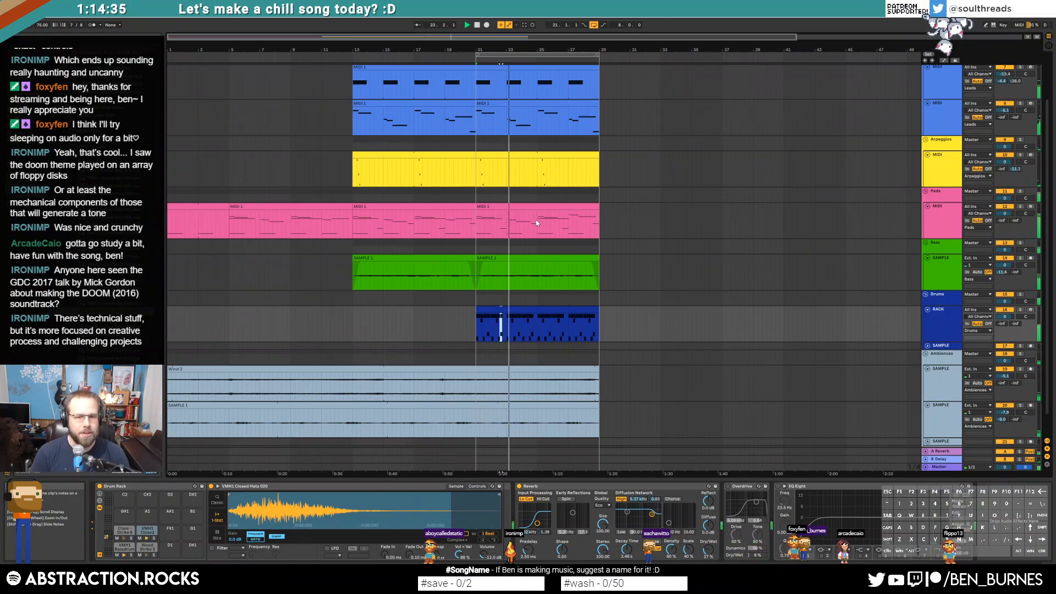
{"action": "key", "text": "space"}
Step: Open the waveform of the second SAMPLE clip on the Bass group's track
{"action": "scroll", "coordinate": [535, 222], "scroll_direction": "up", "scroll_amount": 2}
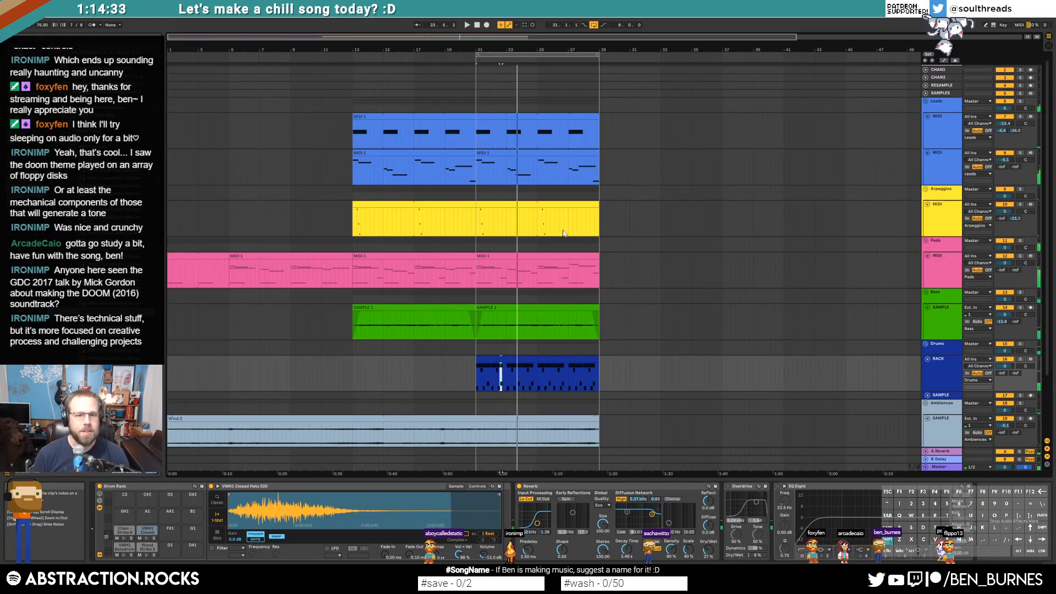
{"action": "key", "text": "shift+Tab"}
{"action": "left_click", "coordinate": [571, 226]}
{"action": "key", "text": "shift+Tab"}
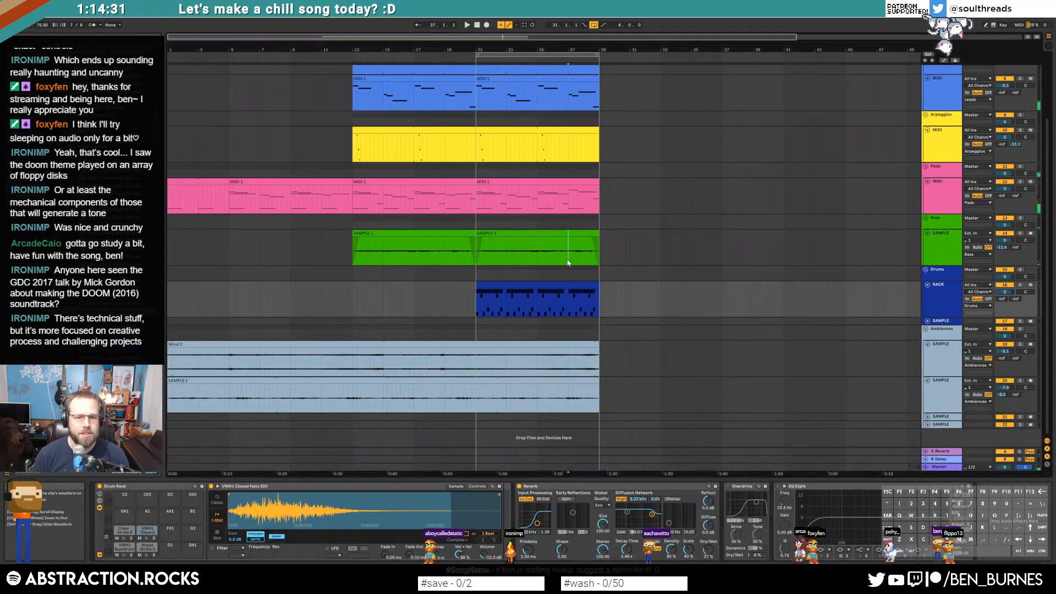
{"action": "left_click", "coordinate": [516, 233]}
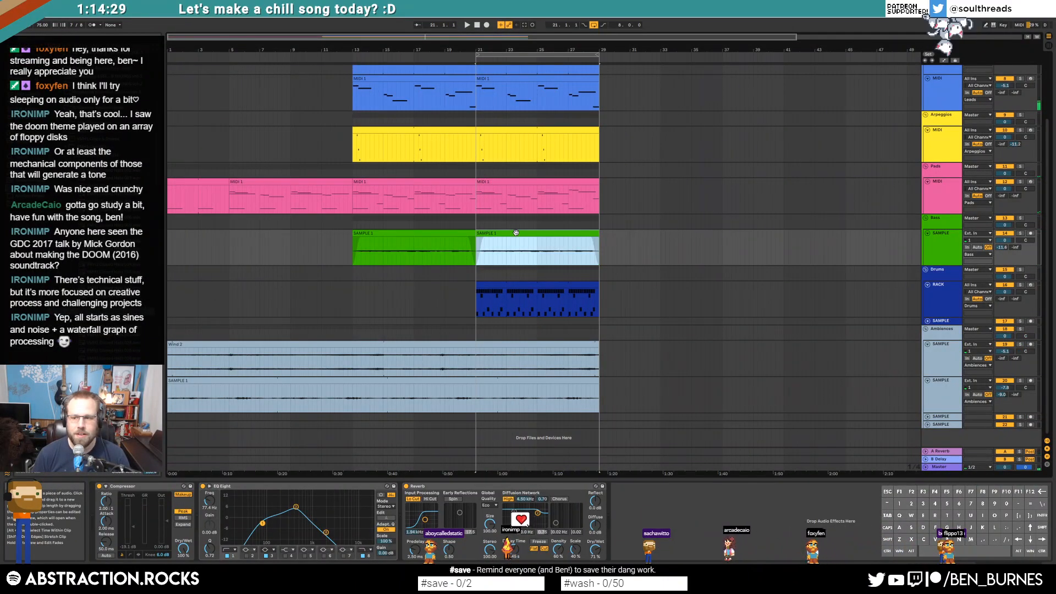
{"action": "key", "text": "shift+Tab"}
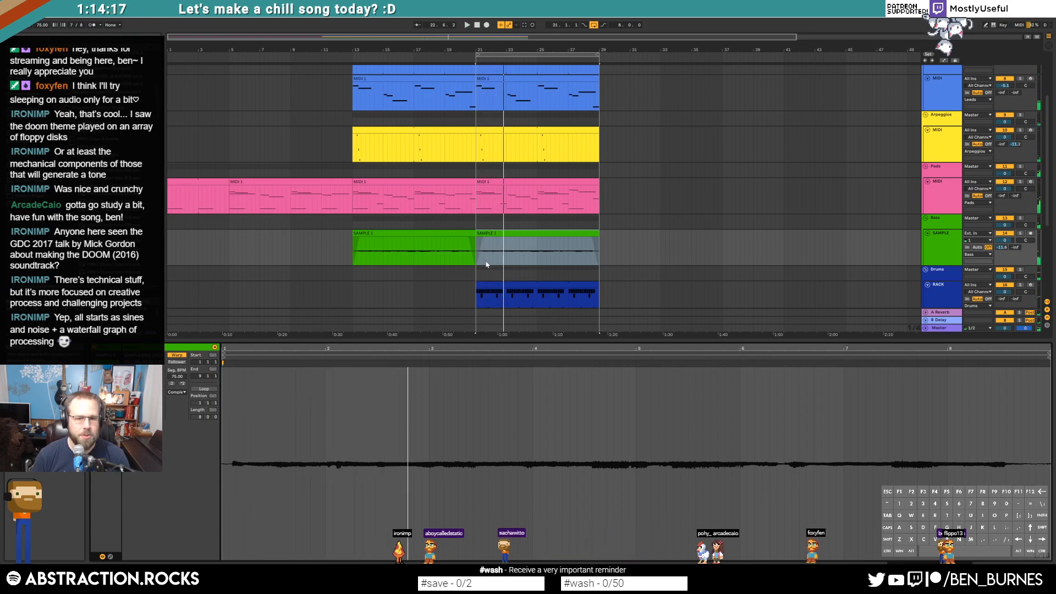
Step: Duplicate the lowest notes of the last Pads clip into bars 2, 4, 6 and 8 and transpose the copies down two semitones
{"action": "scroll", "coordinate": [507, 255], "scroll_direction": "up", "scroll_amount": 2}
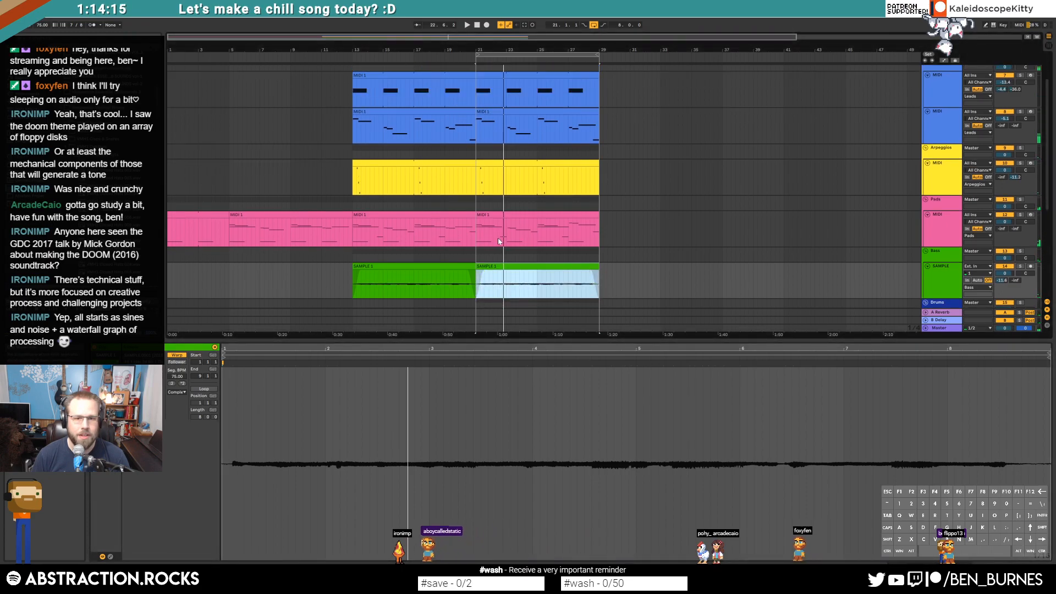
{"action": "left_click", "coordinate": [506, 215]}
{"action": "scroll", "coordinate": [336, 518], "scroll_direction": "down", "scroll_amount": 3}
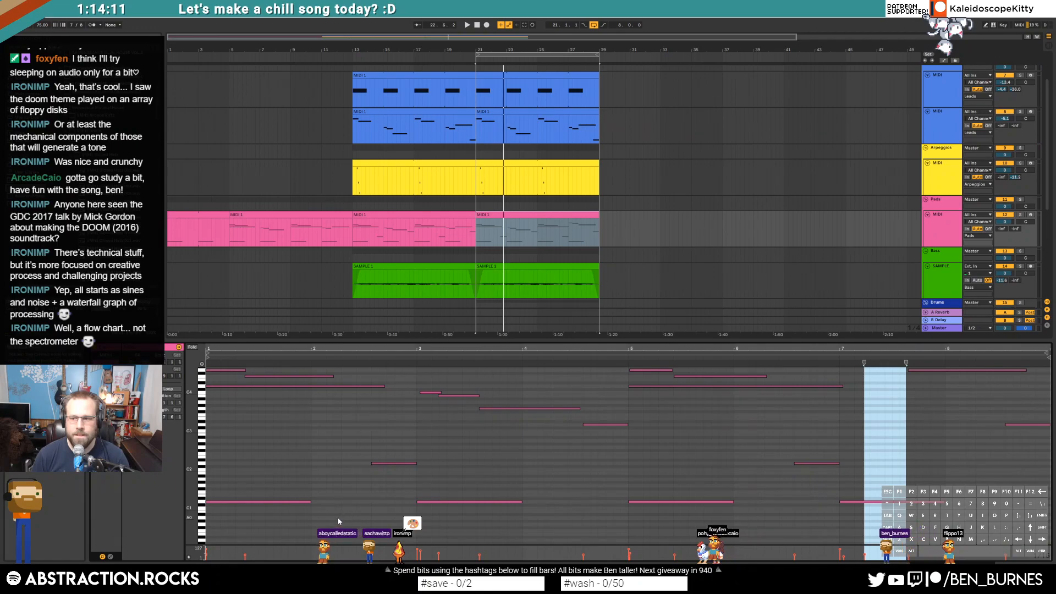
{"action": "left_click_drag", "start_coordinate": [291, 501], "coordinate": [908, 509]}
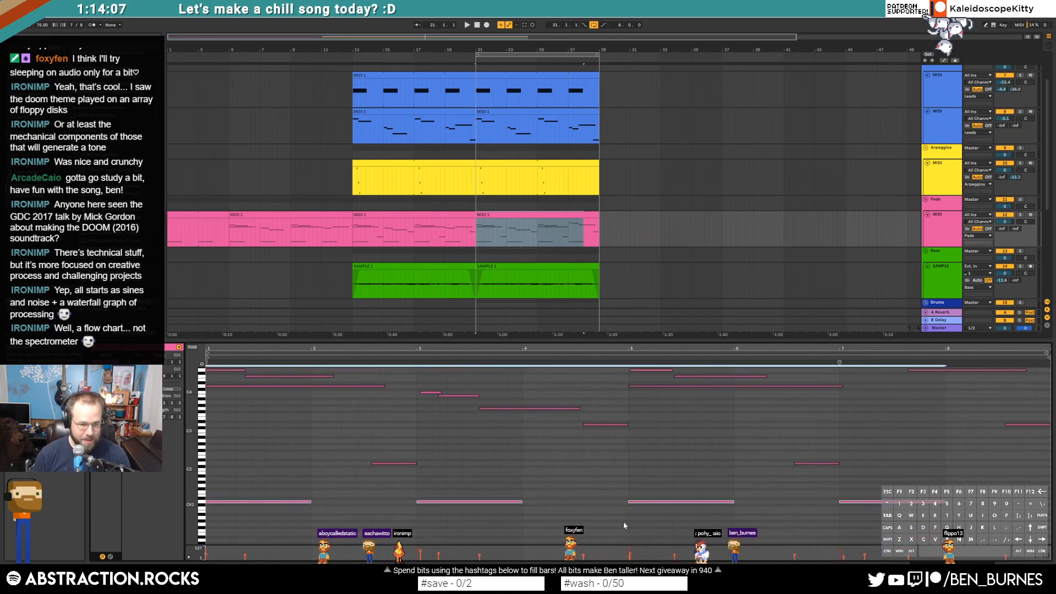
{"action": "key", "text": "ctrl+d"}
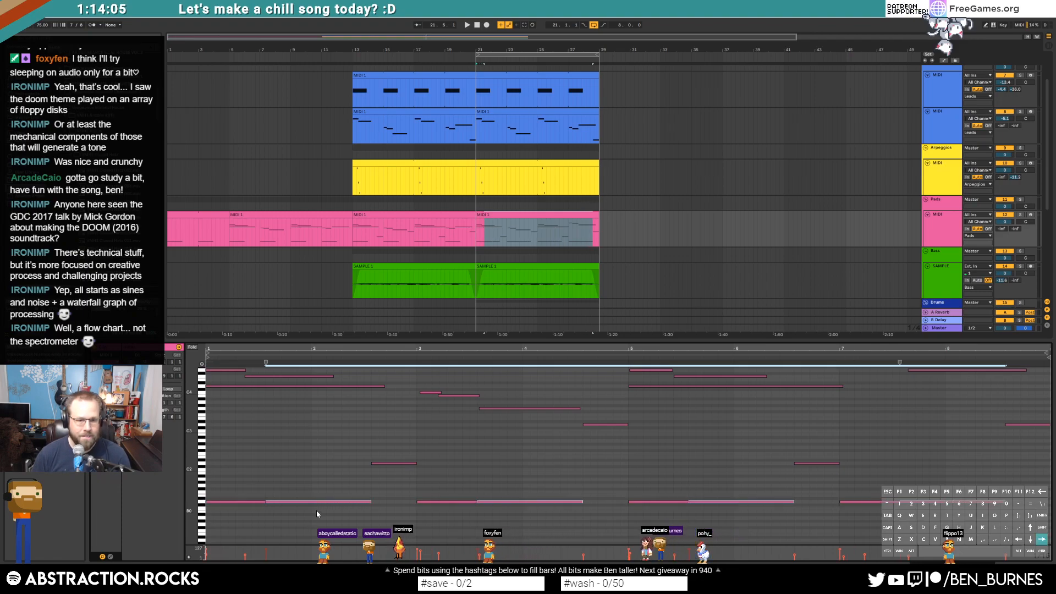
{"action": "key", "text": "Down"}
{"action": "key", "text": "Down"}
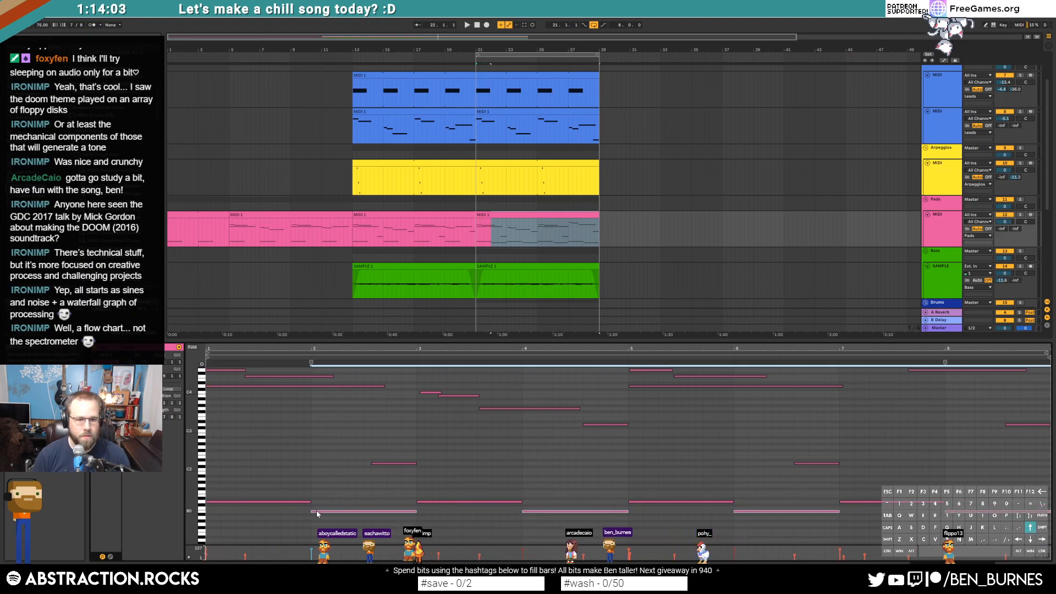
Step: Play the loop and delete the duplicated low note in bar 4 of the Pads clip
{"action": "key", "text": "space"}
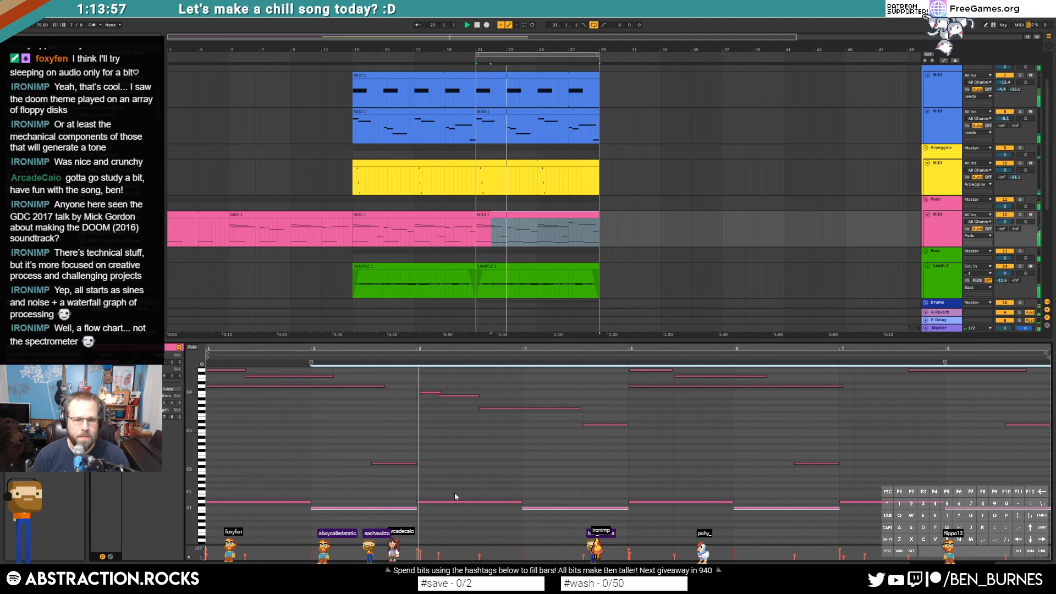
{"action": "left_click", "coordinate": [580, 508]}
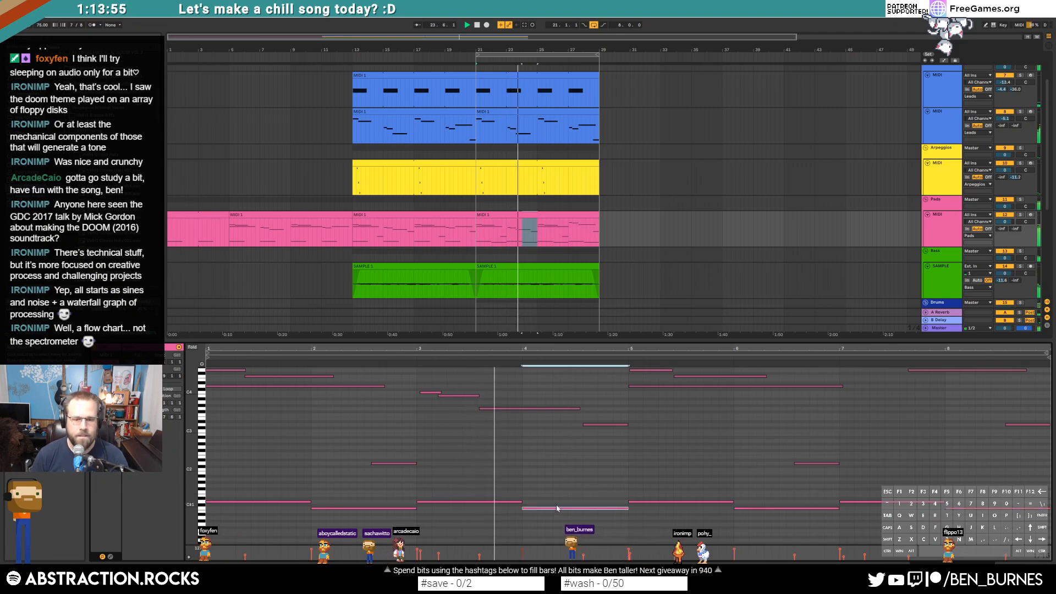
{"action": "key", "text": "Delete"}
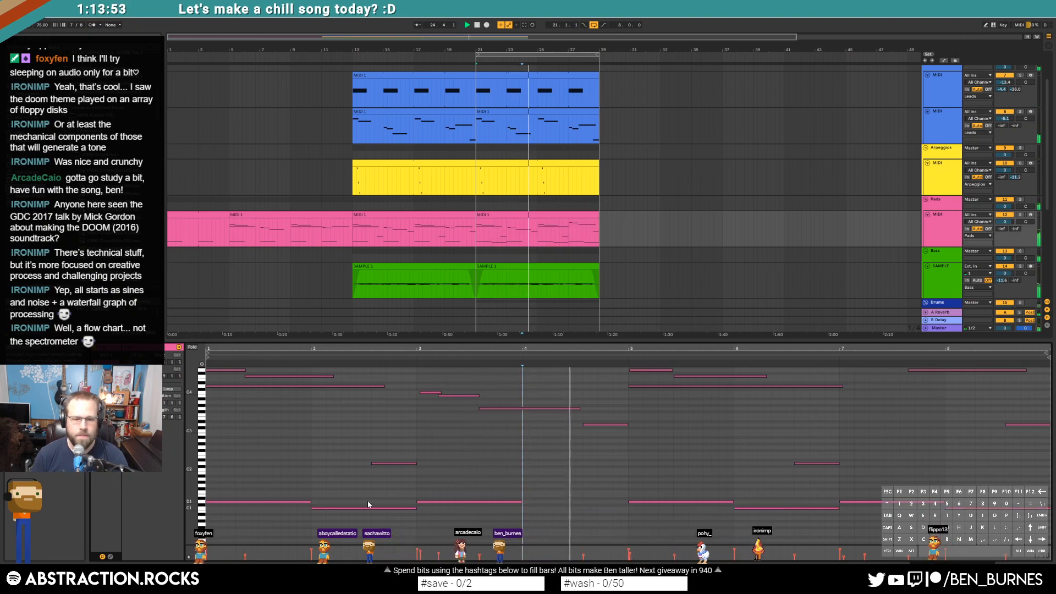
Step: Delete the low note in bar 8 of the Pads clip and try to lower the low notes in bars 2 and 6
{"action": "left_click", "coordinate": [348, 508]}
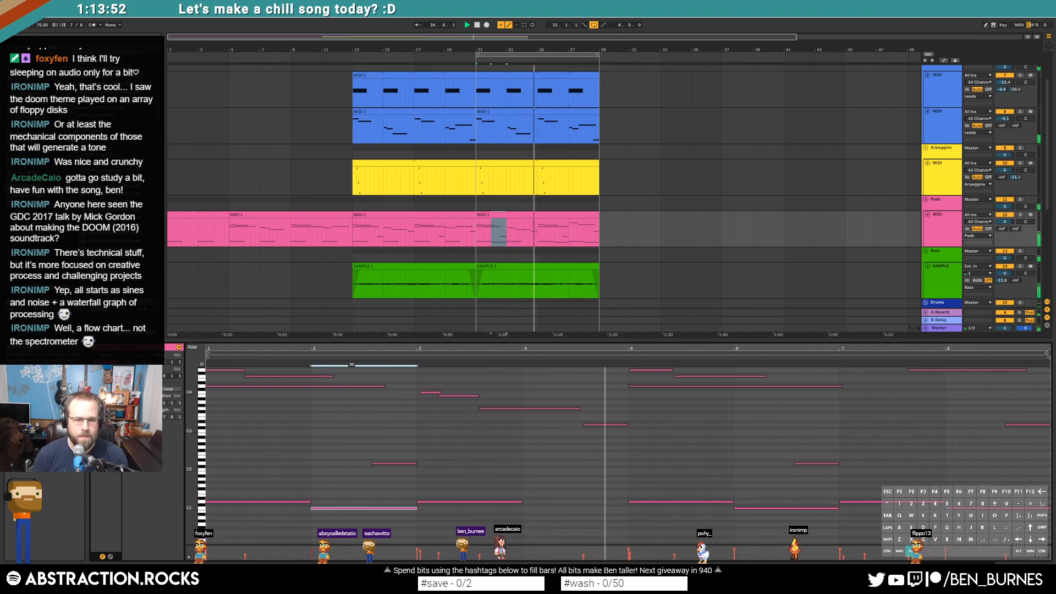
{"action": "left_click", "coordinate": [777, 509]}
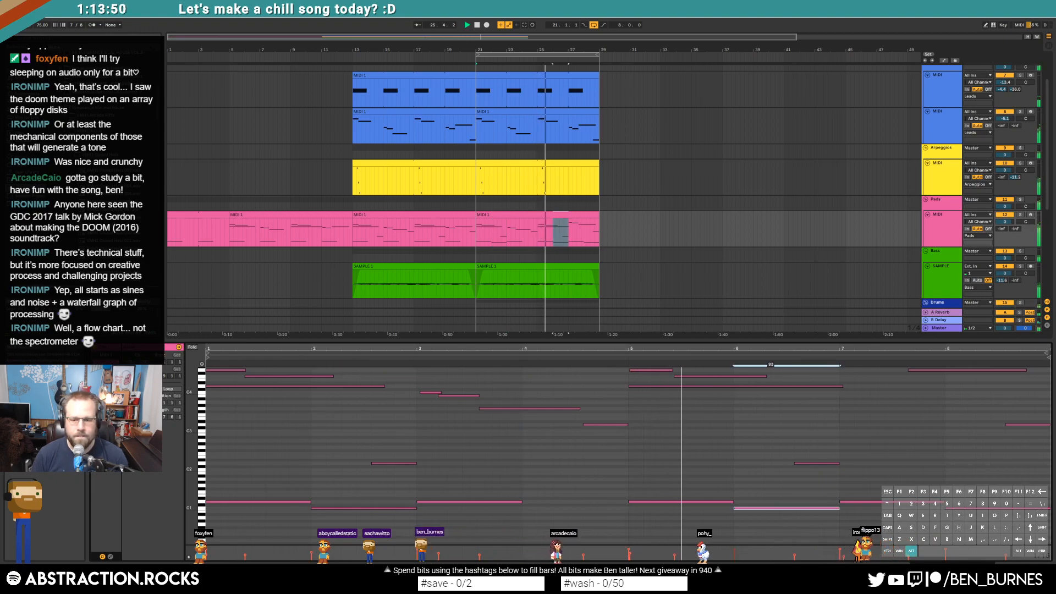
{"action": "left_click", "coordinate": [980, 509]}
{"action": "key", "text": "Delete"}
{"action": "left_click", "coordinate": [760, 508]}
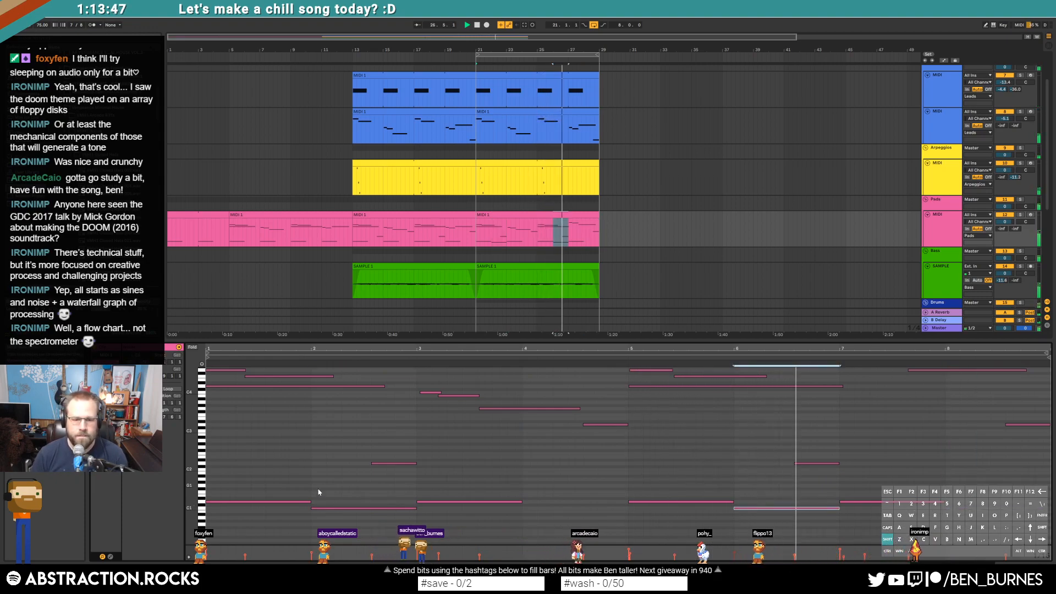
{"action": "left_click", "coordinate": [330, 509], "text": "shift"}
{"action": "left_click_drag", "start_coordinate": [331, 508], "coordinate": [331, 520]}
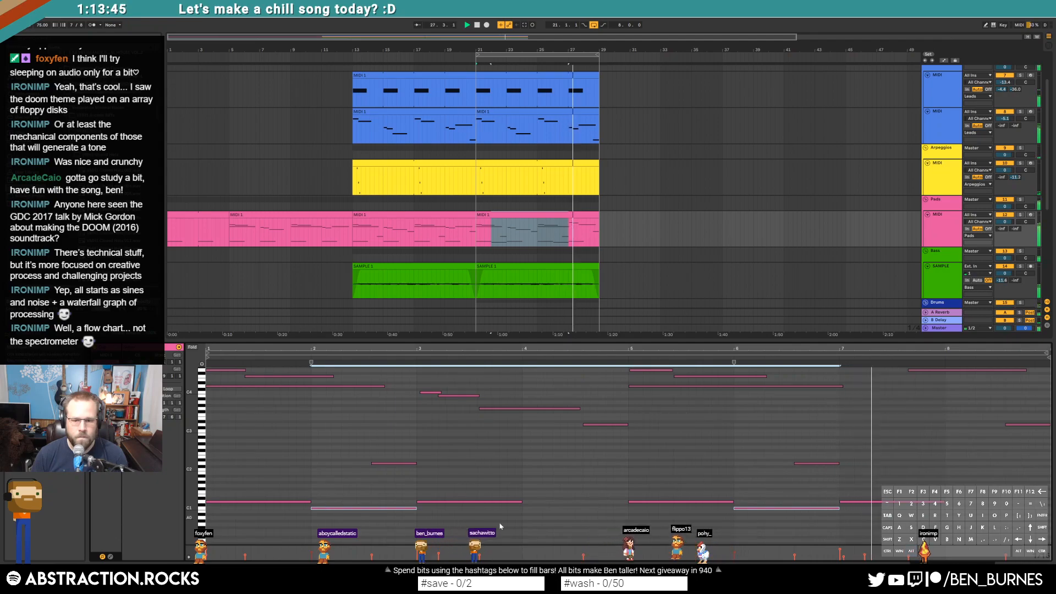
{"action": "left_click", "coordinate": [590, 521]}
{"action": "left_click", "coordinate": [753, 508]}
{"action": "left_click", "coordinate": [757, 496]}
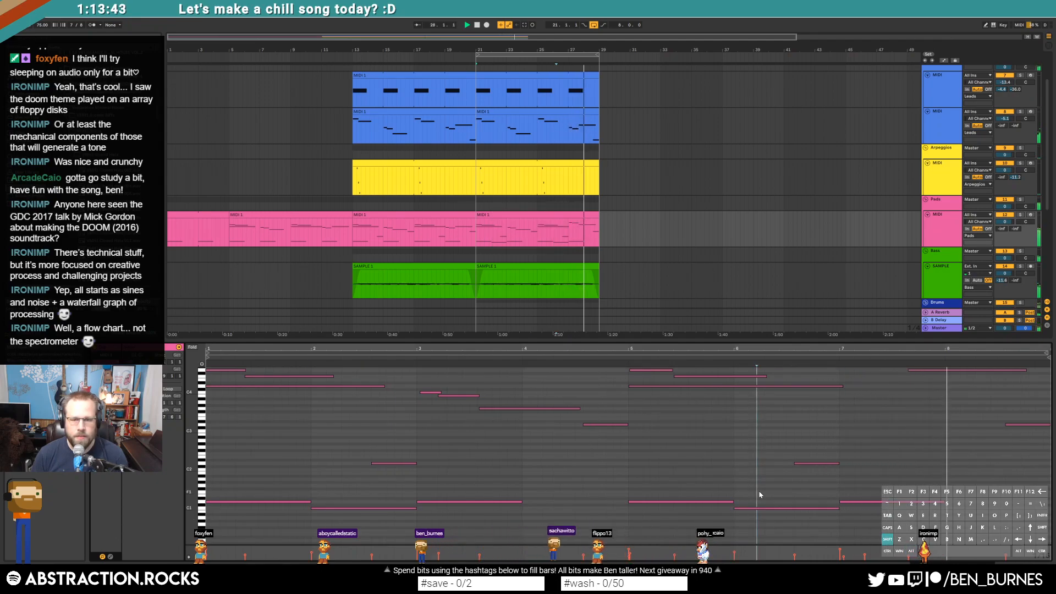
Step: Stop playback and split the first bass drum note of the last RACK clip into two half-length hits
{"action": "key", "text": "shift+Tab"}
{"action": "key", "text": "space"}
{"action": "left_click", "coordinate": [572, 317]}
{"action": "left_click_drag", "start_coordinate": [568, 331], "coordinate": [589, 331]}
{"action": "scroll", "coordinate": [594, 335], "scroll_direction": "up", "scroll_amount": 5, "text": "ctrl"}
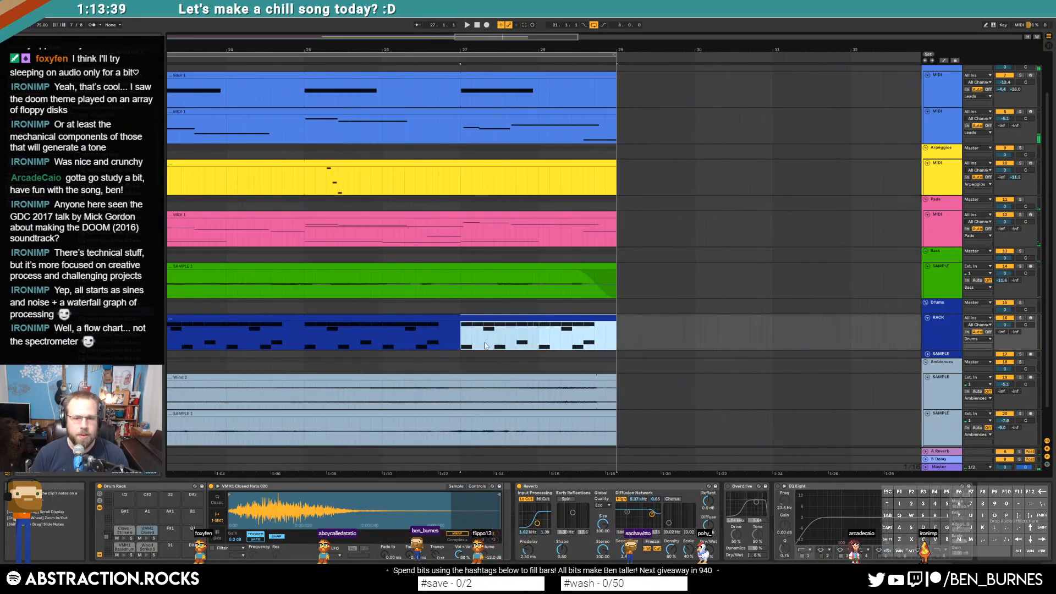
{"action": "left_click_drag", "start_coordinate": [462, 343], "coordinate": [519, 332]}
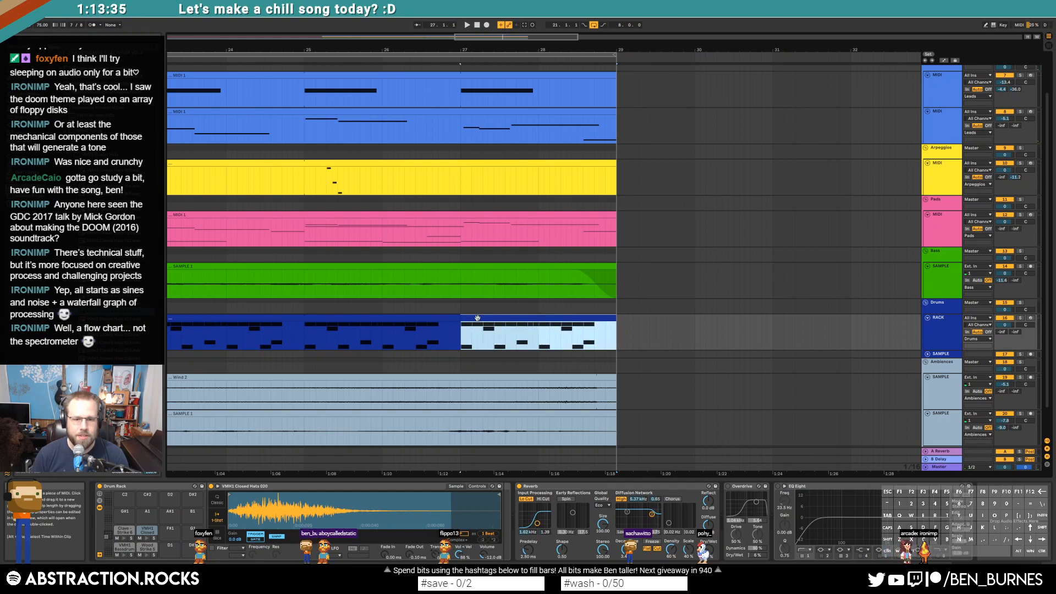
{"action": "double_click", "coordinate": [462, 329]}
{"action": "key", "text": "space"}
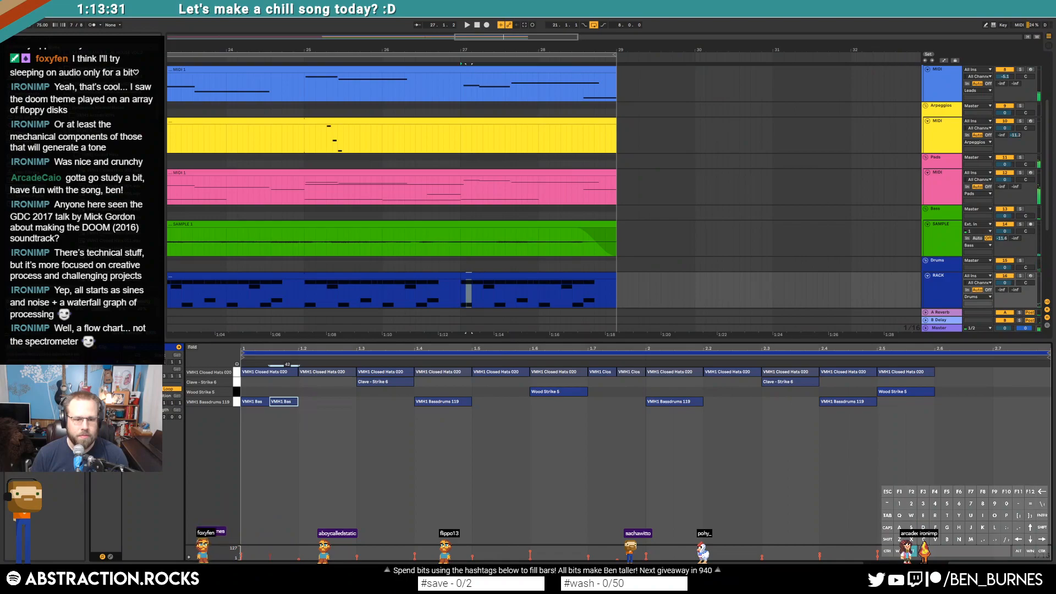
Step: Play the arrangement around the loop to check the doubled bass drum hit, stopping playback near bar 22
{"action": "key", "text": "space"}
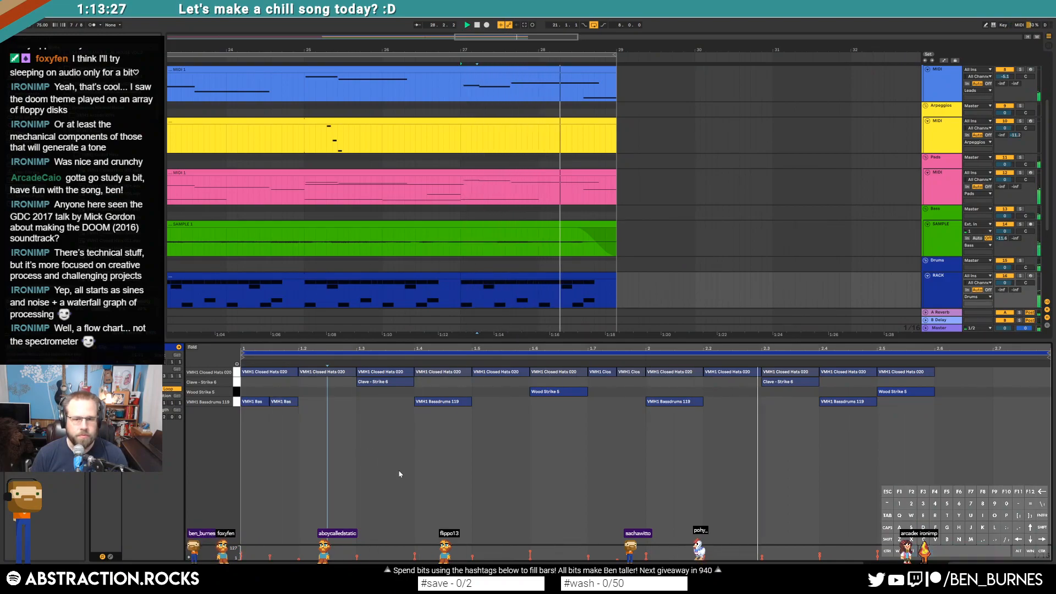
{"action": "left_click_drag", "start_coordinate": [493, 37], "coordinate": [441, 40]}
{"action": "key", "text": "shift+Tab"}
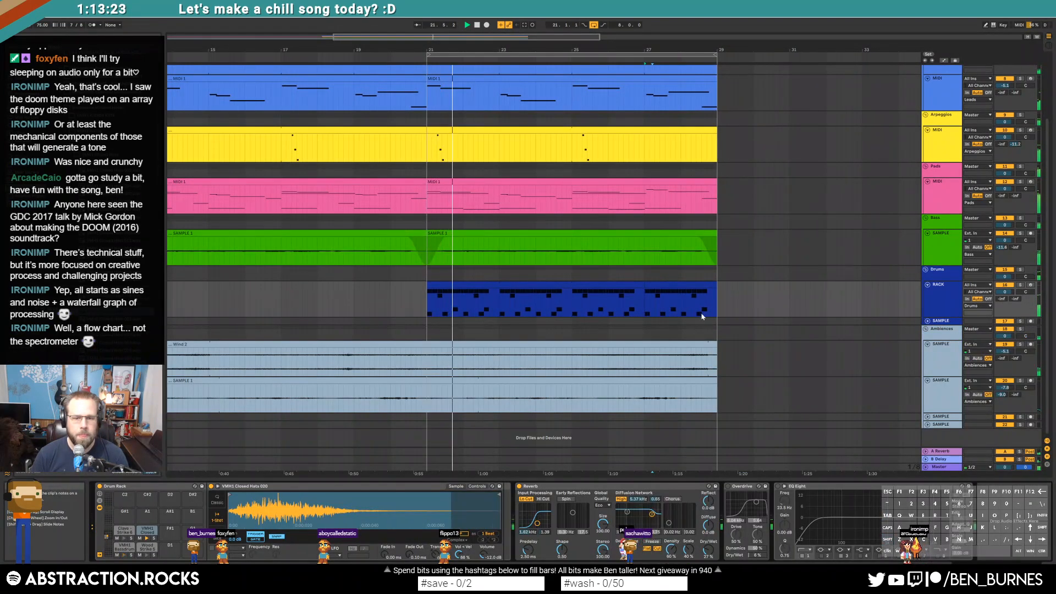
{"action": "scroll", "coordinate": [708, 326], "scroll_direction": "up", "scroll_amount": 3}
{"action": "key", "text": "shift+Tab"}
{"action": "key", "text": "space"}
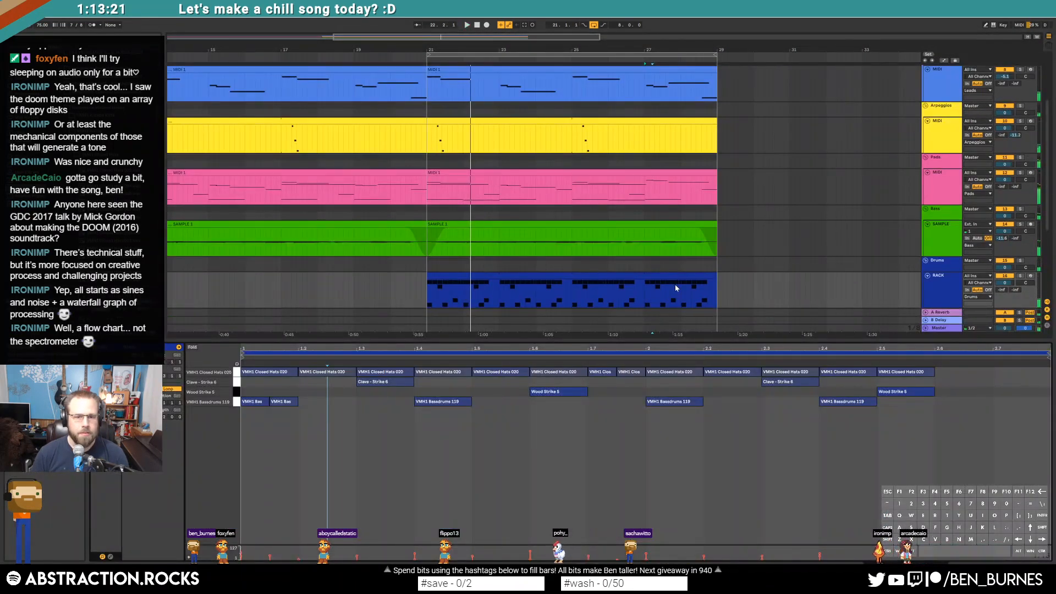
Step: Collapse the tracks inside the Ambiences, Drums, Bass, Pads and Arpeggios groups
{"action": "key", "text": "shift+Tab"}
{"action": "scroll", "coordinate": [675, 308], "scroll_direction": "up", "scroll_amount": 2}
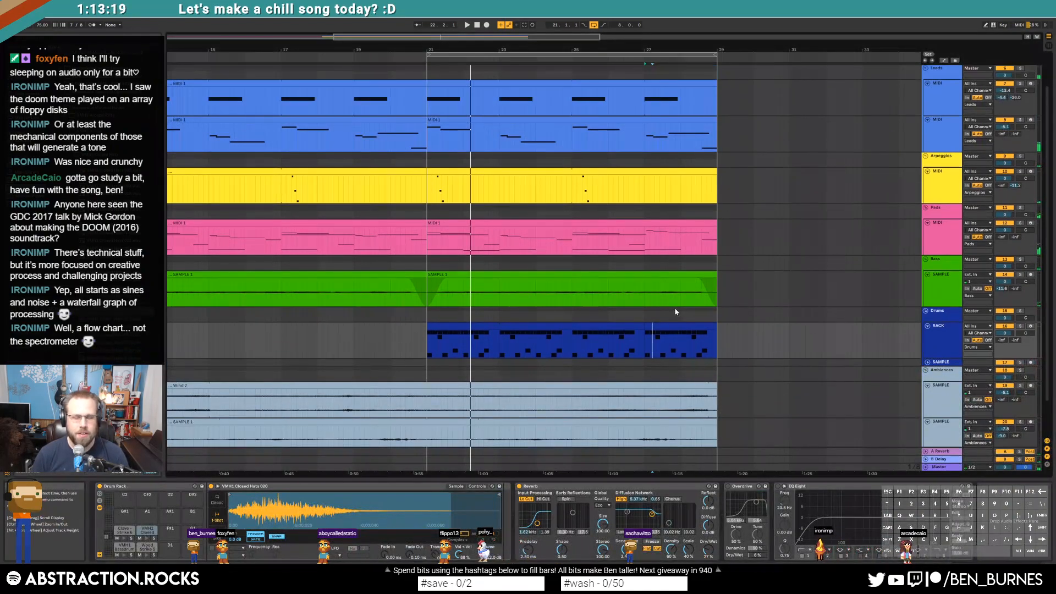
{"action": "left_click", "coordinate": [936, 399]}
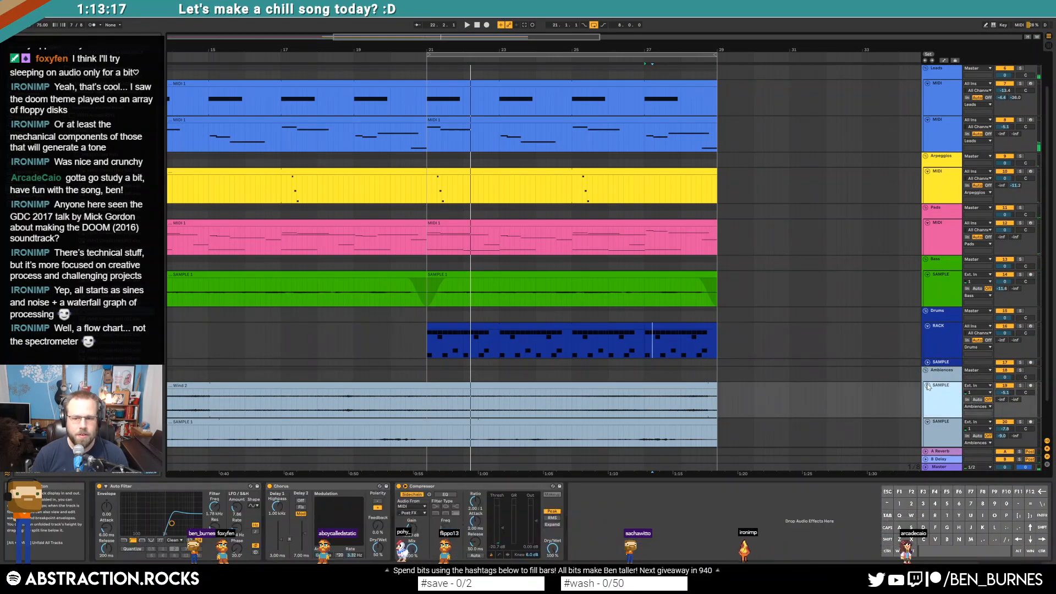
{"action": "left_click", "coordinate": [928, 386]}
{"action": "left_click", "coordinate": [926, 392]}
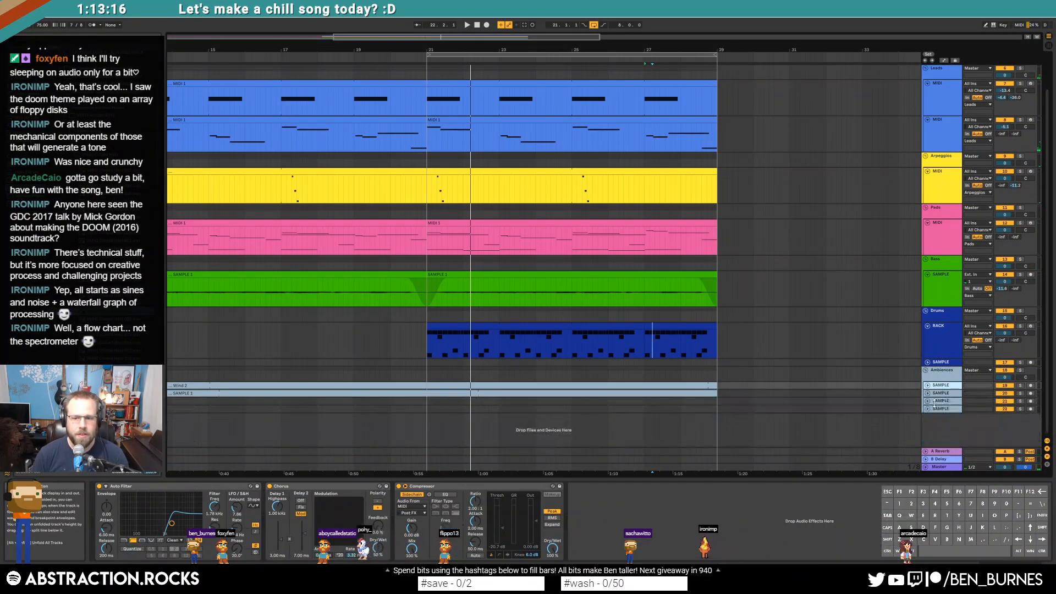
{"action": "left_click", "coordinate": [928, 326]}
{"action": "left_click", "coordinate": [928, 314]}
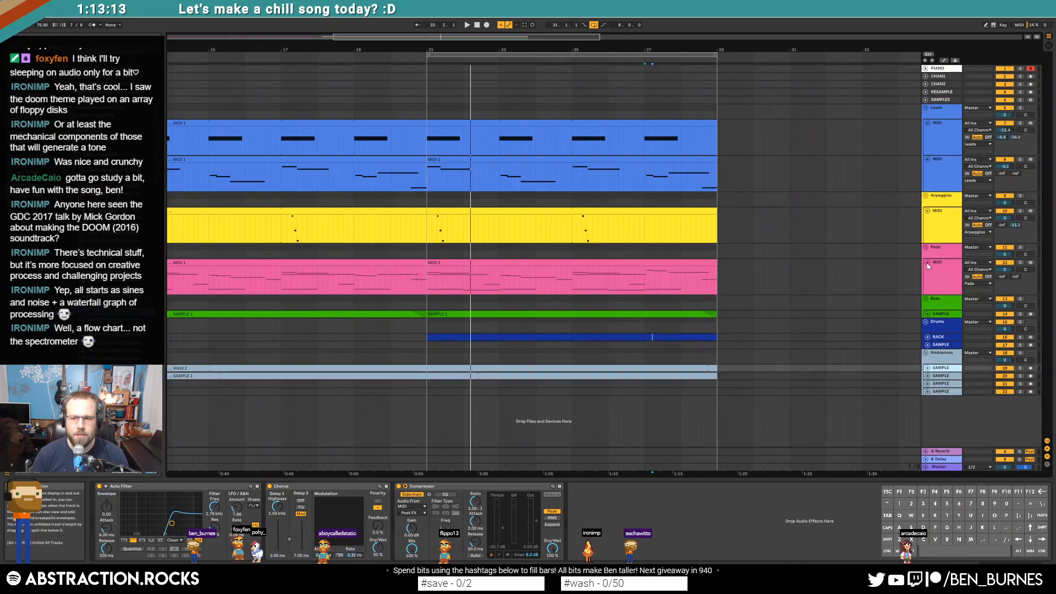
{"action": "left_click", "coordinate": [928, 263]}
{"action": "left_click", "coordinate": [928, 211]}
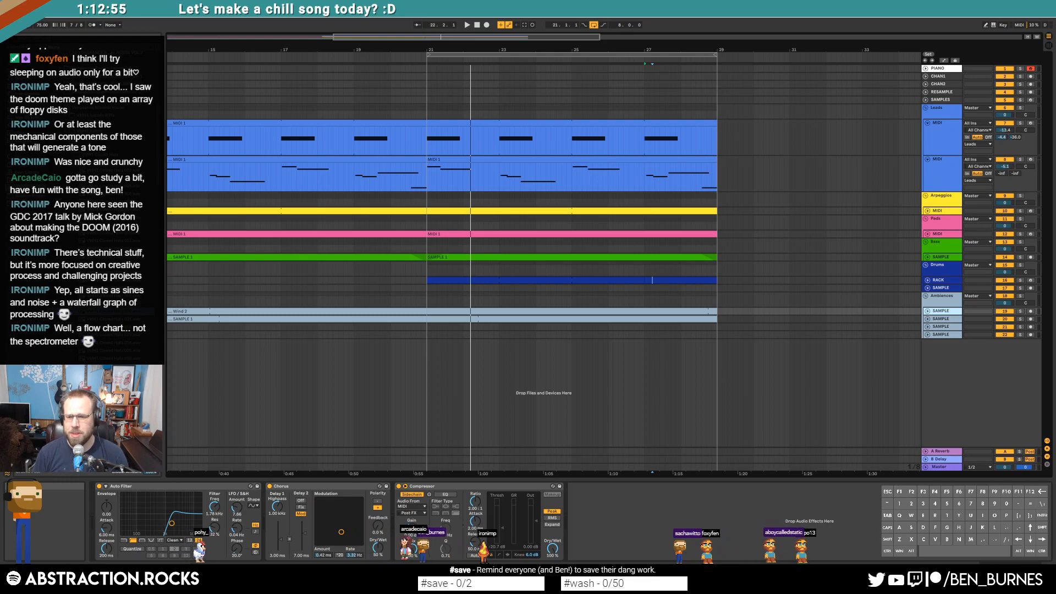
Step: Collapse both MIDI tracks in the Leads group and return the playback position to the start of the song
{"action": "left_click", "coordinate": [942, 162]}
{"action": "left_click", "coordinate": [939, 130], "text": "shift"}
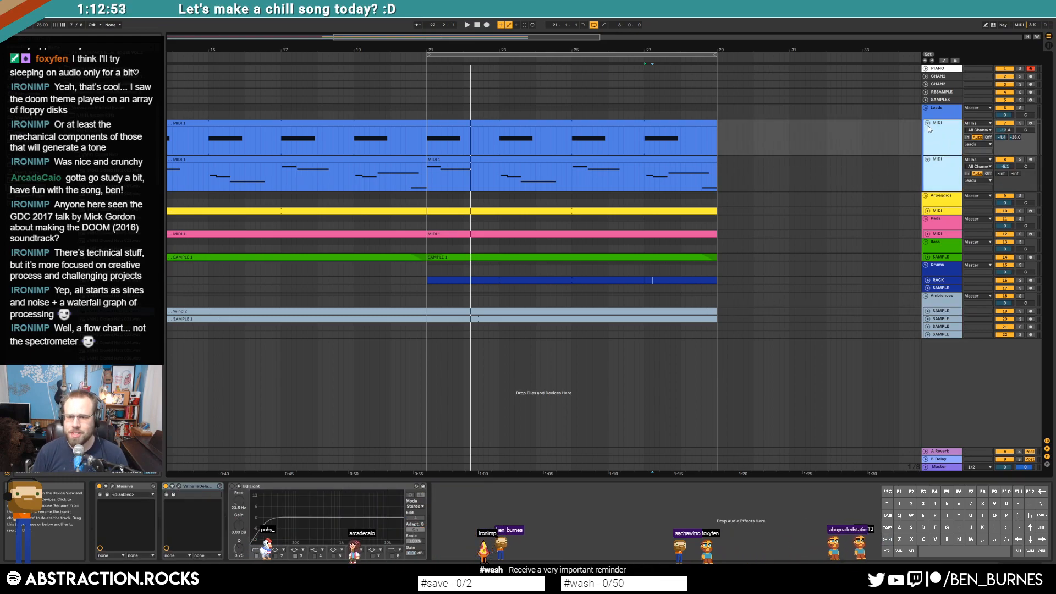
{"action": "left_click", "coordinate": [927, 123]}
{"action": "left_click_drag", "start_coordinate": [476, 37], "coordinate": [477, 27]}
{"action": "left_click", "coordinate": [476, 25]}
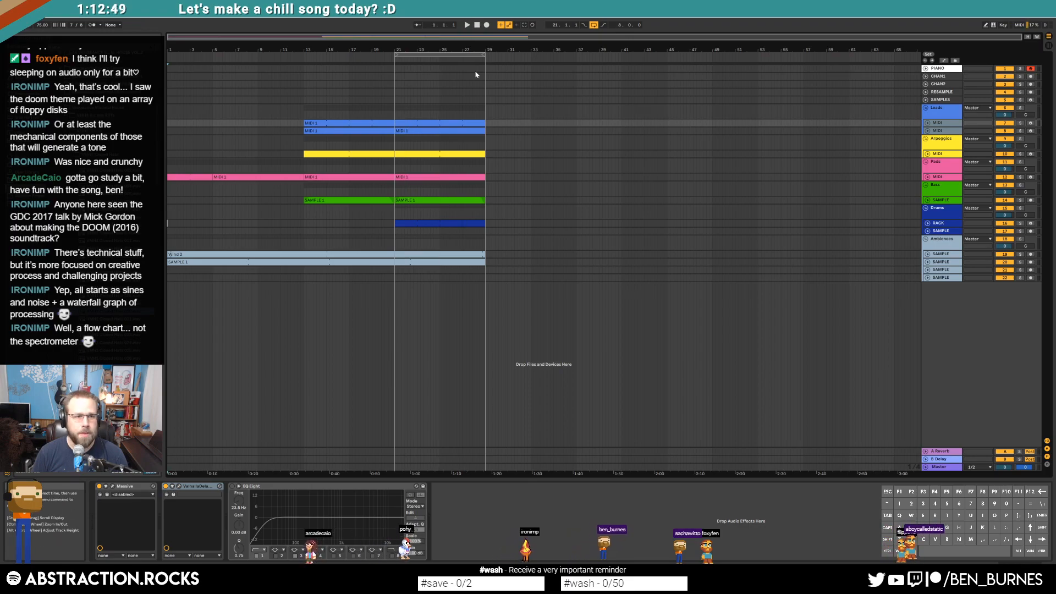
Step: Begin saving the Live Set under a new name and browse to Storage (D:) > Media > Ableton Projects > 2 Hour Tracks 2019
{"action": "key", "text": "ctrl+shift+s"}
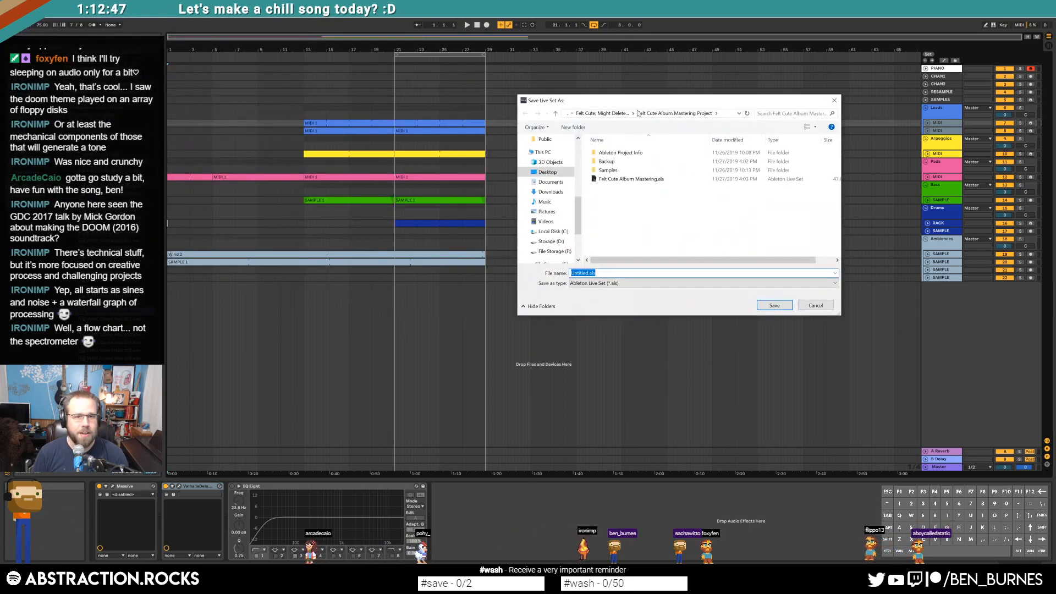
{"action": "left_click", "coordinate": [550, 240]}
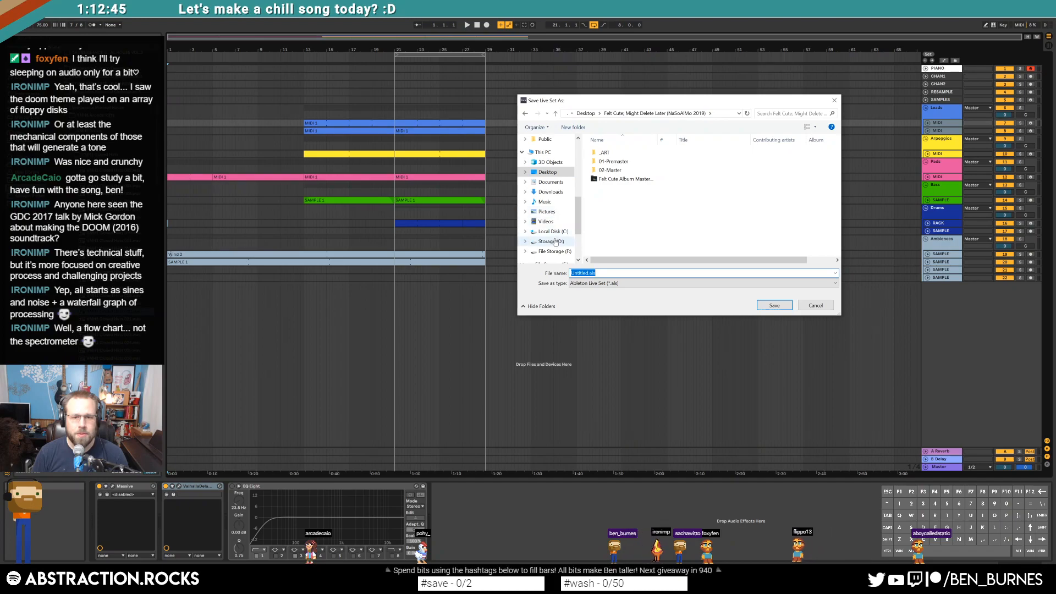
{"action": "double_click", "coordinate": [661, 161]}
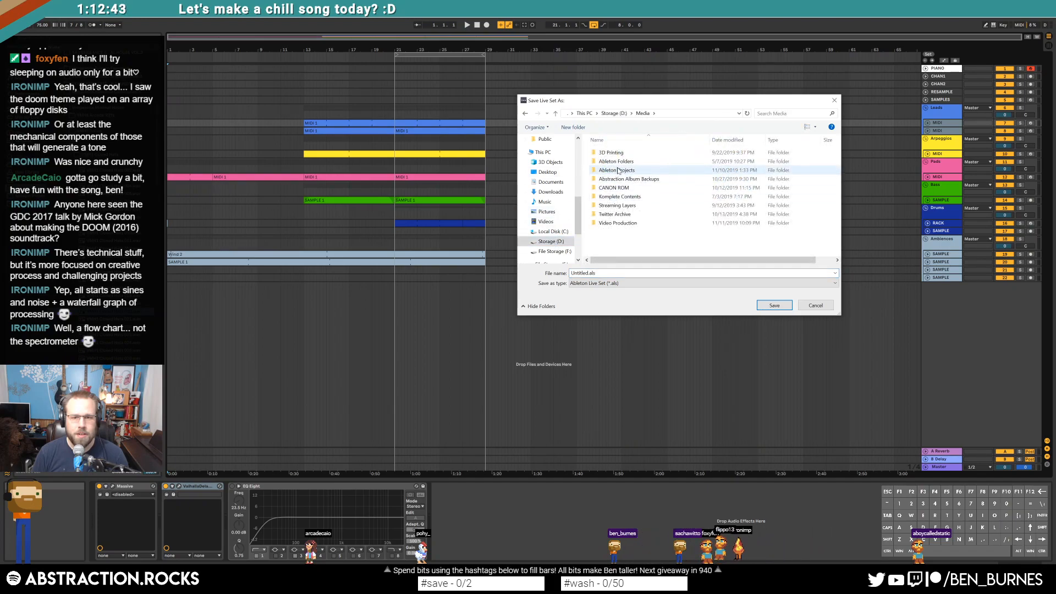
{"action": "double_click", "coordinate": [616, 170]}
{"action": "double_click", "coordinate": [620, 205]}
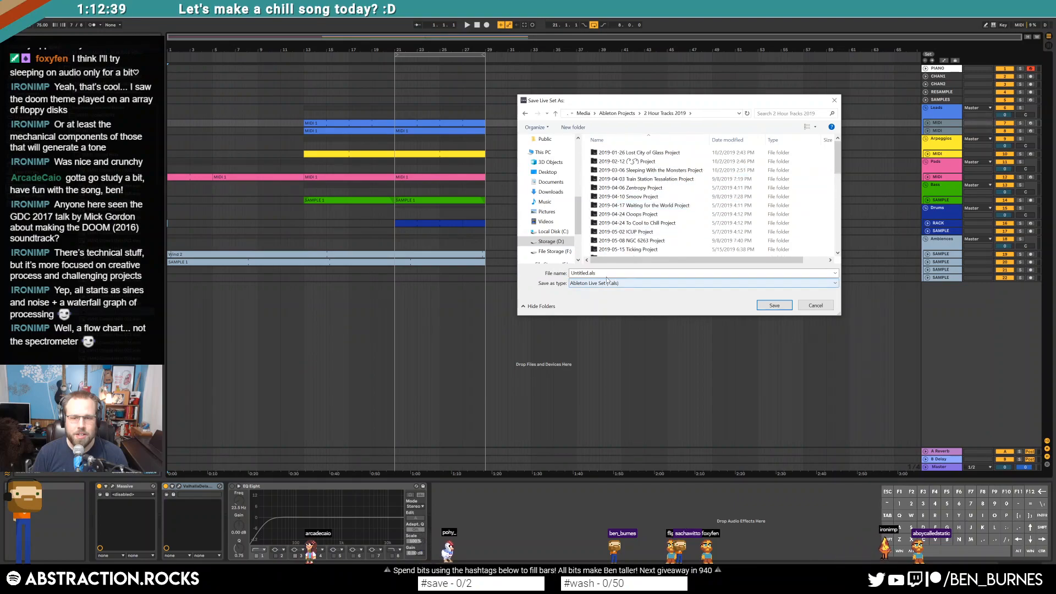
Step: Save the set as "201-11-27 Wrapped In the Winds", dismiss the Ableton Index error dialog and save again
{"action": "type", "text": "201-"}
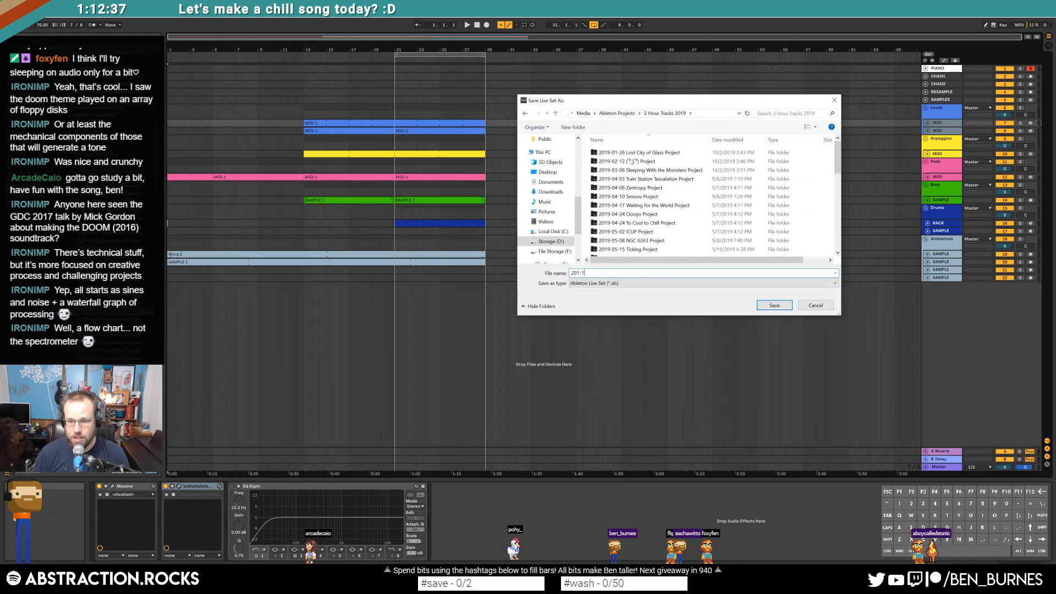
{"action": "type", "text": "11-27 "}
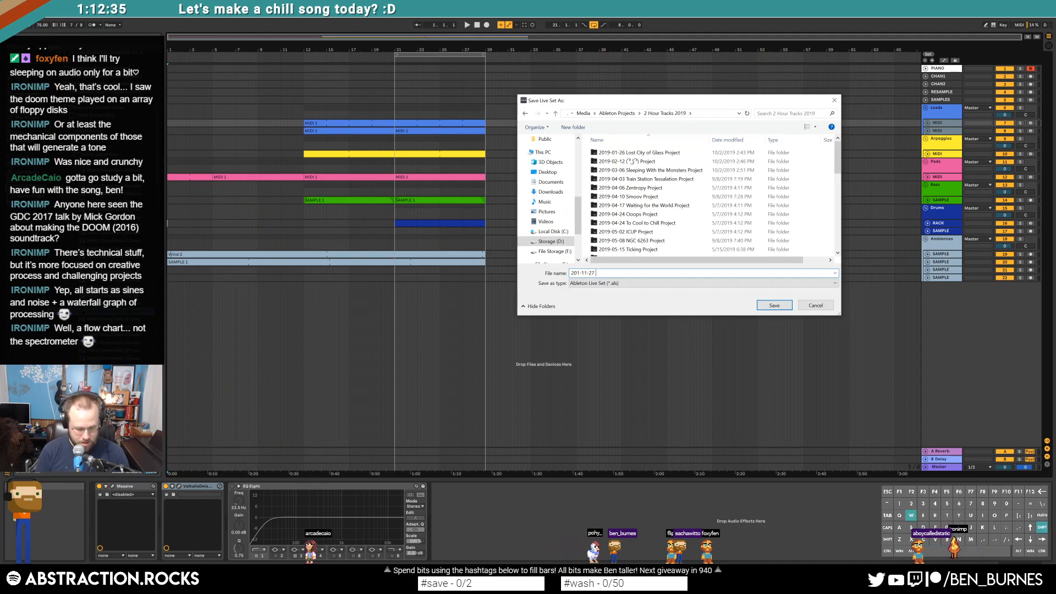
{"action": "type", "text": "Wrapped In the Winds"}
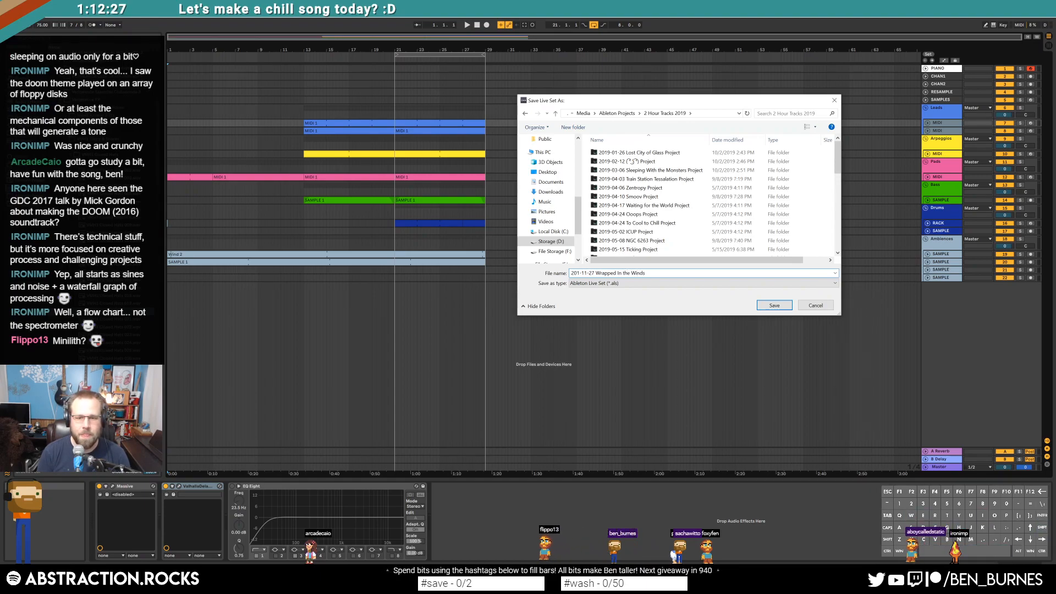
{"action": "key", "text": "Return"}
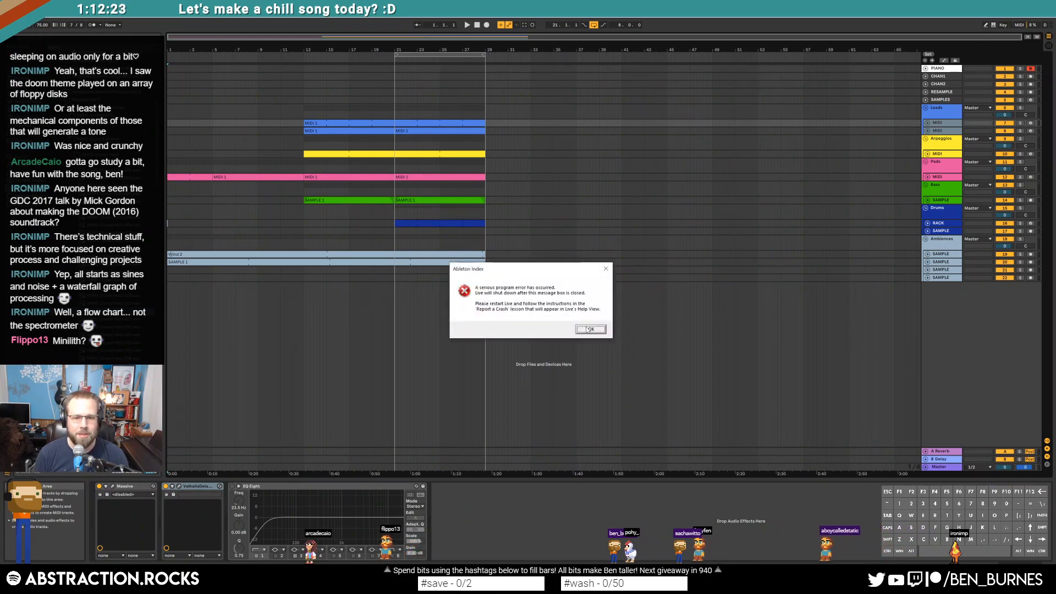
{"action": "left_click", "coordinate": [588, 330]}
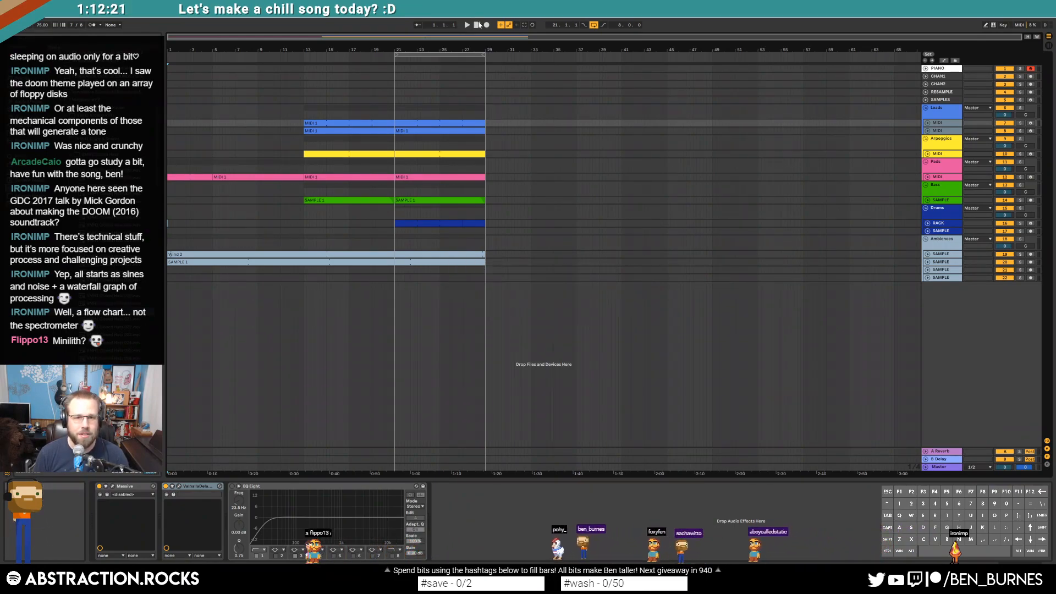
{"action": "key", "text": "ctrl+s"}
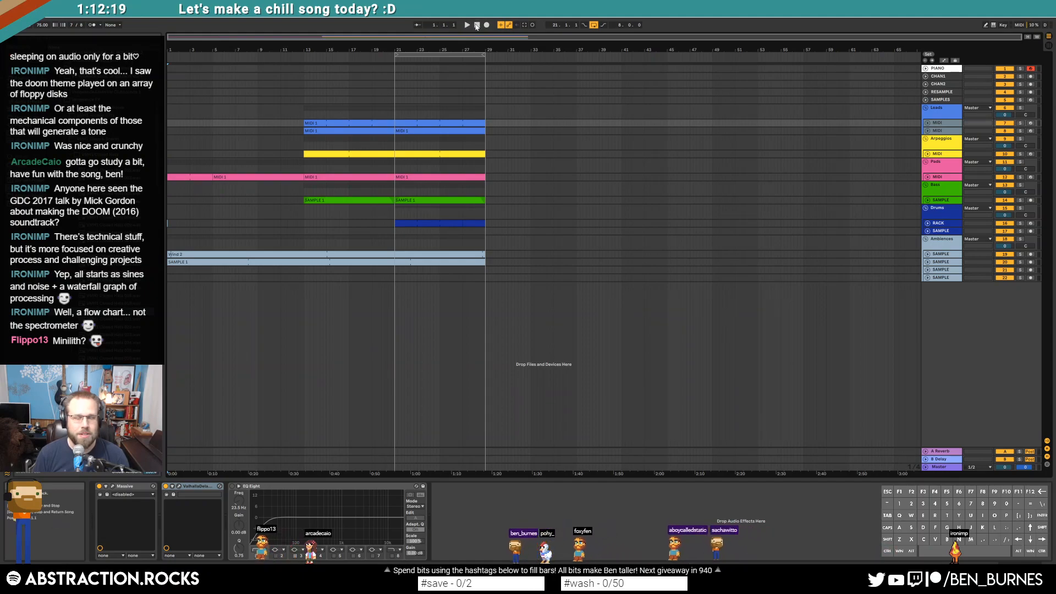
Step: Play the song from the start and add an audio track below the MIDI track in the Arpeggios group
{"action": "key", "text": "space"}
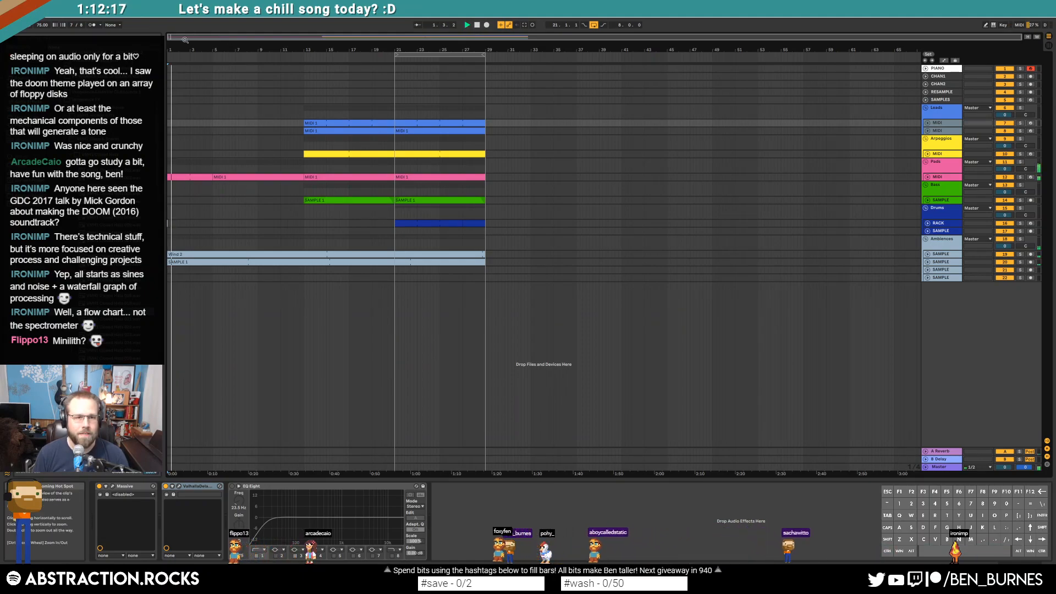
{"action": "left_click_drag", "start_coordinate": [219, 37], "coordinate": [180, 44]}
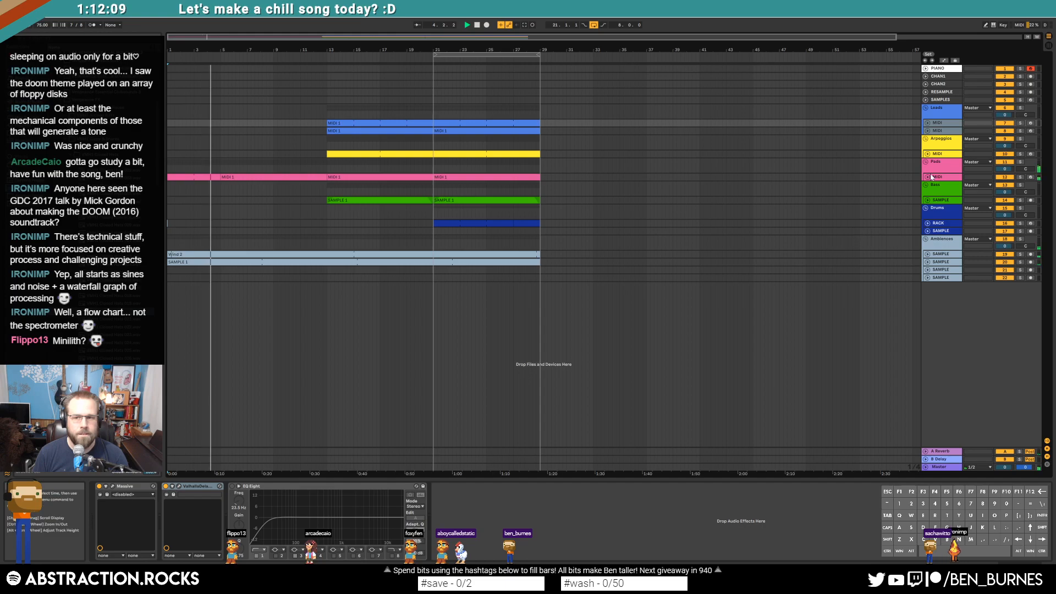
{"action": "left_click", "coordinate": [937, 132]}
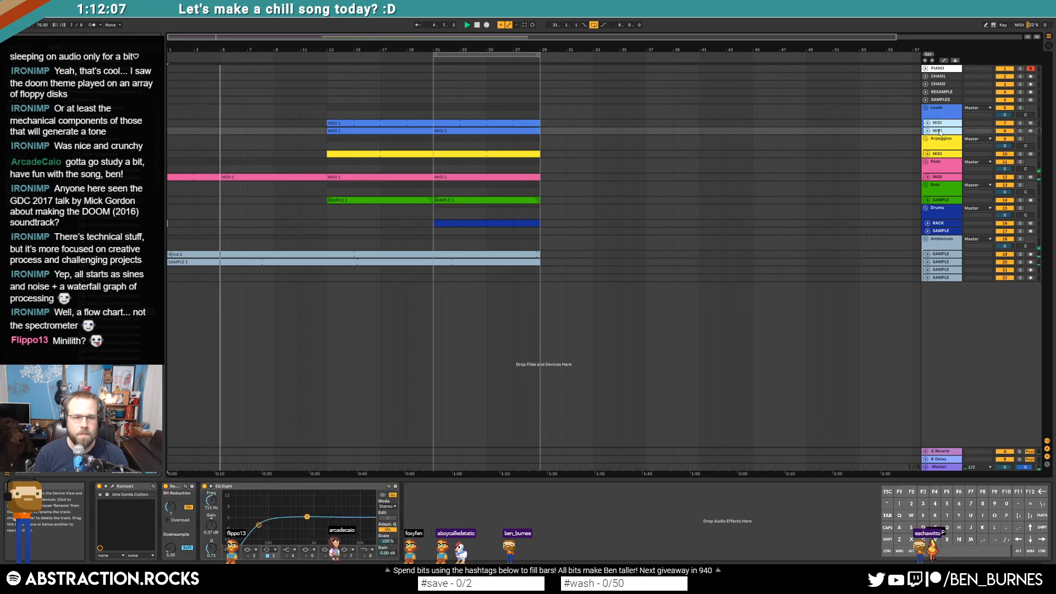
{"action": "left_click", "coordinate": [934, 155]}
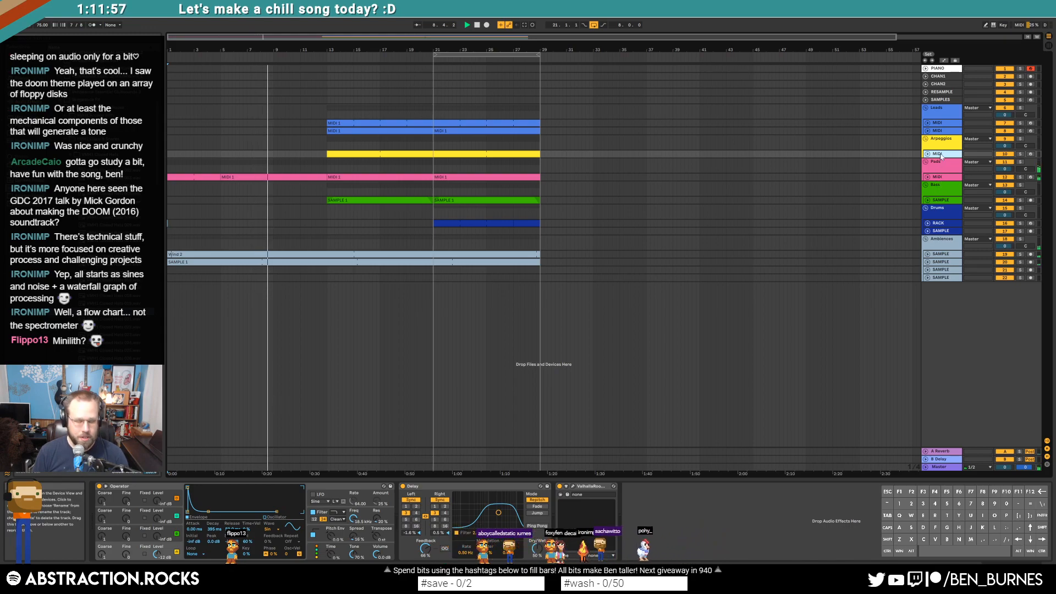
{"action": "key", "text": "ctrl+t"}
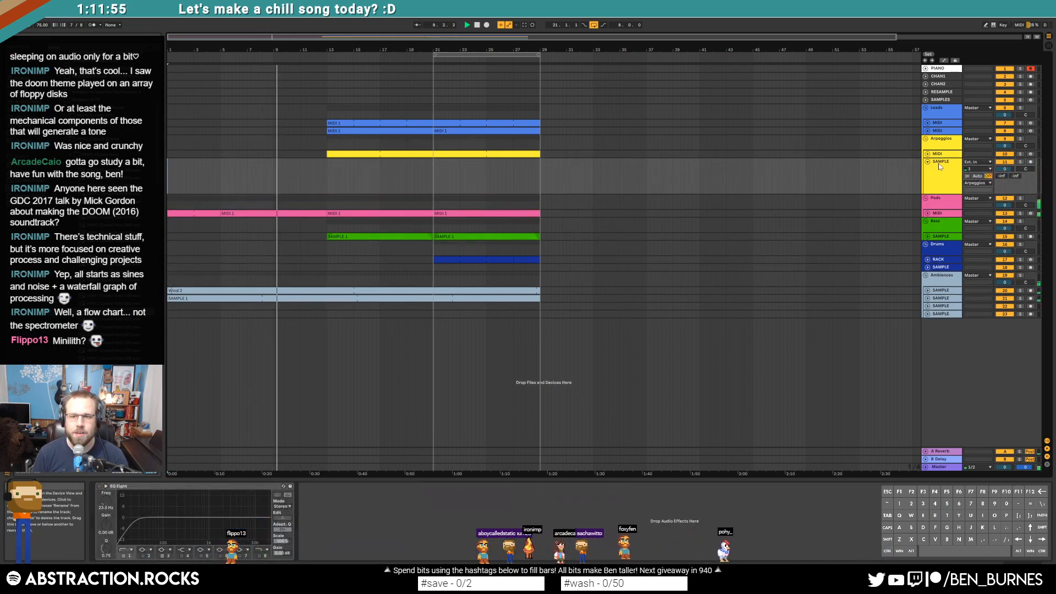
Step: Duplicate the three-note arpeggio in the Arpeggios MIDI clip and raise the copy's first note by three semitones
{"action": "left_click", "coordinate": [449, 154]}
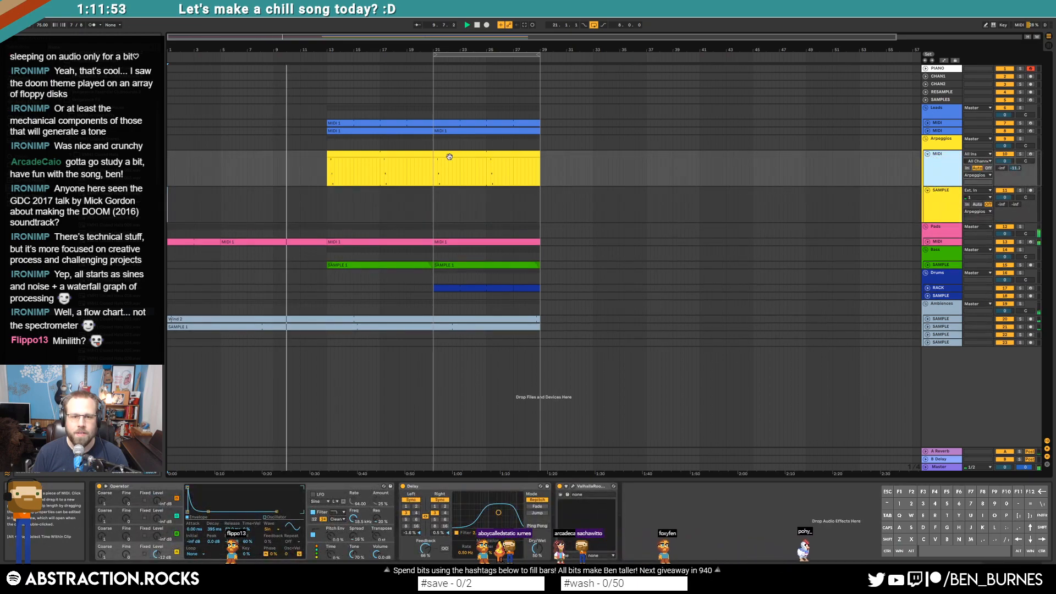
{"action": "double_click", "coordinate": [450, 157]}
{"action": "left_click_drag", "start_coordinate": [268, 387], "coordinate": [325, 479]}
{"action": "key", "text": "ctrl+d"}
{"action": "left_click", "coordinate": [332, 406]}
{"action": "key", "text": "Up"}
{"action": "key", "text": "Up"}
{"action": "key", "text": "Up"}
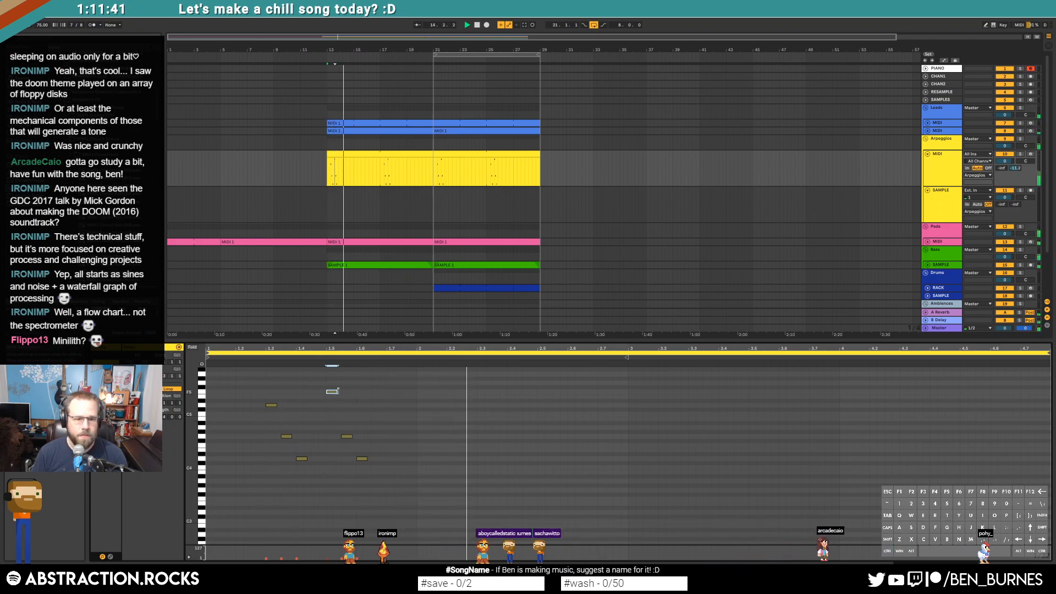
Step: Split the Arpeggios MIDI clip at bar 21 and remove the copied arpeggio from the part covering bars 13 to 21
{"action": "left_click_drag", "start_coordinate": [328, 374], "coordinate": [387, 490]}
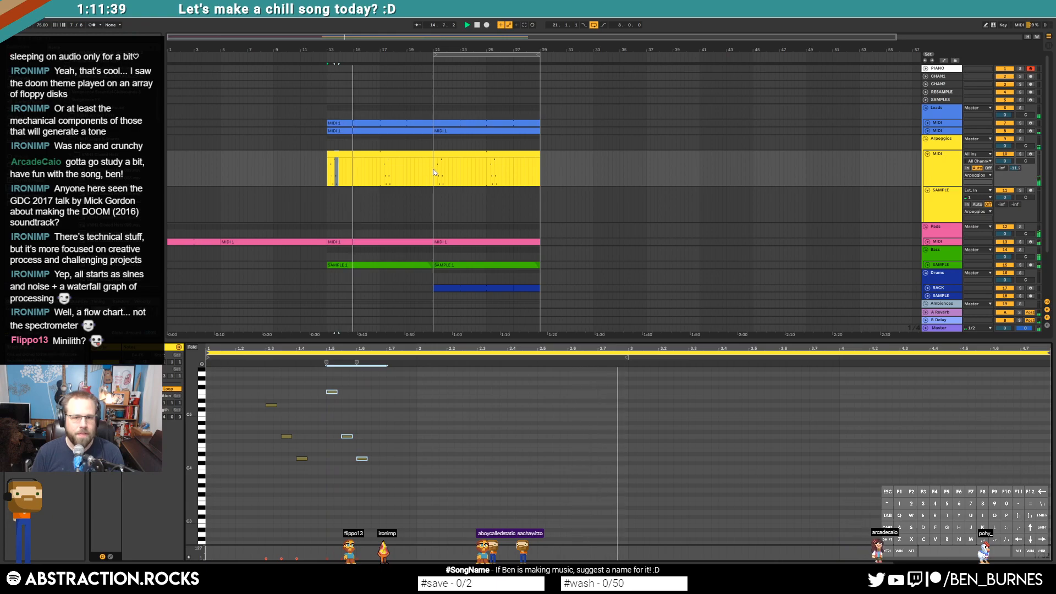
{"action": "left_click_drag", "start_coordinate": [434, 173], "coordinate": [333, 172]}
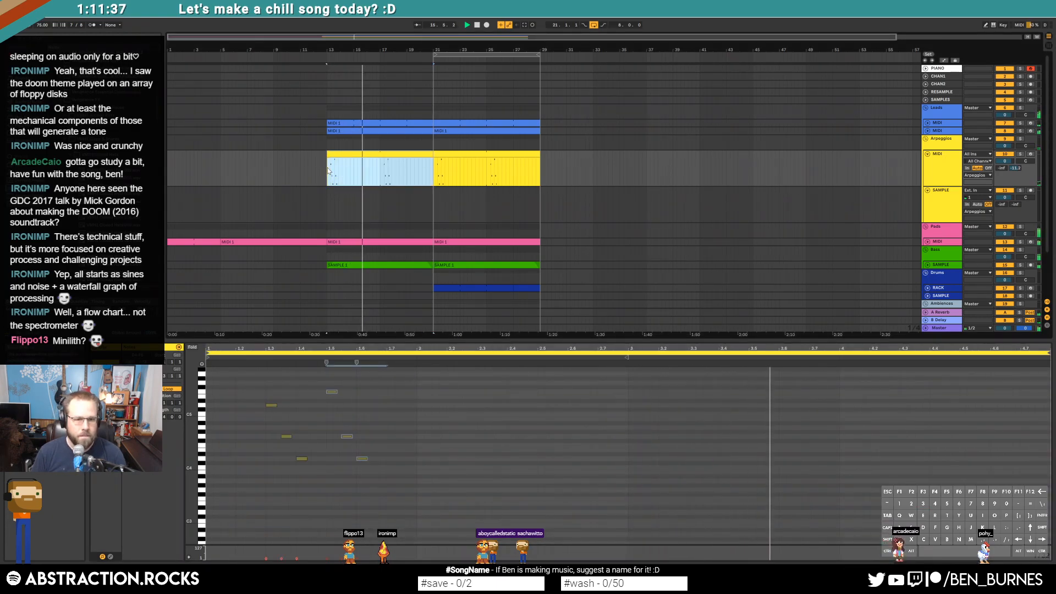
{"action": "key", "text": "a"}
{"action": "key", "text": "a"}
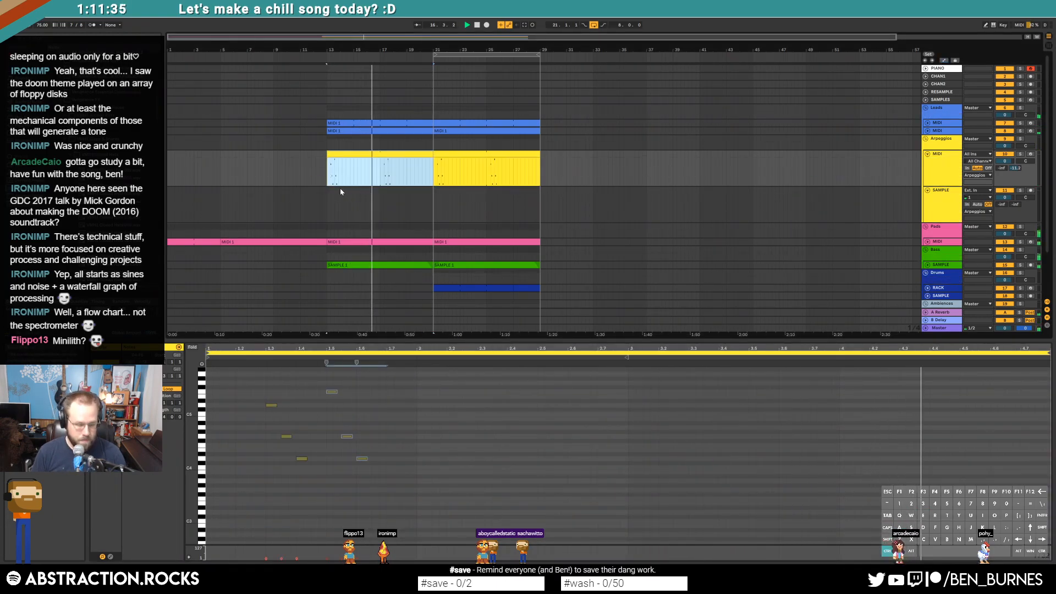
{"action": "left_click", "coordinate": [460, 164]}
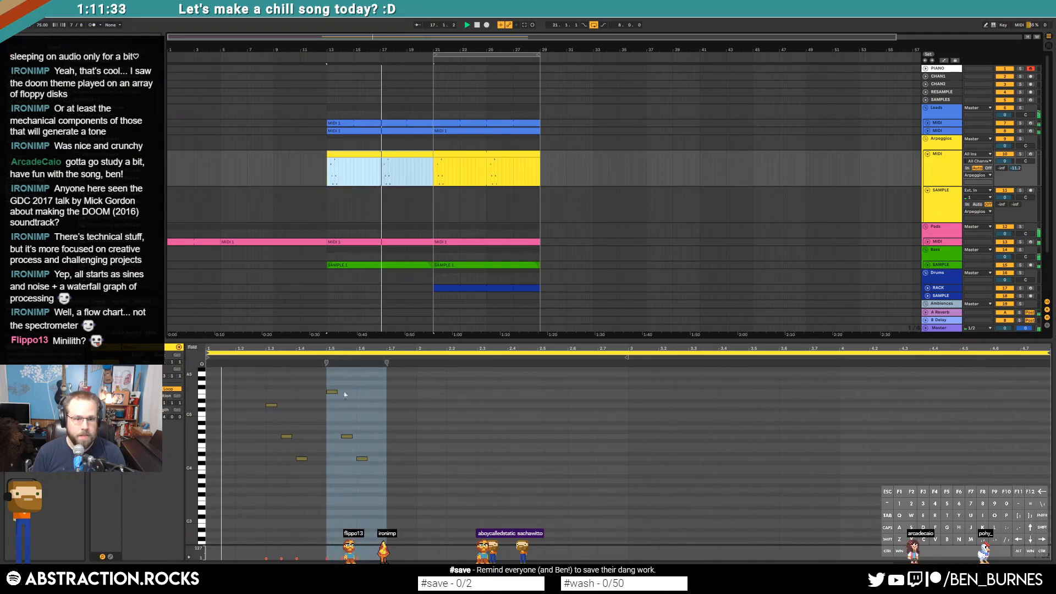
{"action": "left_click_drag", "start_coordinate": [337, 383], "coordinate": [400, 490]}
{"action": "left_click", "coordinate": [465, 155]}
Step: Duplicate the second arpeggio, keep only the copy's first note raised two semitones, and add a quieter F5 note right after it
{"action": "left_click_drag", "start_coordinate": [331, 379], "coordinate": [381, 478]}
{"action": "key", "text": "ctrl+d"}
{"action": "left_click_drag", "start_coordinate": [402, 419], "coordinate": [438, 487]}
{"action": "key", "text": "Delete"}
{"action": "left_click_drag", "start_coordinate": [394, 384], "coordinate": [396, 404]}
{"action": "key", "text": "Up"}
{"action": "key", "text": "Up"}
{"action": "double_click", "coordinate": [405, 392]}
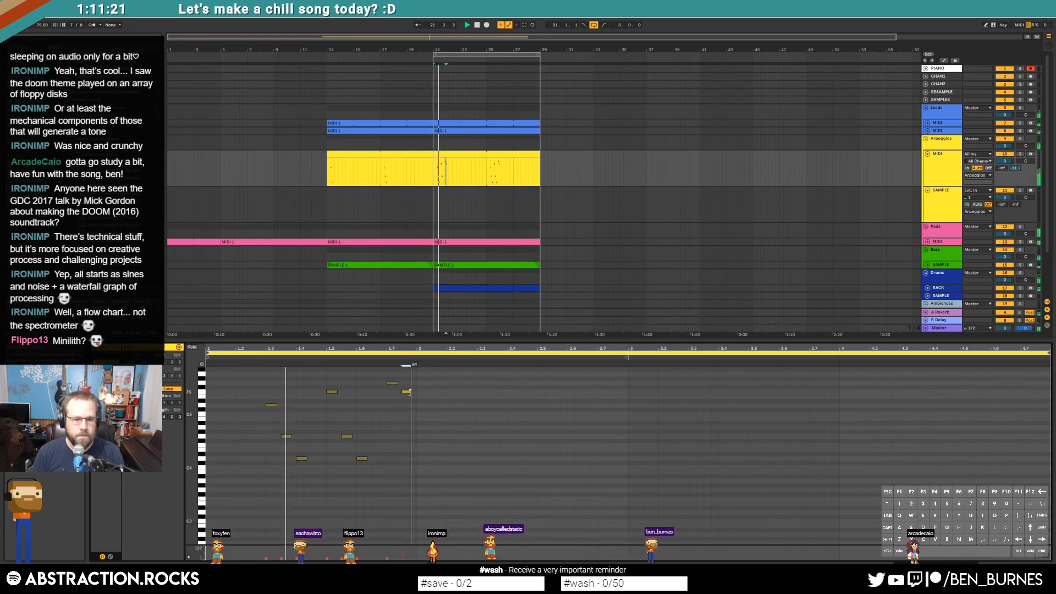
{"action": "left_click_drag", "start_coordinate": [406, 392], "coordinate": [406, 390]}
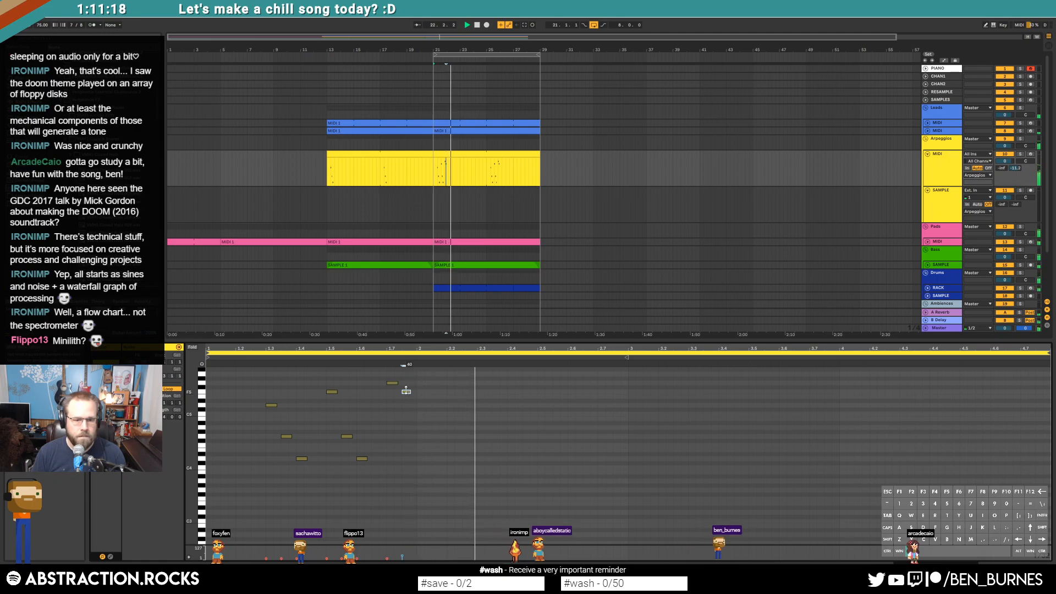
Step: Raise the low notes in measures 2 and 6 of the Pads clip an octave and trim the overlapping ones to meet the following notes
{"action": "left_click", "coordinate": [467, 242]}
{"action": "key", "text": "space"}
{"action": "left_click_drag", "start_coordinate": [370, 503], "coordinate": [377, 536]}
{"action": "left_click_drag", "start_coordinate": [774, 529], "coordinate": [773, 526]}
{"action": "key", "text": "shift+Up"}
{"action": "key", "text": "space"}
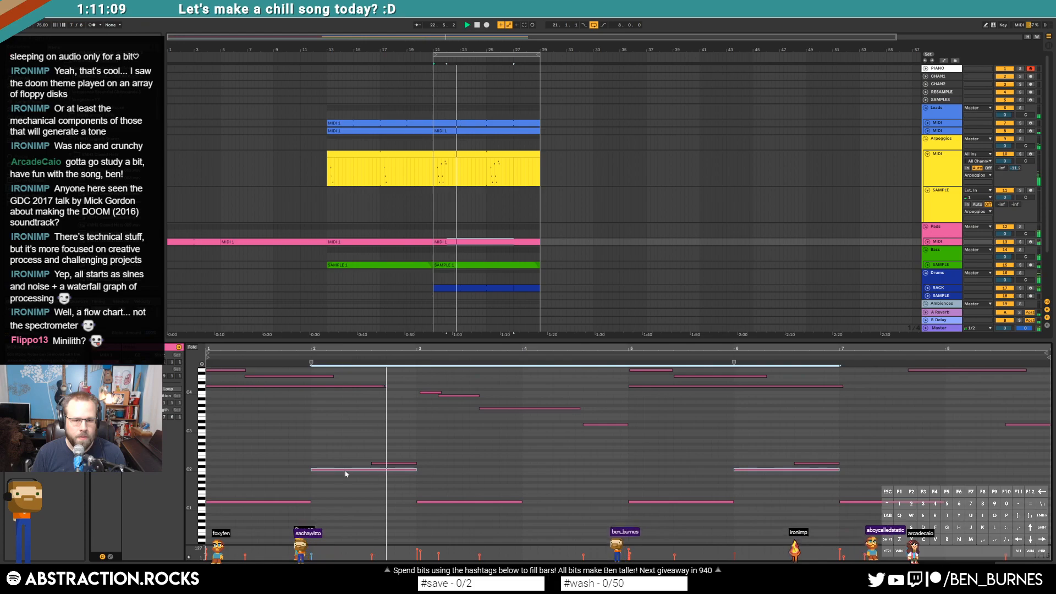
{"action": "left_click_drag", "start_coordinate": [416, 469], "coordinate": [372, 468]}
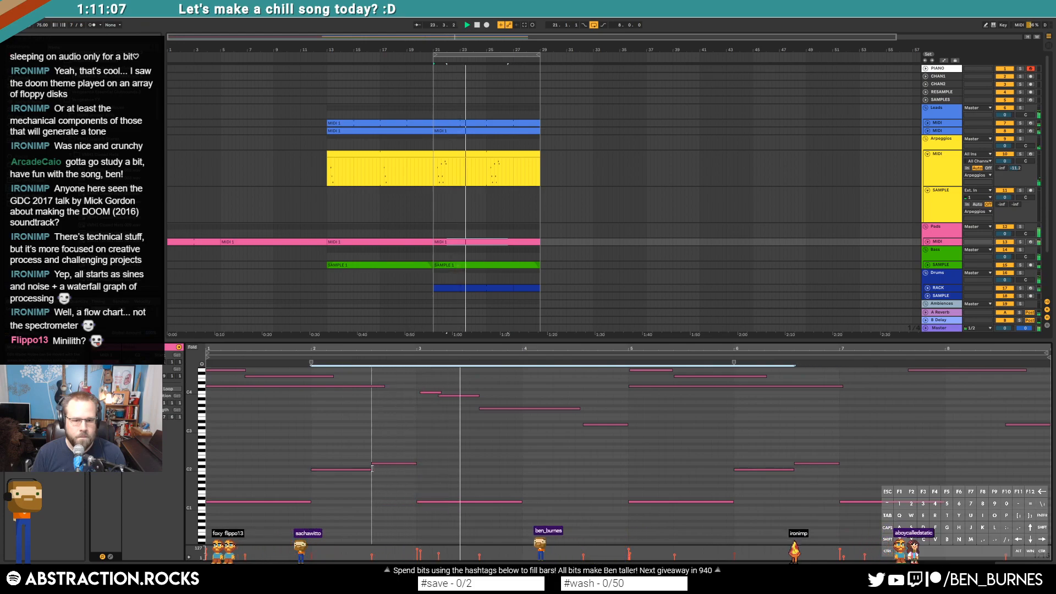
Step: Slightly lengthen the last note of the Arpeggios phrase and duplicate the eight-note phrase to the same beat in measure 3
{"action": "left_click", "coordinate": [493, 156]}
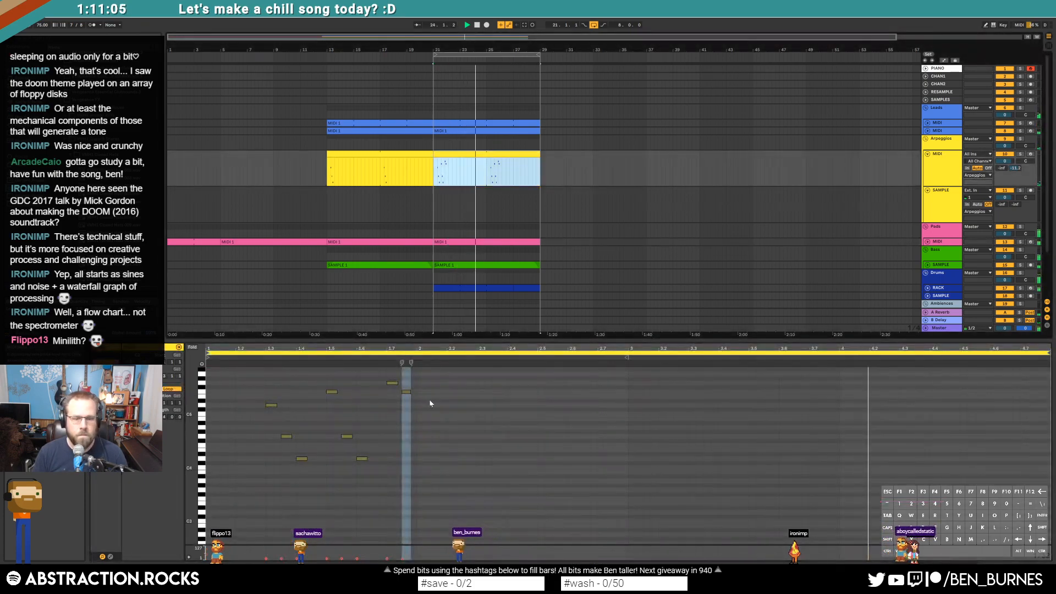
{"action": "left_click", "coordinate": [406, 392]}
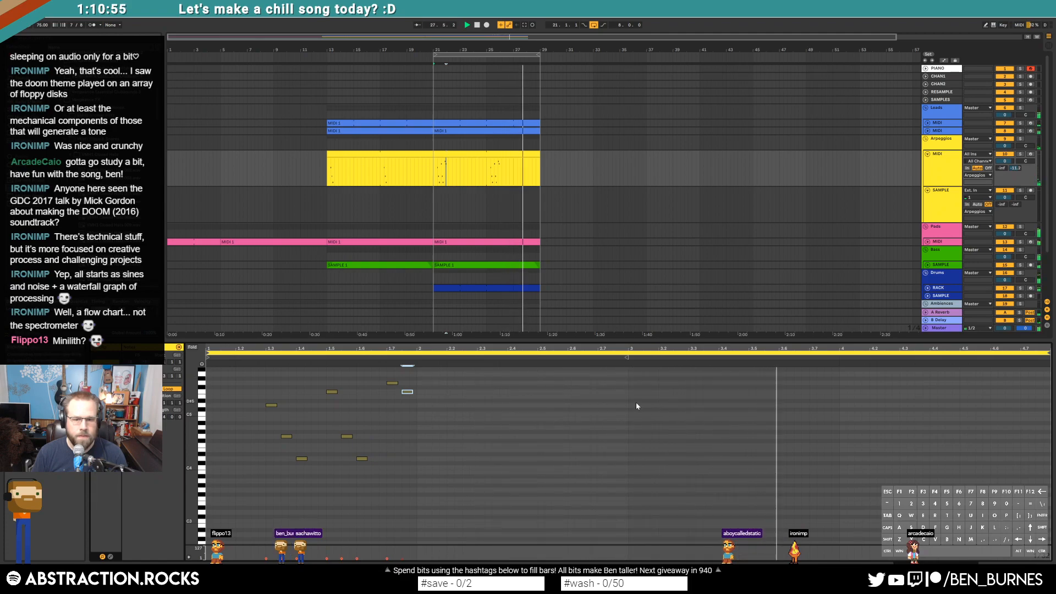
{"action": "key", "text": "space"}
{"action": "left_click_drag", "start_coordinate": [627, 372], "coordinate": [216, 470]}
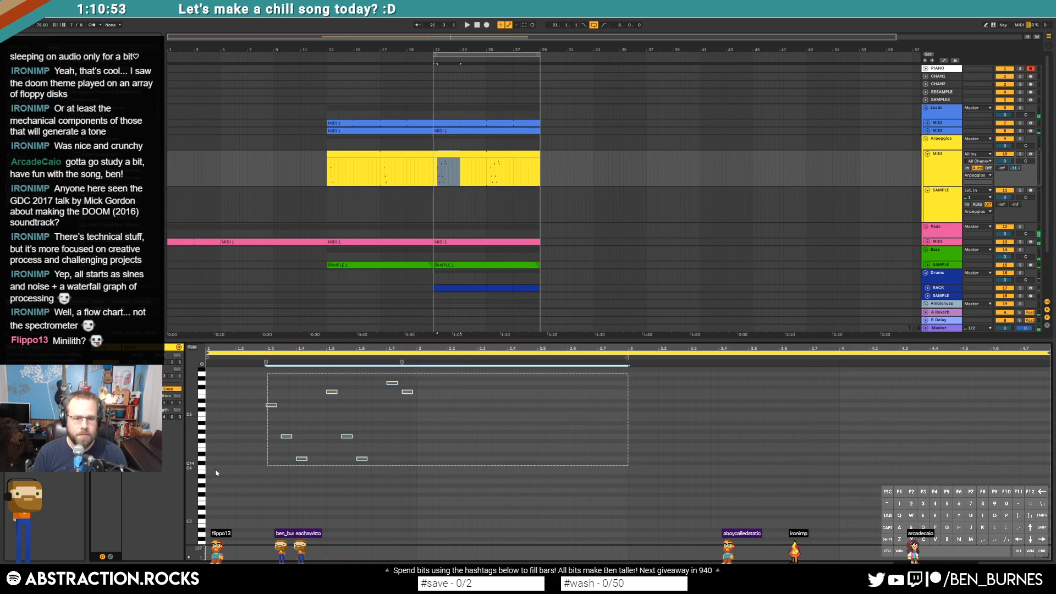
{"action": "key", "text": "ctrl+d"}
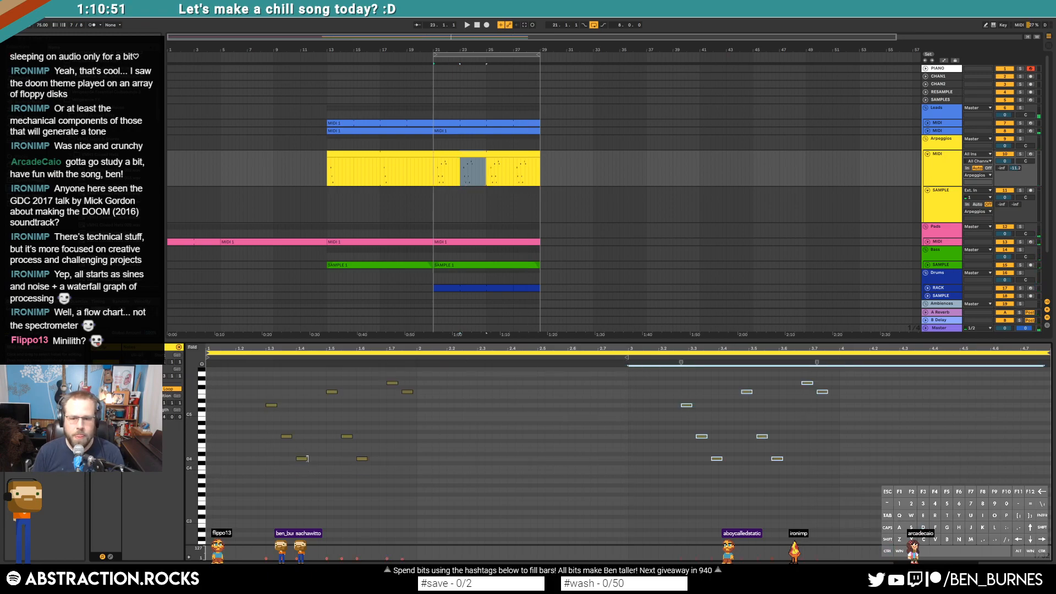
{"action": "key", "text": "Right"}
Step: Raise the second and third notes of the copied arpeggio phrase to F5 and G5
{"action": "left_click", "coordinate": [694, 405]}
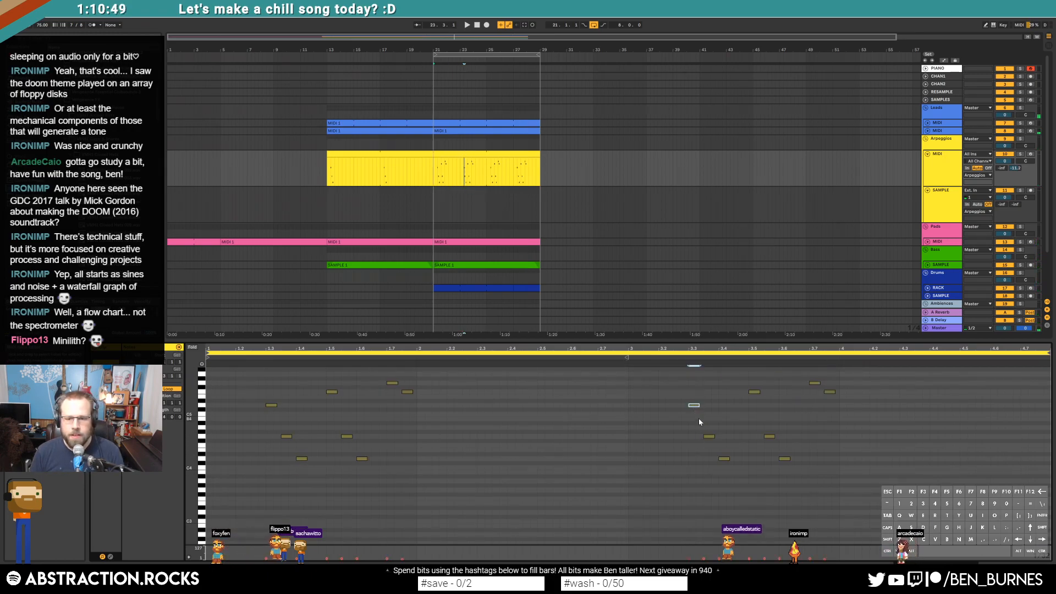
{"action": "left_click_drag", "start_coordinate": [724, 460], "coordinate": [724, 417]}
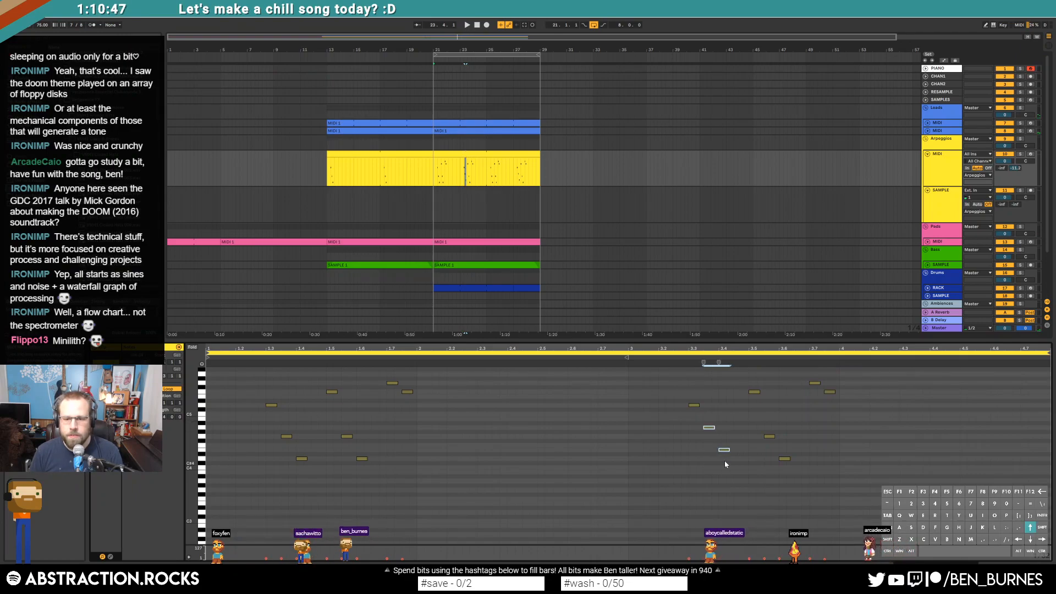
{"action": "left_click", "coordinate": [724, 415]}
{"action": "key", "text": "Up"}
{"action": "key", "text": "Up"}
{"action": "key", "text": "Up"}
{"action": "key", "text": "Up"}
{"action": "key", "text": "Up"}
{"action": "key", "text": "Up"}
{"action": "key", "text": "Up"}
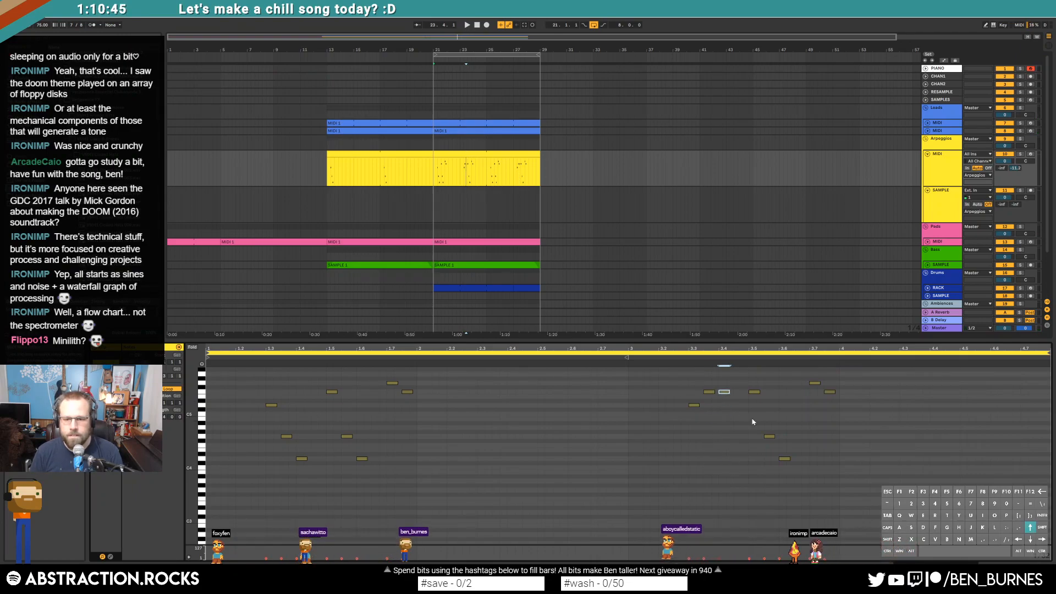
Step: Raise the fifth and sixth notes of the copied phrase an octave, and raise the sixth further, above all the others
{"action": "left_click_drag", "start_coordinate": [758, 412], "coordinate": [803, 485]}
{"action": "key", "text": "shift+Up"}
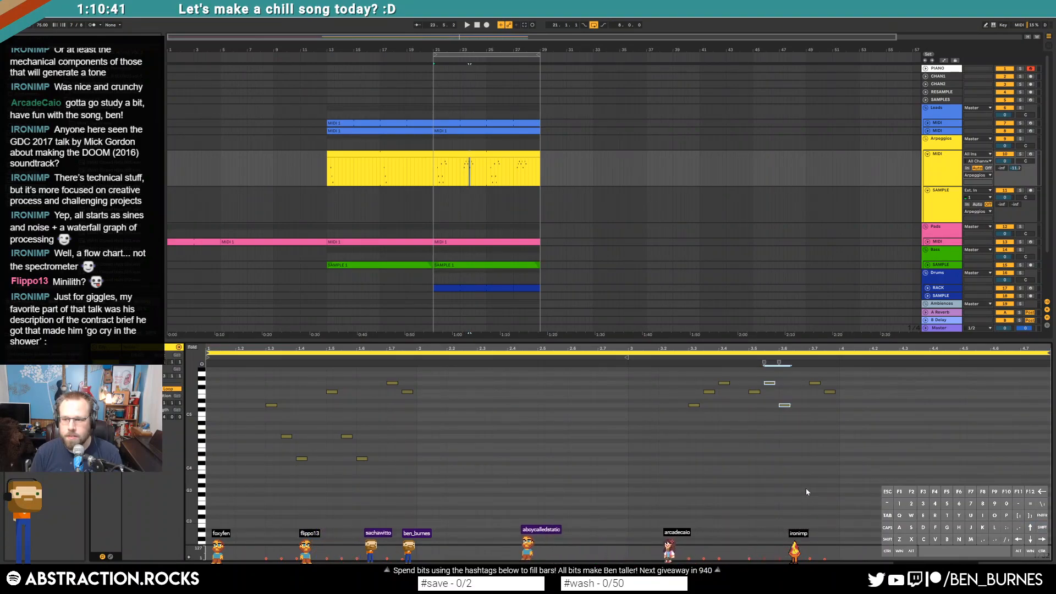
{"action": "left_click", "coordinate": [784, 406]}
{"action": "key", "text": "Up"}
{"action": "key", "text": "Up"}
{"action": "key", "text": "Up"}
{"action": "key", "text": "Up"}
{"action": "key", "text": "Up"}
{"action": "key", "text": "Up"}
{"action": "key", "text": "Up"}
{"action": "key", "text": "Up"}
{"action": "key", "text": "Up"}
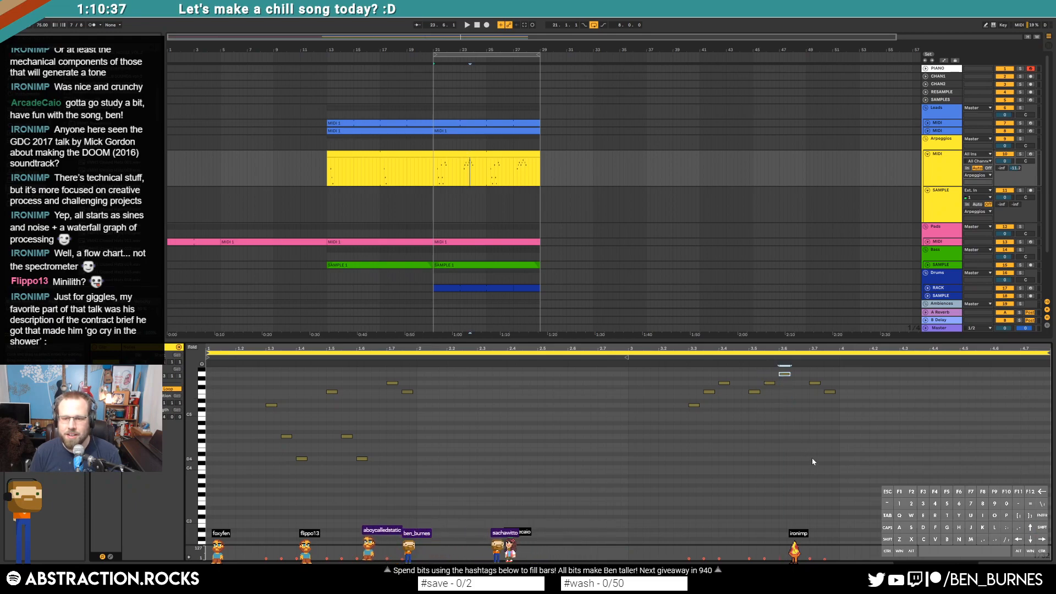
Step: Lower the last two notes of the copied arpeggio phrase to F5 and B4
{"action": "left_click_drag", "start_coordinate": [803, 416], "coordinate": [835, 458]}
{"action": "key", "text": "Down"}
{"action": "key", "text": "Down"}
{"action": "key", "text": "Down"}
{"action": "mouse_move", "coordinate": [827, 419]}
{"action": "left_mouse_down"}
{"action": "mouse_move", "coordinate": [833, 451]}
{"action": "mouse_move", "coordinate": [817, 434]}
{"action": "left_mouse_up"}
{"action": "key", "text": "Down"}
{"action": "key", "text": "Down"}
{"action": "key", "text": "Down"}
{"action": "key", "text": "Down"}
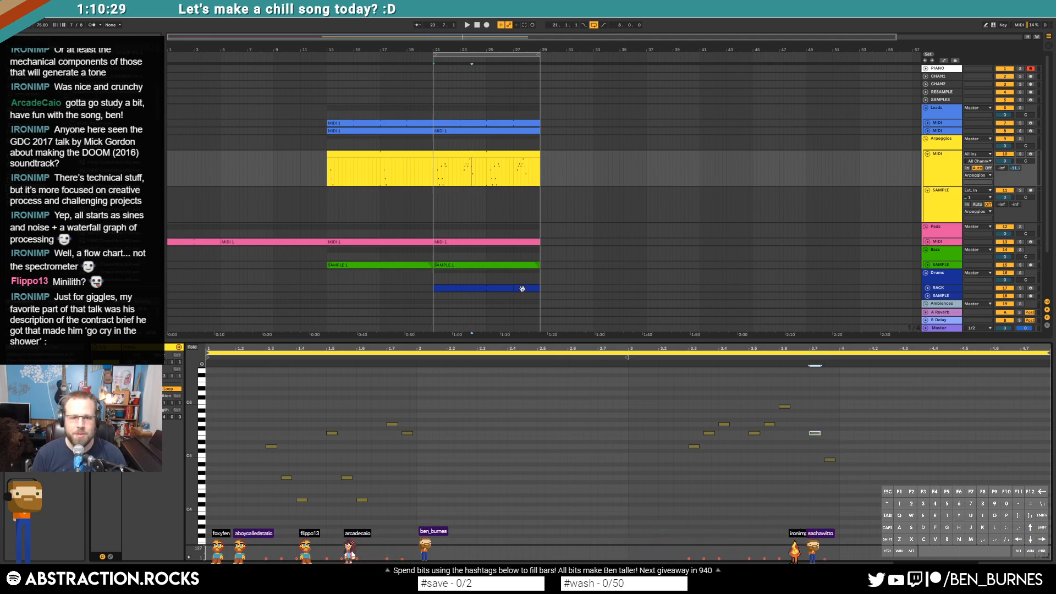
Step: Play the section back, split the Arpeggios clip at bar 25 and raise the second part's final note to D6
{"action": "left_click", "coordinate": [461, 152]}
{"action": "key", "text": "space"}
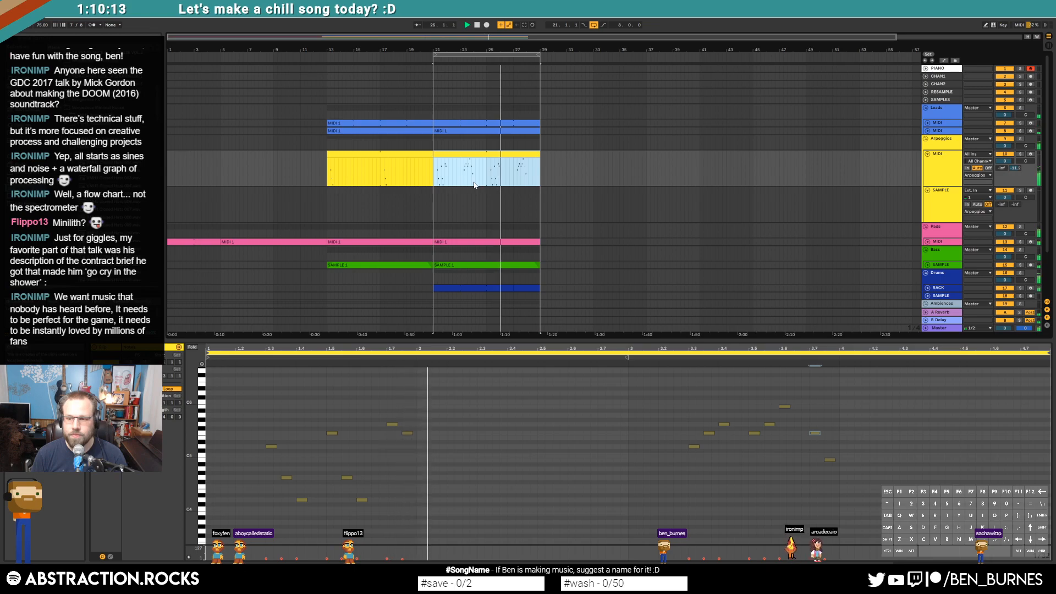
{"action": "key", "text": "space"}
{"action": "left_click_drag", "start_coordinate": [488, 181], "coordinate": [538, 184]}
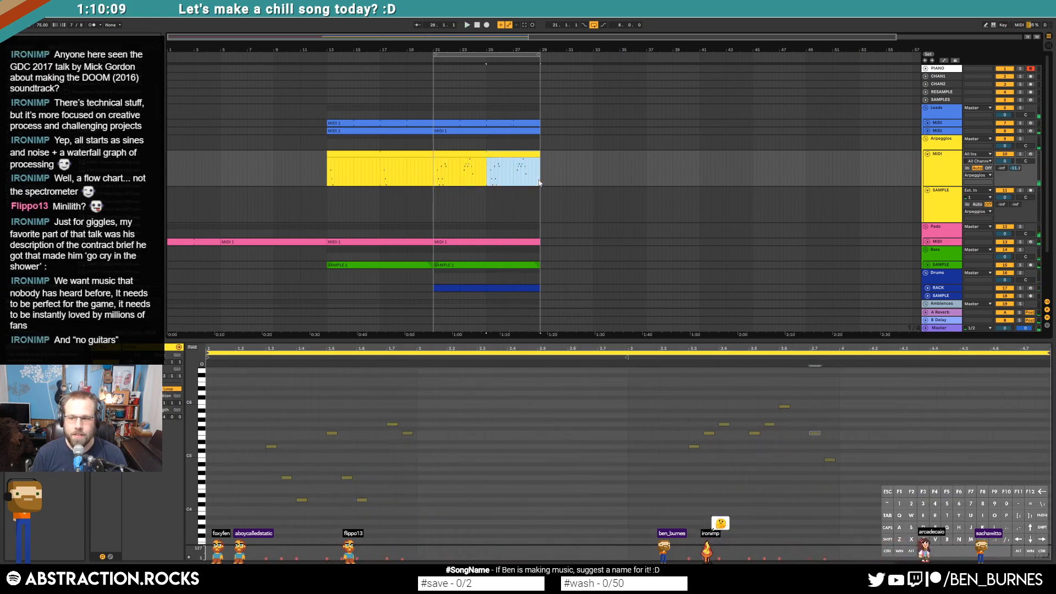
{"action": "left_click", "coordinate": [659, 452]}
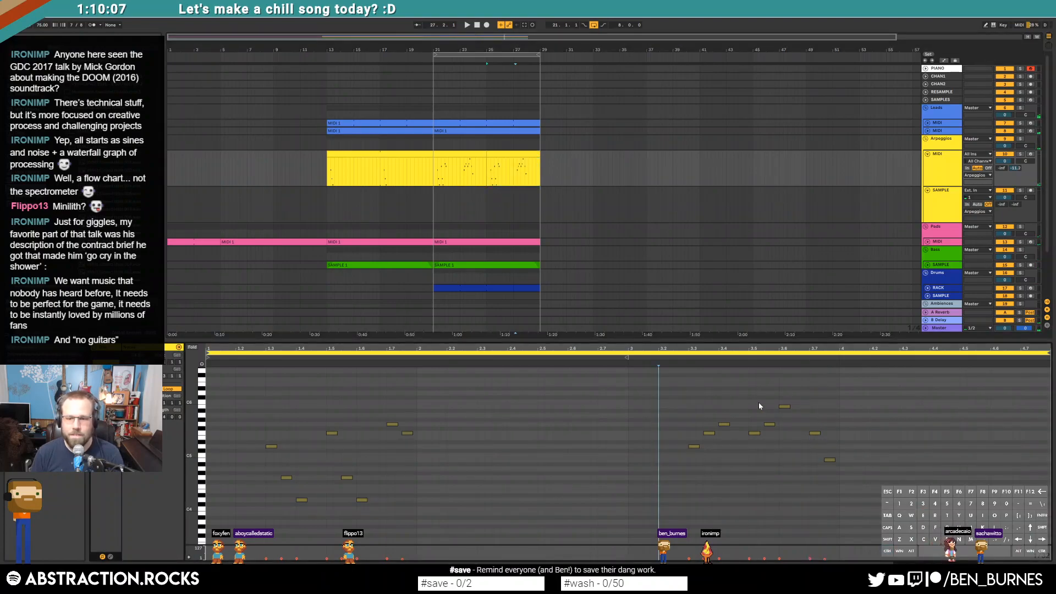
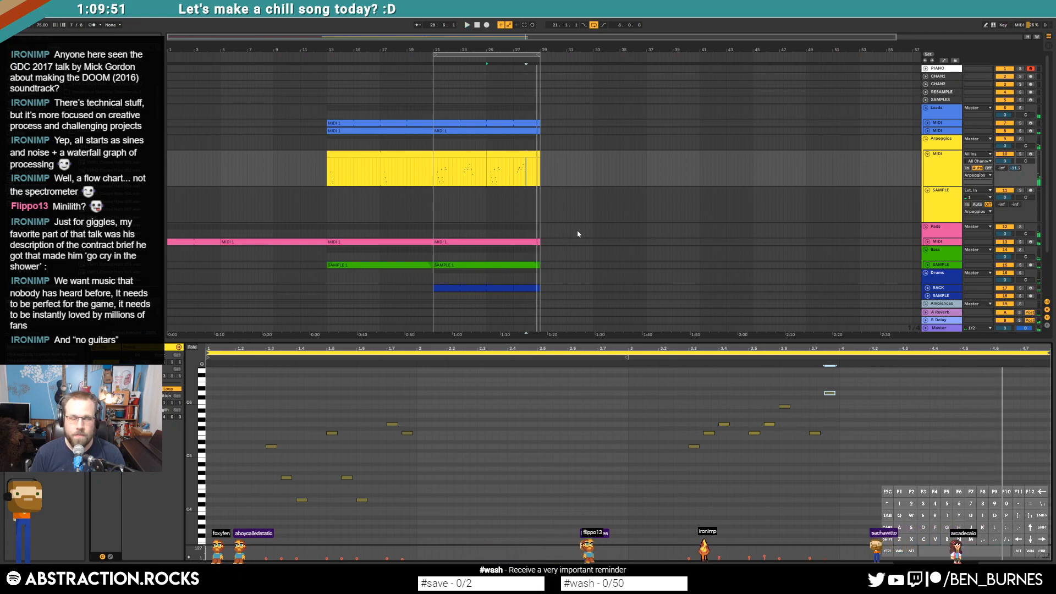
Step: Unfold the first Ambiences sample track and both Leads MIDI tracks in the arrangement
{"action": "key", "text": "shift+Tab"}
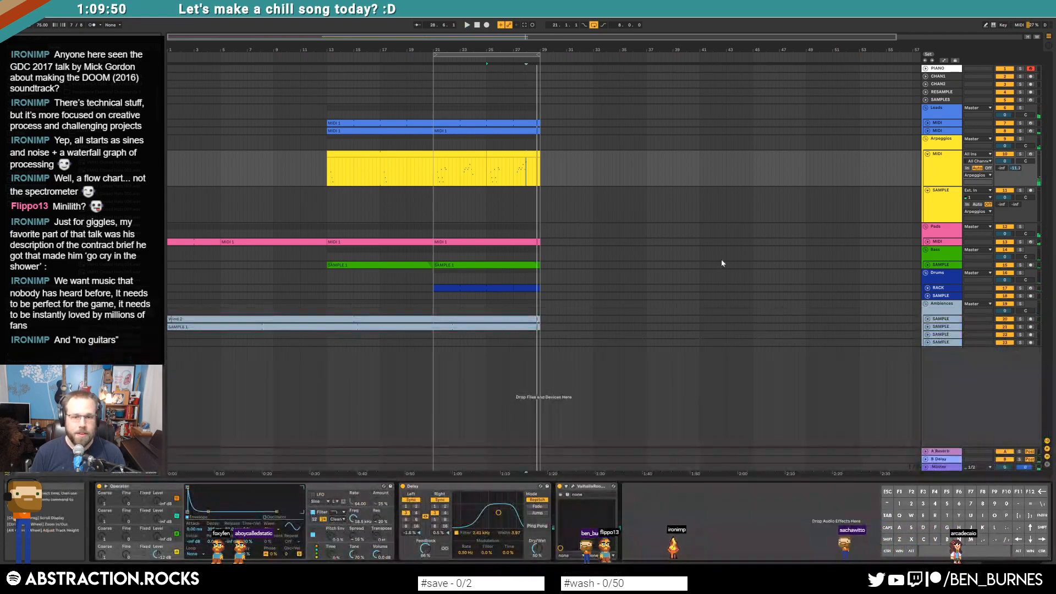
{"action": "left_click", "coordinate": [926, 320]}
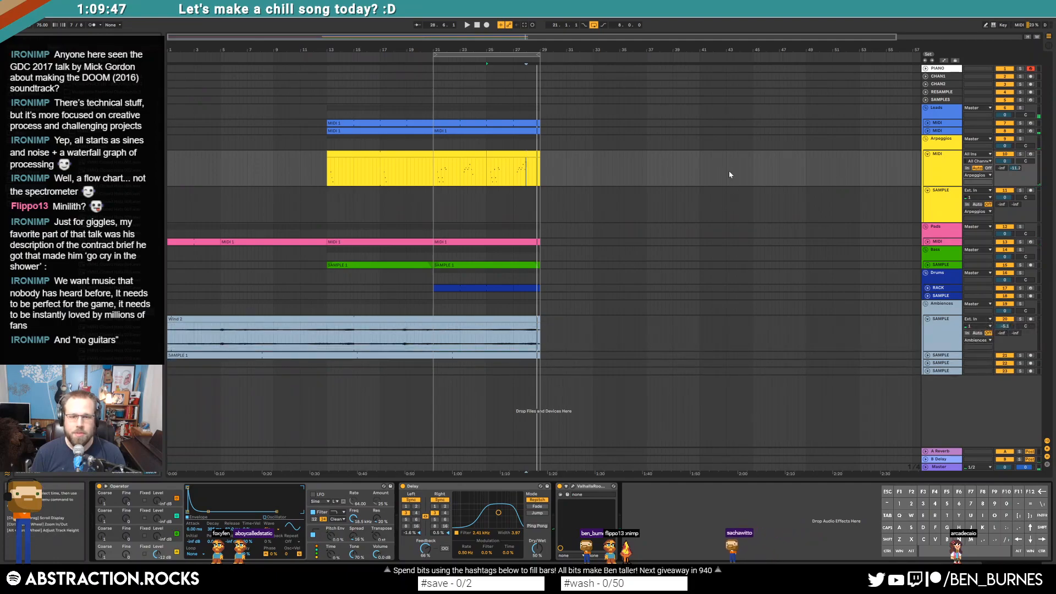
{"action": "left_click", "coordinate": [926, 124]}
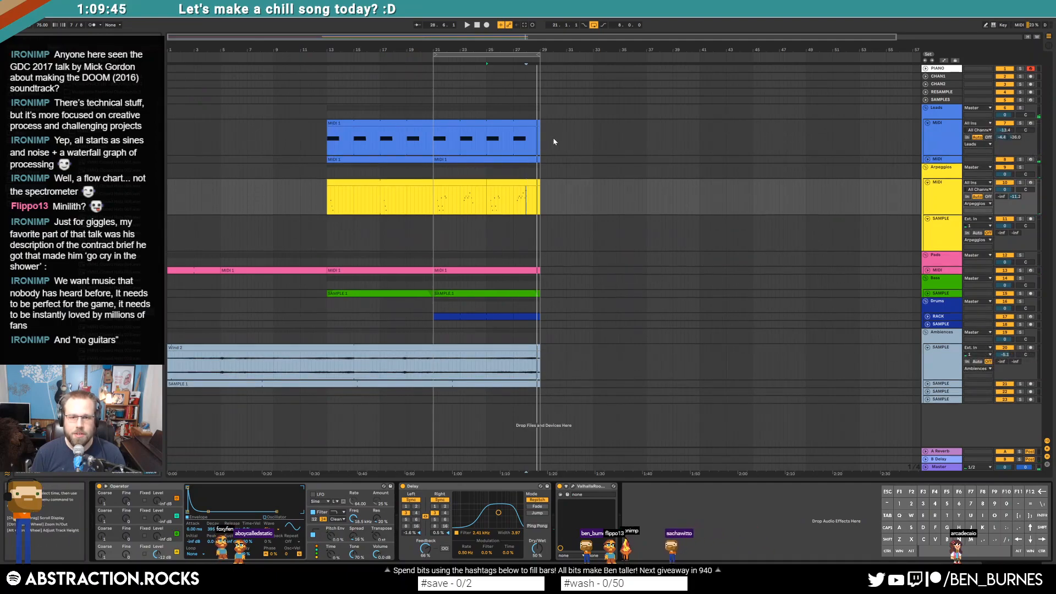
{"action": "left_click", "coordinate": [927, 159]}
Step: Delete the final note of the second Leads clip starting at bar 21 and shorten the long note before it in measure 8
{"action": "scroll", "coordinate": [533, 160], "scroll_direction": "up", "scroll_amount": 3}
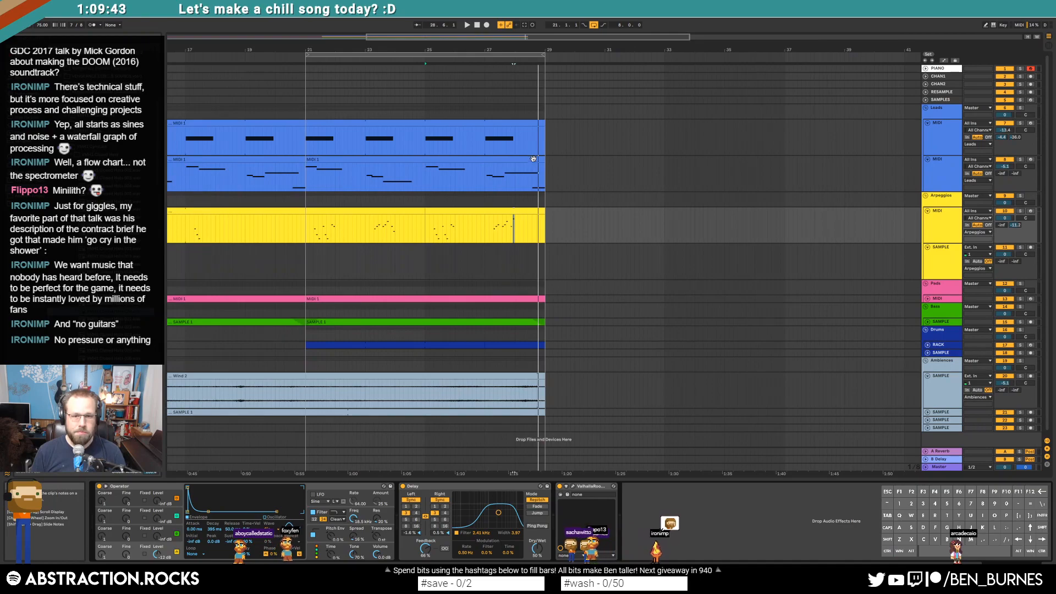
{"action": "double_click", "coordinate": [533, 160]}
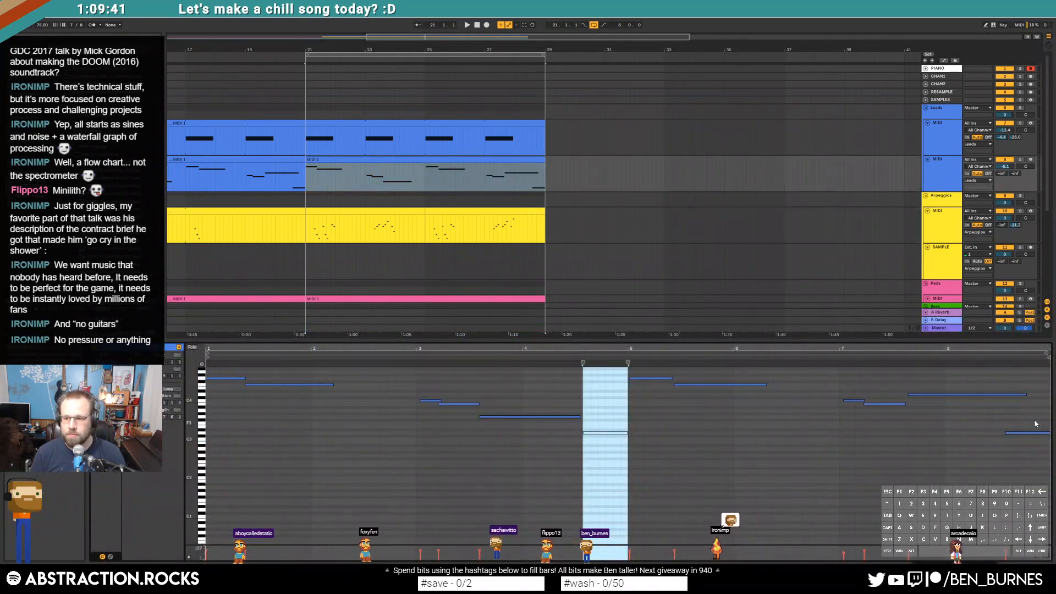
{"action": "left_click", "coordinate": [1006, 421]}
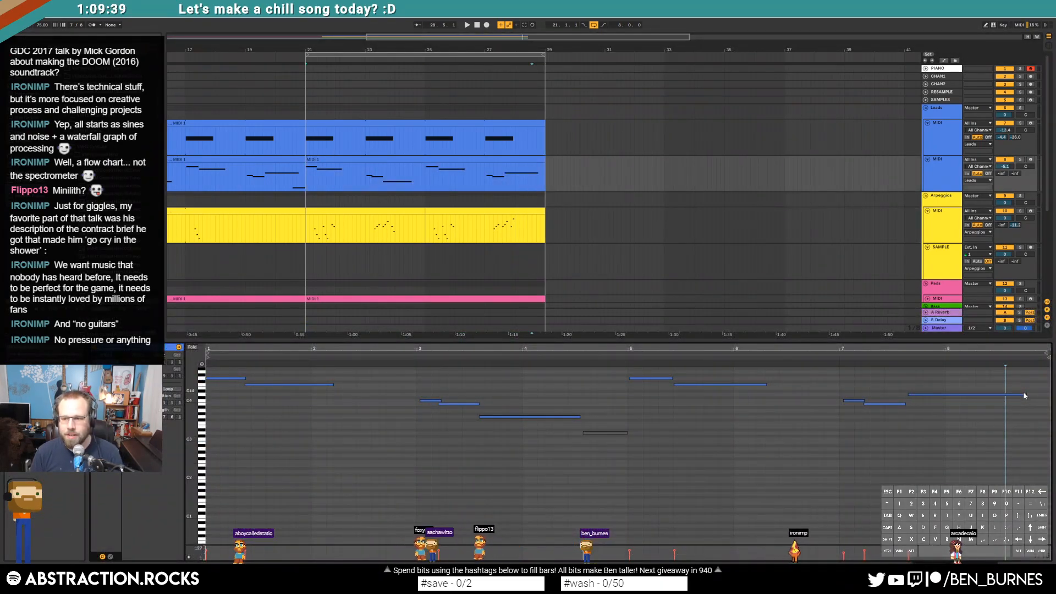
{"action": "left_click_drag", "start_coordinate": [1026, 397], "coordinate": [991, 396]}
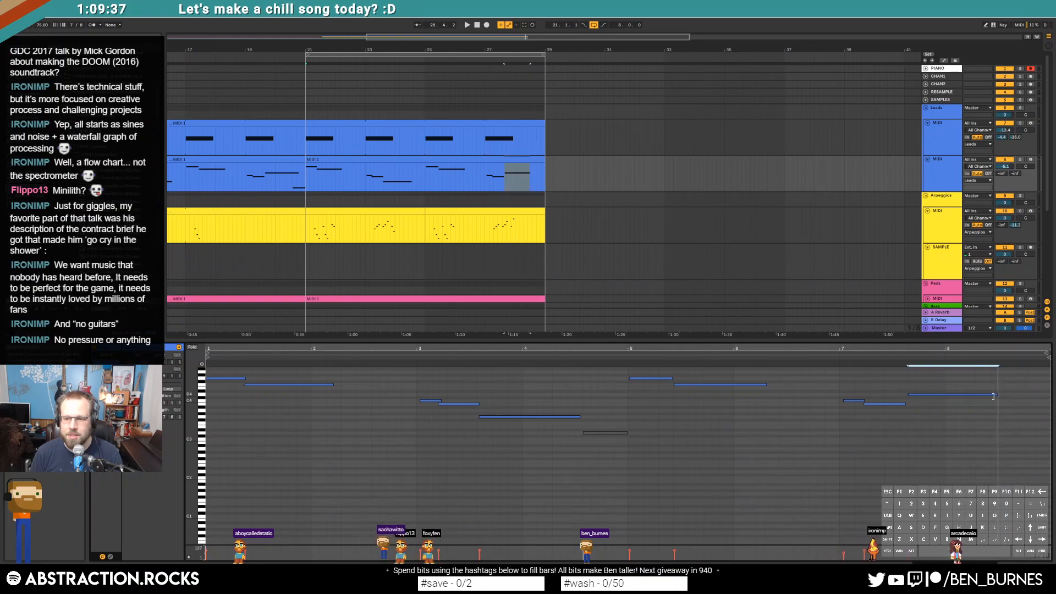
Step: Unfold the Pads MIDI track and shorten the high note crossing into measure 8 of its last clip
{"action": "scroll", "coordinate": [604, 237], "scroll_direction": "down", "scroll_amount": 3}
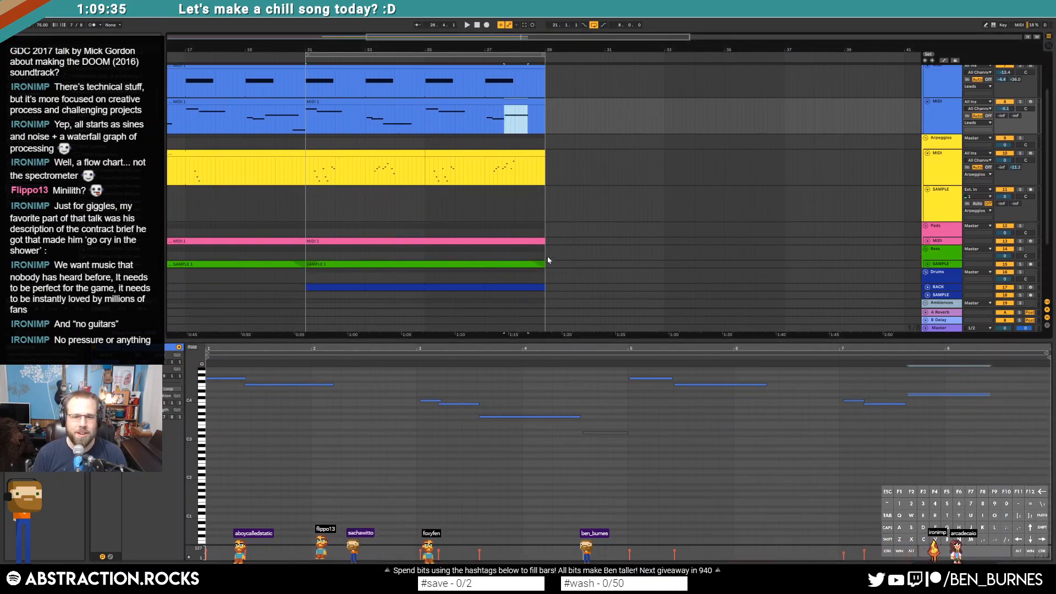
{"action": "left_click", "coordinate": [927, 242]}
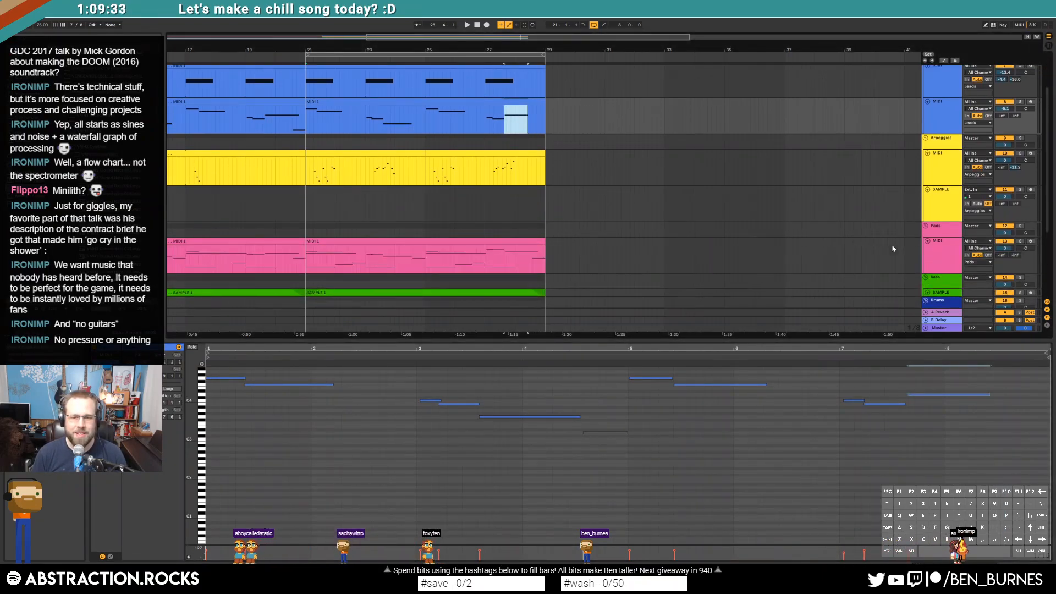
{"action": "left_click", "coordinate": [542, 242]}
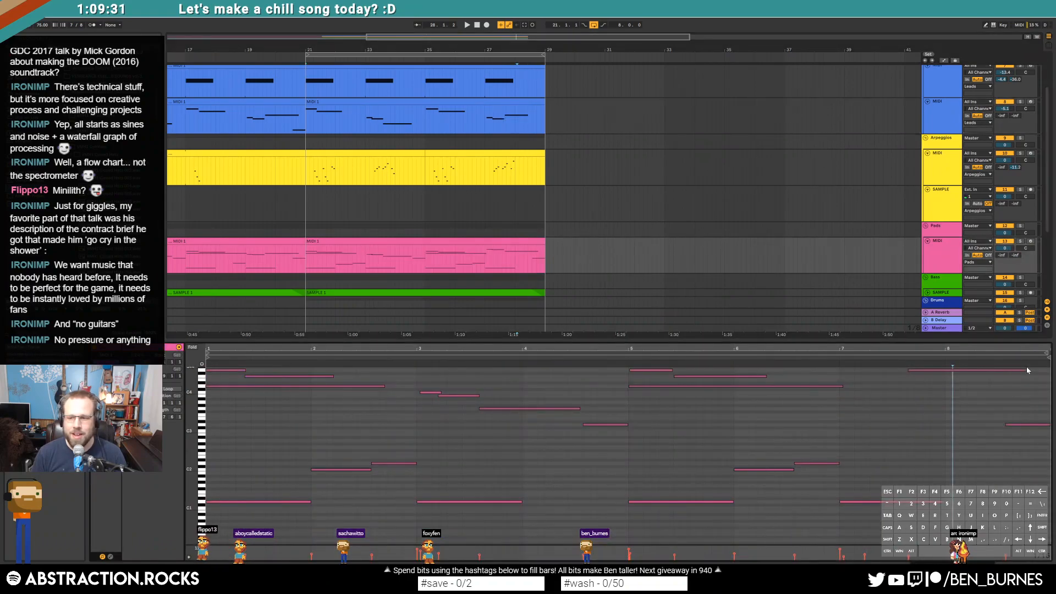
{"action": "left_click", "coordinate": [1024, 370]}
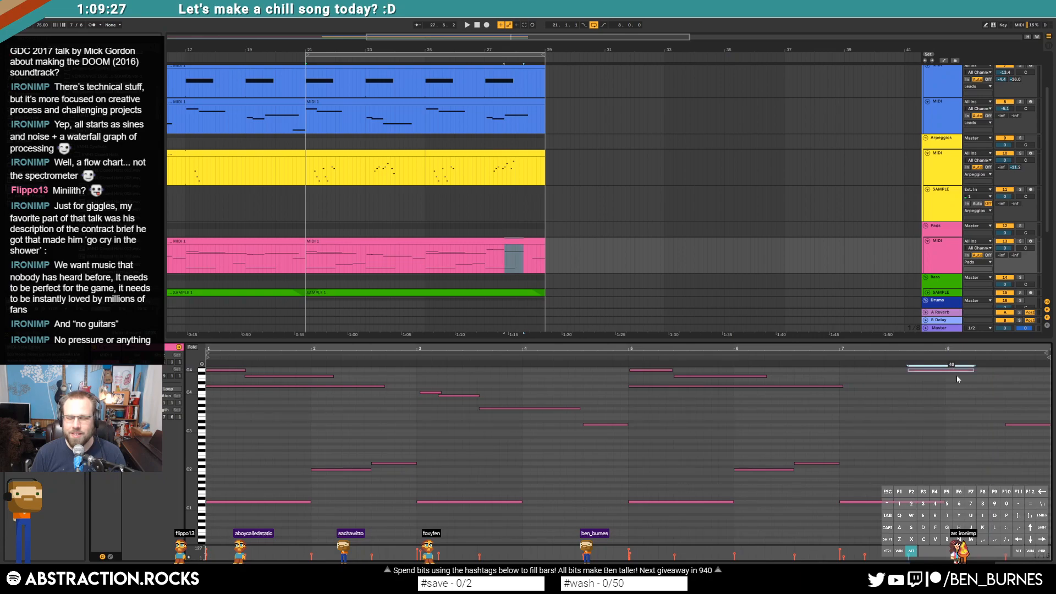
Step: Open the Arpeggios clip covering bars 25 to 29 in the note editor
{"action": "scroll", "coordinate": [950, 408], "scroll_direction": "up", "scroll_amount": 3}
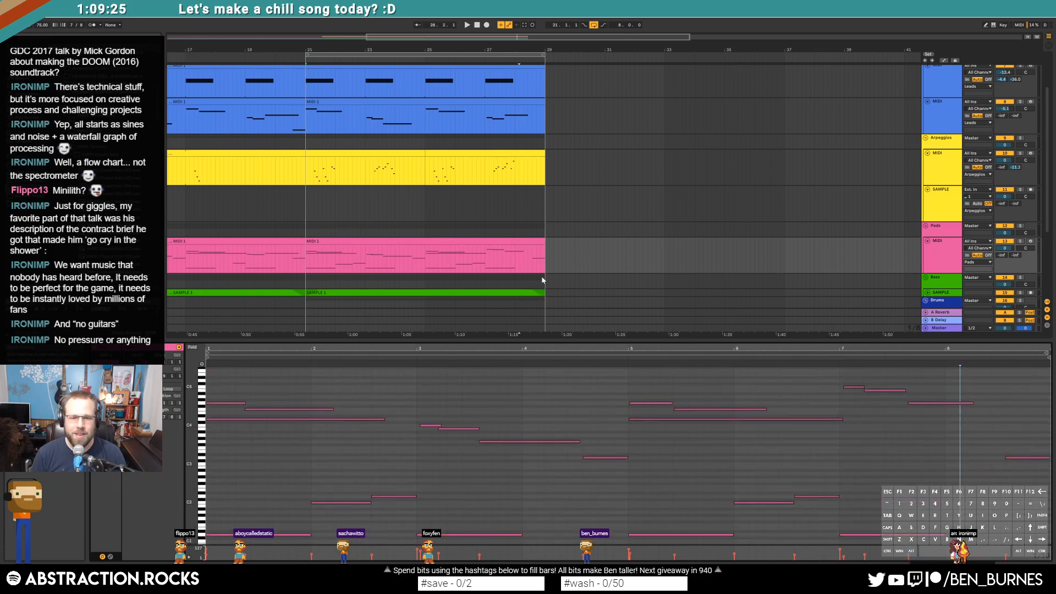
{"action": "left_click", "coordinate": [534, 153]}
{"action": "scroll", "coordinate": [528, 241], "scroll_direction": "down", "scroll_amount": 3}
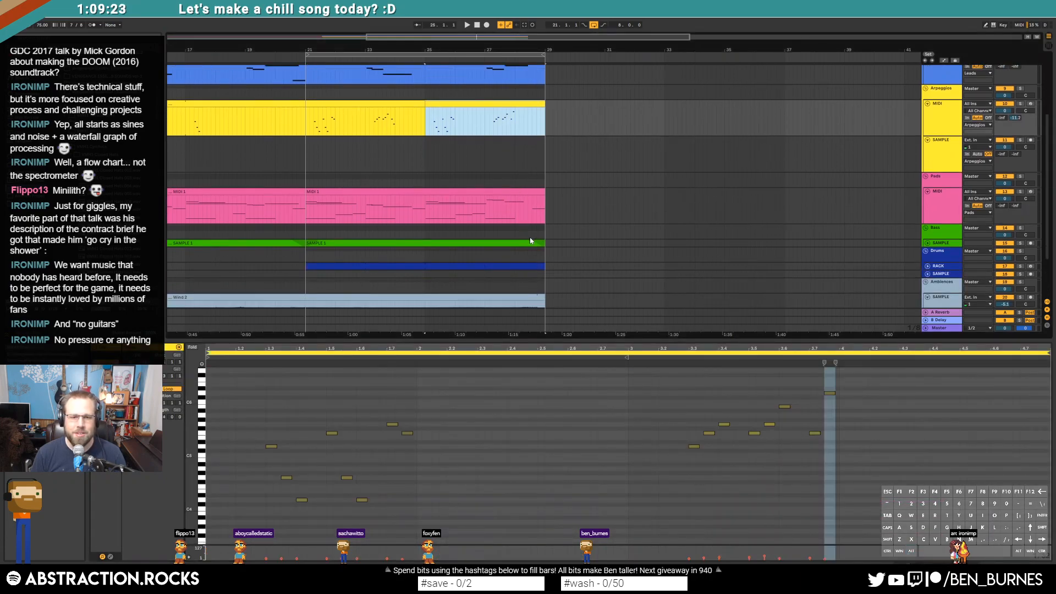
Step: Unfold the Bass sample track and shorten its last clip to end partway through bar 28
{"action": "left_click", "coordinate": [927, 244]}
{"action": "left_click", "coordinate": [536, 242]}
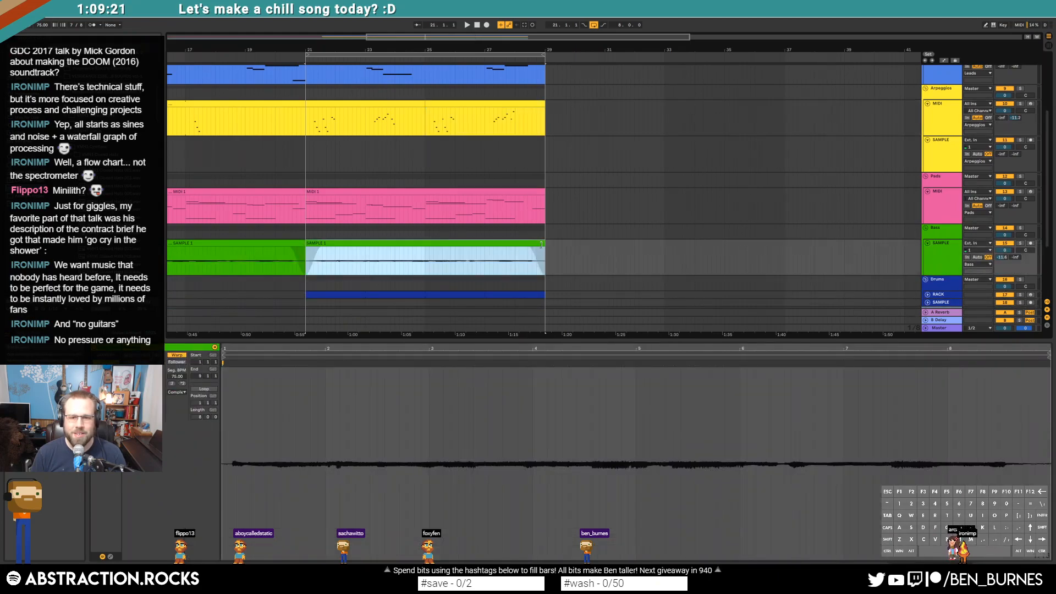
{"action": "mouse_move", "coordinate": [529, 247]}
{"action": "left_mouse_down"}
{"action": "mouse_move", "coordinate": [543, 243]}
{"action": "mouse_move", "coordinate": [526, 244]}
{"action": "left_mouse_up"}
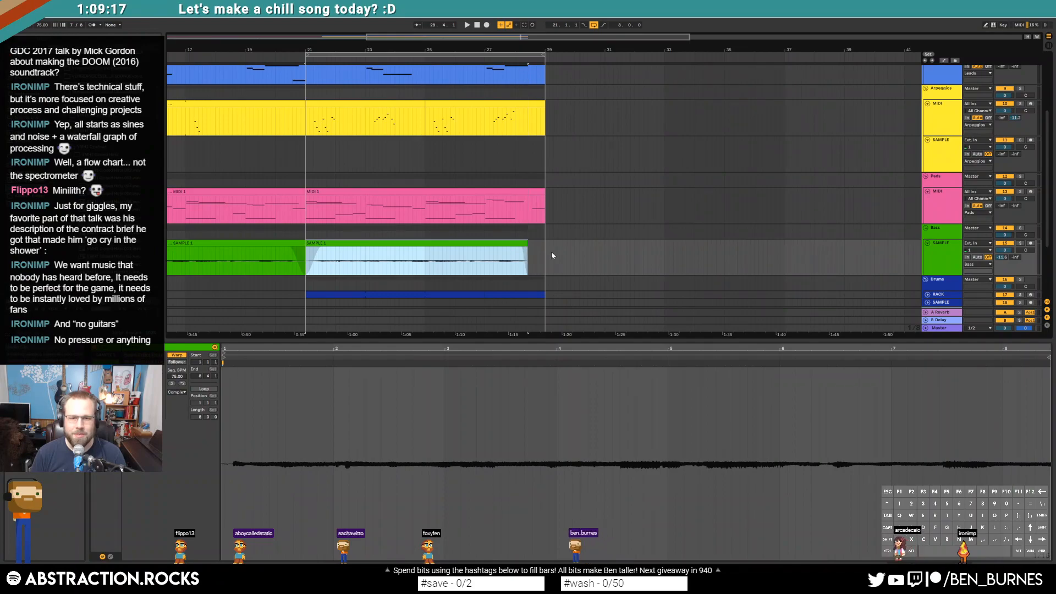
Step: Unfold the Drums rack track and delete the final Closed Hats note in its last clip
{"action": "scroll", "coordinate": [552, 254], "scroll_direction": "down", "scroll_amount": 3}
{"action": "left_click", "coordinate": [927, 236]}
{"action": "left_click", "coordinate": [927, 229]}
{"action": "left_click", "coordinate": [536, 230]}
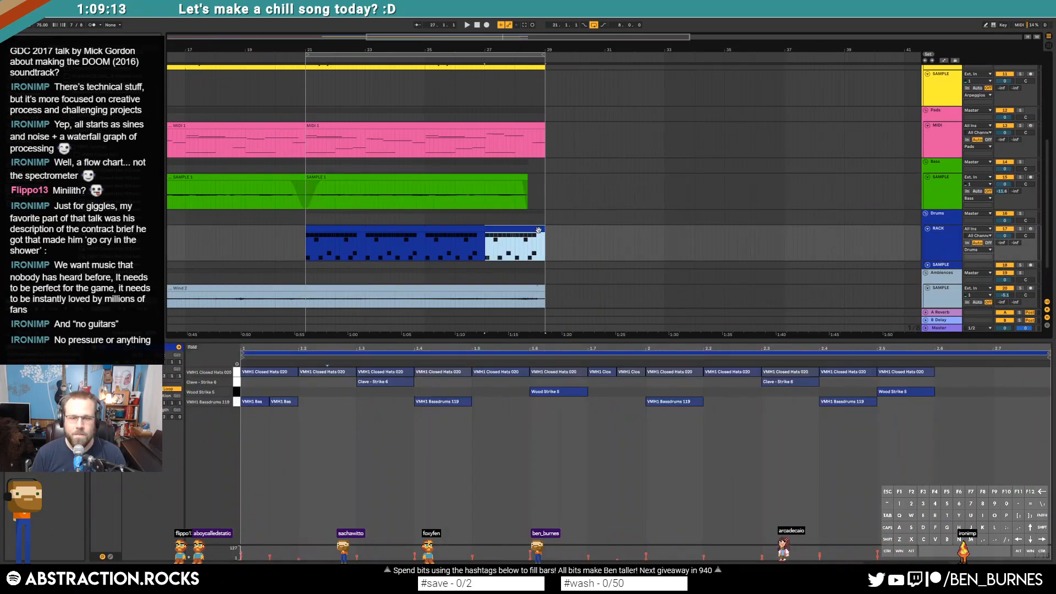
{"action": "double_click", "coordinate": [896, 372]}
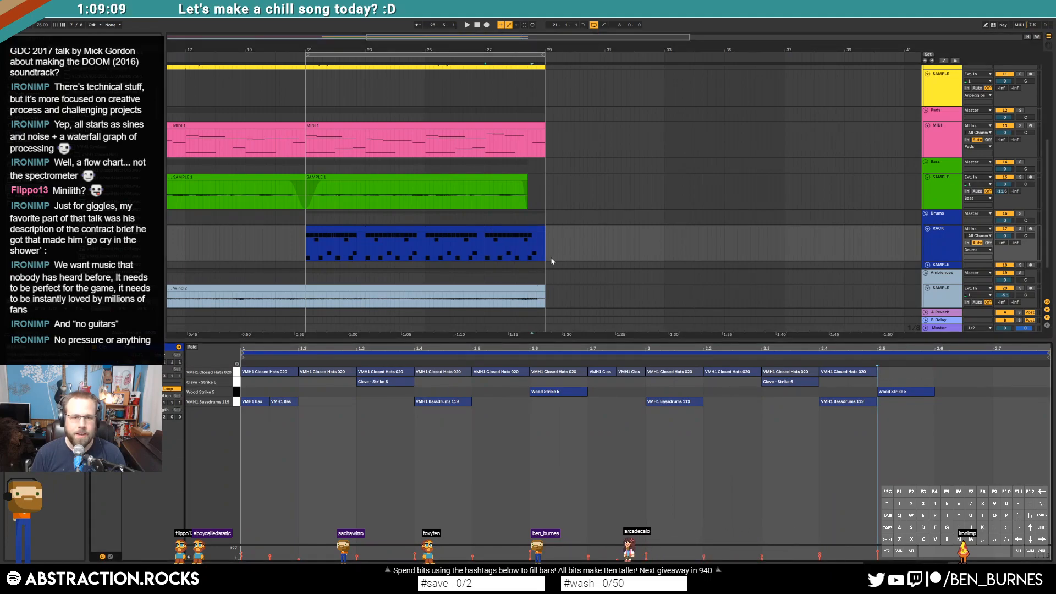
Step: Trim the ends of both long Ambiences clips to partway through bar 28 and play back the ending
{"action": "scroll", "coordinate": [552, 261], "scroll_direction": "up", "scroll_amount": 7}
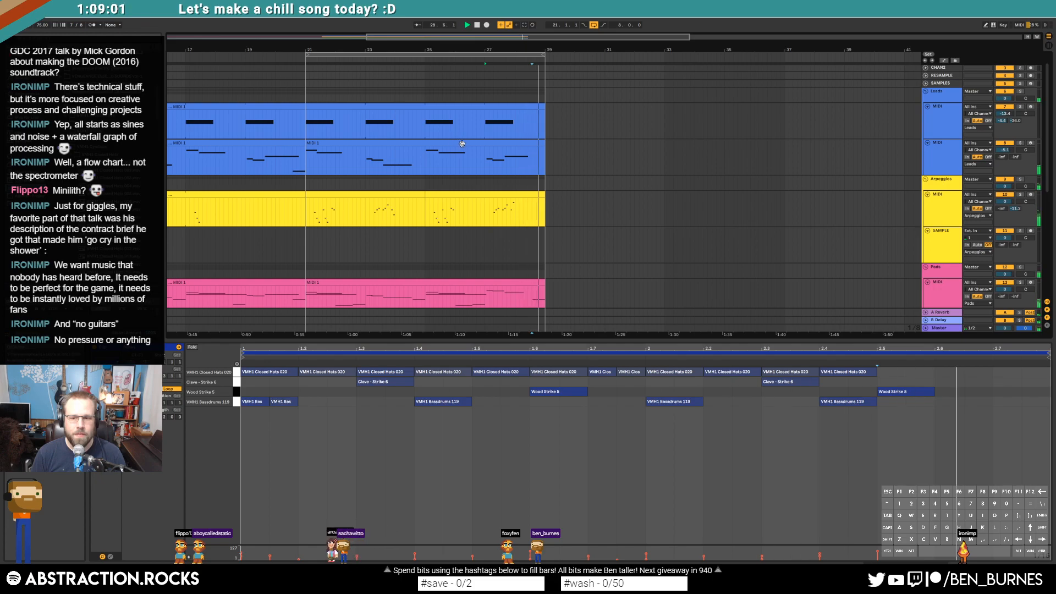
{"action": "scroll", "coordinate": [583, 318], "scroll_direction": "down", "scroll_amount": 10}
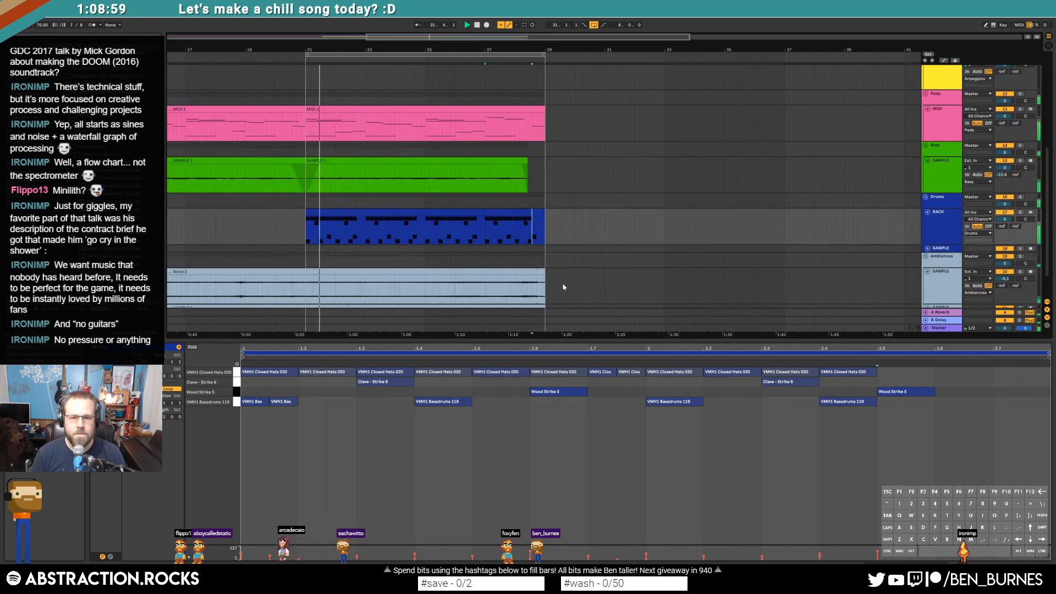
{"action": "left_click_drag", "start_coordinate": [542, 235], "coordinate": [532, 264]}
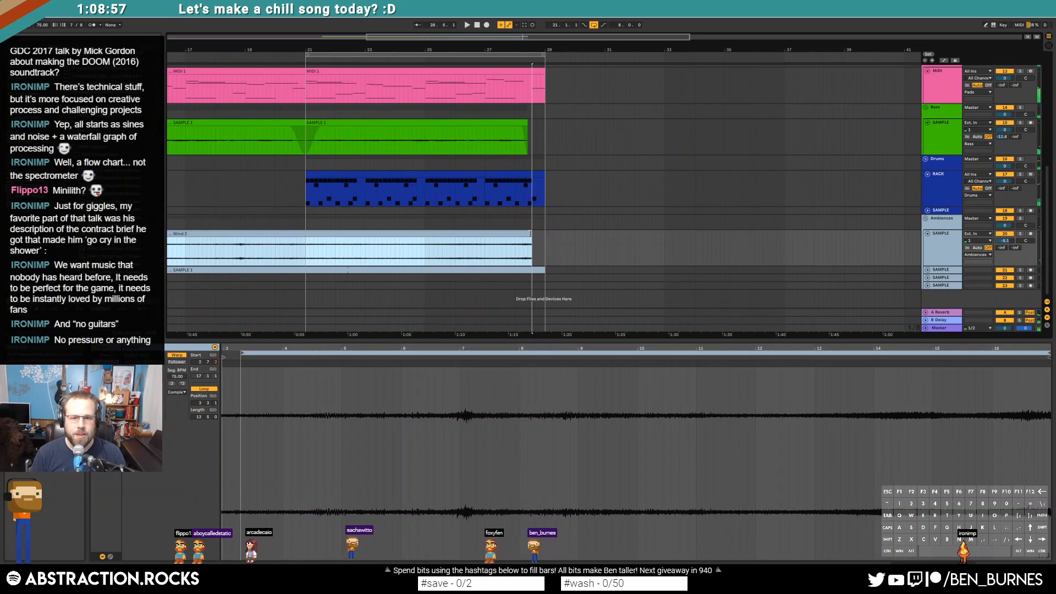
{"action": "left_click", "coordinate": [520, 209]}
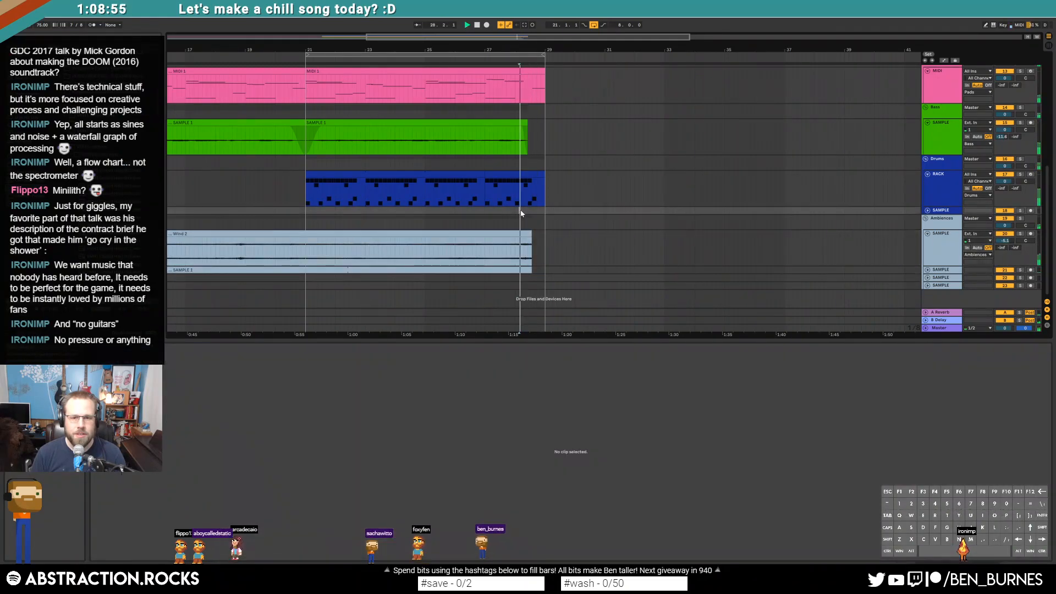
{"action": "key", "text": "space"}
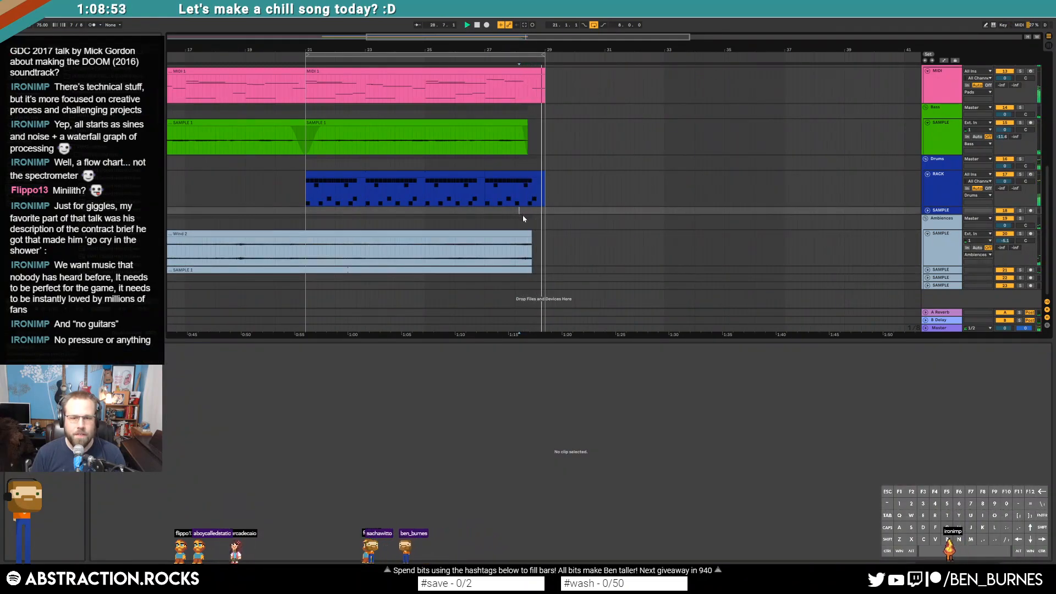
{"action": "key", "text": "space"}
Step: Copy the Drums rack clip covering bars 21 to 27 to bar 29
{"action": "scroll", "coordinate": [498, 202], "scroll_direction": "down", "scroll_amount": 5}
{"action": "scroll", "coordinate": [483, 198], "scroll_direction": "up", "scroll_amount": 4}
{"action": "key", "text": "shift+Tab"}
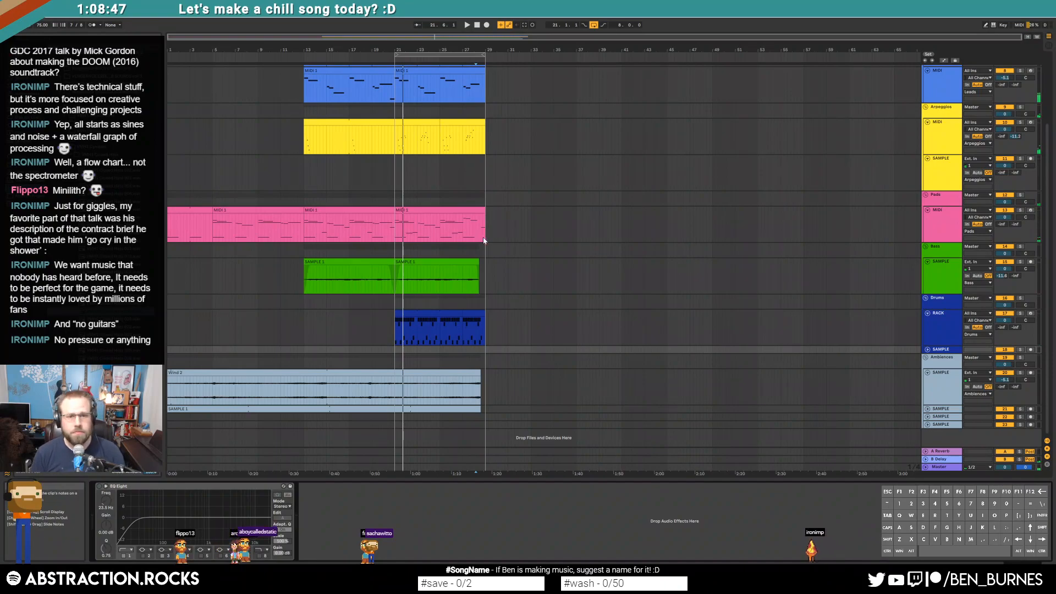
{"action": "scroll", "coordinate": [487, 231], "scroll_direction": "up", "scroll_amount": 3}
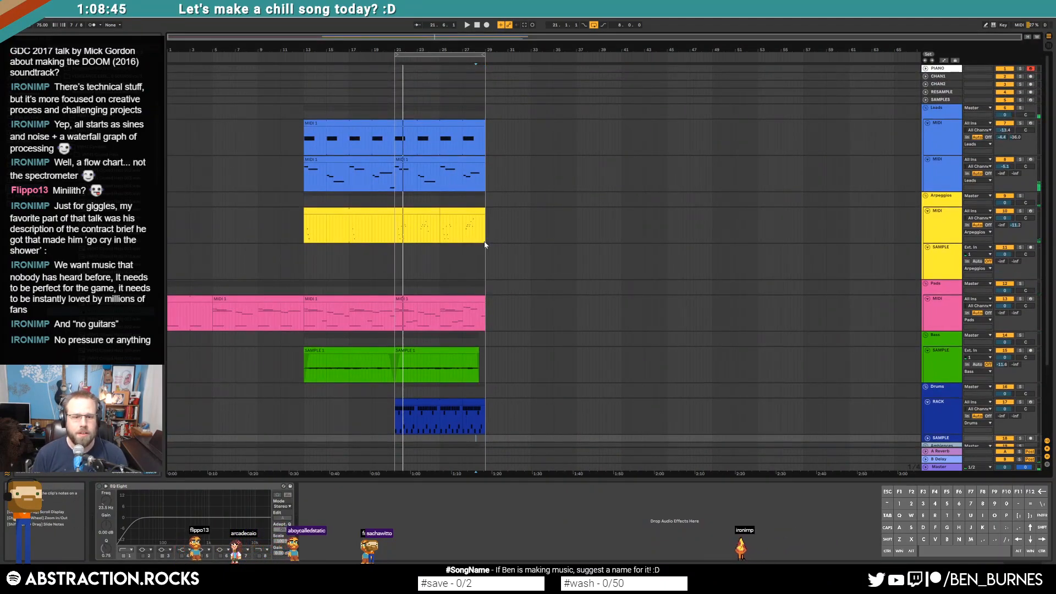
{"action": "scroll", "coordinate": [484, 245], "scroll_direction": "down", "scroll_amount": 2}
{"action": "left_click", "coordinate": [407, 344]}
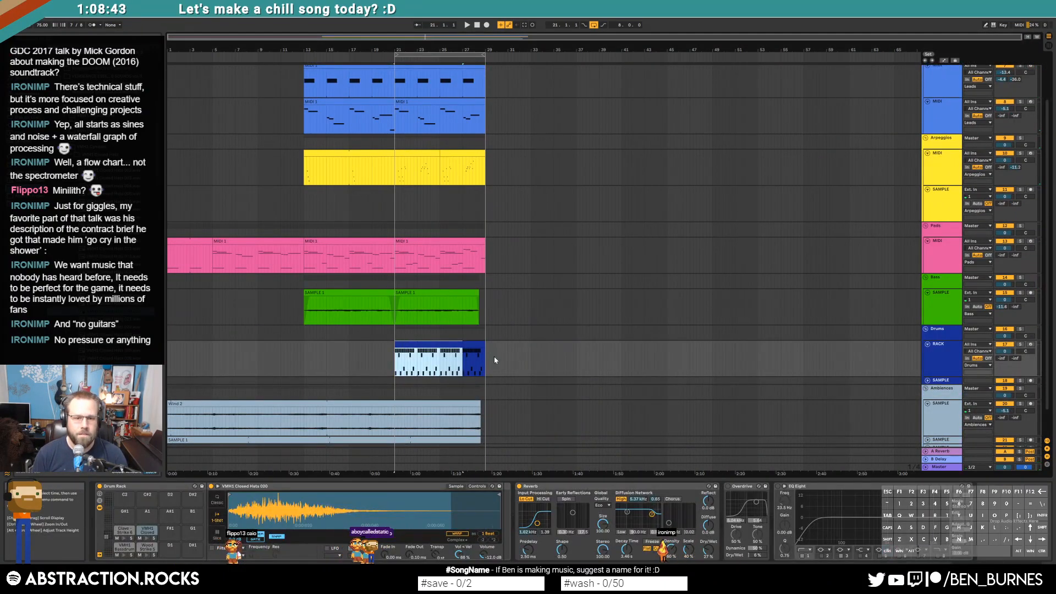
{"action": "left_click", "coordinate": [480, 345]}
{"action": "key", "text": "ctrl+d"}
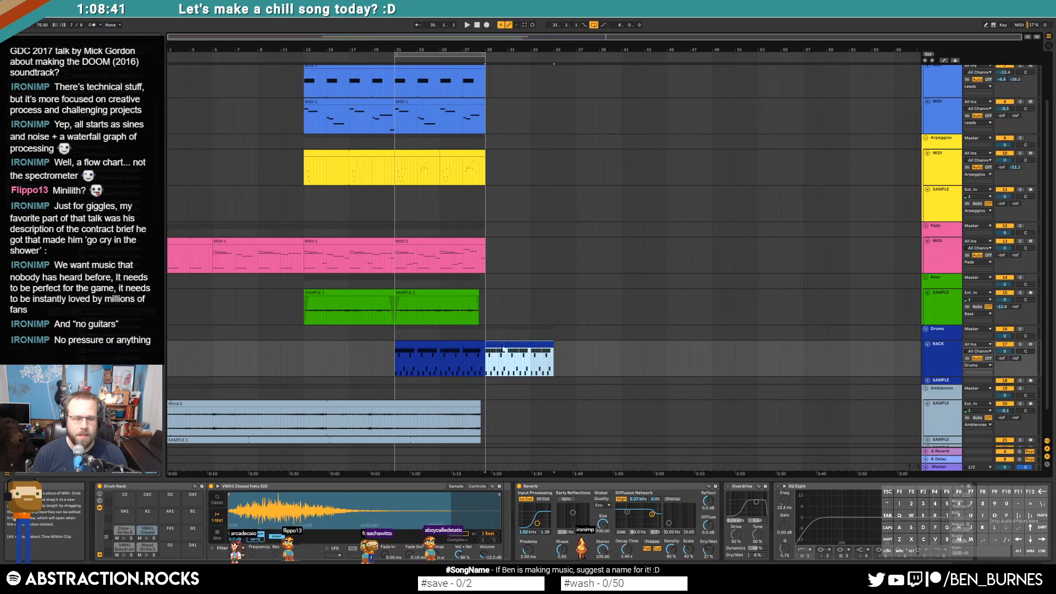
Step: Open the copied drum clip starting at bar 29, add a Wood Strike on beat 1.3 and play it
{"action": "double_click", "coordinate": [502, 346]}
{"action": "key", "text": "ctrl+d"}
{"action": "left_click", "coordinate": [331, 421]}
{"action": "key", "text": "space"}
{"action": "key", "text": "space"}
{"action": "mouse_move", "coordinate": [576, 392]}
{"action": "left_mouse_down"}
{"action": "mouse_move", "coordinate": [402, 394]}
{"action": "mouse_move", "coordinate": [581, 393]}
{"action": "left_mouse_up"}
{"action": "key", "text": "space"}
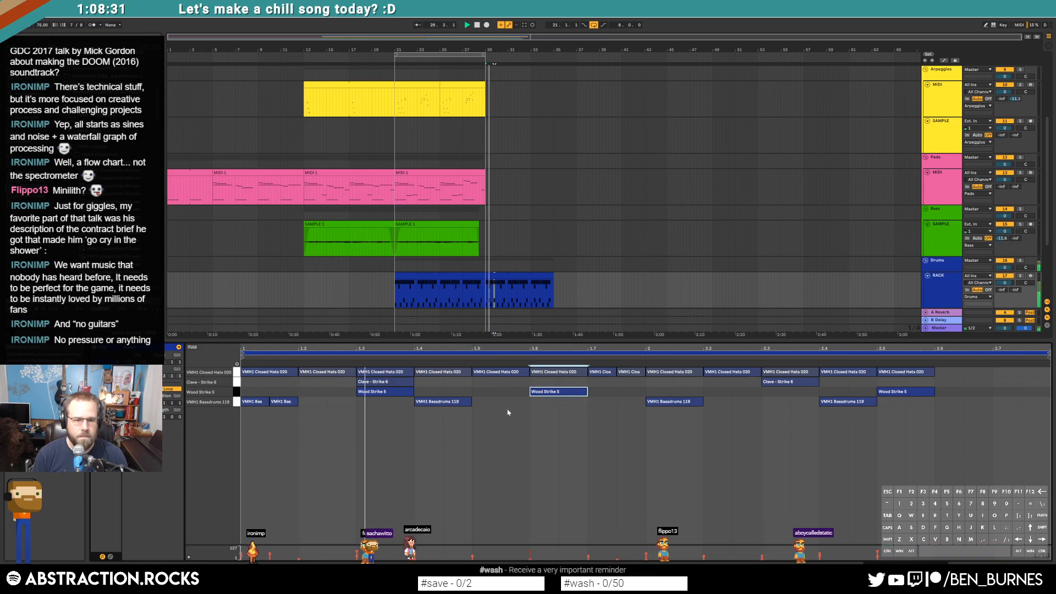
{"action": "key", "text": "space"}
Step: Place Clave and Wood Strike hits together on beat 1.7, split the bass drum on beat 2 into two hits, and audition the pattern
{"action": "left_click_drag", "start_coordinate": [389, 382], "coordinate": [617, 384]}
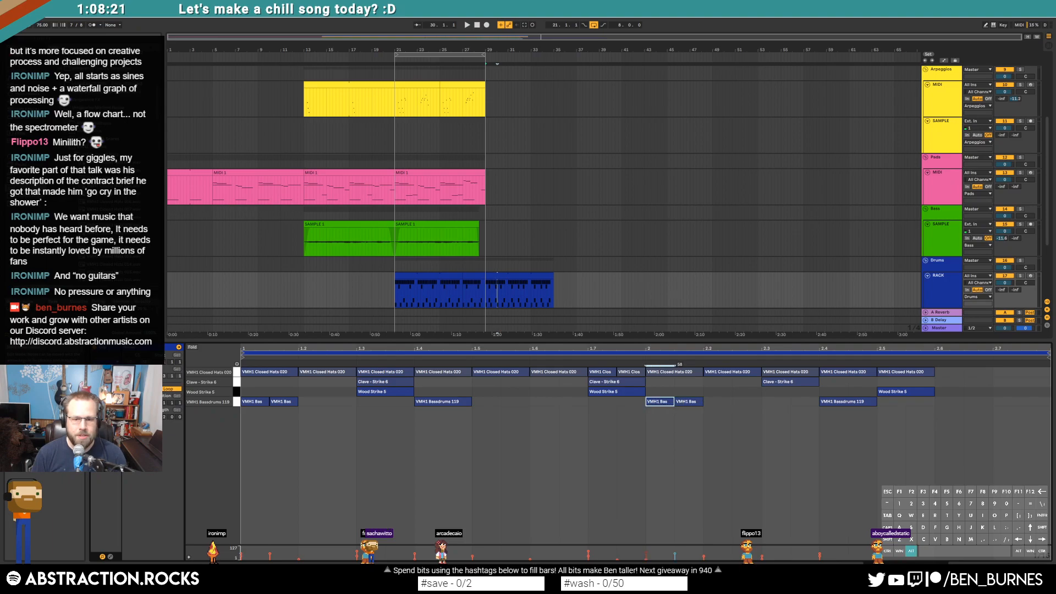
{"action": "left_click", "coordinate": [760, 417]}
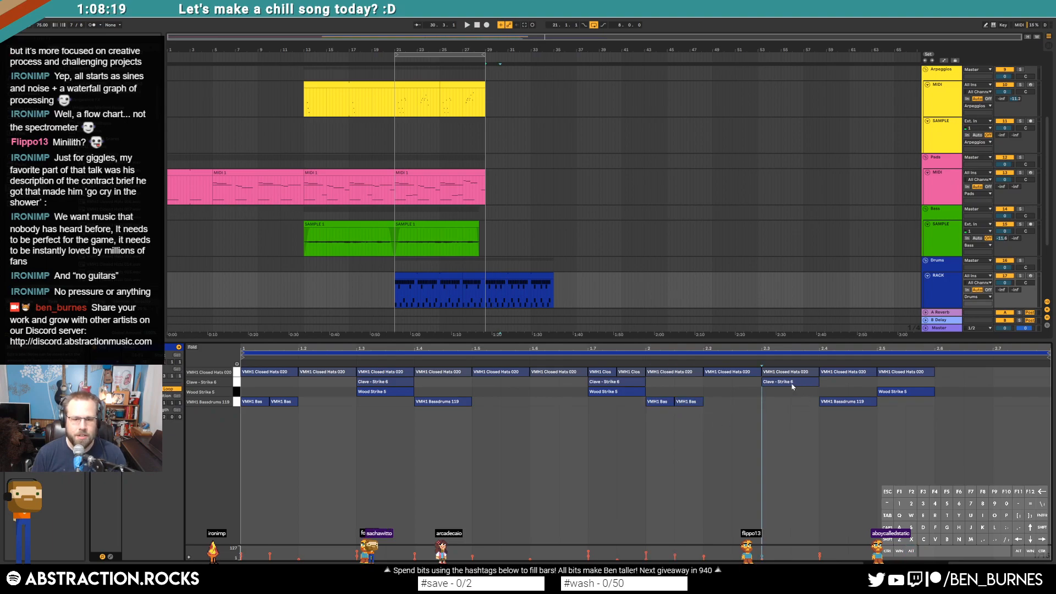
{"action": "key", "text": "space"}
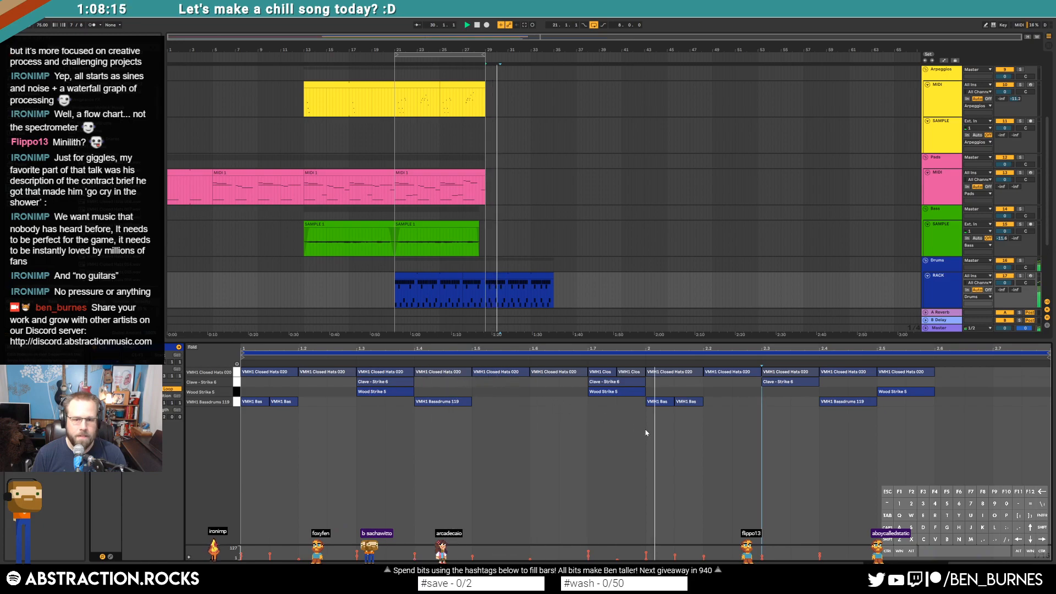
{"action": "key", "text": "space"}
Step: Move the last Wood Strike to beat 2.6 and add a short bass drum note at the end of measure 2
{"action": "left_click_drag", "start_coordinate": [911, 392], "coordinate": [960, 401]}
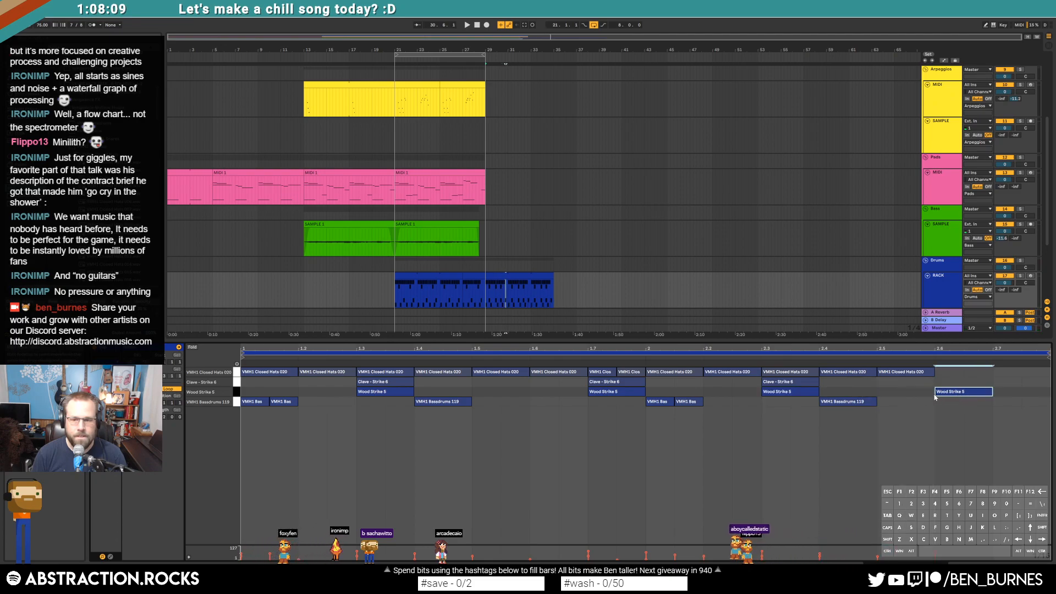
{"action": "left_click", "coordinate": [858, 403]}
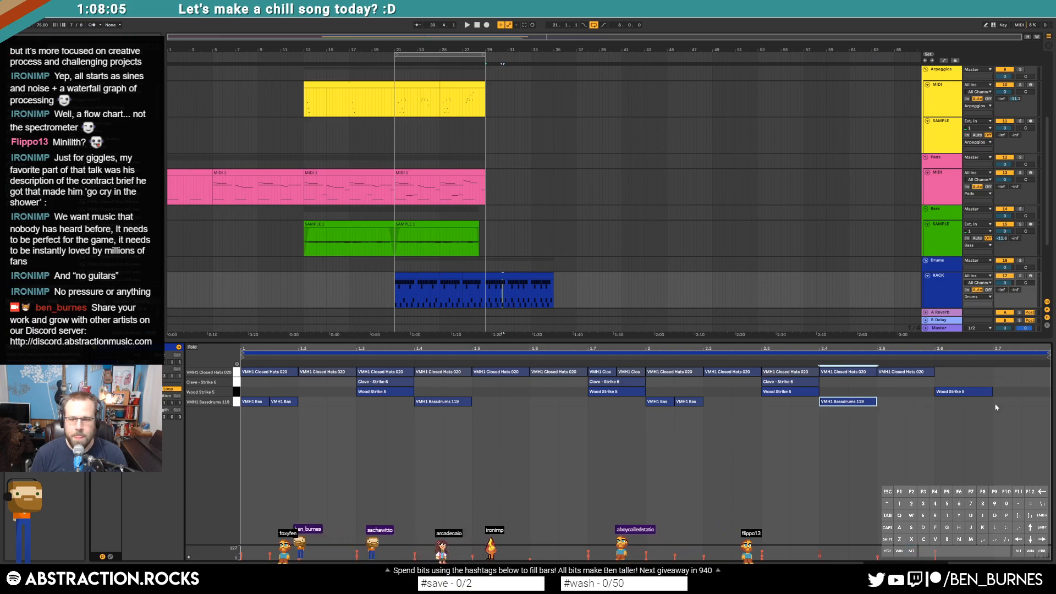
{"action": "double_click", "coordinate": [1030, 404]}
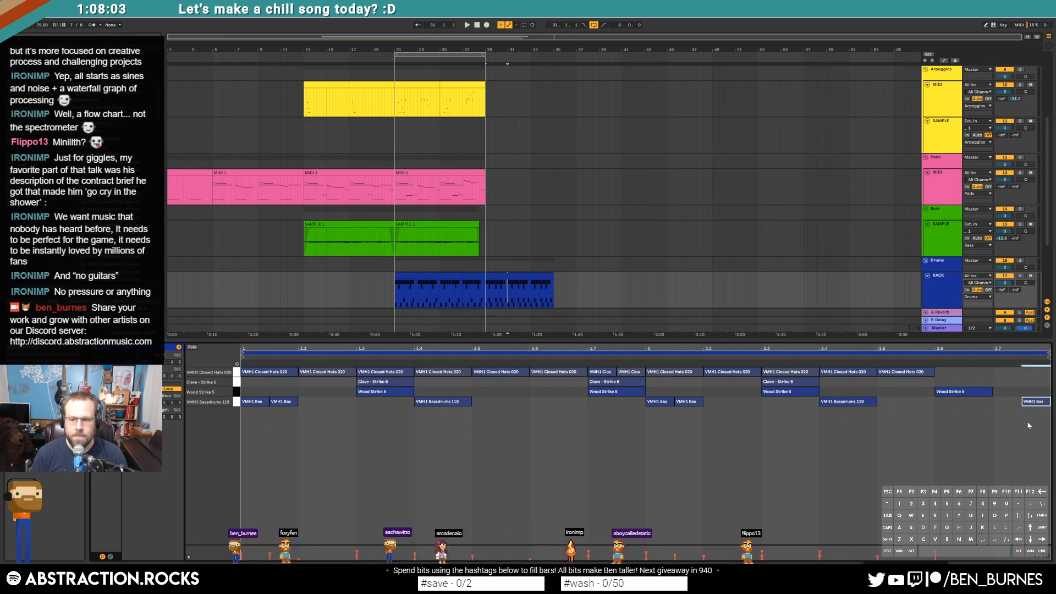
Step: Delete the Closed Hats on beats 2.4 and 2.5, the last Wood Strike and the final bass drum, and add a Closed Hat on 2.7
{"action": "double_click", "coordinate": [894, 374]}
{"action": "double_click", "coordinate": [853, 373]}
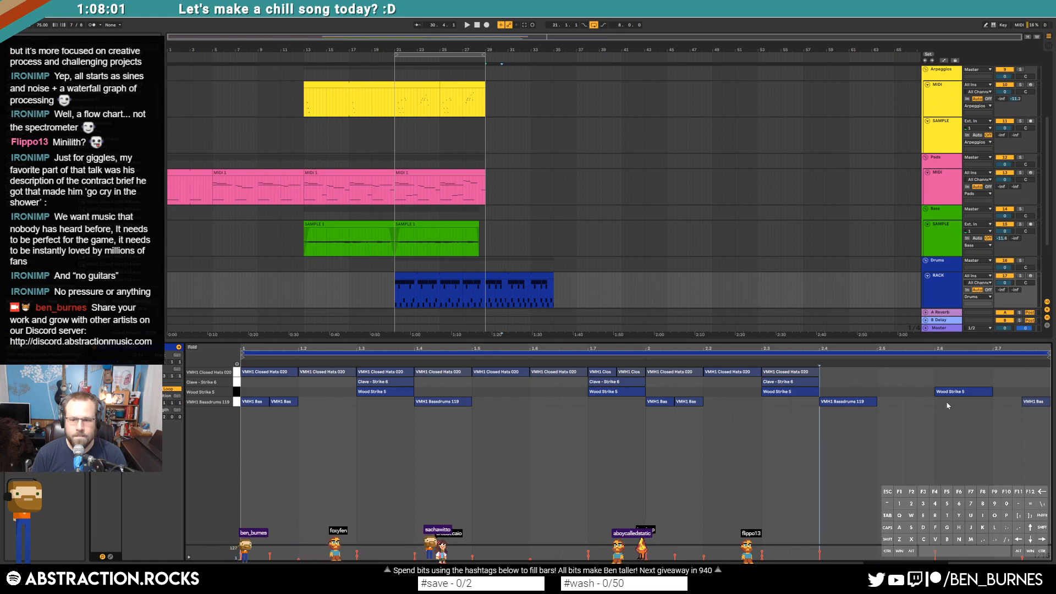
{"action": "double_click", "coordinate": [945, 392]}
{"action": "key", "text": "space"}
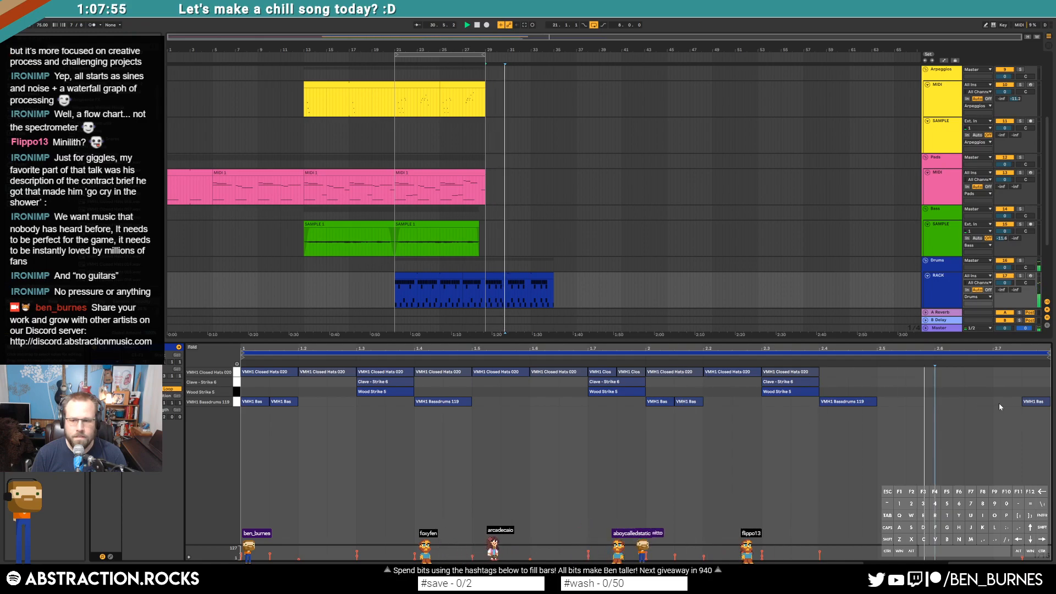
{"action": "double_click", "coordinate": [1034, 402]}
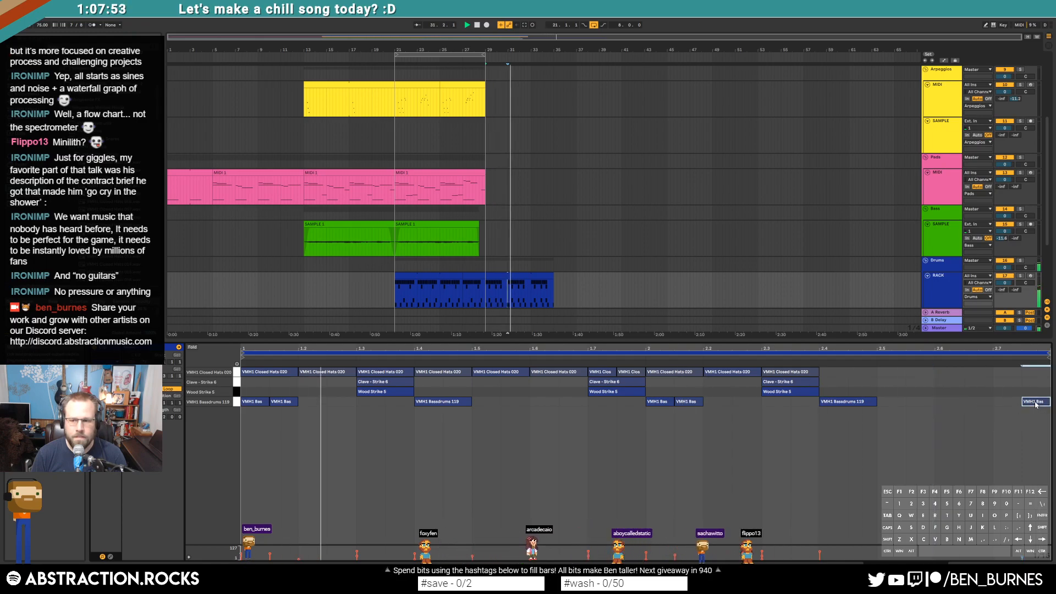
{"action": "double_click", "coordinate": [1012, 372]}
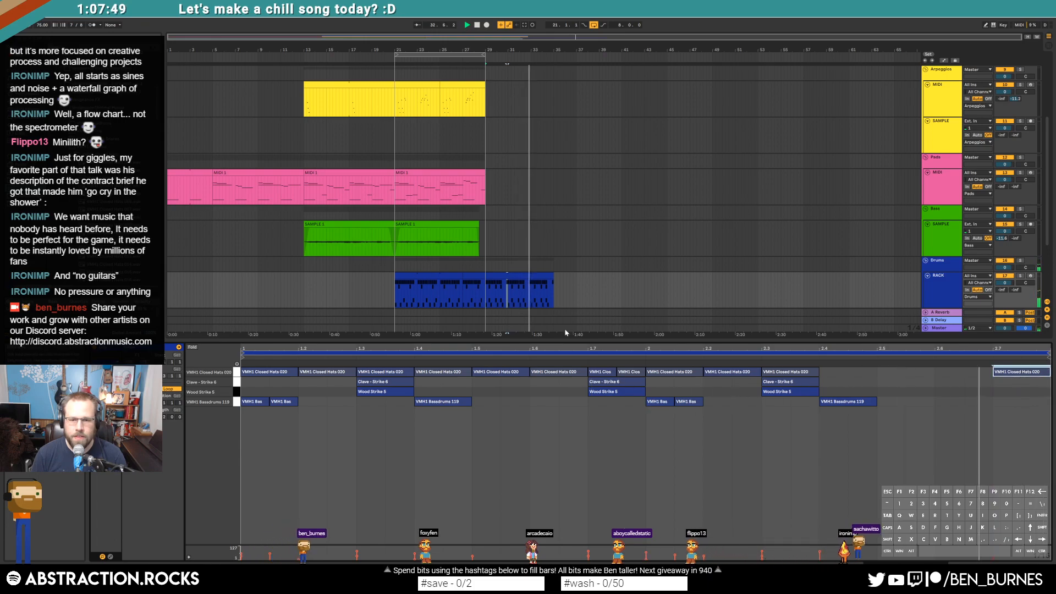
Step: Shorten the copied drum clip to end at bar 33 and loop bars 29 to 33
{"action": "left_click_drag", "start_coordinate": [553, 276], "coordinate": [530, 277]}
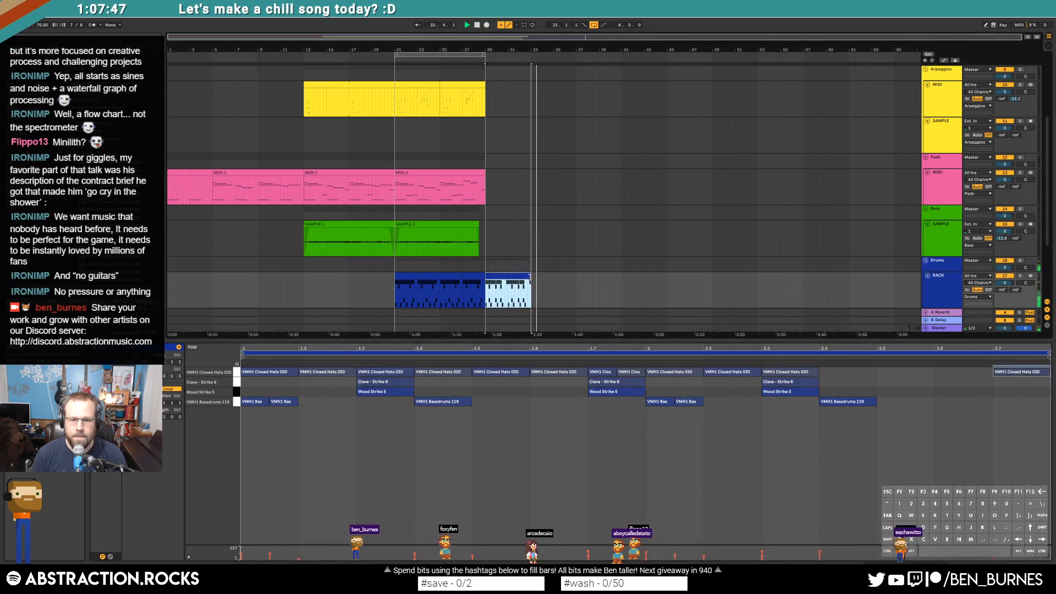
{"action": "key", "text": "space"}
{"action": "key", "text": "ctrl+l"}
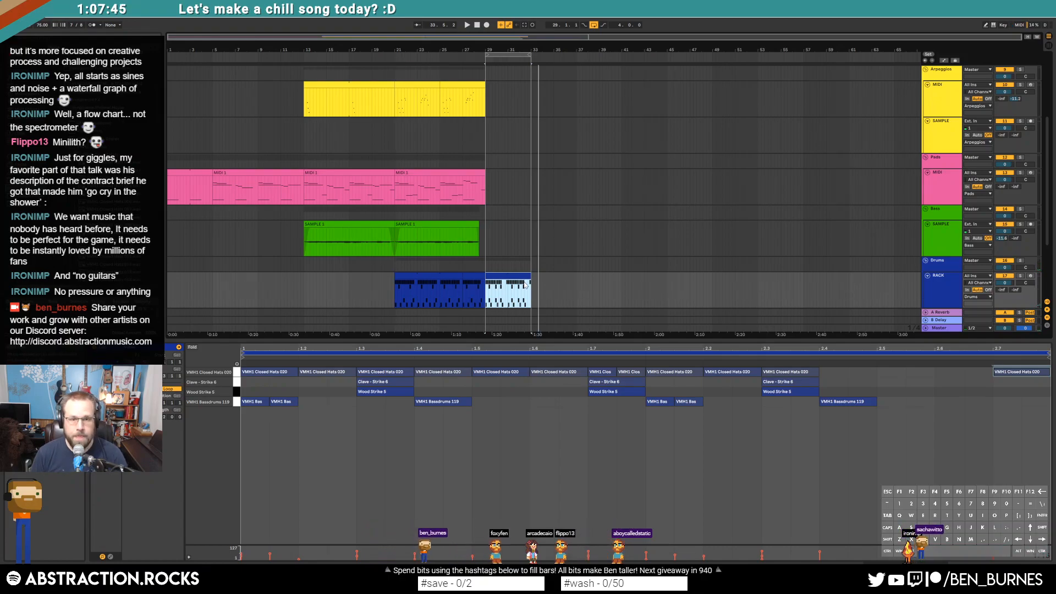
Step: Copy the Arpeggios clip covering bars 21 to 25 to bar 29 and play the loop
{"action": "scroll", "coordinate": [445, 124], "scroll_direction": "up", "scroll_amount": 1}
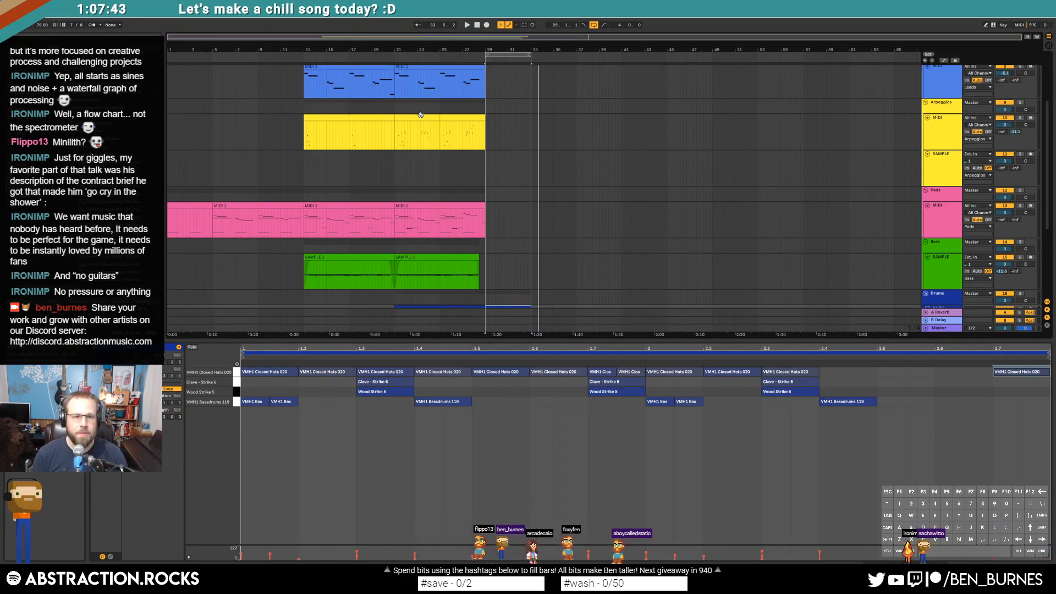
{"action": "left_click", "coordinate": [421, 115]}
{"action": "key", "text": "ctrl+d"}
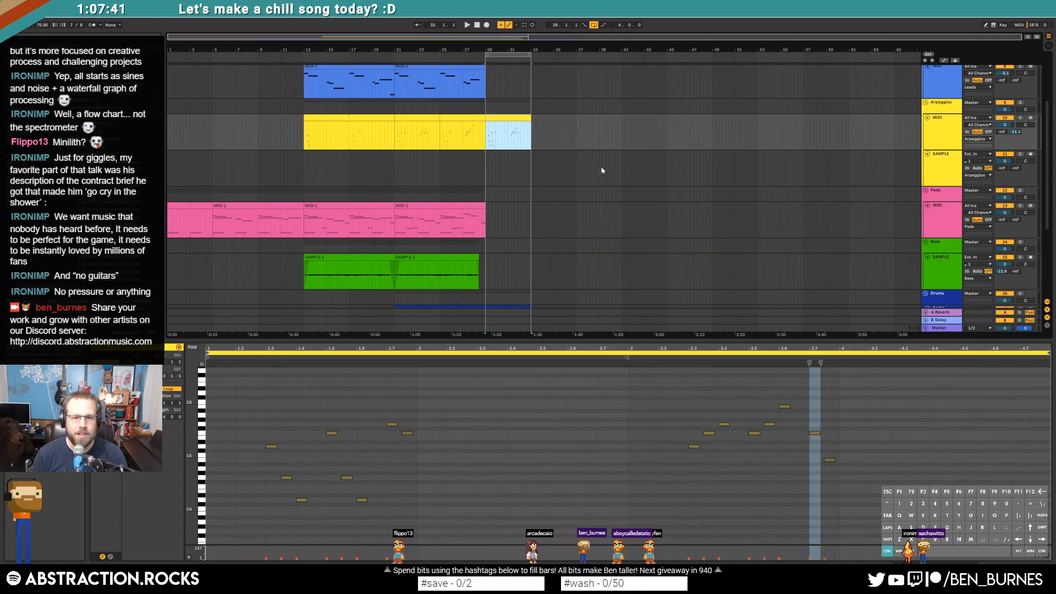
{"action": "key", "text": "space"}
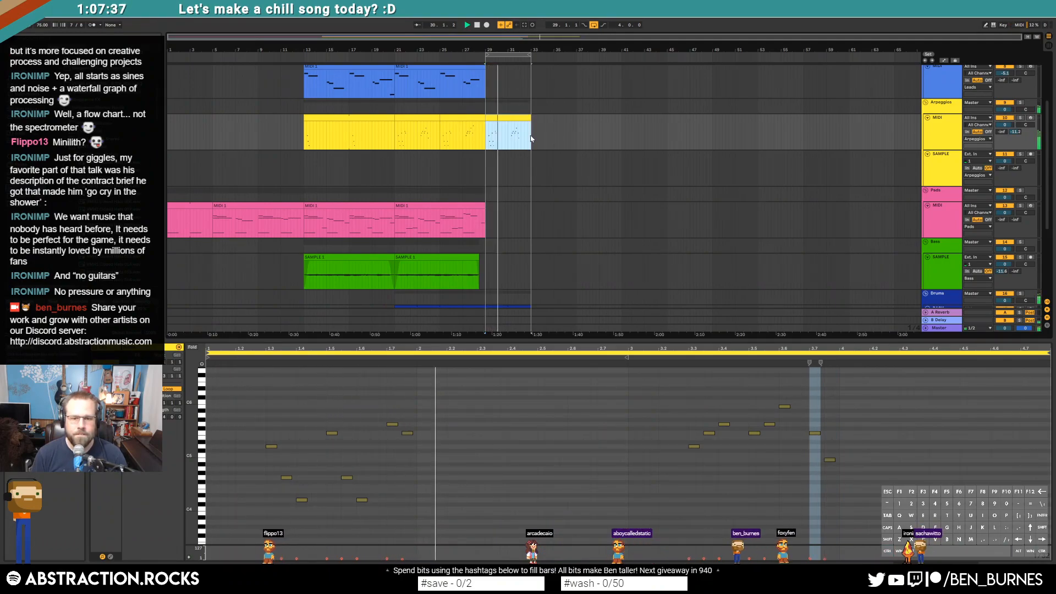
Step: Paste a Pads clip over bars 29 to 33 and open it in the note editor
{"action": "key", "text": "shift+Tab"}
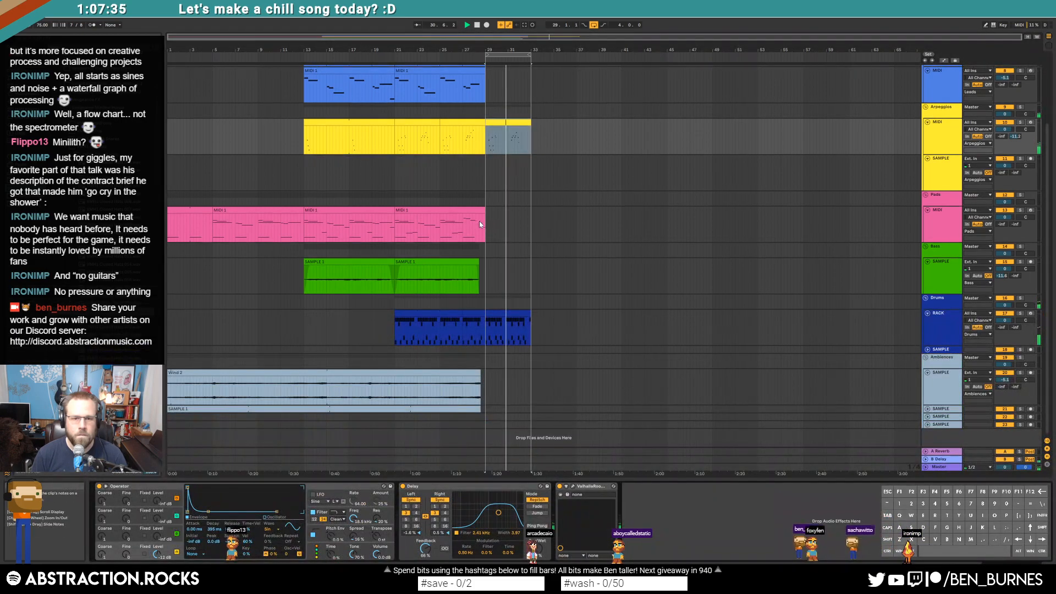
{"action": "left_click", "coordinate": [486, 220]}
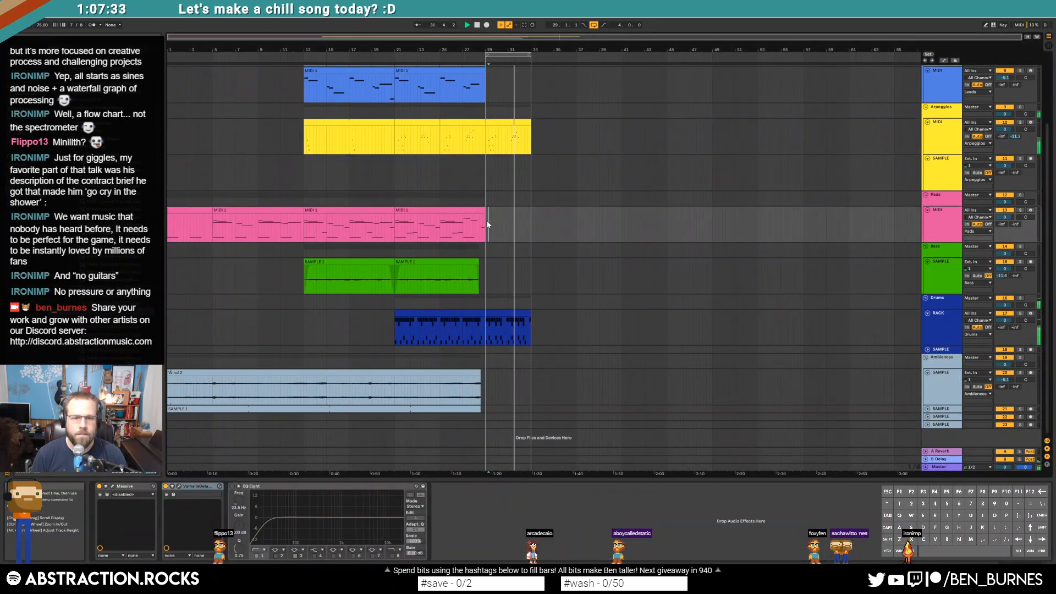
{"action": "key", "text": "ctrl+v"}
{"action": "double_click", "coordinate": [496, 209]}
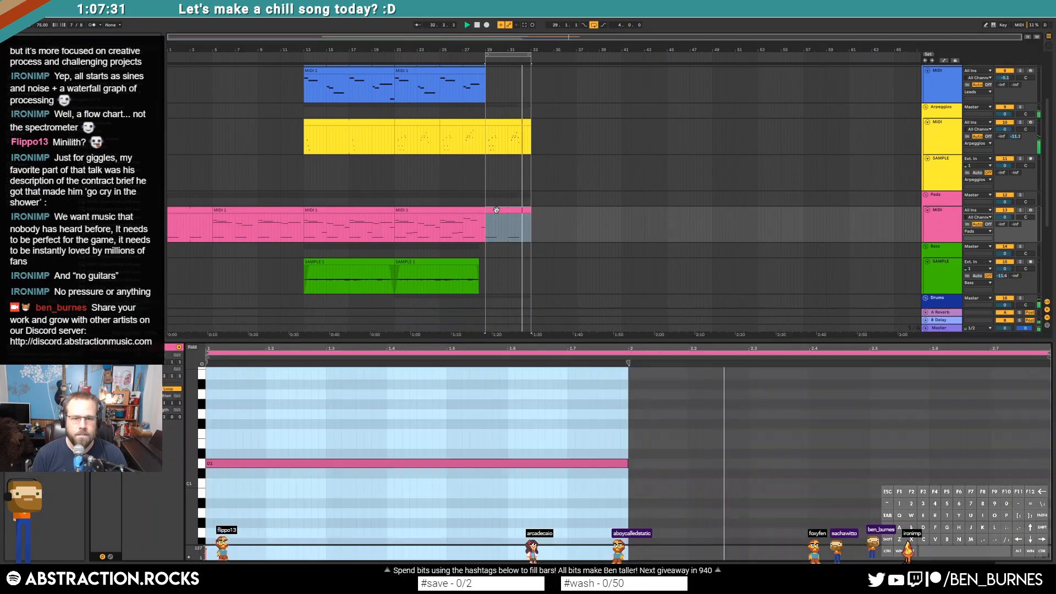
{"action": "scroll", "coordinate": [495, 234], "scroll_direction": "up", "scroll_amount": 4}
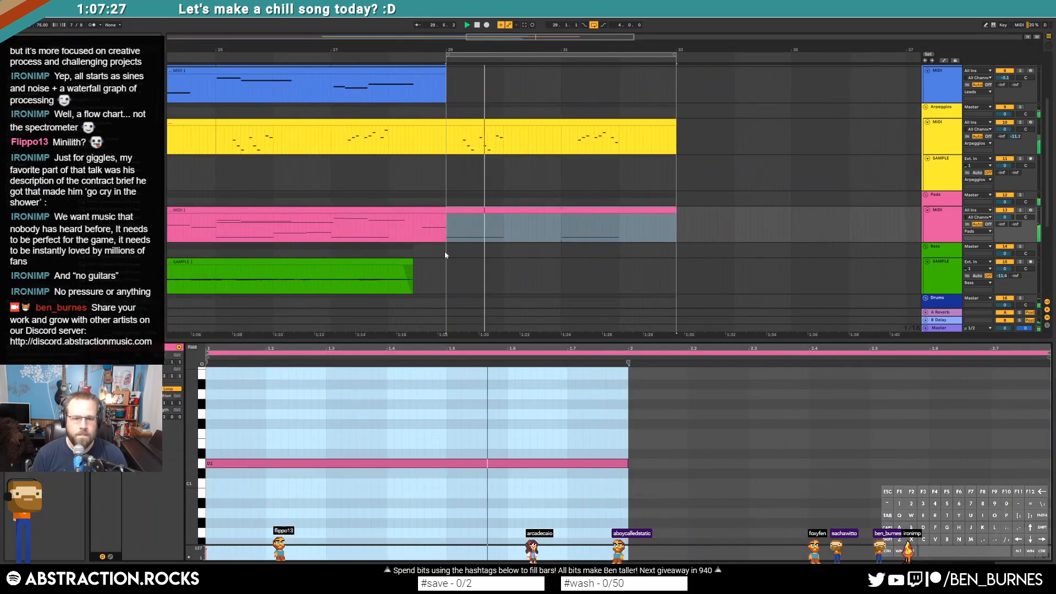
Step: Select the low note in the new Pads clip, and open the preceding Pads clip to compare its notes
{"action": "left_click_drag", "start_coordinate": [474, 464], "coordinate": [474, 474]}
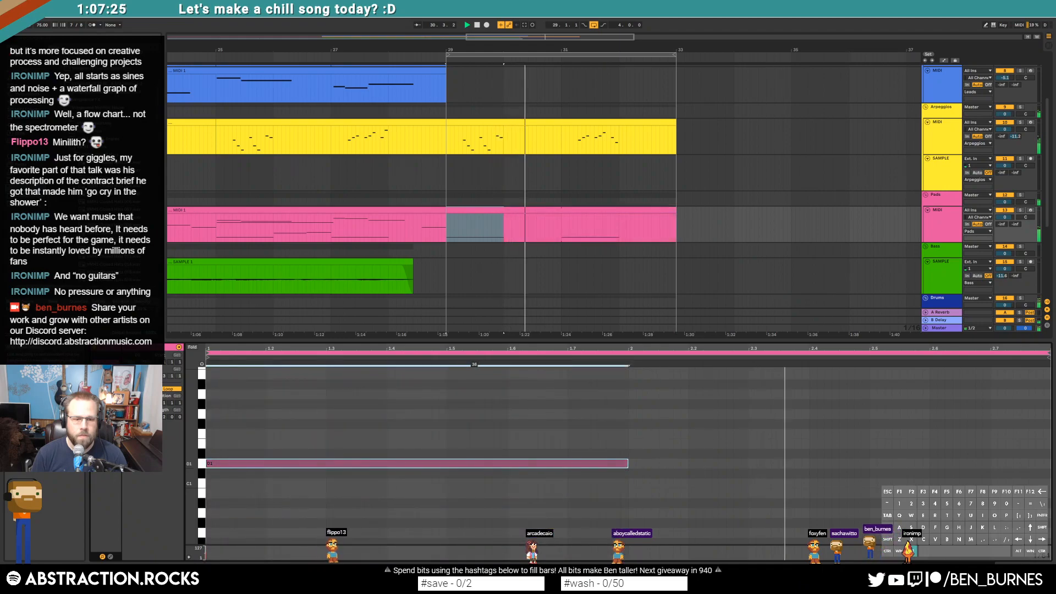
{"action": "left_click", "coordinate": [434, 208]}
{"action": "left_click", "coordinate": [434, 208]}
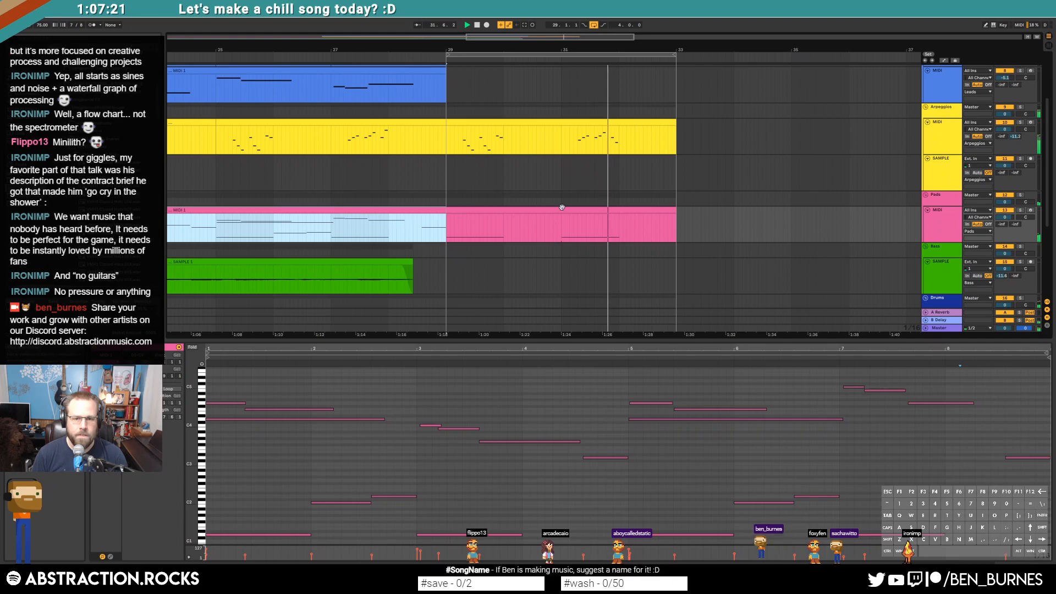
Step: Reopen the Pads clip at bar 29, stop playback and examine its low note
{"action": "left_click", "coordinate": [529, 210]}
{"action": "left_click", "coordinate": [408, 471]}
{"action": "key", "text": "space"}
{"action": "left_click", "coordinate": [404, 468]}
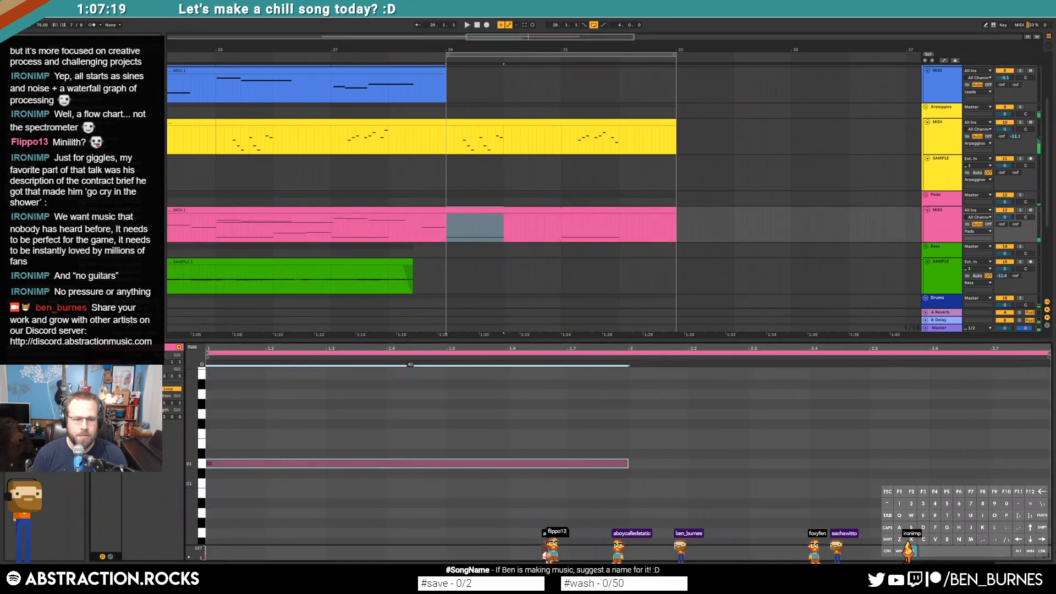
{"action": "left_click", "coordinate": [417, 440]}
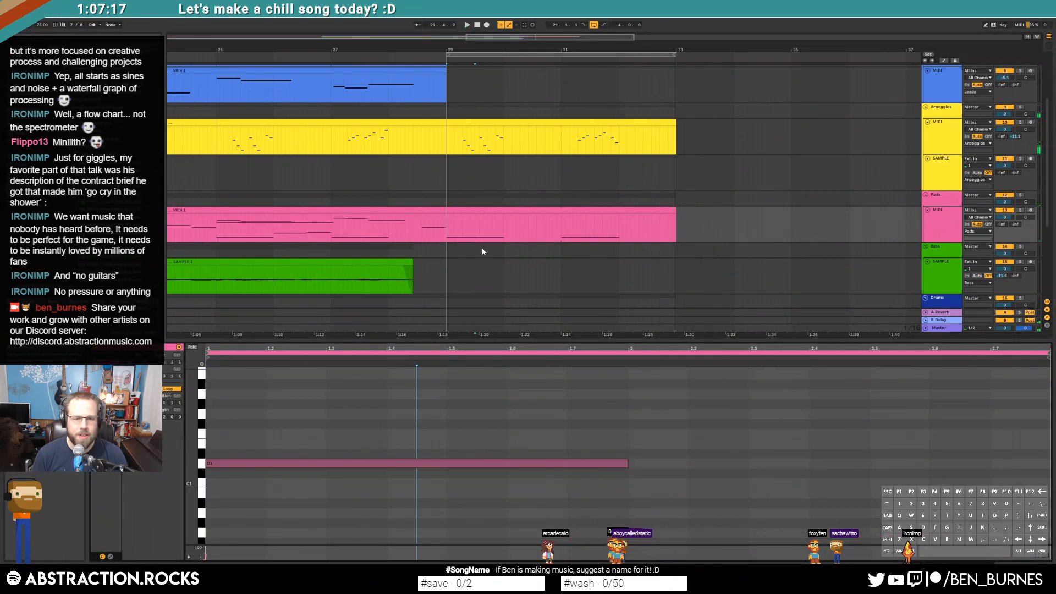
Step: Copy the last note of the preceding Pads clip to the start of the Pads clip at bar 29 and play it
{"action": "left_click", "coordinate": [433, 211]}
{"action": "left_click", "coordinate": [1015, 458]}
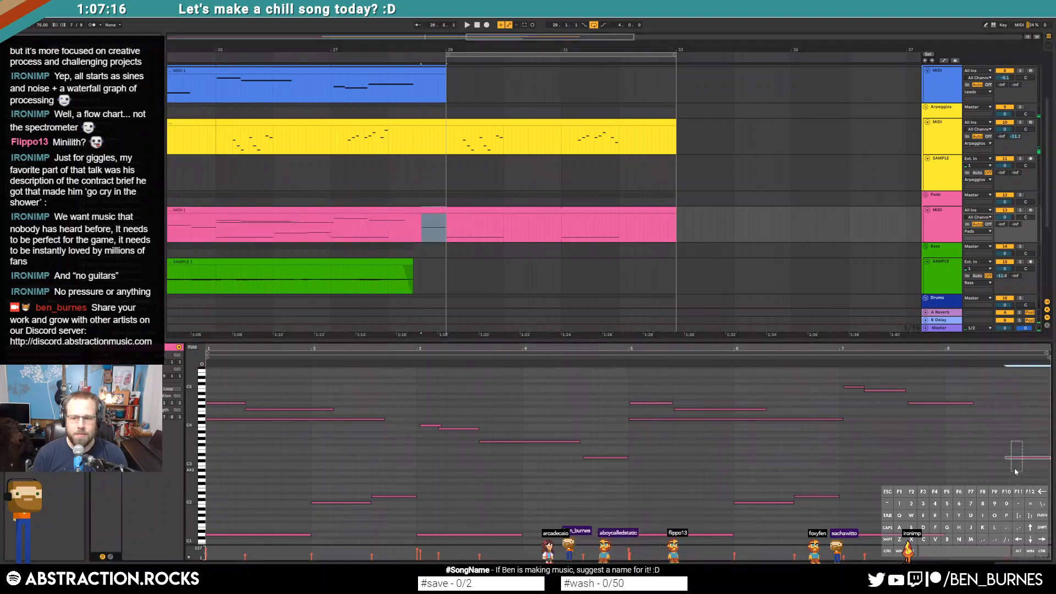
{"action": "left_click", "coordinate": [517, 213]}
{"action": "left_click", "coordinate": [250, 431]}
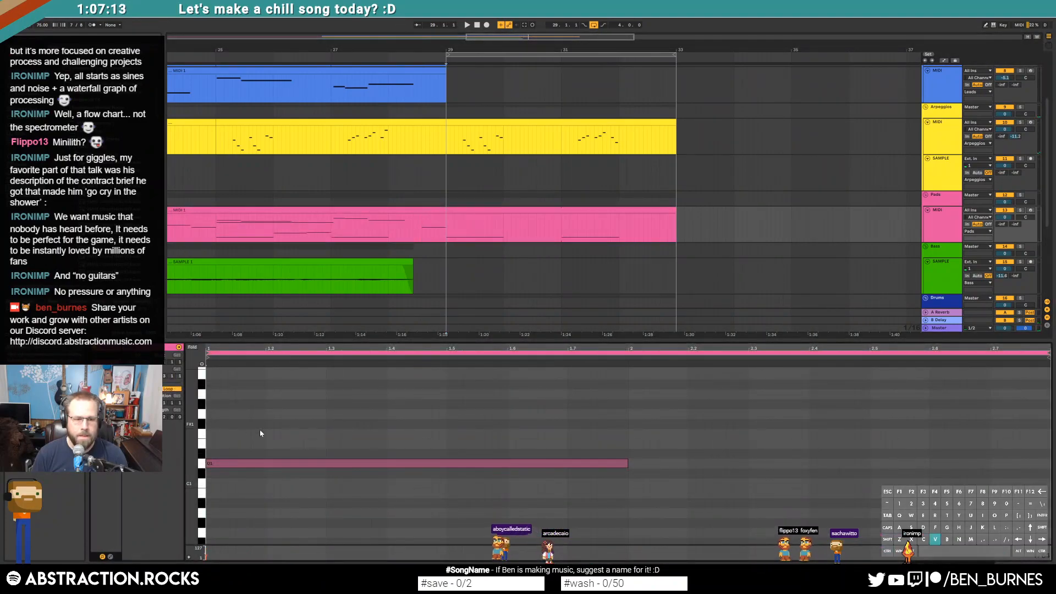
{"action": "key", "text": "ctrl+v"}
{"action": "key", "text": "space"}
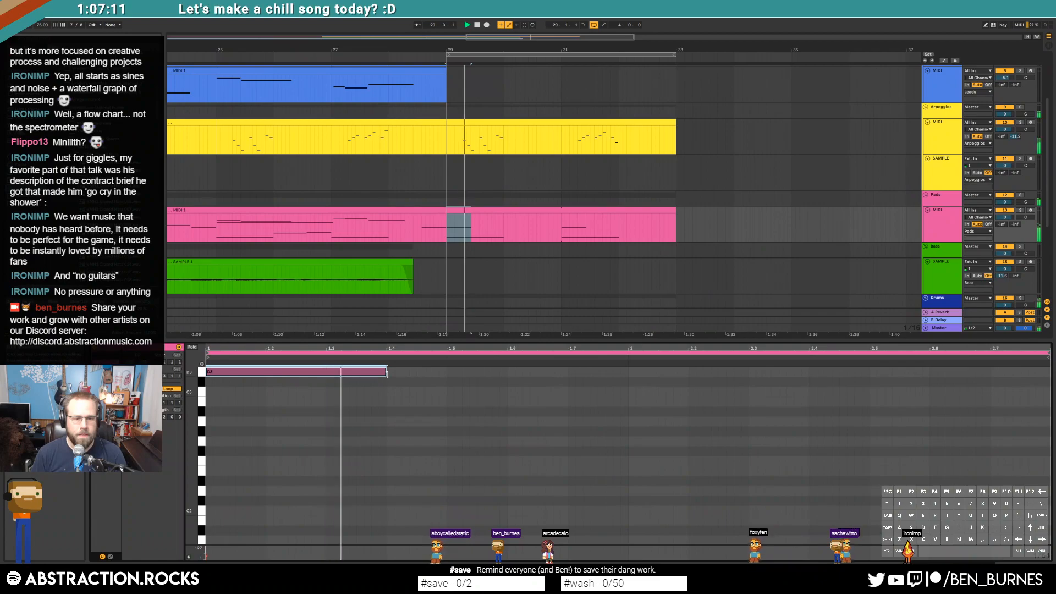
{"action": "left_click_drag", "start_coordinate": [192, 413], "coordinate": [176, 413]}
{"action": "key", "text": "ctrl+z"}
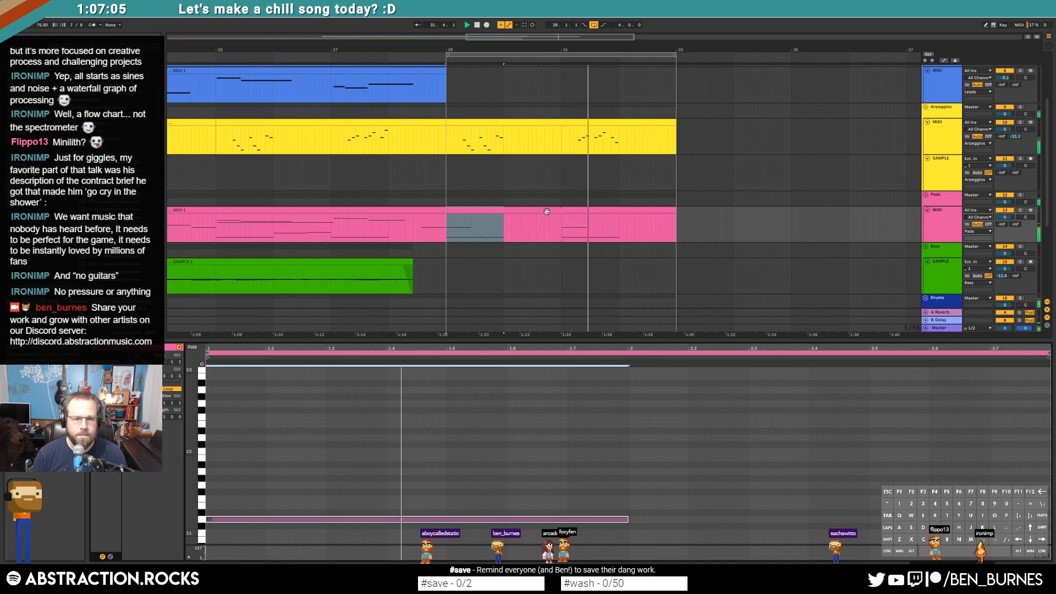
Step: Consolidate the Pads clip over bars 29 to 33 and delete its upper notes, keeping only the low notes
{"action": "left_click", "coordinate": [547, 211]}
{"action": "key", "text": "ctrl+j"}
{"action": "left_click_drag", "start_coordinate": [672, 408], "coordinate": [654, 364]}
{"action": "key", "text": "Delete"}
{"action": "left_click", "coordinate": [289, 371]}
{"action": "key", "text": "Delete"}
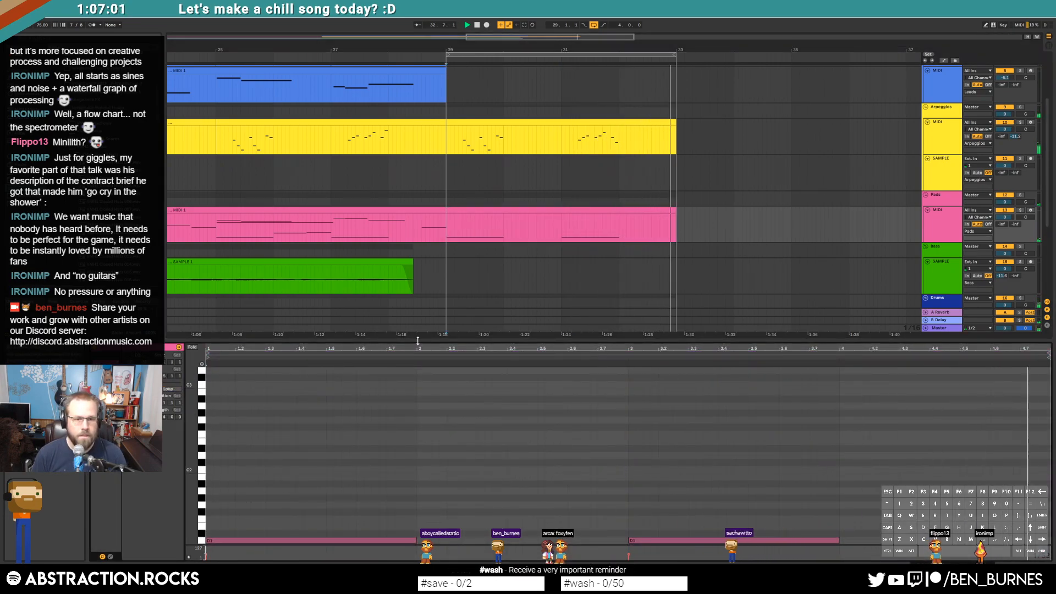
Step: Duplicate the Wind 2 and SAMPLE 1 ambience clips so the copies start at bar 29
{"action": "left_click", "coordinate": [460, 286]}
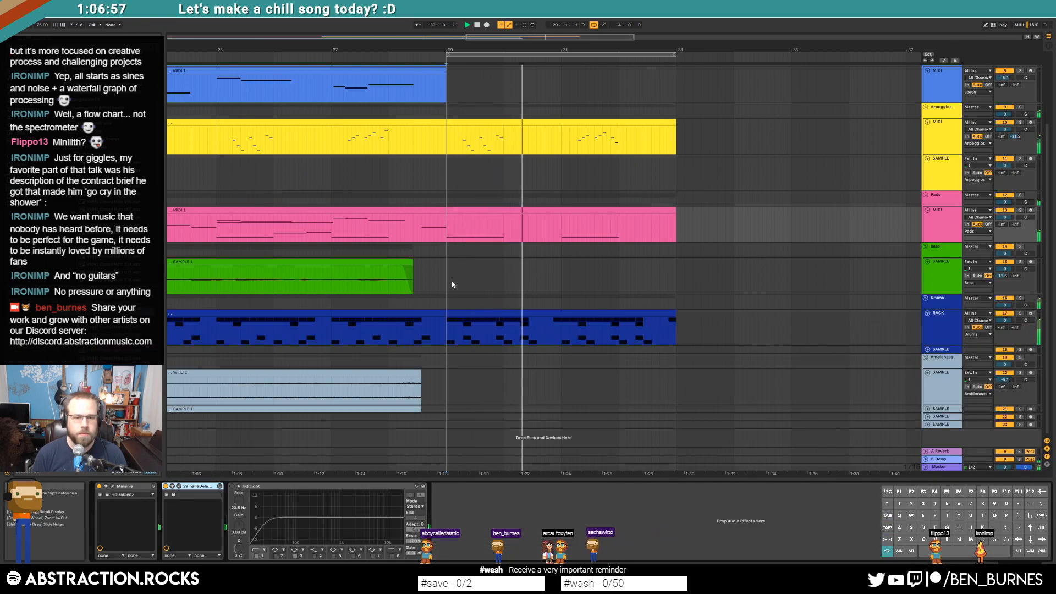
{"action": "scroll", "coordinate": [453, 283], "scroll_direction": "down", "scroll_amount": 5}
{"action": "left_click", "coordinate": [284, 383]}
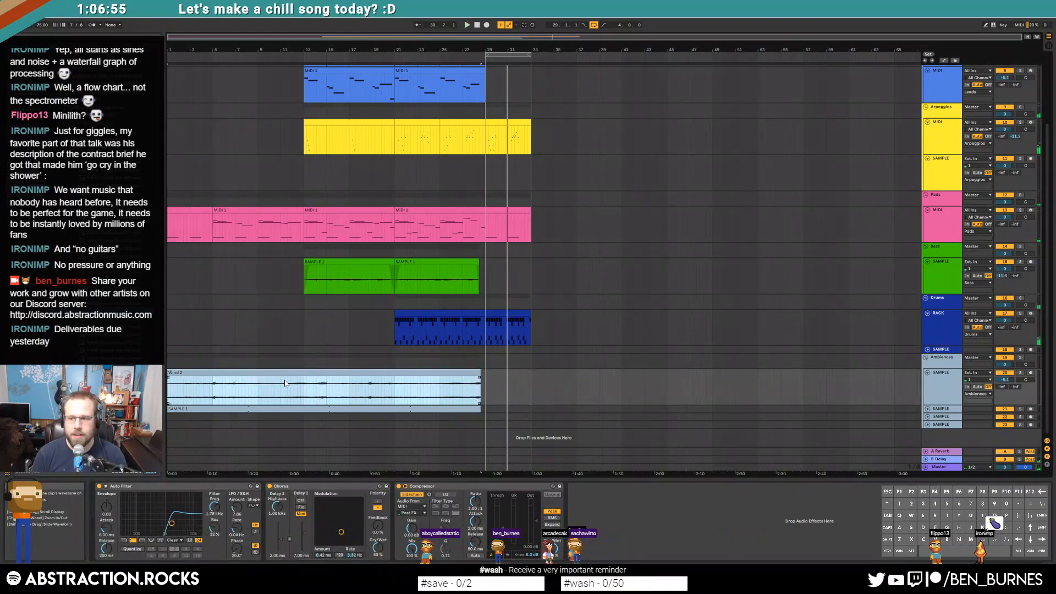
{"action": "left_click", "coordinate": [482, 393]}
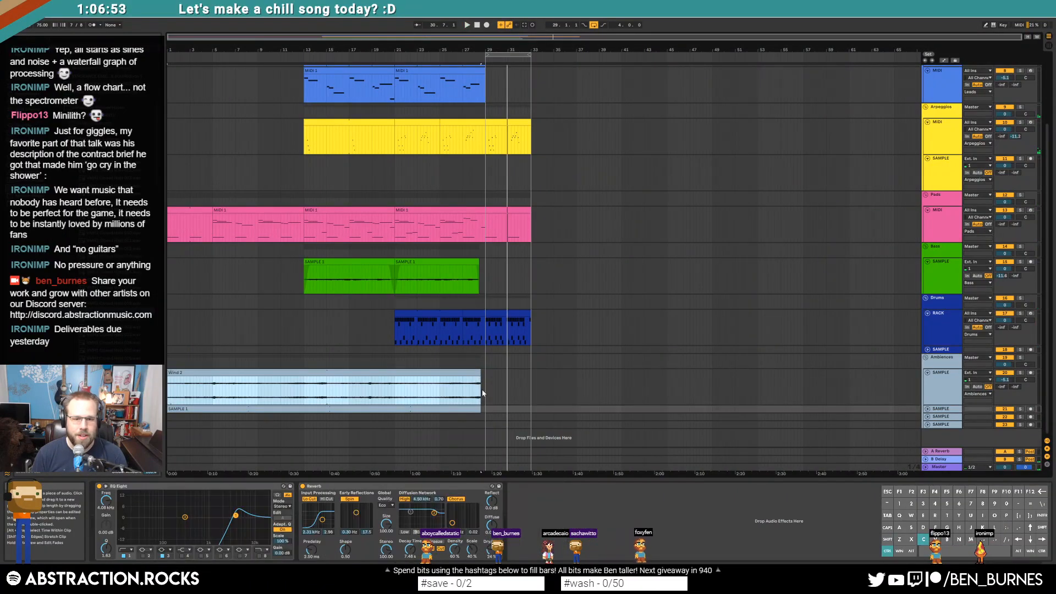
{"action": "key", "text": "ctrl+d"}
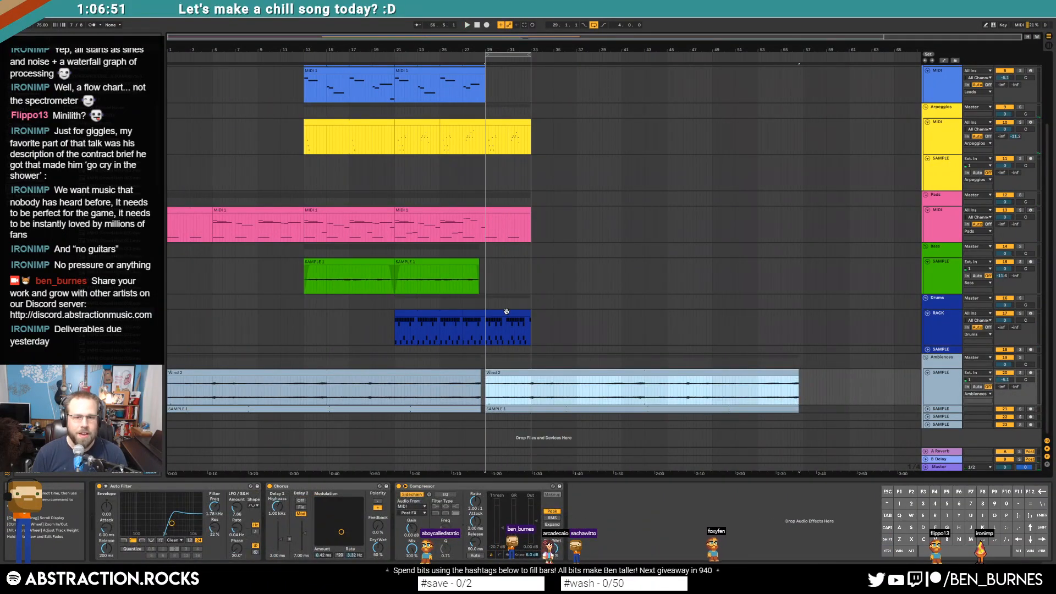
Step: Extend the upper Leads track's clip to bar 33 and play the looped section
{"action": "scroll", "coordinate": [517, 278], "scroll_direction": "up", "scroll_amount": 3}
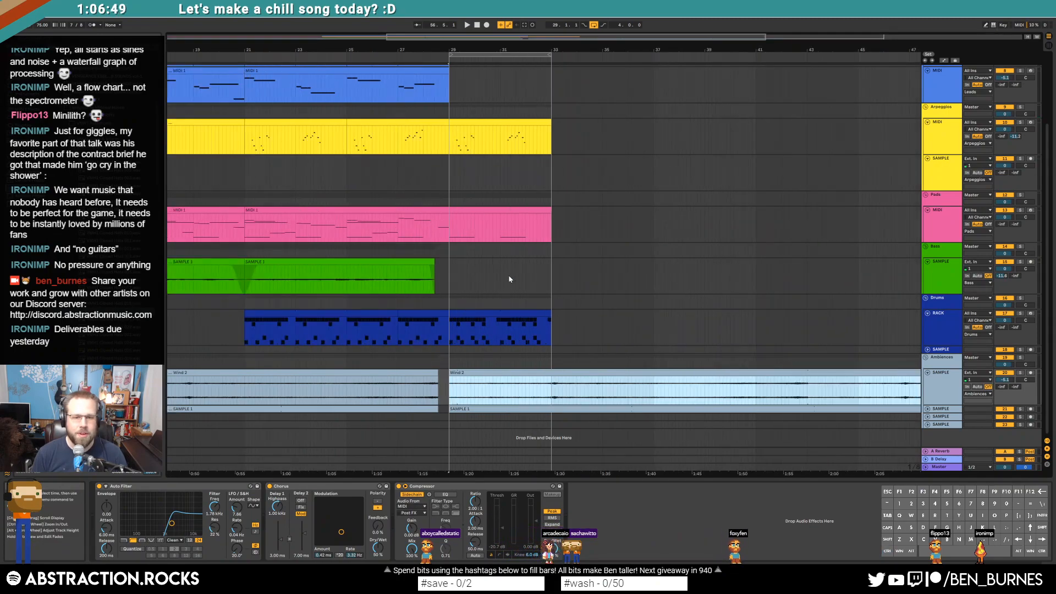
{"action": "scroll", "coordinate": [510, 279], "scroll_direction": "up", "scroll_amount": 4}
{"action": "mouse_move", "coordinate": [446, 125]}
{"action": "left_mouse_down"}
{"action": "mouse_move", "coordinate": [546, 130]}
{"action": "mouse_move", "coordinate": [449, 129]}
{"action": "left_mouse_up"}
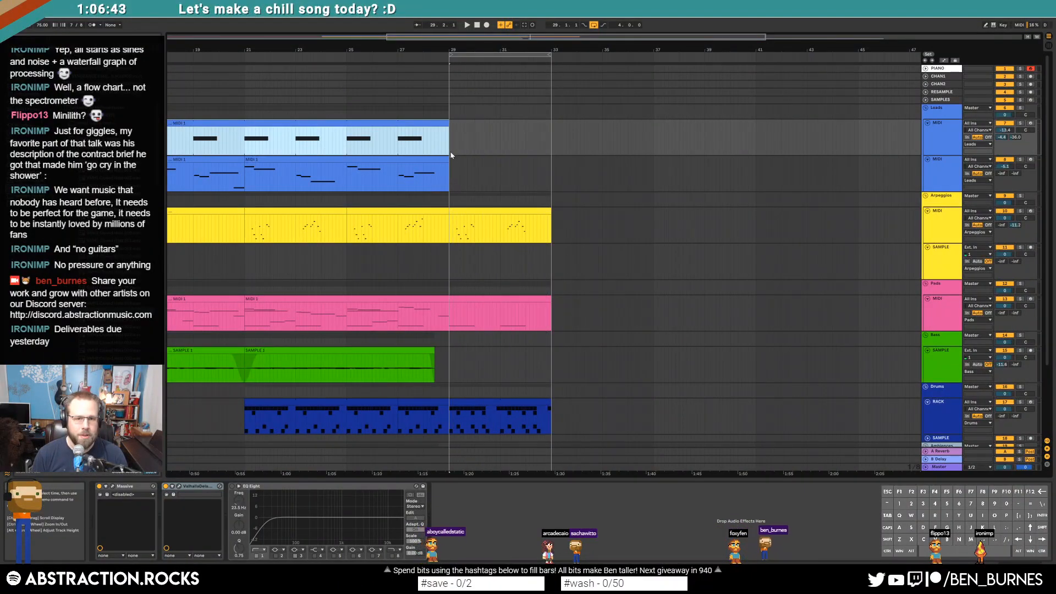
{"action": "left_click", "coordinate": [289, 159]}
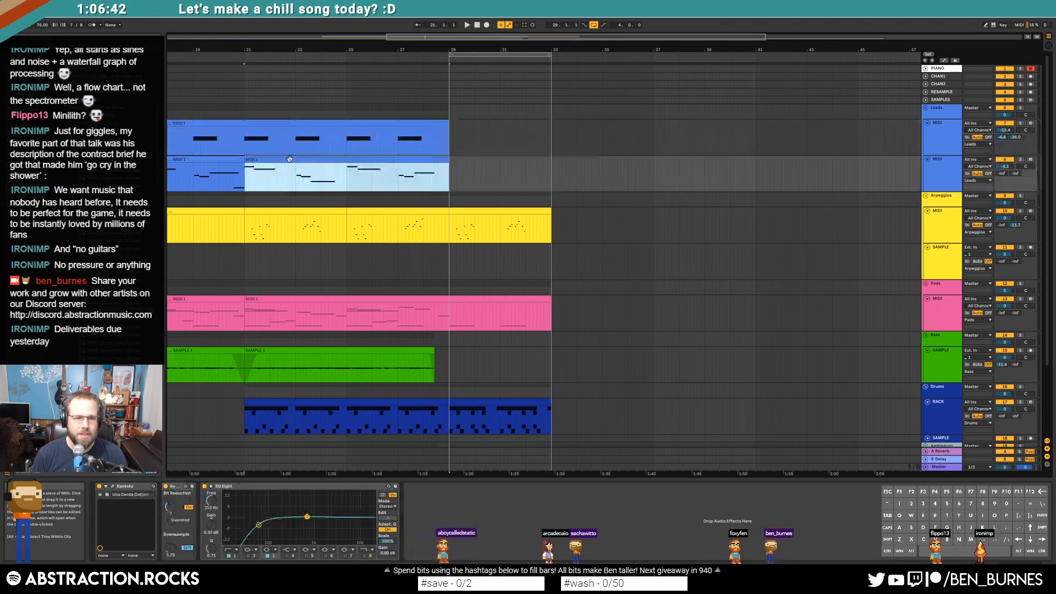
{"action": "left_click", "coordinate": [450, 167]}
{"action": "left_click", "coordinate": [449, 148]}
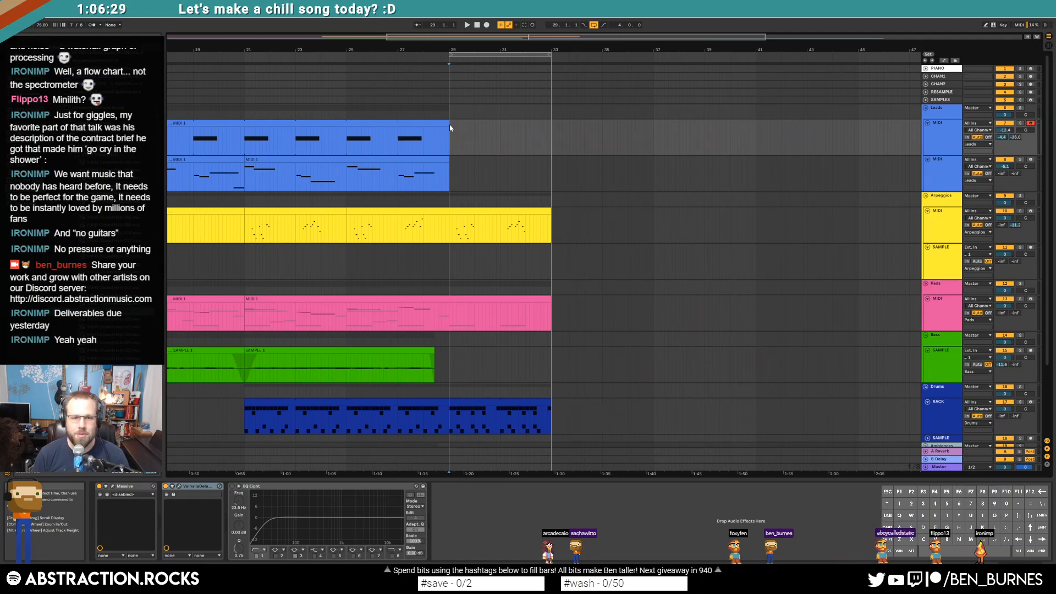
{"action": "left_click_drag", "start_coordinate": [447, 123], "coordinate": [547, 127]}
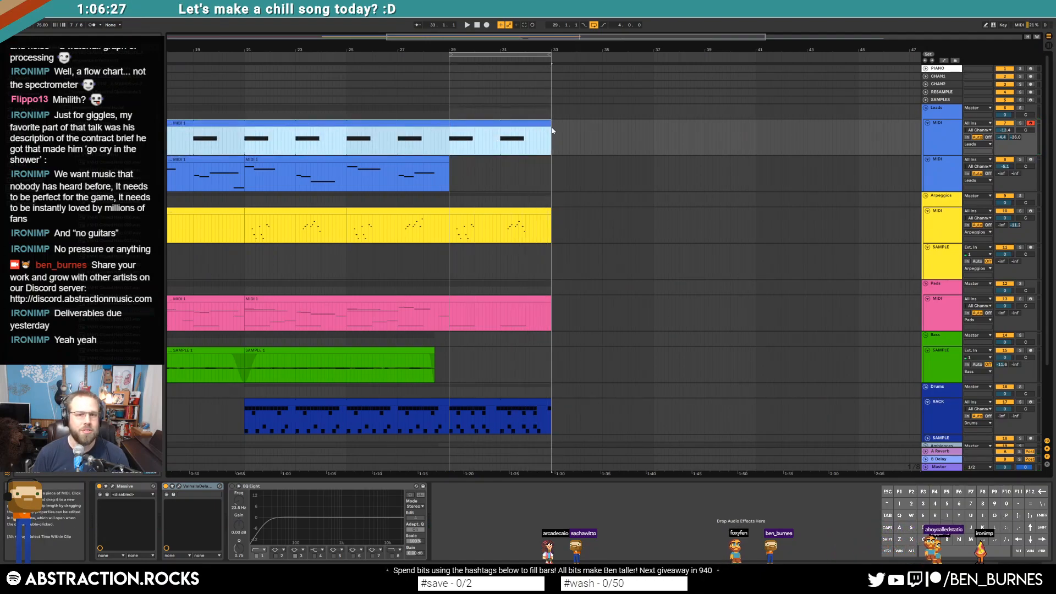
{"action": "left_click", "coordinate": [446, 141]}
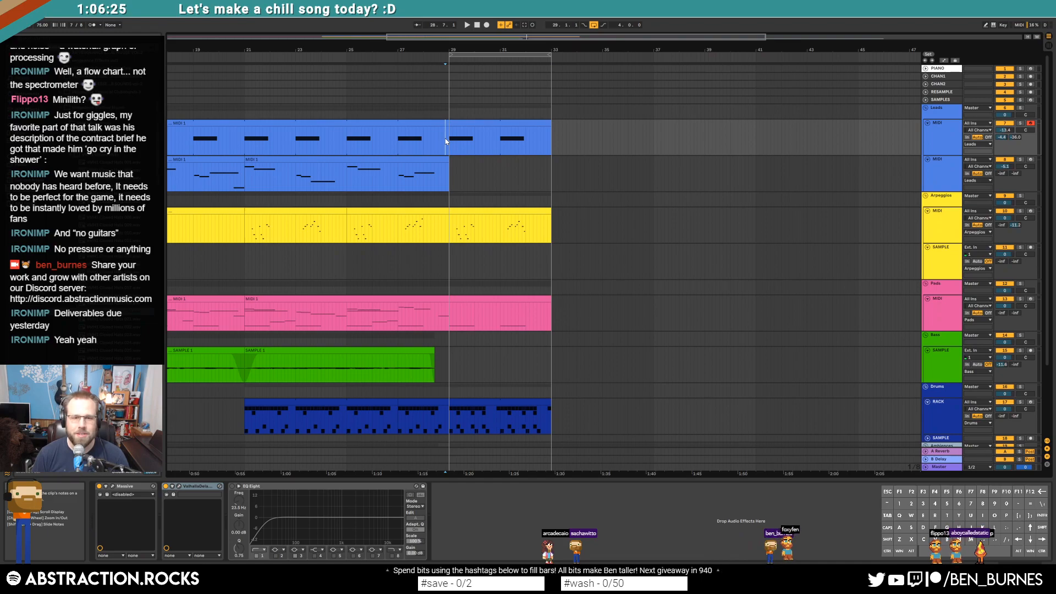
{"action": "key", "text": "space"}
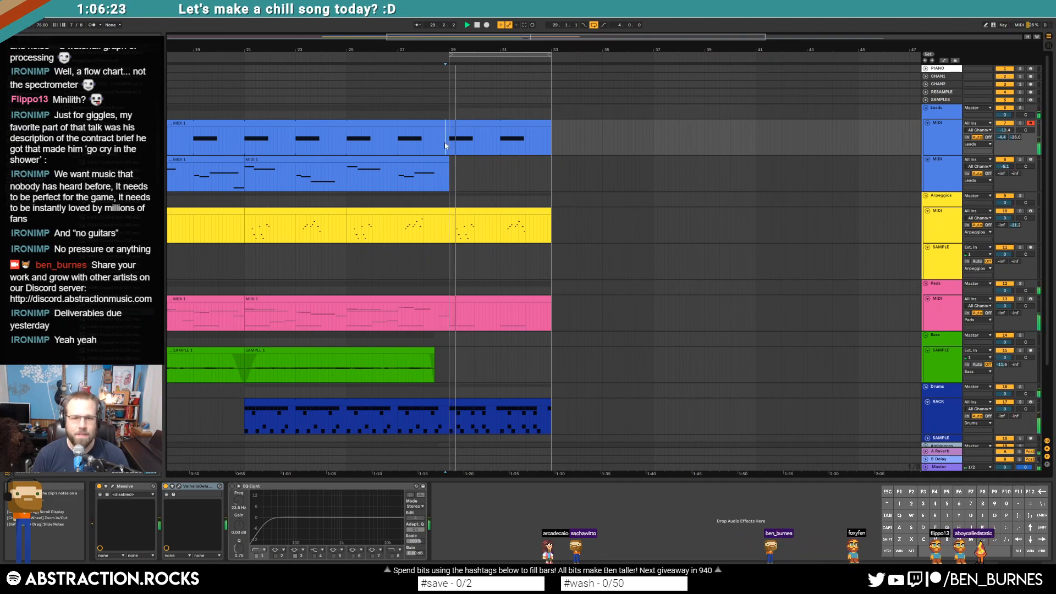
Step: Split the extended Leads clip at bar 29 and lower the velocity of the new clip's first note
{"action": "left_click", "coordinate": [486, 124]}
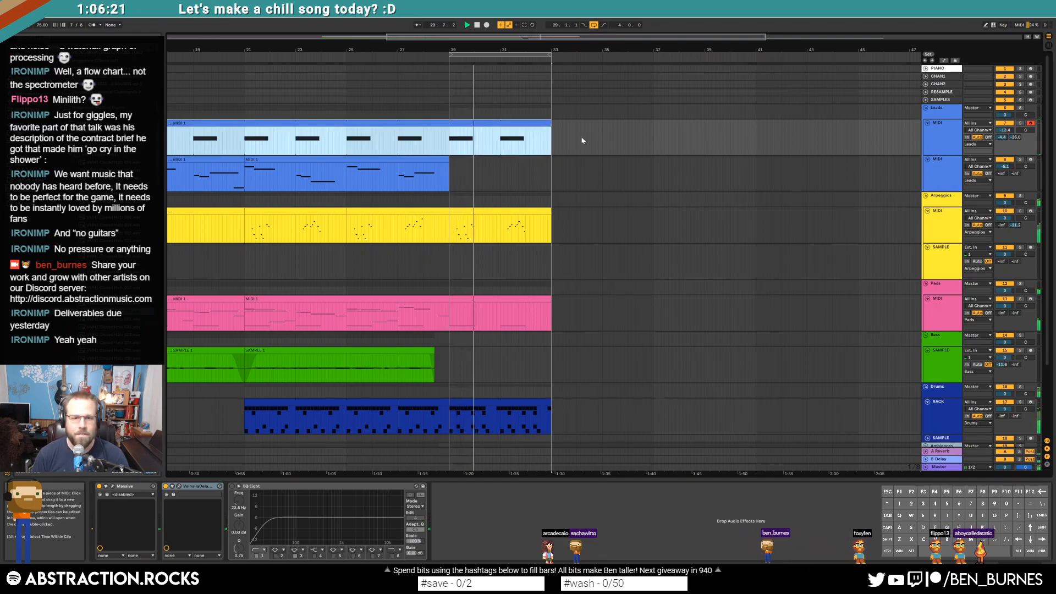
{"action": "left_click_drag", "start_coordinate": [555, 145], "coordinate": [443, 140]}
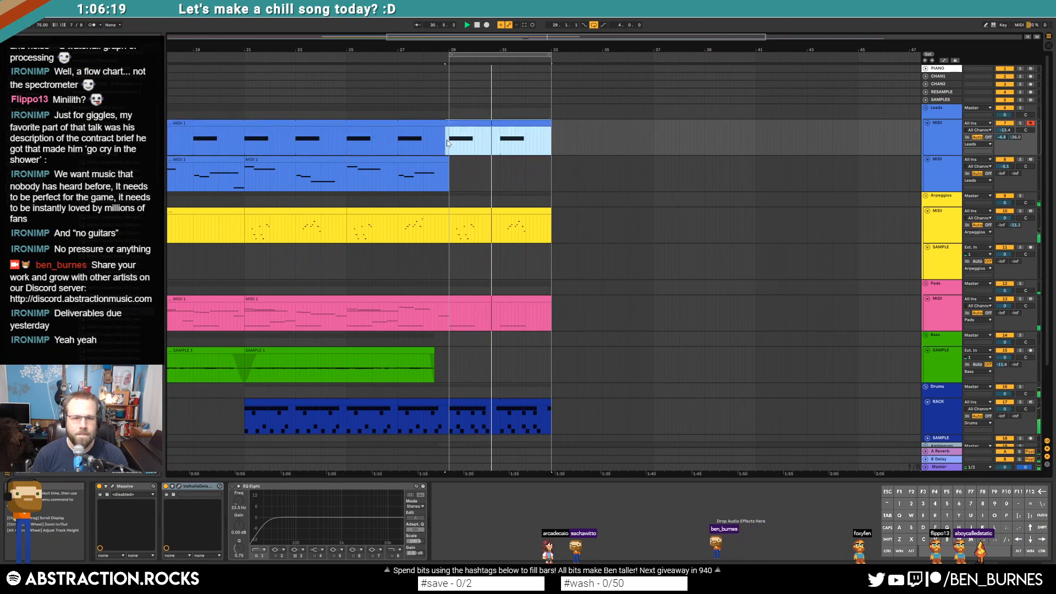
{"action": "key", "text": "ctrl+e"}
{"action": "double_click", "coordinate": [461, 124]}
{"action": "left_click", "coordinate": [319, 427]}
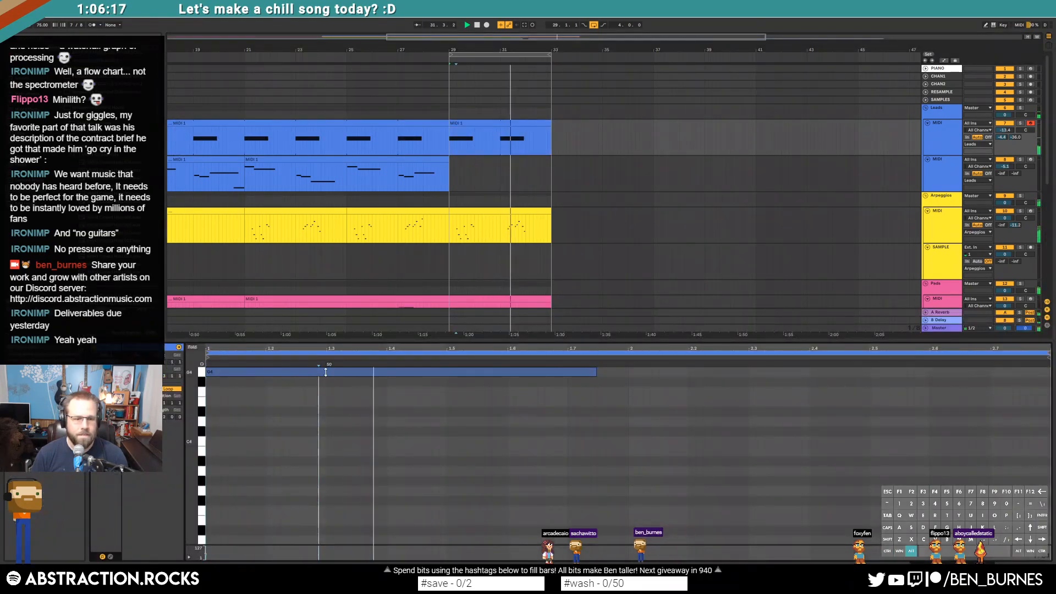
{"action": "left_click_drag", "start_coordinate": [328, 371], "coordinate": [329, 393]}
{"action": "key", "text": "shift+Tab"}
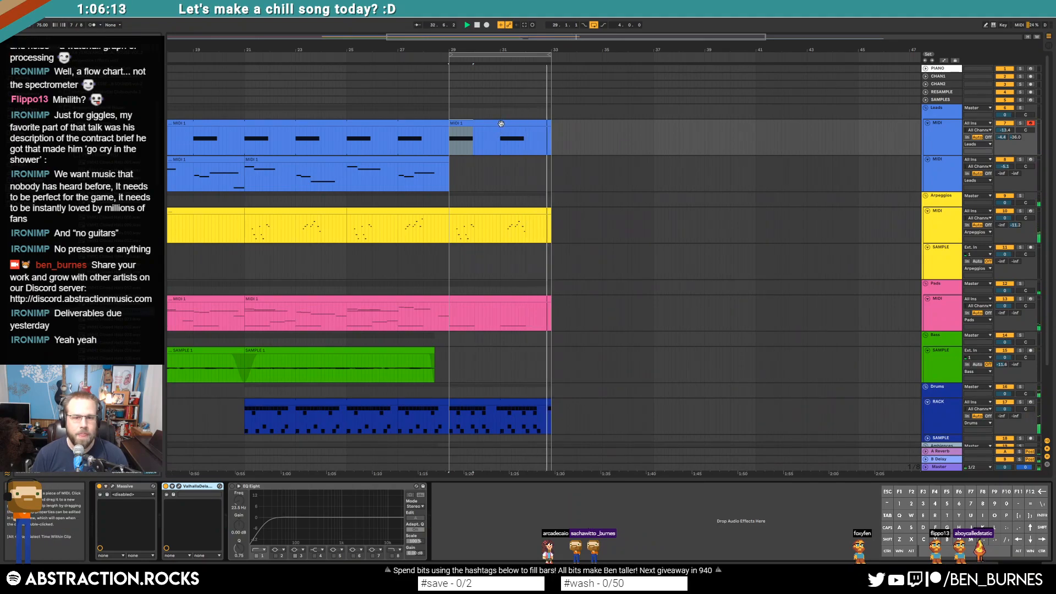
Step: Look over the lead's Massive synth and raise the velocity of the first note in the Leads clip at bar 29
{"action": "left_click", "coordinate": [112, 487]}
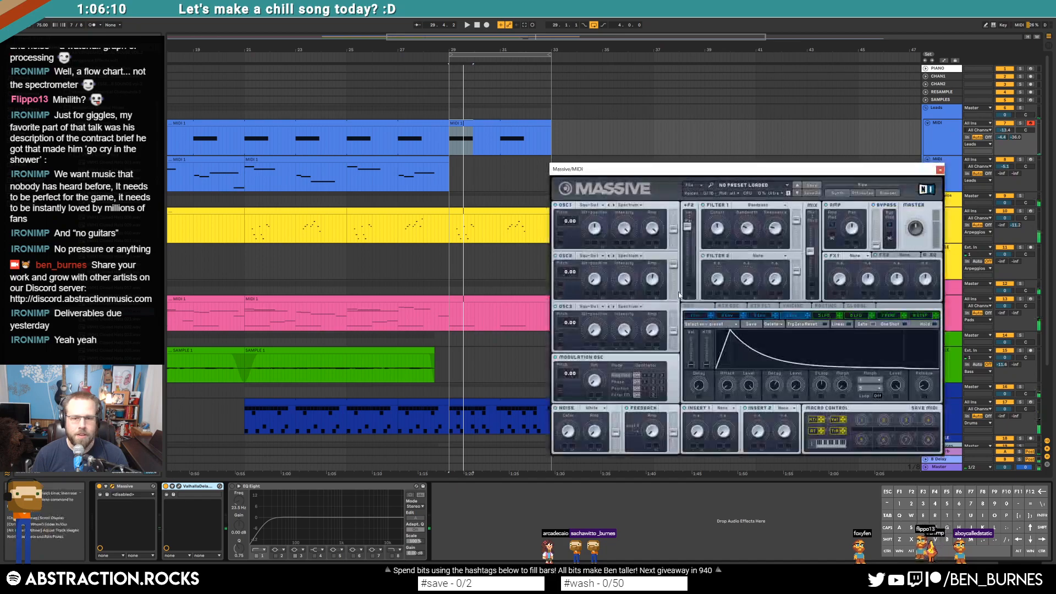
{"action": "left_click", "coordinate": [940, 171]}
{"action": "double_click", "coordinate": [480, 147]}
{"action": "left_click", "coordinate": [447, 373]}
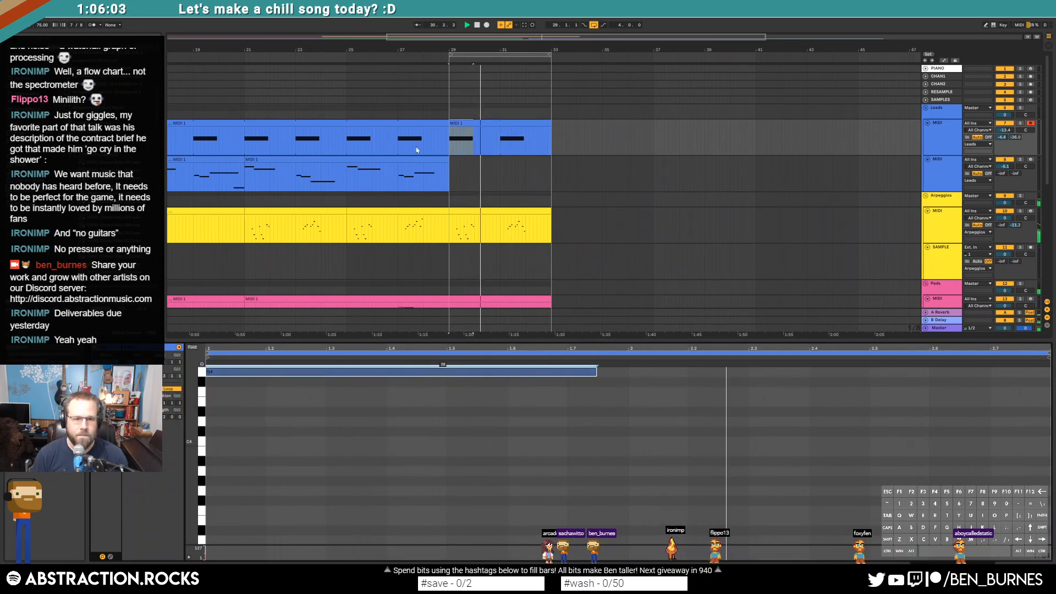
{"action": "left_click", "coordinate": [427, 389]}
{"action": "left_click_drag", "start_coordinate": [432, 372], "coordinate": [432, 353]}
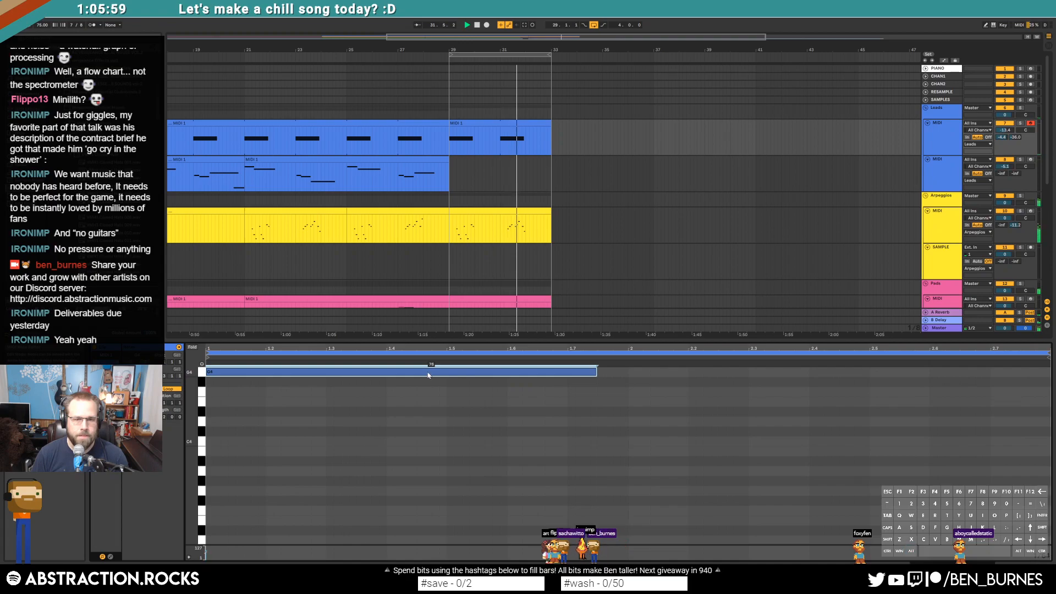
Step: Raise that lead note's velocity further, replay the loop from bar 29 and close the note editor
{"action": "left_click", "coordinate": [488, 124]}
{"action": "left_click", "coordinate": [370, 440]}
{"action": "mouse_move", "coordinate": [395, 371]}
{"action": "left_mouse_down"}
{"action": "mouse_move", "coordinate": [395, 390]}
{"action": "mouse_move", "coordinate": [395, 352]}
{"action": "left_mouse_up"}
{"action": "key", "text": "space"}
{"action": "key", "text": "space"}
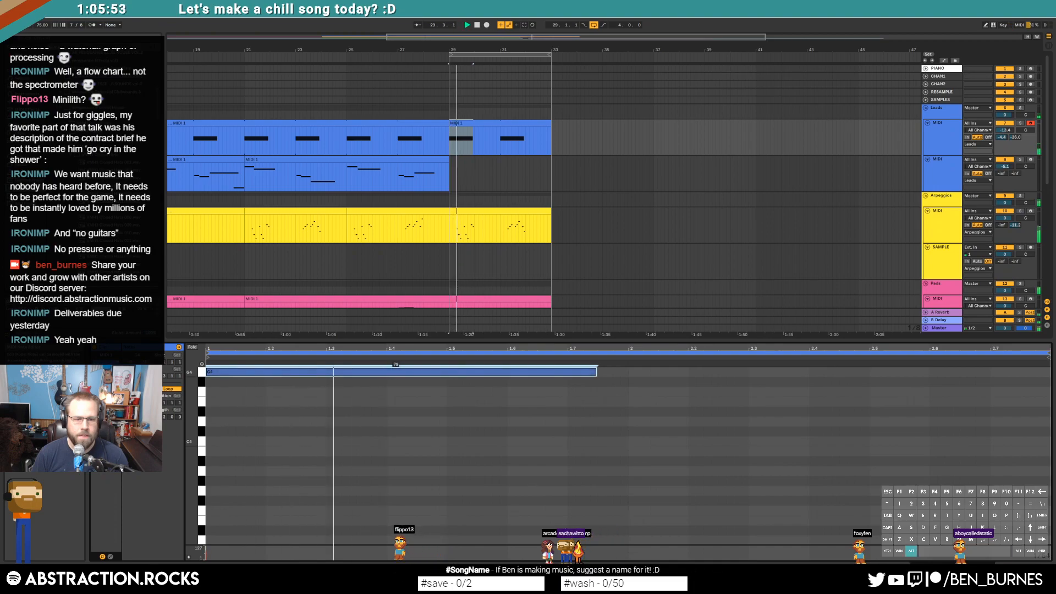
{"action": "key", "text": "space"}
{"action": "key", "text": "shift+Tab"}
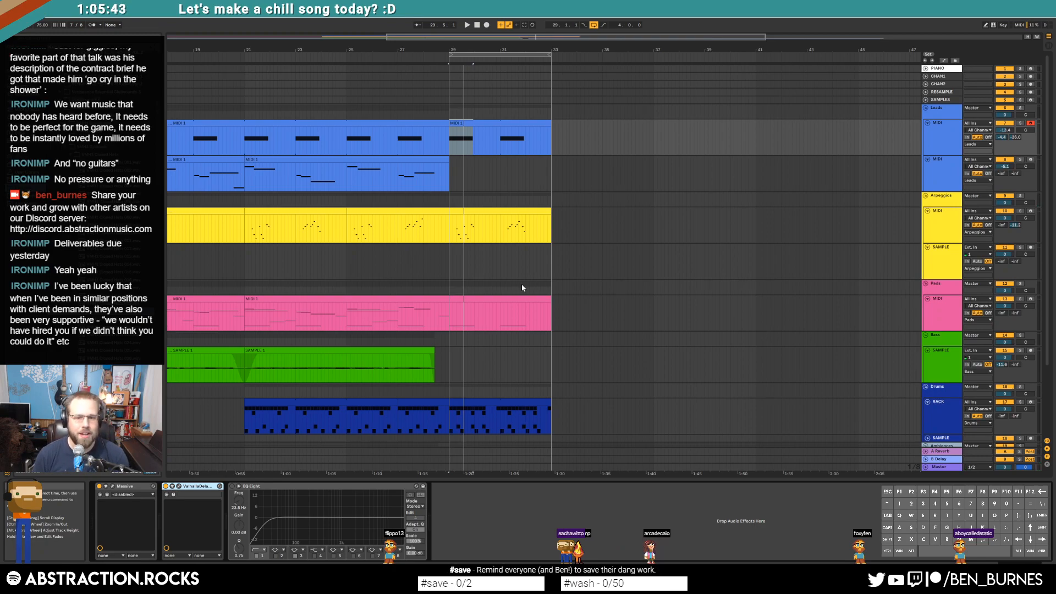
Step: Open the Arpeggios clip covering bars 29 to 33 in the note editor
{"action": "left_click", "coordinate": [489, 300]}
{"action": "left_click_drag", "start_coordinate": [488, 36], "coordinate": [358, 124]}
{"action": "left_click", "coordinate": [459, 288]}
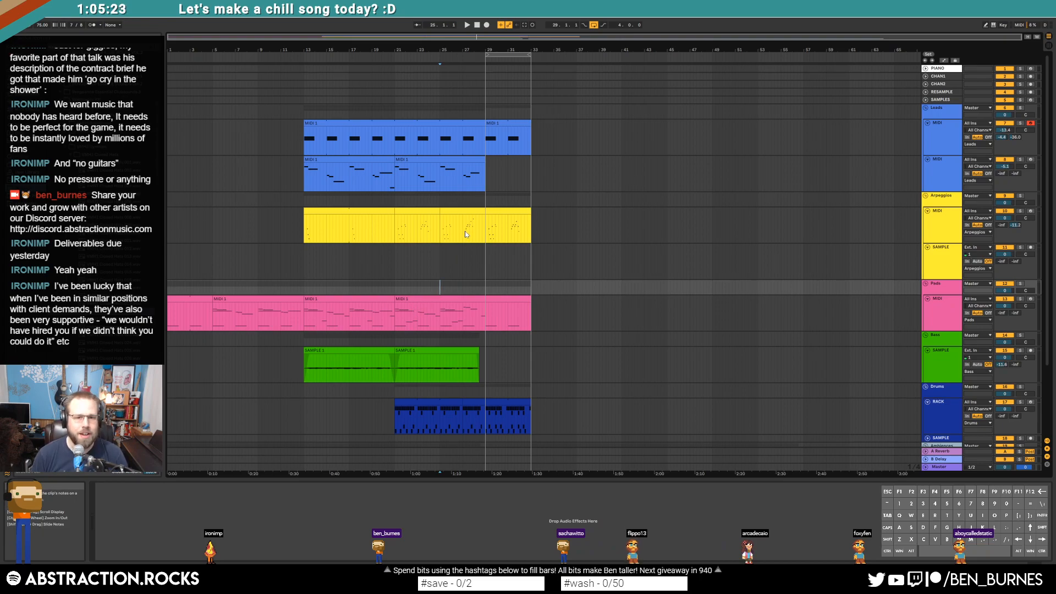
{"action": "double_click", "coordinate": [499, 218]}
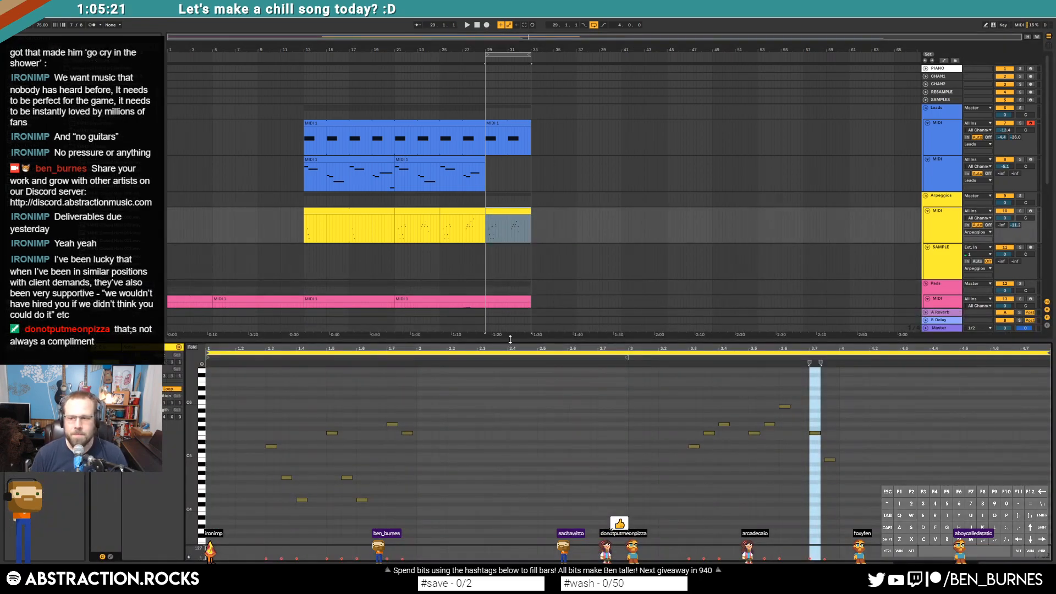
{"action": "left_click_drag", "start_coordinate": [281, 403], "coordinate": [474, 537]}
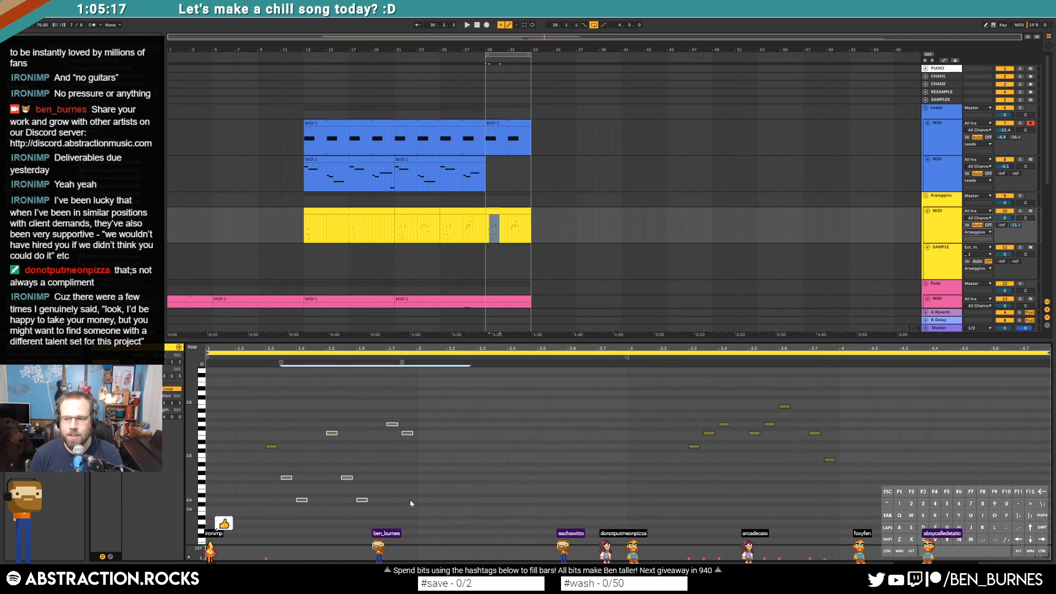
{"action": "key", "text": "Delete"}
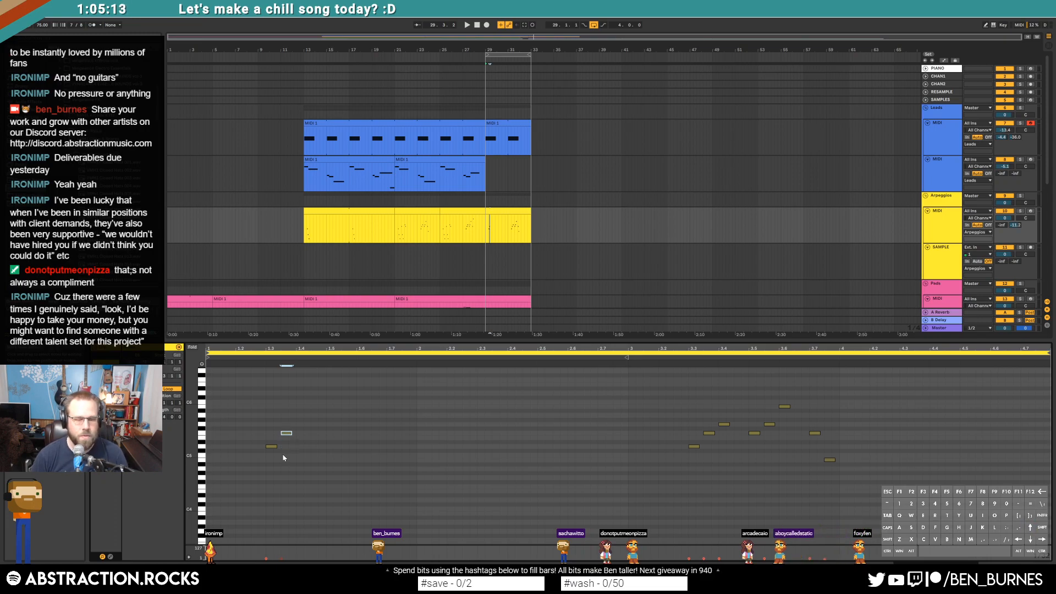
{"action": "key", "text": "ctrl+v"}
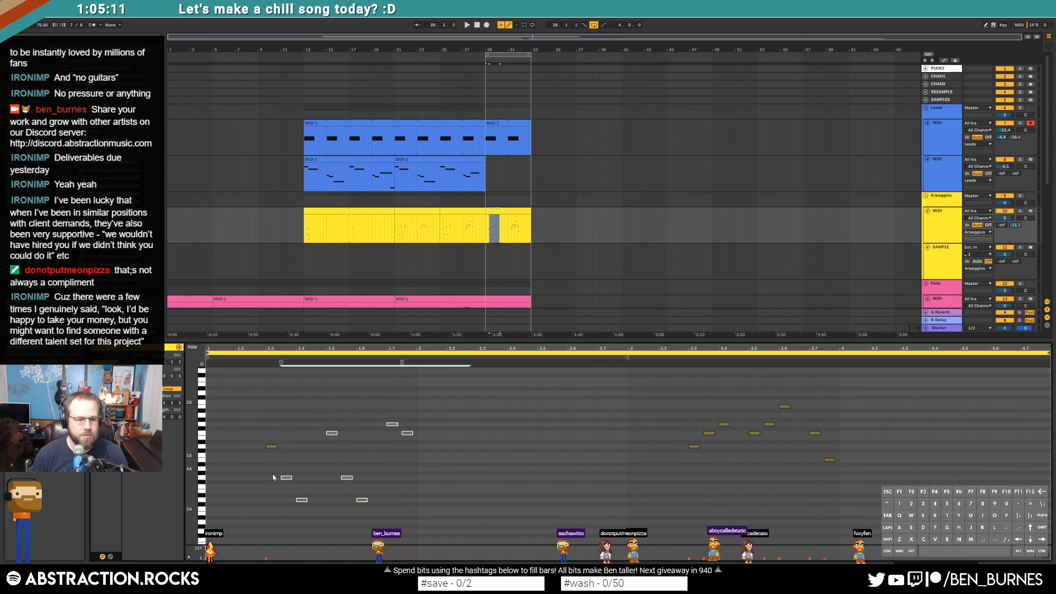
Step: Reorder the first arpeggio phrase by moving its two lowest notes earlier and the higher notes in their places later
{"action": "left_click", "coordinate": [301, 499]}
{"action": "key", "text": "Left"}
{"action": "key", "text": "Left"}
{"action": "key", "text": "Left"}
{"action": "key", "text": "Left"}
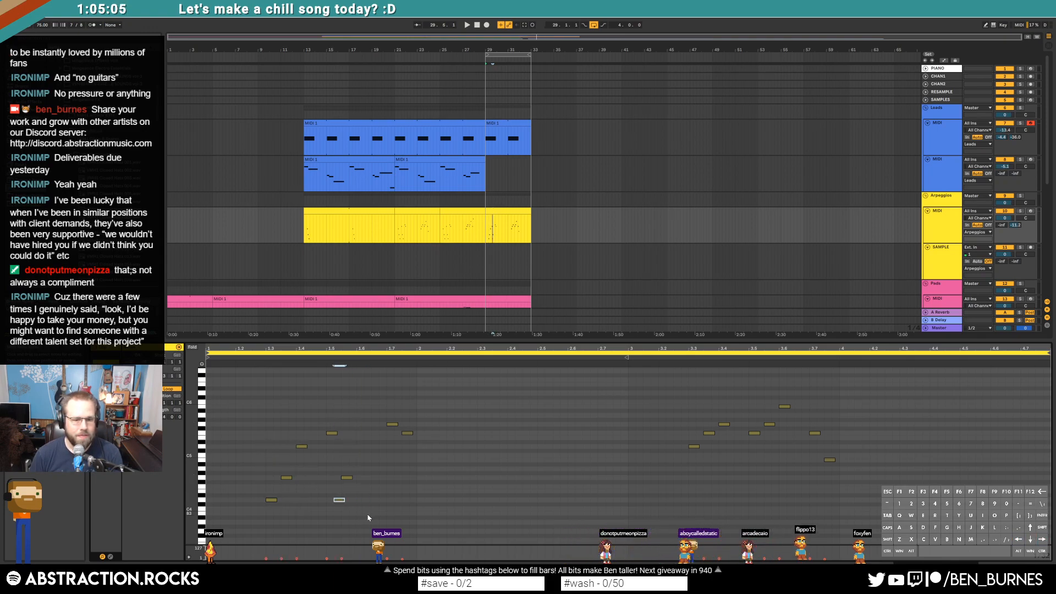
{"action": "left_click_drag", "start_coordinate": [337, 448], "coordinate": [339, 448]}
{"action": "key", "text": "Right"}
{"action": "key", "text": "Right"}
{"action": "key", "text": "Right"}
{"action": "key", "text": "Right"}
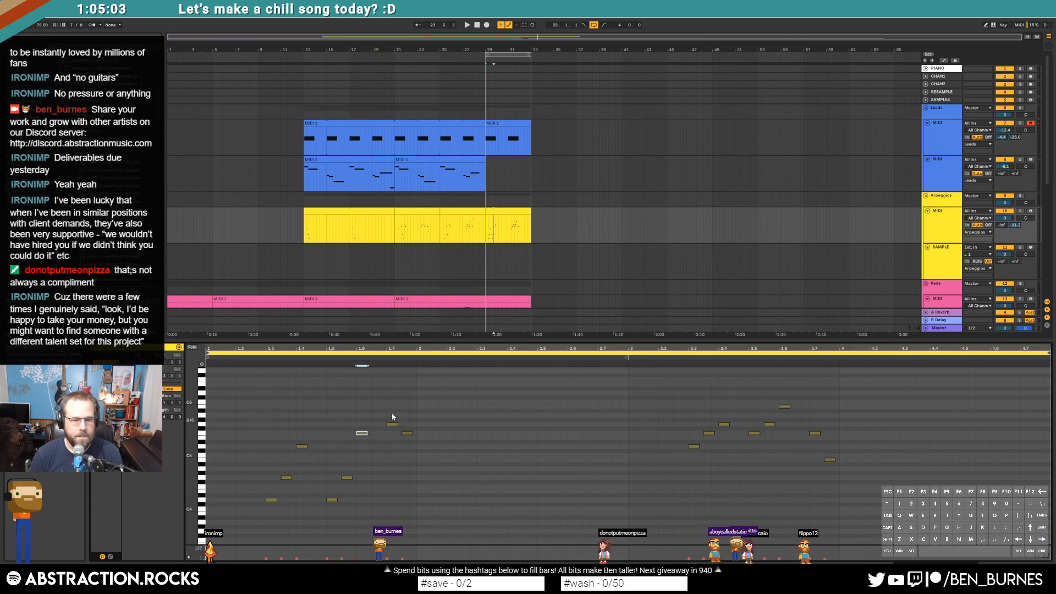
Step: Swap the pitches of the last two notes in the first arpeggio phrase and play the loop
{"action": "left_click_drag", "start_coordinate": [387, 414], "coordinate": [401, 433]}
{"action": "key", "text": "Down"}
{"action": "key", "text": "Down"}
{"action": "left_click", "coordinate": [407, 433]}
{"action": "key", "text": "Up"}
{"action": "key", "text": "Up"}
{"action": "key", "text": "space"}
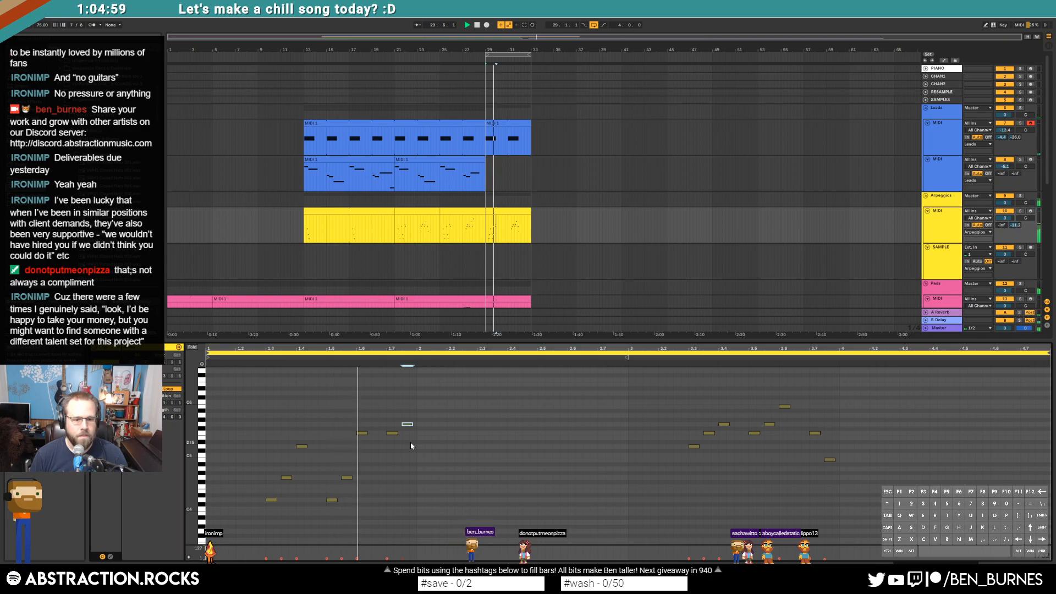
Step: Raise the first arpeggio phrase's last note and replace the second phrase, in the clip's third bar, with a copy of the first
{"action": "key", "text": "Up"}
{"action": "key", "text": "Up"}
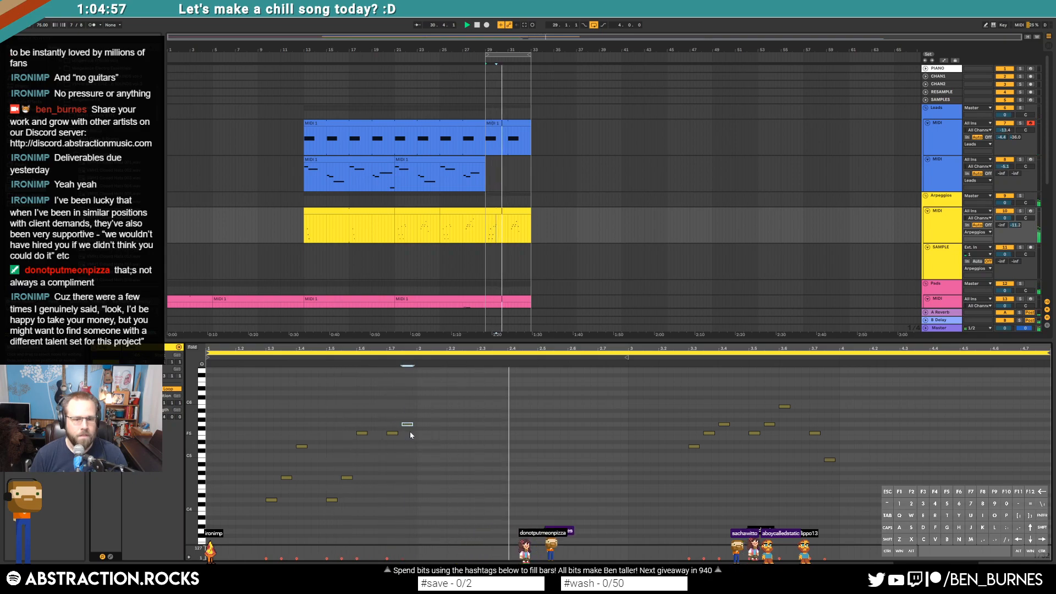
{"action": "left_click_drag", "start_coordinate": [690, 384], "coordinate": [869, 474]}
{"action": "key", "text": "space"}
{"action": "key", "text": "Delete"}
{"action": "left_click_drag", "start_coordinate": [415, 401], "coordinate": [258, 508]}
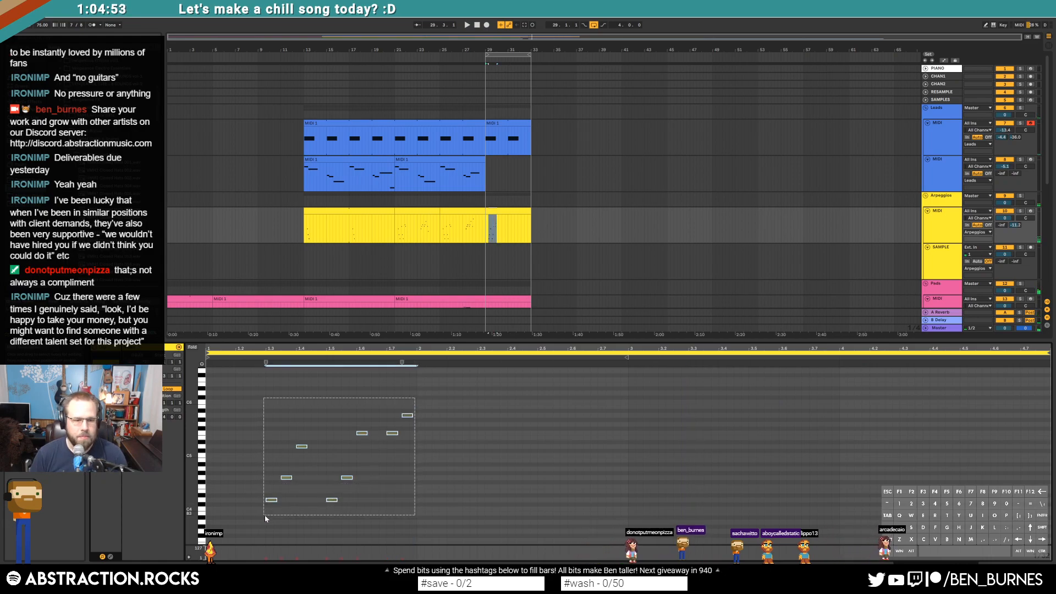
{"action": "key", "text": "ctrl+c"}
{"action": "left_click", "coordinate": [683, 453]}
{"action": "key", "text": "ctrl+v"}
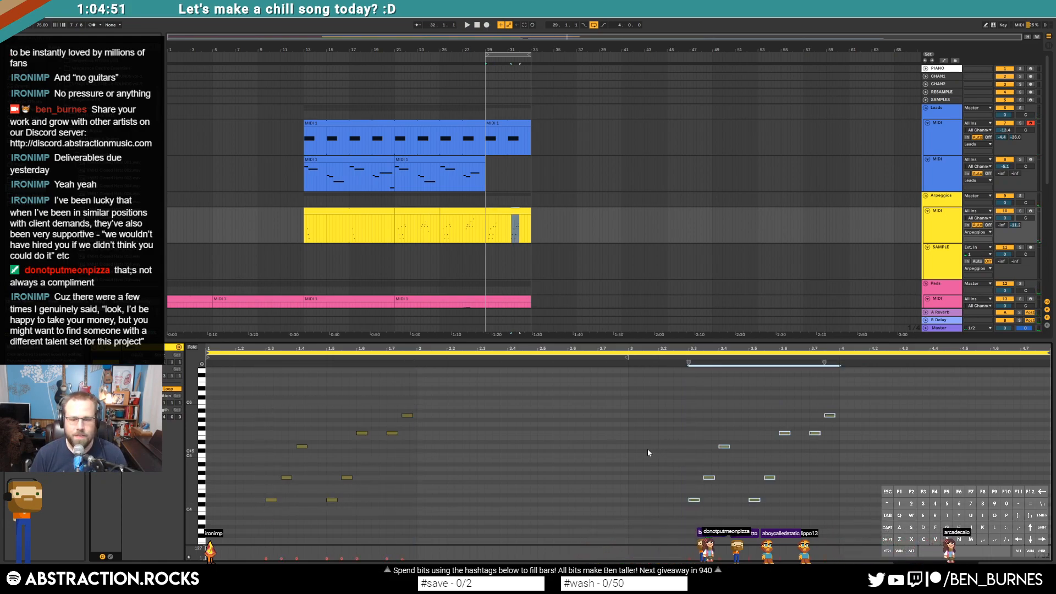
Step: Add a descending three-note run at the start of the clip's third bar, leading into the second arpeggio phrase
{"action": "double_click", "coordinate": [629, 414]}
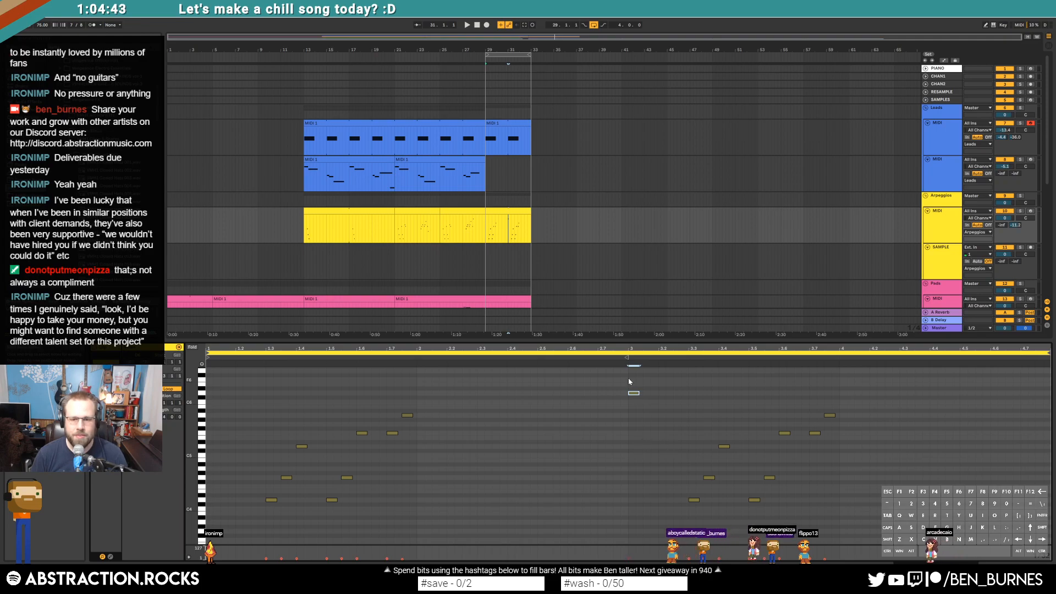
{"action": "key", "text": "ctrl+d"}
{"action": "key", "text": "ctrl+d"}
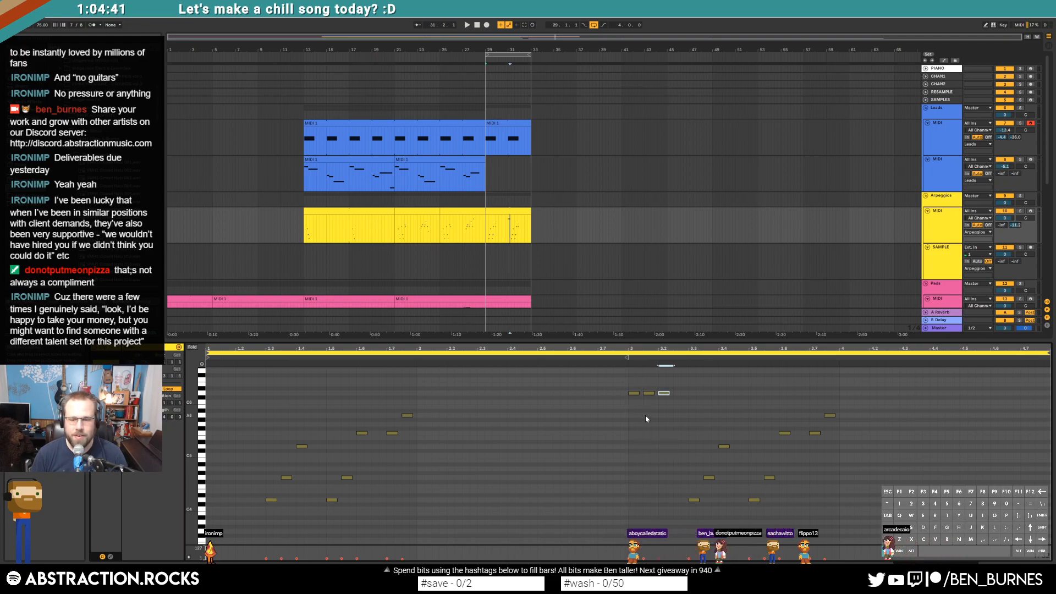
{"action": "left_click_drag", "start_coordinate": [650, 385], "coordinate": [675, 434]}
{"action": "key", "text": "Down"}
{"action": "key", "text": "Down"}
{"action": "key", "text": "Down"}
{"action": "key", "text": "Down"}
{"action": "key", "text": "Down"}
{"action": "key", "text": "Down"}
{"action": "key", "text": "Down"}
{"action": "key", "text": "Down"}
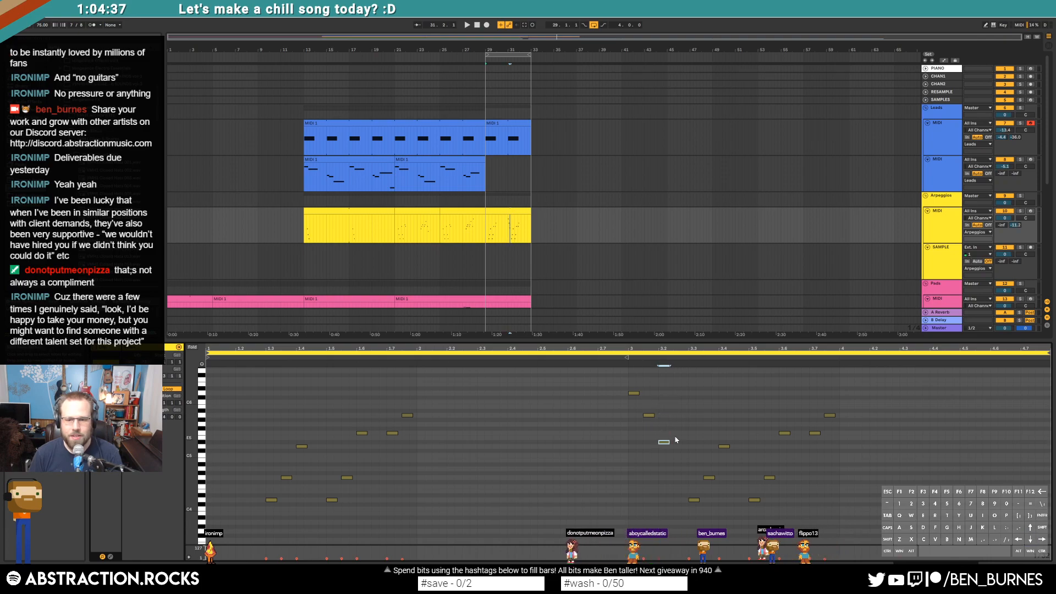
Step: Play the loop while lowering the last note of both arpeggio phrases, the second further than the first, and close the note editor
{"action": "key", "text": "space"}
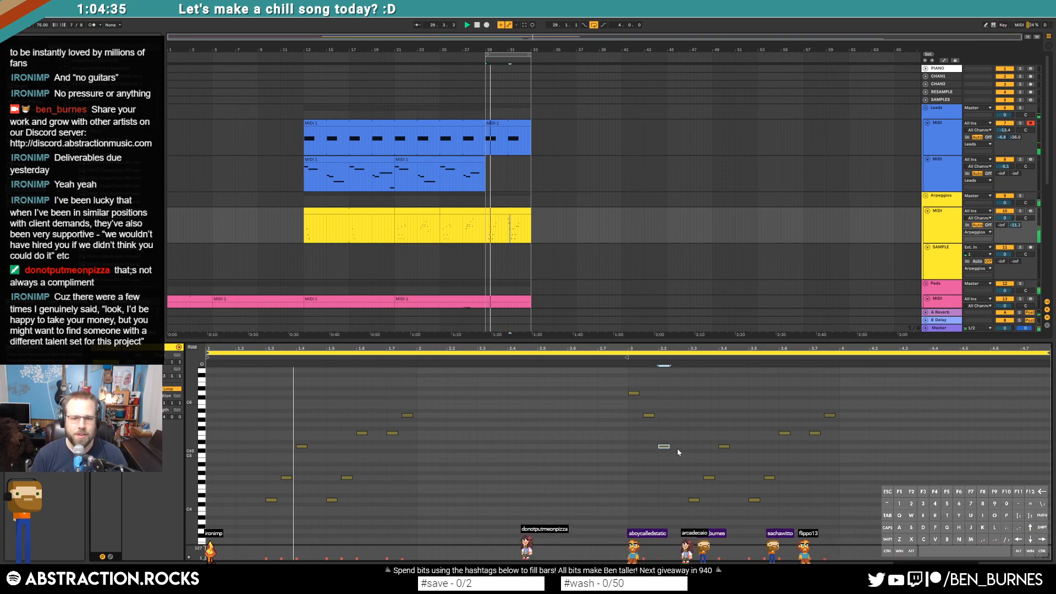
{"action": "left_click", "coordinate": [409, 415]}
{"action": "left_click_drag", "start_coordinate": [411, 418], "coordinate": [413, 423]}
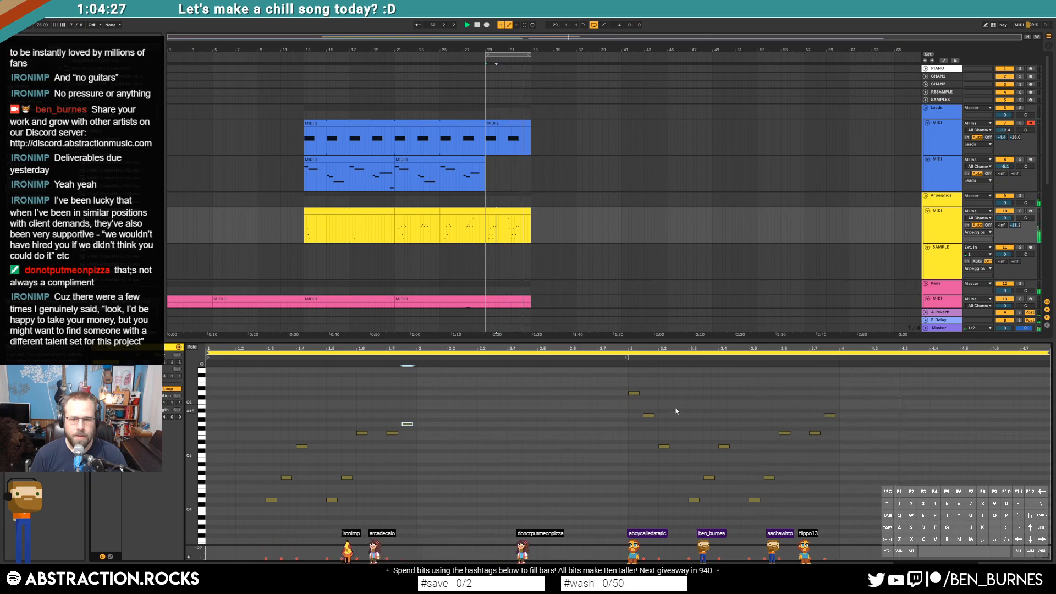
{"action": "left_click_drag", "start_coordinate": [831, 407], "coordinate": [840, 430]}
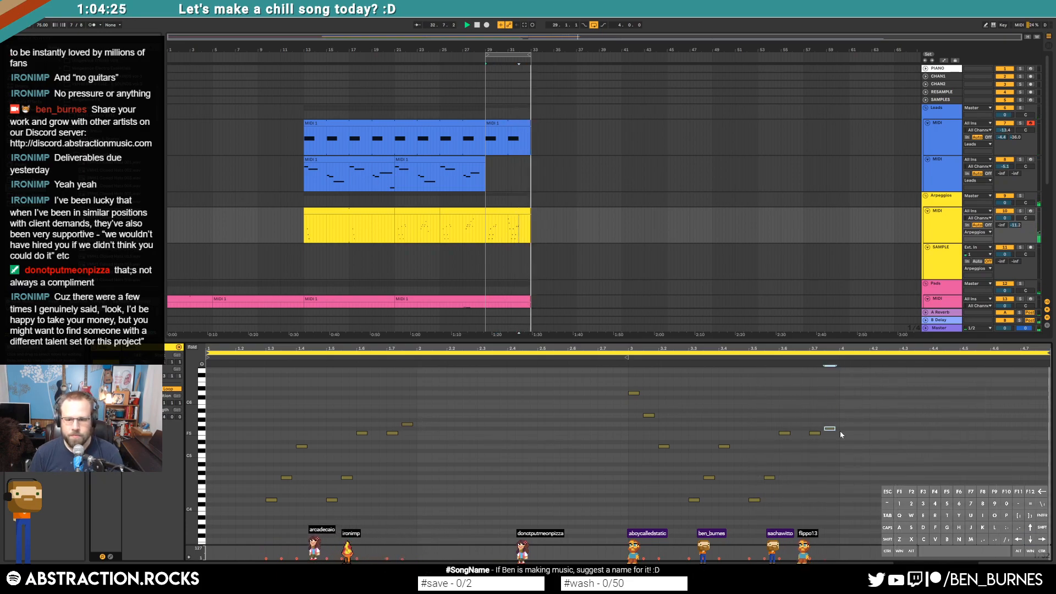
{"action": "key", "text": "Down"}
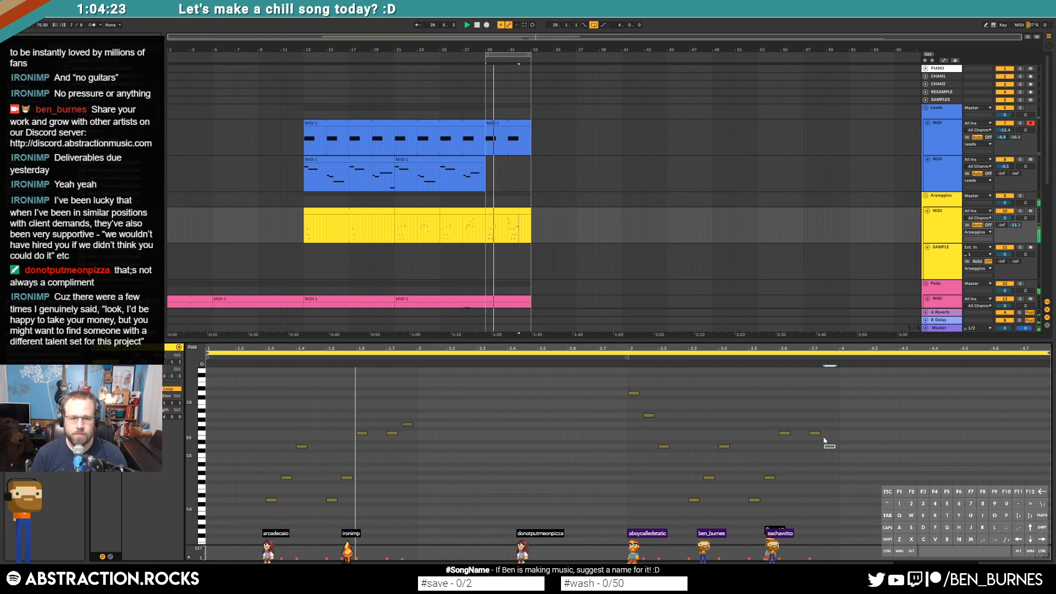
{"action": "key", "text": "shift+Tab"}
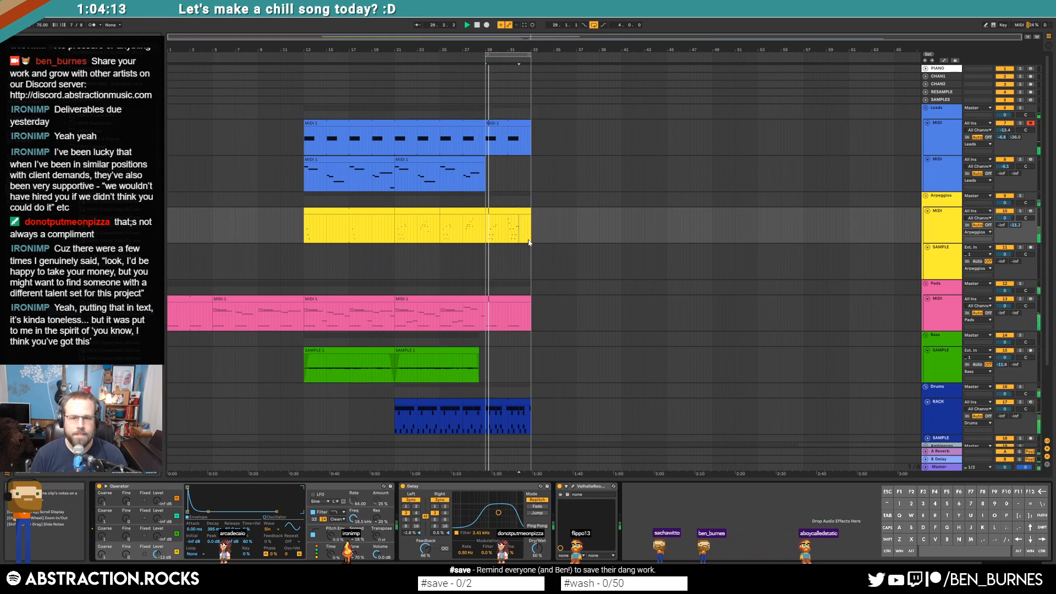
Step: Add a second MIDI track to the Pads group, arm it for recording and load Massive on it
{"action": "left_click", "coordinate": [945, 316]}
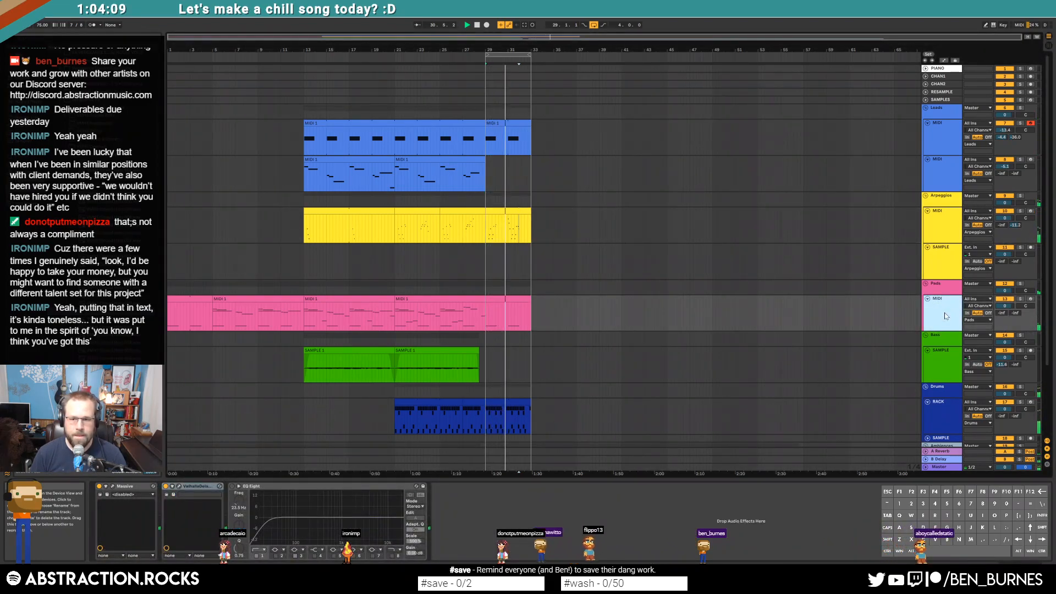
{"action": "key", "text": "ctrl+shift+t"}
{"action": "left_click", "coordinate": [928, 335]}
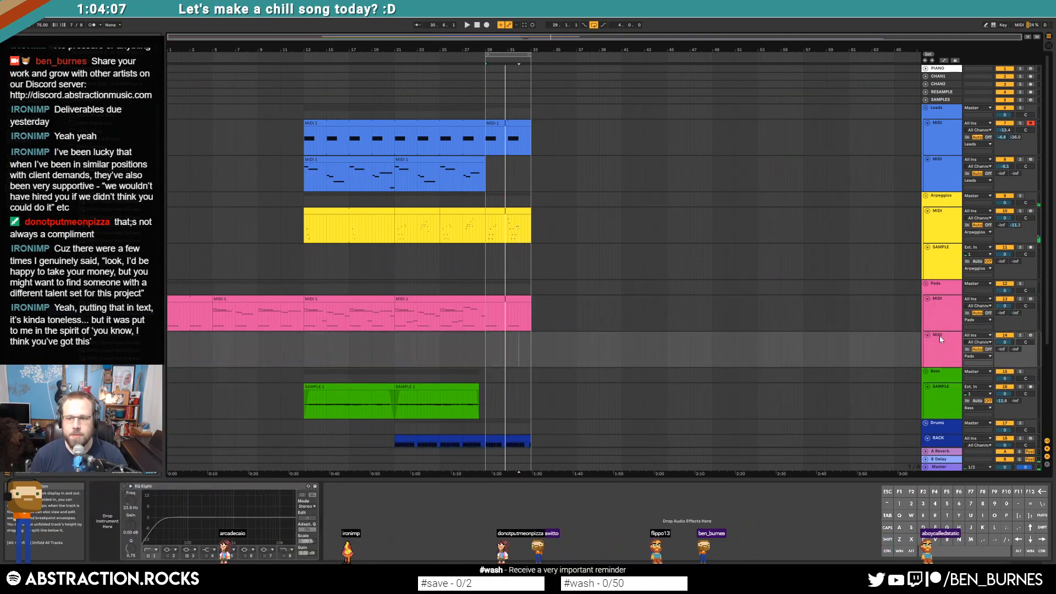
{"action": "left_click", "coordinate": [1031, 336]}
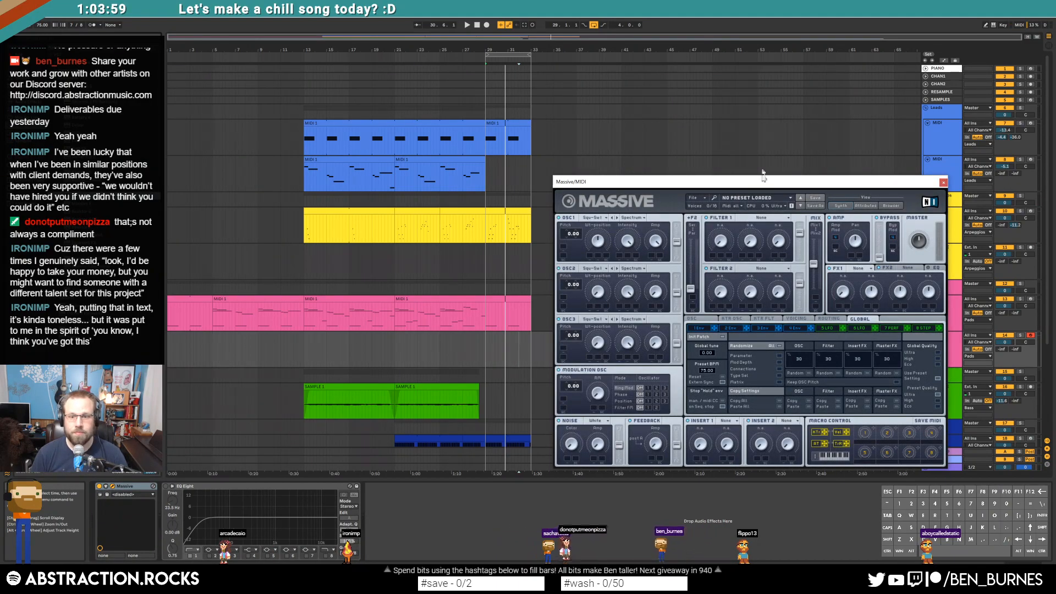
Step: Set Massive's Filter 1 to Lowpass 4 and bring up the fourth envelope's settings
{"action": "left_click_drag", "start_coordinate": [681, 179], "coordinate": [676, 153]}
{"action": "left_click", "coordinate": [797, 301]}
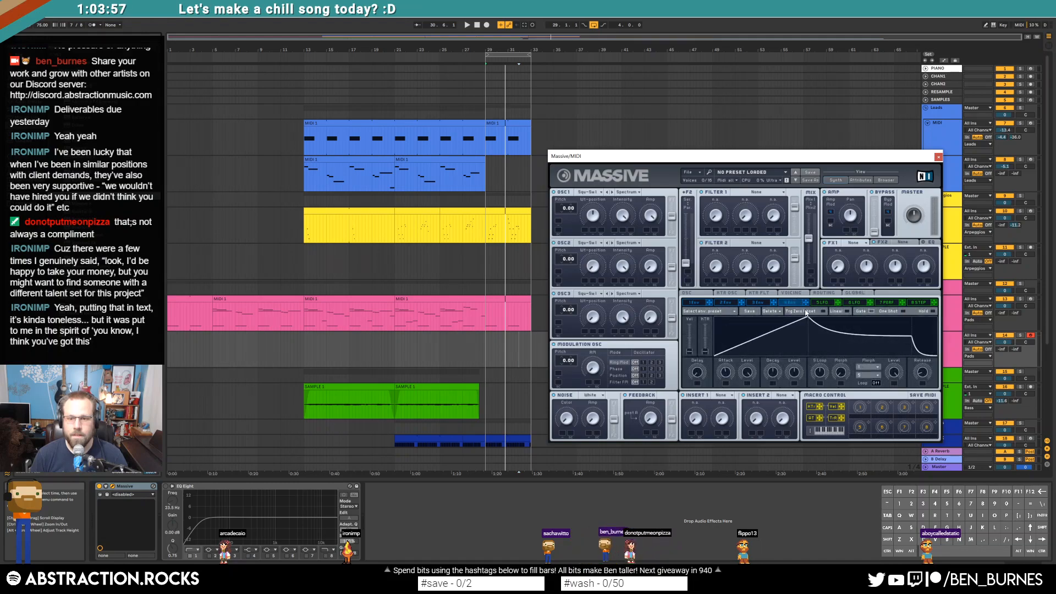
{"action": "left_click", "coordinate": [754, 192]}
{"action": "left_click", "coordinate": [747, 208]}
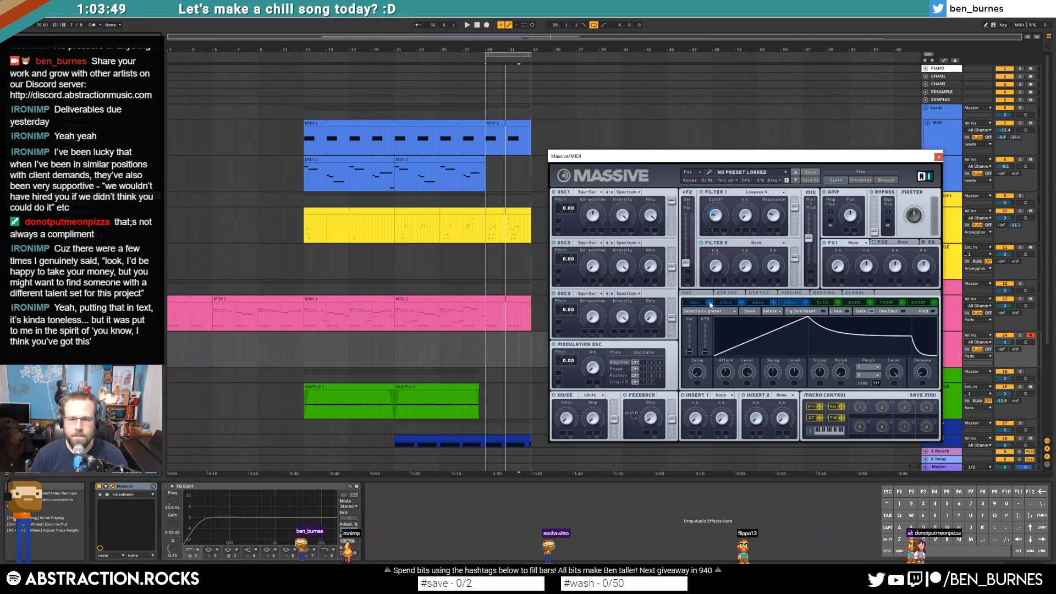
Step: Enable the unison pitch cutoff spread in Massive's voicing settings and close the synth window
{"action": "left_click", "coordinate": [829, 295]}
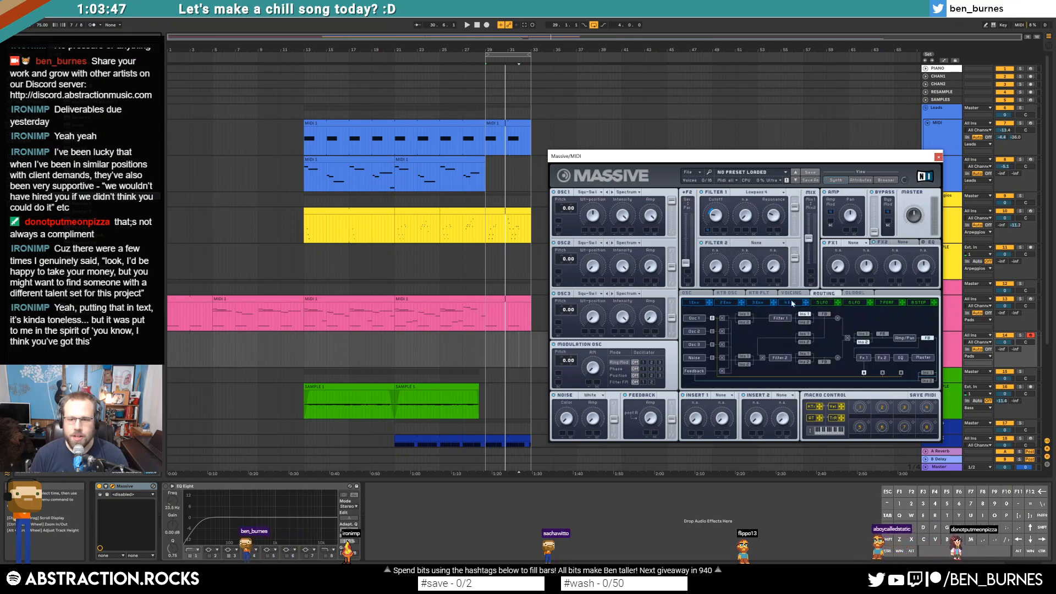
{"action": "left_click", "coordinate": [760, 293]}
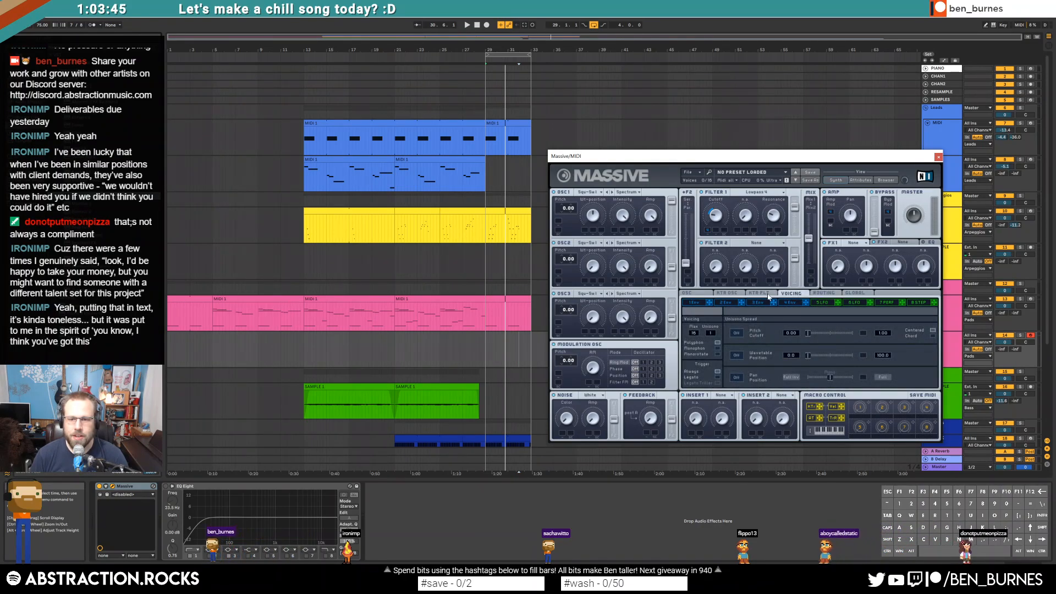
{"action": "left_click", "coordinate": [687, 293]}
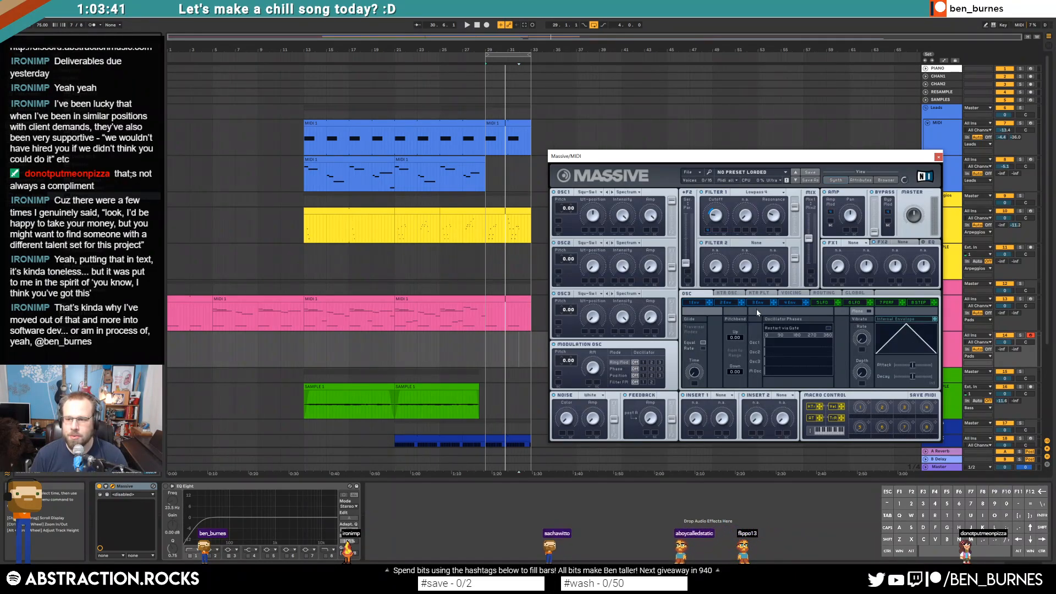
{"action": "left_click", "coordinate": [790, 293]}
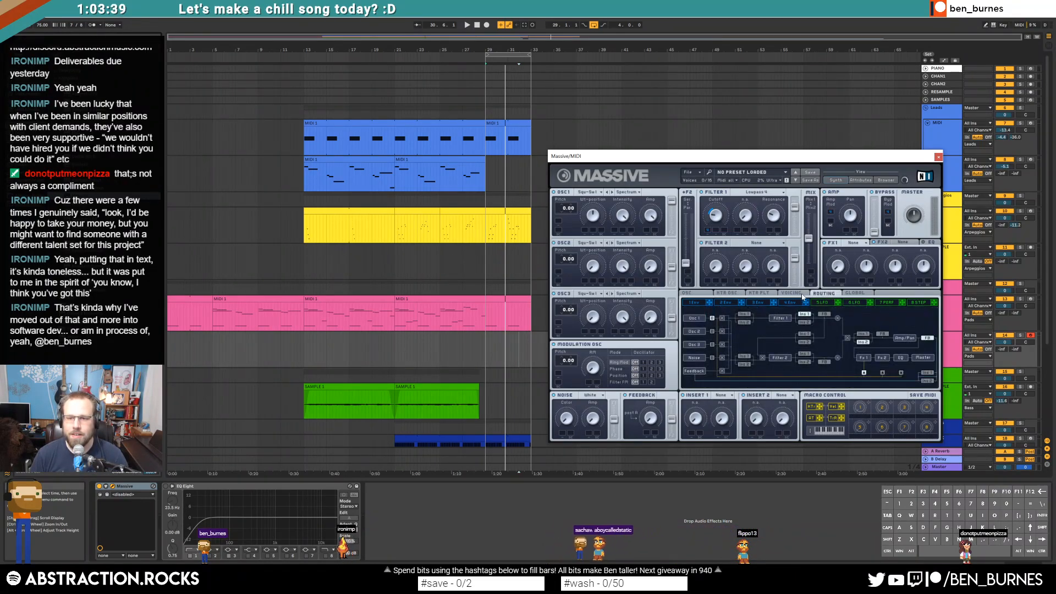
{"action": "left_click", "coordinate": [736, 332]}
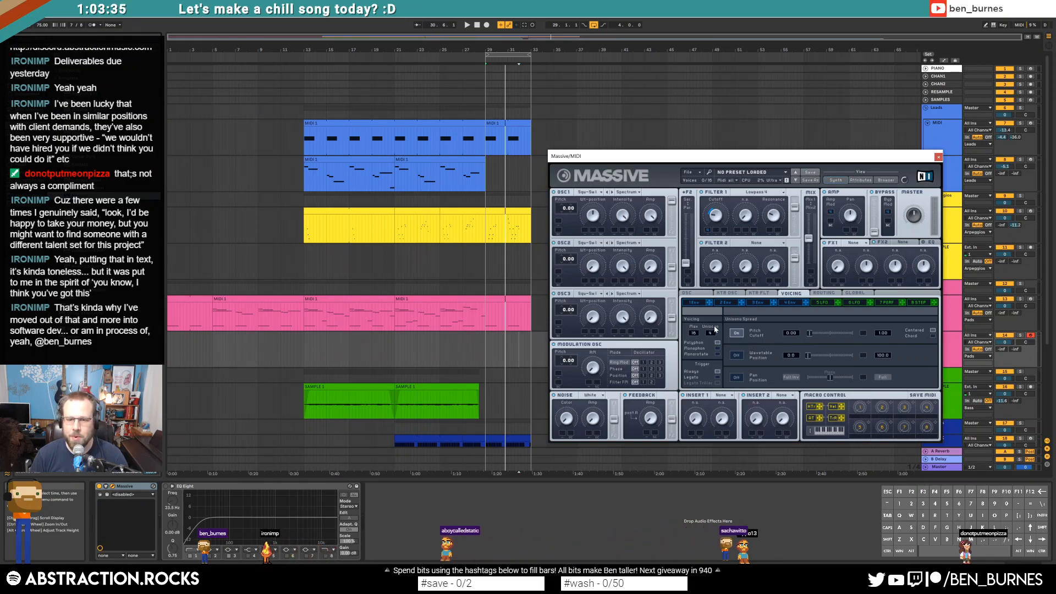
{"action": "left_click", "coordinate": [696, 301]}
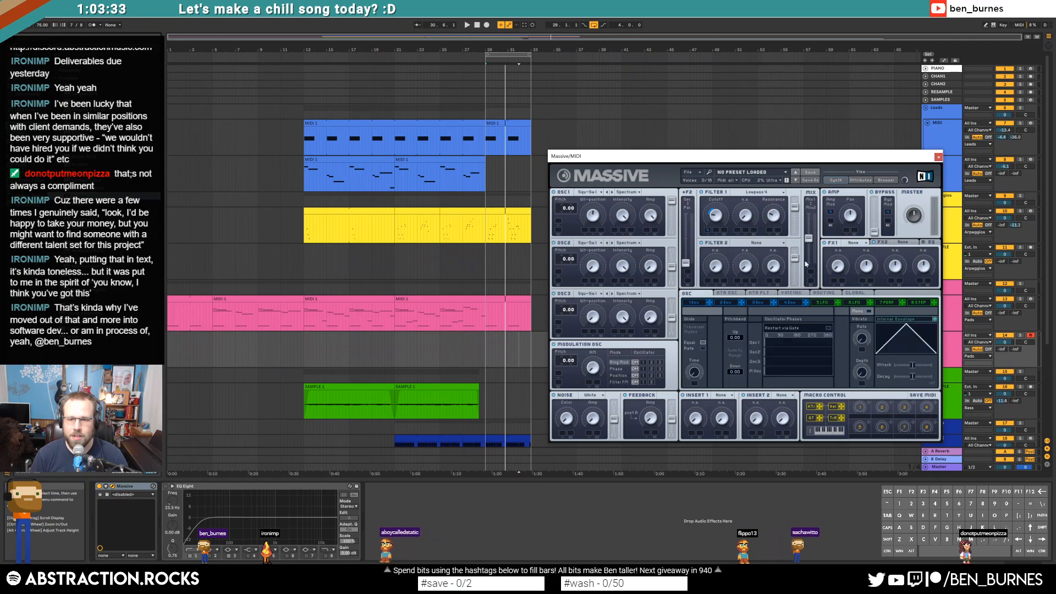
{"action": "left_click", "coordinate": [938, 157]}
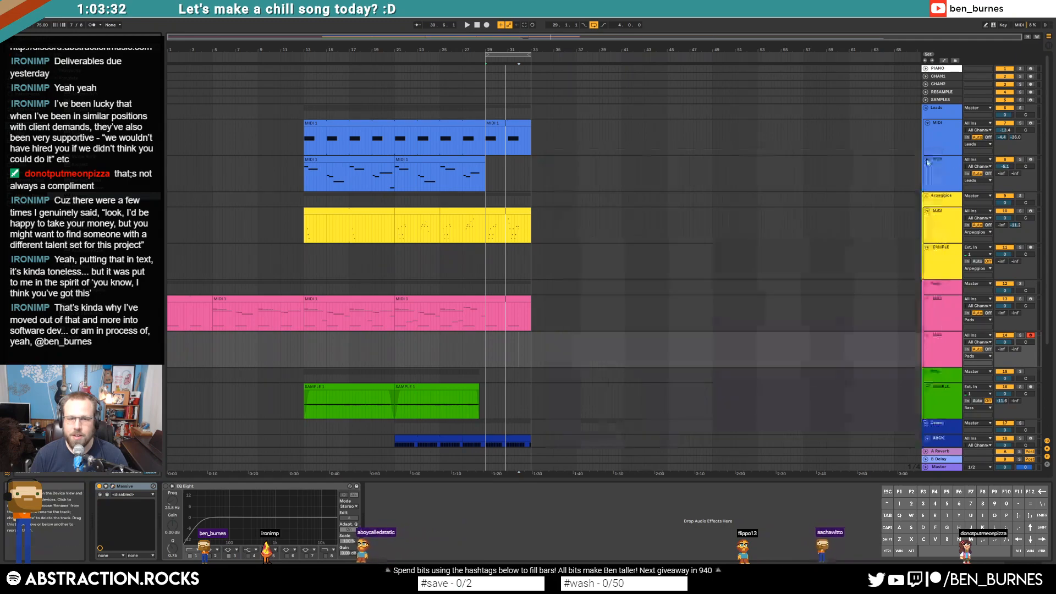
Step: Play the song from the beginning and place the insert marker at bar 29 on the new pad track
{"action": "left_click", "coordinate": [941, 344]}
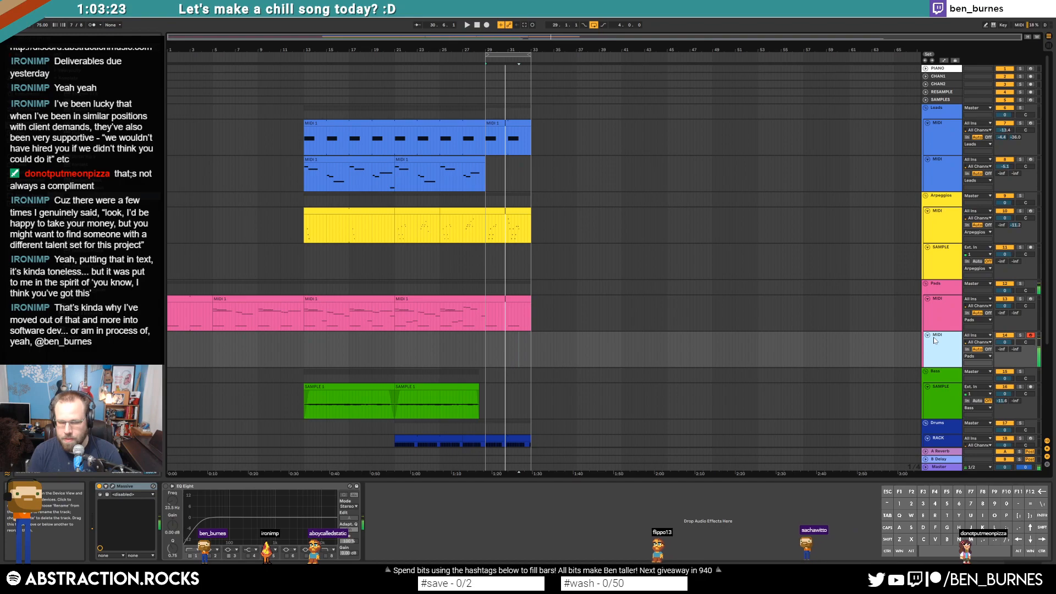
{"action": "left_click", "coordinate": [484, 343]}
{"action": "left_click", "coordinate": [950, 361]}
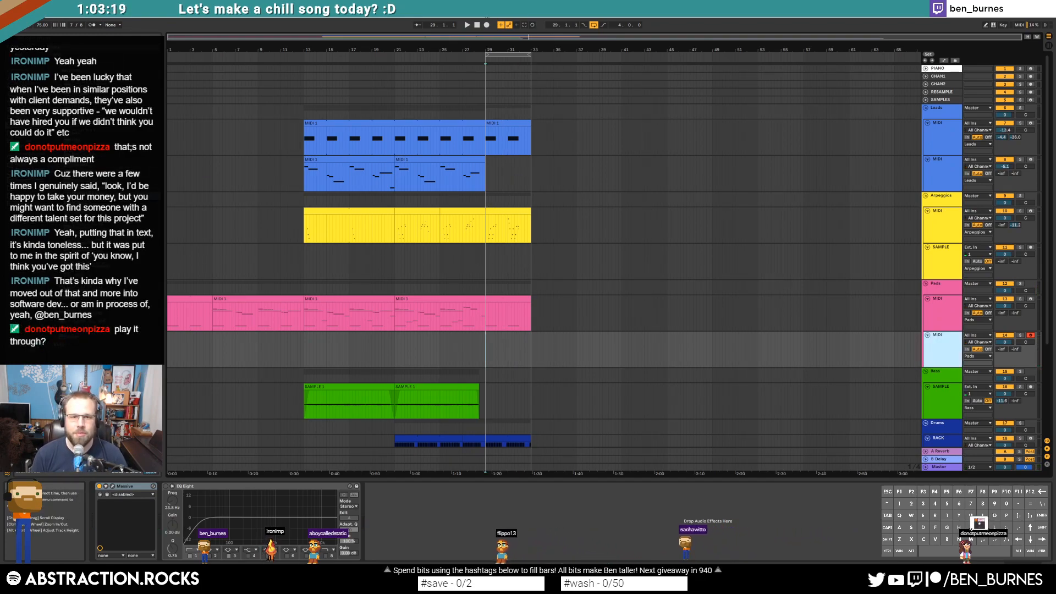
{"action": "key", "text": "Home"}
{"action": "key", "text": "space"}
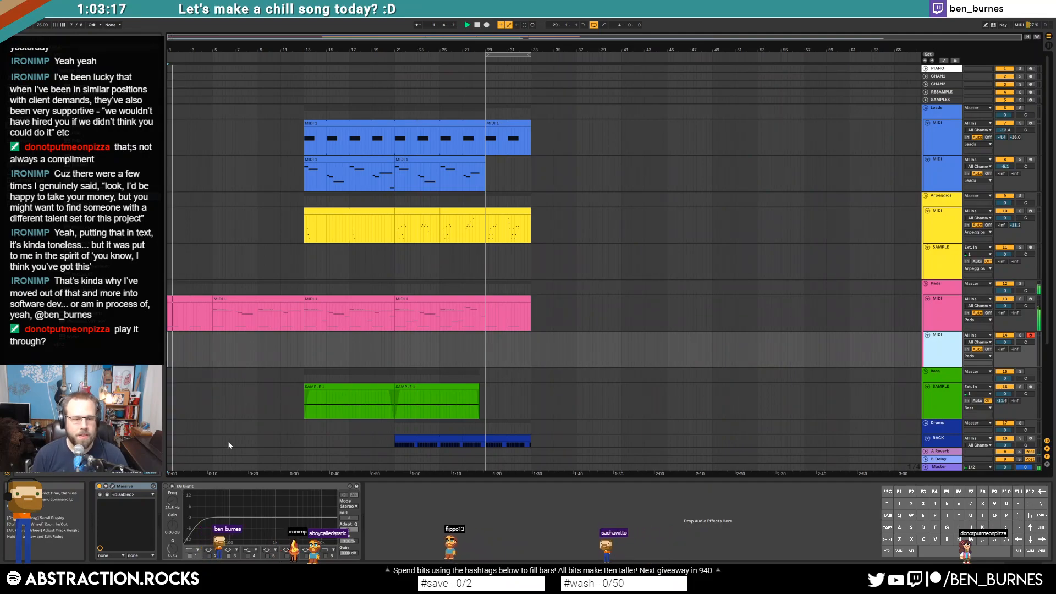
{"action": "left_click", "coordinate": [483, 349]}
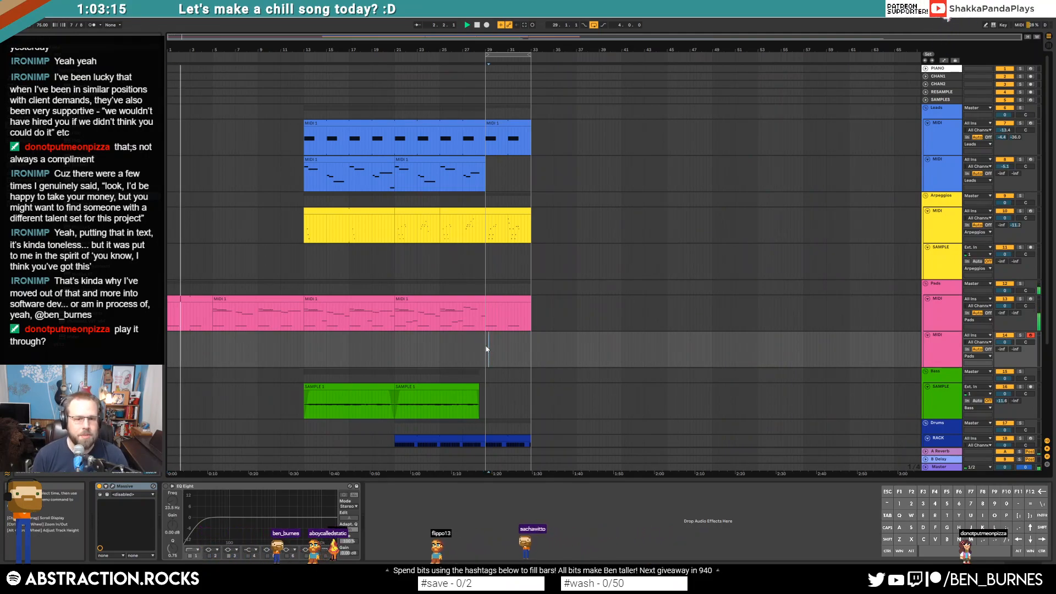
Step: Set Massive's FX1 slot to Reverb on the new pad track and close the synth window
{"action": "left_click", "coordinate": [114, 486]}
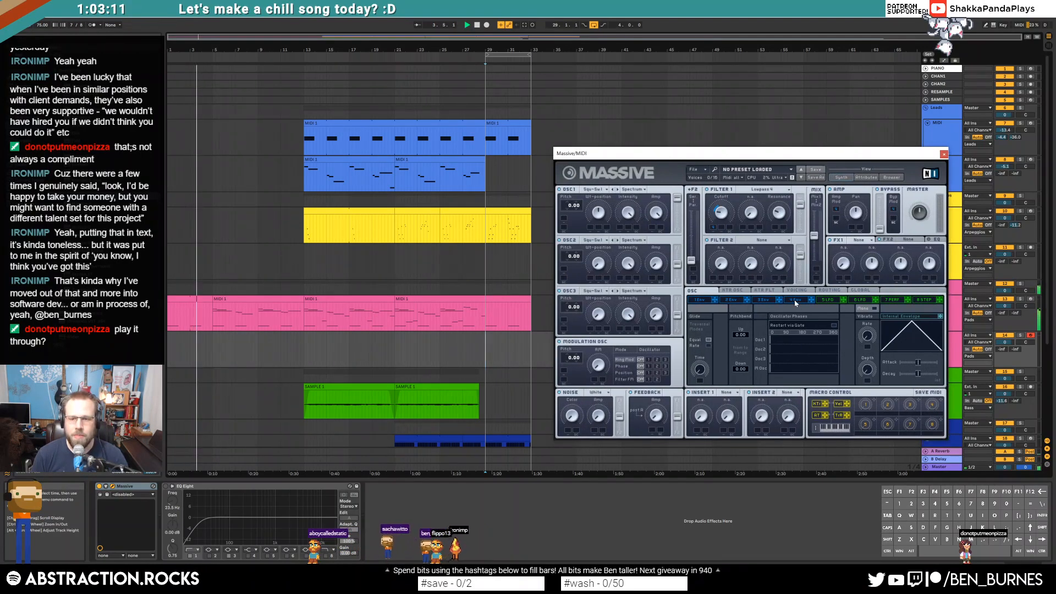
{"action": "left_click", "coordinate": [795, 301]}
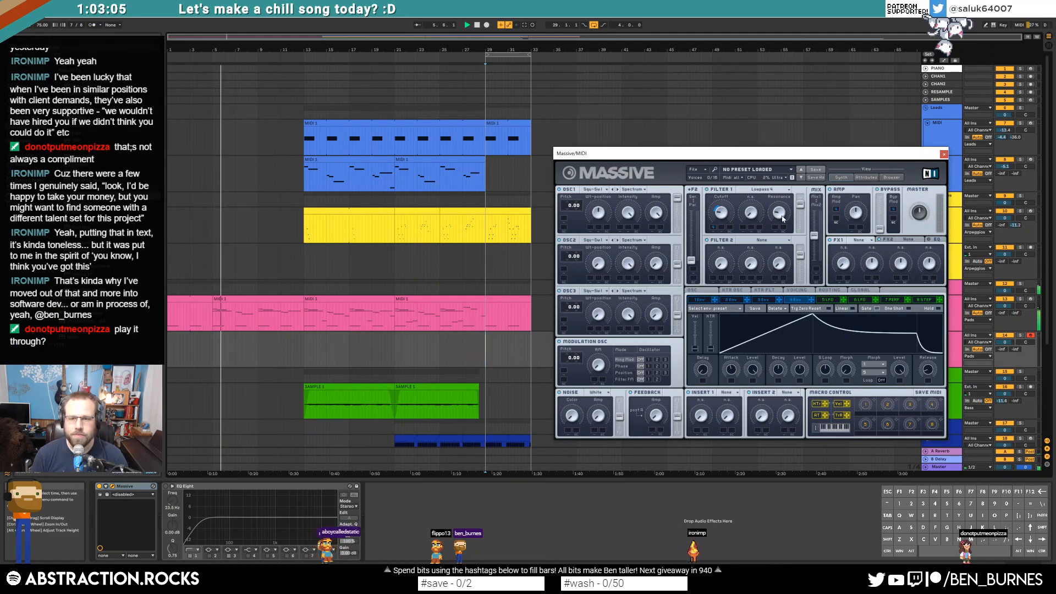
{"action": "left_click", "coordinate": [858, 240]}
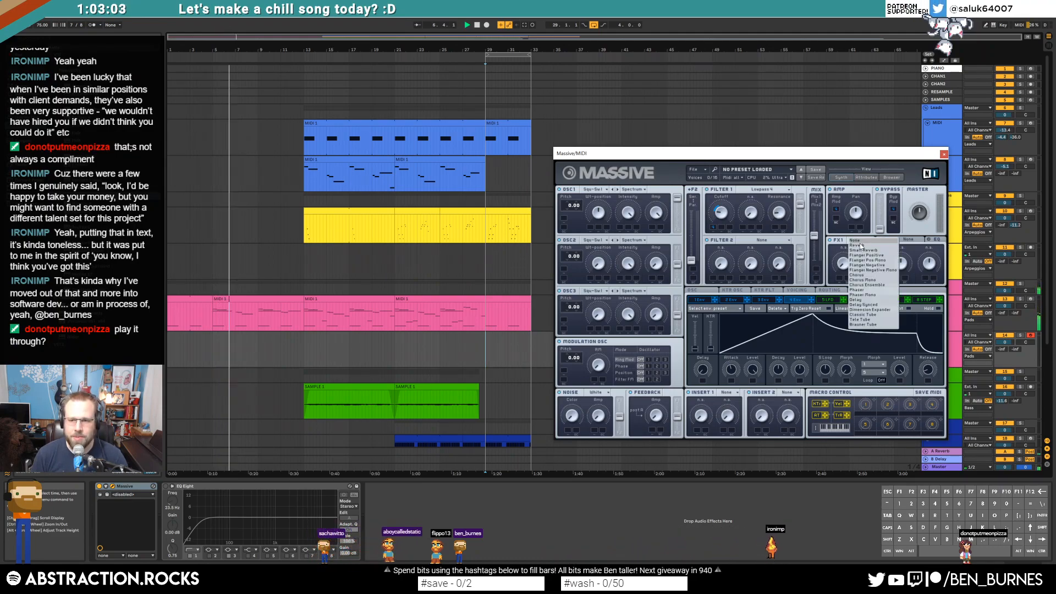
{"action": "left_click", "coordinate": [859, 248]}
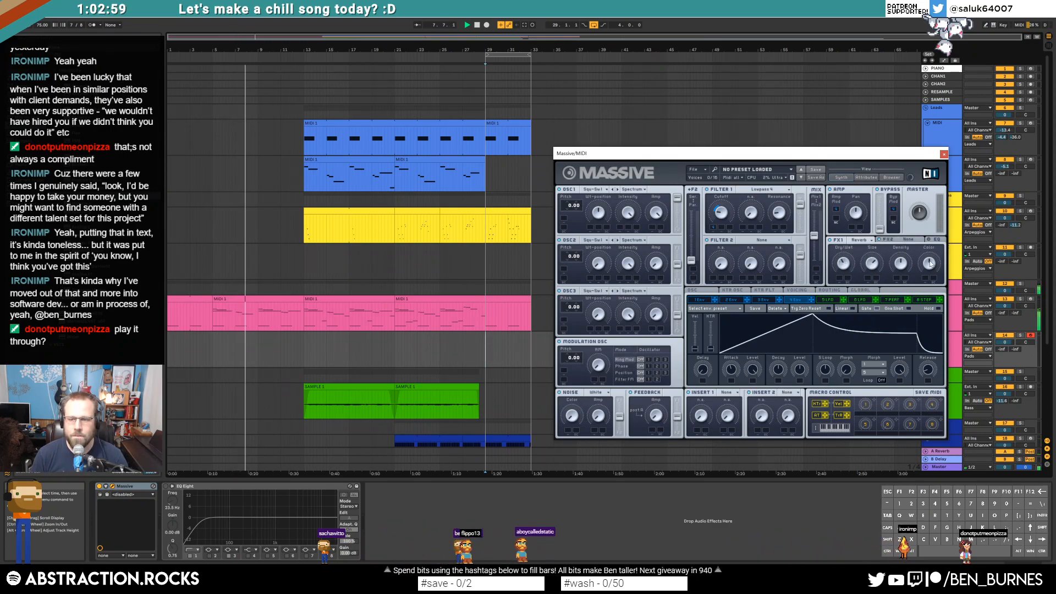
{"action": "left_click", "coordinate": [944, 154]}
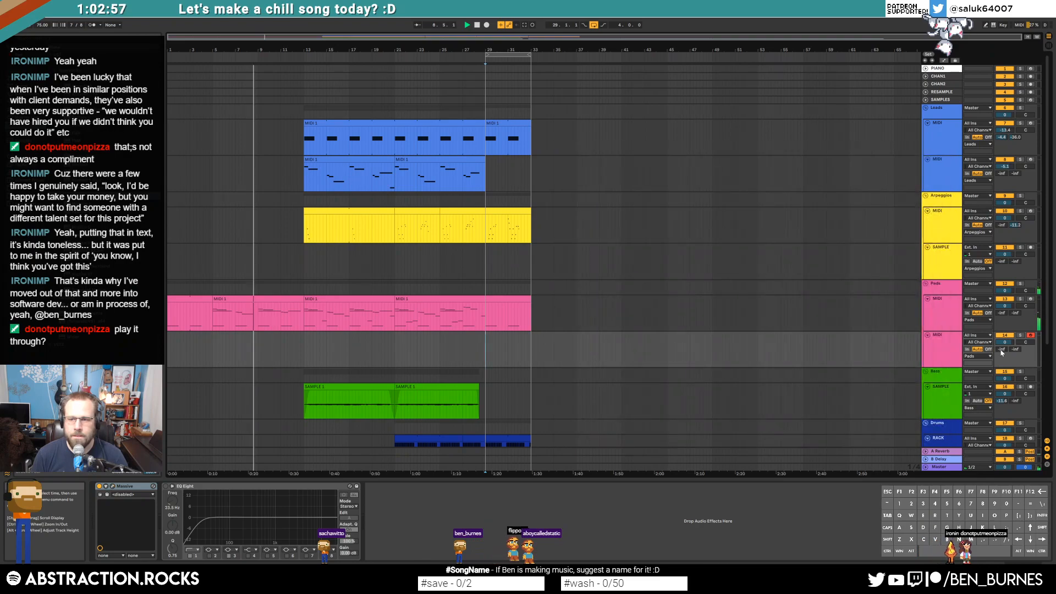
Step: Raise the new pad track's delay send to about -10 dB and review Massive's settings during playback
{"action": "left_click_drag", "start_coordinate": [1013, 350], "coordinate": [1013, 352]}
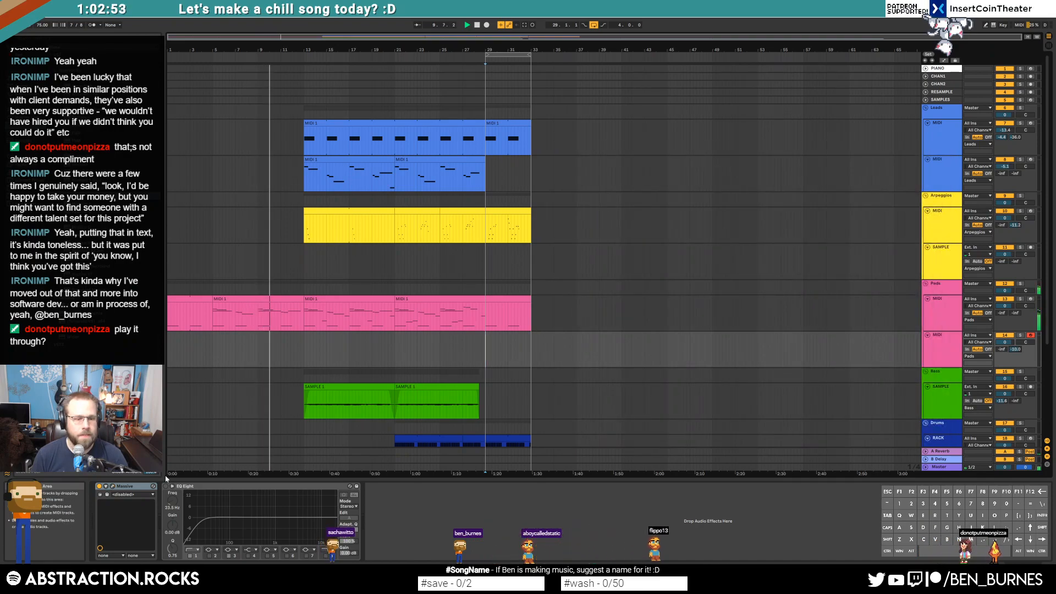
{"action": "left_click", "coordinate": [101, 488]}
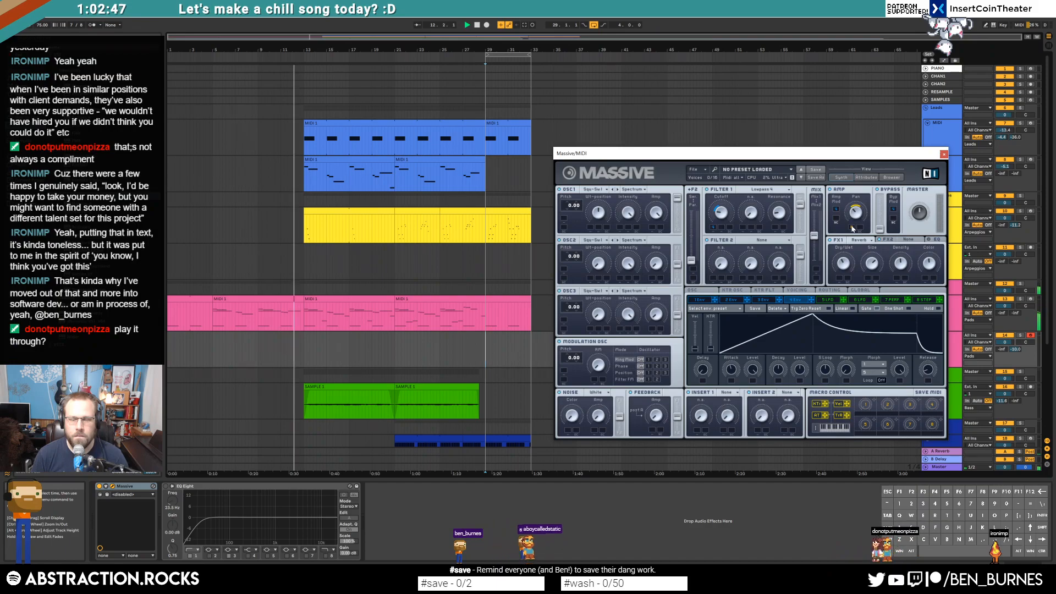
{"action": "left_click", "coordinate": [944, 155]}
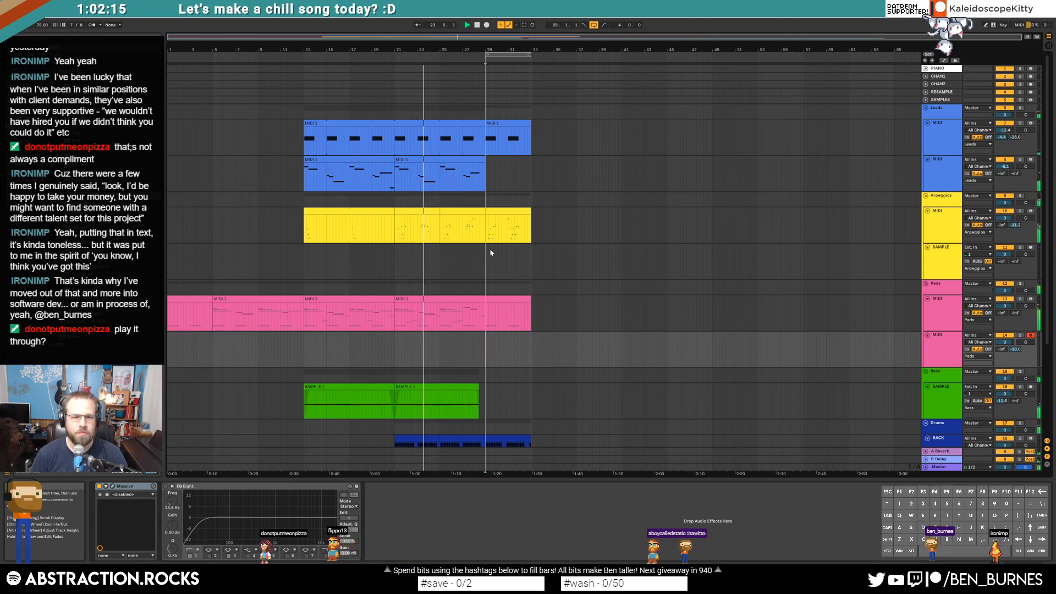
Step: Record pad chords on the new pad track over bars 29 to 33 and extend the clip's start to bar 29
{"action": "left_click", "coordinate": [487, 174]}
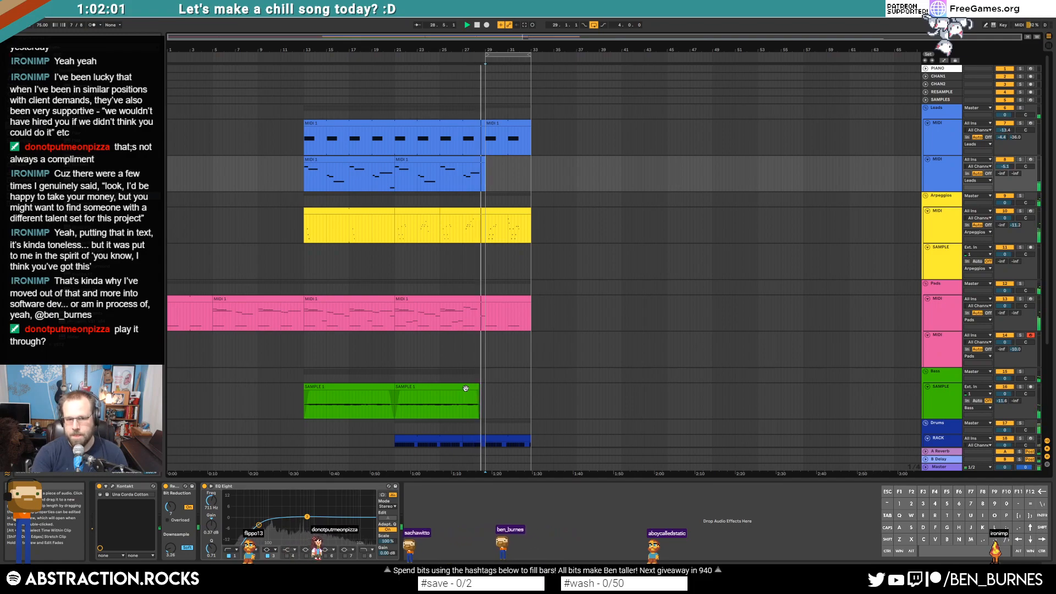
{"action": "key", "text": "F9"}
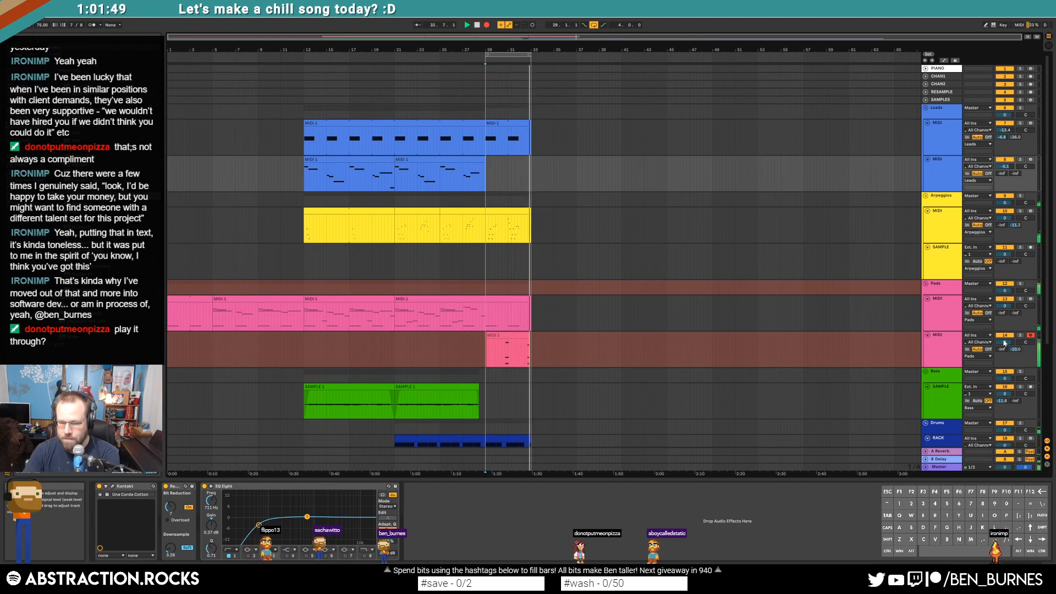
{"action": "key", "text": "space"}
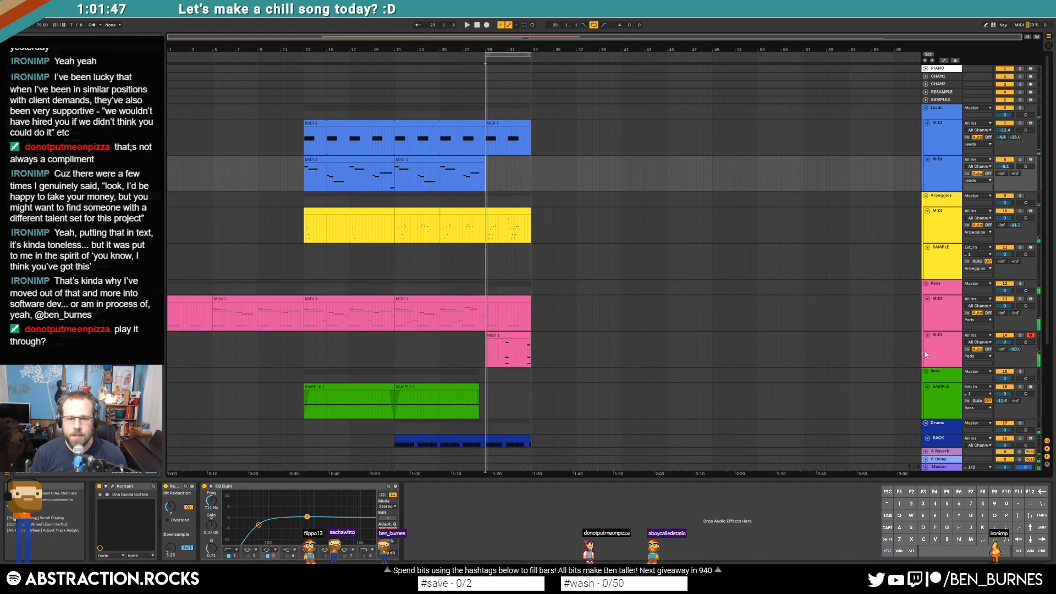
{"action": "left_click_drag", "start_coordinate": [489, 337], "coordinate": [486, 335]}
Step: Trim the first chord in the new pad clip to end at bar 3 and shift the last chord to the clip's end
{"action": "double_click", "coordinate": [502, 335]}
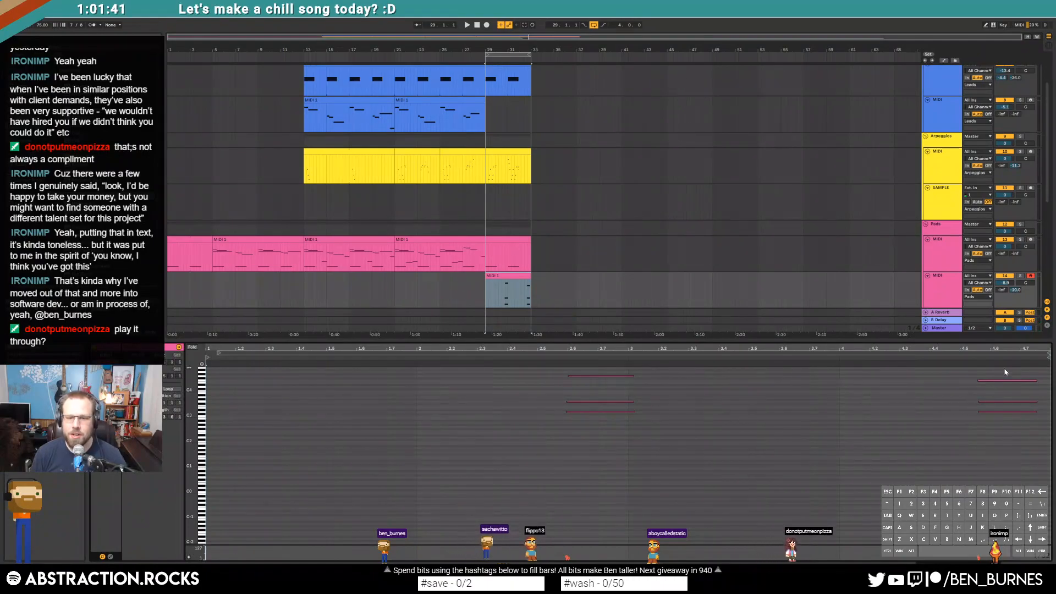
{"action": "left_click_drag", "start_coordinate": [617, 372], "coordinate": [627, 421]}
{"action": "key", "text": "shift+Left"}
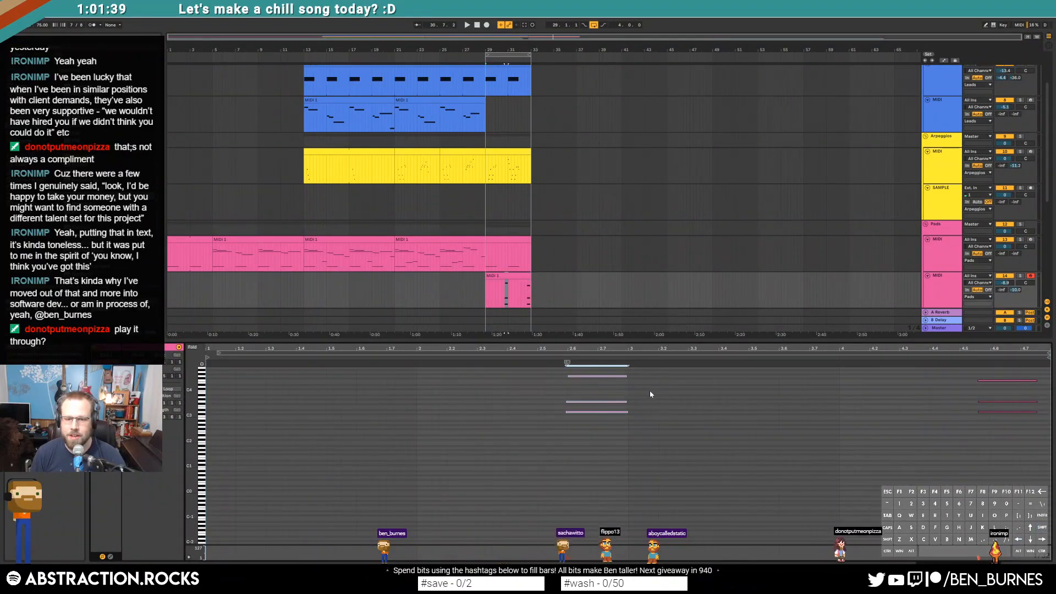
{"action": "left_click_drag", "start_coordinate": [999, 373], "coordinate": [1008, 442]}
{"action": "key", "text": "Right"}
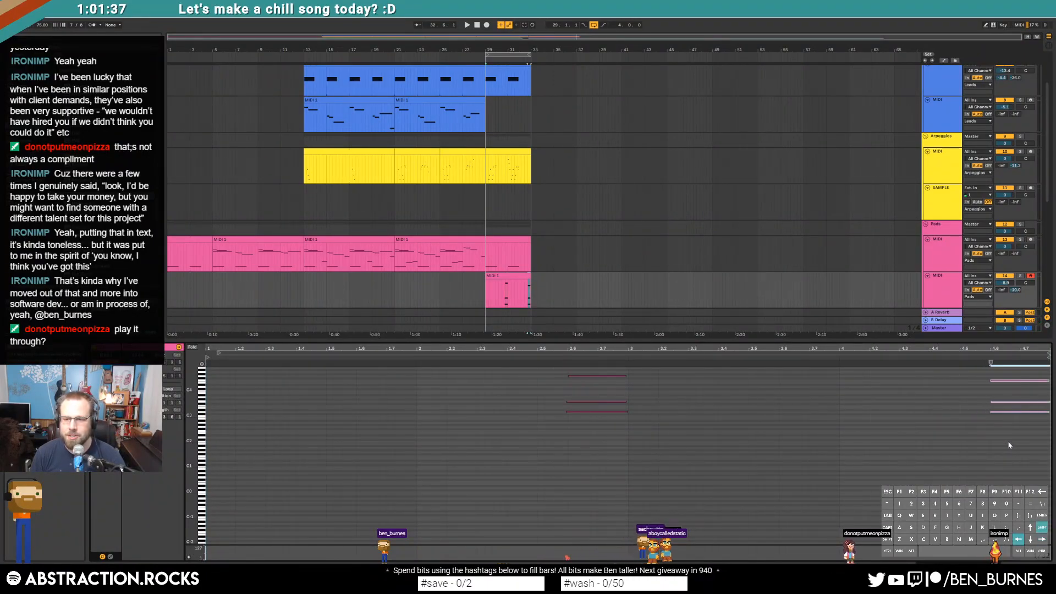
Step: Lower the new pad track's volume during looped playback and check the sound in Massive
{"action": "key", "text": "space"}
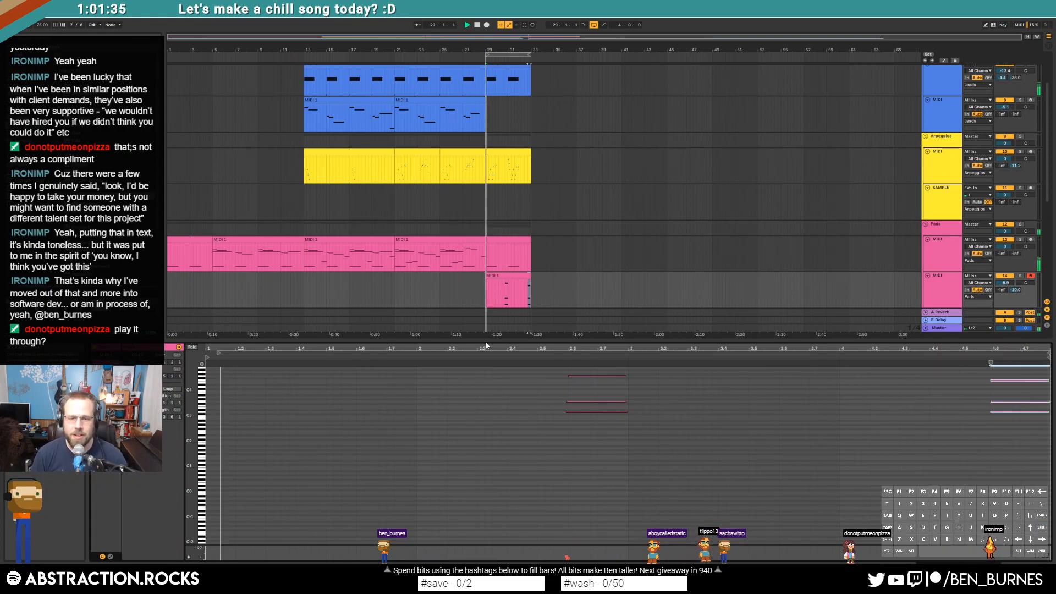
{"action": "left_click", "coordinate": [1005, 283]}
{"action": "left_click_drag", "start_coordinate": [1004, 284], "coordinate": [1000, 288]}
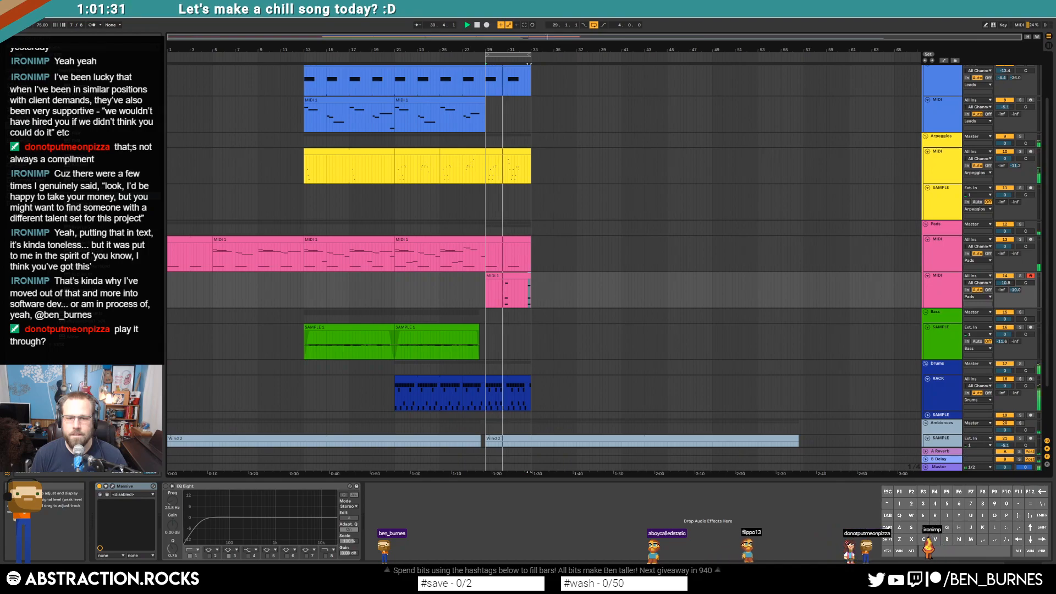
{"action": "left_click", "coordinate": [112, 486]}
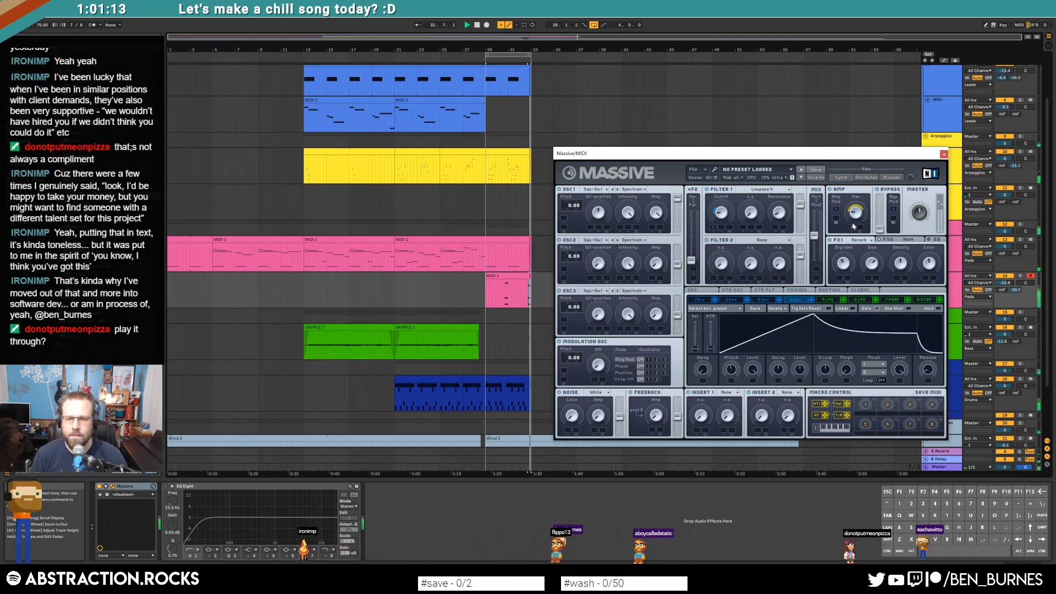
{"action": "left_click", "coordinate": [944, 155]}
{"action": "key", "text": "space"}
{"action": "scroll", "coordinate": [574, 318], "scroll_direction": "up", "scroll_amount": 1}
{"action": "scroll", "coordinate": [574, 318], "scroll_direction": "up", "scroll_amount": 1}
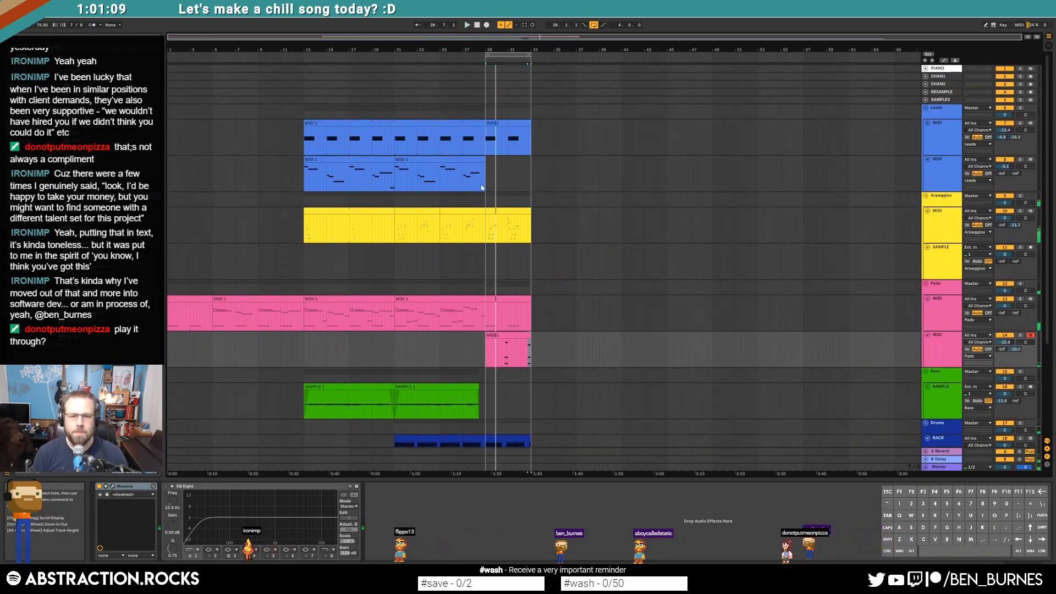
Step: Arm the second lead track and automate its Redux device to switch off from bar 29
{"action": "left_click", "coordinate": [1032, 164]}
{"action": "left_click", "coordinate": [1031, 160]}
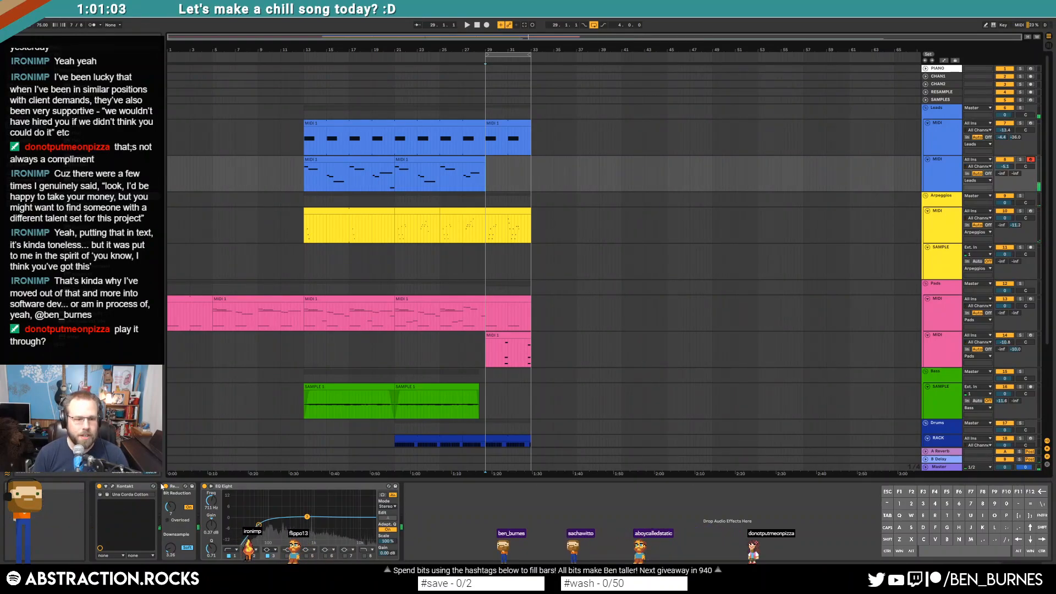
{"action": "key", "text": "a"}
{"action": "right_click", "coordinate": [161, 486]}
{"action": "left_click", "coordinate": [484, 172]}
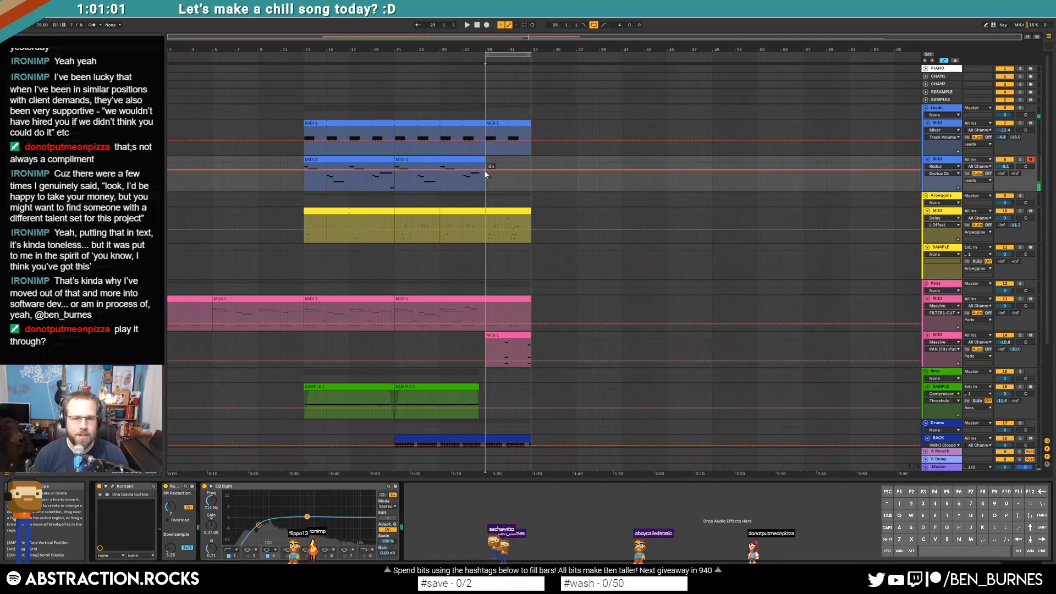
{"action": "left_click", "coordinate": [485, 170]}
{"action": "left_click_drag", "start_coordinate": [488, 170], "coordinate": [488, 184]}
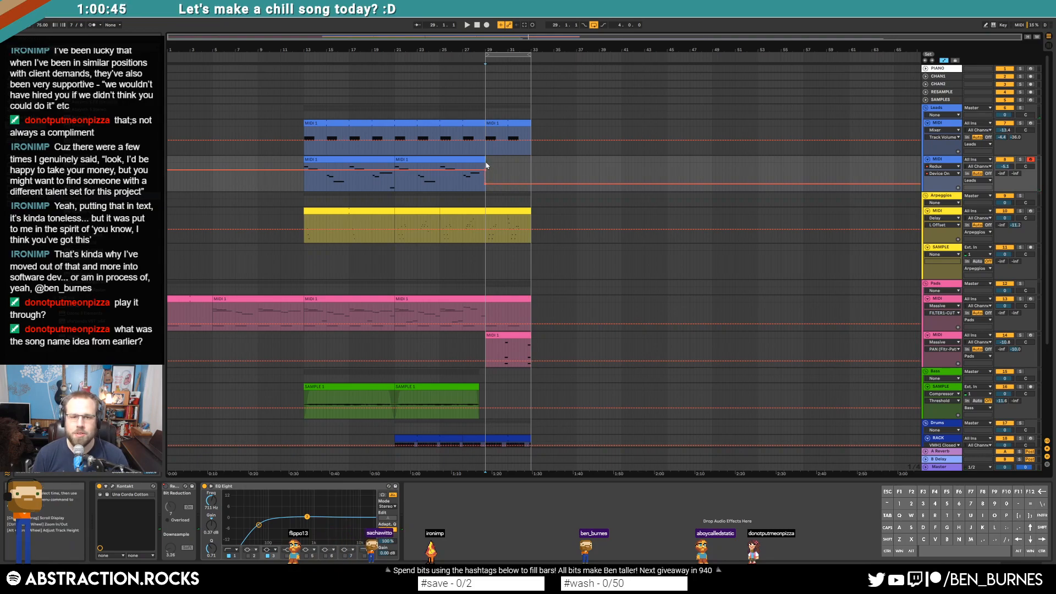
{"action": "key", "text": "a"}
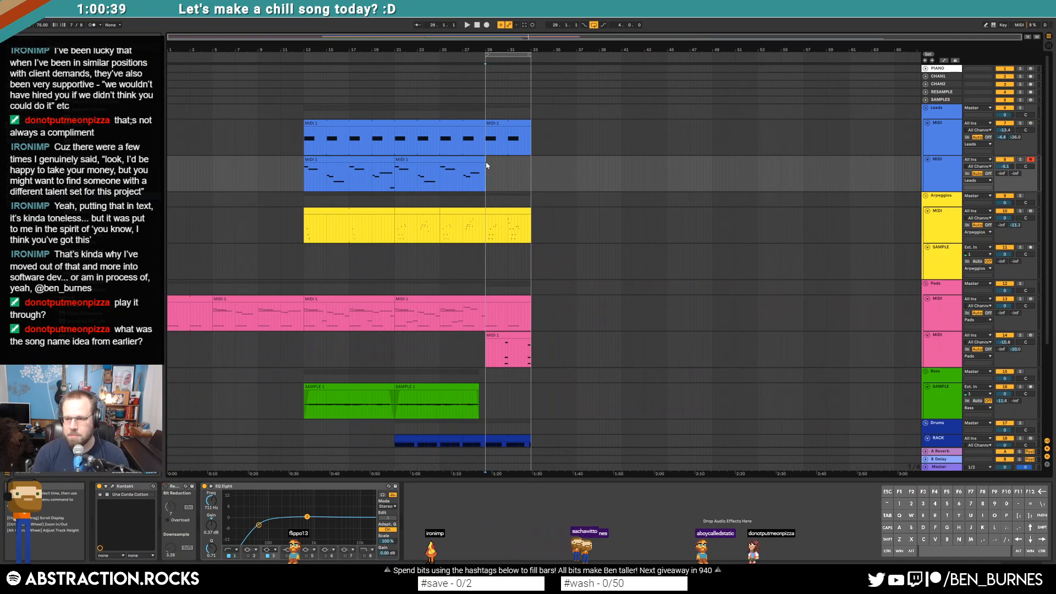
Step: Rehearse against the loop and try recording a lead melody from bar 29 on the second lead track
{"action": "key", "text": "space"}
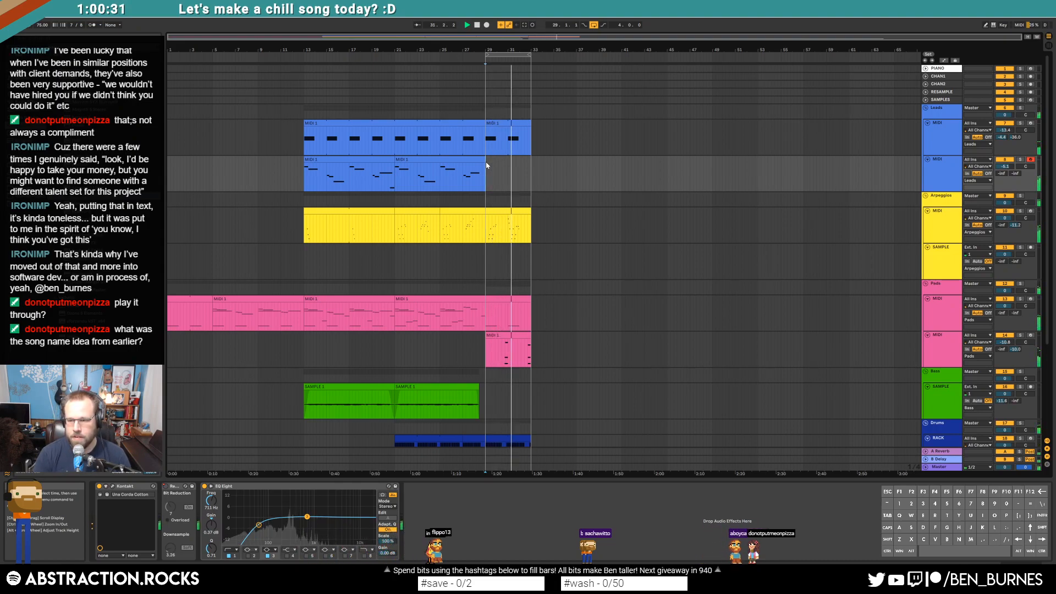
{"action": "key", "text": "space"}
{"action": "key", "text": "F9"}
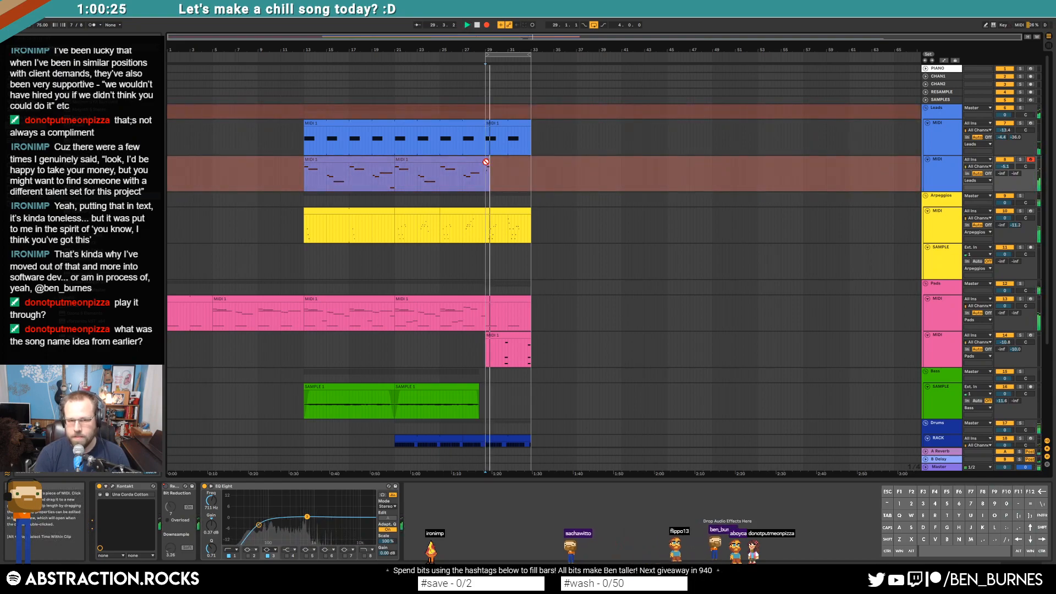
{"action": "key", "text": "space"}
{"action": "key", "text": "F9"}
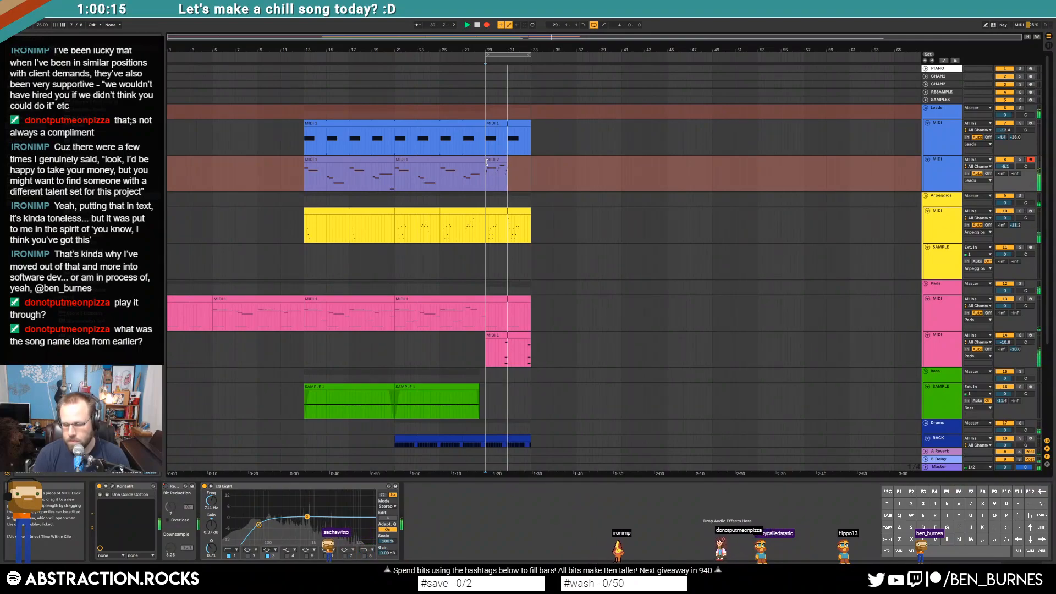
{"action": "key", "text": "space"}
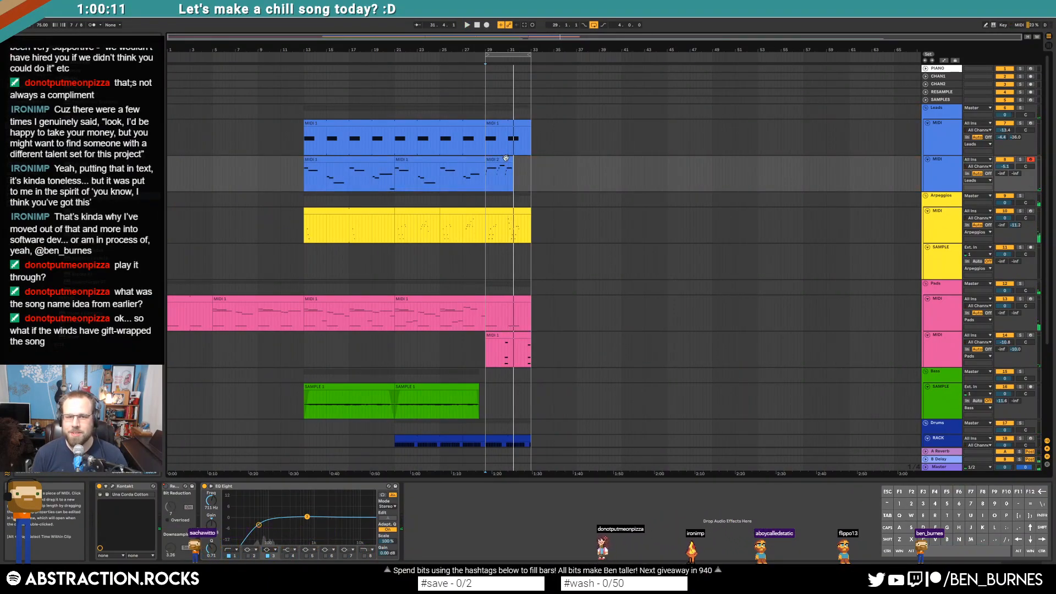
{"action": "left_click", "coordinate": [505, 158]}
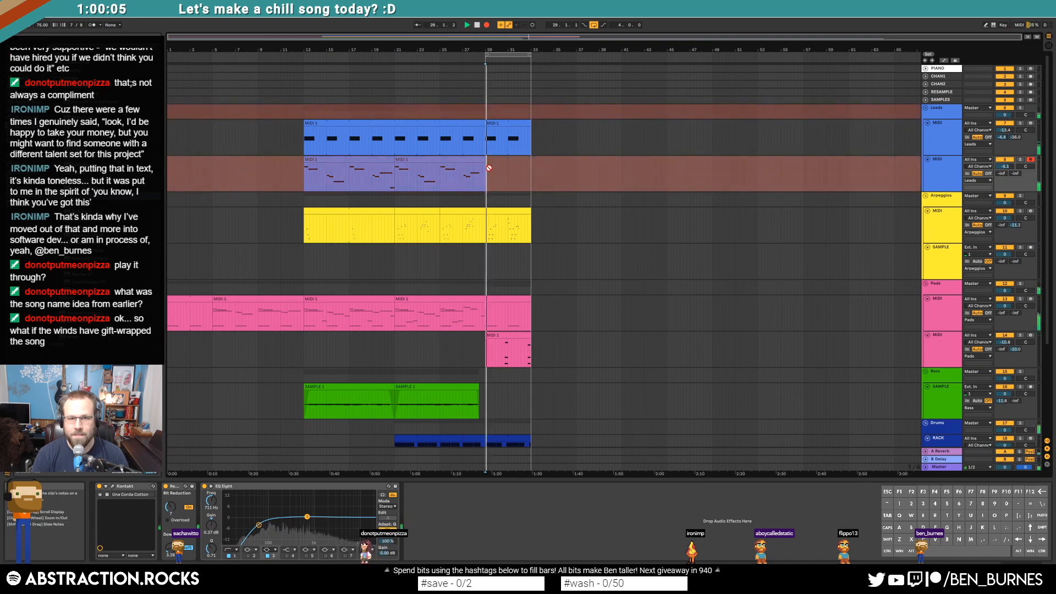
{"action": "key", "text": "space"}
Step: Record a lead melody on the second lead track over bars 29 to 31
{"action": "left_click", "coordinate": [487, 159]}
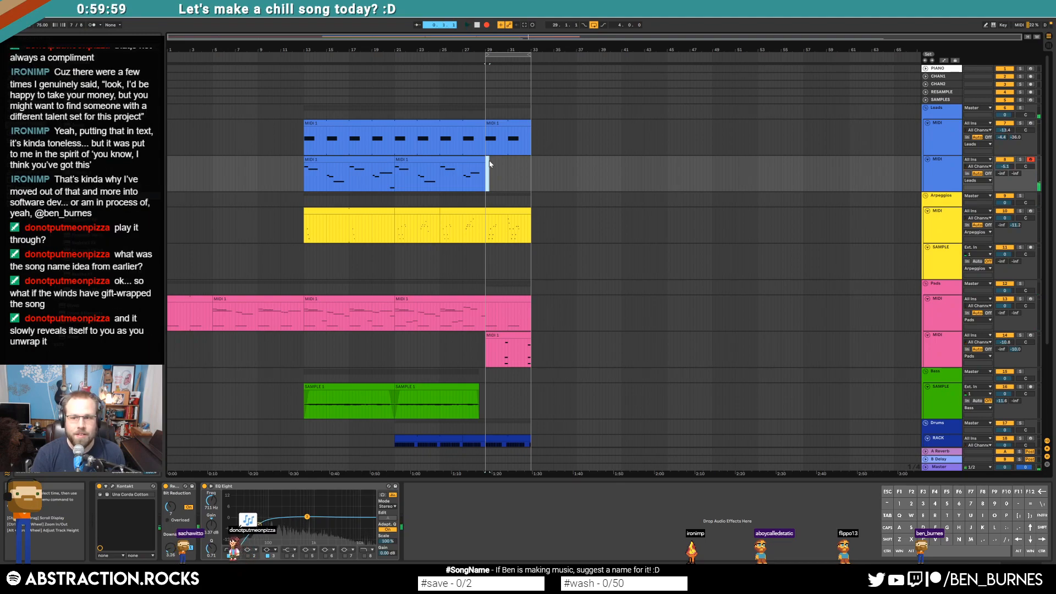
{"action": "key", "text": "F9"}
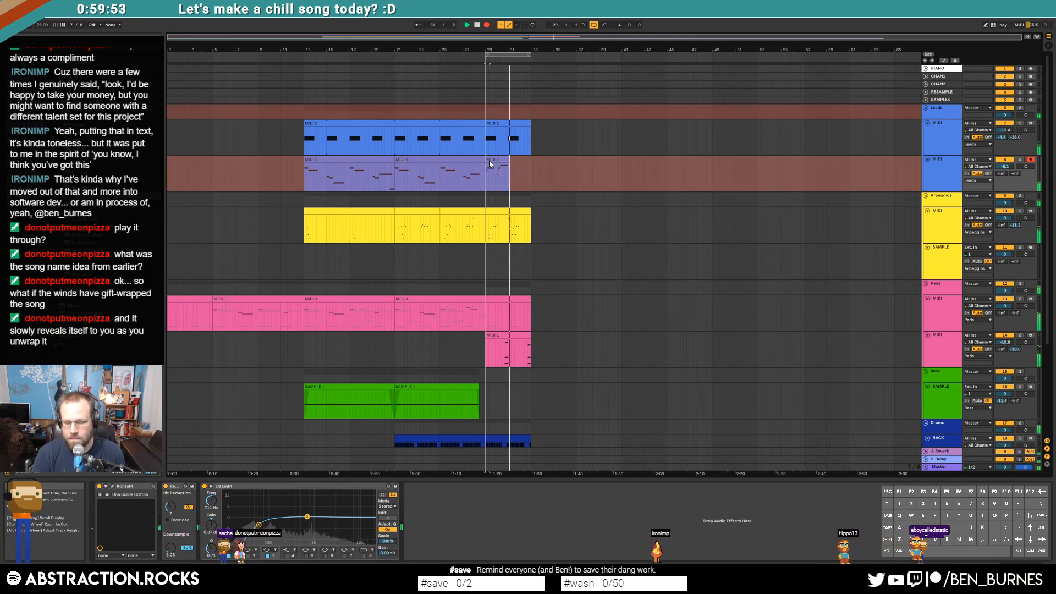
{"action": "key", "text": "space"}
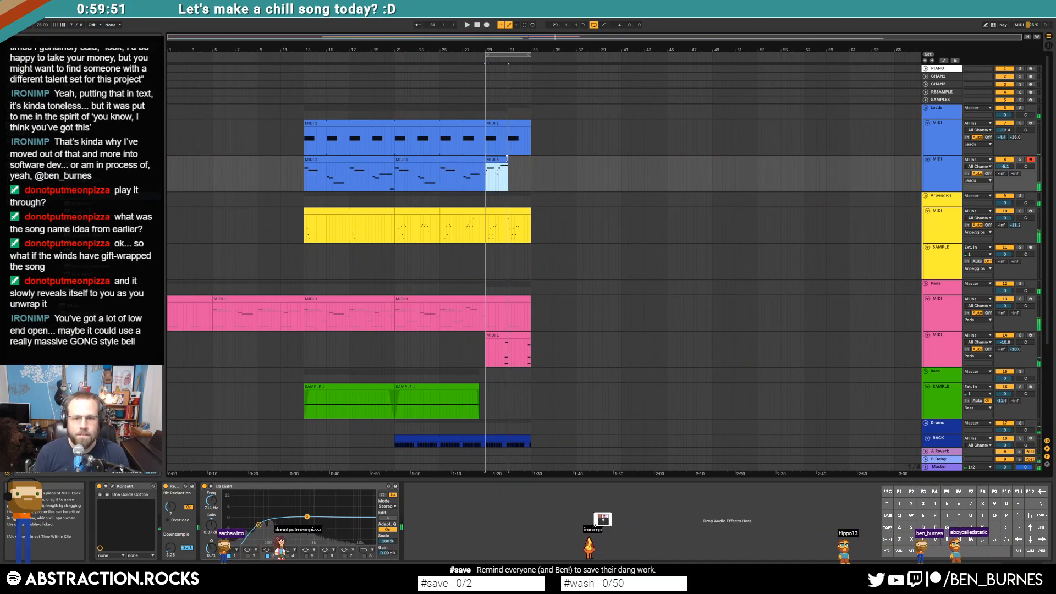
Step: Adjust the overlapping notes in the recorded lead clip so each starts where the previous one ends
{"action": "scroll", "coordinate": [507, 171], "scroll_direction": "up", "scroll_amount": 5}
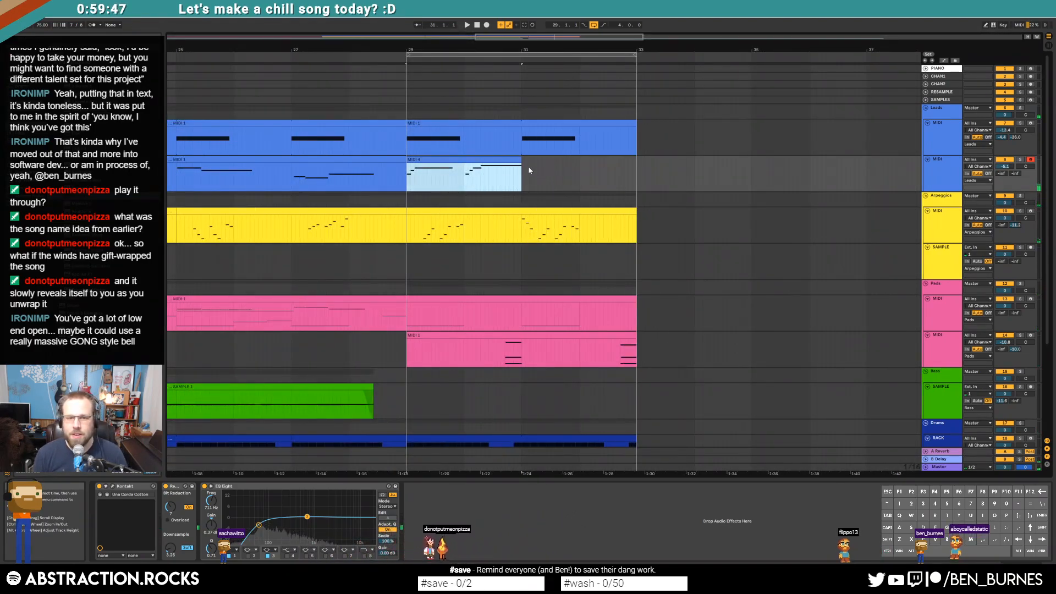
{"action": "double_click", "coordinate": [482, 157]}
{"action": "left_click_drag", "start_coordinate": [824, 324], "coordinate": [820, 327]}
{"action": "left_click_drag", "start_coordinate": [719, 379], "coordinate": [717, 378]}
{"action": "left_click", "coordinate": [646, 418]}
{"action": "left_click_drag", "start_coordinate": [650, 402], "coordinate": [673, 389]}
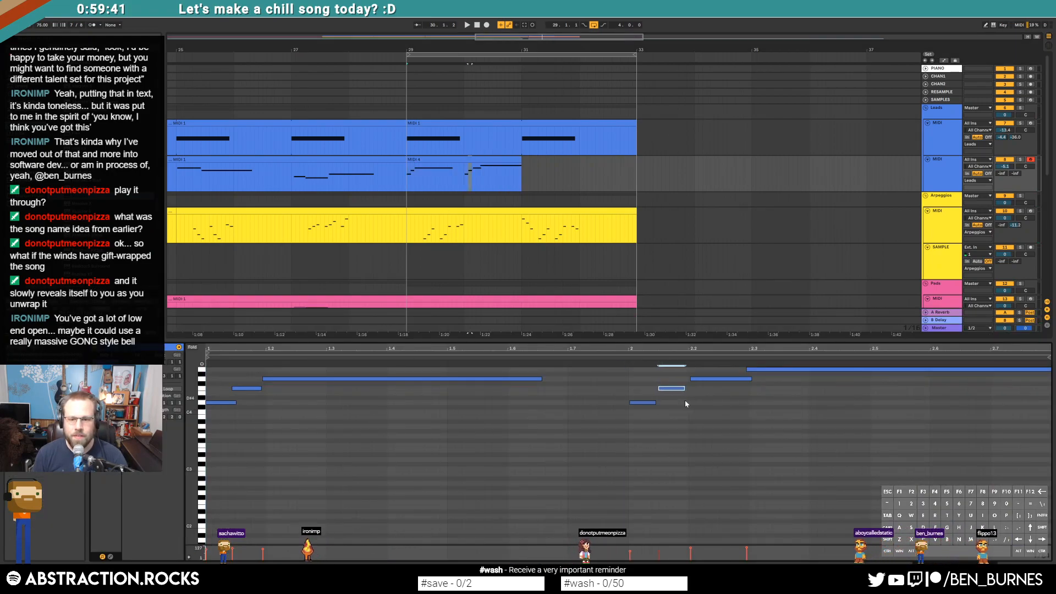
{"action": "left_click_drag", "start_coordinate": [778, 370], "coordinate": [781, 370]}
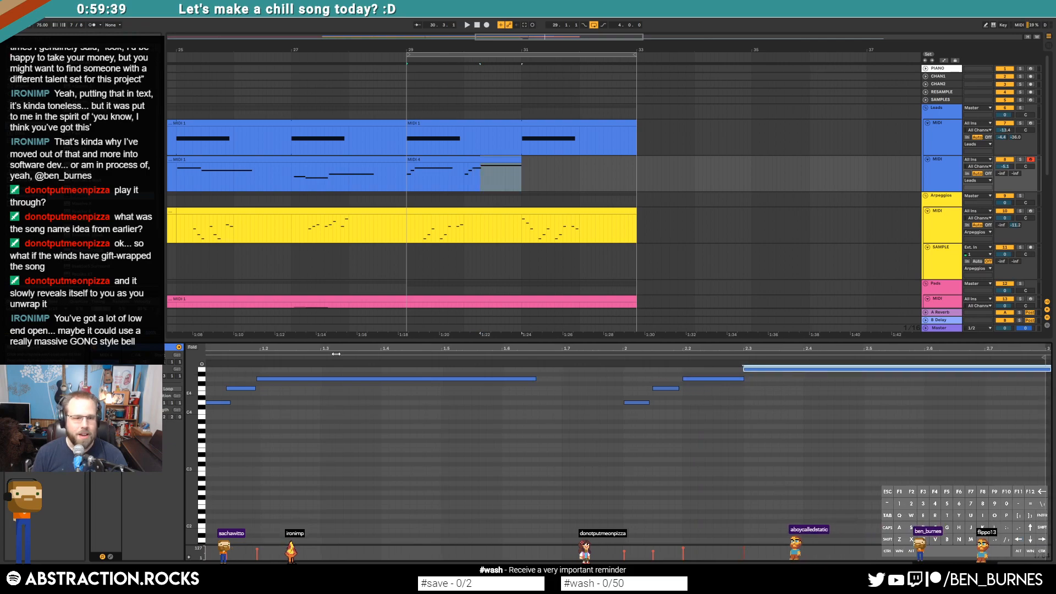
{"action": "left_click_drag", "start_coordinate": [292, 379], "coordinate": [296, 378]}
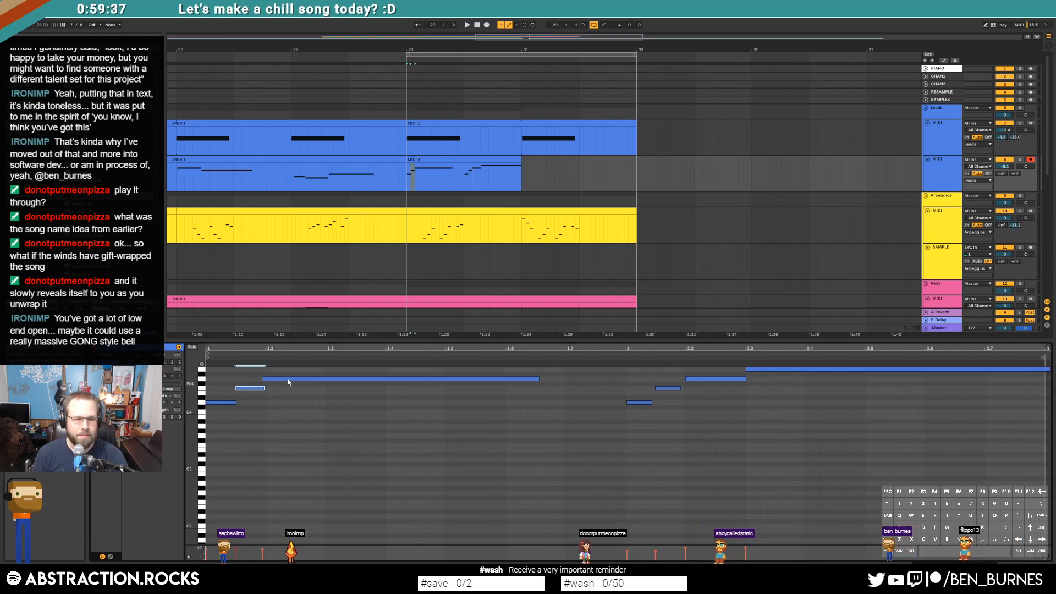
{"action": "left_click", "coordinate": [324, 419]}
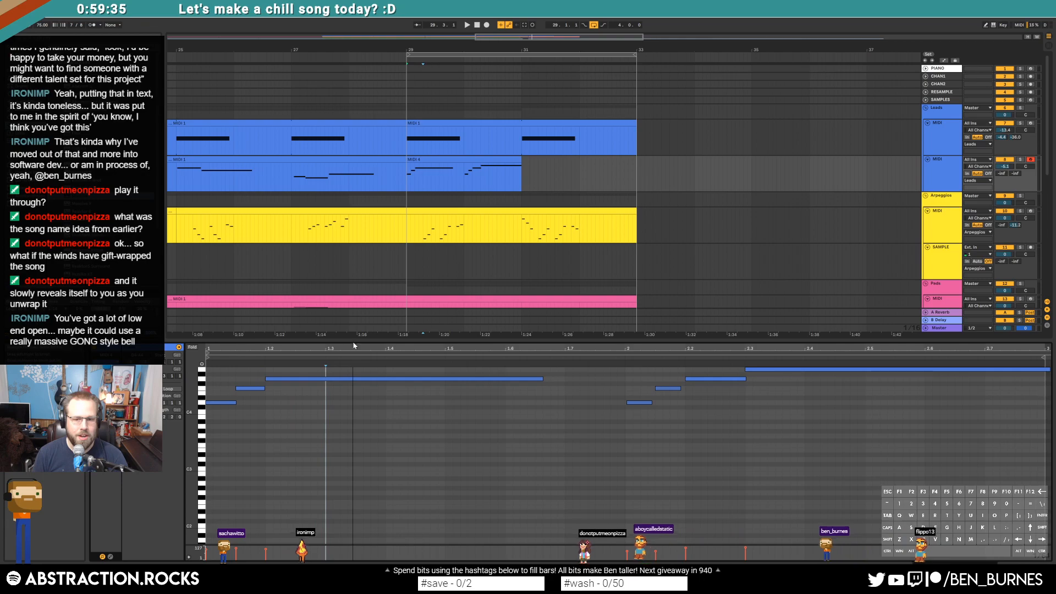
Step: Shorten the last note of the recorded lead clip and duplicate the clip over bars 31 to 33
{"action": "left_click", "coordinate": [978, 393]}
{"action": "left_click_drag", "start_coordinate": [1048, 369], "coordinate": [947, 369]}
{"action": "left_click", "coordinate": [970, 388]}
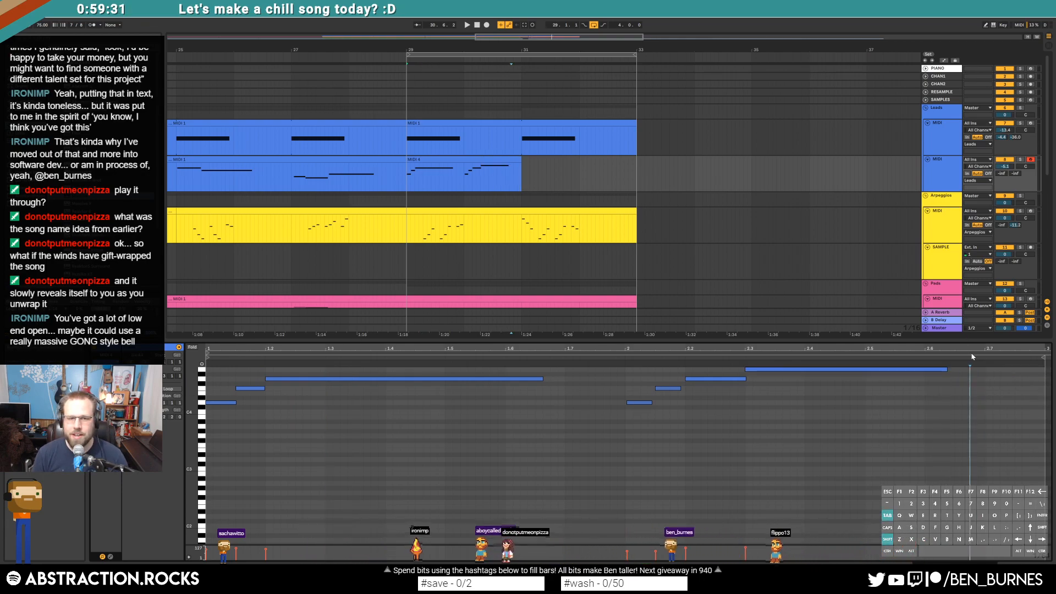
{"action": "key", "text": "shift+Tab"}
{"action": "left_click", "coordinate": [506, 159]}
{"action": "key", "text": "ctrl+d"}
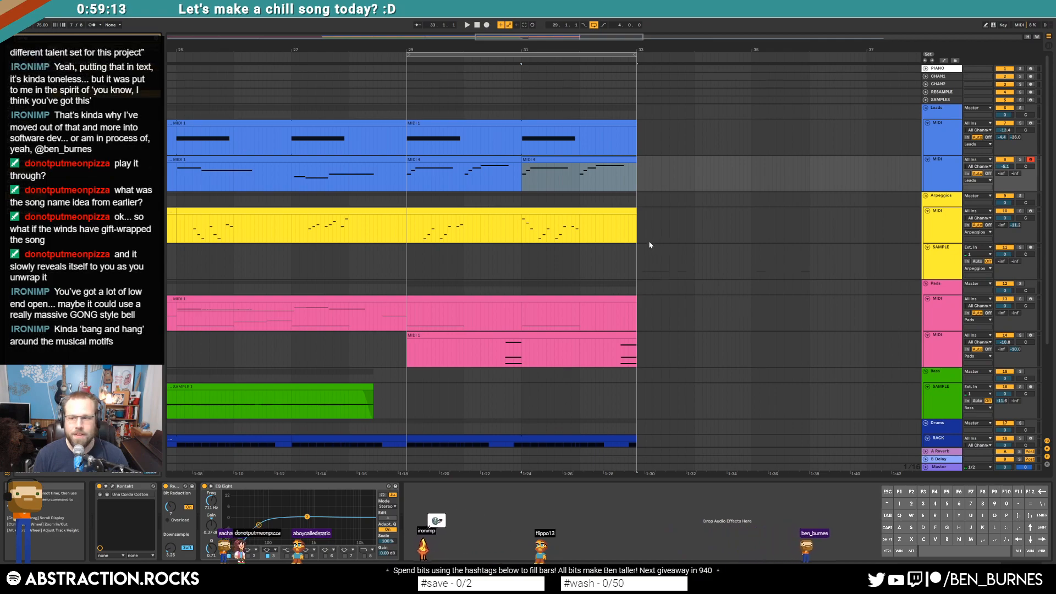
Step: Place the MaxV - lo_gong sample on the drums sample track just before bar 29 and play from before bar 27
{"action": "scroll", "coordinate": [641, 254], "scroll_direction": "down", "scroll_amount": 3}
{"action": "scroll", "coordinate": [638, 253], "scroll_direction": "down", "scroll_amount": 2}
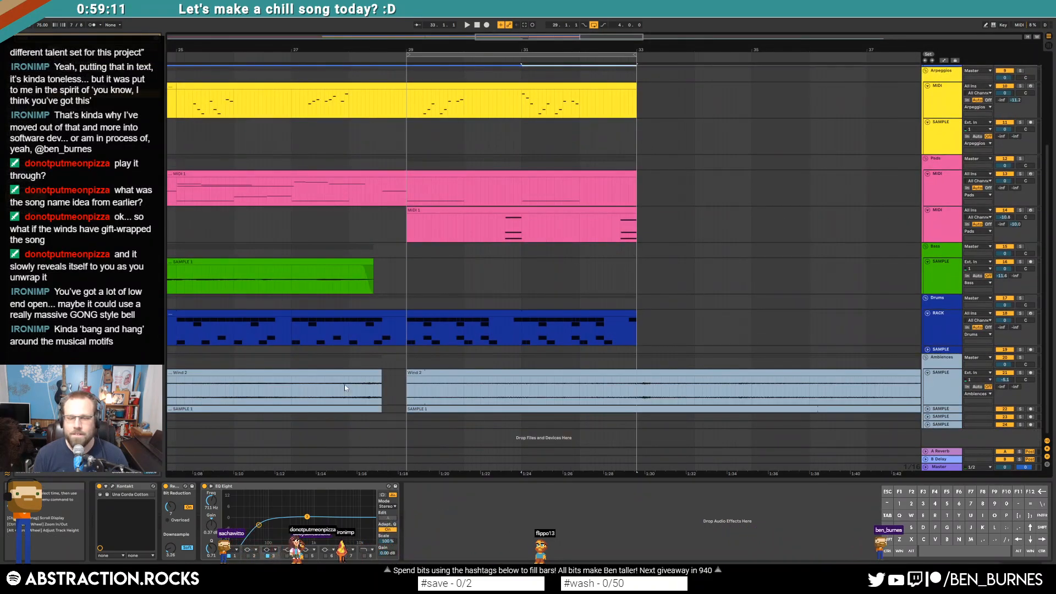
{"action": "left_click_drag", "start_coordinate": [110, 93], "coordinate": [381, 350]}
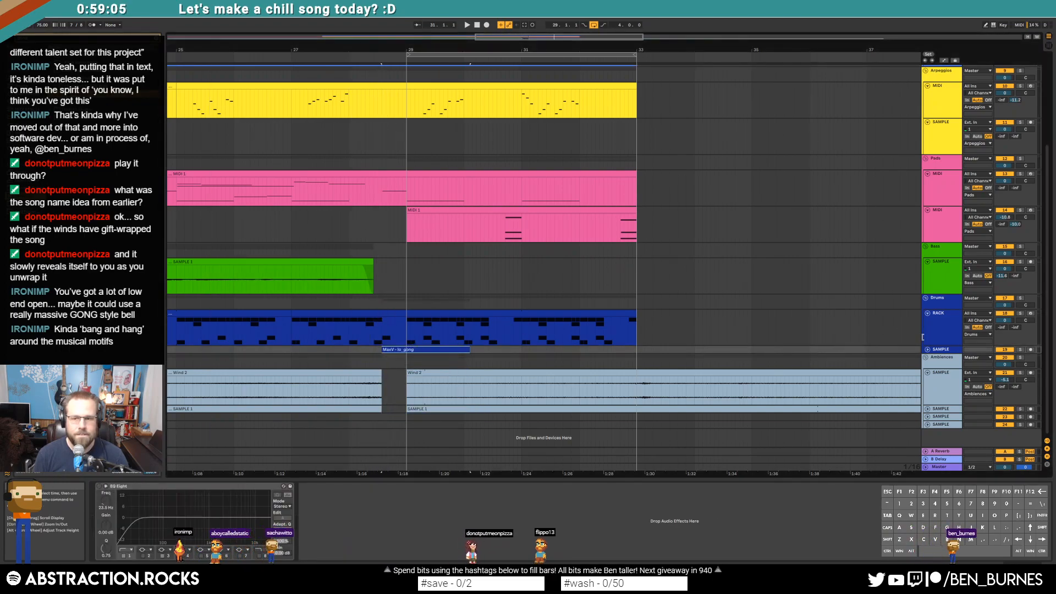
{"action": "left_click", "coordinate": [287, 301]}
{"action": "key", "text": "space"}
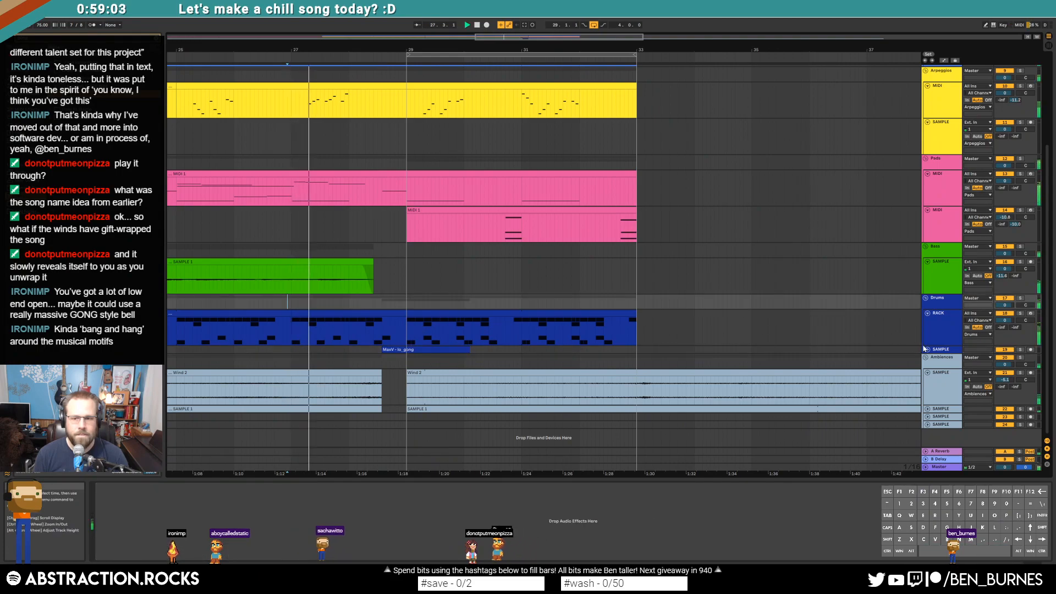
Step: Expand the gong track, raise its reverb send to about -12 dB with a slight delay send, and place the insert marker at bar 29
{"action": "left_click", "coordinate": [929, 350]}
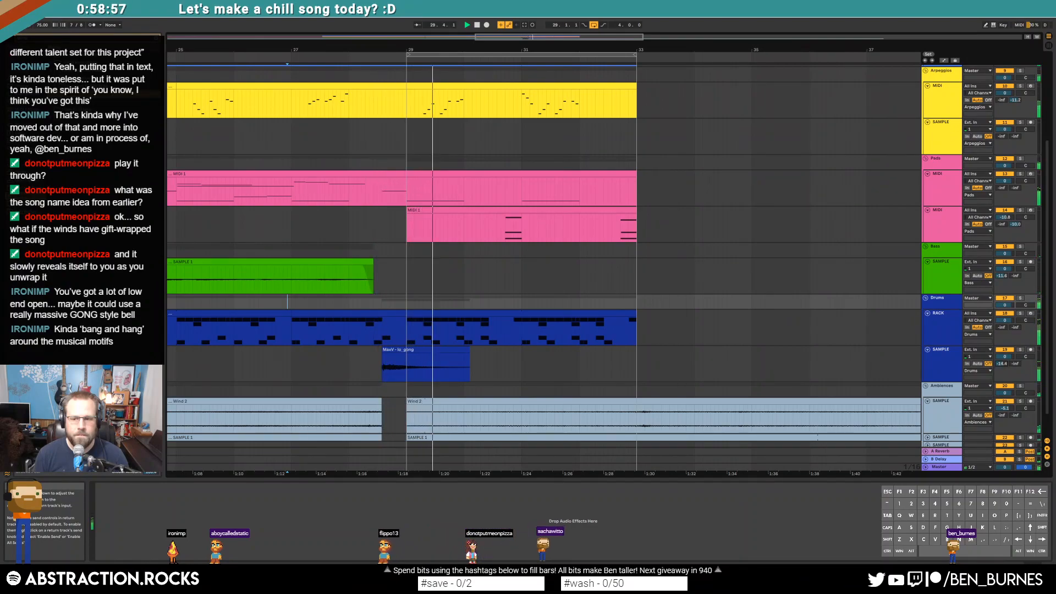
{"action": "key", "text": "space"}
{"action": "left_click", "coordinate": [377, 366]}
{"action": "left_click", "coordinate": [383, 366]}
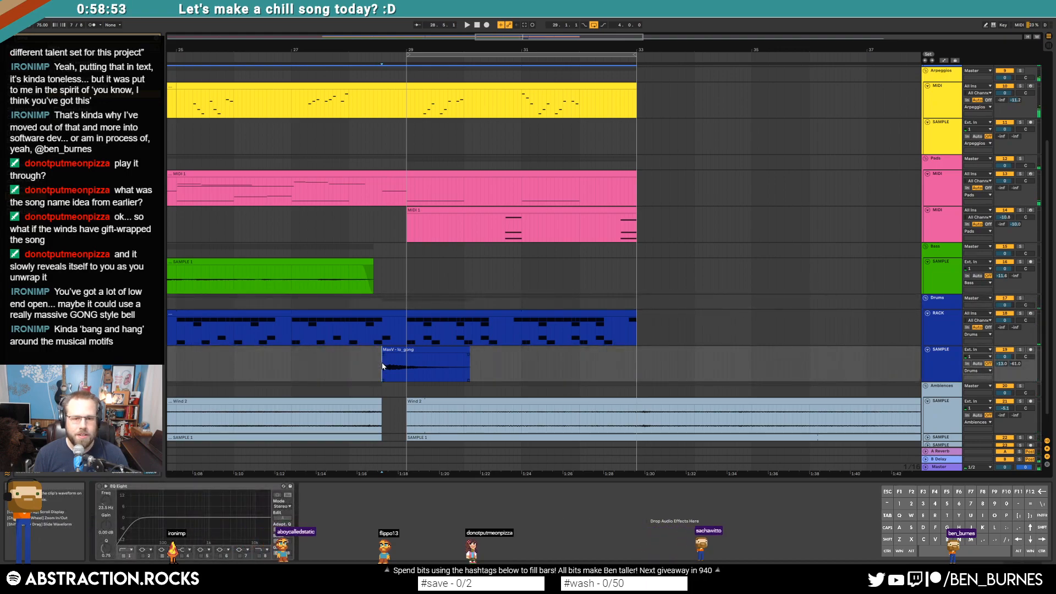
{"action": "left_click", "coordinate": [408, 332]}
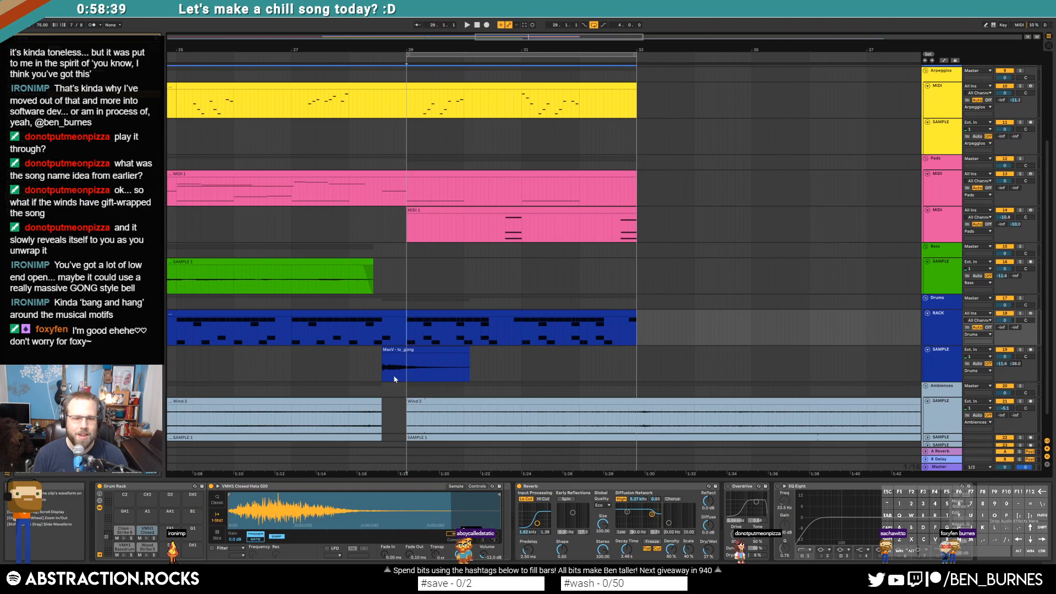
Step: Trim the gong clip to end at bar 30 with a short fade-out, auditioning it in playback from bar 27
{"action": "left_click_drag", "start_coordinate": [469, 349], "coordinate": [408, 355]}
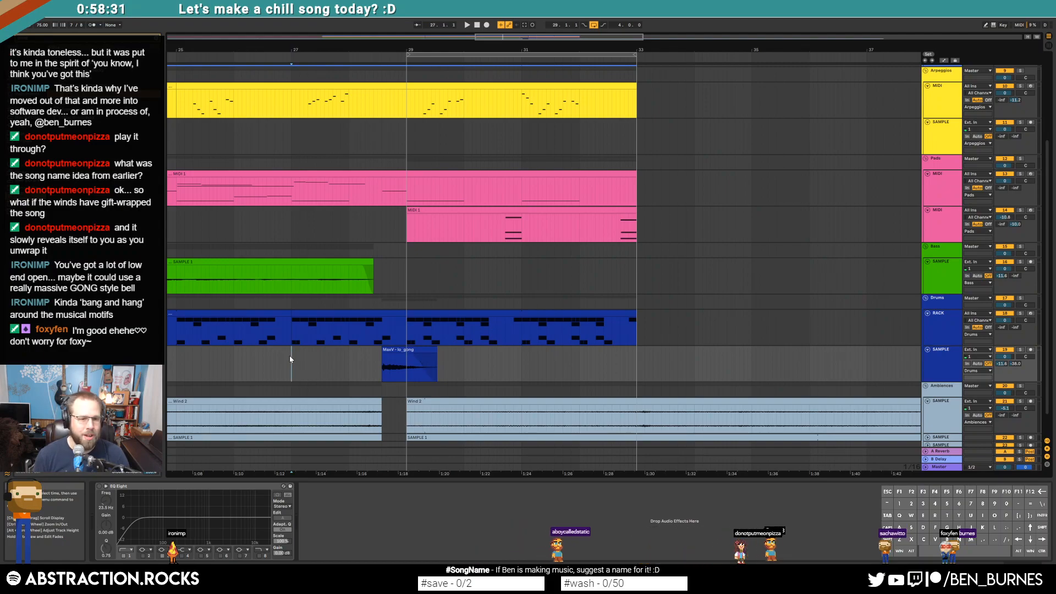
{"action": "key", "text": "space"}
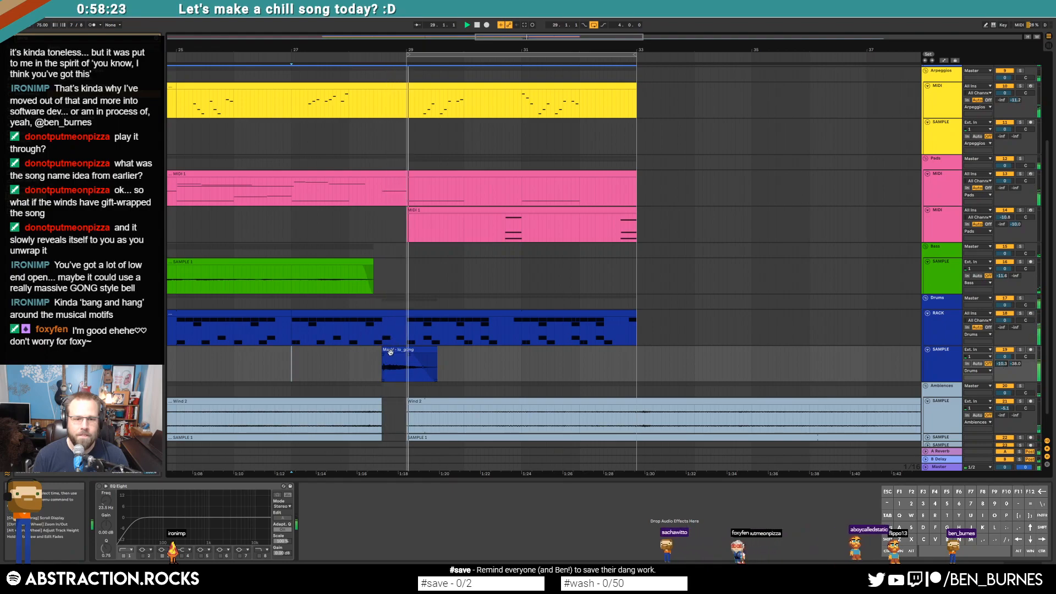
{"action": "left_click", "coordinate": [392, 351]}
{"action": "left_click_drag", "start_coordinate": [437, 351], "coordinate": [463, 350]}
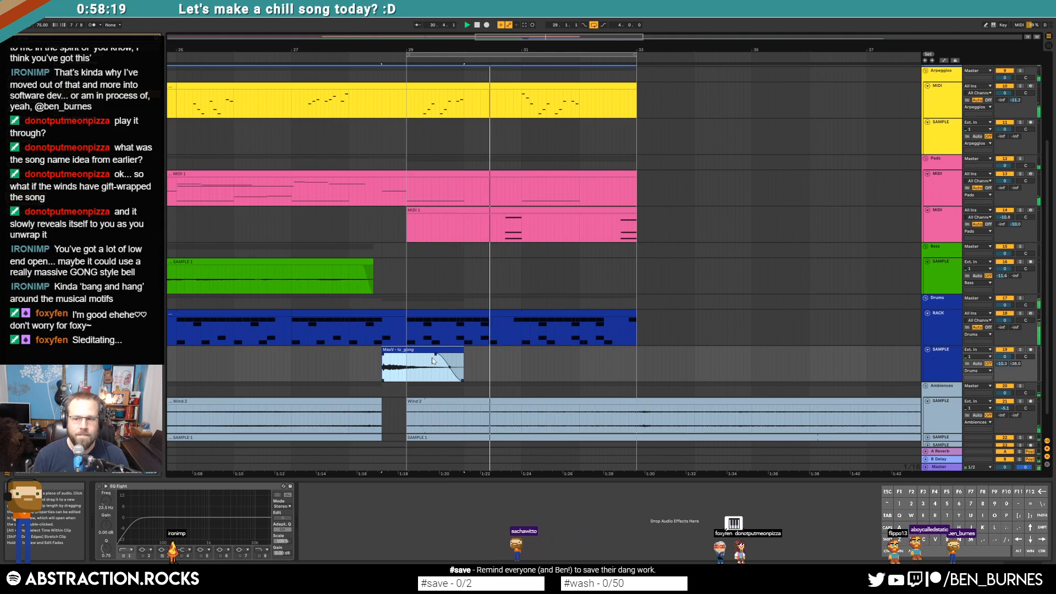
{"action": "left_click_drag", "start_coordinate": [436, 355], "coordinate": [453, 355]}
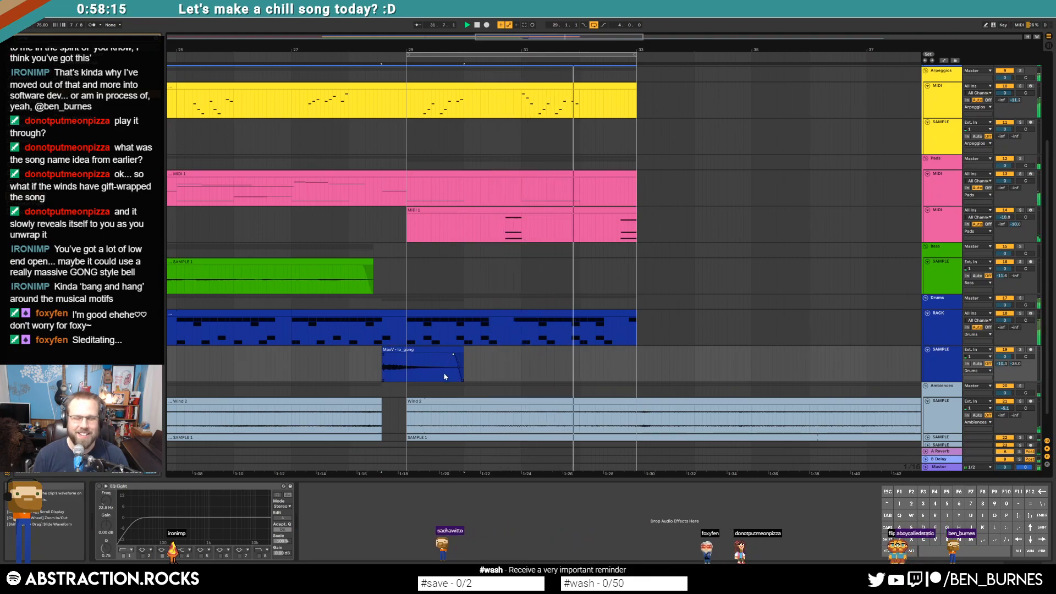
Step: Automate the Redux device on the second lead track to switch off from bar 29 onward
{"action": "scroll", "coordinate": [446, 374], "scroll_direction": "up", "scroll_amount": 5}
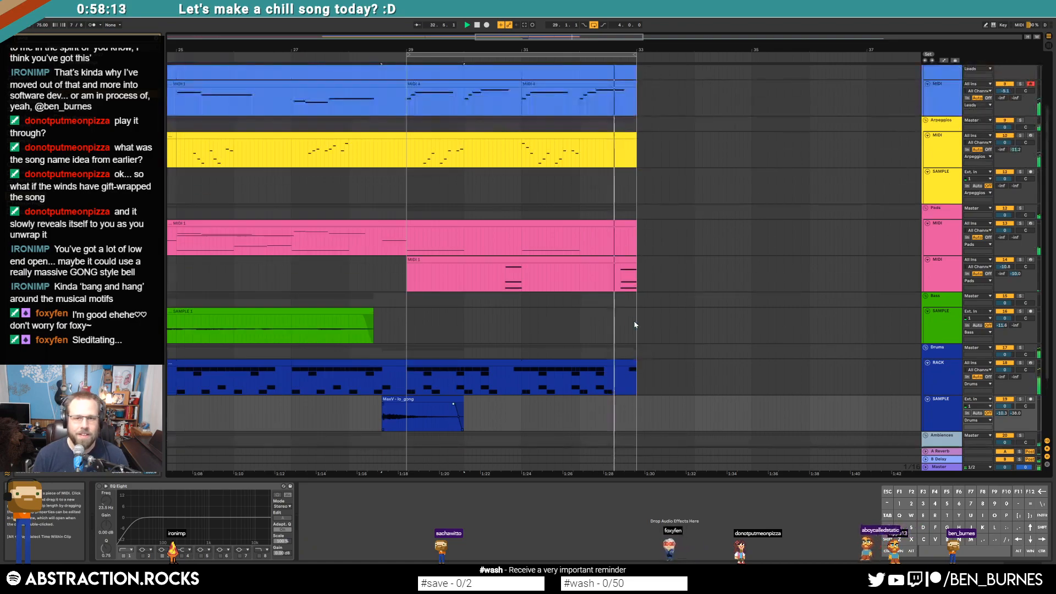
{"action": "key", "text": "space"}
{"action": "left_click", "coordinate": [446, 159]}
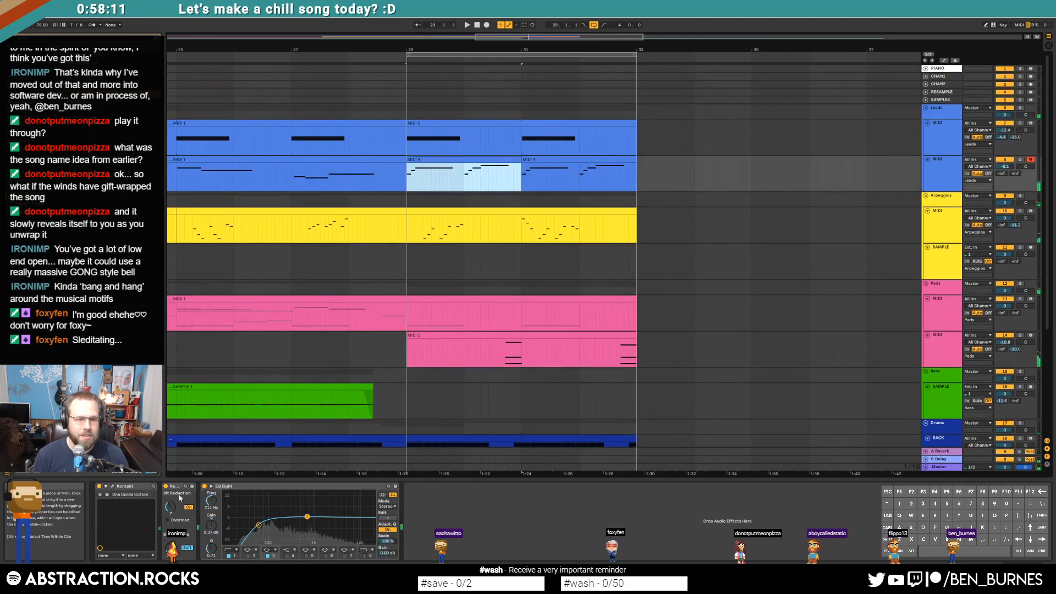
{"action": "right_click", "coordinate": [166, 486]}
{"action": "left_click", "coordinate": [188, 492]}
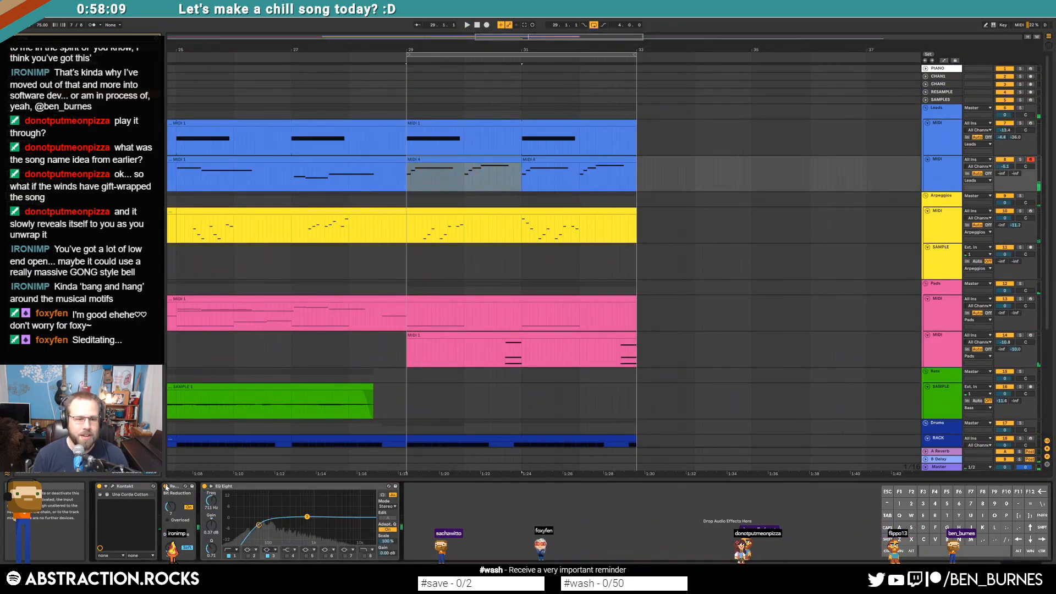
{"action": "left_click_drag", "start_coordinate": [409, 173], "coordinate": [410, 184]}
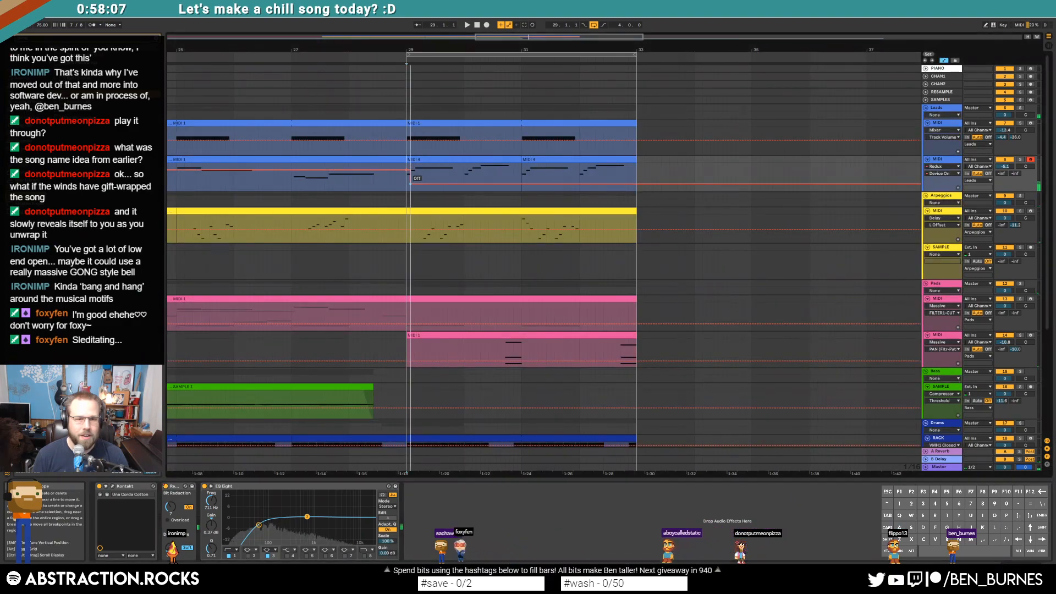
Step: In the lead clip at bar 31, shorten the note before the last and fill the gap with a short C5 note
{"action": "double_click", "coordinate": [564, 161]}
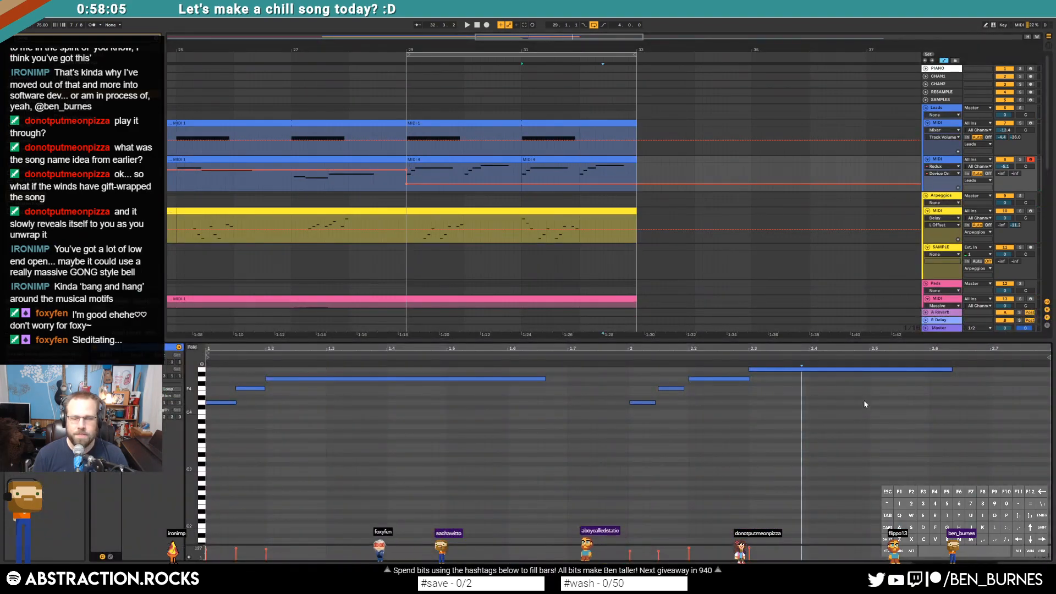
{"action": "scroll", "coordinate": [876, 396], "scroll_direction": "up", "scroll_amount": 3}
{"action": "left_click", "coordinate": [720, 420]}
{"action": "left_click_drag", "start_coordinate": [720, 419], "coordinate": [719, 420]}
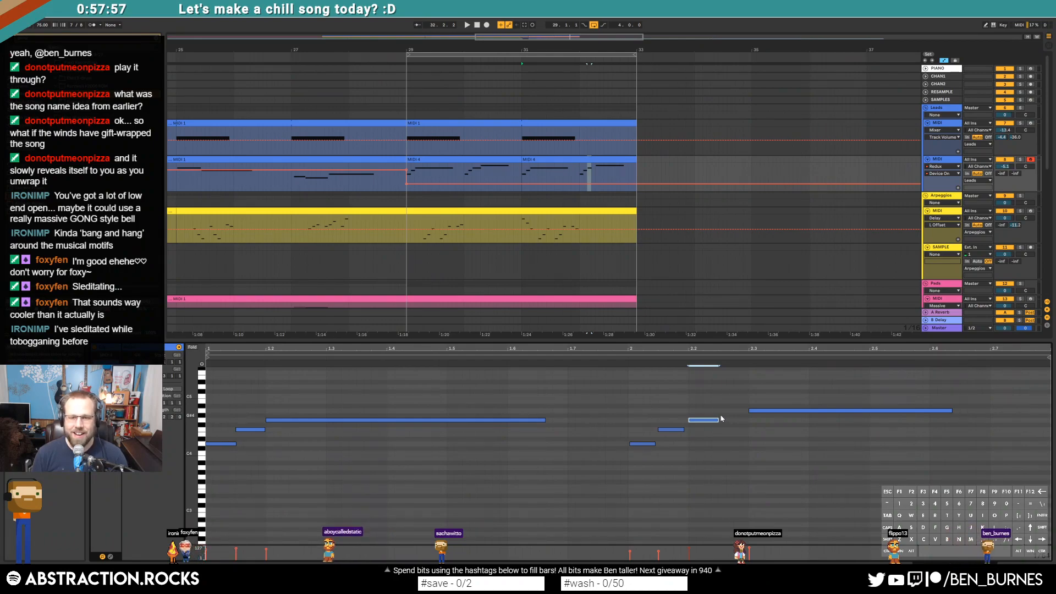
{"action": "left_click", "coordinate": [720, 412]}
{"action": "left_click_drag", "start_coordinate": [720, 412], "coordinate": [746, 414]}
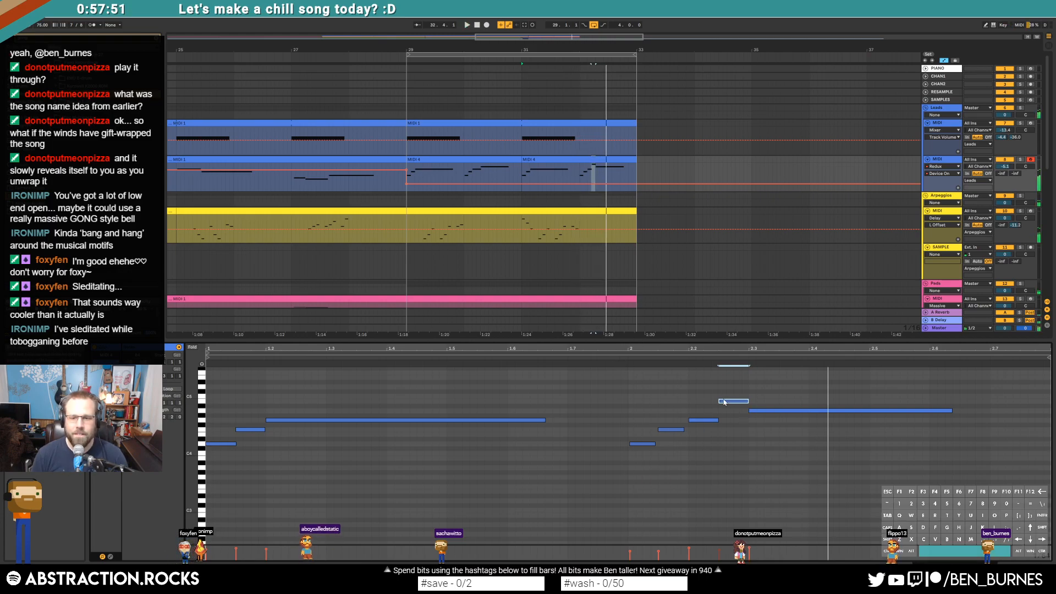
{"action": "key", "text": "Up"}
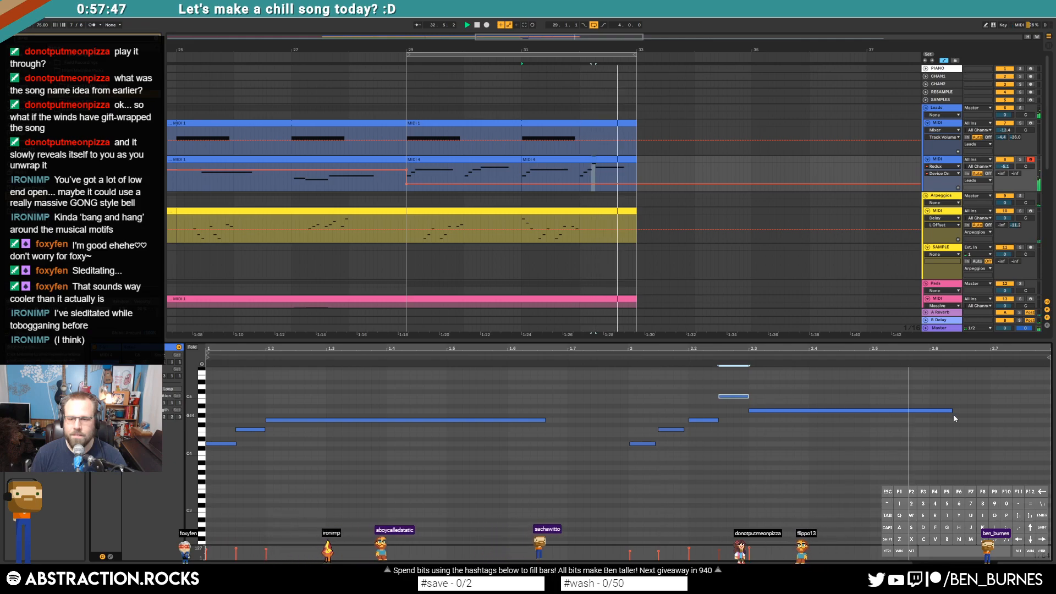
Step: Shorten the clip's long last note to about two beats and add an F4 note of equal length after it
{"action": "key", "text": "space"}
{"action": "mouse_move", "coordinate": [952, 411]}
{"action": "left_mouse_down"}
{"action": "mouse_move", "coordinate": [869, 411]}
{"action": "mouse_move", "coordinate": [906, 429]}
{"action": "mouse_move", "coordinate": [1019, 429]}
{"action": "left_mouse_up"}
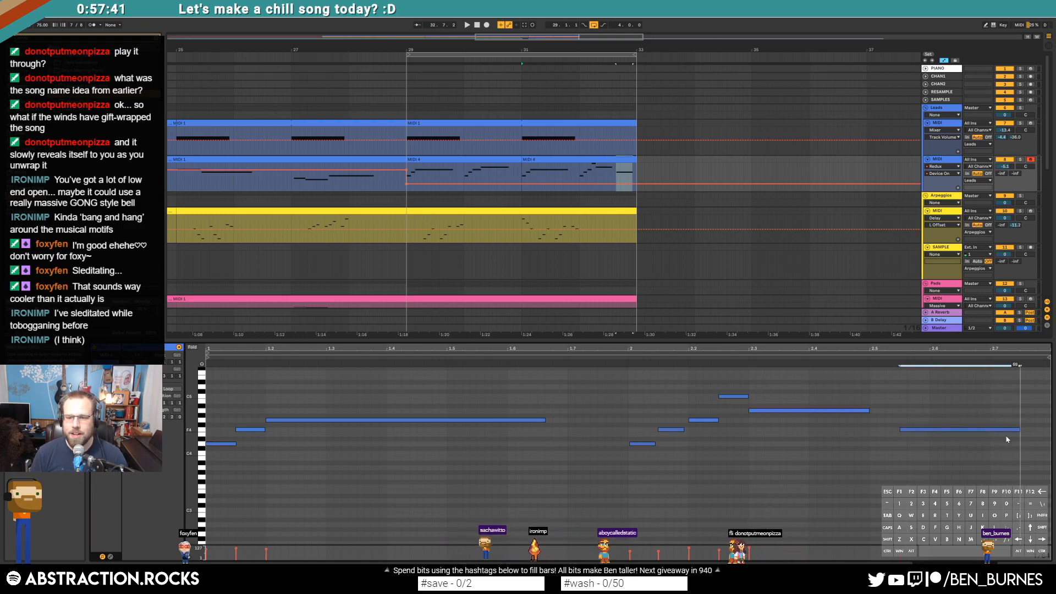
{"action": "left_click", "coordinate": [802, 411]}
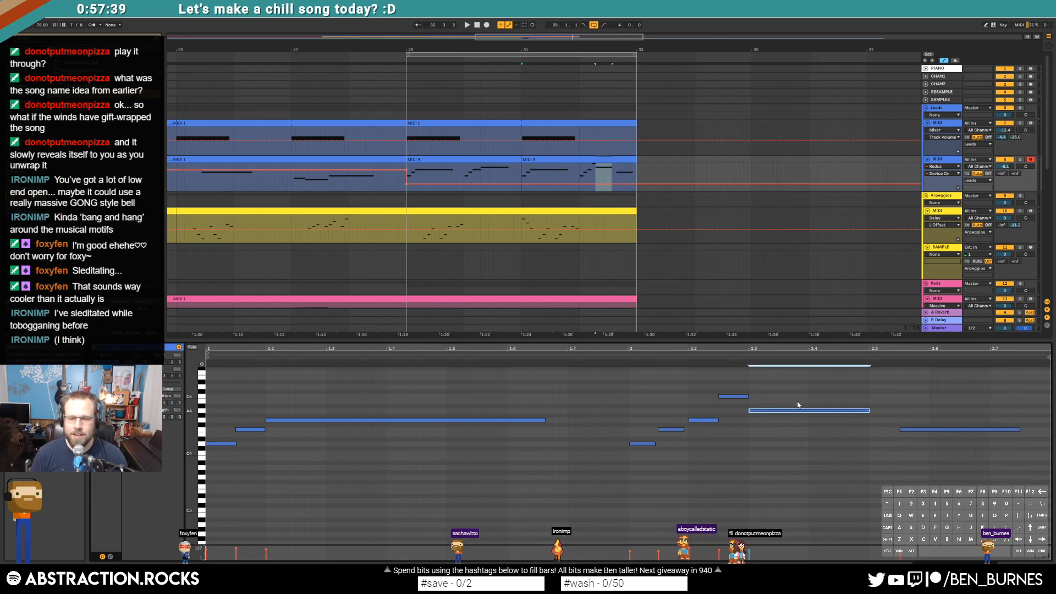
{"action": "left_click", "coordinate": [797, 406]}
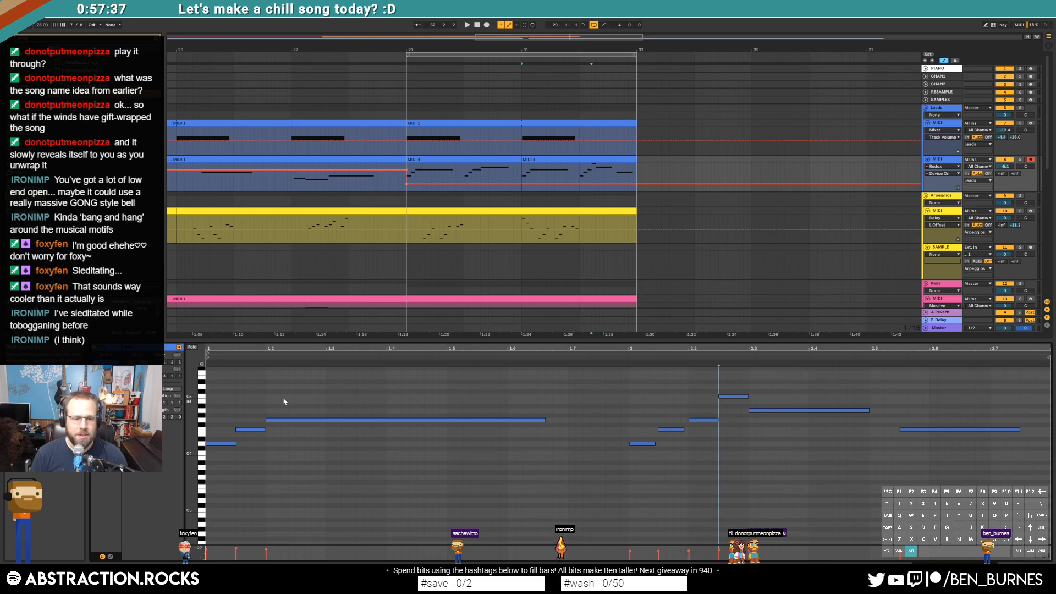
{"action": "left_click", "coordinate": [303, 422], "text": "alt"}
{"action": "left_click", "coordinate": [313, 405]}
{"action": "key", "text": "shift+Tab"}
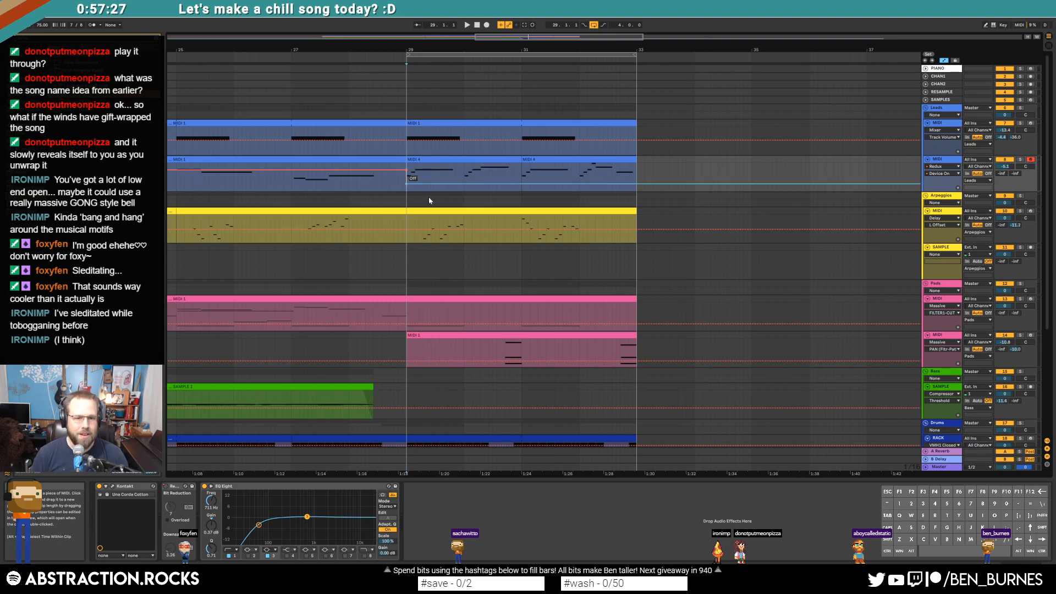
Step: Play the section from bar 29 and hide the automation lanes
{"action": "left_click", "coordinate": [406, 217]}
{"action": "key", "text": "space"}
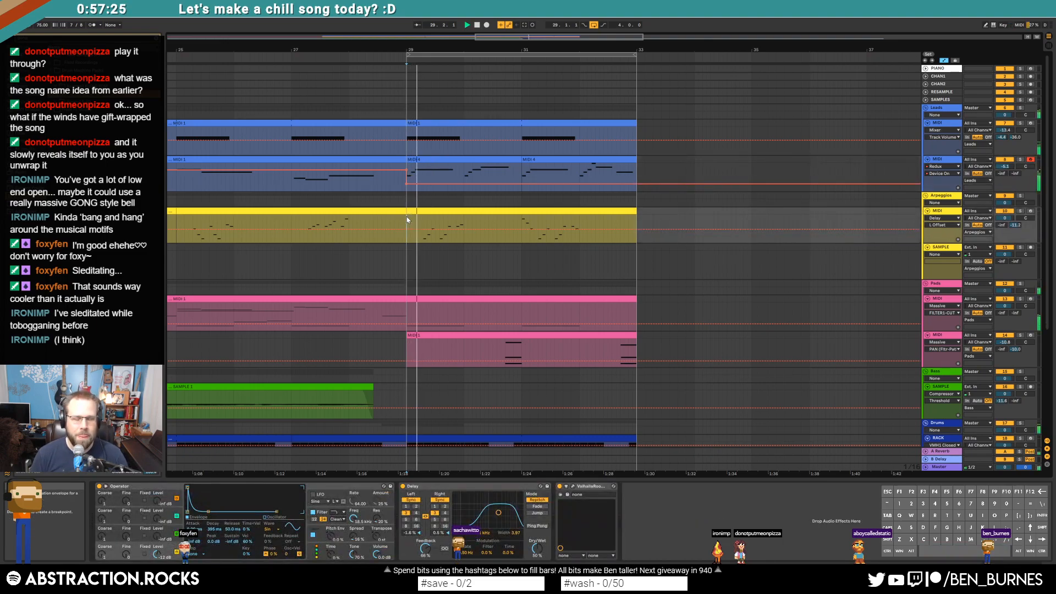
{"action": "key", "text": "a"}
{"action": "scroll", "coordinate": [508, 251], "scroll_direction": "down", "scroll_amount": 5}
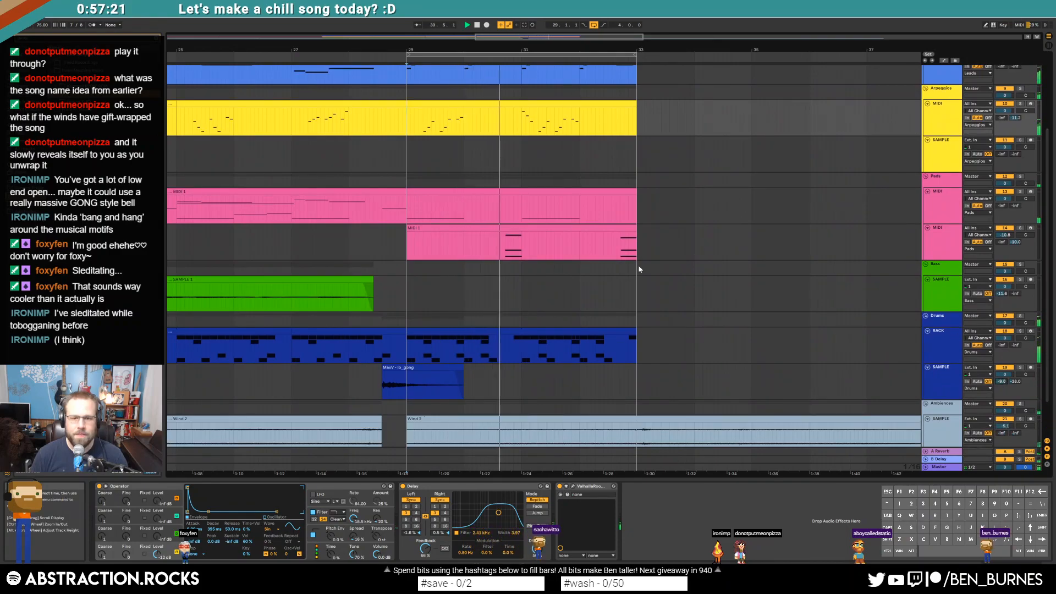
{"action": "scroll", "coordinate": [648, 260], "scroll_direction": "down", "scroll_amount": 5, "text": "ctrl"}
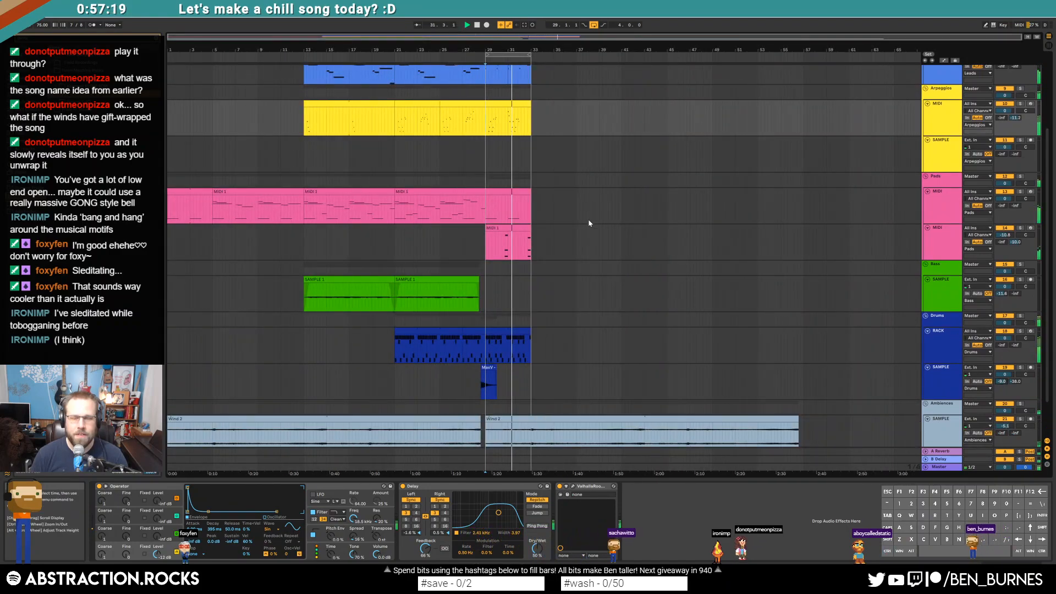
{"action": "scroll", "coordinate": [584, 231], "scroll_direction": "up", "scroll_amount": 4}
{"action": "scroll", "coordinate": [584, 231], "scroll_direction": "up", "scroll_amount": 1}
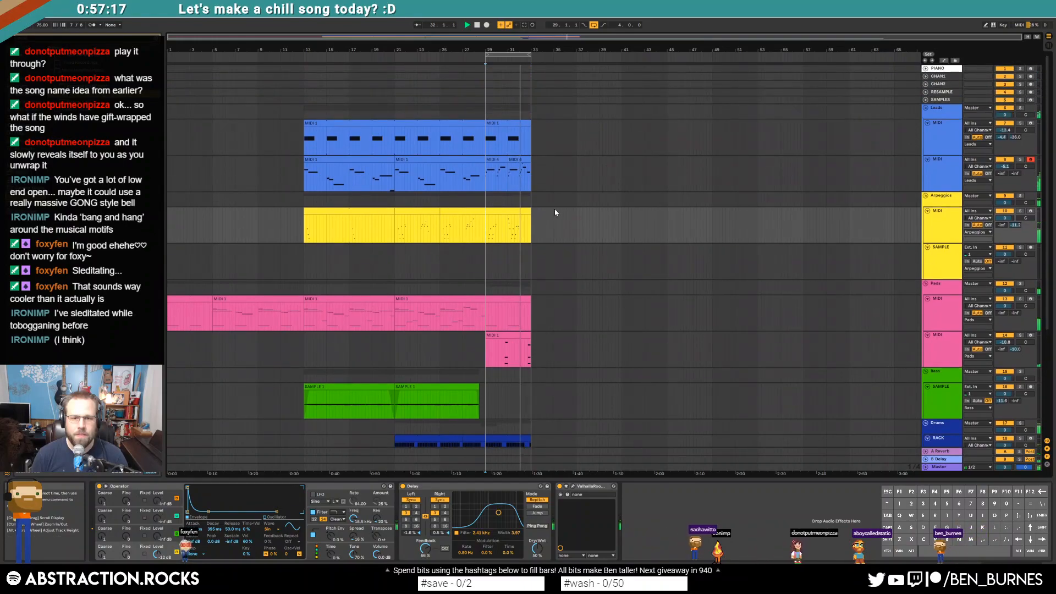
{"action": "key", "text": "space"}
Step: Add a short C4 note at the end of the second lead clip and slightly shorten the F4 note before it
{"action": "double_click", "coordinate": [518, 159]}
{"action": "left_click", "coordinate": [998, 461]}
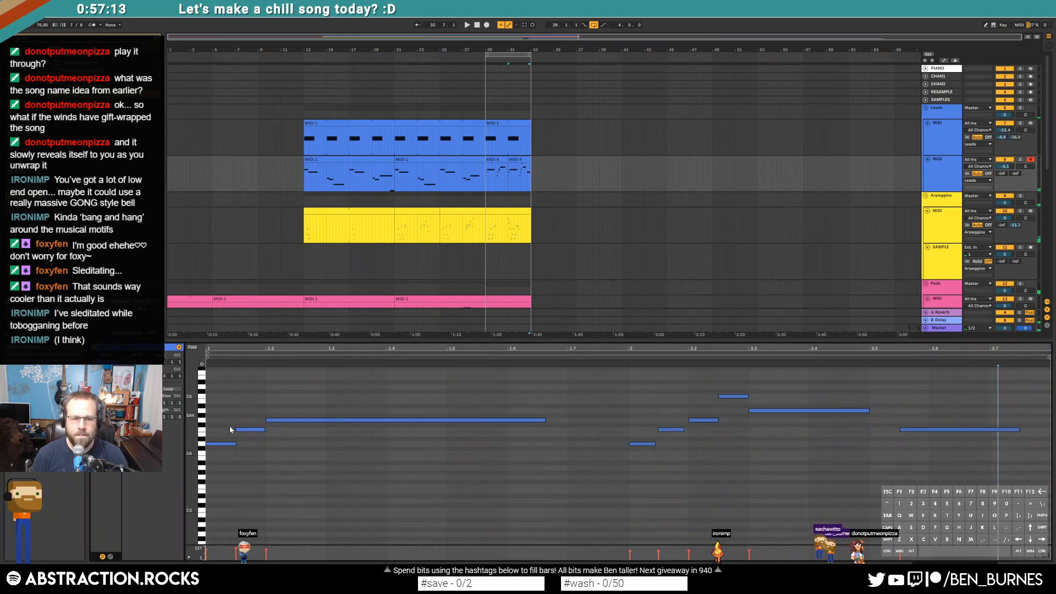
{"action": "double_click", "coordinate": [1026, 453]}
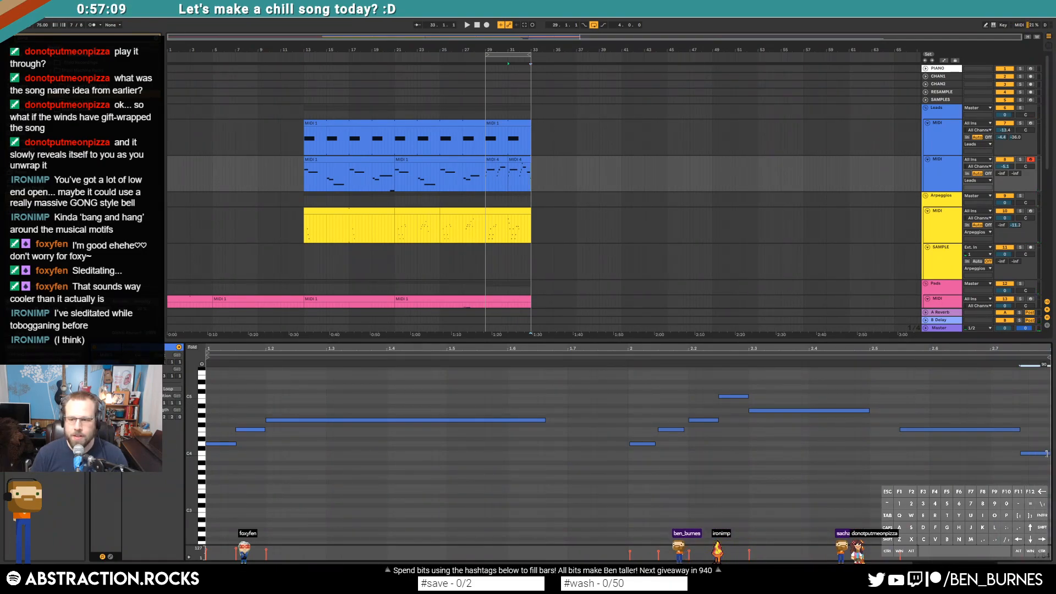
{"action": "left_click_drag", "start_coordinate": [1018, 430], "coordinate": [1005, 430]}
{"action": "left_click", "coordinate": [1018, 430]}
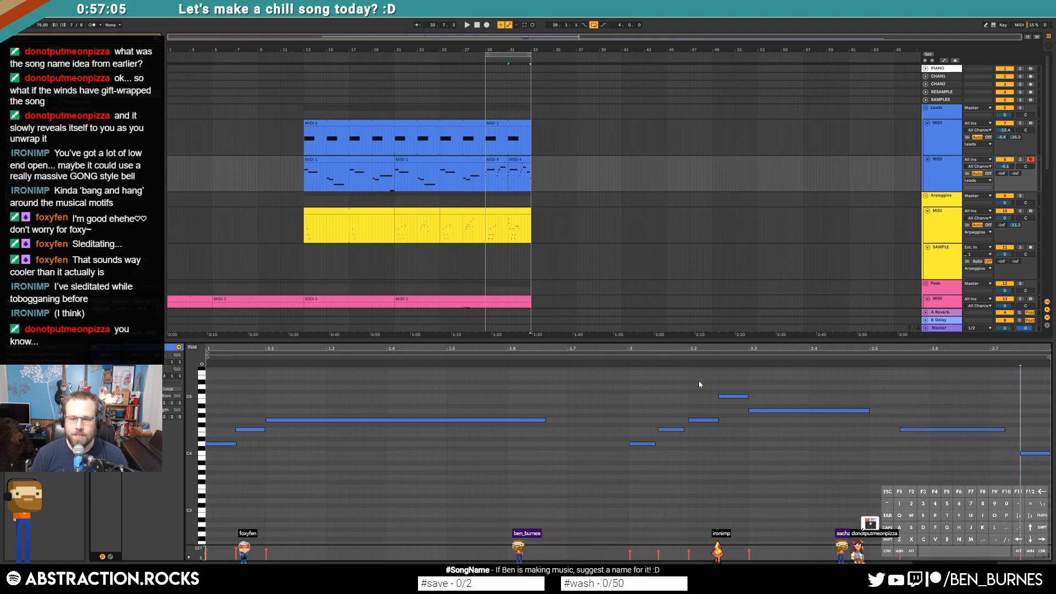
Step: Duplicate the two lead clips and the arpeggio clip of bars 29 to 33 over bars 33 to 37
{"action": "key", "text": "shift+Tab"}
{"action": "left_click", "coordinate": [498, 162]}
{"action": "left_click", "coordinate": [517, 161], "text": "shift"}
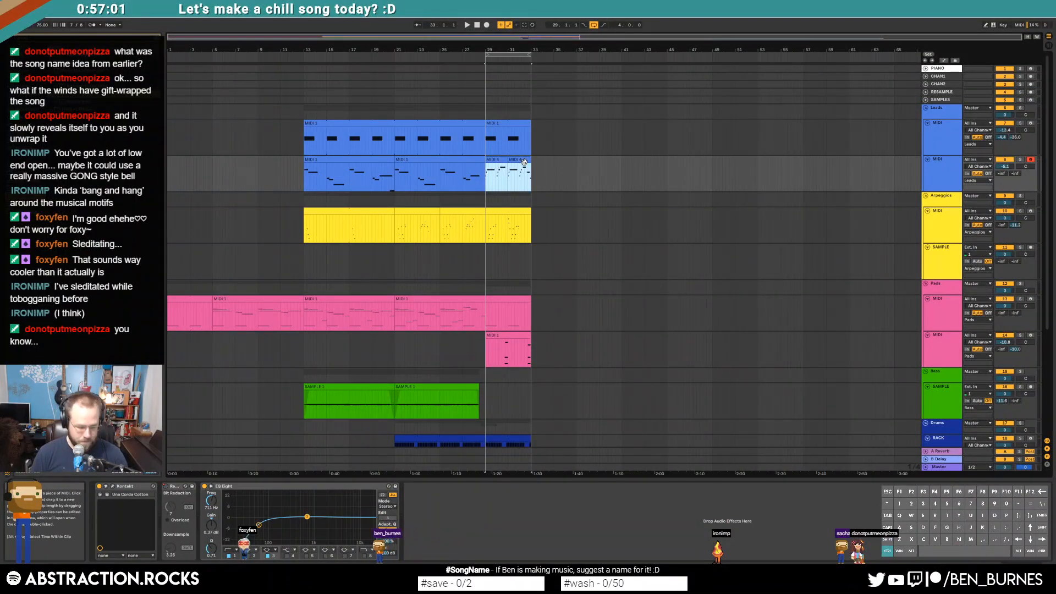
{"action": "key", "text": "ctrl+d"}
{"action": "left_click", "coordinate": [509, 210]}
{"action": "key", "text": "ctrl+d"}
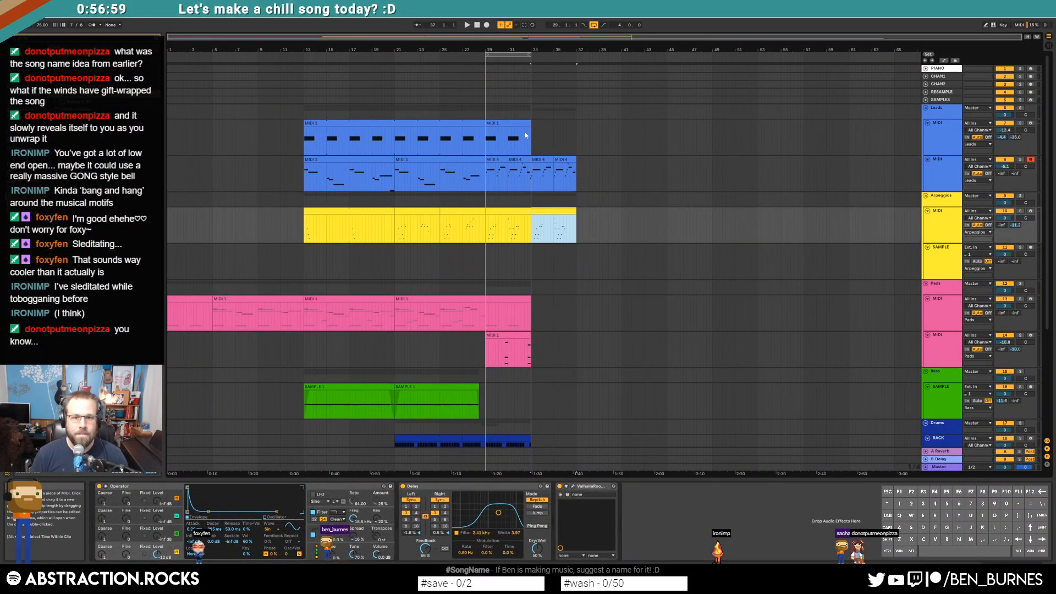
Step: Duplicate the last clip on the upper Leads MIDI track so it fills bars 33–37, and open the copy's notes
{"action": "left_click", "coordinate": [529, 123]}
{"action": "key", "text": "ctrl+d"}
{"action": "key", "text": "shift+Tab"}
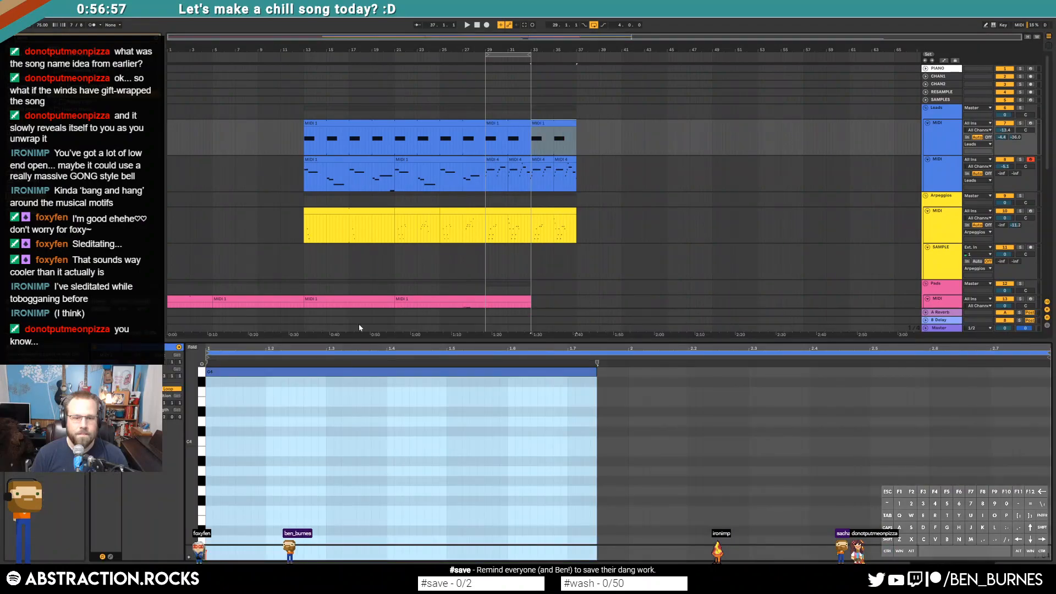
Step: Add a copy of the duplicated clip's first long note in a higher register, transposing it down semitone by semitone from an octave above
{"action": "scroll", "coordinate": [270, 389], "scroll_direction": "up", "scroll_amount": 1}
{"action": "left_click", "coordinate": [272, 389]}
{"action": "key", "text": "ctrl+a"}
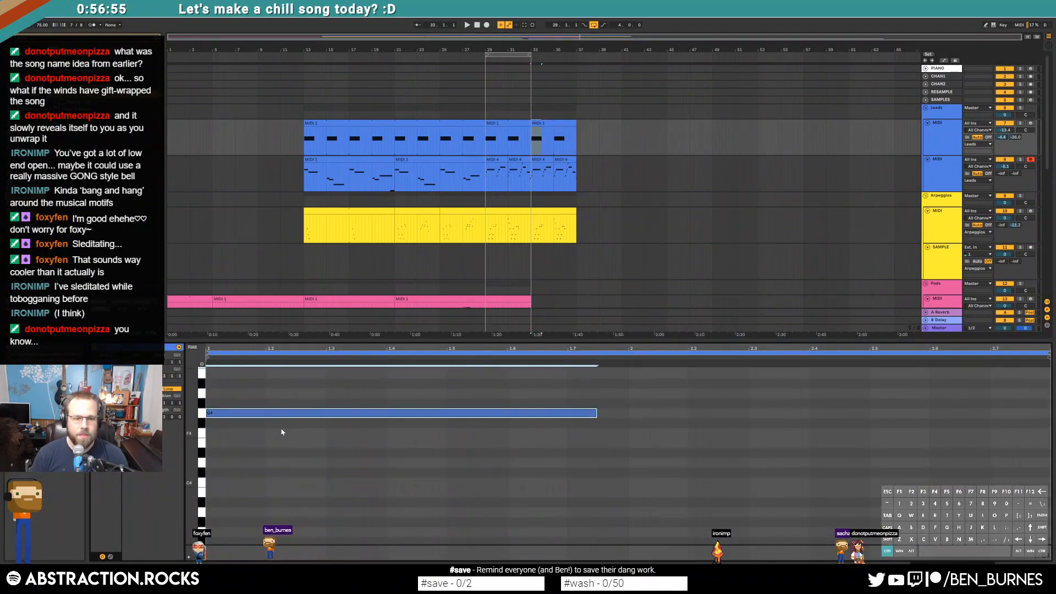
{"action": "key", "text": "shift+Up"}
{"action": "key", "text": "Down"}
{"action": "key", "text": "Down"}
{"action": "key", "text": "Down"}
{"action": "key", "text": "Down"}
{"action": "key", "text": "Down"}
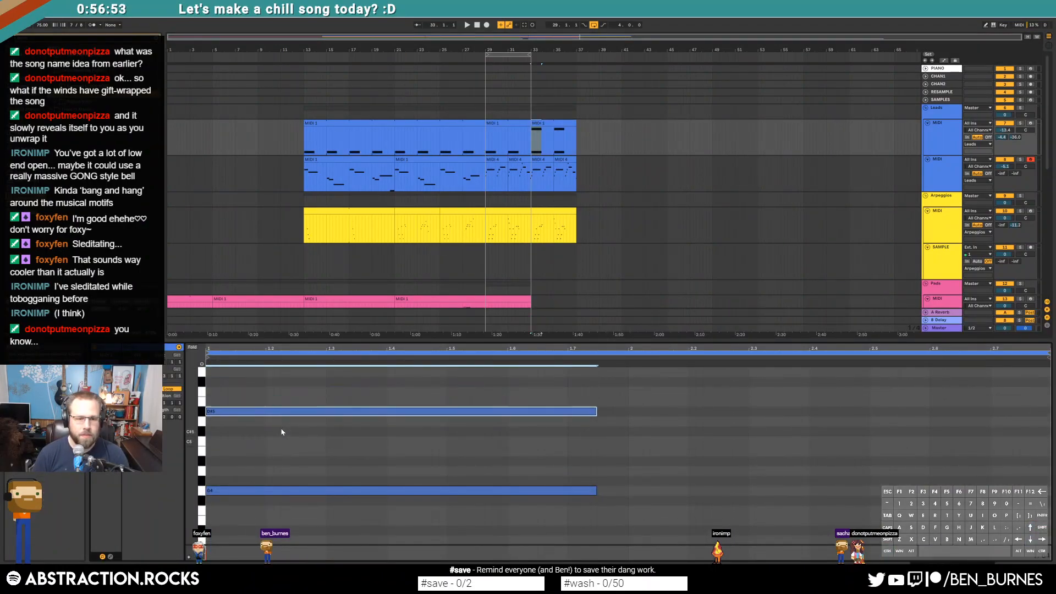
Step: Shift the upper note's start to 1.2, audition it, and trim its end to line up with the lower note
{"action": "key", "text": "Right"}
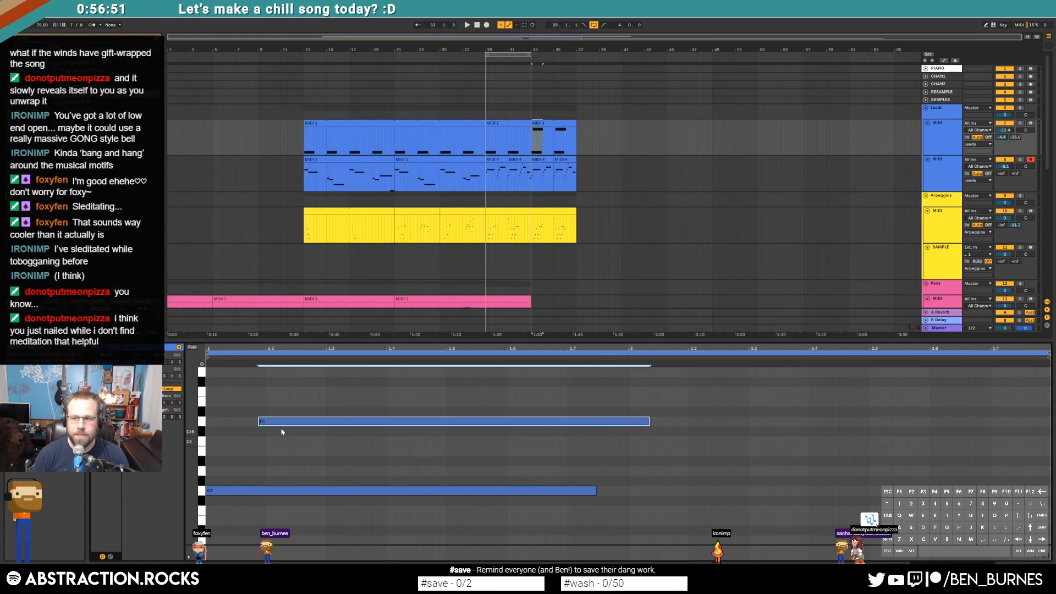
{"action": "key", "text": "Right"}
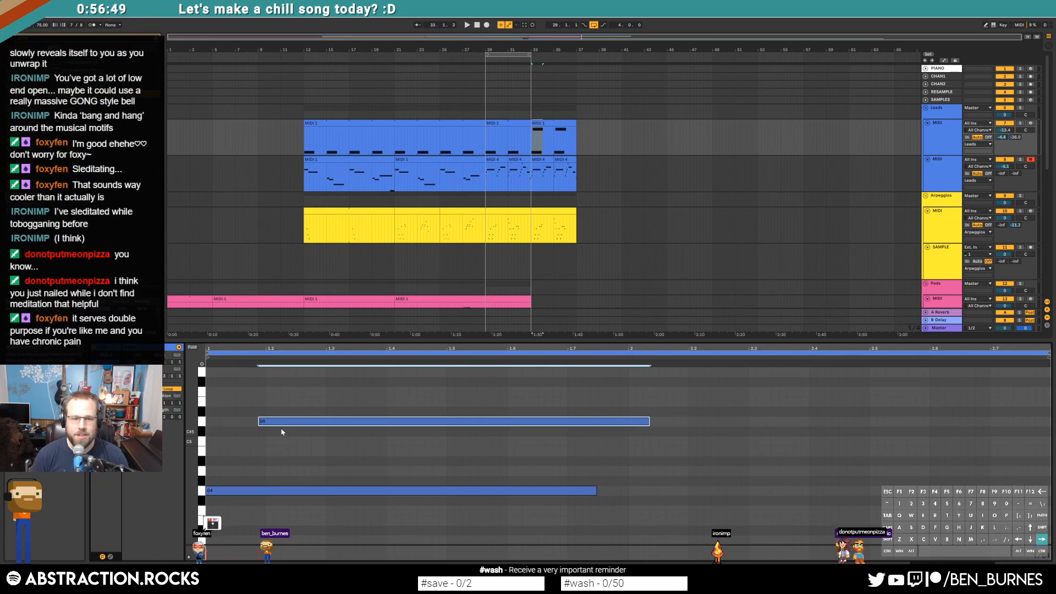
{"action": "key", "text": "space"}
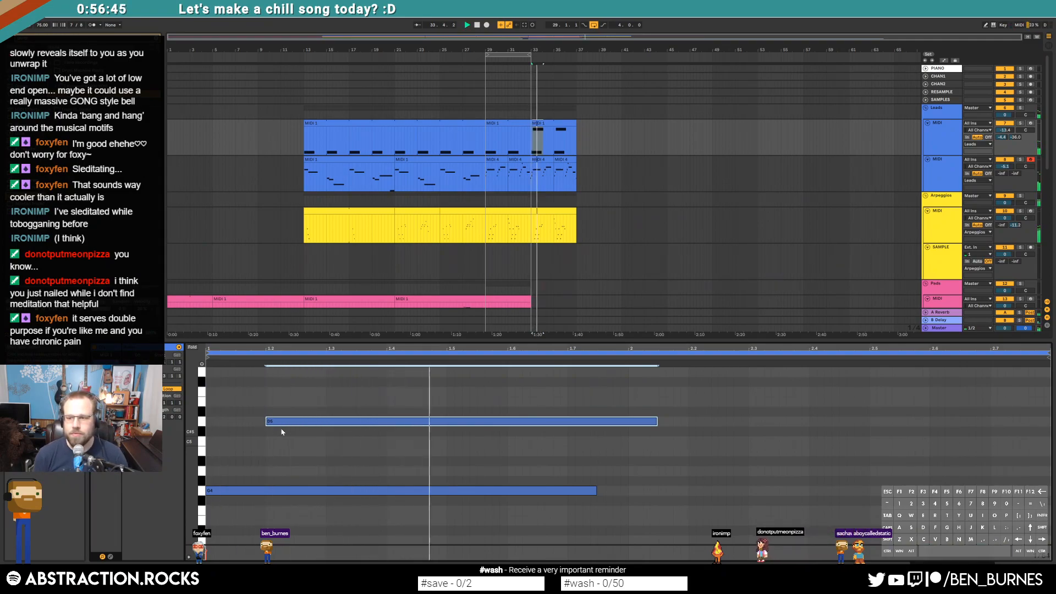
{"action": "key", "text": "space"}
{"action": "left_click_drag", "start_coordinate": [643, 422], "coordinate": [583, 422]}
{"action": "left_click", "coordinate": [605, 424]}
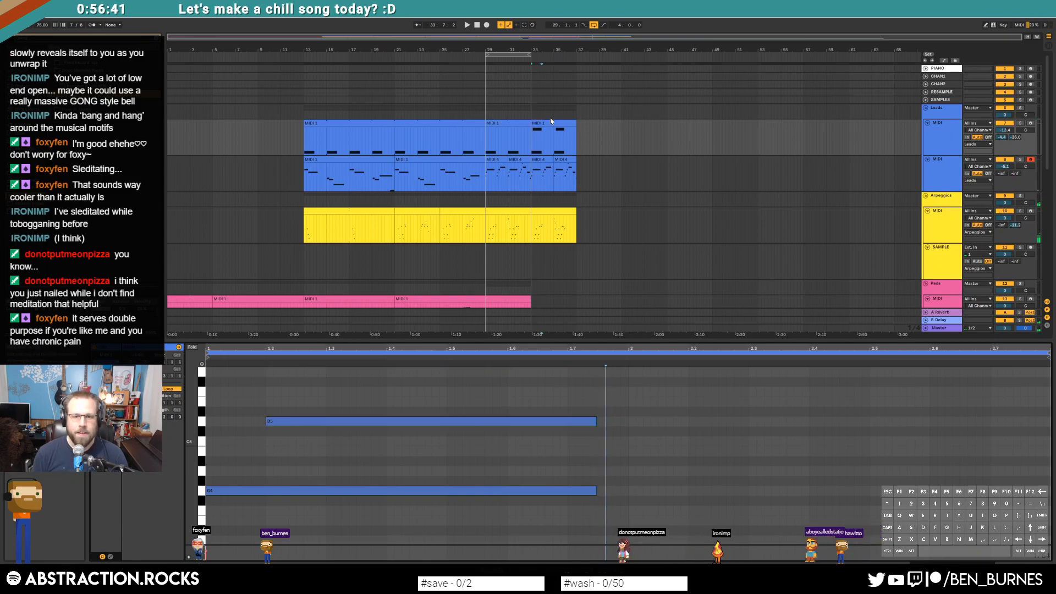
Step: Move the loop region to bars 33–37 and duplicate the last clips of both Pads MIDI tracks into it
{"action": "left_click", "coordinate": [530, 56]}
{"action": "left_click_drag", "start_coordinate": [530, 55], "coordinate": [575, 55]}
{"action": "scroll", "coordinate": [582, 234], "scroll_direction": "down", "scroll_amount": 3}
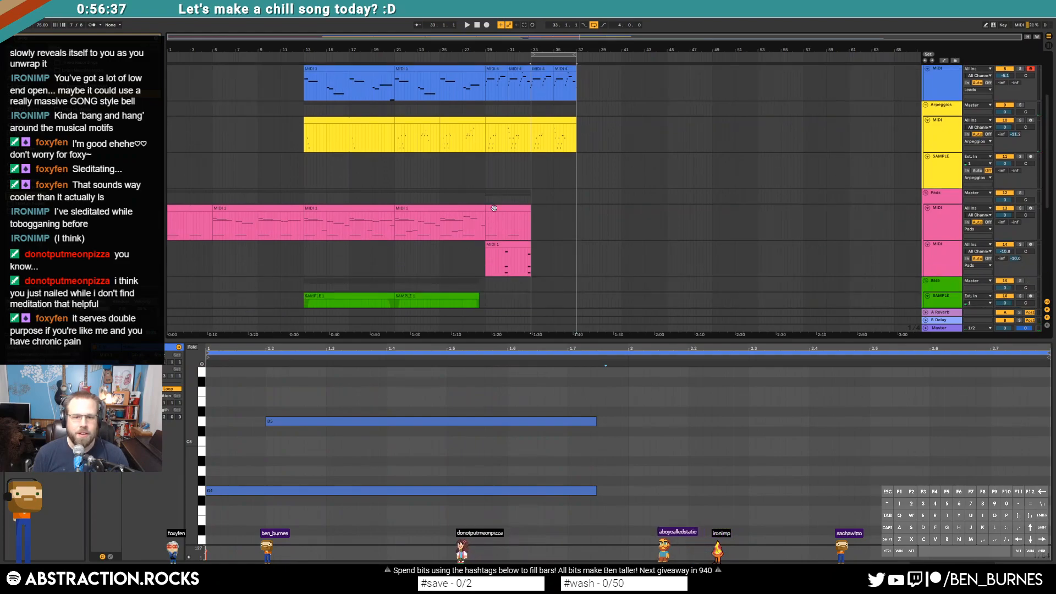
{"action": "left_click", "coordinate": [493, 208]}
{"action": "key", "text": "ctrl+d"}
{"action": "key", "text": "space"}
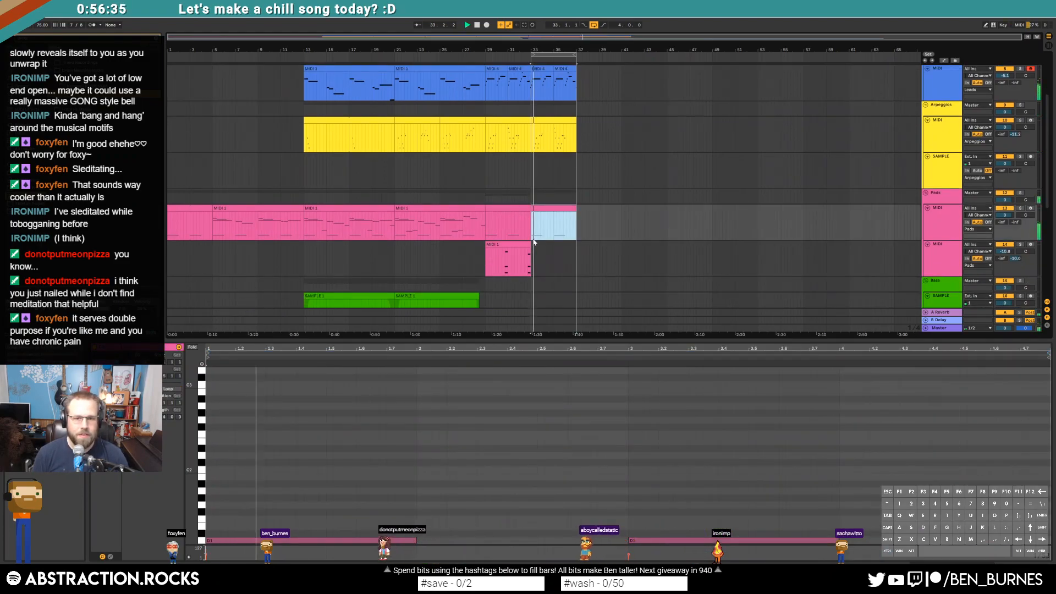
{"action": "left_click", "coordinate": [505, 244]}
{"action": "key", "text": "ctrl+d"}
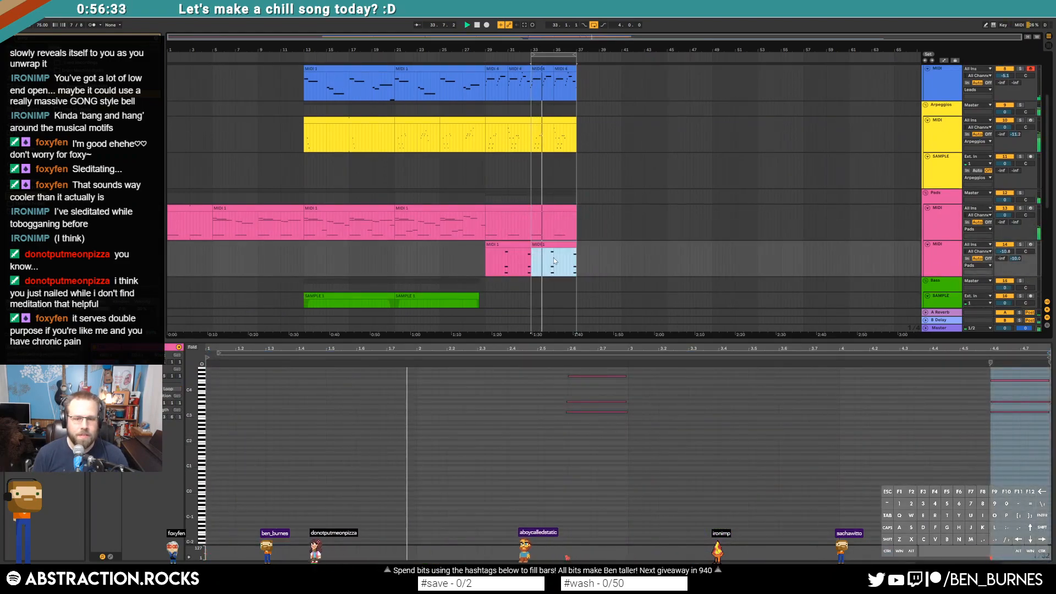
Step: Extend the last drum rack clip so its pattern continues to bar 37
{"action": "scroll", "coordinate": [550, 253], "scroll_direction": "down", "scroll_amount": 5}
{"action": "left_click", "coordinate": [517, 233]}
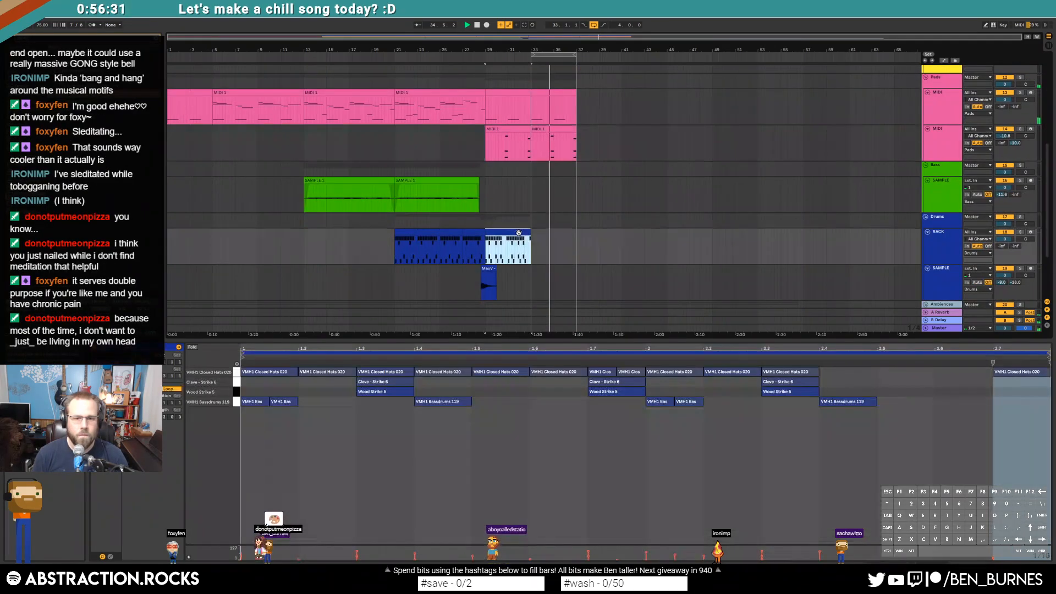
{"action": "key", "text": "space"}
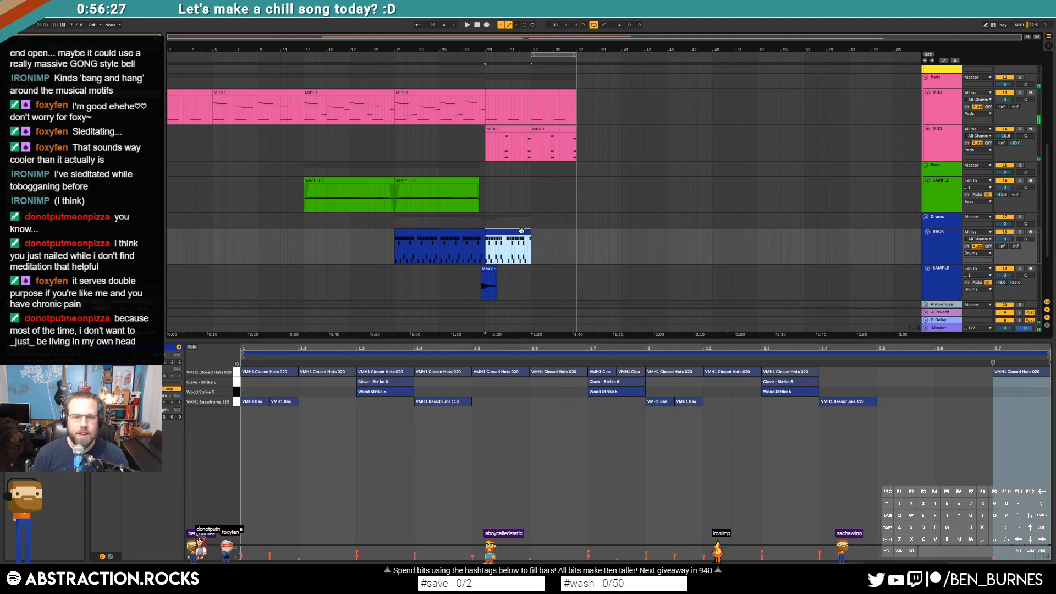
{"action": "left_click_drag", "start_coordinate": [528, 233], "coordinate": [574, 232]}
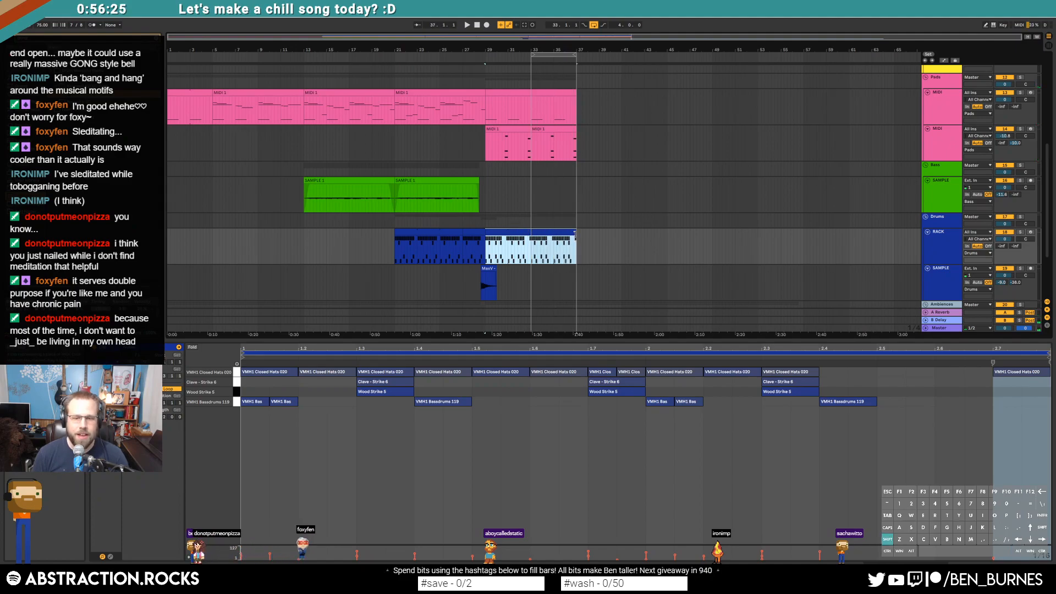
Step: Split the drum rack clip at bar 33 and open the second part's notes
{"action": "key", "text": "shift+Tab"}
{"action": "scroll", "coordinate": [561, 285], "scroll_direction": "up", "scroll_amount": 3}
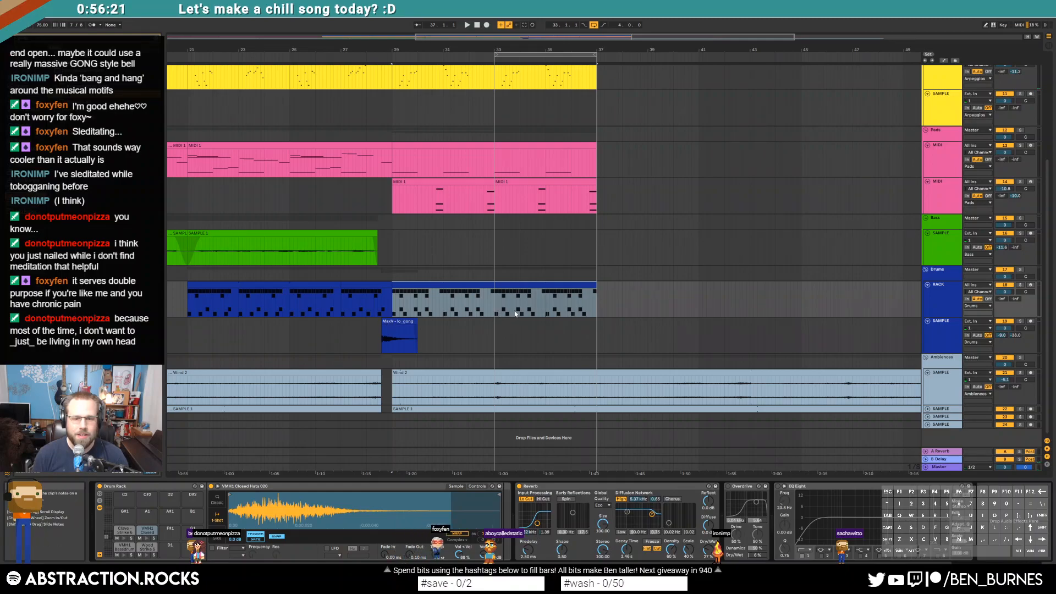
{"action": "left_click", "coordinate": [499, 303]}
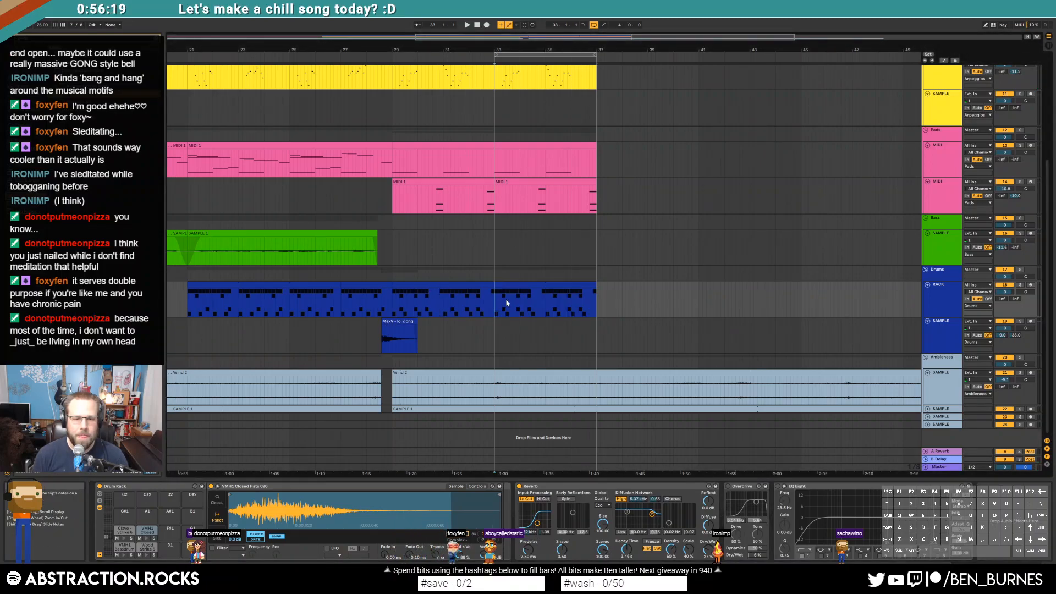
{"action": "double_click", "coordinate": [548, 285]}
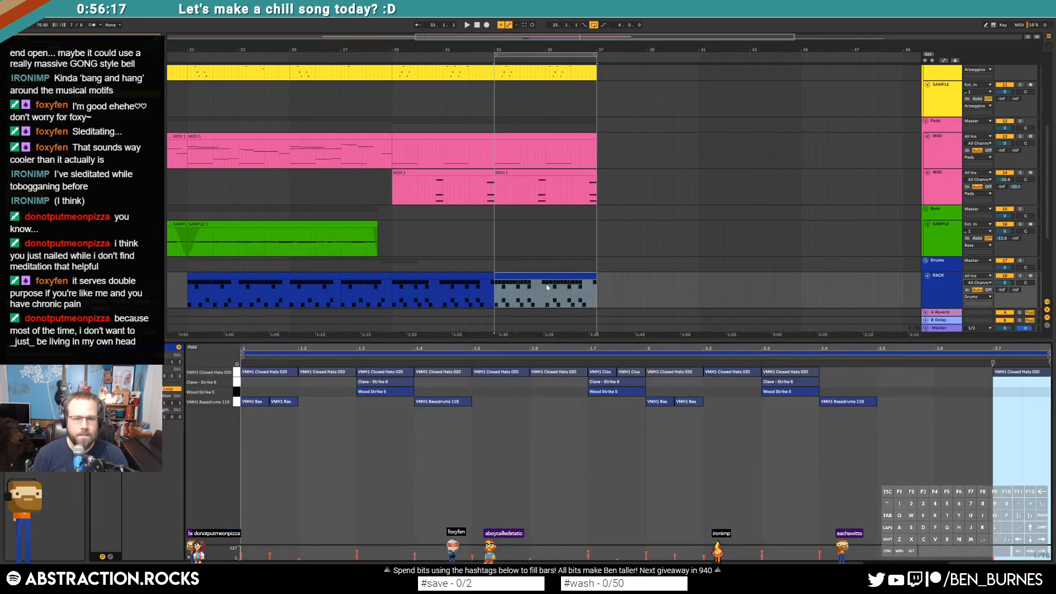
Step: Load the open hi-hat sample onto the empty Drum Rack pad beside A1 and move its start point to the transient
{"action": "key", "text": "shift+Tab"}
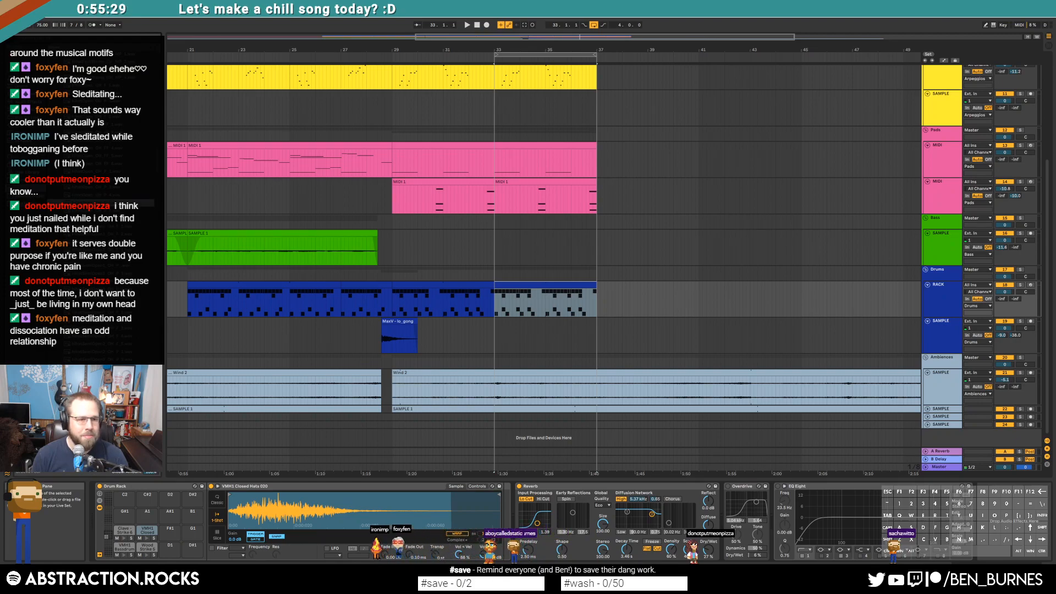
{"action": "left_click_drag", "start_coordinate": [101, 509], "coordinate": [124, 516]}
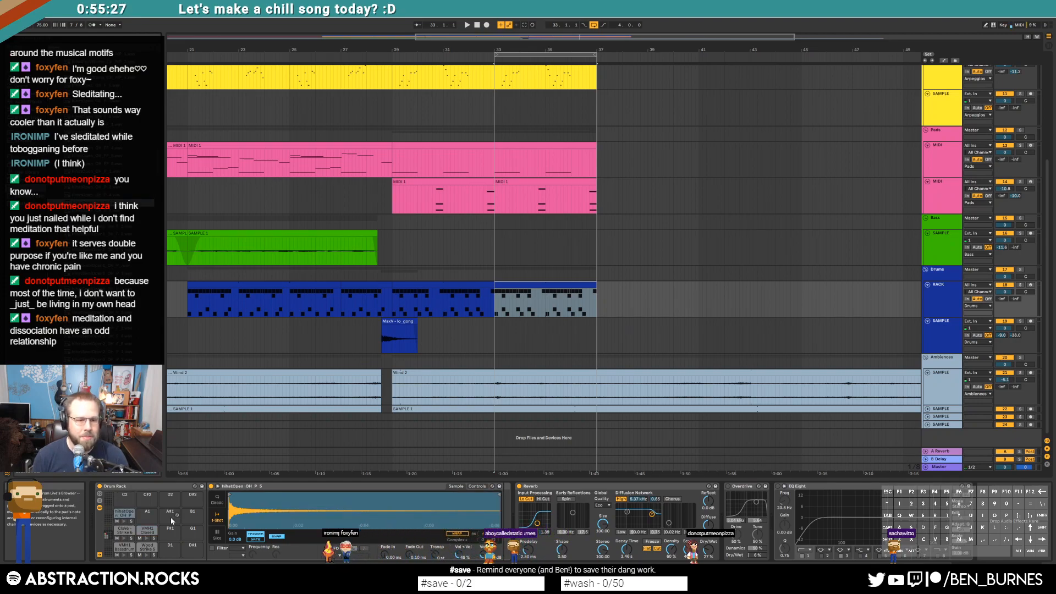
{"action": "left_click_drag", "start_coordinate": [248, 509], "coordinate": [247, 530]}
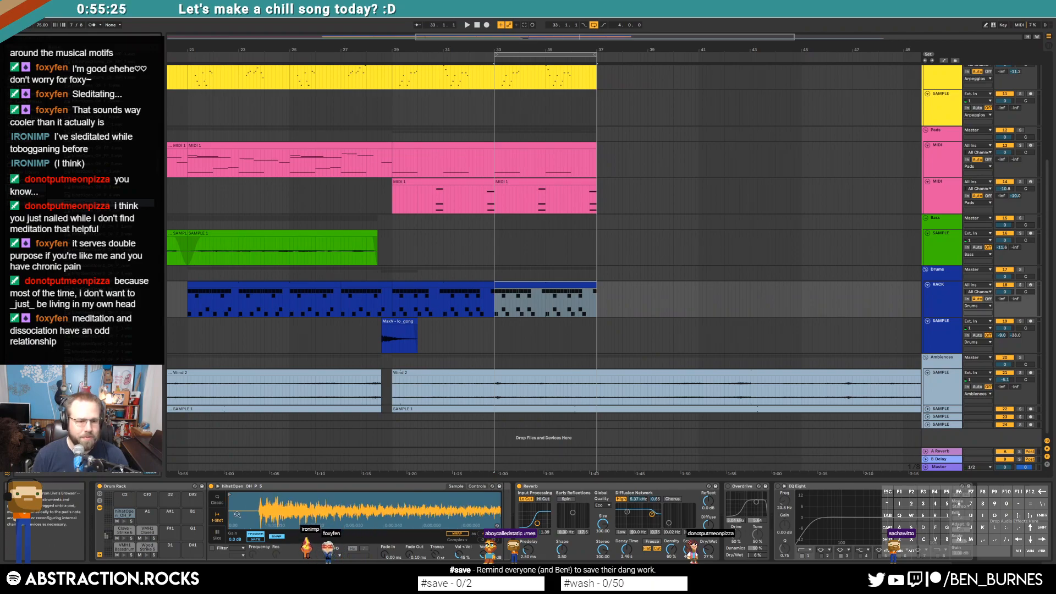
{"action": "left_click_drag", "start_coordinate": [232, 496], "coordinate": [257, 500]}
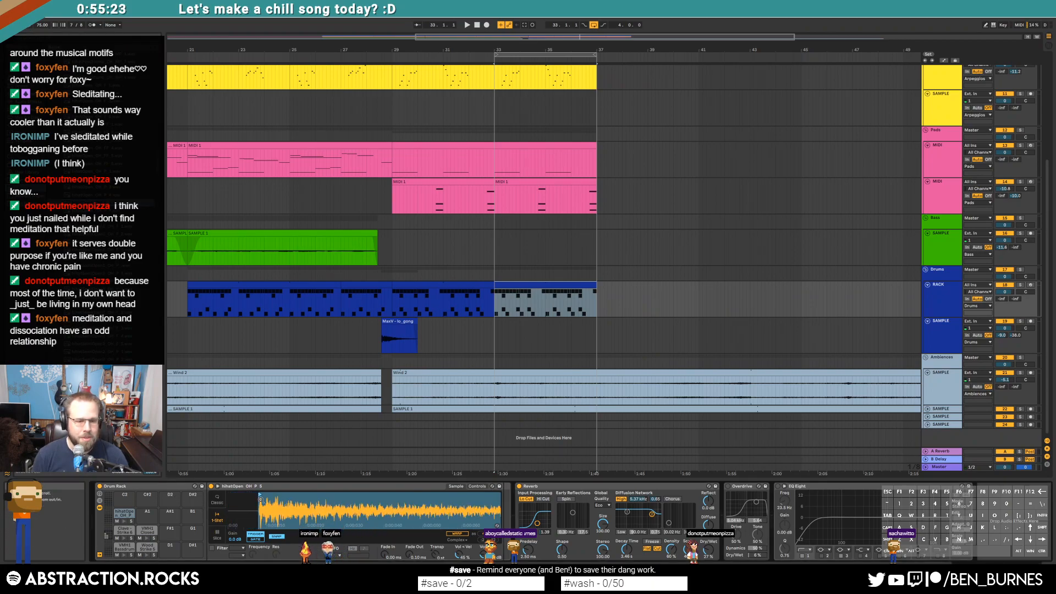
Step: Switch the open hi-hat's sampler to Classic mode, reduce its release and sustain, and audition the pad
{"action": "left_click", "coordinate": [217, 501]}
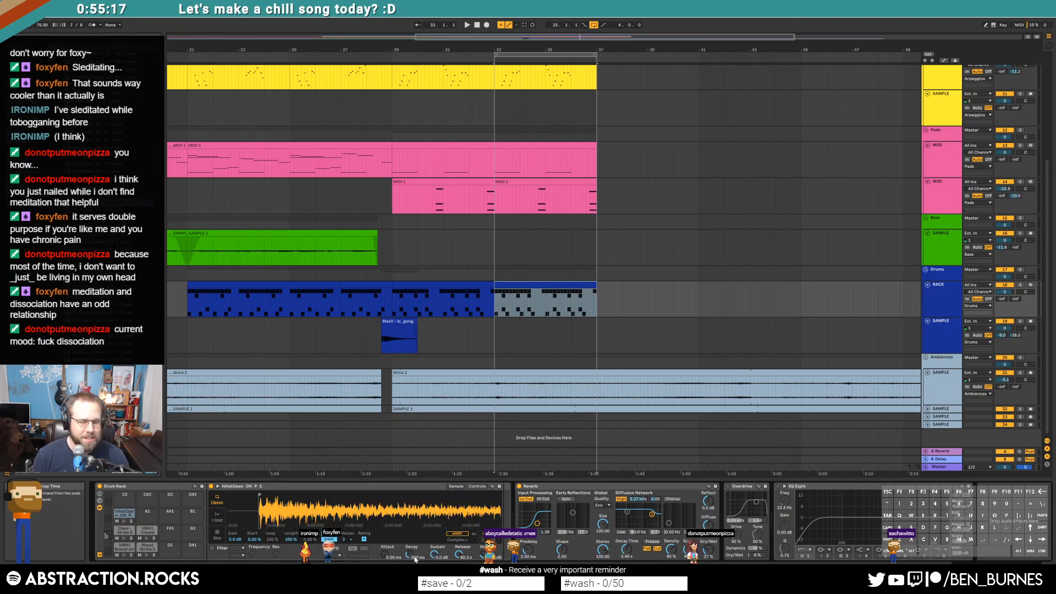
{"action": "left_click_drag", "start_coordinate": [461, 555], "coordinate": [461, 592]}
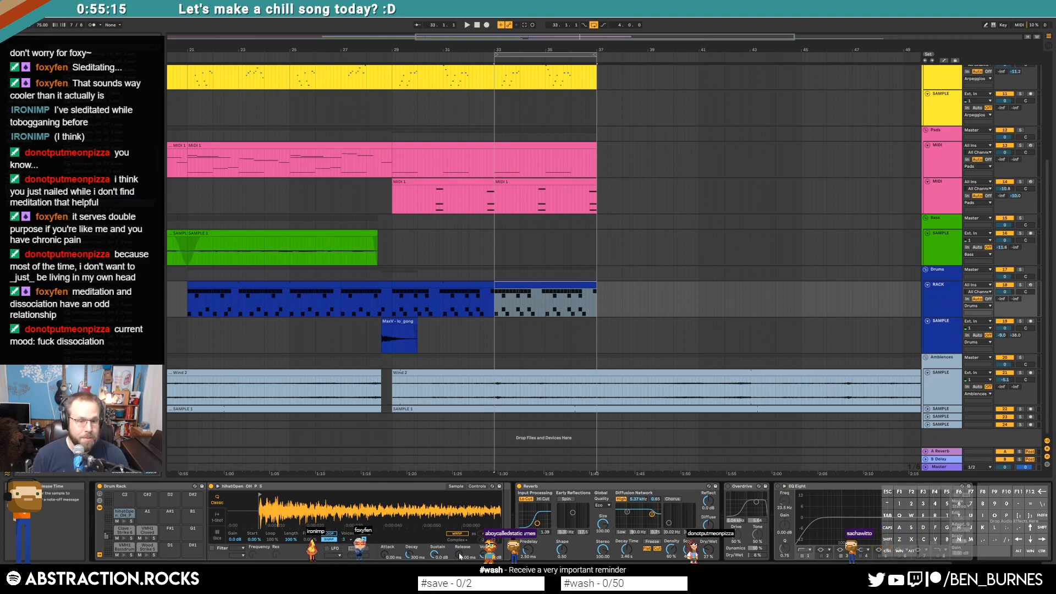
{"action": "left_click_drag", "start_coordinate": [433, 554], "coordinate": [433, 566]}
{"action": "left_click", "coordinate": [126, 520]}
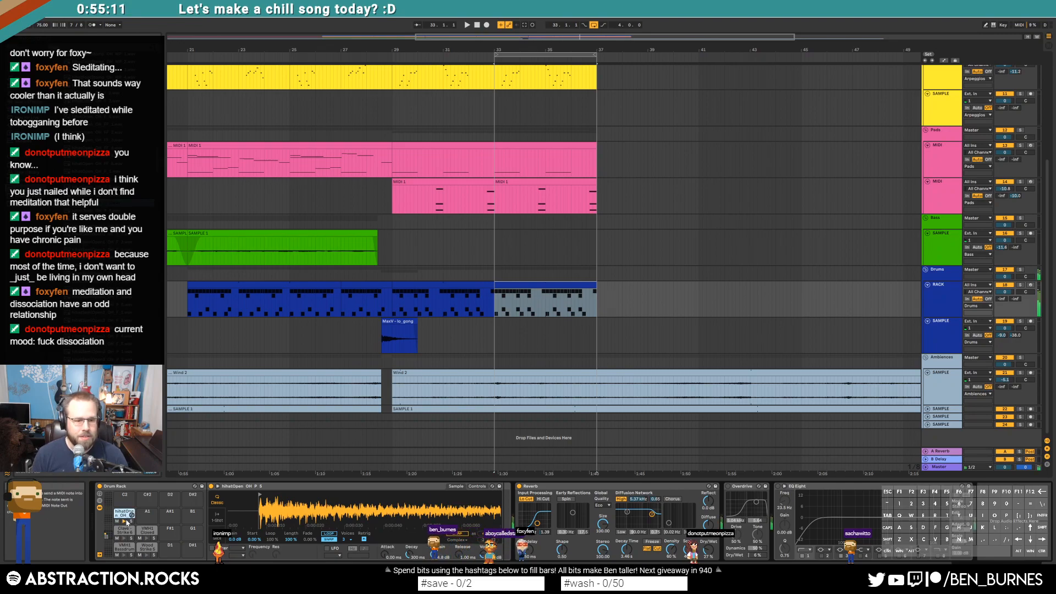
Step: Add open hi-hat notes at 1.2, 1.4 and 1.6 in the drum clip starting at bar 33
{"action": "double_click", "coordinate": [511, 283]}
{"action": "double_click", "coordinate": [303, 373]}
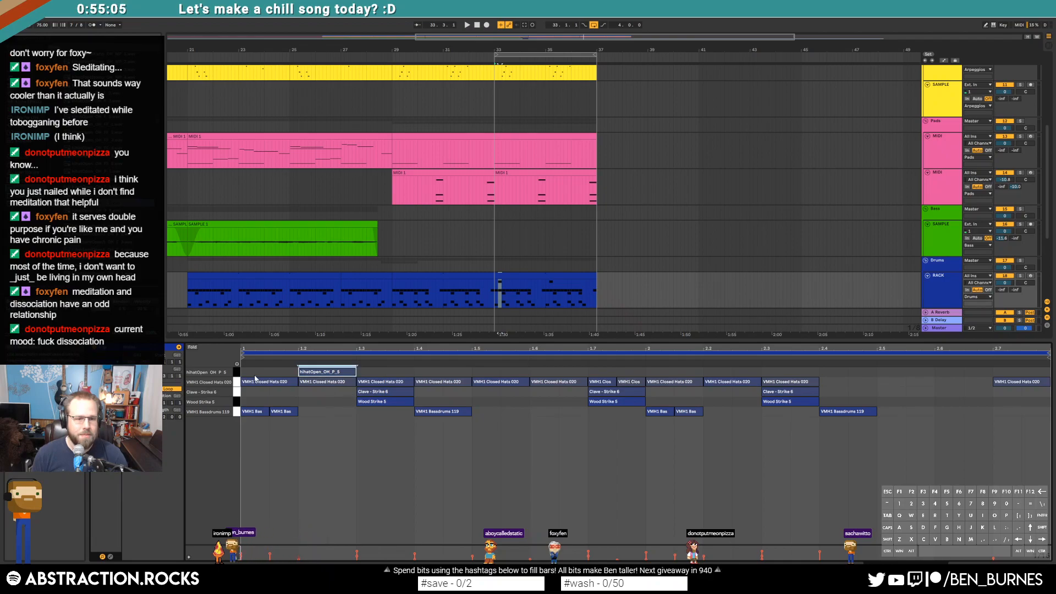
{"action": "key", "text": "ctrl+d"}
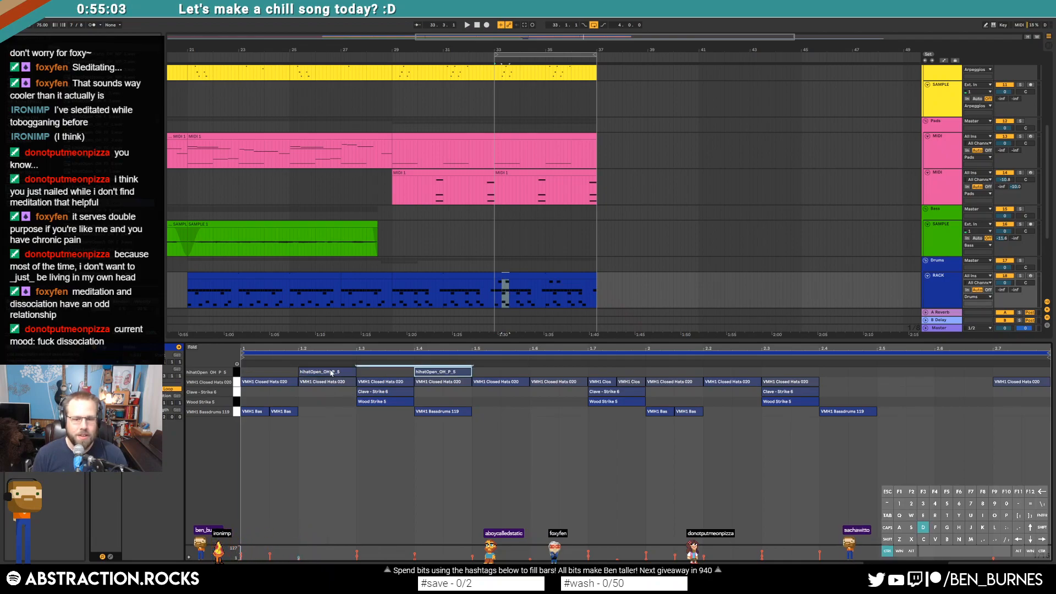
{"action": "key", "text": "ctrl+d"}
Step: Add a short open hi-hat note in the second half of beat 1.7 and duplicate the bar's hi-hat pattern into bar 2
{"action": "left_click_drag", "start_coordinate": [644, 372], "coordinate": [238, 349]}
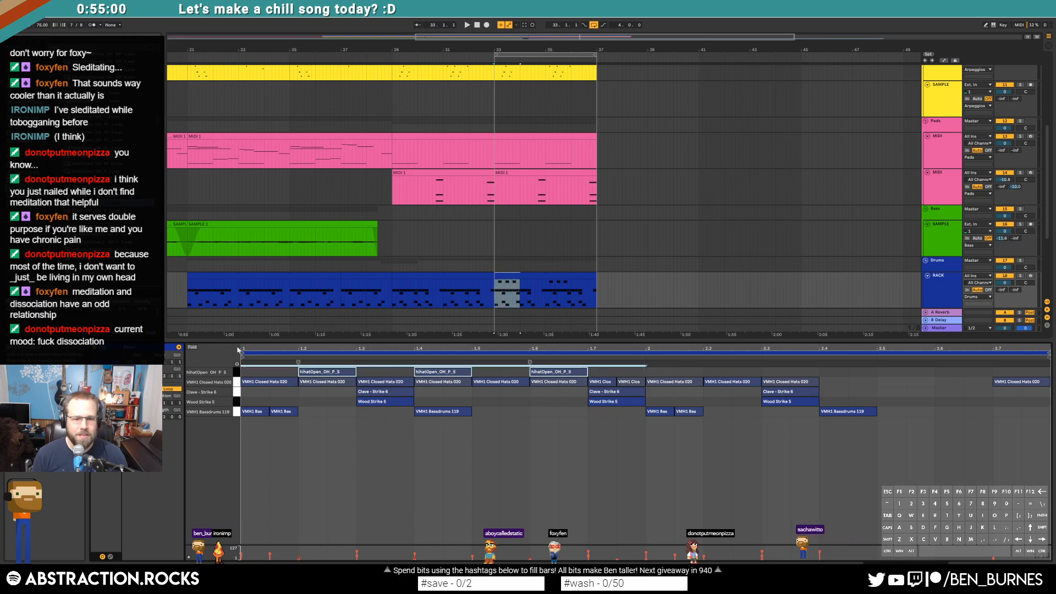
{"action": "double_click", "coordinate": [625, 373]}
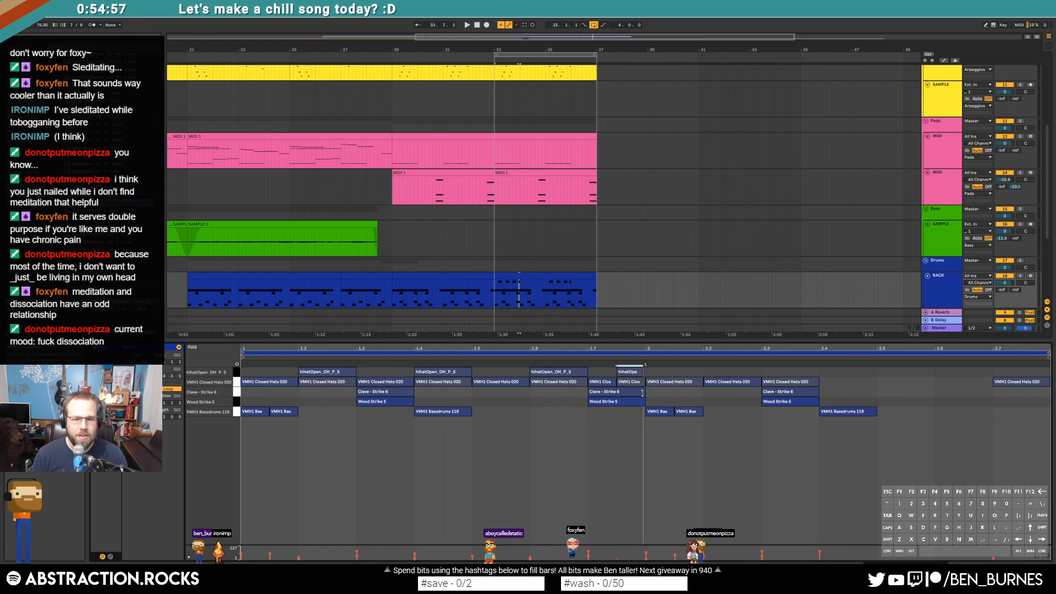
{"action": "left_click_drag", "start_coordinate": [243, 378], "coordinate": [632, 370]}
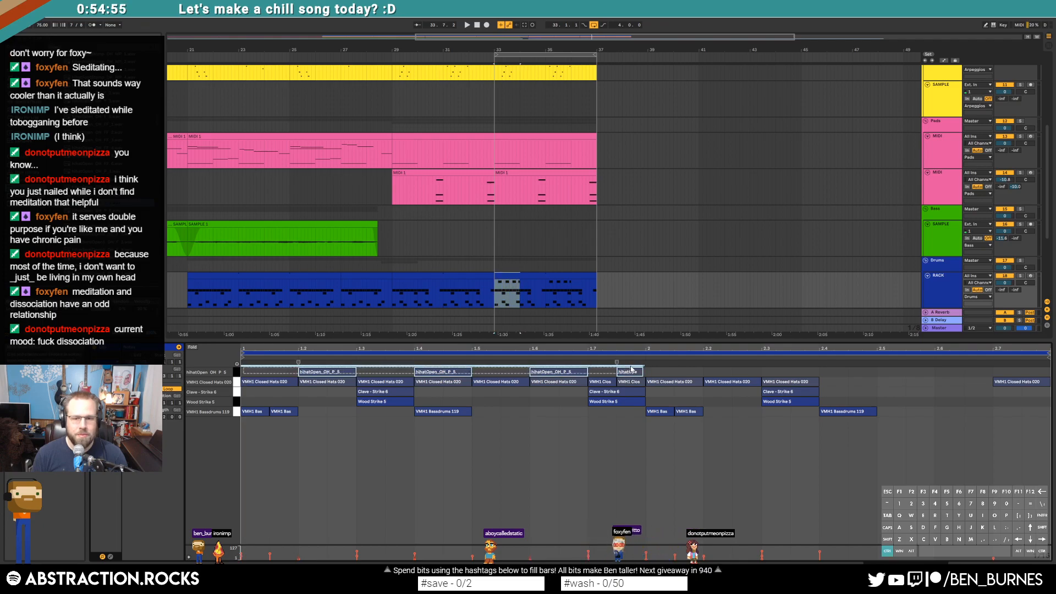
{"action": "key", "text": "ctrl+d"}
{"action": "left_click", "coordinate": [614, 374]}
{"action": "left_click", "coordinate": [619, 372]}
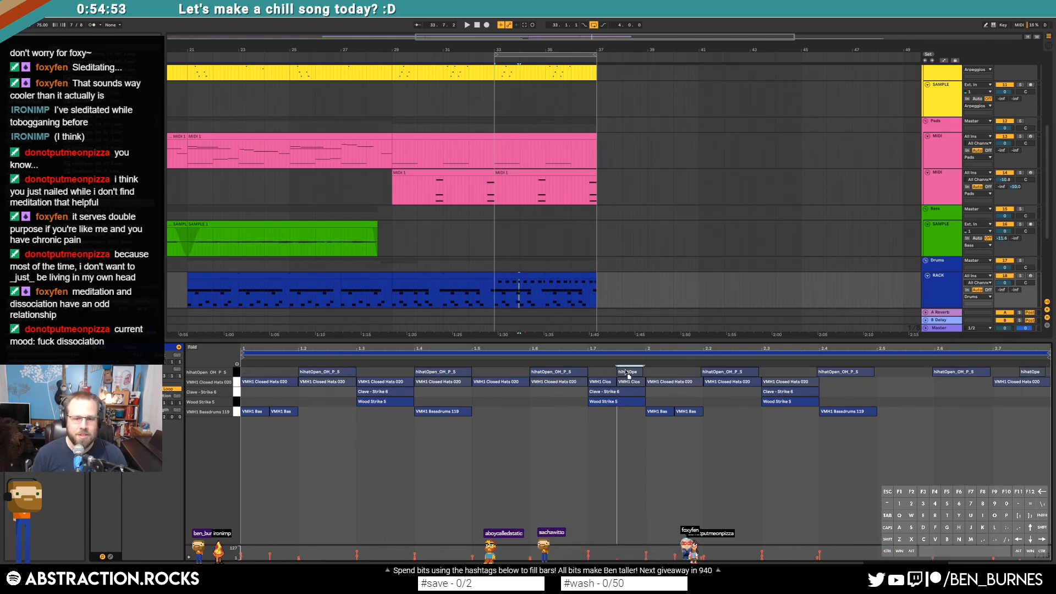
Step: Play the loop, align the open hi-hat note at 2.2 to the grid and delete the ones at 2.4 and 2.6
{"action": "key", "text": "space"}
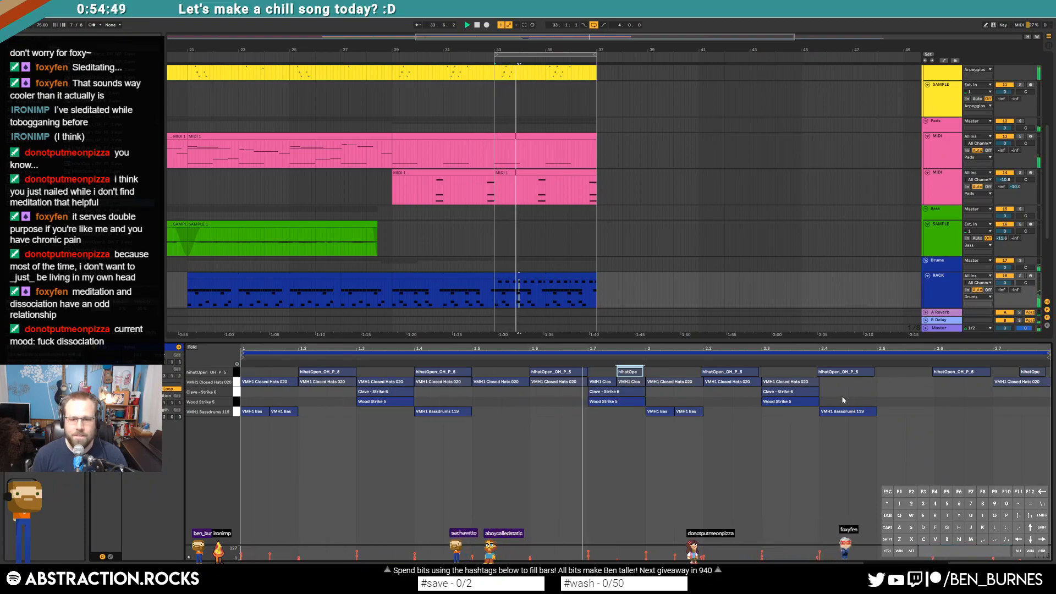
{"action": "left_click_drag", "start_coordinate": [725, 372], "coordinate": [734, 372]}
{"action": "double_click", "coordinate": [868, 372]}
{"action": "left_click", "coordinate": [945, 372]}
{"action": "double_click", "coordinate": [944, 372]}
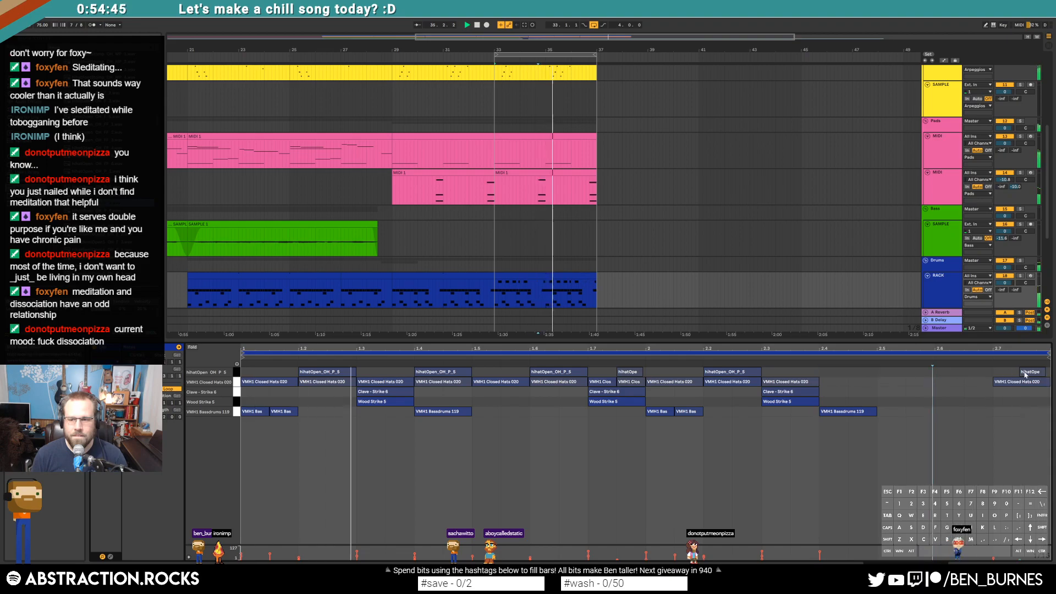
Step: Replace the open hi-hat note at 2.2 with one starting at 2.3 and sustaining to 2.6, checking it in playback
{"action": "double_click", "coordinate": [705, 371]}
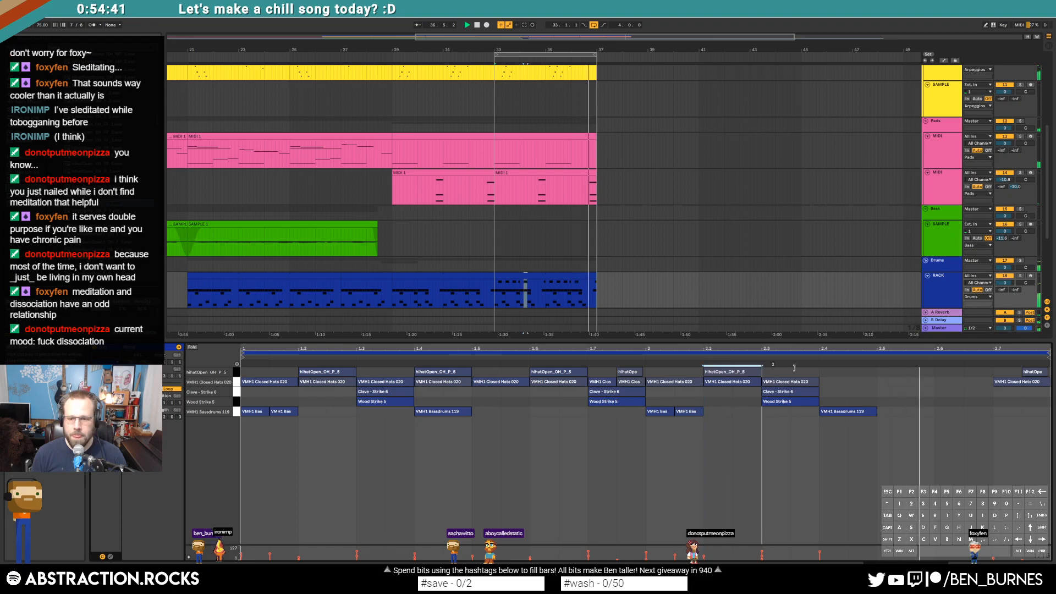
{"action": "double_click", "coordinate": [844, 373]}
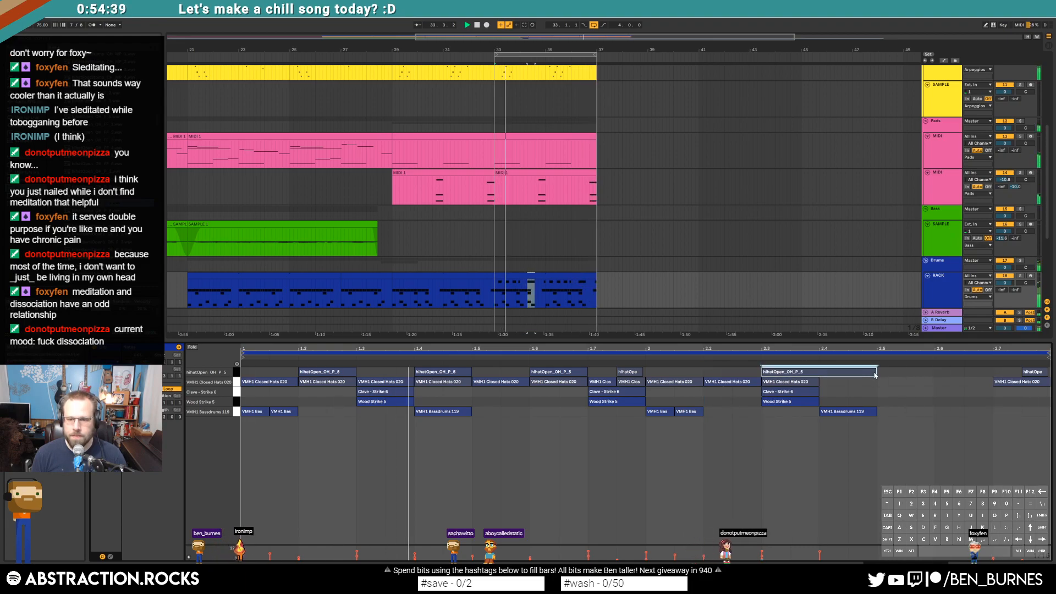
{"action": "left_click_drag", "start_coordinate": [877, 371], "coordinate": [933, 372]}
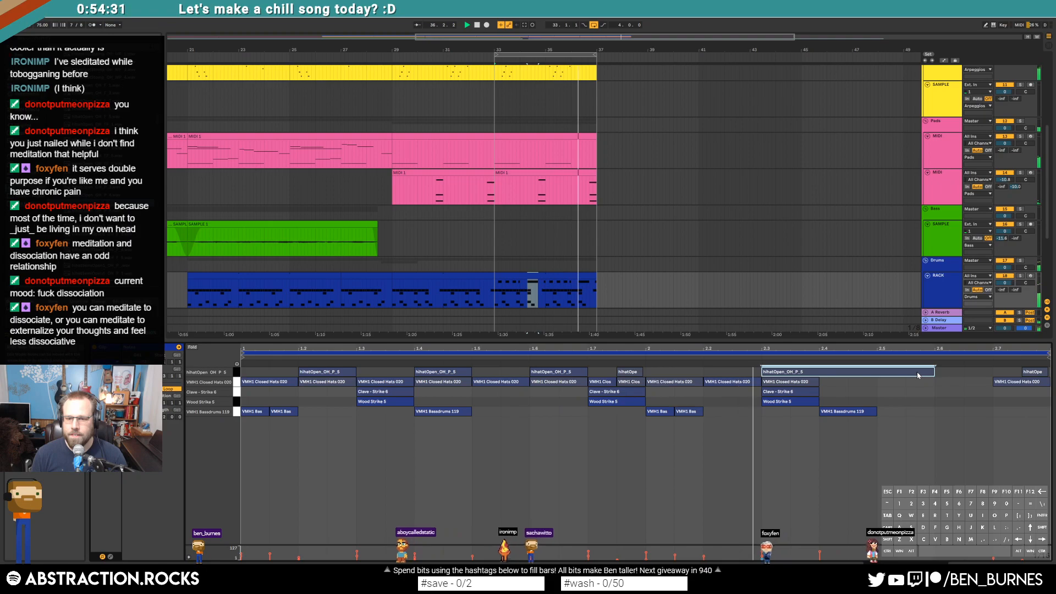
{"action": "key", "text": "space"}
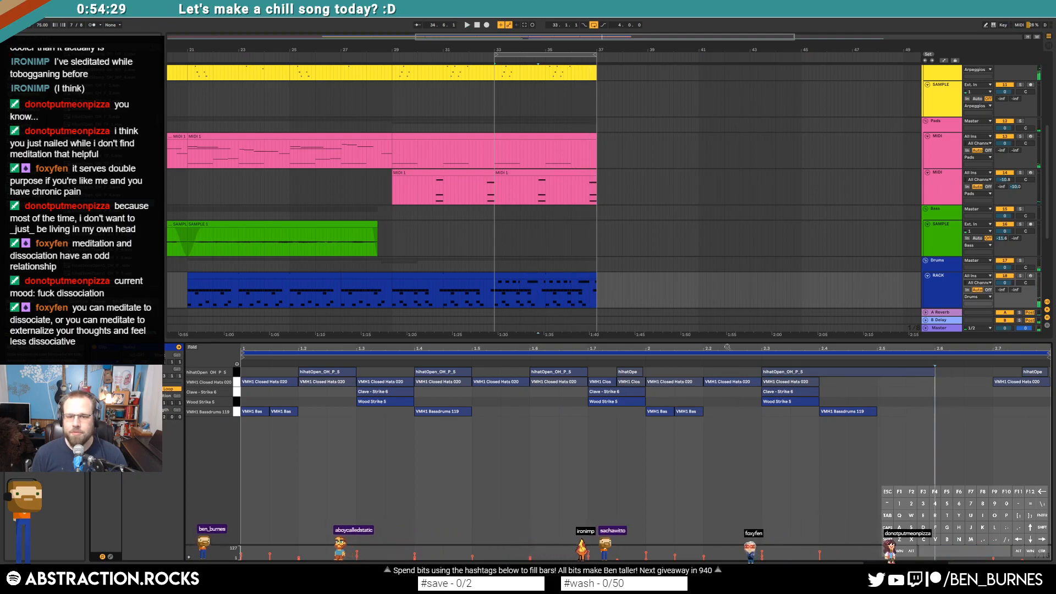
Step: Open the device chain for the drum clip starting at bar 33
{"action": "left_click", "coordinate": [562, 278]}
{"action": "key", "text": "shift+Tab"}
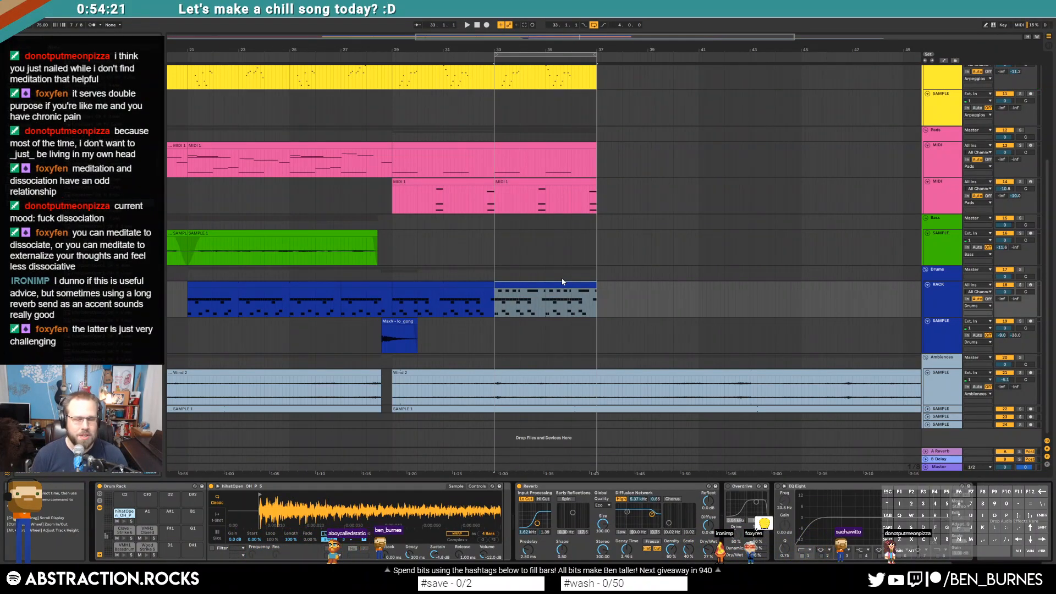
{"action": "left_click", "coordinate": [533, 286]}
{"action": "double_click", "coordinate": [533, 286]}
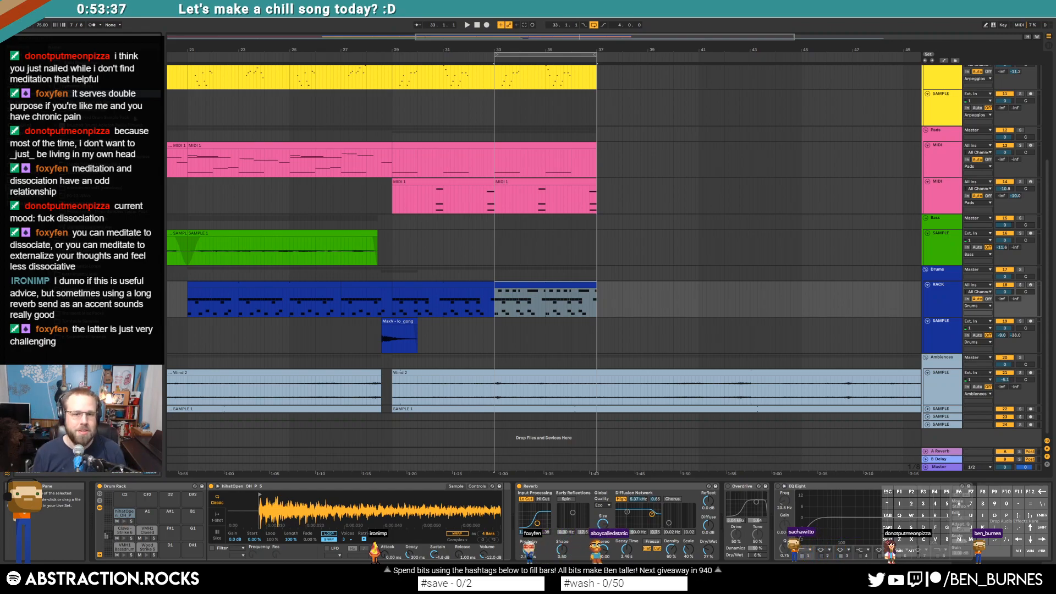
Step: In the second lead track's clip at bar 33, shorten the note at 1.2 to half a beat and duplicate the opening three-note run after it
{"action": "scroll", "coordinate": [535, 165], "scroll_direction": "up", "scroll_amount": 5}
{"action": "left_click", "coordinate": [512, 127]}
{"action": "key", "text": "space"}
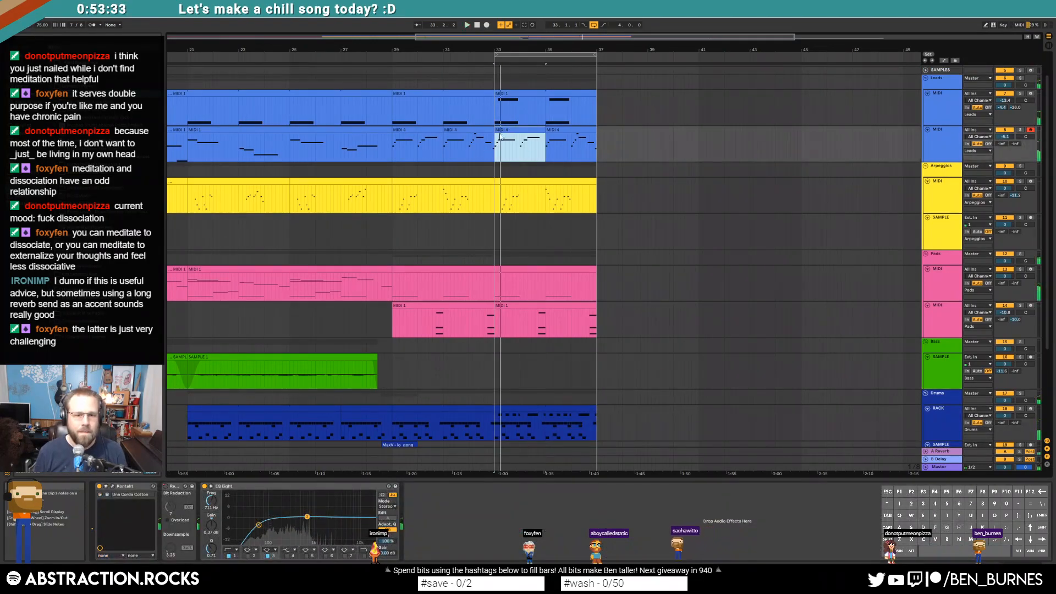
{"action": "key", "text": "shift+Tab"}
{"action": "left_click_drag", "start_coordinate": [212, 376], "coordinate": [242, 414]}
{"action": "left_click_drag", "start_coordinate": [546, 377], "coordinate": [294, 378]}
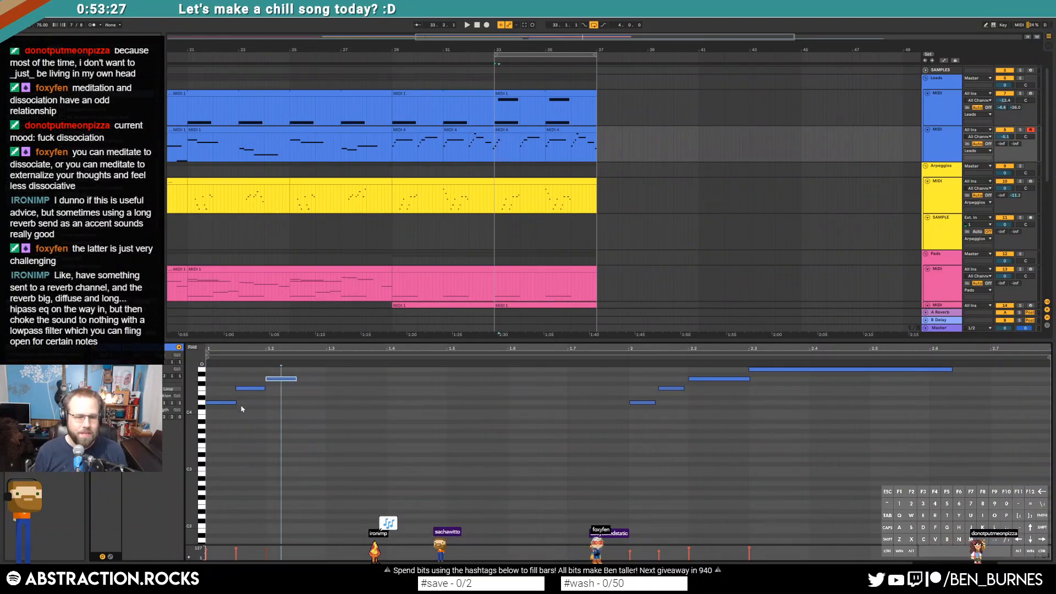
{"action": "key", "text": "ctrl+d"}
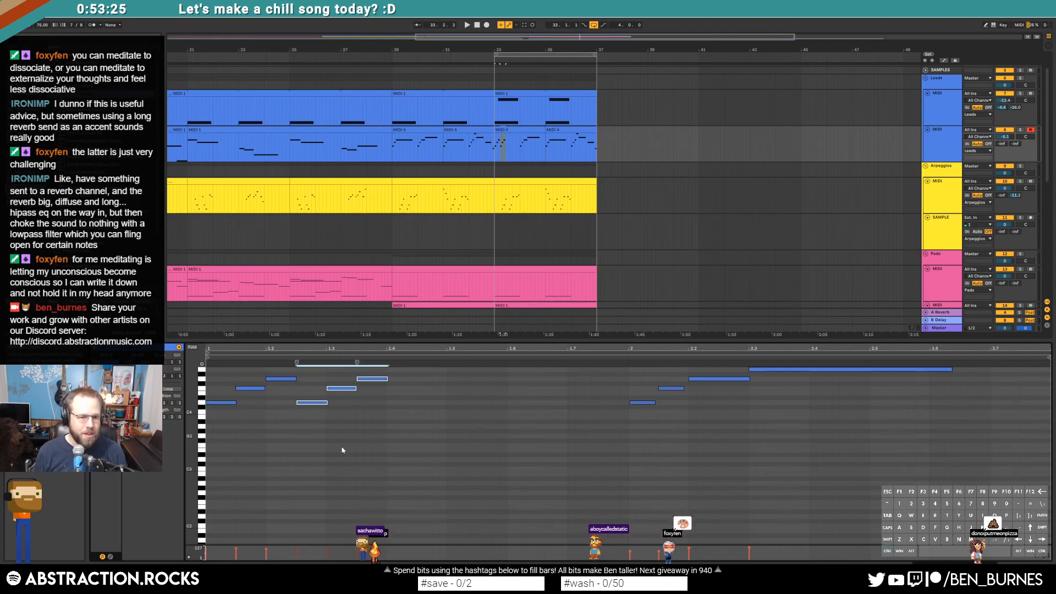
Step: Adjust the velocities of individual notes in the two opening three-note runs
{"action": "left_click", "coordinate": [318, 386]}
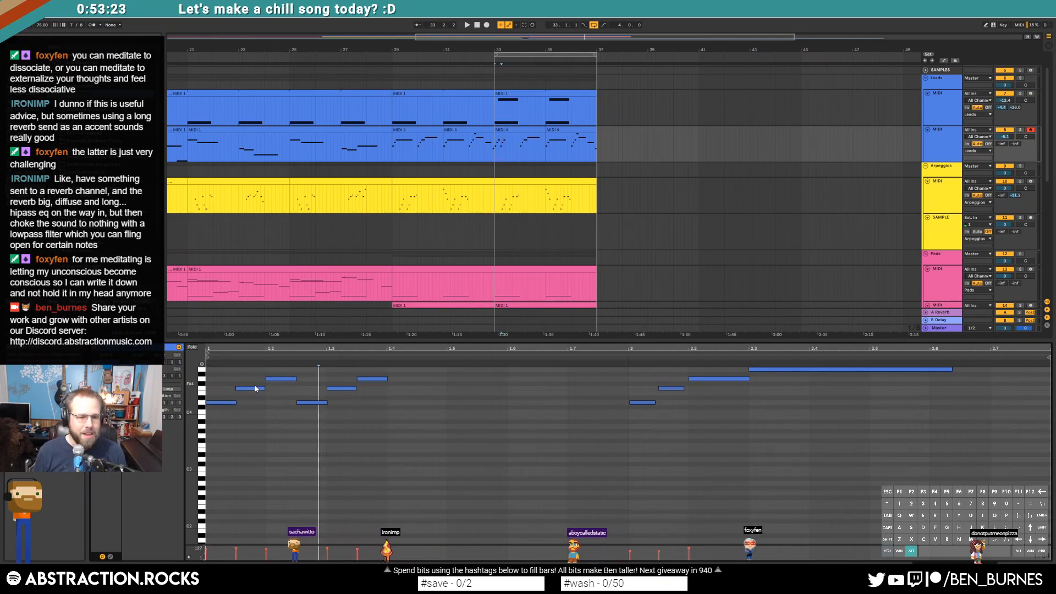
{"action": "left_click", "coordinate": [281, 378]}
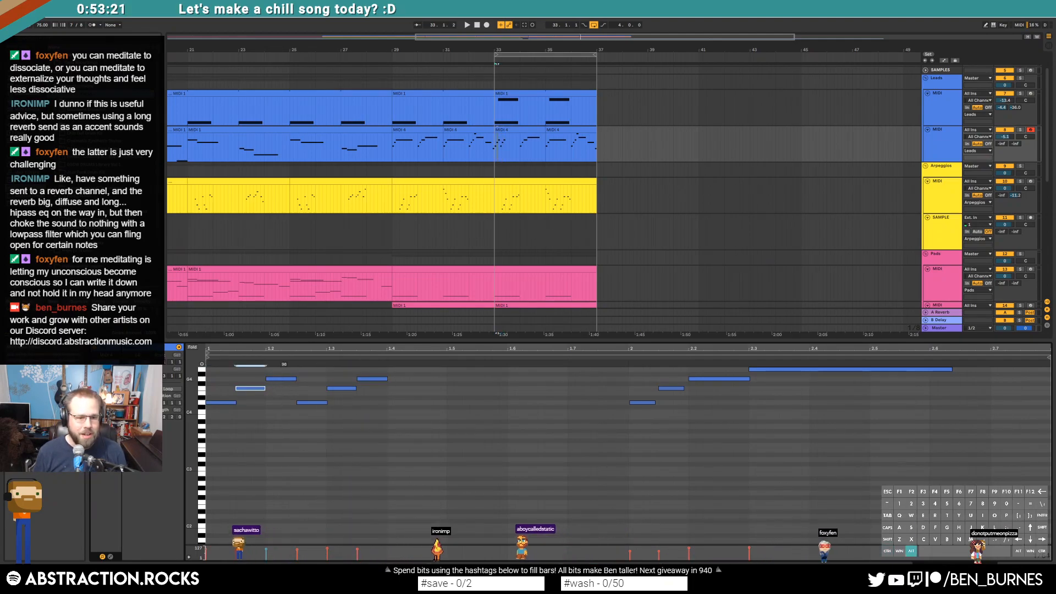
{"action": "left_click", "coordinate": [312, 402]}
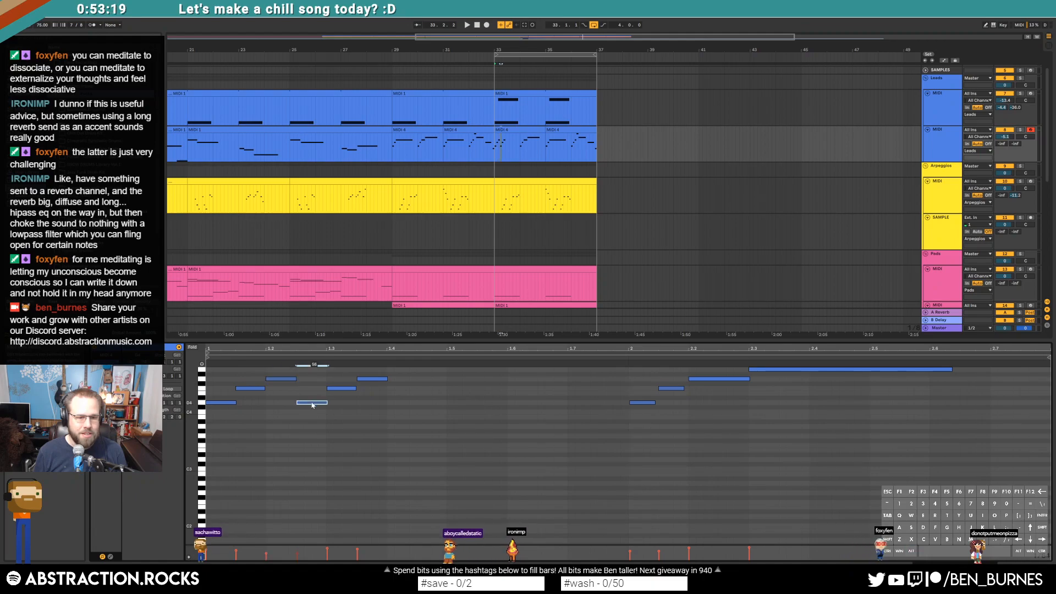
{"action": "left_click", "coordinate": [379, 379]}
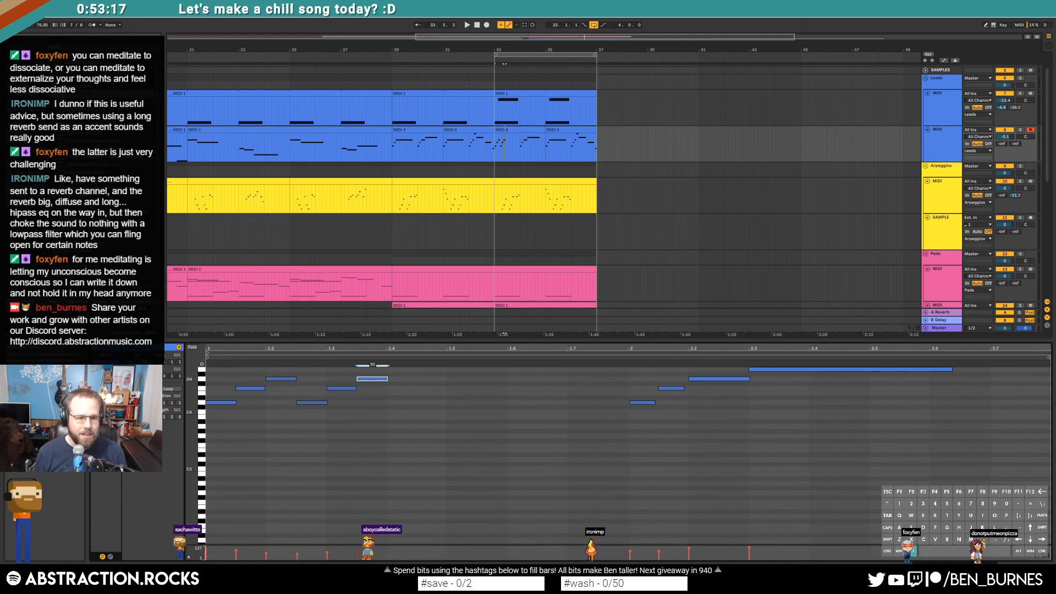
Step: Duplicate the three-note run to 1.4, raise its last note by two semitones and extend it to 1.7
{"action": "mouse_move", "coordinate": [309, 377]}
{"action": "left_mouse_down"}
{"action": "mouse_move", "coordinate": [365, 415]}
{"action": "mouse_move", "coordinate": [391, 412]}
{"action": "left_mouse_up"}
{"action": "key", "text": "ctrl+d"}
{"action": "scroll", "coordinate": [440, 409], "scroll_direction": "up", "scroll_amount": 2}
{"action": "left_click", "coordinate": [465, 429]}
{"action": "left_click", "coordinate": [471, 412]}
{"action": "key", "text": "Up"}
{"action": "key", "text": "Up"}
{"action": "left_click_drag", "start_coordinate": [476, 404], "coordinate": [561, 408]}
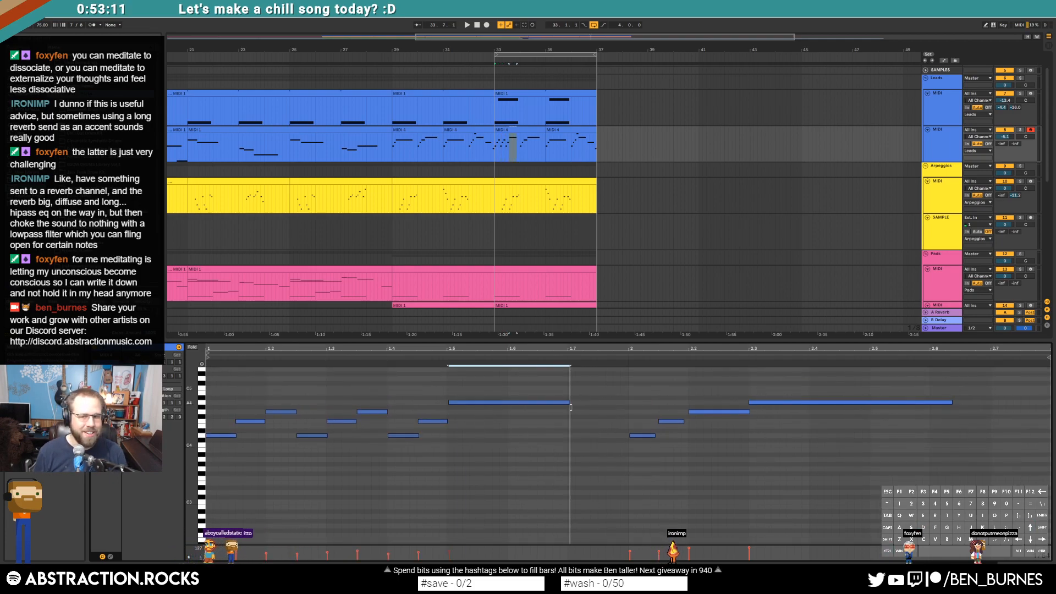
Step: Play back the opening phrase, adjust the velocities of the repeated notes and quantize the long note at 1.5
{"action": "key", "text": "space"}
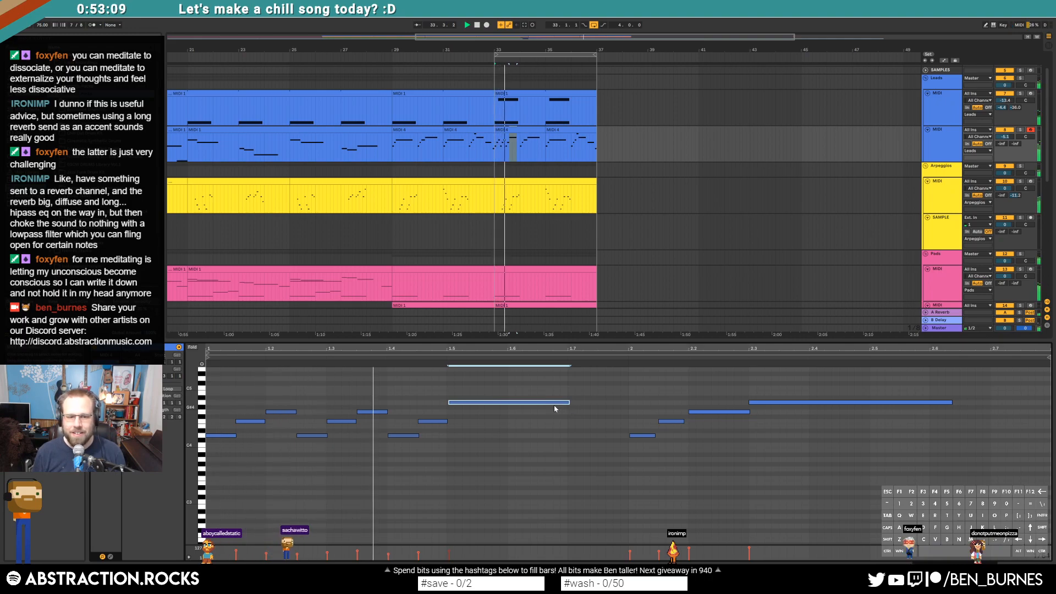
{"action": "key", "text": "space"}
{"action": "left_click_drag", "start_coordinate": [309, 396], "coordinate": [439, 429]}
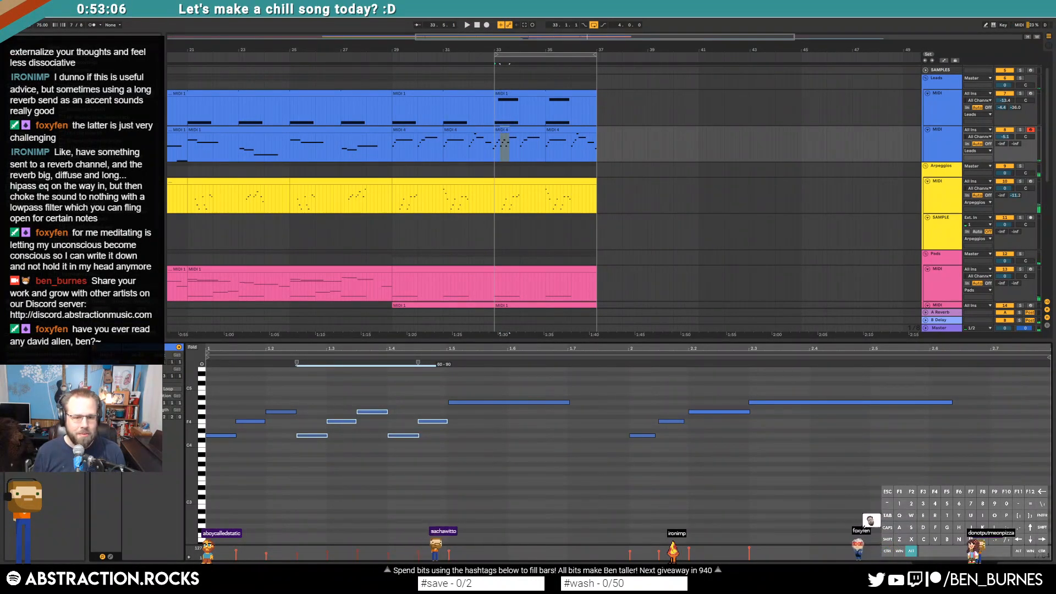
{"action": "left_click", "coordinate": [502, 413]}
{"action": "left_click", "coordinate": [502, 403]}
{"action": "key", "text": "ctrl+u"}
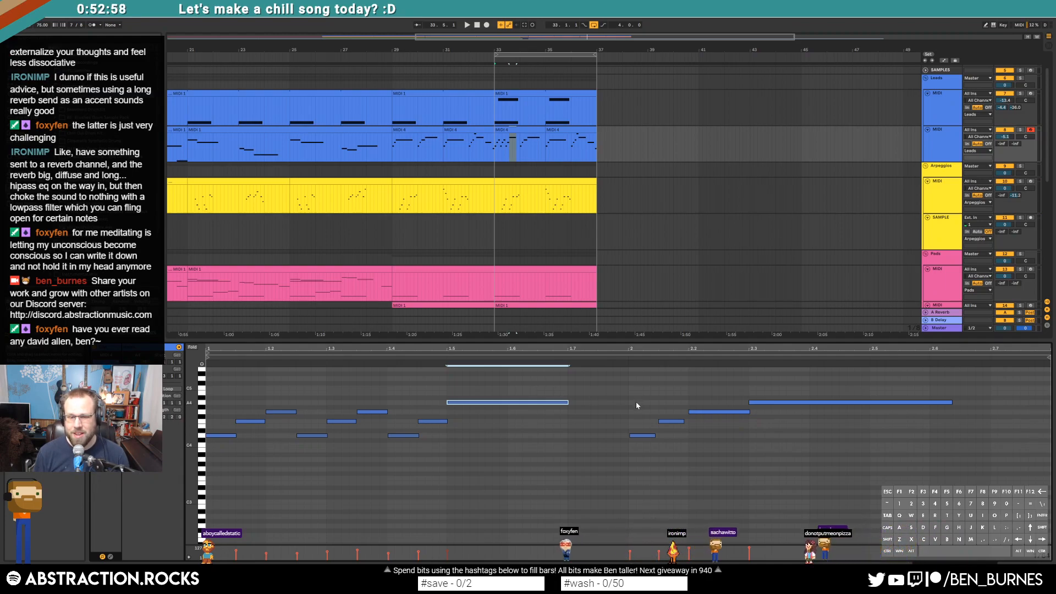
Step: Shorten the notes at 2.2 and 2.3 to half a beat and add a low note in the second half of 2.2
{"action": "mouse_move", "coordinate": [748, 412]}
{"action": "left_mouse_down"}
{"action": "mouse_move", "coordinate": [719, 411]}
{"action": "mouse_move", "coordinate": [749, 435]}
{"action": "left_mouse_up"}
{"action": "double_click", "coordinate": [723, 434]}
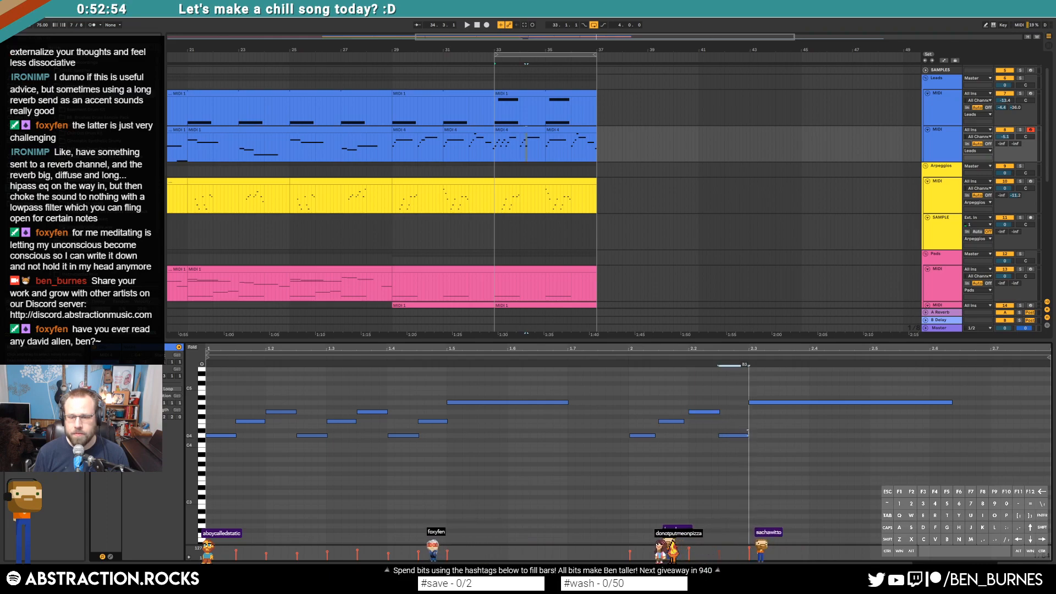
{"action": "left_click_drag", "start_coordinate": [950, 405], "coordinate": [778, 404]}
Step: Duplicate bar 2's rising three-note run after 2.3 and extend it with a short note at 2.5 and a higher one sustaining to 2.7
{"action": "left_click_drag", "start_coordinate": [620, 397], "coordinate": [697, 459]}
{"action": "key", "text": "ctrl+d"}
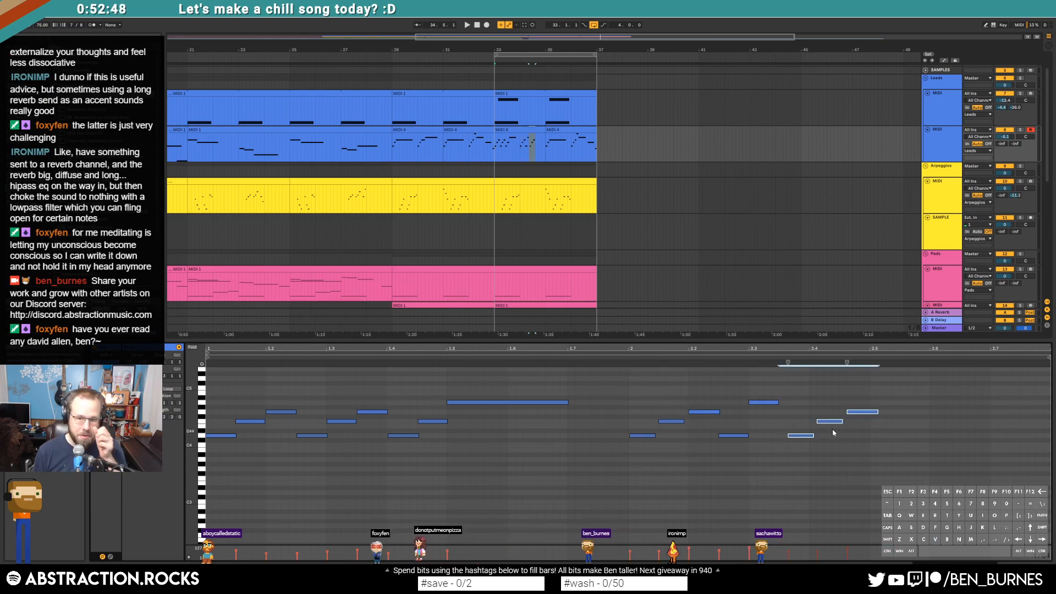
{"action": "double_click", "coordinate": [881, 404]}
{"action": "left_click_drag", "start_coordinate": [882, 404], "coordinate": [902, 404]}
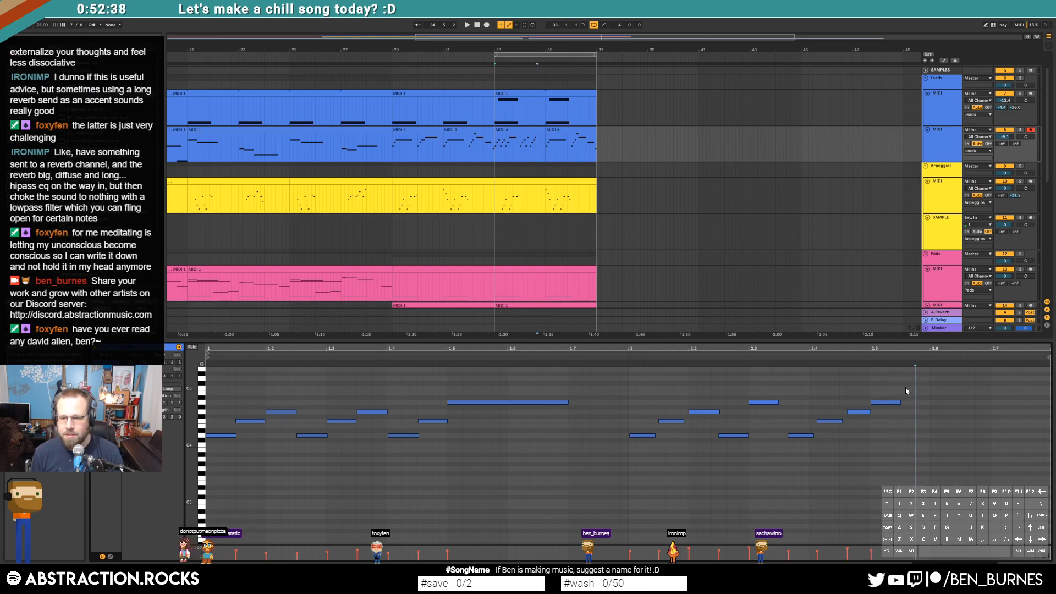
{"action": "double_click", "coordinate": [900, 378]}
{"action": "left_click_drag", "start_coordinate": [908, 379], "coordinate": [1019, 377]}
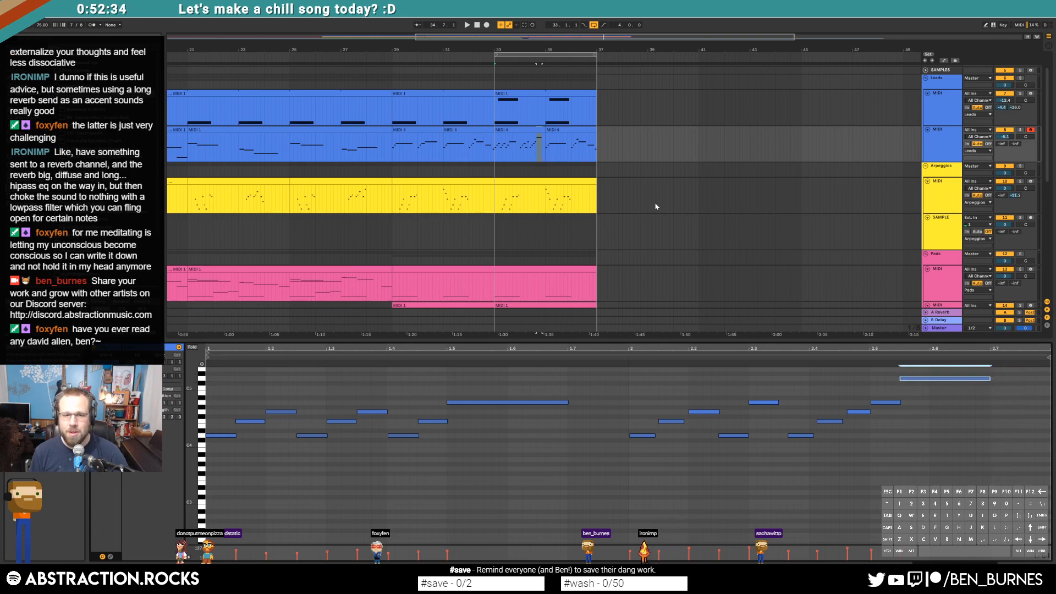
Step: Copy the bar 33 lead clip's notes, except the final high one, and paste them at the start of the lead clip at bar 35
{"action": "left_click", "coordinate": [533, 130]}
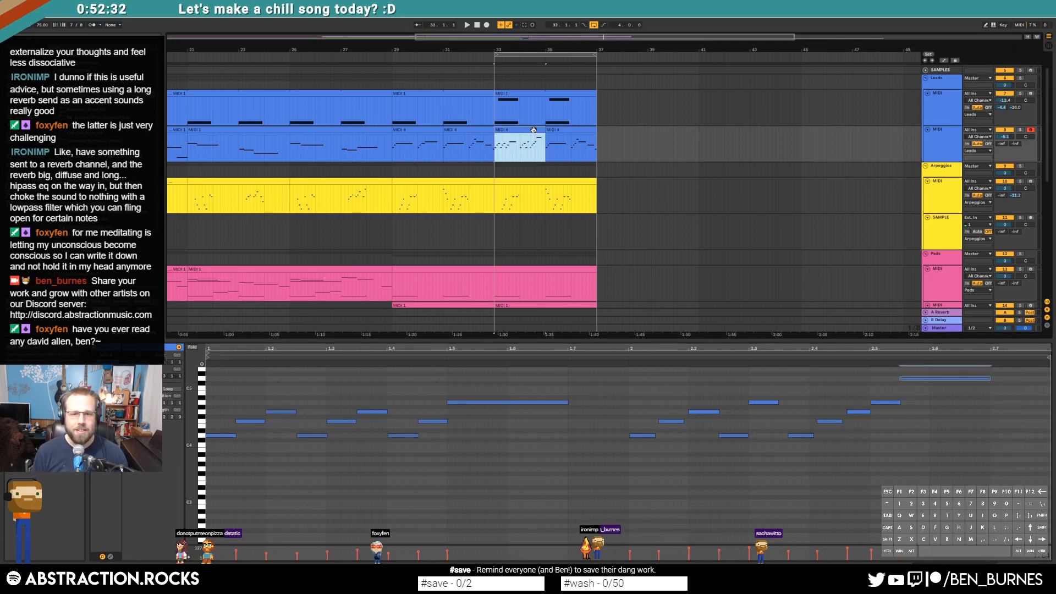
{"action": "left_click_drag", "start_coordinate": [213, 389], "coordinate": [489, 465]}
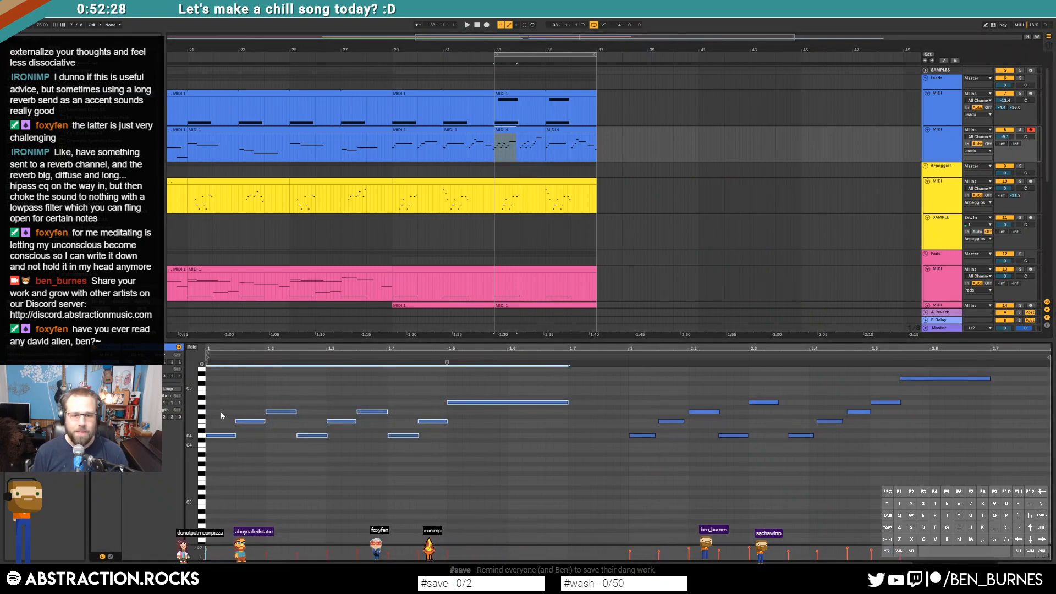
{"action": "key", "text": "ctrl+a"}
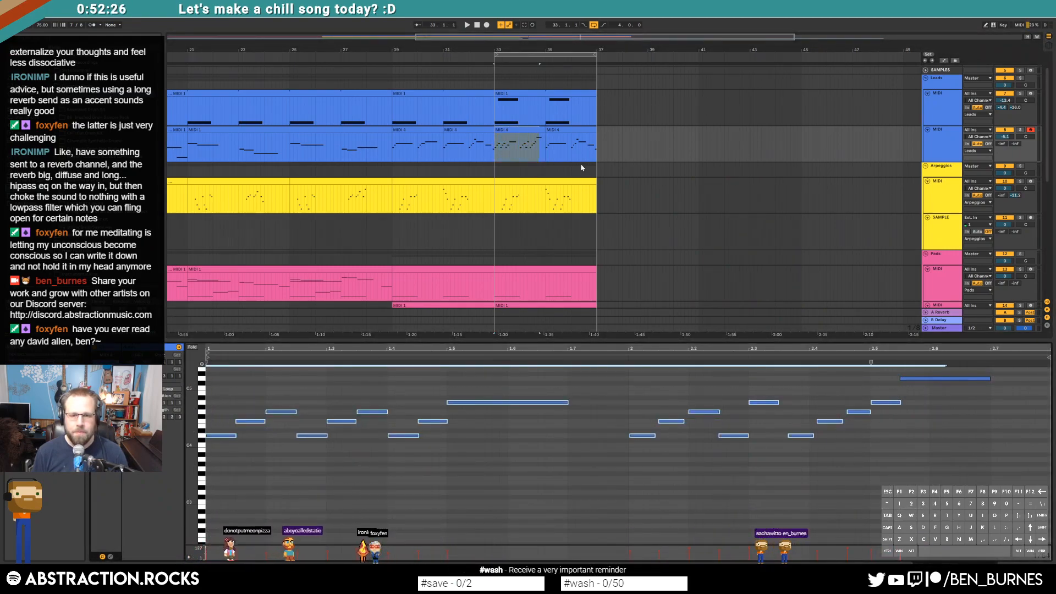
{"action": "left_click", "coordinate": [567, 130]}
{"action": "left_click", "coordinate": [209, 401]}
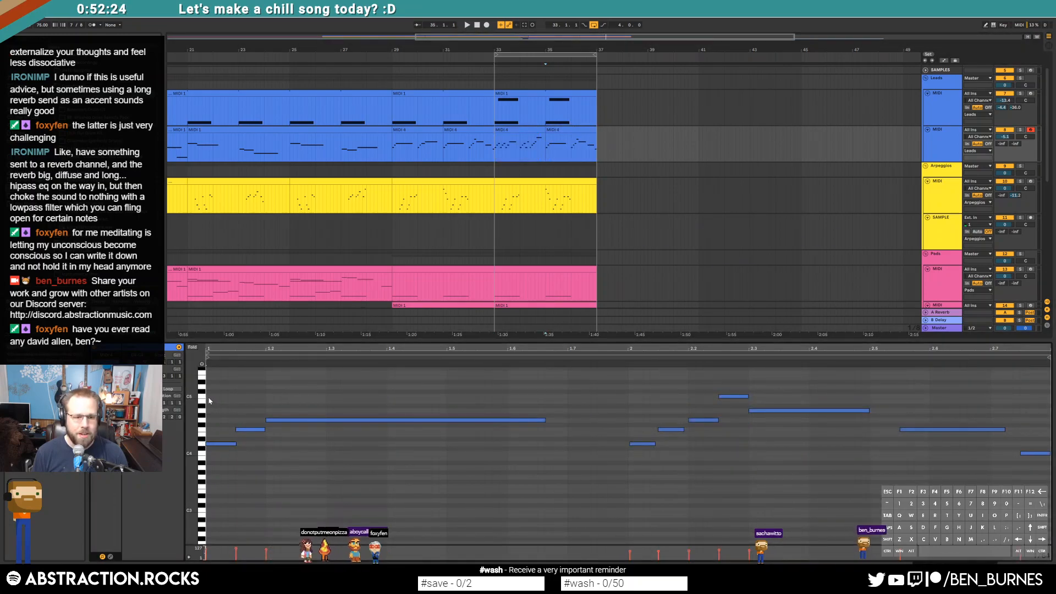
{"action": "key", "text": "ctrl+v"}
Step: Raise the short note at 2.2, trying it three semitones higher and undoing the last changes
{"action": "left_click", "coordinate": [736, 444]}
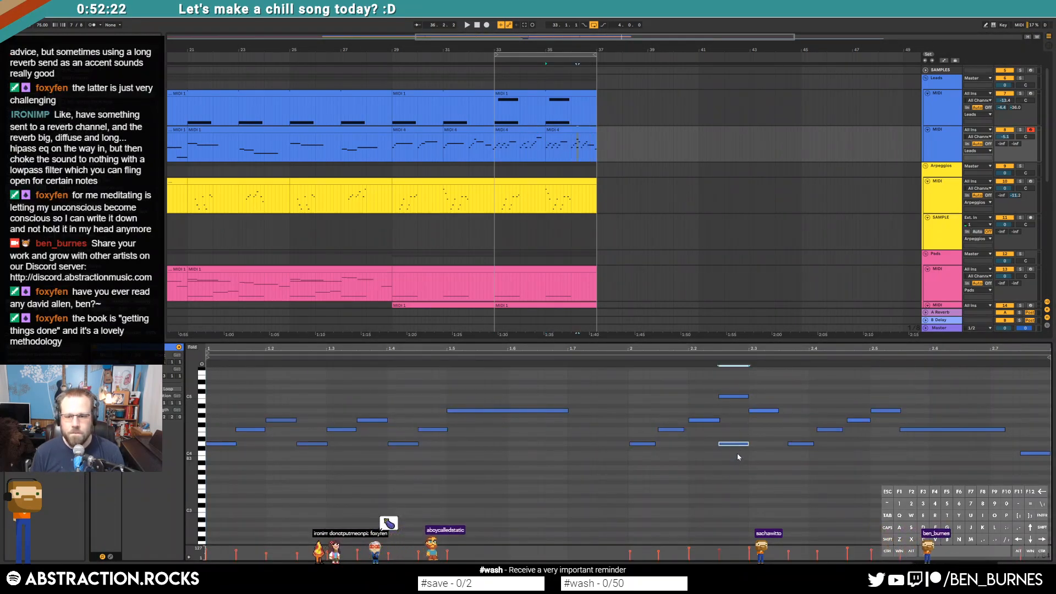
{"action": "left_click", "coordinate": [707, 420]}
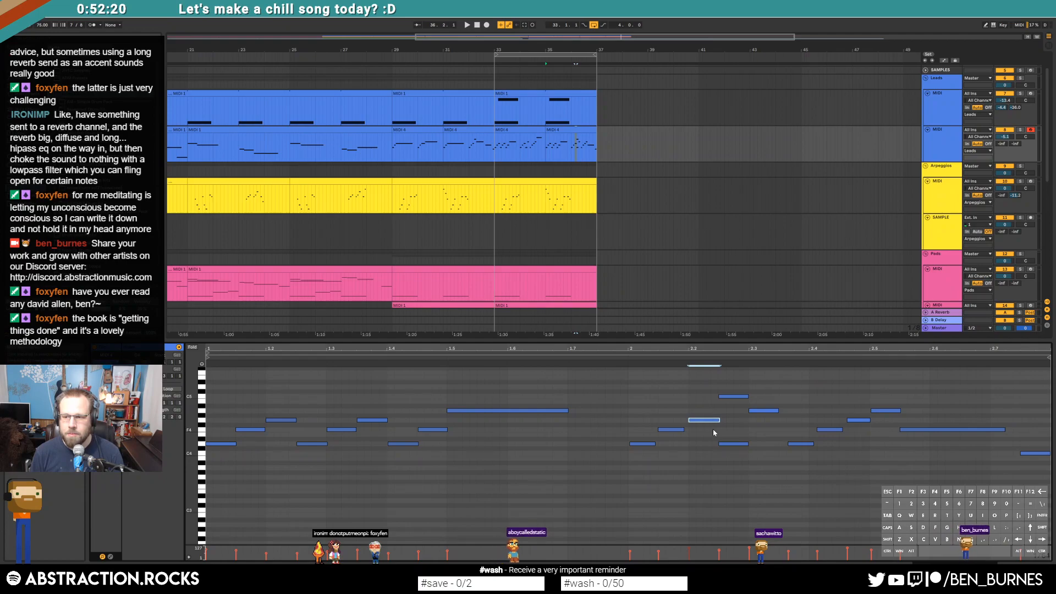
{"action": "key", "text": "Up"}
{"action": "key", "text": "Up"}
{"action": "key", "text": "Up"}
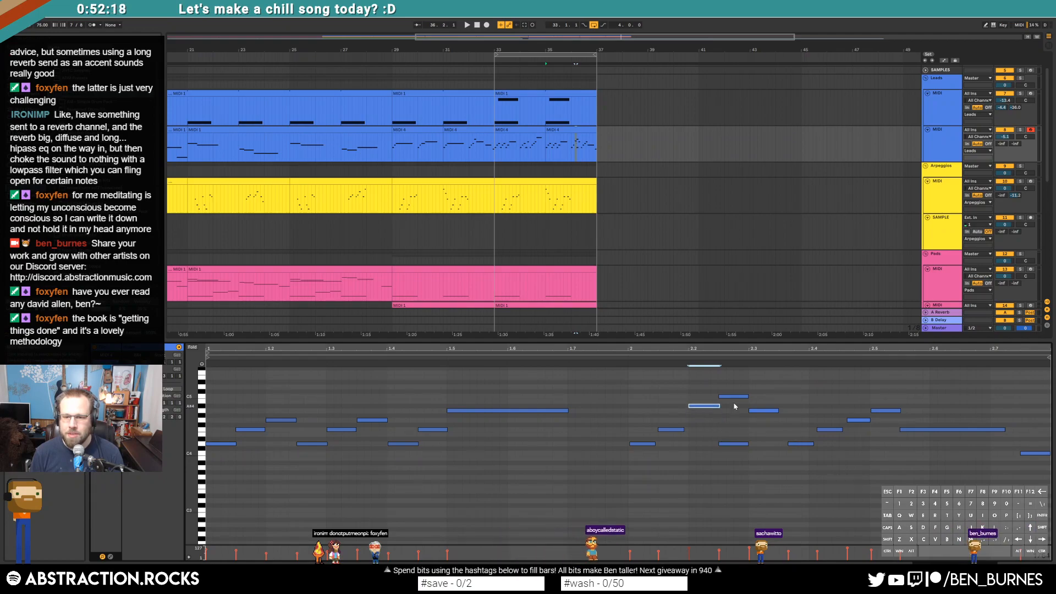
{"action": "left_click", "coordinate": [733, 443]}
{"action": "key", "text": "ctrl+z"}
{"action": "key", "text": "ctrl+z"}
{"action": "key", "text": "ctrl+z"}
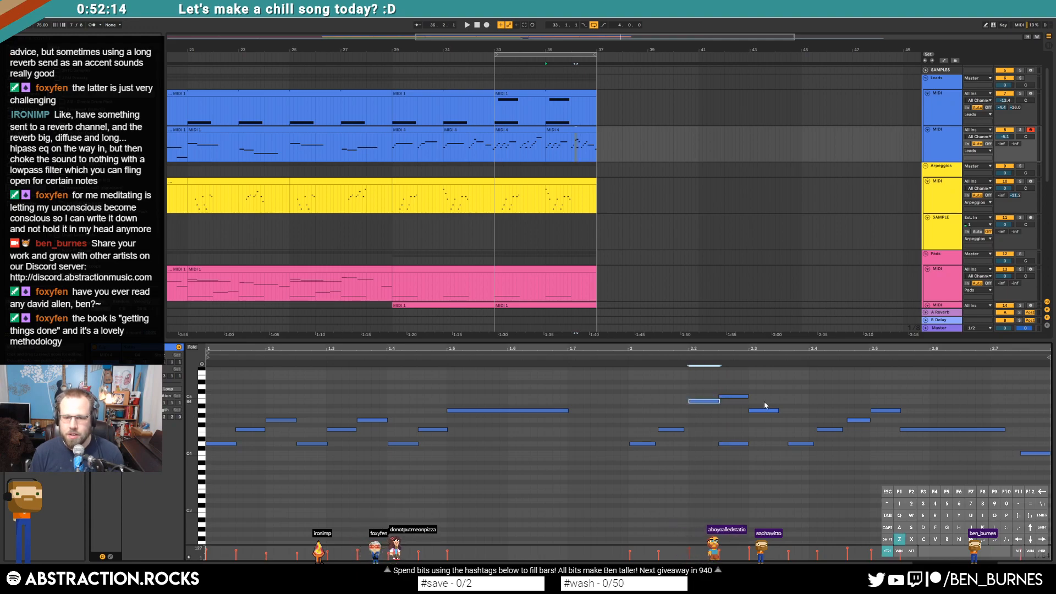
Step: Raise the short note at 2.3 by three semitones
{"action": "left_click_drag", "start_coordinate": [769, 399], "coordinate": [762, 429]}
{"action": "key", "text": "Up"}
{"action": "key", "text": "Up"}
{"action": "key", "text": "Up"}
Step: Delete the old high note just before 2.3 and align the notes between 2.3 and 2.5 to the grid
{"action": "left_click_drag", "start_coordinate": [733, 391], "coordinate": [808, 466]}
{"action": "key", "text": "Delete"}
{"action": "key", "text": "Left"}
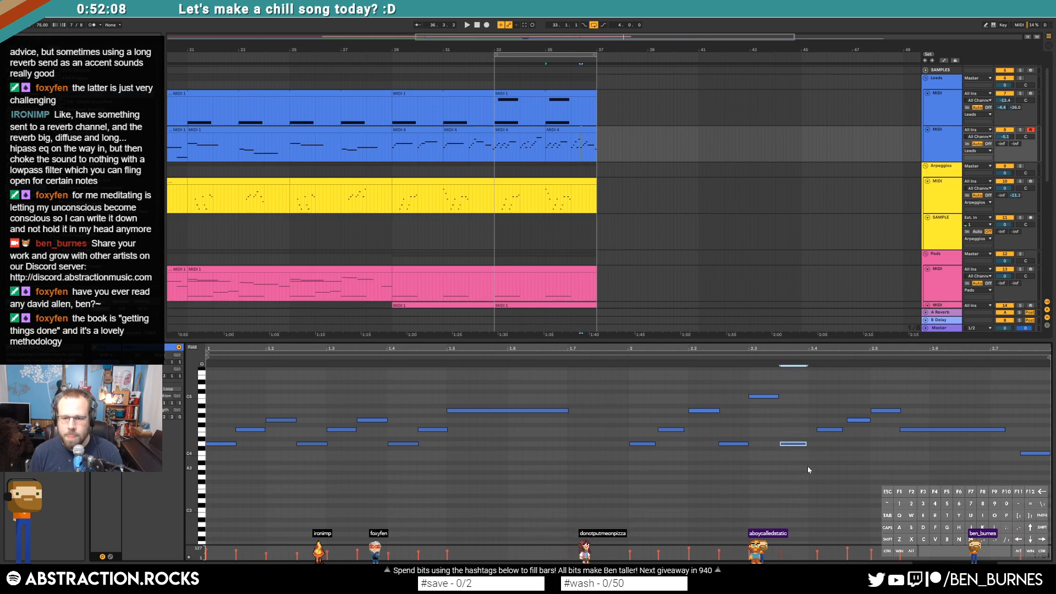
{"action": "left_click_drag", "start_coordinate": [828, 398], "coordinate": [1026, 514]}
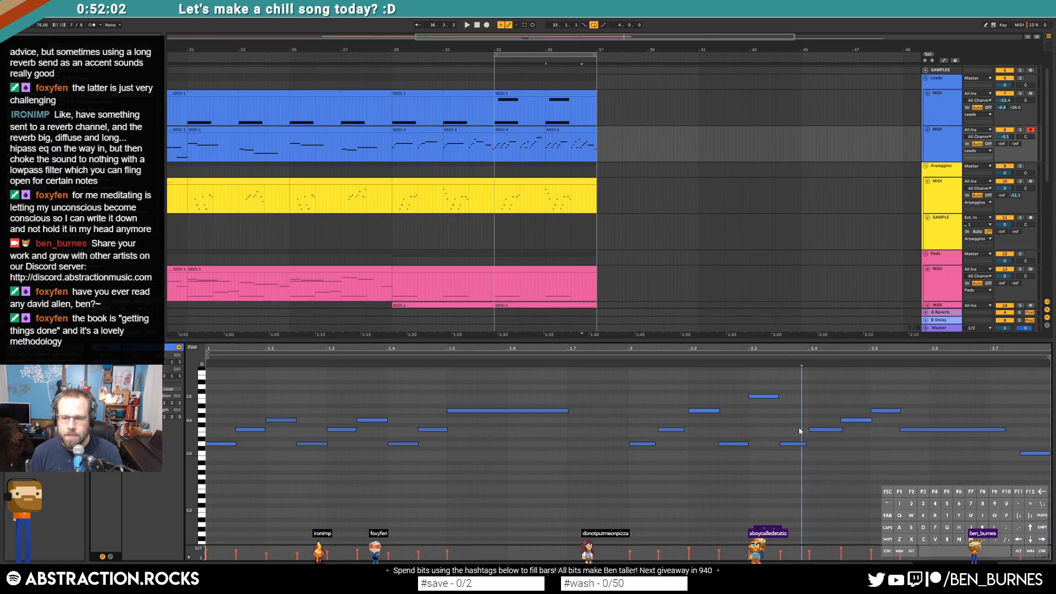
Step: Play the loop, shorten the long note after 2.5 to half a beat and add short descending notes from 2.6 through 2.7
{"action": "key", "text": "space"}
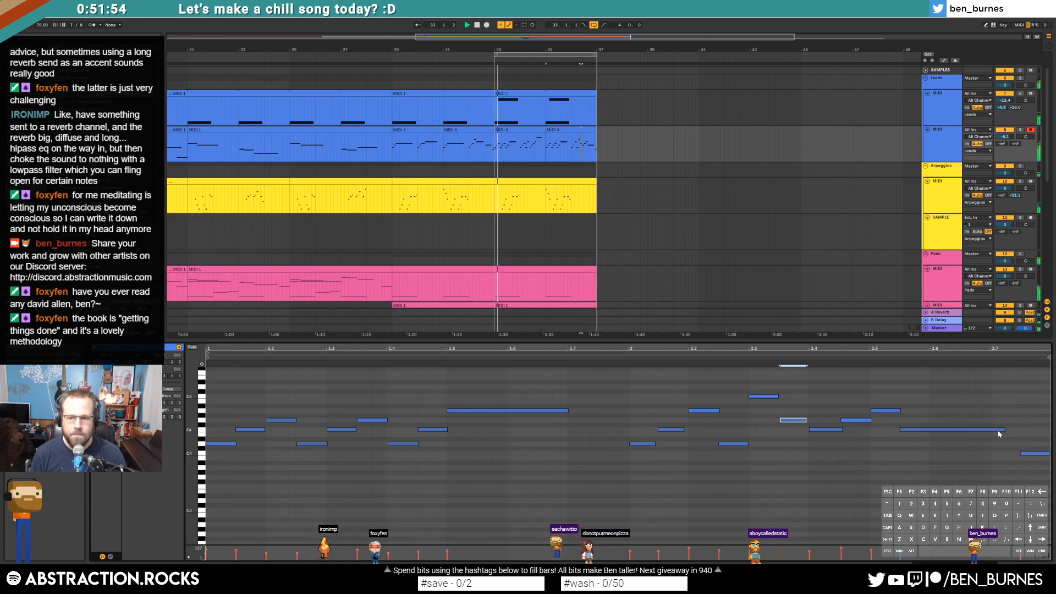
{"action": "key", "text": "space"}
{"action": "mouse_move", "coordinate": [1003, 430]}
{"action": "left_mouse_down"}
{"action": "mouse_move", "coordinate": [930, 430]}
{"action": "mouse_move", "coordinate": [957, 443]}
{"action": "left_mouse_up"}
{"action": "key", "text": "Up"}
{"action": "key", "text": "Up"}
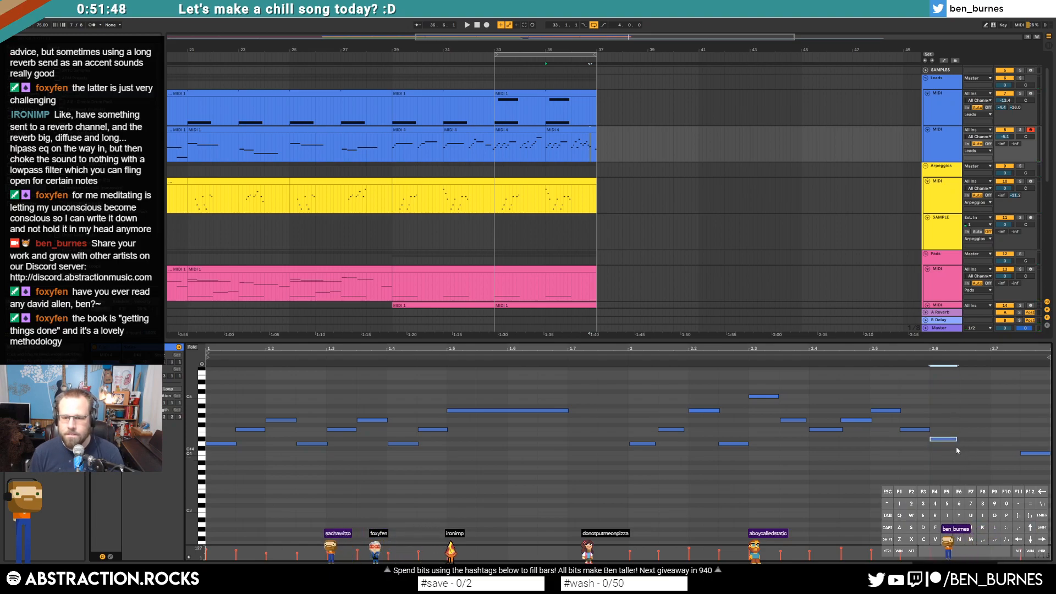
{"action": "left_click", "coordinate": [962, 446]}
{"action": "double_click", "coordinate": [962, 443]}
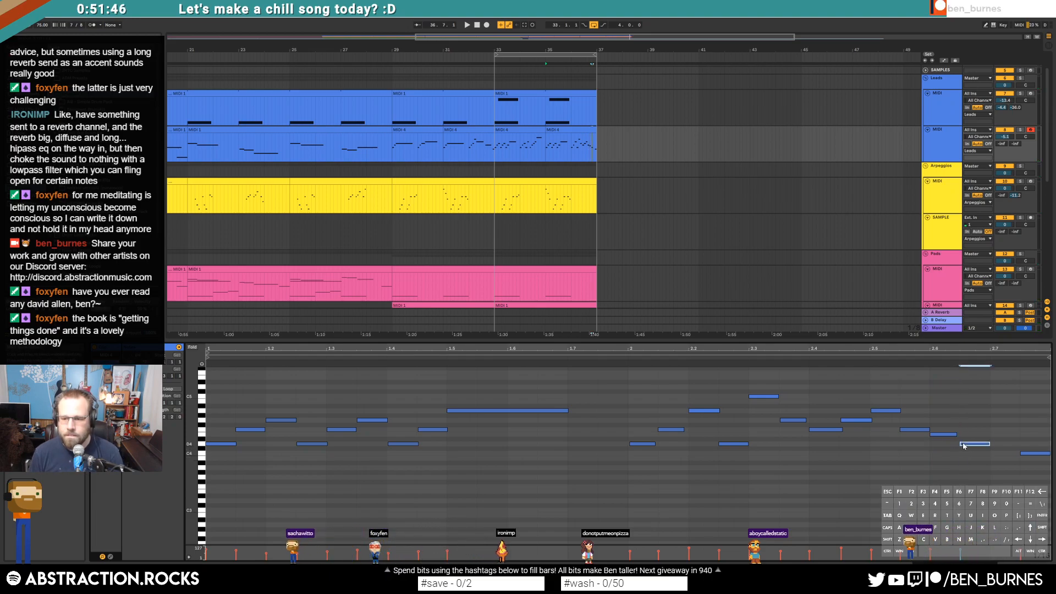
{"action": "double_click", "coordinate": [993, 464]}
Step: During playback, raise the new note at 2.7 by a semitone and adjust the notes at 2.2 and 2.3
{"action": "key", "text": "space"}
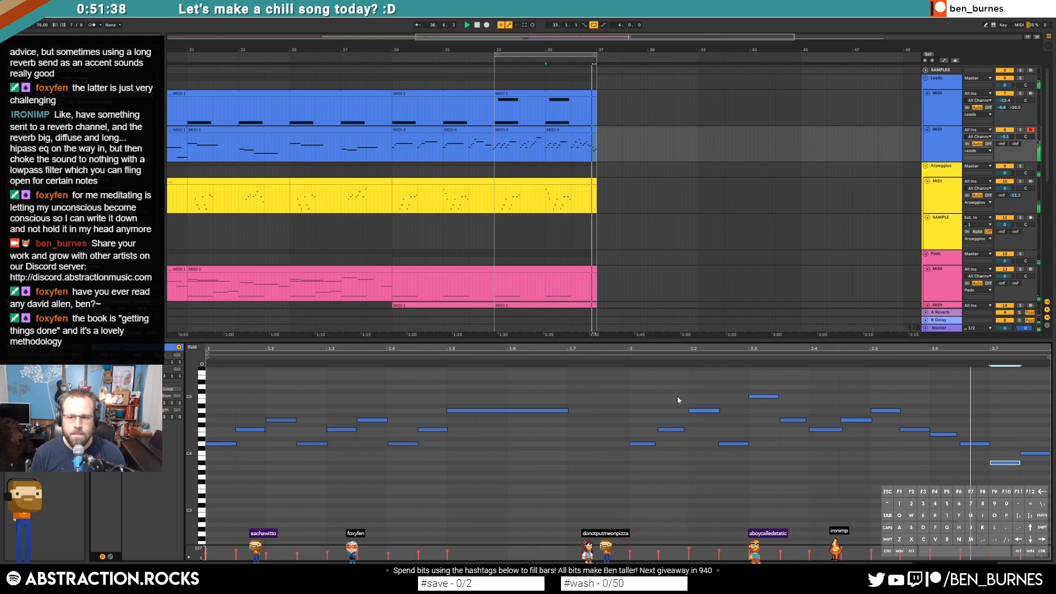
{"action": "key", "text": "Up"}
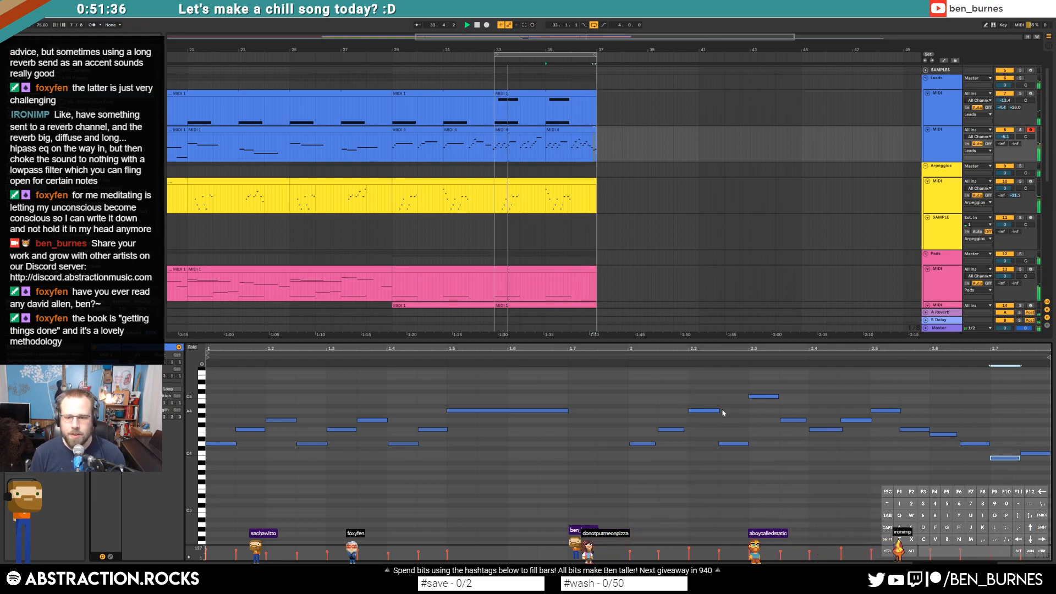
{"action": "left_click_drag", "start_coordinate": [704, 411], "coordinate": [704, 417]}
{"action": "left_click_drag", "start_coordinate": [765, 396], "coordinate": [764, 403]}
Step: In the lead clip at bar 33, align the notes between 2.3 and 2.5 to the grid and adjust their lengths
{"action": "double_click", "coordinate": [524, 137]}
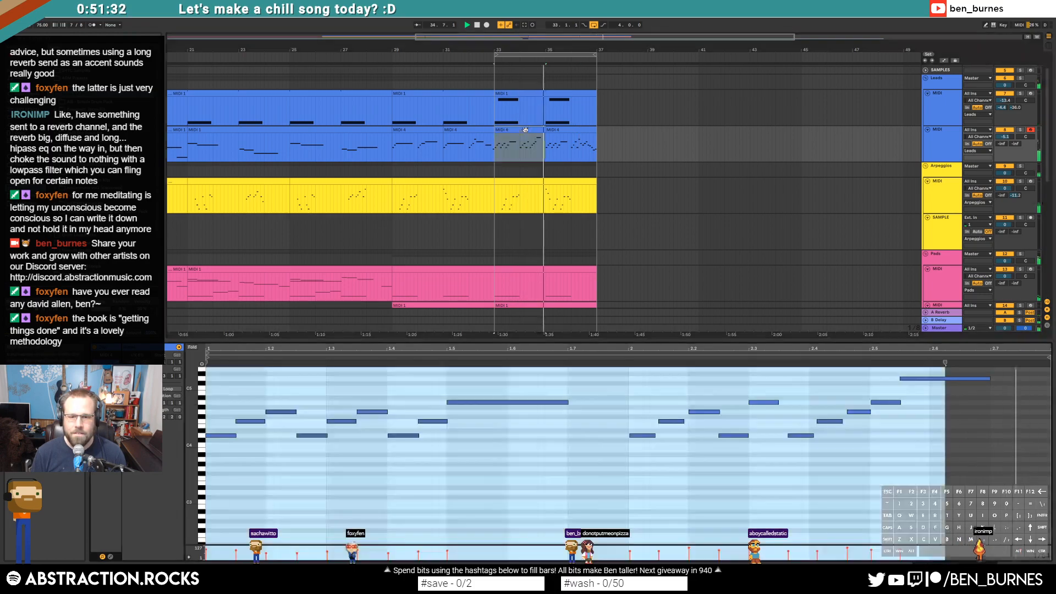
{"action": "left_click", "coordinate": [824, 404]}
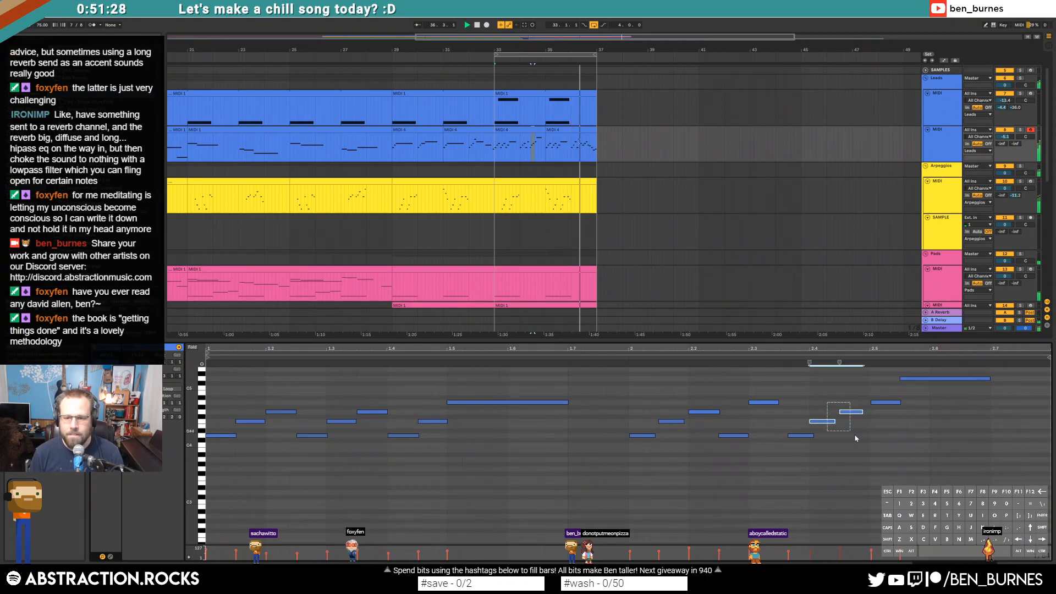
{"action": "key", "text": "shift+Right"}
{"action": "left_click_drag", "start_coordinate": [797, 415], "coordinate": [802, 444]}
{"action": "key", "text": "Left"}
{"action": "key", "text": "shift+Right"}
{"action": "key", "text": "shift+Left"}
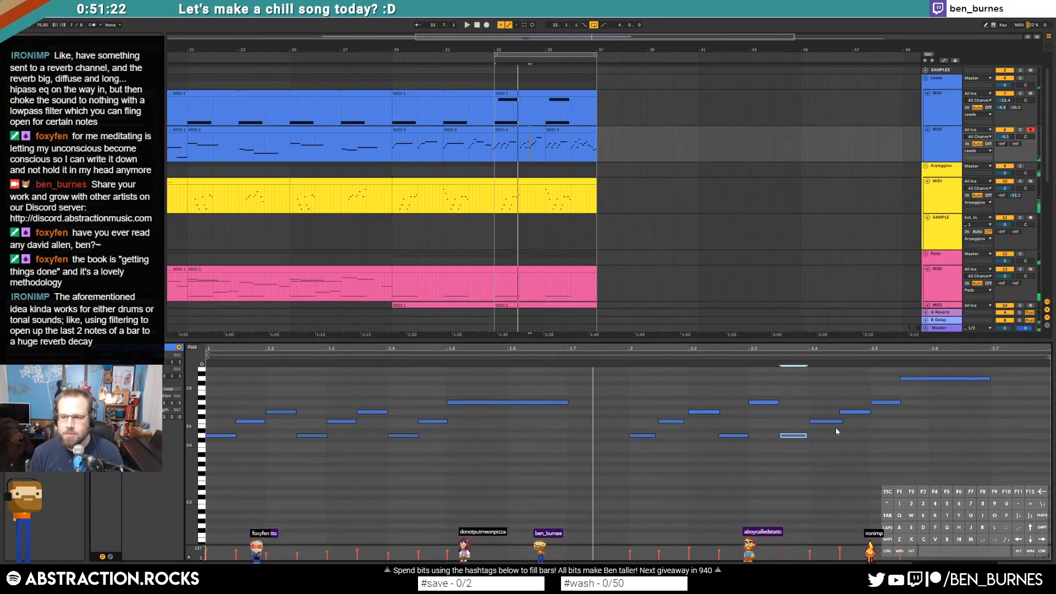
Step: Check the notes between 2.4 and 2.5 in the bar 33 lead clip and play from just before bar 33
{"action": "left_click_drag", "start_coordinate": [830, 401], "coordinate": [852, 441]}
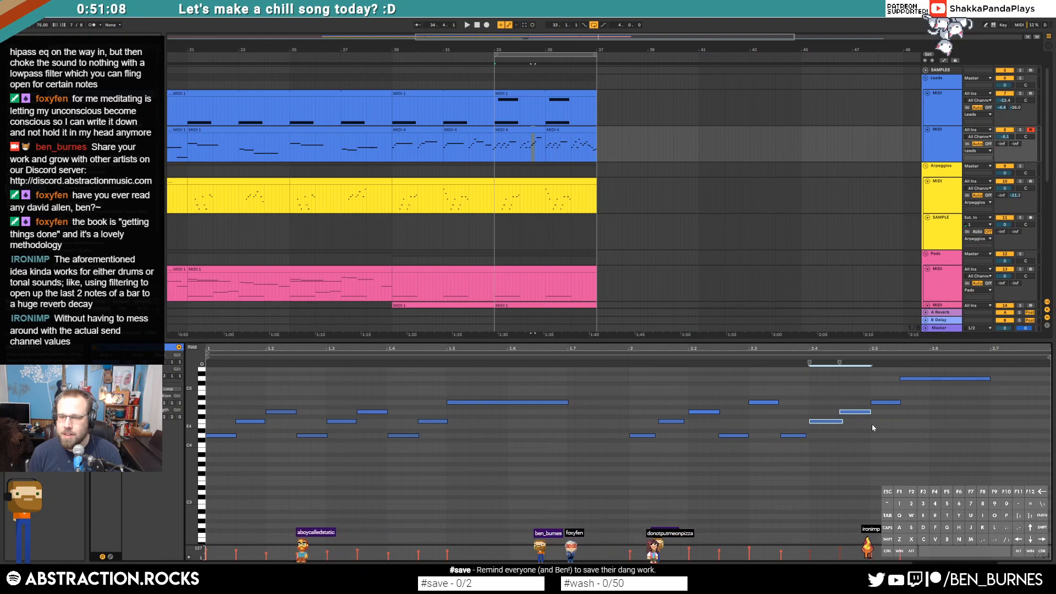
{"action": "left_click", "coordinate": [890, 402]}
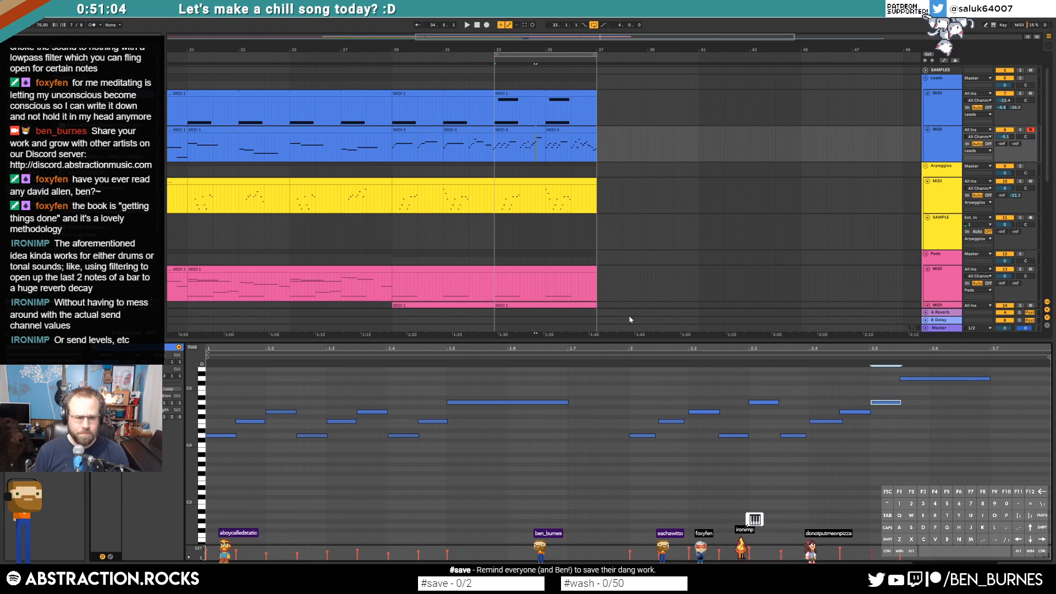
{"action": "key", "text": "shift+Tab"}
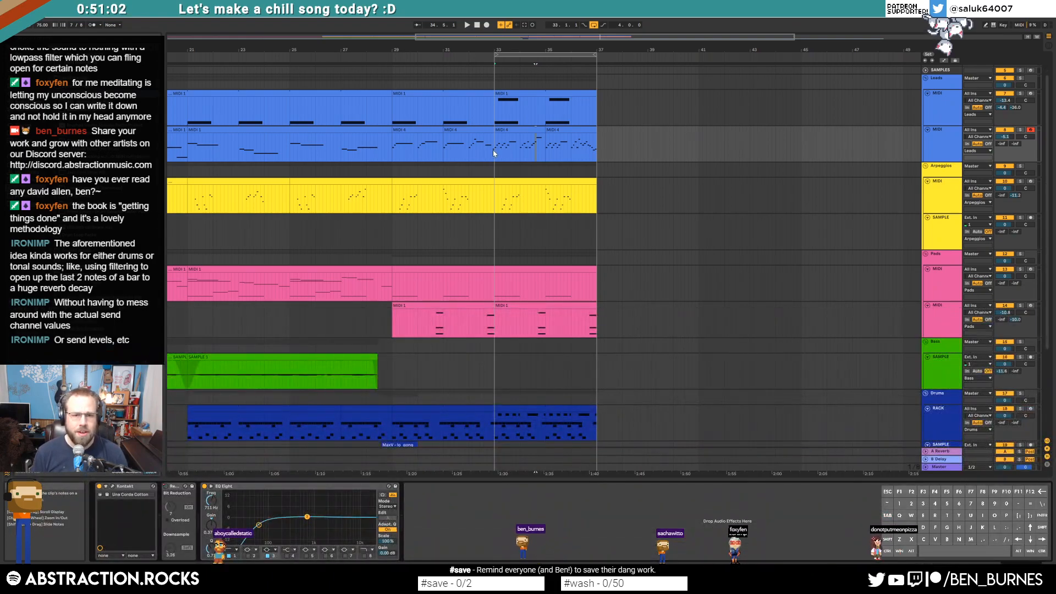
{"action": "left_click", "coordinate": [486, 150]}
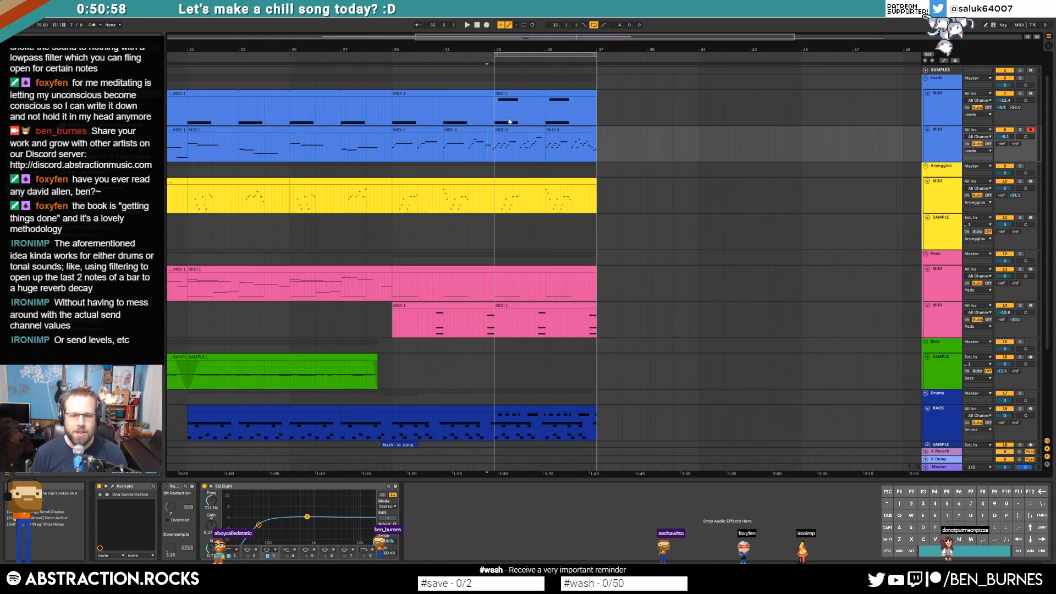
{"action": "key", "text": "space"}
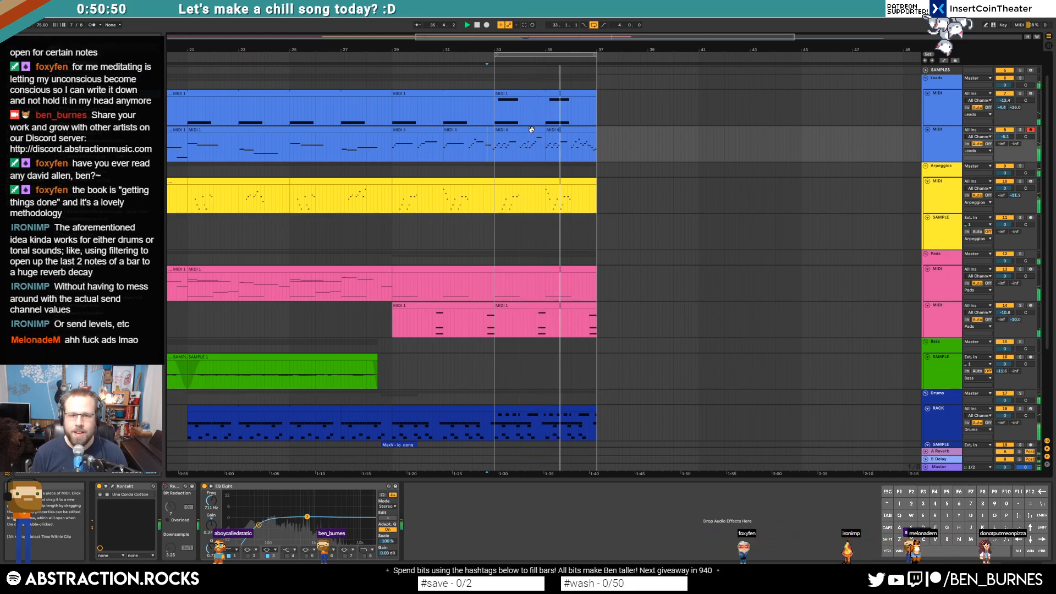
Step: Extend the final high note of the bar 33 lead clip to the end of the clip
{"action": "double_click", "coordinate": [524, 143]}
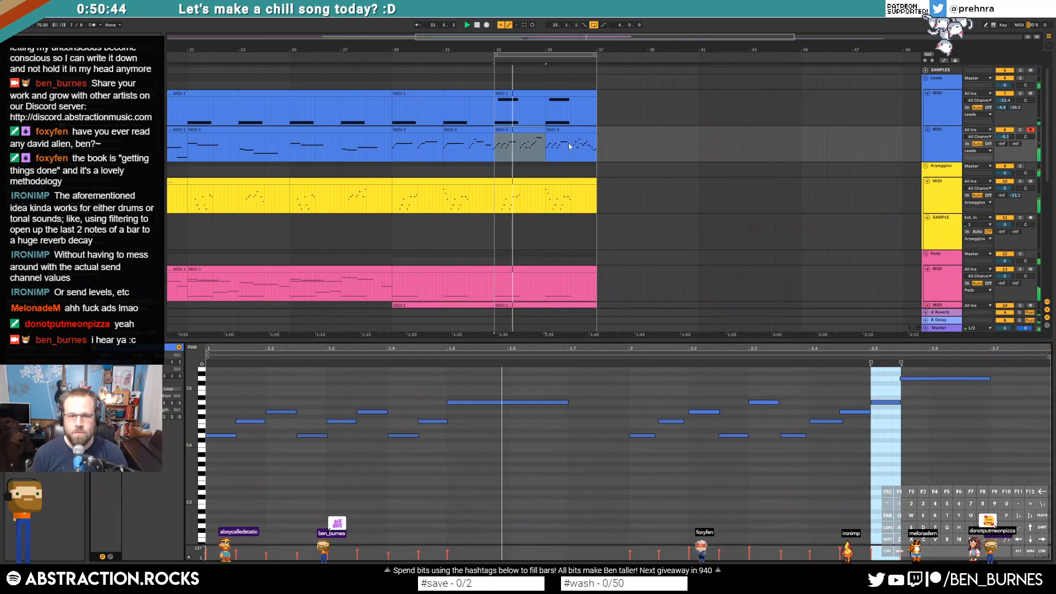
{"action": "left_click", "coordinate": [976, 391]}
{"action": "left_click_drag", "start_coordinate": [989, 378], "coordinate": [1050, 387]}
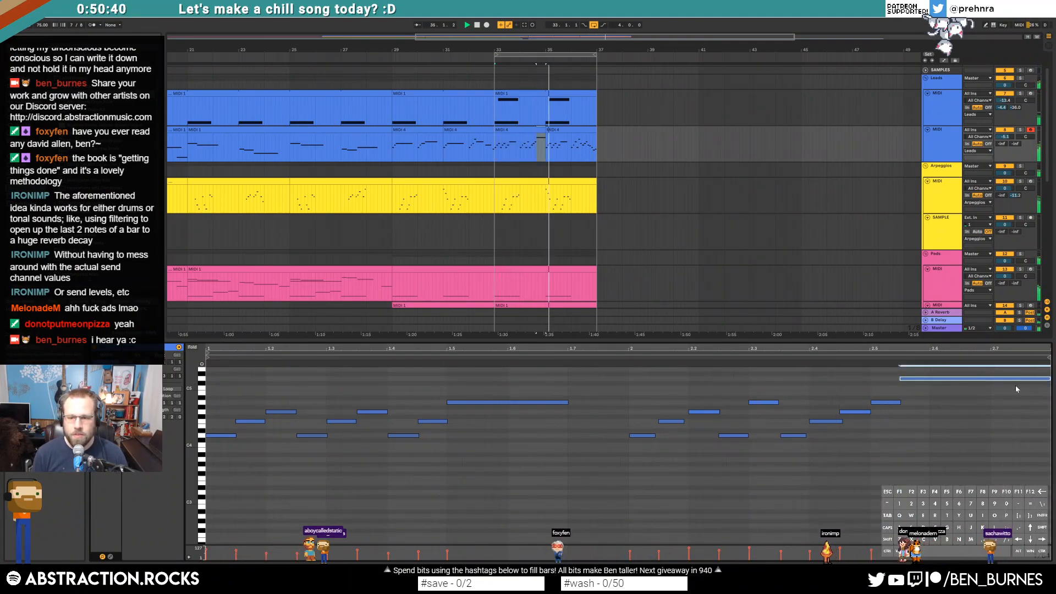
Step: Compare the lead clips at bars 35 and 33 during loop playback, stop, and inspect the early notes' velocities
{"action": "left_click", "coordinate": [588, 130]}
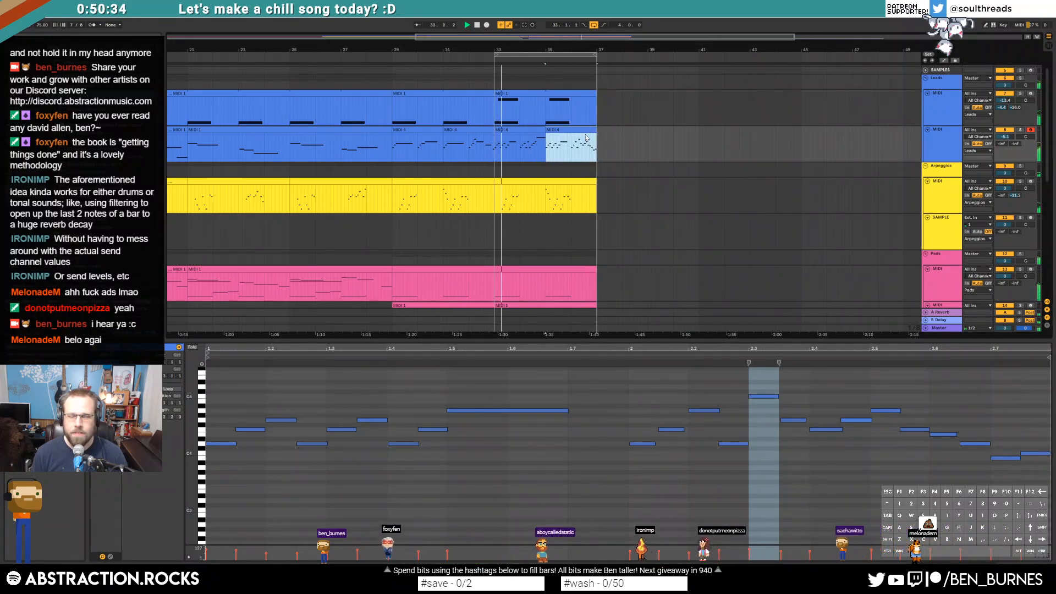
{"action": "left_click", "coordinate": [533, 131]}
{"action": "left_click", "coordinate": [485, 458]}
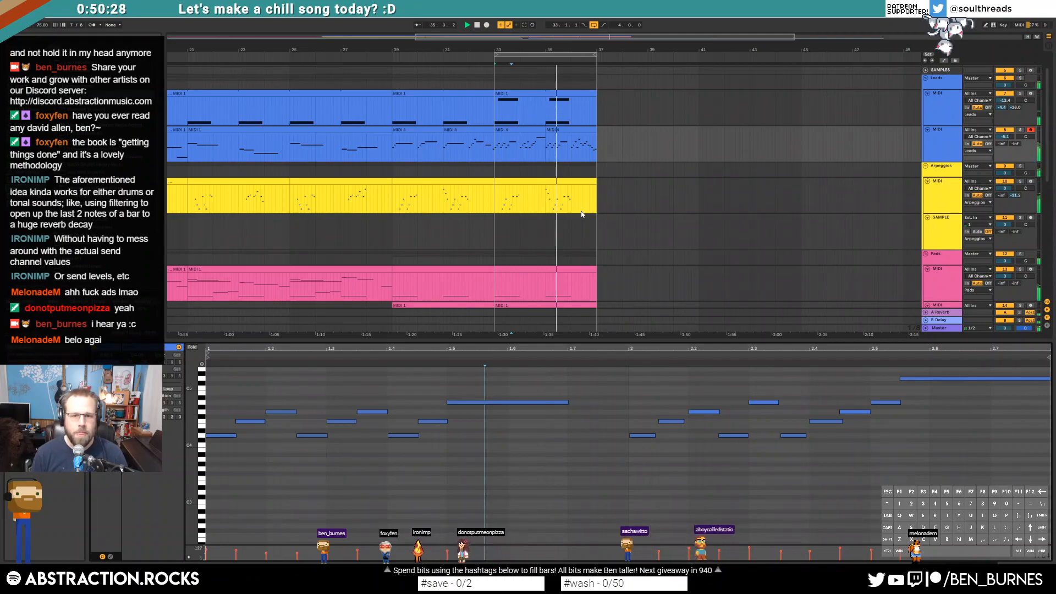
{"action": "left_click", "coordinate": [535, 129]}
{"action": "left_click", "coordinate": [439, 461]}
{"action": "key", "text": "space"}
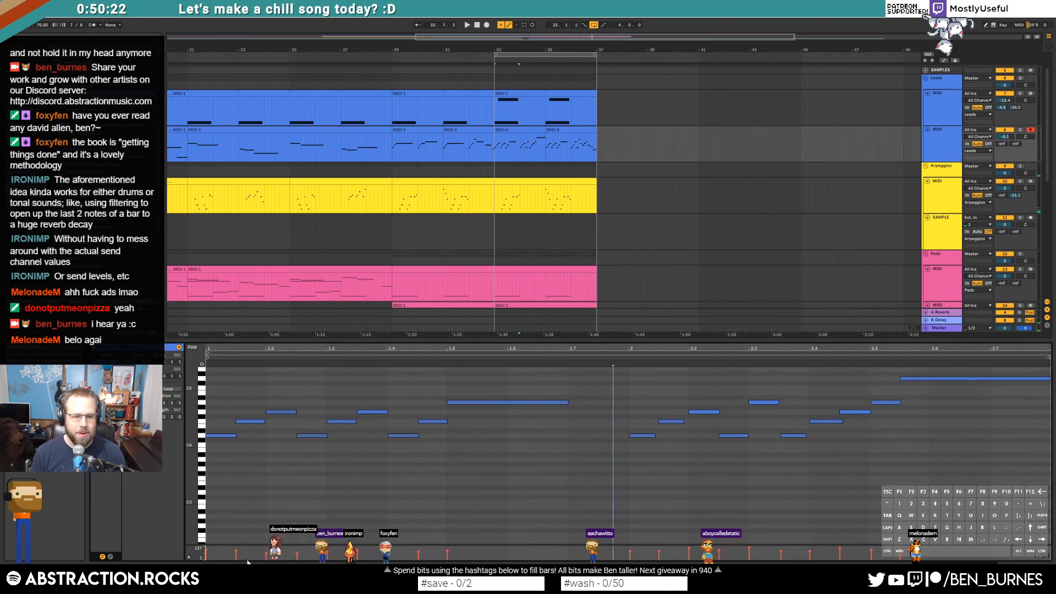
{"action": "left_click_drag", "start_coordinate": [255, 555], "coordinate": [379, 559]}
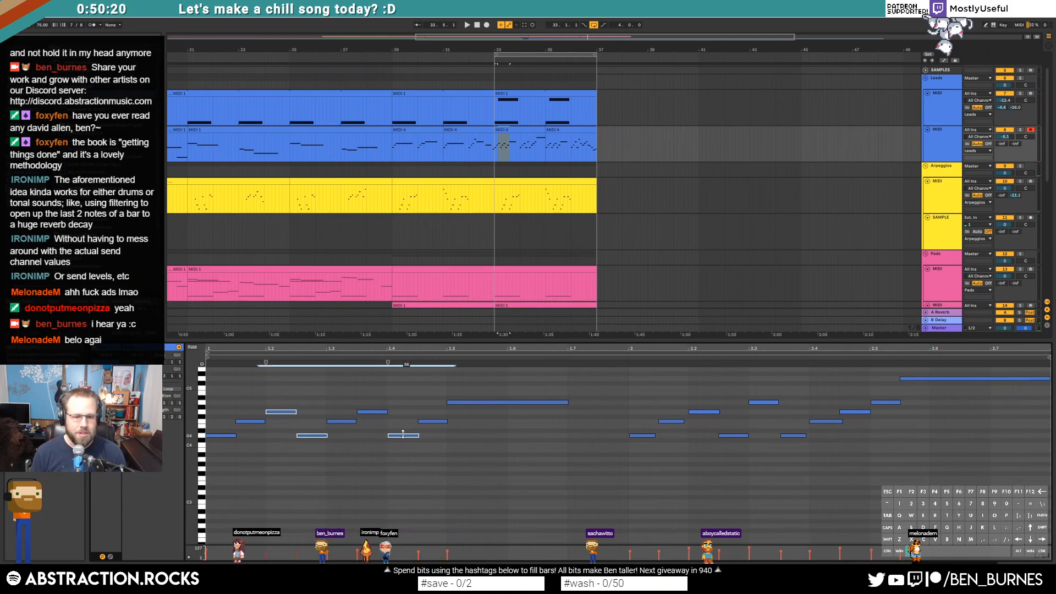
{"action": "left_click", "coordinate": [435, 480]}
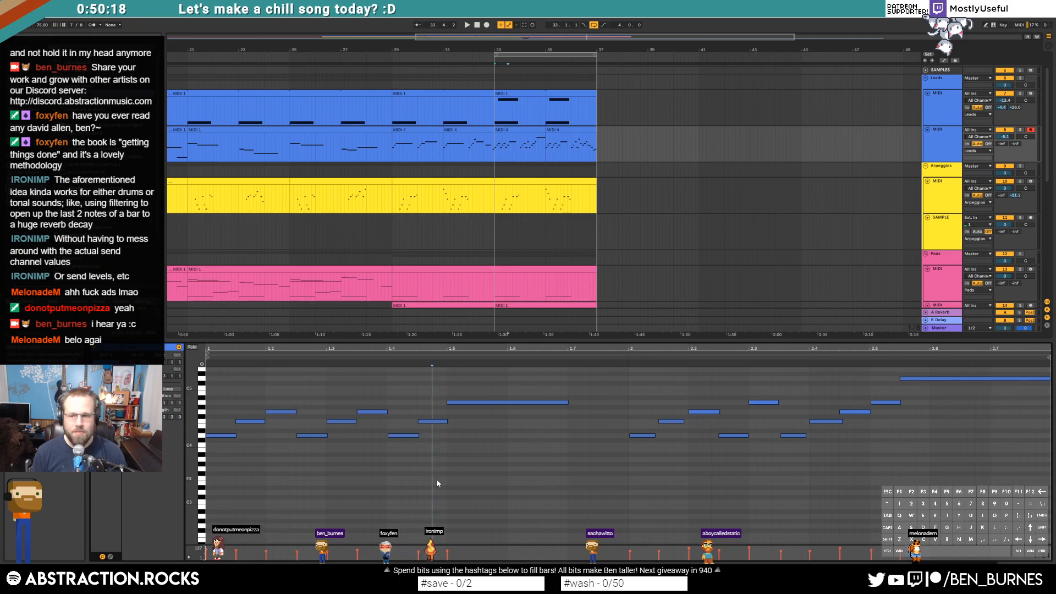
Step: Play the arrangement from just before bar 29 and inspect the bar 33 drum clip's open hi-hat pad
{"action": "left_click", "coordinate": [534, 198]}
{"action": "scroll", "coordinate": [579, 230], "scroll_direction": "down", "scroll_amount": 1}
{"action": "key", "text": "shift+Tab"}
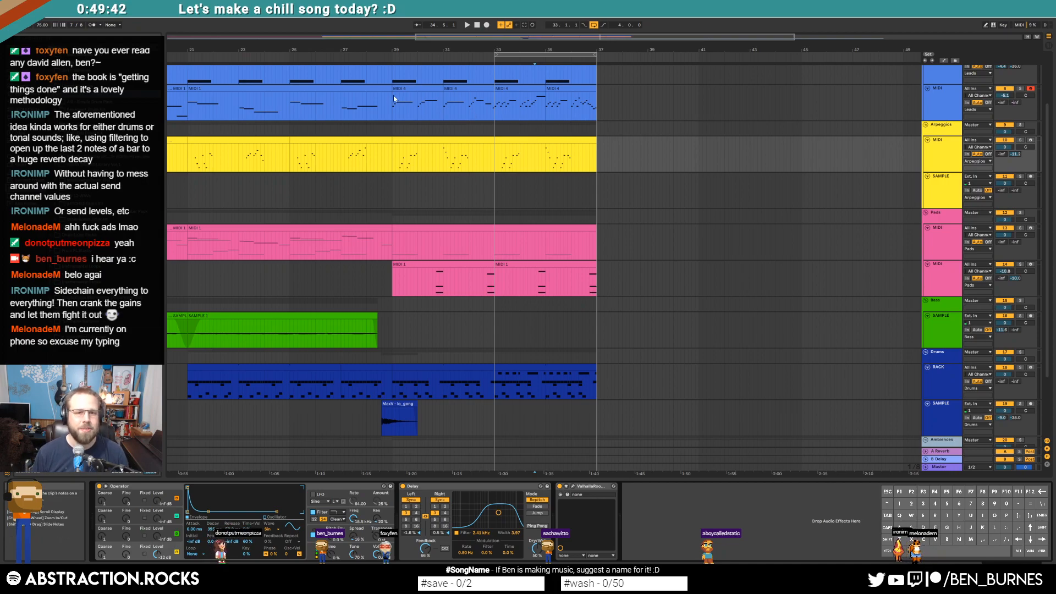
{"action": "left_click", "coordinate": [378, 113]}
{"action": "key", "text": "space"}
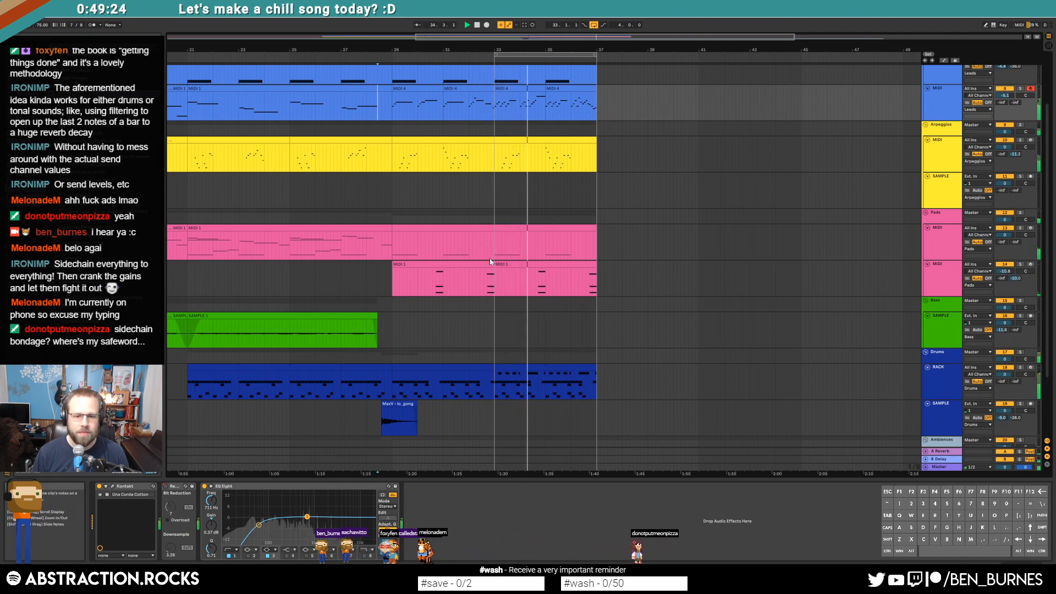
{"action": "left_click", "coordinate": [558, 368]}
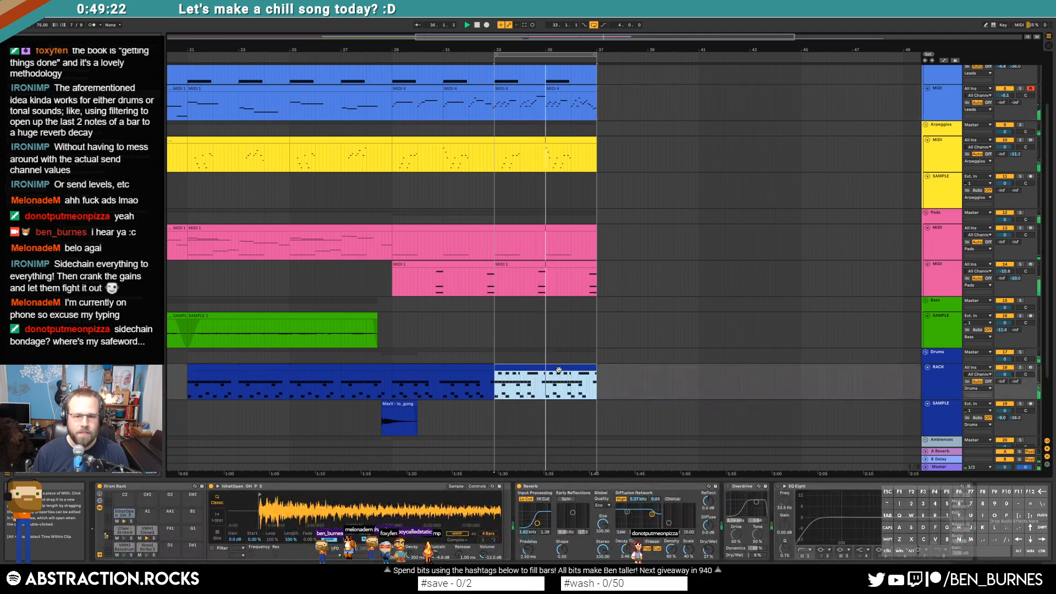
{"action": "left_click", "coordinate": [120, 515]}
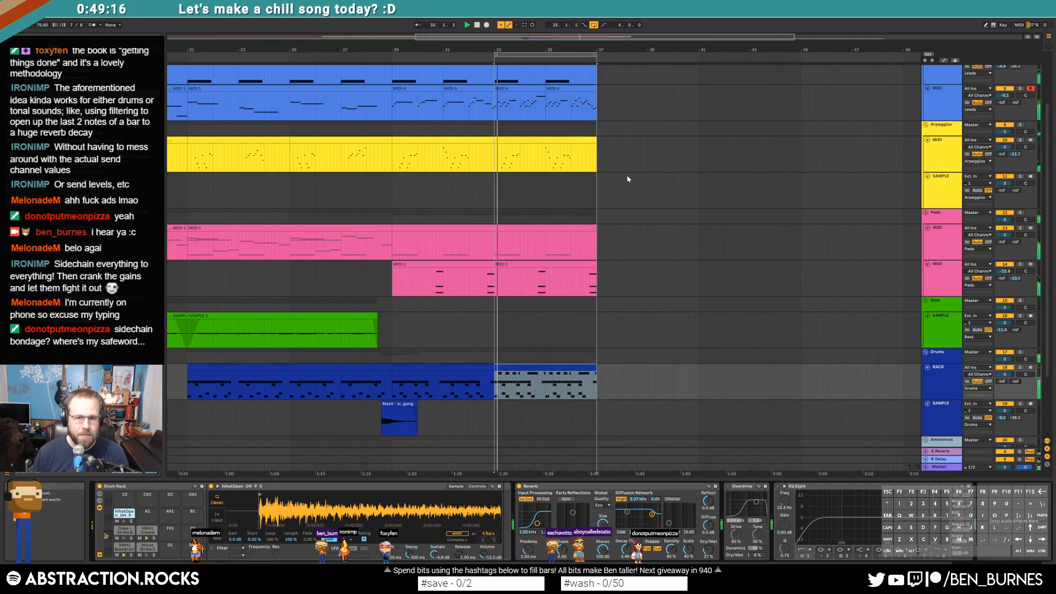
Step: Try raising the last two notes of the bar 35 lead clip by a semitone
{"action": "left_click", "coordinate": [572, 103]}
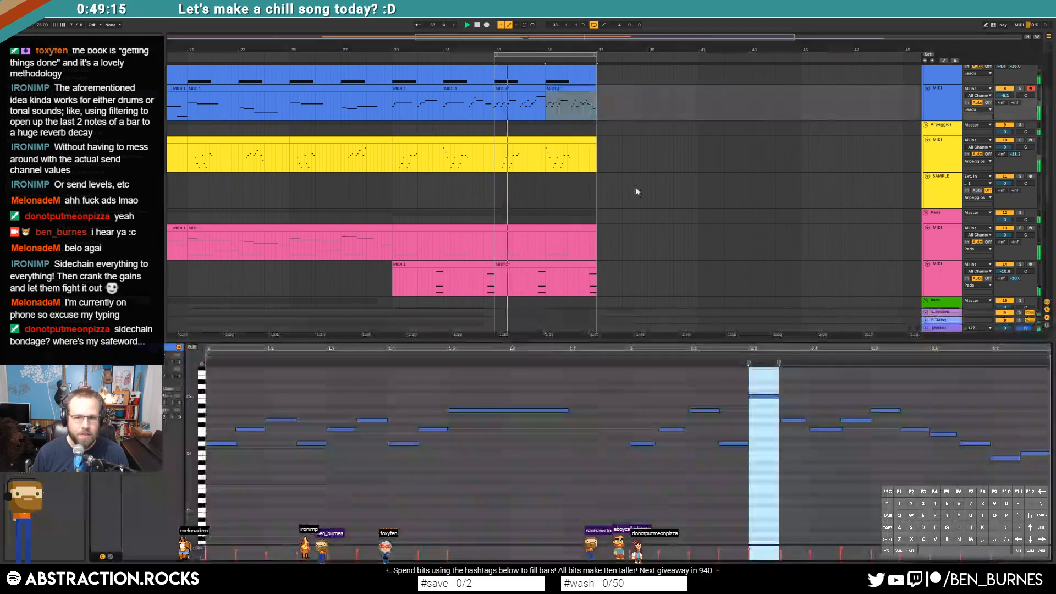
{"action": "left_click", "coordinate": [1006, 449]}
{"action": "key", "text": "Up"}
{"action": "key", "text": "space"}
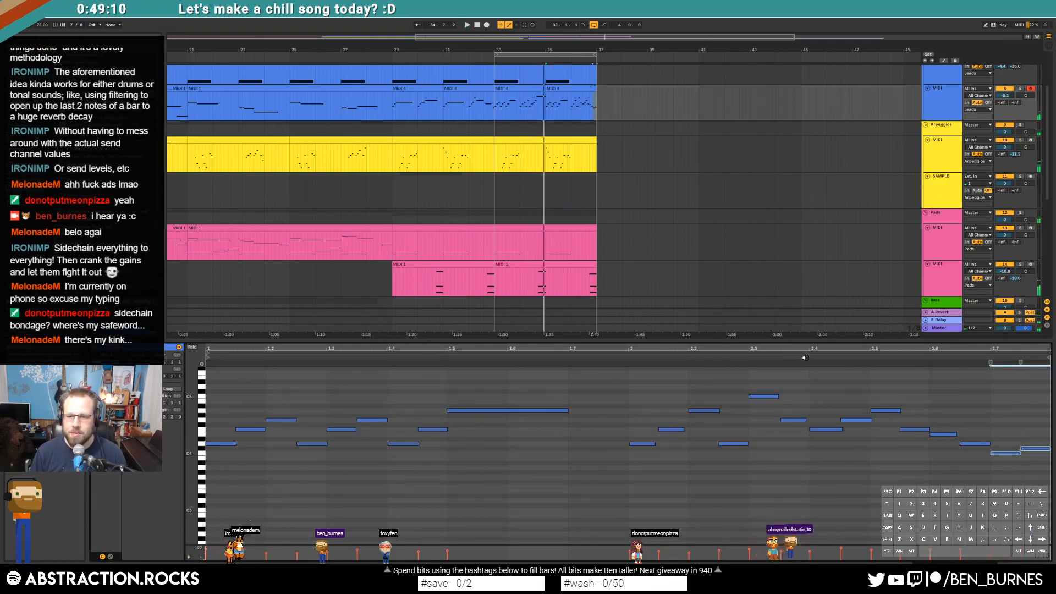
{"action": "key", "text": "space"}
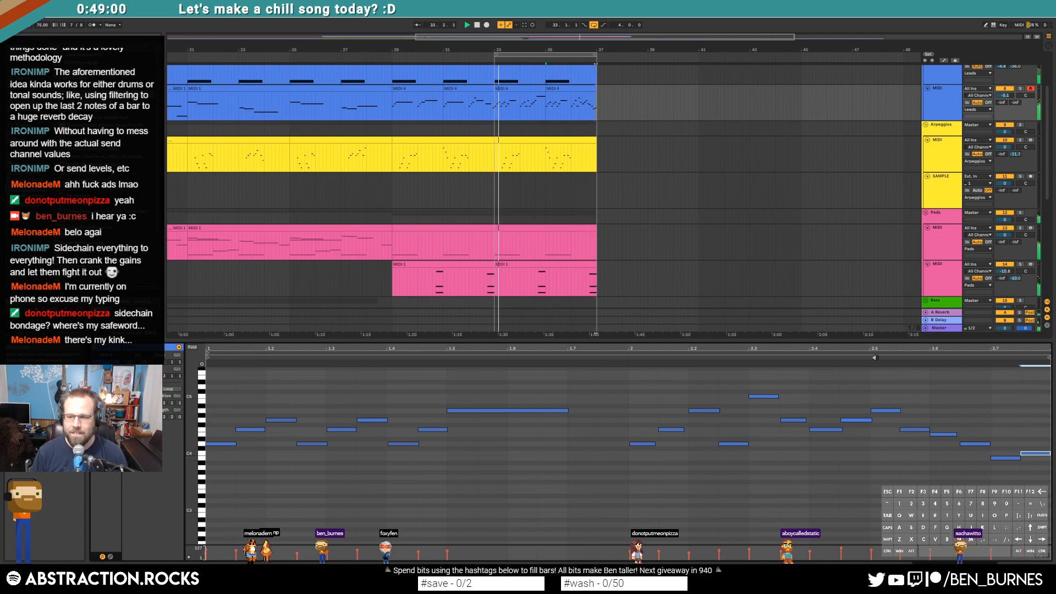
Step: Review the empty bass area at bar 37, select the bar 33 drum clip and play the loop
{"action": "key", "text": "shift+Tab"}
{"action": "key", "text": "space"}
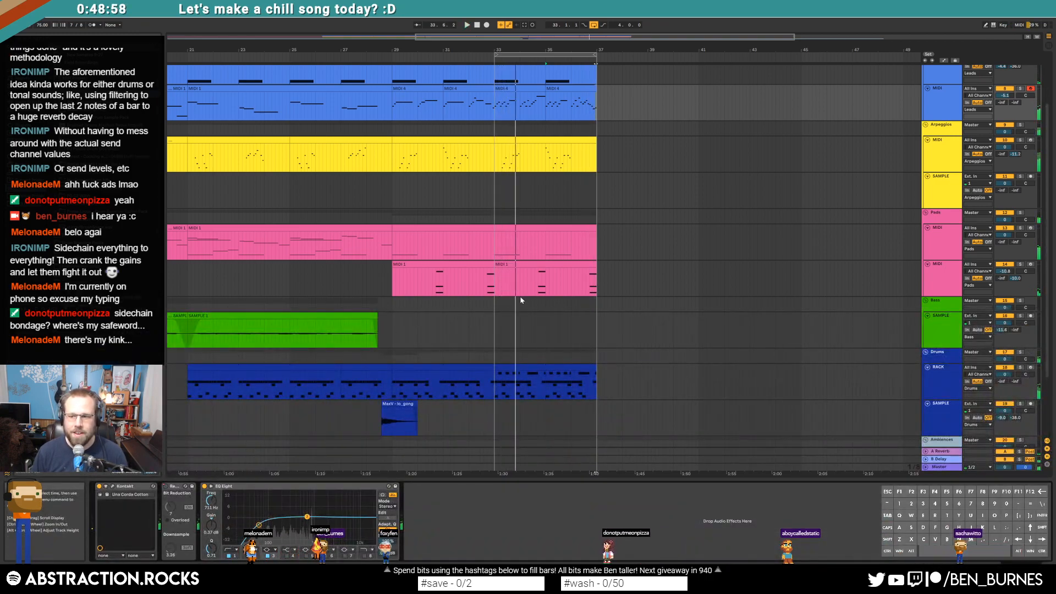
{"action": "left_click", "coordinate": [596, 306]}
{"action": "left_click", "coordinate": [598, 323]}
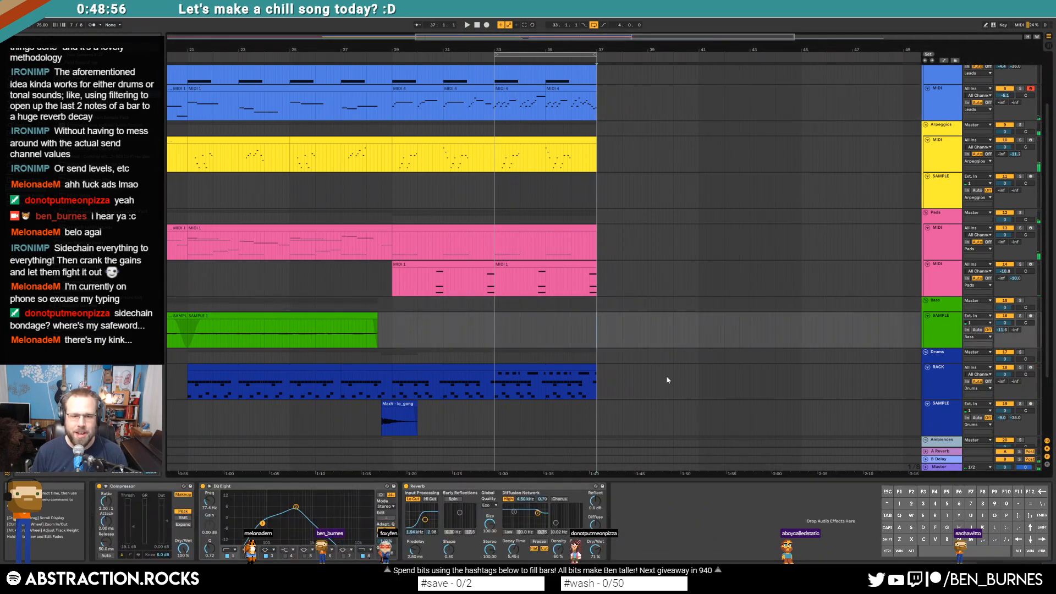
{"action": "left_click", "coordinate": [527, 367]}
{"action": "scroll", "coordinate": [604, 363], "scroll_direction": "down", "scroll_amount": 2}
{"action": "key", "text": "space"}
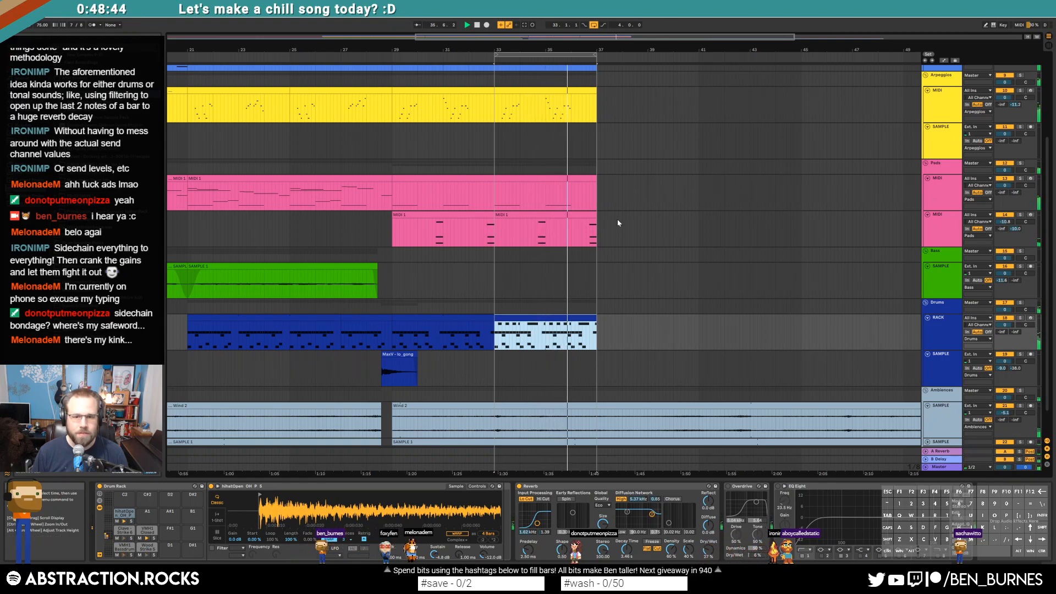
Step: Try raising the lowest notes of the second pad track's bar 33 clip by an octave
{"action": "double_click", "coordinate": [589, 215]}
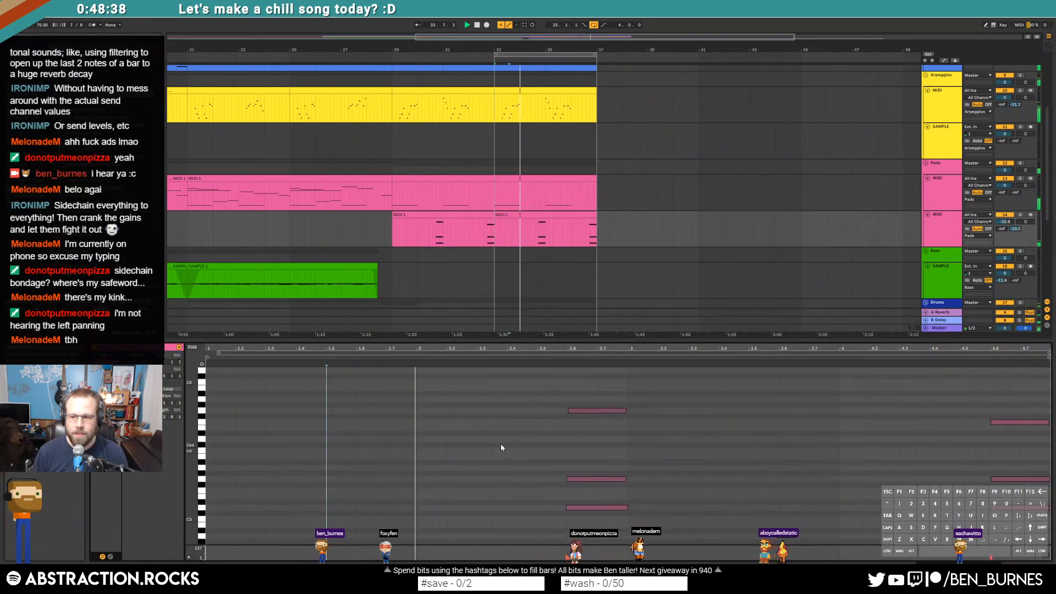
{"action": "left_click_drag", "start_coordinate": [539, 500], "coordinate": [1030, 534]}
{"action": "key", "text": "shift+Up"}
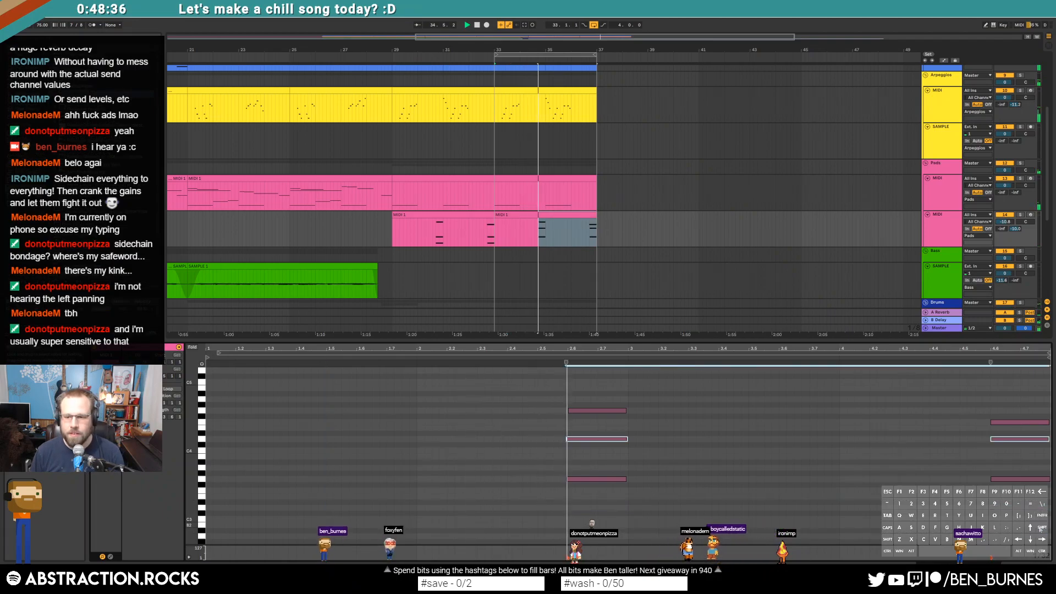
{"action": "key", "text": "space"}
{"action": "key", "text": "shift+Down"}
{"action": "scroll", "coordinate": [599, 129], "scroll_direction": "up", "scroll_amount": 3}
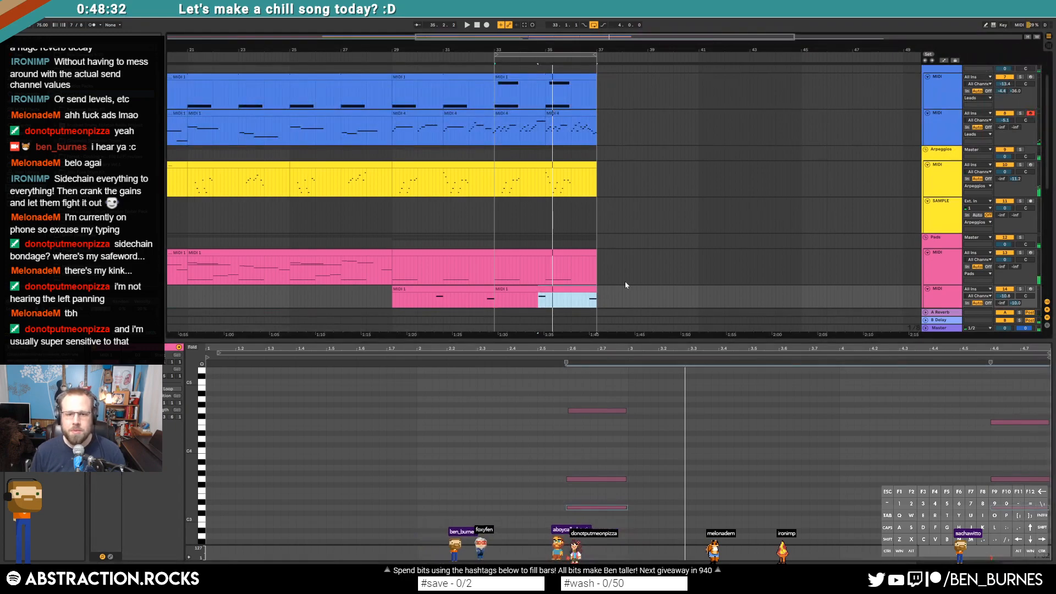
Step: Preview the open hi-hat pad in the drum rack and play the arrangement from bar 29
{"action": "scroll", "coordinate": [617, 292], "scroll_direction": "down", "scroll_amount": 5}
{"action": "left_click", "coordinate": [559, 257]}
{"action": "key", "text": "shift+Tab"}
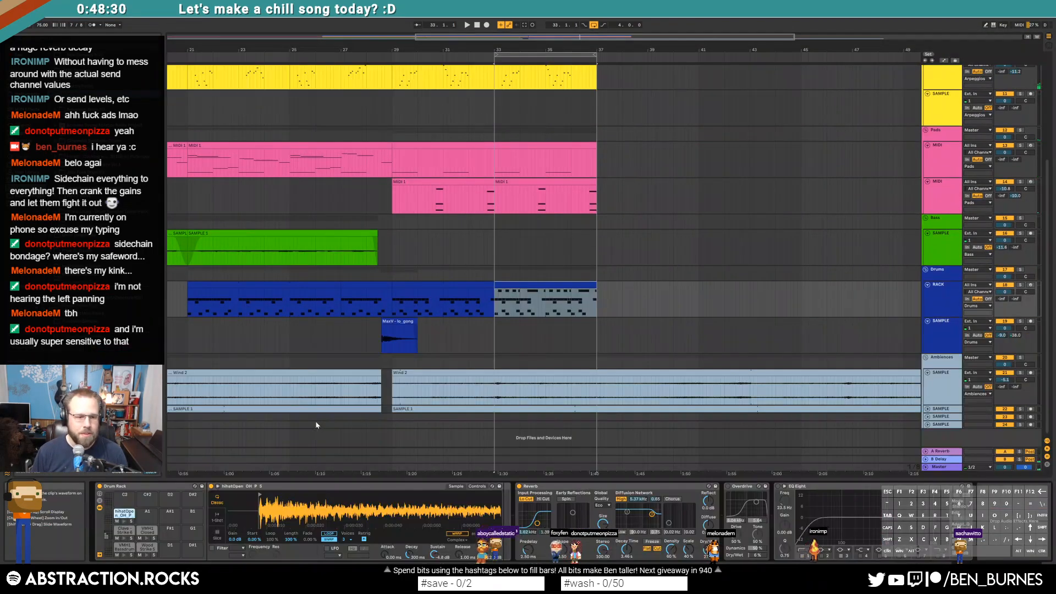
{"action": "left_click", "coordinate": [124, 521]}
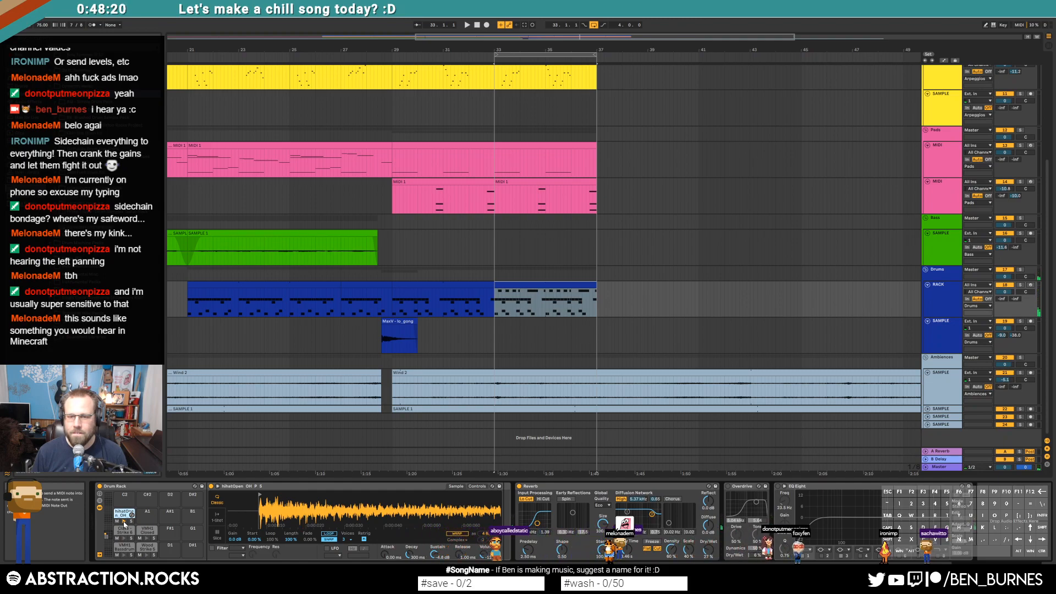
{"action": "left_click", "coordinate": [392, 308]}
{"action": "key", "text": "space"}
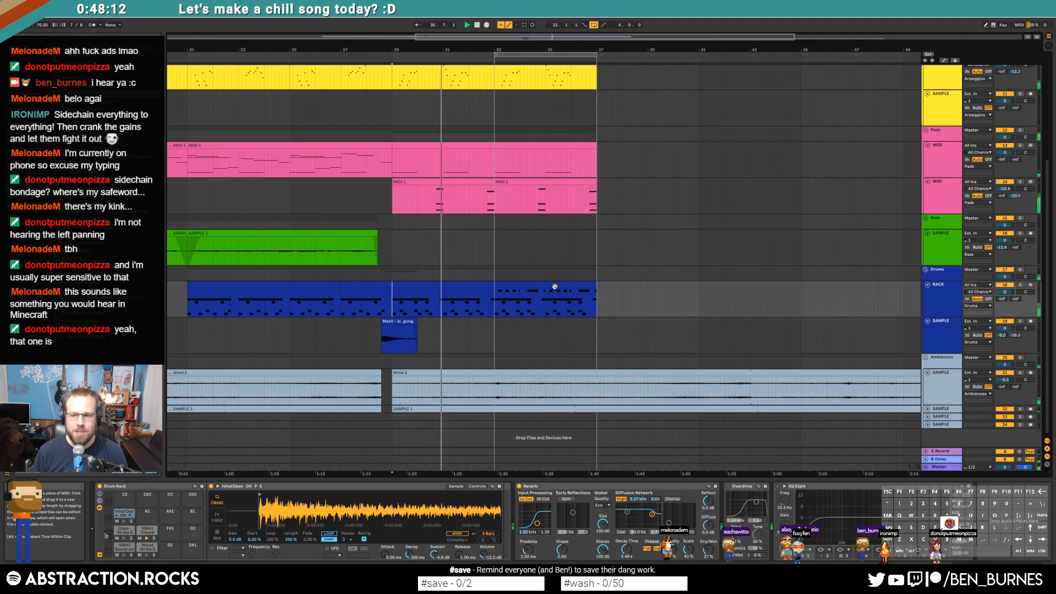
Step: Select the drum clip covering bars 33 to 37, stop playback and briefly view its notes
{"action": "left_click_drag", "start_coordinate": [496, 296], "coordinate": [501, 297]}
{"action": "left_click_drag", "start_coordinate": [569, 310], "coordinate": [599, 309]}
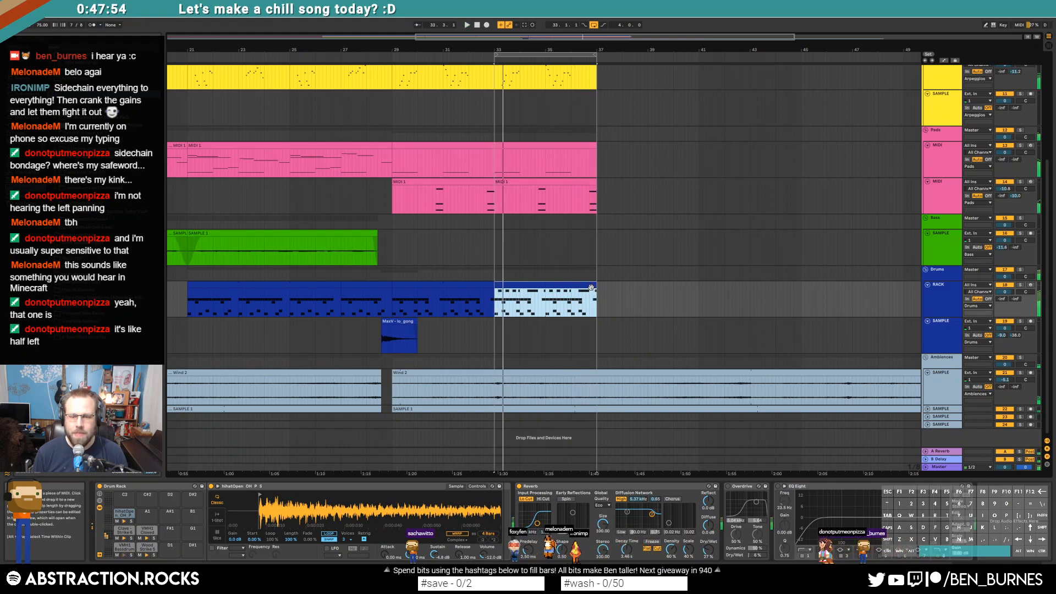
{"action": "key", "text": "shift+Tab"}
{"action": "key", "text": "shift+Tab"}
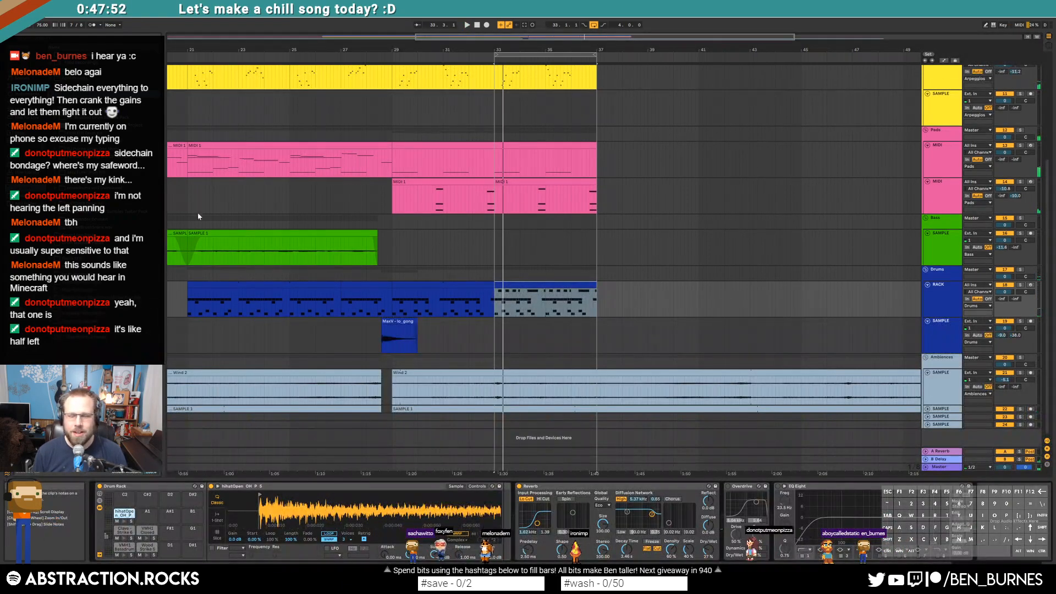
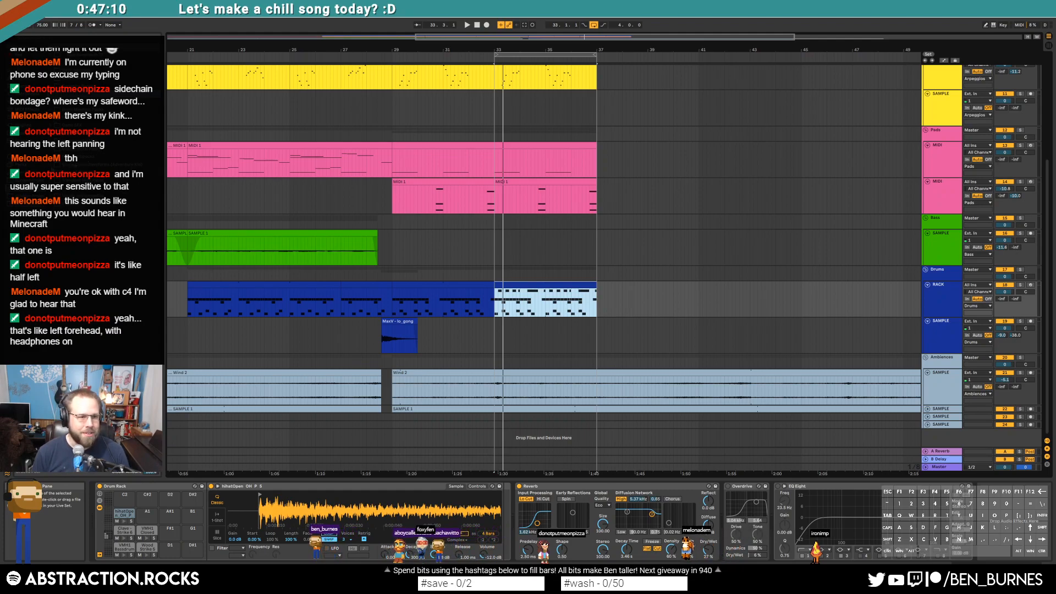
Step: Load a semi-open hi-hat sample onto the drum rack's A1 pad, trim the silence before its onset and select the bar 33 drum clip
{"action": "left_click", "coordinate": [85, 160]}
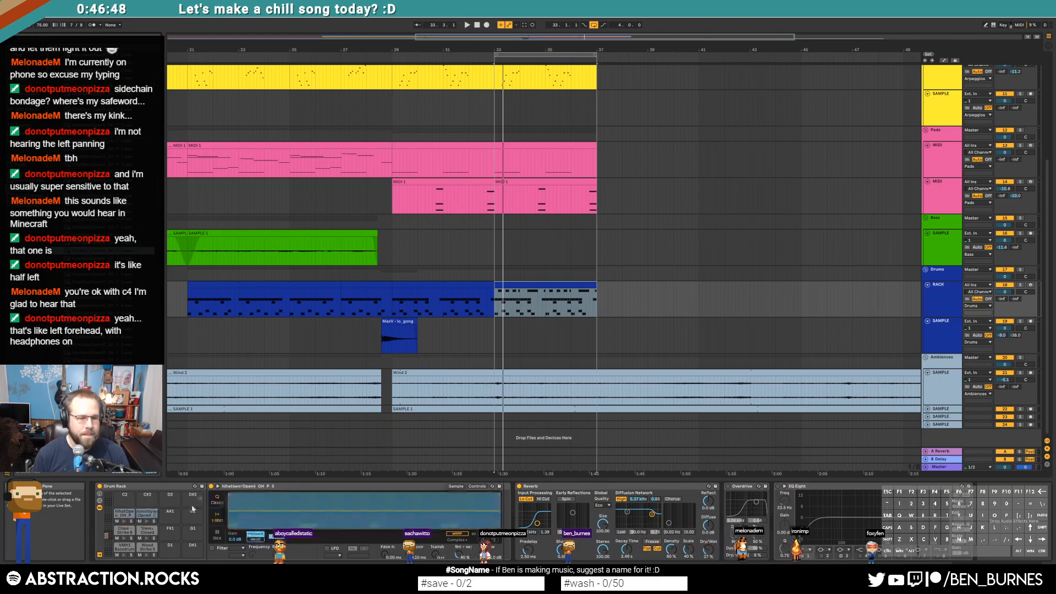
{"action": "left_click_drag", "start_coordinate": [238, 508], "coordinate": [506, 507]}
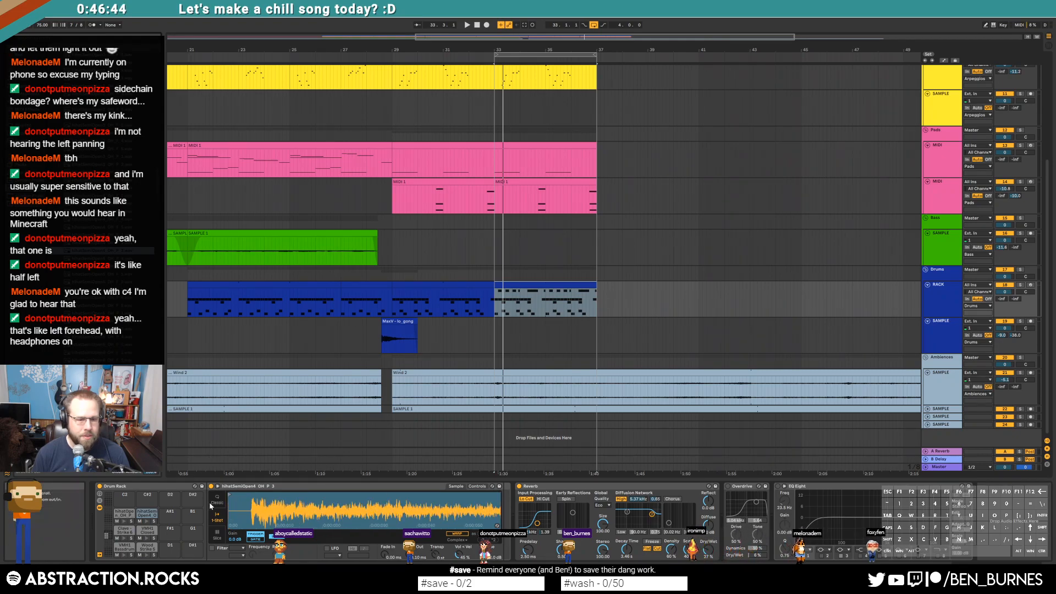
{"action": "left_click_drag", "start_coordinate": [230, 494], "coordinate": [255, 495]}
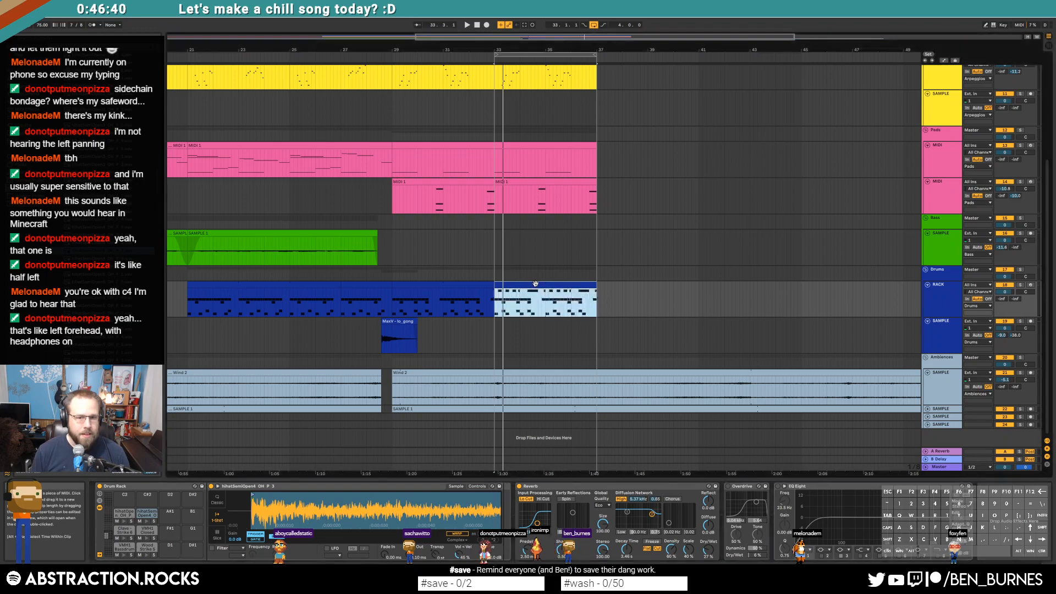
{"action": "double_click", "coordinate": [519, 311]}
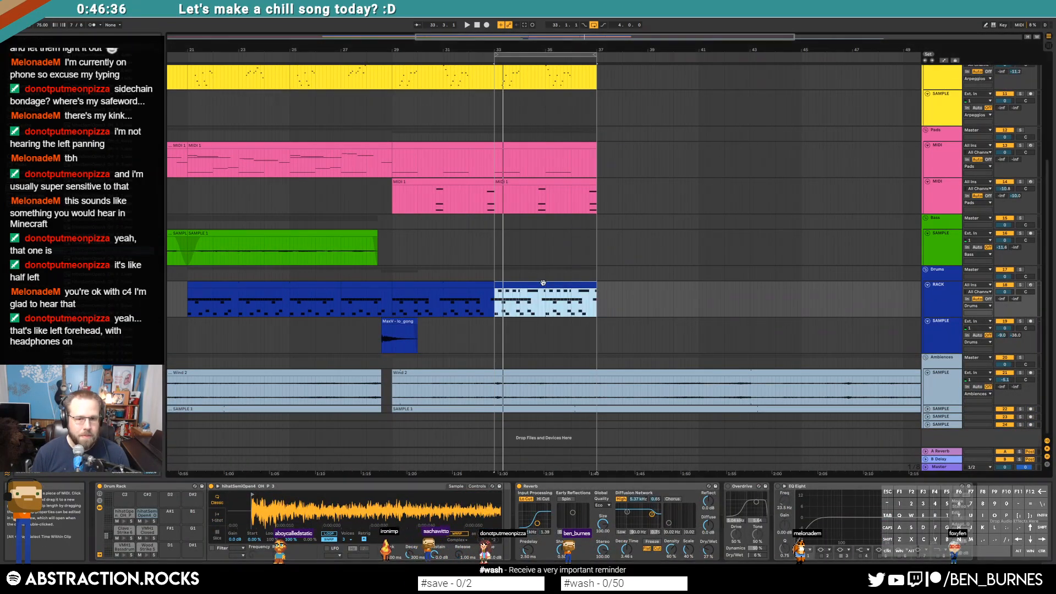
Step: Try layering semi-open hi-hat notes over the open hi-hat hits in the bar 33 drum clip and play the loop
{"action": "double_click", "coordinate": [545, 301]}
{"action": "left_click", "coordinate": [247, 381]}
{"action": "key", "text": "Up"}
{"action": "key", "text": "shift+Tab"}
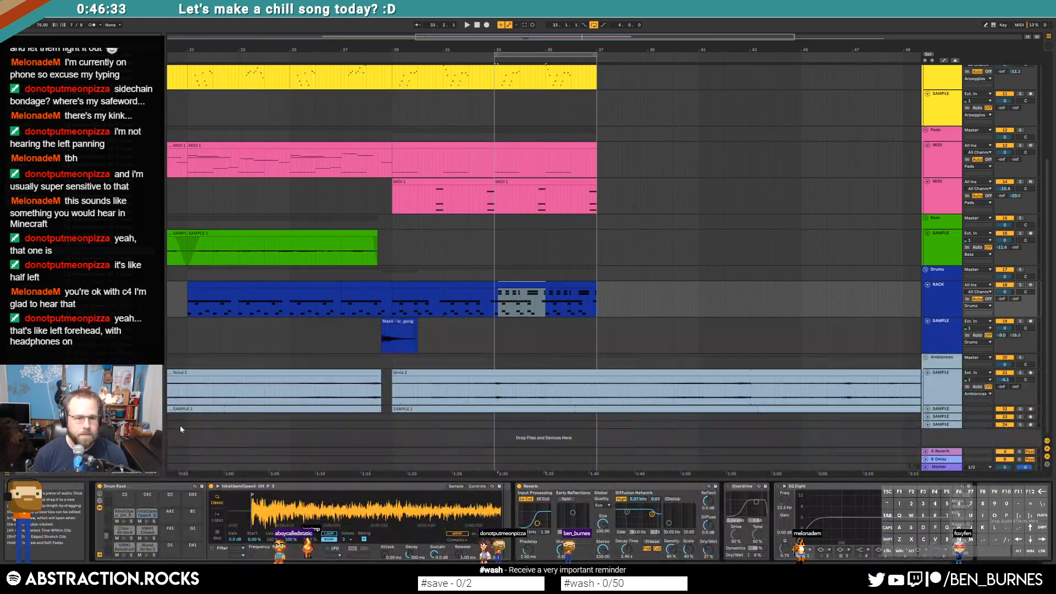
{"action": "left_click", "coordinate": [104, 501]}
{"action": "key", "text": "space"}
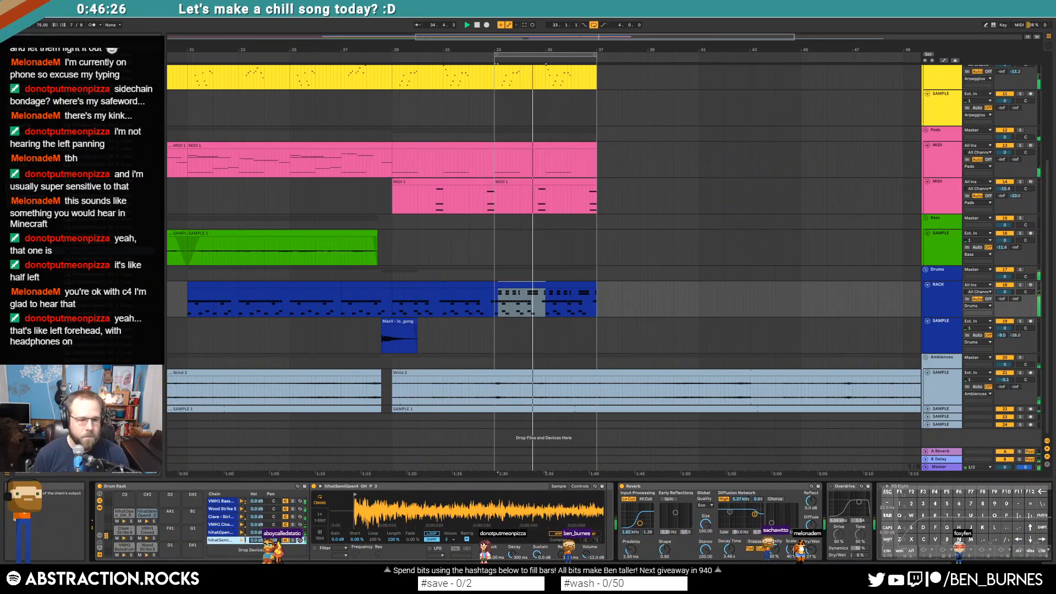
Step: Review the layered hi-hat notes, then try adjusting the semi-open hi-hat sampler's controls during playback
{"action": "double_click", "coordinate": [551, 284]}
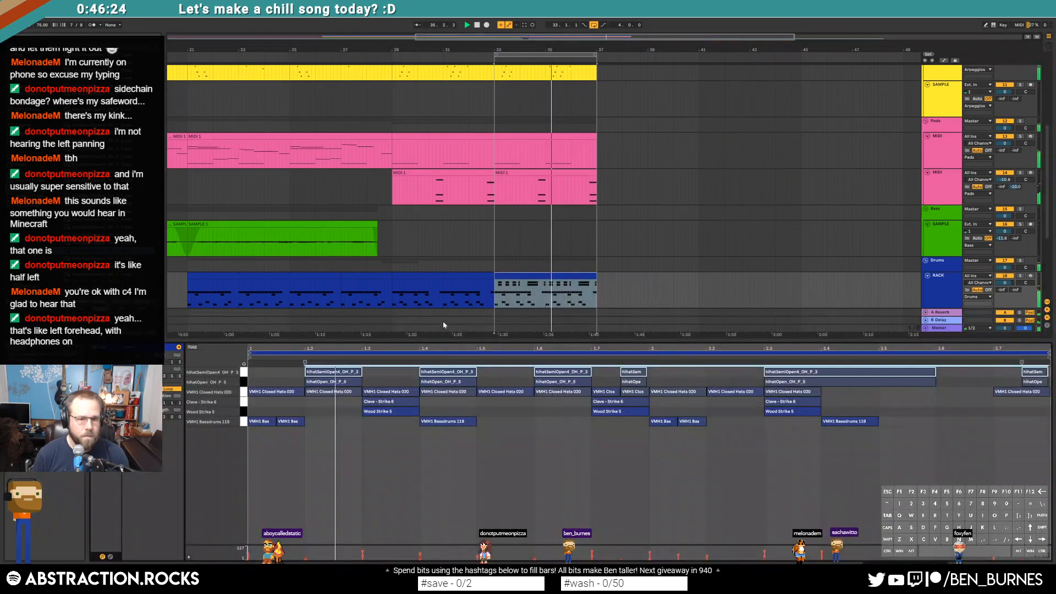
{"action": "left_click_drag", "start_coordinate": [311, 367], "coordinate": [314, 370]}
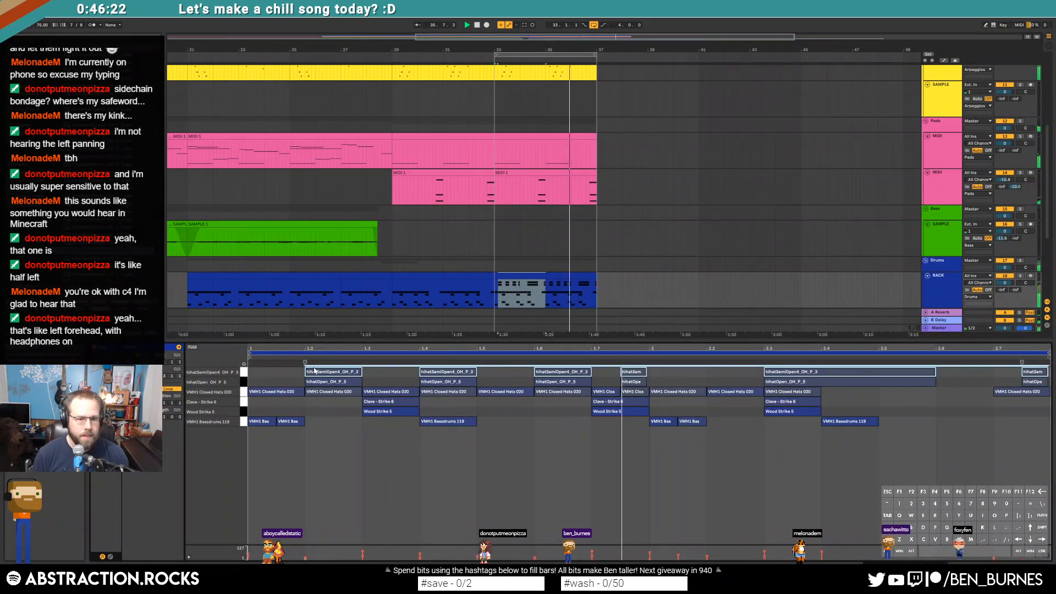
{"action": "key", "text": "shift+Tab"}
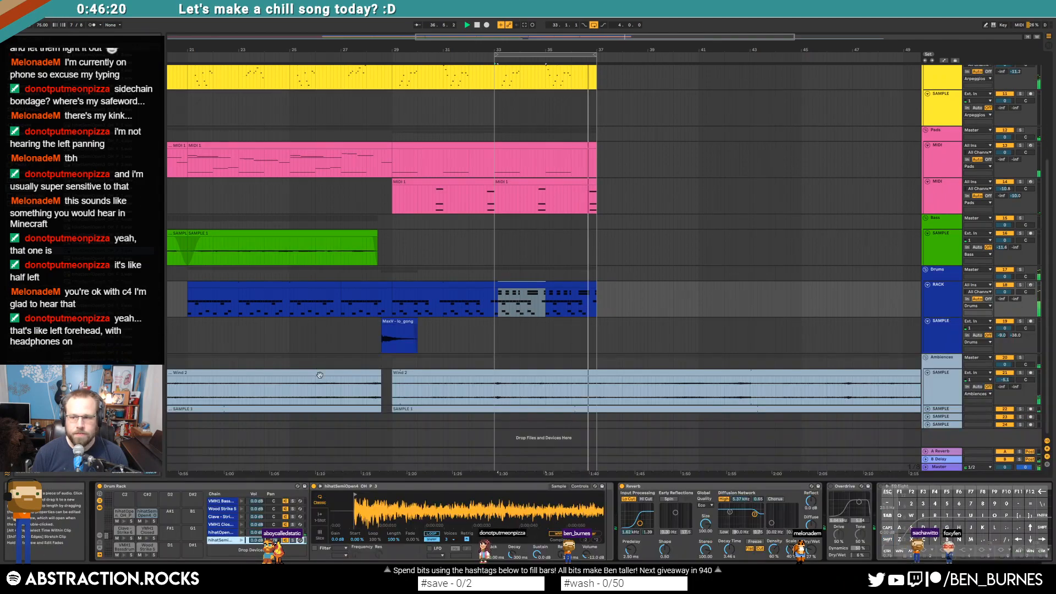
{"action": "left_click", "coordinate": [580, 486]}
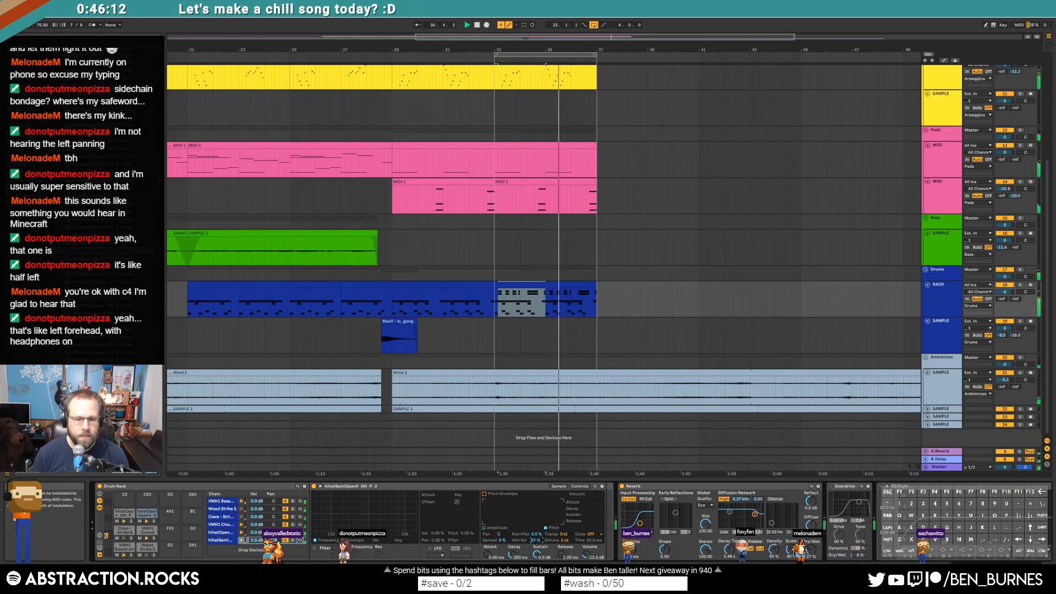
{"action": "left_click_drag", "start_coordinate": [535, 541], "coordinate": [536, 543]}
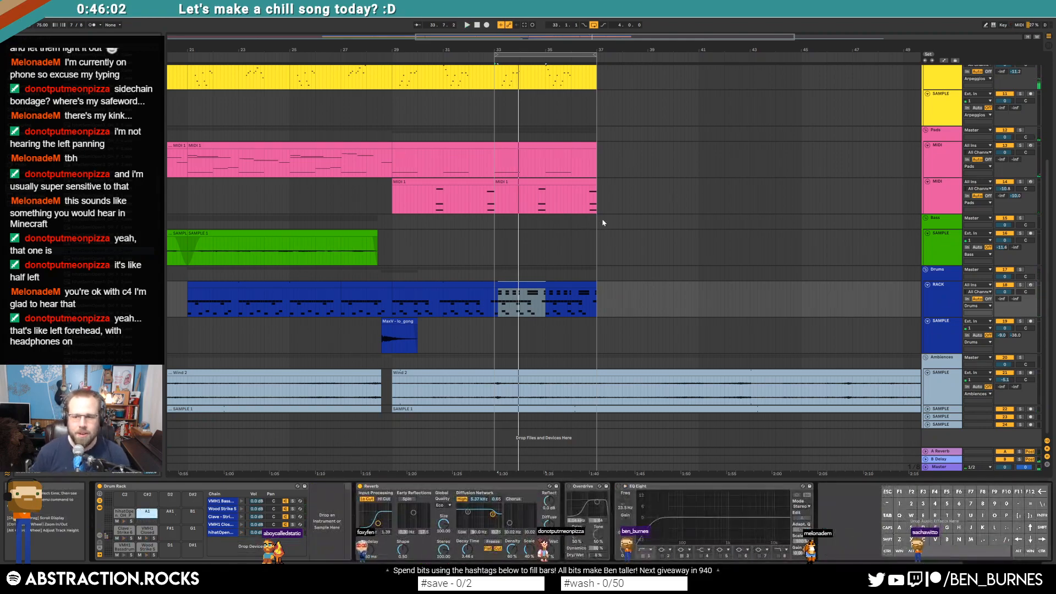
Step: Delete the layered A1 hi-hat notes from the bar 33 drum clip
{"action": "double_click", "coordinate": [514, 284]}
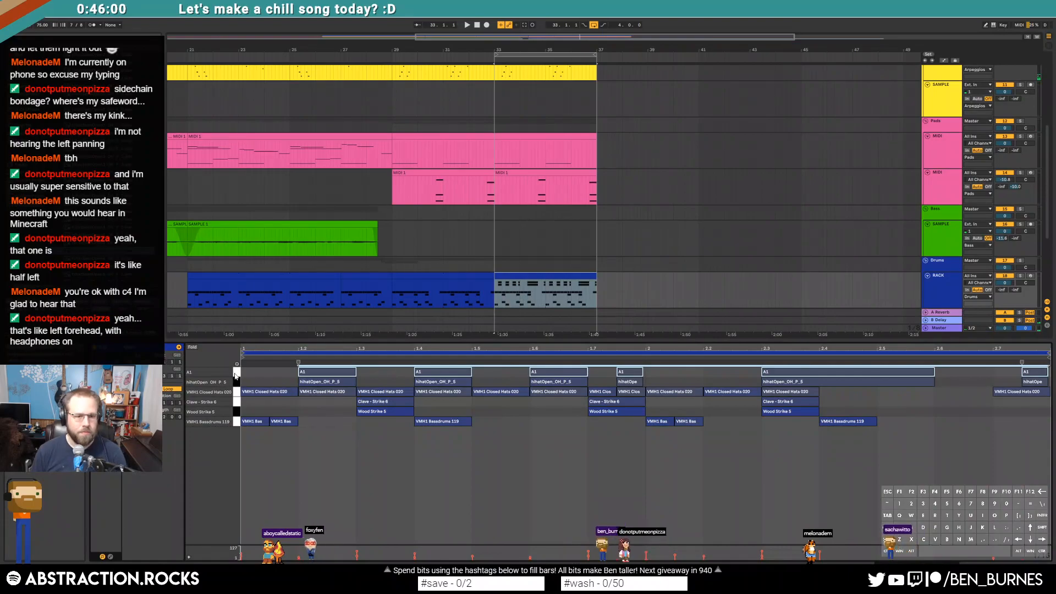
{"action": "key", "text": "Delete"}
{"action": "key", "text": "shift+Tab"}
Step: Duplicate the first lead track's bar 33 clip to bar 37
{"action": "scroll", "coordinate": [527, 267], "scroll_direction": "up", "scroll_amount": 2}
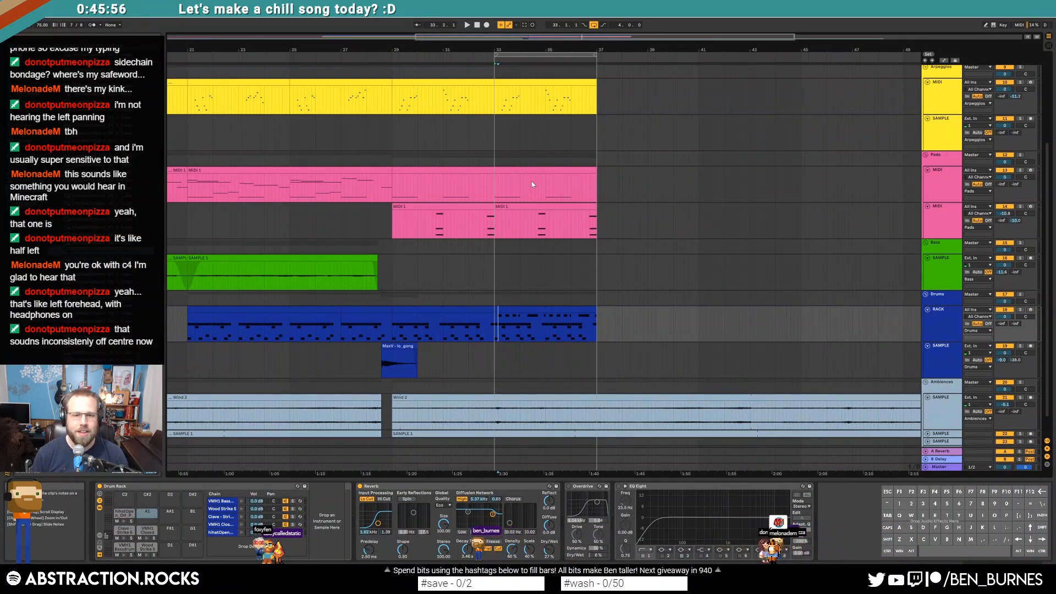
{"action": "scroll", "coordinate": [531, 180], "scroll_direction": "up", "scroll_amount": 10}
{"action": "left_click", "coordinate": [537, 154]}
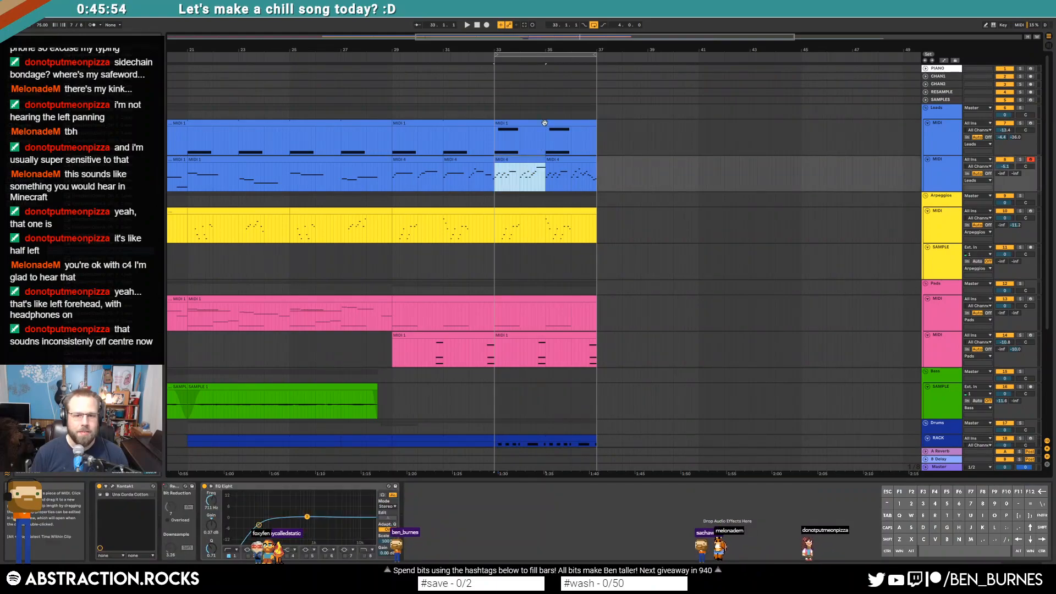
{"action": "key", "text": "ctrl+d"}
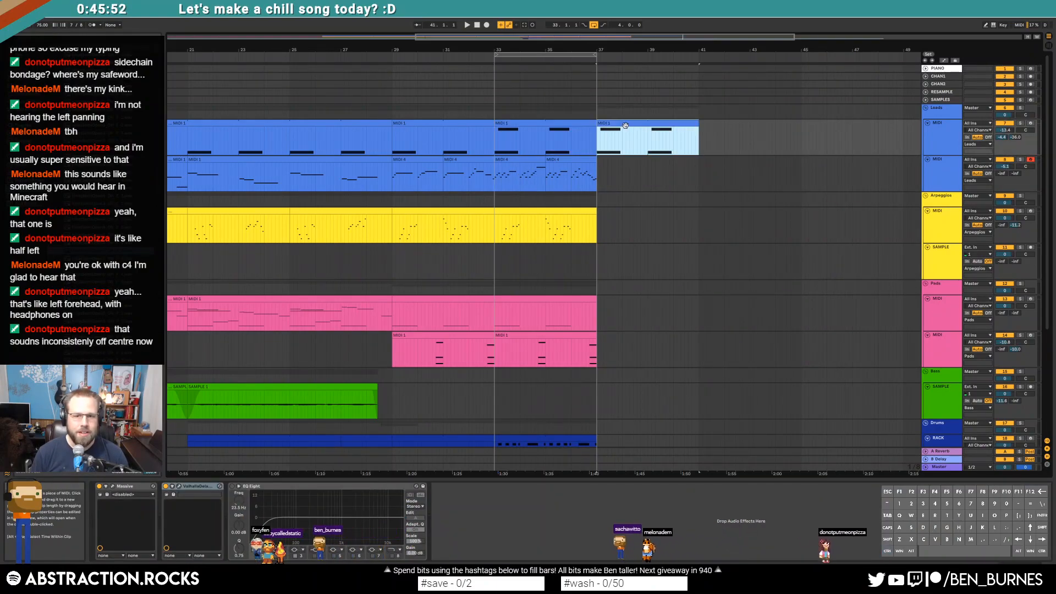
Step: Copy the D5 note in the new bar 37 lead clip up to F5 starting at 1.3, and audition it
{"action": "double_click", "coordinate": [625, 125]}
{"action": "left_click", "coordinate": [319, 422]}
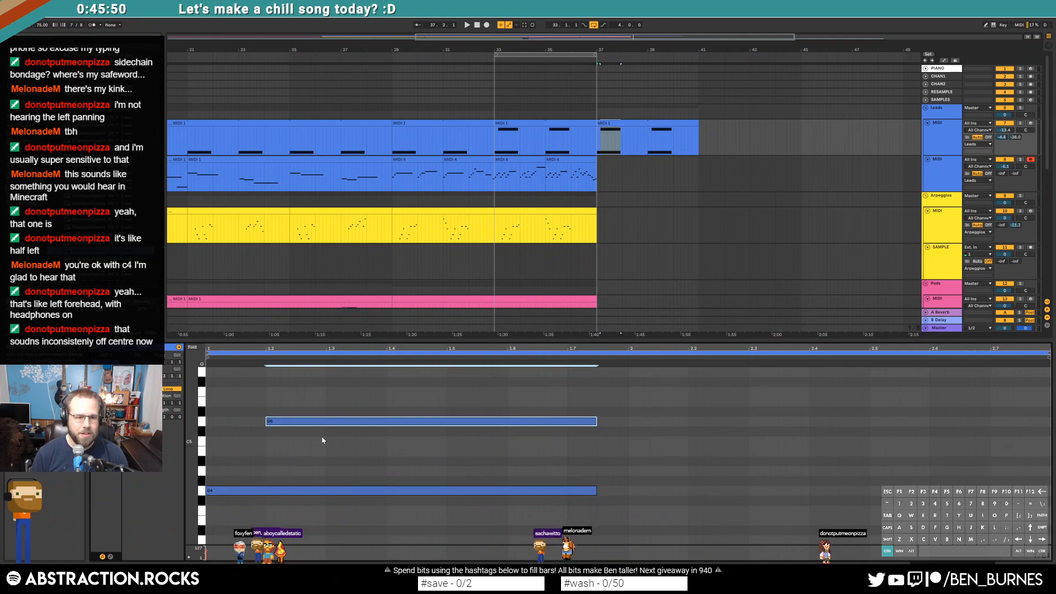
{"action": "left_click_drag", "start_coordinate": [323, 421], "coordinate": [375, 392]}
{"action": "key", "text": "space"}
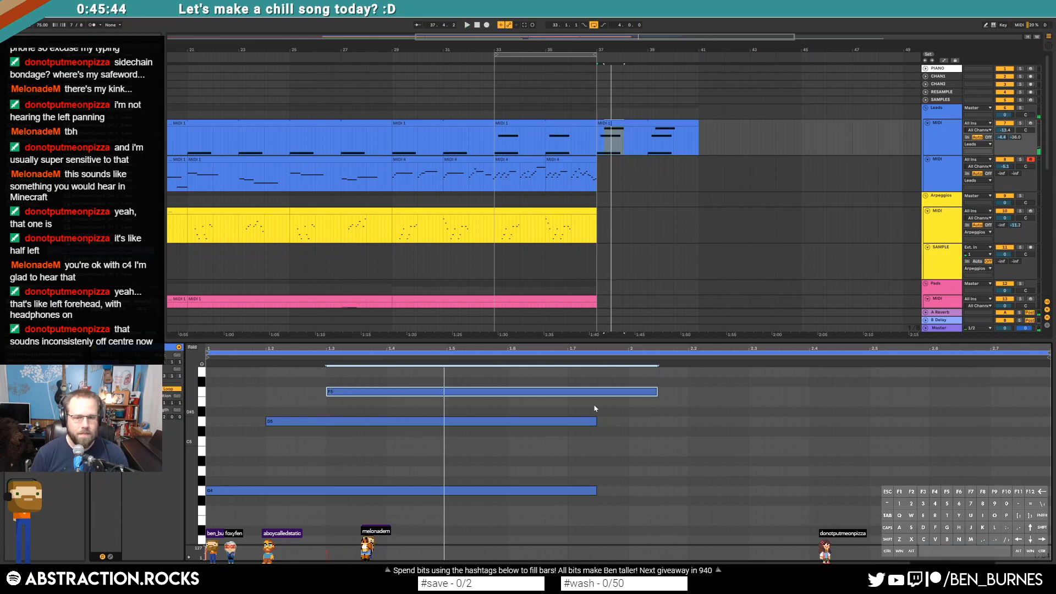
Step: Shift the lead clip's upper notes earlier so D5 starts midway between 1 and 1.2 and F5 starts at 1.2
{"action": "left_click_drag", "start_coordinate": [315, 383], "coordinate": [373, 465]}
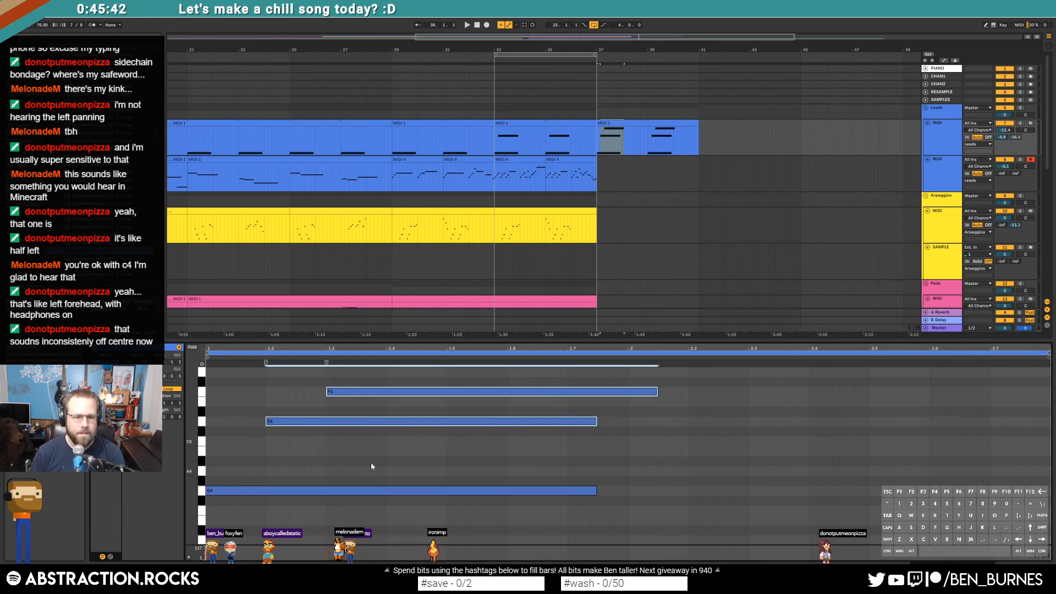
{"action": "key", "text": "Left"}
{"action": "key", "text": "Left"}
{"action": "key", "text": "Left"}
{"action": "key", "text": "Left"}
{"action": "key", "text": "Left"}
{"action": "key", "text": "Left"}
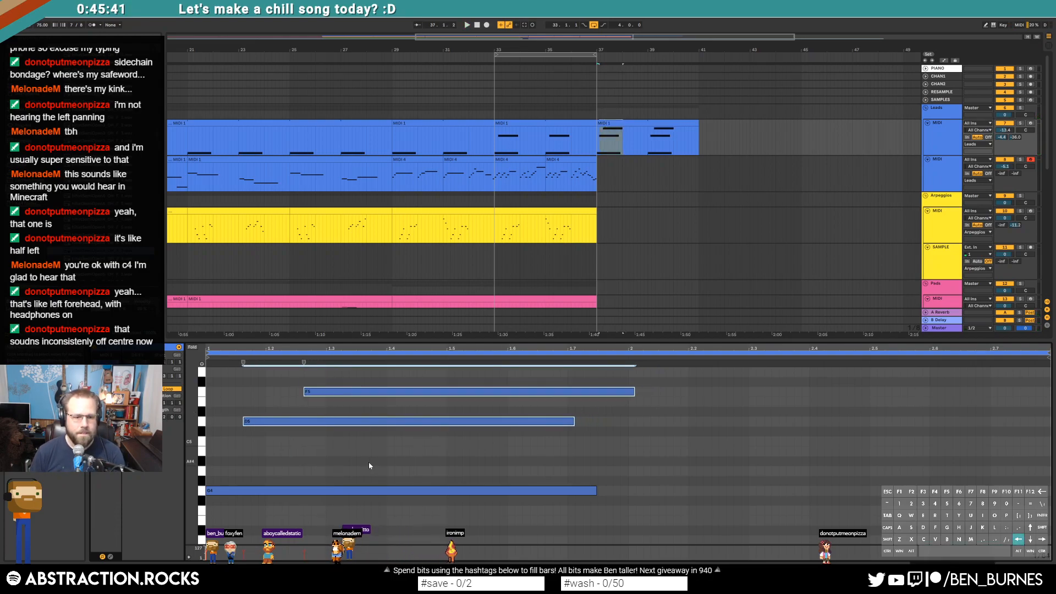
{"action": "left_click", "coordinate": [311, 395]}
{"action": "key", "text": "Left"}
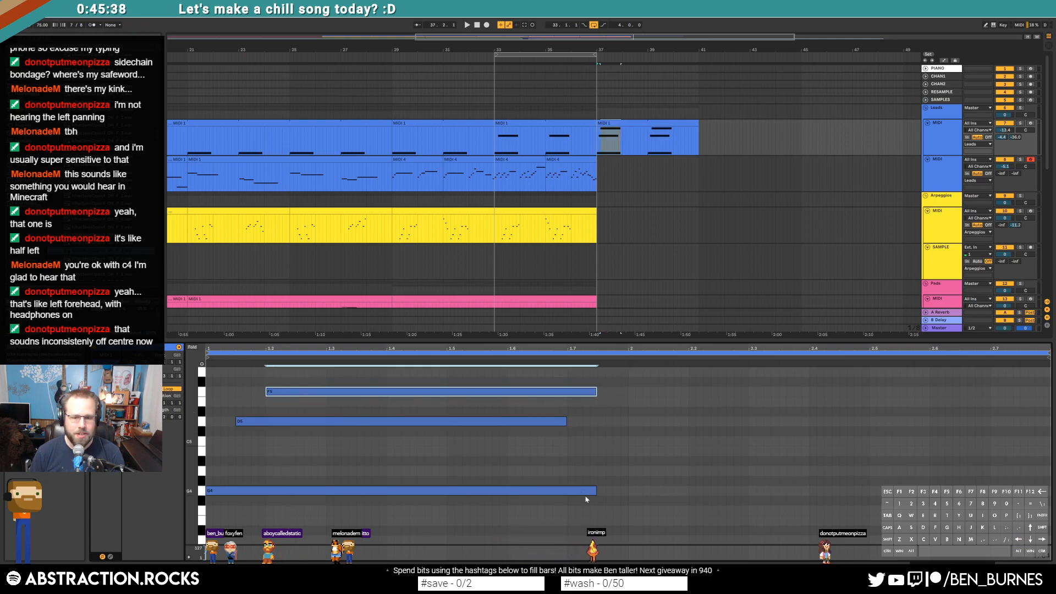
Step: Shorten the G4 and F5 notes in the bar 37 lead clip so they end together with D5 at 1.7
{"action": "left_click_drag", "start_coordinate": [596, 493], "coordinate": [572, 487]}
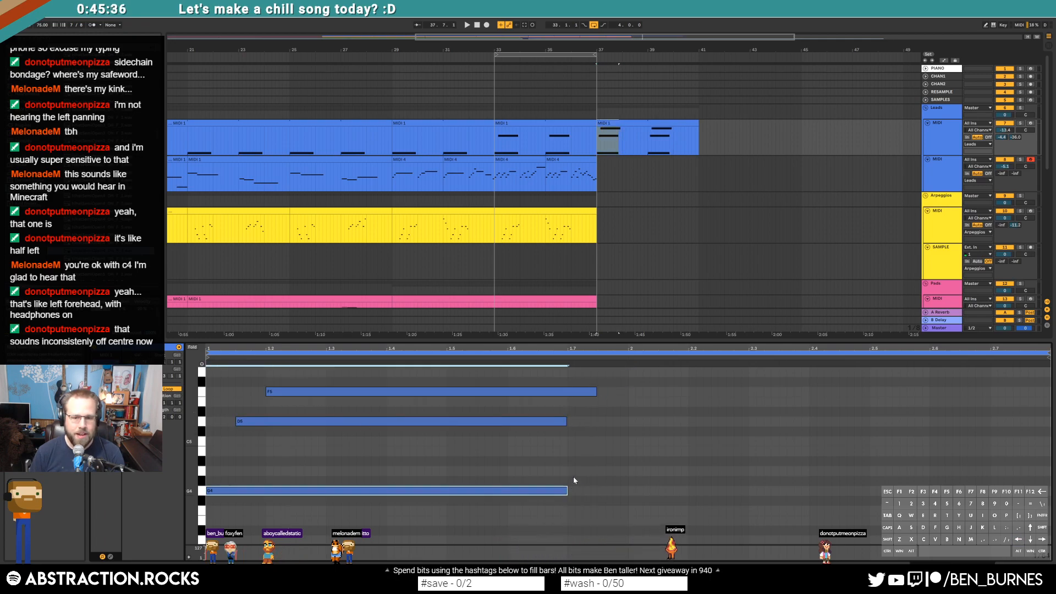
{"action": "left_click_drag", "start_coordinate": [595, 392], "coordinate": [574, 392]}
{"action": "left_click", "coordinate": [569, 405]}
{"action": "key", "text": "shift+Tab"}
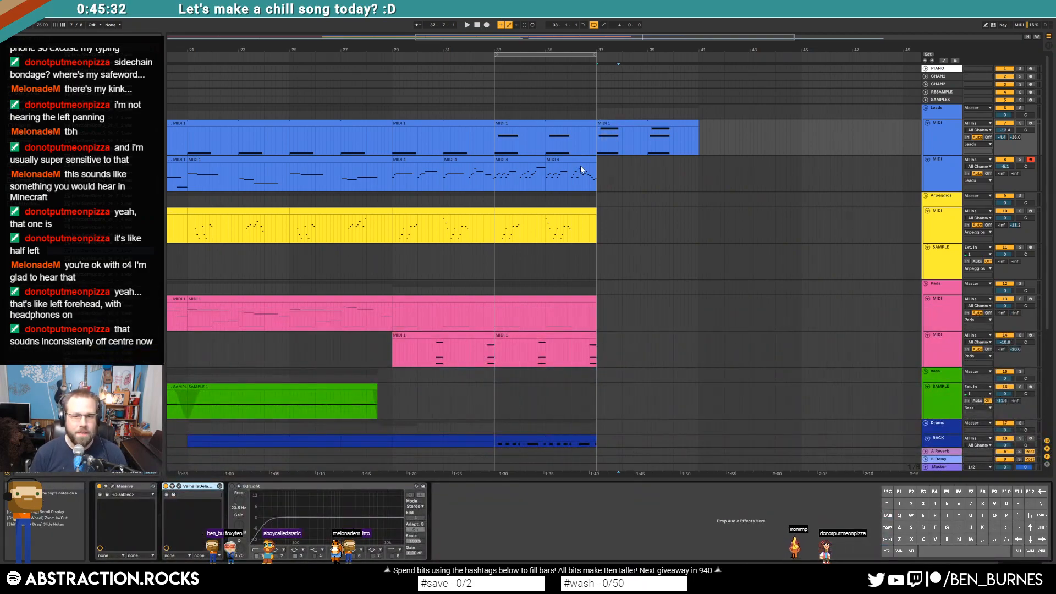
Step: Duplicate the second lead track's clips at bars 33 and 35 to bar 37
{"action": "left_click", "coordinate": [524, 160]}
{"action": "left_click", "coordinate": [563, 159], "text": "shift"}
{"action": "key", "text": "ctrl+d"}
{"action": "left_click", "coordinate": [647, 260]}
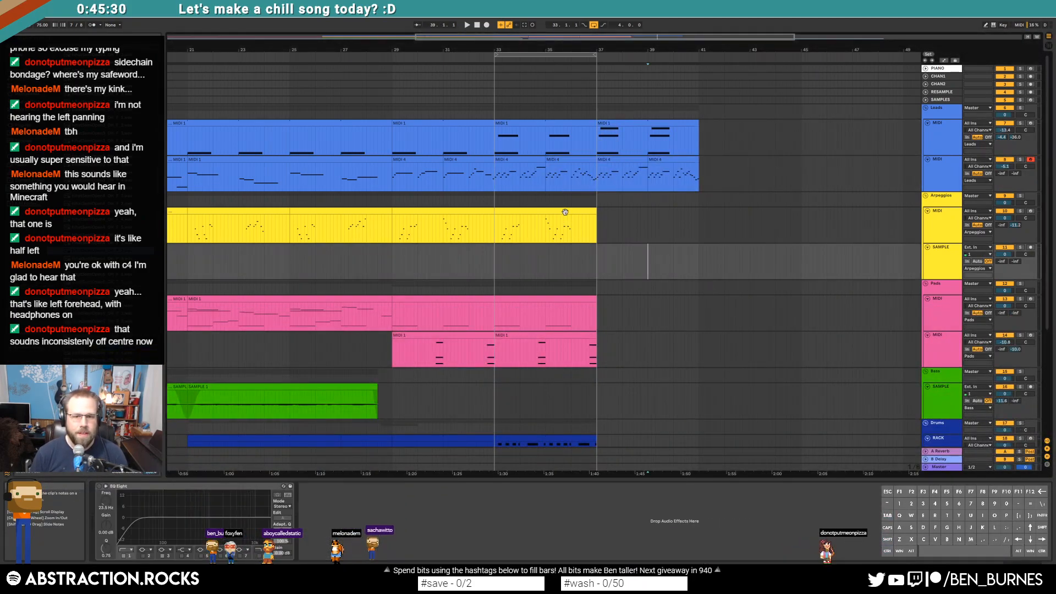
Step: Copy the arpeggio clip from bar 21 to bar 37
{"action": "left_click", "coordinate": [565, 212]}
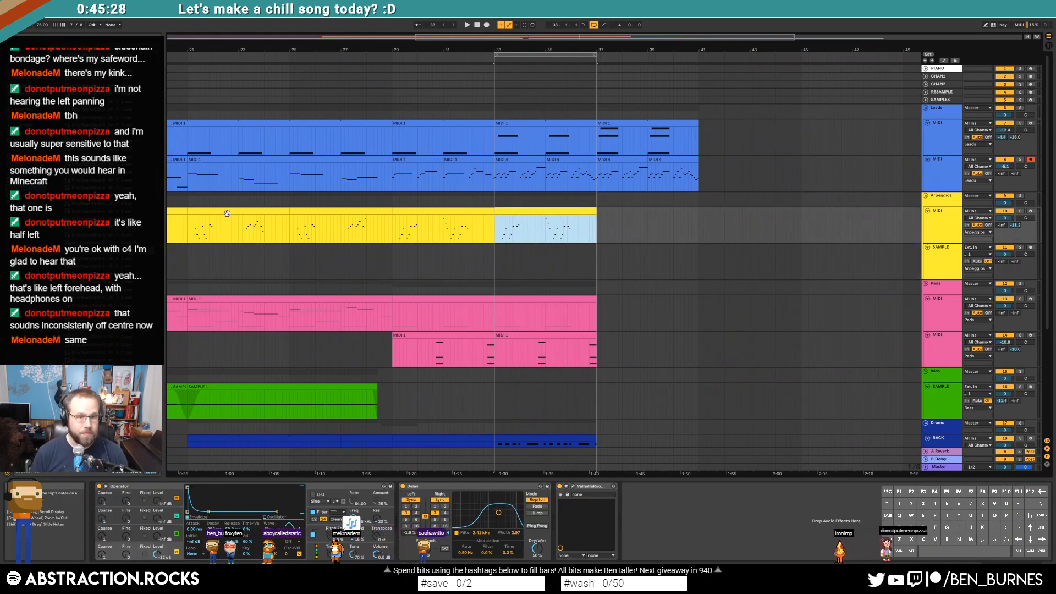
{"action": "left_click_drag", "start_coordinate": [566, 50], "coordinate": [682, 48]}
{"action": "left_click", "coordinate": [387, 223]}
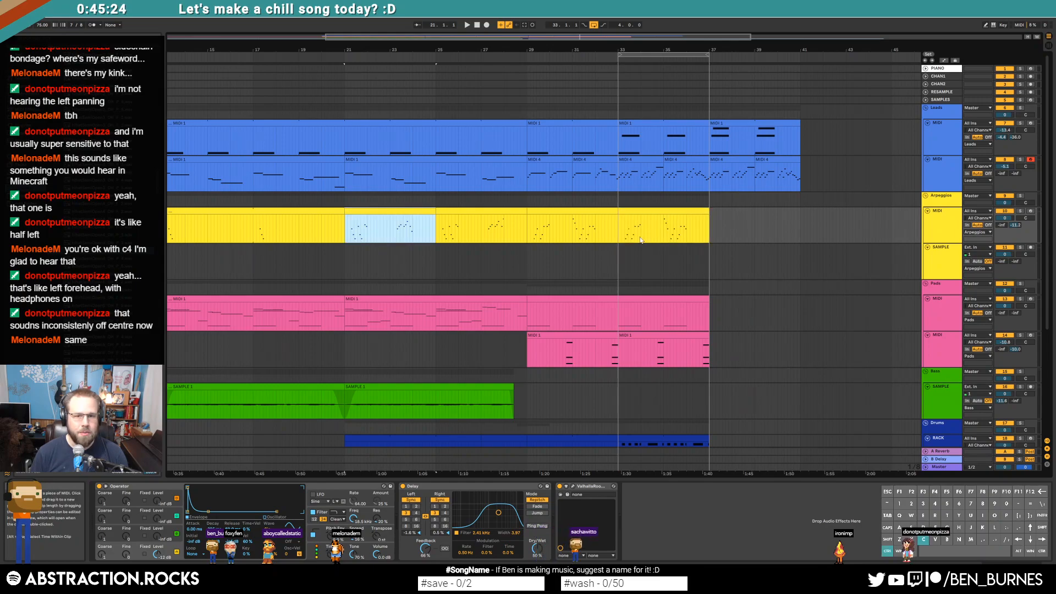
{"action": "key", "text": "ctrl+d"}
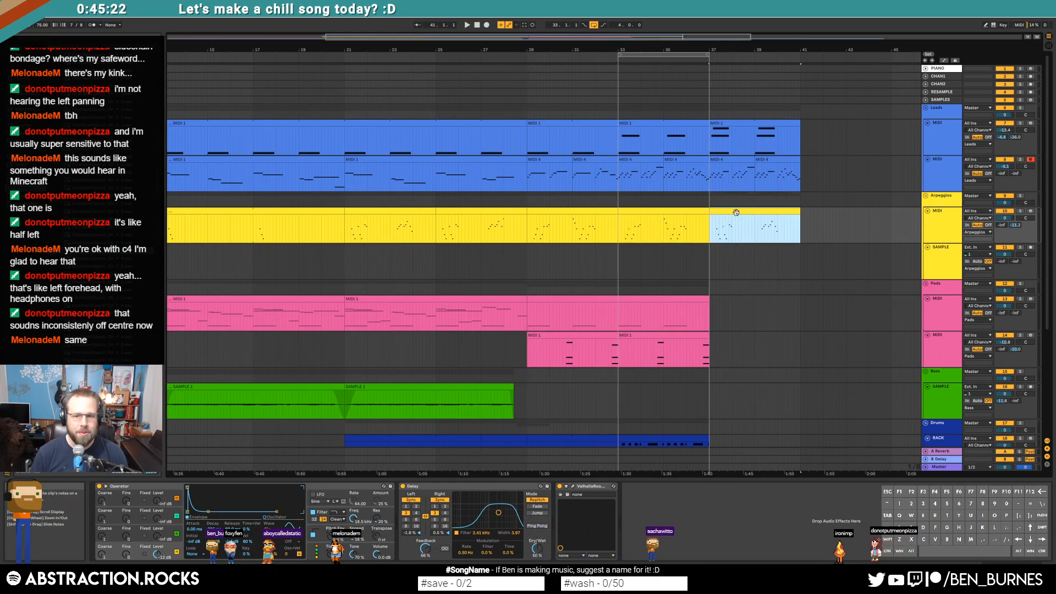
Step: Delete the closing notes of both phrases in the bar 37 arpeggio clip
{"action": "double_click", "coordinate": [715, 236]}
{"action": "left_click_drag", "start_coordinate": [380, 411], "coordinate": [432, 473]}
{"action": "key", "text": "Delete"}
{"action": "left_click_drag", "start_coordinate": [802, 419], "coordinate": [840, 496]}
{"action": "key", "text": "Delete"}
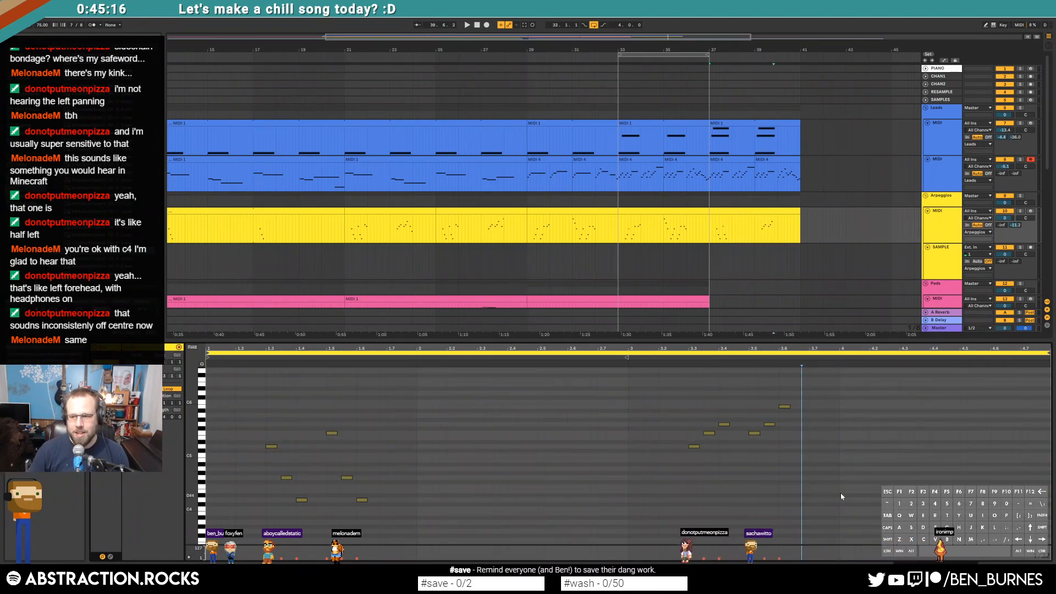
{"action": "key", "text": "shift+Tab"}
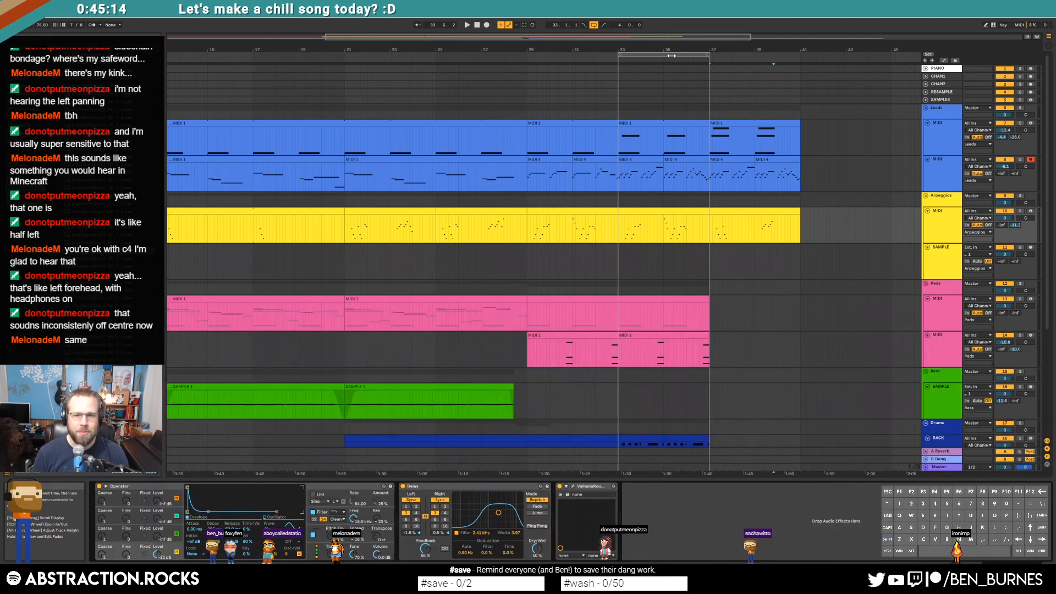
Step: Duplicate both pad tracks' bar 33 to 37 material to bar 37
{"action": "left_click_drag", "start_coordinate": [619, 311], "coordinate": [709, 311]}
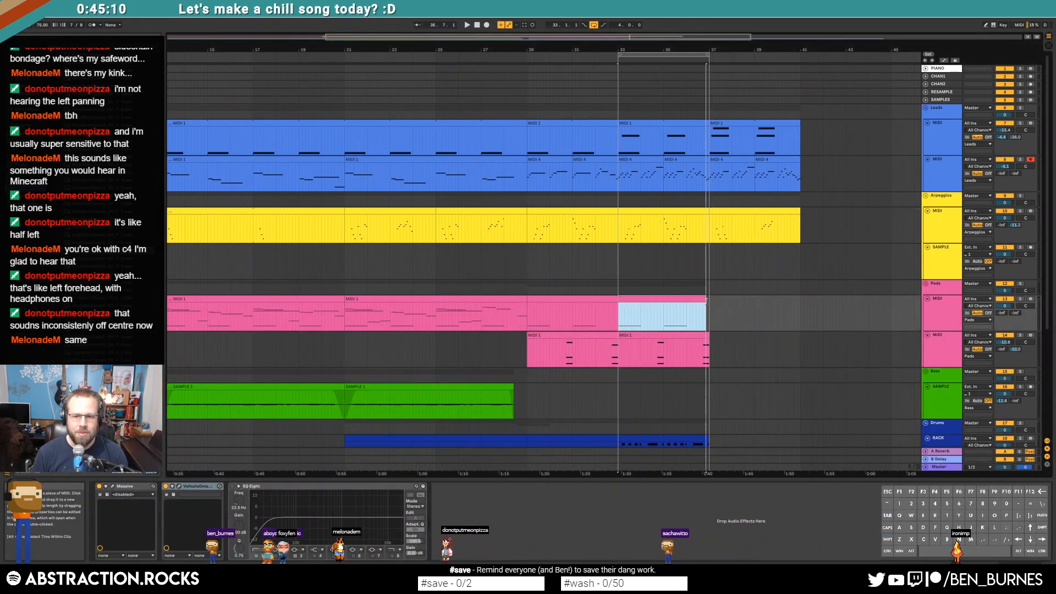
{"action": "key", "text": "ctrl+d"}
{"action": "left_click", "coordinate": [674, 333]}
{"action": "key", "text": "ctrl+d"}
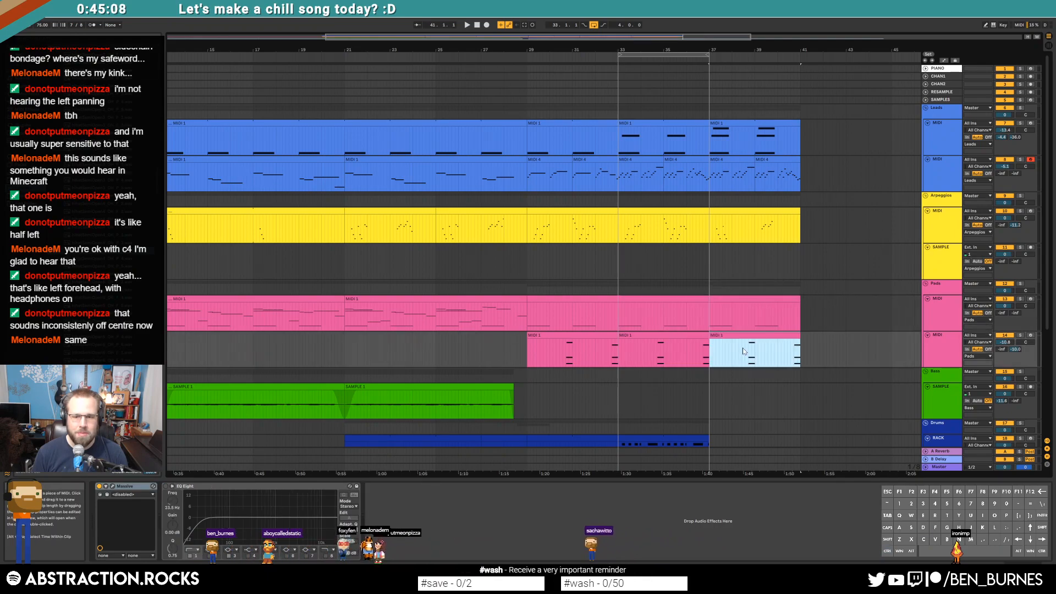
Step: Duplicate the bar 33 drum clip to bar 37 and set the playback loop to bars 37 to 41
{"action": "left_click_drag", "start_coordinate": [714, 46], "coordinate": [614, 48]}
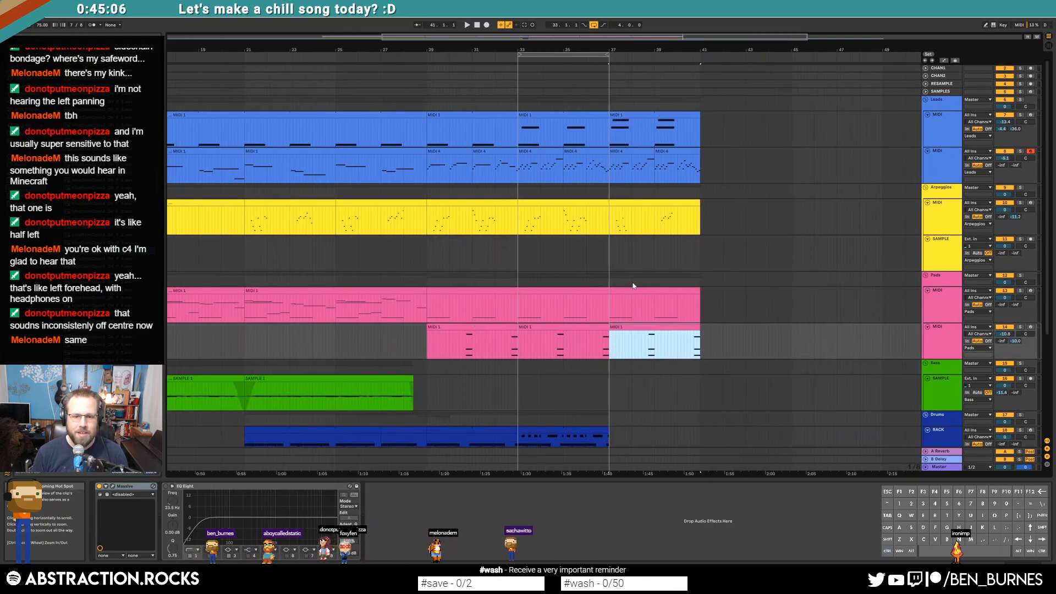
{"action": "scroll", "coordinate": [632, 287], "scroll_direction": "down", "scroll_amount": 3}
{"action": "left_click", "coordinate": [582, 329]}
{"action": "key", "text": "ctrl+d"}
{"action": "key", "text": "space"}
{"action": "key", "text": "ctrl+l"}
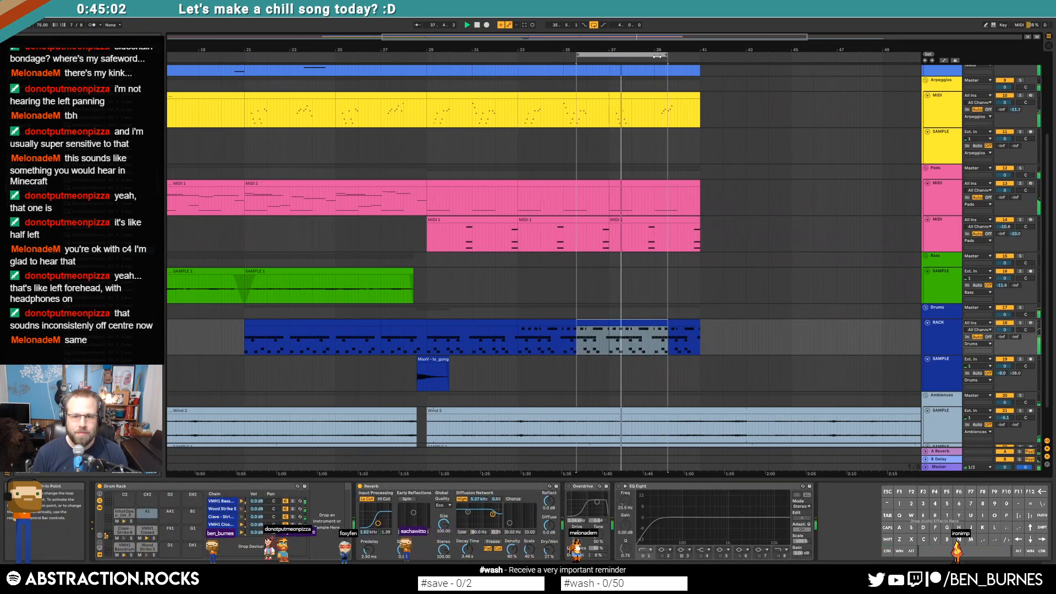
{"action": "key", "text": "space"}
Step: In the bar 37 drum clip's first bar, move the bass drum at 1.4 half a beat earlier and add a short hit just before 1.7
{"action": "double_click", "coordinate": [632, 323]}
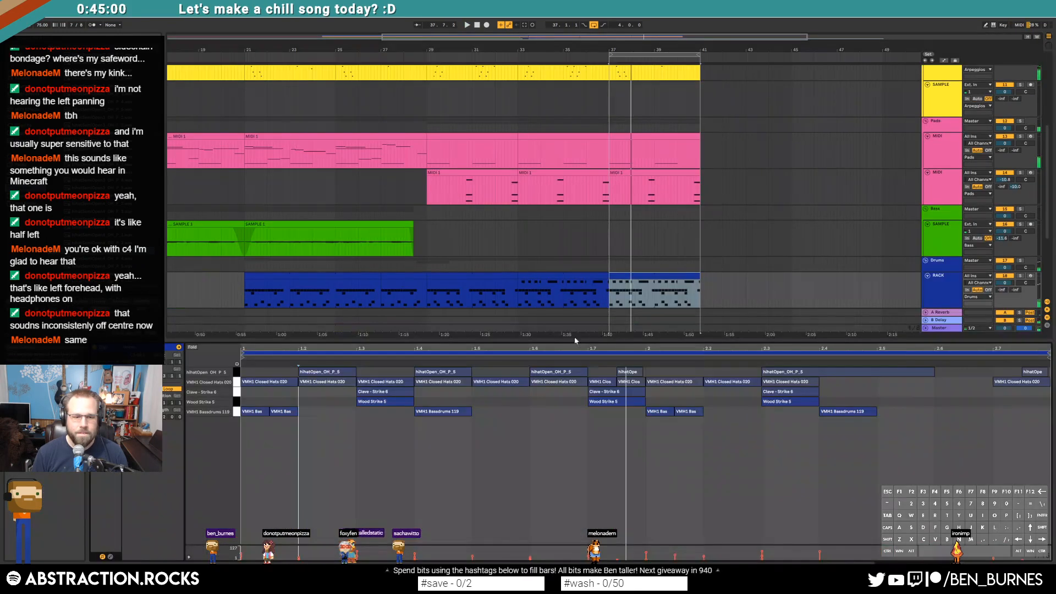
{"action": "key", "text": "space"}
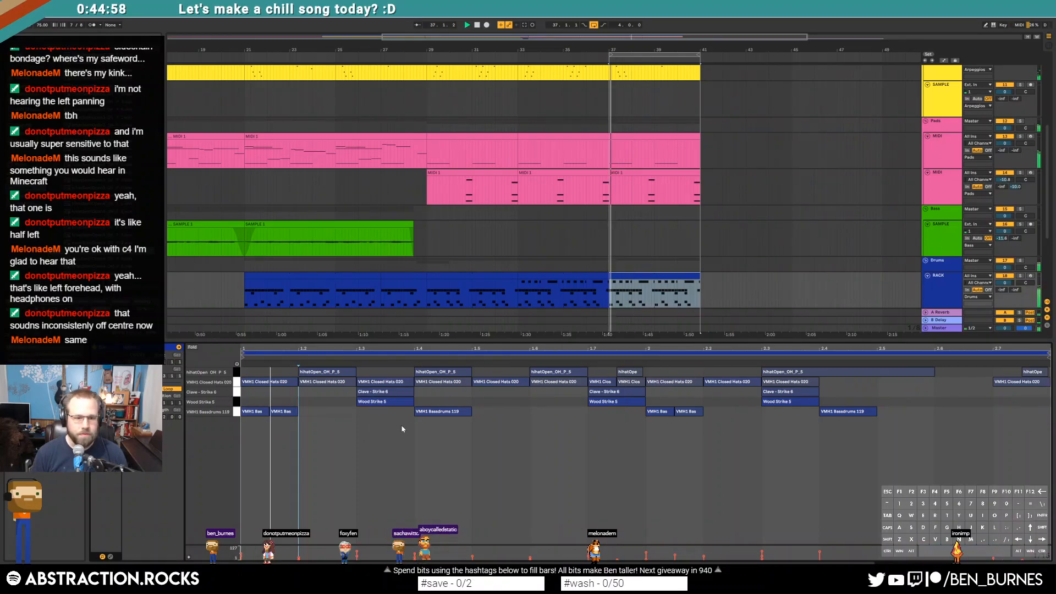
{"action": "left_click_drag", "start_coordinate": [432, 416], "coordinate": [403, 418]}
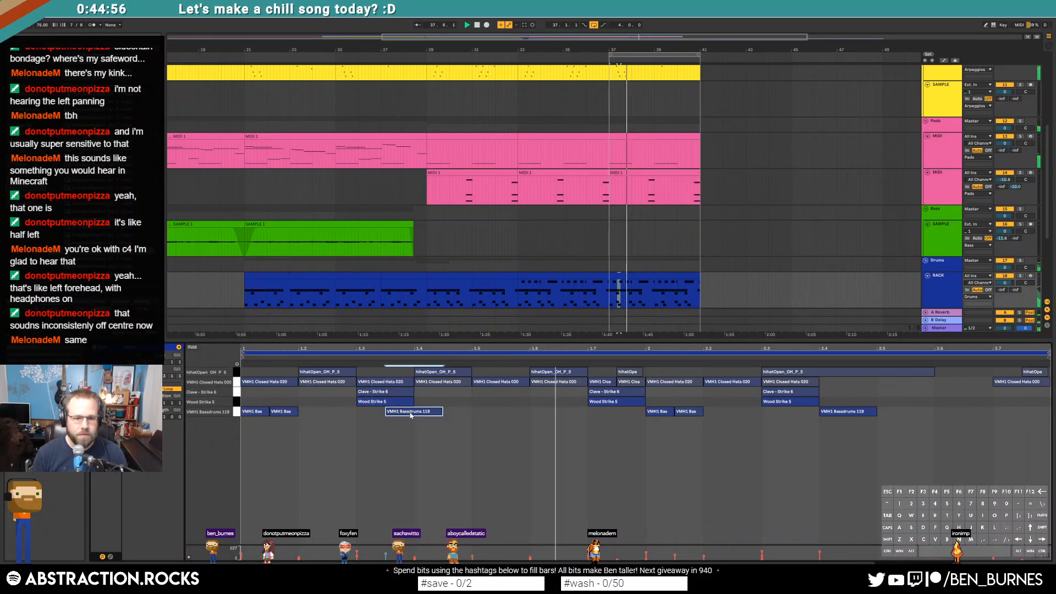
{"action": "double_click", "coordinate": [506, 411]}
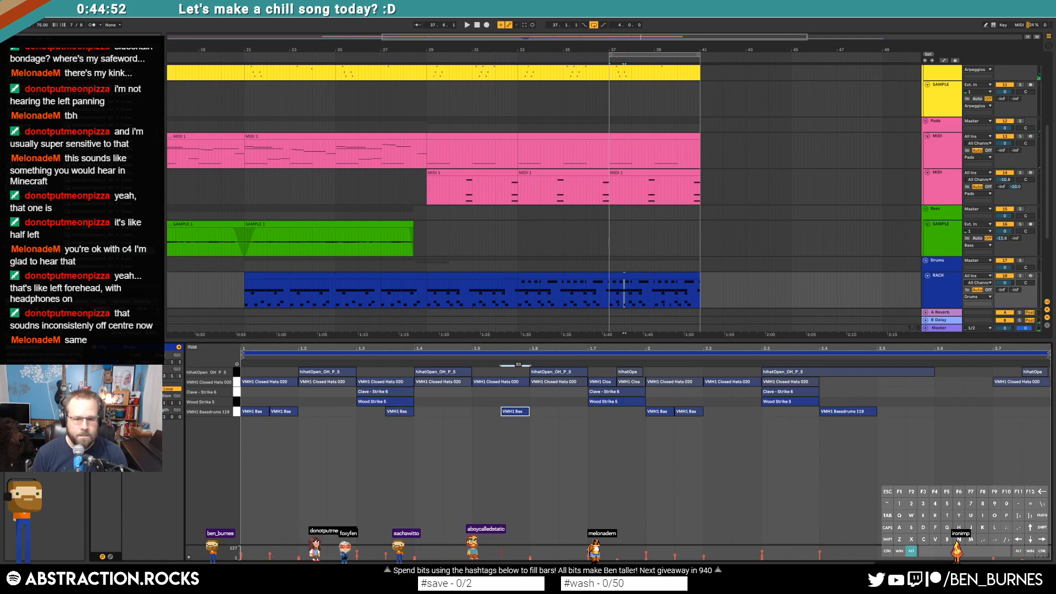
{"action": "left_click_drag", "start_coordinate": [523, 412], "coordinate": [582, 415]}
{"action": "key", "text": "space"}
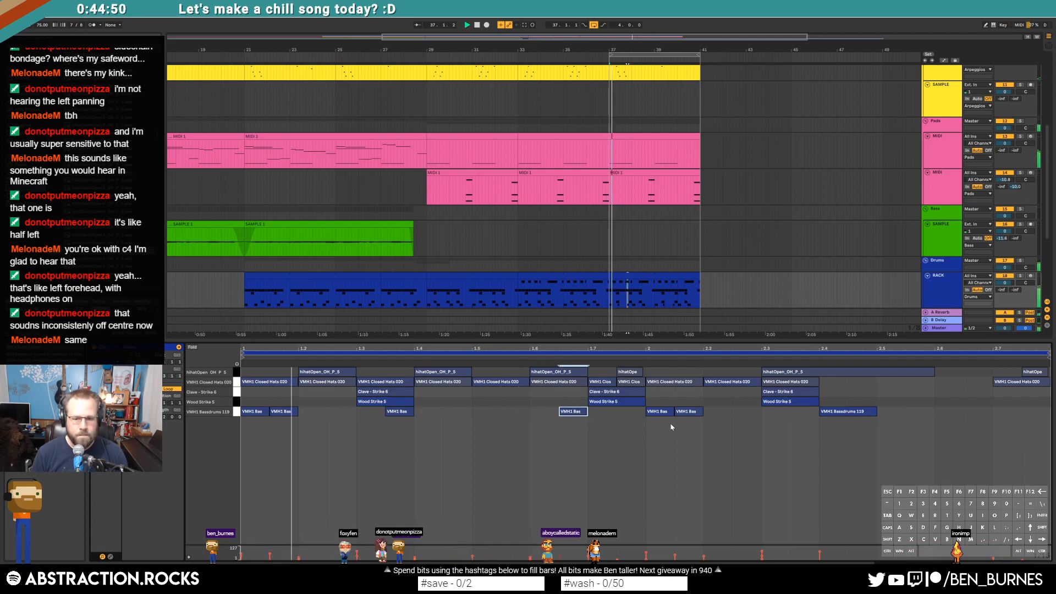
Step: In the drum clip's second bar, move the 2.4 bass drum half a beat earlier and add short hits at 2.5 and just before 2.7
{"action": "left_click_drag", "start_coordinate": [849, 411], "coordinate": [819, 411]}
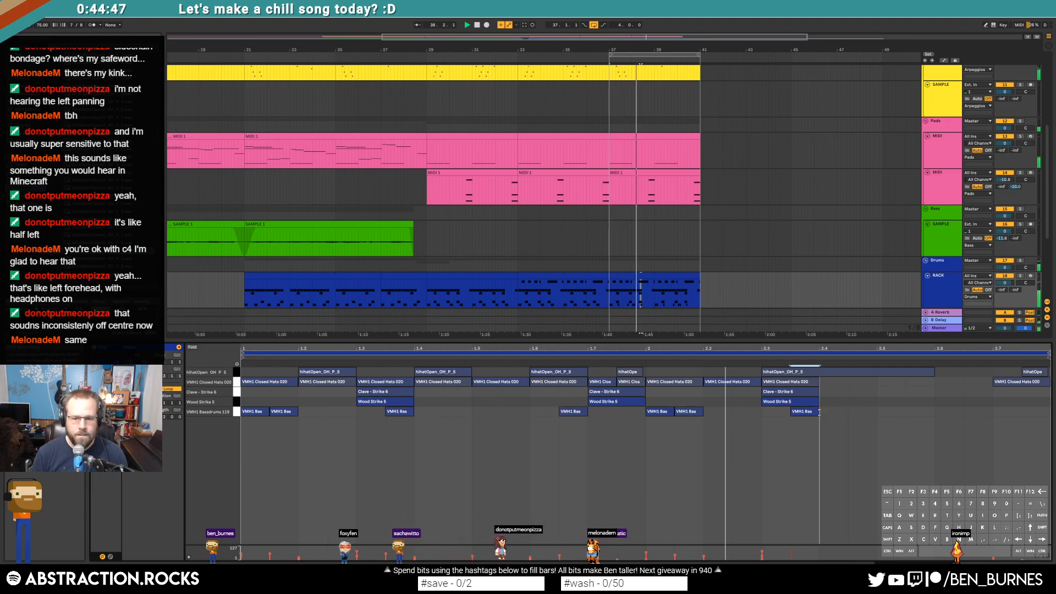
{"action": "double_click", "coordinate": [879, 411]}
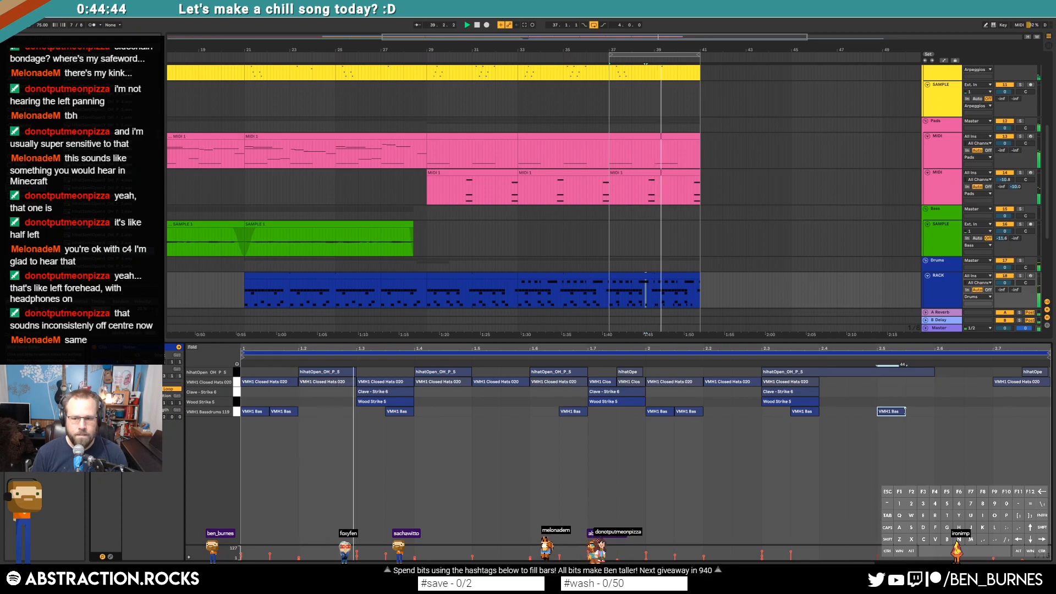
{"action": "double_click", "coordinate": [978, 411]}
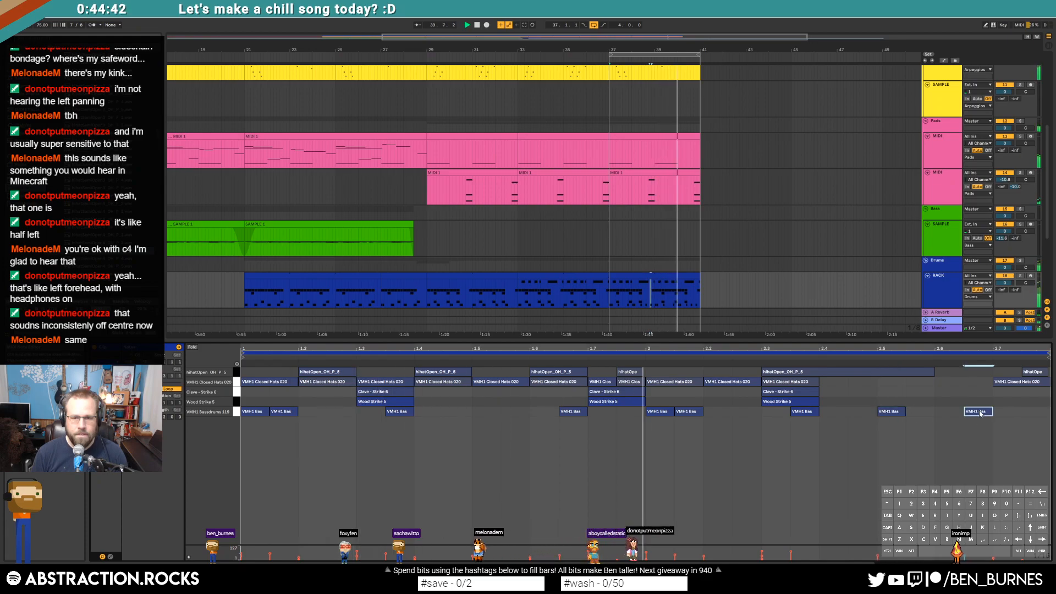
{"action": "key", "text": "shift+Tab"}
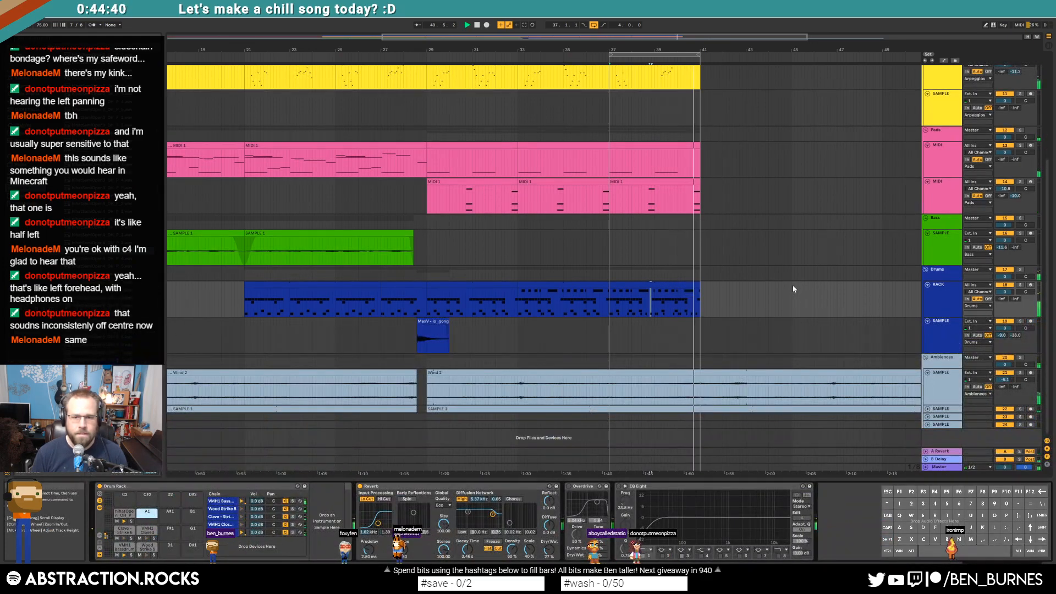
{"action": "key", "text": "space"}
Step: Replace the second phrase in the bar 37 arpeggio clip with a copy of the clip's first phrase
{"action": "scroll", "coordinate": [783, 269], "scroll_direction": "up", "scroll_amount": 5}
{"action": "double_click", "coordinate": [662, 141]}
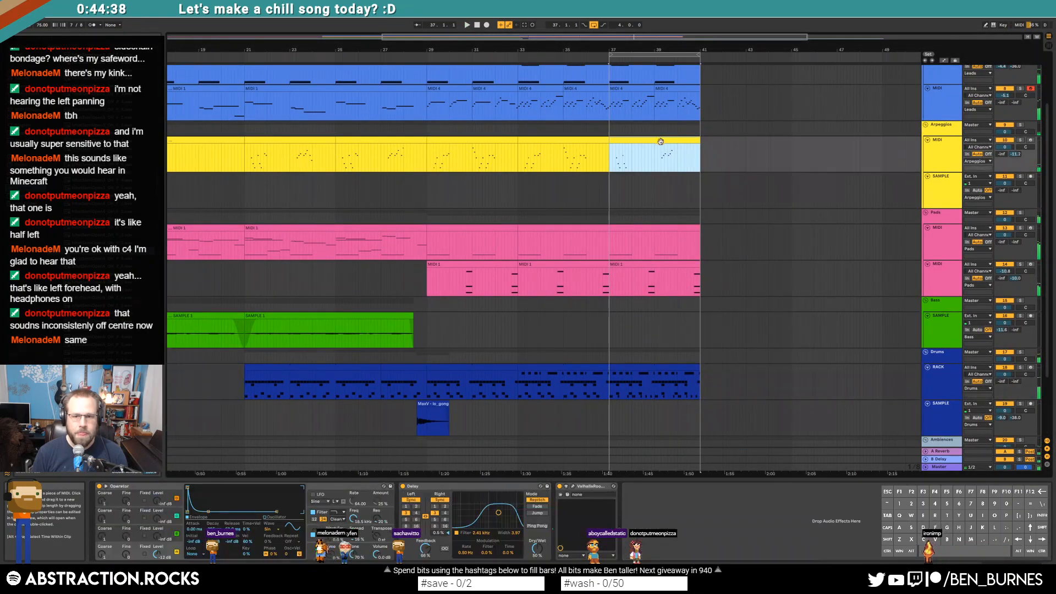
{"action": "left_click_drag", "start_coordinate": [775, 384], "coordinate": [790, 412]}
{"action": "left_click_drag", "start_coordinate": [676, 391], "coordinate": [797, 456]}
{"action": "key", "text": "Delete"}
{"action": "left_click_drag", "start_coordinate": [267, 419], "coordinate": [399, 525]}
{"action": "key", "text": "ctrl+c"}
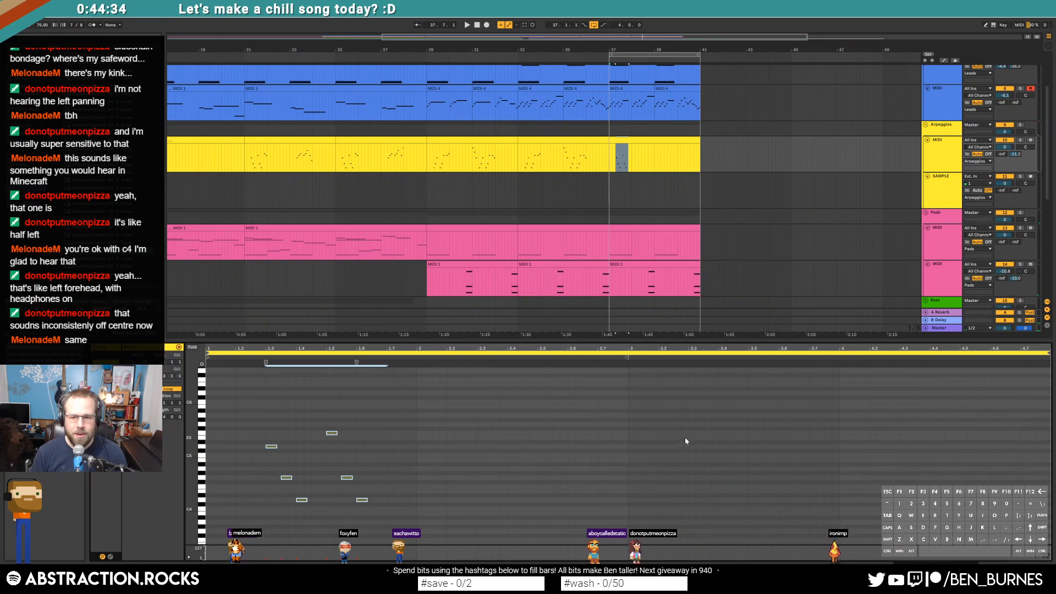
{"action": "left_click", "coordinate": [689, 434]}
{"action": "key", "text": "ctrl+v"}
Step: In the bar 37 lead clip, shorten the held note at 1.5 to half a beat and fill the rest of the bar with five short notes
{"action": "left_click", "coordinate": [644, 89]}
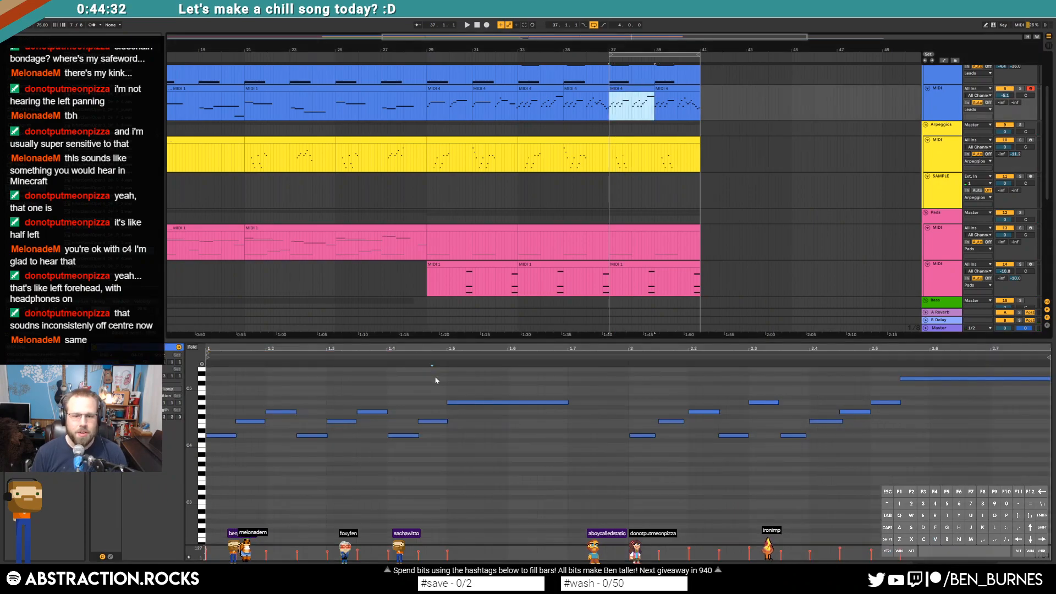
{"action": "left_click_drag", "start_coordinate": [568, 402], "coordinate": [483, 405]}
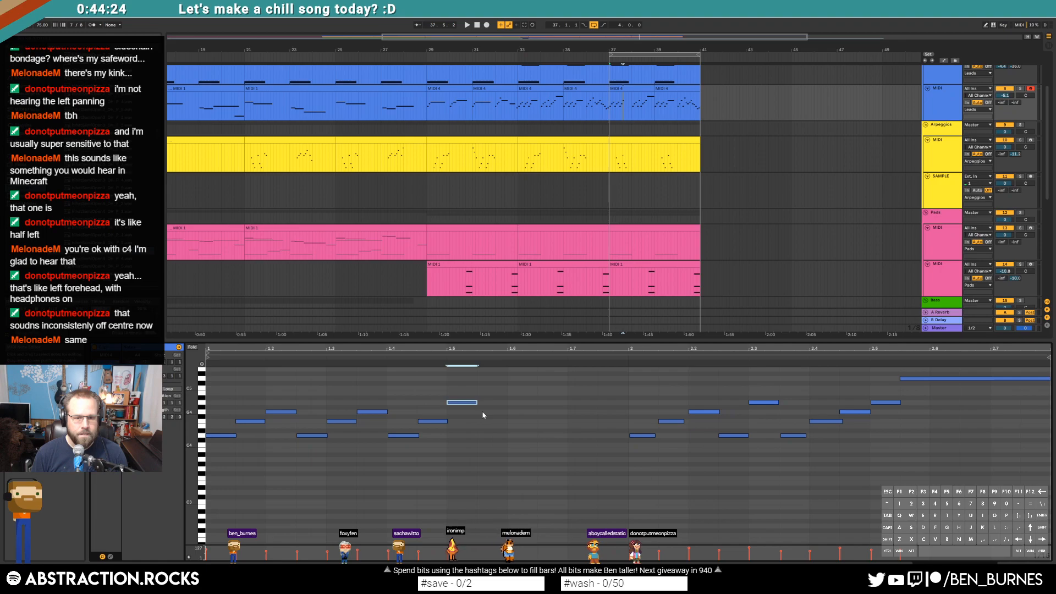
{"action": "double_click", "coordinate": [512, 422]}
{"action": "double_click", "coordinate": [543, 437]}
{"action": "left_click", "coordinate": [571, 426]}
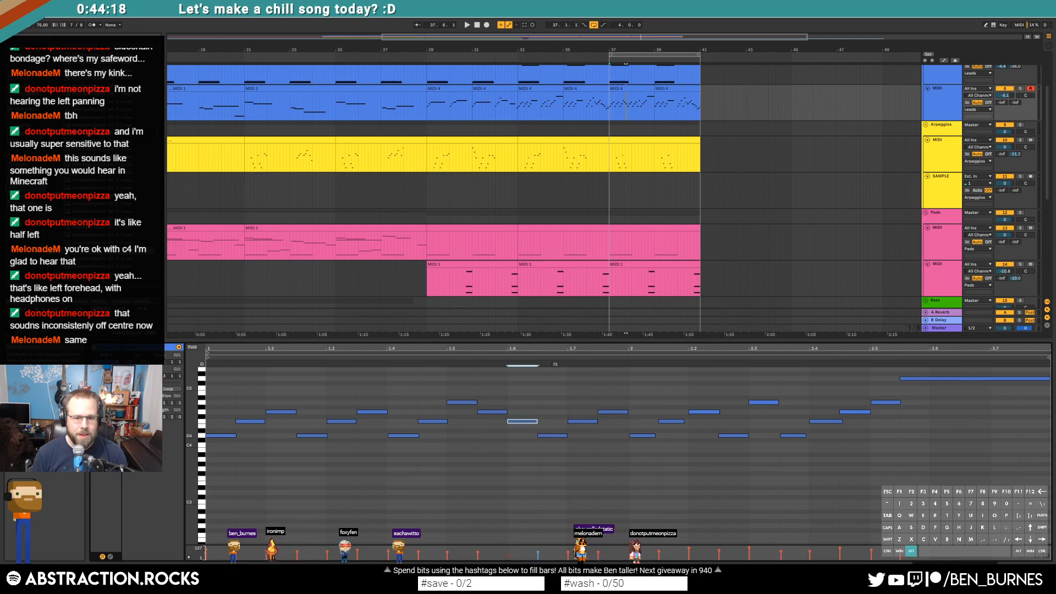
{"action": "left_click_drag", "start_coordinate": [579, 423], "coordinate": [610, 417]}
Step: Audition the new lead notes and adjust the velocities of individual notes in the bar 37 clip
{"action": "left_click", "coordinate": [508, 421]}
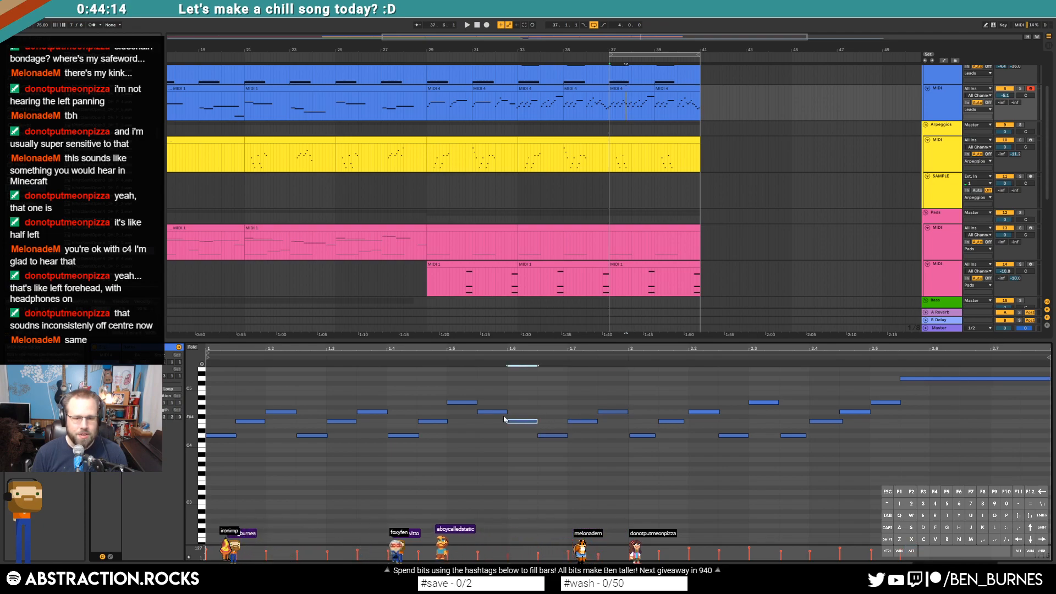
{"action": "key", "text": "space"}
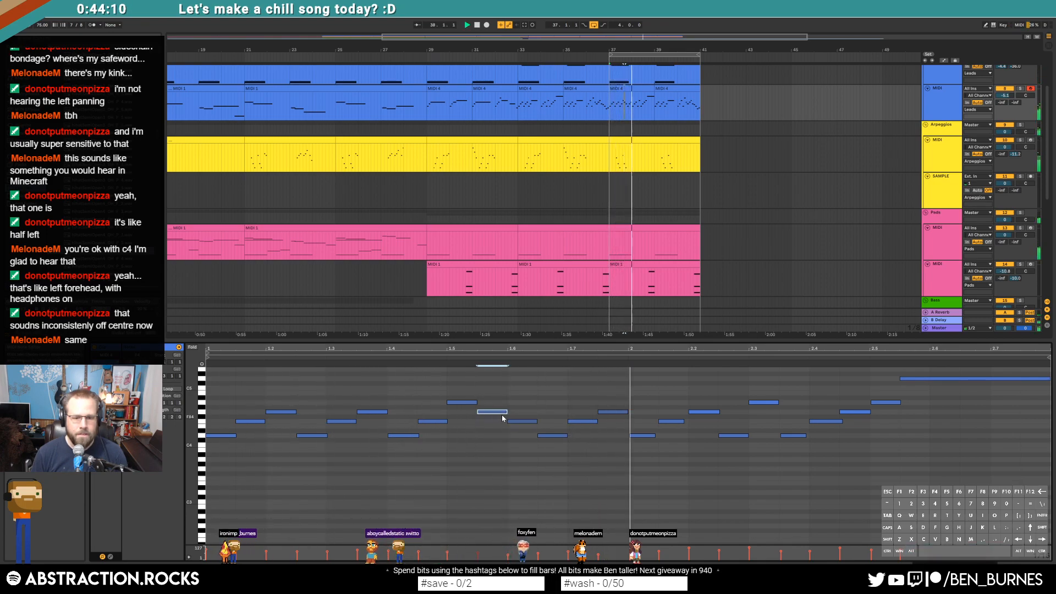
{"action": "key", "text": "space"}
{"action": "left_click", "coordinate": [524, 421]}
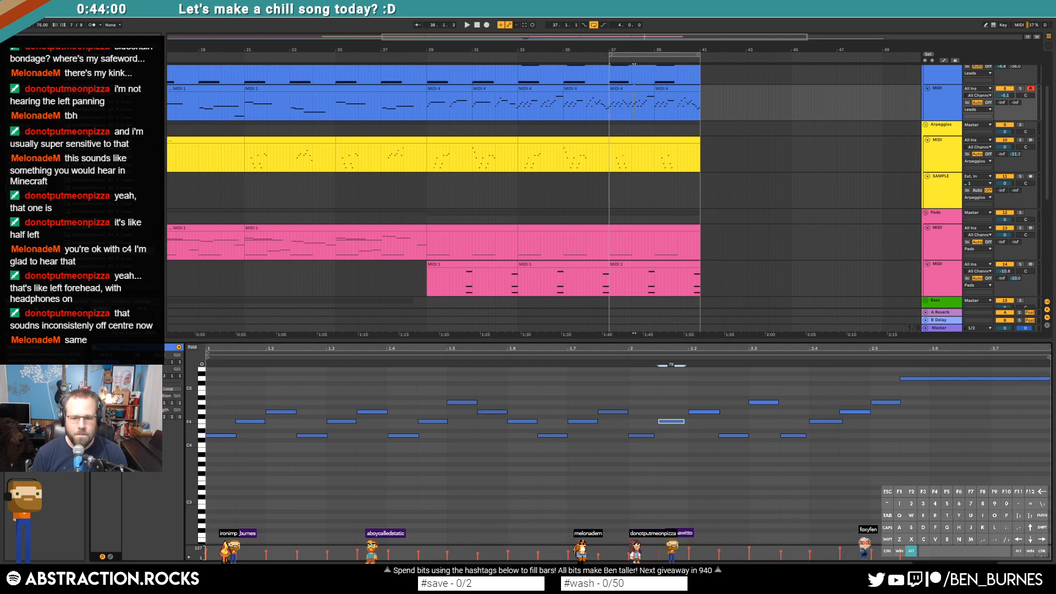
{"action": "left_click_drag", "start_coordinate": [703, 411], "coordinate": [703, 415]}
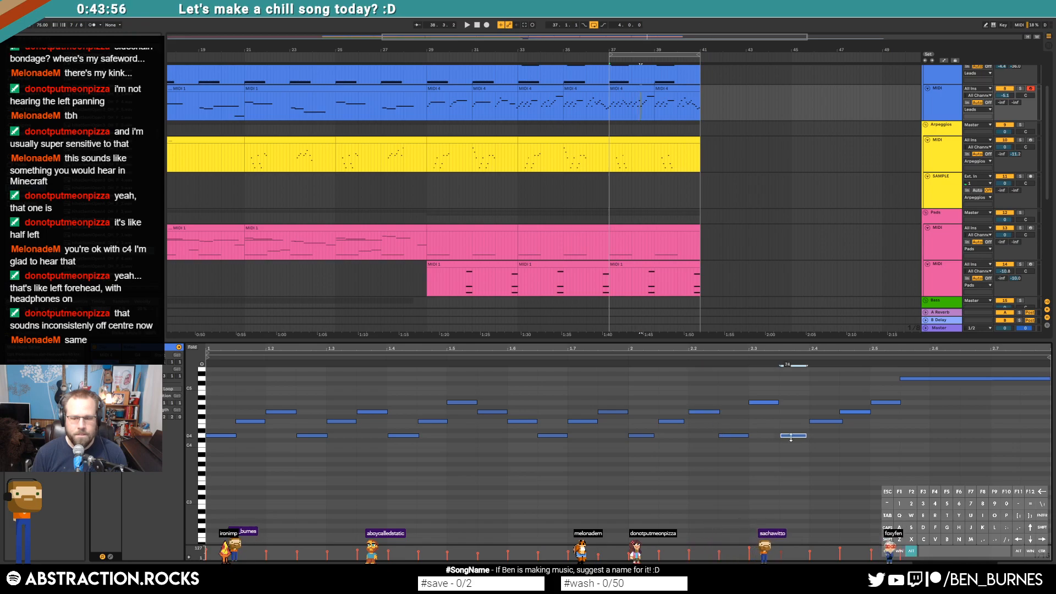
Step: Shorten the lead clip's final held note to half a beat, add four descending short notes after it, and vary the note velocities
{"action": "left_click_drag", "start_coordinate": [920, 348], "coordinate": [919, 352]}
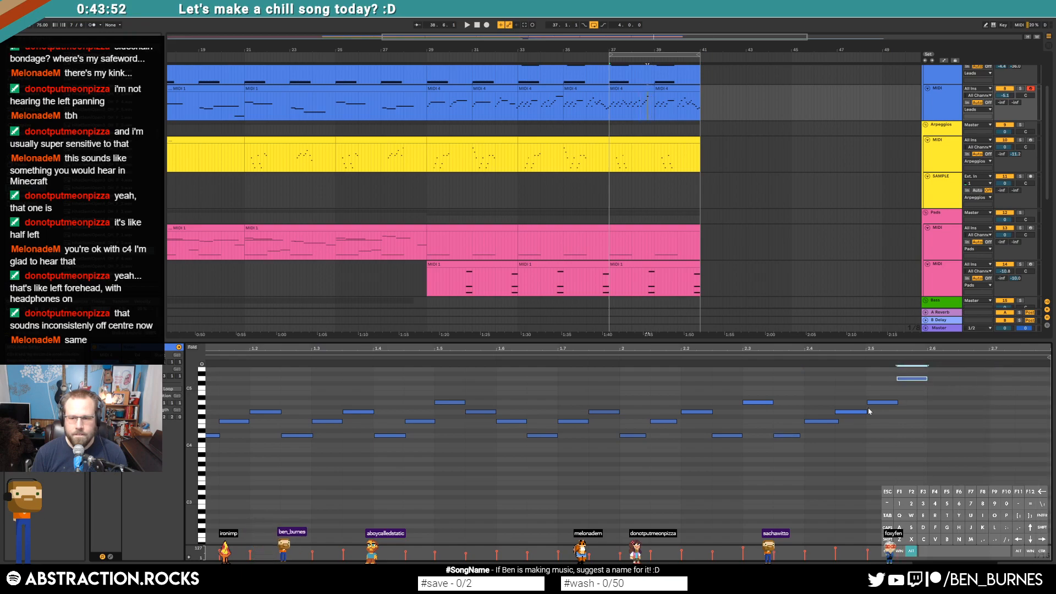
{"action": "left_click_drag", "start_coordinate": [823, 421], "coordinate": [823, 424]}
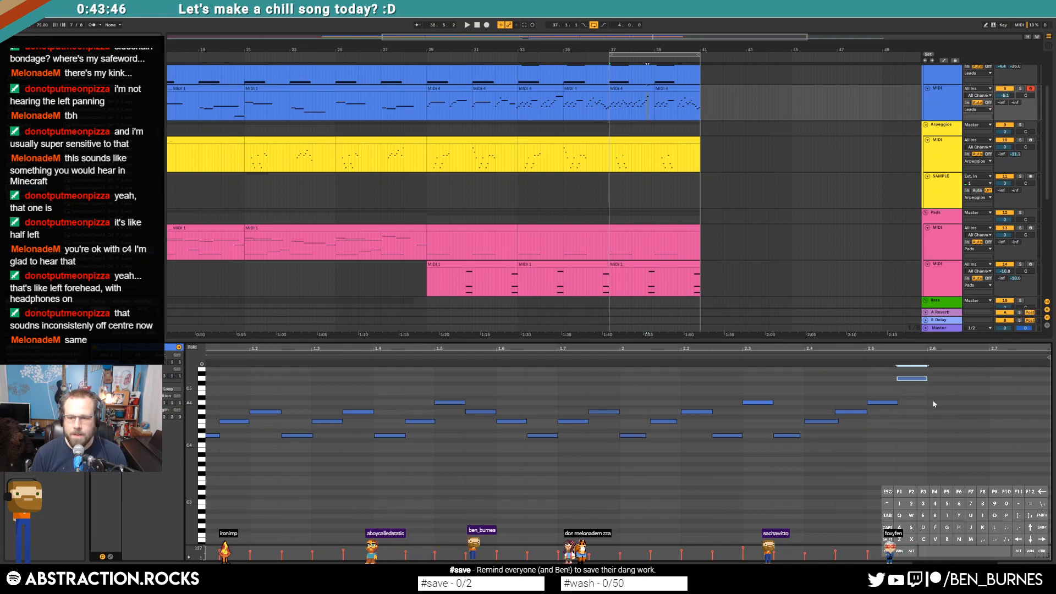
{"action": "double_click", "coordinate": [962, 412]}
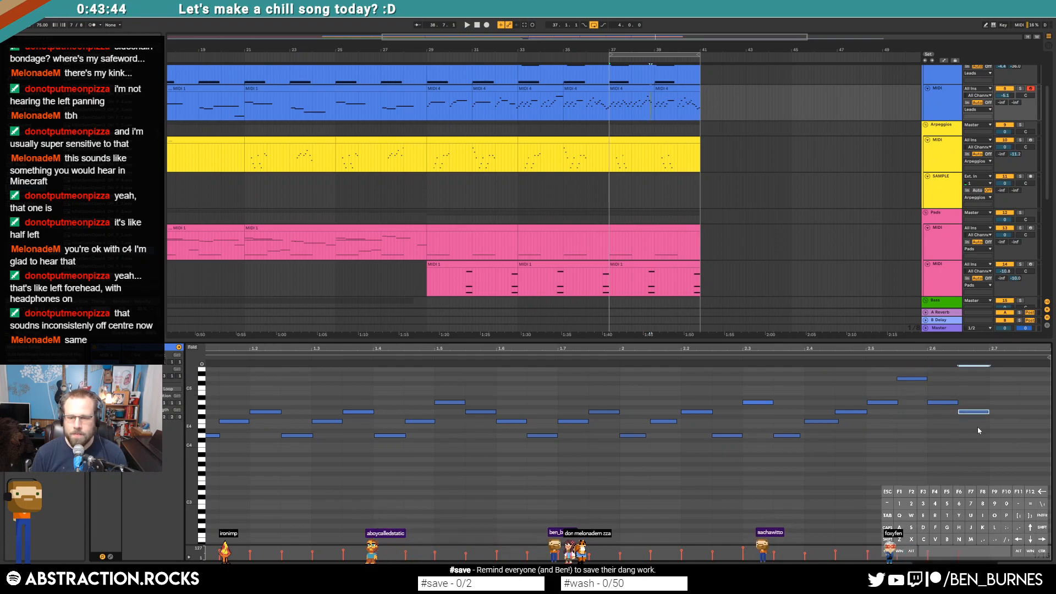
{"action": "double_click", "coordinate": [1029, 436]}
{"action": "left_click_drag", "start_coordinate": [1008, 422], "coordinate": [1037, 446]}
{"action": "left_click_drag", "start_coordinate": [978, 413], "coordinate": [939, 416]}
{"action": "left_click", "coordinate": [913, 379]}
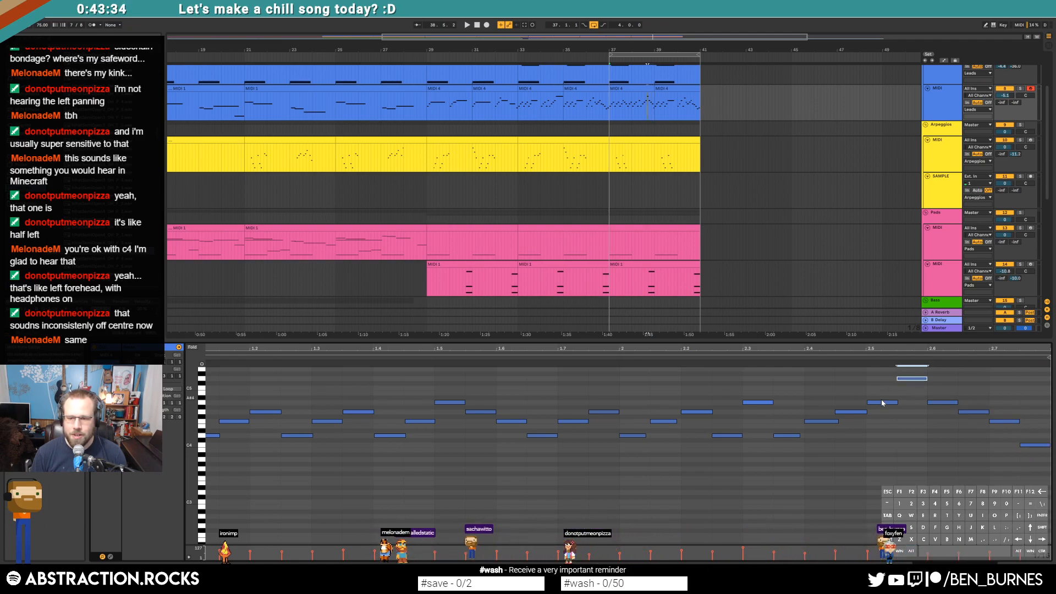
{"action": "left_click_drag", "start_coordinate": [1034, 445], "coordinate": [1034, 452]}
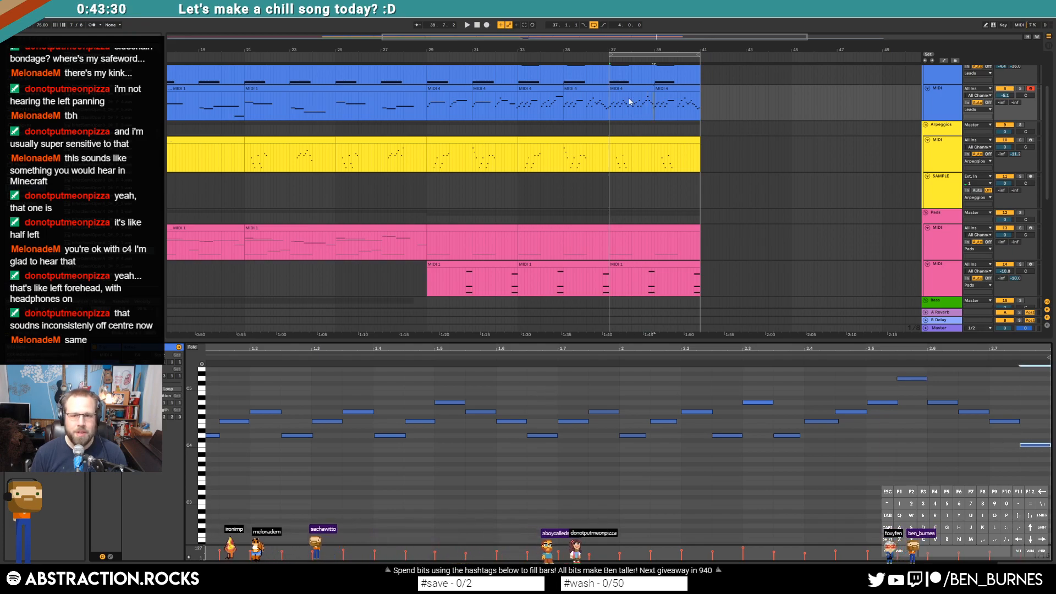
Step: Copy the five filler notes from the bar 37 lead clip into the bar 39 clip and shorten its held note at 1.5 to match
{"action": "left_click", "coordinate": [664, 90]}
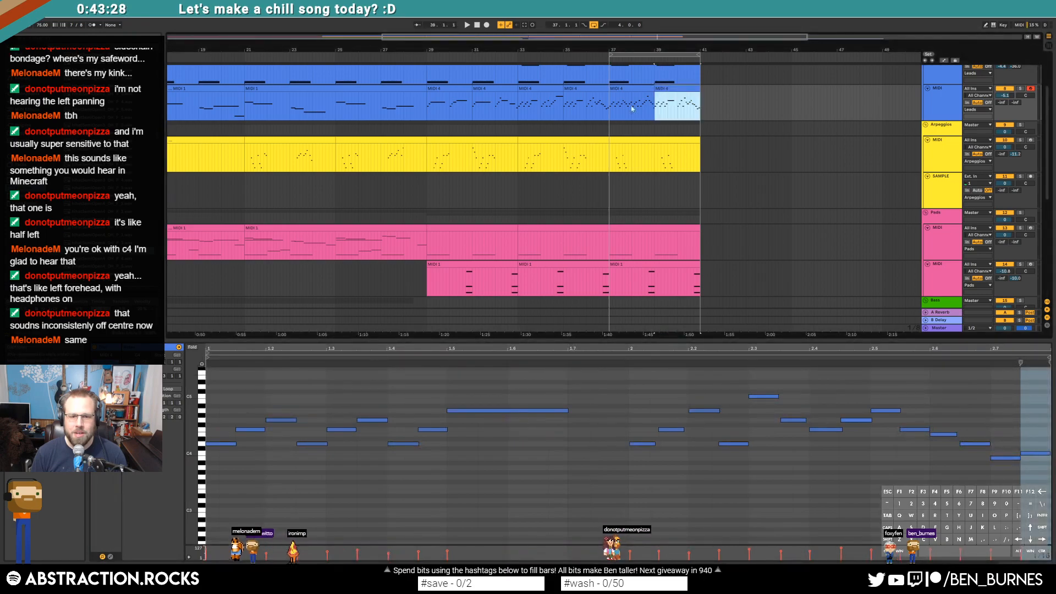
{"action": "left_click", "coordinate": [639, 90]}
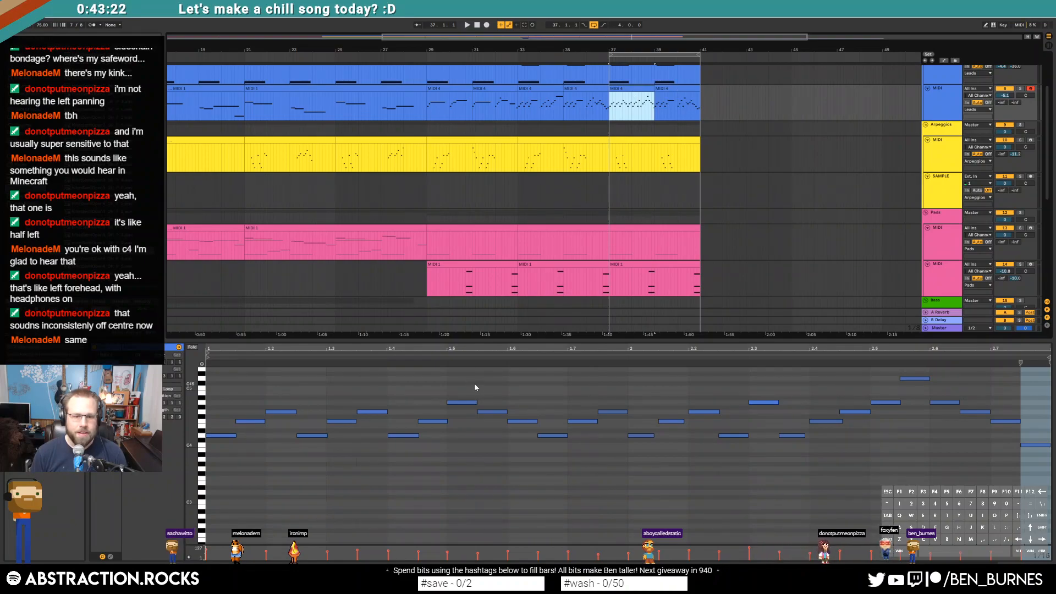
{"action": "left_click_drag", "start_coordinate": [487, 388], "coordinate": [609, 463]}
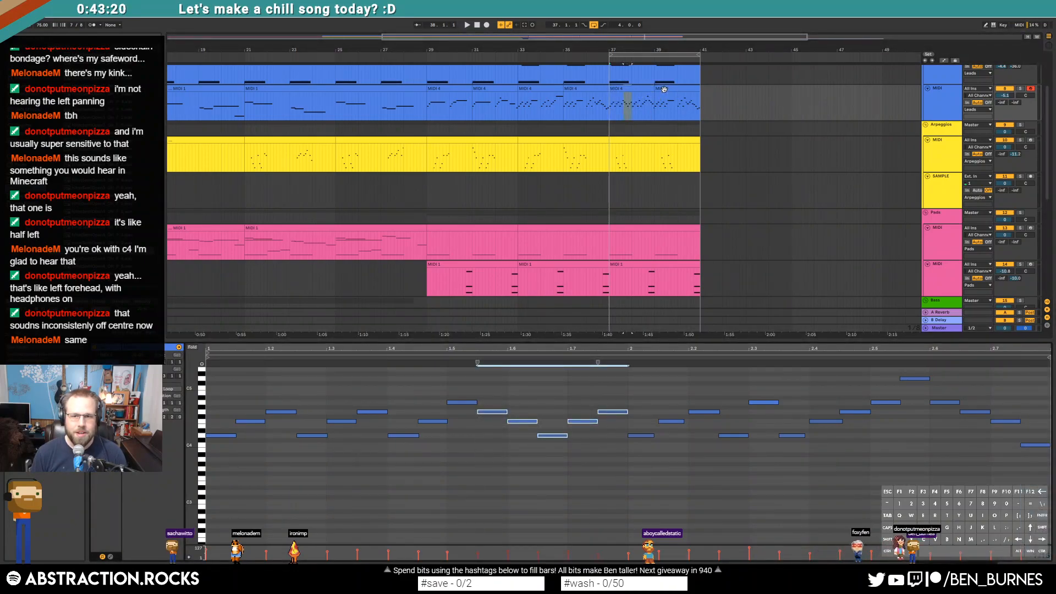
{"action": "left_click", "coordinate": [664, 89]}
{"action": "left_click", "coordinate": [472, 398]}
{"action": "key", "text": "ctrl+v"}
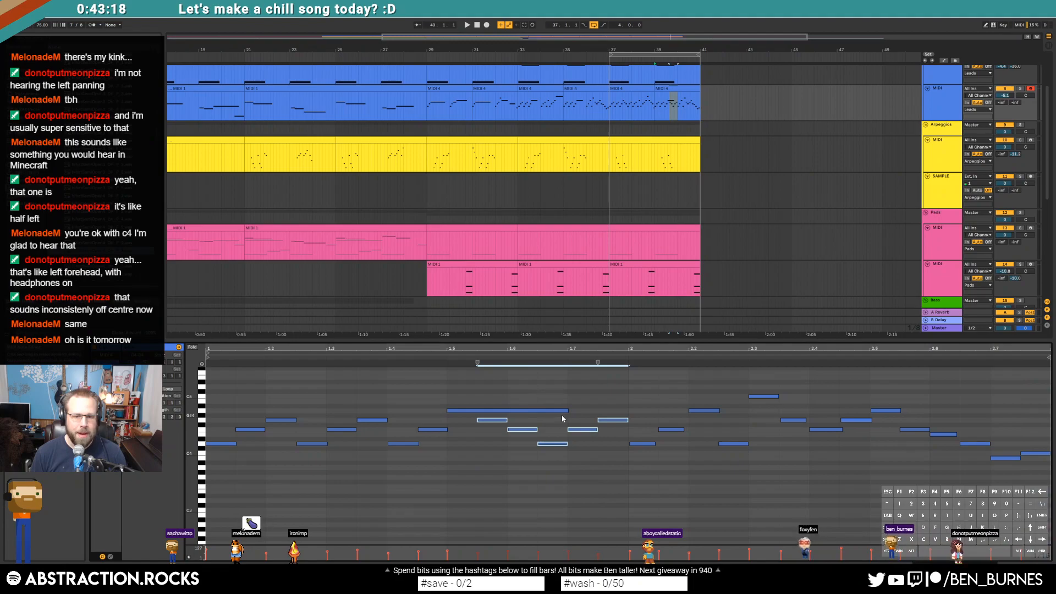
{"action": "left_click_drag", "start_coordinate": [567, 413], "coordinate": [479, 417]}
{"action": "key", "text": "space"}
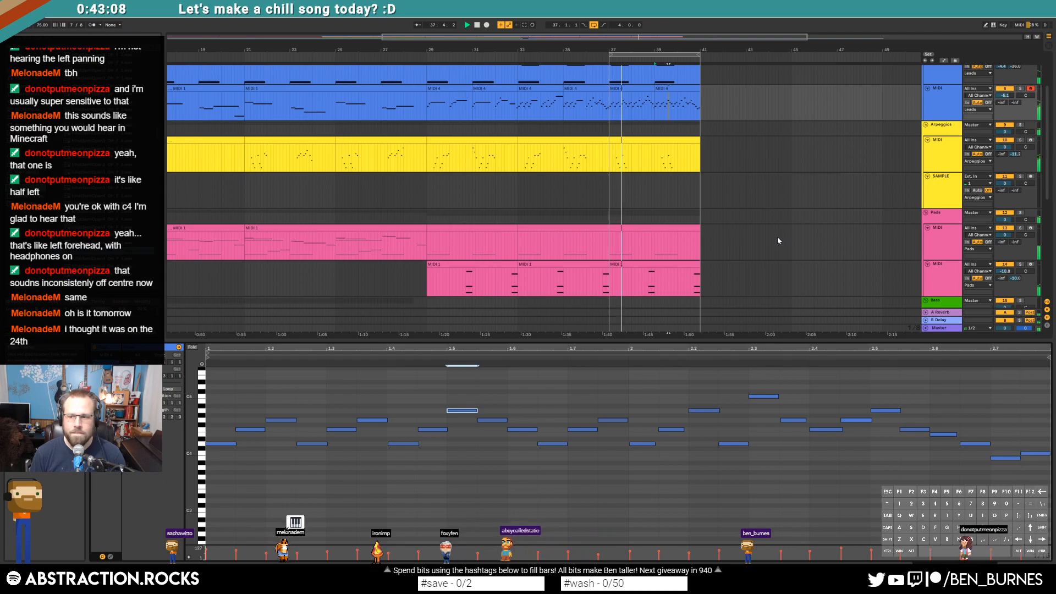
{"action": "key", "text": "space"}
{"action": "key", "text": "shift+Tab"}
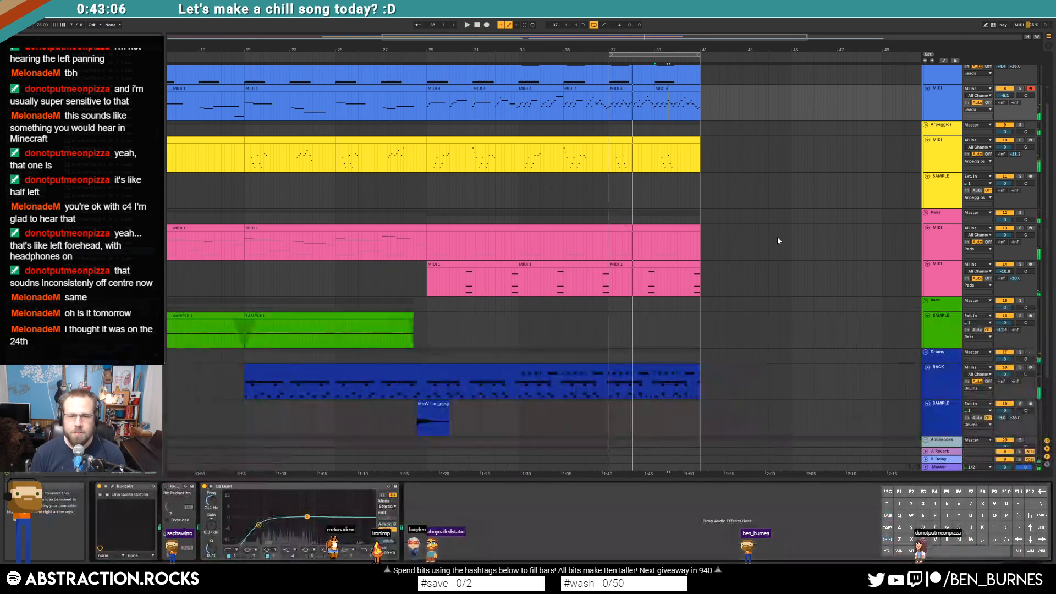
Step: Replace the empty SAMPLE track in the Arpeggios group with a new MIDI track below the existing arpeggio track
{"action": "left_click", "coordinate": [608, 199]}
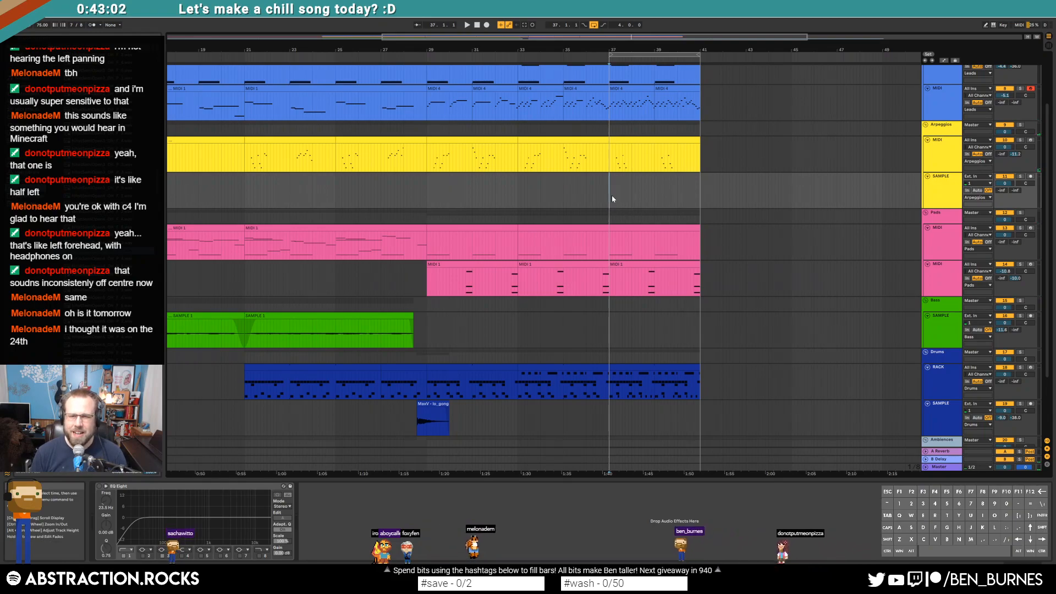
{"action": "left_click_drag", "start_coordinate": [609, 198], "coordinate": [652, 198]}
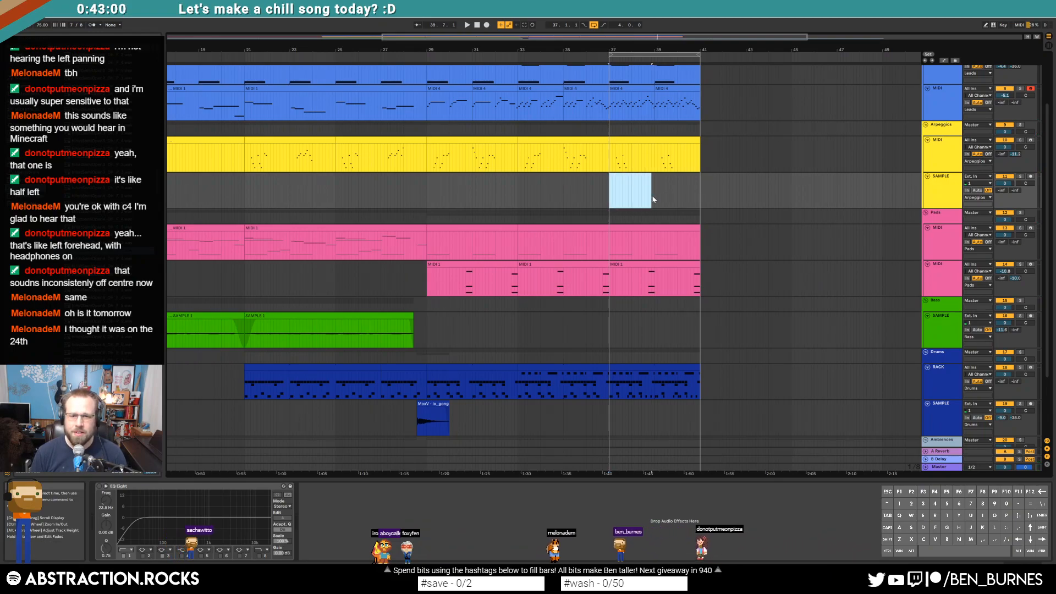
{"action": "scroll", "coordinate": [652, 198], "scroll_direction": "up", "scroll_amount": 2}
{"action": "left_click", "coordinate": [557, 192]}
{"action": "left_click_drag", "start_coordinate": [556, 196], "coordinate": [607, 196]}
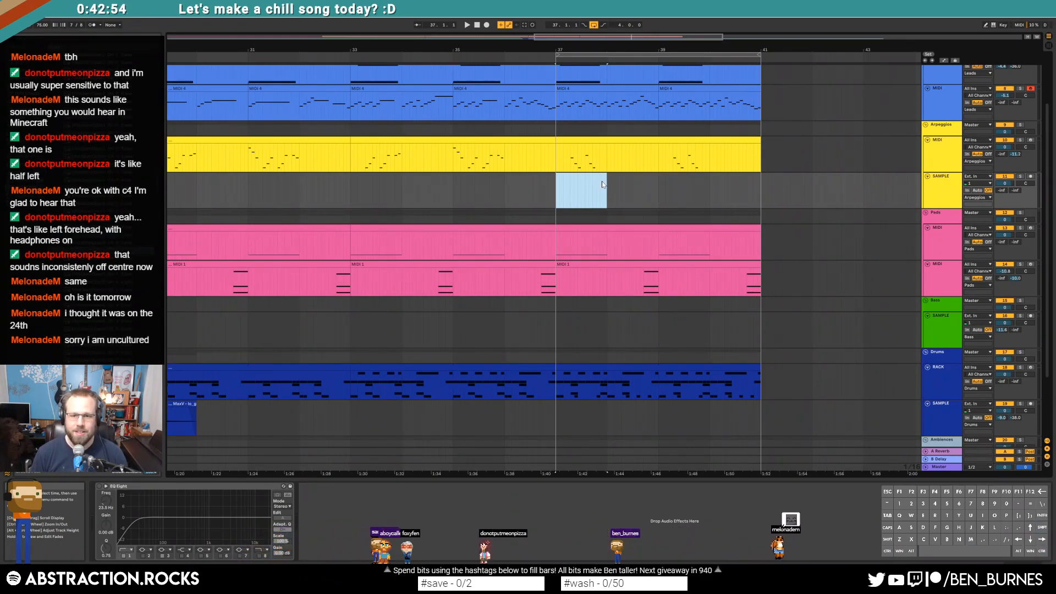
{"action": "left_click", "coordinate": [951, 181]}
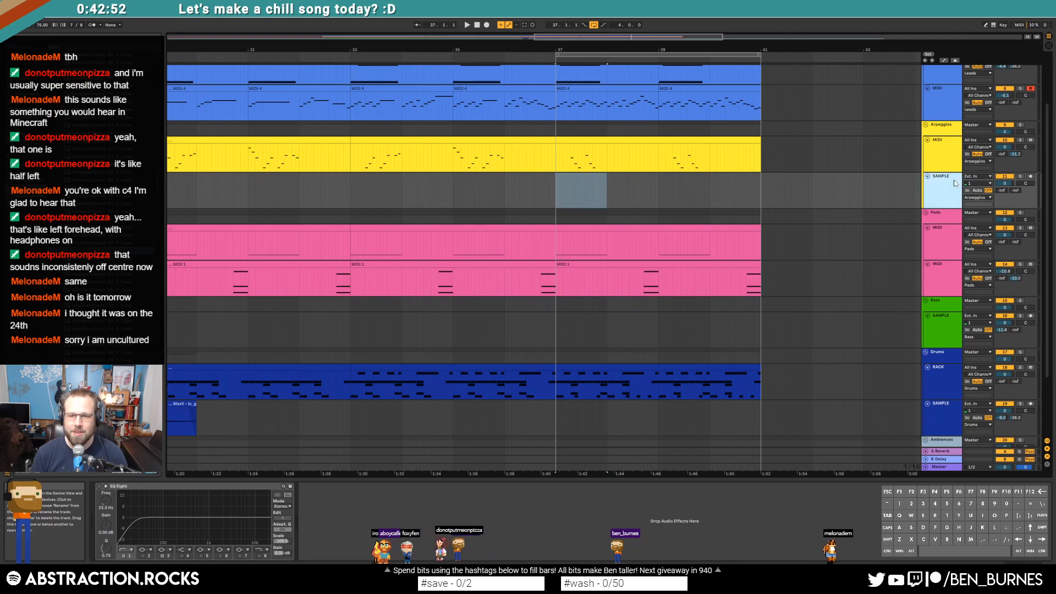
{"action": "key", "text": "Delete"}
{"action": "left_click", "coordinate": [945, 153]}
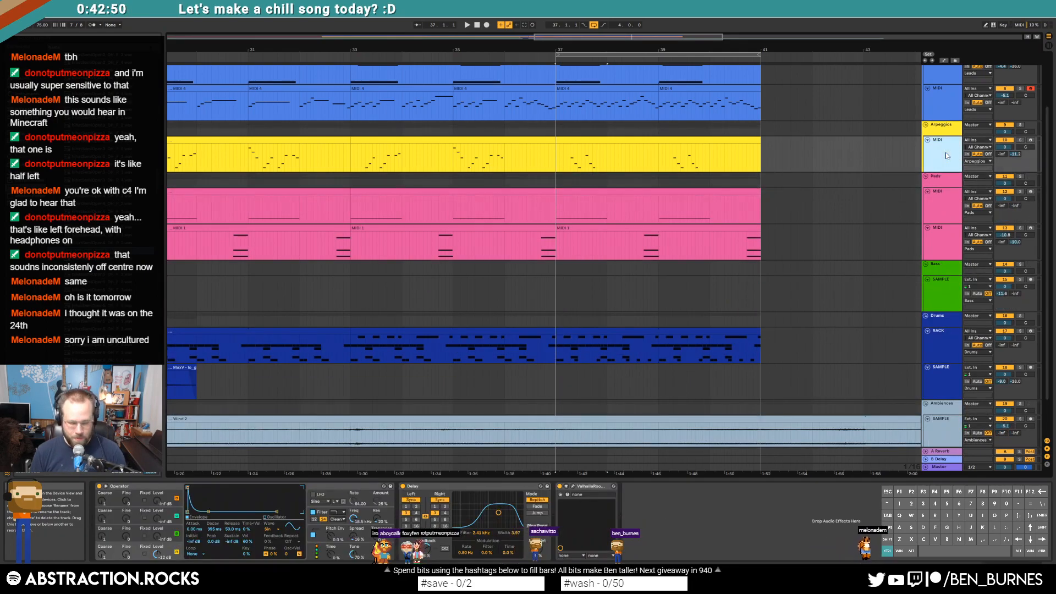
{"action": "key", "text": "ctrl+shift+t"}
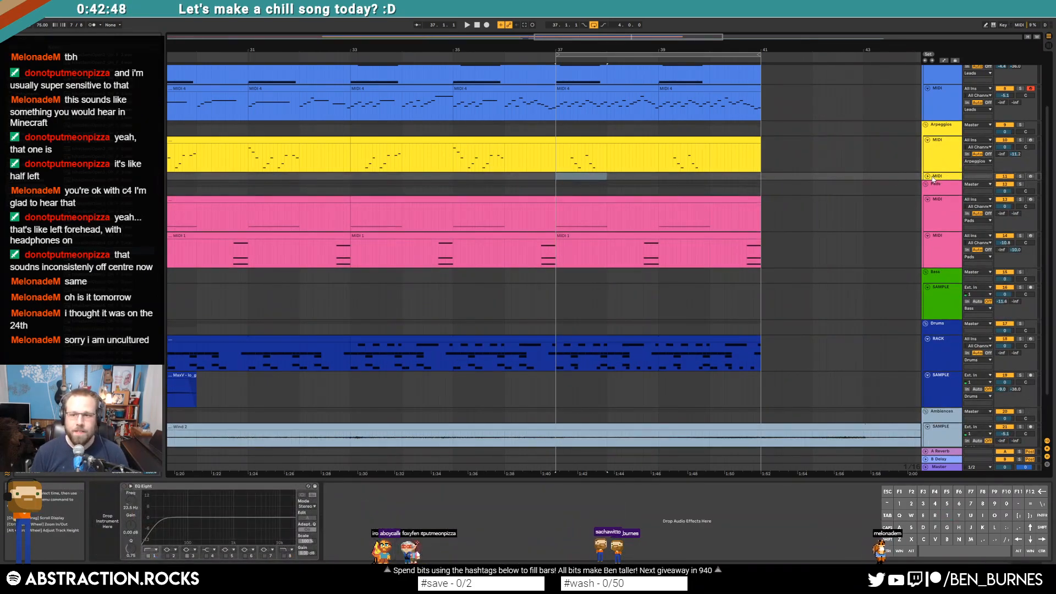
Step: Unfold the new arpeggio track and create an empty one-bar MIDI clip on it at bar 37
{"action": "left_click", "coordinate": [927, 177]}
{"action": "left_click", "coordinate": [554, 192]}
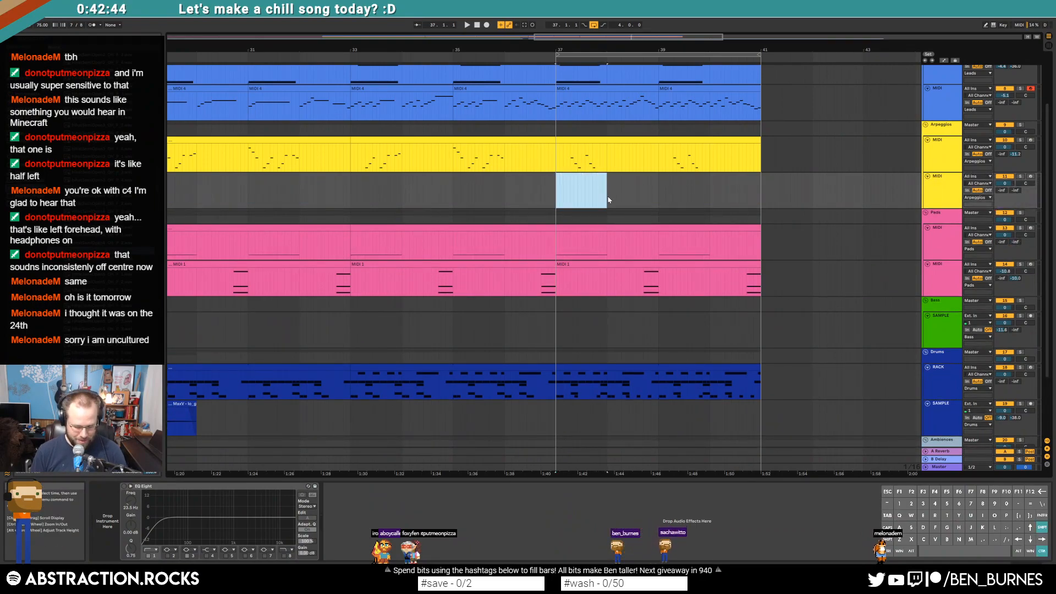
{"action": "key", "text": "ctrl+shift+m"}
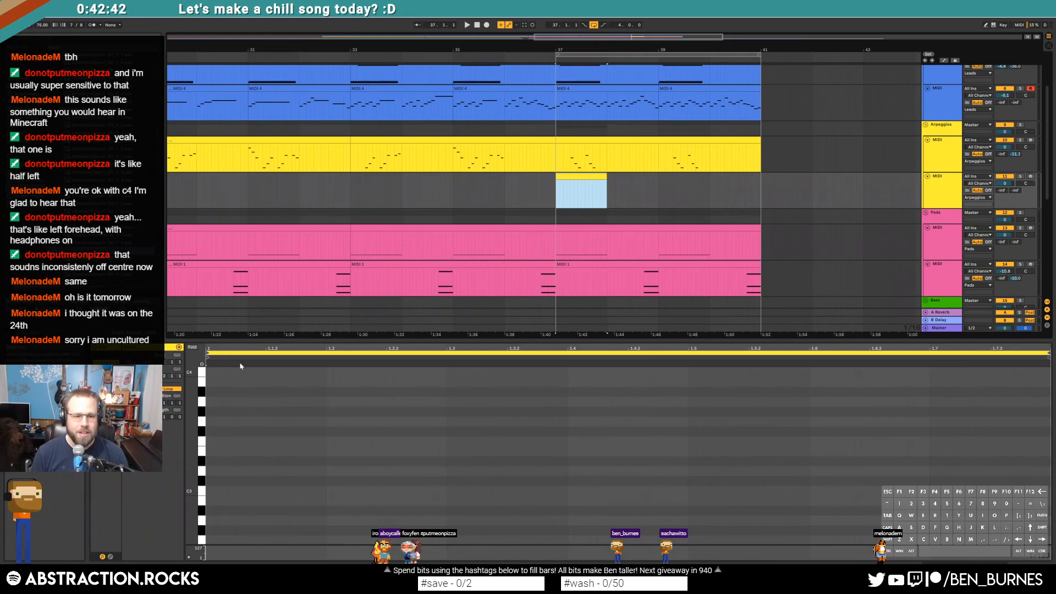
Step: Load the Analog instrument ahead of EQ Eight on the new arpeggio track and show its first oscillator's settings
{"action": "left_click", "coordinate": [179, 194]}
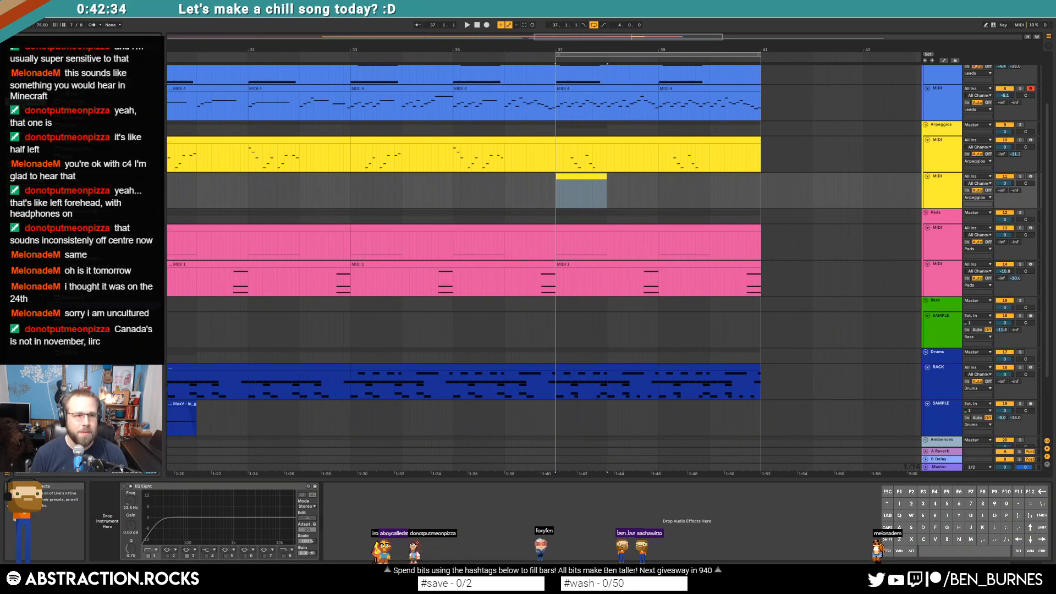
{"action": "left_click_drag", "start_coordinate": [77, 54], "coordinate": [105, 511]}
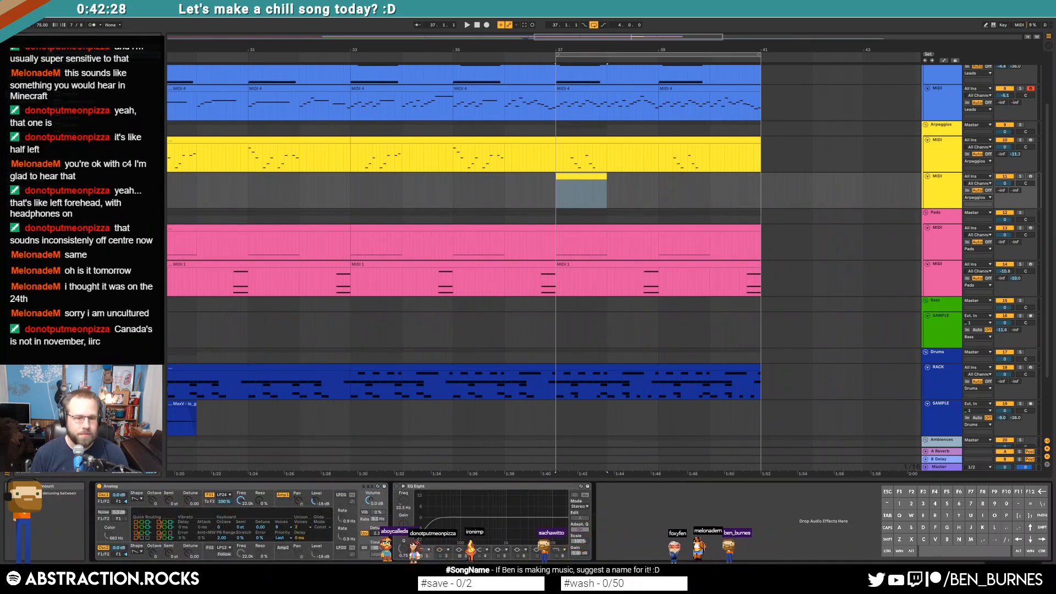
{"action": "left_click", "coordinate": [140, 507]}
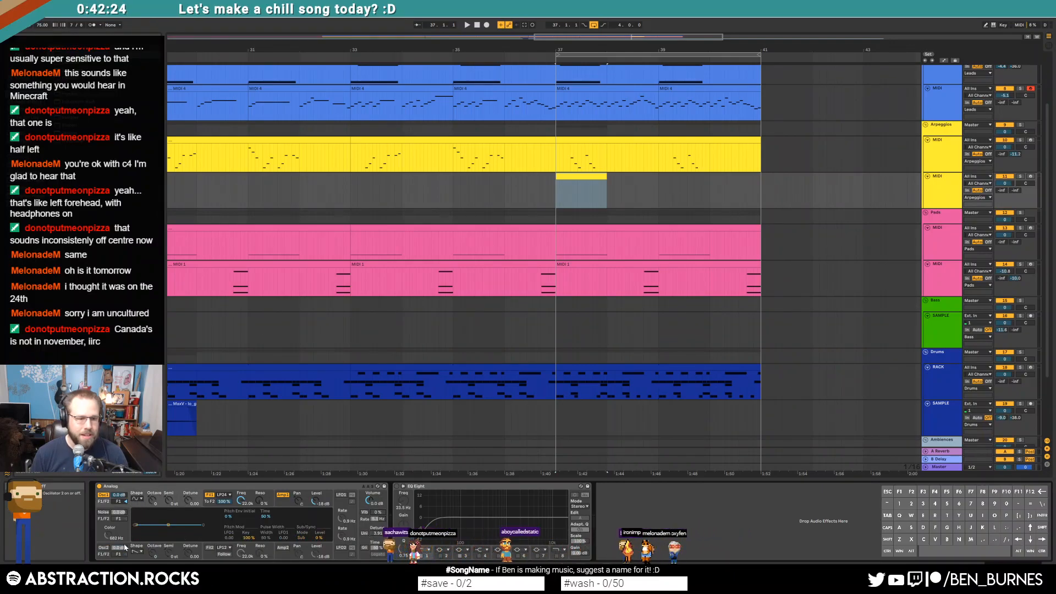
Step: Enter three consecutive descending sixteenth notes, D4, C4 and G3, at the start of the bar 37 clip and audition them
{"action": "double_click", "coordinate": [567, 175]}
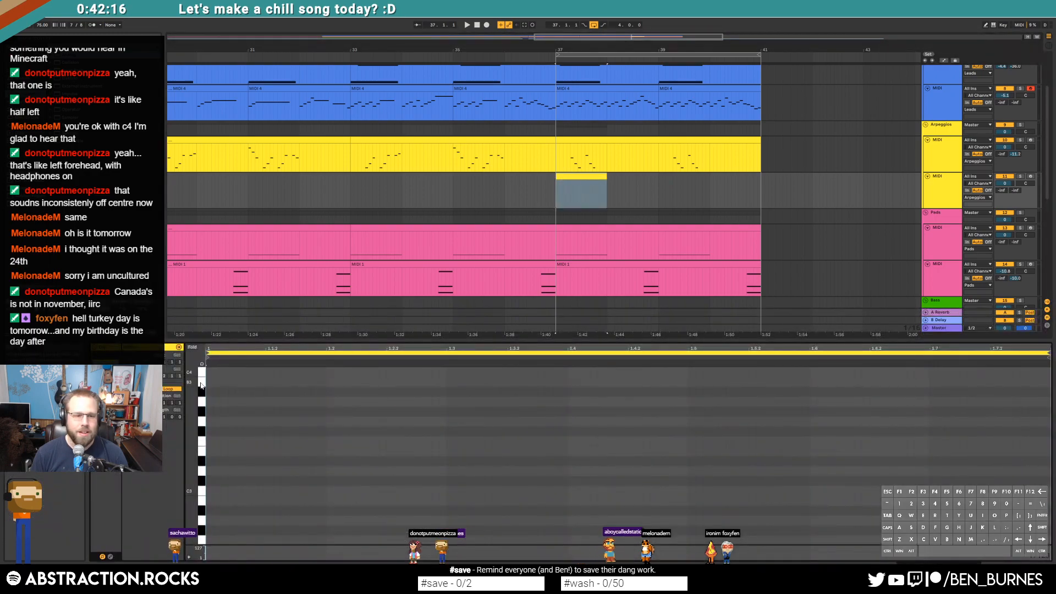
{"action": "left_click_drag", "start_coordinate": [191, 440], "coordinate": [182, 470]}
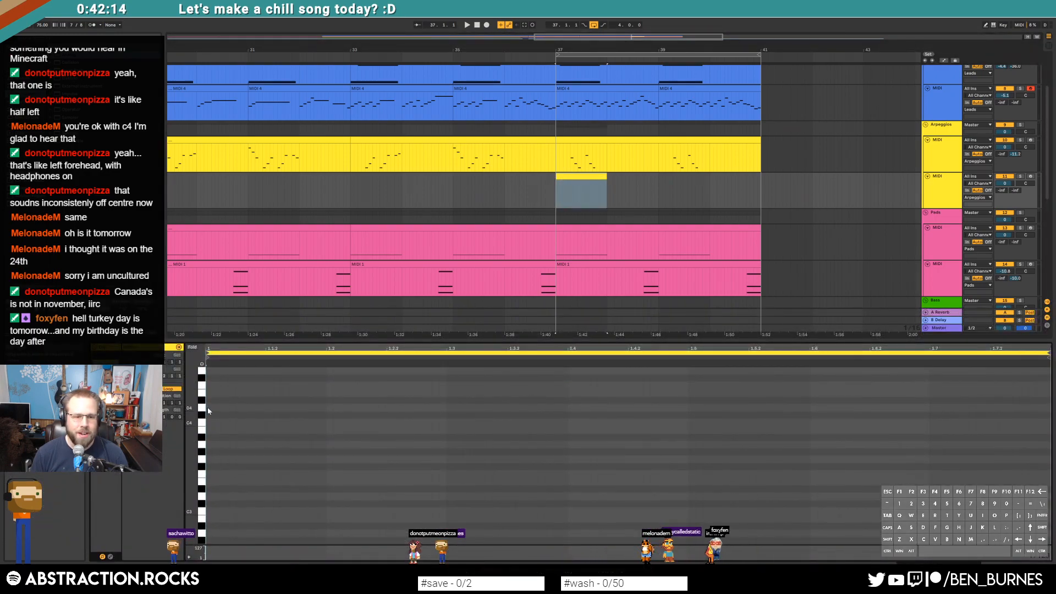
{"action": "double_click", "coordinate": [208, 408]}
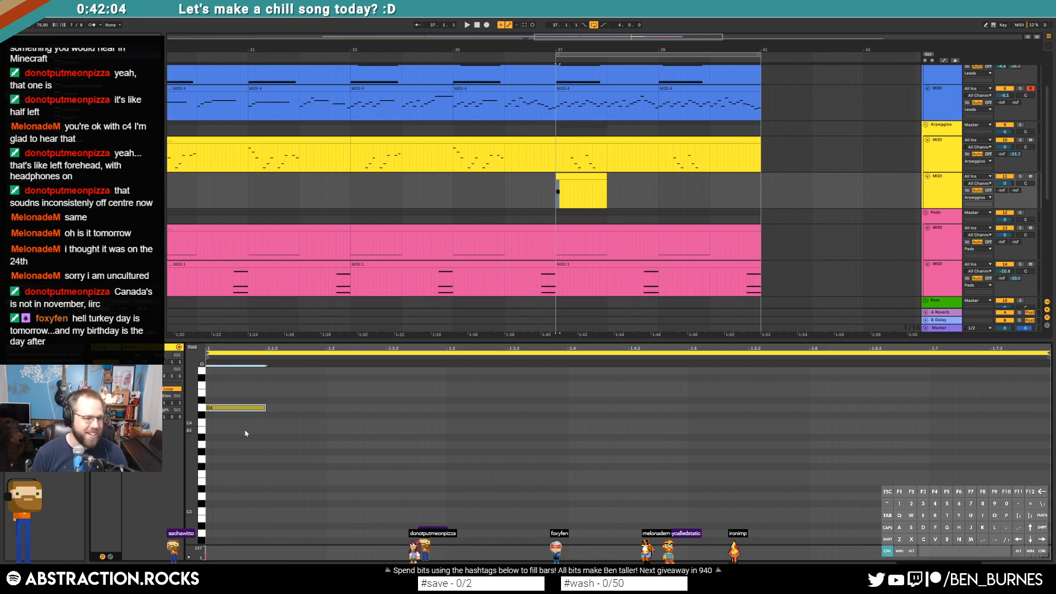
{"action": "key", "text": "ctrl+d"}
{"action": "key", "text": "ctrl+d"}
{"action": "key", "text": "Down"}
{"action": "key", "text": "space"}
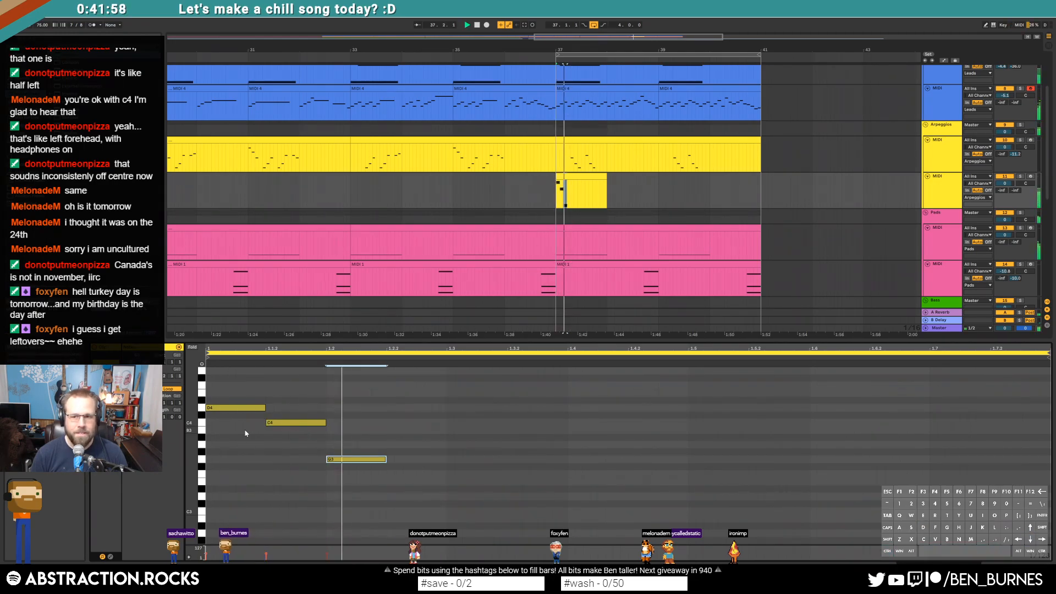
{"action": "key", "text": "space"}
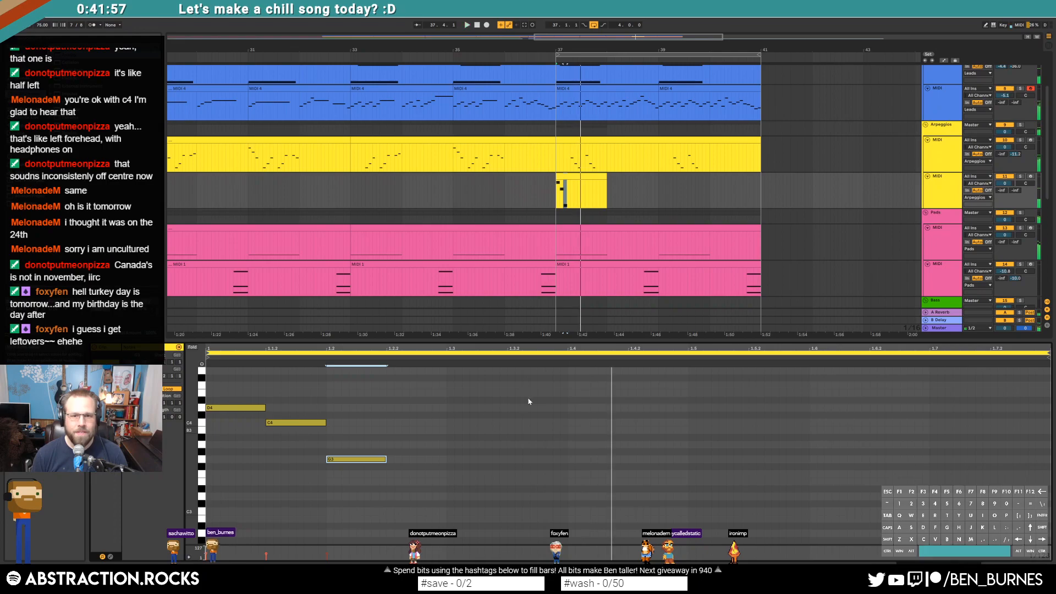
Step: Solo the new arpeggio track and shorten Analog's amp envelope decay to about 198 ms while auditioning the notes
{"action": "left_click", "coordinate": [1021, 177]}
{"action": "key", "text": "space"}
{"action": "key", "text": "space"}
{"action": "left_click", "coordinate": [340, 504]}
{"action": "key", "text": "ctrl+a"}
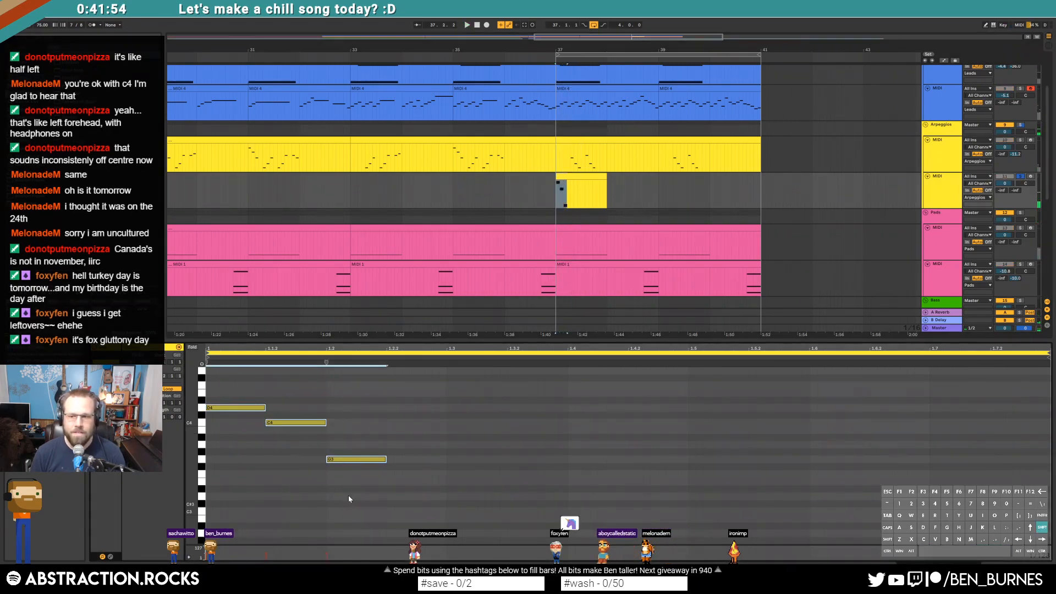
{"action": "key", "text": "shift+Tab"}
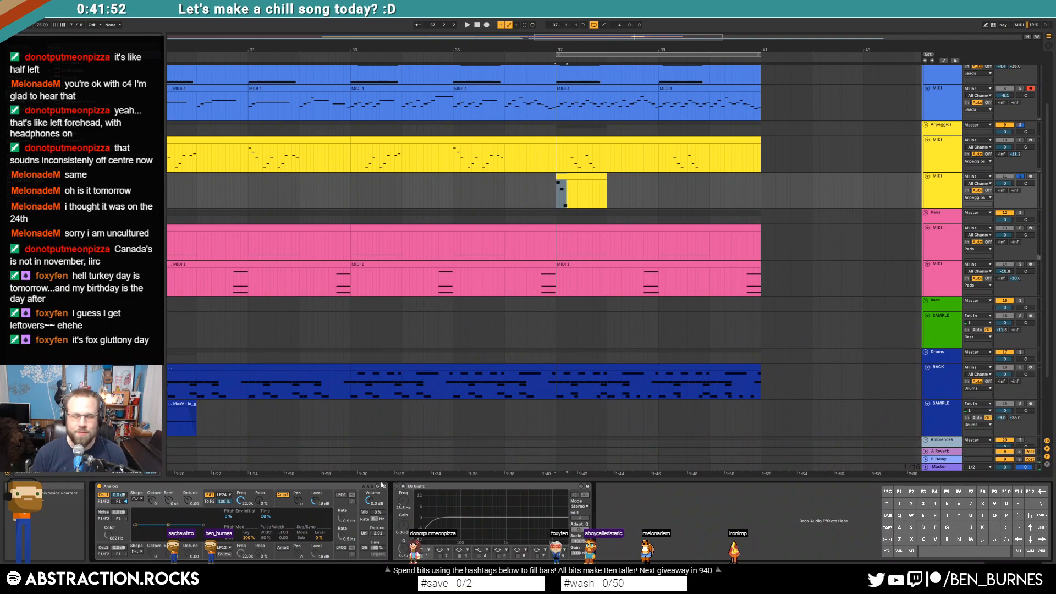
{"action": "left_click", "coordinate": [286, 506]}
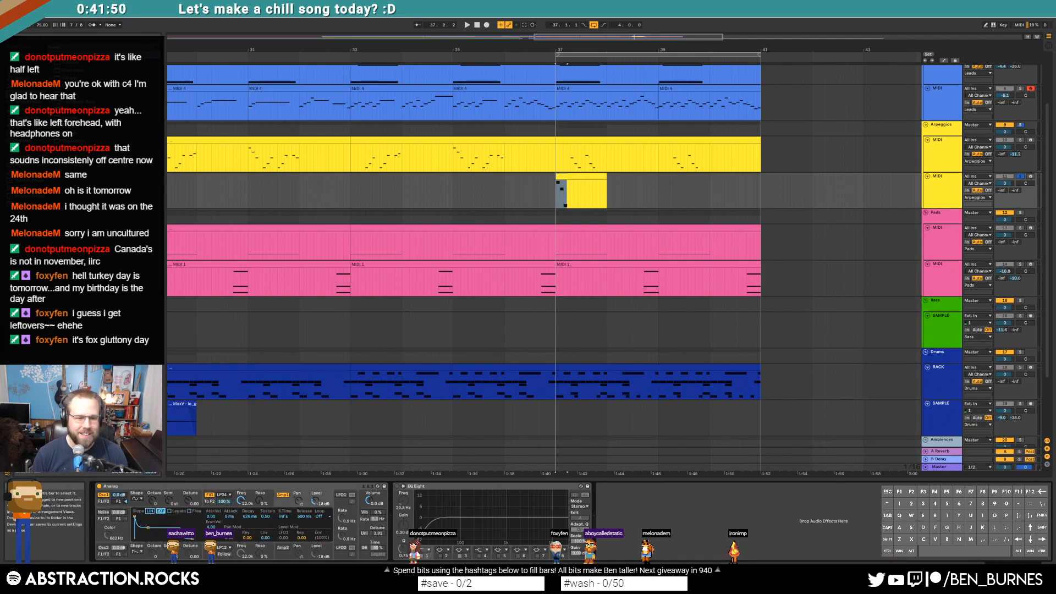
{"action": "key", "text": "space"}
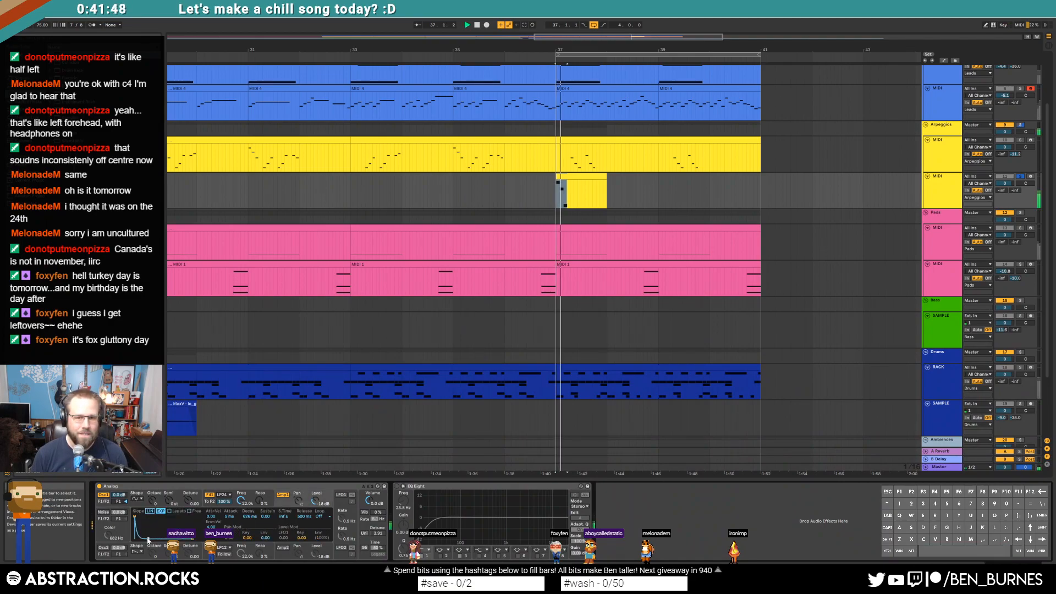
{"action": "key", "text": "space"}
{"action": "key", "text": "space"}
Step: Raise the new arpeggio track's Reverb send to about -12.4 dB while listening to the soloed notes
{"action": "left_click_drag", "start_coordinate": [999, 193], "coordinate": [1000, 187]}
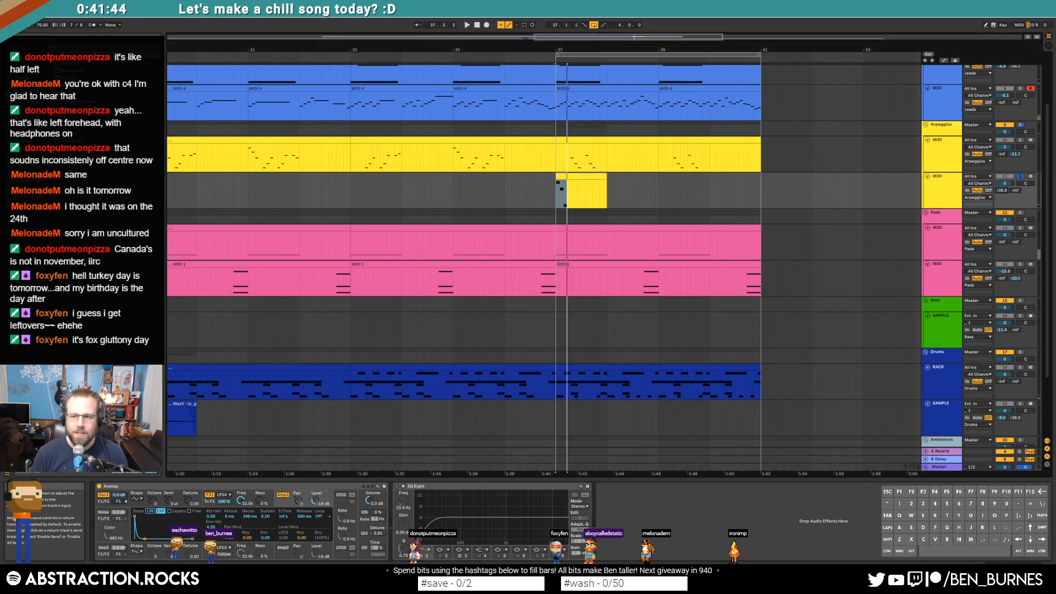
{"action": "key", "text": "space"}
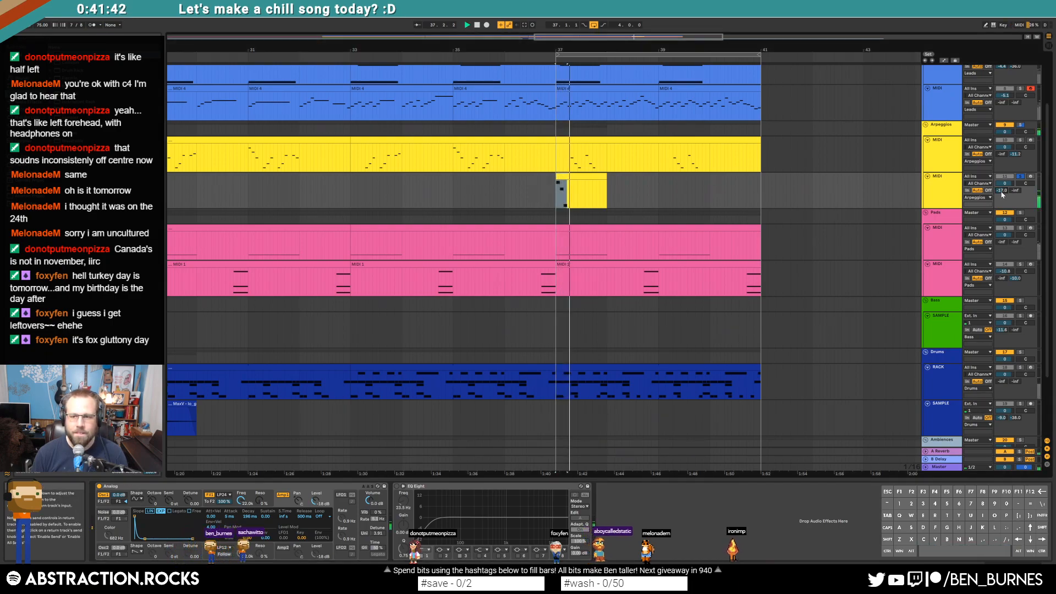
{"action": "left_click_drag", "start_coordinate": [1000, 192], "coordinate": [1000, 193]}
{"action": "key", "text": "space"}
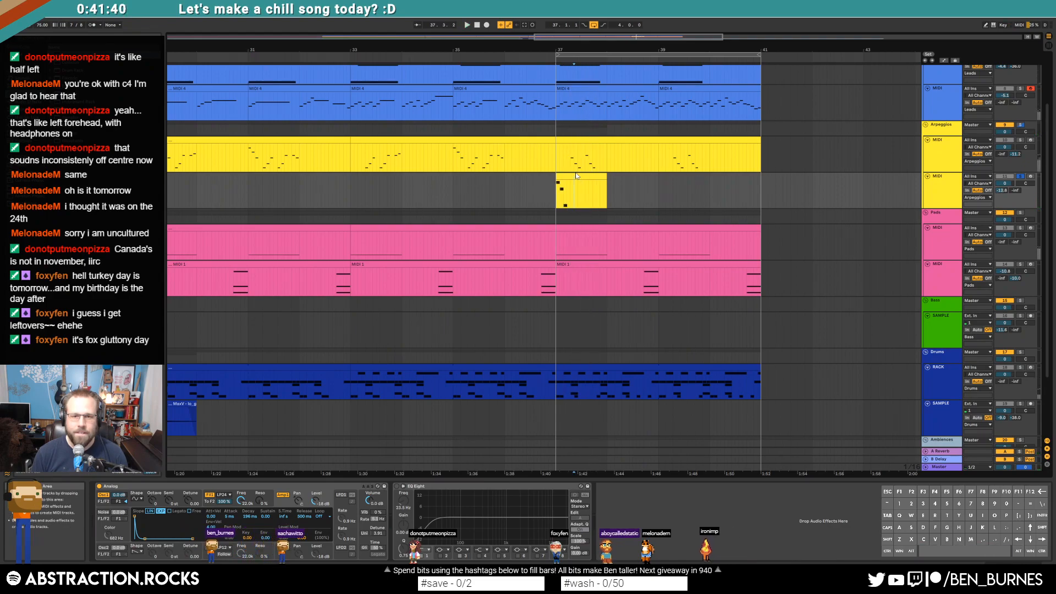
Step: Transpose the three notes up an octave to D5, C5 and G4 and duplicate the pattern to fill the bar
{"action": "double_click", "coordinate": [577, 175]}
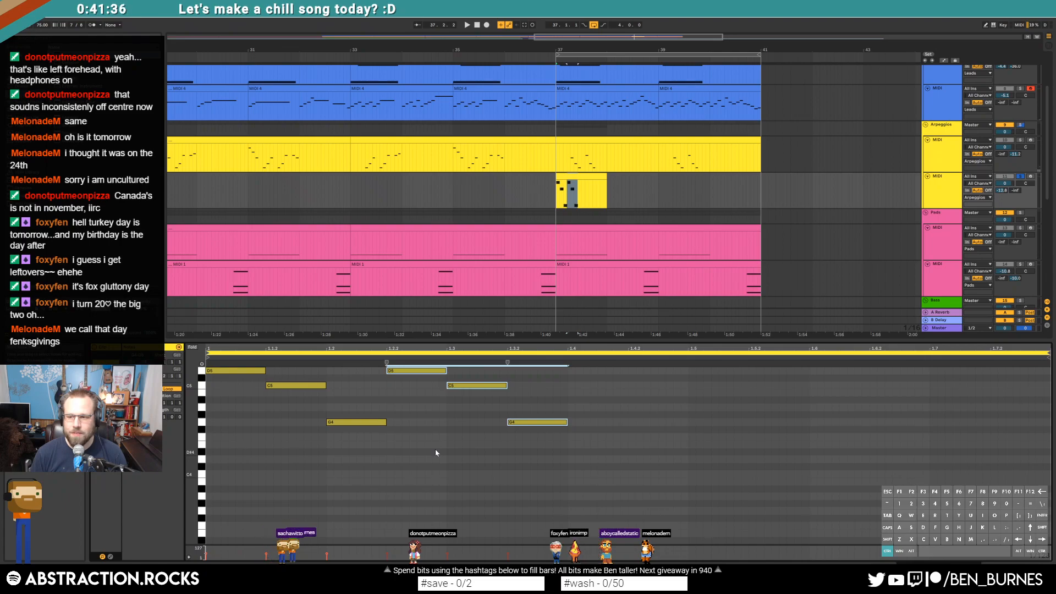
{"action": "key", "text": "ctrl+d"}
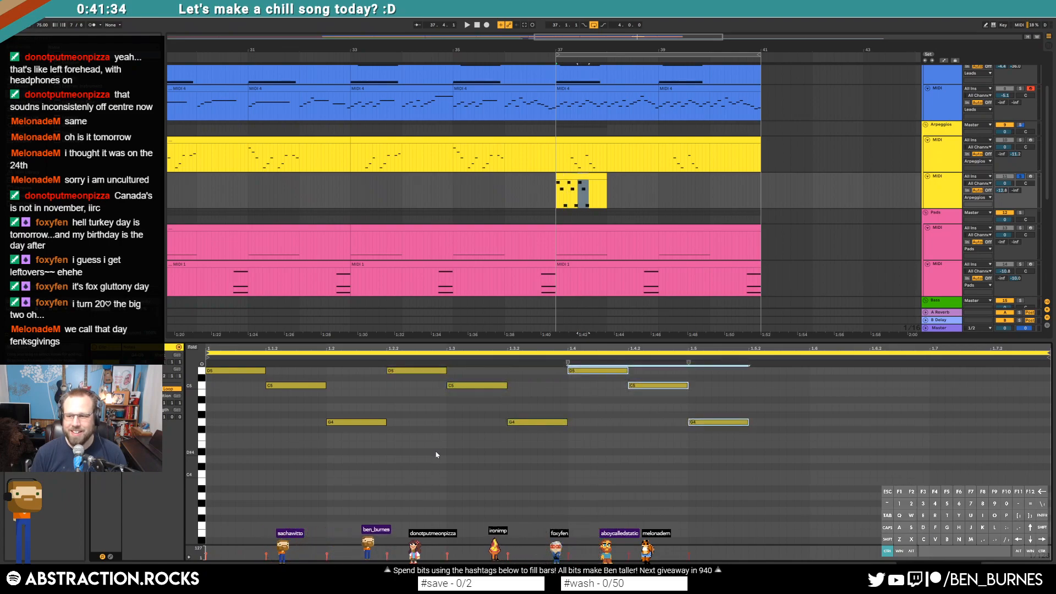
{"action": "key", "text": "ctrl+d"}
{"action": "key", "text": "ctrl+d"}
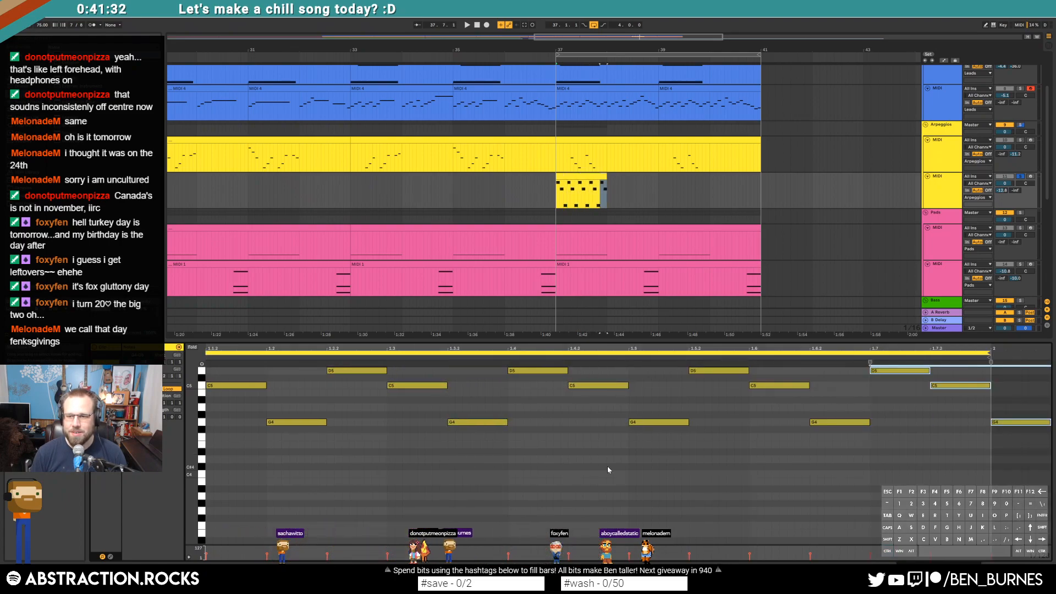
Step: Lower the final D5 of the arpeggio bar, at position 1.7, to A4
{"action": "left_click", "coordinate": [908, 371]}
{"action": "key", "text": "Down"}
{"action": "key", "text": "Down"}
{"action": "key", "text": "Down"}
{"action": "key", "text": "Down"}
{"action": "key", "text": "Down"}
{"action": "left_click_drag", "start_coordinate": [901, 347], "coordinate": [904, 330]}
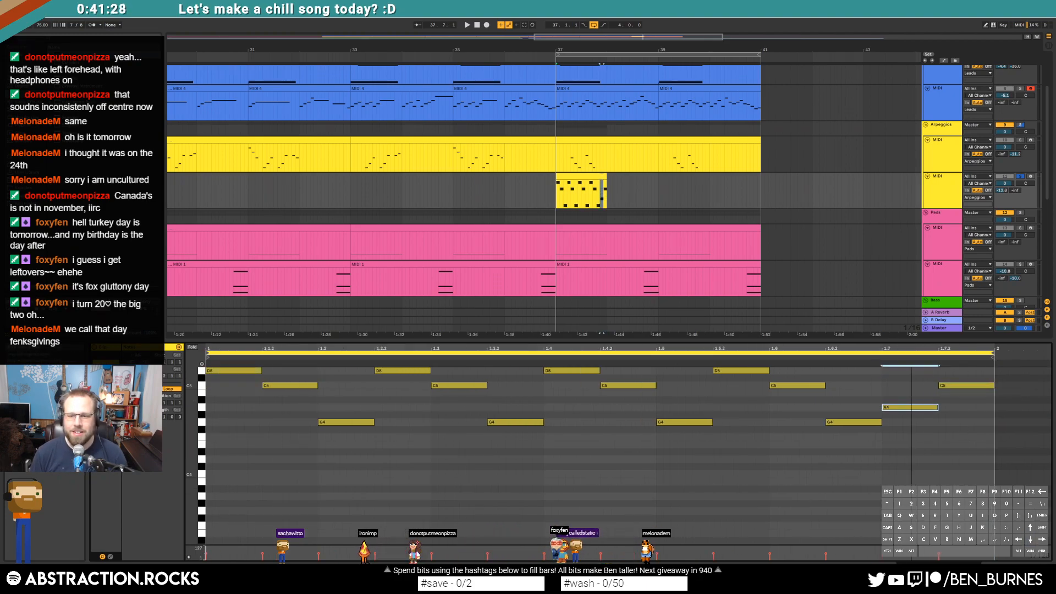
Step: Play the one-bar arpeggio clip and extend its loop from bar 37 to bar 41
{"action": "left_click", "coordinate": [574, 177]}
{"action": "key", "text": "space"}
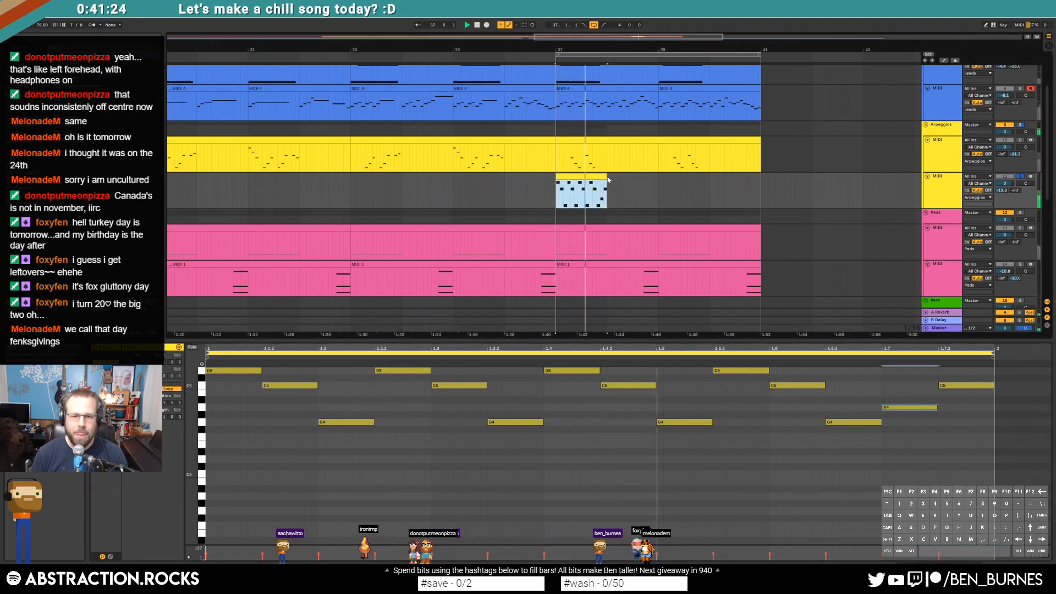
{"action": "left_click_drag", "start_coordinate": [607, 179], "coordinate": [761, 178]}
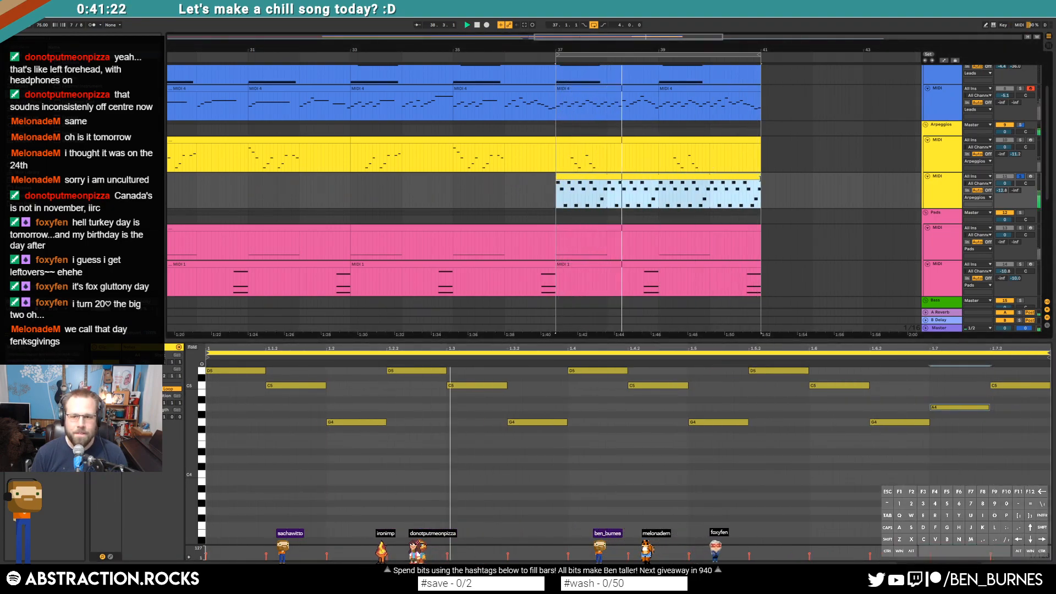
Step: Unsolo the new arpeggio track and lower its volume to about -5 dB against the full mix
{"action": "left_click", "coordinate": [1021, 177]}
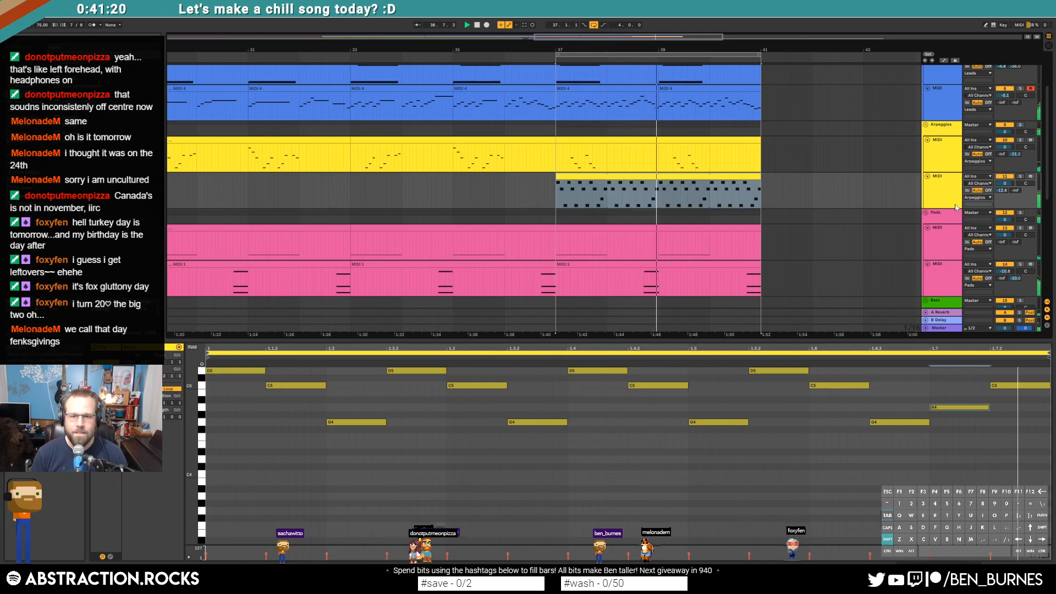
{"action": "key", "text": "shift+Tab"}
{"action": "mouse_move", "coordinate": [1005, 183]}
{"action": "left_mouse_down"}
{"action": "mouse_move", "coordinate": [1010, 197]}
{"action": "mouse_move", "coordinate": [1010, 183]}
{"action": "left_mouse_up"}
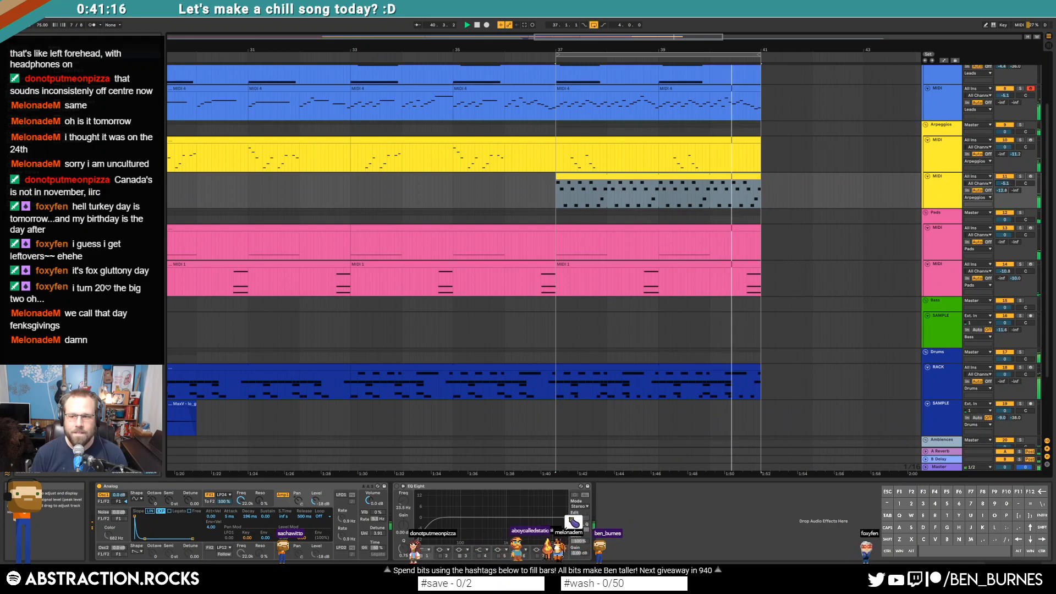
Step: Insert a Chorus effect between Analog and EQ Eight on the new arpeggio track and listen to it
{"action": "left_click", "coordinate": [959, 189]}
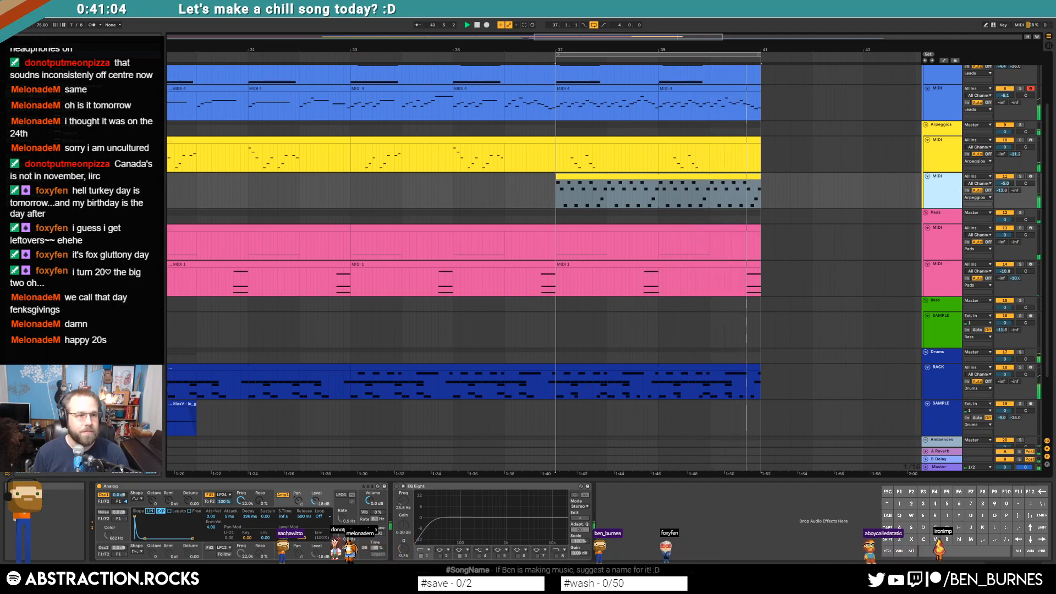
{"action": "left_click_drag", "start_coordinate": [75, 110], "coordinate": [469, 531]}
{"action": "key", "text": "space"}
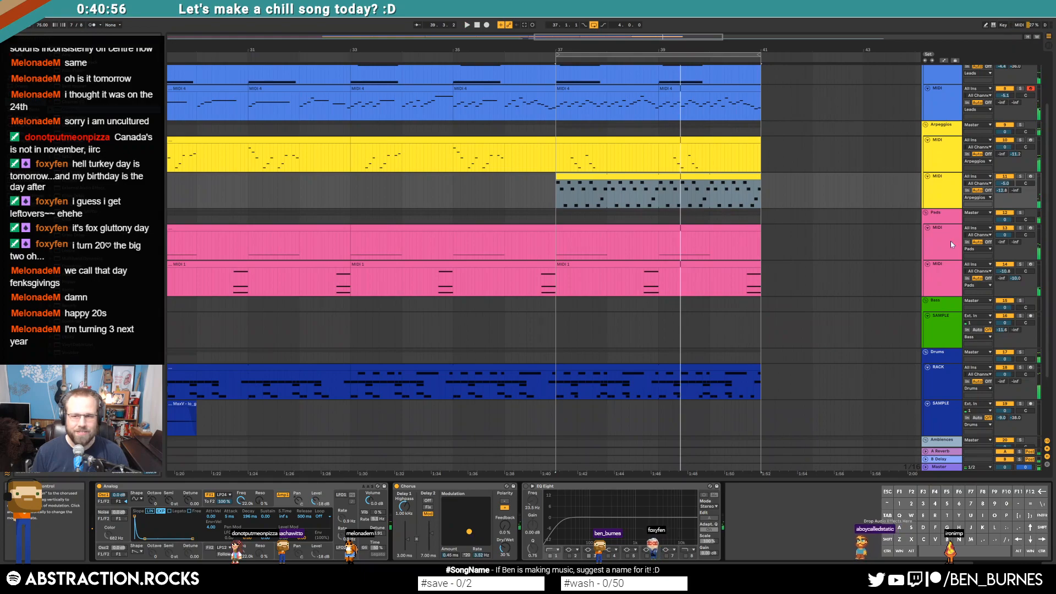
Step: Adjust the Chorus modulation slightly and set the track's Reverb and Delay sends to about -14 and -24 dB
{"action": "left_click_drag", "start_coordinate": [1016, 191], "coordinate": [1016, 178]}
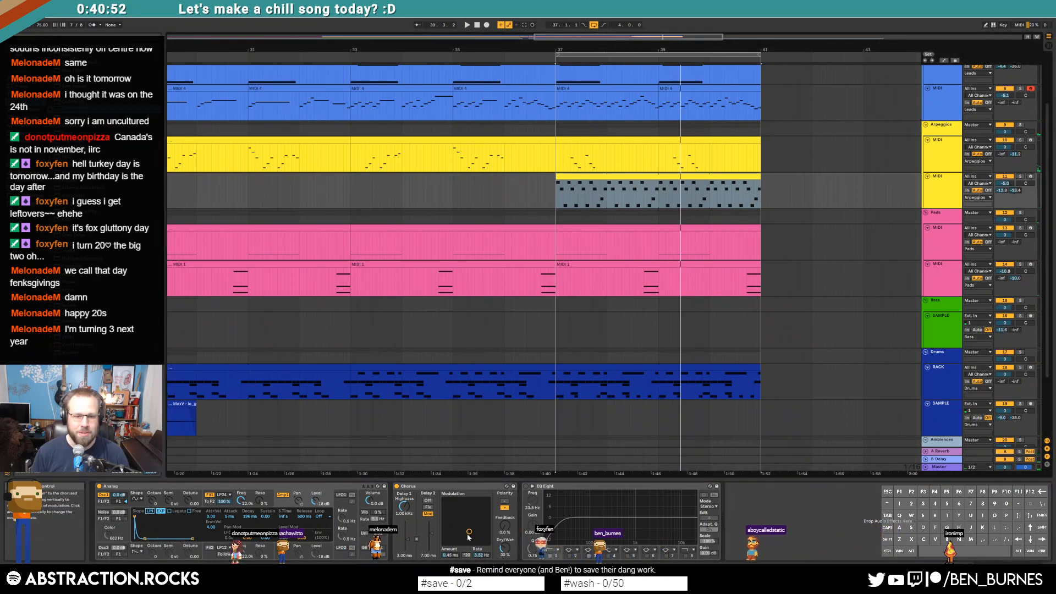
{"action": "left_click_drag", "start_coordinate": [468, 534], "coordinate": [471, 530]}
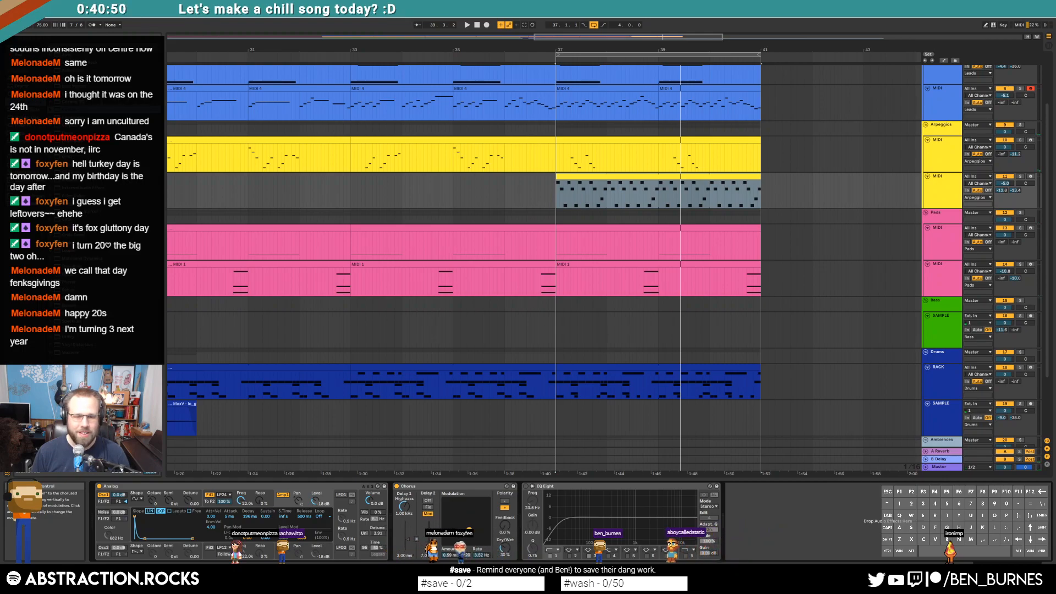
{"action": "left_click_drag", "start_coordinate": [469, 531], "coordinate": [470, 530]}
{"action": "key", "text": "space"}
{"action": "mouse_move", "coordinate": [1015, 190]}
{"action": "left_mouse_down"}
{"action": "mouse_move", "coordinate": [1016, 202]}
{"action": "mouse_move", "coordinate": [1002, 194]}
{"action": "left_mouse_up"}
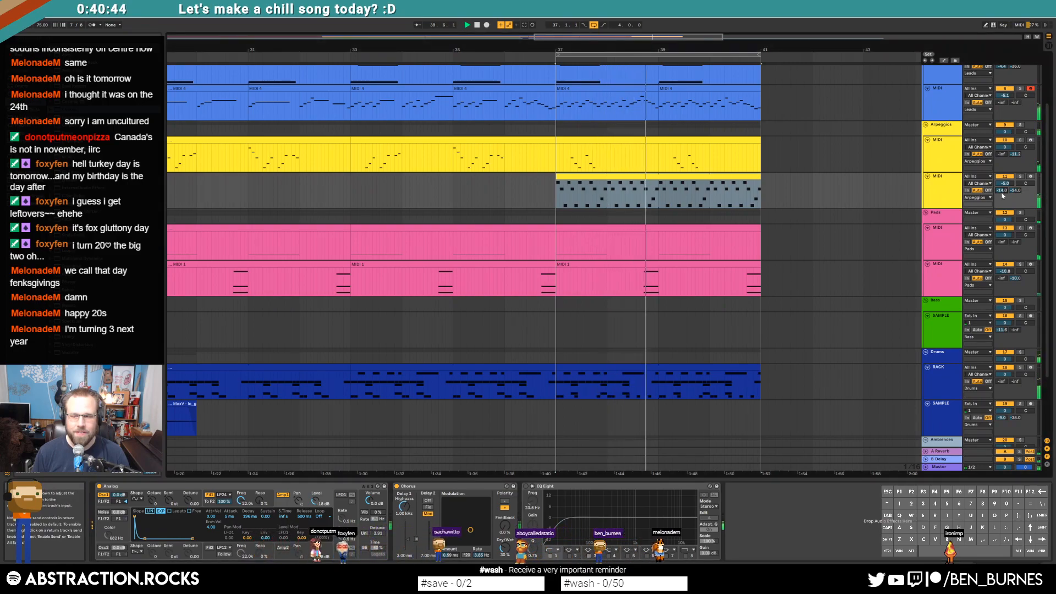
Step: Play the transition from bar 35 and lower the new arpeggio track's volume to about -5.7 dB
{"action": "left_click", "coordinate": [559, 198]}
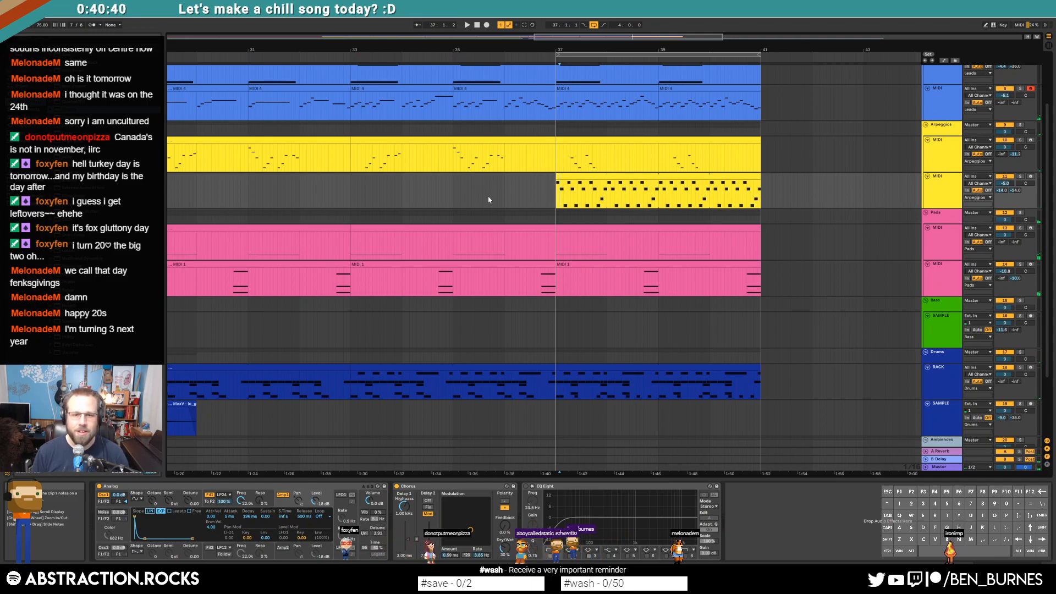
{"action": "left_click", "coordinate": [453, 201]}
{"action": "key", "text": "space"}
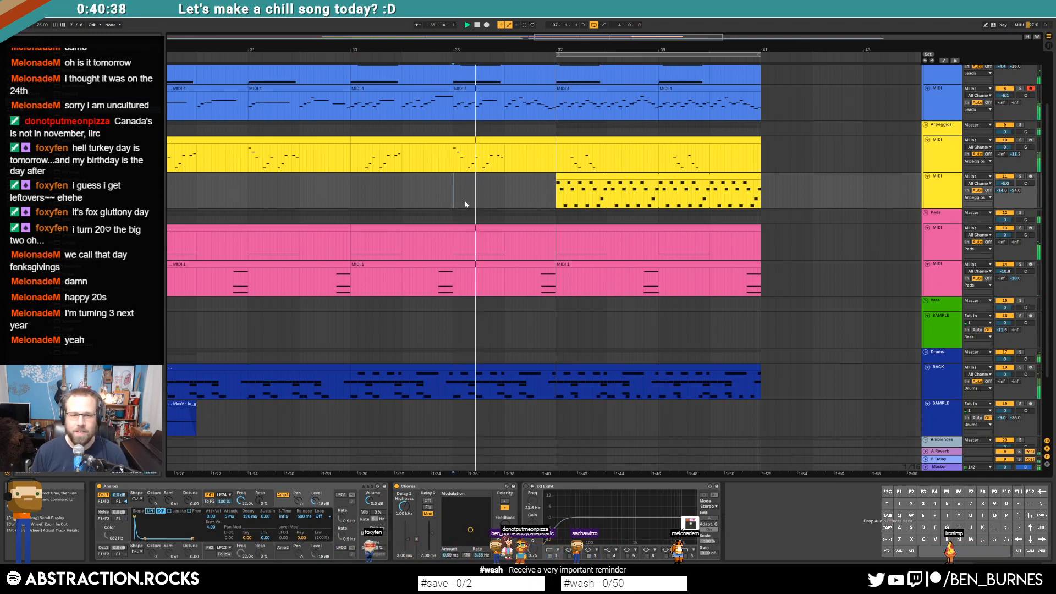
{"action": "left_click", "coordinate": [954, 190]}
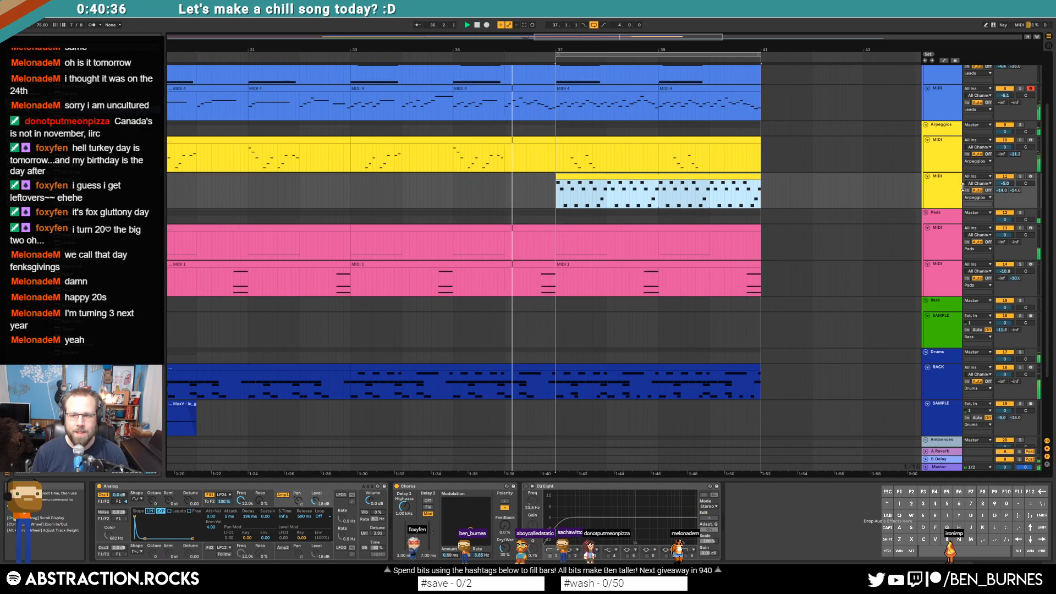
{"action": "left_click_drag", "start_coordinate": [1010, 183], "coordinate": [1010, 186]}
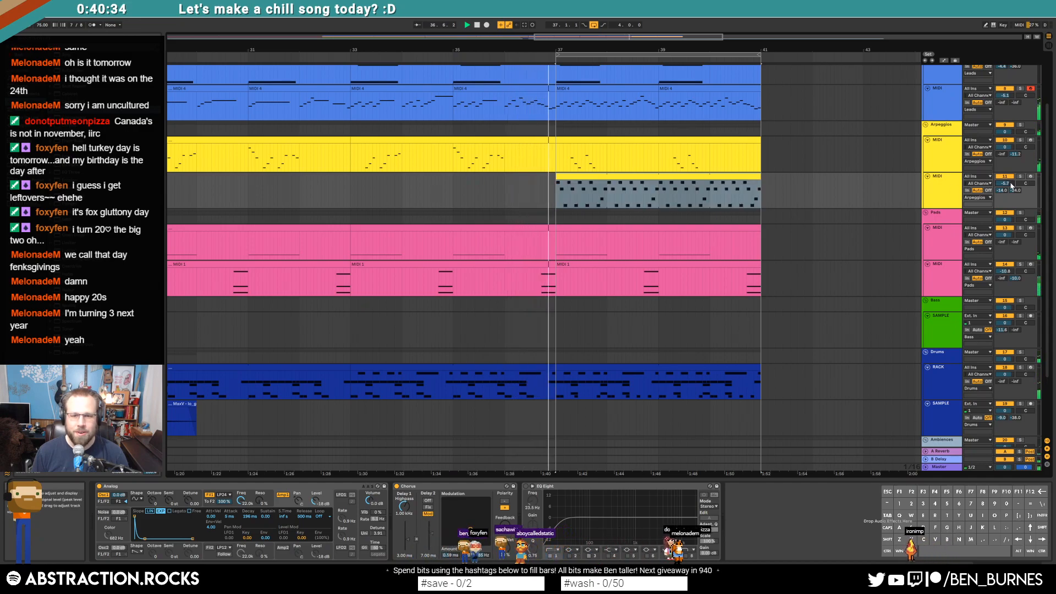
{"action": "scroll", "coordinate": [576, 211], "scroll_direction": "up", "scroll_amount": 3}
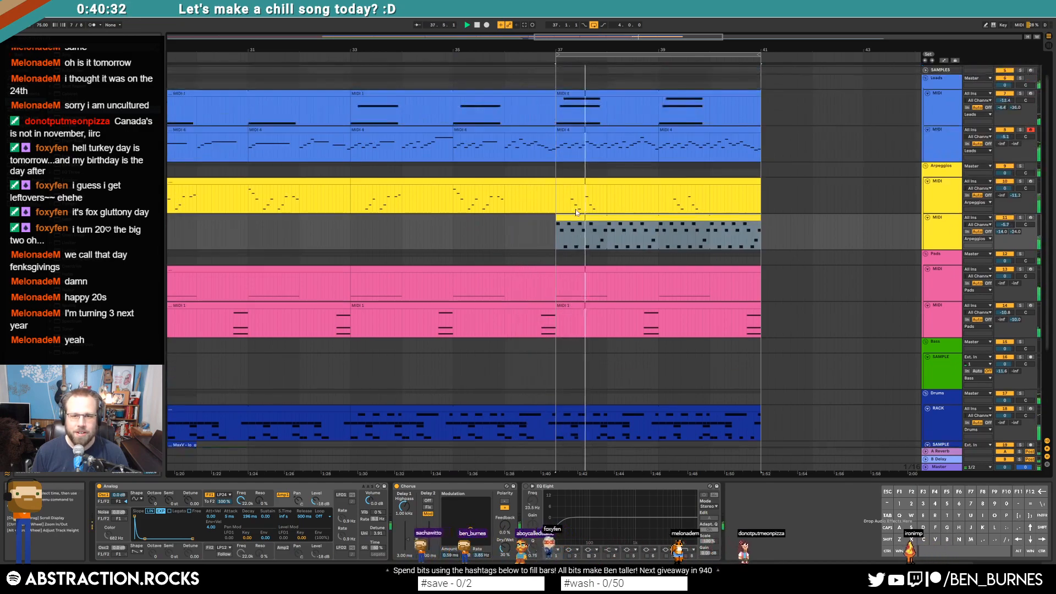
Step: Insert an Auto Pan between Chorus and EQ Eight on the new arpeggio track, raise its amount and set the track volume to about -2.7 dB
{"action": "scroll", "coordinate": [576, 212], "scroll_direction": "up", "scroll_amount": 2}
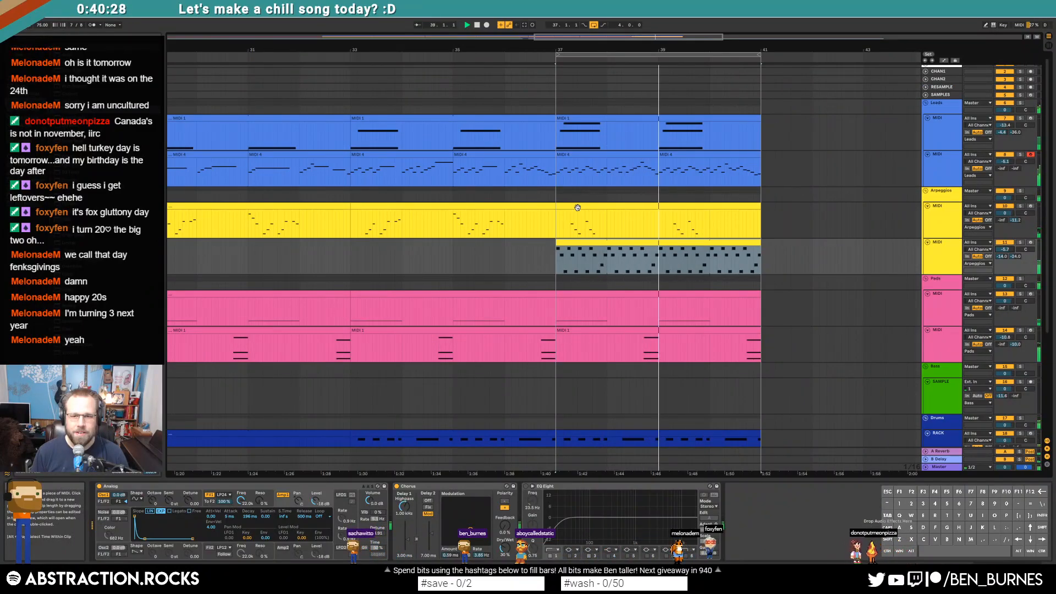
{"action": "left_click_drag", "start_coordinate": [1009, 250], "coordinate": [1010, 252]}
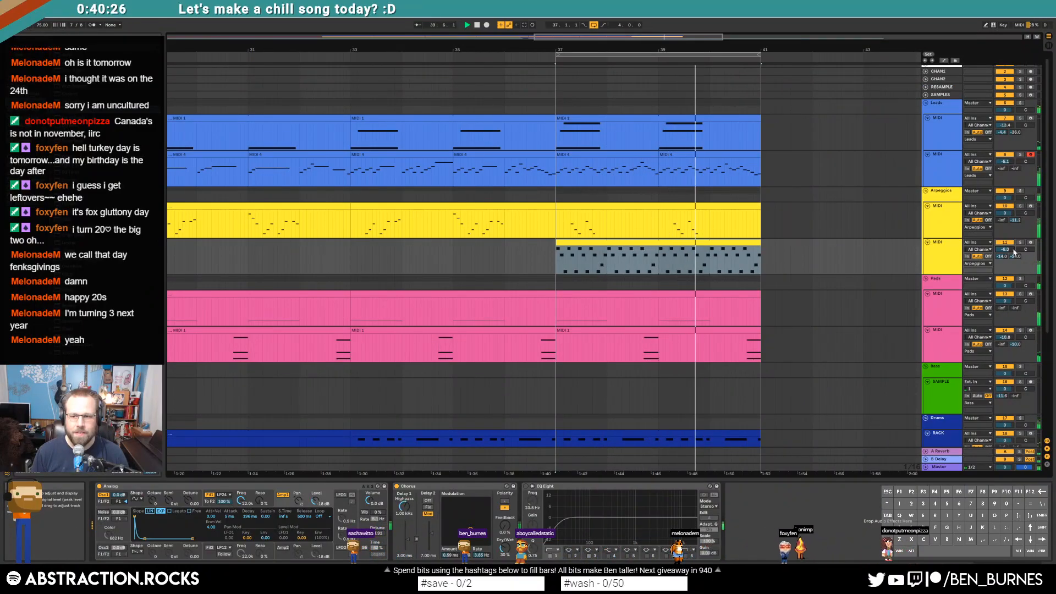
{"action": "left_click_drag", "start_coordinate": [495, 426], "coordinate": [529, 530]}
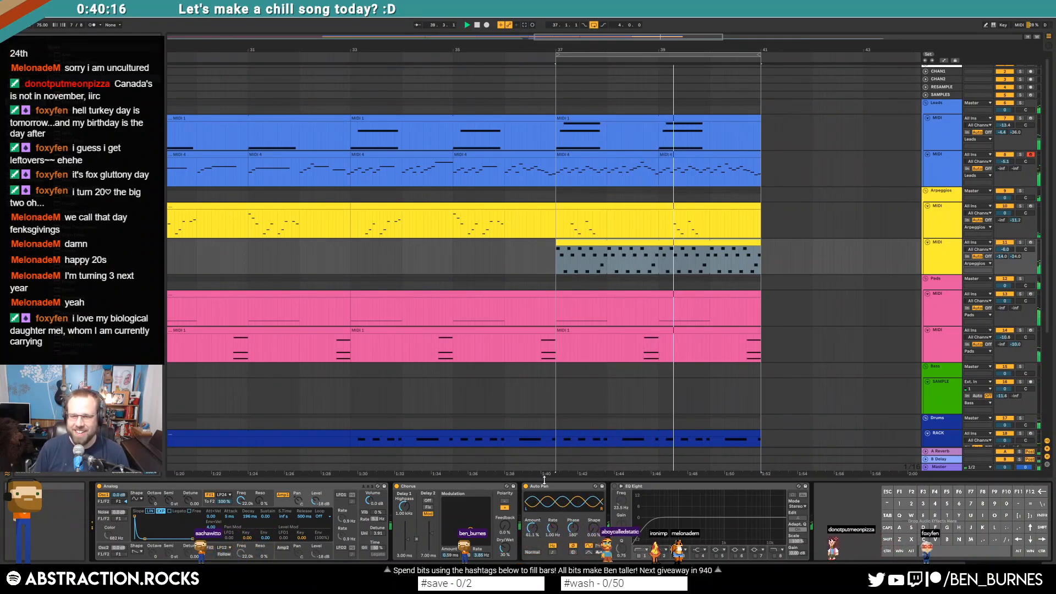
{"action": "left_click_drag", "start_coordinate": [531, 528], "coordinate": [532, 525]}
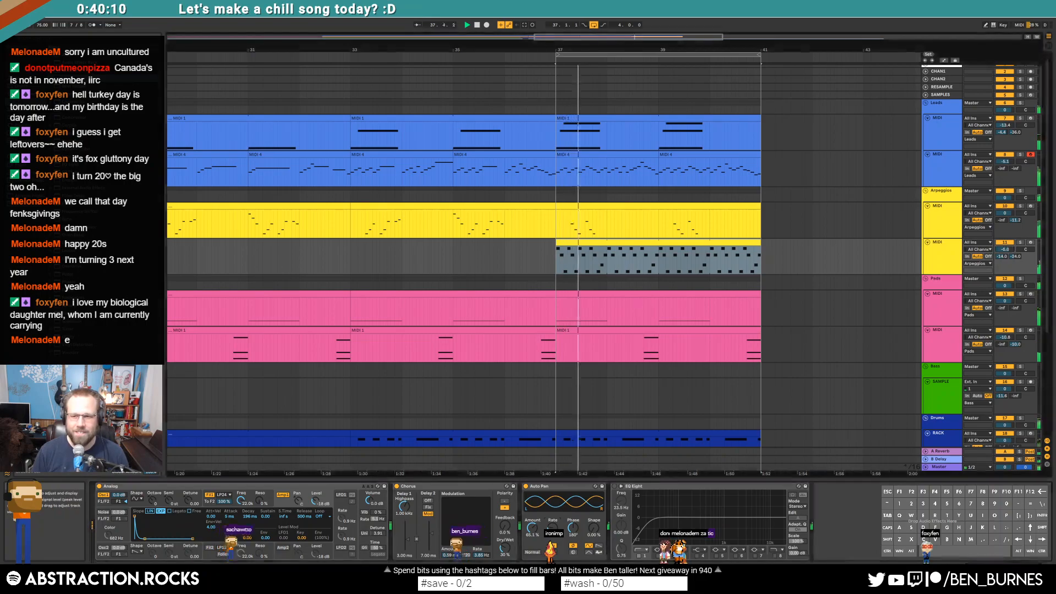
{"action": "left_click_drag", "start_coordinate": [999, 254], "coordinate": [999, 252]}
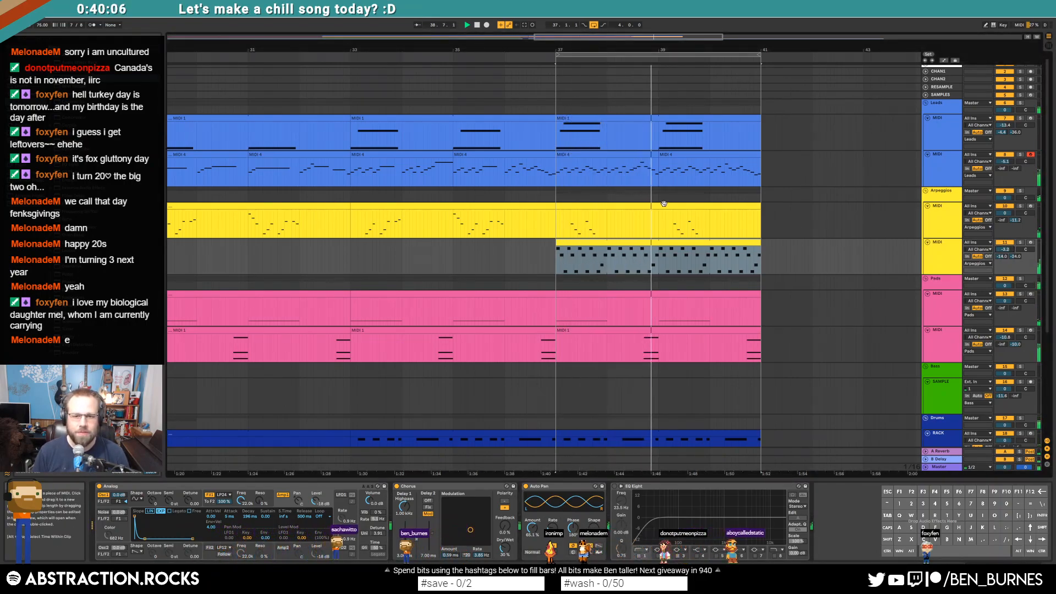
{"action": "left_click_drag", "start_coordinate": [1001, 250], "coordinate": [1000, 248]}
Step: Open the second Pads track's clip at bars 37–41 and lower the top note of its first chord to E4
{"action": "double_click", "coordinate": [709, 330]}
{"action": "left_click_drag", "start_coordinate": [507, 507], "coordinate": [996, 523]}
{"action": "key", "text": "shift+Up"}
{"action": "key", "text": "ctrl+a"}
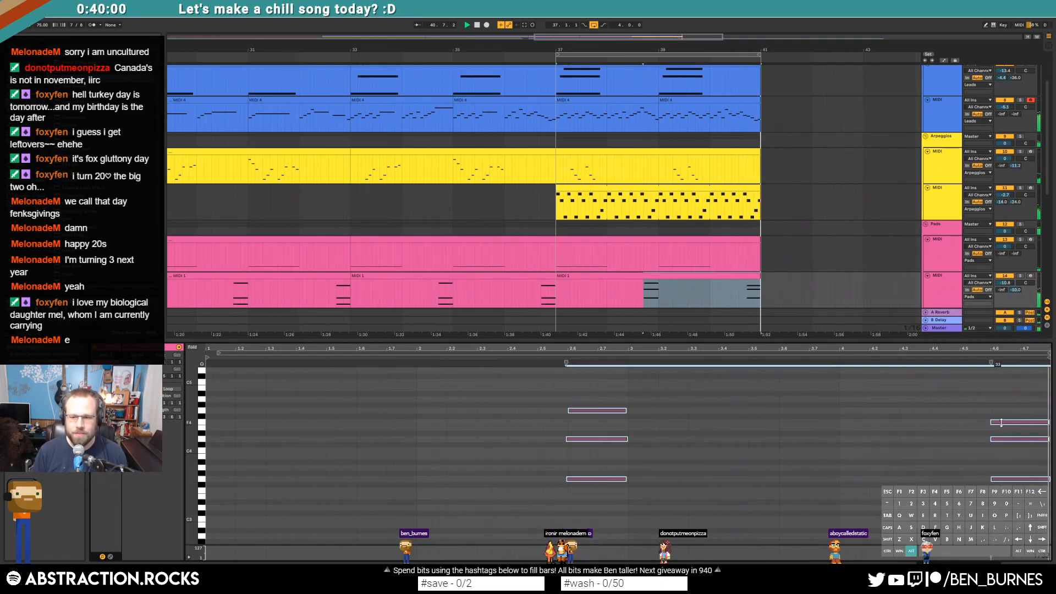
{"action": "left_click", "coordinate": [797, 430]}
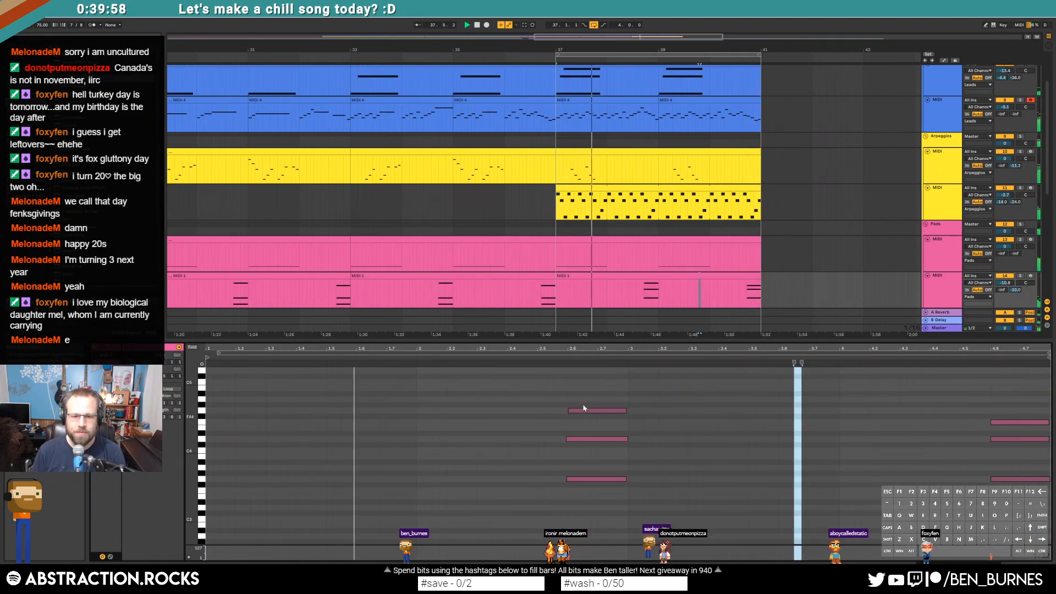
{"action": "left_click_drag", "start_coordinate": [583, 409], "coordinate": [618, 428]}
{"action": "key", "text": "Down"}
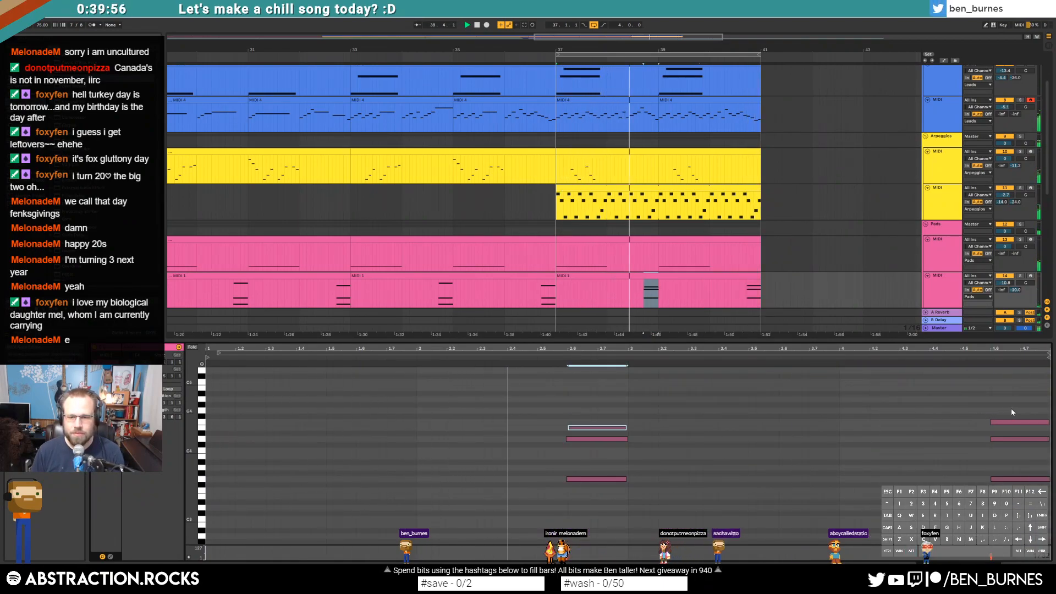
{"action": "left_click", "coordinate": [1020, 422]}
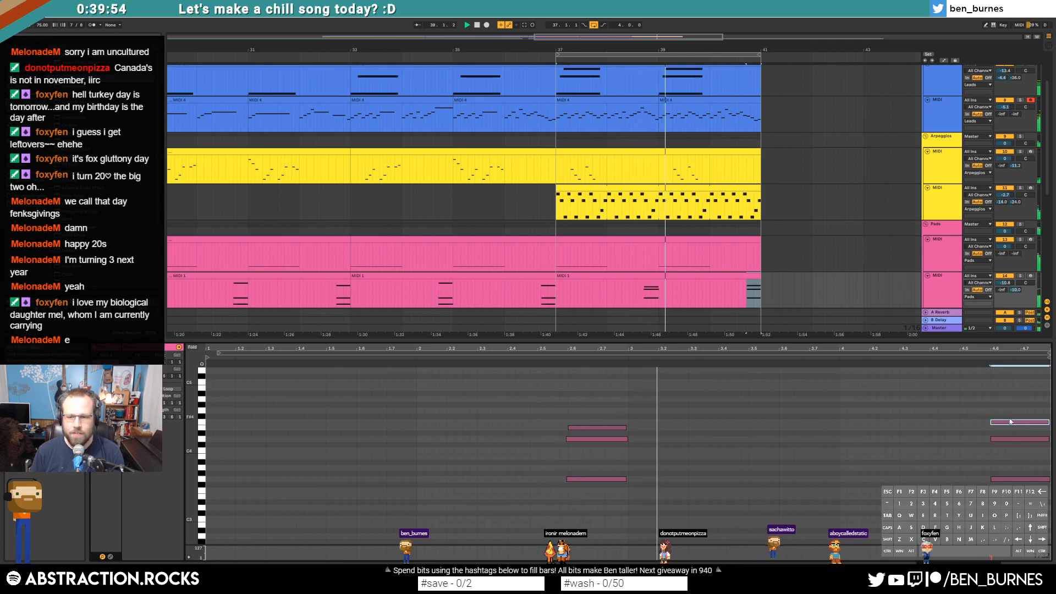
{"action": "key", "text": "shift+Tab"}
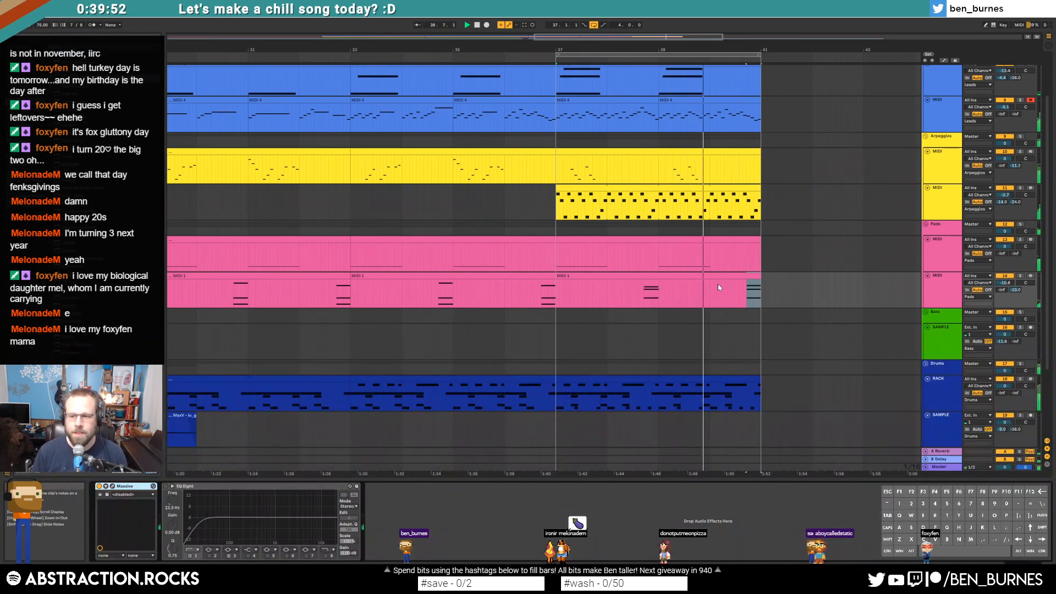
Step: Reopen the second Pads track's last clip and lower the middle note of its final chord to C4
{"action": "scroll", "coordinate": [698, 322], "scroll_direction": "down", "scroll_amount": 3}
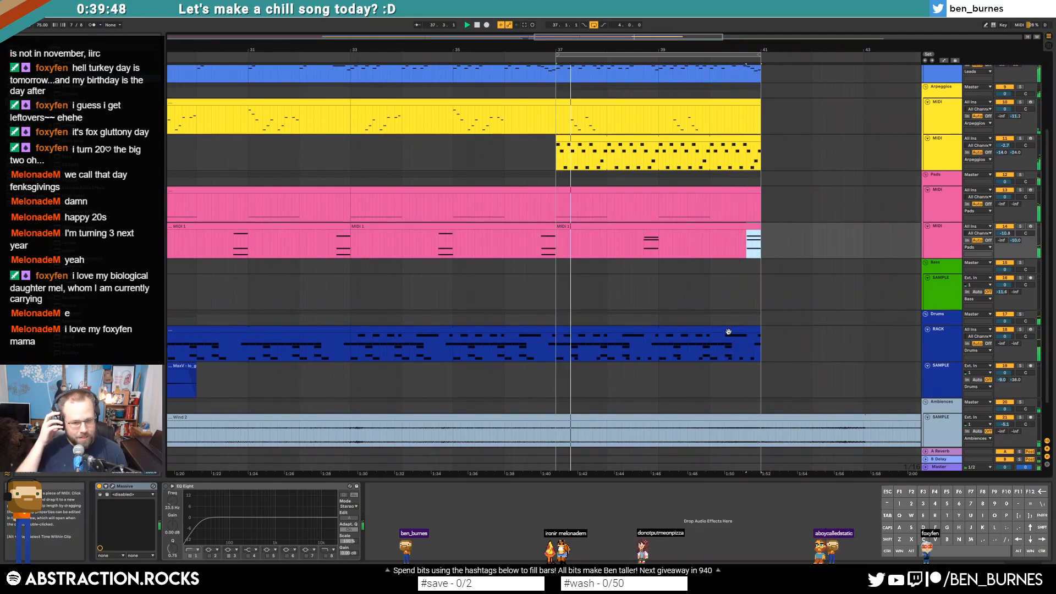
{"action": "scroll", "coordinate": [692, 240], "scroll_direction": "down", "scroll_amount": 5}
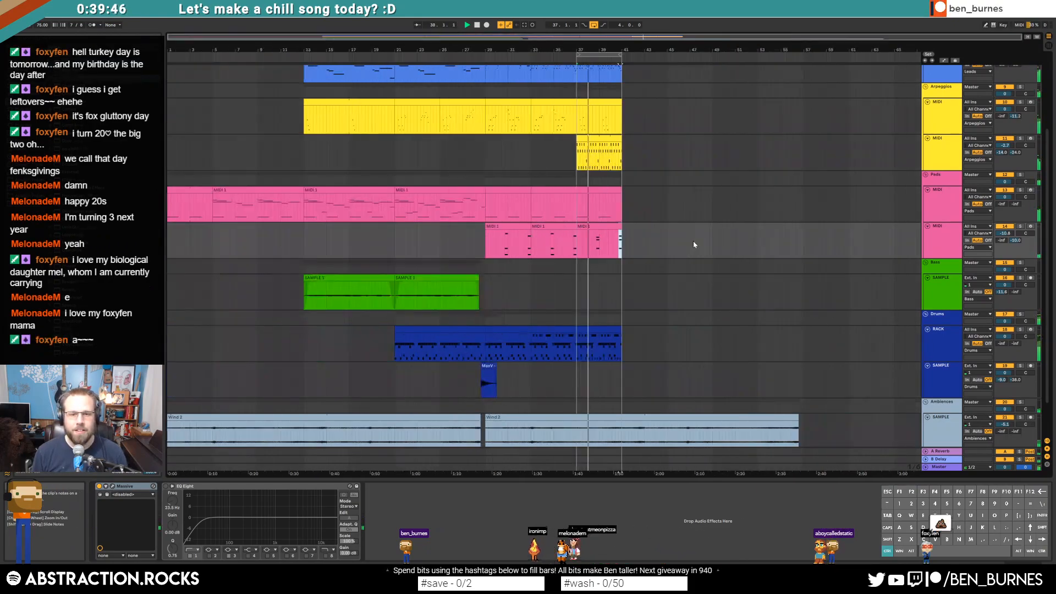
{"action": "scroll", "coordinate": [659, 295], "scroll_direction": "down", "scroll_amount": 2}
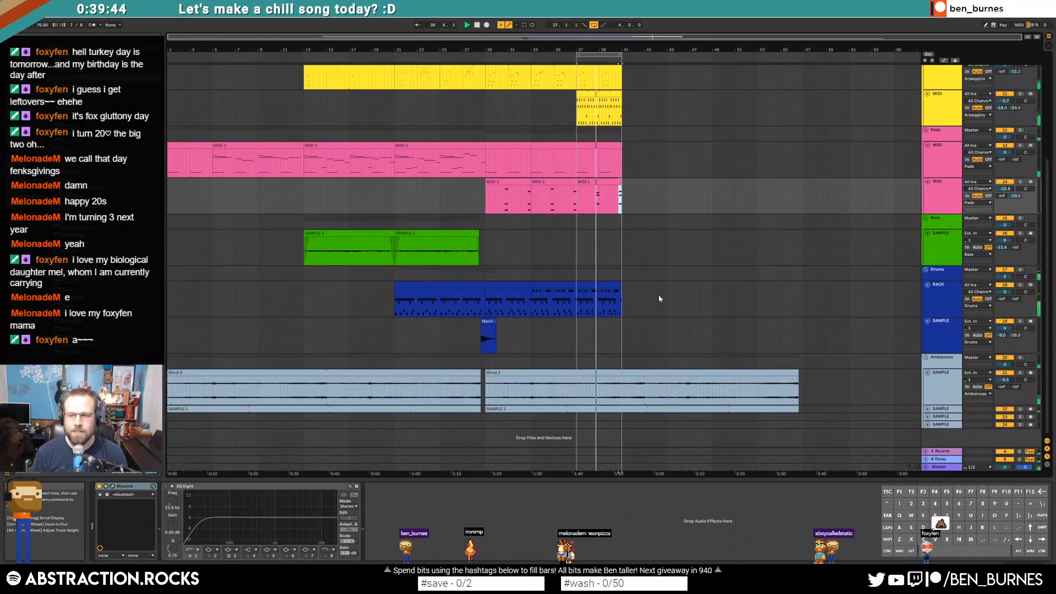
{"action": "scroll", "coordinate": [641, 287], "scroll_direction": "up", "scroll_amount": 5}
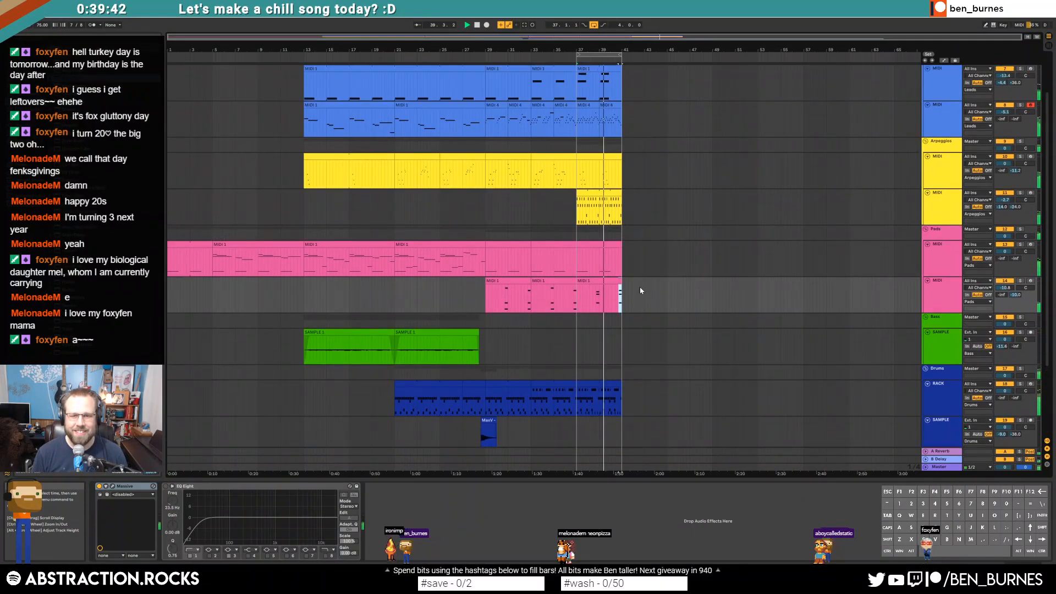
{"action": "double_click", "coordinate": [600, 309]}
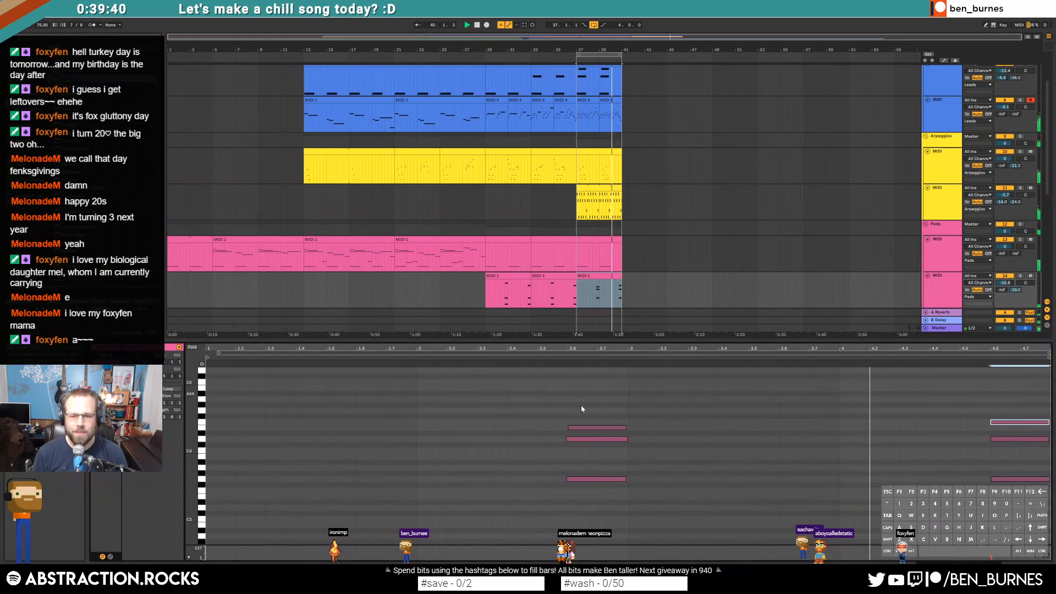
{"action": "left_click_drag", "start_coordinate": [947, 435], "coordinate": [1012, 447]}
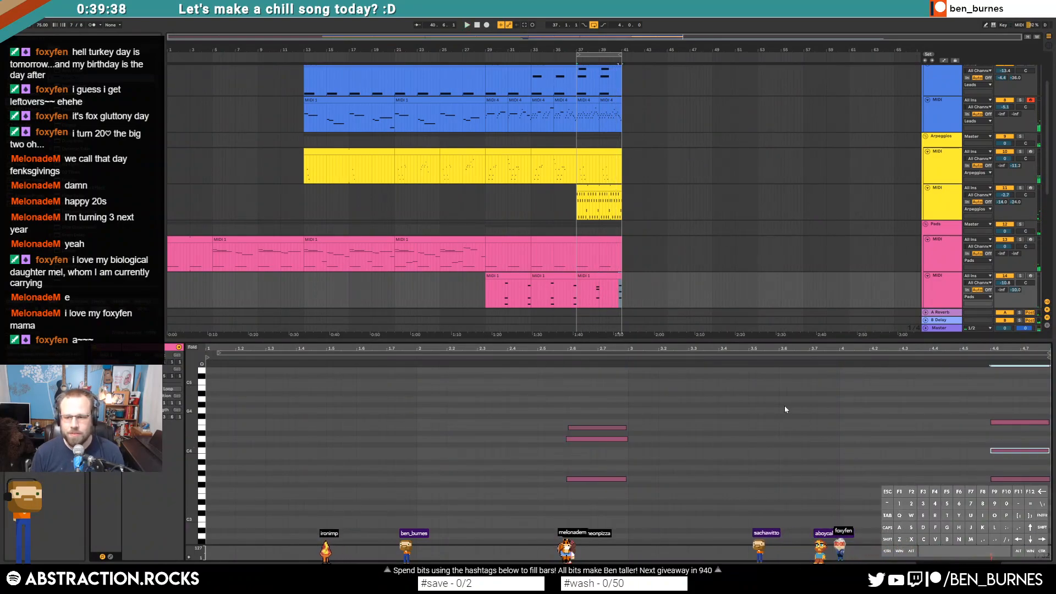
Step: Lengthen all three notes of the clip's first chord to end at about beat 3.2
{"action": "left_click_drag", "start_coordinate": [553, 492], "coordinate": [635, 417]}
{"action": "key", "text": "shift+Right"}
{"action": "key", "text": "shift+Right"}
{"action": "key", "text": "shift+Right"}
{"action": "key", "text": "shift+Right"}
{"action": "key", "text": "shift+Right"}
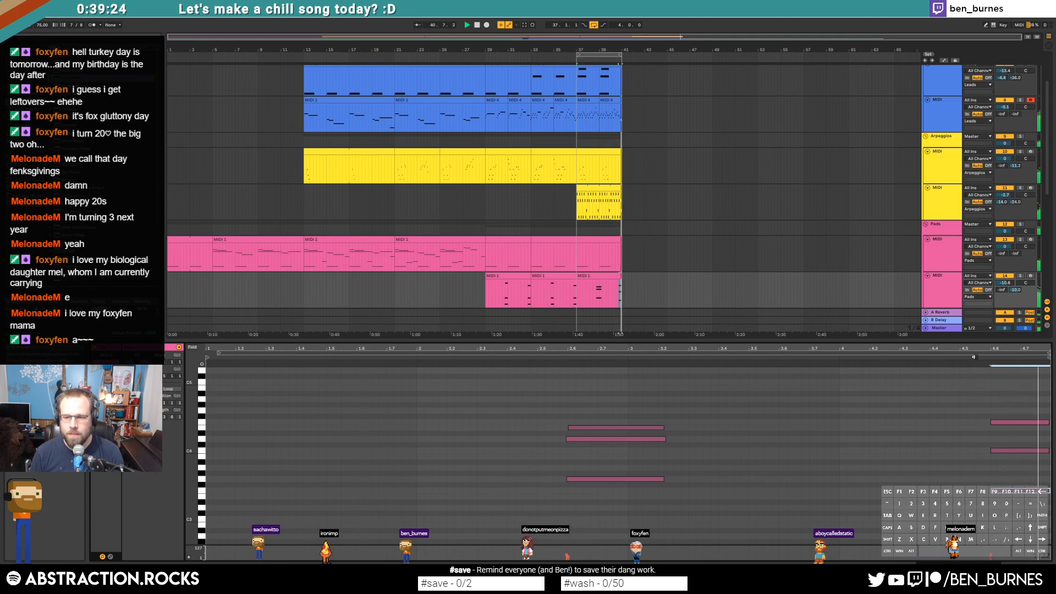
Step: Set the final chord's top, middle and bottom notes to E4, D4 and G3, and close the clip
{"action": "left_click_drag", "start_coordinate": [1003, 422], "coordinate": [1007, 428]}
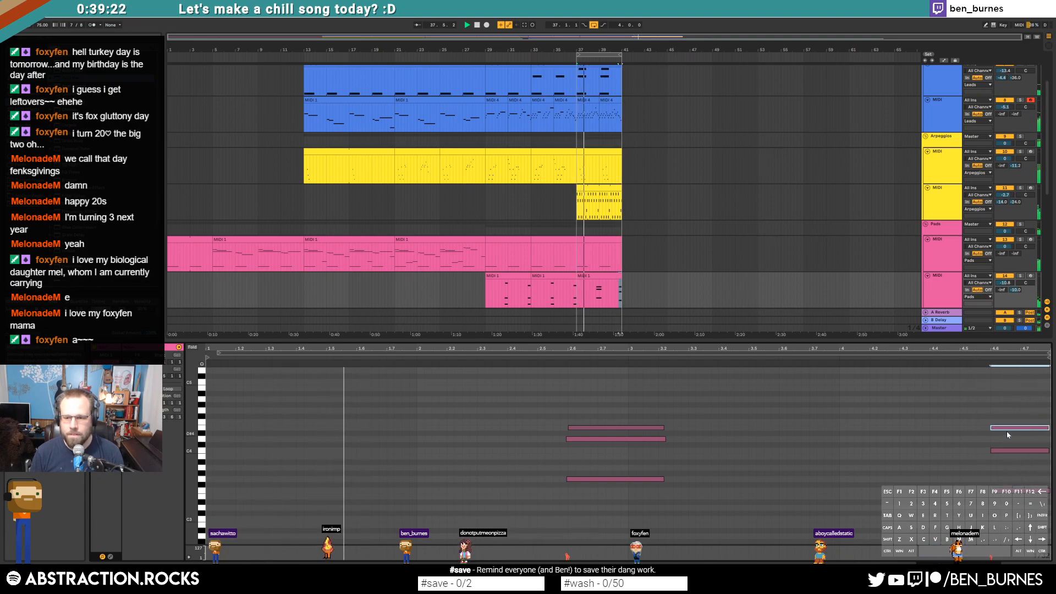
{"action": "left_click", "coordinate": [978, 356]}
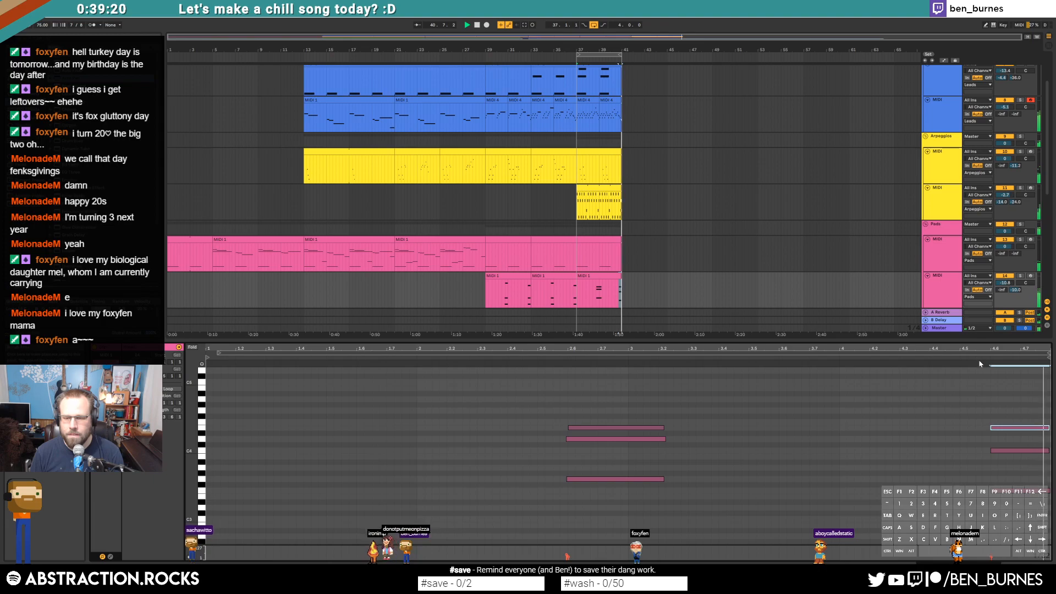
{"action": "left_click_drag", "start_coordinate": [995, 450], "coordinate": [998, 440]}
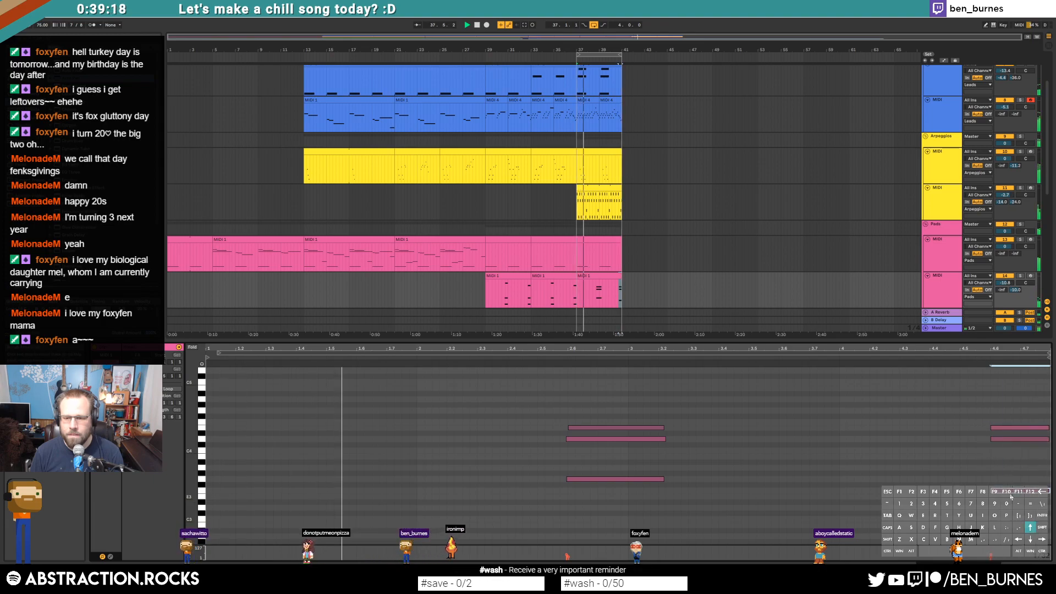
{"action": "left_click_drag", "start_coordinate": [1006, 491], "coordinate": [1007, 480]}
{"action": "key", "text": "shift+Tab"}
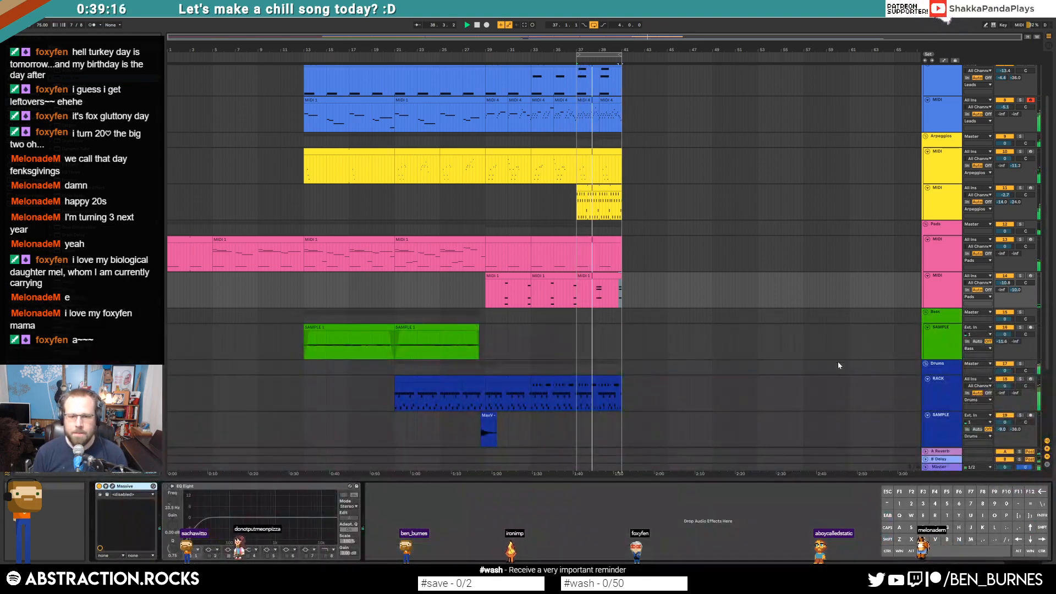
Step: Replace the final chord's top note in the last Pads clip with a G4 and play the result
{"action": "left_click", "coordinate": [609, 277]}
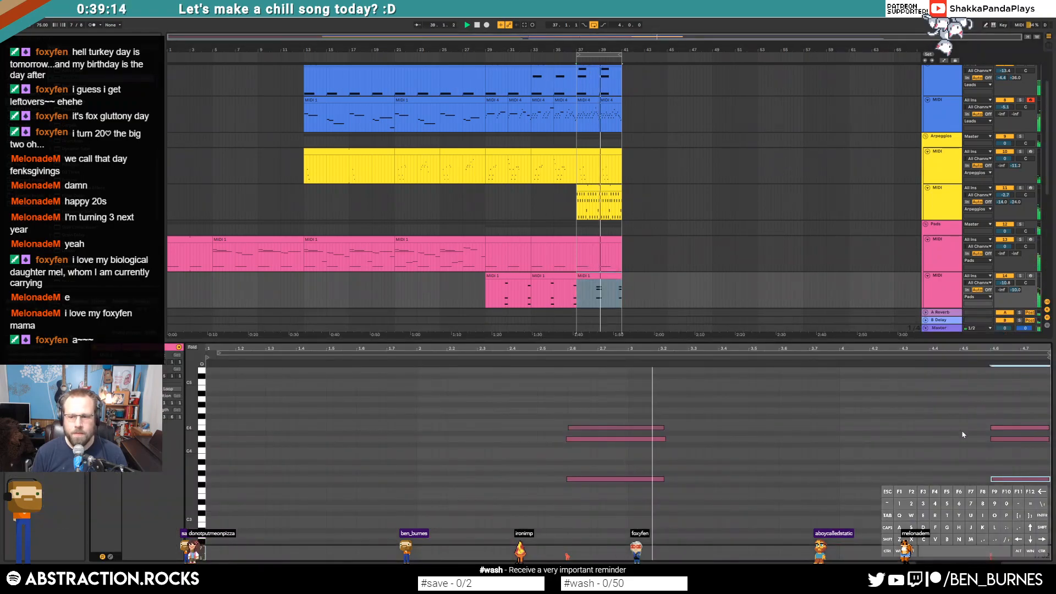
{"action": "key", "text": "space"}
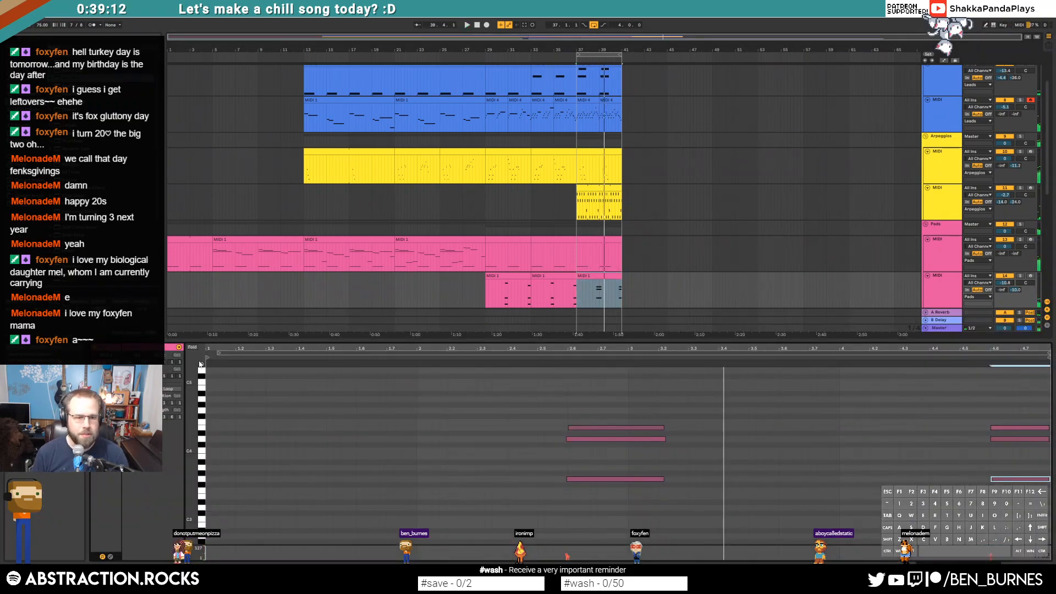
{"action": "left_click_drag", "start_coordinate": [611, 533], "coordinate": [617, 411]}
{"action": "left_click_drag", "start_coordinate": [1016, 414], "coordinate": [993, 456]}
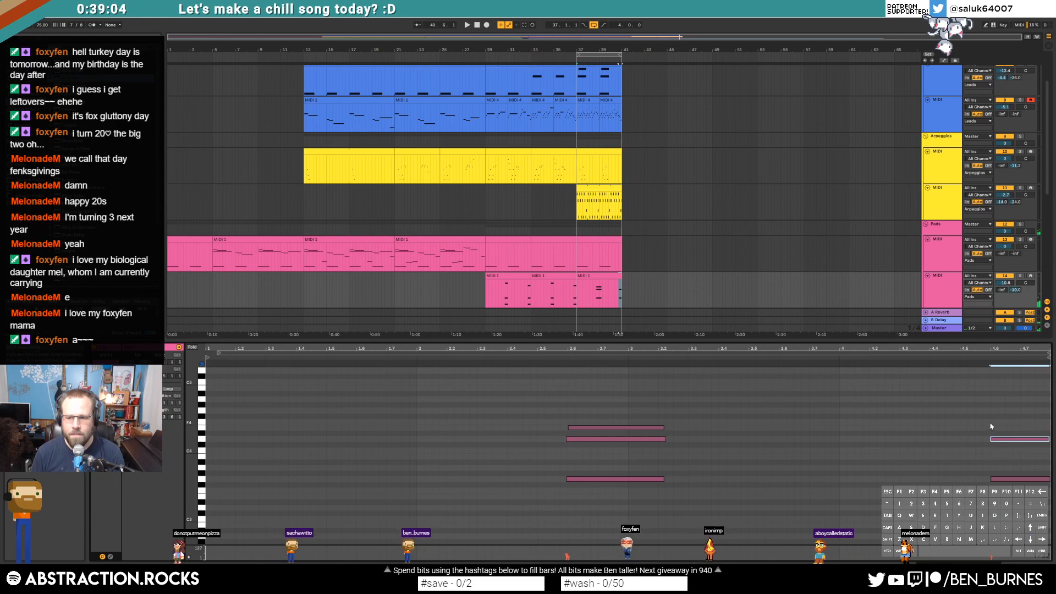
{"action": "double_click", "coordinate": [1026, 410]}
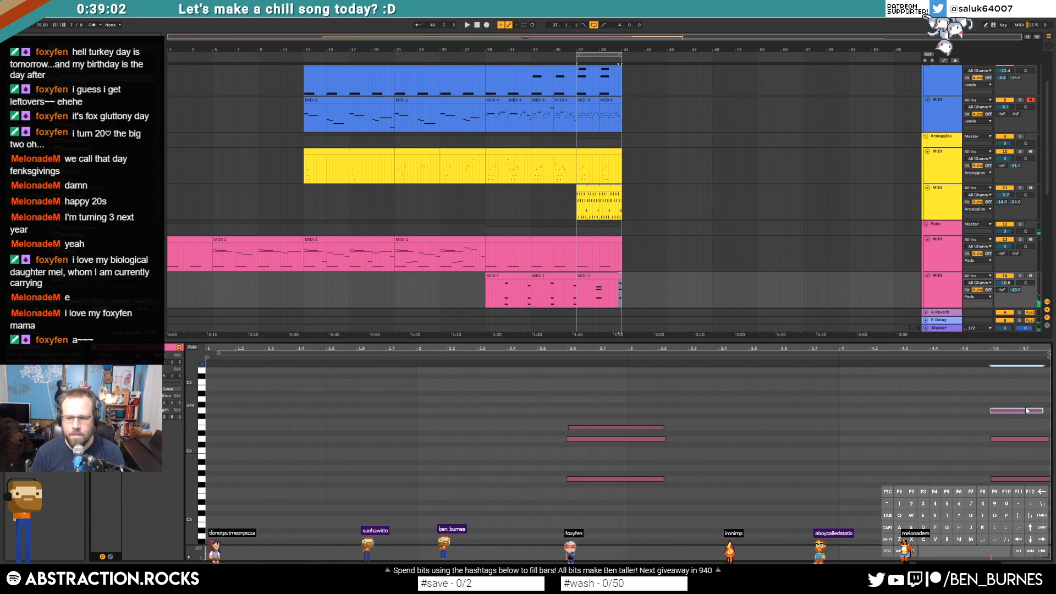
{"action": "key", "text": "space"}
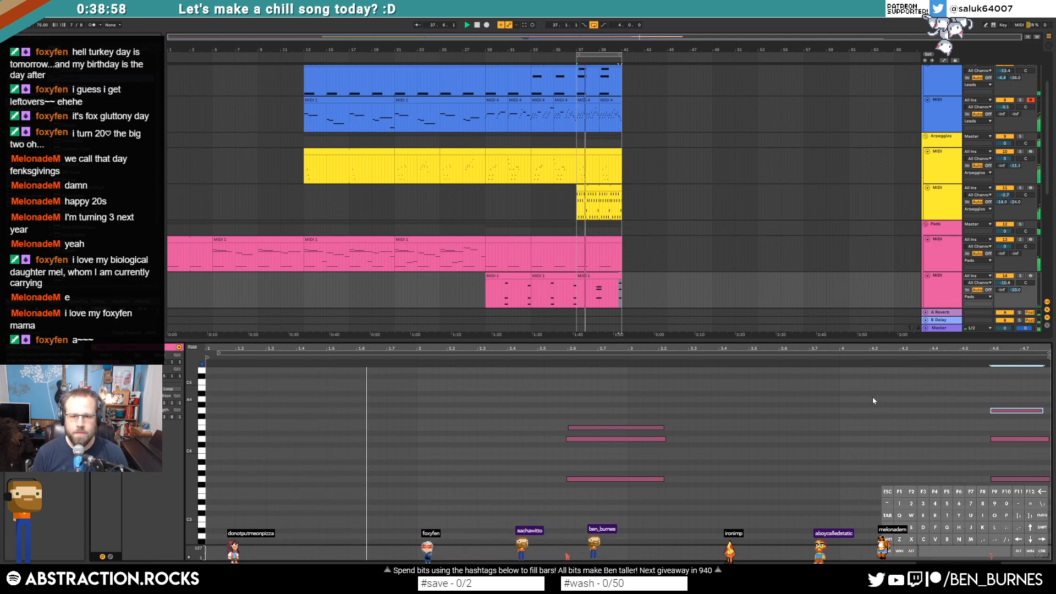
{"action": "key", "text": "shift+Tab"}
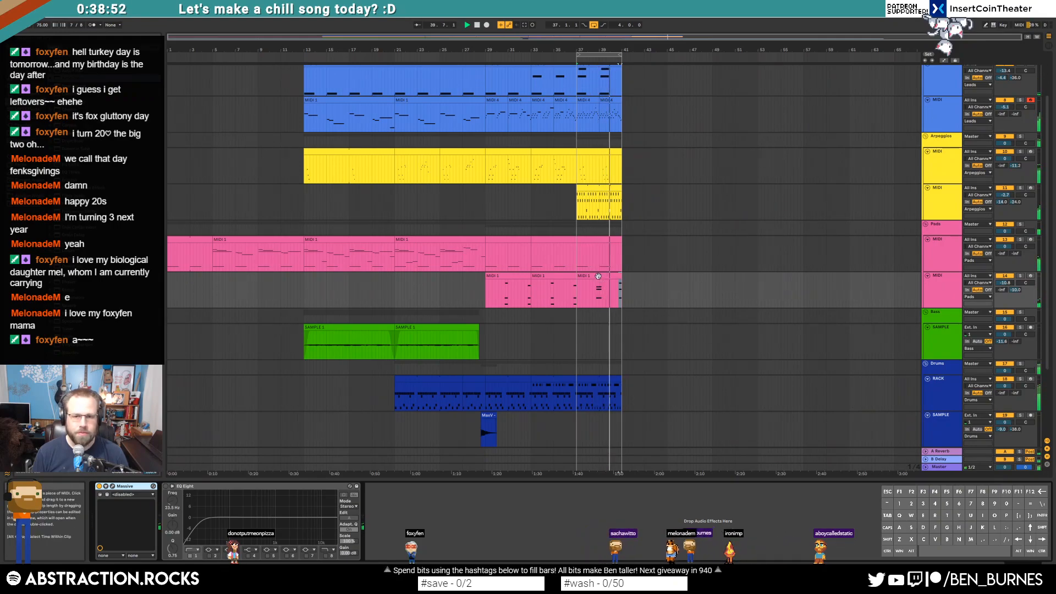
Step: Copy the final chord to beat 4.4 as a short chord leading into it, and close the Pads clip
{"action": "left_click", "coordinate": [598, 275]}
{"action": "left_click_drag", "start_coordinate": [982, 388], "coordinate": [1016, 480]}
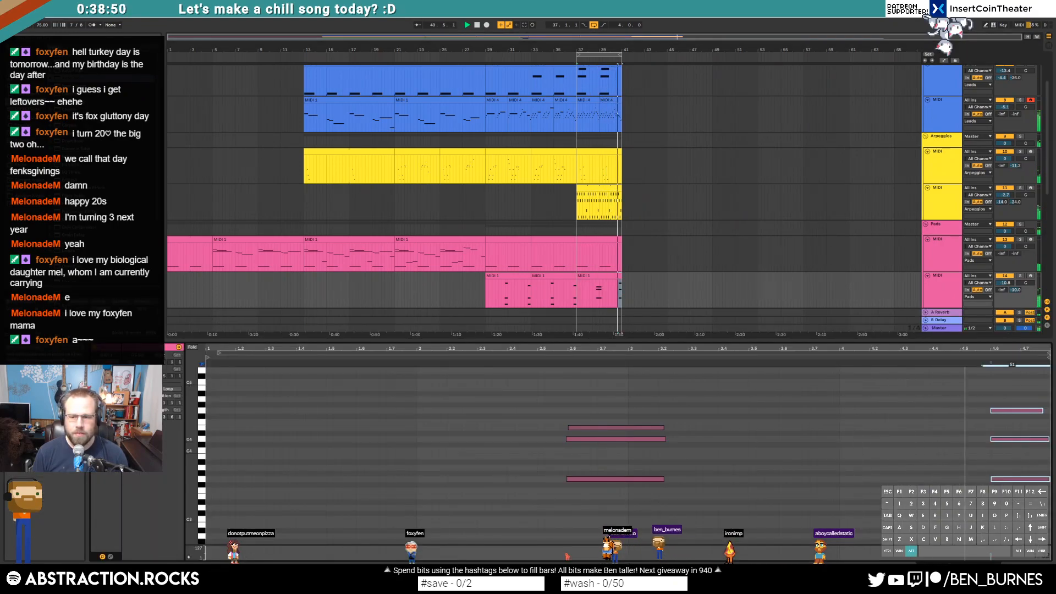
{"action": "left_click", "coordinate": [932, 424]}
{"action": "key", "text": "ctrl+v"}
{"action": "left_click_drag", "start_coordinate": [983, 410], "coordinate": [946, 410]}
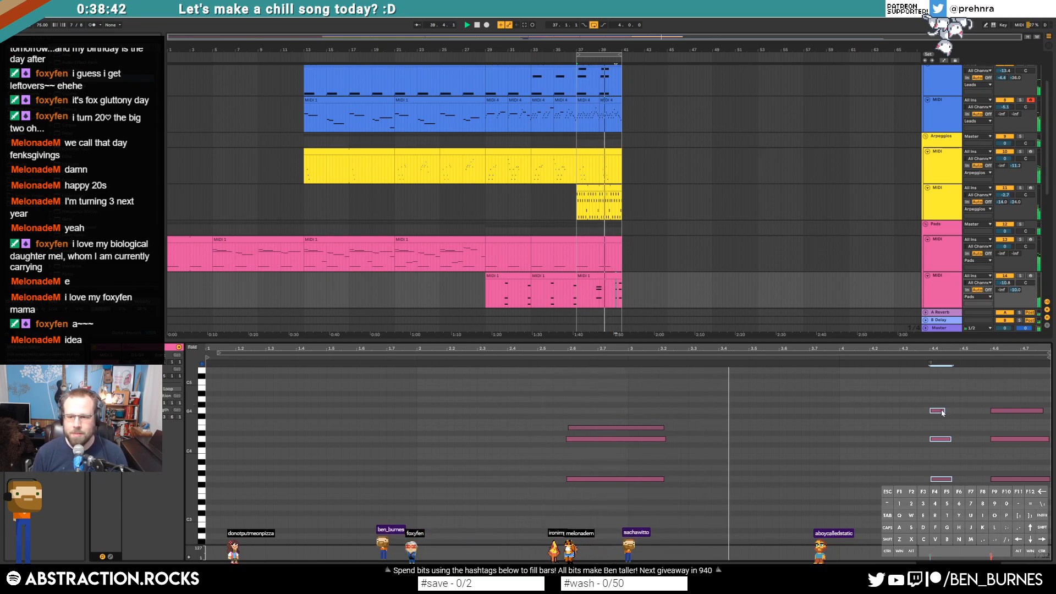
{"action": "key", "text": "Right"}
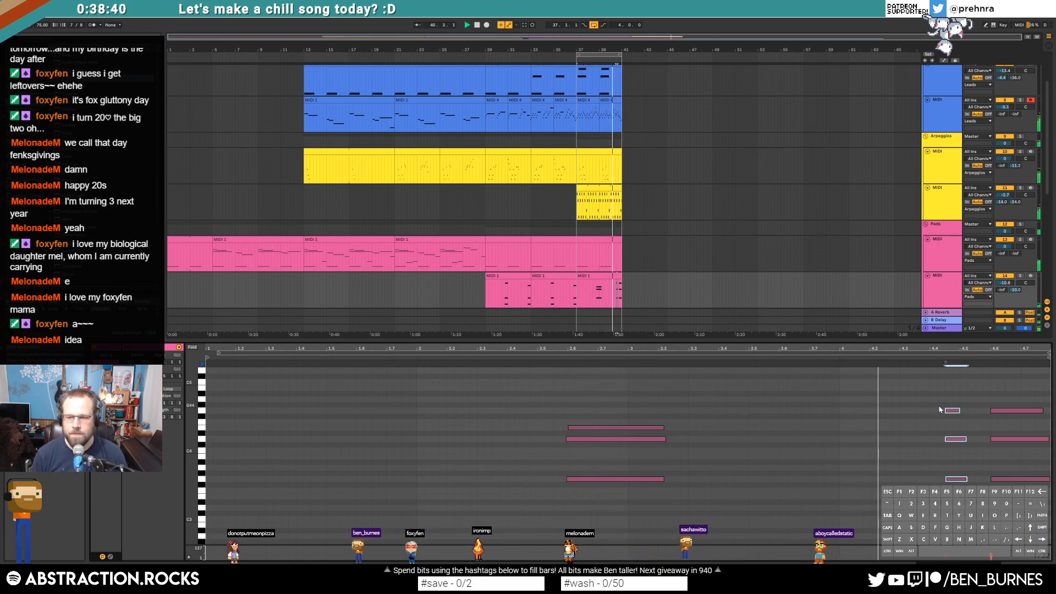
{"action": "key", "text": "Left"}
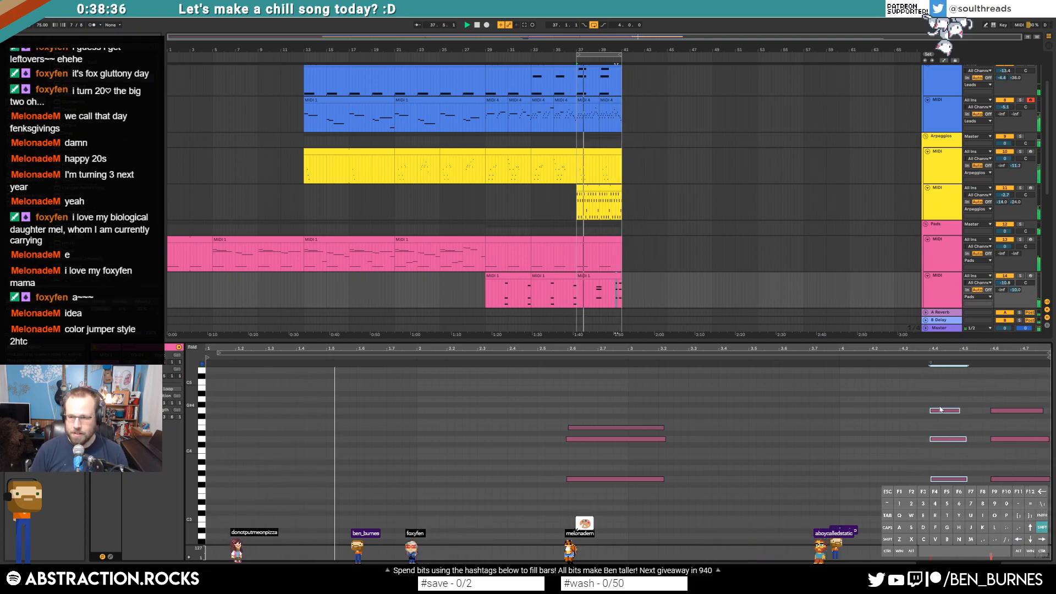
{"action": "key", "text": "shift+Tab"}
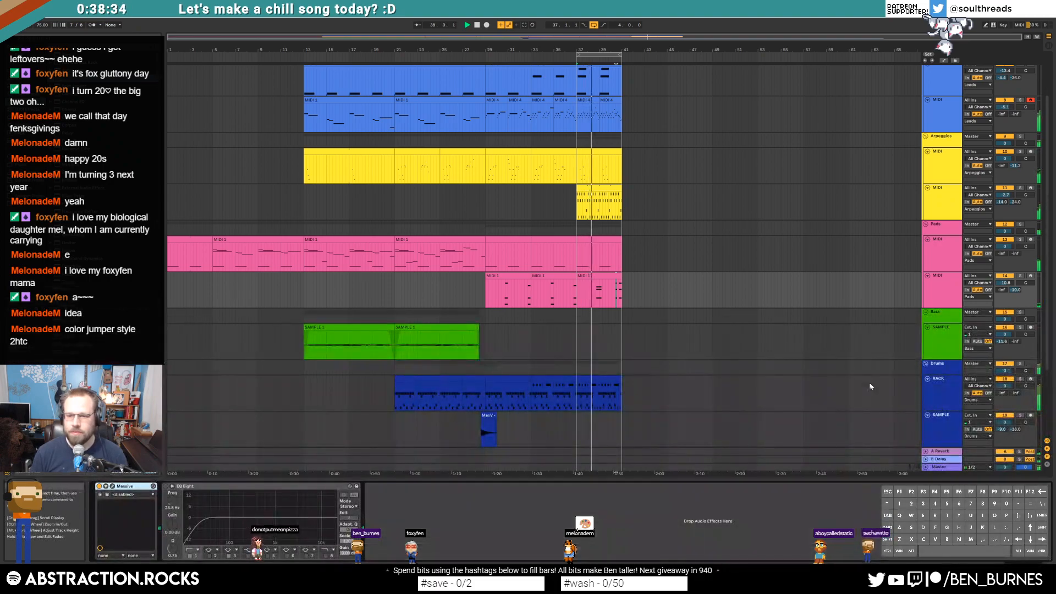
Step: Stop playback and inspect the drum clip at bars 37–41 and the track's Drum Rack
{"action": "left_click", "coordinate": [604, 275]}
{"action": "key", "text": "space"}
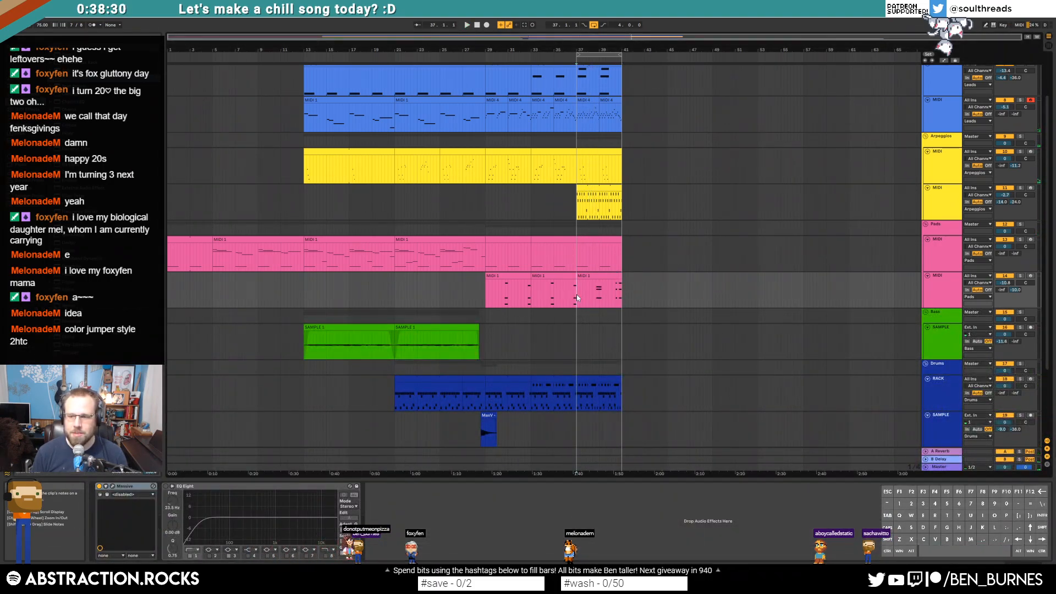
{"action": "left_click", "coordinate": [579, 381]}
{"action": "scroll", "coordinate": [577, 341], "scroll_direction": "down", "scroll_amount": 3}
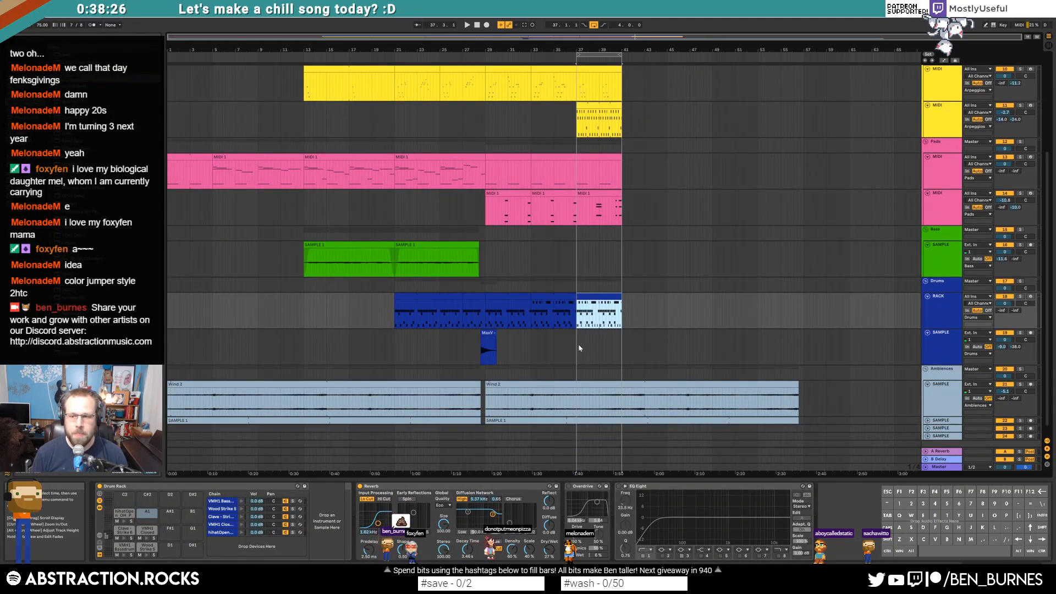
{"action": "left_click", "coordinate": [579, 348]}
{"action": "double_click", "coordinate": [580, 300]}
{"action": "key", "text": "shift+Tab"}
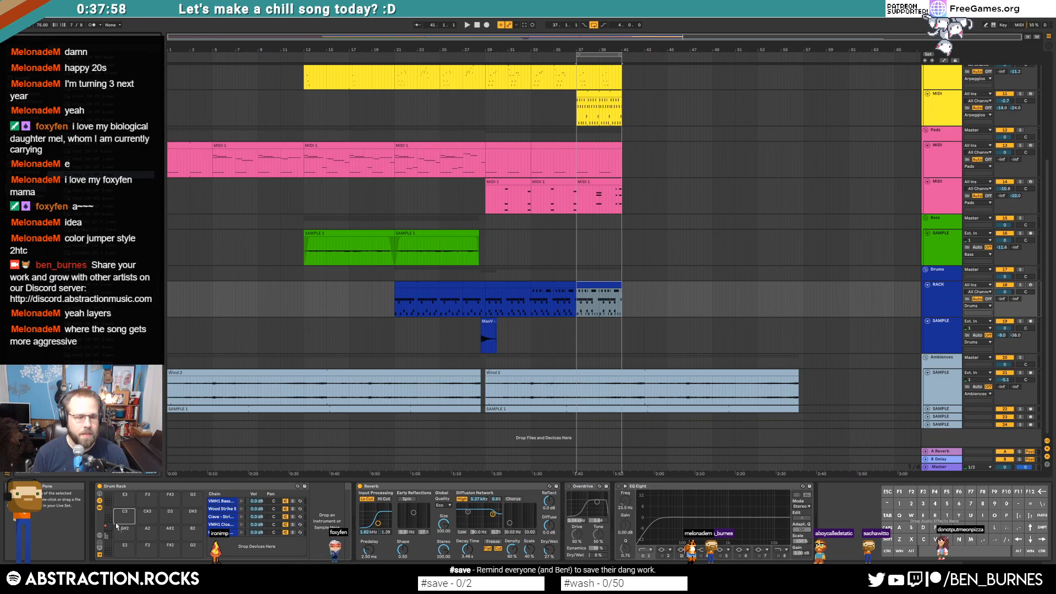
Step: Add ride1_OH_MP_3 notes to the bar 37 drum clip: three beats long at 1.1 and one beat long midway through beat 1.6
{"action": "left_click", "coordinate": [106, 537]}
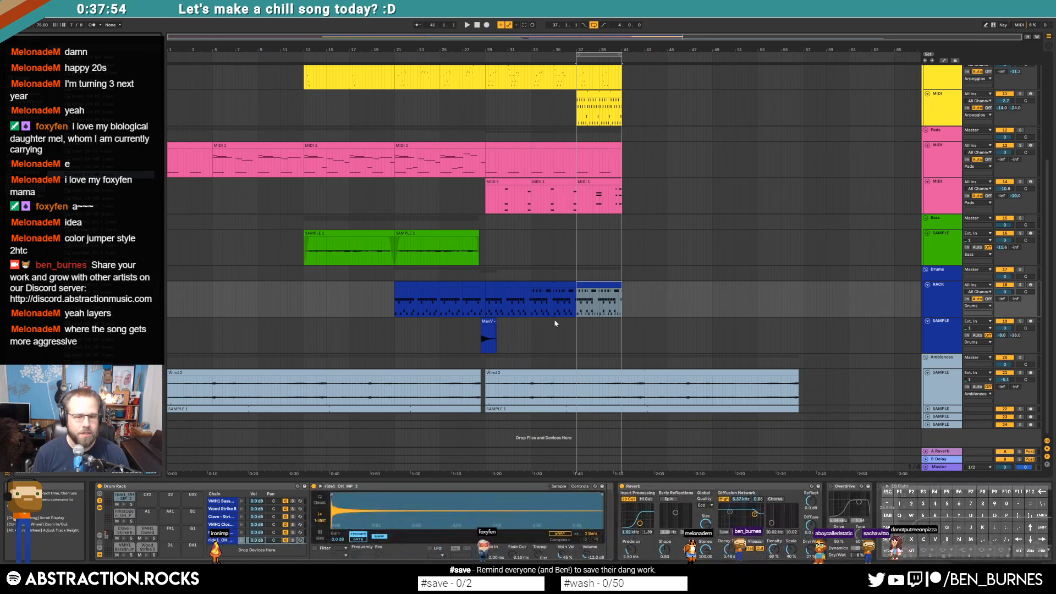
{"action": "double_click", "coordinate": [596, 285]}
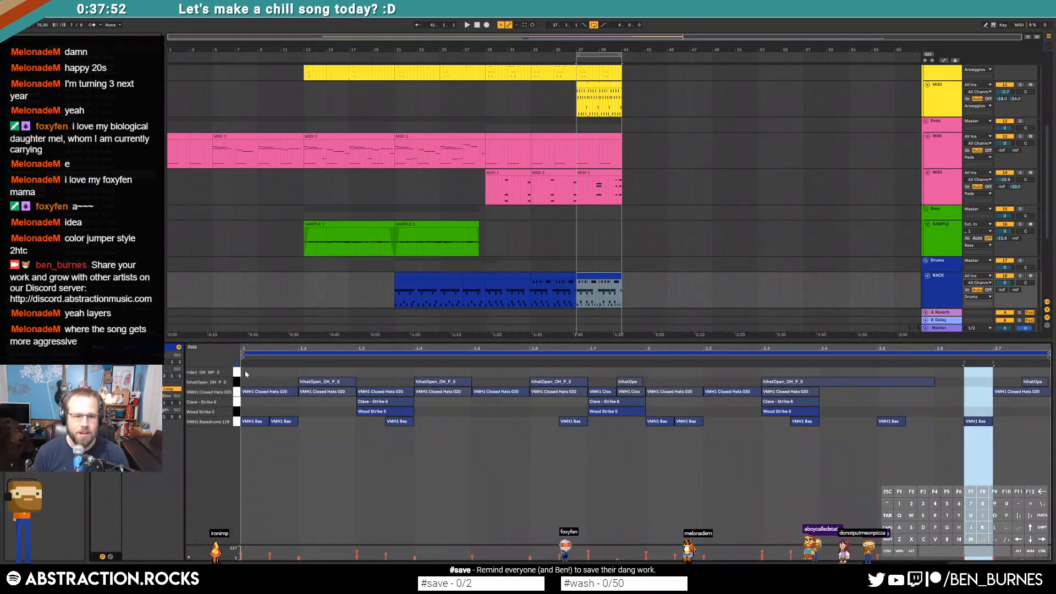
{"action": "mouse_move", "coordinate": [245, 371]}
{"action": "left_mouse_down"}
{"action": "mouse_move", "coordinate": [471, 371]}
{"action": "mouse_move", "coordinate": [415, 368]}
{"action": "left_mouse_up"}
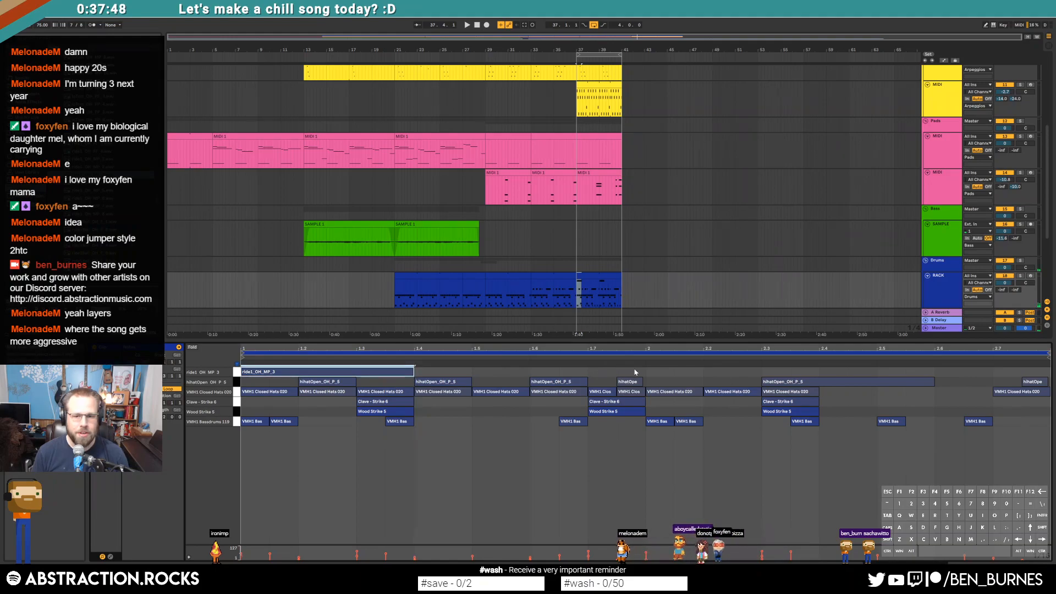
{"action": "left_click_drag", "start_coordinate": [646, 372], "coordinate": [274, 367]}
{"action": "key", "text": "ctrl+d"}
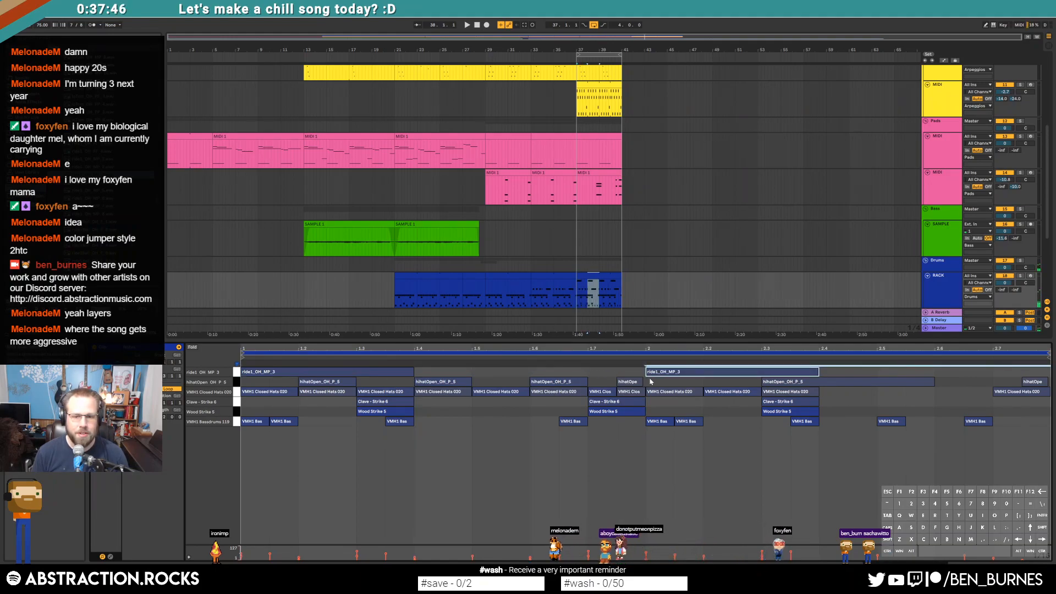
{"action": "left_click_drag", "start_coordinate": [653, 374], "coordinate": [601, 375]}
{"action": "left_click_drag", "start_coordinate": [732, 374], "coordinate": [614, 369]}
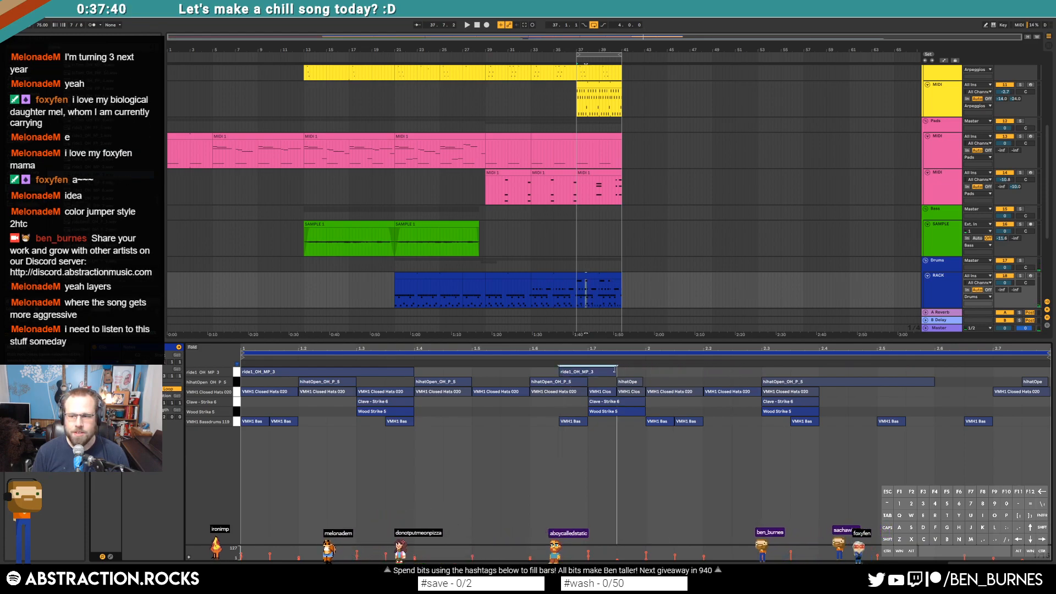
Step: Repeat the first bar's two ride notes at the same positions in the drum clip's second bar
{"action": "left_click", "coordinate": [644, 368]}
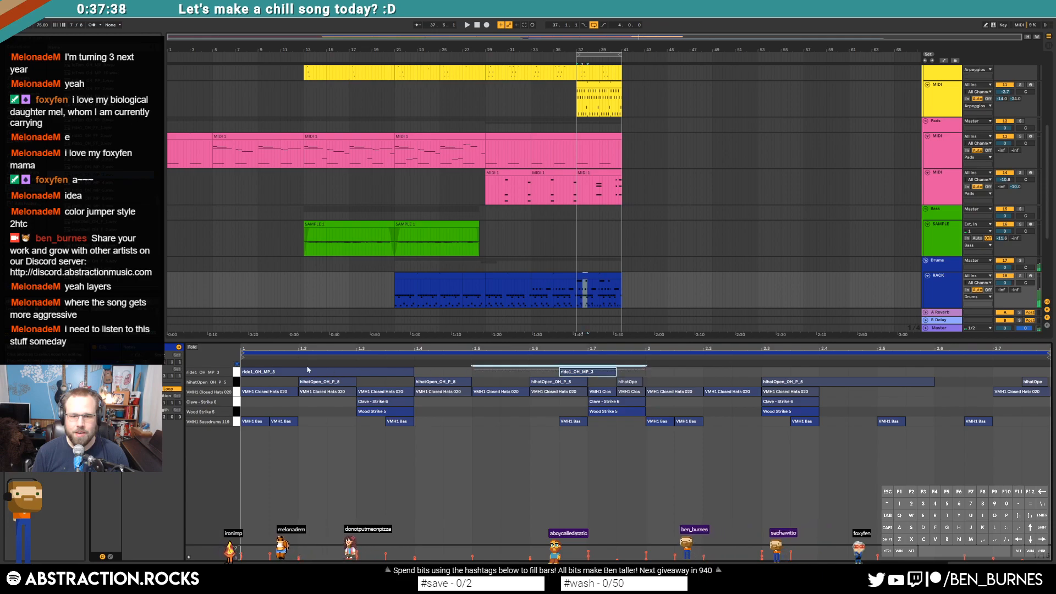
{"action": "key", "text": "ctrl+v"}
{"action": "left_click", "coordinate": [981, 372]}
{"action": "key", "text": "Delete"}
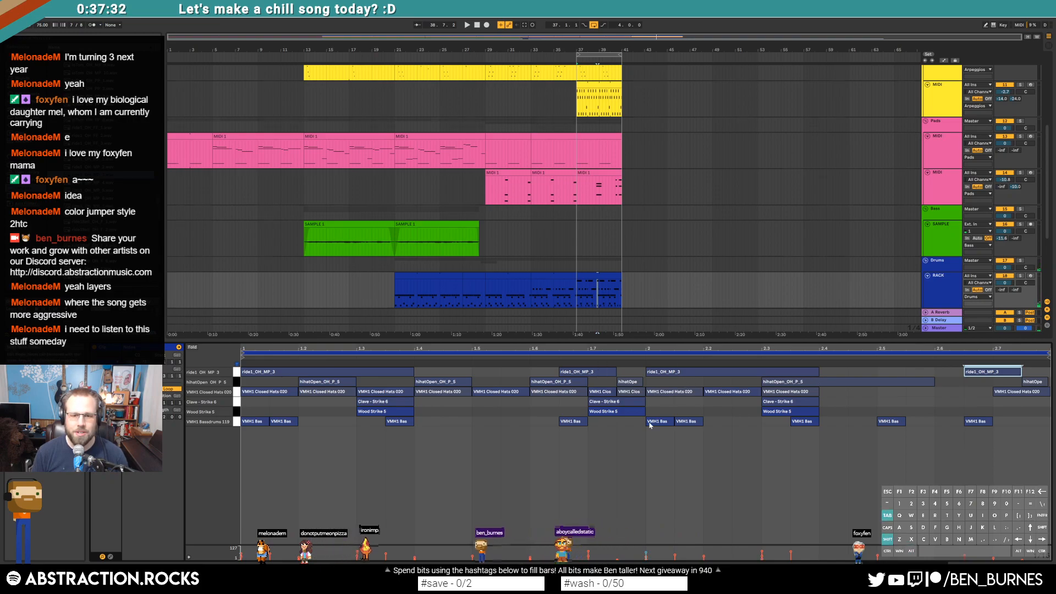
Step: Close the drum clip, play the loop with the ride hits and inspect the ride sample's waveform
{"action": "key", "text": "shift+Tab"}
{"action": "key", "text": "space"}
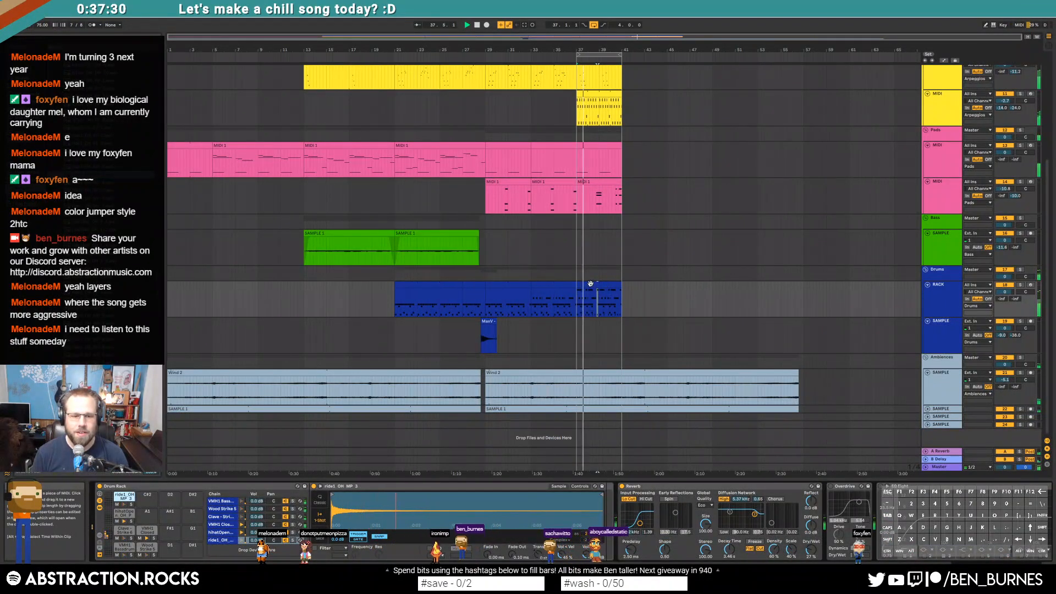
{"action": "left_click_drag", "start_coordinate": [414, 512], "coordinate": [414, 550]}
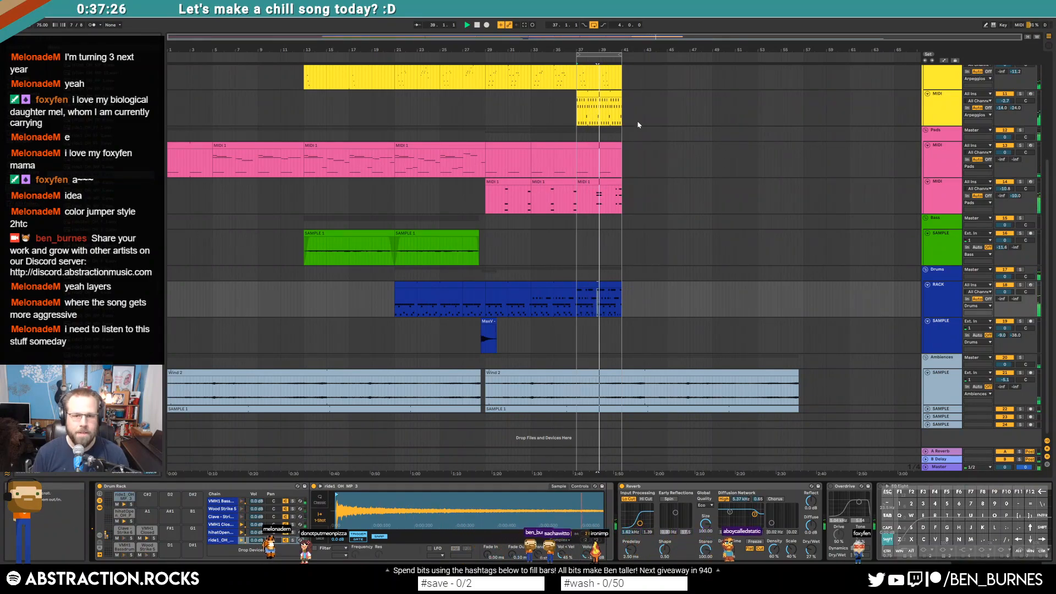
{"action": "key", "text": "shift+Tab"}
{"action": "key", "text": "shift+Tab"}
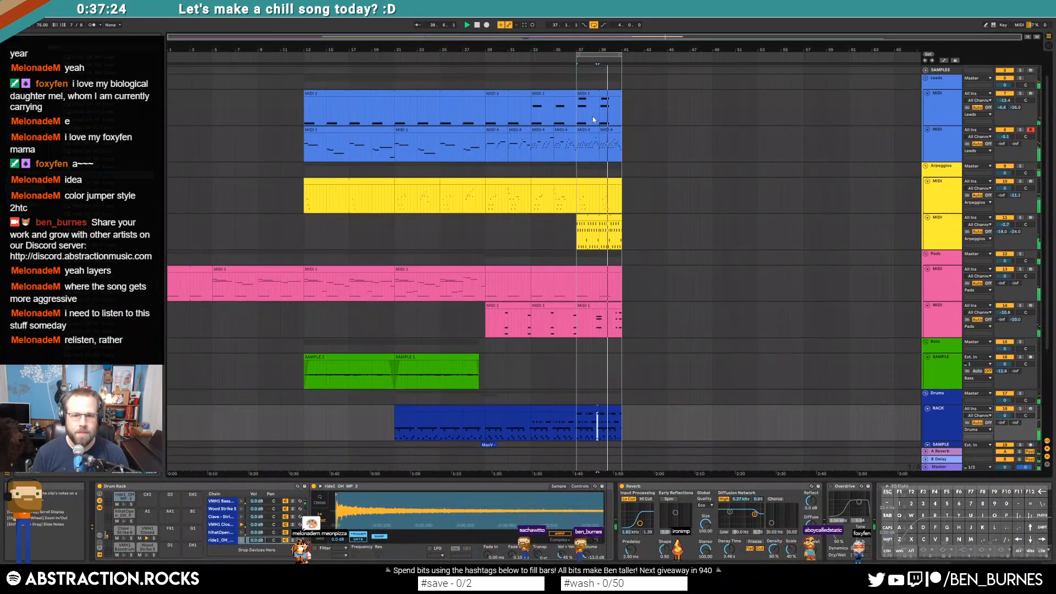
Step: Examine the melody notes in the second Leads track's clips at bars 37 and 39, and close the clip view
{"action": "double_click", "coordinate": [593, 129]}
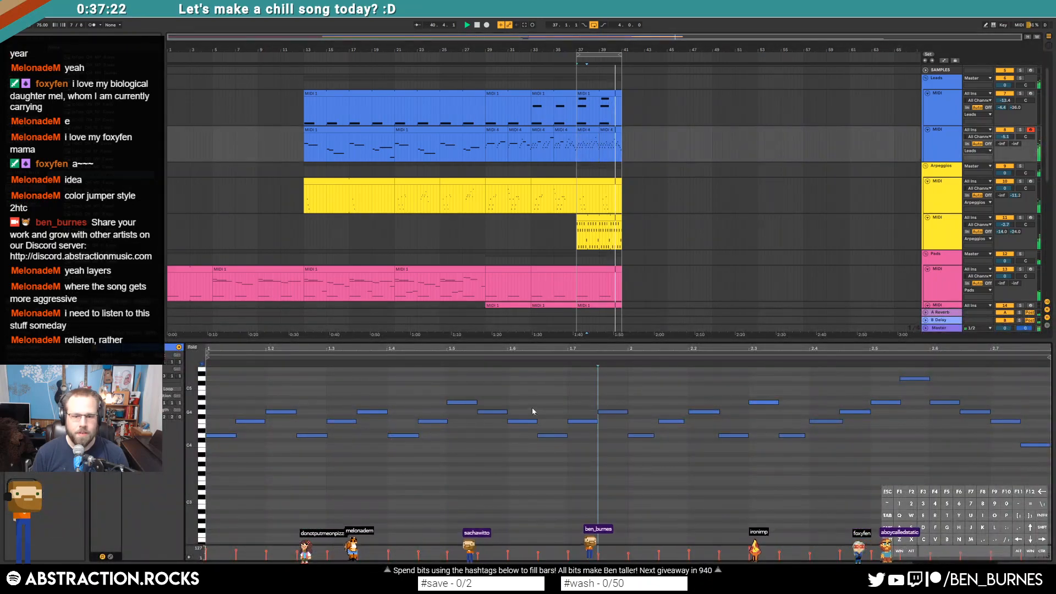
{"action": "left_click_drag", "start_coordinate": [608, 412], "coordinate": [643, 443]}
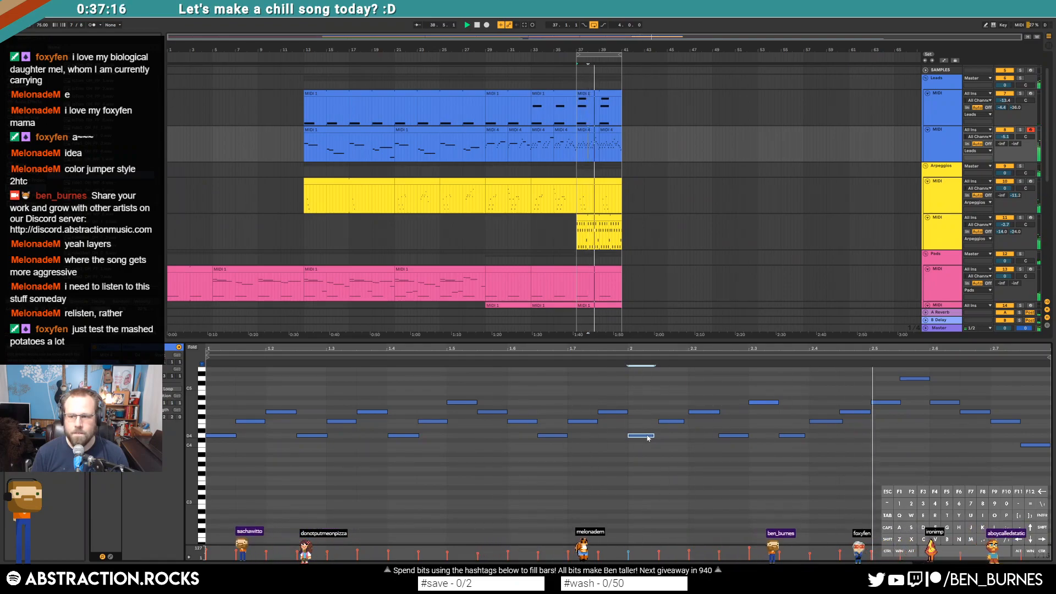
{"action": "left_click_drag", "start_coordinate": [944, 402], "coordinate": [974, 406]}
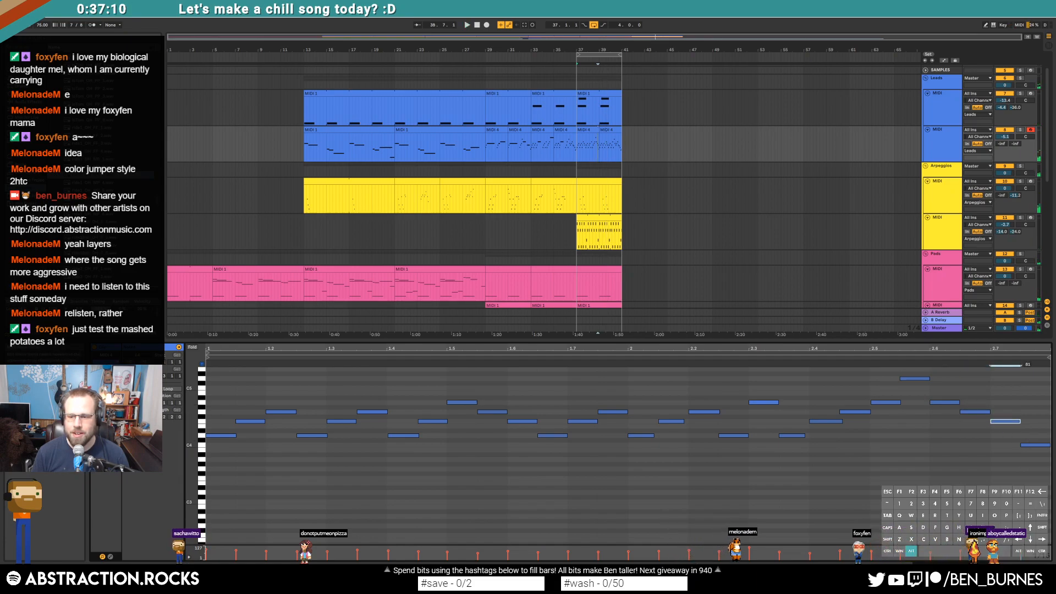
{"action": "left_click", "coordinate": [607, 131]}
{"action": "left_click", "coordinate": [525, 476]}
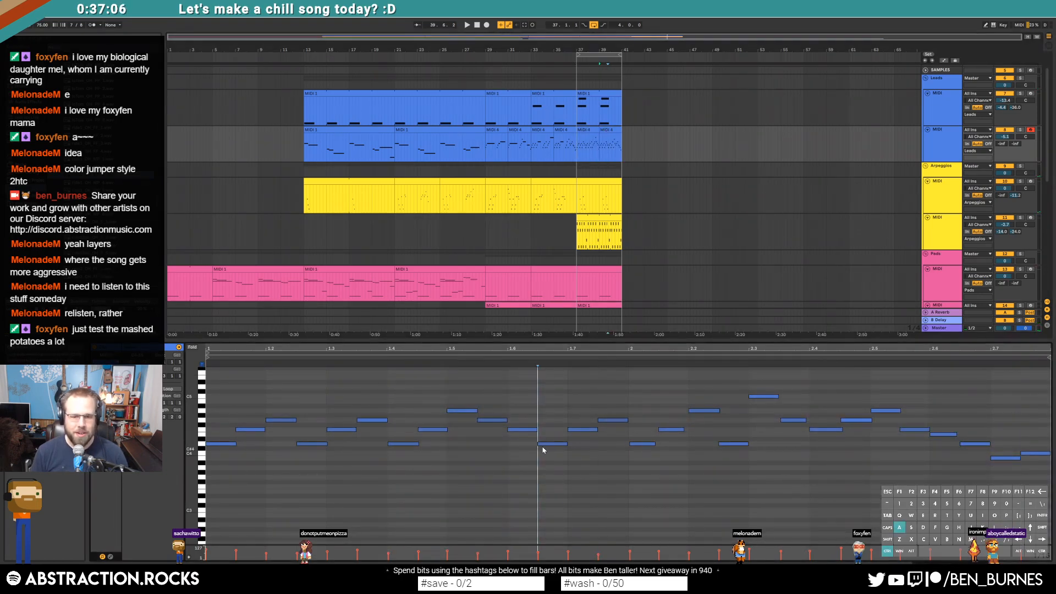
{"action": "key", "text": "ctrl+a"}
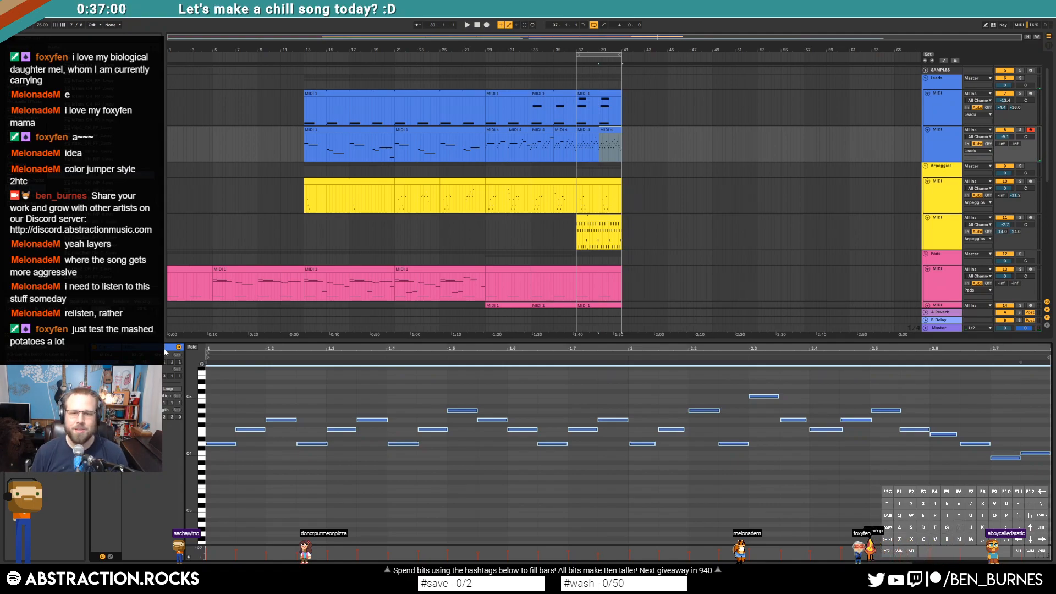
{"action": "left_click", "coordinate": [576, 146]}
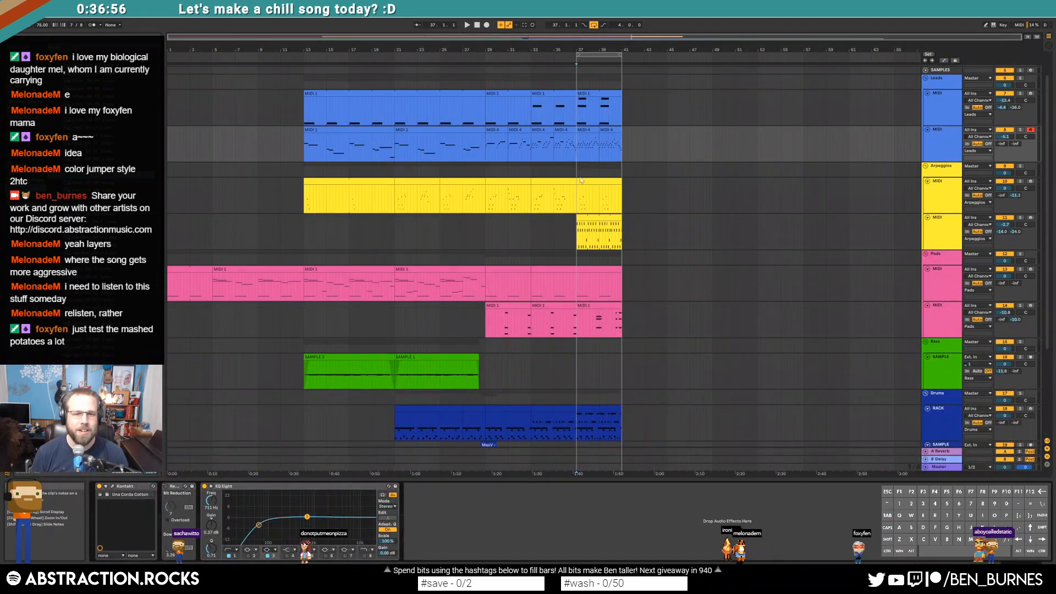
Step: Play the arrangement from bar 29 into the section starting at bar 37
{"action": "left_click", "coordinate": [484, 146]}
{"action": "key", "text": "space"}
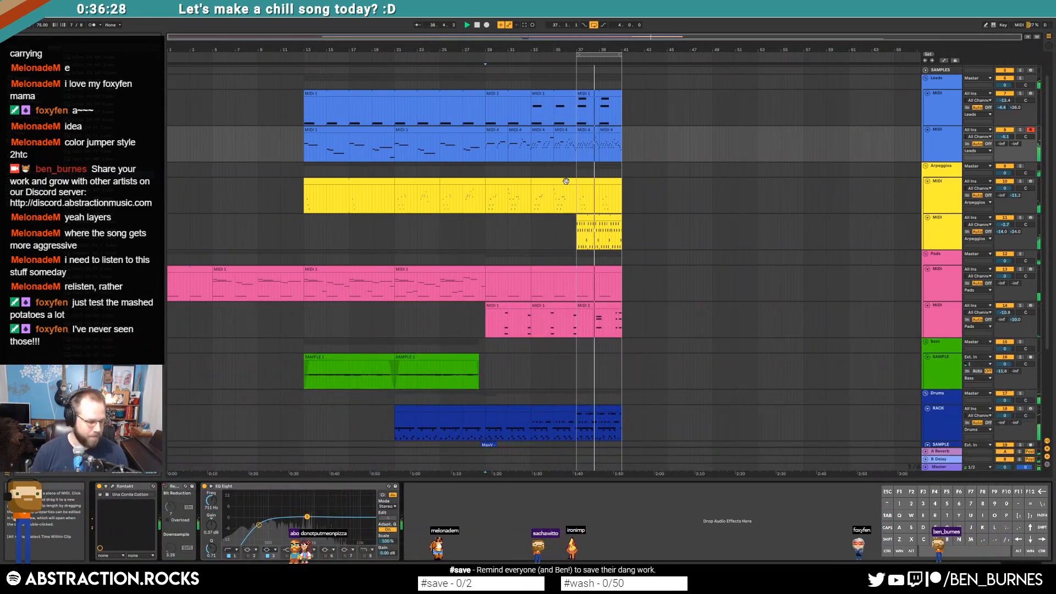
{"action": "key", "text": "space"}
Step: Open the second Leads track's clip at bar 37, audition its closing descending notes and close the clip
{"action": "double_click", "coordinate": [590, 132]}
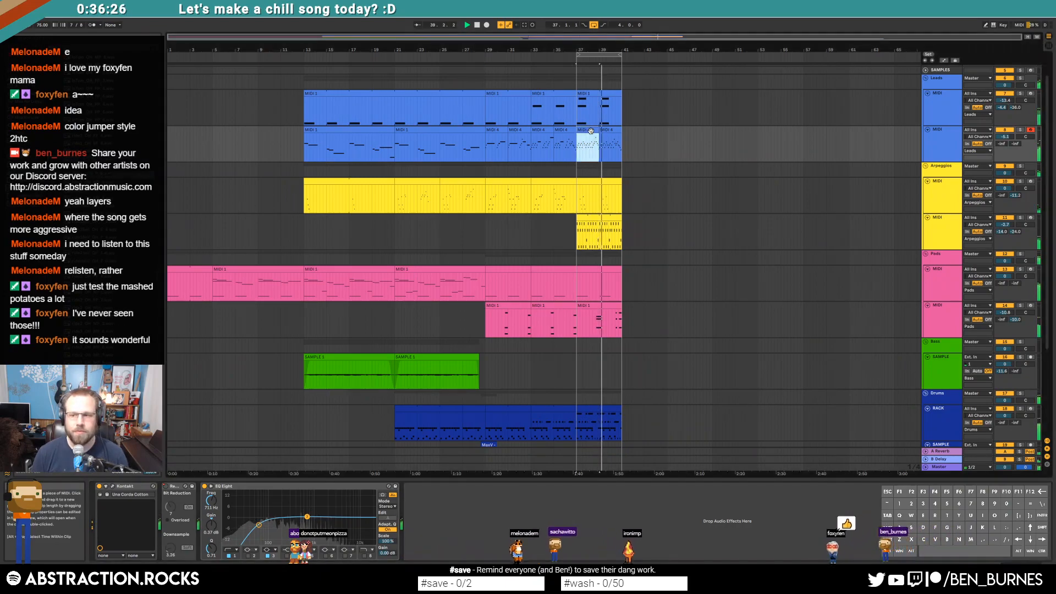
{"action": "left_click", "coordinate": [941, 421]}
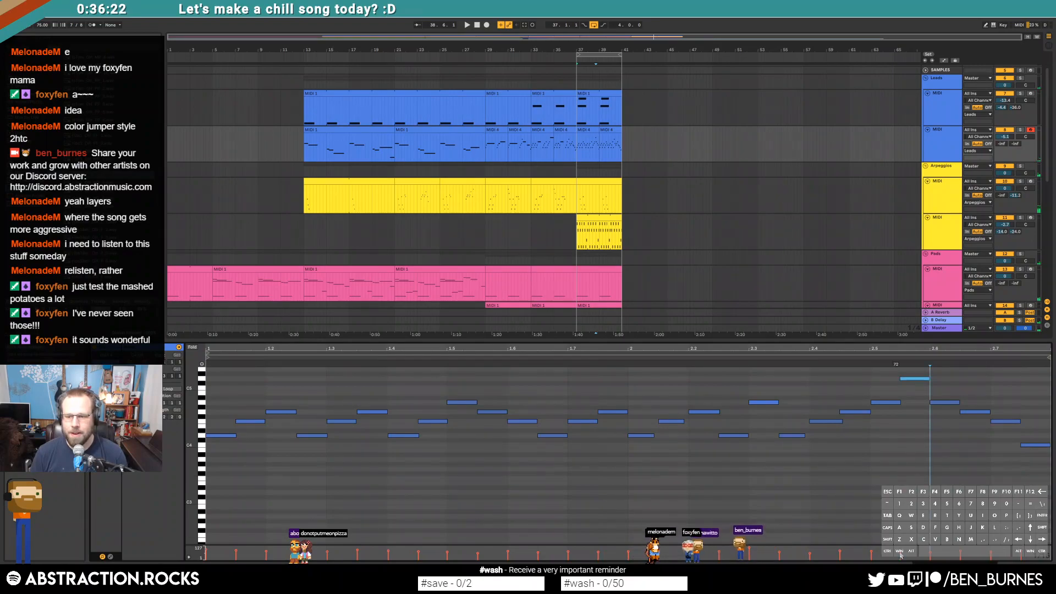
{"action": "left_click_drag", "start_coordinate": [916, 376], "coordinate": [1032, 446]}
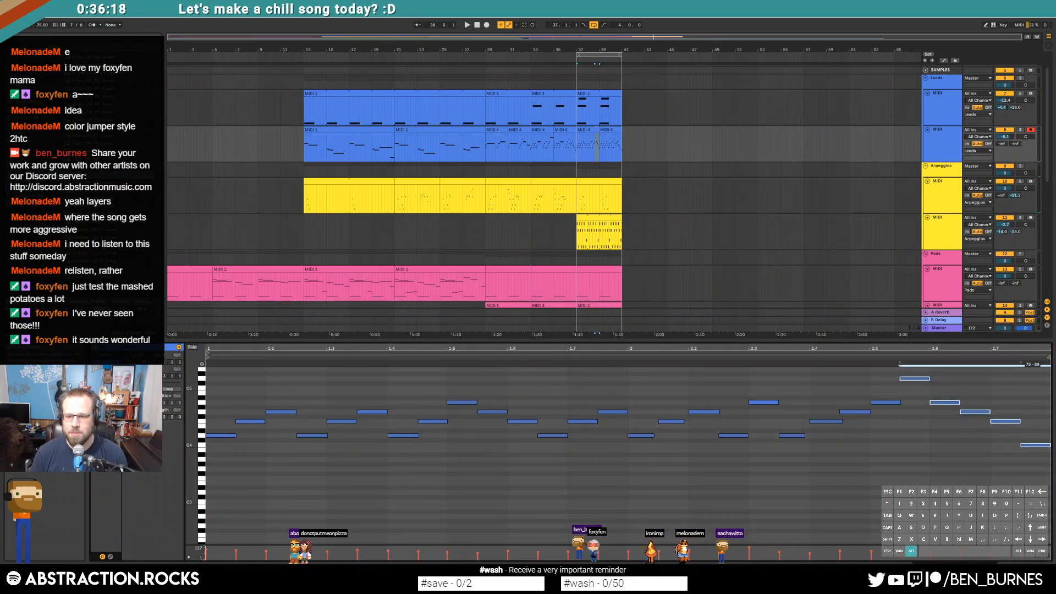
{"action": "left_click", "coordinate": [1028, 446], "text": "alt"}
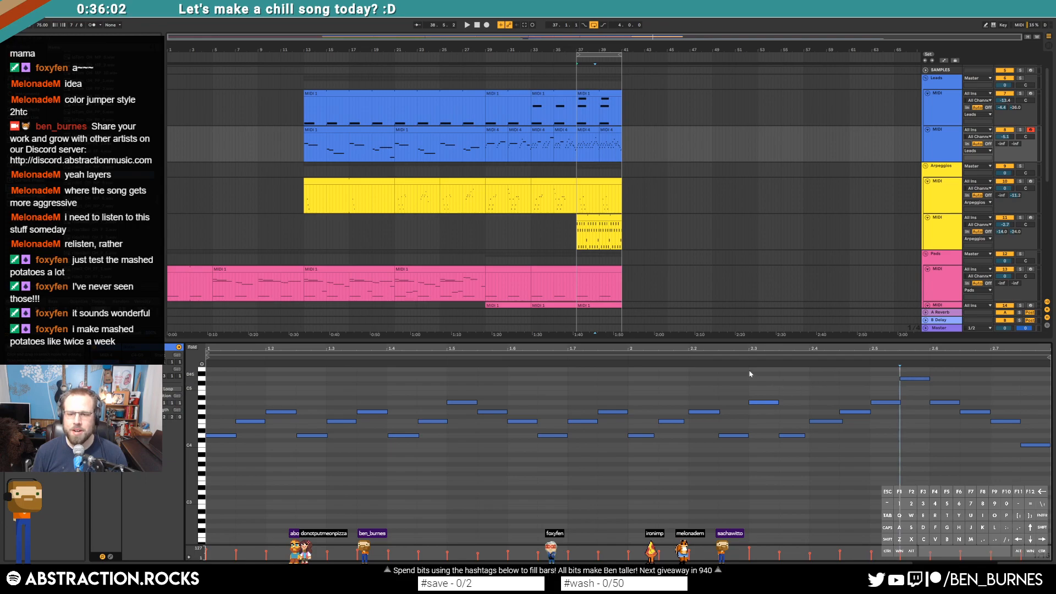
{"action": "key", "text": "shift+Tab"}
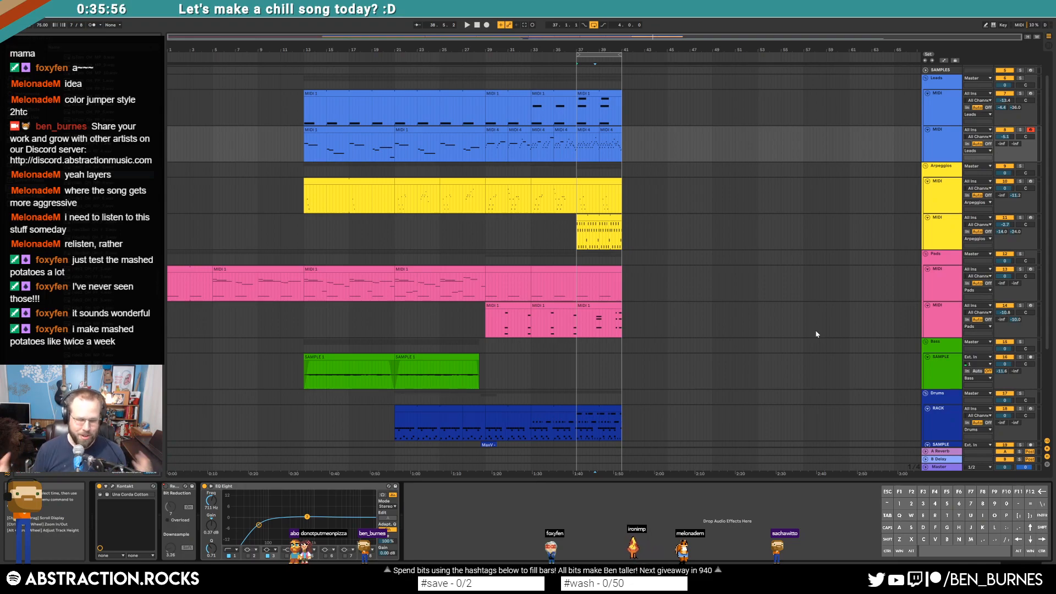
Step: Play from just before bar 37, duplicate the drum clip into bars 41–45 and extend the first Pads track's clip to bar 45
{"action": "left_click", "coordinate": [568, 58]}
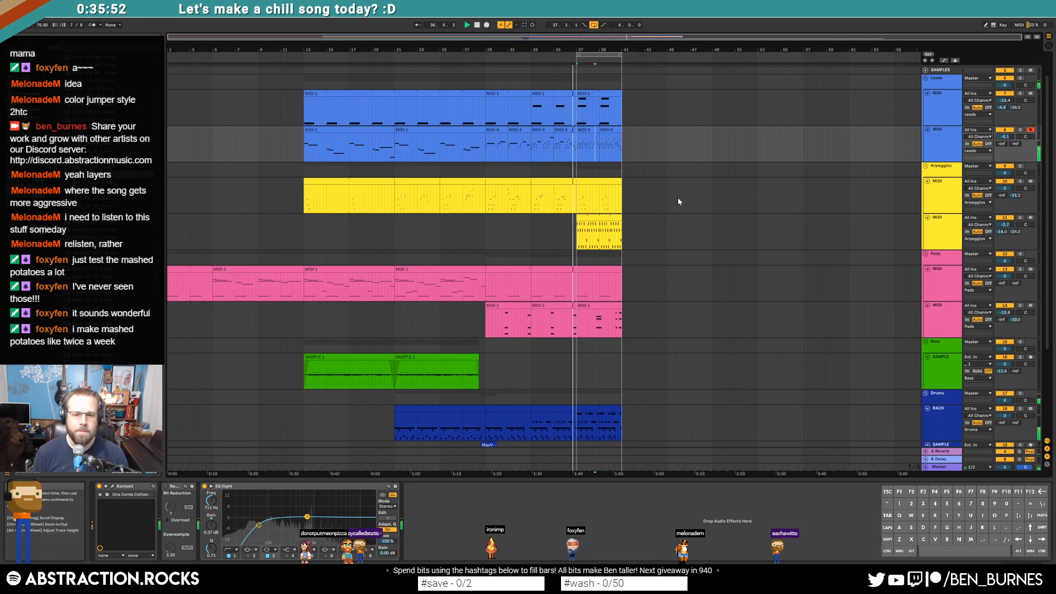
{"action": "left_click", "coordinate": [599, 407]}
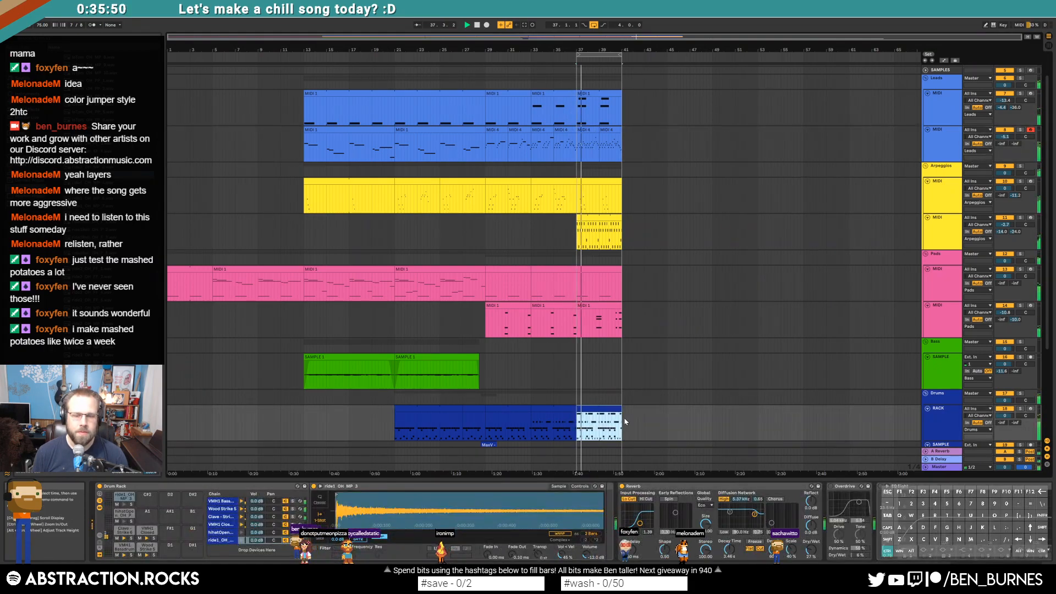
{"action": "key", "text": "ctrl+d"}
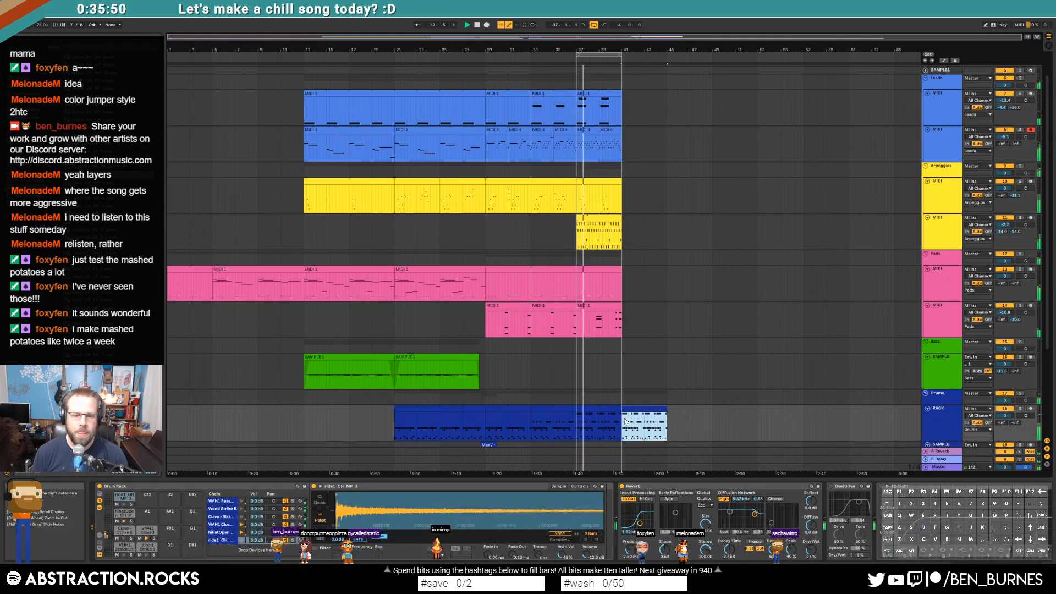
{"action": "left_click", "coordinate": [615, 268]}
{"action": "left_click_drag", "start_coordinate": [659, 274], "coordinate": [668, 273]}
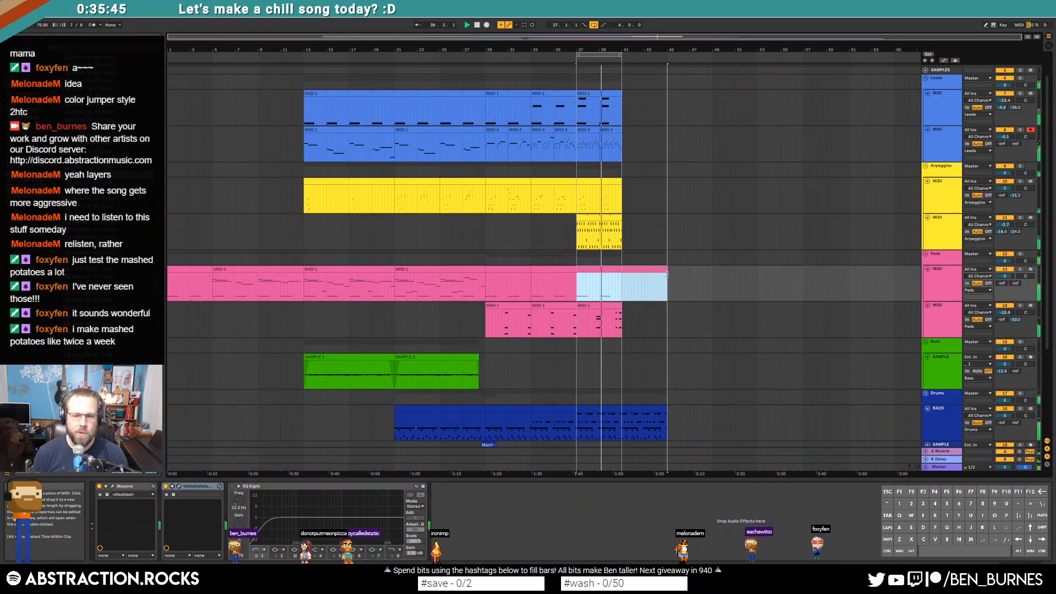
Step: Check the extended Pads clip's notes and duplicate the second Pads track's last clip into bars 41–45
{"action": "double_click", "coordinate": [630, 270]}
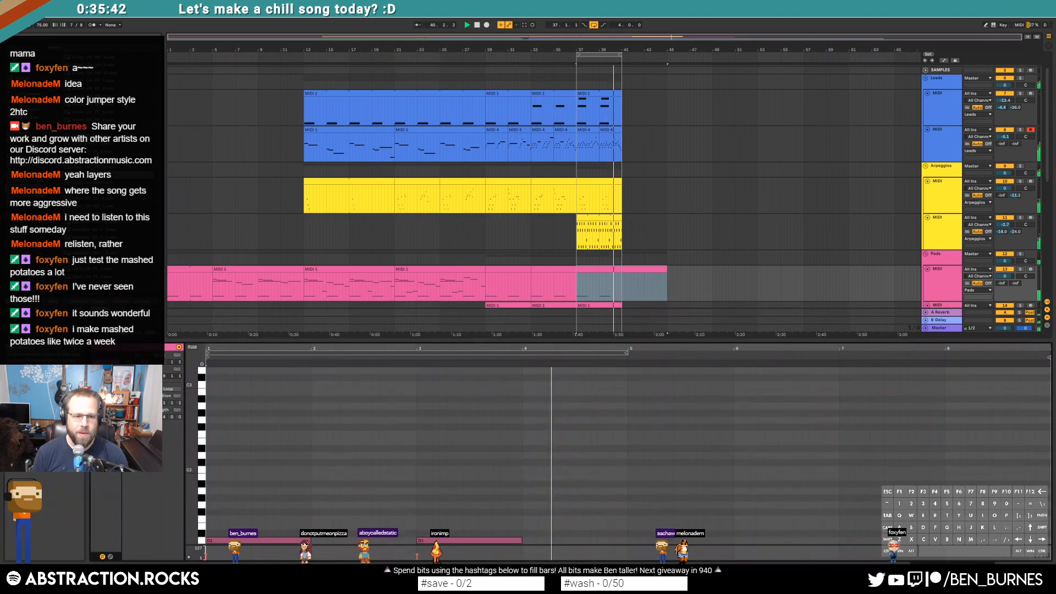
{"action": "left_click", "coordinate": [168, 389]}
{"action": "scroll", "coordinate": [668, 273], "scroll_direction": "down", "scroll_amount": 3}
{"action": "left_click", "coordinate": [633, 231]}
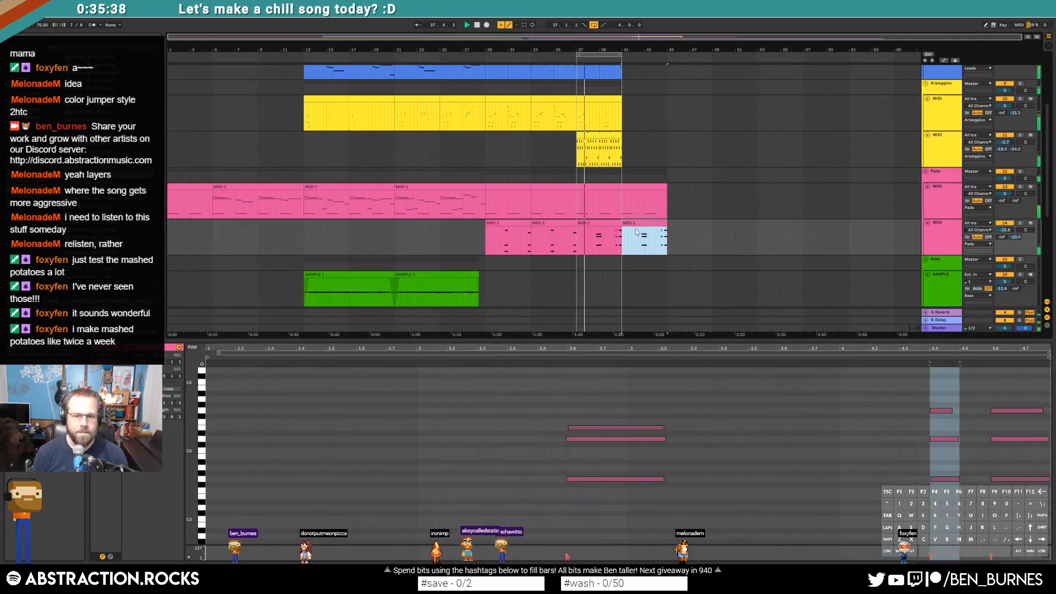
Step: In the duplicated Pads clip, raise the first chord's bottom note one octave and the last two chords' bottom notes to A#4
{"action": "double_click", "coordinate": [653, 221]}
{"action": "left_click_drag", "start_coordinate": [613, 466], "coordinate": [700, 486]}
{"action": "key", "text": "shift+Up"}
{"action": "left_click_drag", "start_coordinate": [919, 465], "coordinate": [1026, 508]}
{"action": "key", "text": "shift+Up"}
{"action": "key", "text": "Up"}
{"action": "key", "text": "Up"}
{"action": "key", "text": "Up"}
{"action": "key", "text": "Up"}
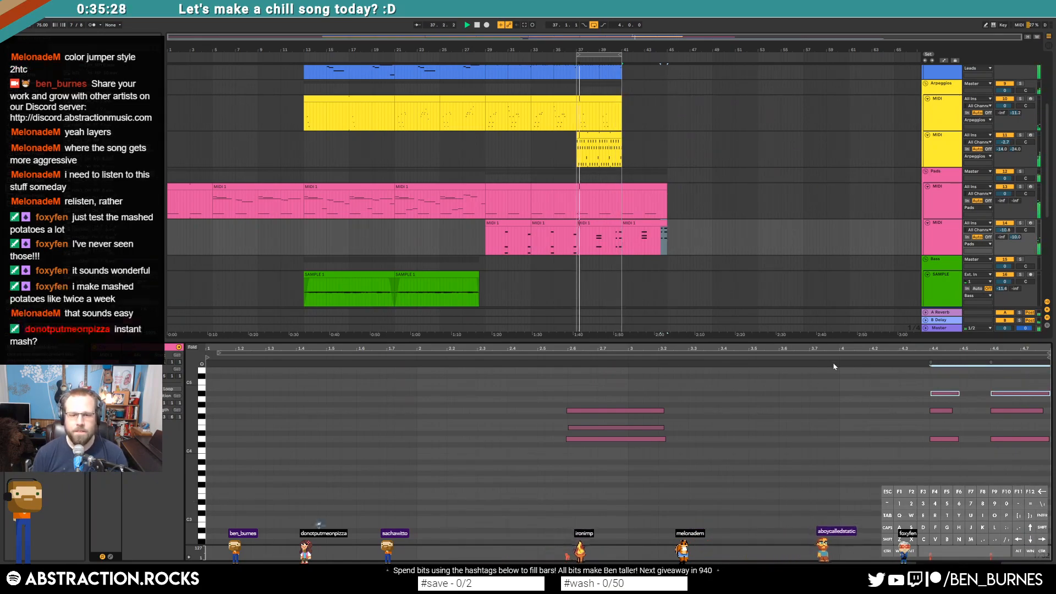
Step: Close the Pads clip and extend the clips on both Arpeggios tracks to bar 45
{"action": "scroll", "coordinate": [661, 177], "scroll_direction": "up", "scroll_amount": 3}
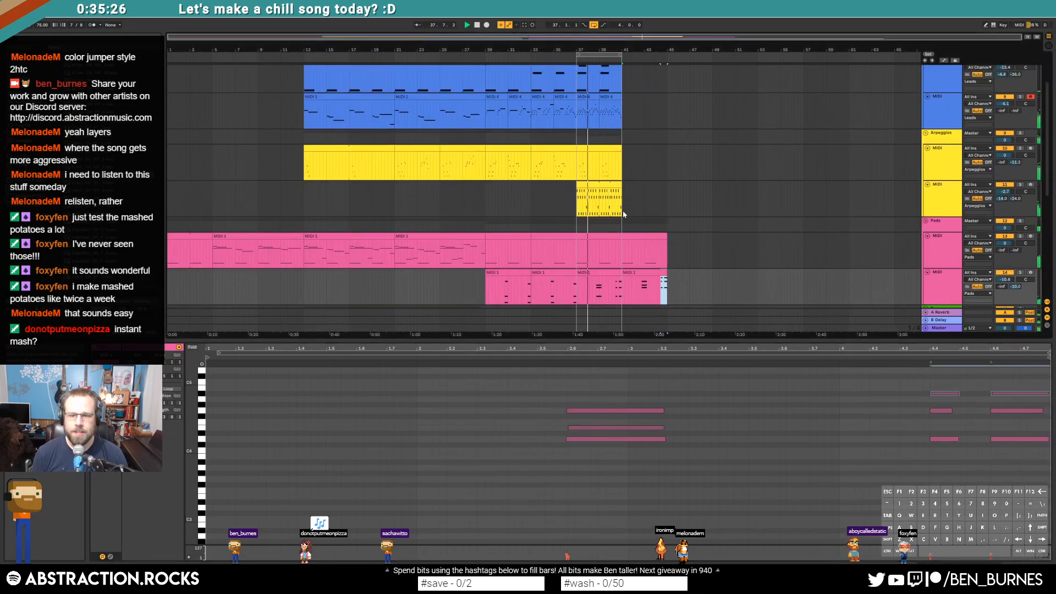
{"action": "key", "text": "shift+Tab"}
{"action": "left_click_drag", "start_coordinate": [621, 186], "coordinate": [667, 193]}
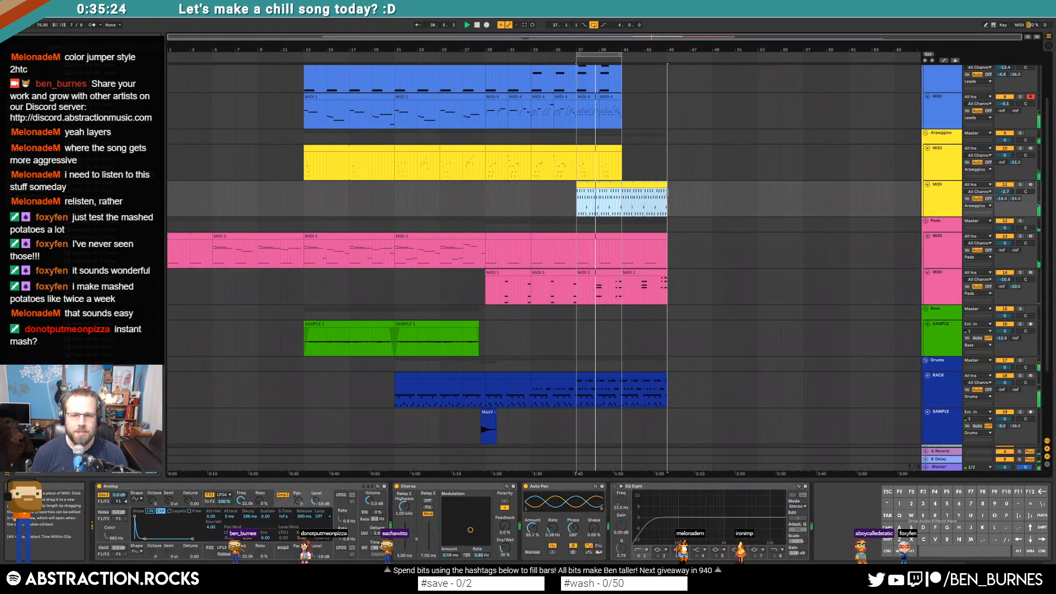
{"action": "left_click", "coordinate": [620, 154]}
{"action": "left_click_drag", "start_coordinate": [620, 154], "coordinate": [667, 152]}
Step: Duplicate the second Leads track's two clips from bars 37–41 into bars 41–45
{"action": "left_click", "coordinate": [588, 97]}
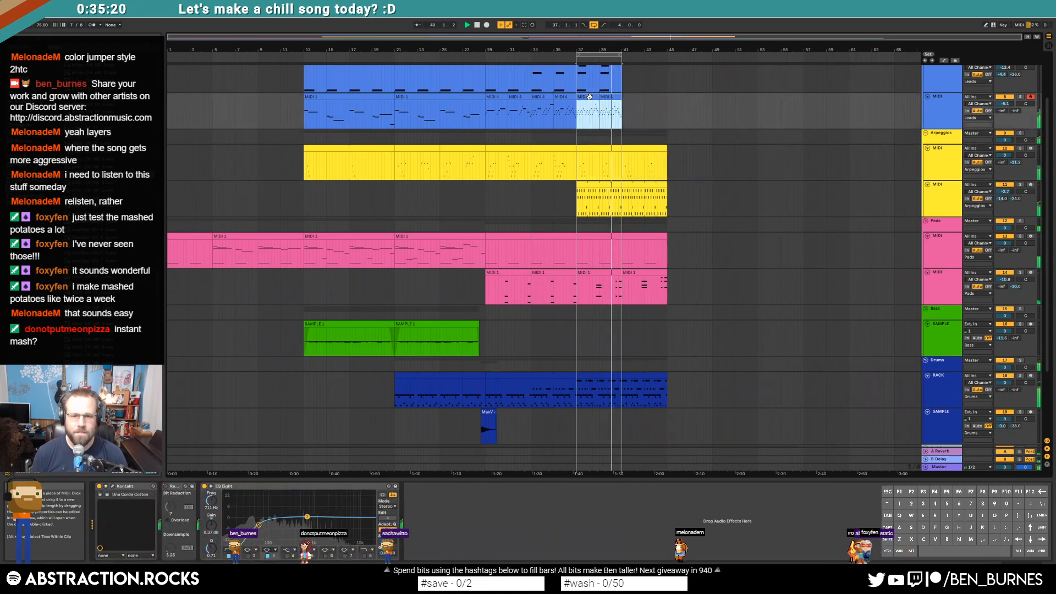
{"action": "key", "text": "ctrl+d"}
{"action": "scroll", "coordinate": [605, 97], "scroll_direction": "up", "scroll_amount": 1}
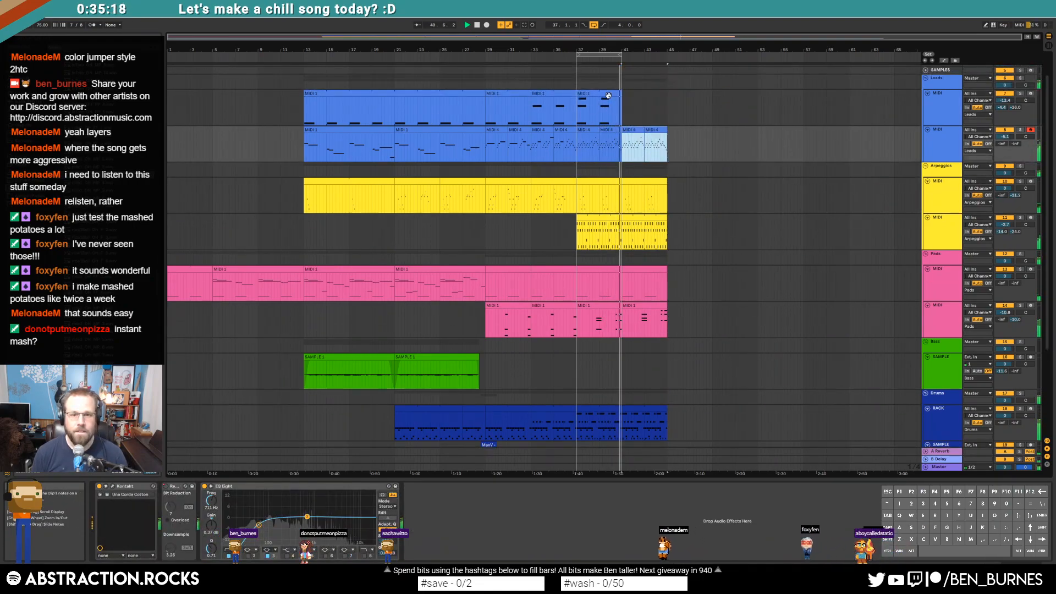
Step: Extend the first Leads track's last clip to bar 45 and split it at bar 41 into a separate clip
{"action": "left_click", "coordinate": [608, 95]}
{"action": "left_click_drag", "start_coordinate": [642, 97], "coordinate": [668, 97]}
{"action": "left_click", "coordinate": [628, 108]}
{"action": "key", "text": "ctrl+e"}
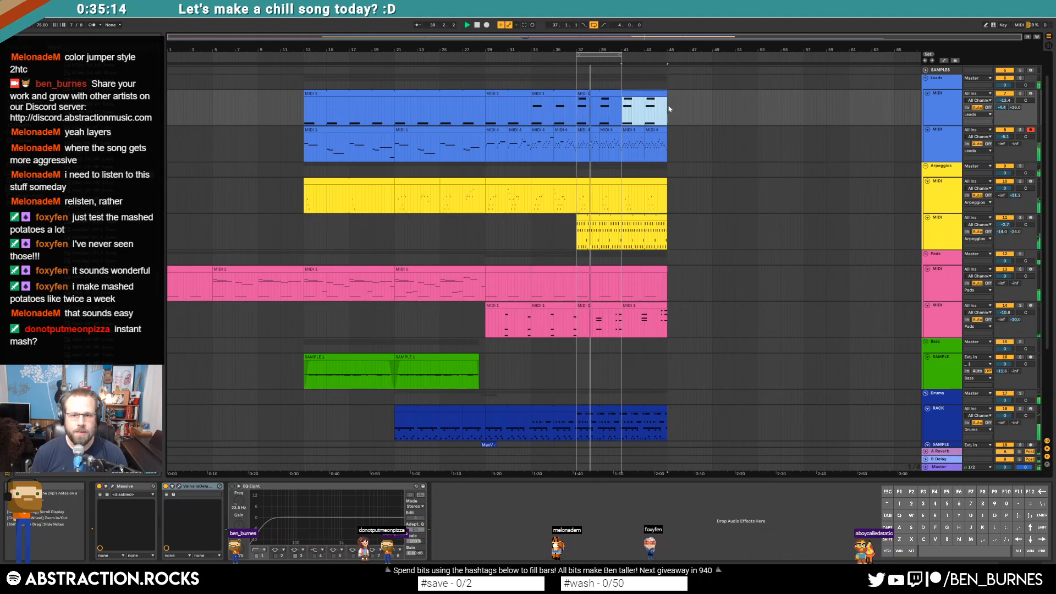
{"action": "double_click", "coordinate": [640, 105]}
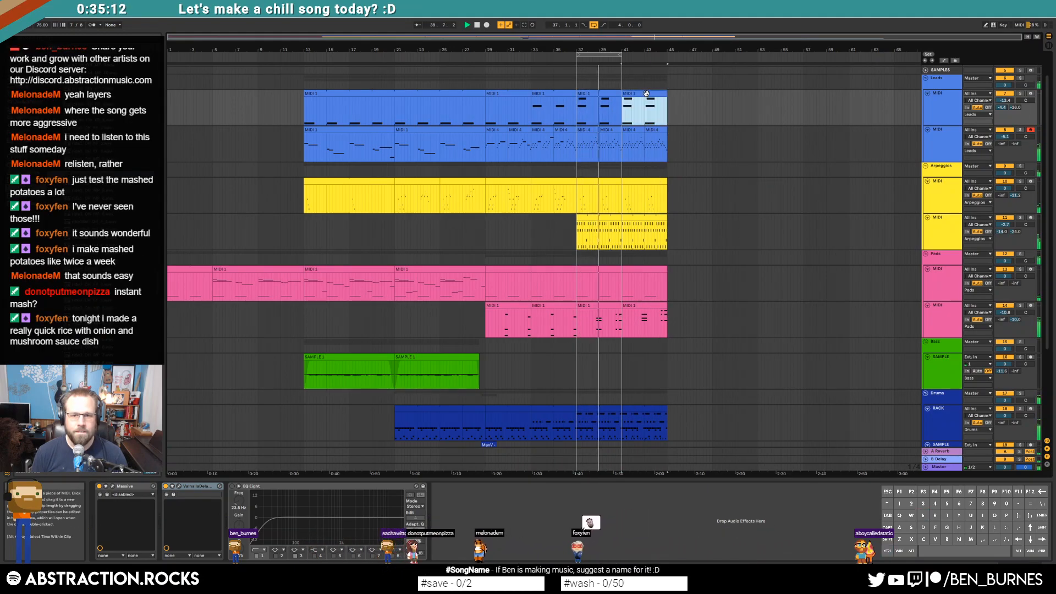
Step: Raise the first chord's top note two semitones to G5 in the first Leads track's bar 41 clip and close the clip
{"action": "left_click", "coordinate": [453, 381]}
{"action": "left_click", "coordinate": [487, 395]}
{"action": "key", "text": "Up"}
{"action": "key", "text": "Up"}
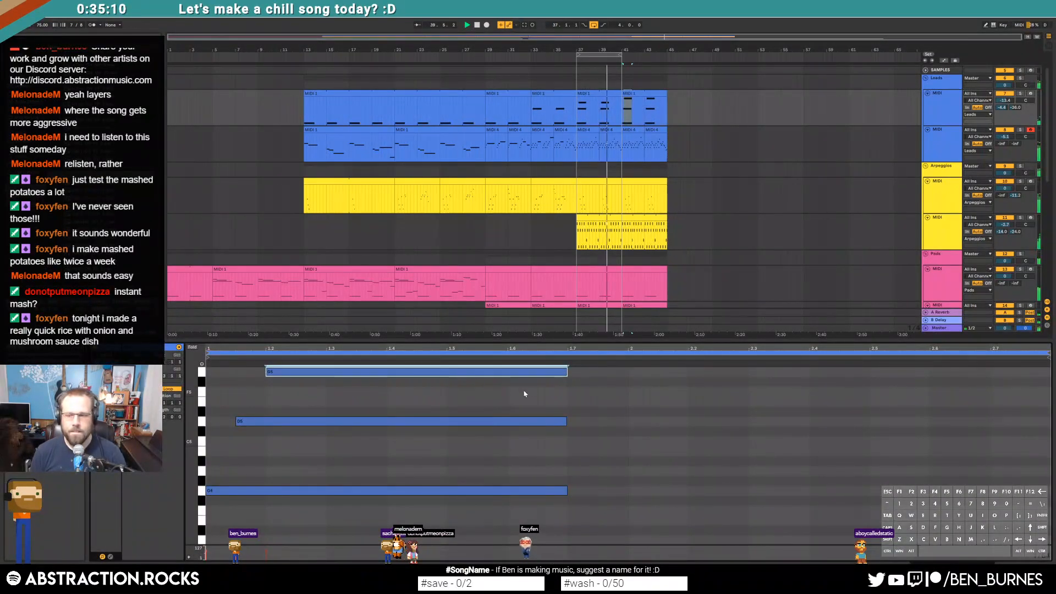
{"action": "key", "text": "shift+Tab"}
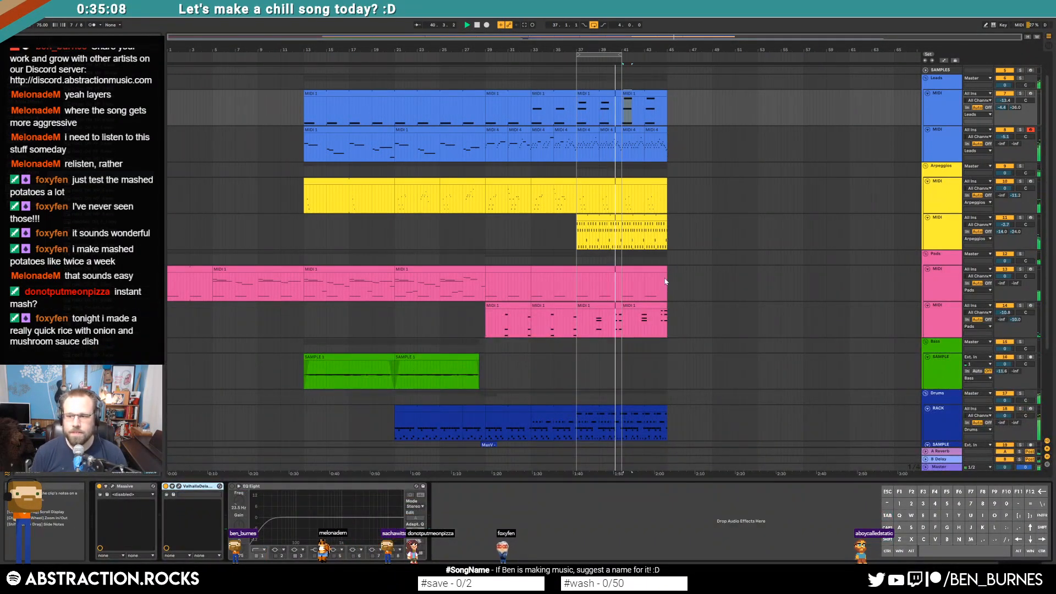
Step: Extend the loop to bar 45 and add held notes, including F5, from 2 to 2.6 in the first Leads track's bar 41 clip
{"action": "left_click_drag", "start_coordinate": [620, 55], "coordinate": [666, 57]}
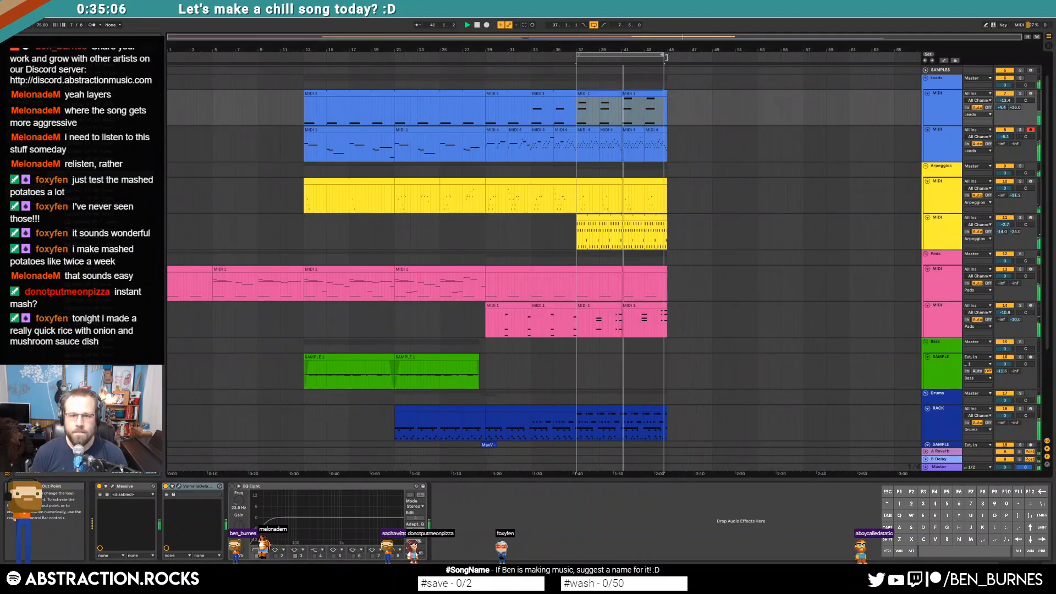
{"action": "double_click", "coordinate": [642, 101]}
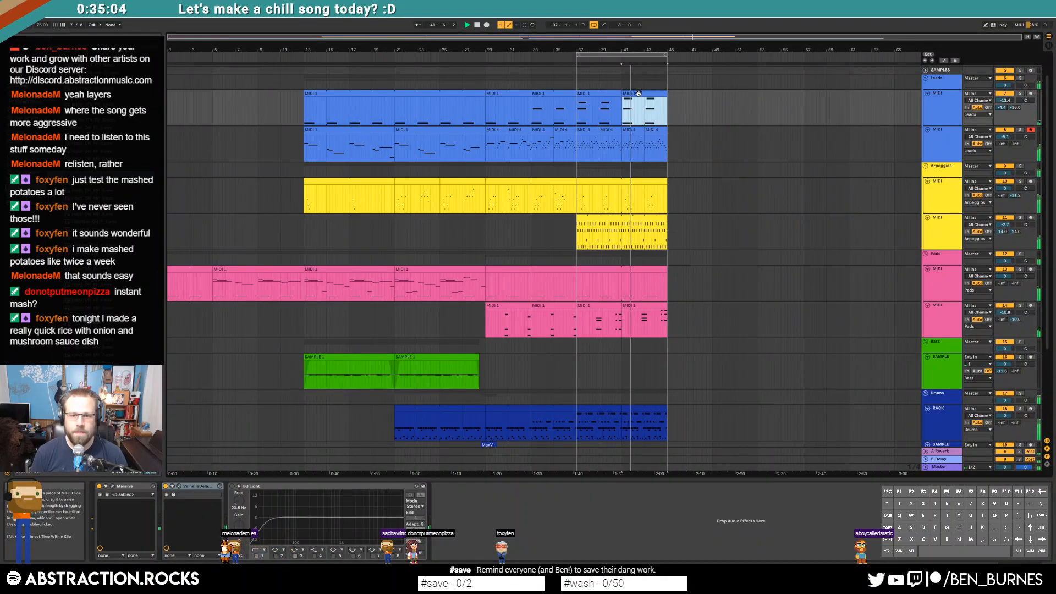
{"action": "left_click_drag", "start_coordinate": [631, 394], "coordinate": [930, 393]}
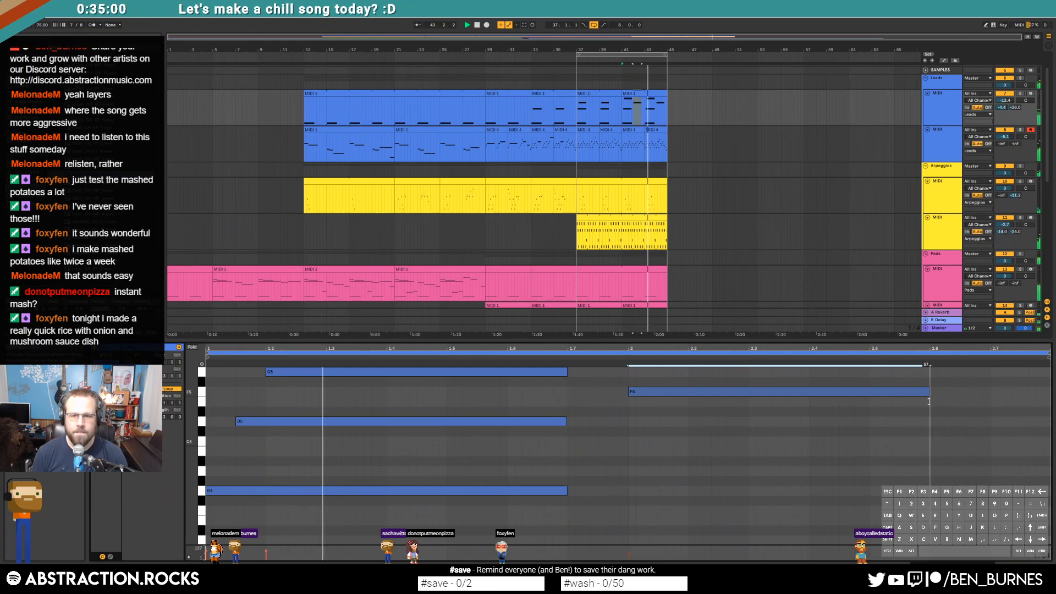
{"action": "key", "text": "shift+Tab"}
Step: Reopen the first Leads track's bar 41 clip, adjust the velocity of the held notes in its second bar, and close it
{"action": "scroll", "coordinate": [720, 231], "scroll_direction": "down", "scroll_amount": 5}
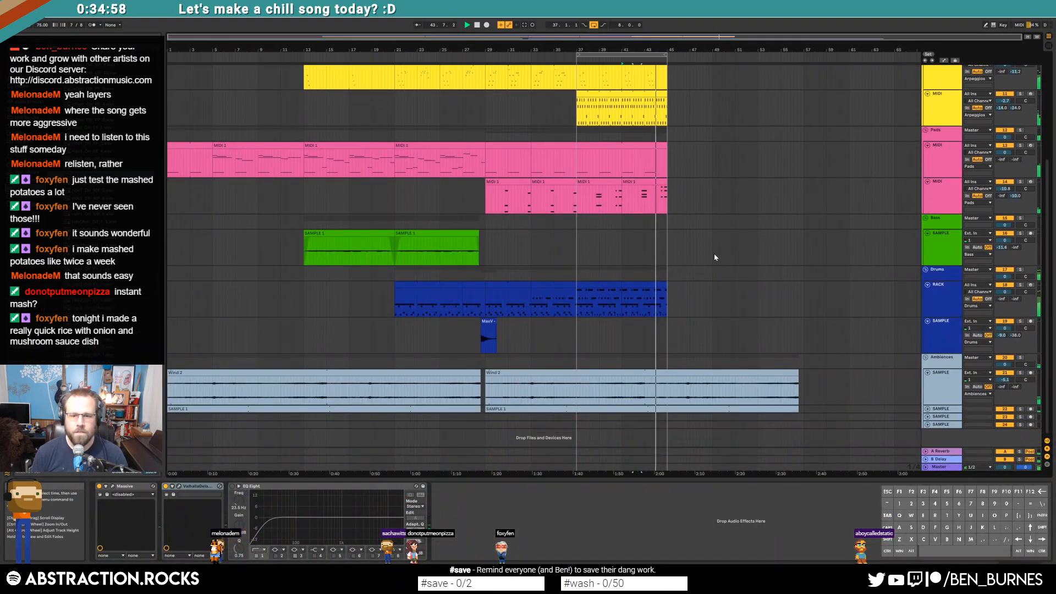
{"action": "scroll", "coordinate": [713, 253], "scroll_direction": "up", "scroll_amount": 4}
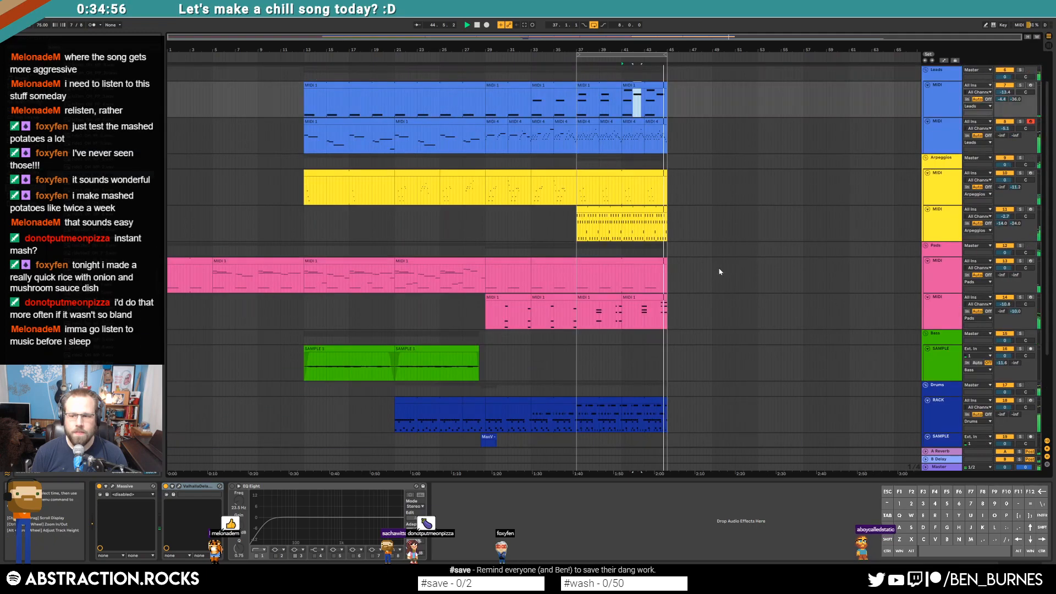
{"action": "scroll", "coordinate": [719, 273], "scroll_direction": "up", "scroll_amount": 2}
{"action": "double_click", "coordinate": [638, 139]}
{"action": "left_click", "coordinate": [690, 452]}
{"action": "left_click", "coordinate": [684, 392]}
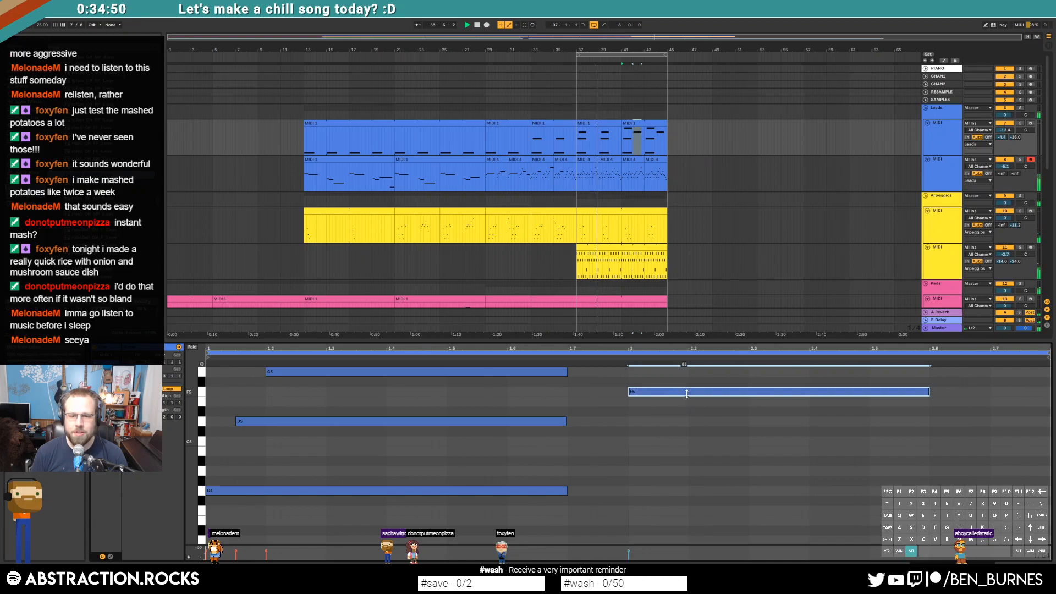
{"action": "key", "text": "shift+Tab"}
Step: Stop playback and select the drum RACK track's clips across bars 37–45
{"action": "key", "text": "space"}
{"action": "scroll", "coordinate": [668, 268], "scroll_direction": "down", "scroll_amount": 5}
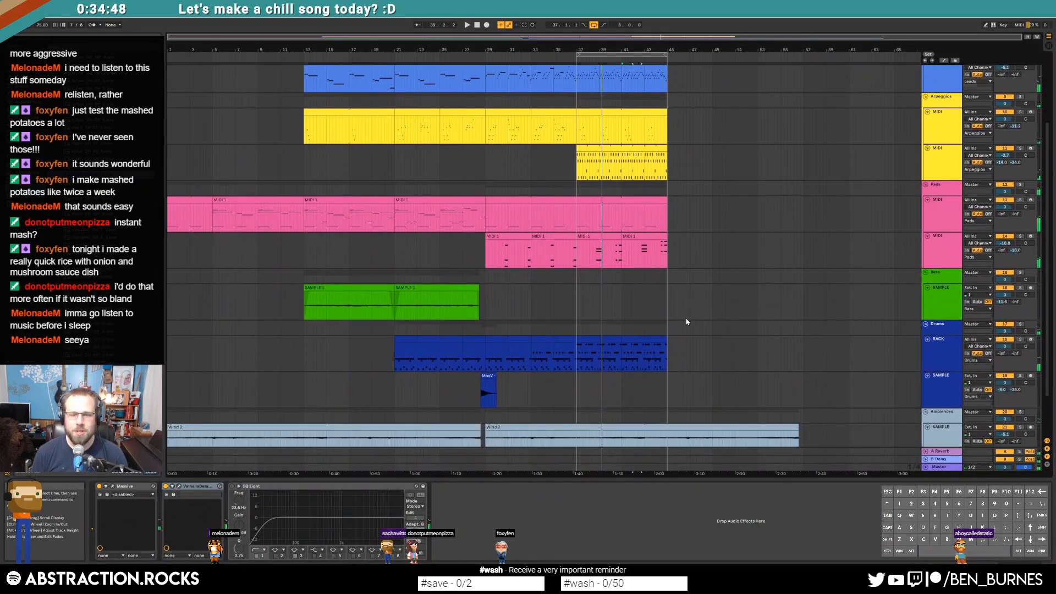
{"action": "left_click", "coordinate": [649, 335]}
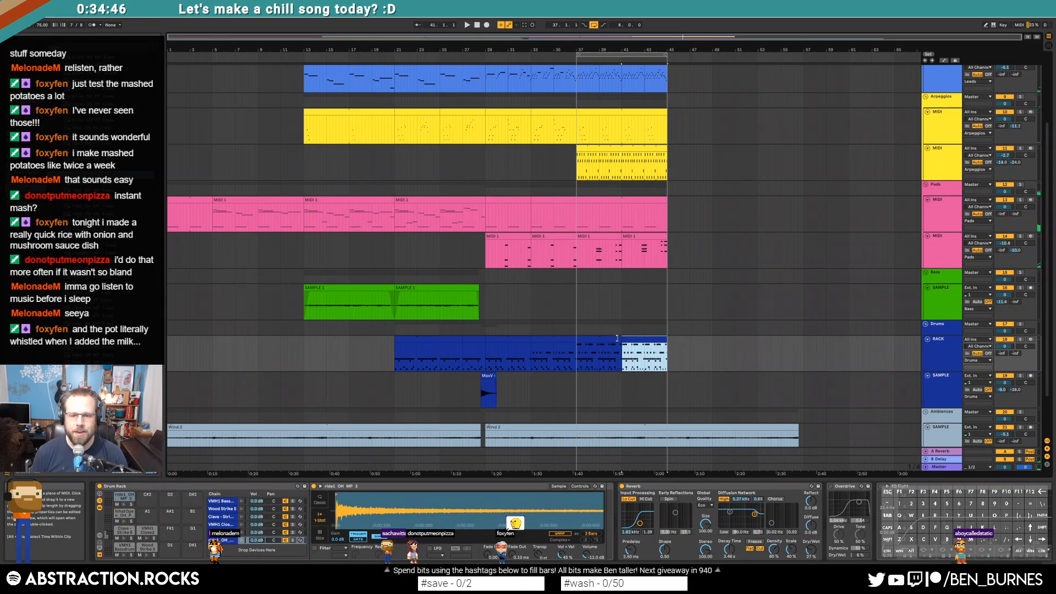
{"action": "left_click_drag", "start_coordinate": [576, 338], "coordinate": [657, 341]}
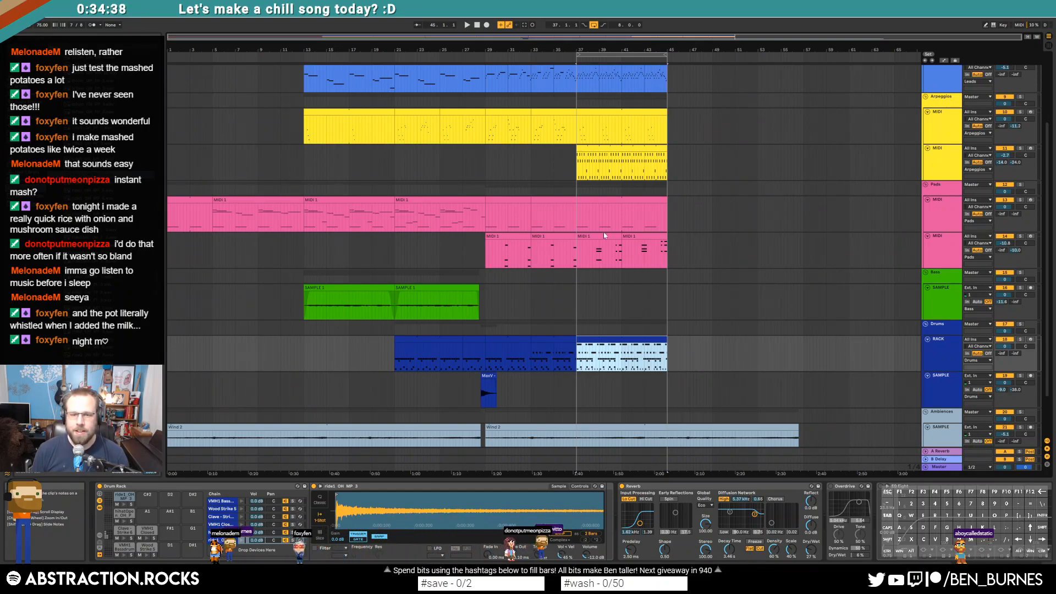
Step: Lower the top notes of the last two chords in the Pads clip at bar 41 one semitone to A4 and close the clip
{"action": "double_click", "coordinate": [641, 237]}
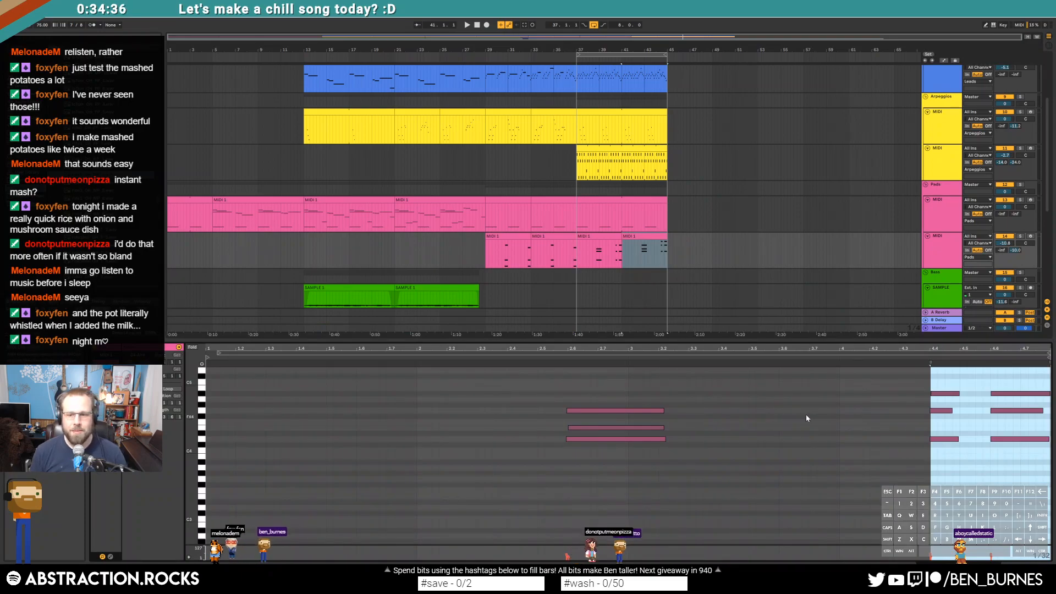
{"action": "left_click", "coordinate": [929, 369]}
{"action": "left_click", "coordinate": [901, 358]}
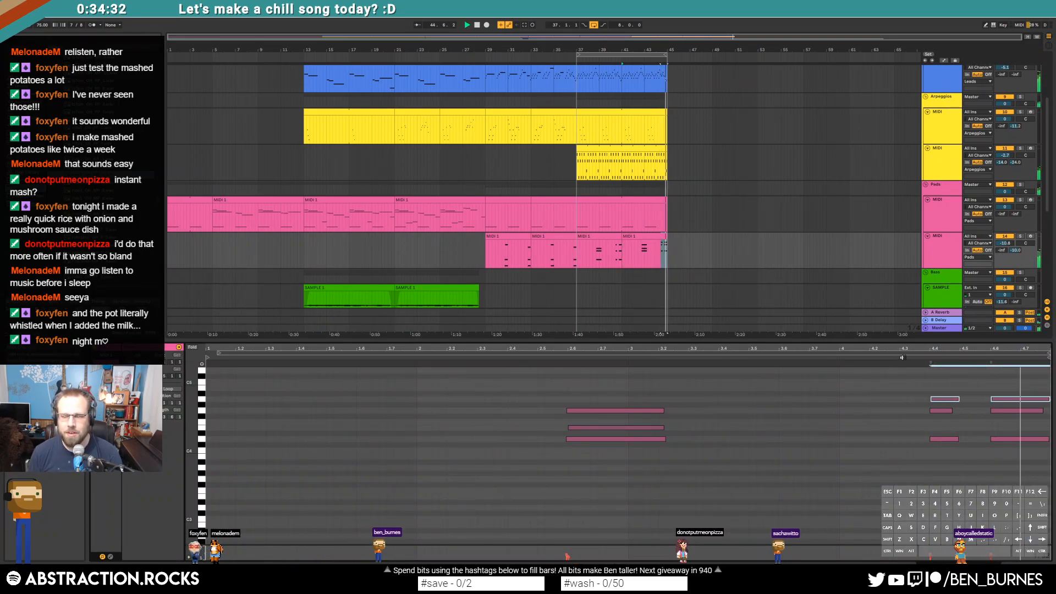
{"action": "key", "text": "shift+Tab"}
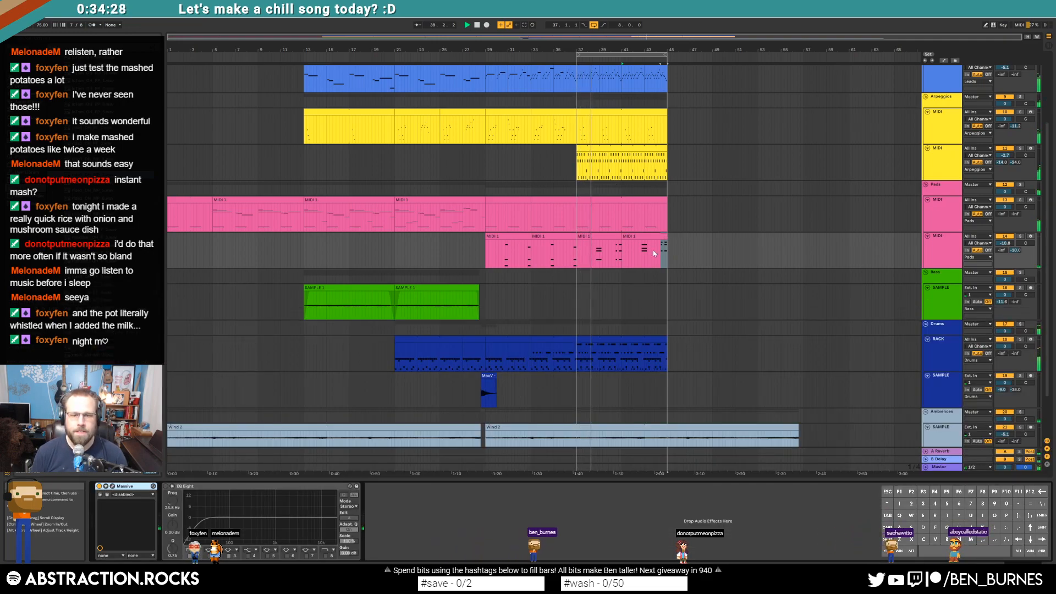
Step: Insert a new audio track below the SAMPLE track in the Bass group
{"action": "left_click", "coordinate": [943, 301]}
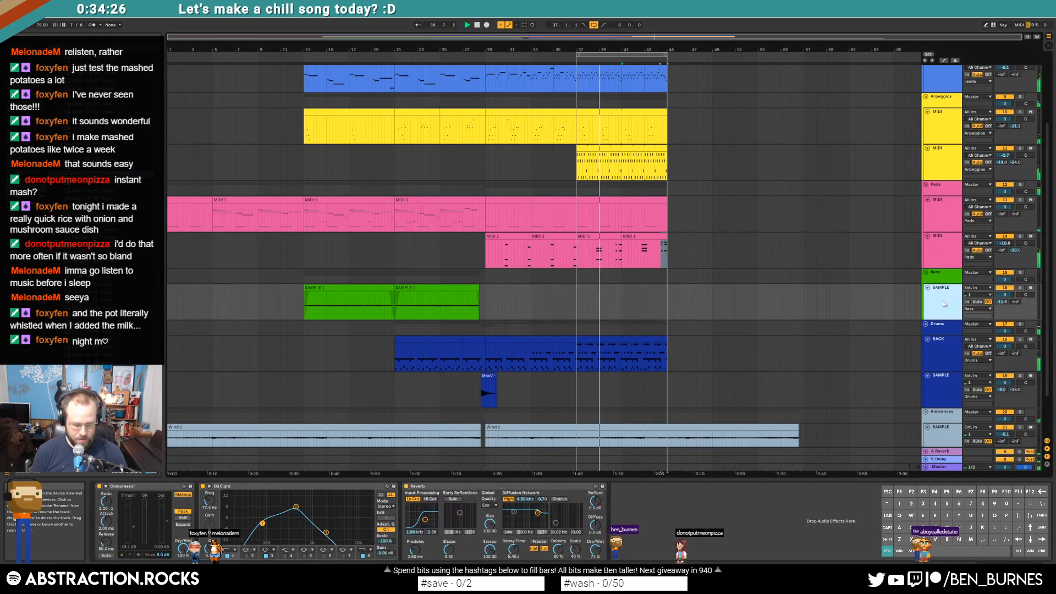
{"action": "key", "text": "ctrl+t"}
{"action": "left_click", "coordinate": [927, 324]}
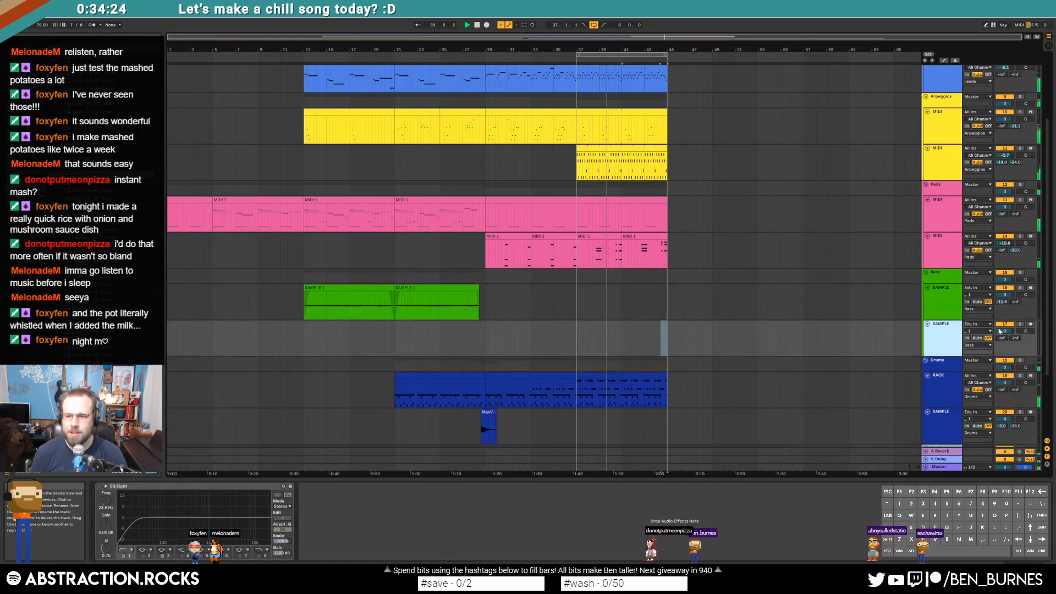
Step: Arm the new Bass track for recording, set its input channel to 2 and its monitoring to Auto
{"action": "left_click", "coordinate": [1029, 324]}
{"action": "left_click", "coordinate": [978, 331]}
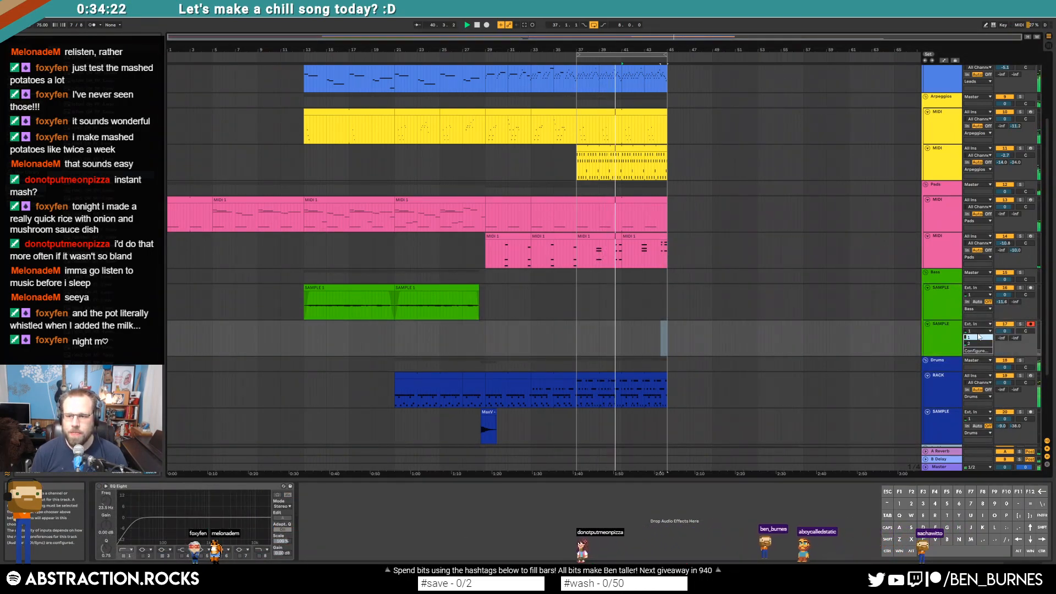
{"action": "left_click", "coordinate": [979, 342]}
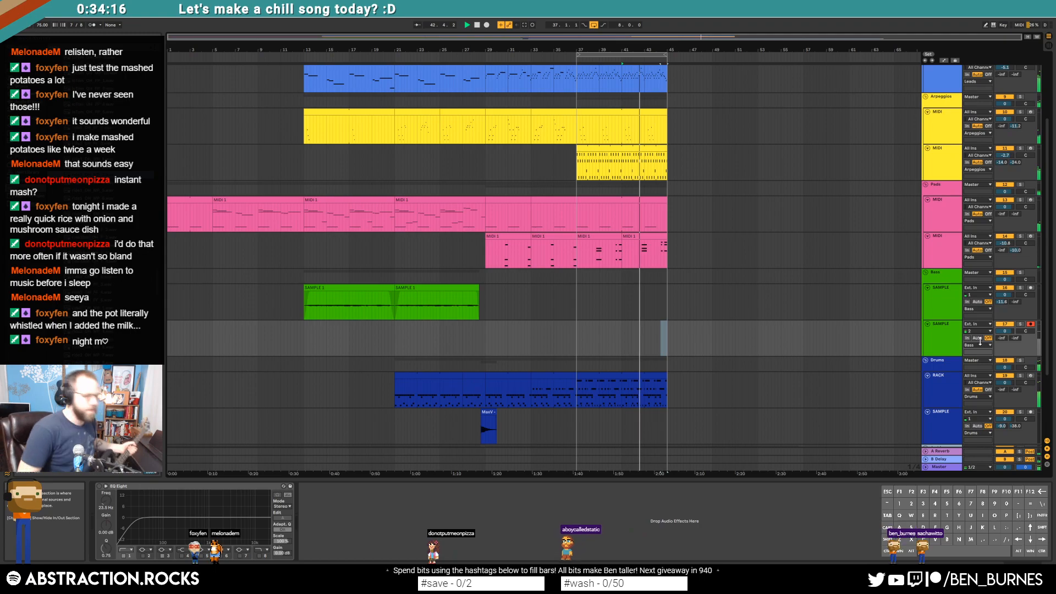
{"action": "left_click", "coordinate": [980, 339]}
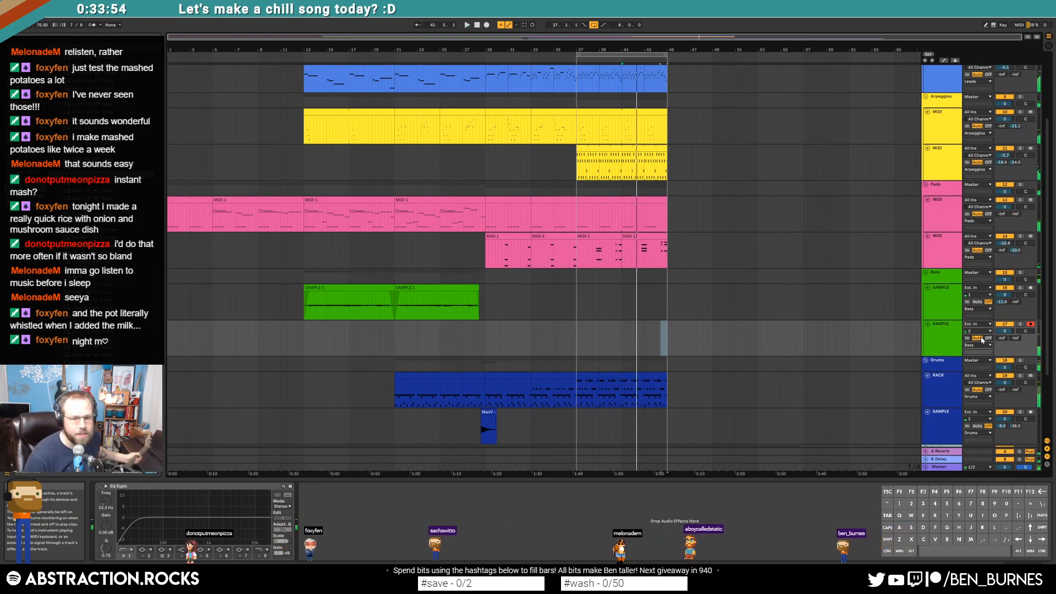
Step: Record a bass part onto the armed Bass track from bar 37 through the loop to bar 45
{"action": "left_click", "coordinate": [577, 344]}
{"action": "key", "text": "space"}
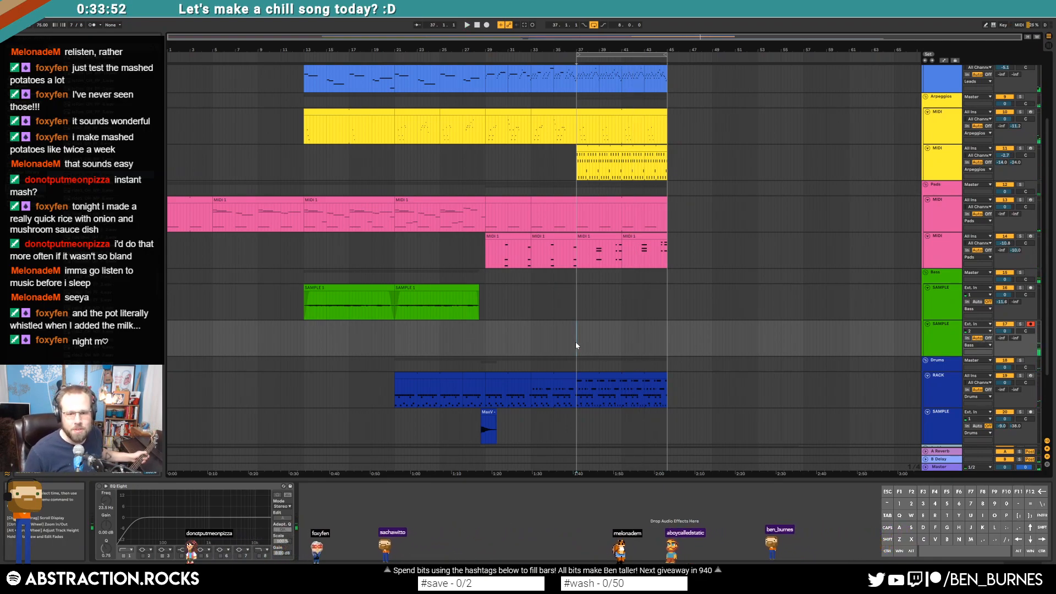
{"action": "key", "text": "F9"}
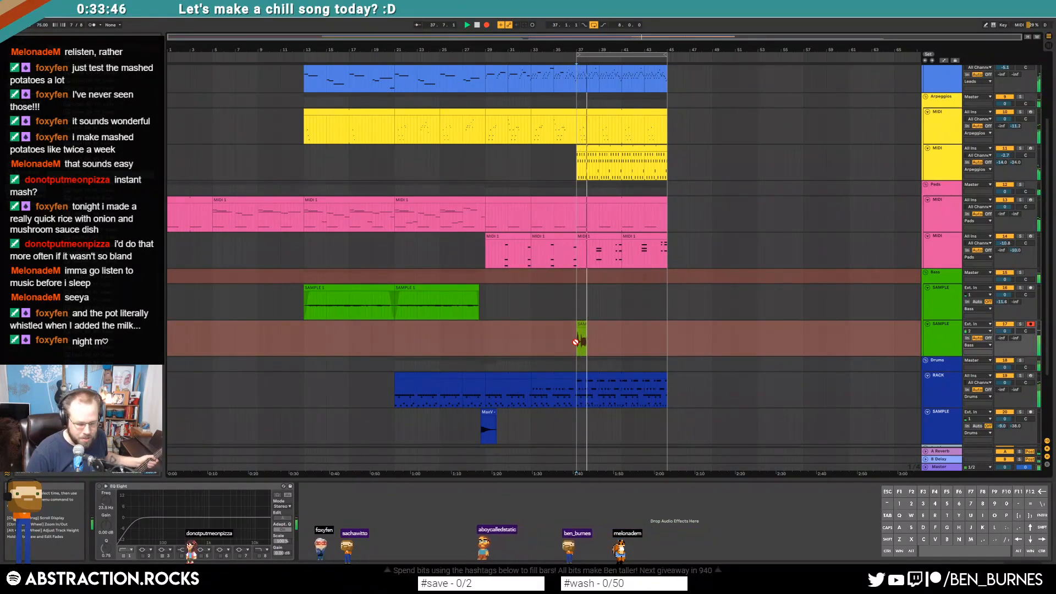
{"action": "key", "text": "space"}
{"action": "key", "text": "F9"}
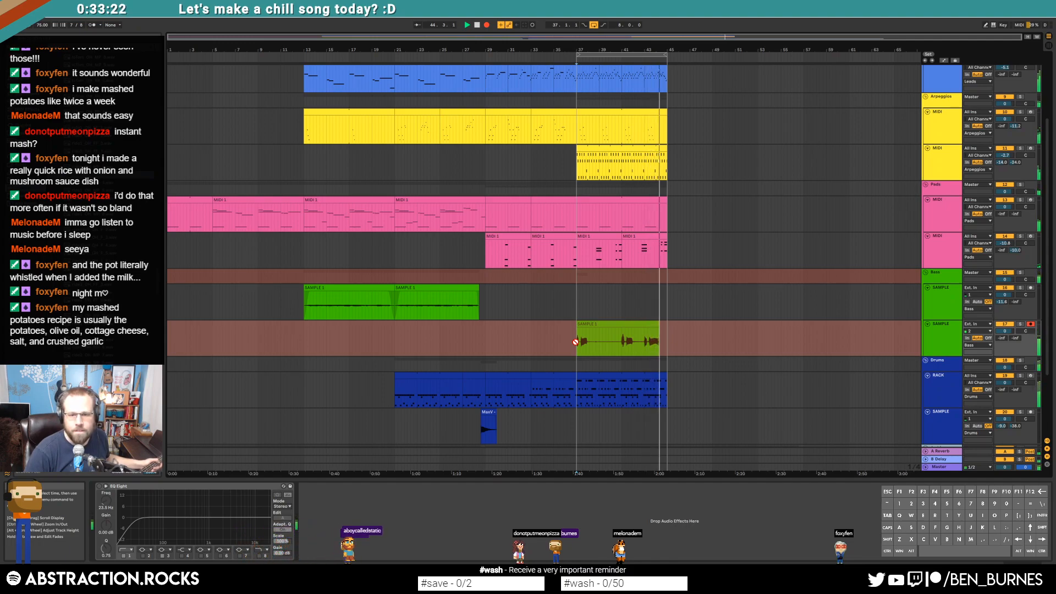
{"action": "key", "text": "space"}
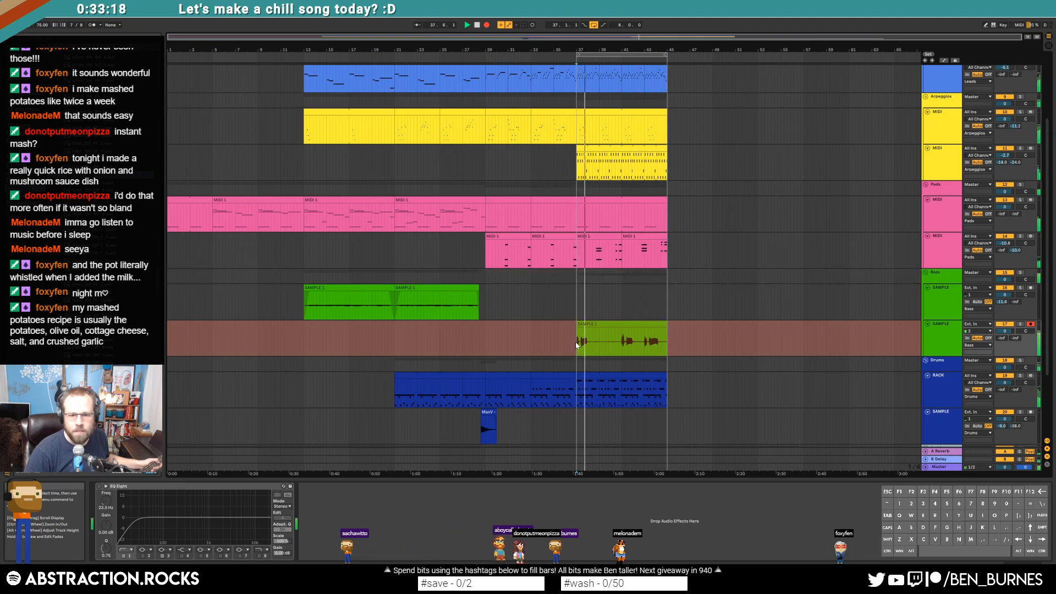
{"action": "key", "text": "F9"}
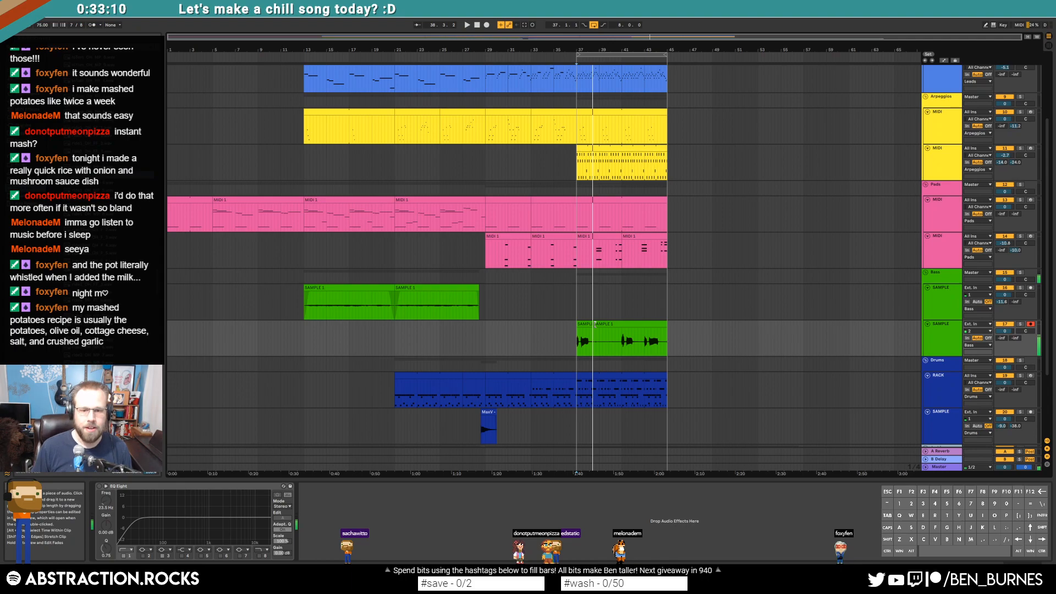
Step: Replace the short bass take at bar 37 by extending the longer clip back over it, and duplicate its opening phrase to bar 39
{"action": "left_click", "coordinate": [591, 334]}
{"action": "left_click", "coordinate": [588, 324]}
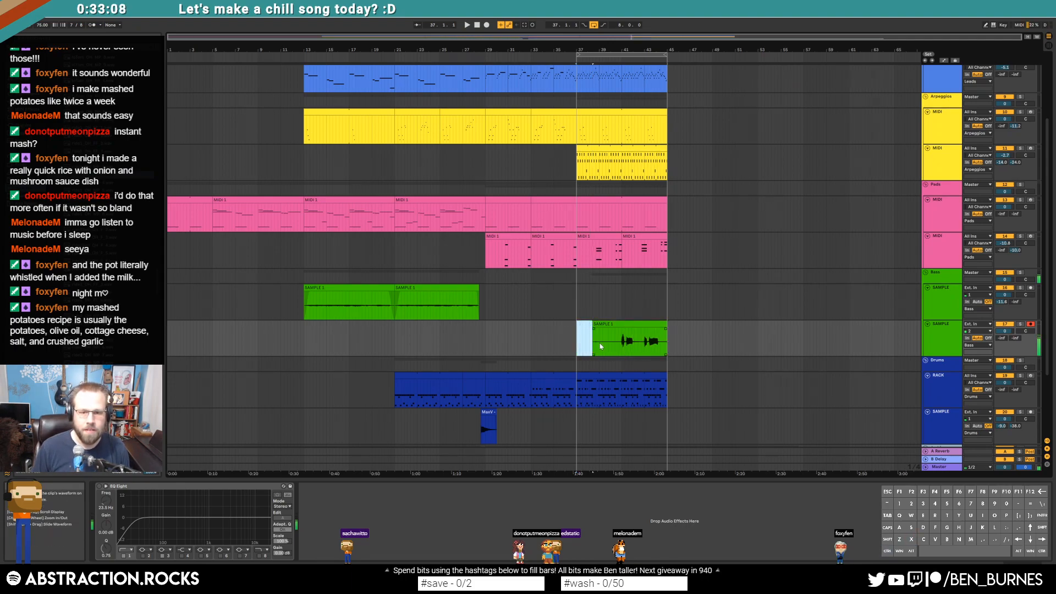
{"action": "left_click_drag", "start_coordinate": [594, 326], "coordinate": [577, 323]}
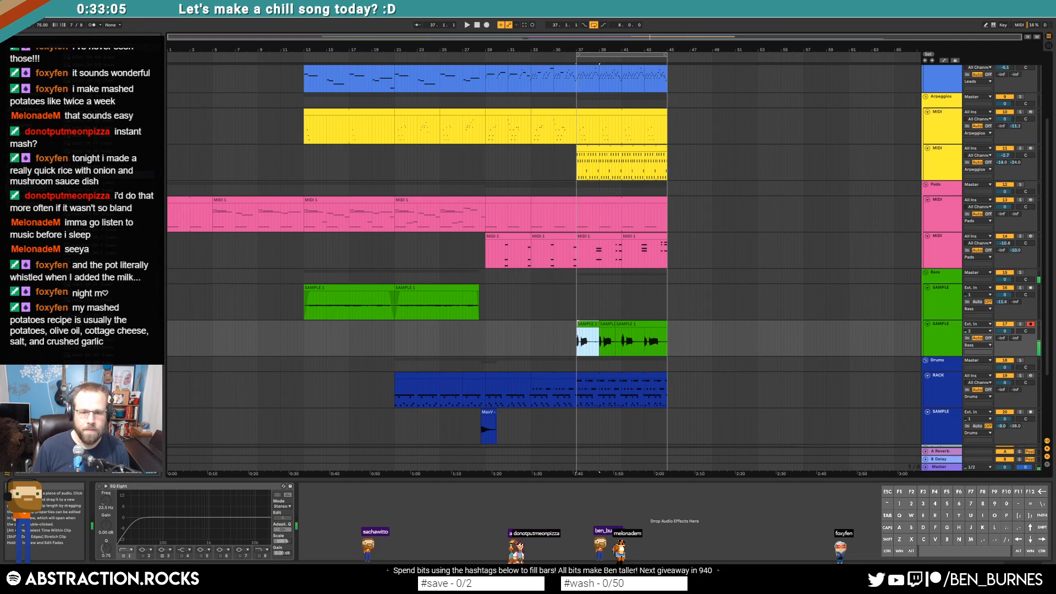
{"action": "left_click", "coordinate": [619, 325]}
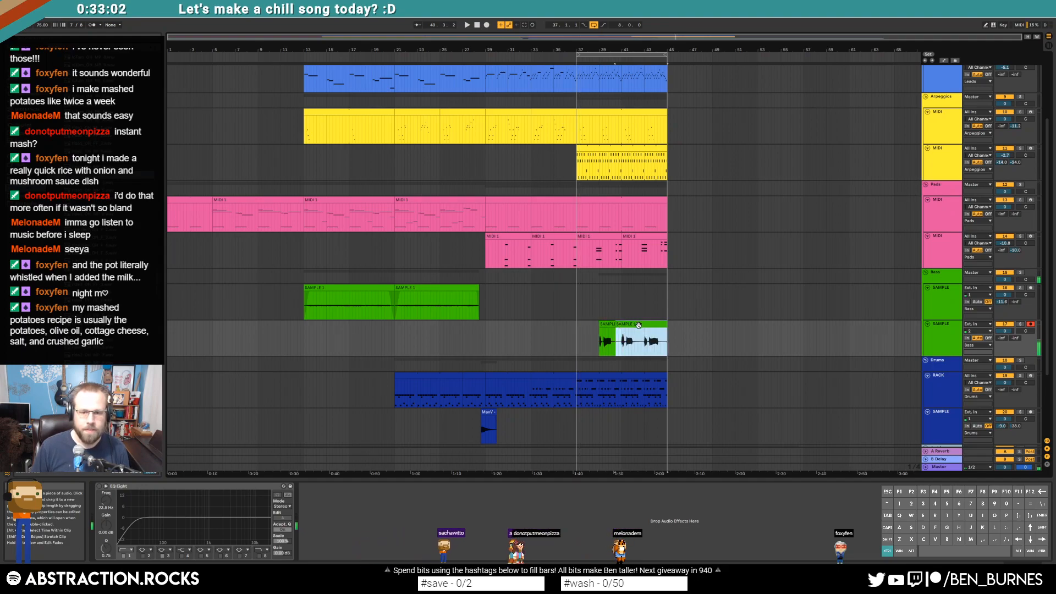
{"action": "key", "text": "ctrl+z"}
{"action": "left_click", "coordinate": [712, 343]}
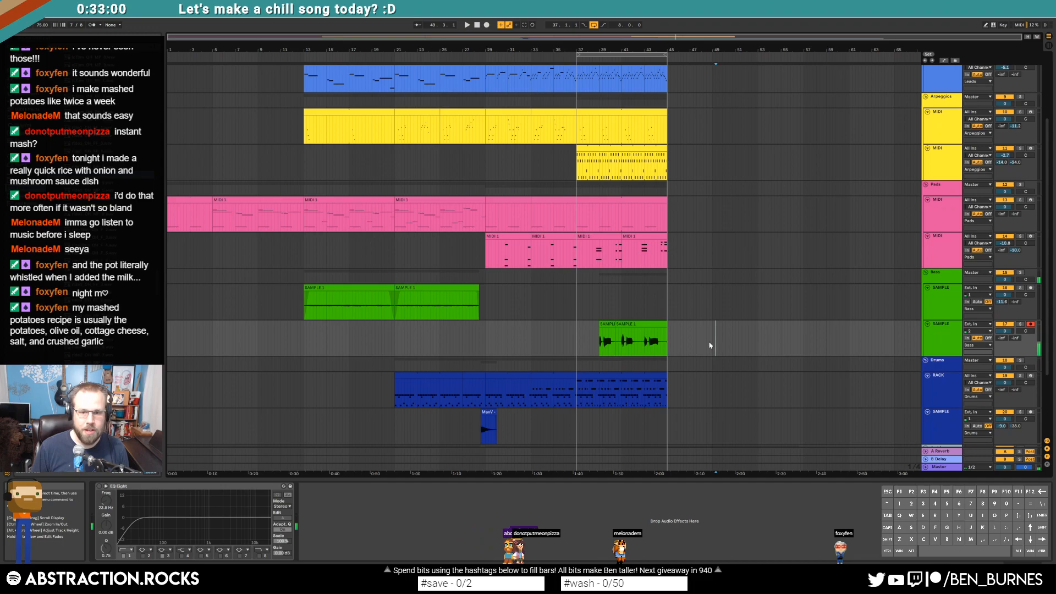
Step: Place the last bass clip's first phrase at bar 37 by splitting a temporary copy beyond bar 45, and delete the leftover copy
{"action": "left_click_drag", "start_coordinate": [654, 325], "coordinate": [769, 339]}
{"action": "key", "text": "ctrl+e"}
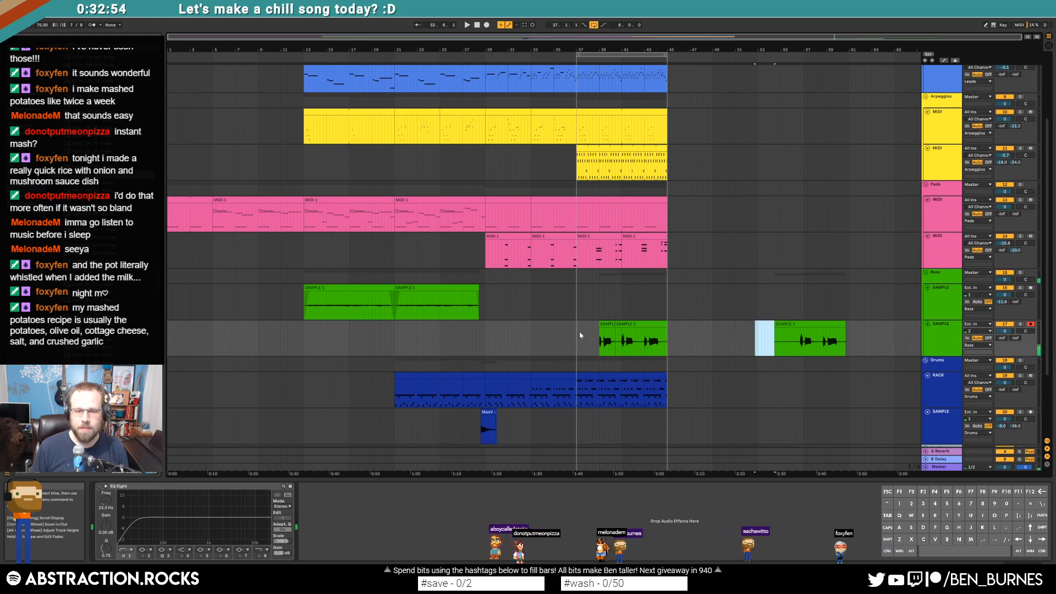
{"action": "left_click", "coordinate": [576, 338]}
{"action": "key", "text": "ctrl+v"}
{"action": "left_click", "coordinate": [818, 324]}
{"action": "key", "text": "Delete"}
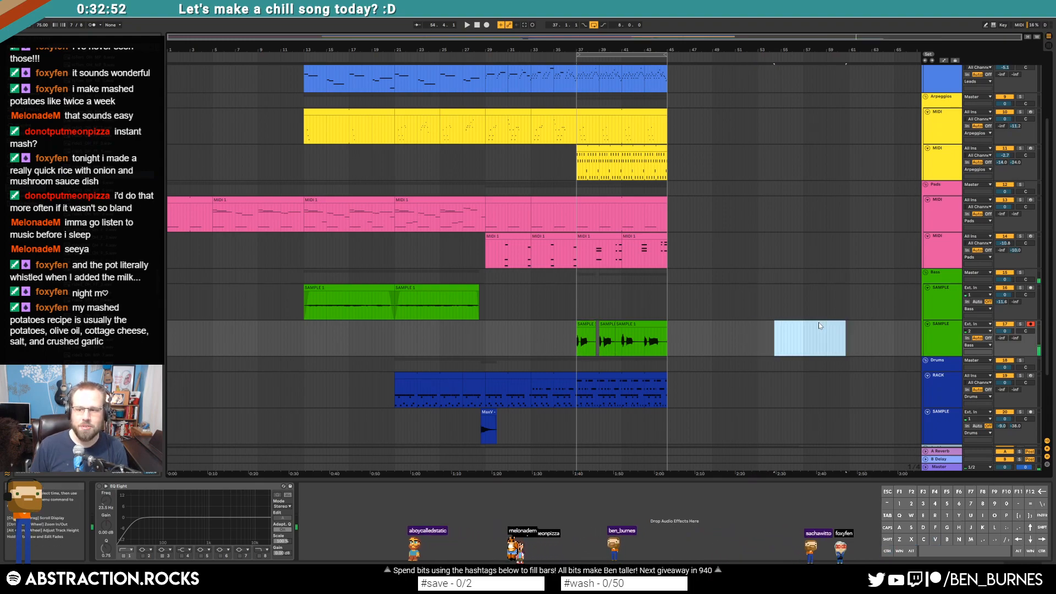
Step: Play the arrangement from bar 35 and lower the new Bass track's volume to -4.3 dB
{"action": "left_click", "coordinate": [573, 353]}
{"action": "left_click", "coordinate": [554, 348]}
{"action": "key", "text": "space"}
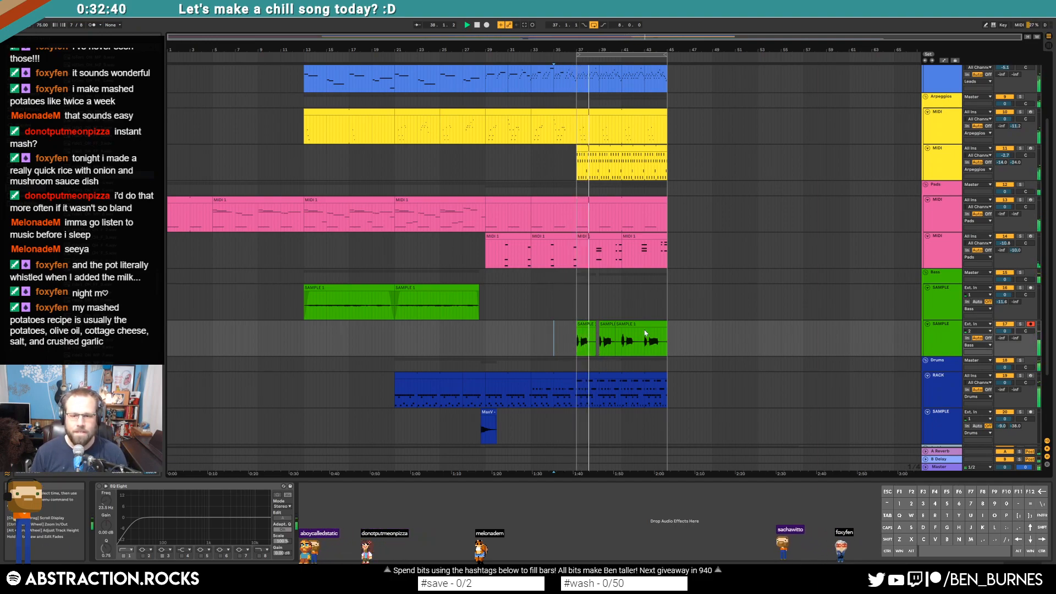
{"action": "left_click_drag", "start_coordinate": [1004, 331], "coordinate": [1002, 337]}
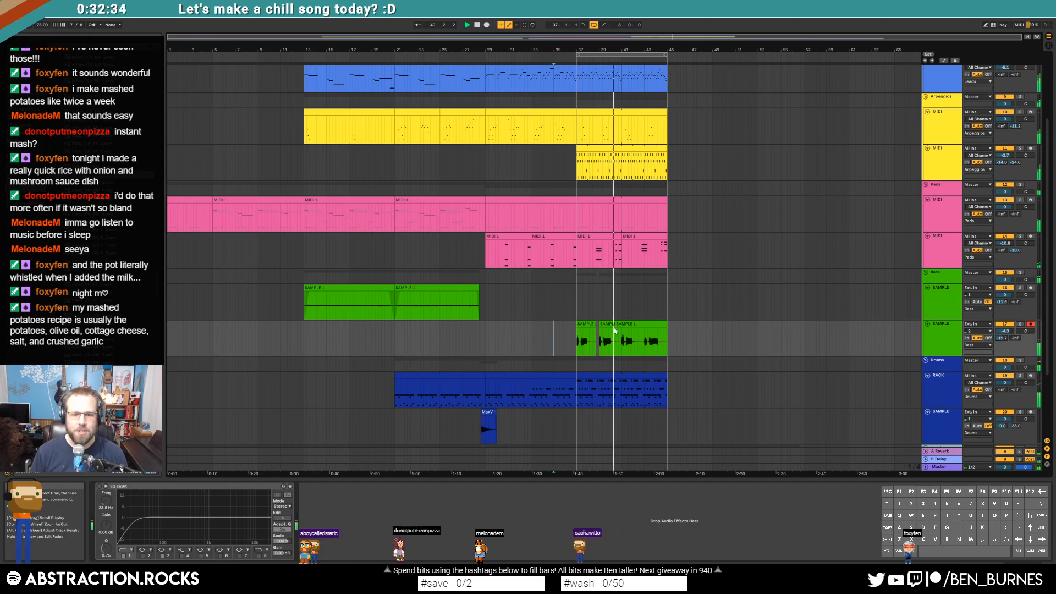
Step: Trim the empty audio around the four bass phrases in bars 37–45, leaving each phrase as its own short clip
{"action": "scroll", "coordinate": [615, 330], "scroll_direction": "up", "scroll_amount": 4}
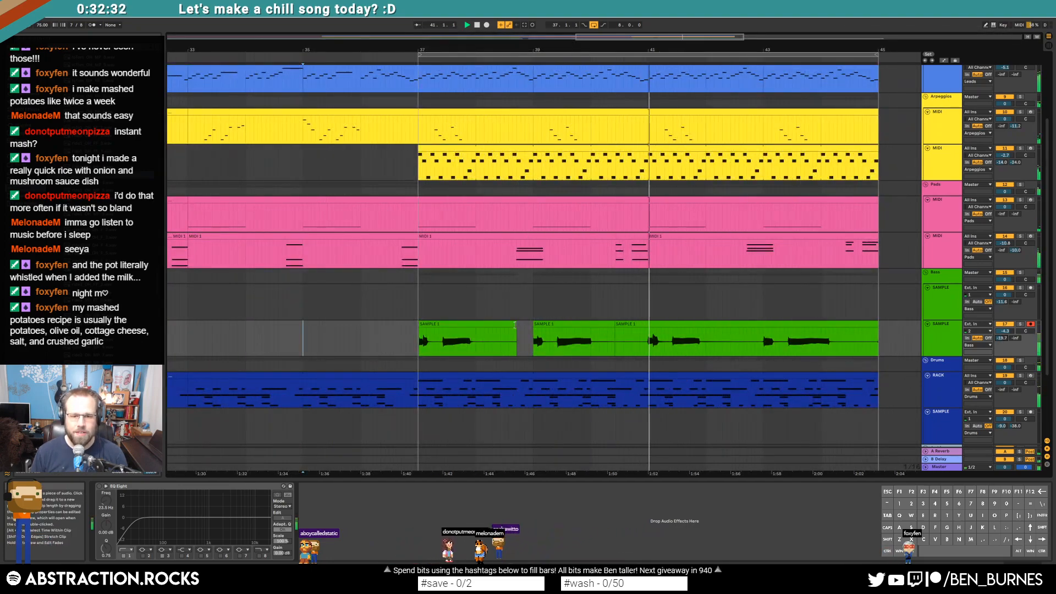
{"action": "left_click_drag", "start_coordinate": [516, 332], "coordinate": [476, 332]}
{"action": "left_click_drag", "start_coordinate": [612, 327], "coordinate": [638, 326]}
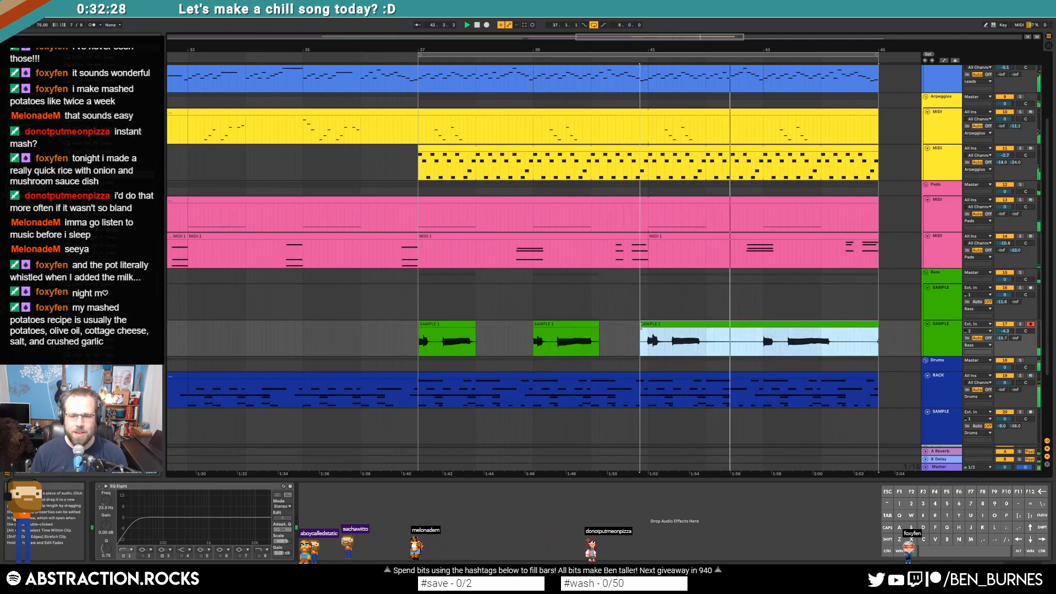
{"action": "left_click_drag", "start_coordinate": [759, 342], "coordinate": [706, 342]}
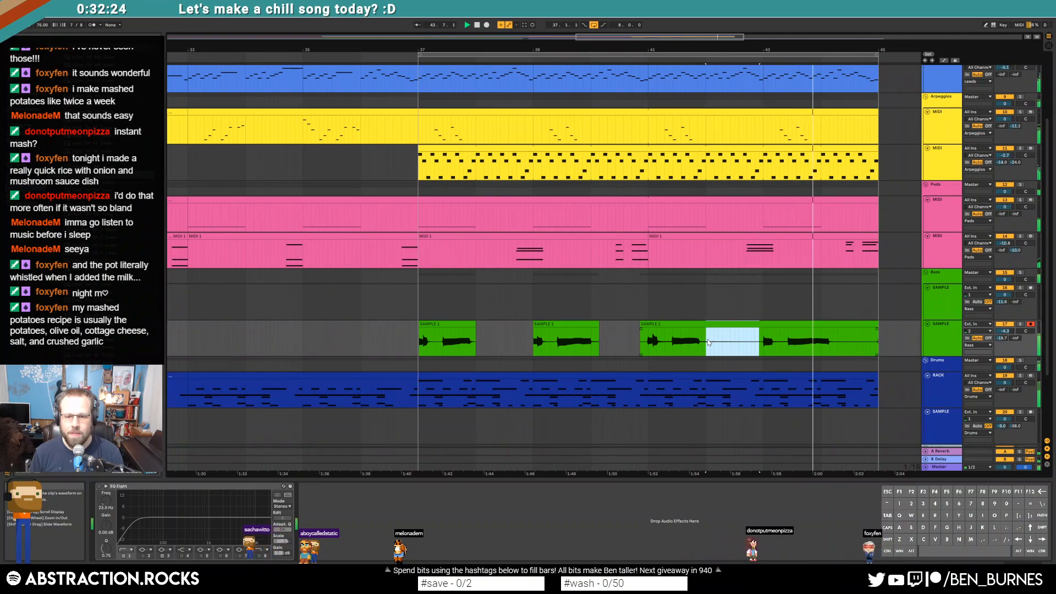
{"action": "key", "text": "Delete"}
{"action": "left_click_drag", "start_coordinate": [534, 324], "coordinate": [530, 325]}
{"action": "key", "text": "space"}
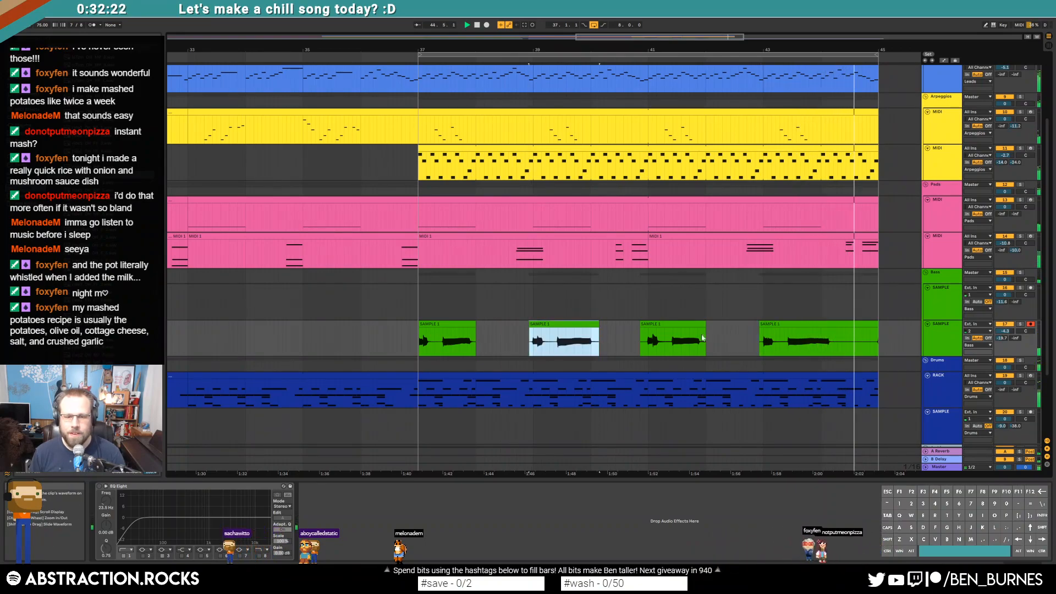
{"action": "left_click_drag", "start_coordinate": [877, 325], "coordinate": [833, 326]}
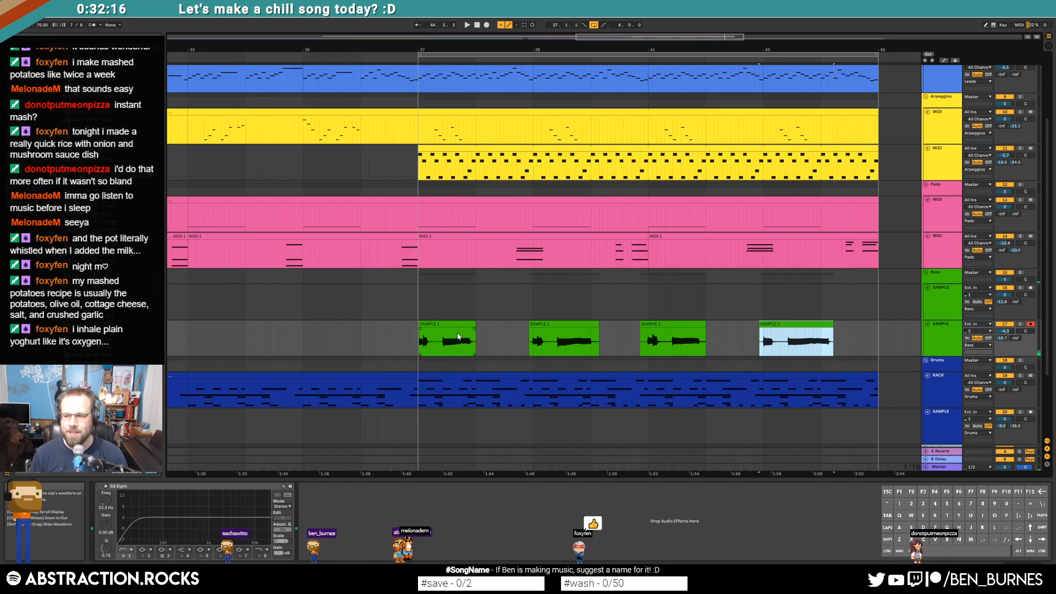
{"action": "left_click_drag", "start_coordinate": [436, 324], "coordinate": [433, 322]}
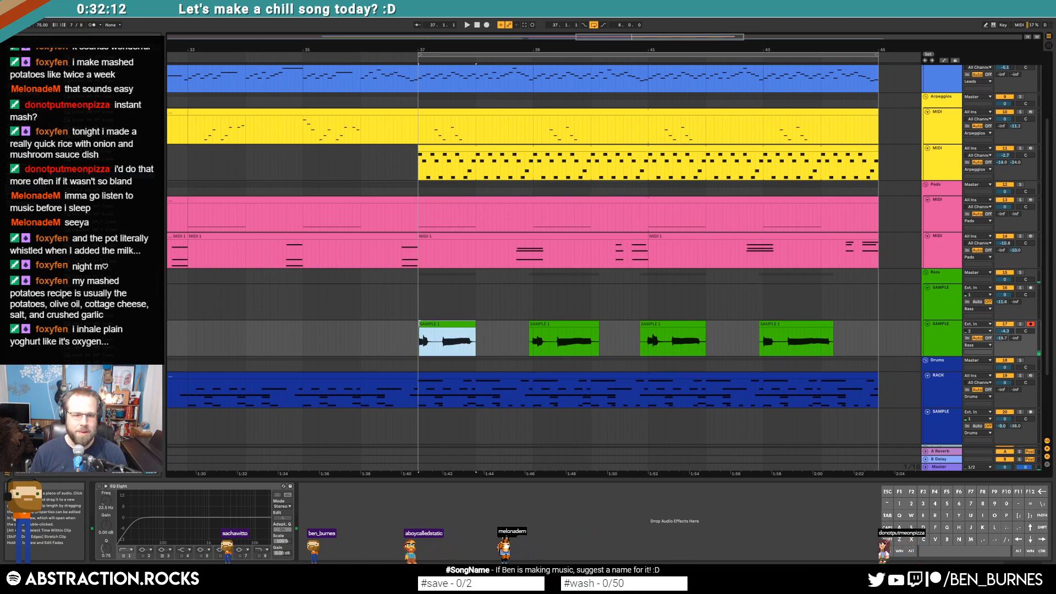
{"action": "left_click", "coordinate": [413, 324]}
{"action": "left_click", "coordinate": [425, 324]}
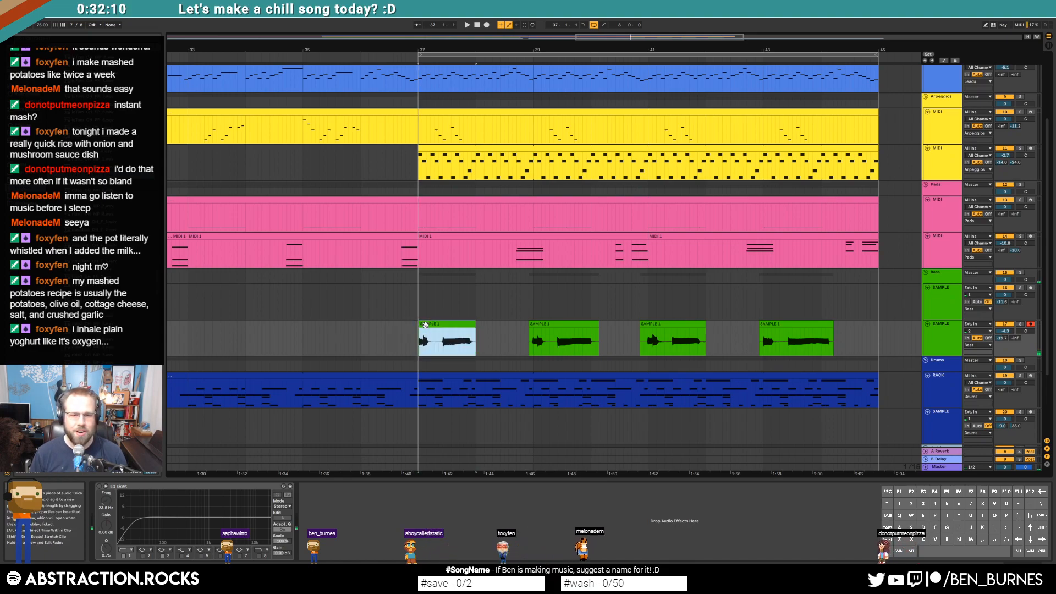
Step: Play the arrangement from bar 35 and examine the ambience track and the pad and drum clips in bars 37–45
{"action": "scroll", "coordinate": [592, 365], "scroll_direction": "down", "scroll_amount": 3}
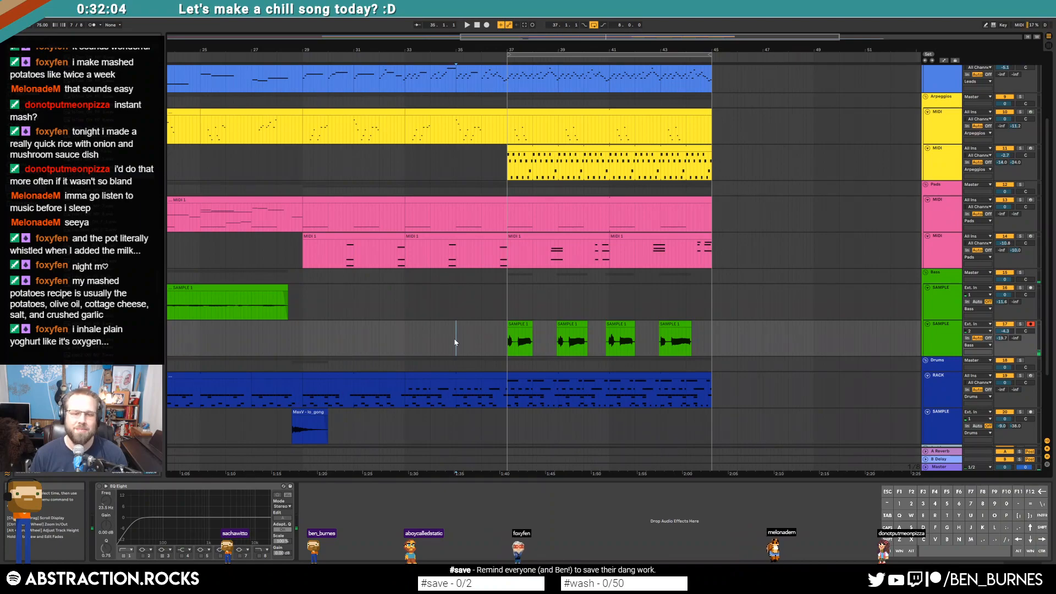
{"action": "key", "text": "space"}
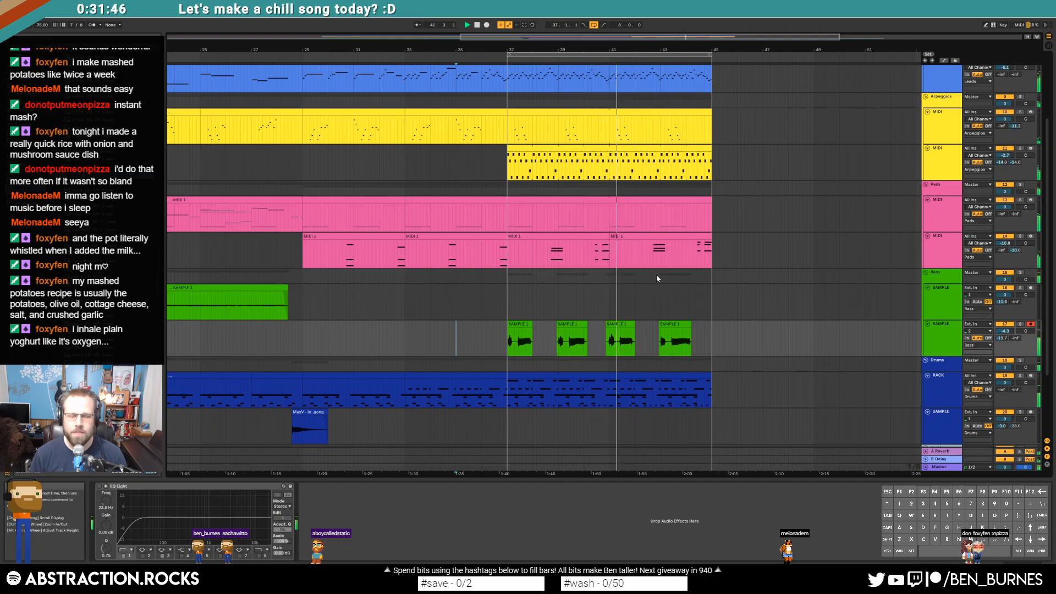
{"action": "left_click_drag", "start_coordinate": [654, 35], "coordinate": [622, 36]}
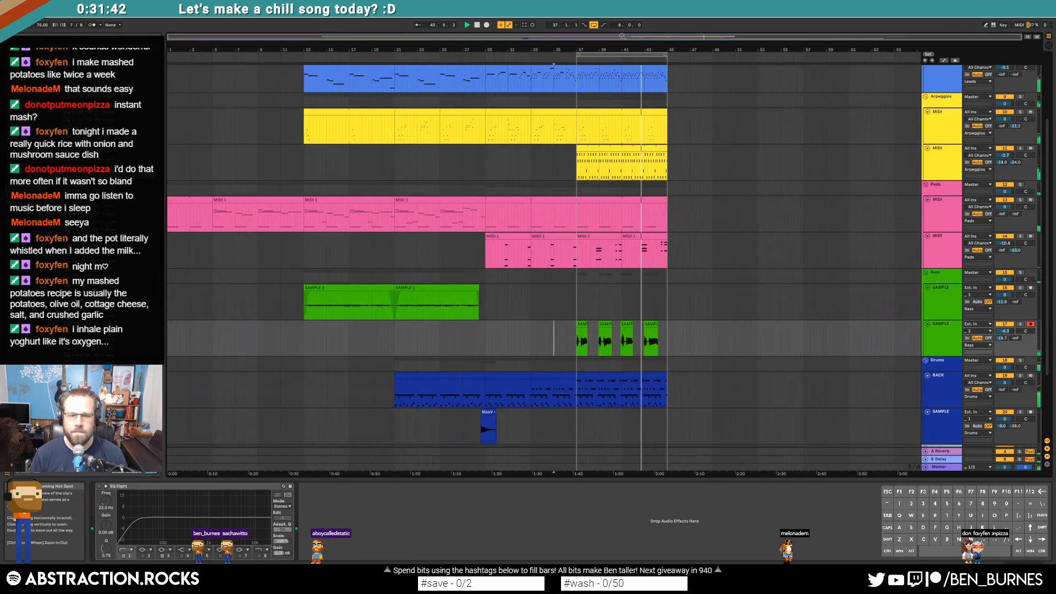
{"action": "scroll", "coordinate": [682, 302], "scroll_direction": "down", "scroll_amount": 3}
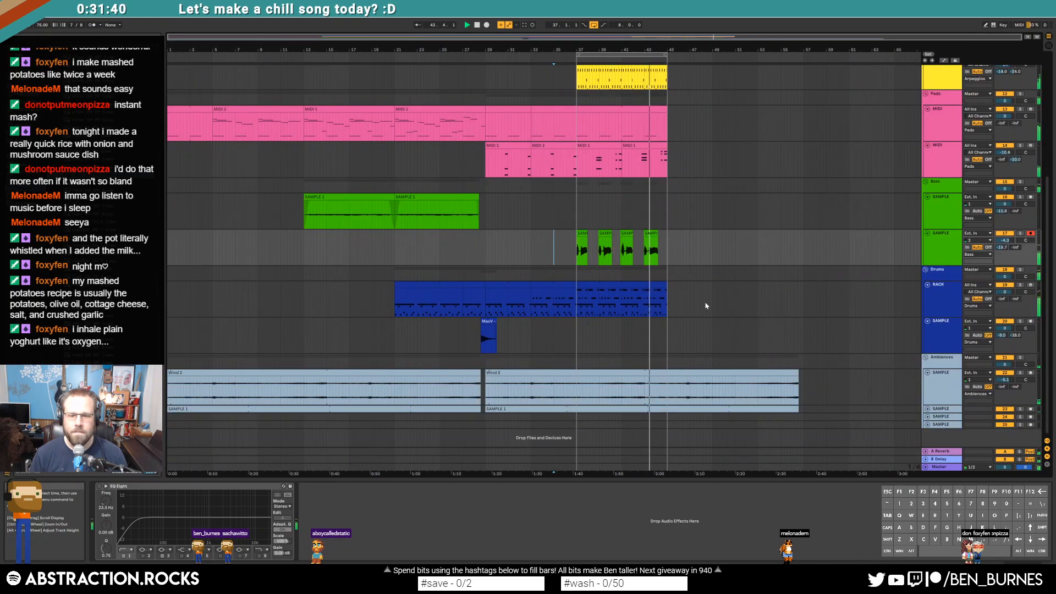
{"action": "left_click", "coordinate": [952, 391]}
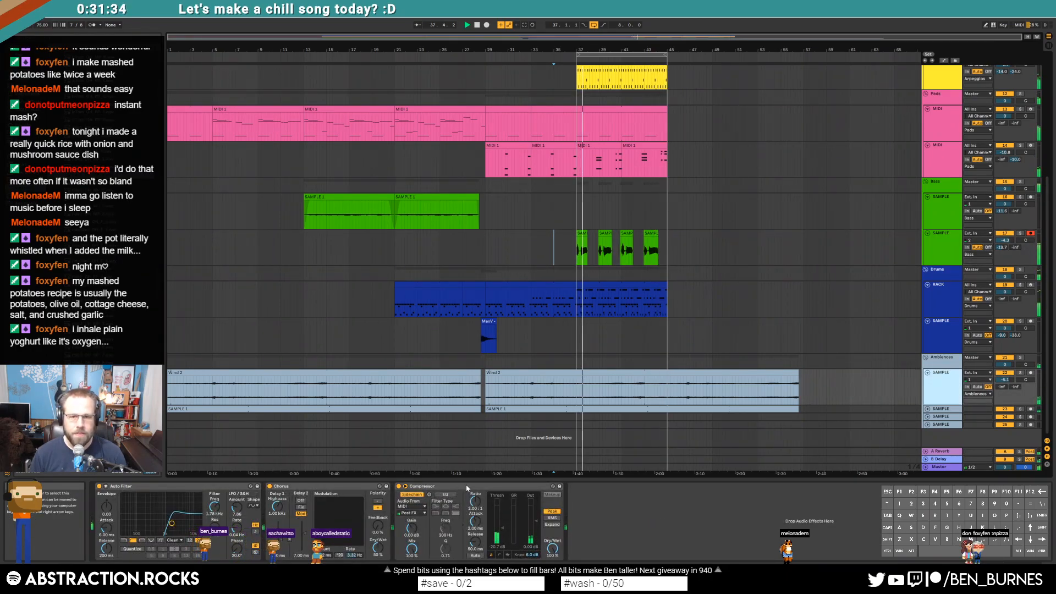
{"action": "scroll", "coordinate": [724, 308], "scroll_direction": "up", "scroll_amount": 3}
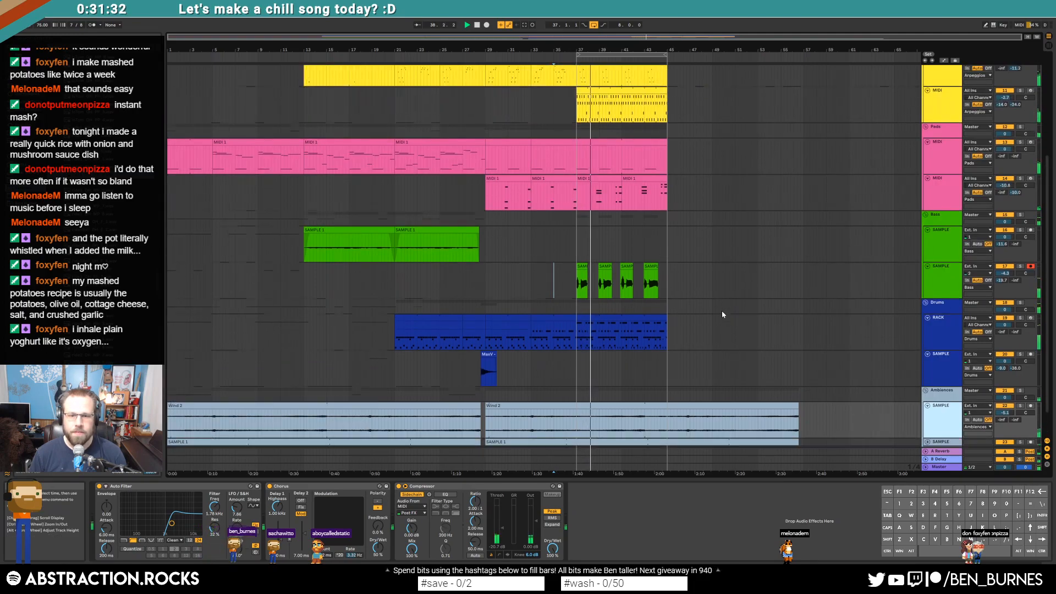
{"action": "left_click", "coordinate": [604, 209]}
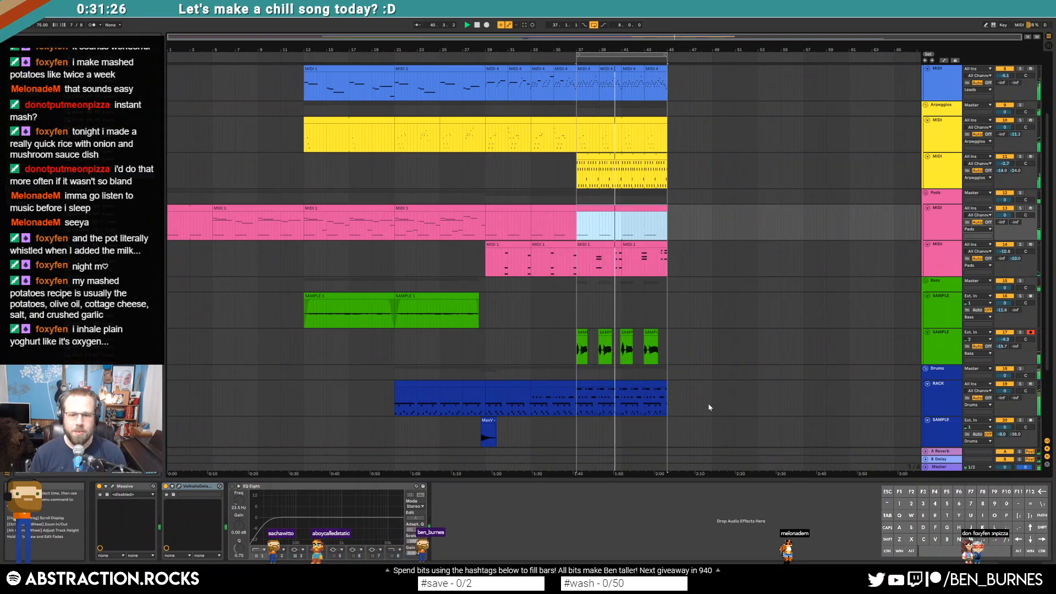
{"action": "left_click", "coordinate": [659, 385]}
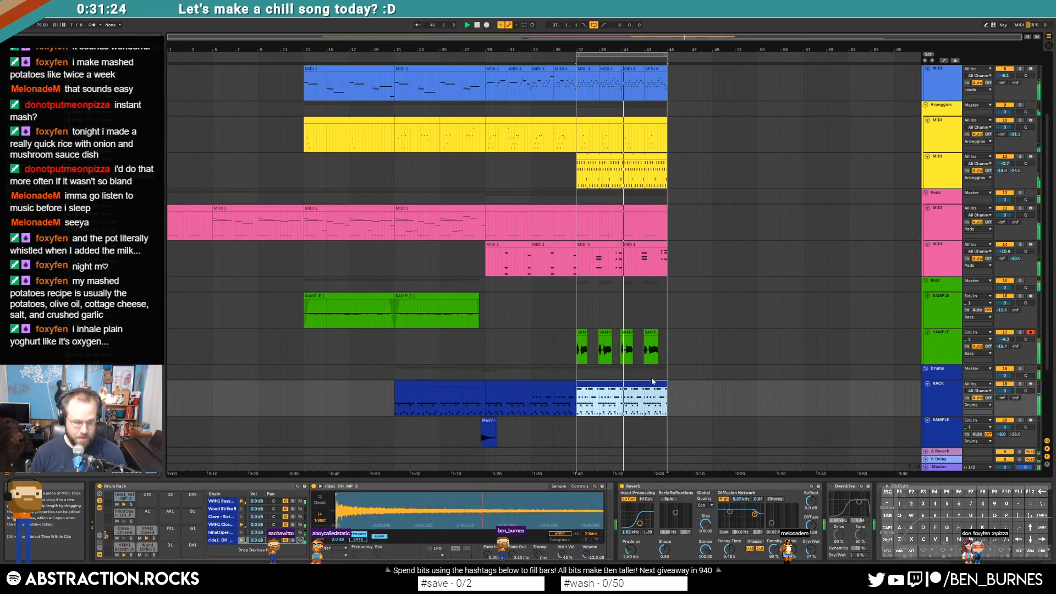
{"action": "scroll", "coordinate": [893, 413], "scroll_direction": "down", "scroll_amount": 3}
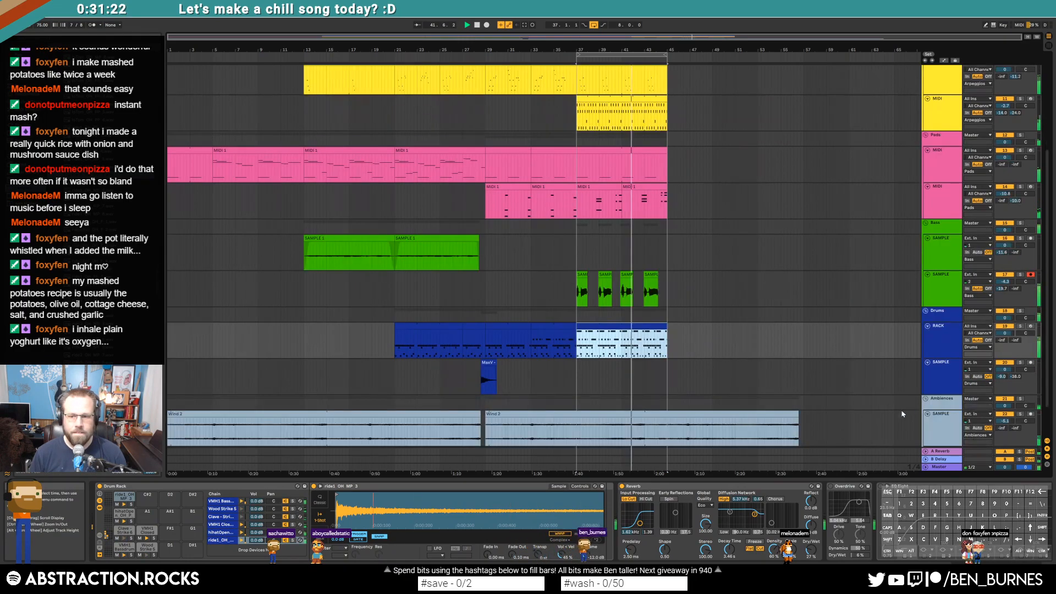
{"action": "left_click_drag", "start_coordinate": [441, 375], "coordinate": [530, 374]}
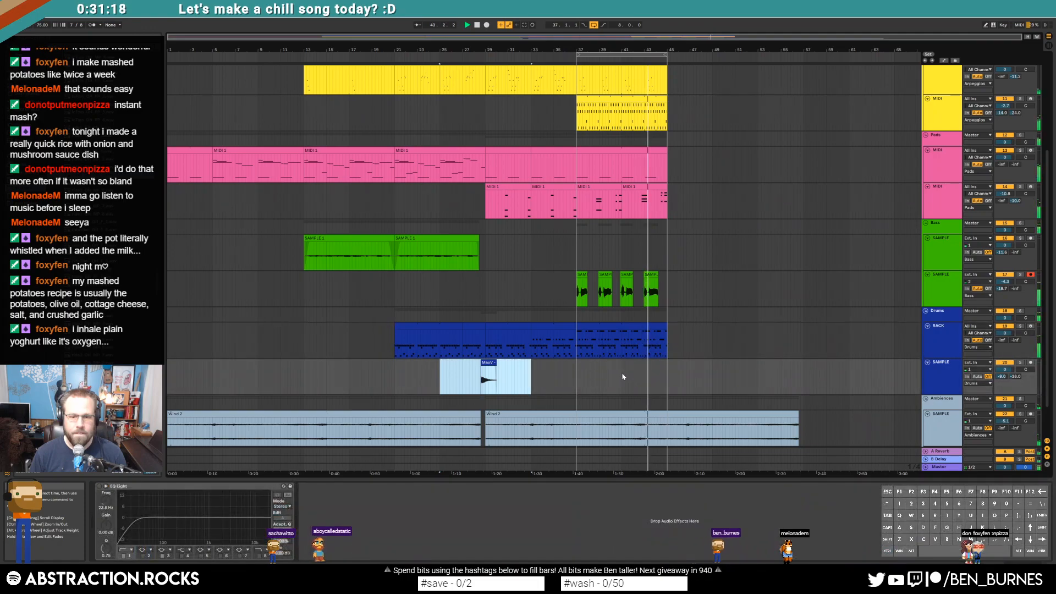
{"action": "key", "text": "ctrl+c"}
{"action": "left_click", "coordinate": [623, 377]}
{"action": "key", "text": "ctrl+v"}
{"action": "left_click", "coordinate": [665, 330]}
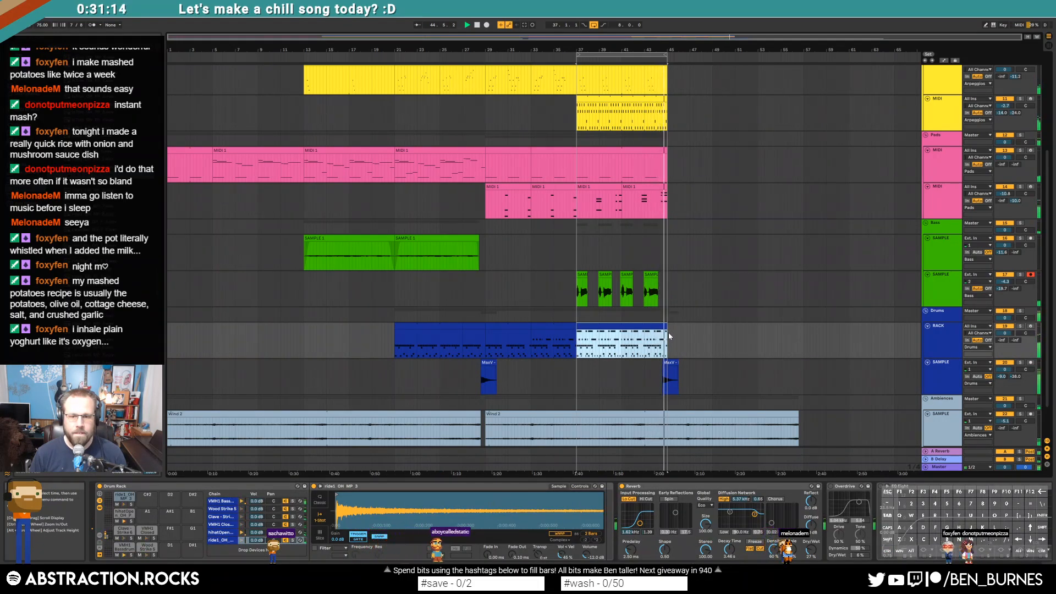
{"action": "left_click", "coordinate": [667, 365]}
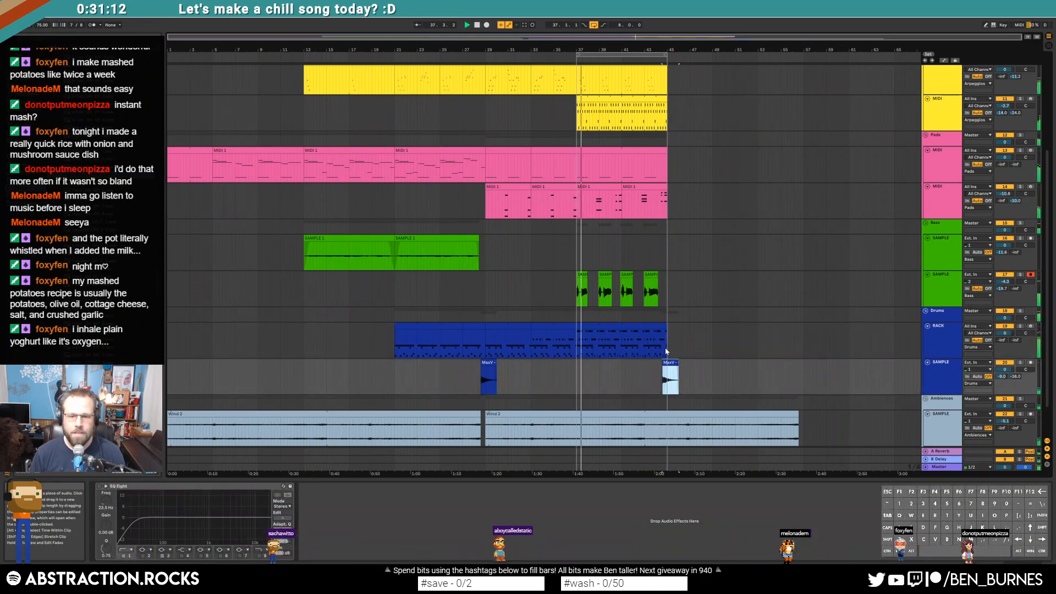
{"action": "key", "text": "Delete"}
Step: Duplicate bars 37–45 of the lead, arpeggio, pad, bass and drum tracks to bar 45, and move the loop to bars 45–53
{"action": "left_click_drag", "start_coordinate": [667, 346], "coordinate": [577, 39]}
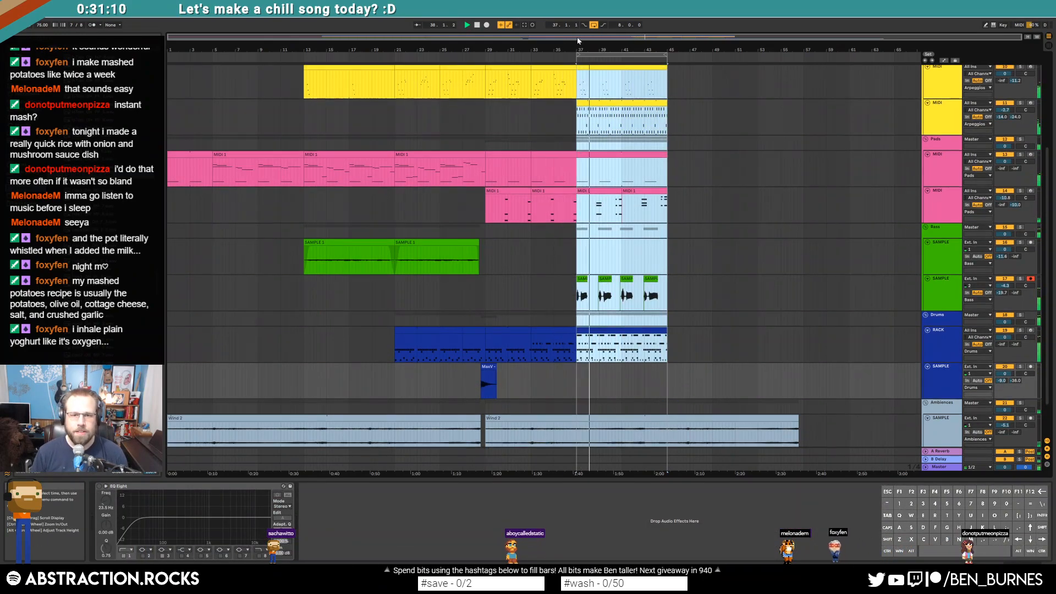
{"action": "key", "text": "ctrl+d"}
{"action": "scroll", "coordinate": [704, 260], "scroll_direction": "up", "scroll_amount": 5}
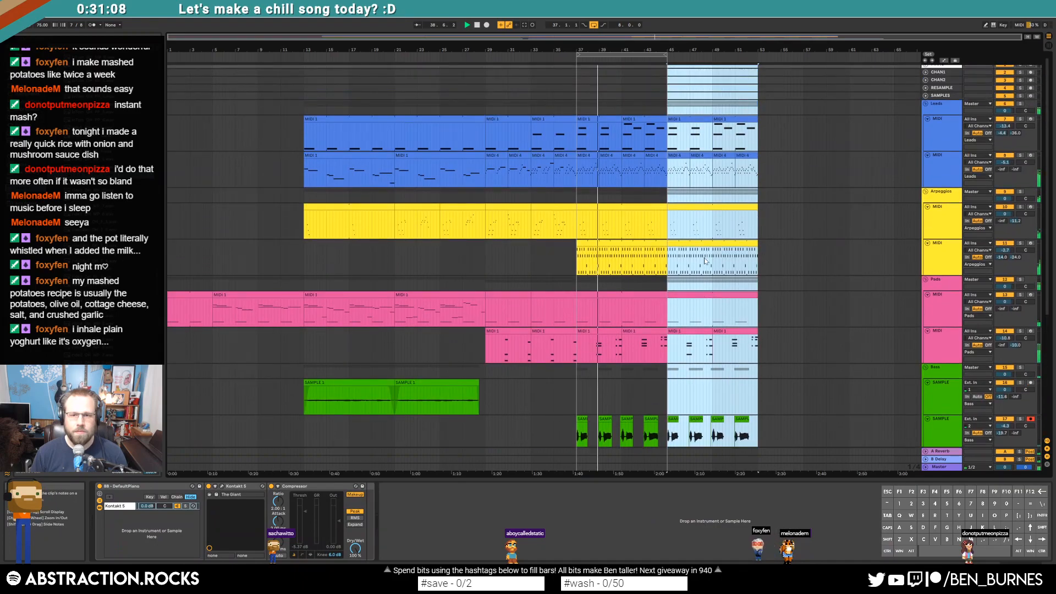
{"action": "left_click", "coordinate": [606, 73]}
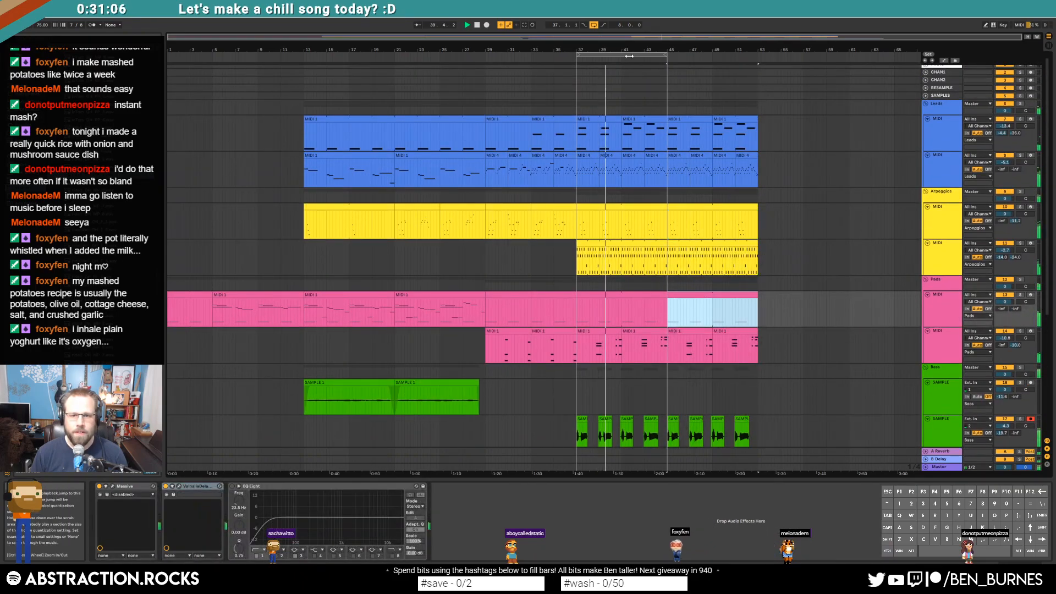
{"action": "left_click_drag", "start_coordinate": [628, 56], "coordinate": [721, 57]}
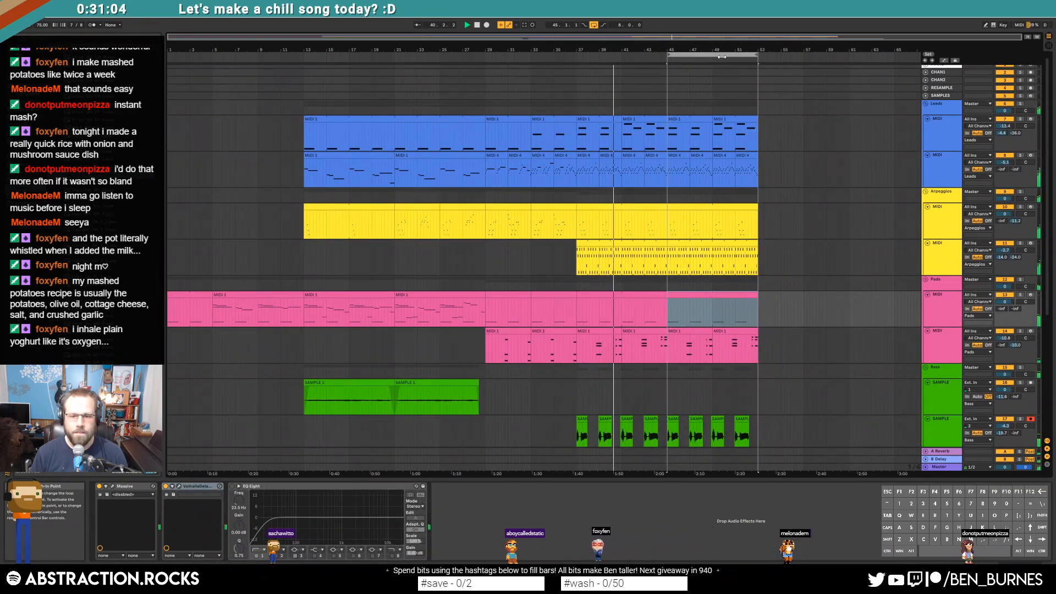
Step: Arm the first Pads track and record a new MIDI part over its clip from bar 45 to 53
{"action": "left_click", "coordinate": [933, 306]}
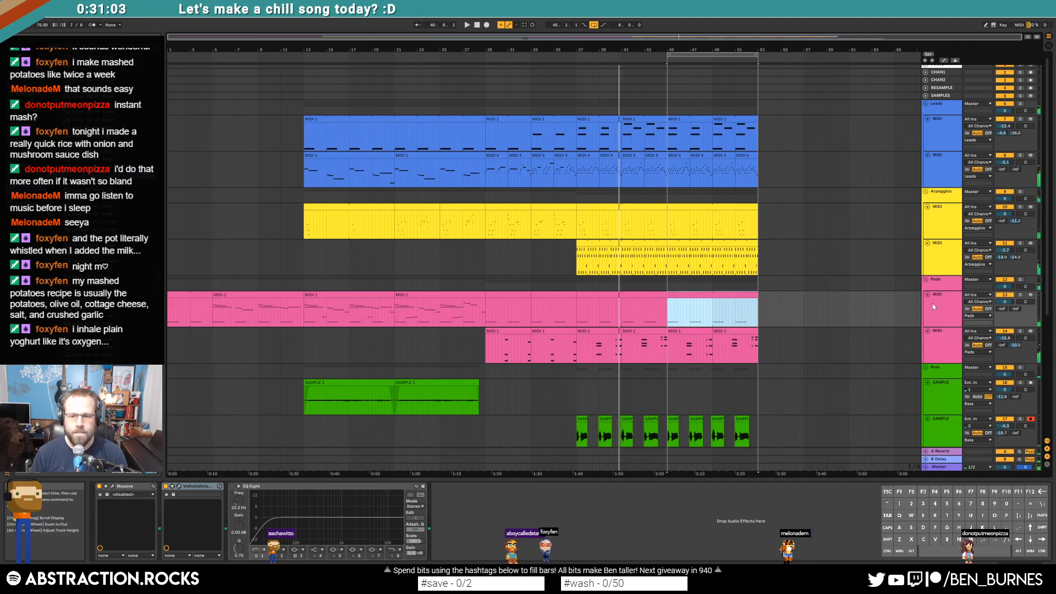
{"action": "left_click", "coordinate": [1031, 295]}
{"action": "key", "text": "space"}
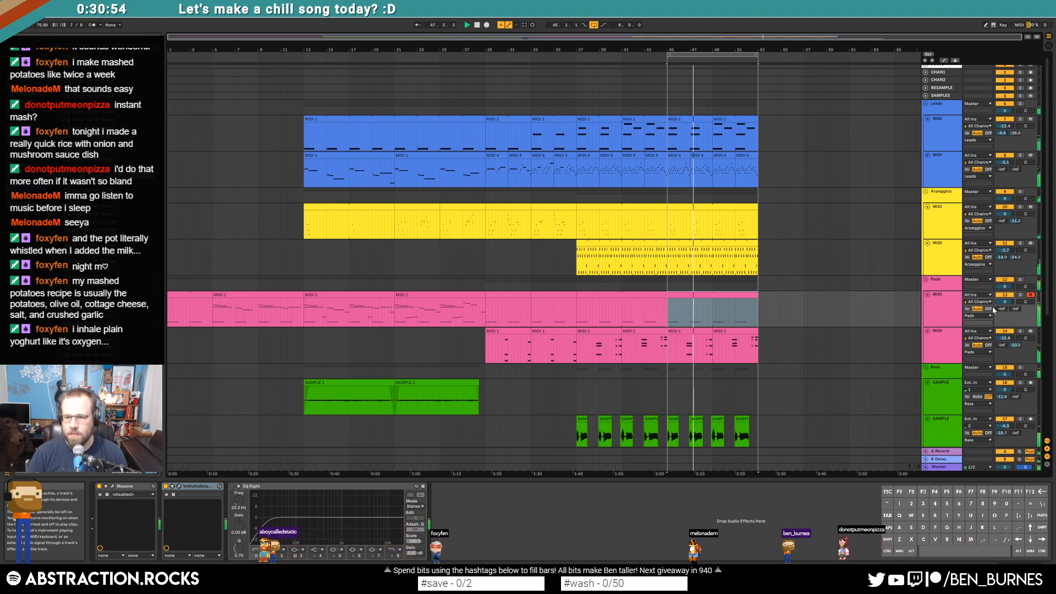
{"action": "key", "text": "F9"}
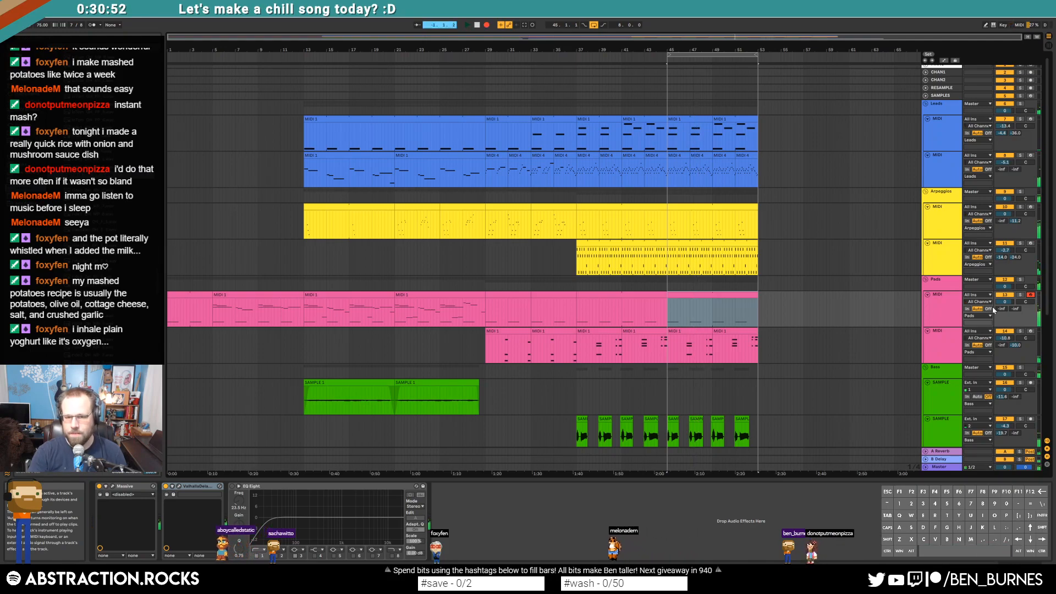
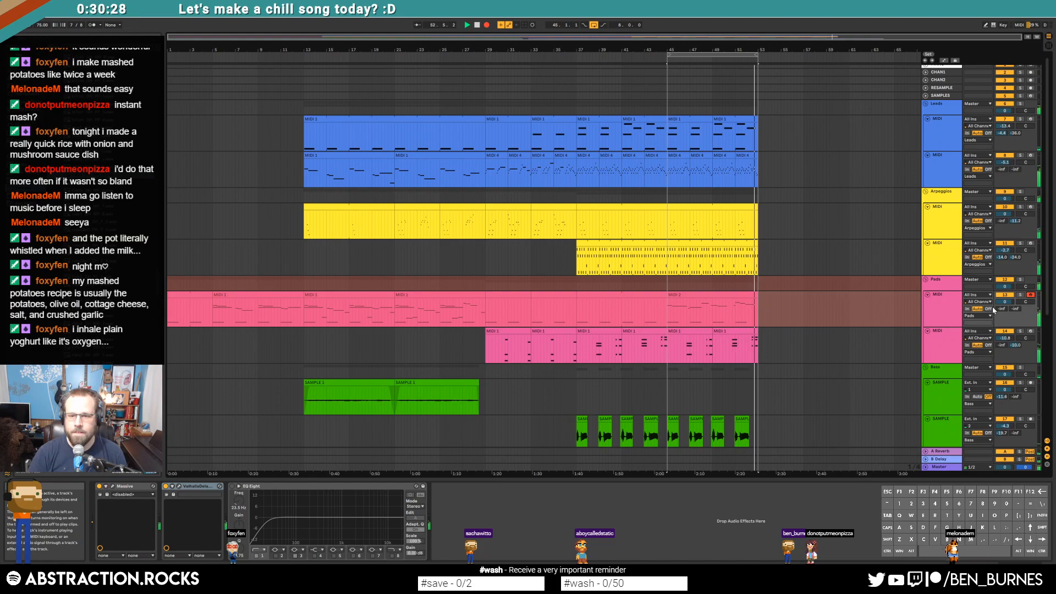
{"action": "key", "text": "space"}
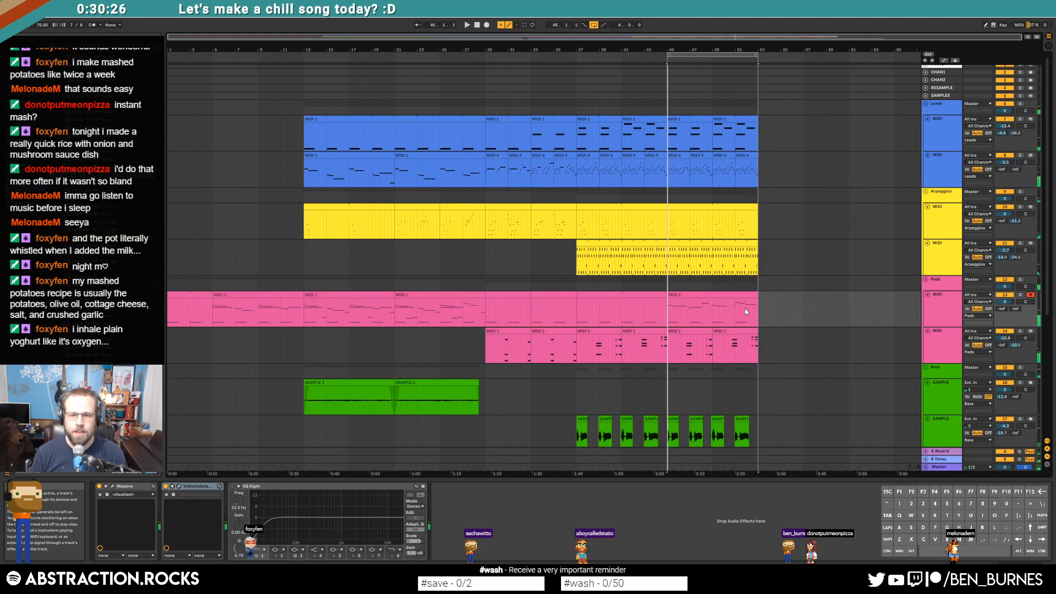
Step: Open the newly recorded pad clip's notes and add matching short low notes leading into its bars 3, 5 and 7
{"action": "double_click", "coordinate": [696, 293]}
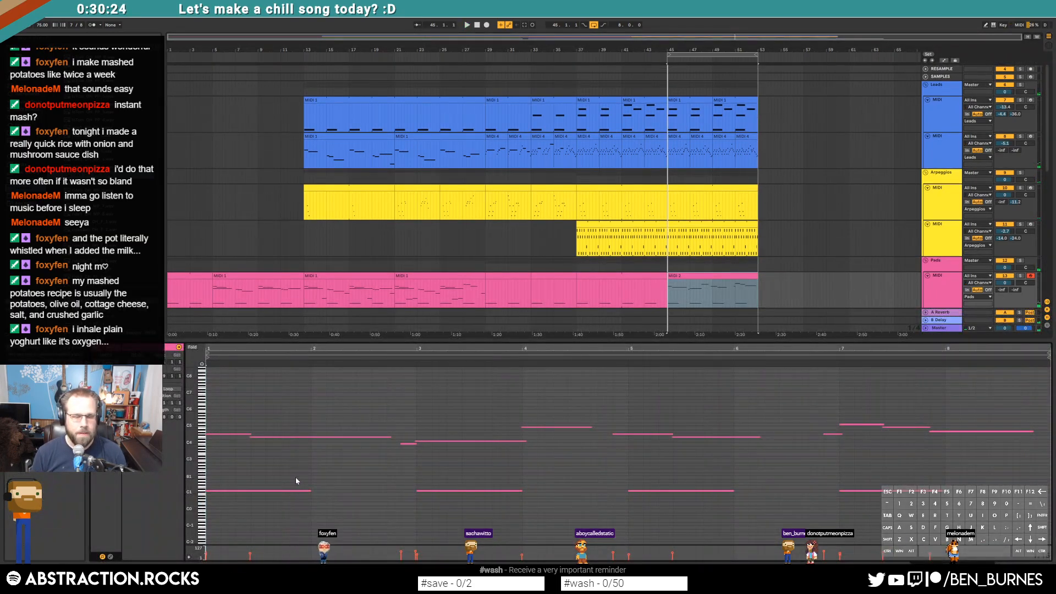
{"action": "left_click_drag", "start_coordinate": [276, 483], "coordinate": [896, 517]}
{"action": "left_click_drag", "start_coordinate": [189, 460], "coordinate": [244, 438]}
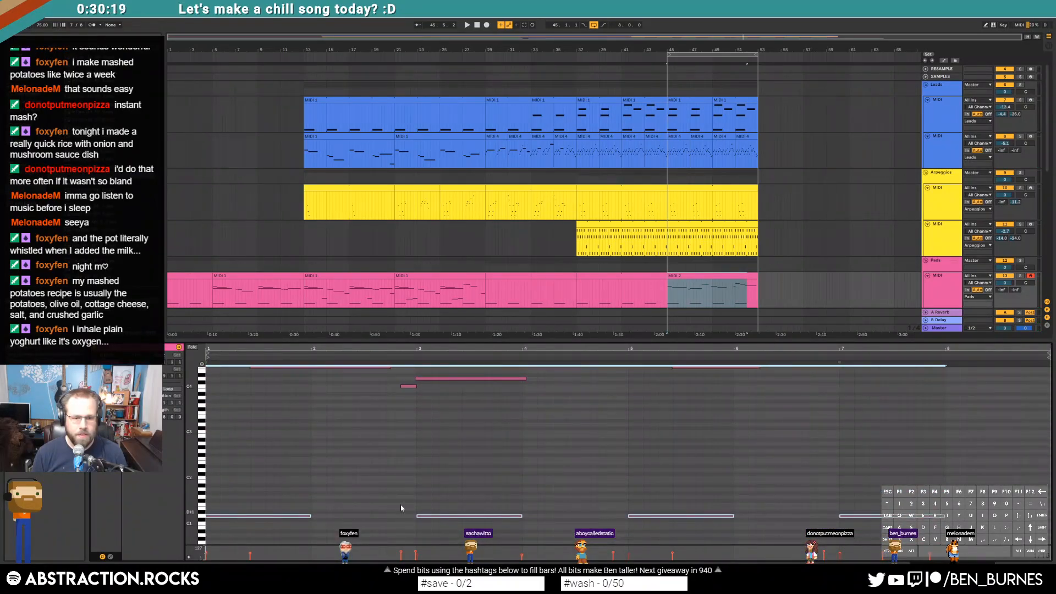
{"action": "left_click", "coordinate": [372, 507]}
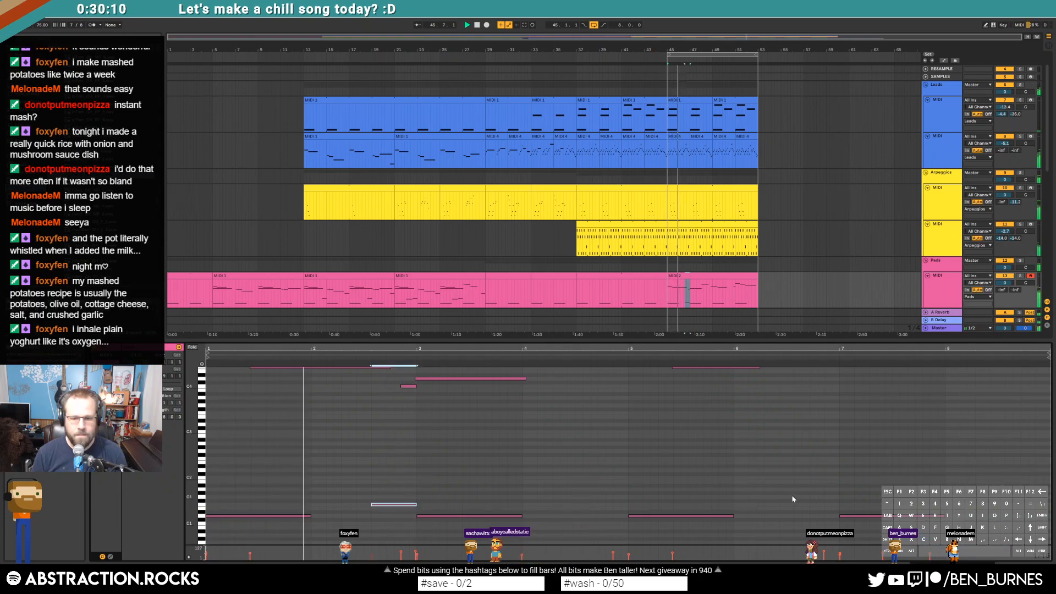
{"action": "key", "text": "ctrl+v"}
{"action": "left_click", "coordinate": [581, 505]}
{"action": "key", "text": "ctrl+v"}
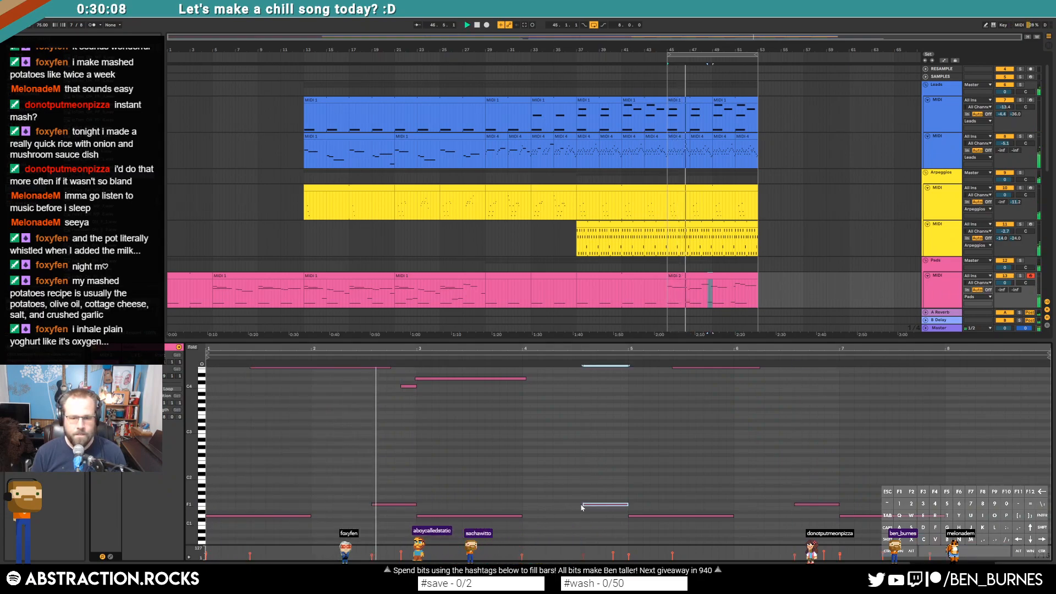
Step: Raise the low note before the clip's bar 5 by two semitones, and paste another at the clip's end, raised four semitones
{"action": "key", "text": "Up"}
{"action": "key", "text": "Up"}
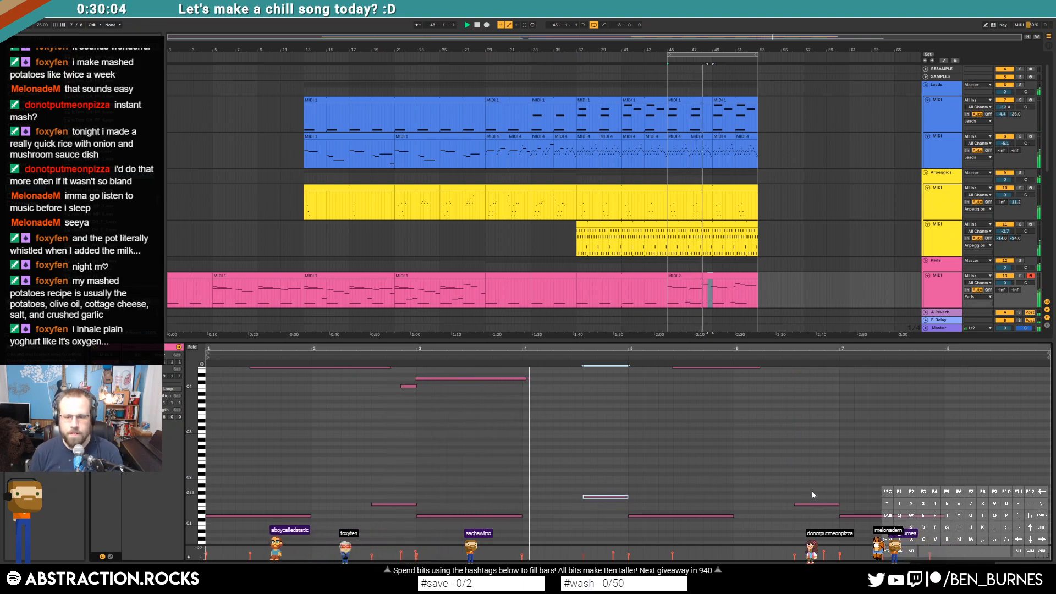
{"action": "left_click", "coordinate": [1006, 498]}
{"action": "key", "text": "ctrl+v"}
{"action": "key", "text": "Up"}
{"action": "key", "text": "Up"}
{"action": "key", "text": "Up"}
{"action": "key", "text": "Up"}
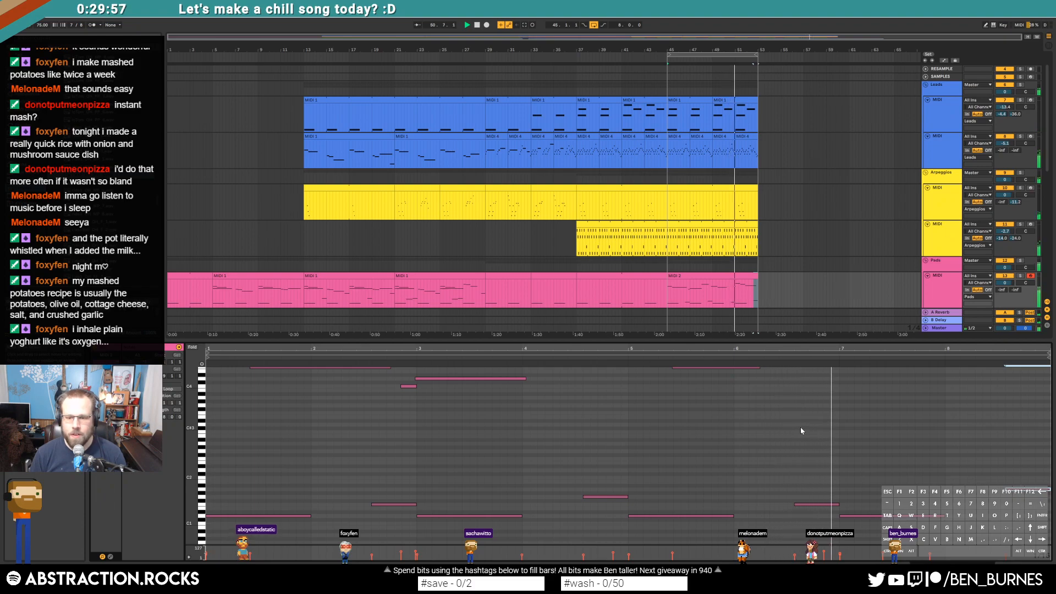
{"action": "left_click_drag", "start_coordinate": [377, 465], "coordinate": [933, 510]}
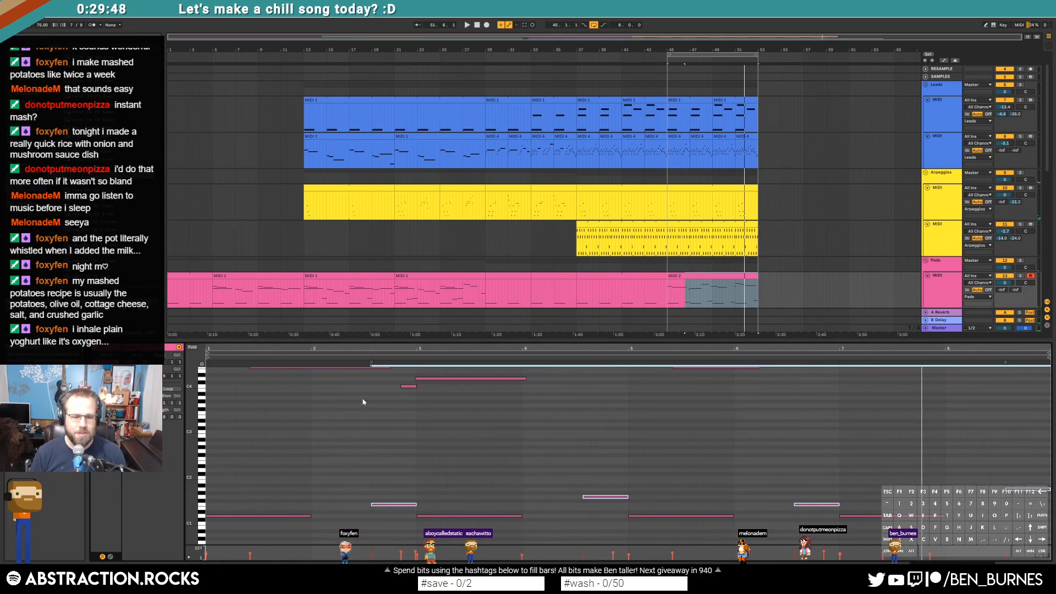
{"action": "key", "text": "shift+Tab"}
{"action": "key", "text": "shift+Tab"}
{"action": "left_click", "coordinate": [288, 436]}
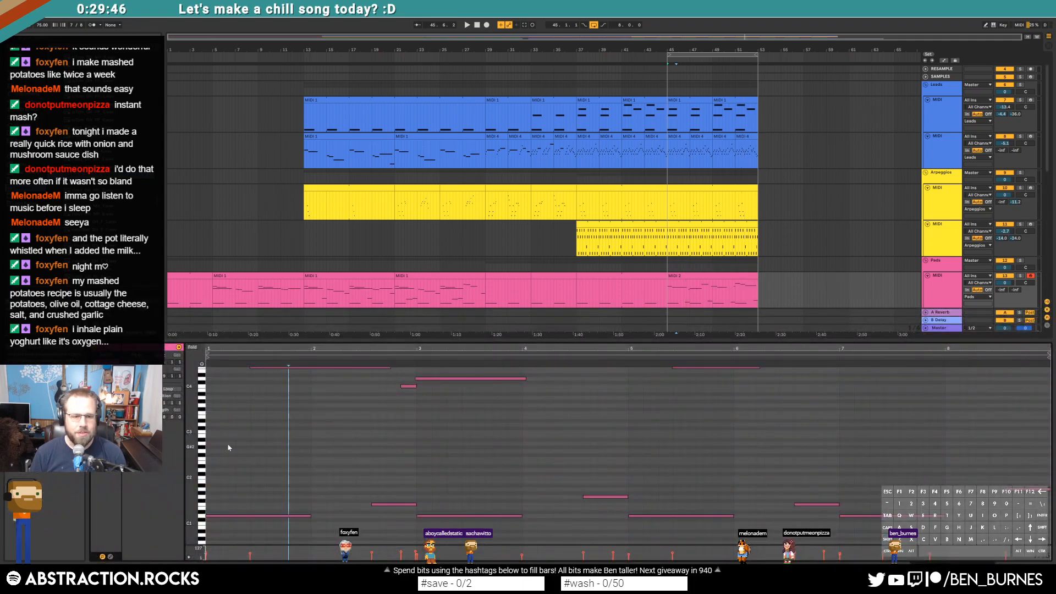
{"action": "left_click_drag", "start_coordinate": [191, 432], "coordinate": [181, 454]}
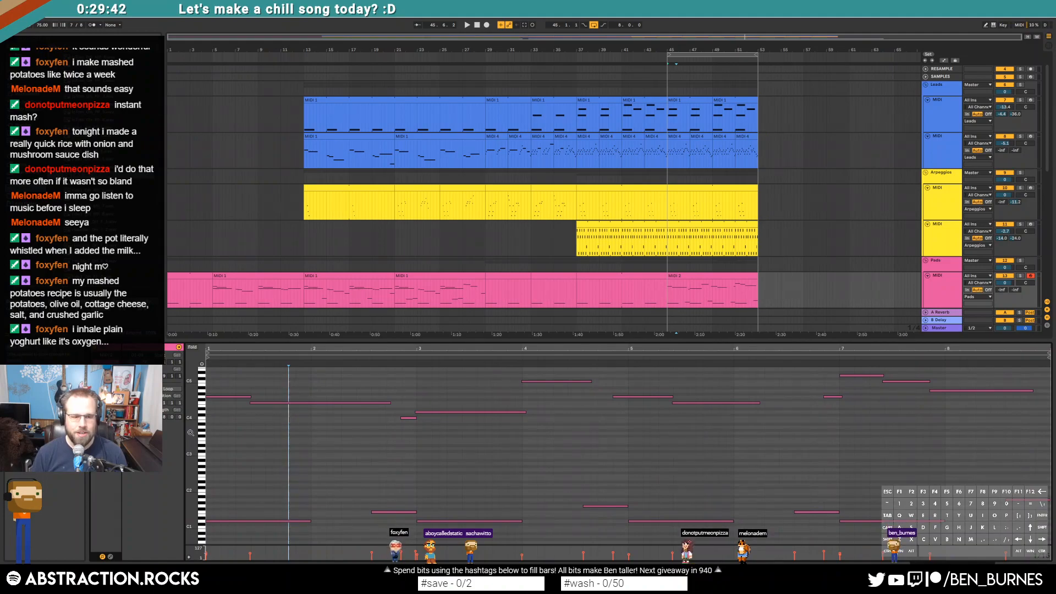
{"action": "scroll", "coordinate": [643, 288], "scroll_direction": "up", "scroll_amount": 1}
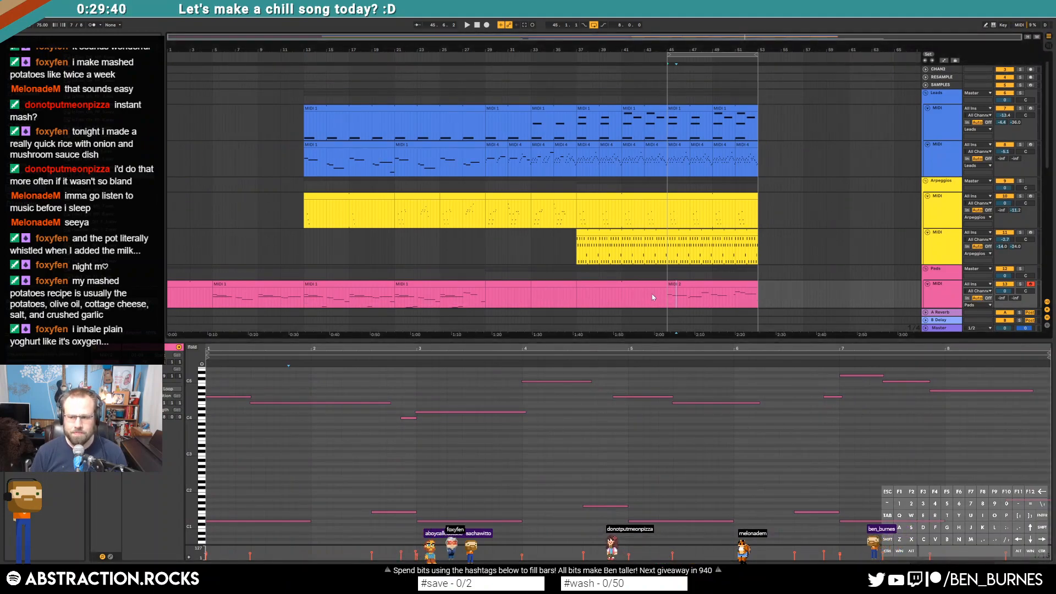
{"action": "key", "text": "shift+Tab"}
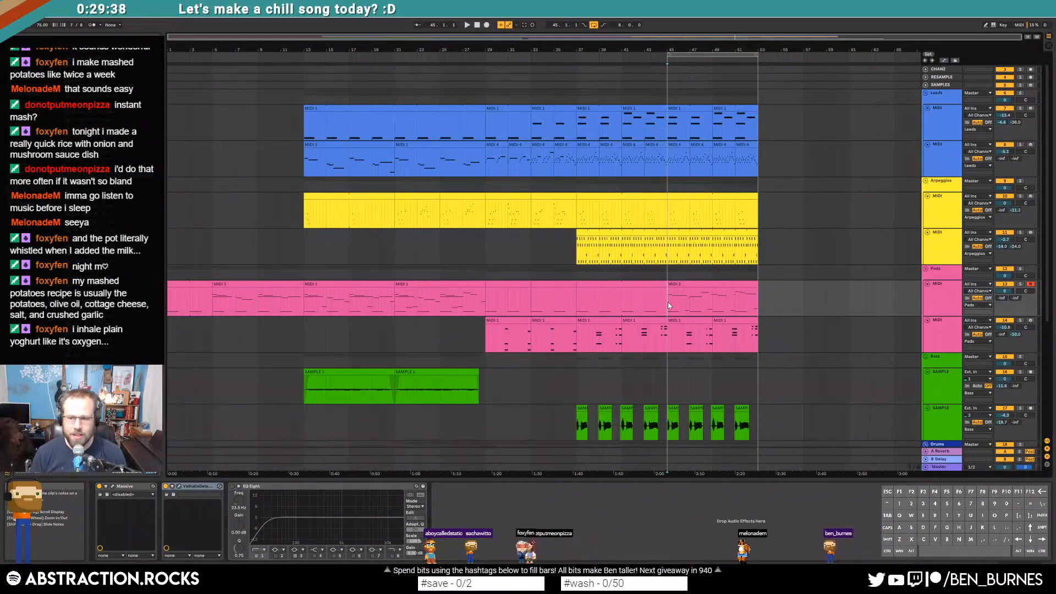
Step: Open the drum rack clip starting at bar 45 and add Wood Strike notes just before beat 1.3 and on beat 1.4
{"action": "scroll", "coordinate": [681, 306], "scroll_direction": "down", "scroll_amount": 6}
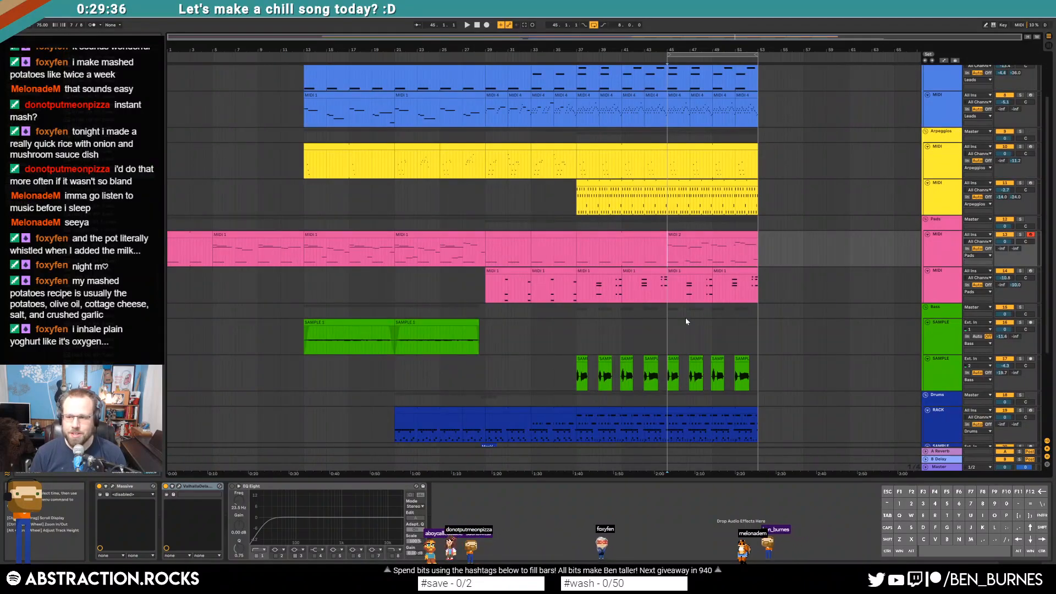
{"action": "scroll", "coordinate": [698, 329], "scroll_direction": "down", "scroll_amount": 6}
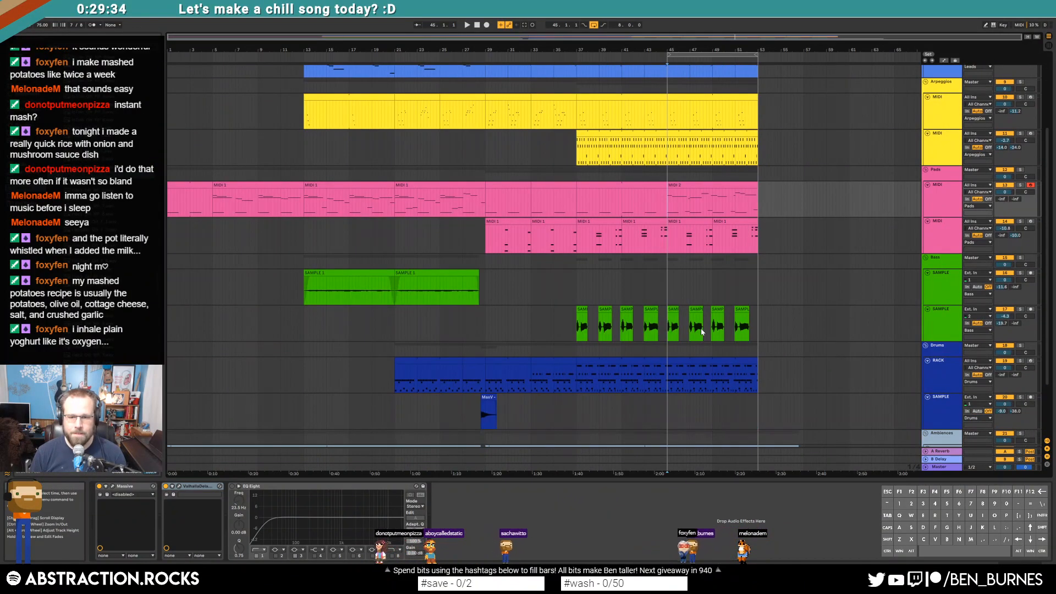
{"action": "double_click", "coordinate": [680, 362]}
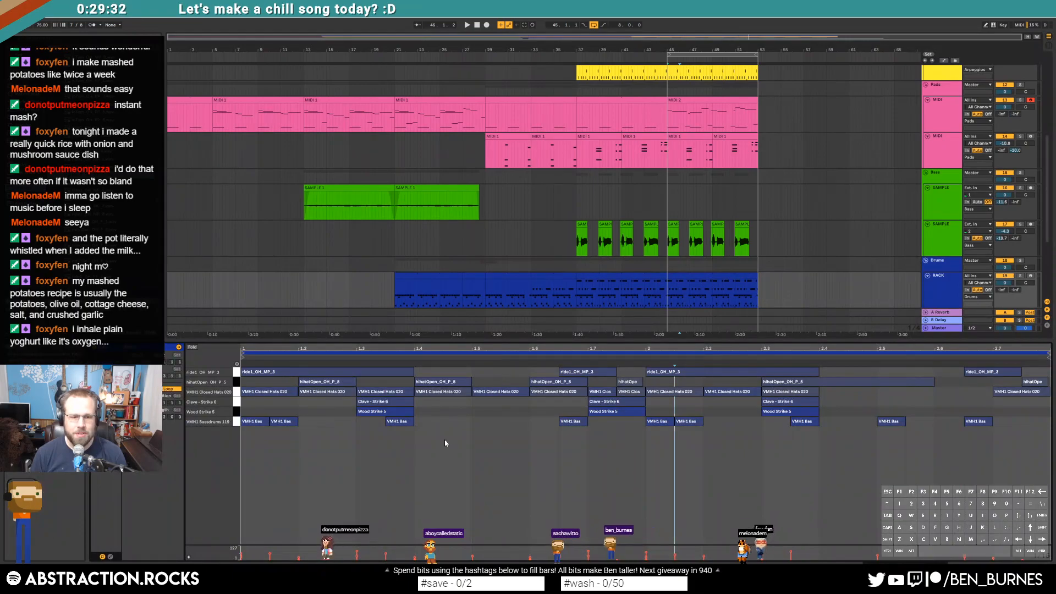
{"action": "key", "text": "space"}
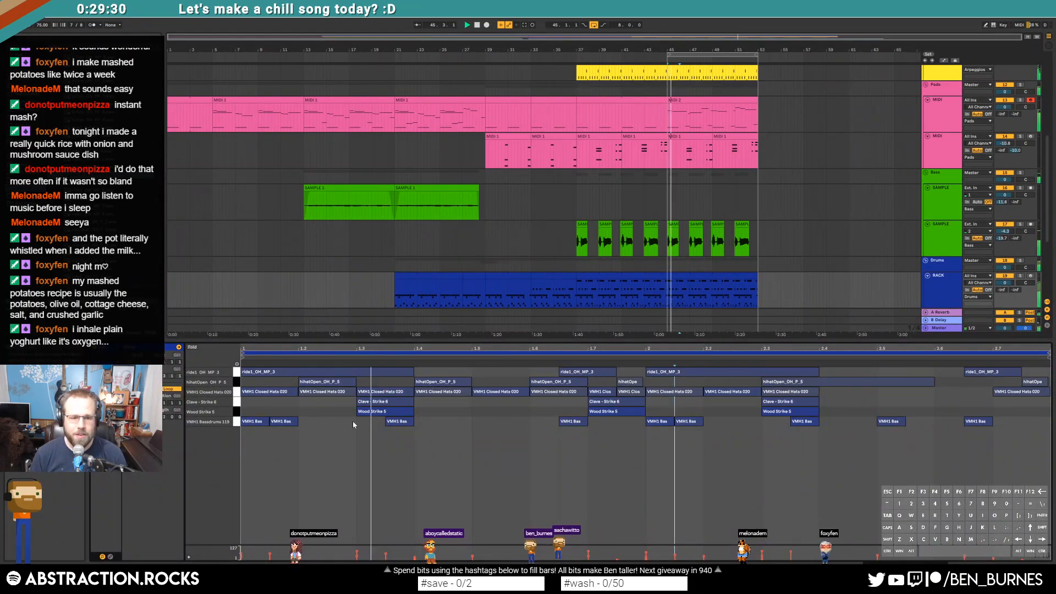
{"action": "double_click", "coordinate": [338, 411]}
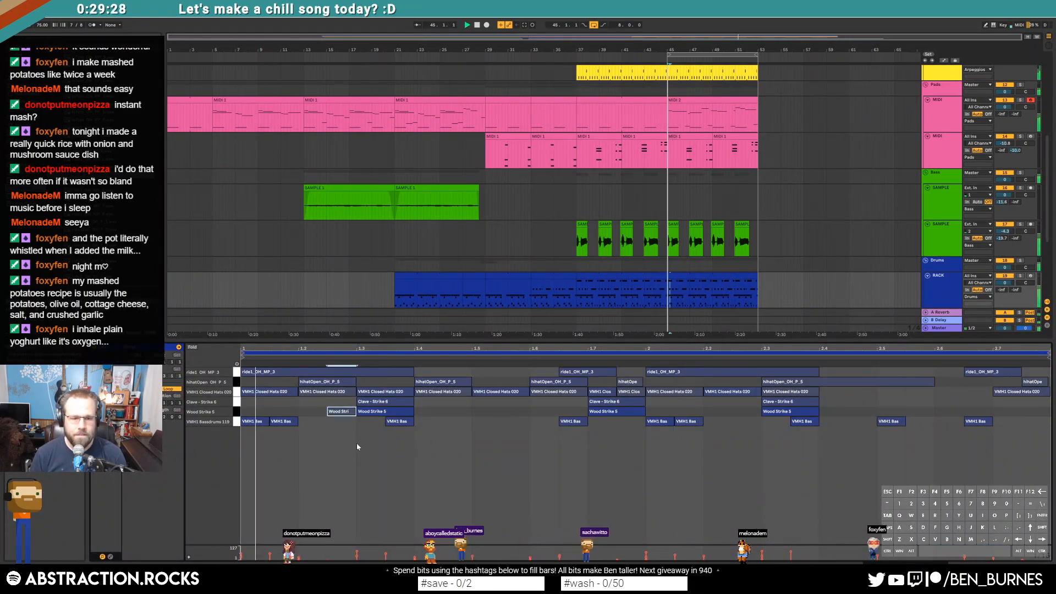
{"action": "double_click", "coordinate": [416, 411]}
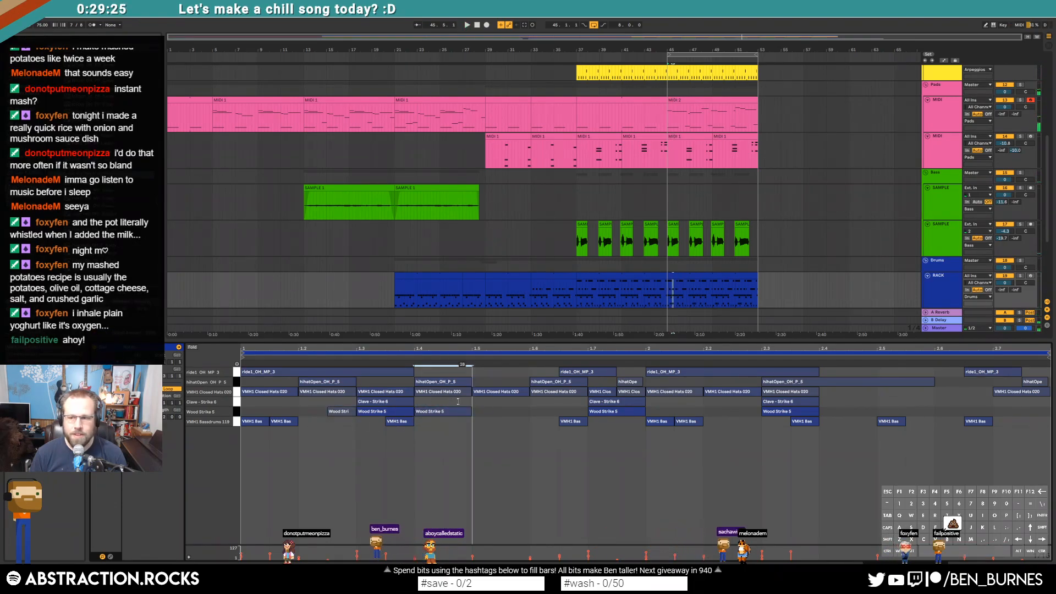
{"action": "key", "text": "space"}
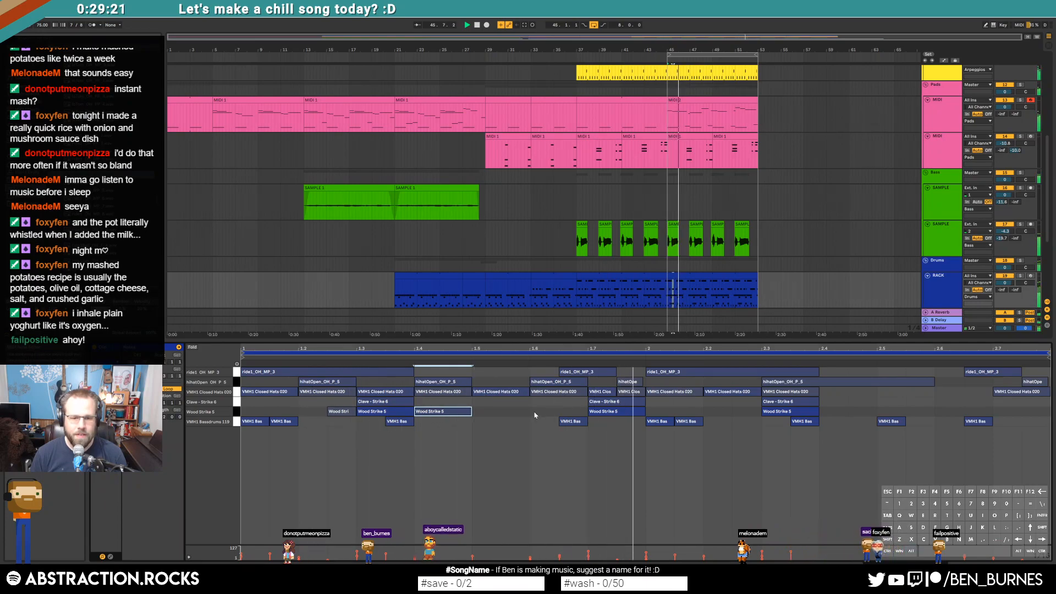
Step: Add short Wood Strike notes just before beats 2.2 and 2.5, adjust the first one's velocity, and play the pattern
{"action": "double_click", "coordinate": [675, 411]}
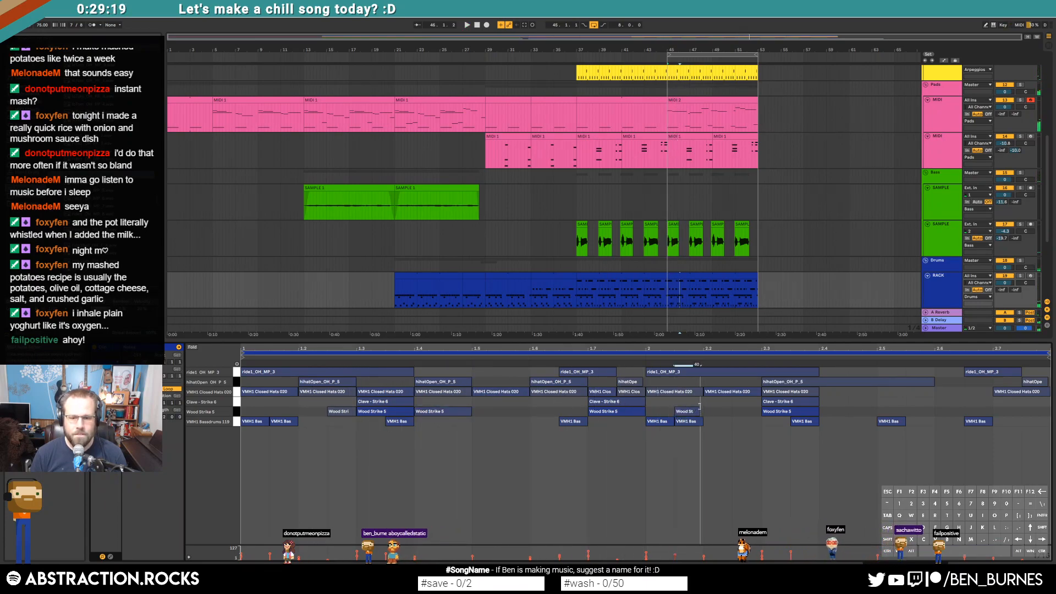
{"action": "left_click_drag", "start_coordinate": [702, 404], "coordinate": [704, 405]}
{"action": "left_click", "coordinate": [741, 421]}
{"action": "double_click", "coordinate": [850, 411]}
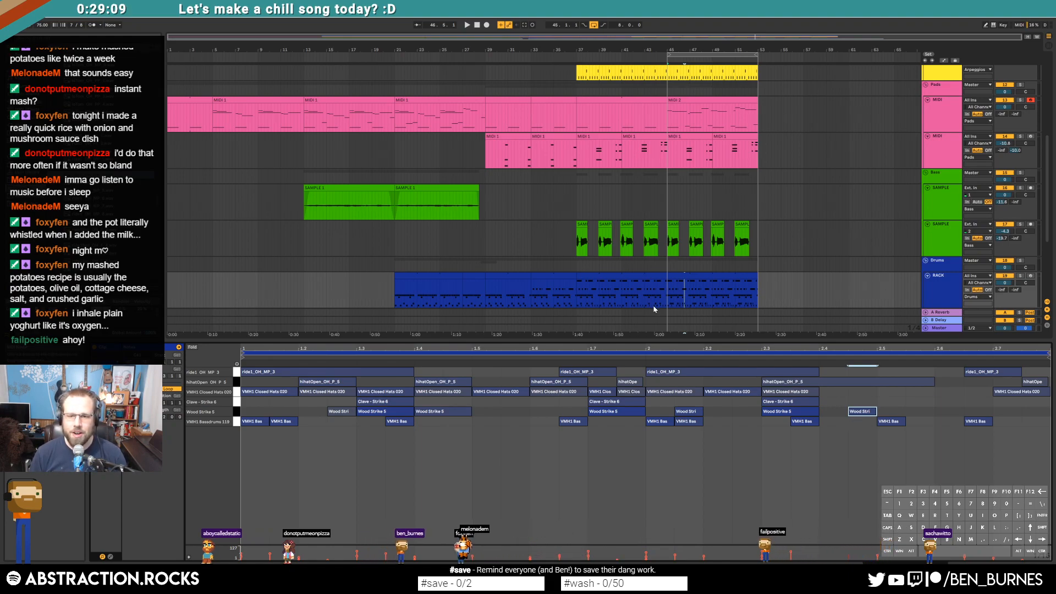
{"action": "key", "text": "space"}
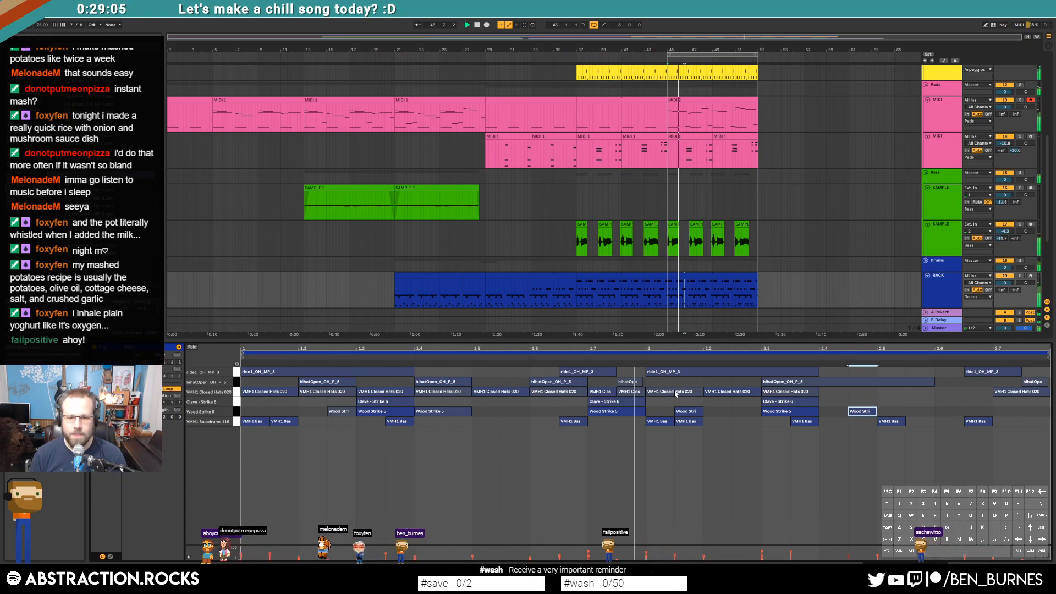
Step: Add short Wood Strike notes on beat 2.6 and in the second half of beat 2.7, adjusting the velocity of the one before 2.5
{"action": "double_click", "coordinate": [960, 411]}
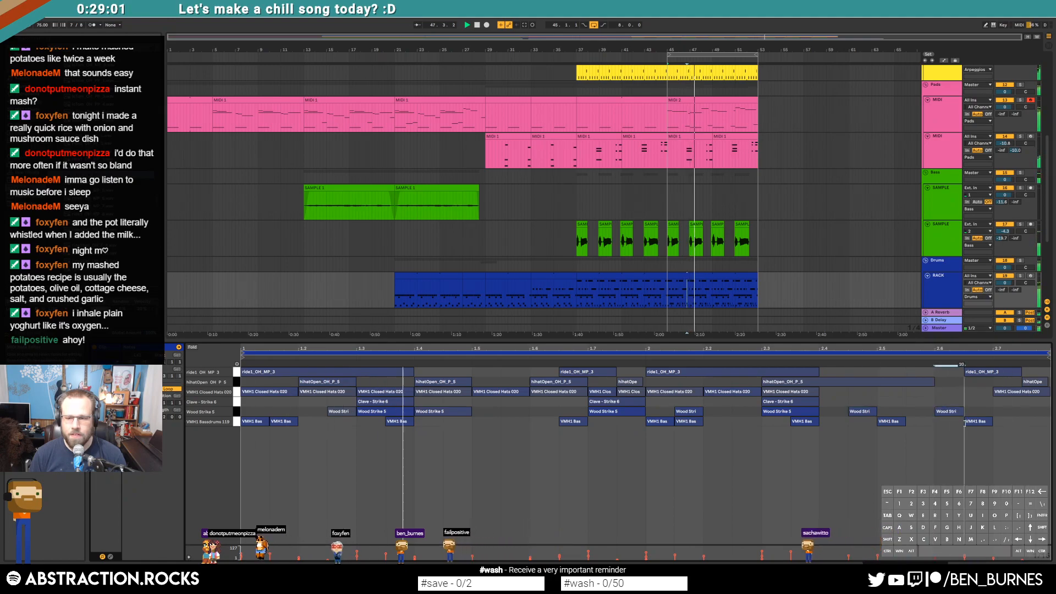
{"action": "left_click", "coordinate": [862, 412], "text": "alt"}
{"action": "left_click_drag", "start_coordinate": [855, 414], "coordinate": [856, 417]}
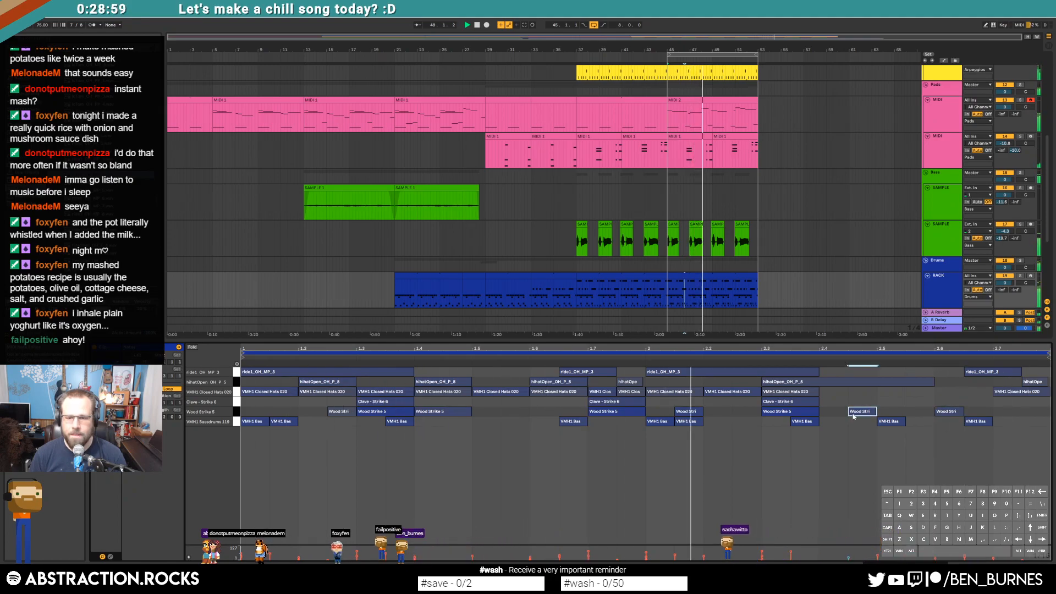
{"action": "double_click", "coordinate": [1029, 414]}
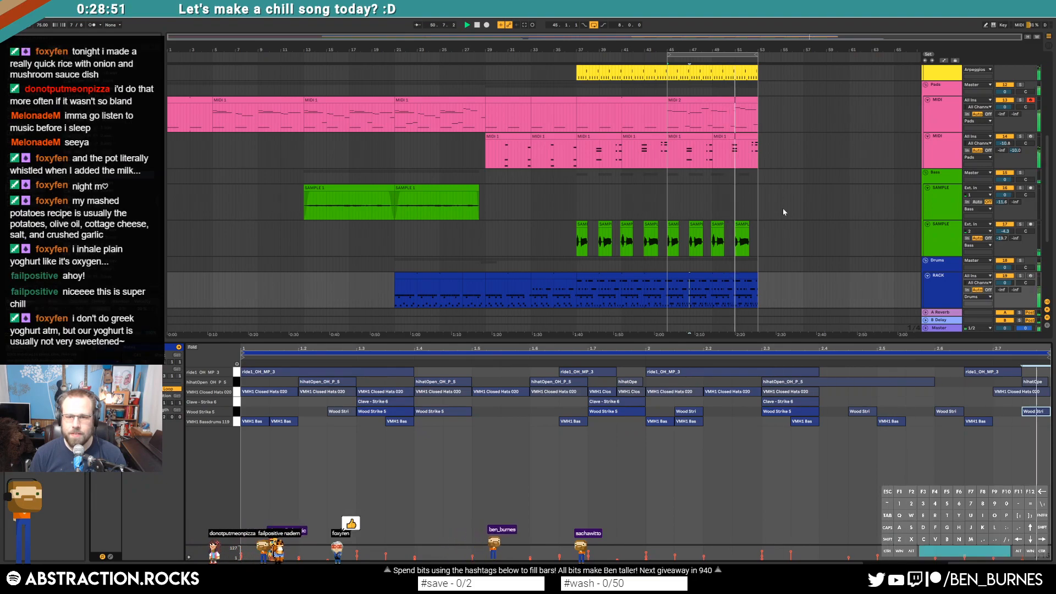
{"action": "key", "text": "space"}
Step: Consolidate the second Leads track's clips from bar 45 to bar 53 into a single clip
{"action": "scroll", "coordinate": [777, 204], "scroll_direction": "up", "scroll_amount": 2}
{"action": "key", "text": "shift+Tab"}
{"action": "key", "text": "shift+Tab"}
{"action": "key", "text": "shift+Tab"}
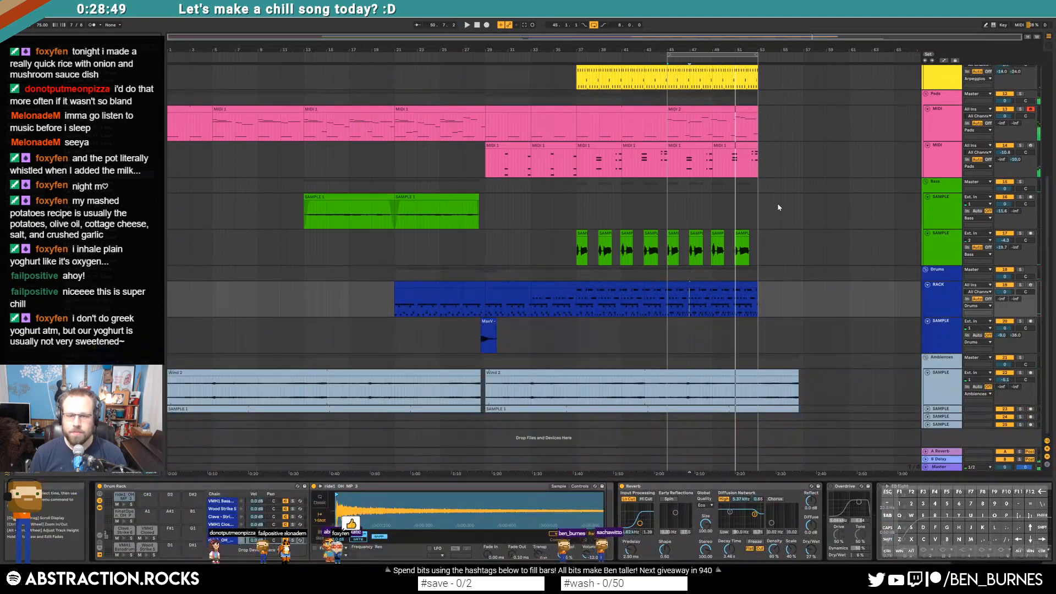
{"action": "scroll", "coordinate": [778, 208], "scroll_direction": "up", "scroll_amount": 5}
{"action": "left_click", "coordinate": [682, 124]}
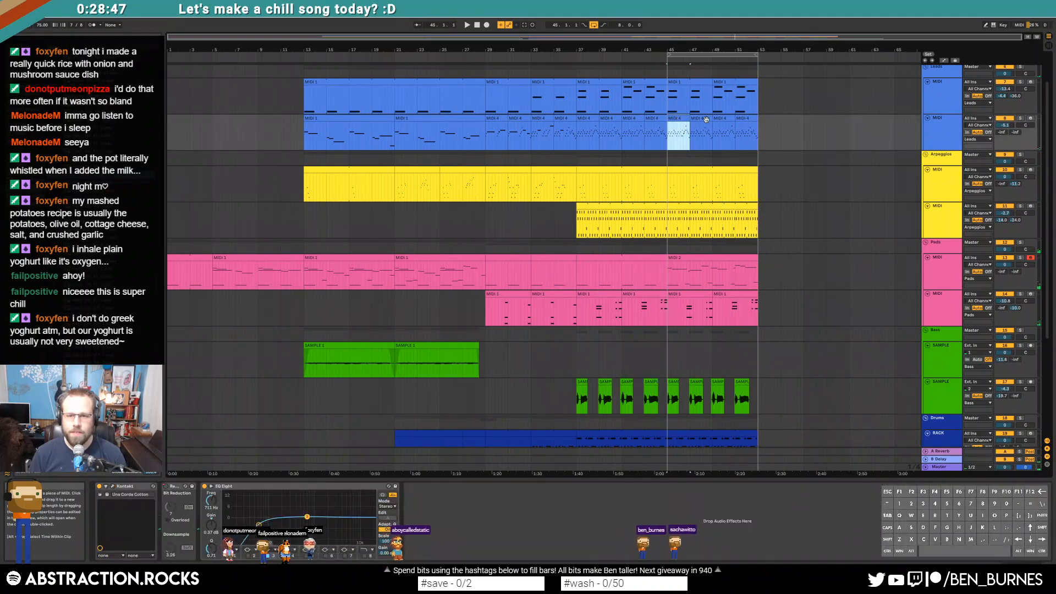
{"action": "left_click", "coordinate": [708, 126], "text": "shift"}
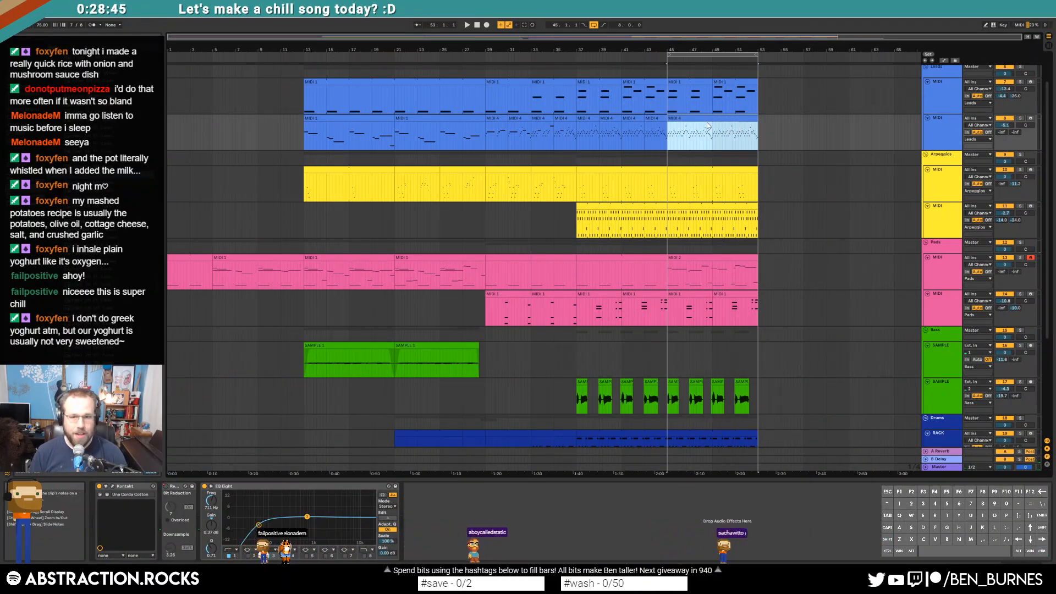
Step: Duplicate all notes of the consolidated lead clip one octave lower and adjust the velocity of the copies
{"action": "key", "text": "shift+Tab"}
{"action": "key", "text": "ctrl+a"}
{"action": "key", "text": "ctrl+v"}
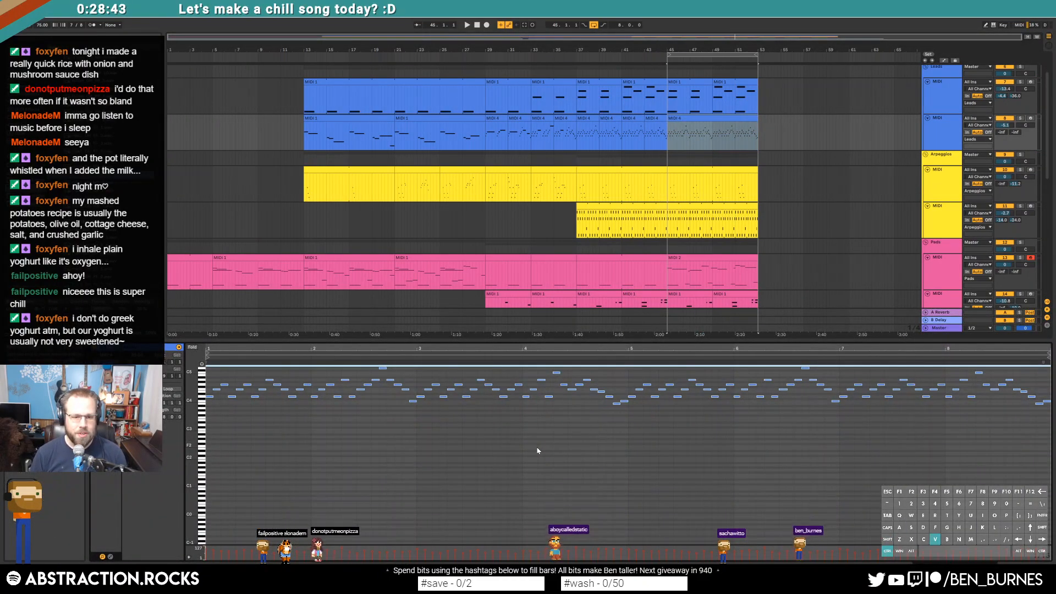
{"action": "key", "text": "shift+Down"}
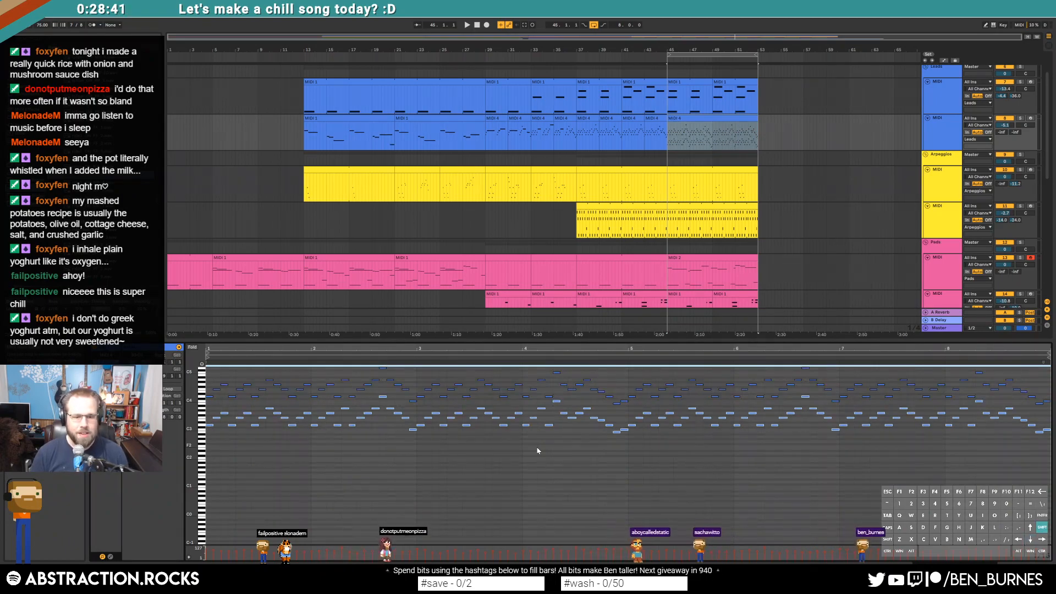
{"action": "left_click_drag", "start_coordinate": [412, 429], "coordinate": [413, 440]}
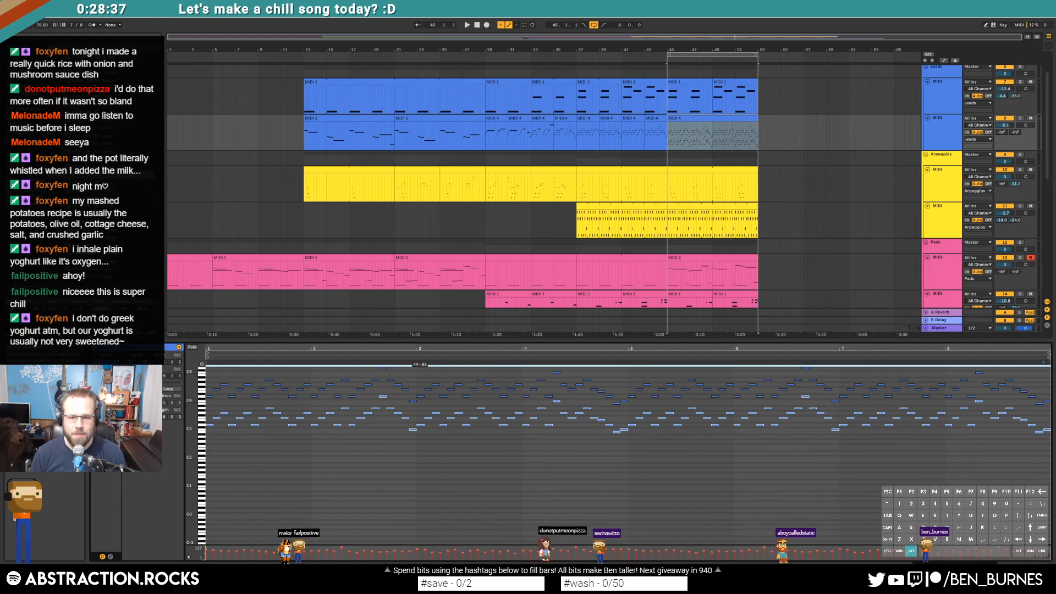
Step: Audition the doubled lead line soloed and within the full mix, fine-tuning the velocity of the lower-octave notes
{"action": "left_click", "coordinate": [1020, 118]}
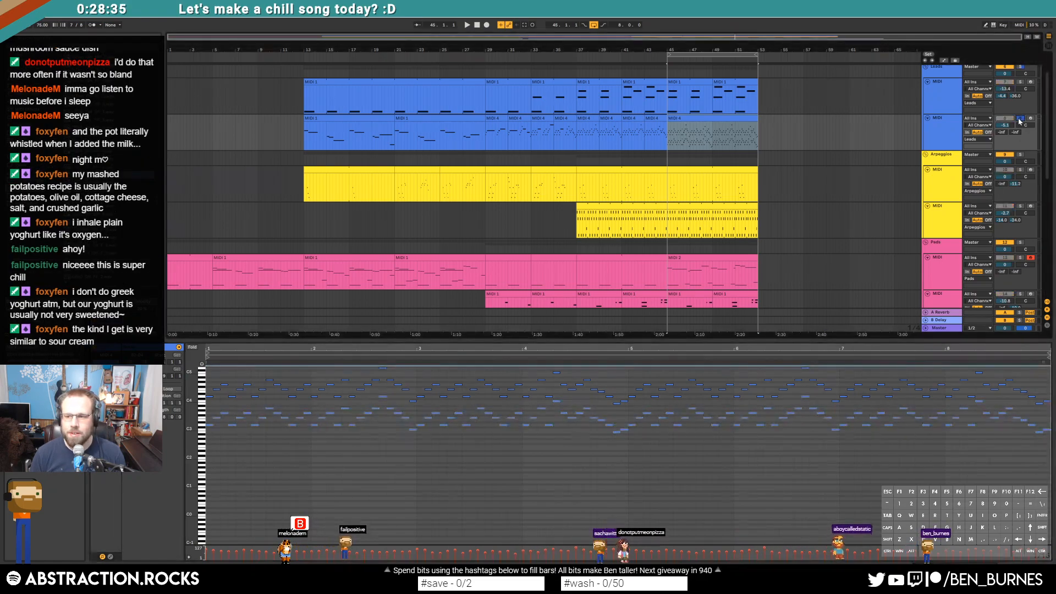
{"action": "key", "text": "space"}
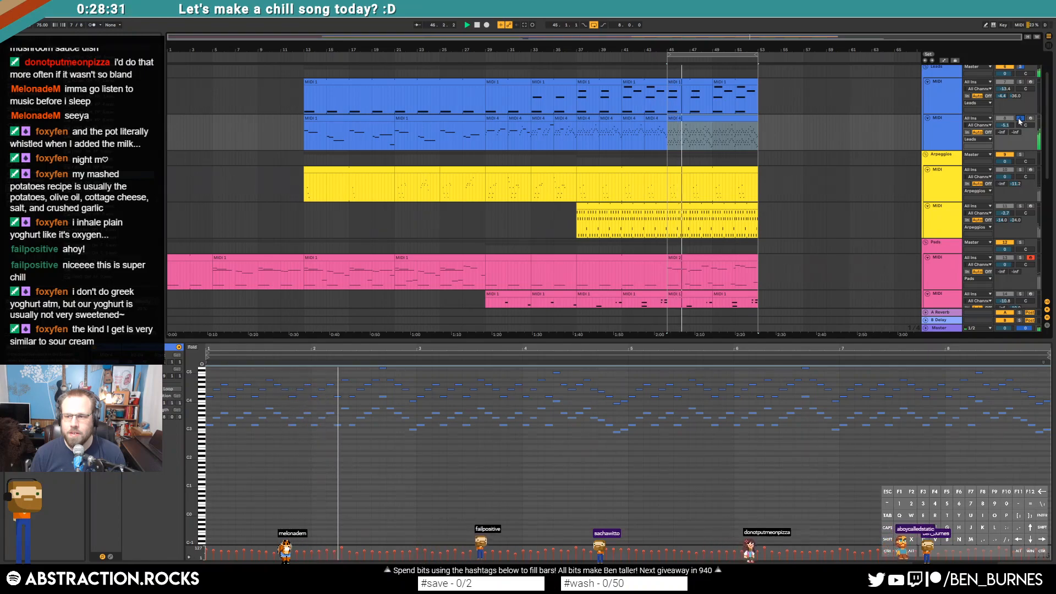
{"action": "left_click", "coordinate": [1020, 119]}
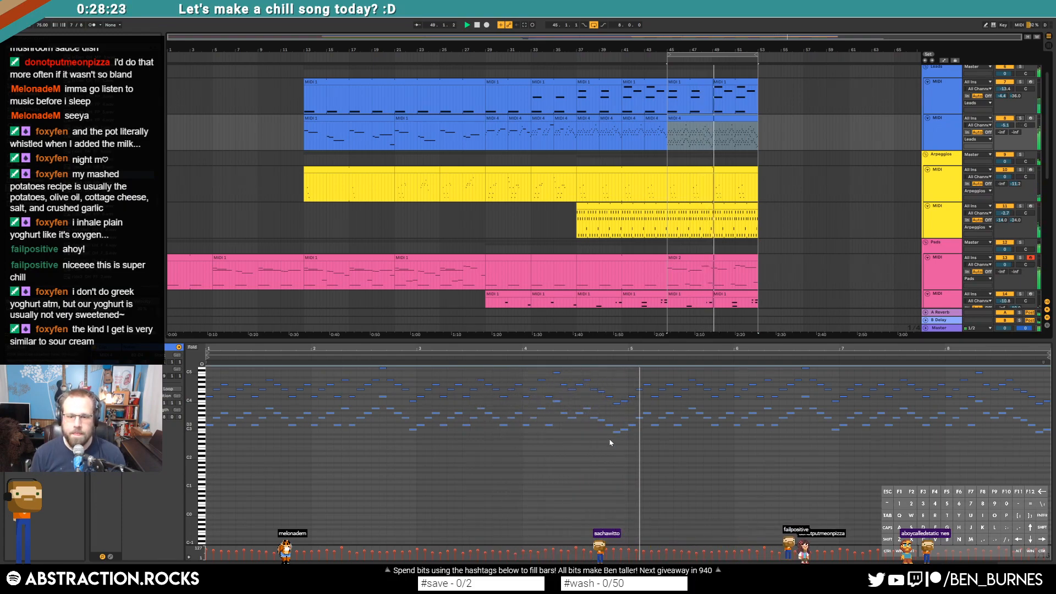
{"action": "left_click_drag", "start_coordinate": [618, 431], "coordinate": [618, 435]}
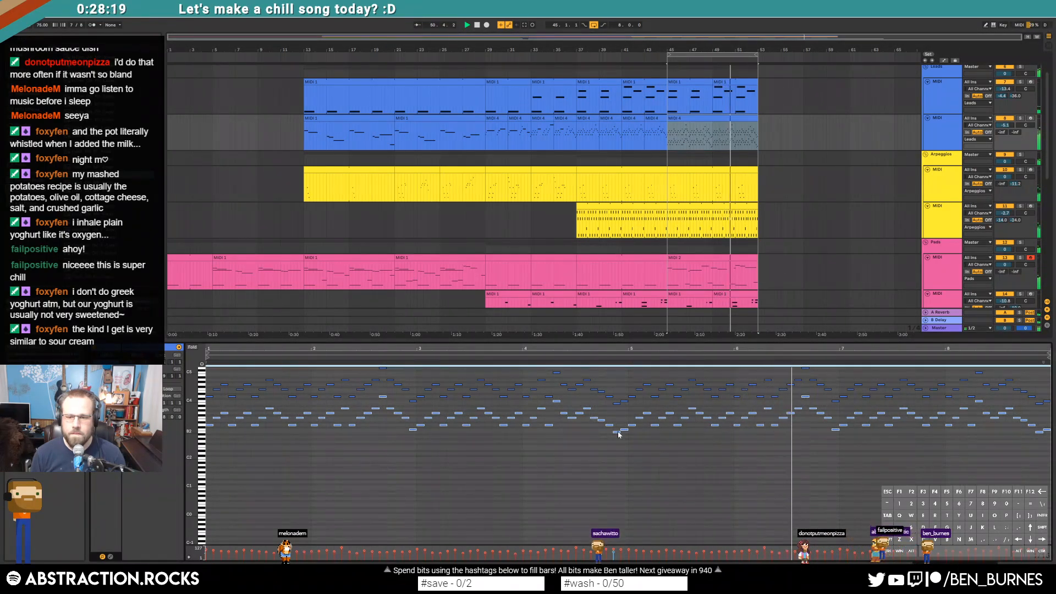
{"action": "scroll", "coordinate": [804, 387], "scroll_direction": "up", "scroll_amount": 2}
{"action": "key", "text": "space"}
Step: Adjust the velocity of selected octave note pairs at the melodic peaks across the lead clip and play it back
{"action": "left_click_drag", "start_coordinate": [803, 387], "coordinate": [802, 433]}
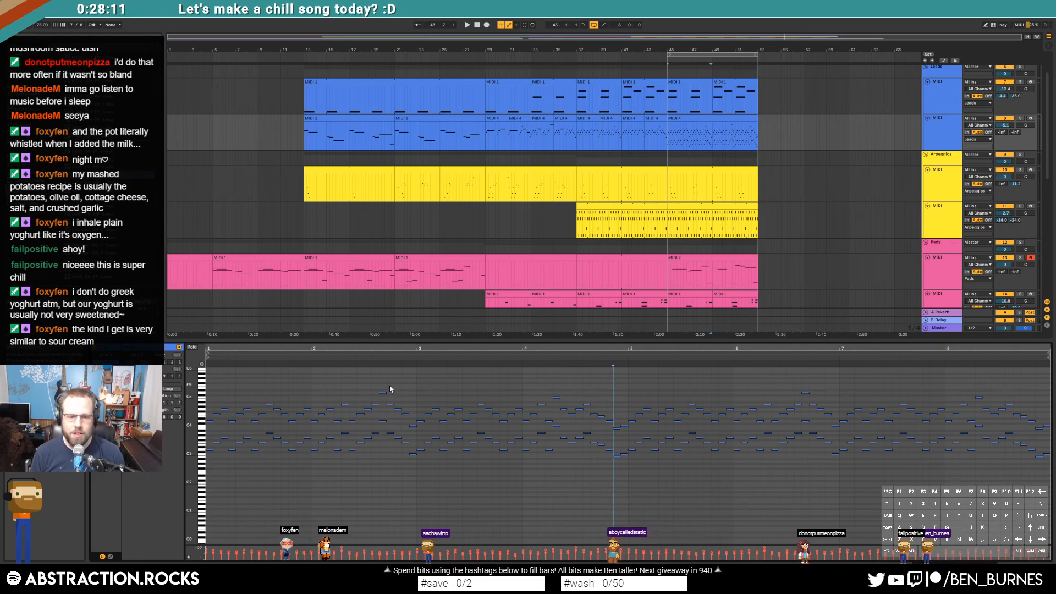
{"action": "key", "text": "space"}
{"action": "left_click_drag", "start_coordinate": [383, 386], "coordinate": [383, 419]}
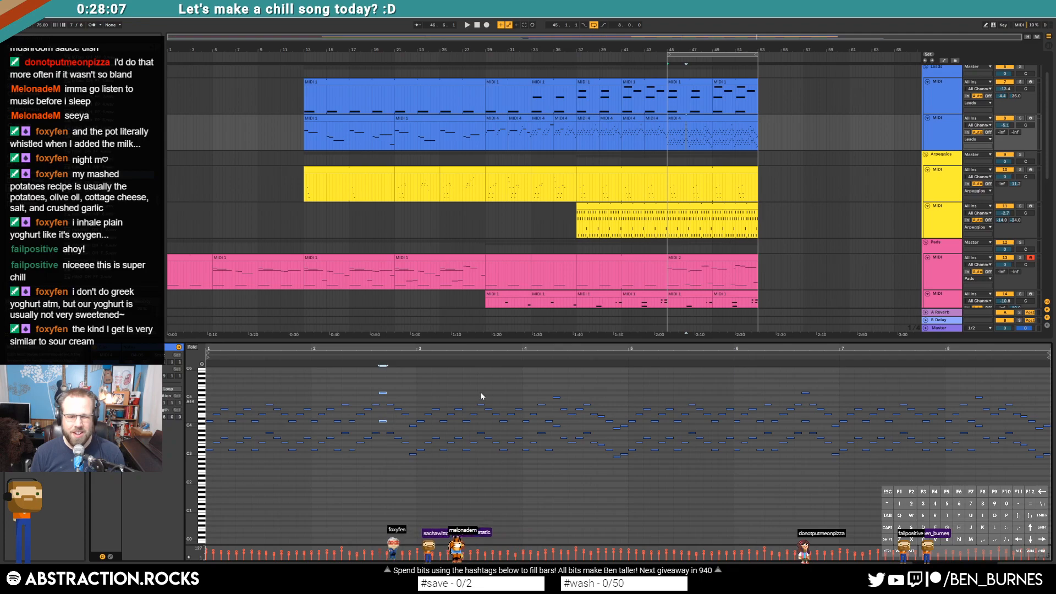
{"action": "left_click_drag", "start_coordinate": [482, 393], "coordinate": [482, 438]}
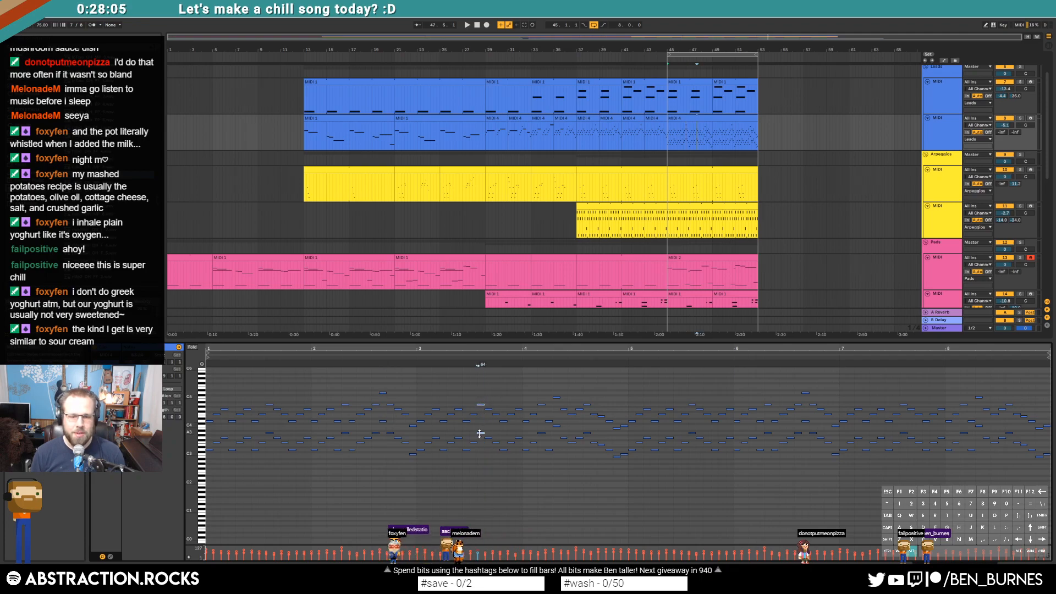
{"action": "left_click_drag", "start_coordinate": [588, 397], "coordinate": [586, 430]}
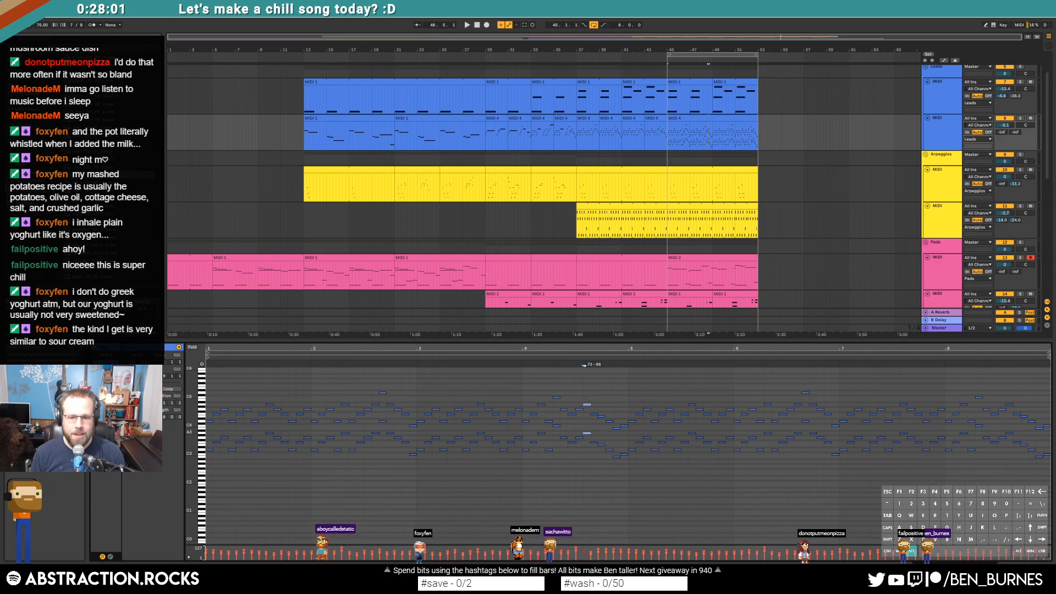
{"action": "left_click", "coordinate": [643, 403]}
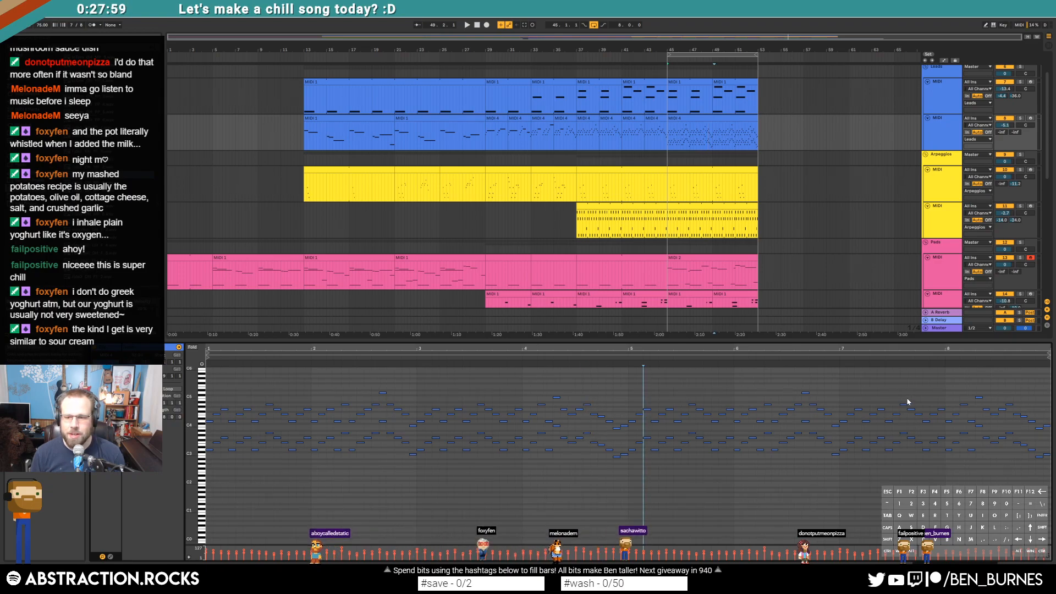
{"action": "left_click_drag", "start_coordinate": [1010, 440], "coordinate": [1009, 430]}
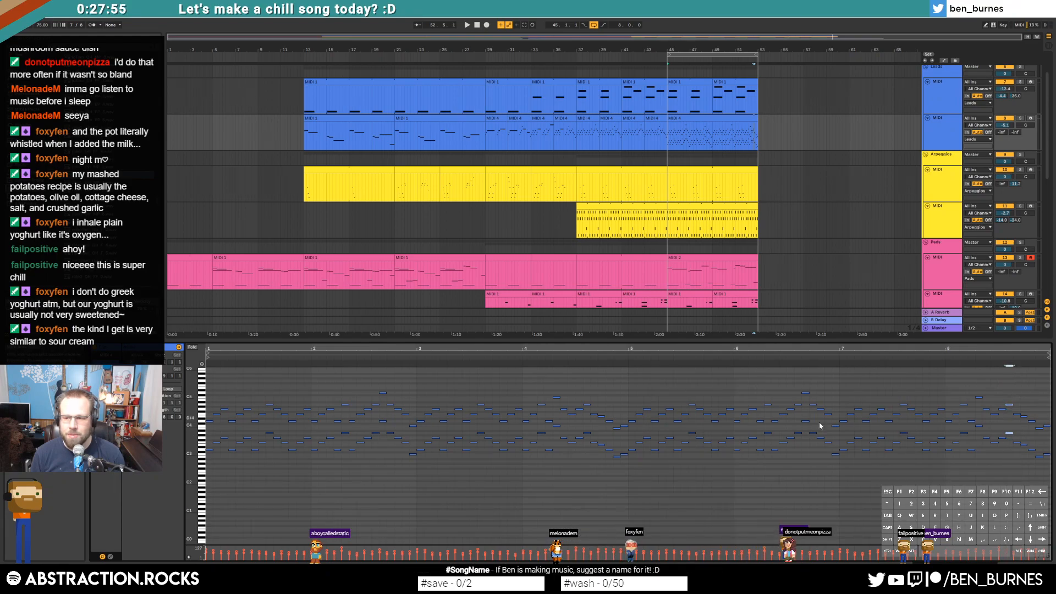
{"action": "key", "text": "space"}
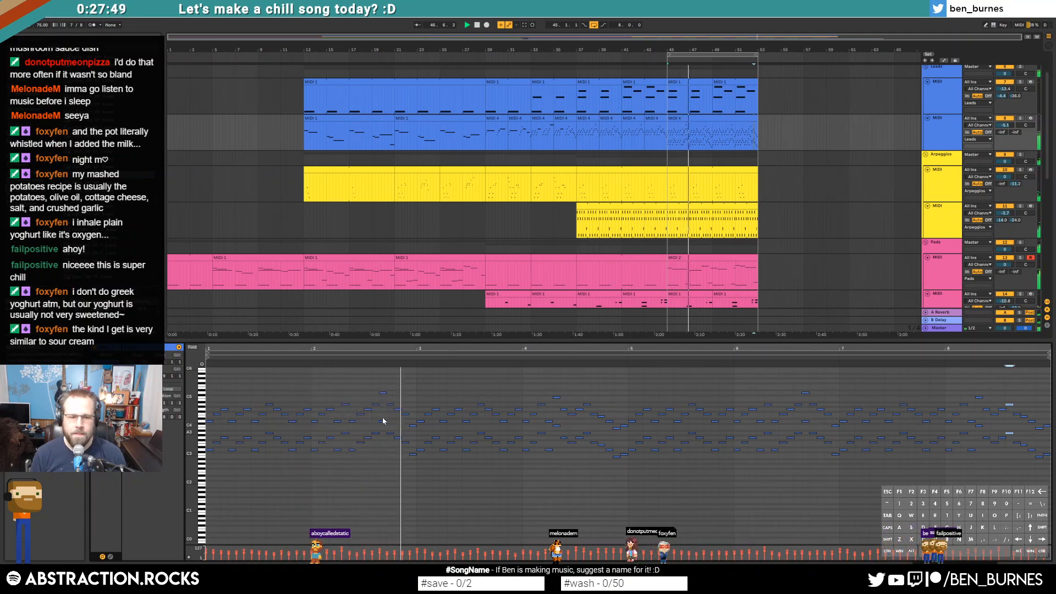
Step: Adjust the velocity of the notes around the melodic peaks in both octaves of the lead clip
{"action": "left_click_drag", "start_coordinate": [341, 398], "coordinate": [345, 436]}
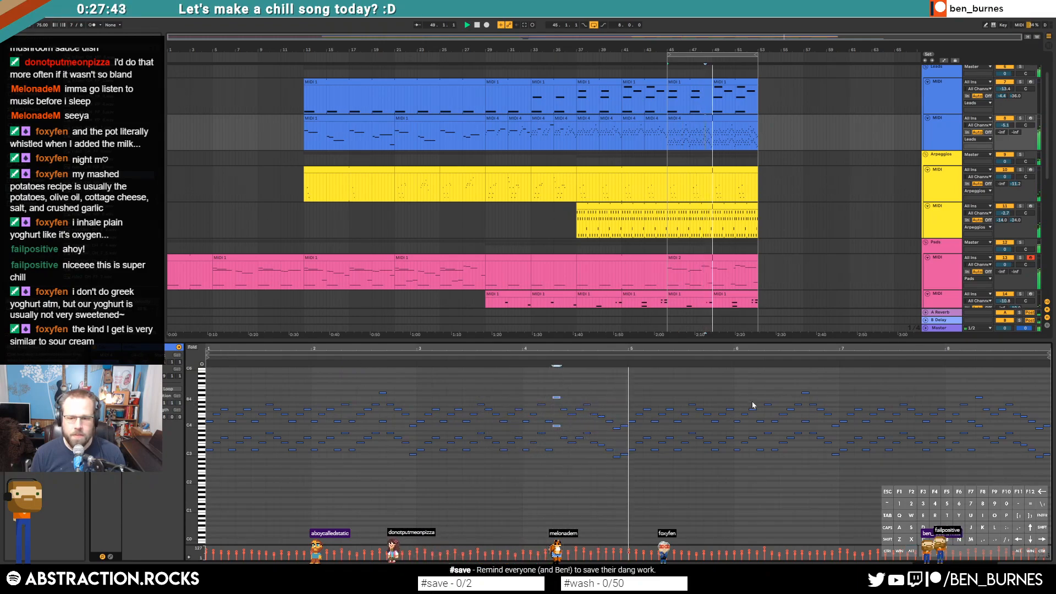
{"action": "left_click_drag", "start_coordinate": [768, 395], "coordinate": [768, 437]}
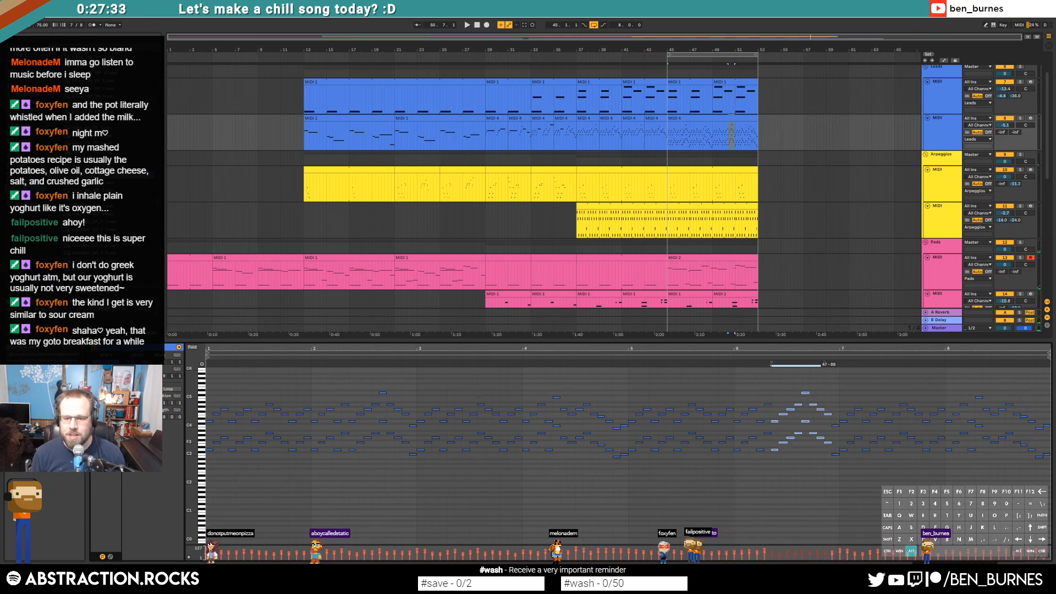
{"action": "left_click", "coordinate": [842, 397]}
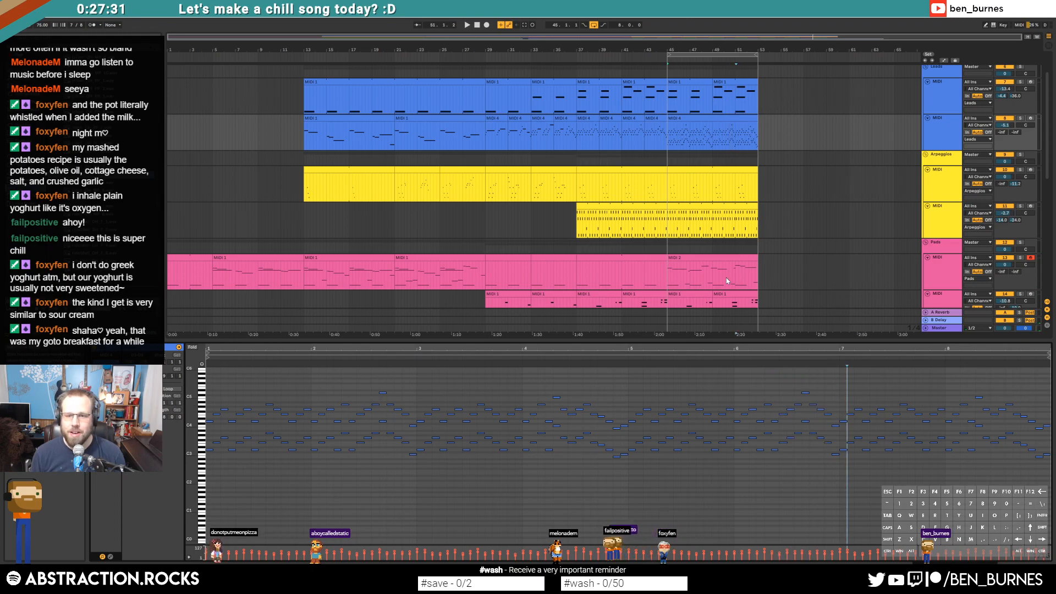
Step: Examine the upper Pads clip's high notes at bar 45 and the clips before it, and play back the section
{"action": "left_click", "coordinate": [716, 257]}
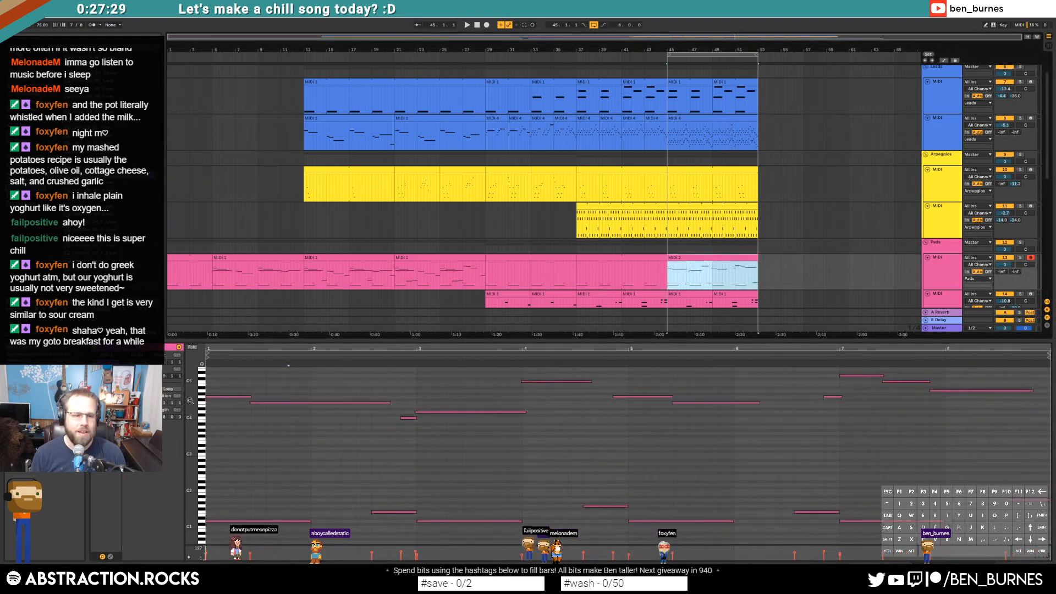
{"action": "left_click_drag", "start_coordinate": [191, 401], "coordinate": [191, 425]}
{"action": "left_click_drag", "start_coordinate": [231, 383], "coordinate": [959, 417]}
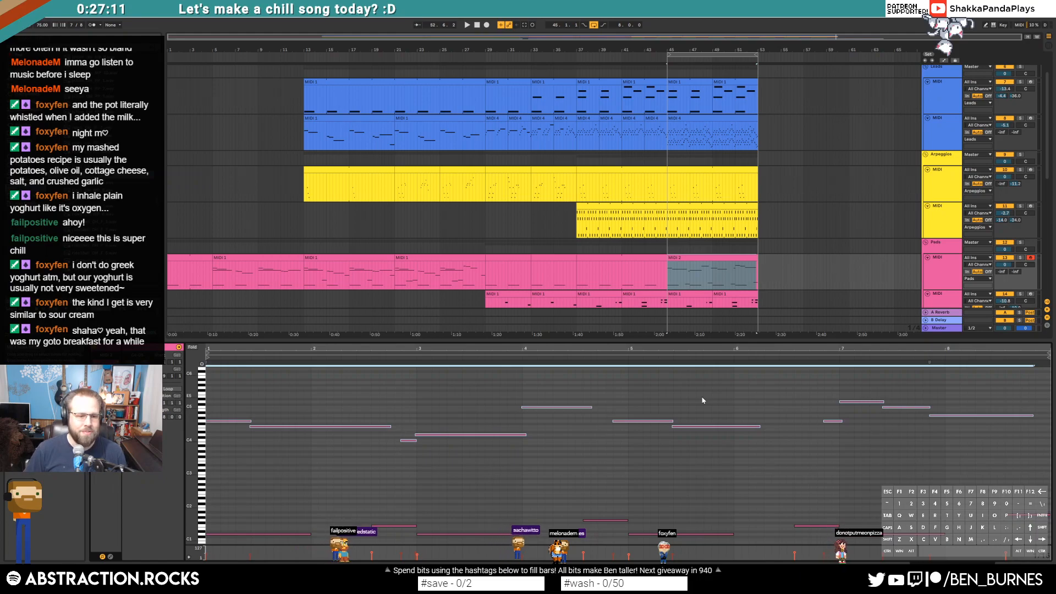
{"action": "left_click", "coordinate": [645, 273]}
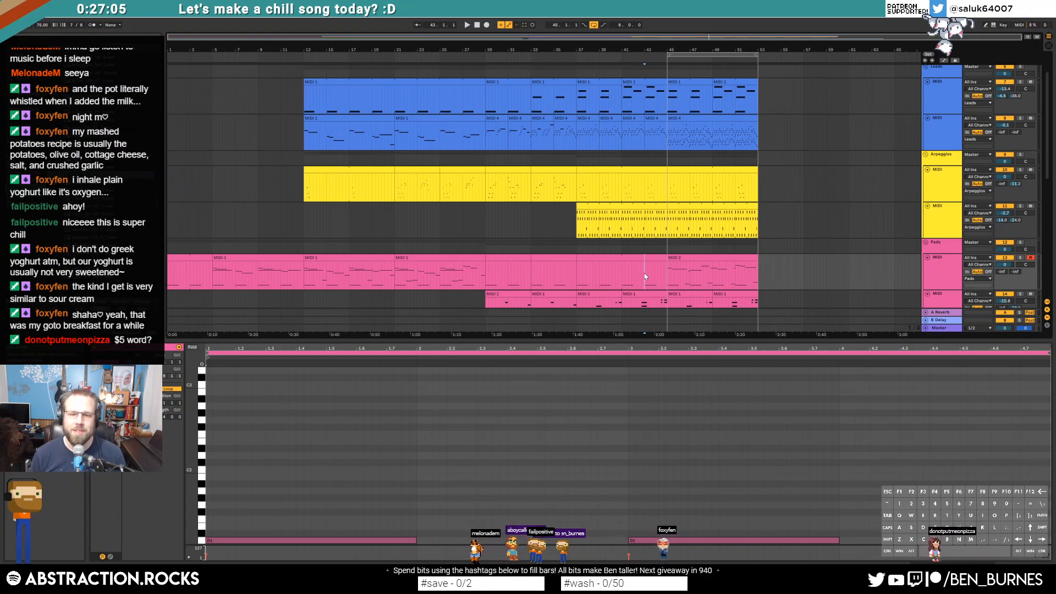
{"action": "left_click", "coordinate": [621, 276]}
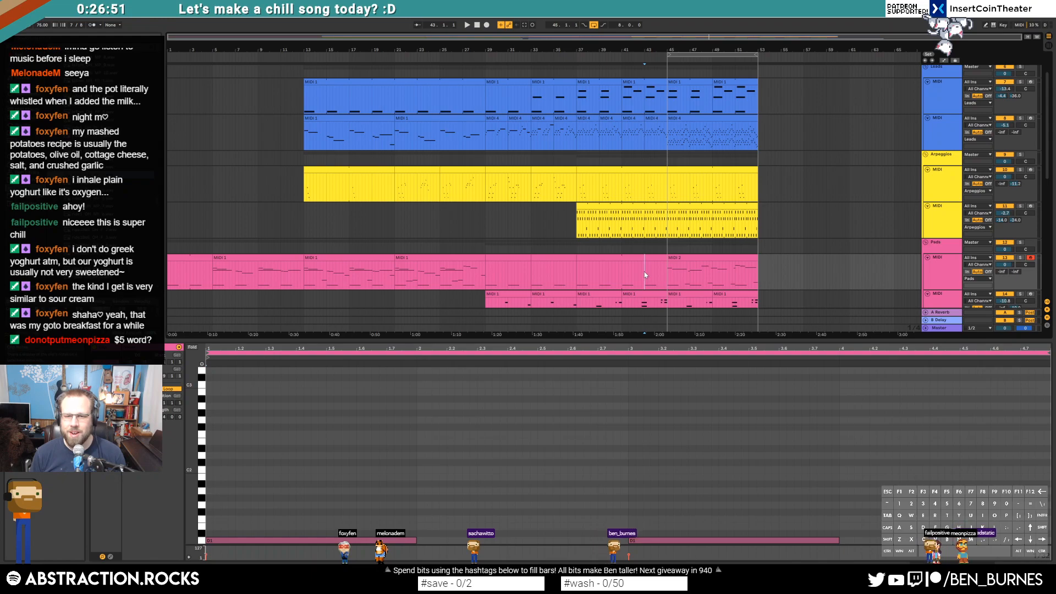
{"action": "scroll", "coordinate": [645, 275], "scroll_direction": "down", "scroll_amount": 3}
{"action": "key", "text": "space"}
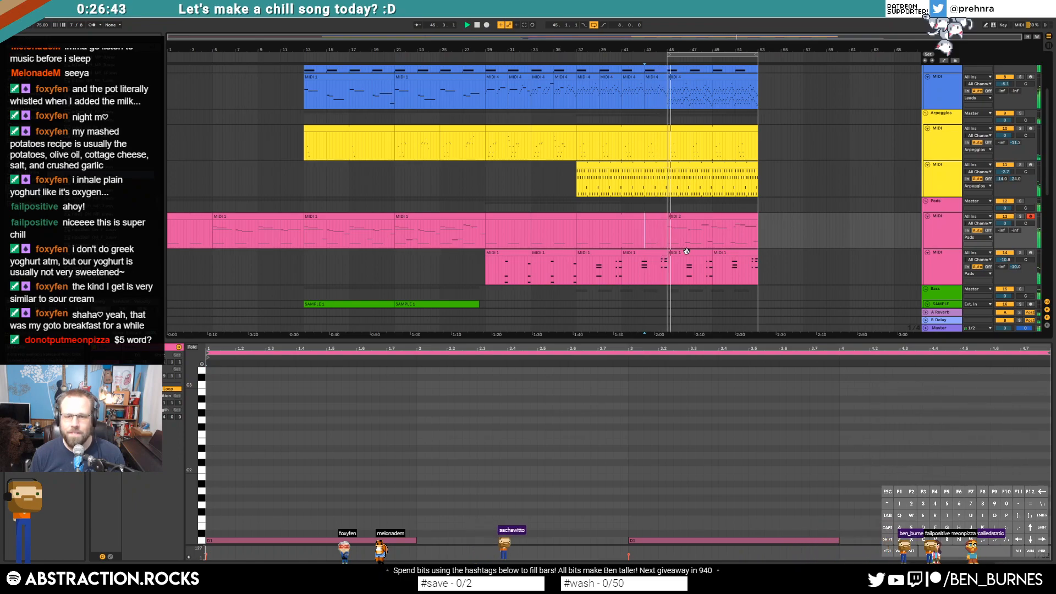
Step: In the lower Pads clip at bar 41, delete the short chord near the end, start the final chord earlier and lengthen it to the clip's end
{"action": "left_click", "coordinate": [662, 252]}
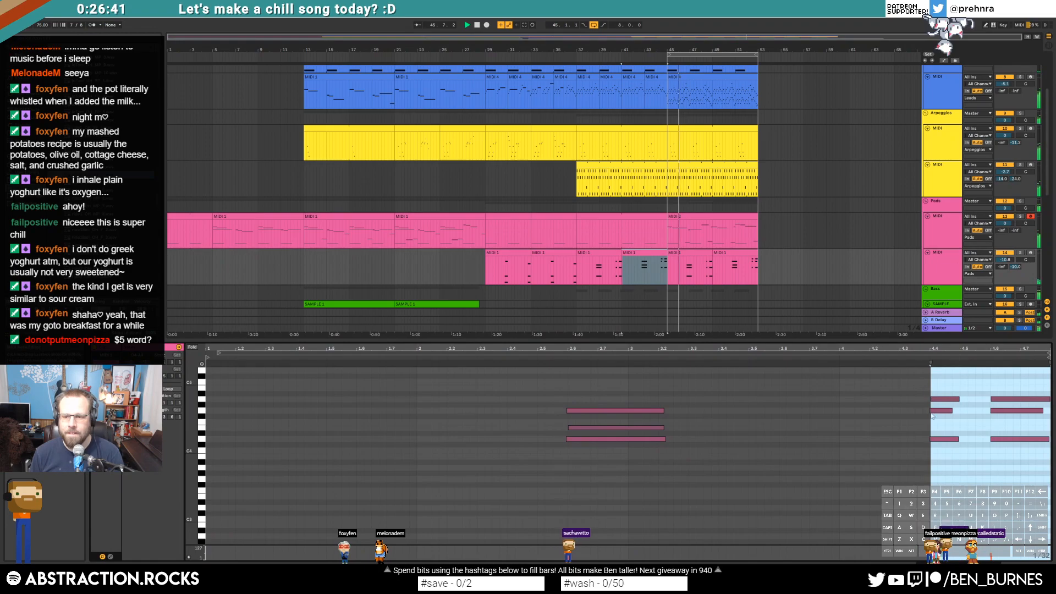
{"action": "left_click", "coordinate": [929, 403]}
{"action": "left_click_drag", "start_coordinate": [955, 453], "coordinate": [960, 458]}
{"action": "key", "text": "Delete"}
{"action": "left_click_drag", "start_coordinate": [1000, 387], "coordinate": [1017, 476]}
{"action": "key", "text": "Left"}
{"action": "key", "text": "Left"}
{"action": "key", "text": "Left"}
{"action": "key", "text": "Left"}
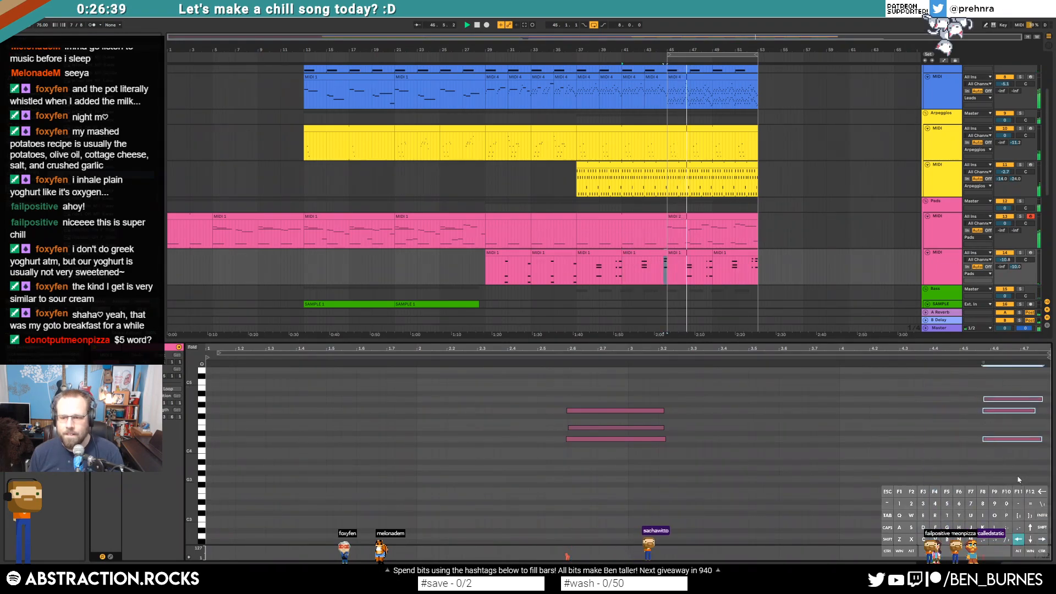
{"action": "key", "text": "shift+Right"}
{"action": "key", "text": "shift+Right"}
{"action": "key", "text": "shift+Right"}
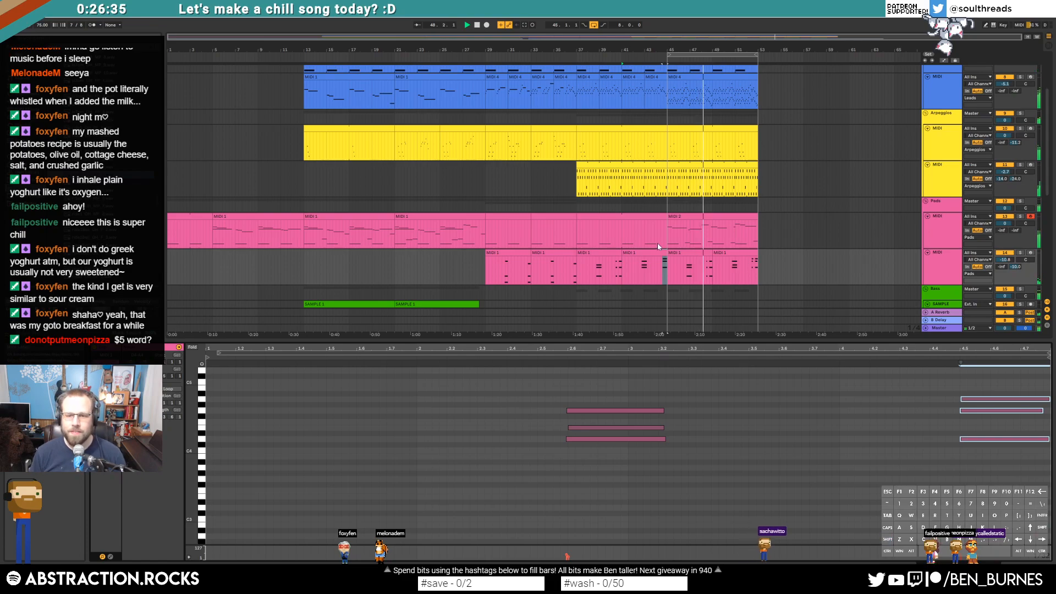
Step: Select the lower Pads clip at bar 49, stop playback and show the track's device chain
{"action": "left_click", "coordinate": [654, 265]}
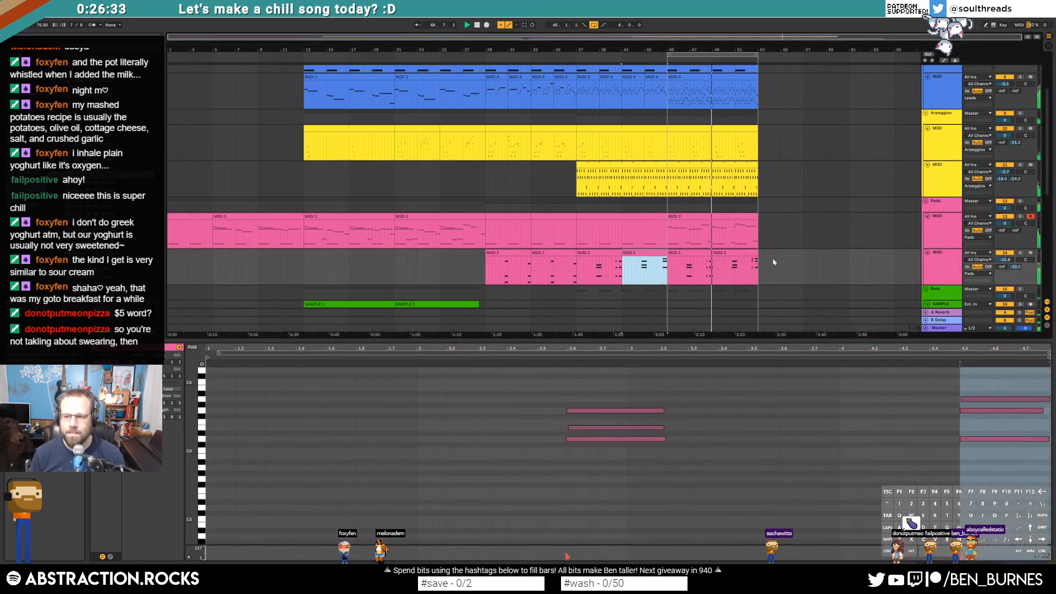
{"action": "left_click", "coordinate": [748, 252]}
{"action": "key", "text": "space"}
{"action": "key", "text": "shift+Tab"}
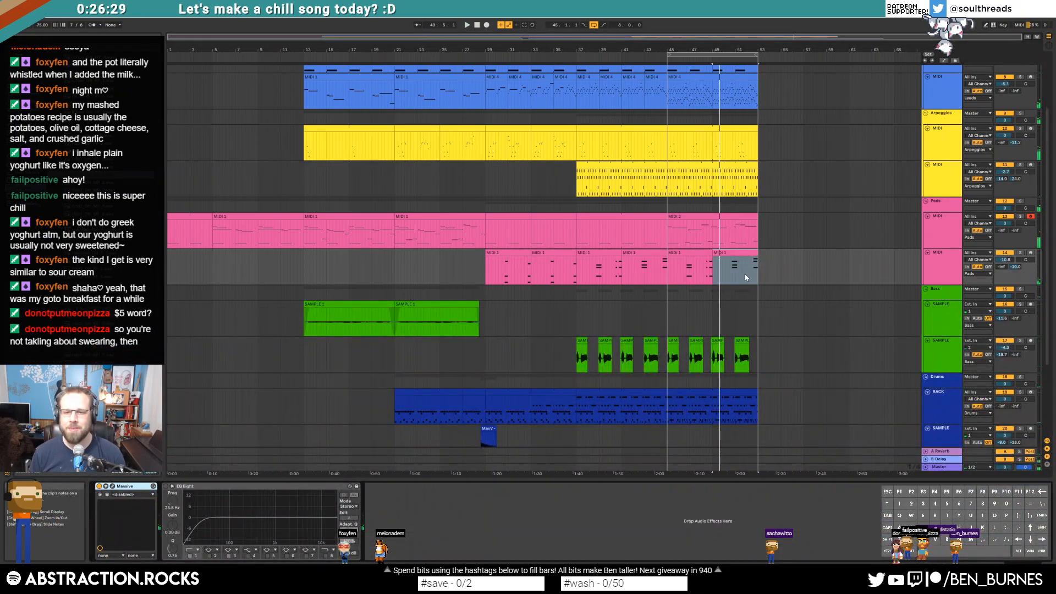
Step: Deactivate the first Leads track's clips and the upper Arpeggios clip from bar 45 to bar 53 during playback
{"action": "scroll", "coordinate": [759, 273], "scroll_direction": "up", "scroll_amount": 3}
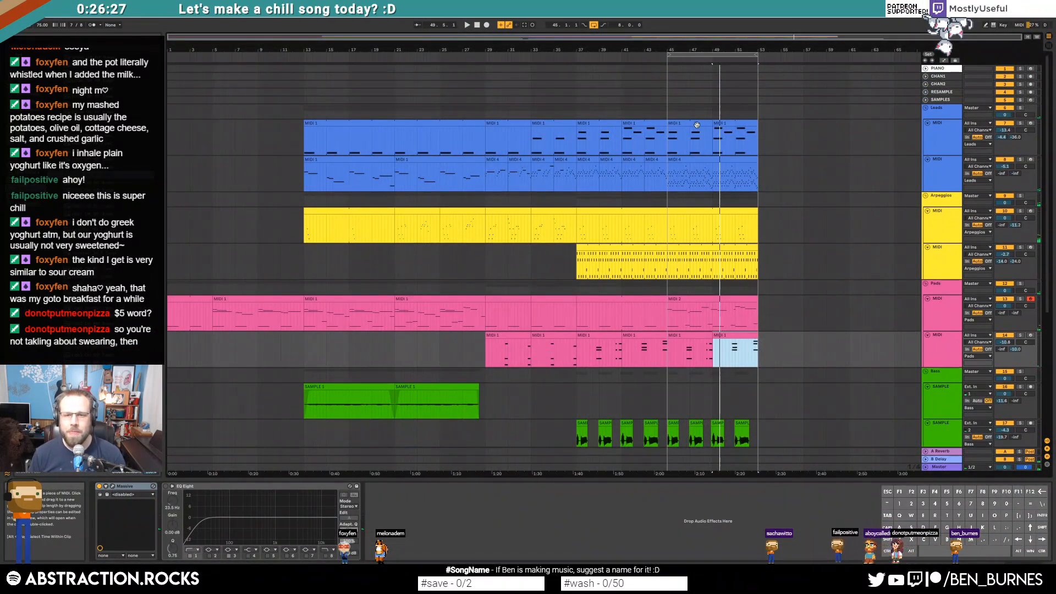
{"action": "left_click", "coordinate": [696, 124]}
{"action": "left_click", "coordinate": [723, 125], "text": "shift"}
{"action": "key", "text": "0"}
{"action": "key", "text": "space"}
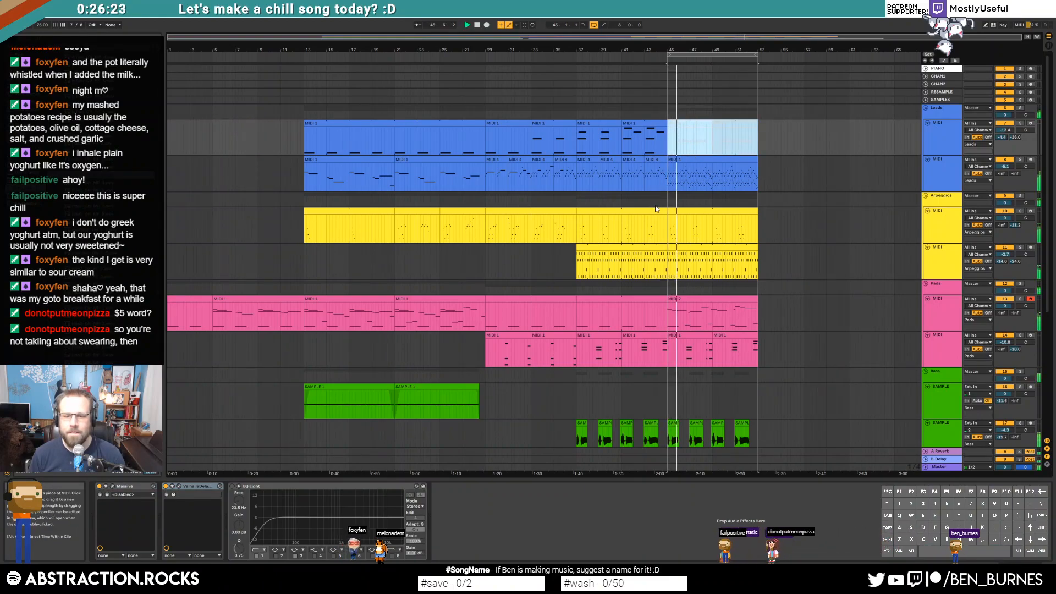
{"action": "left_click", "coordinate": [707, 211]}
{"action": "key", "text": "0"}
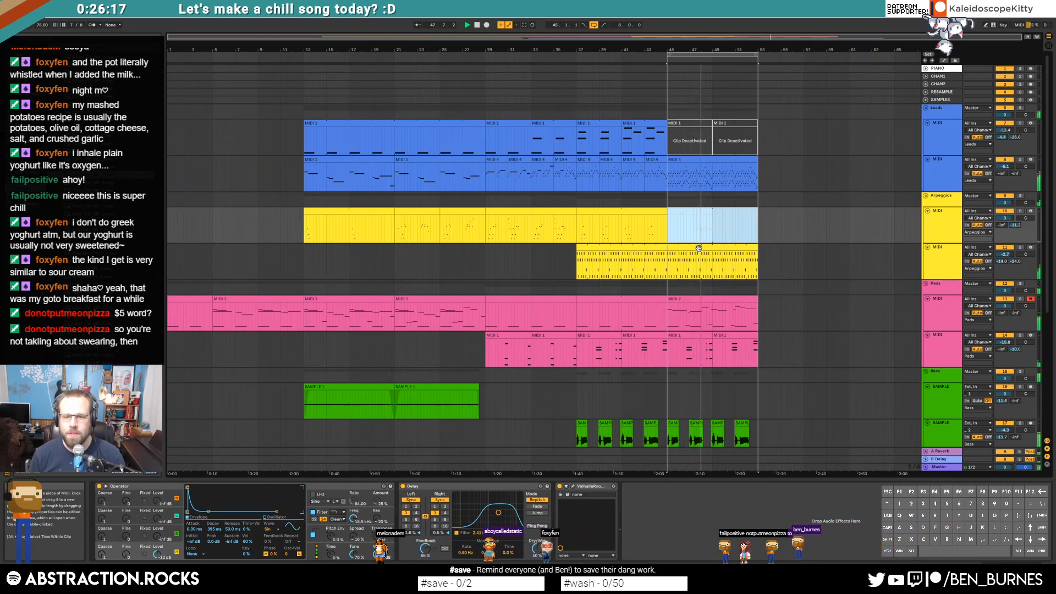
Step: Adjust the Auto Pan amount on the second Arpeggios track
{"action": "left_click", "coordinate": [942, 262]}
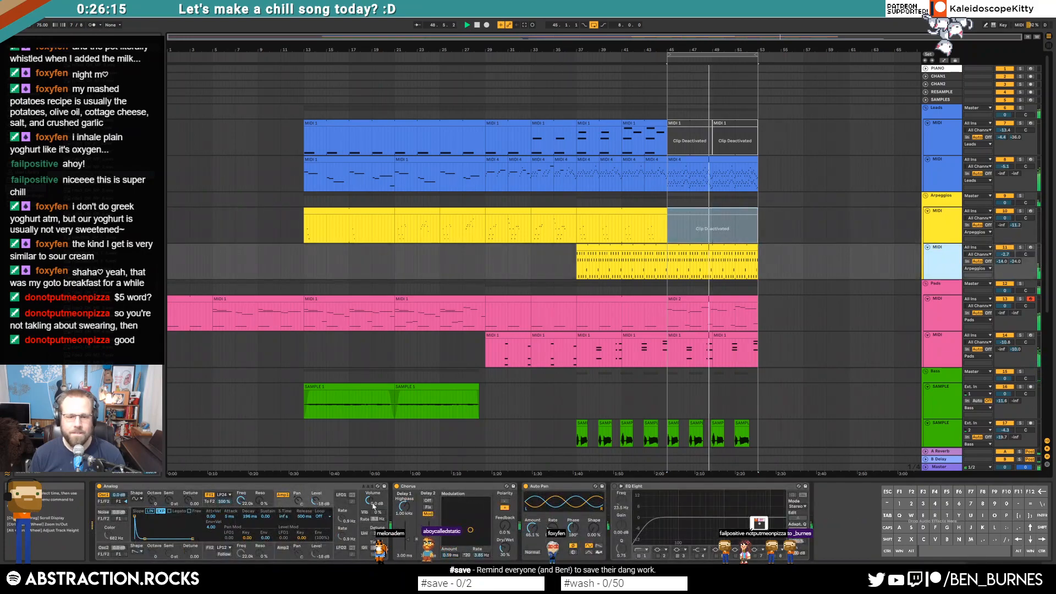
{"action": "left_click_drag", "start_coordinate": [532, 527], "coordinate": [532, 527]}
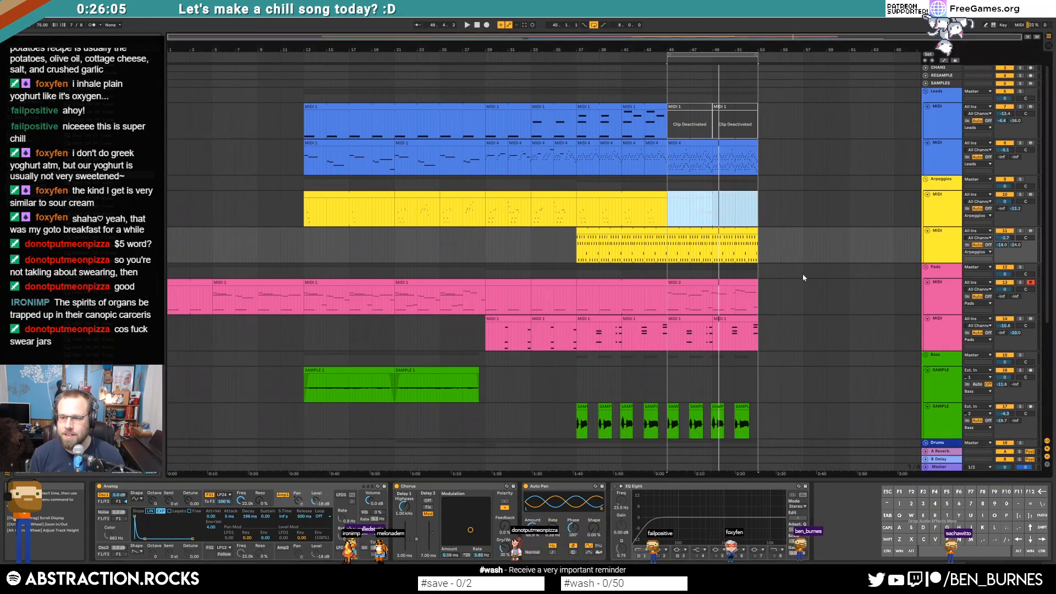
{"action": "scroll", "coordinate": [798, 271], "scroll_direction": "down", "scroll_amount": 4}
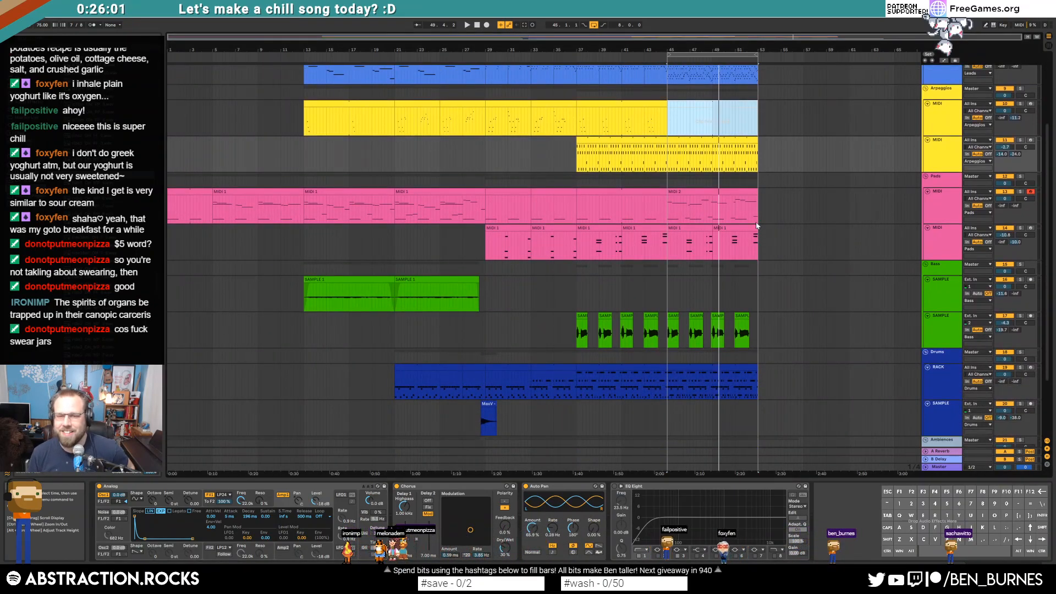
Step: Add extra short Clave Strike hits to the drum rack clip starting at bar 45 and audition the pattern
{"action": "left_click", "coordinate": [667, 199]}
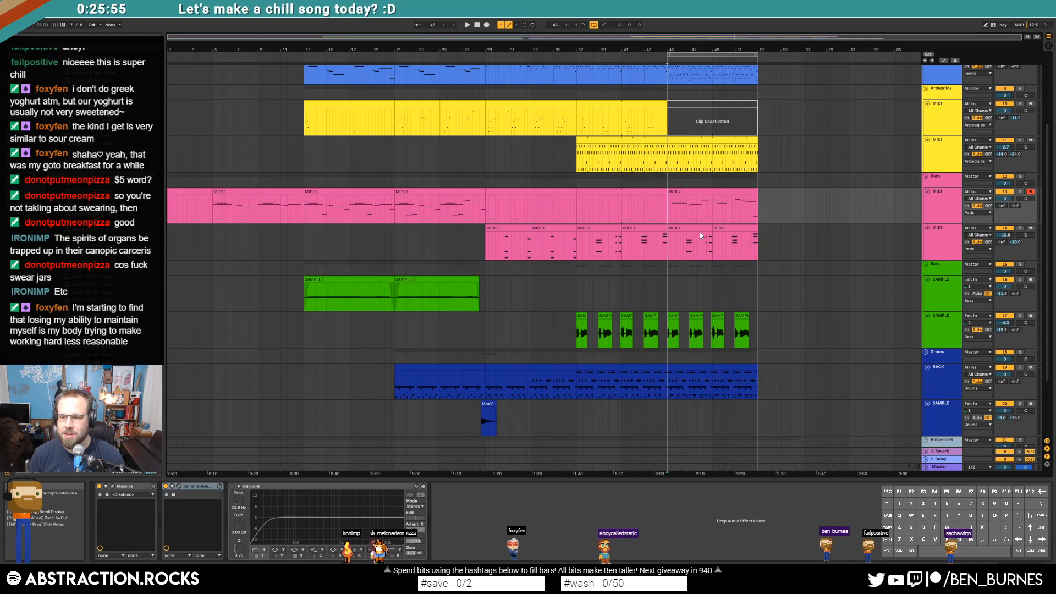
{"action": "left_click", "coordinate": [667, 267]}
{"action": "scroll", "coordinate": [669, 280], "scroll_direction": "down", "scroll_amount": 3}
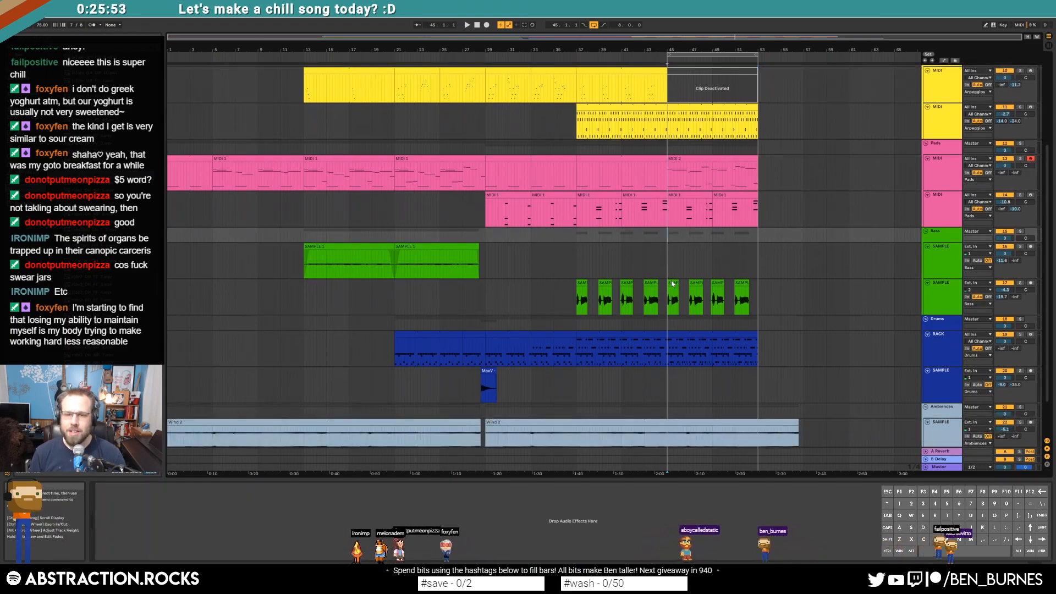
{"action": "left_click", "coordinate": [676, 301]}
{"action": "double_click", "coordinate": [676, 300]}
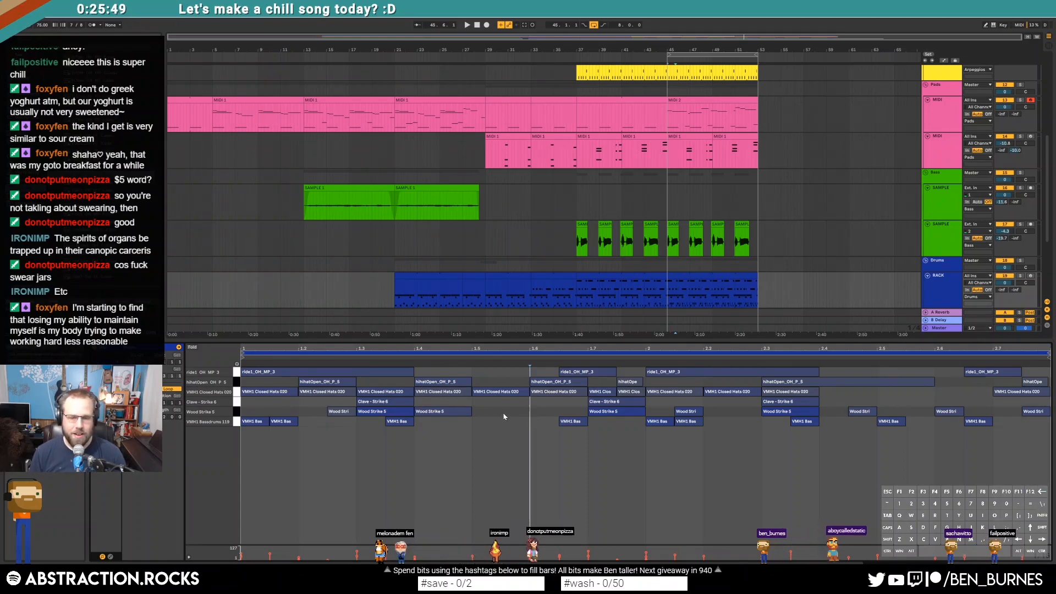
{"action": "double_click", "coordinate": [515, 402]}
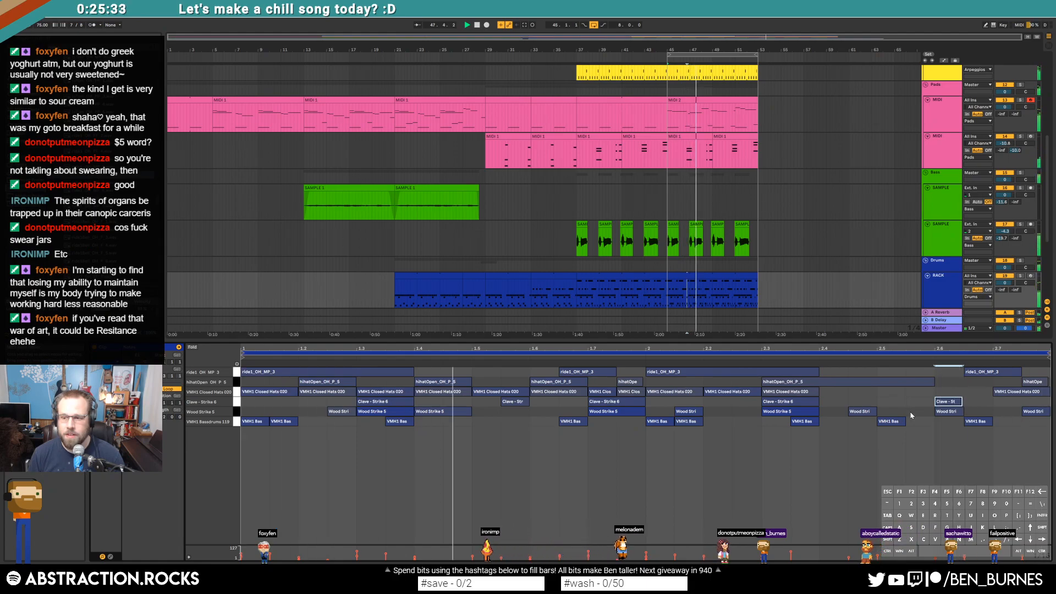
{"action": "key", "text": "space"}
{"action": "left_click", "coordinate": [536, 423]}
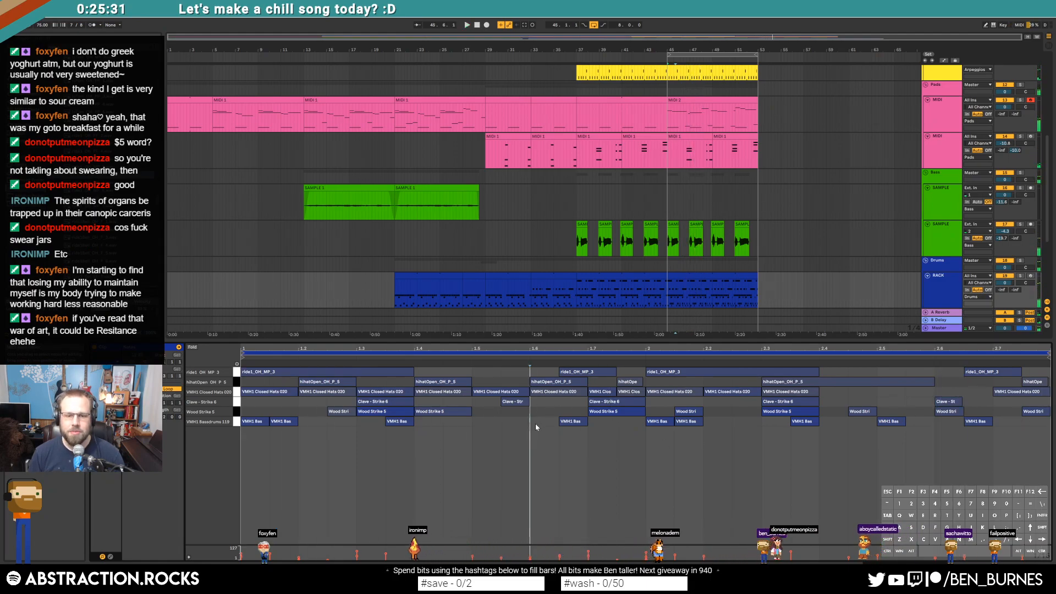
Step: Copy the short sample clip around bar 29 on the Drums sample track to the end of the section around bar 53
{"action": "key", "text": "shift+Tab"}
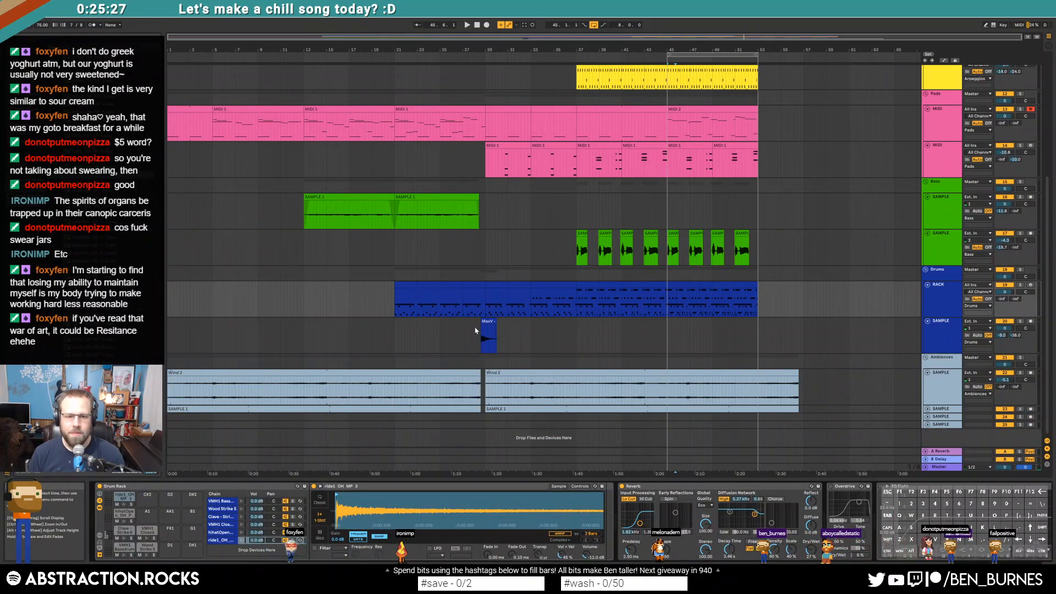
{"action": "left_click_drag", "start_coordinate": [463, 330], "coordinate": [506, 334]}
{"action": "key", "text": "ctrl+c"}
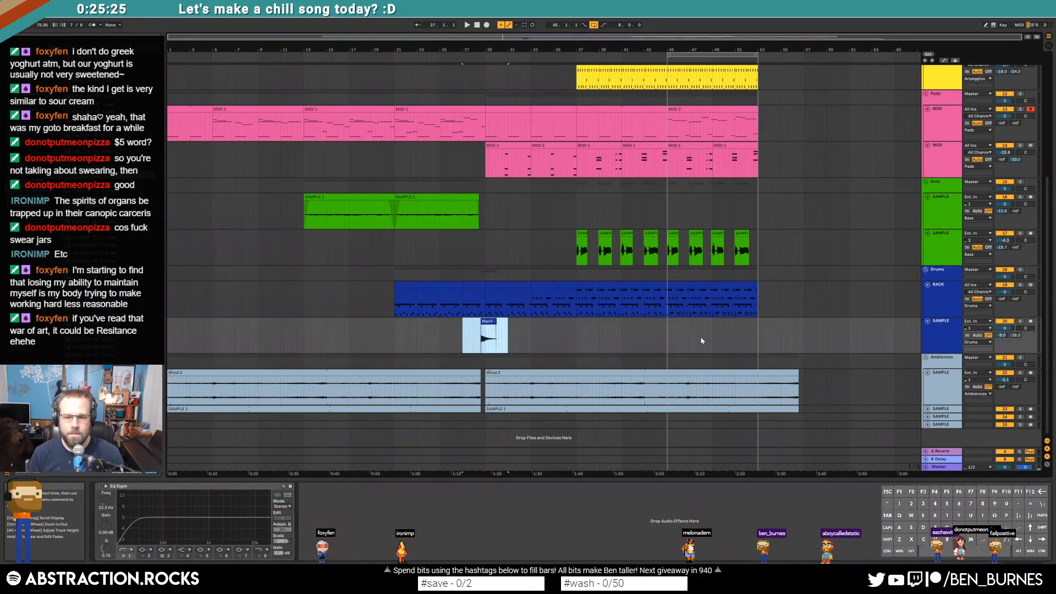
{"action": "left_click", "coordinate": [733, 328]}
{"action": "key", "text": "ctrl+v"}
Step: Duplicate the second Leads track's clip from bar 45 to bar 53 and move the loop to bars 53 through 61
{"action": "scroll", "coordinate": [789, 330], "scroll_direction": "up", "scroll_amount": 8}
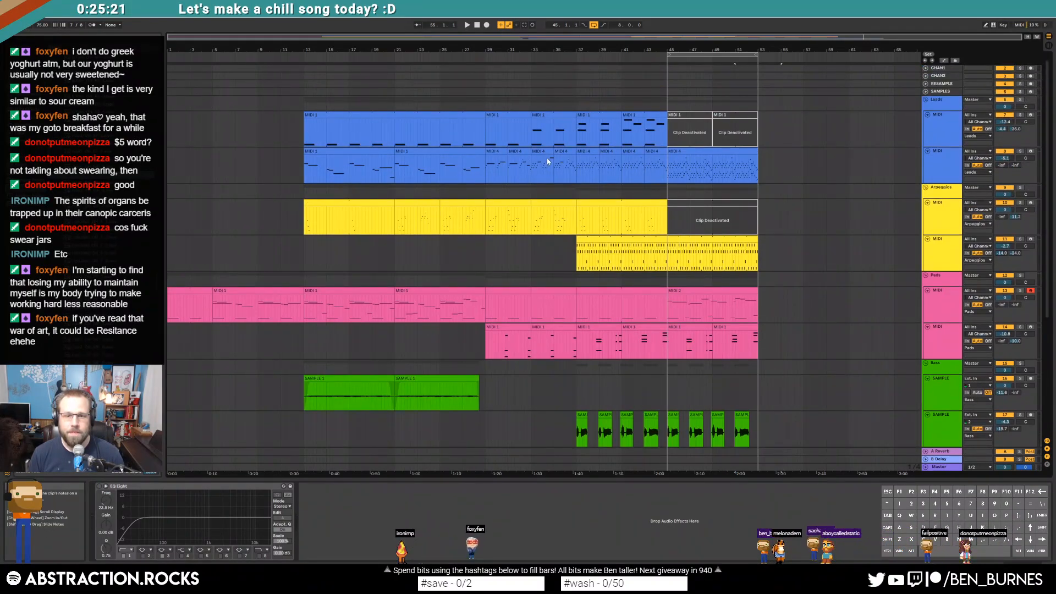
{"action": "scroll", "coordinate": [795, 264], "scroll_direction": "down", "scroll_amount": 2}
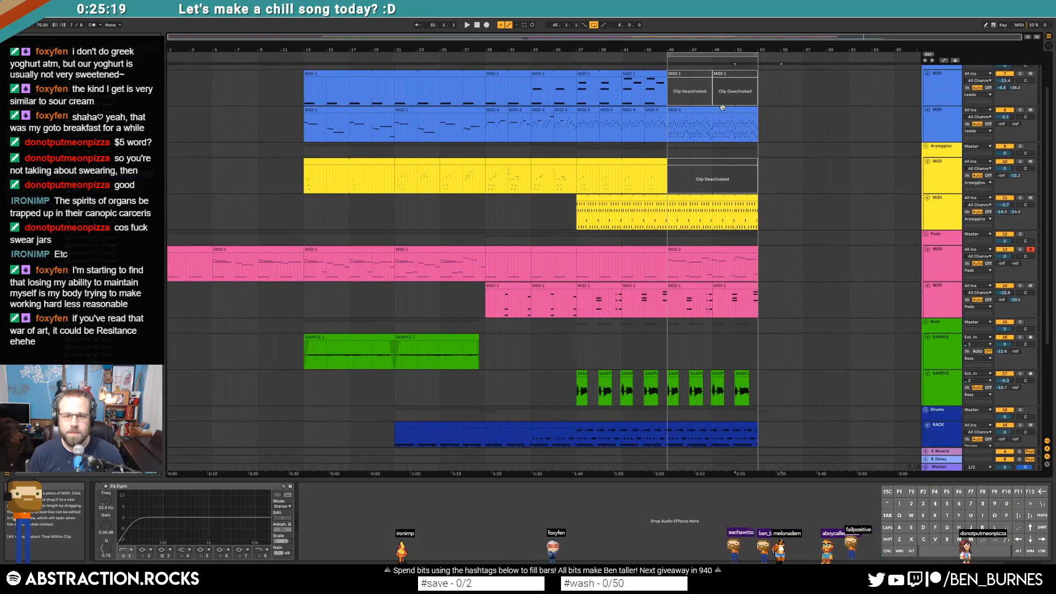
{"action": "left_click", "coordinate": [720, 109]}
{"action": "key", "text": "ctrl+d"}
{"action": "scroll", "coordinate": [778, 197], "scroll_direction": "down", "scroll_amount": 2}
{"action": "scroll", "coordinate": [777, 196], "scroll_direction": "down", "scroll_amount": 2}
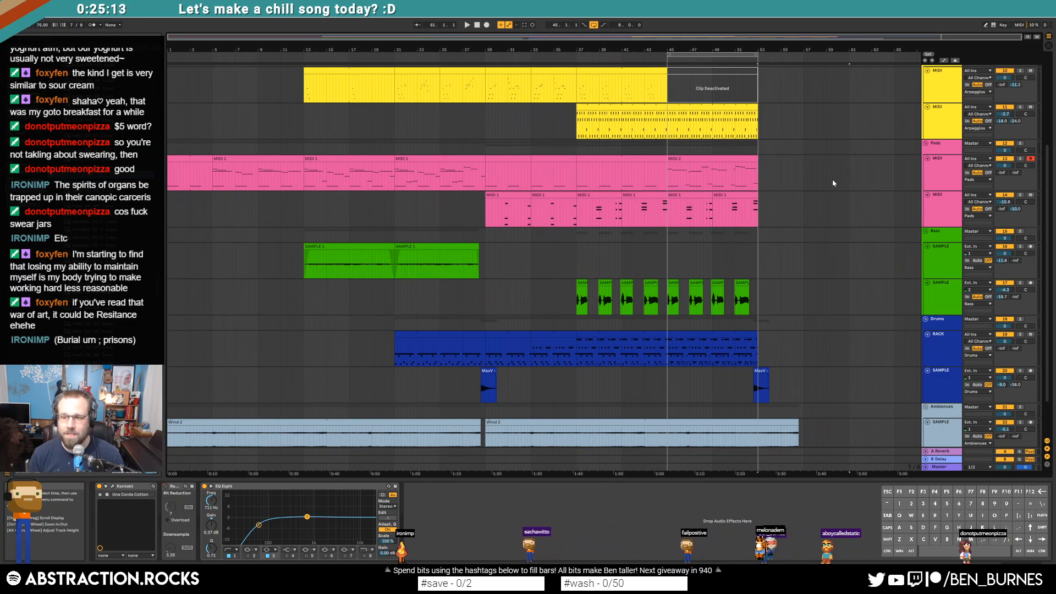
{"action": "scroll", "coordinate": [833, 183], "scroll_direction": "up", "scroll_amount": 1}
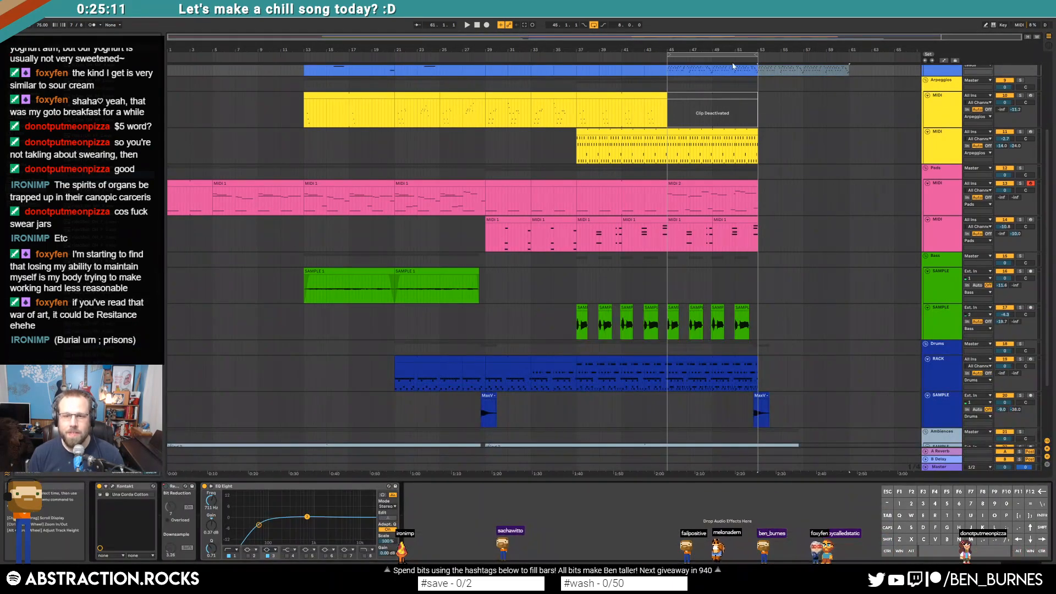
{"action": "left_click_drag", "start_coordinate": [729, 55], "coordinate": [822, 56]}
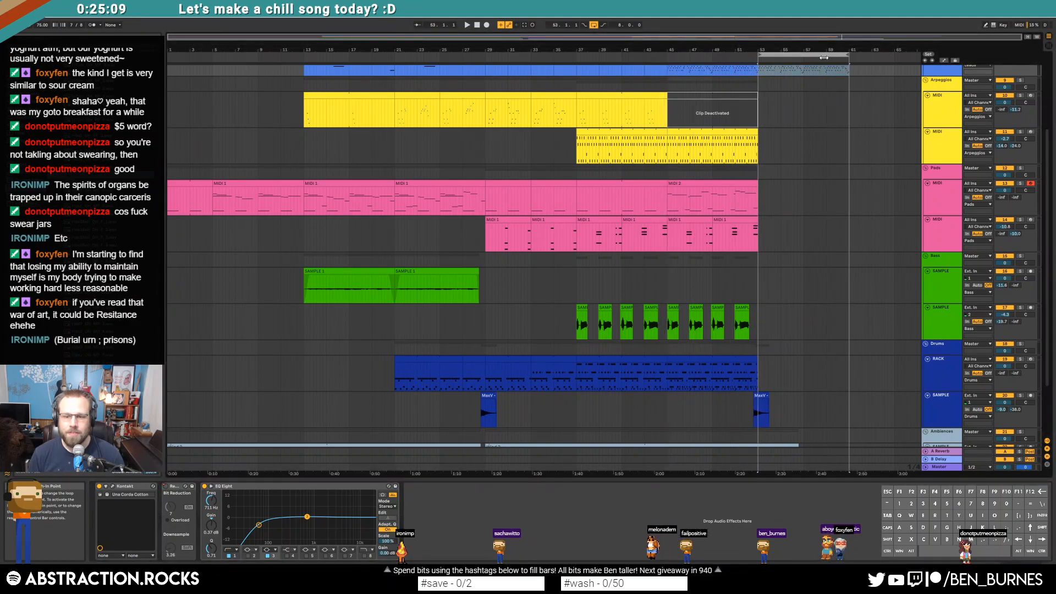
Step: Extend the Wind 2 clip and the sample clip below it in the Ambiences group to about bar 63
{"action": "scroll", "coordinate": [820, 316], "scroll_direction": "down", "scroll_amount": 3}
{"action": "left_click_drag", "start_coordinate": [799, 378], "coordinate": [869, 379]}
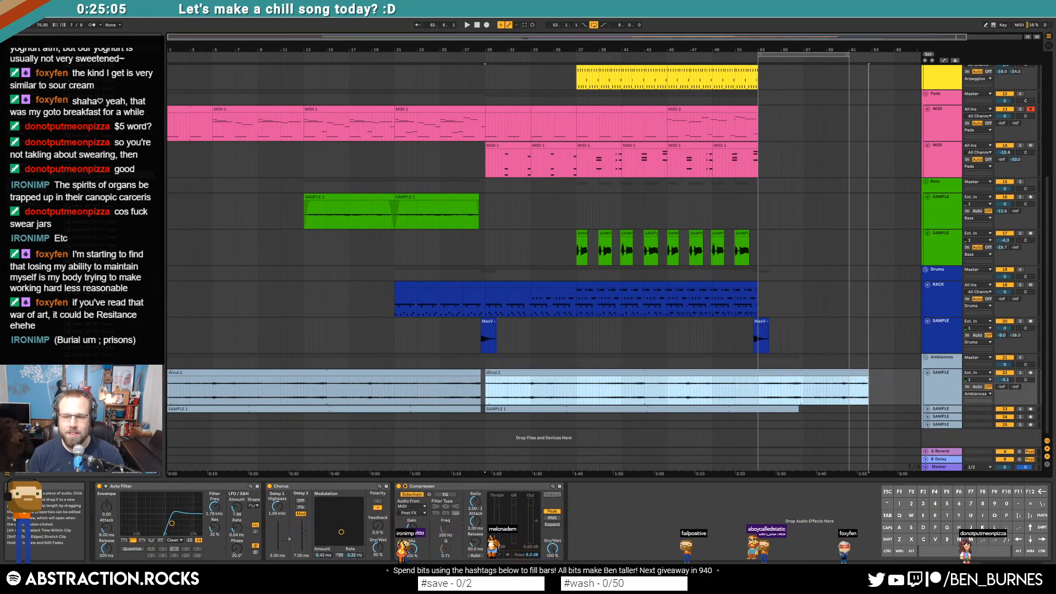
{"action": "left_click", "coordinate": [868, 416]}
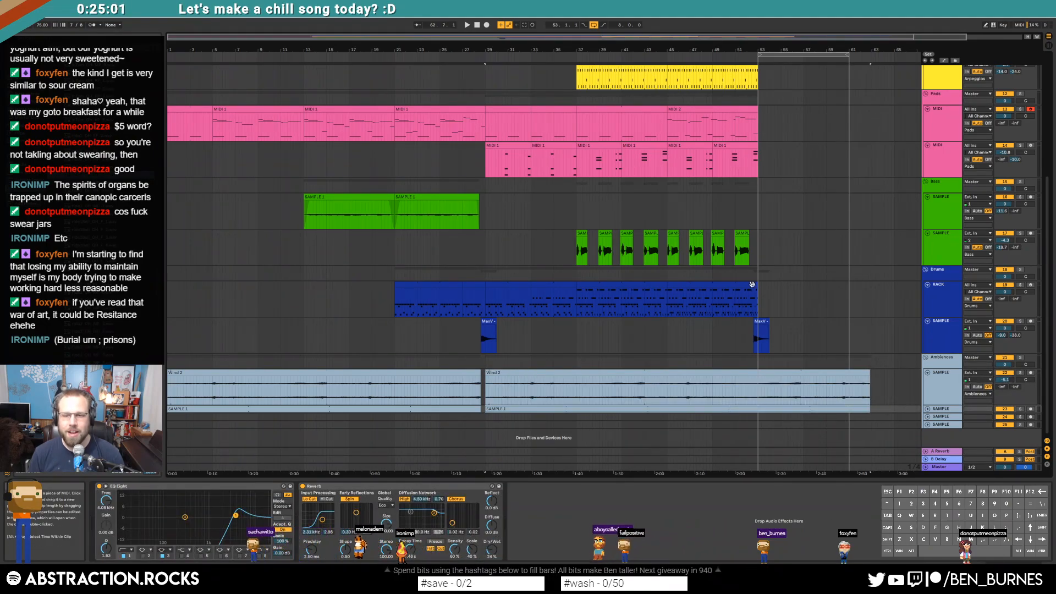
Step: Duplicate the drum rack clip from bar 45 so the copy starts at bar 53
{"action": "left_click", "coordinate": [706, 284]}
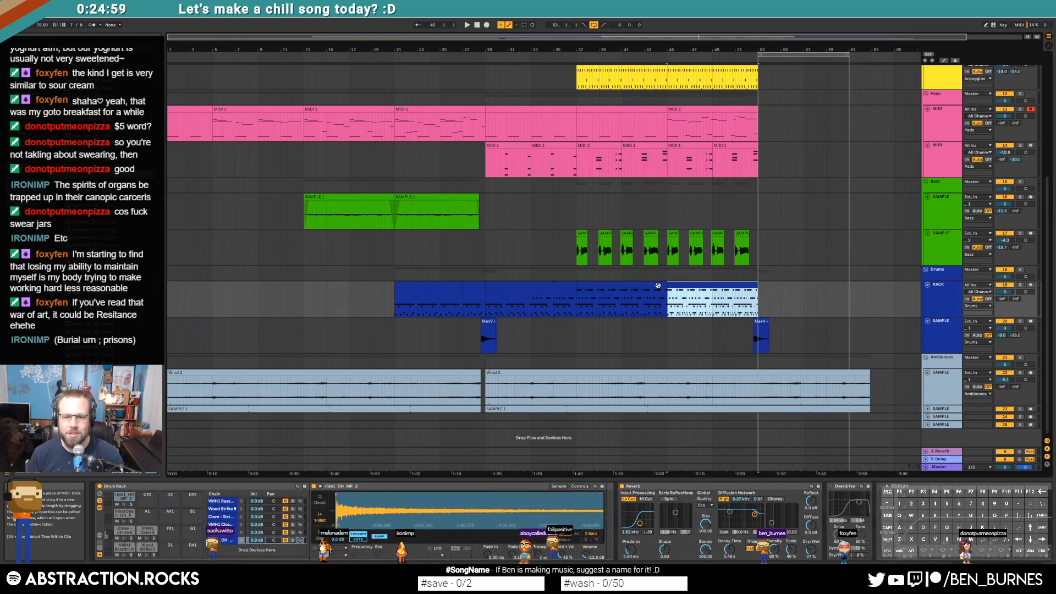
{"action": "key", "text": "ctrl+d"}
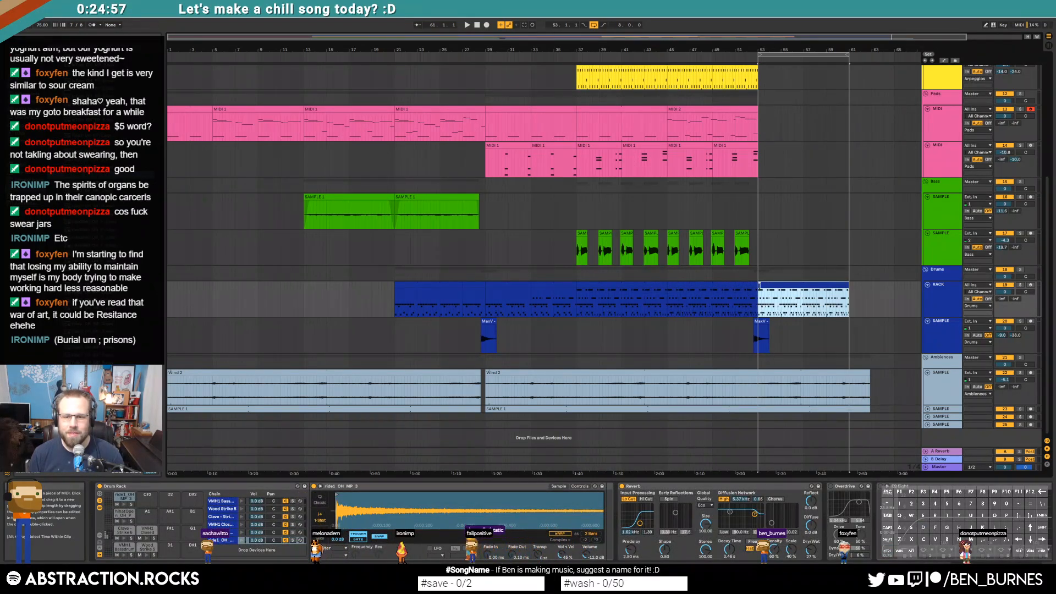
Step: Trim the end of the copied drum rack clip back to about bar 60
{"action": "left_click", "coordinate": [756, 285], "text": "shift"}
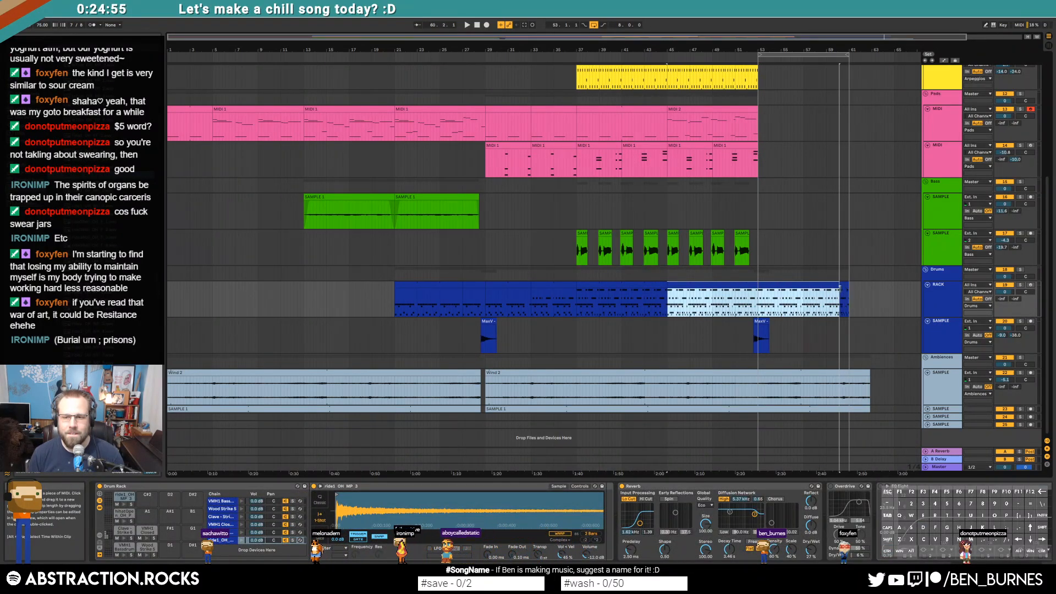
{"action": "scroll", "coordinate": [850, 300], "scroll_direction": "up", "scroll_amount": 5}
{"action": "left_click", "coordinate": [827, 284]}
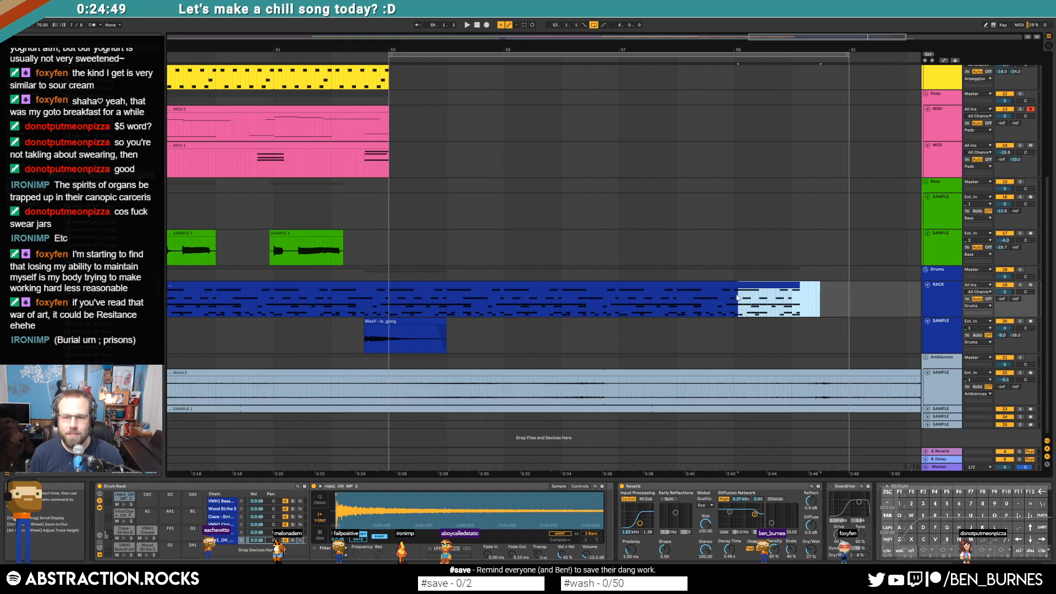
{"action": "double_click", "coordinate": [753, 285]}
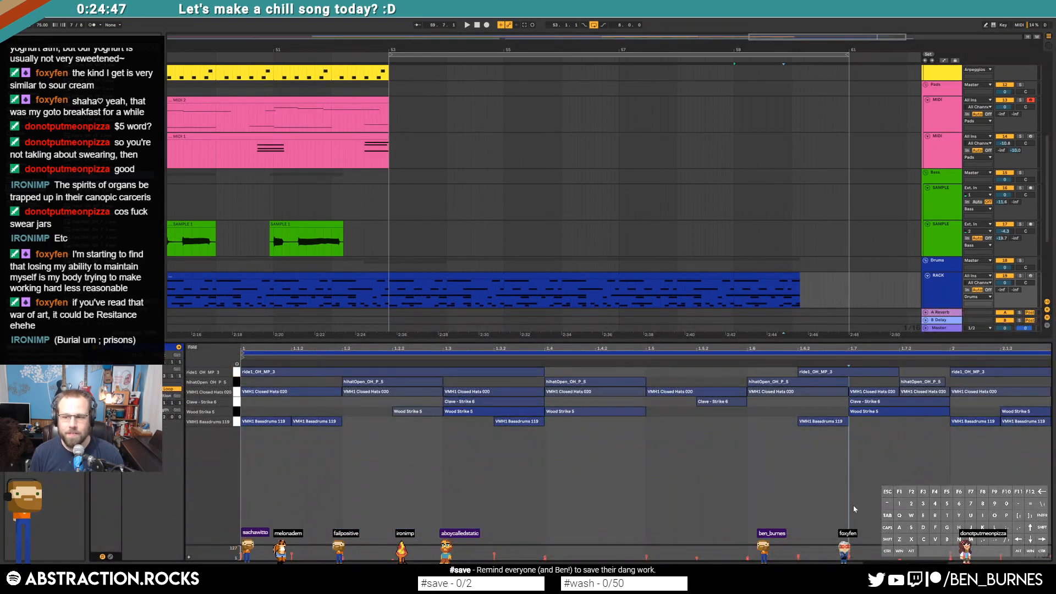
{"action": "key", "text": "space"}
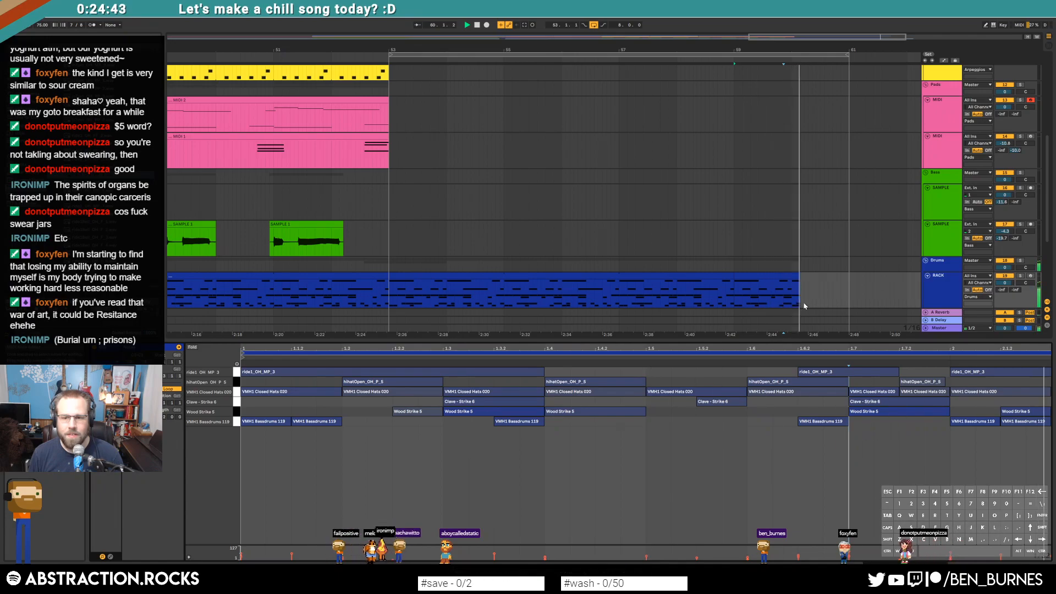
{"action": "left_click_drag", "start_coordinate": [797, 276], "coordinate": [790, 276]}
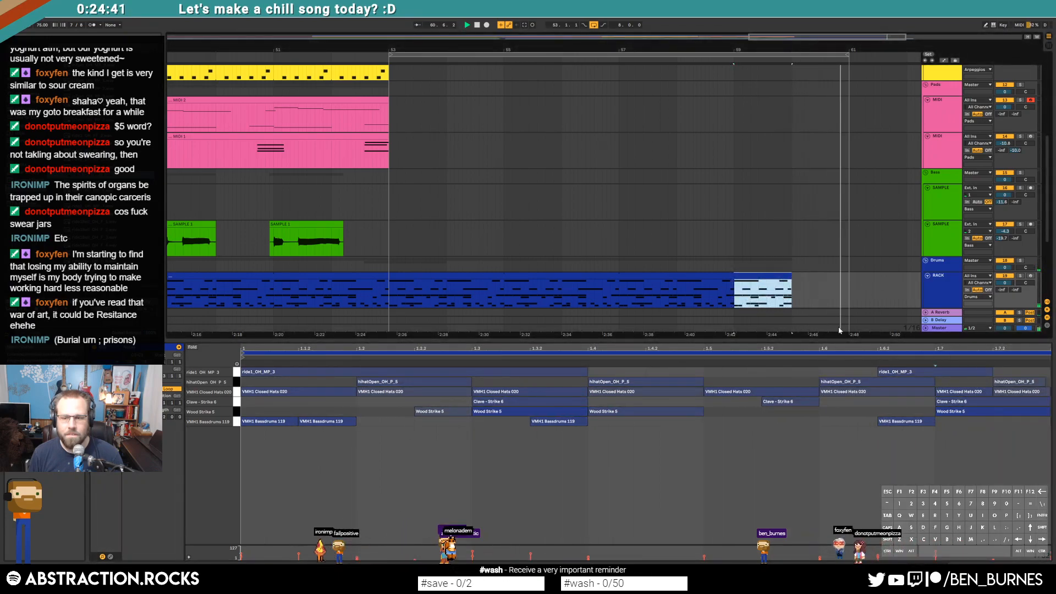
{"action": "left_click_drag", "start_coordinate": [1009, 375], "coordinate": [1013, 393]}
{"action": "key", "text": "shift+Tab"}
{"action": "left_click", "coordinate": [651, 219]}
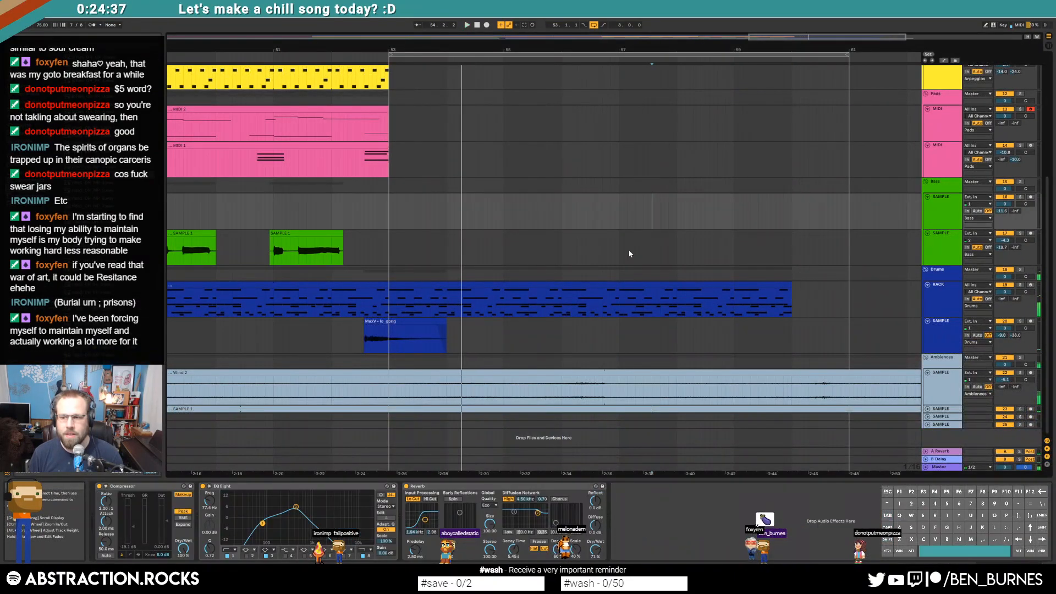
Step: Duplicate the first Pads track's clip from bar 45 to bar 53 and extend the second Arpeggios track's notes to bar 61
{"action": "scroll", "coordinate": [512, 211], "scroll_direction": "down", "scroll_amount": 5}
{"action": "scroll", "coordinate": [726, 234], "scroll_direction": "up", "scroll_amount": 1}
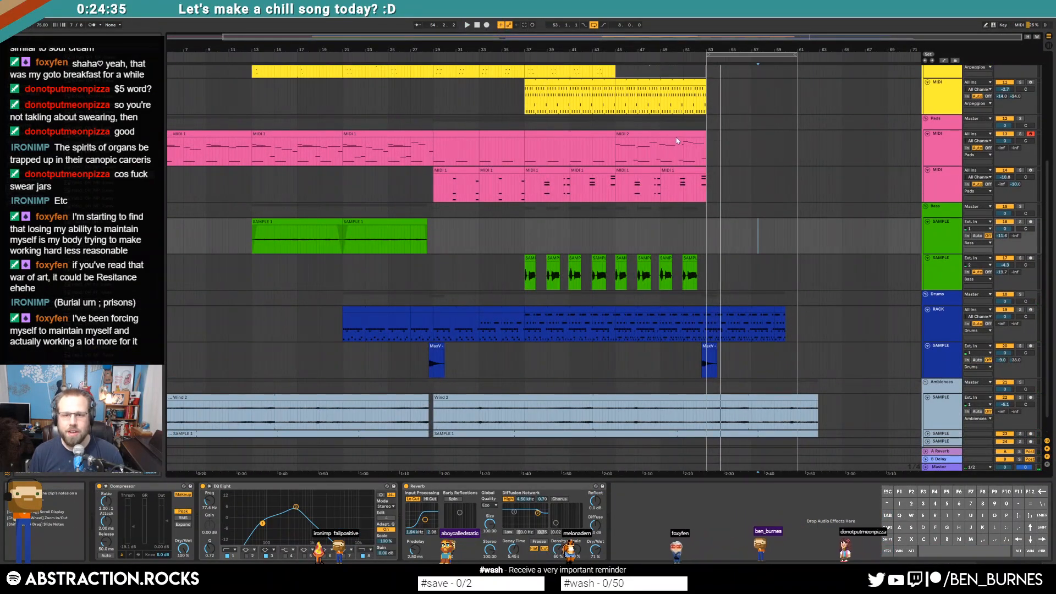
{"action": "left_click", "coordinate": [675, 135]}
{"action": "key", "text": "ctrl+d"}
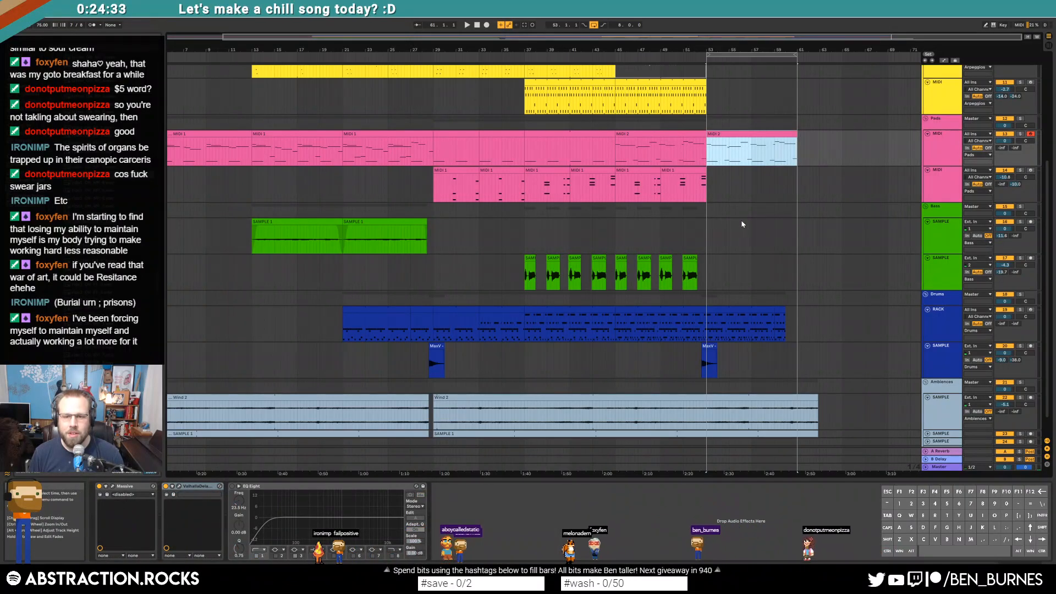
{"action": "scroll", "coordinate": [741, 220], "scroll_direction": "up", "scroll_amount": 2}
{"action": "left_click_drag", "start_coordinate": [704, 158], "coordinate": [796, 158]}
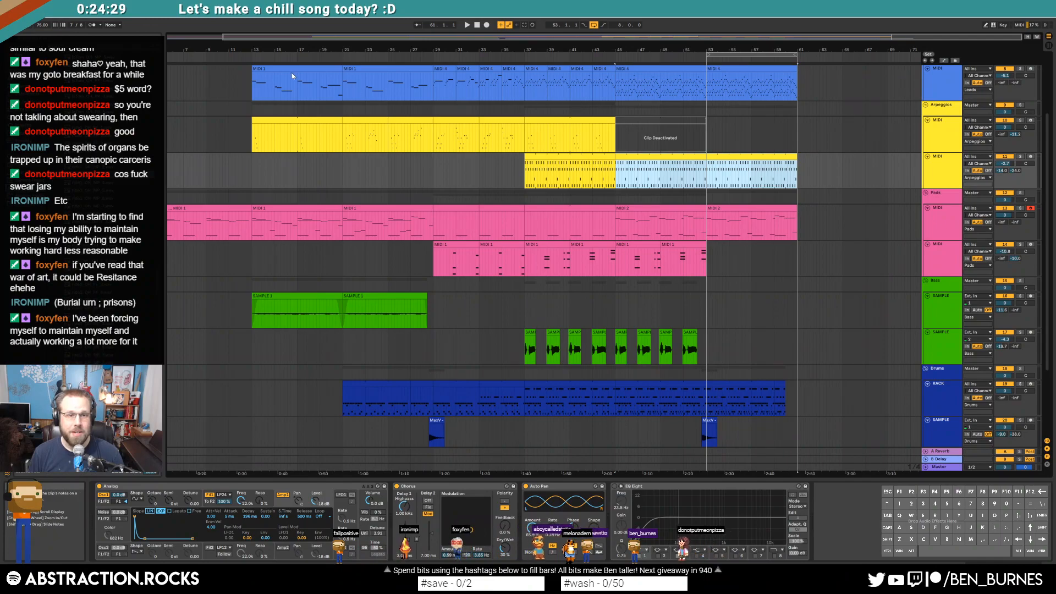
Step: Copy bars 13 to 29 of all tracks from the second Leads track down through the Ambiences and paste them at bar 61
{"action": "left_click", "coordinate": [427, 345]}
{"action": "scroll", "coordinate": [427, 341], "scroll_direction": "down", "scroll_amount": 2}
{"action": "scroll", "coordinate": [426, 344], "scroll_direction": "down", "scroll_amount": 1}
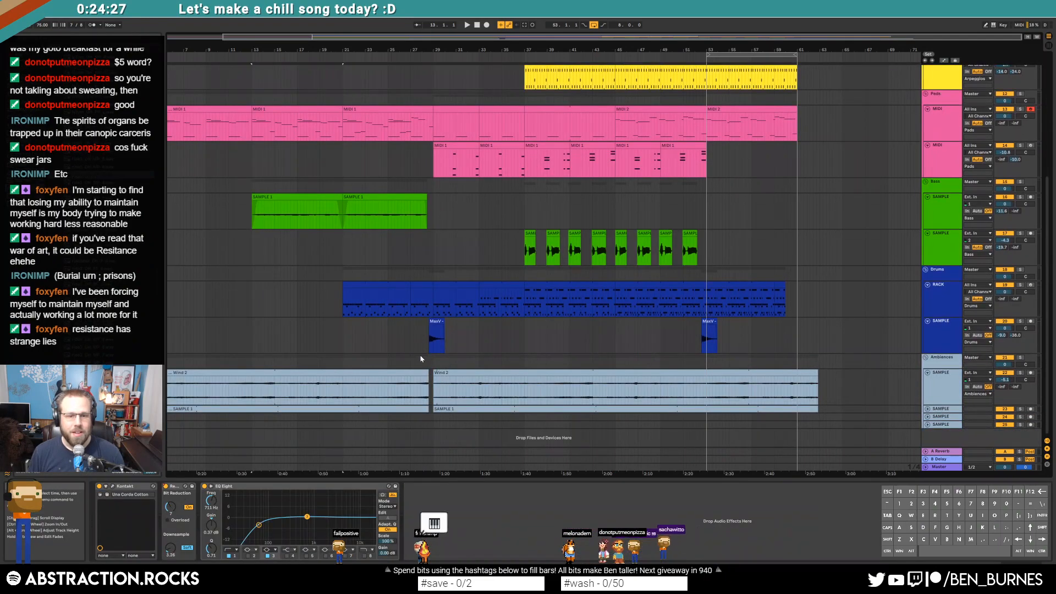
{"action": "left_click", "coordinate": [434, 364], "text": "shift"}
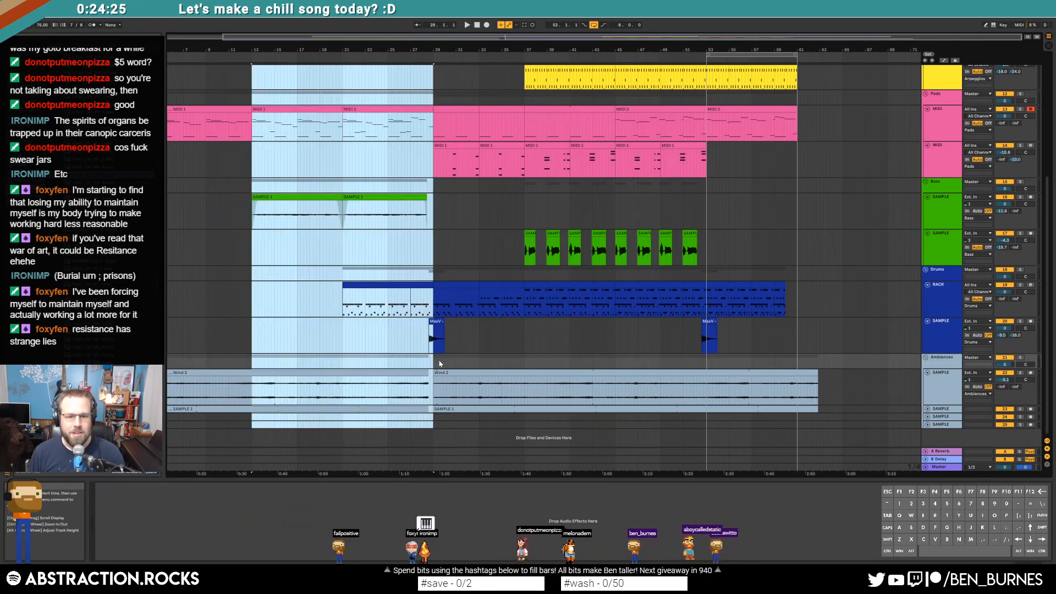
{"action": "scroll", "coordinate": [719, 330], "scroll_direction": "up", "scroll_amount": 5}
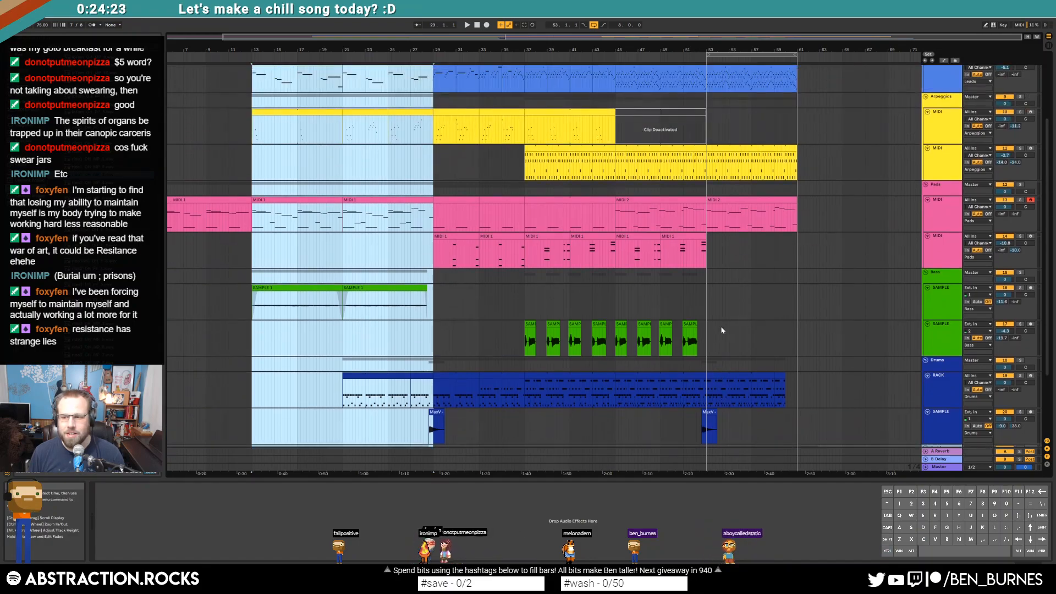
{"action": "scroll", "coordinate": [718, 328], "scroll_direction": "up", "scroll_amount": 1}
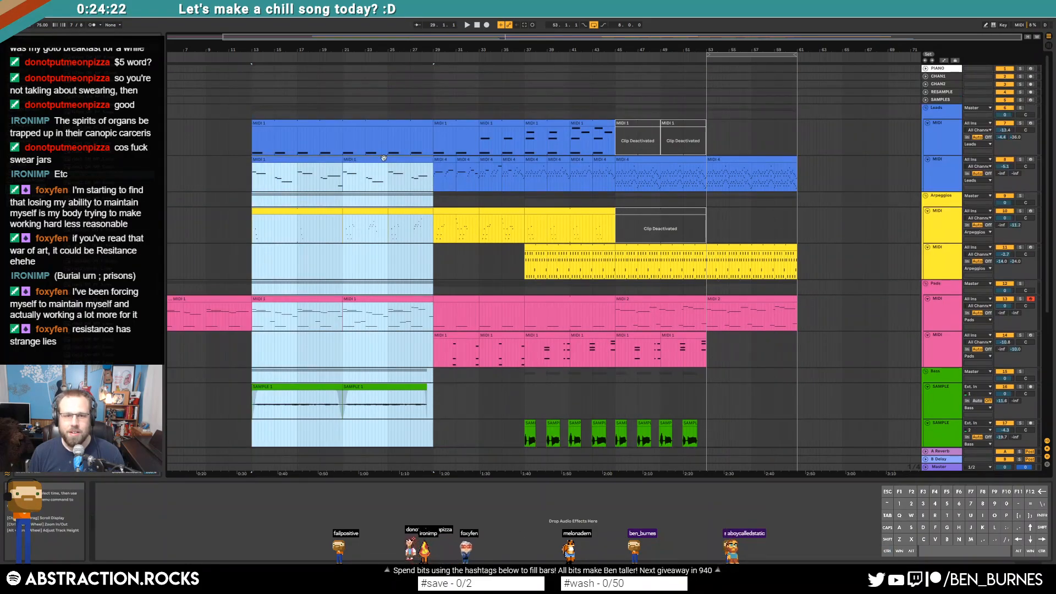
{"action": "left_click", "coordinate": [797, 133]}
{"action": "key", "text": "ctrl+v"}
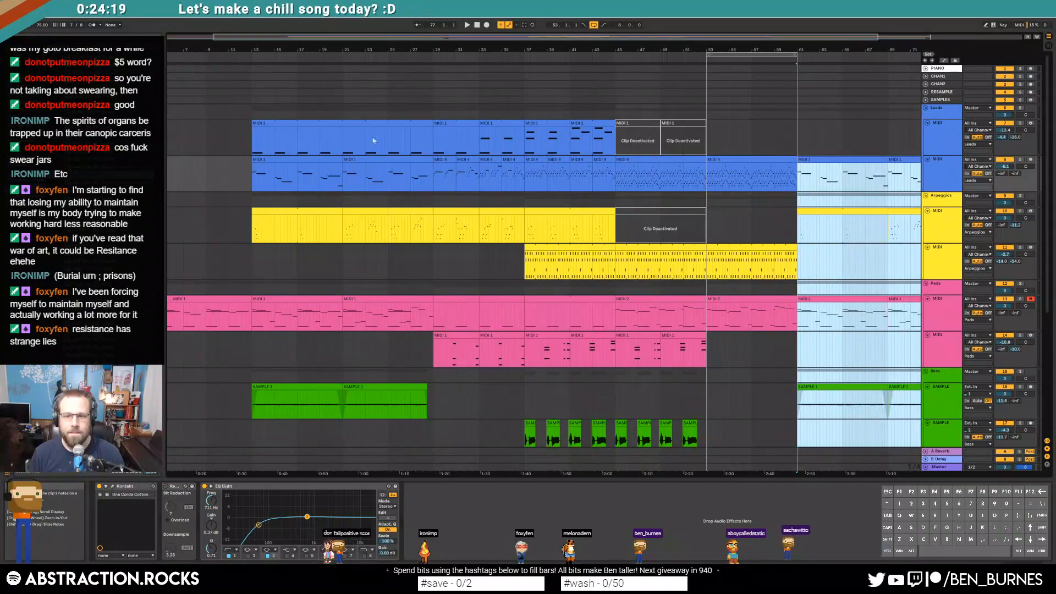
Step: Copy the first Leads track's clip at bar 13 to bar 61 and play the arrangement from bar 45 without looping
{"action": "left_click", "coordinate": [309, 124]}
{"action": "left_click", "coordinate": [800, 132]}
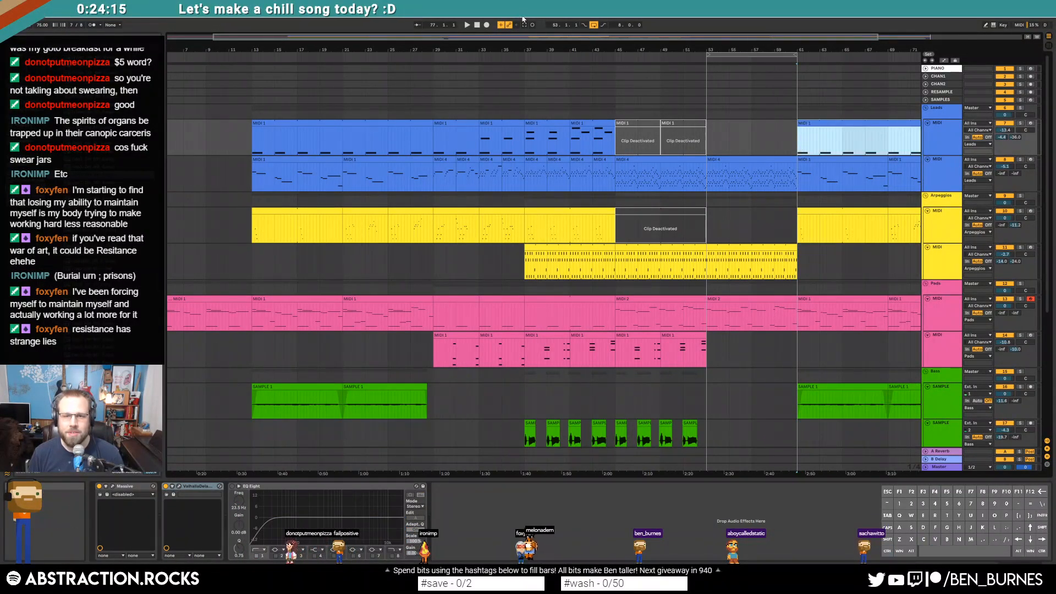
{"action": "key", "text": "space"}
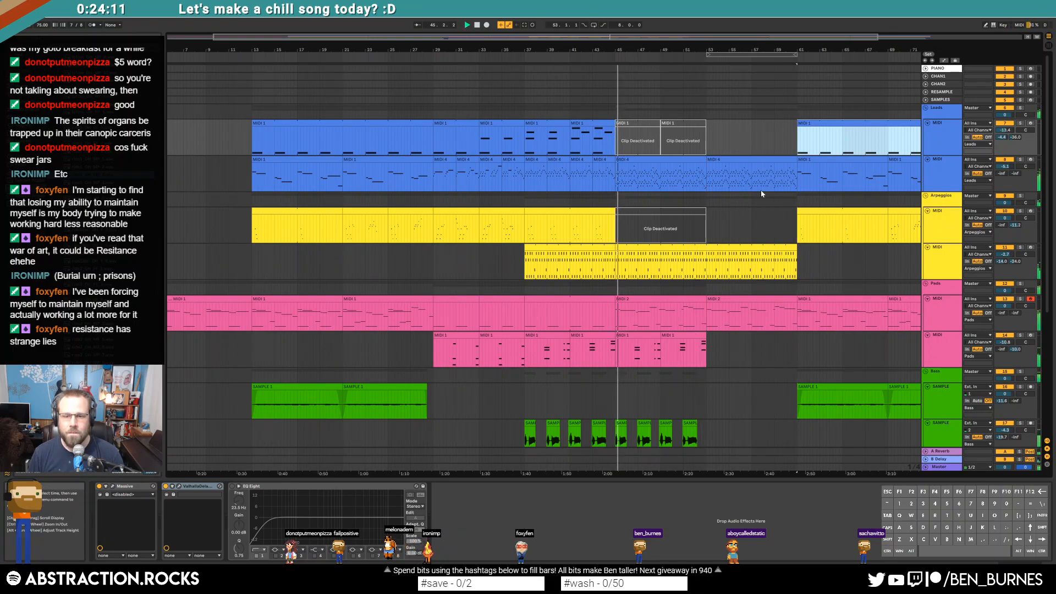
Step: Copy the last chord before bar 53 on the second Pads track to just before bar 61
{"action": "scroll", "coordinate": [769, 228], "scroll_direction": "down", "scroll_amount": 5}
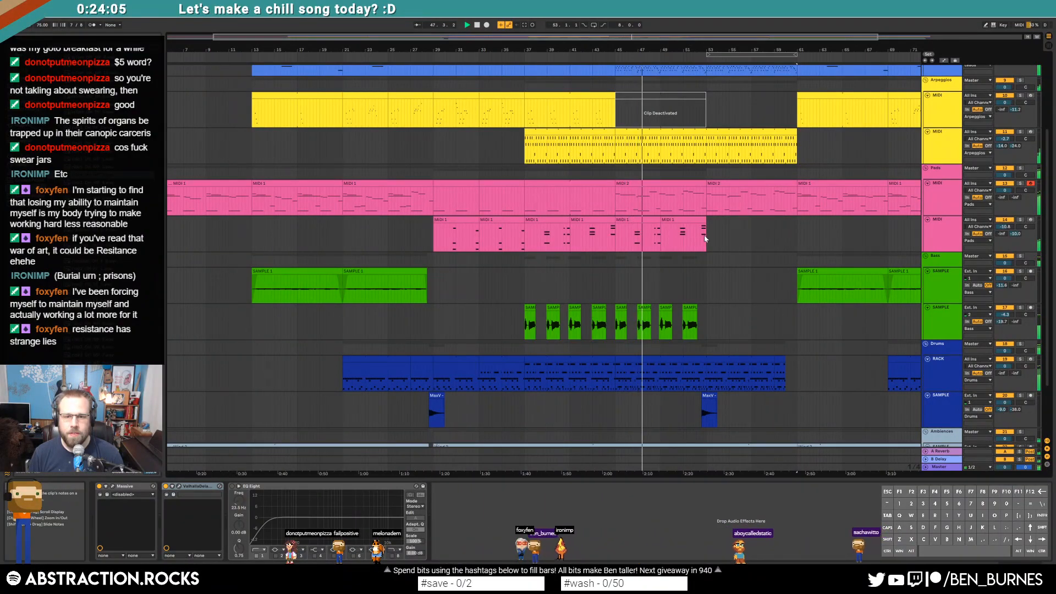
{"action": "left_click", "coordinate": [609, 238]}
{"action": "left_click_drag", "start_coordinate": [610, 238], "coordinate": [784, 239]}
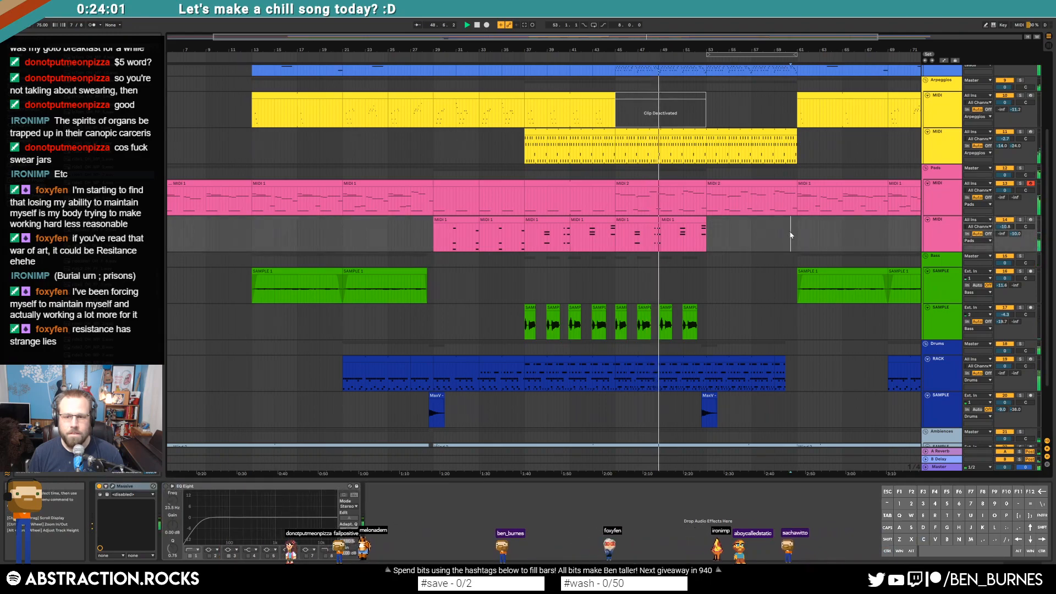
{"action": "scroll", "coordinate": [802, 283], "scroll_direction": "down", "scroll_amount": 3}
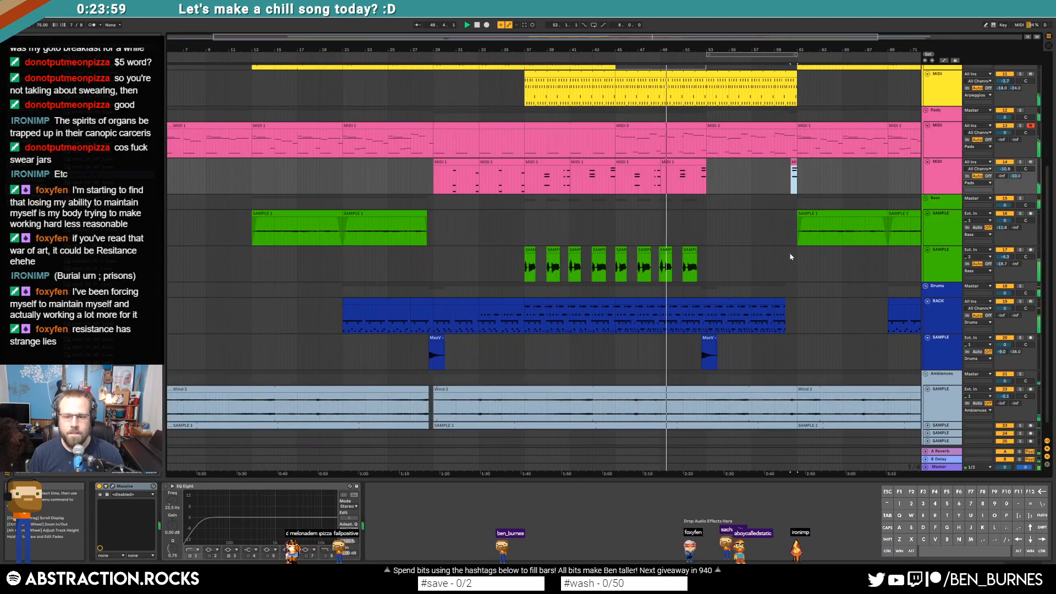
Step: Extend the Wind 2 clip and the sample clip below it over the pasted section to bar 77
{"action": "scroll", "coordinate": [649, 303], "scroll_direction": "down", "scroll_amount": 3}
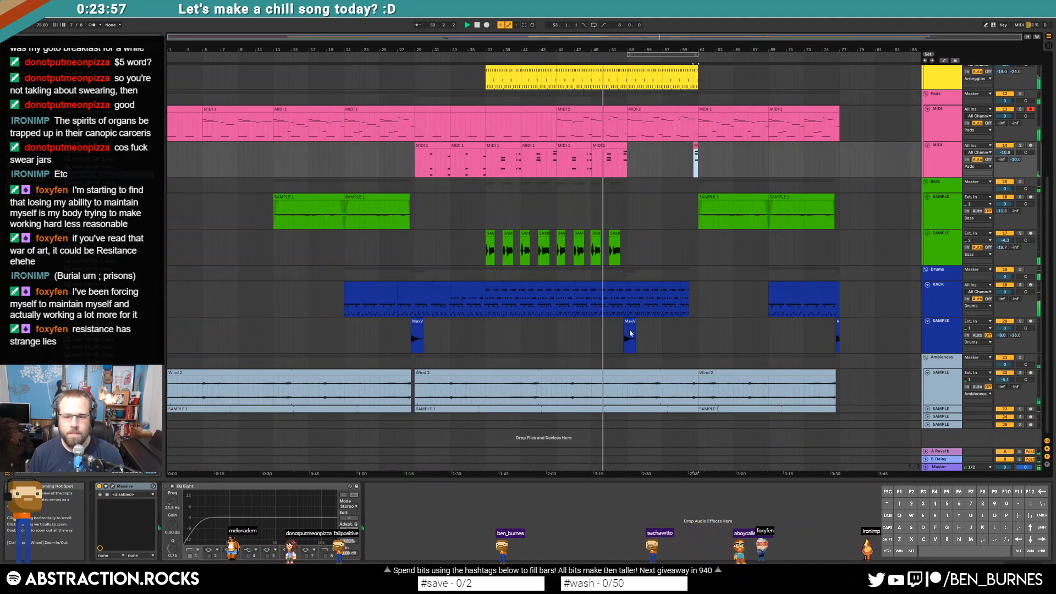
{"action": "left_click_drag", "start_coordinate": [697, 373], "coordinate": [839, 377]}
{"action": "left_click", "coordinate": [697, 410]}
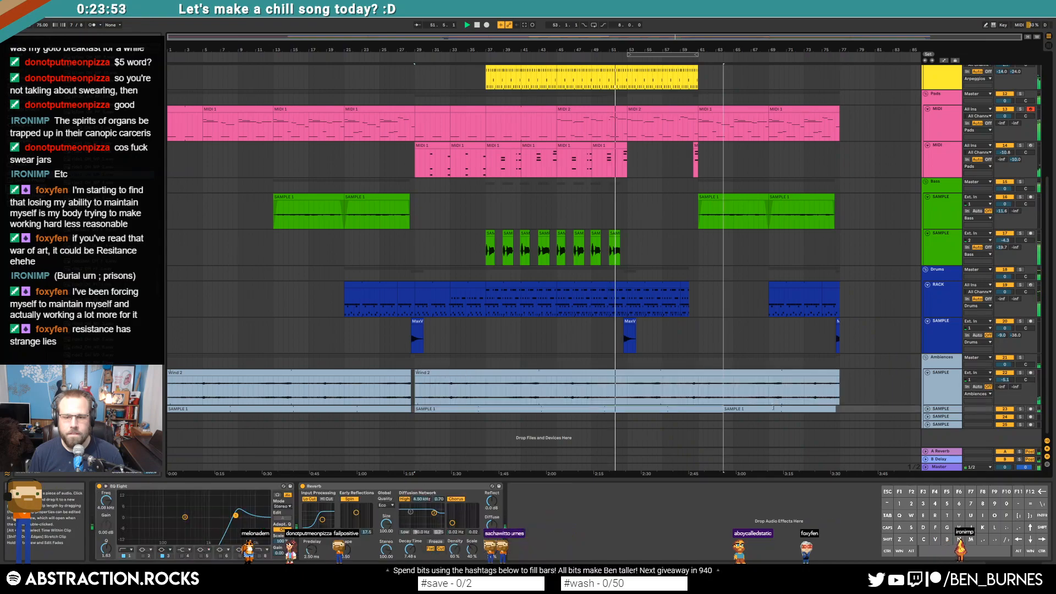
{"action": "double_click", "coordinate": [649, 110]}
{"action": "key", "text": "shift+Tab"}
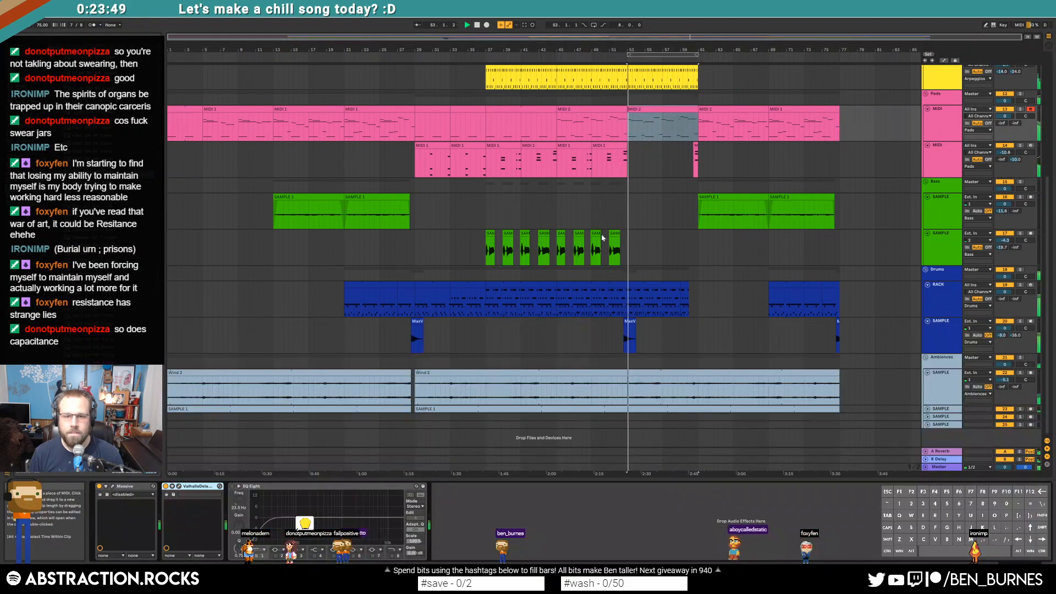
Step: Move the short gong clip at about bar 53 to just before bar 61 and delete its copy around bar 77
{"action": "left_click_drag", "start_coordinate": [628, 323], "coordinate": [694, 330]}
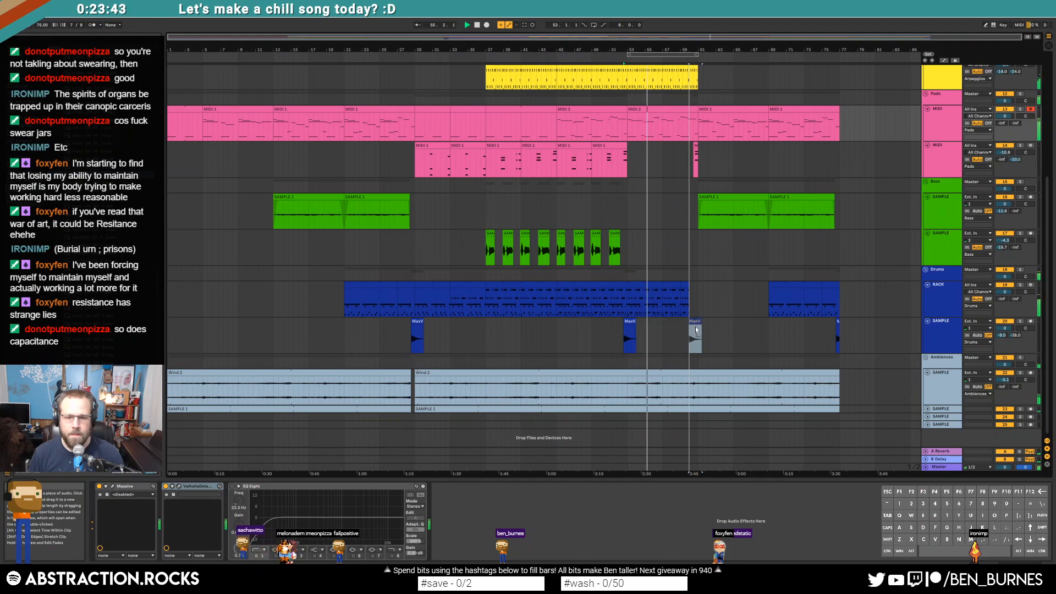
{"action": "left_click_drag", "start_coordinate": [697, 327], "coordinate": [697, 326]}
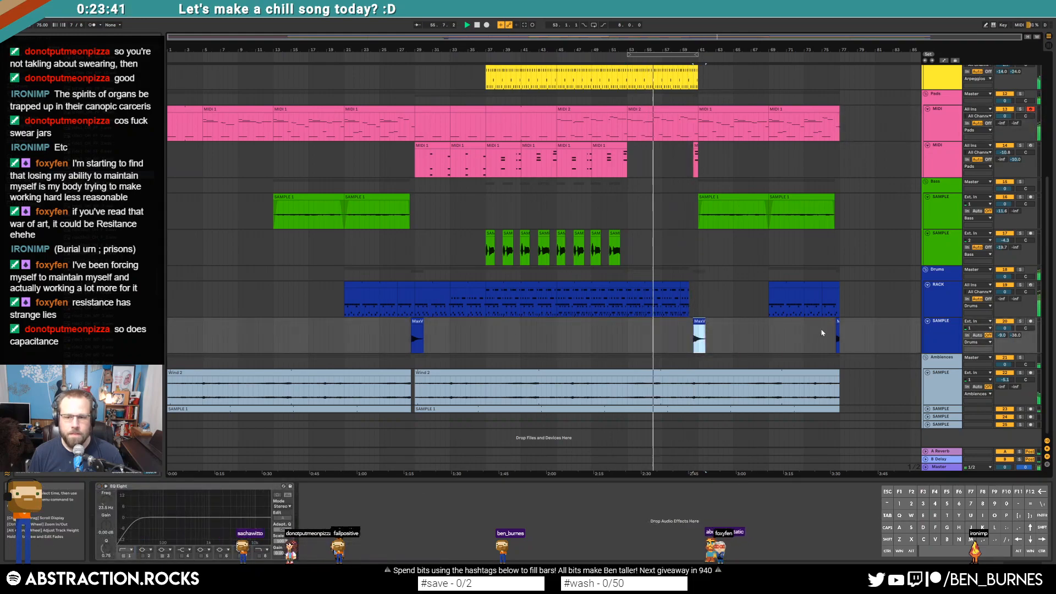
{"action": "left_click_drag", "start_coordinate": [821, 332], "coordinate": [869, 333]}
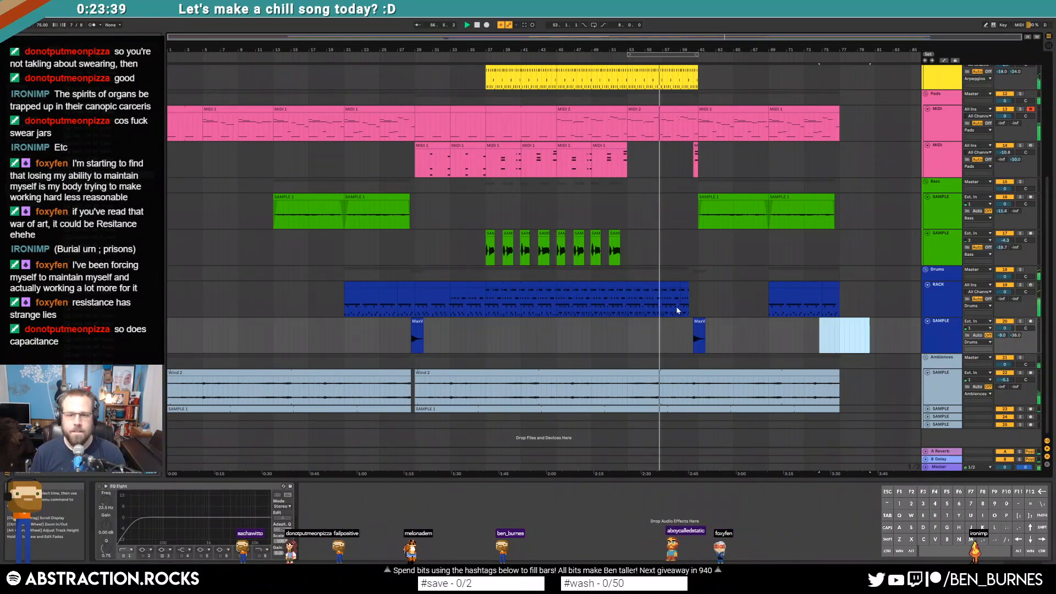
Step: Consolidate the drum rack clips from bar 53 to about bar 60 into one clip and open its notes
{"action": "left_click_drag", "start_coordinate": [679, 288], "coordinate": [557, 291]}
{"action": "left_click_drag", "start_coordinate": [626, 293], "coordinate": [690, 298]}
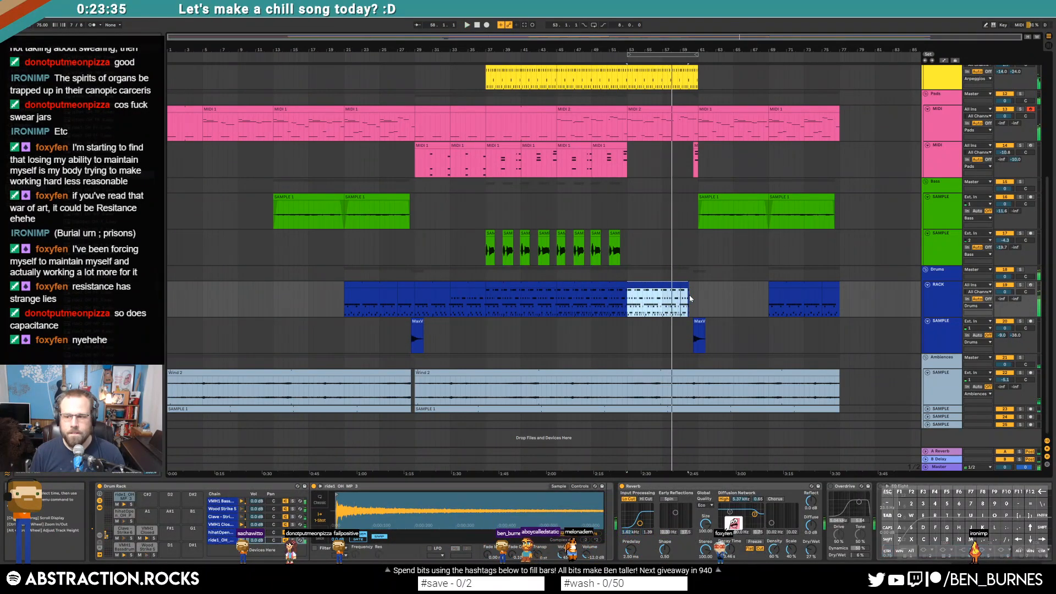
{"action": "key", "text": "z"}
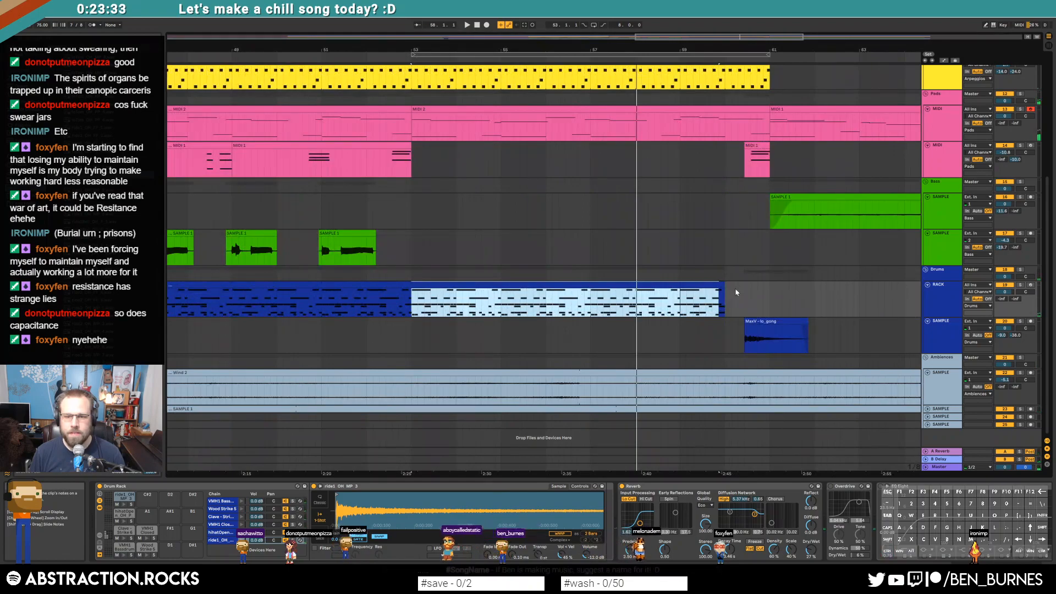
{"action": "left_click", "coordinate": [627, 286]}
{"action": "left_click_drag", "start_coordinate": [413, 308], "coordinate": [685, 298]}
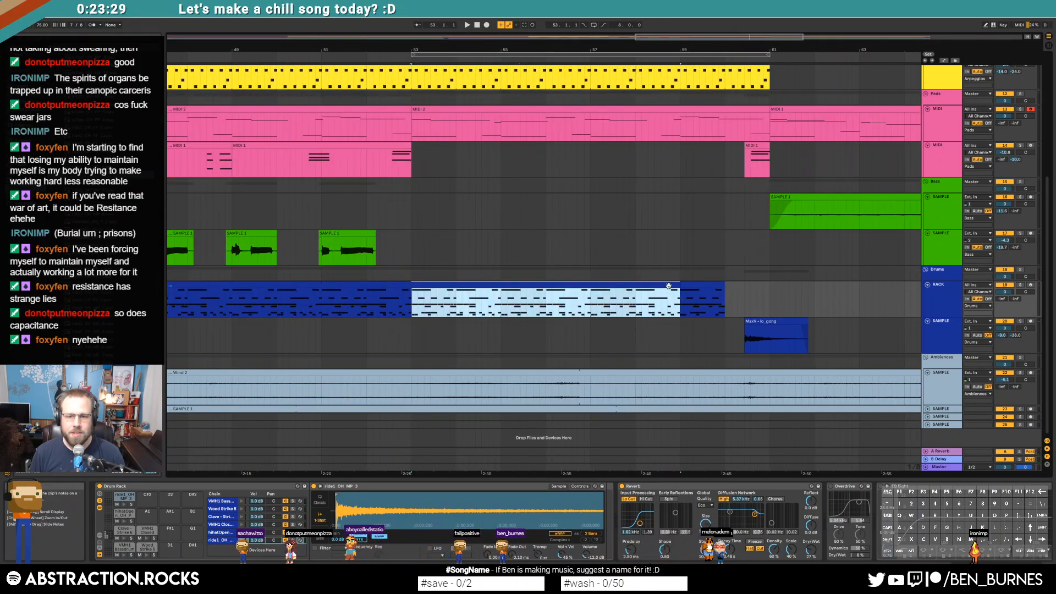
{"action": "left_click", "coordinate": [681, 285]}
{"action": "left_click", "coordinate": [668, 284], "text": "shift"}
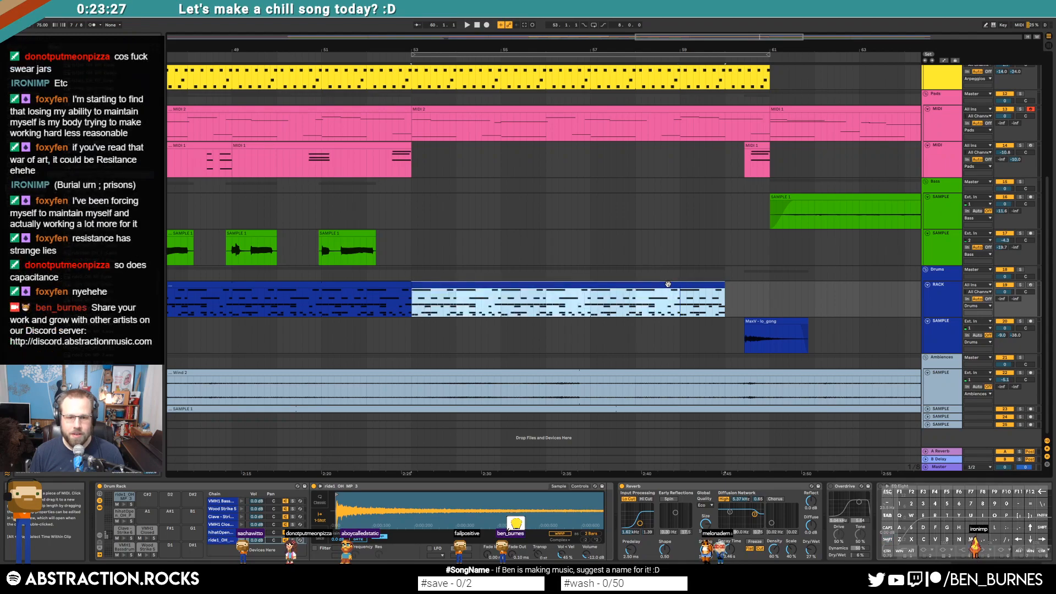
{"action": "double_click", "coordinate": [667, 286]}
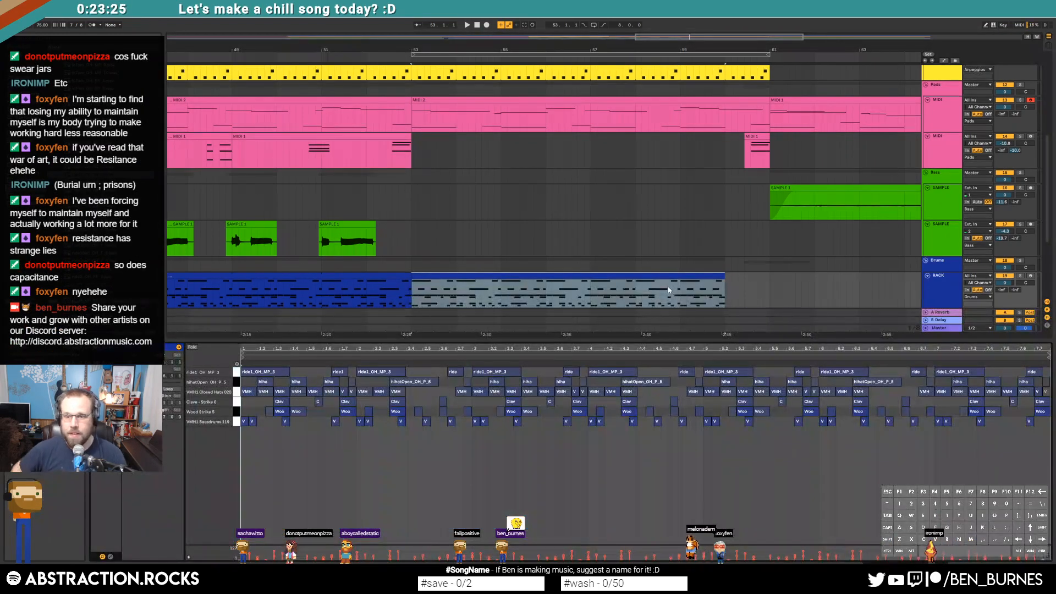
Step: Deactivate all closed hat and open hi-hat notes in the drum clip starting at bar 53
{"action": "left_click", "coordinate": [265, 426]}
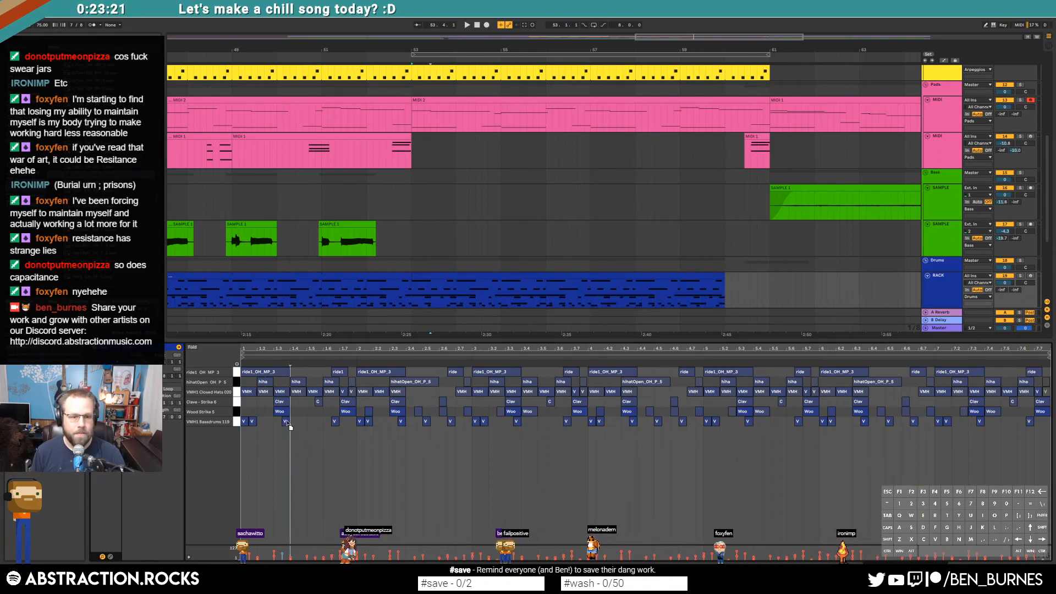
{"action": "left_click", "coordinate": [237, 393]}
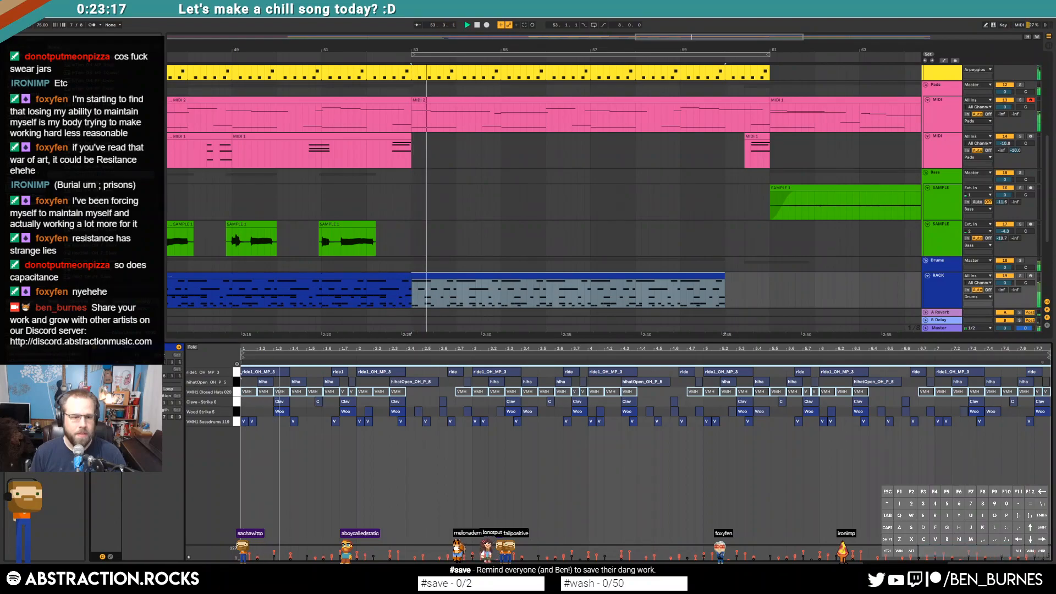
{"action": "left_click", "coordinate": [237, 381]}
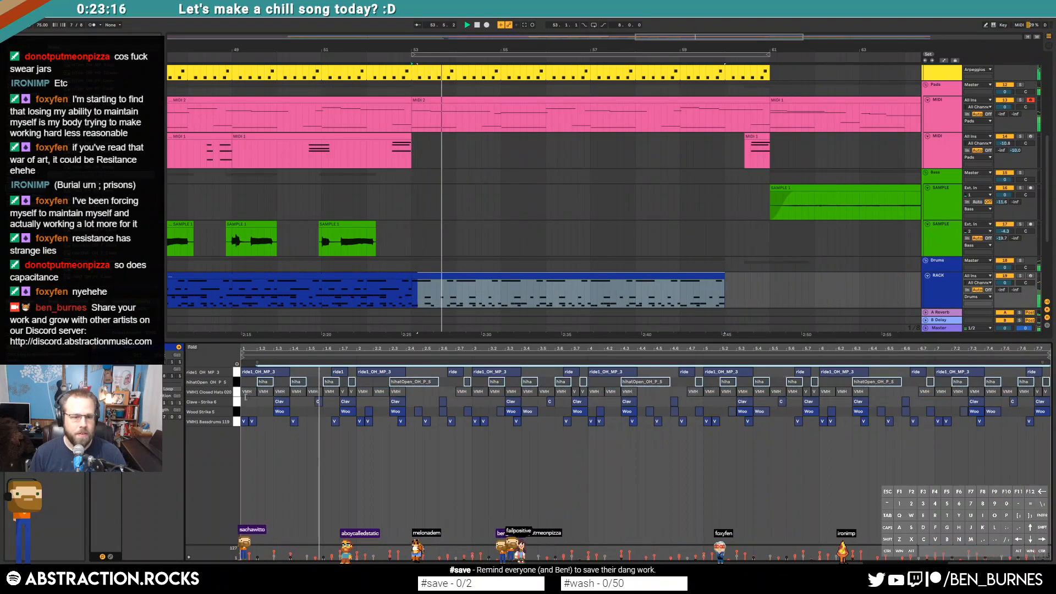
Step: Remove the short ride note ending bar 1 and a bass drum hit in bar 2, and deactivate bar 2's later clave and wood strikes
{"action": "double_click", "coordinate": [317, 403]}
{"action": "key", "text": "space"}
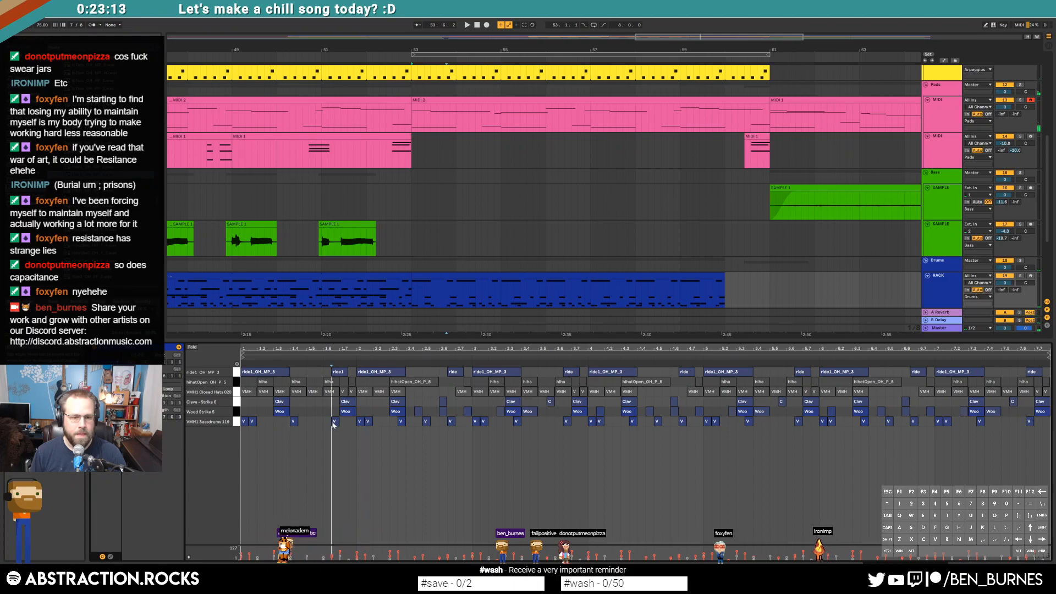
{"action": "key", "text": "space"}
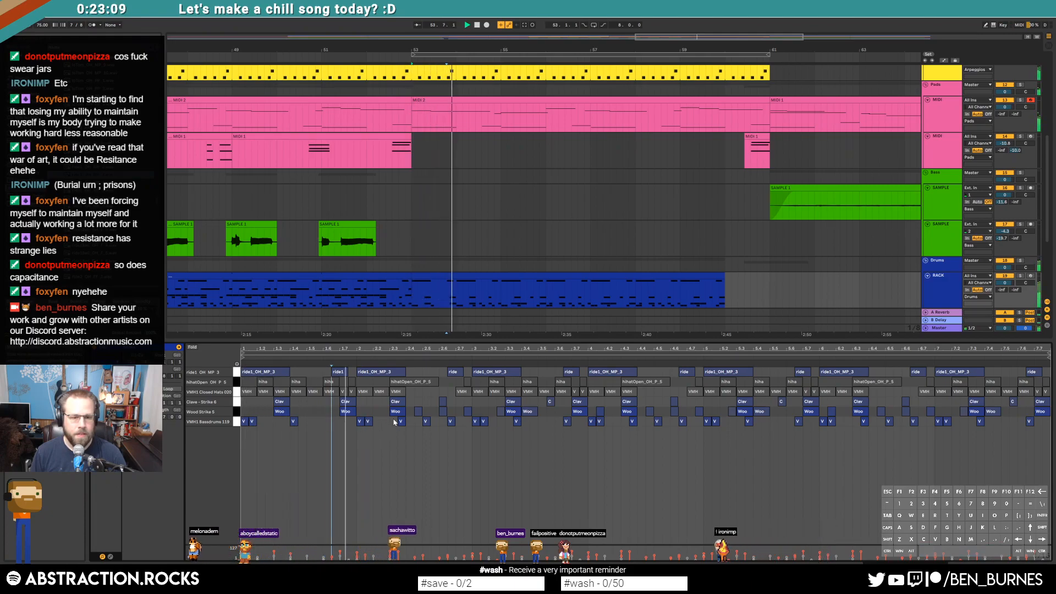
{"action": "double_click", "coordinate": [338, 373]}
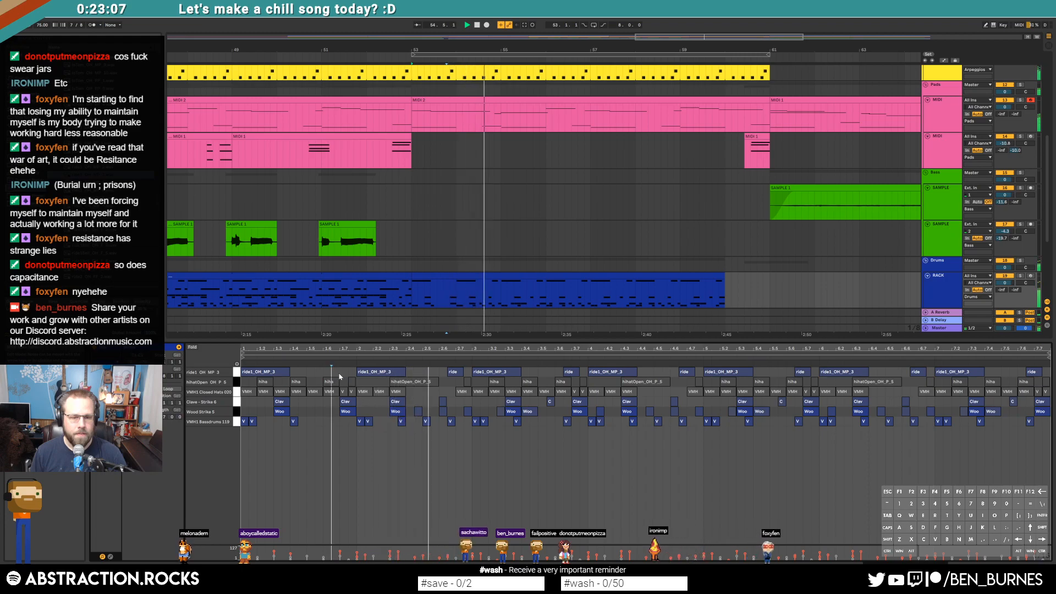
{"action": "left_click_drag", "start_coordinate": [414, 398], "coordinate": [461, 412]}
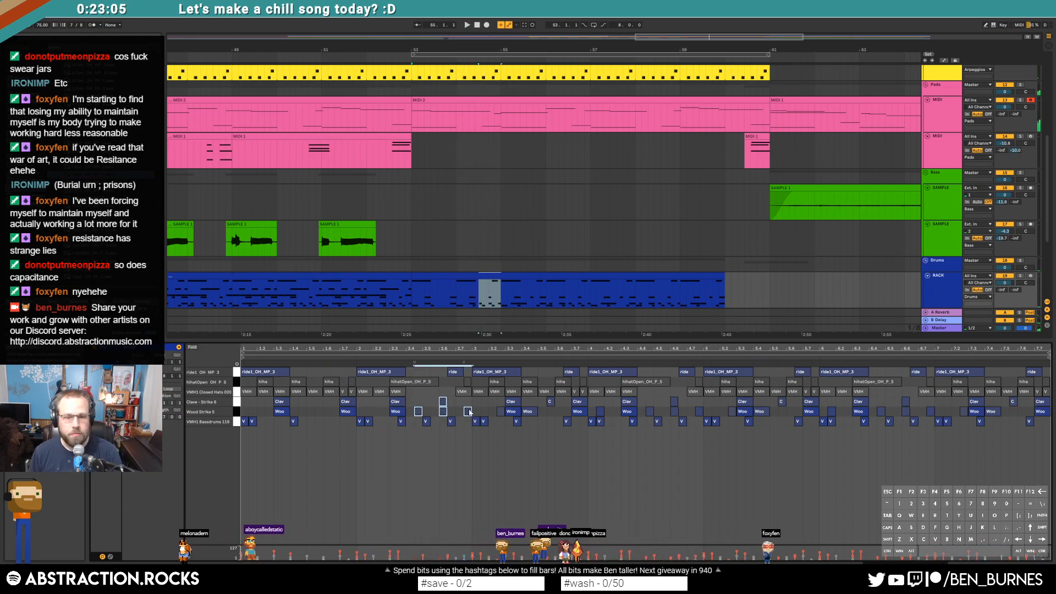
{"action": "double_click", "coordinate": [426, 422]}
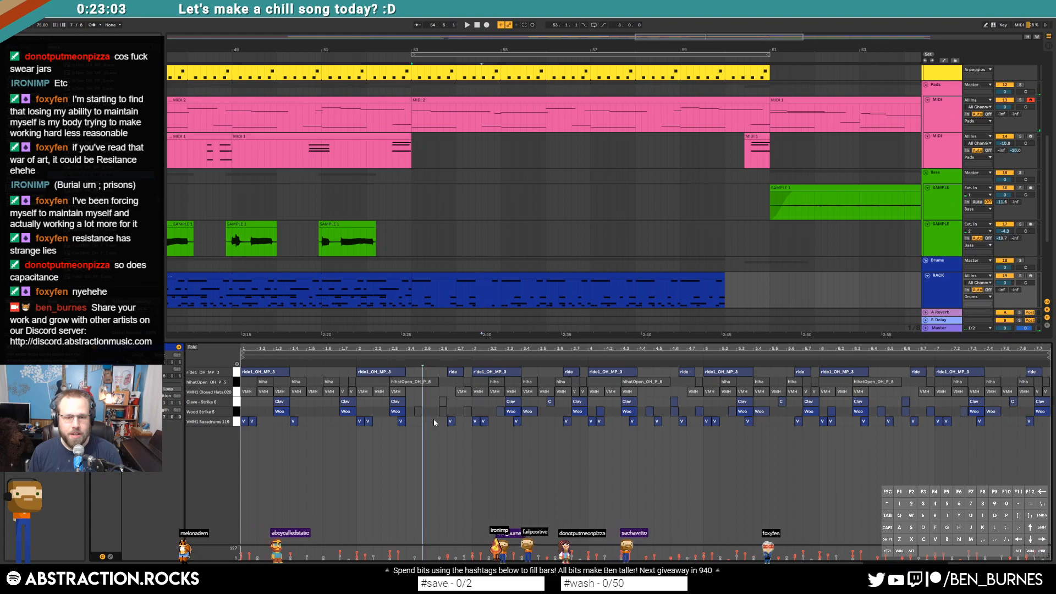
Step: Replace the drum clip's notes from its third bar onward with repeats of its first two bars
{"action": "left_click_drag", "start_coordinate": [474, 431], "coordinate": [1047, 368]}
{"action": "key", "text": "Delete"}
{"action": "key", "text": "ctrl+d"}
{"action": "key", "text": "ctrl+d"}
{"action": "key", "text": "ctrl+d"}
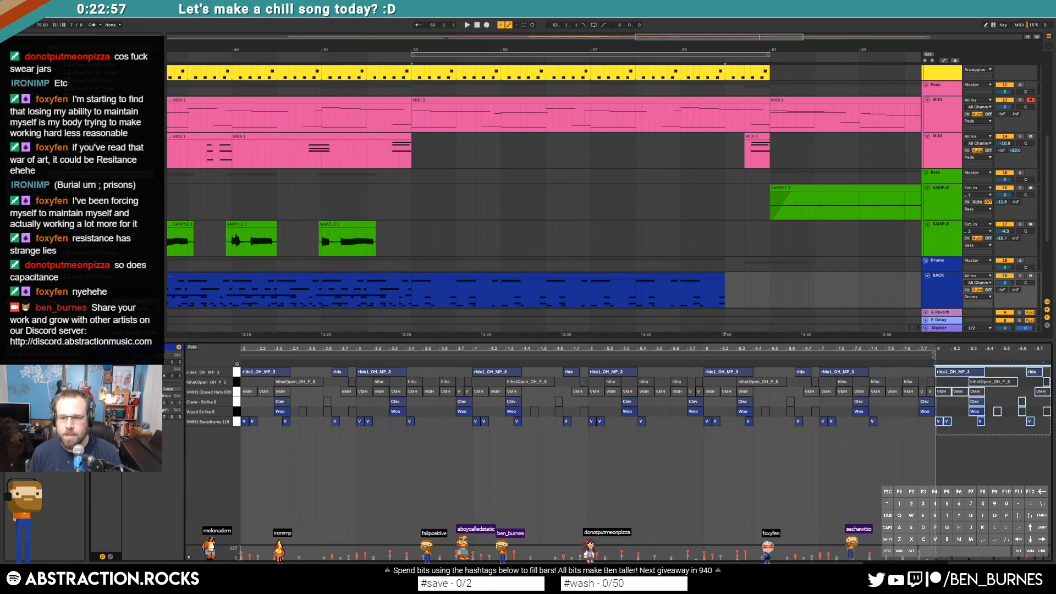
Step: Play from just before bar 53 and delete the bass drum hit at the start of the drum clip's second bar
{"action": "left_click", "coordinate": [389, 298]}
{"action": "key", "text": "space"}
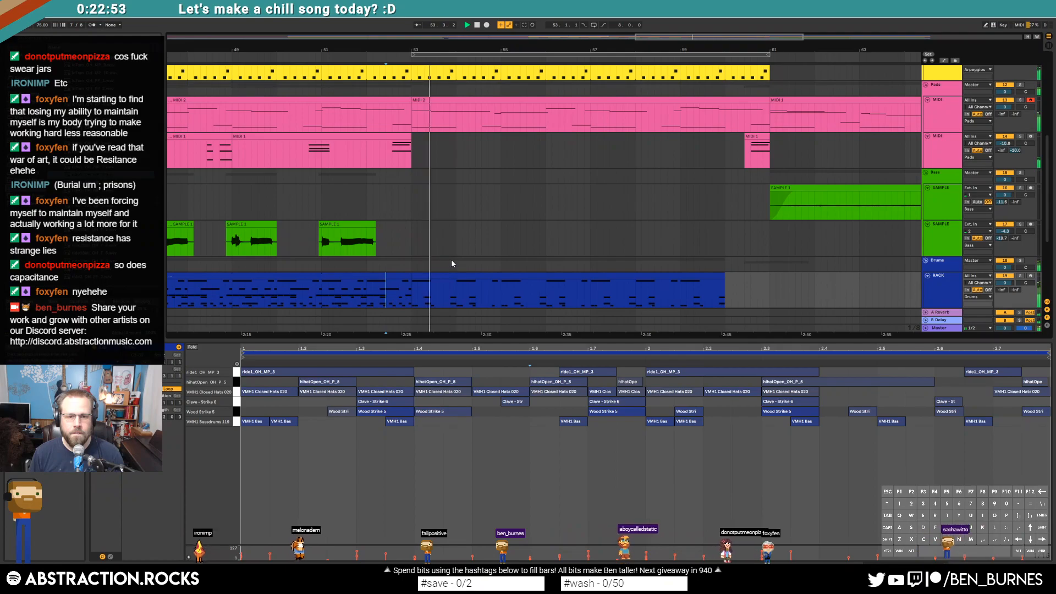
{"action": "left_click", "coordinate": [471, 274]}
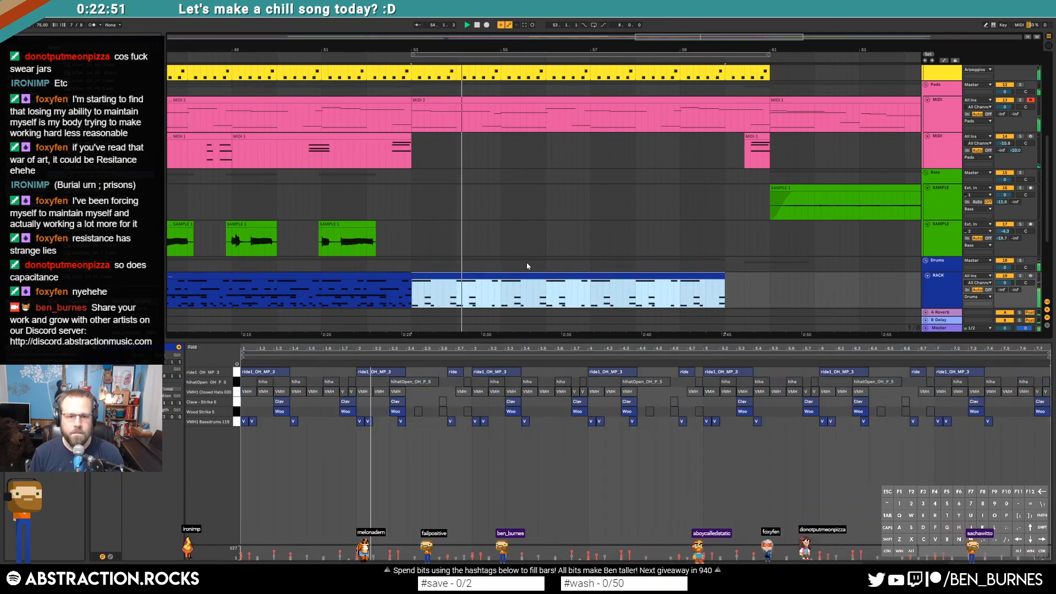
{"action": "left_click", "coordinate": [360, 421]}
{"action": "key", "text": "Delete"}
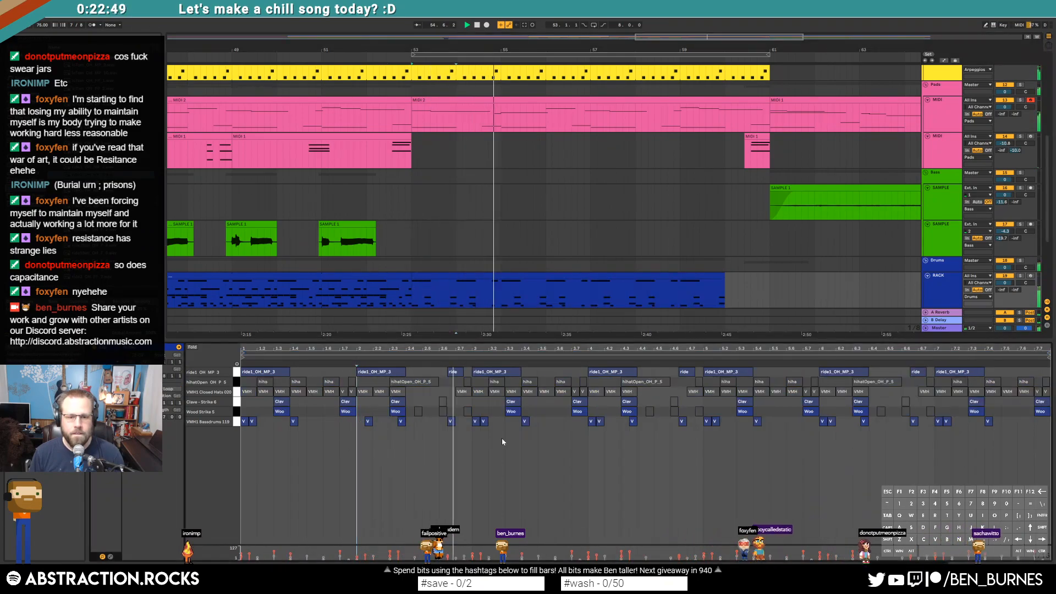
Step: Delete the short ride notes late in the drum clip's bars 2, 4 and 6, plus the last bass drum hit in bar 4
{"action": "left_click", "coordinate": [456, 372]}
{"action": "key", "text": "Delete"}
{"action": "left_click", "coordinate": [686, 372]}
{"action": "key", "text": "Delete"}
{"action": "left_click", "coordinate": [915, 372]}
{"action": "key", "text": "Delete"}
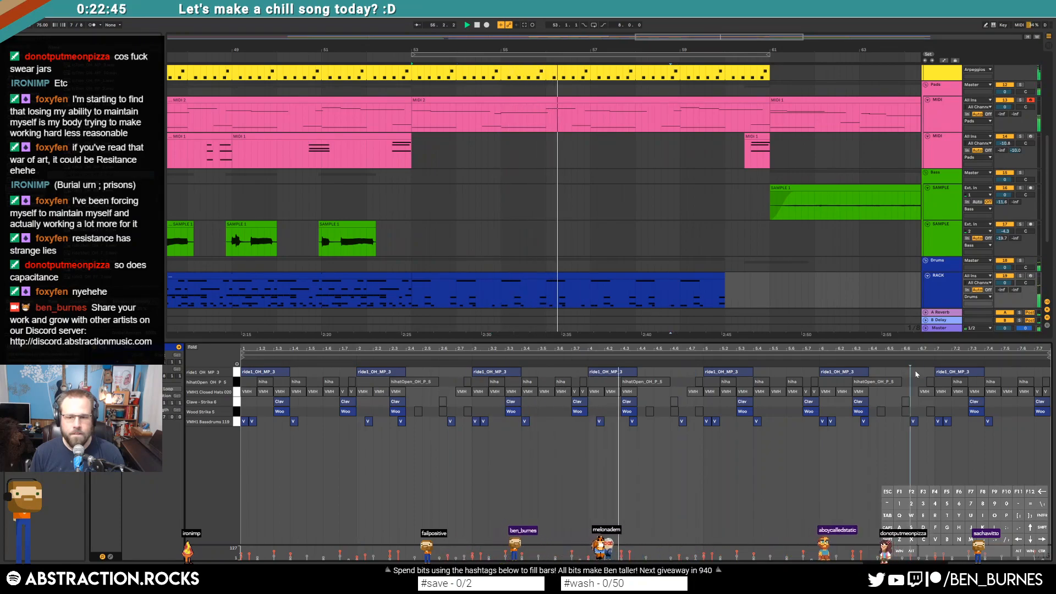
{"action": "left_click", "coordinate": [682, 421]}
{"action": "key", "text": "Delete"}
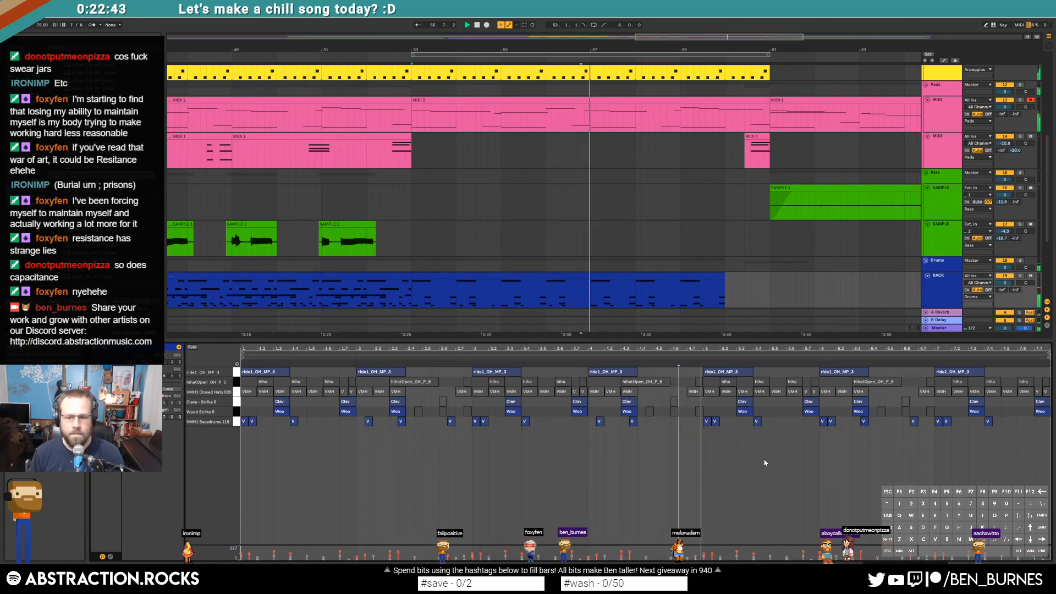
Step: Listen to the transition into bar 61 and examine the drum, gong, pad and arpeggio clips around it
{"action": "scroll", "coordinate": [665, 243], "scroll_direction": "down", "scroll_amount": 3}
{"action": "key", "text": "shift+Tab"}
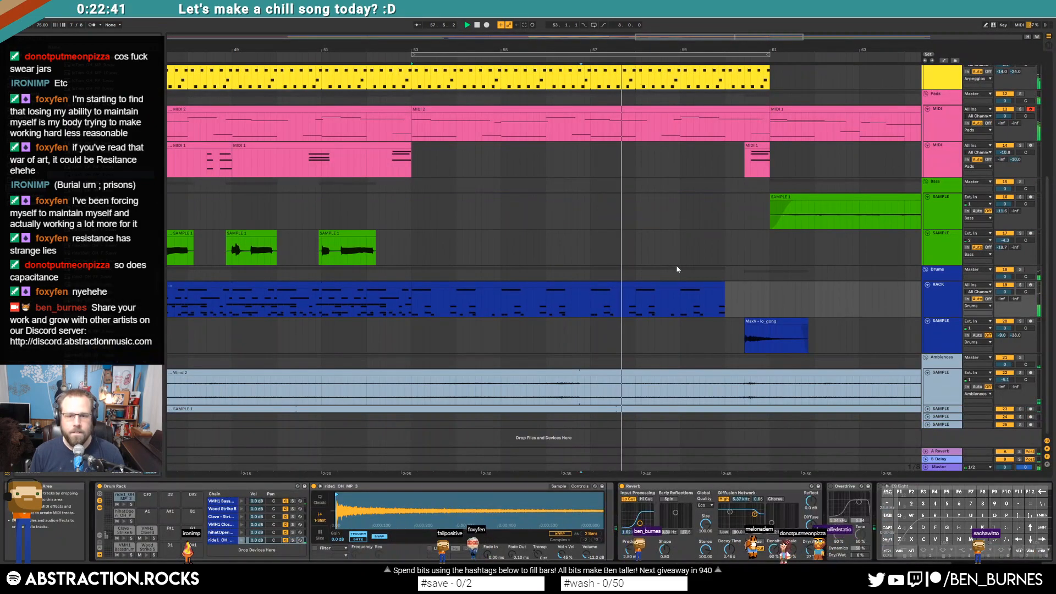
{"action": "left_click", "coordinate": [698, 286]}
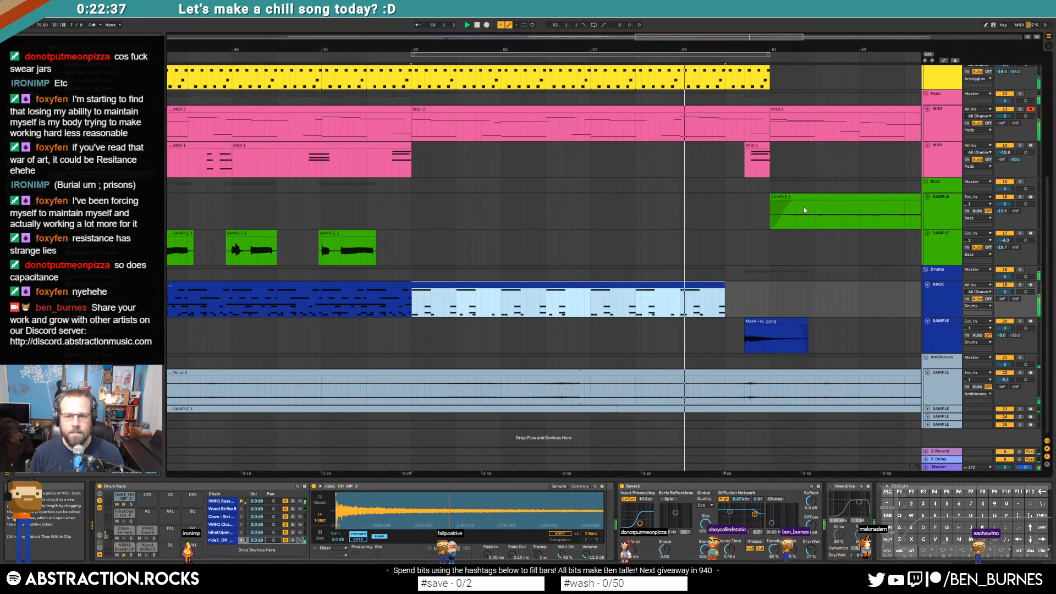
{"action": "scroll", "coordinate": [762, 149], "scroll_direction": "up", "scroll_amount": 2}
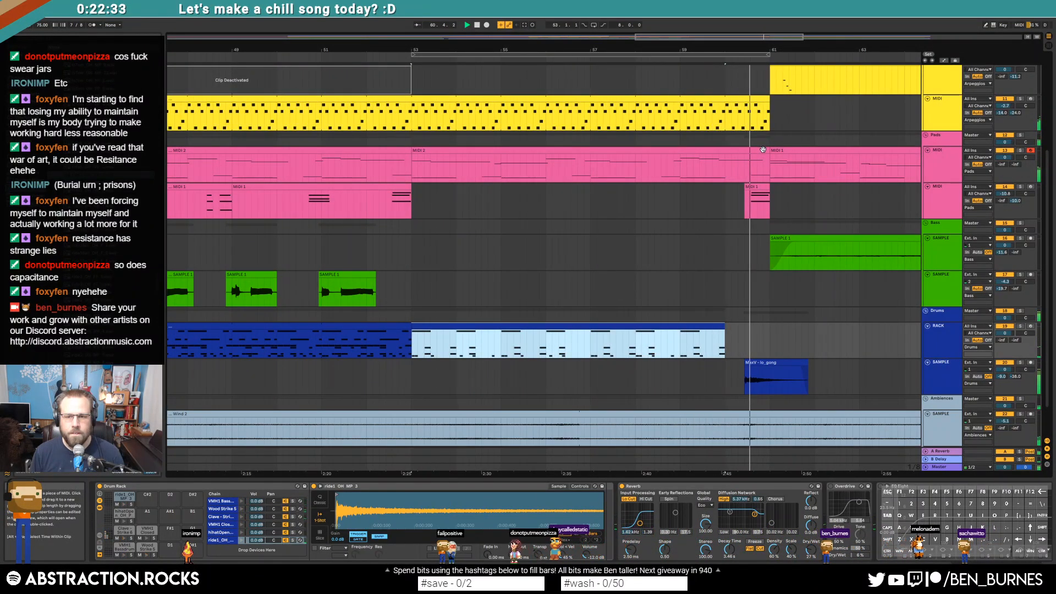
{"action": "left_click", "coordinate": [764, 363]}
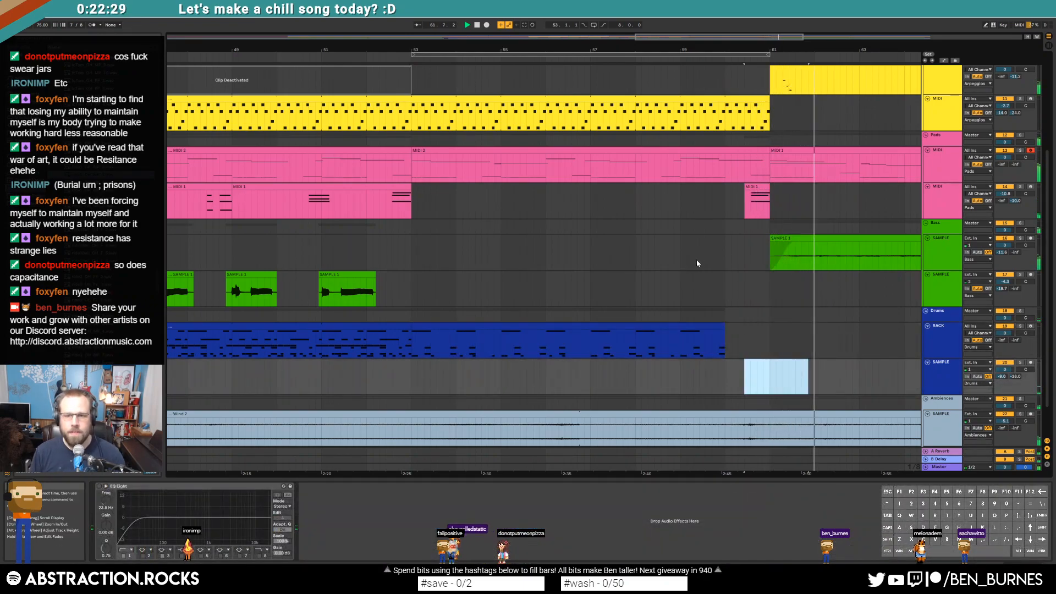
{"action": "scroll", "coordinate": [711, 264], "scroll_direction": "down", "scroll_amount": 3}
{"action": "scroll", "coordinate": [694, 250], "scroll_direction": "up", "scroll_amount": 1}
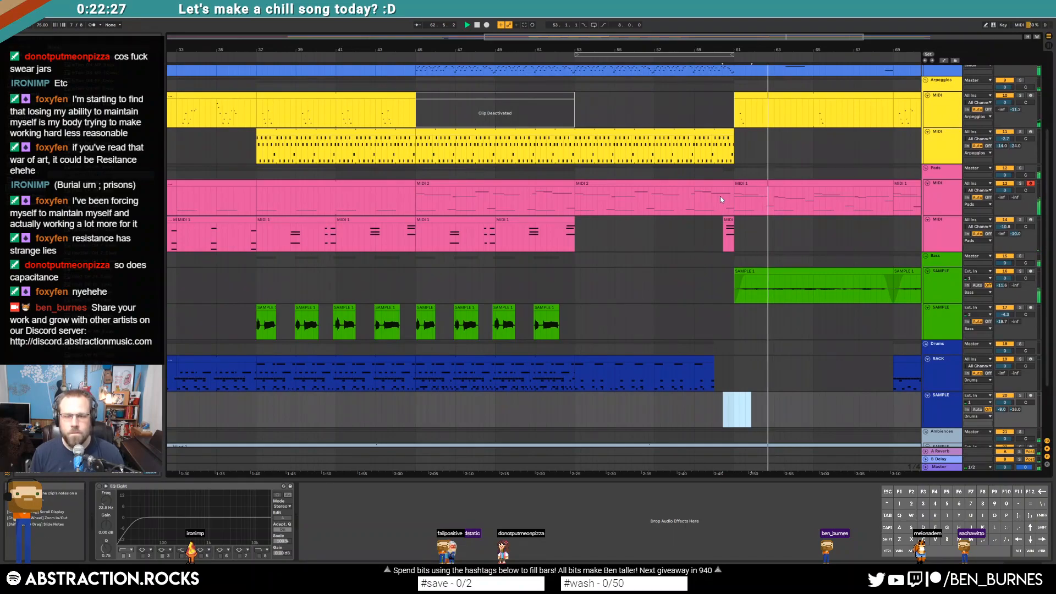
{"action": "scroll", "coordinate": [729, 197], "scroll_direction": "up", "scroll_amount": 2}
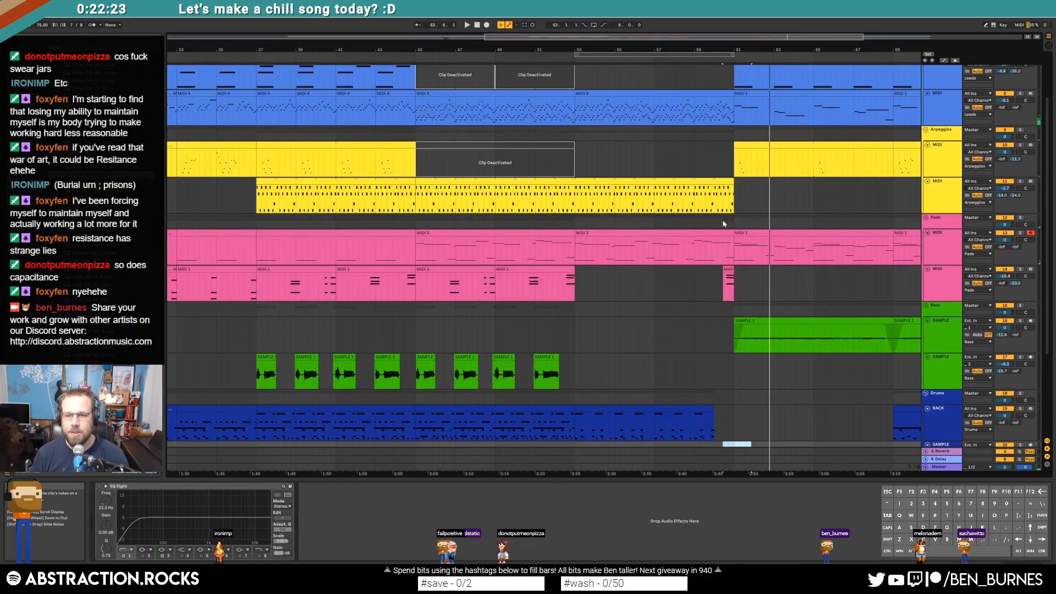
{"action": "scroll", "coordinate": [720, 253], "scroll_direction": "down", "scroll_amount": 1}
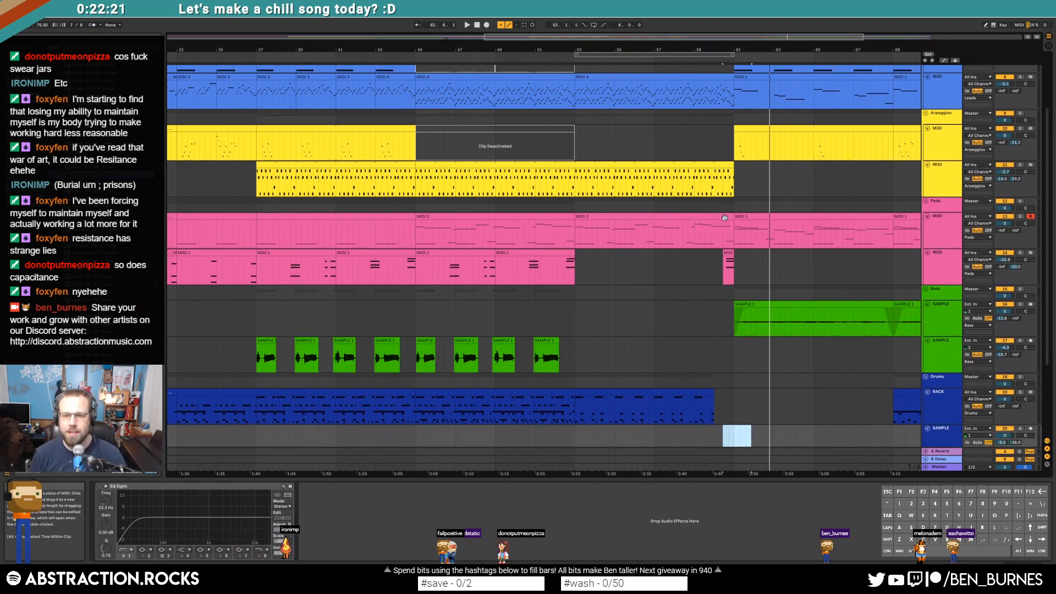
Step: Open the pad clip at bar 53 and raise the short note ending its second bar to the pitch of the clip's opening upper note
{"action": "double_click", "coordinate": [689, 232]}
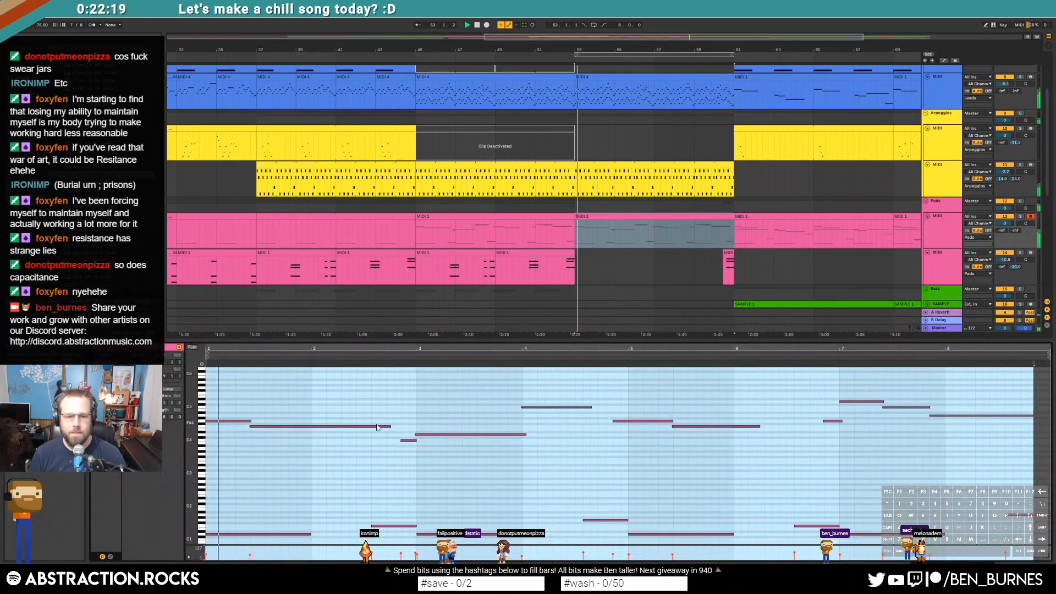
{"action": "left_click", "coordinate": [407, 441]}
{"action": "key", "text": "Up"}
{"action": "key", "text": "Up"}
{"action": "key", "text": "Up"}
{"action": "key", "text": "Up"}
{"action": "key", "text": "Up"}
{"action": "key", "text": "Up"}
{"action": "key", "text": "Up"}
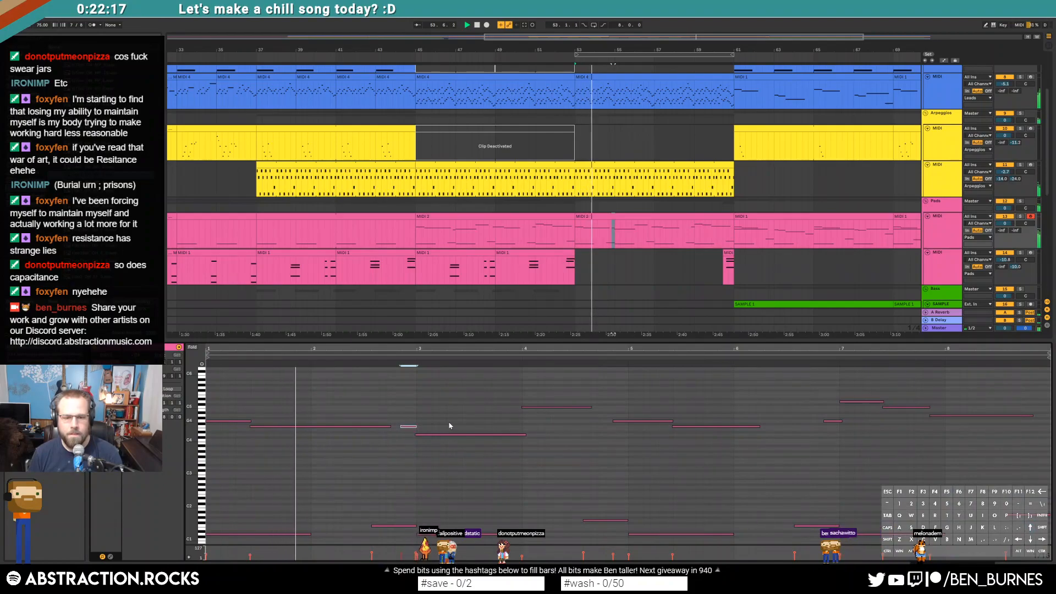
Step: Raise the long upper note in the pad clip's third bar to the pitch of the note starting bar 4
{"action": "left_click", "coordinate": [454, 435]}
{"action": "key", "text": "Up"}
{"action": "key", "text": "Up"}
{"action": "key", "text": "Up"}
{"action": "key", "text": "Up"}
{"action": "key", "text": "Up"}
{"action": "key", "text": "Up"}
{"action": "key", "text": "Up"}
{"action": "key", "text": "Up"}
{"action": "key", "text": "Up"}
{"action": "key", "text": "Up"}
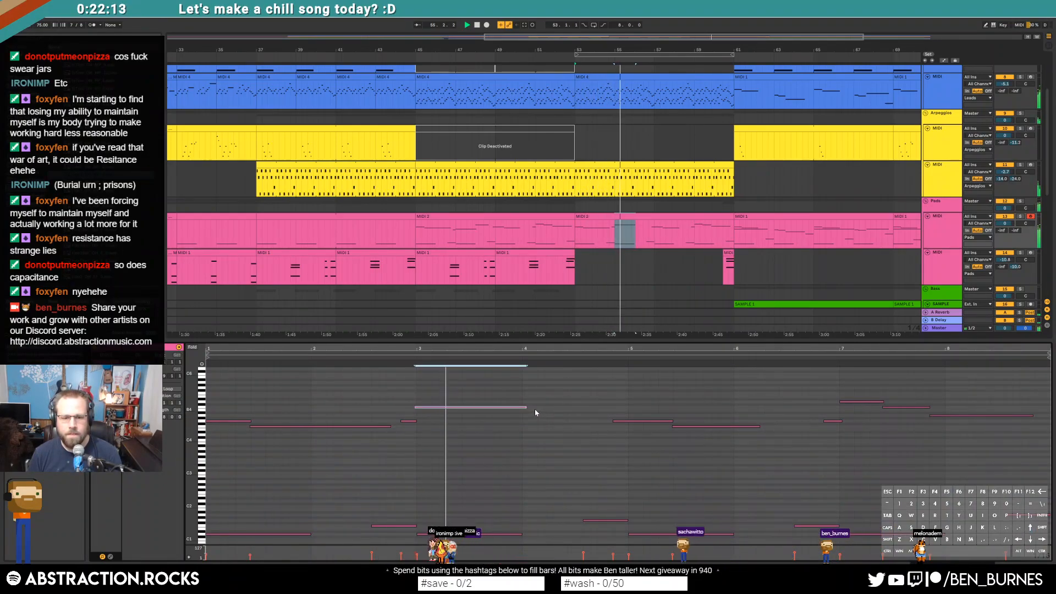
Step: Move the pad clip's bar 4 upper note lower and back to mid-bar 3, shorten the preceding note to meet it, and end it at bar 4
{"action": "key", "text": "Right"}
{"action": "key", "text": "Right"}
{"action": "key", "text": "Right"}
{"action": "key", "text": "Right"}
{"action": "key", "text": "Right"}
{"action": "key", "text": "Right"}
{"action": "key", "text": "Right"}
{"action": "key", "text": "Right"}
{"action": "key", "text": "Right"}
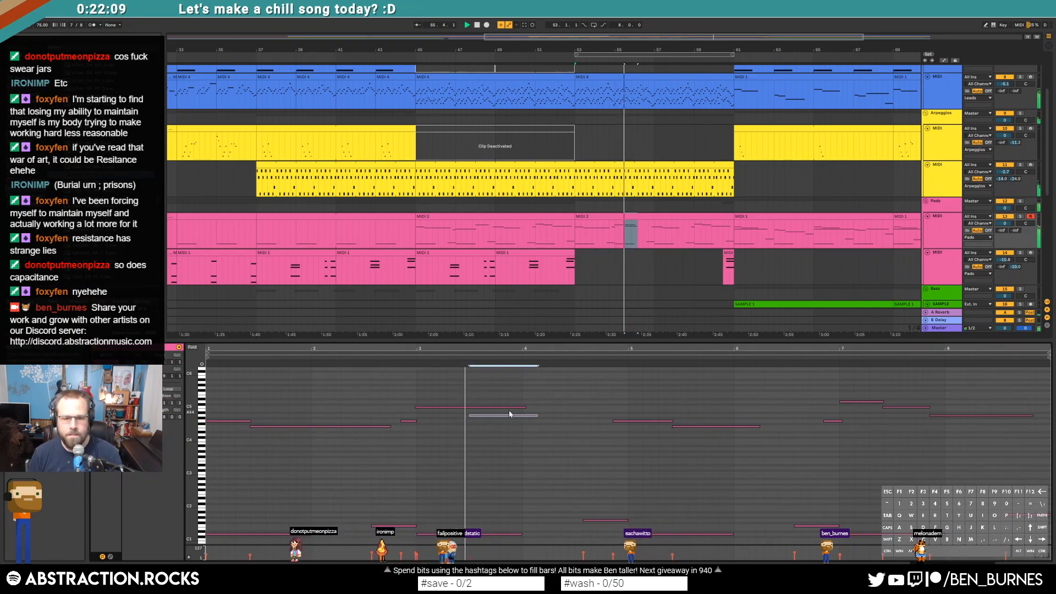
{"action": "left_click_drag", "start_coordinate": [525, 407], "coordinate": [467, 409]}
{"action": "left_click", "coordinate": [487, 415]}
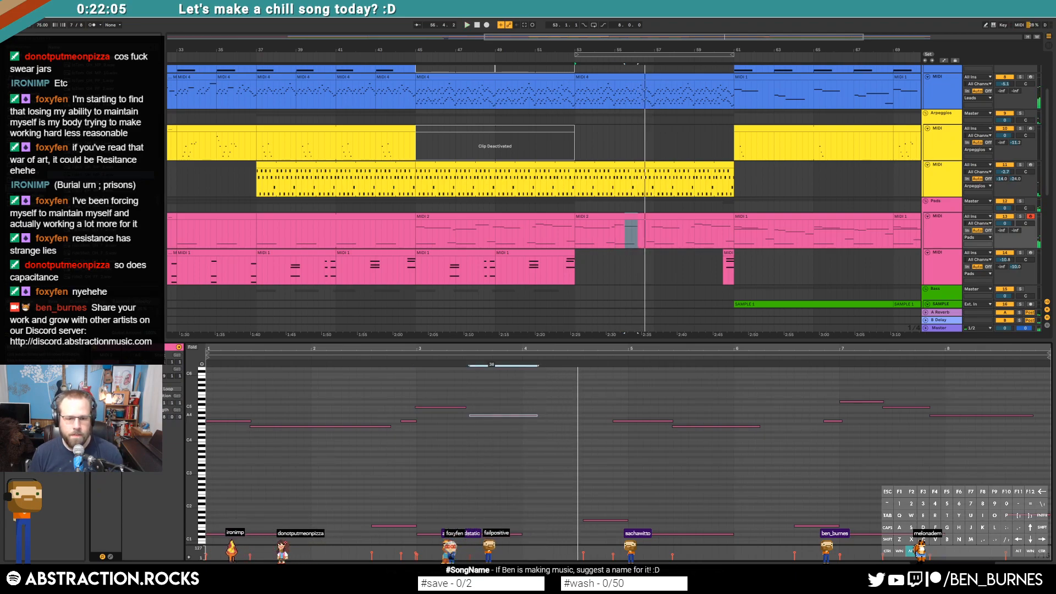
{"action": "left_click_drag", "start_coordinate": [536, 414], "coordinate": [525, 412]}
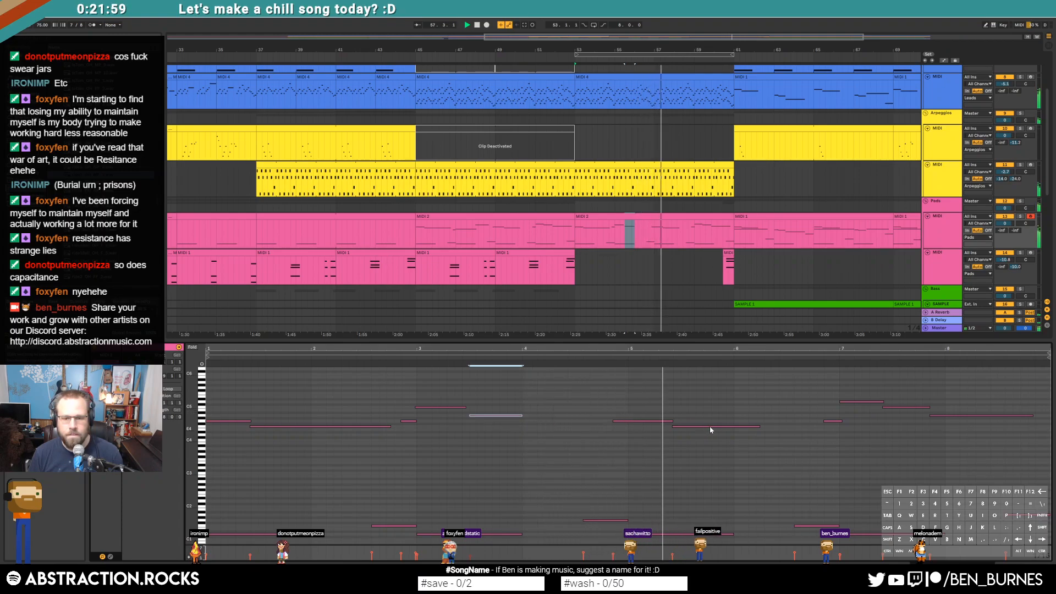
Step: Delete the last two upper notes of the pad clip and lengthen the high note starting bar 7 into the beginning of bar 8
{"action": "key", "text": "Delete"}
{"action": "left_click_drag", "start_coordinate": [927, 416], "coordinate": [967, 402]}
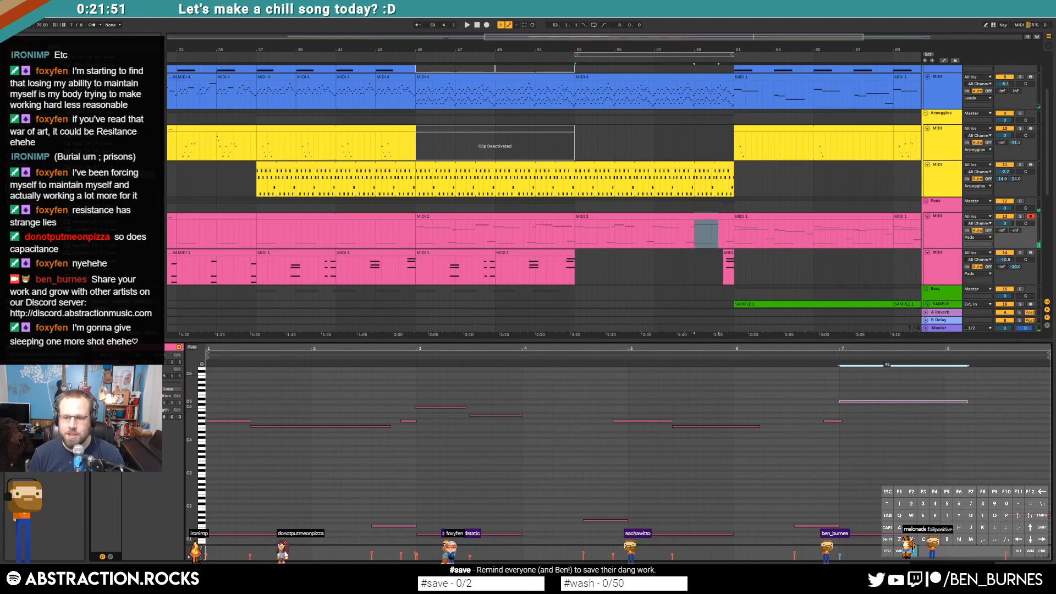
{"action": "left_click", "coordinate": [838, 421]}
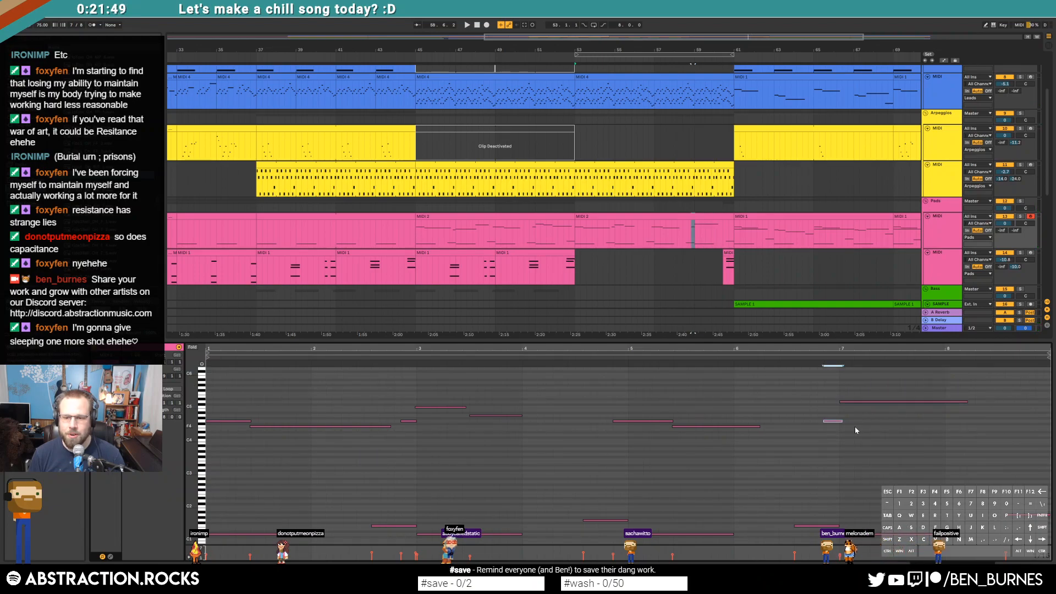
{"action": "left_click", "coordinate": [719, 426]}
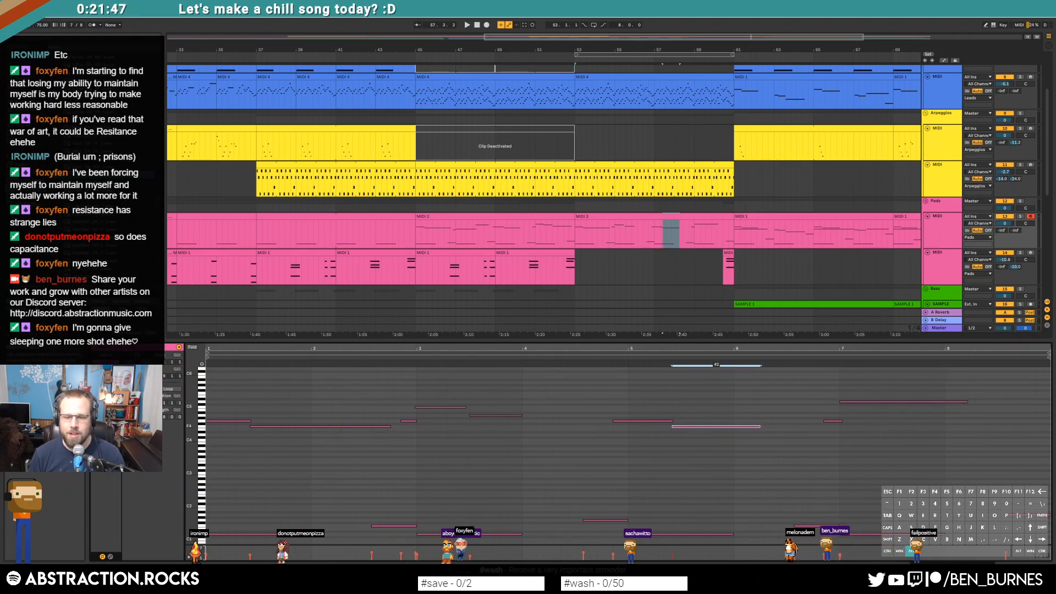
{"action": "left_click", "coordinate": [642, 421]}
{"action": "left_click", "coordinate": [550, 428]}
{"action": "left_click", "coordinate": [491, 416]}
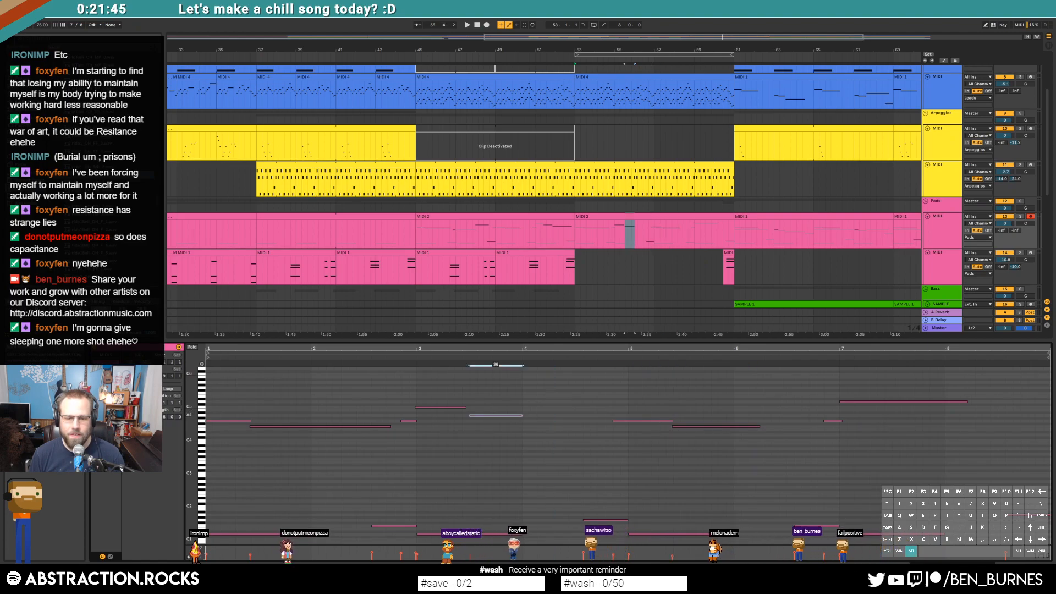
Step: Play the section from bar 53 to review the edited pad melody
{"action": "left_click", "coordinate": [559, 428]}
{"action": "key", "text": "shift+Tab"}
{"action": "left_click", "coordinate": [730, 229]}
{"action": "key", "text": "space"}
{"action": "key", "text": "shift+Tab"}
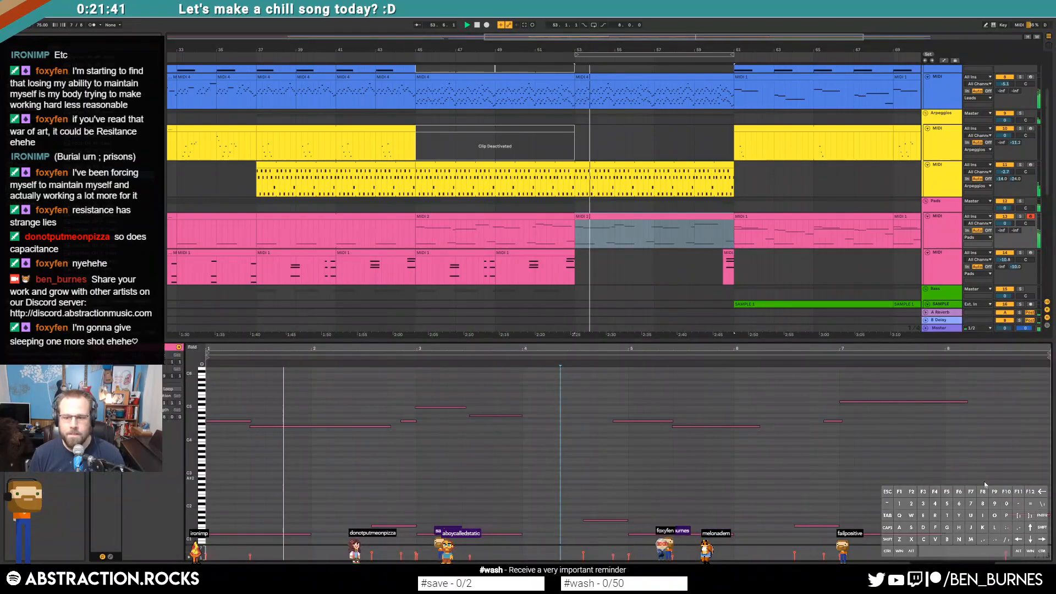
{"action": "key", "text": "shift+Tab"}
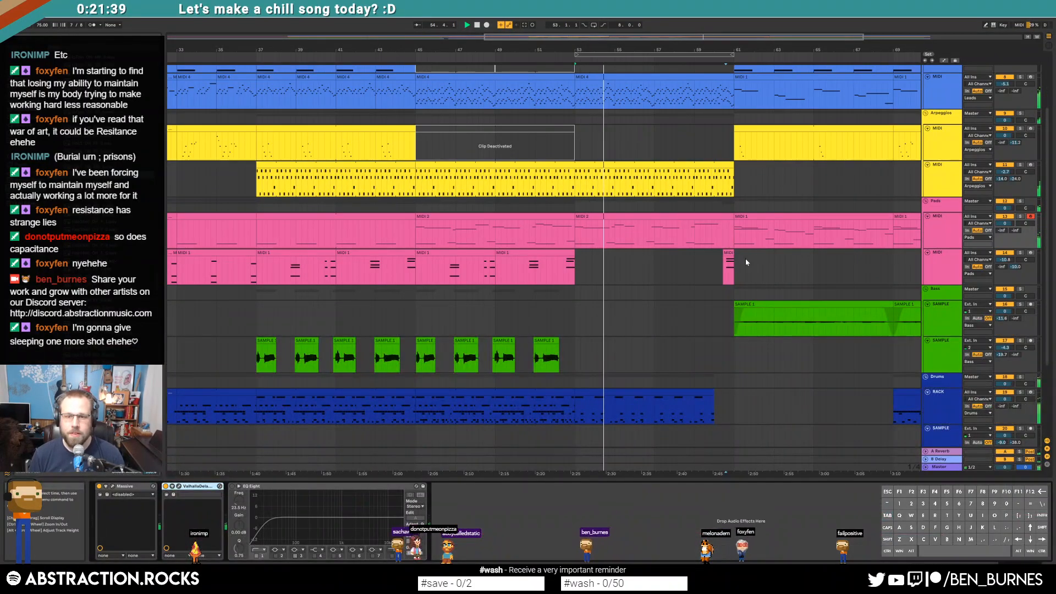
Step: Open the lead clip at bar 53 and raise its final upper notes into an ascending run leading to bar 61
{"action": "scroll", "coordinate": [723, 198], "scroll_direction": "up", "scroll_amount": 1}
{"action": "left_click", "coordinate": [723, 189]}
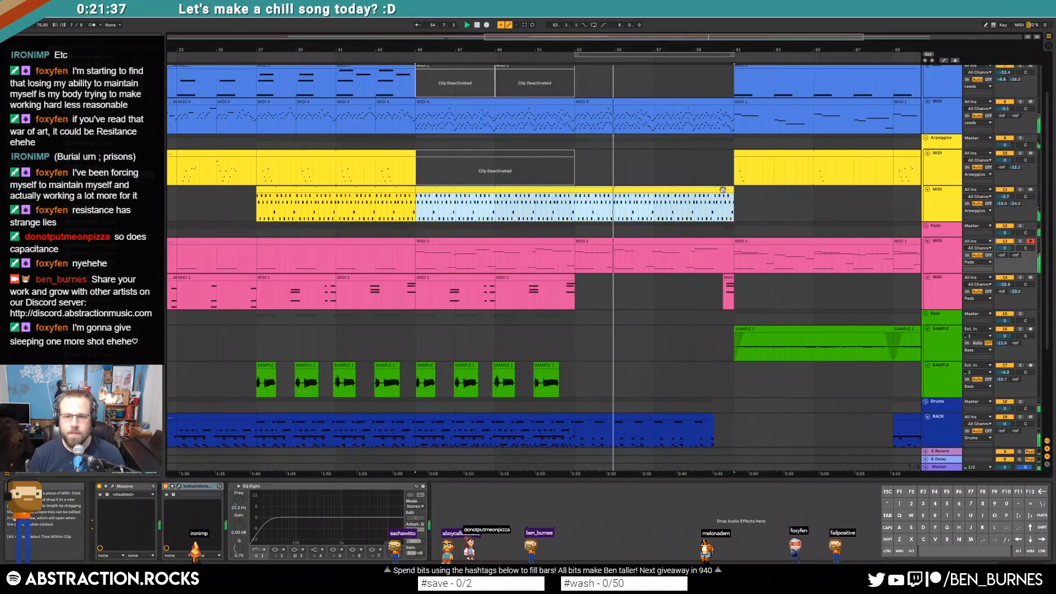
{"action": "left_click", "coordinate": [720, 103]}
{"action": "key", "text": "shift+Tab"}
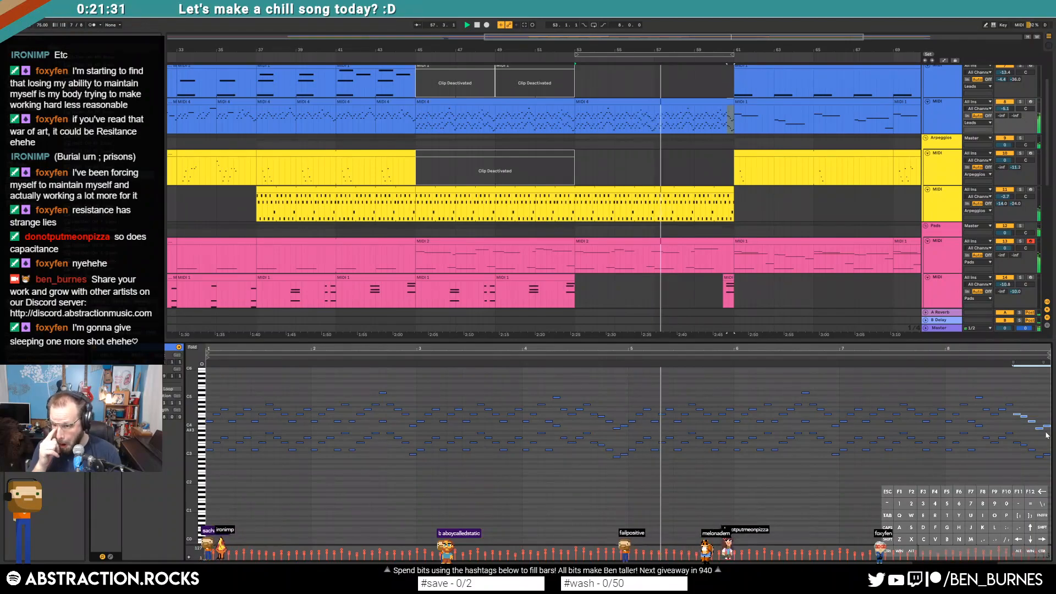
{"action": "left_click_drag", "start_coordinate": [194, 423], "coordinate": [275, 441]}
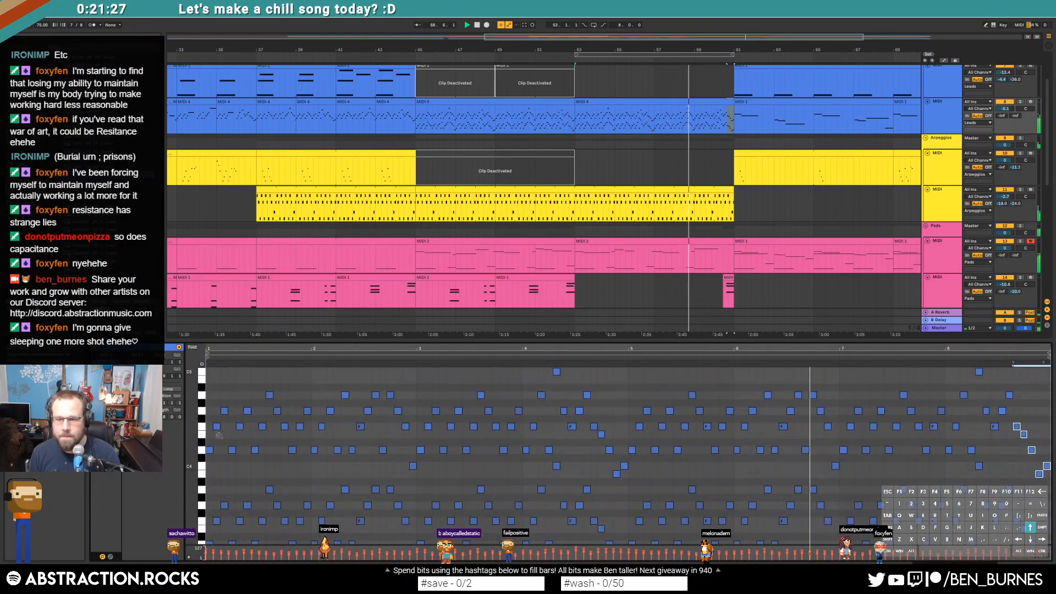
{"action": "scroll", "coordinate": [943, 477], "scroll_direction": "up", "scroll_amount": 1}
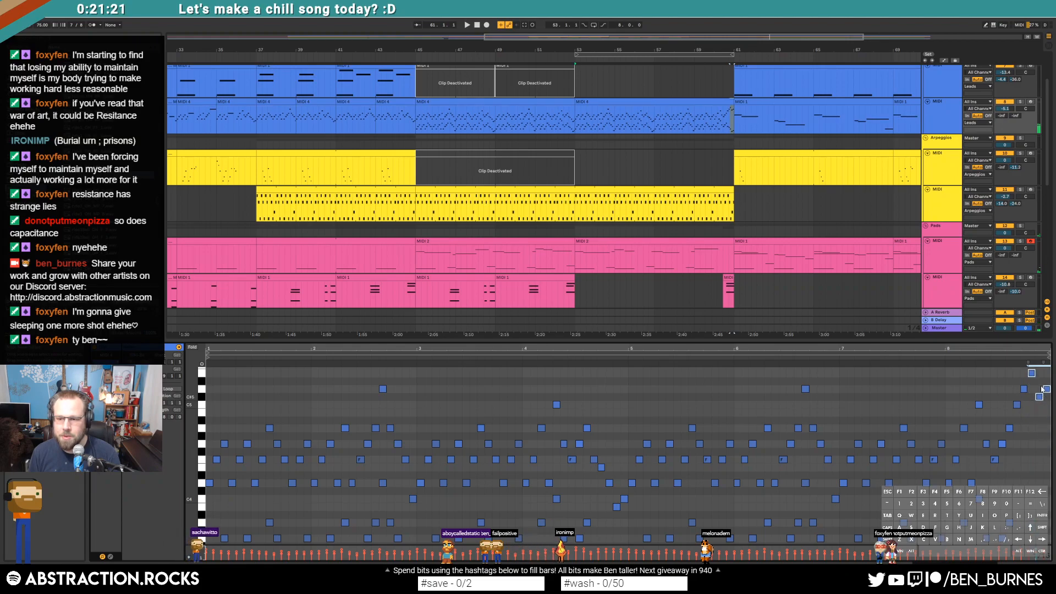
{"action": "scroll", "coordinate": [1045, 396], "scroll_direction": "up", "scroll_amount": 2}
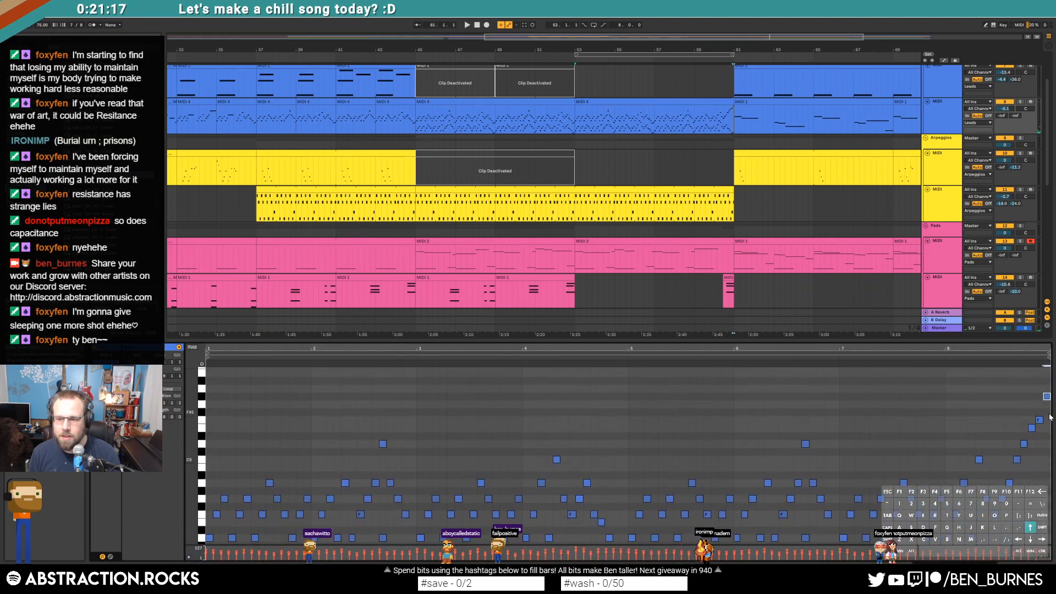
Step: Move the final ascending run of the lead clip down an octave and play the lead-in to bar 61
{"action": "scroll", "coordinate": [1010, 474], "scroll_direction": "down", "scroll_amount": 1}
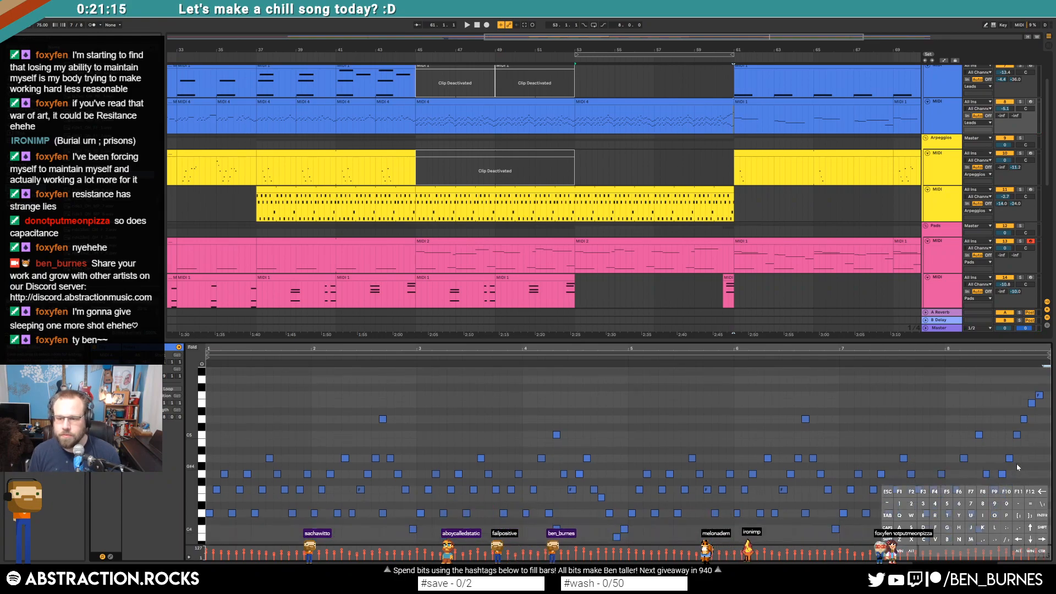
{"action": "mouse_move", "coordinate": [1016, 350]}
{"action": "left_mouse_down"}
{"action": "mouse_move", "coordinate": [1016, 361]}
{"action": "mouse_move", "coordinate": [1017, 349]}
{"action": "left_mouse_up"}
{"action": "left_click_drag", "start_coordinate": [195, 429], "coordinate": [188, 440]}
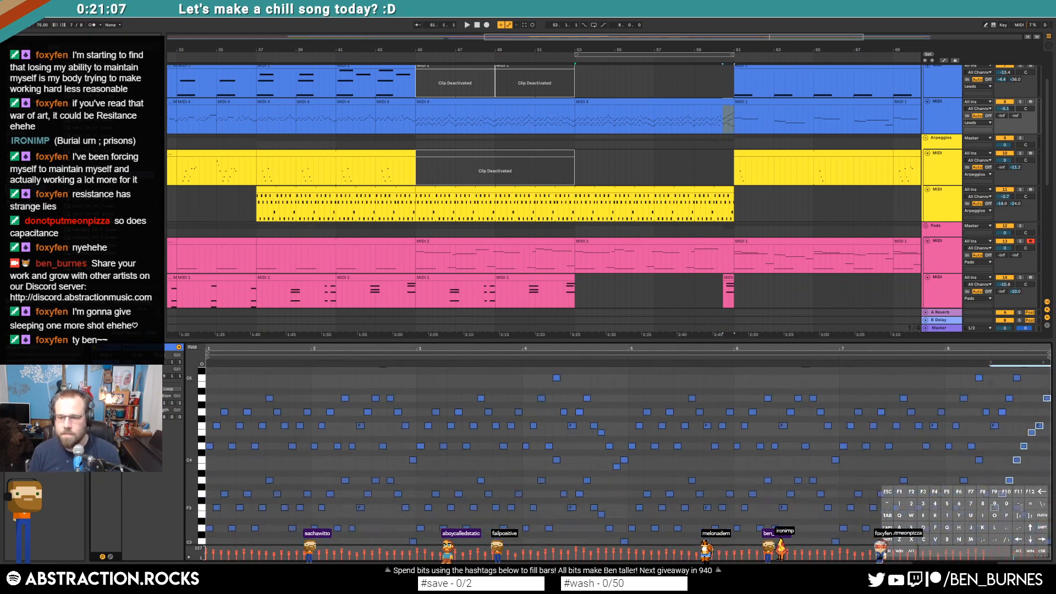
{"action": "scroll", "coordinate": [1018, 483], "scroll_direction": "down", "scroll_amount": 3}
{"action": "scroll", "coordinate": [932, 371], "scroll_direction": "down", "scroll_amount": 1}
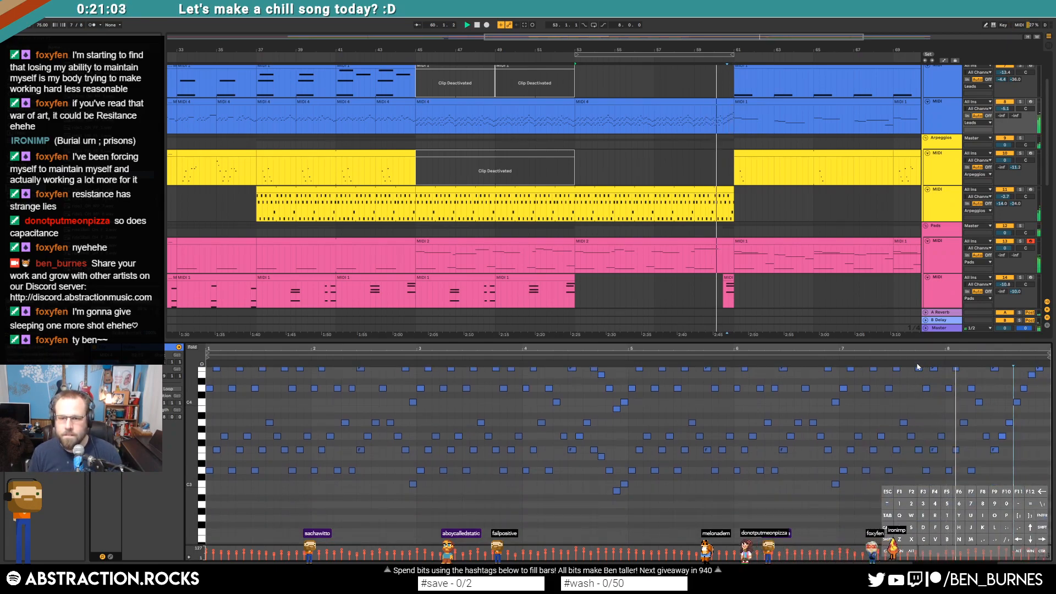
Step: Deactivate the short chord clip just before bar 61 on the lower pad track
{"action": "left_click", "coordinate": [729, 277]}
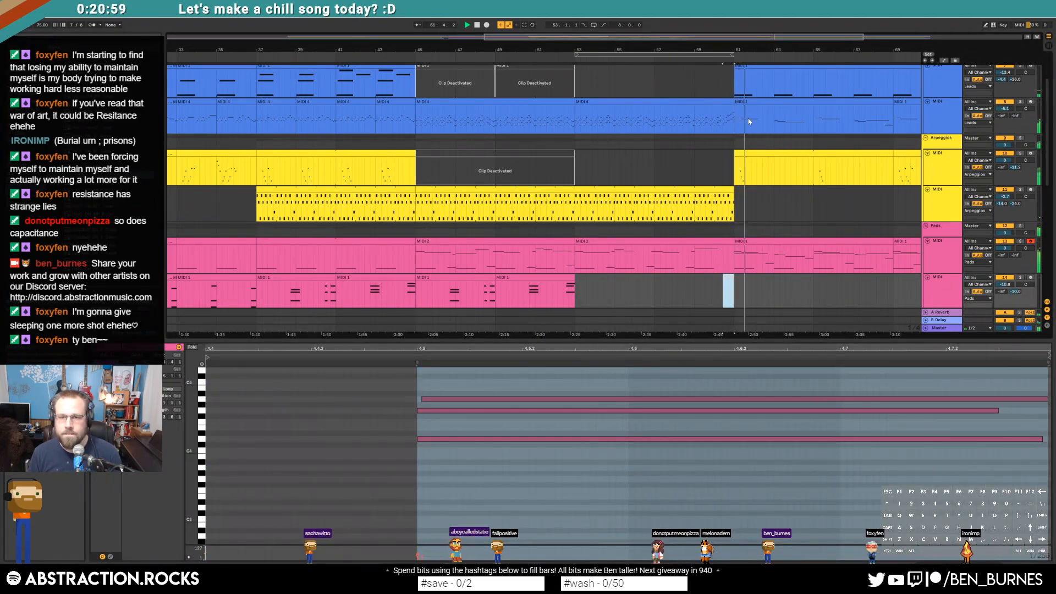
{"action": "key", "text": "0"}
{"action": "scroll", "coordinate": [793, 191], "scroll_direction": "up", "scroll_amount": 3}
{"action": "key", "text": "shift+Tab"}
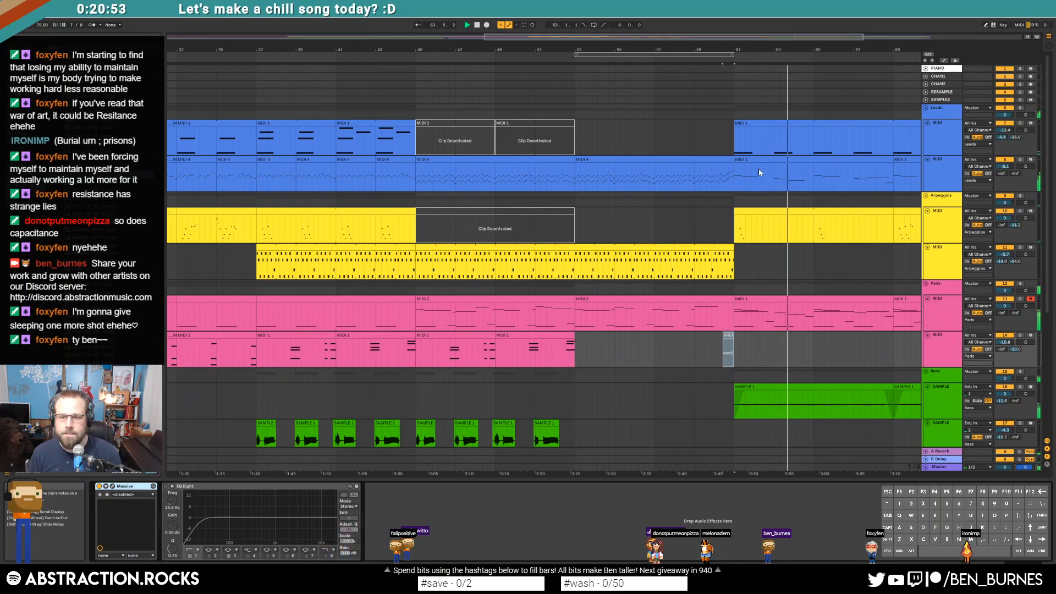
Step: Move the upper bass track's sample from bar 61 to bar 53 and delete the remaining one at bar 69
{"action": "left_click_drag", "start_coordinate": [758, 39], "coordinate": [781, 37]}
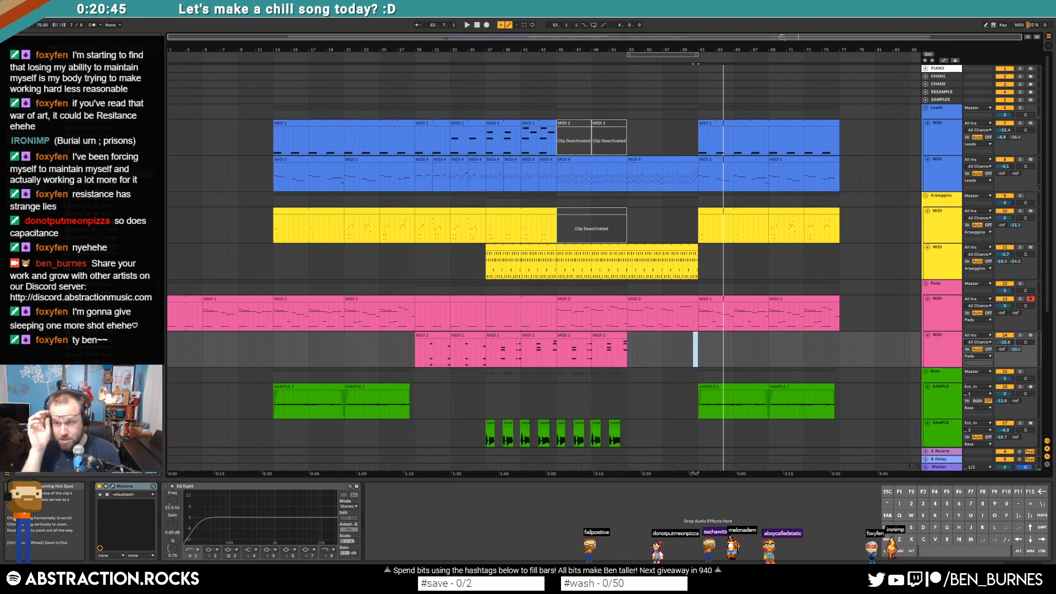
{"action": "left_click_drag", "start_coordinate": [709, 393], "coordinate": [639, 388]}
{"action": "left_click", "coordinate": [794, 386]}
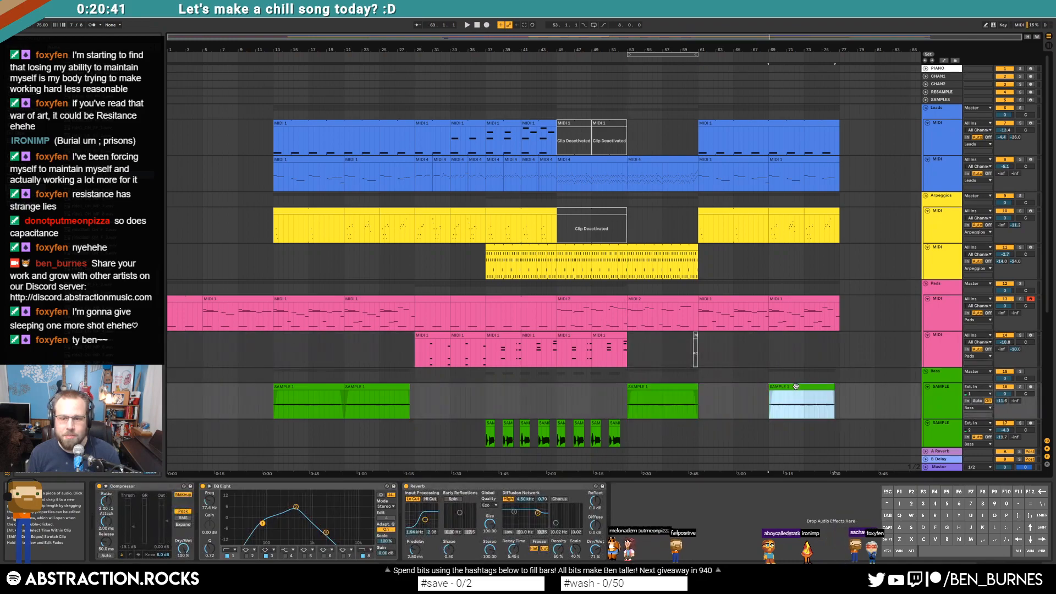
{"action": "key", "text": "Delete"}
Step: Delete all lead, arpeggio and pad clips from bar 61 on, the short pad clip just before it, and the drum rack clips from bar 69
{"action": "left_click", "coordinate": [723, 123]}
{"action": "left_click", "coordinate": [868, 348], "text": "shift"}
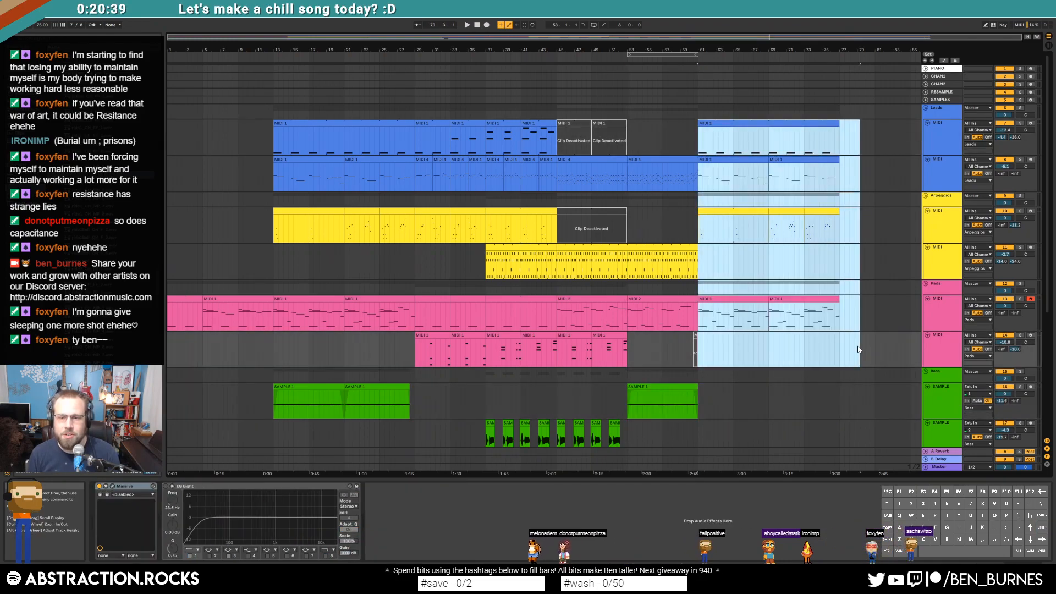
{"action": "scroll", "coordinate": [737, 329], "scroll_direction": "down", "scroll_amount": 3}
{"action": "key", "text": "Delete"}
{"action": "scroll", "coordinate": [739, 319], "scroll_direction": "down", "scroll_amount": 2}
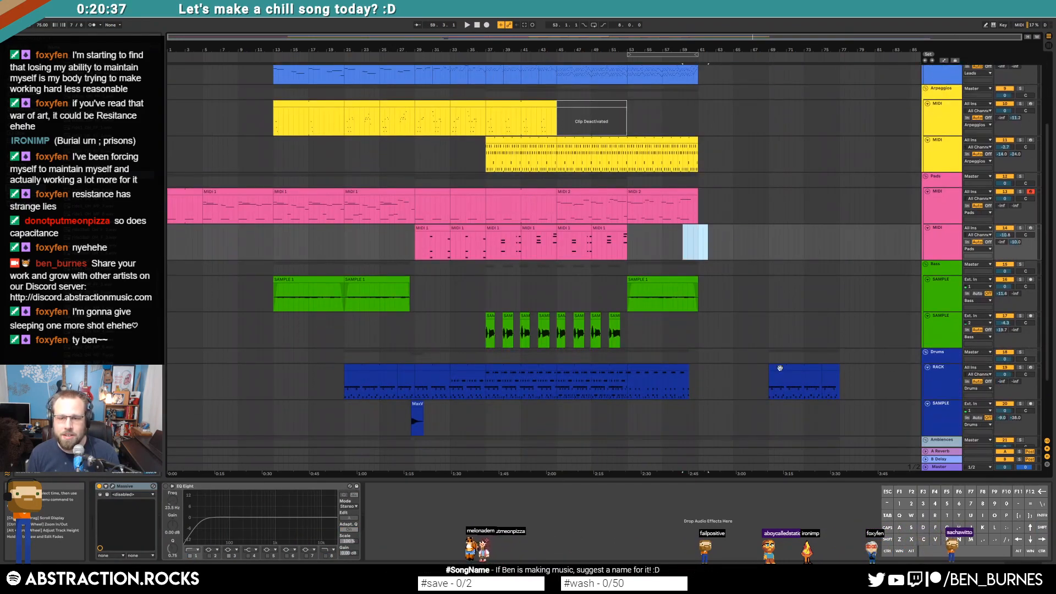
{"action": "left_click", "coordinate": [796, 366]}
{"action": "left_click", "coordinate": [833, 367], "text": "shift"}
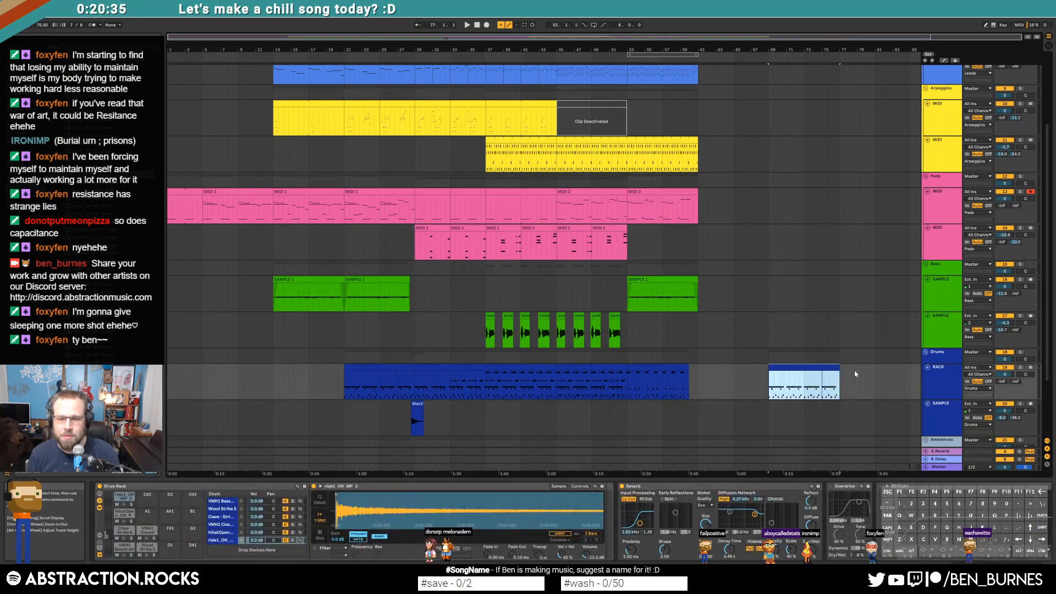
{"action": "key", "text": "Delete"}
Step: Copy the drum rack clip spanning bars 45 to 53 to bar 61
{"action": "left_click", "coordinate": [615, 367]}
{"action": "left_click", "coordinate": [699, 380]}
{"action": "key", "text": "ctrl+v"}
Step: Copy the drum sample near bar 29 to just before bar 61 and play the transition
{"action": "scroll", "coordinate": [412, 355], "scroll_direction": "down", "scroll_amount": 3}
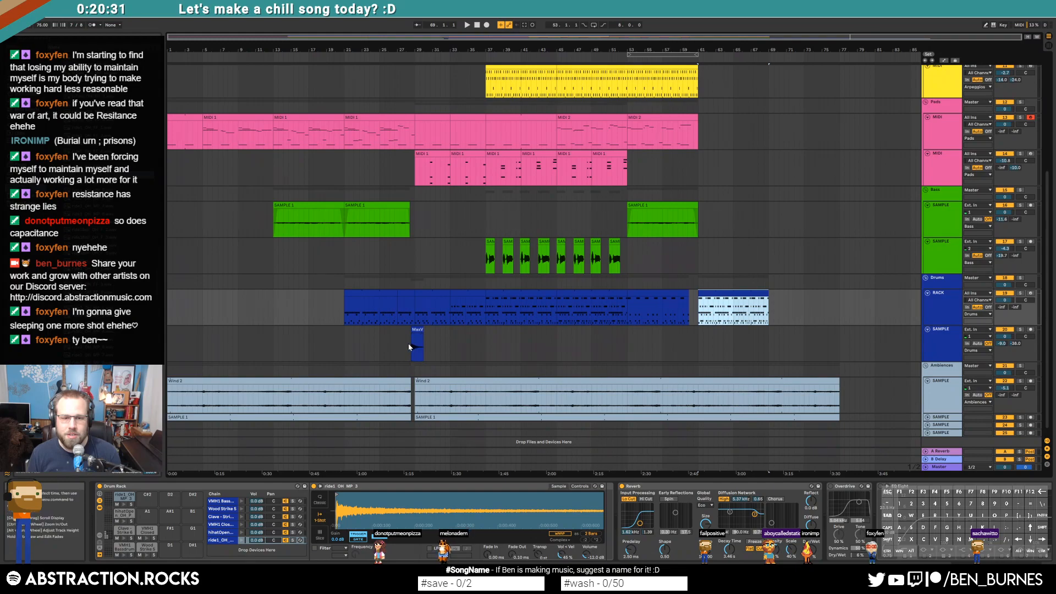
{"action": "left_click", "coordinate": [415, 345]}
{"action": "left_click", "coordinate": [692, 344]}
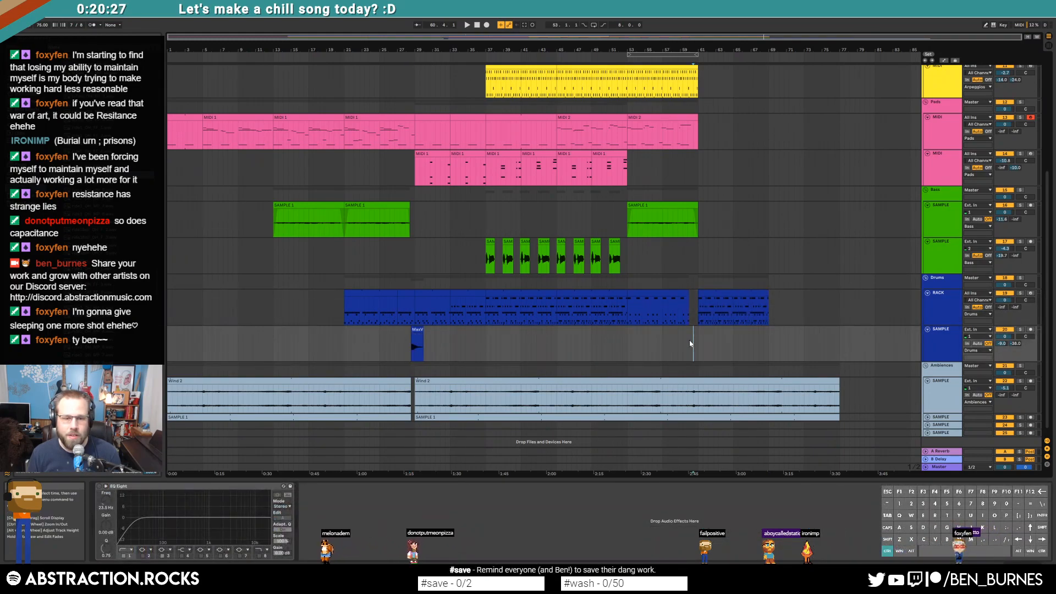
{"action": "key", "text": "ctrl+v"}
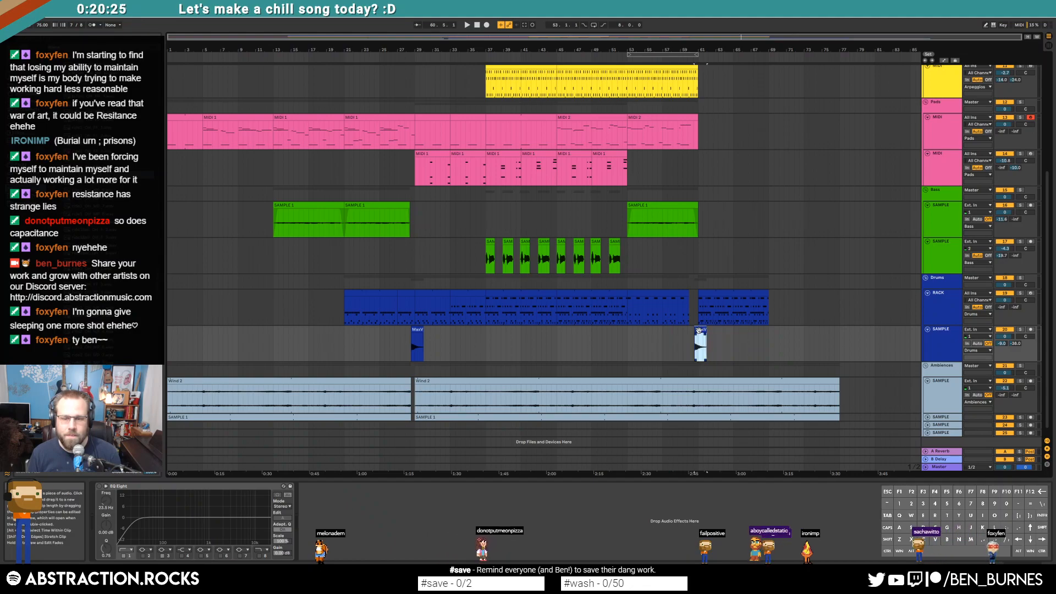
{"action": "double_click", "coordinate": [696, 344]}
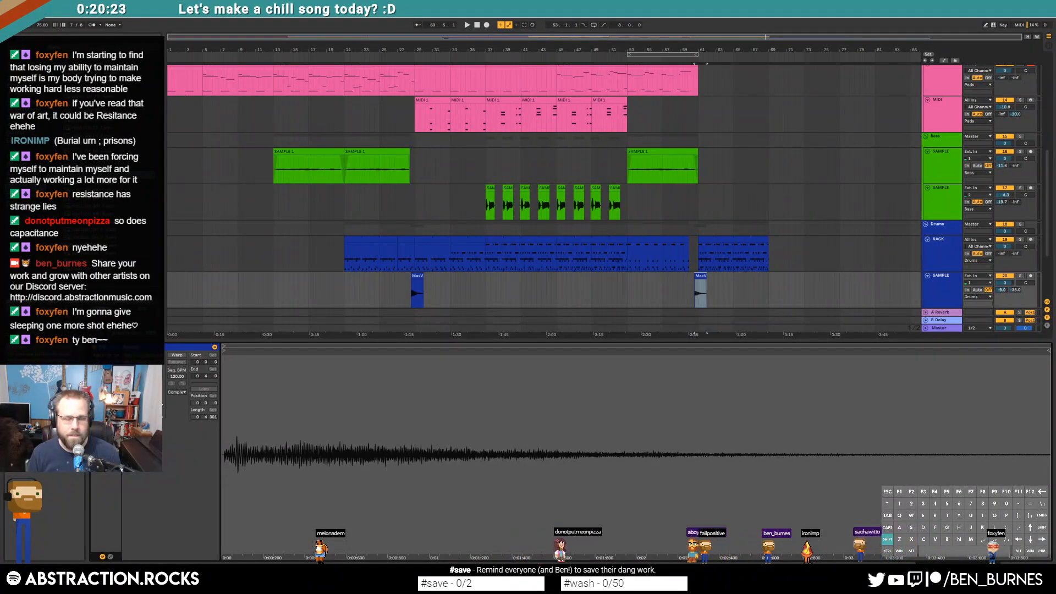
{"action": "key", "text": "shift+Tab"}
{"action": "key", "text": "space"}
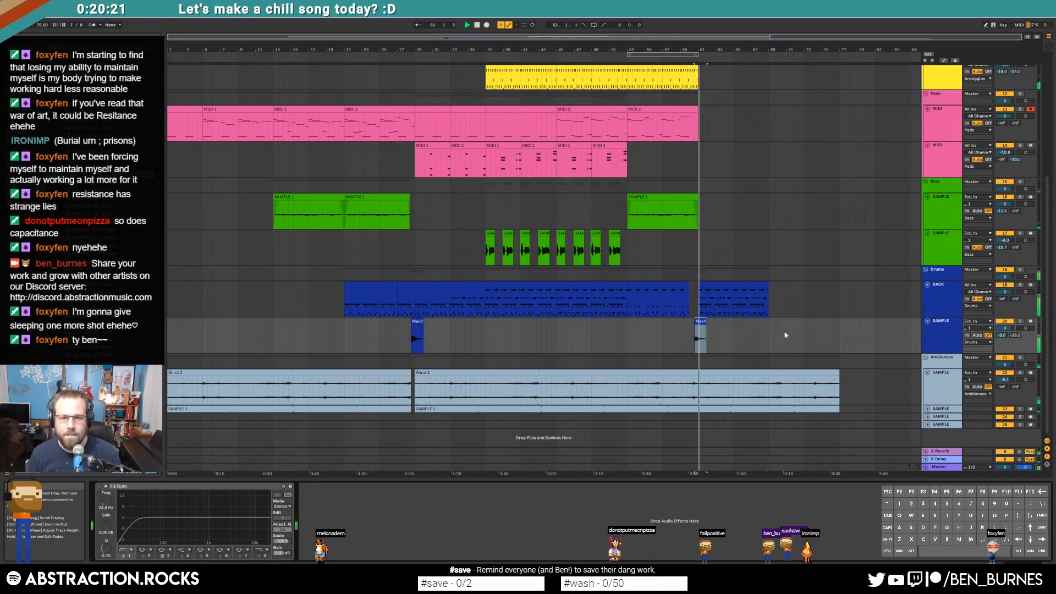
{"action": "scroll", "coordinate": [624, 225], "scroll_direction": "up", "scroll_amount": 8}
{"action": "key", "text": "space"}
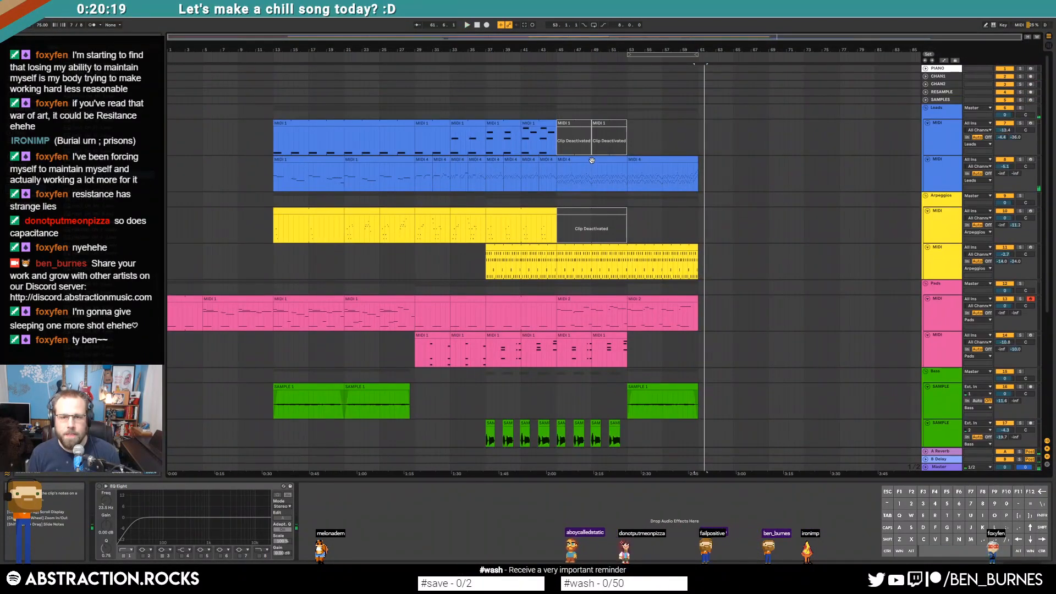
Step: Copy the lower lead track's clip at bar 45 to bar 61
{"action": "left_click", "coordinate": [593, 160]}
{"action": "key", "text": "ctrl+c"}
{"action": "left_click", "coordinate": [699, 169]}
{"action": "key", "text": "ctrl+v"}
Step: Copy the two deactivated upper lead clips from bars 45 to 53 to bar 61 and activate the copies
{"action": "left_click", "coordinate": [584, 124]}
{"action": "left_click", "coordinate": [601, 126], "text": "shift"}
{"action": "key", "text": "ctrl+c"}
{"action": "left_click", "coordinate": [714, 136]}
{"action": "key", "text": "ctrl+v"}
{"action": "key", "text": "0"}
{"action": "scroll", "coordinate": [717, 313], "scroll_direction": "down", "scroll_amount": 2}
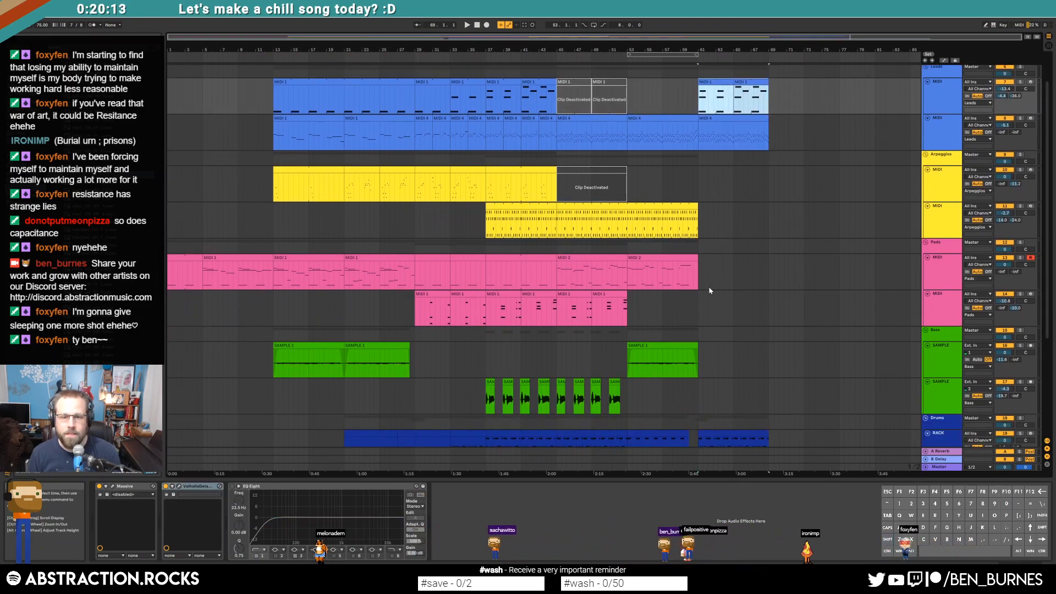
Step: Reactivate the two upper lead clips from bar 45 and extend the bar 41 clip over them to bar 53 during playback
{"action": "left_click", "coordinate": [599, 81]}
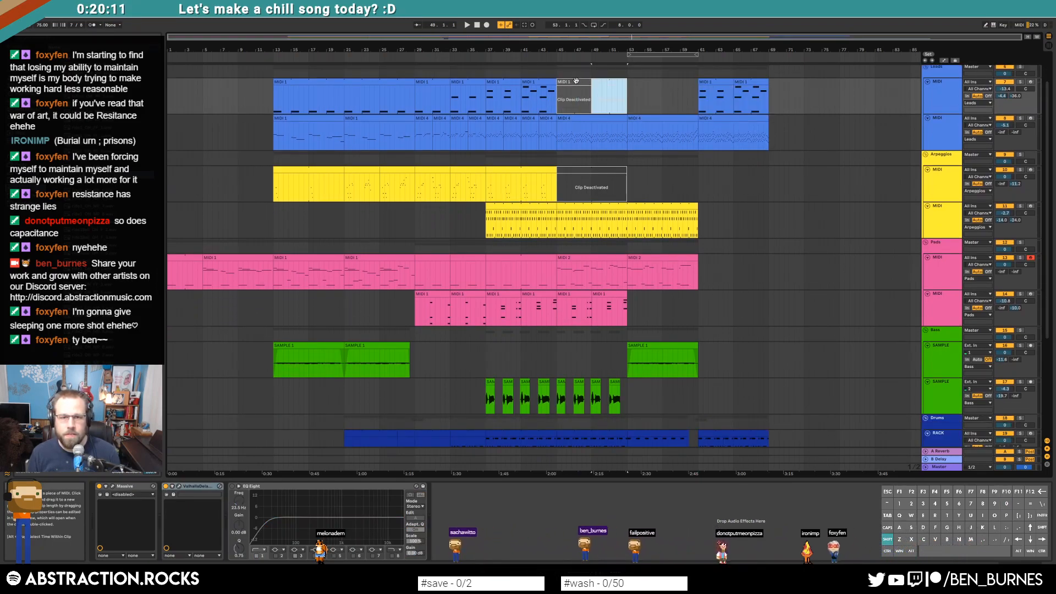
{"action": "left_click", "coordinate": [579, 81], "text": "shift"}
{"action": "key", "text": "0"}
{"action": "key", "text": "space"}
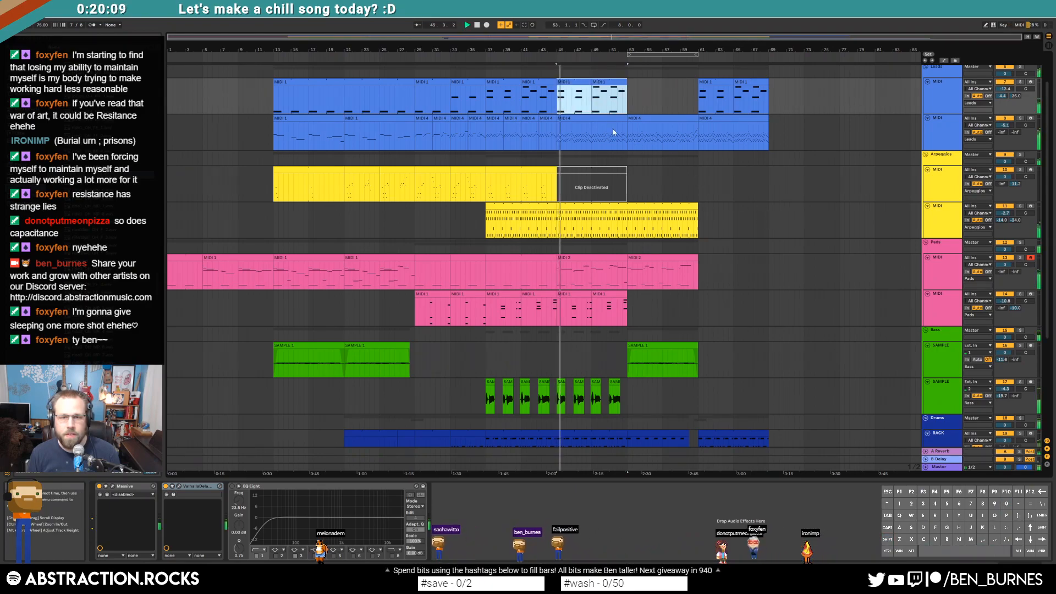
{"action": "left_click", "coordinate": [548, 82]}
{"action": "left_click", "coordinate": [625, 91], "text": "shift"}
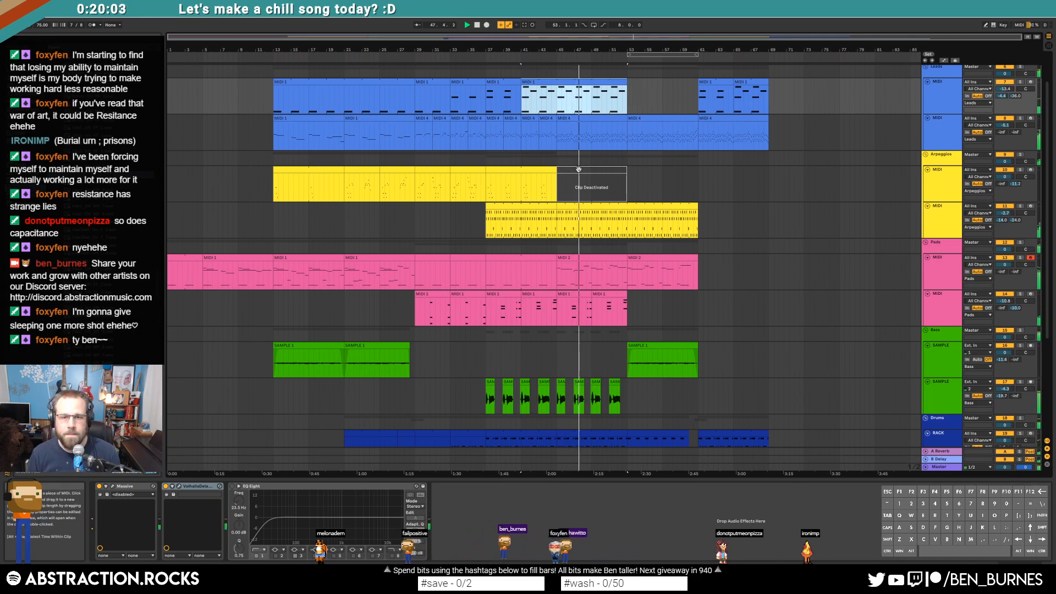
Step: Delete the deactivated arpeggio clip at bar 45 and duplicate the bar 53 bass sample to bar 61
{"action": "left_click", "coordinate": [601, 188]}
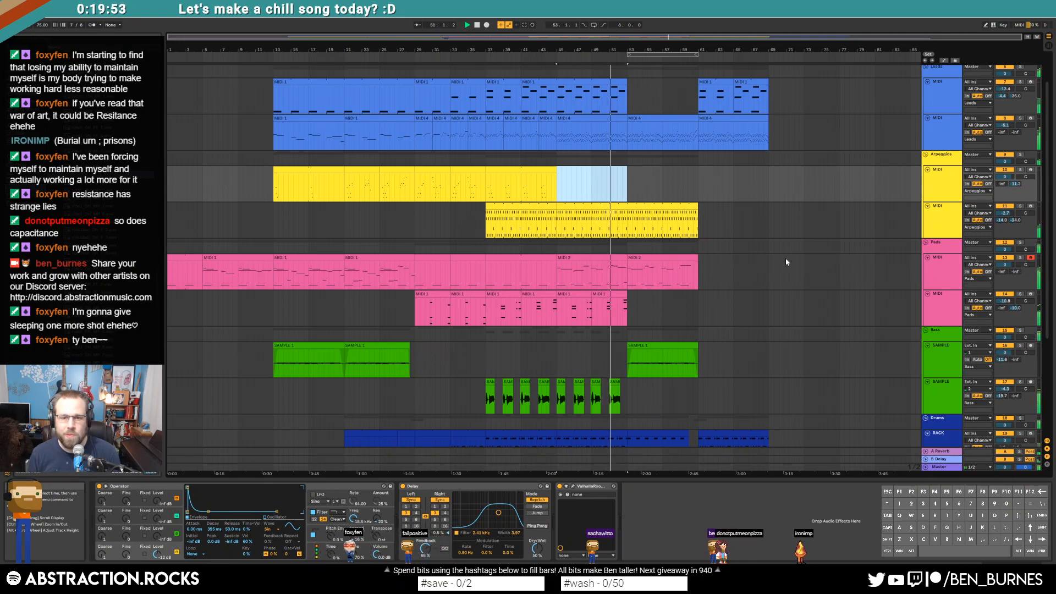
{"action": "scroll", "coordinate": [681, 300], "scroll_direction": "down", "scroll_amount": 2}
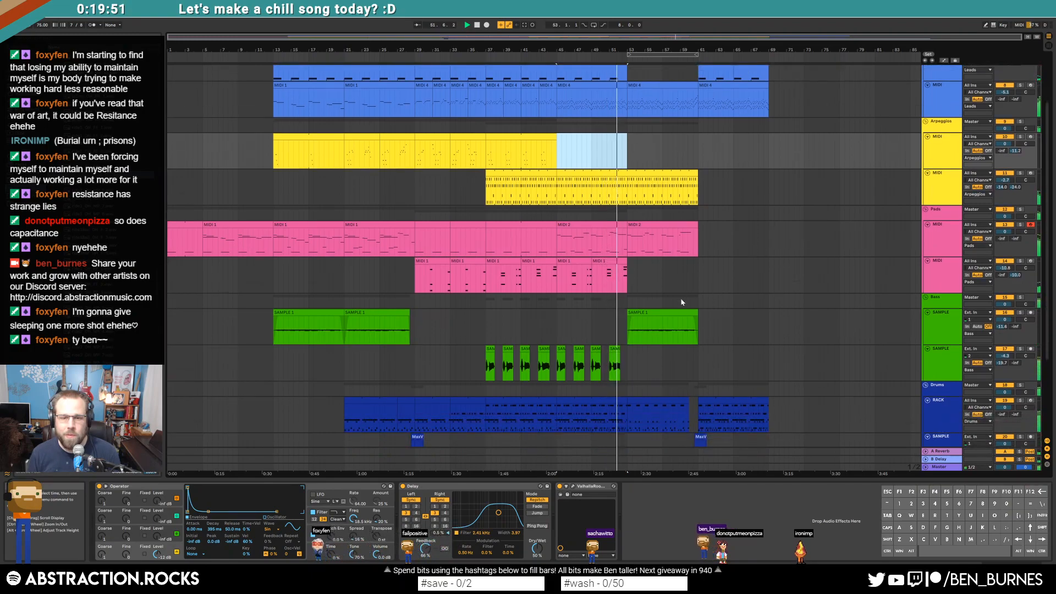
{"action": "left_click", "coordinate": [686, 314]}
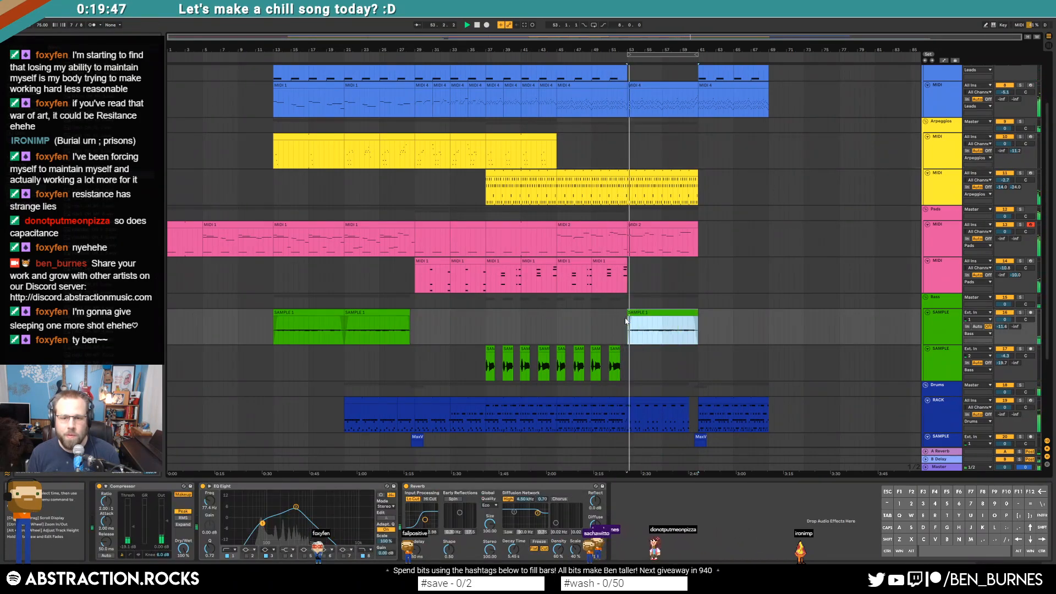
{"action": "key", "text": "ctrl+d"}
Step: Open the upper pad track's clip at bar 45 to examine its notes leading into bar 53
{"action": "double_click", "coordinate": [625, 241]}
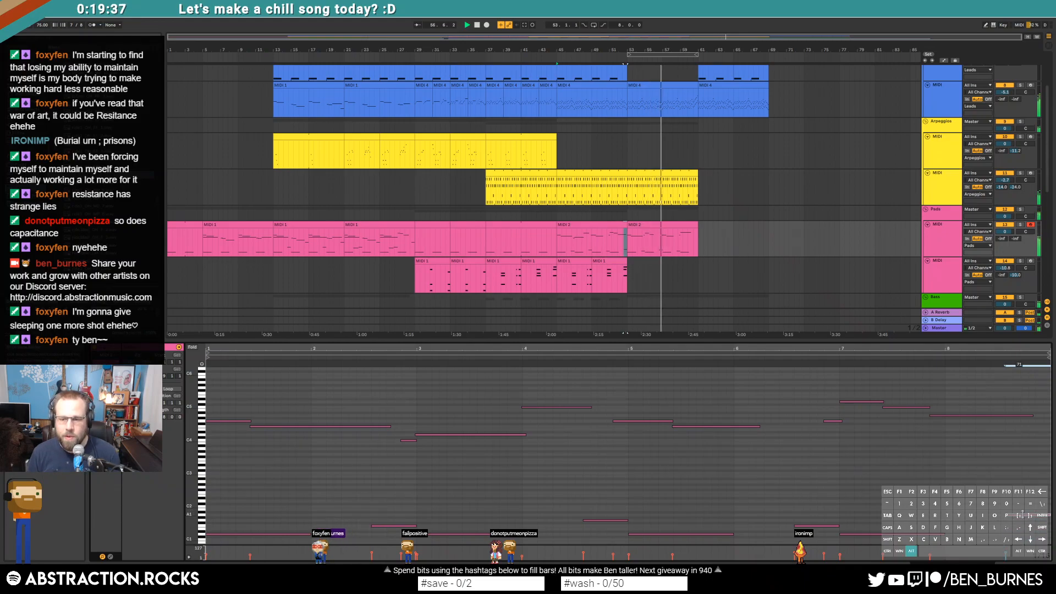
{"action": "key", "text": "shift+Tab"}
{"action": "scroll", "coordinate": [706, 318], "scroll_direction": "down", "scroll_amount": 5}
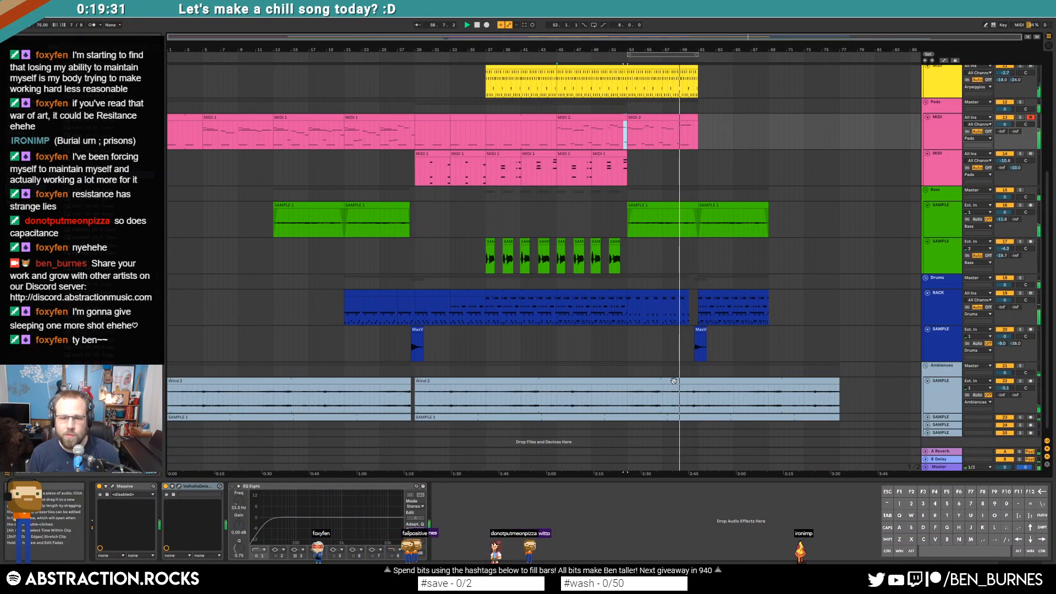
Step: Open the second wind ambience clip and set both its loop start and start marker to 7.1.1
{"action": "double_click", "coordinate": [674, 381]}
{"action": "left_click_drag", "start_coordinate": [517, 348], "coordinate": [495, 306]}
{"action": "left_click_drag", "start_coordinate": [730, 355], "coordinate": [754, 355]}
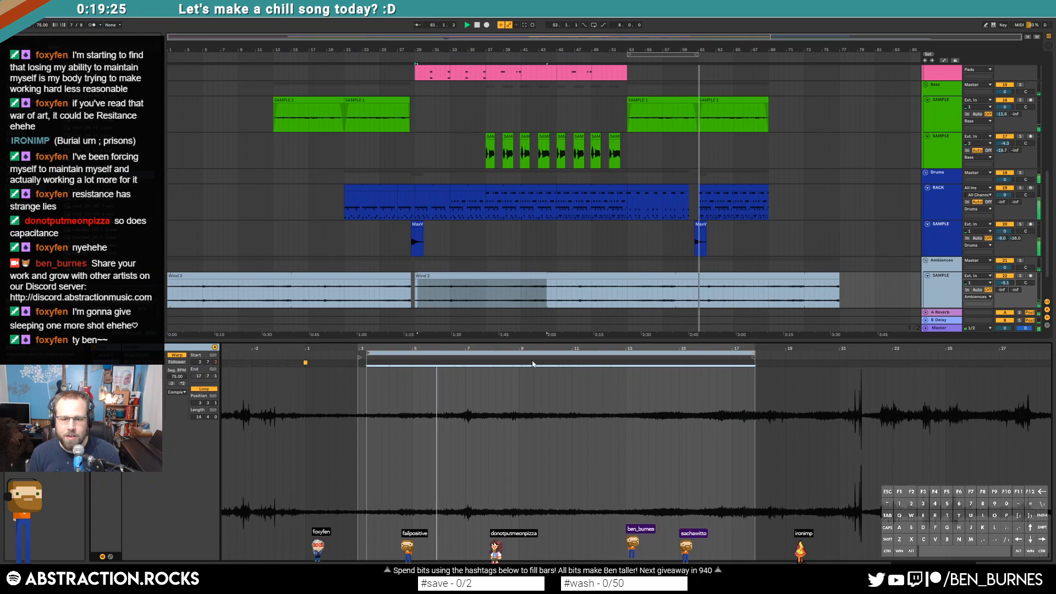
{"action": "left_click_drag", "start_coordinate": [392, 355], "coordinate": [468, 355]}
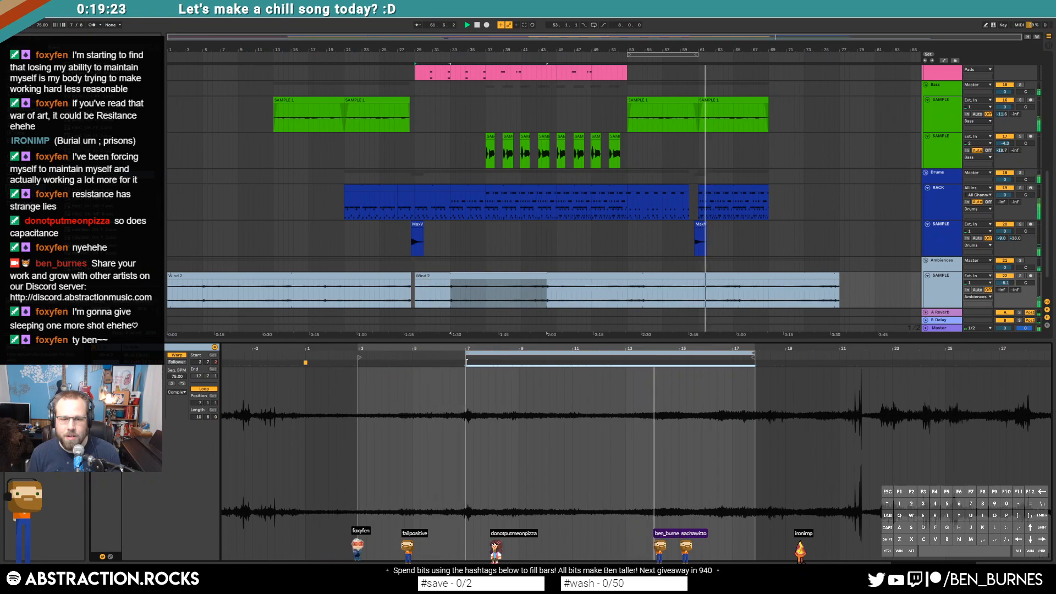
{"action": "left_click_drag", "start_coordinate": [362, 358], "coordinate": [467, 358]}
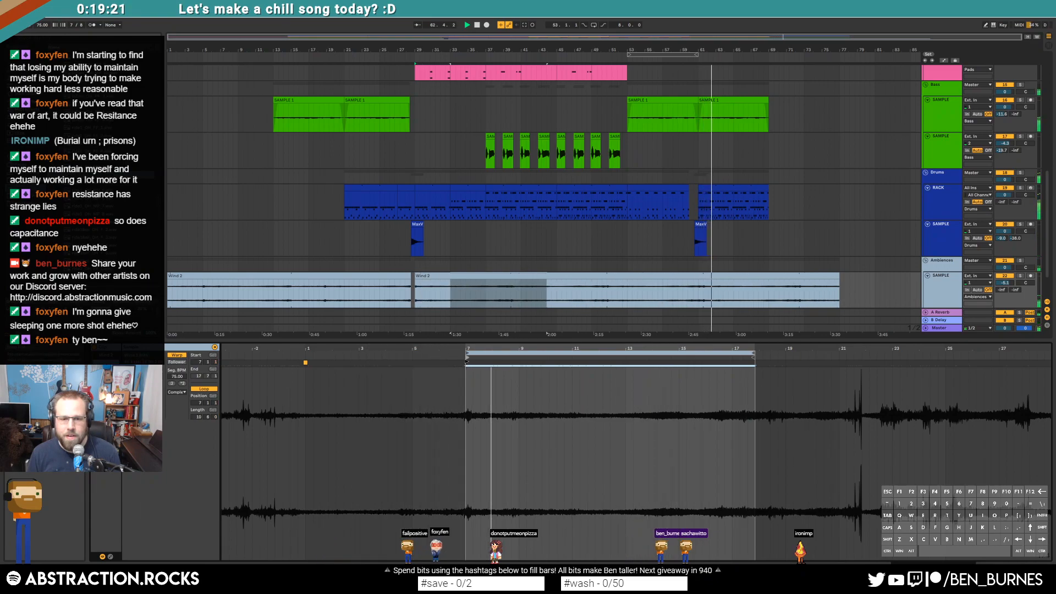
{"action": "key", "text": "shift+Tab"}
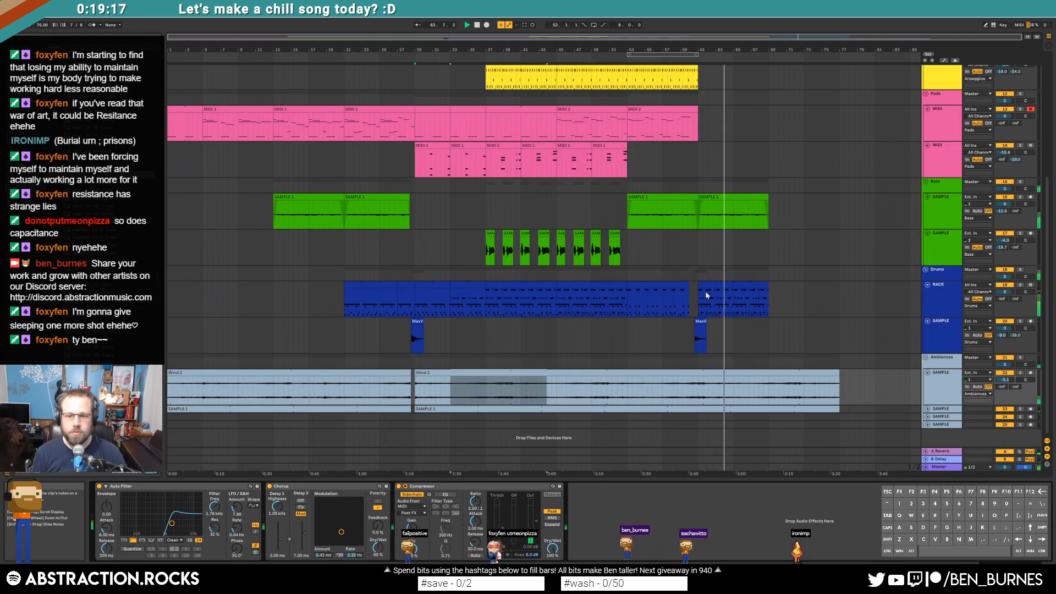
Step: Shorten the wind clip and the ambience sample clip beneath it so both end at about bar 73
{"action": "left_click_drag", "start_coordinate": [838, 374], "coordinate": [803, 375]}
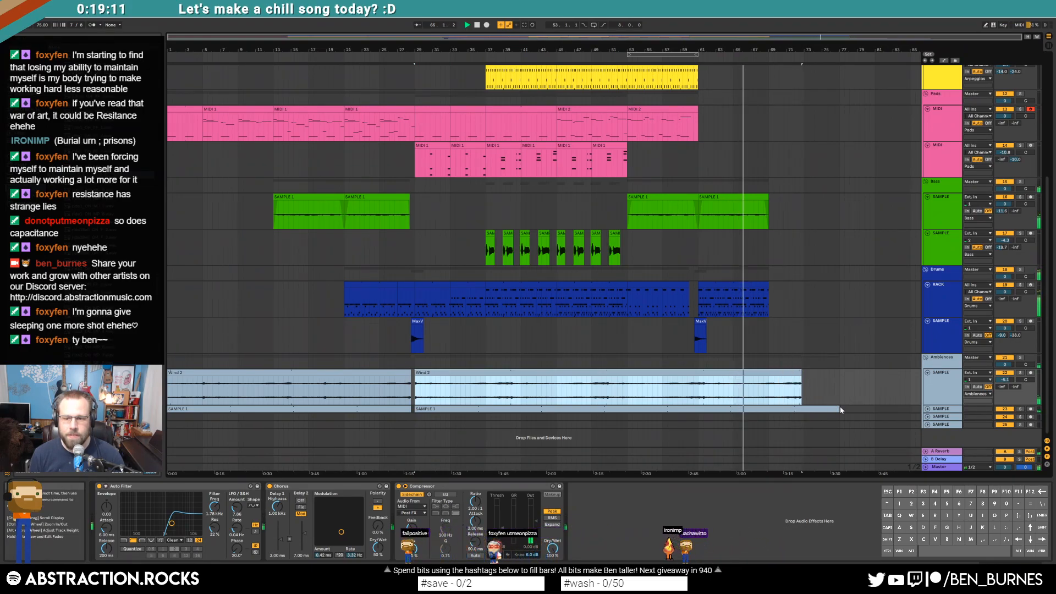
{"action": "left_click", "coordinate": [806, 408]}
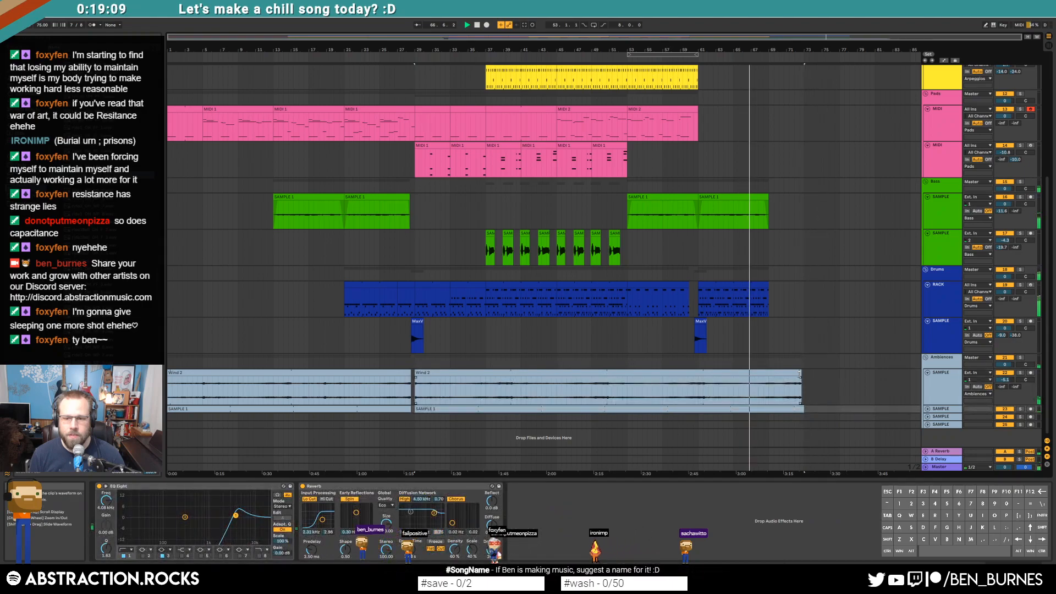
{"action": "left_click_drag", "start_coordinate": [801, 374], "coordinate": [805, 373]}
Step: Loop playback over the bass sample at bars 61 to 69 and extend the lower arpeggio clip to bar 69
{"action": "left_click", "coordinate": [728, 197]}
{"action": "key", "text": "ctrl+l"}
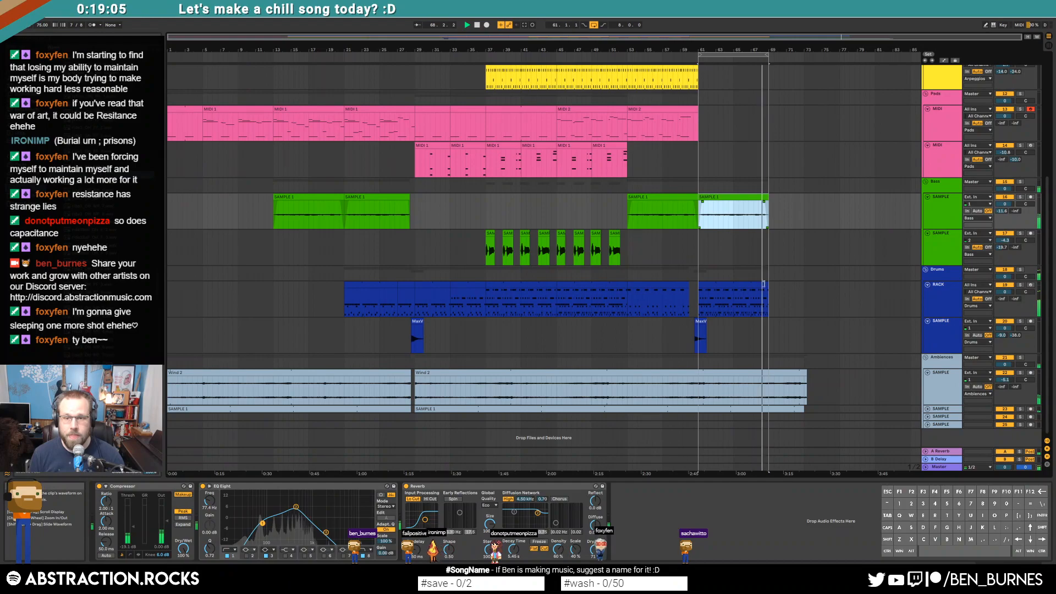
{"action": "scroll", "coordinate": [763, 283], "scroll_direction": "up", "scroll_amount": 4, "text": "ctrl"}
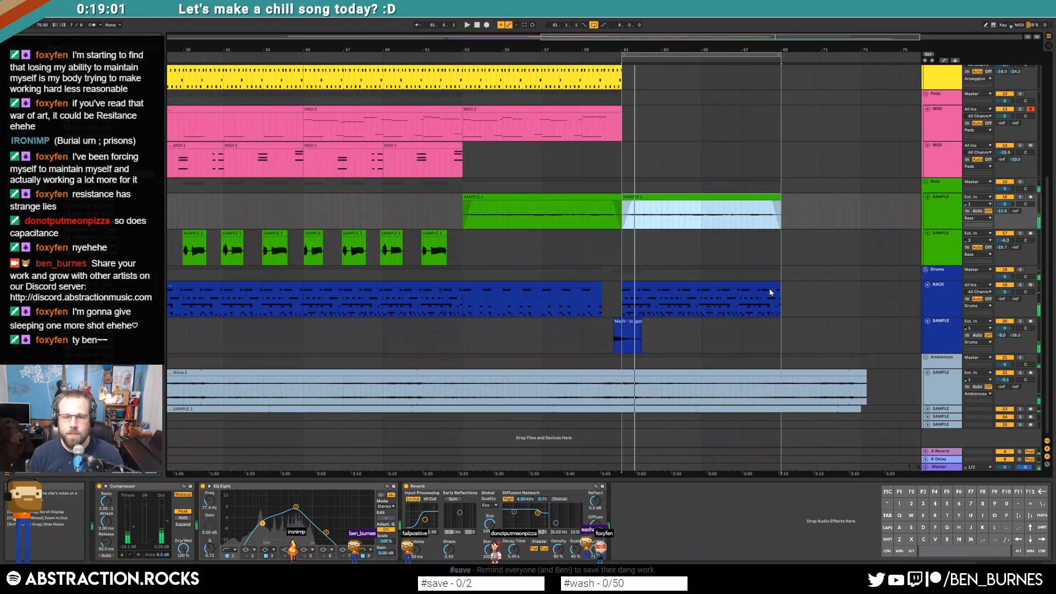
{"action": "scroll", "coordinate": [770, 292], "scroll_direction": "up", "scroll_amount": 6}
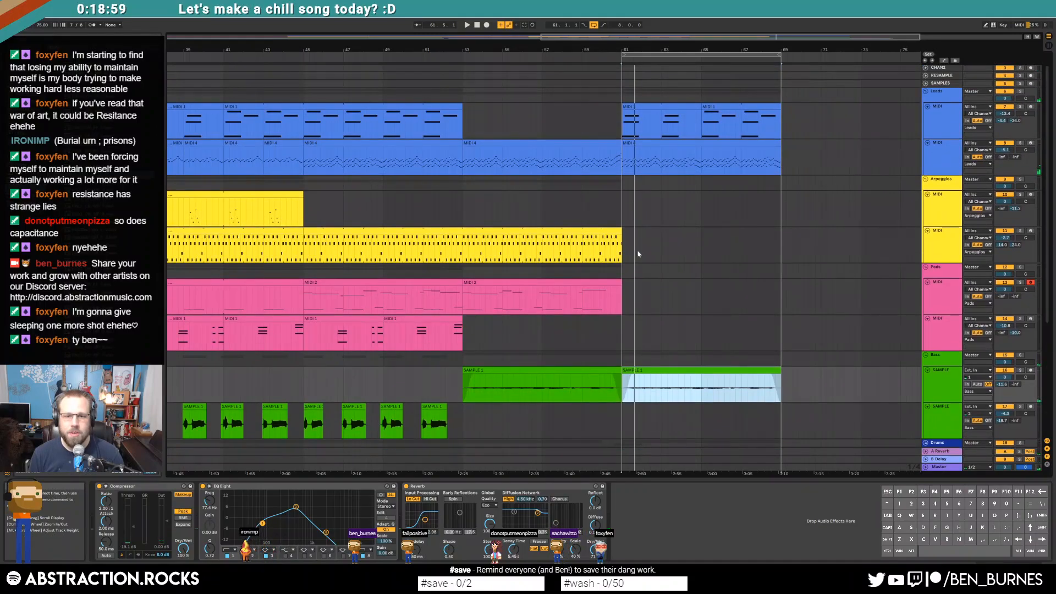
{"action": "left_click_drag", "start_coordinate": [621, 231], "coordinate": [781, 238]}
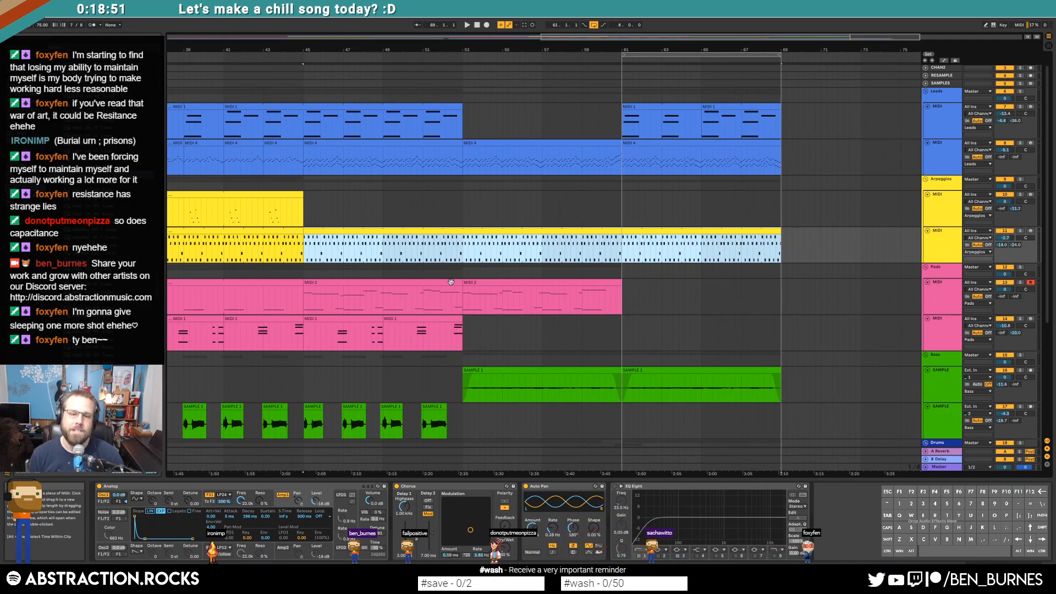
Step: Copy the upper pad clips at bars 37 to 45 to bar 61 on the same track
{"action": "left_click", "coordinate": [286, 282]}
{"action": "key", "text": "ctrl+c"}
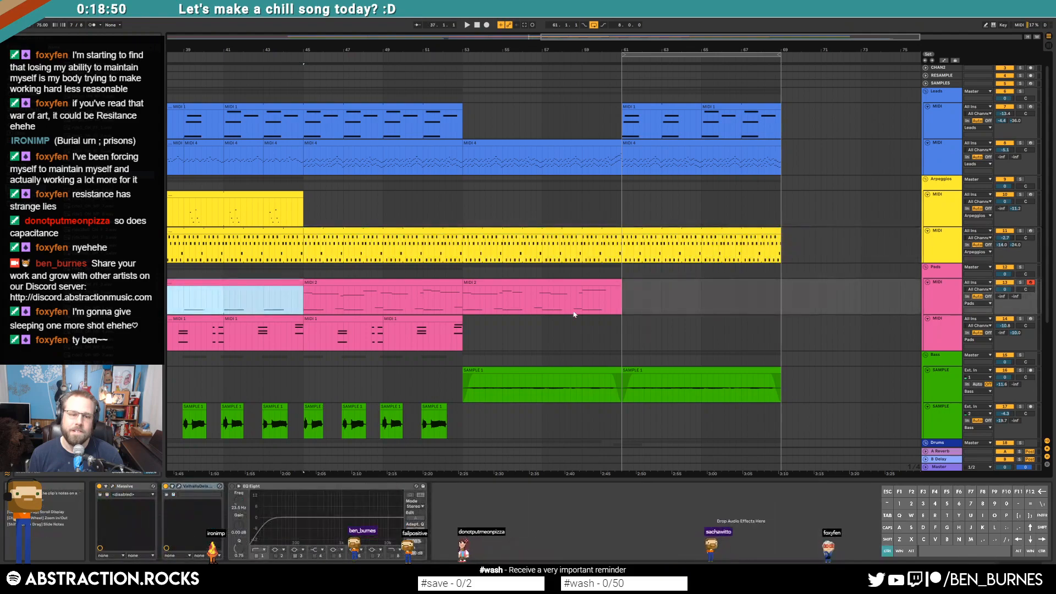
{"action": "left_click", "coordinate": [624, 303]}
{"action": "key", "text": "ctrl+v"}
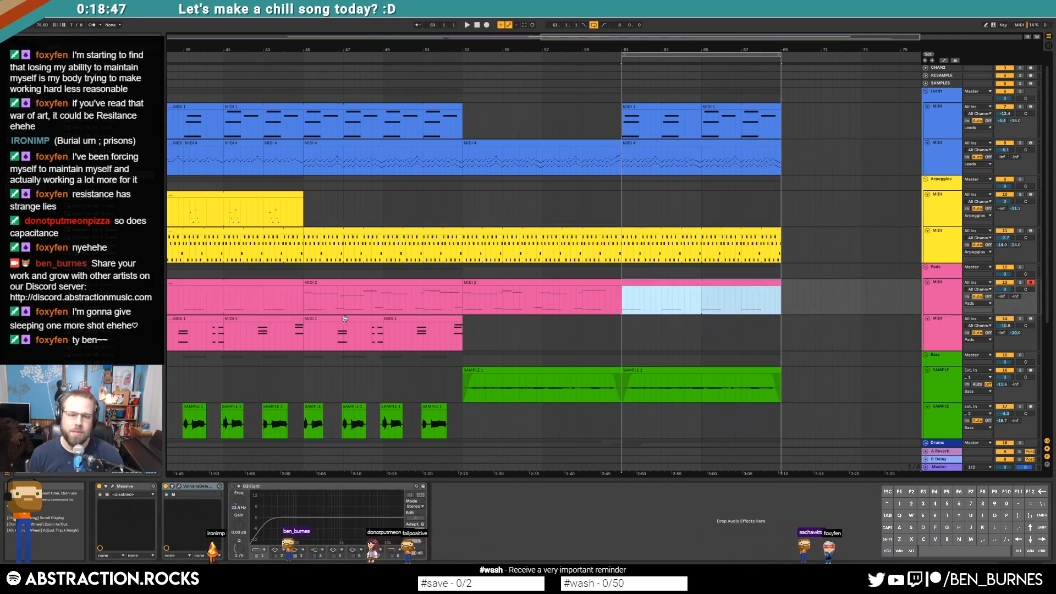
Step: Copy the lower pad track's two clips at bars 37 to 45 to bar 61
{"action": "left_click", "coordinate": [248, 326]}
{"action": "left_click", "coordinate": [208, 319]}
{"action": "left_click", "coordinate": [259, 319], "text": "shift"}
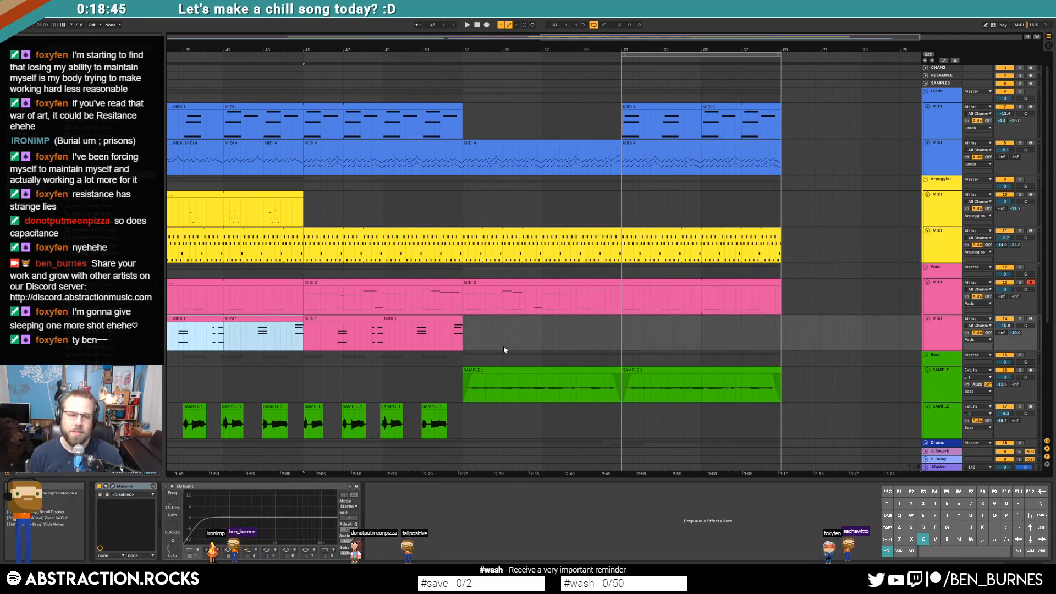
{"action": "key", "text": "ctrl+c"}
{"action": "left_click", "coordinate": [620, 329]}
{"action": "key", "text": "ctrl+v"}
Step: Play back the looped bars 61 to 69 and compare the section with the new lower pad clips deactivated
{"action": "key", "text": "space"}
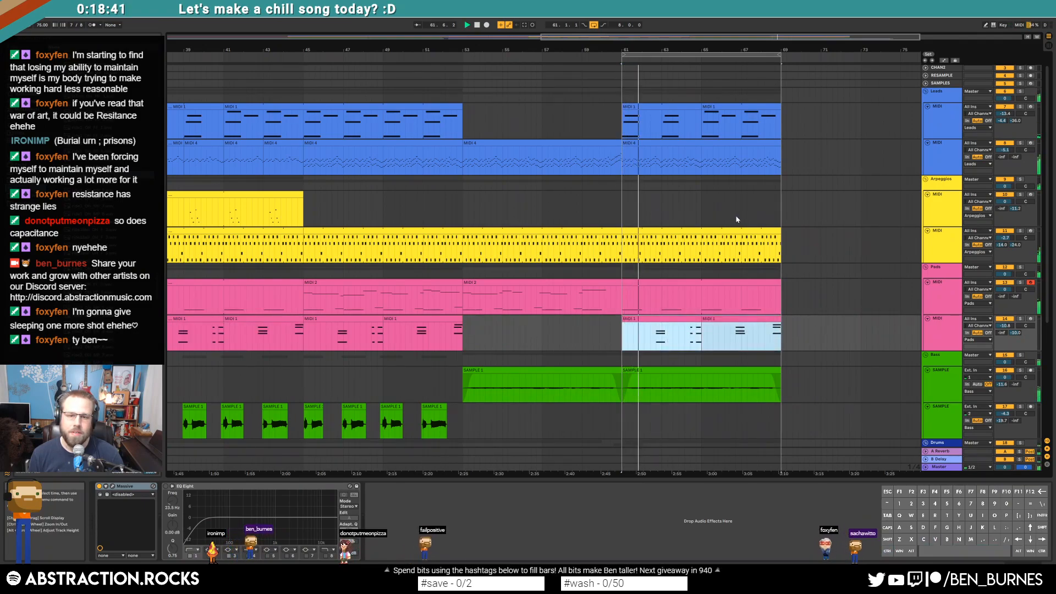
{"action": "scroll", "coordinate": [731, 241], "scroll_direction": "down", "scroll_amount": 5}
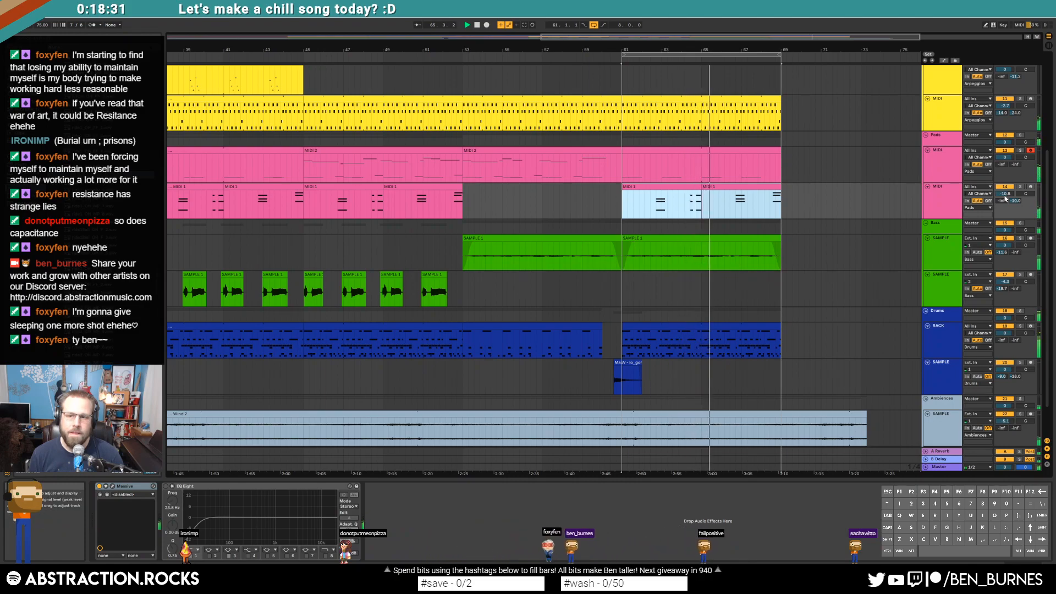
{"action": "key", "text": "0"}
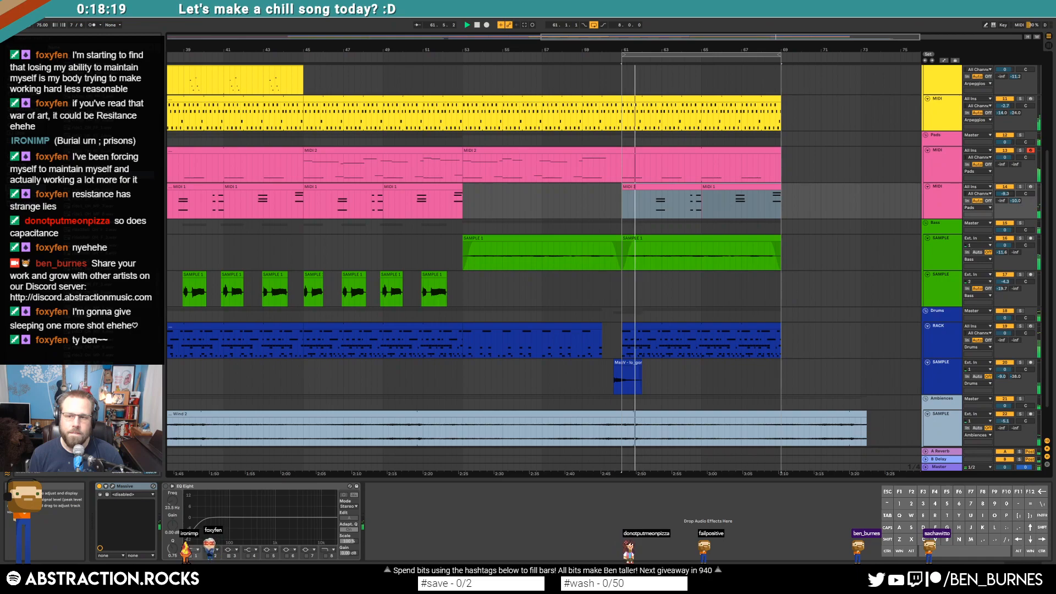
{"action": "left_click", "coordinate": [705, 289]}
{"action": "key", "text": "space"}
{"action": "scroll", "coordinate": [696, 297], "scroll_direction": "down", "scroll_amount": 2}
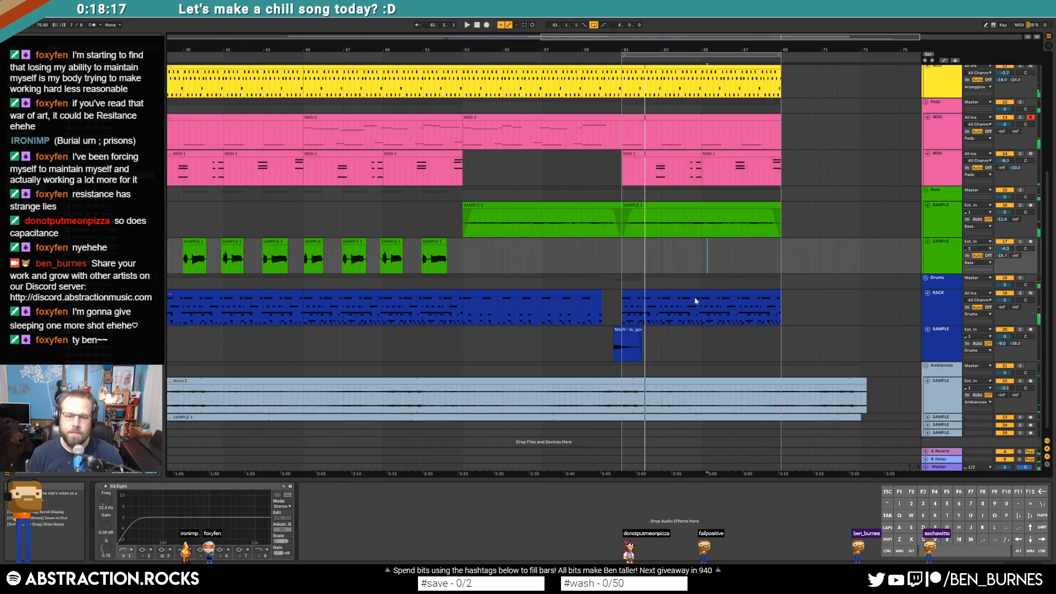
Step: Copy the upper arpeggio clips at bars 37 to 45 to bar 61 on the same track
{"action": "scroll", "coordinate": [695, 298], "scroll_direction": "down", "scroll_amount": 3}
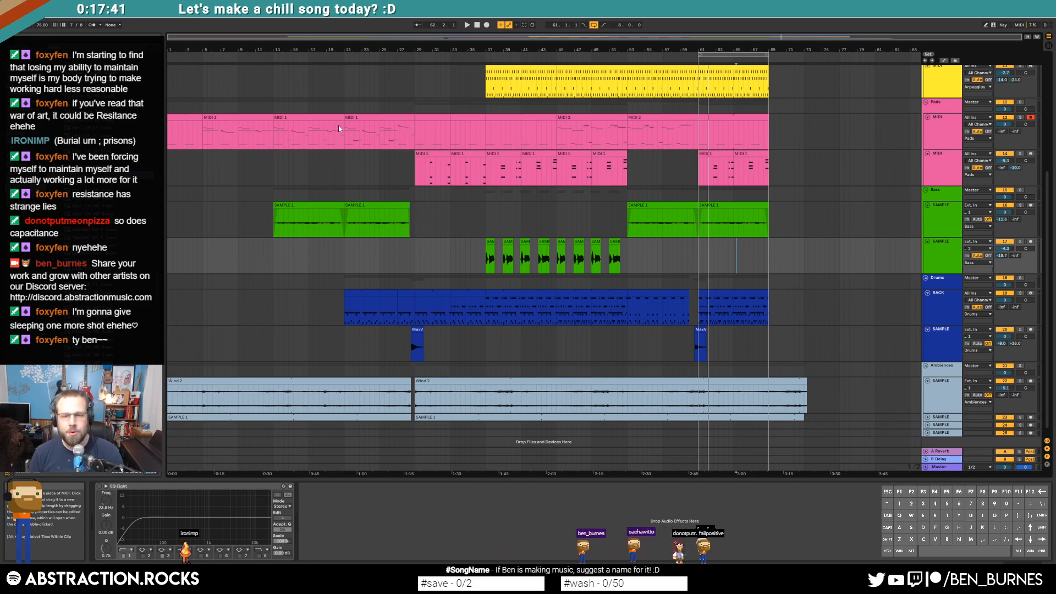
{"action": "scroll", "coordinate": [772, 310], "scroll_direction": "up", "scroll_amount": 5}
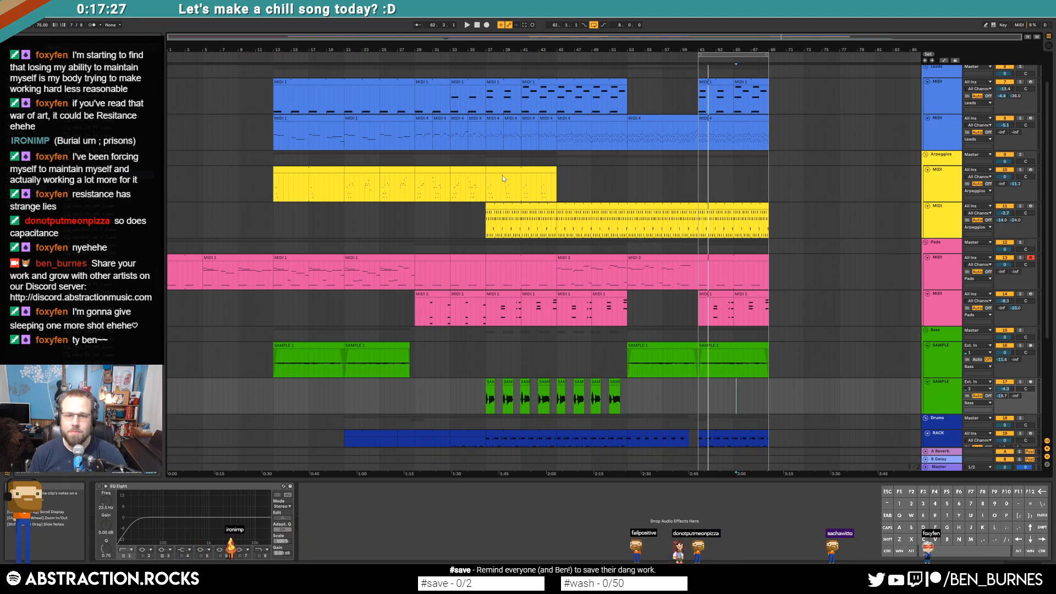
{"action": "left_click", "coordinate": [699, 186]}
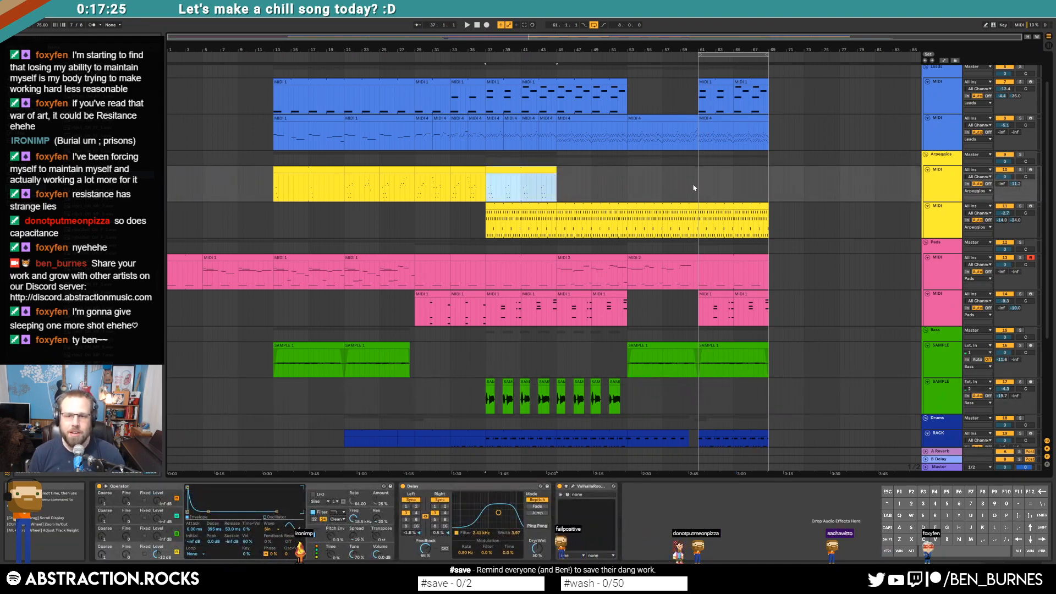
{"action": "key", "text": "ctrl+v"}
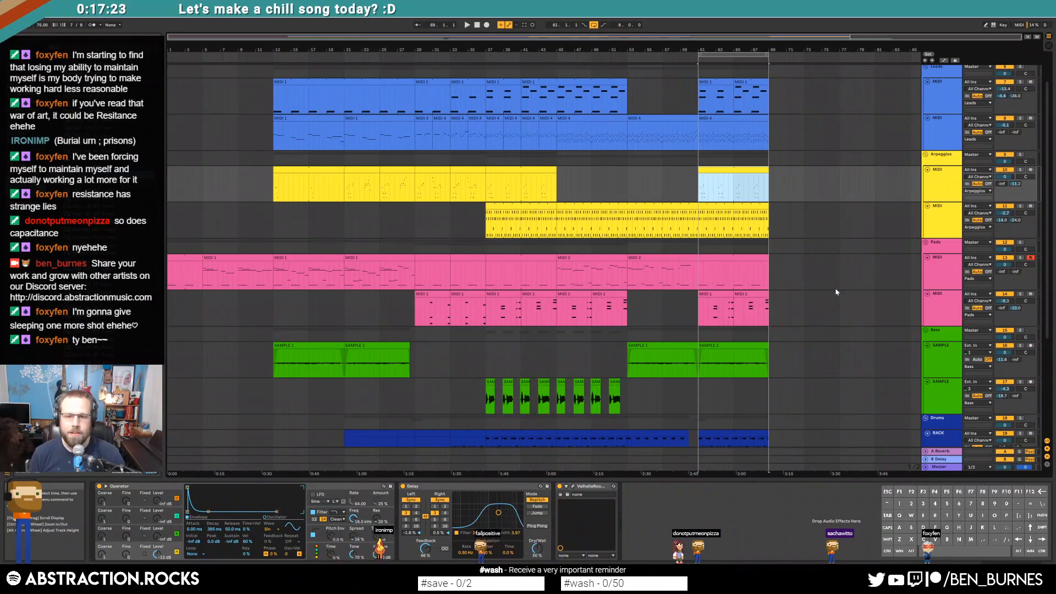
Step: Shorten the lower arpeggio clip so it ends at bar 61
{"action": "scroll", "coordinate": [835, 289], "scroll_direction": "down", "scroll_amount": 1}
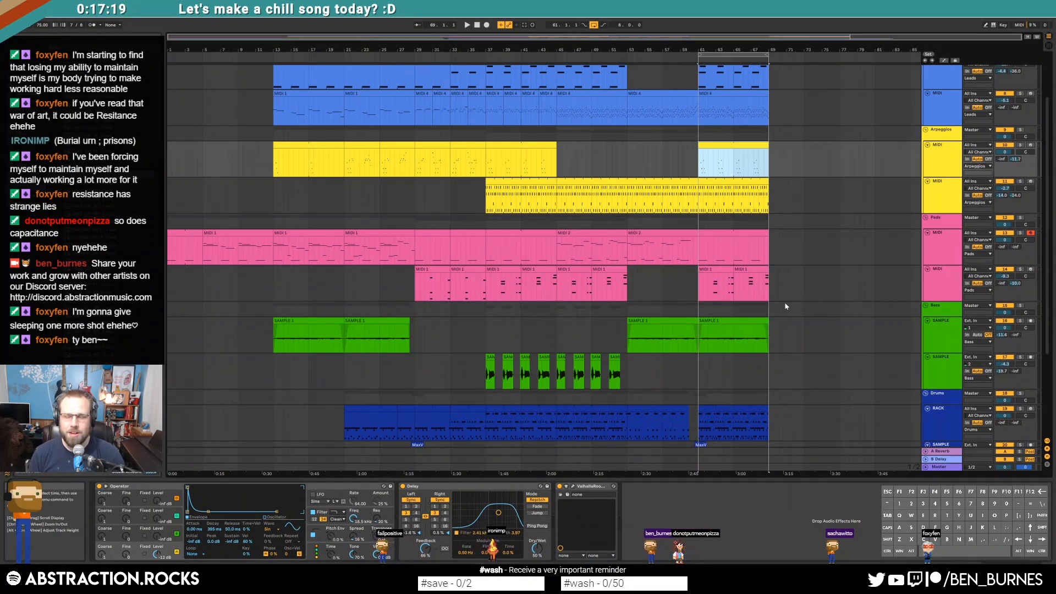
{"action": "scroll", "coordinate": [696, 325], "scroll_direction": "down", "scroll_amount": 1}
{"action": "scroll", "coordinate": [696, 324], "scroll_direction": "down", "scroll_amount": 4}
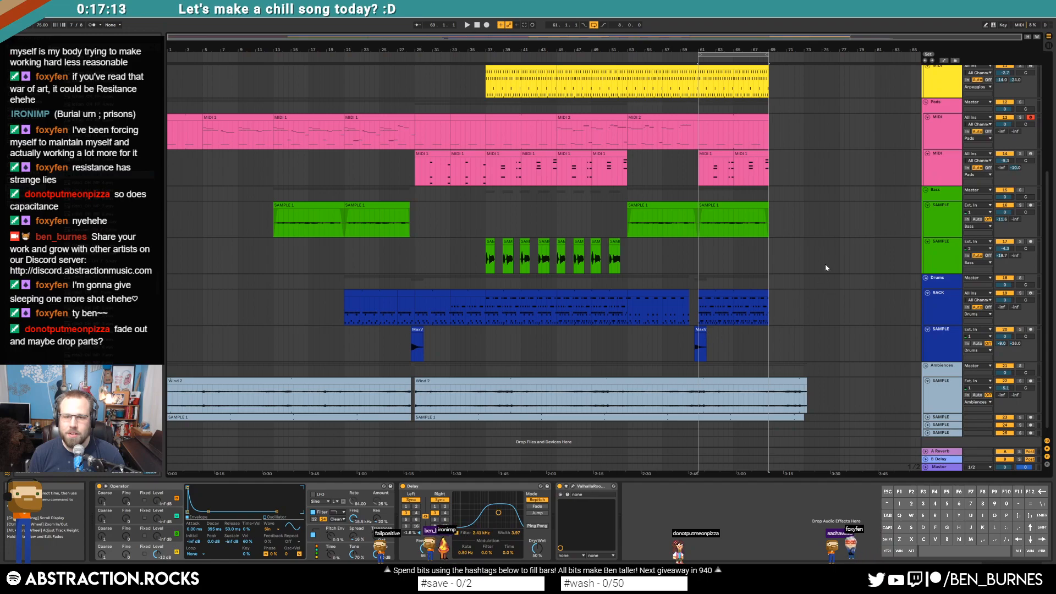
{"action": "scroll", "coordinate": [751, 272], "scroll_direction": "up", "scroll_amount": 1}
{"action": "scroll", "coordinate": [751, 271], "scroll_direction": "up", "scroll_amount": 6}
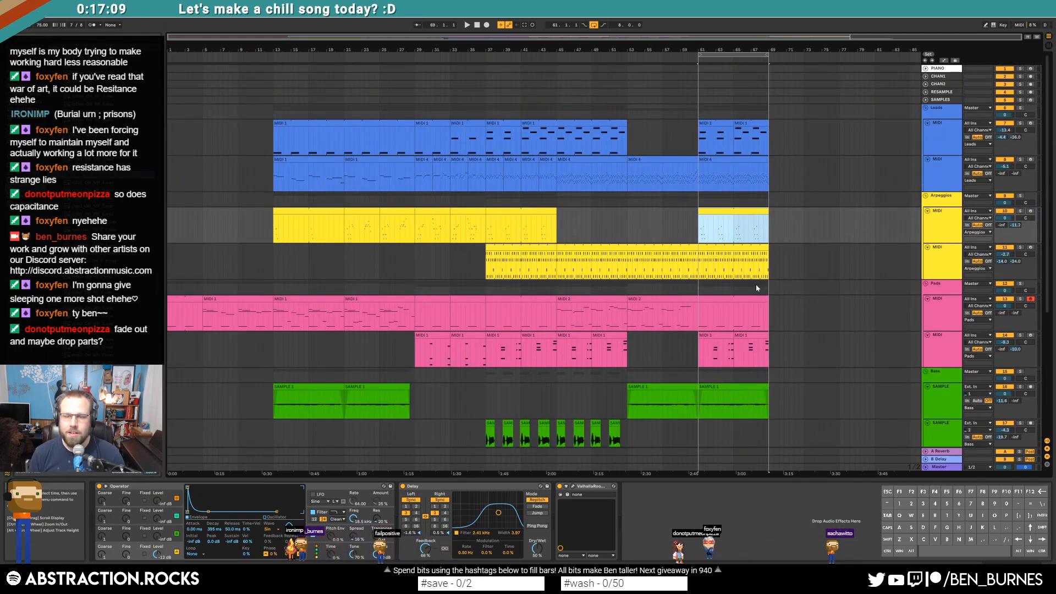
{"action": "left_click", "coordinate": [701, 255]}
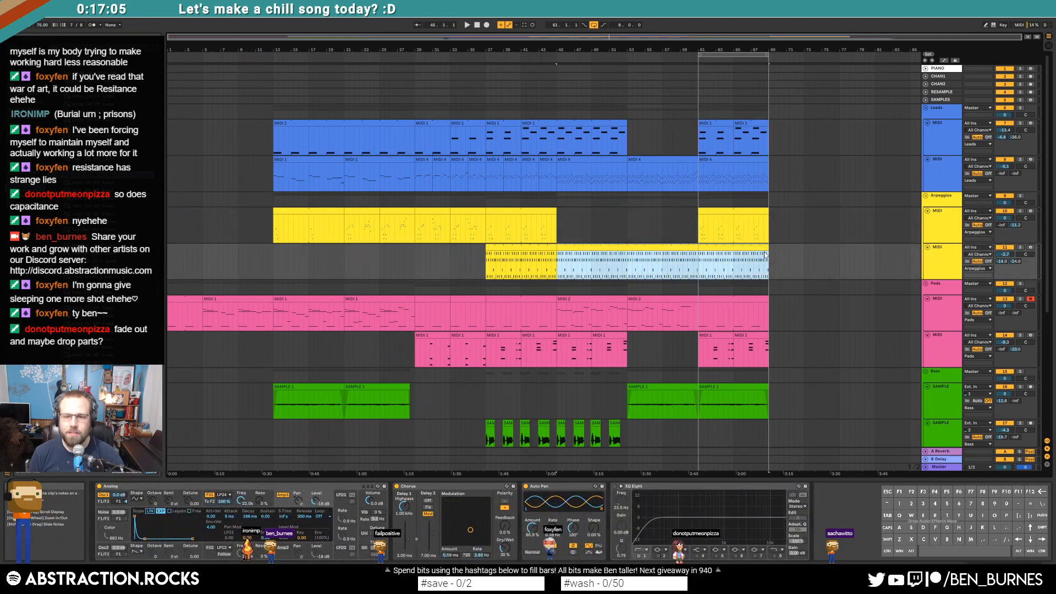
{"action": "left_click_drag", "start_coordinate": [769, 252], "coordinate": [698, 253]}
{"action": "left_click", "coordinate": [727, 261]}
Step: Replace the upper lead clips at bars 61 to 69 with two consecutive copies of the clip at bar 29
{"action": "left_click", "coordinate": [745, 124]}
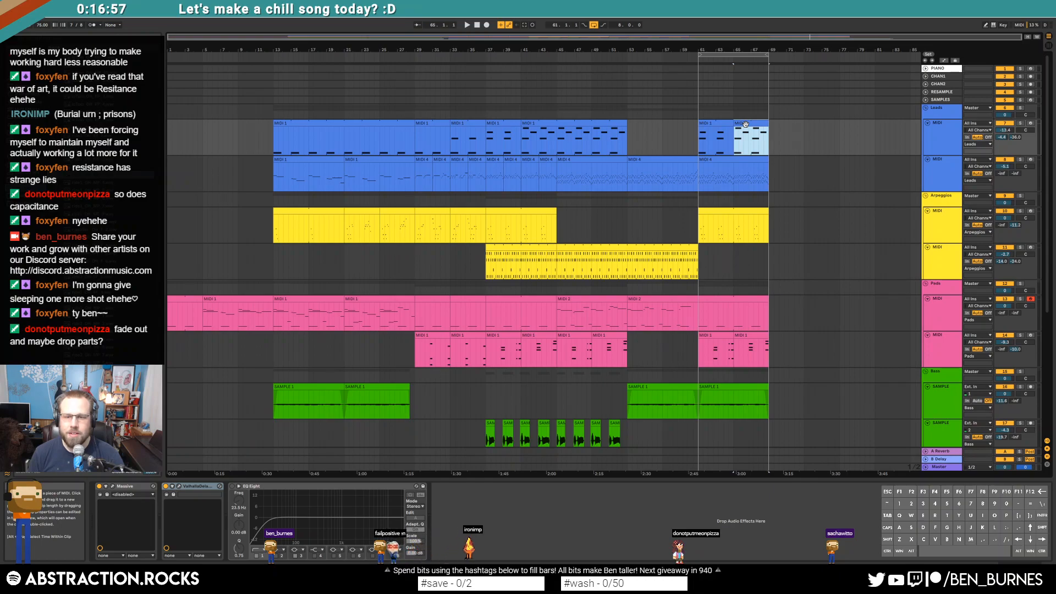
{"action": "key", "text": "Delete"}
{"action": "left_click", "coordinate": [730, 124]}
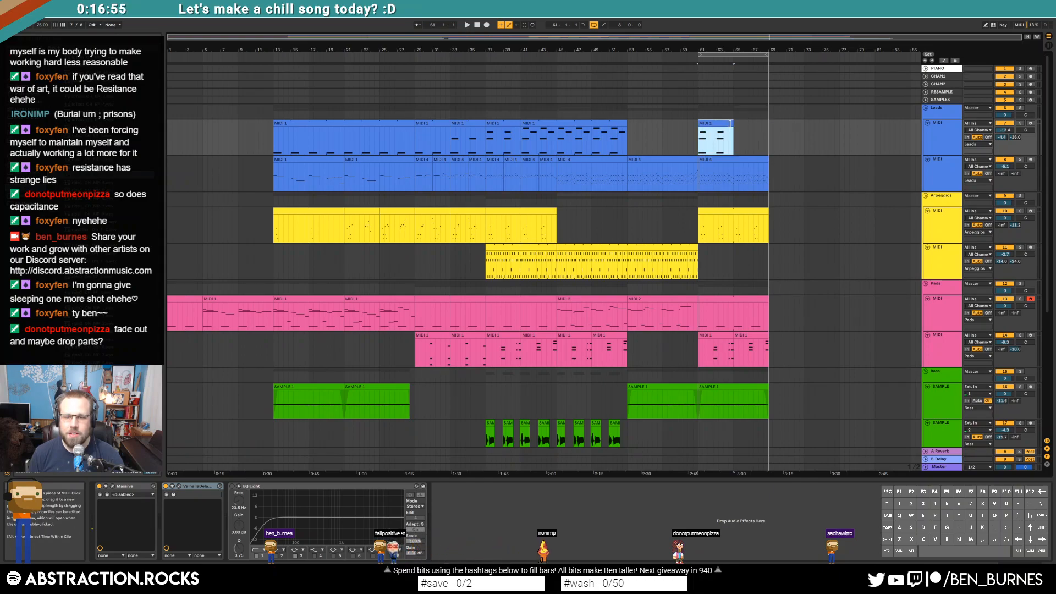
{"action": "left_click", "coordinate": [433, 123]}
{"action": "key", "text": "ctrl+c"}
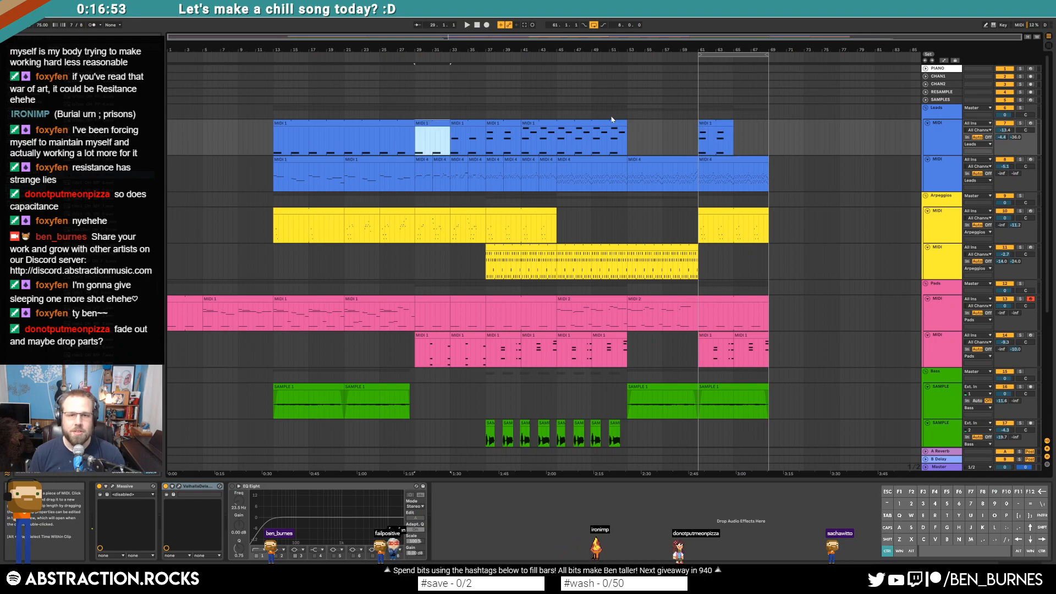
{"action": "left_click", "coordinate": [707, 123]}
{"action": "key", "text": "ctrl+v"}
{"action": "key", "text": "ctrl+v"}
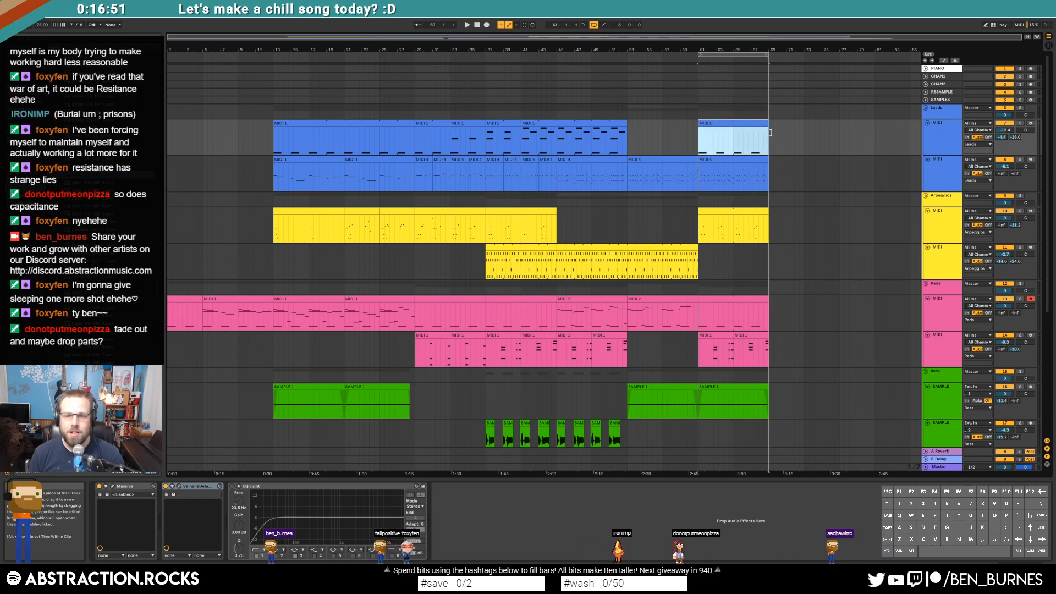
Step: Replace the lower pad clips at bars 61 to 69 with two consecutive copies of the clip at bar 29
{"action": "left_click", "coordinate": [724, 214]}
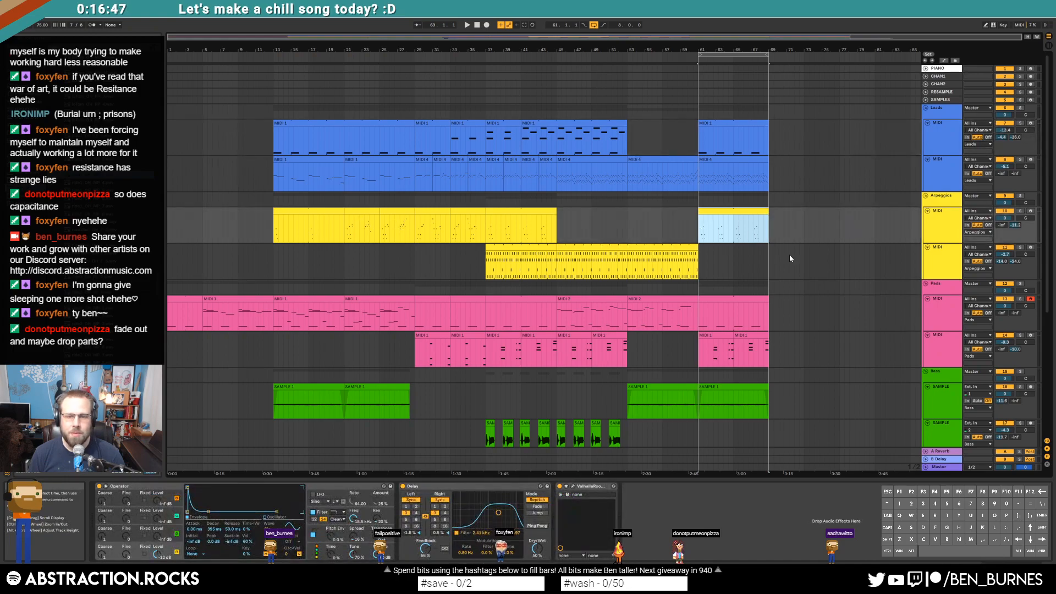
{"action": "scroll", "coordinate": [790, 255], "scroll_direction": "down", "scroll_amount": 3}
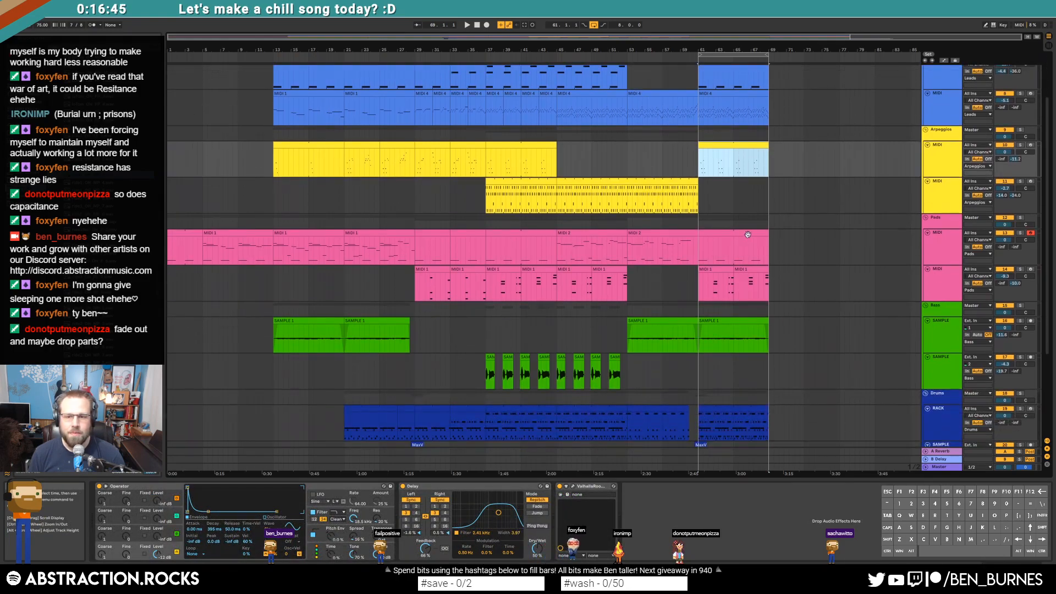
{"action": "left_click", "coordinate": [742, 255]}
{"action": "left_click", "coordinate": [430, 274]}
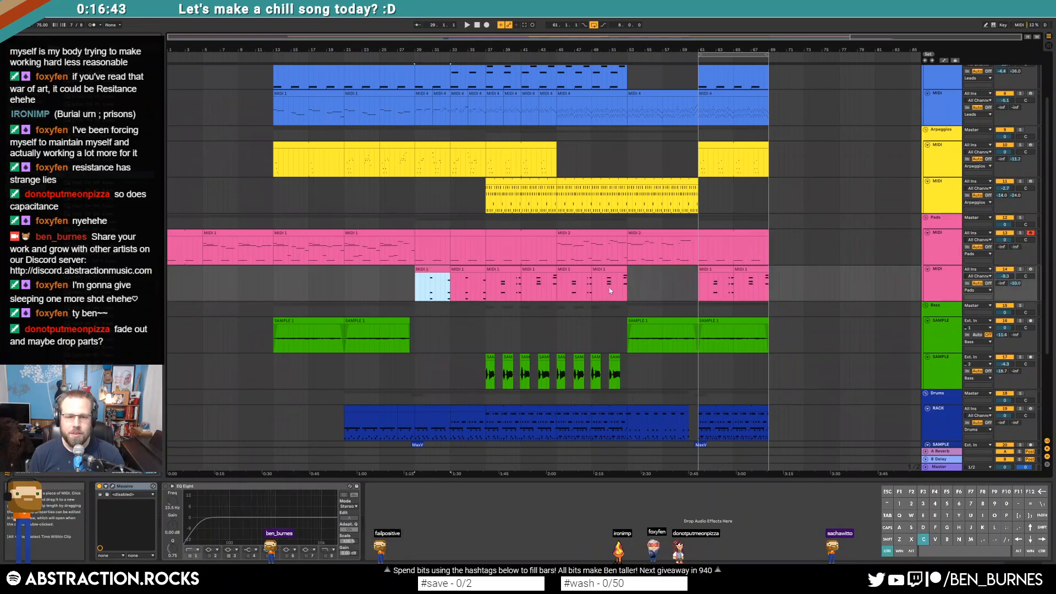
{"action": "left_click", "coordinate": [717, 271]}
{"action": "left_click_drag", "start_coordinate": [762, 273], "coordinate": [743, 273]}
{"action": "key", "text": "ctrl+z"}
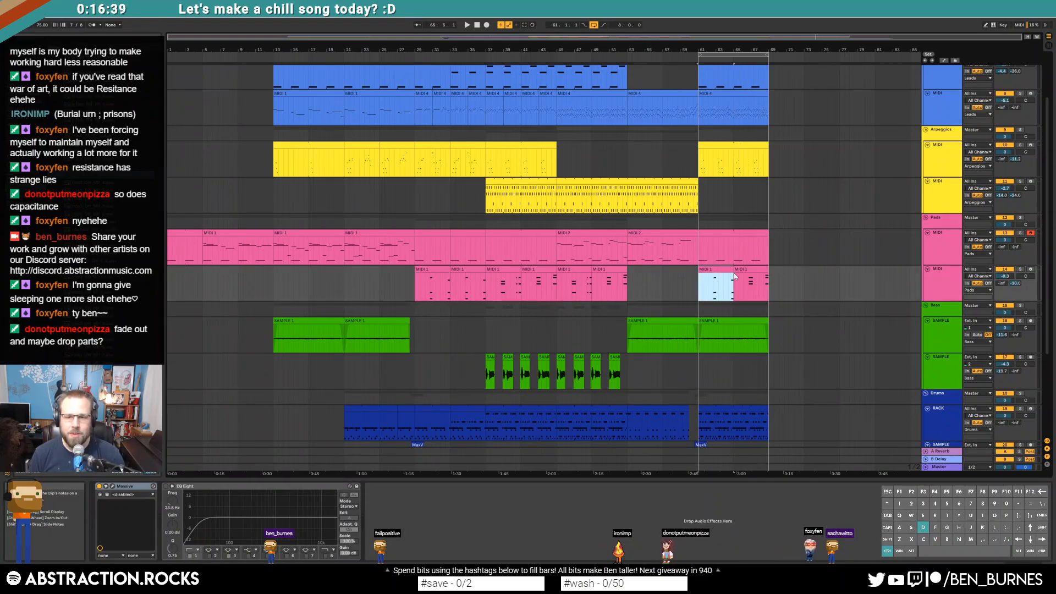
{"action": "left_click", "coordinate": [737, 274]}
Step: Copy the lower bass track's samples at bars 37 to 45 to bar 61
{"action": "scroll", "coordinate": [759, 335], "scroll_direction": "down", "scroll_amount": 1}
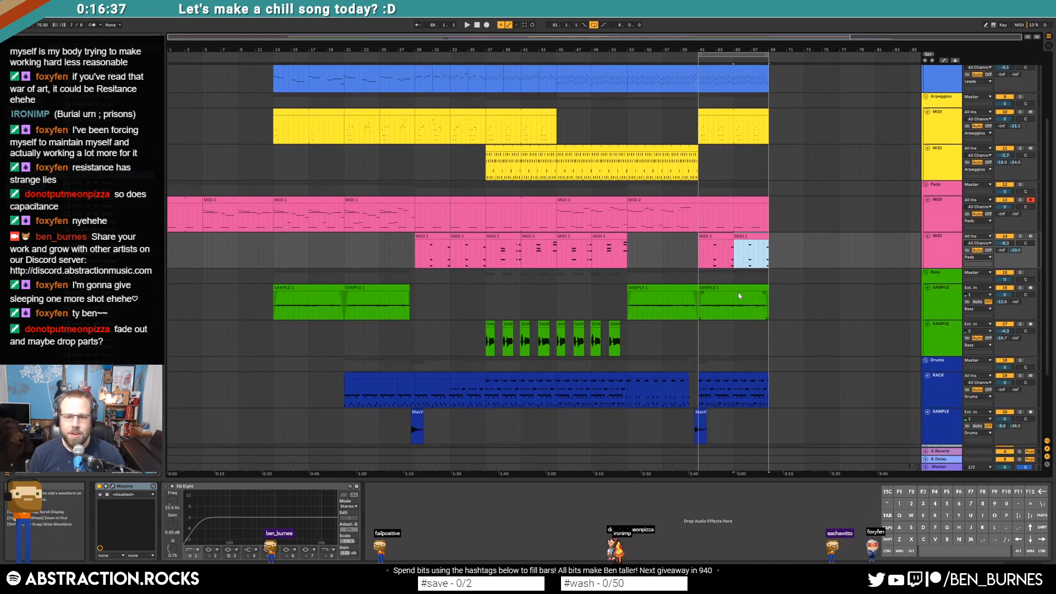
{"action": "left_click", "coordinate": [485, 308]}
{"action": "left_click_drag", "start_coordinate": [493, 337], "coordinate": [557, 338]}
{"action": "key", "text": "ctrl+c"}
{"action": "left_click", "coordinate": [697, 336]}
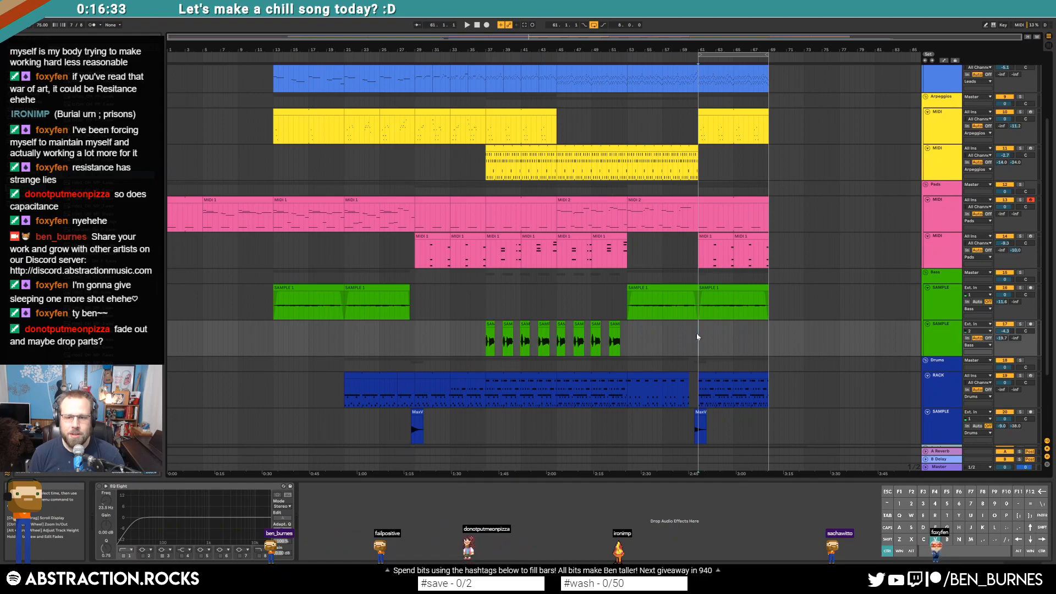
{"action": "key", "text": "ctrl+v"}
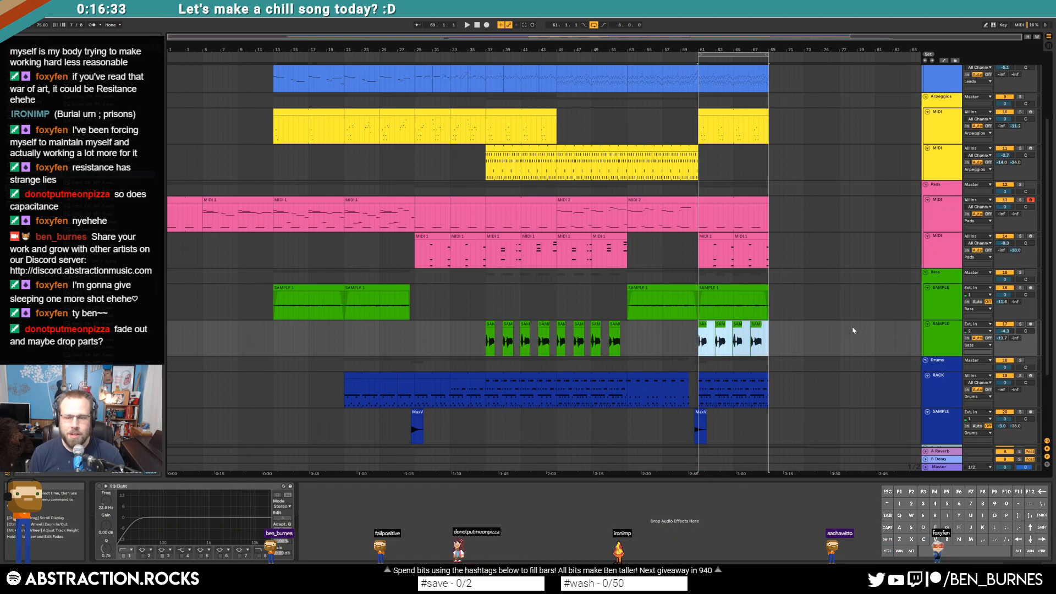
Step: Extend the drum rack track with a copy of the bar 33 clip at bar 69 and the bar 29 clip at bar 73
{"action": "left_click", "coordinate": [470, 379]}
{"action": "key", "text": "ctrl+c"}
{"action": "left_click", "coordinate": [767, 391]}
{"action": "key", "text": "ctrl+v"}
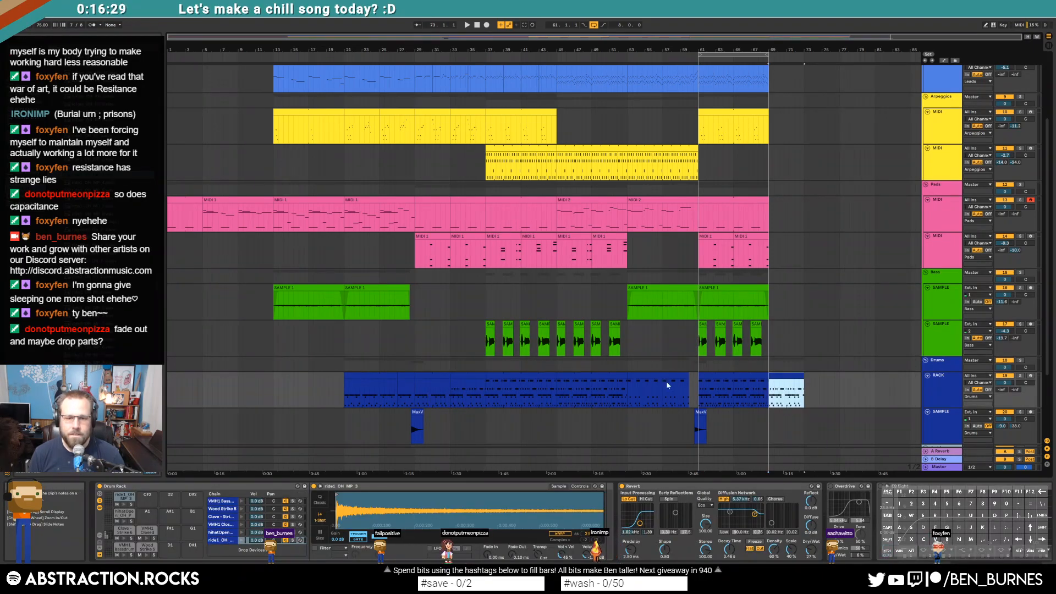
{"action": "left_click", "coordinate": [435, 377]}
{"action": "key", "text": "ctrl+c"}
{"action": "left_click", "coordinate": [806, 394]}
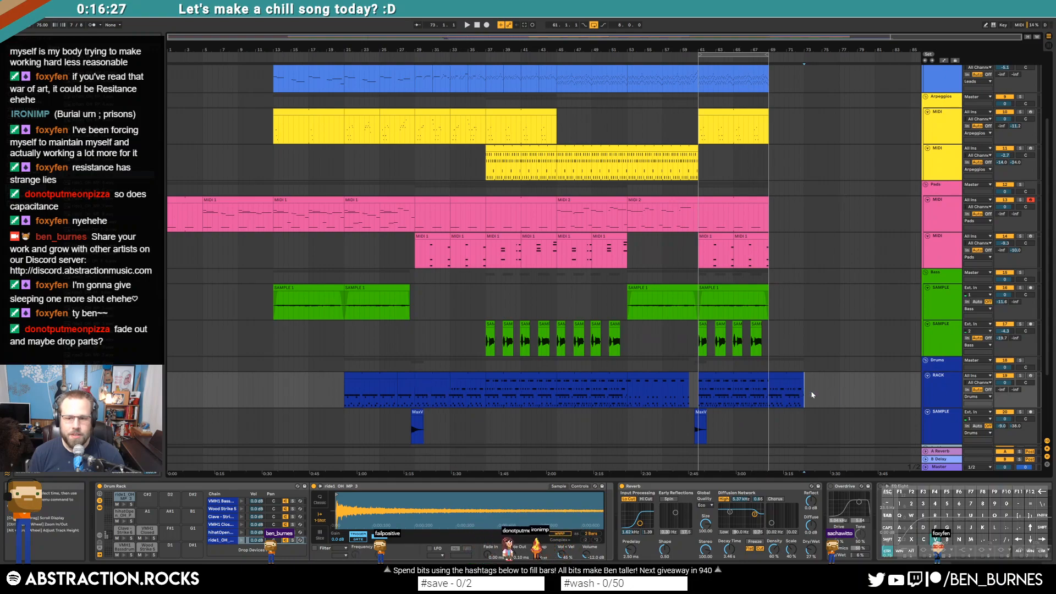
{"action": "key", "text": "ctrl+v"}
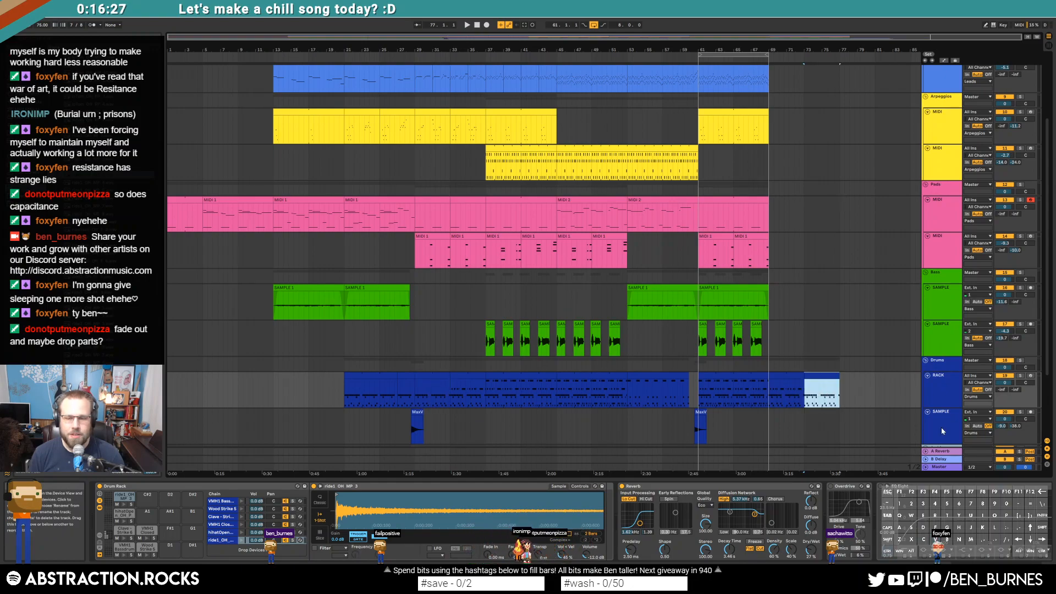
Step: Deactivate the closed hat and clave notes in the second half of the bar 73 drum clip, plus its last two long bass drum notes
{"action": "double_click", "coordinate": [820, 375]}
{"action": "left_click_drag", "start_coordinate": [606, 382], "coordinate": [785, 413]}
{"action": "left_click", "coordinate": [822, 274]}
{"action": "key", "text": "ctrl+j"}
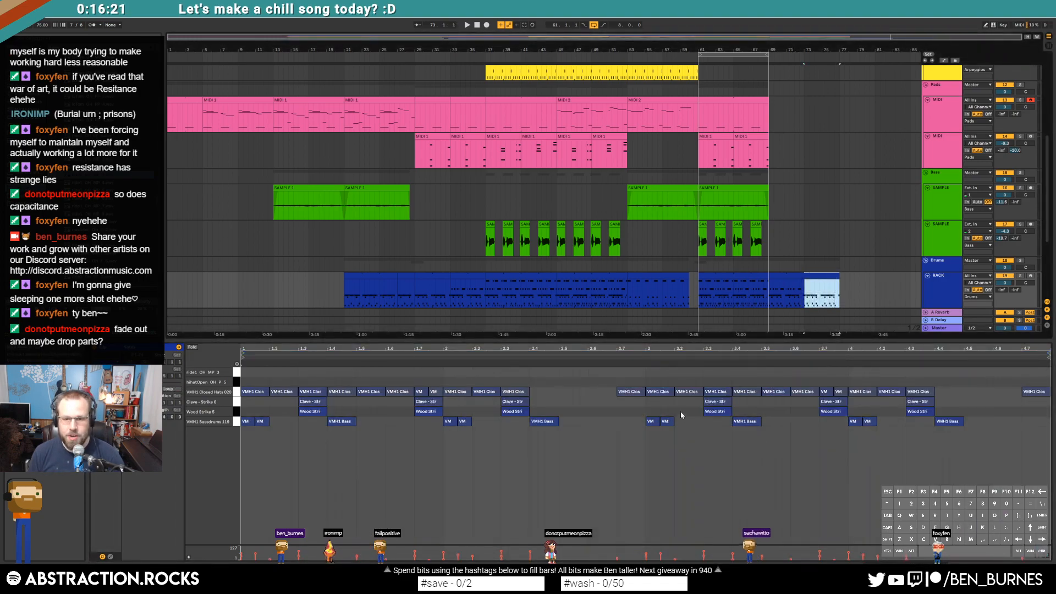
{"action": "left_click_drag", "start_coordinate": [646, 378], "coordinate": [938, 402]}
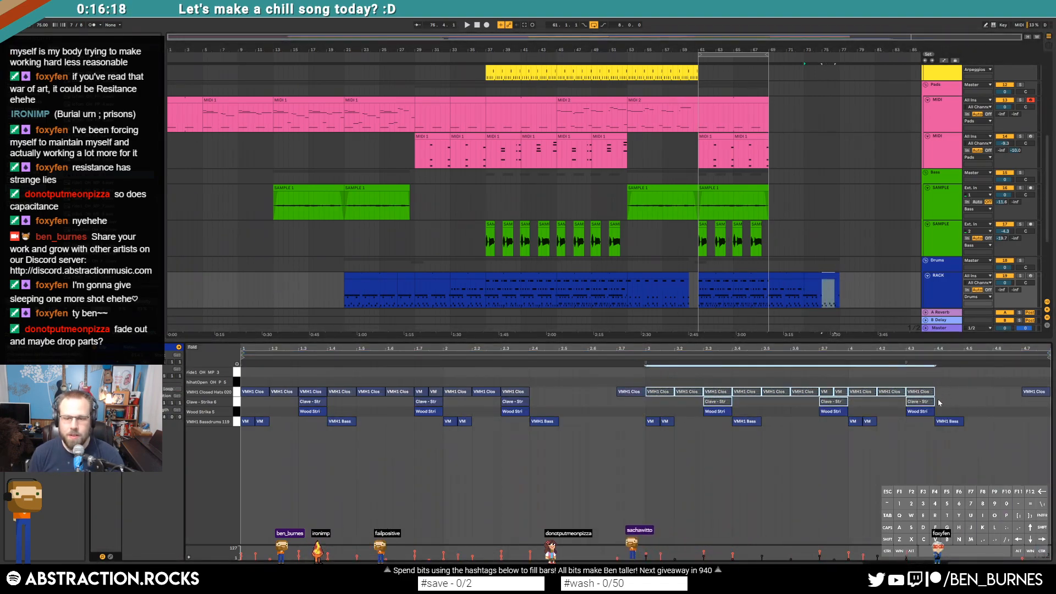
{"action": "left_click", "coordinate": [751, 422]}
{"action": "left_click", "coordinate": [959, 421]}
{"action": "key", "text": "0"}
{"action": "left_click", "coordinate": [1037, 392]}
{"action": "key", "text": "0"}
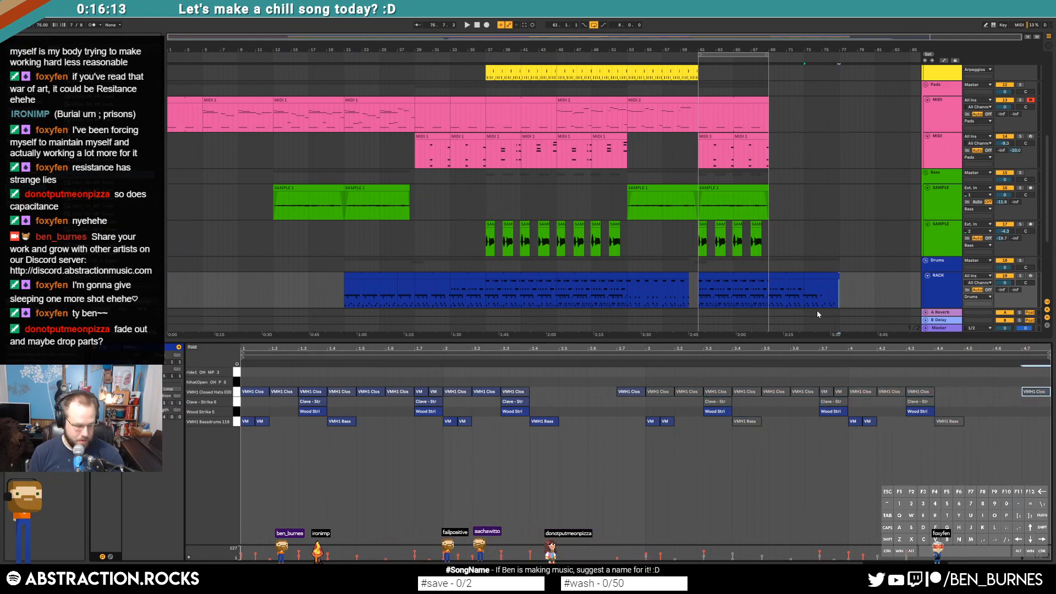
Step: Duplicate the lower bass samples past bar 69 and cut the copy down to one short hit at bar 69
{"action": "key", "text": "shift+Tab"}
{"action": "left_click_drag", "start_coordinate": [764, 233], "coordinate": [717, 246]}
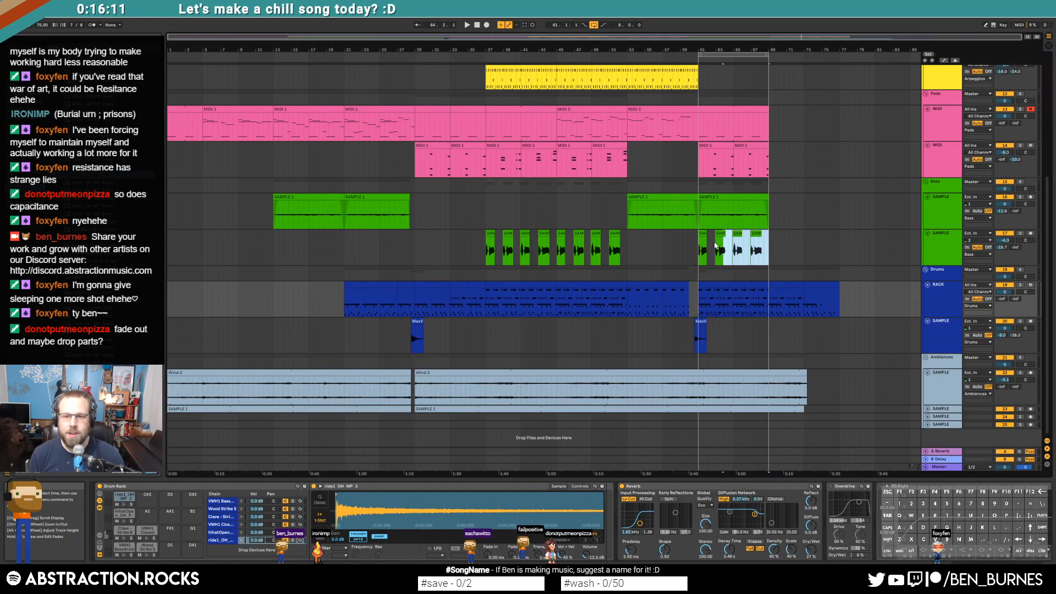
{"action": "key", "text": "ctrl+d"}
{"action": "left_click_drag", "start_coordinate": [851, 247], "coordinate": [746, 233]}
{"action": "scroll", "coordinate": [778, 242], "scroll_direction": "up", "scroll_amount": 4}
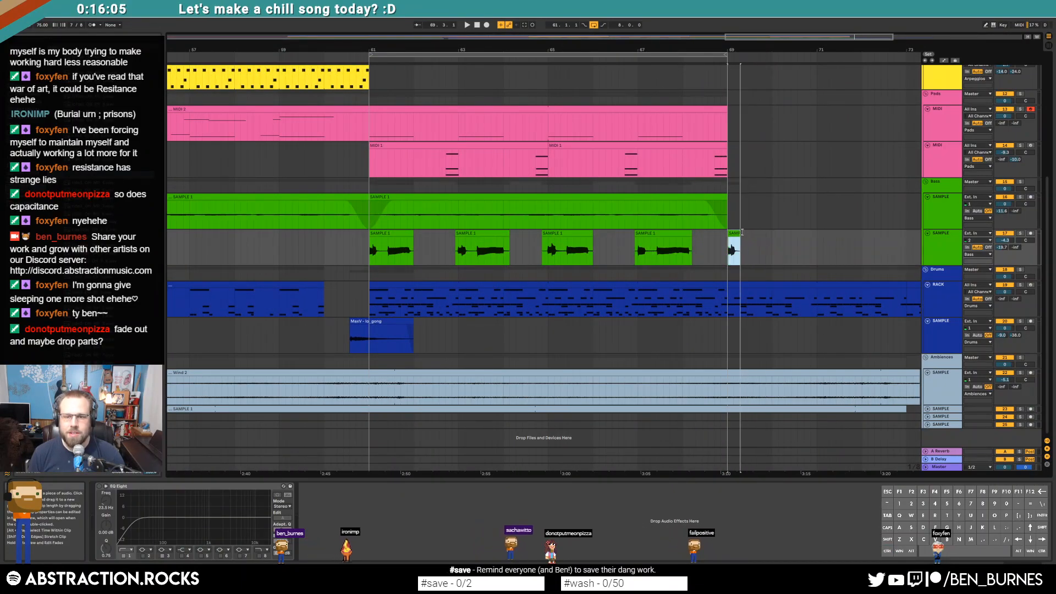
{"action": "scroll", "coordinate": [802, 247], "scroll_direction": "down", "scroll_amount": 5}
{"action": "scroll", "coordinate": [823, 230], "scroll_direction": "up", "scroll_amount": 2}
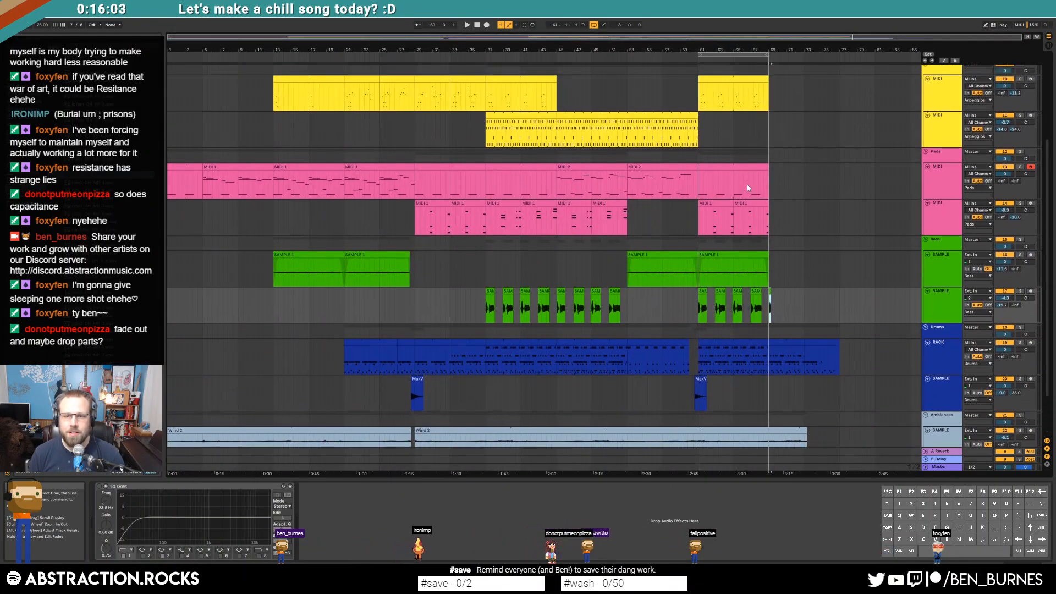
Step: Extend the upper pad track's clip past bar 69 so that it runs to bar 81
{"action": "left_click_drag", "start_coordinate": [768, 175], "coordinate": [840, 175]}
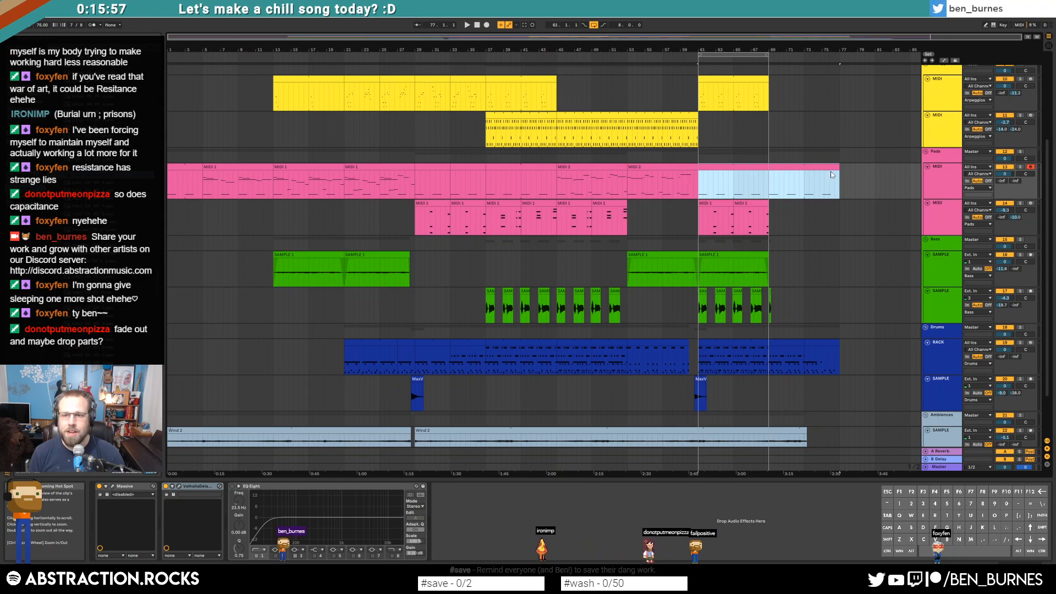
{"action": "left_click_drag", "start_coordinate": [837, 166], "coordinate": [877, 188]}
{"action": "double_click", "coordinate": [938, 39]}
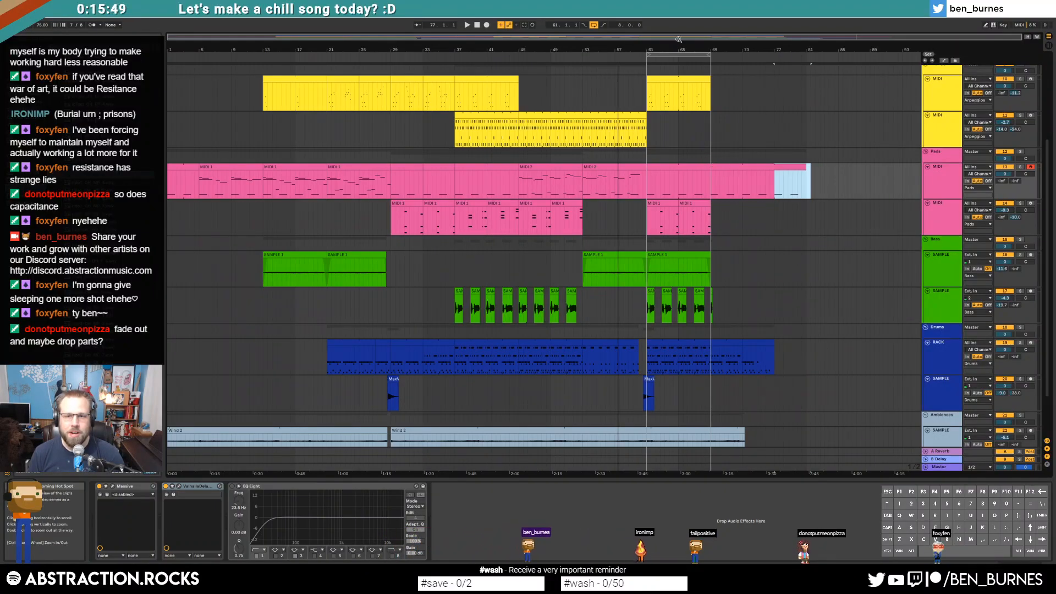
Step: Extend the bar 61 clip on the upper arpeggio track to just before bar 75 and the upper lead clip to bar 77
{"action": "scroll", "coordinate": [750, 154], "scroll_direction": "up", "scroll_amount": 3}
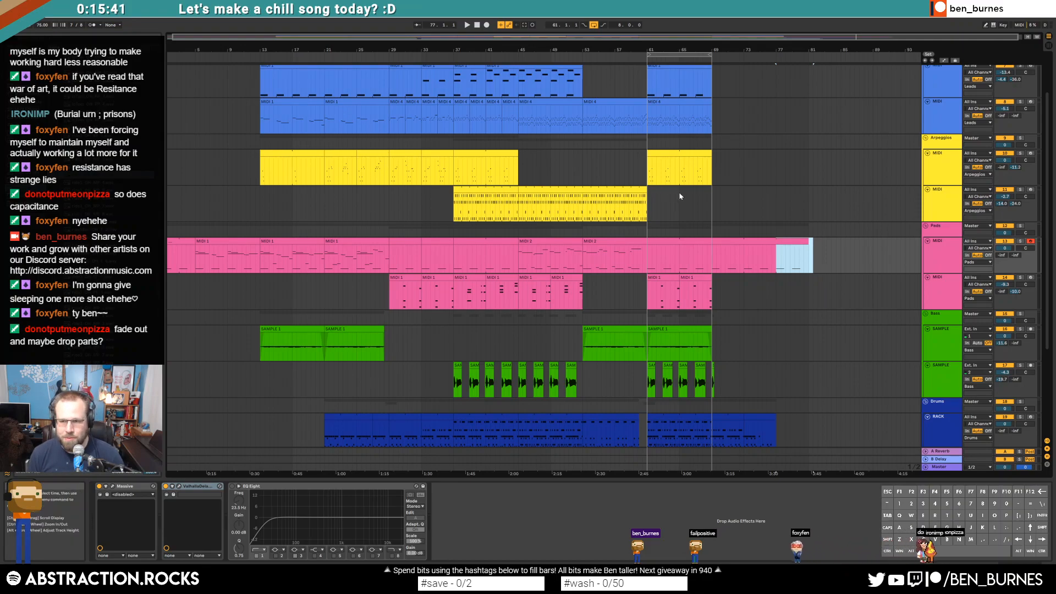
{"action": "left_click", "coordinate": [678, 153]}
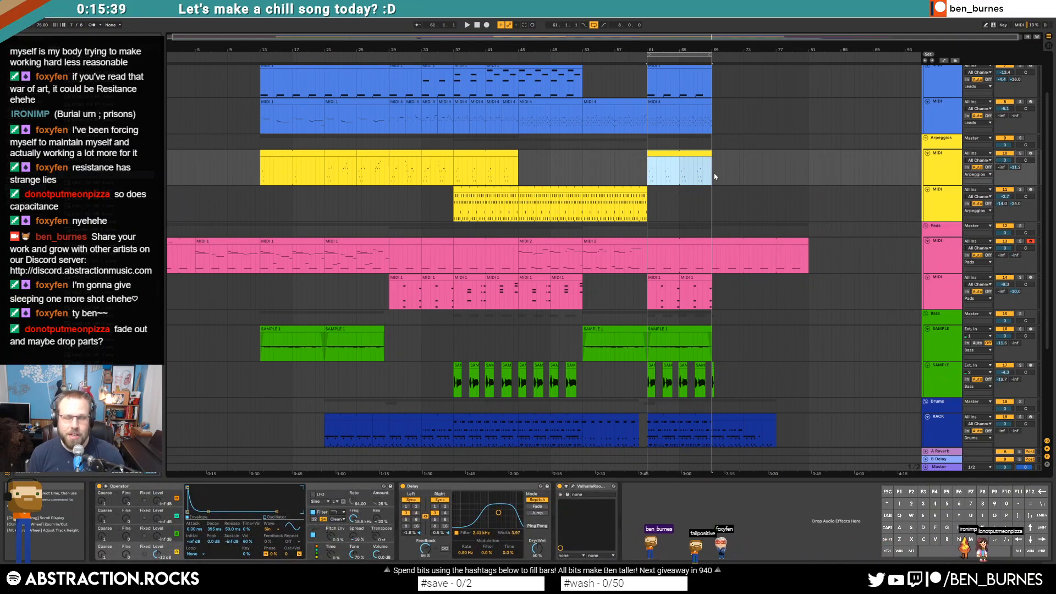
{"action": "left_click_drag", "start_coordinate": [709, 156], "coordinate": [758, 158]}
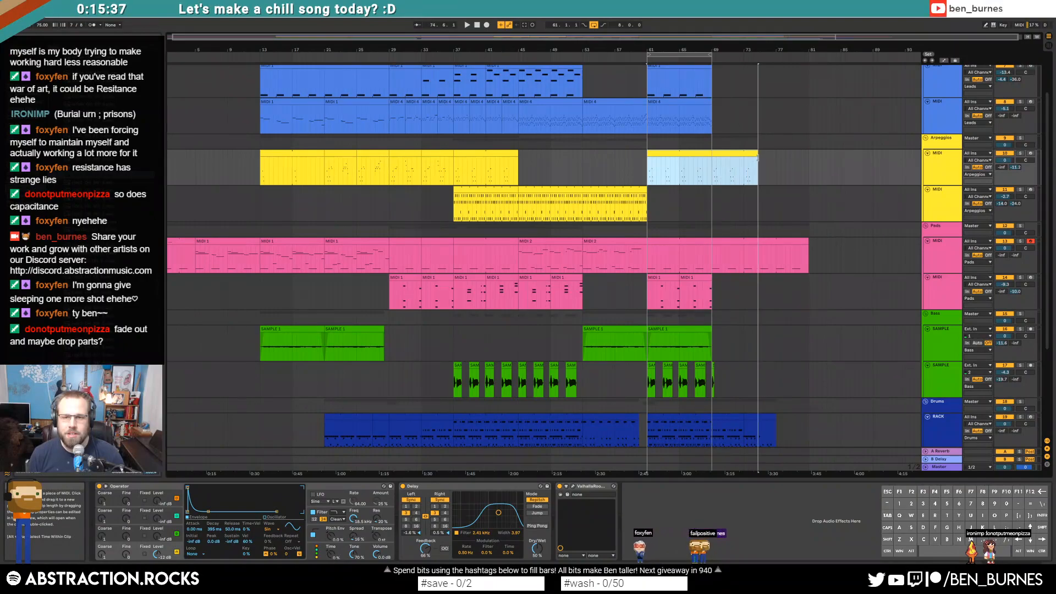
{"action": "scroll", "coordinate": [715, 121], "scroll_direction": "up", "scroll_amount": 2}
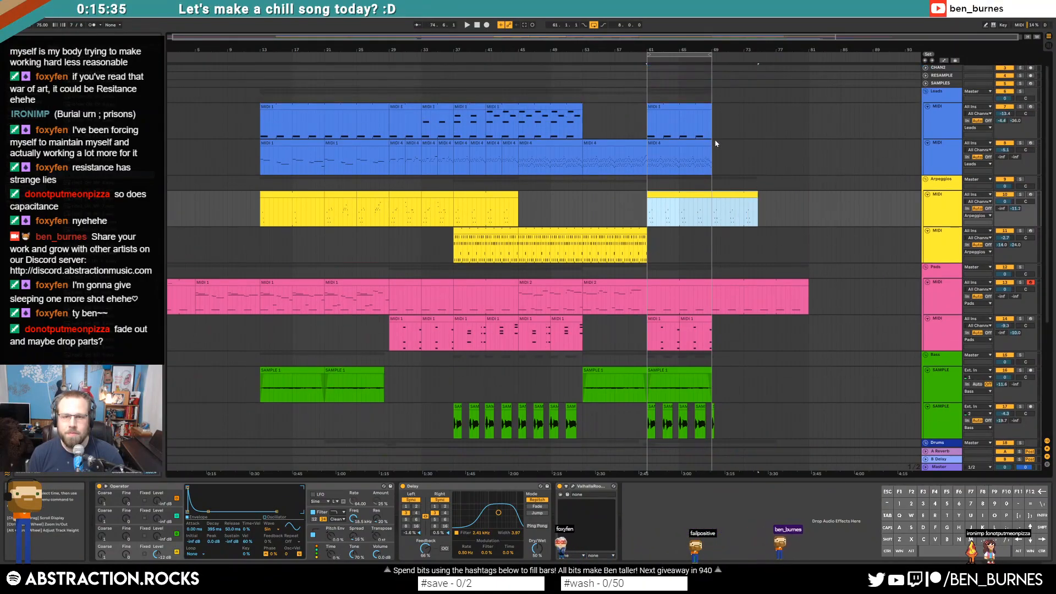
{"action": "left_click_drag", "start_coordinate": [710, 109], "coordinate": [777, 110]}
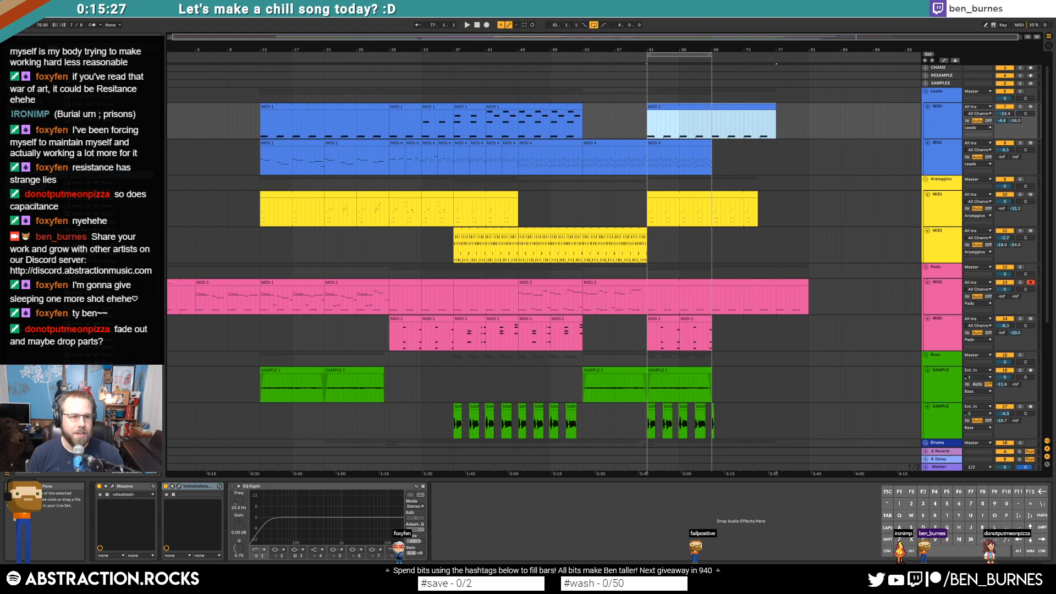
Step: Add a Utility effect to the upper lead track and automate its gain in a curved fade from bar 69 to silence around bar 76
{"action": "left_click", "coordinate": [25, 132]}
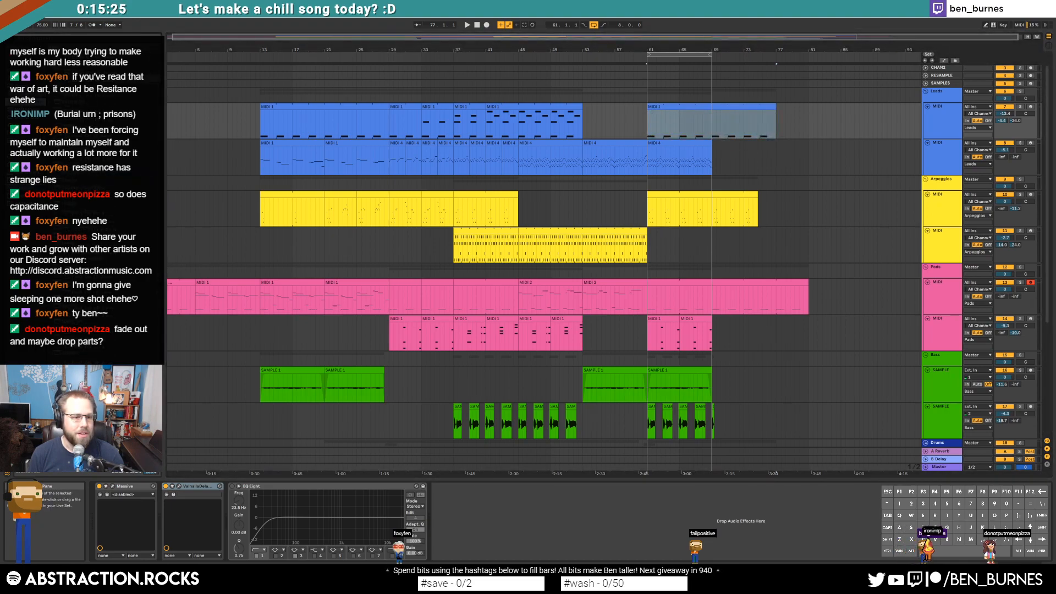
{"action": "left_click_drag", "start_coordinate": [477, 509], "coordinate": [528, 515]}
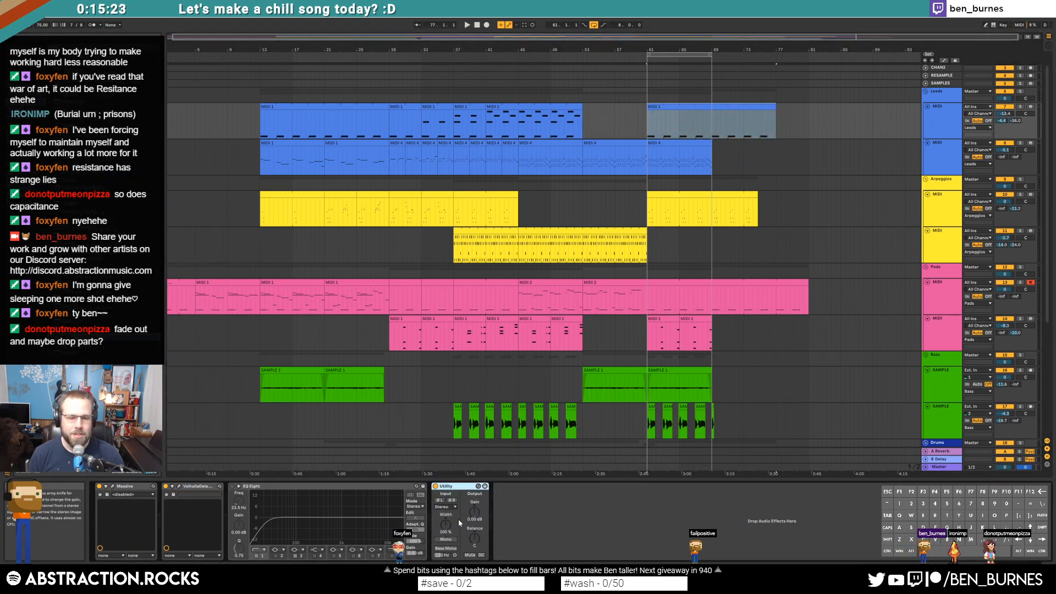
{"action": "key", "text": "a"}
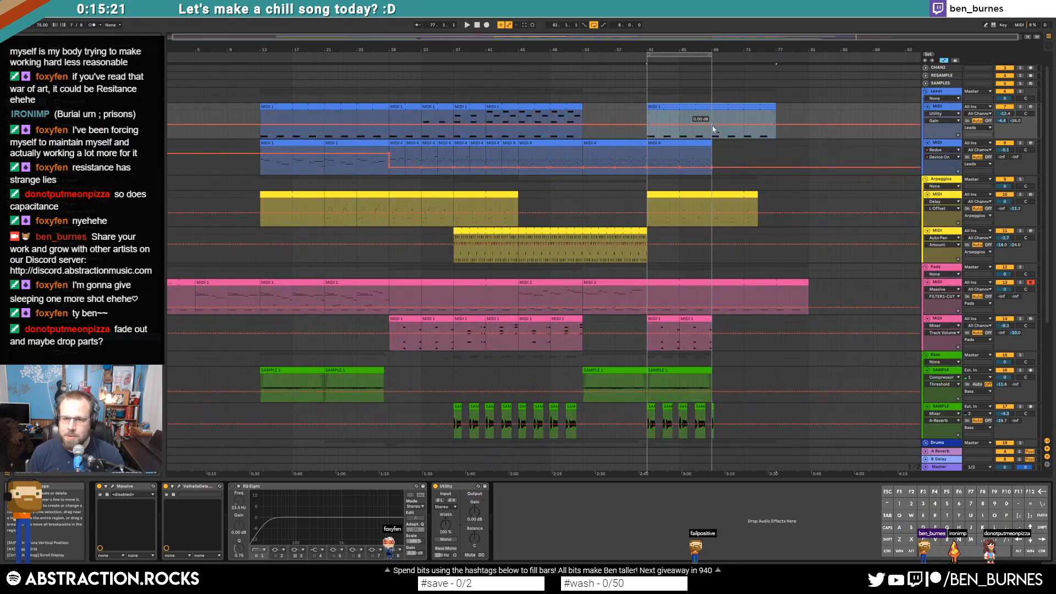
{"action": "left_click", "coordinate": [712, 125]}
{"action": "mouse_move", "coordinate": [768, 126]}
{"action": "left_mouse_down"}
{"action": "mouse_move", "coordinate": [763, 139]}
{"action": "mouse_move", "coordinate": [744, 125]}
{"action": "left_mouse_up"}
{"action": "left_click", "coordinate": [772, 127]}
Step: Duplicate the lower lead track's bar 61 clip so the copy fills bars 69 to 77
{"action": "left_click", "coordinate": [707, 144]}
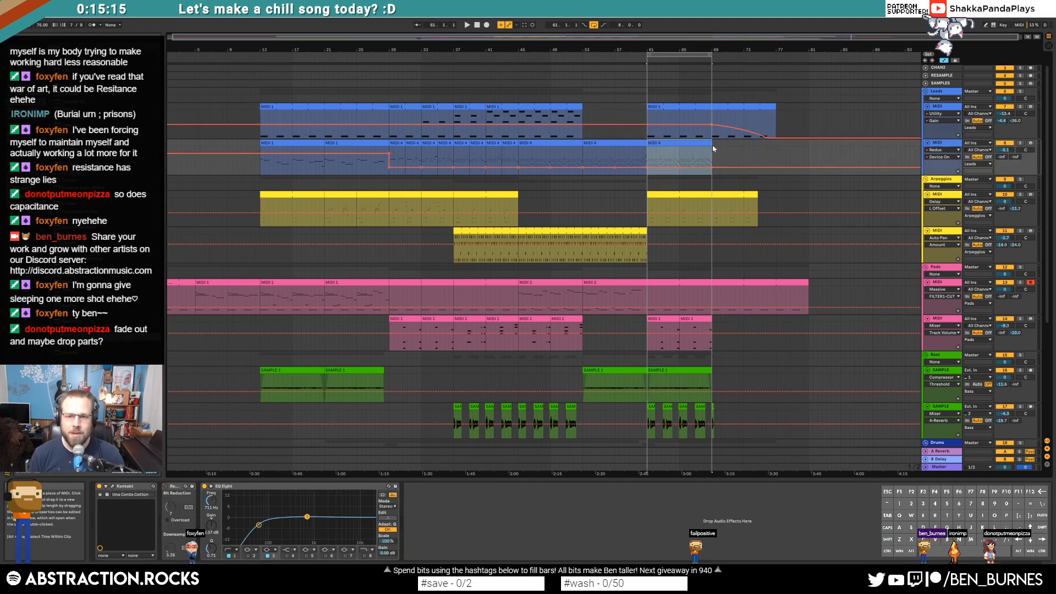
{"action": "left_click_drag", "start_coordinate": [696, 163], "coordinate": [411, 164]}
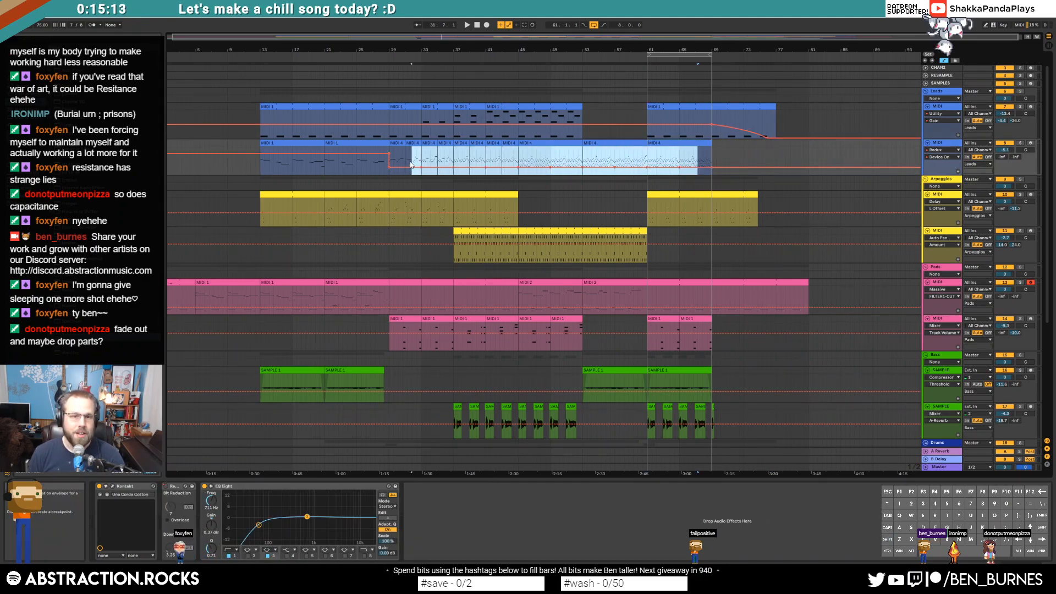
{"action": "left_click", "coordinate": [688, 144]}
{"action": "key", "text": "a"}
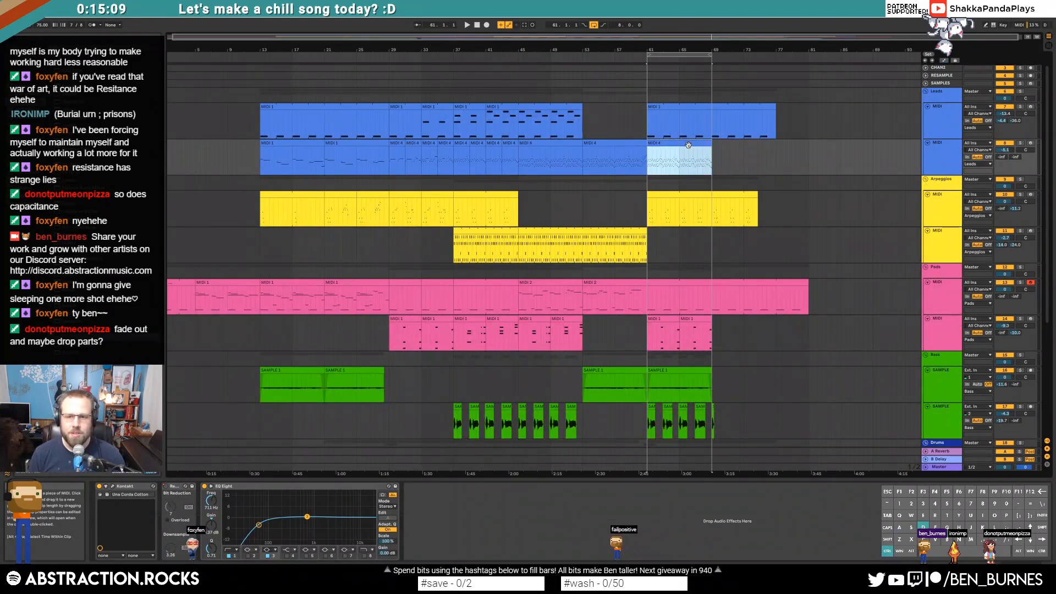
{"action": "key", "text": "ctrl+d"}
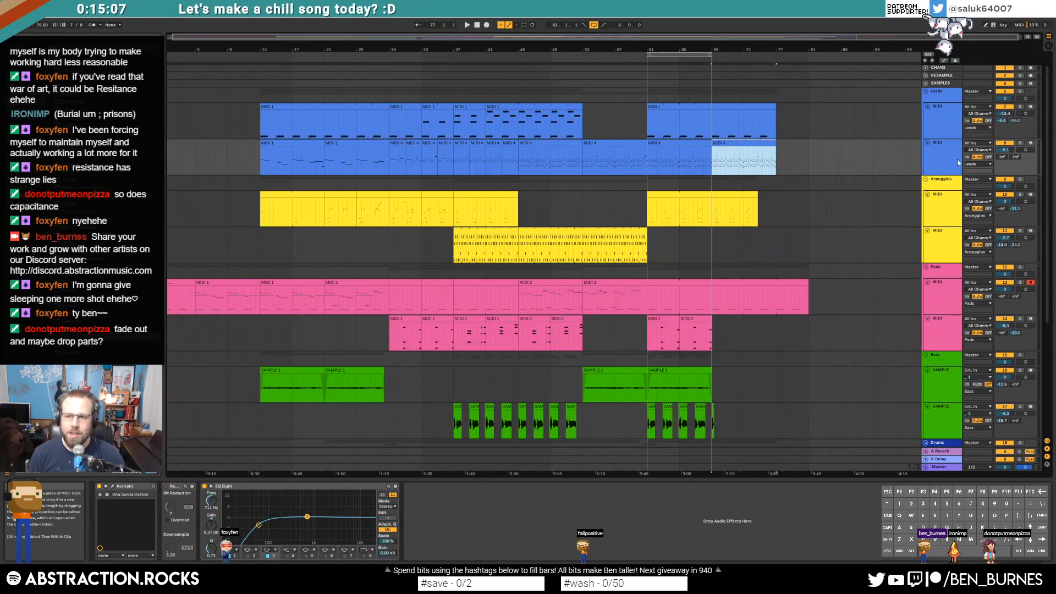
Step: Automate the lower lead track's A-Reverb send to curve up from about bar 71 to its maximum at about bar 76
{"action": "scroll", "coordinate": [769, 157], "scroll_direction": "up", "scroll_amount": 5}
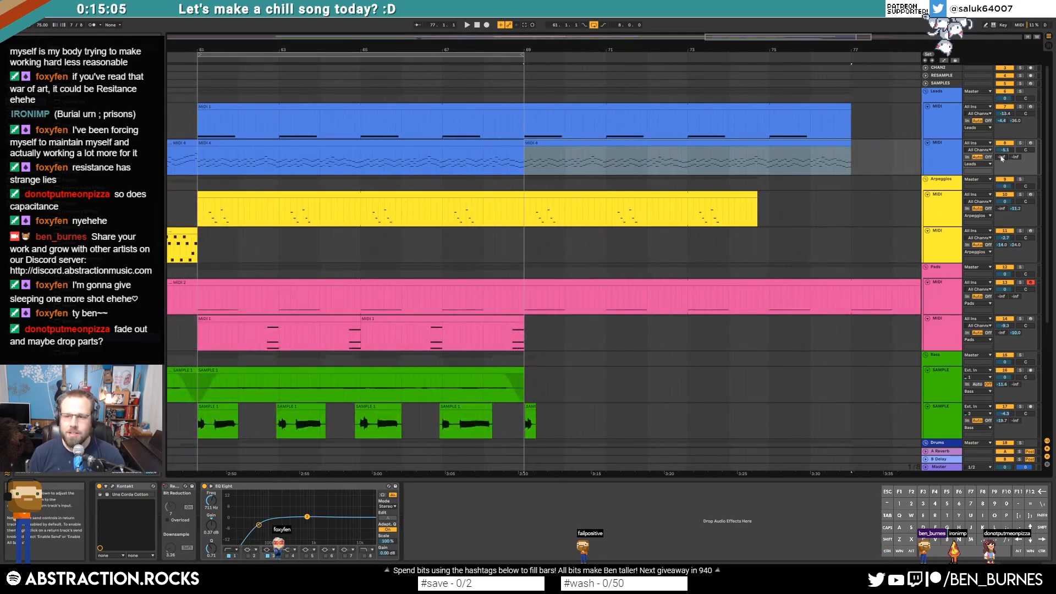
{"action": "key", "text": "a"}
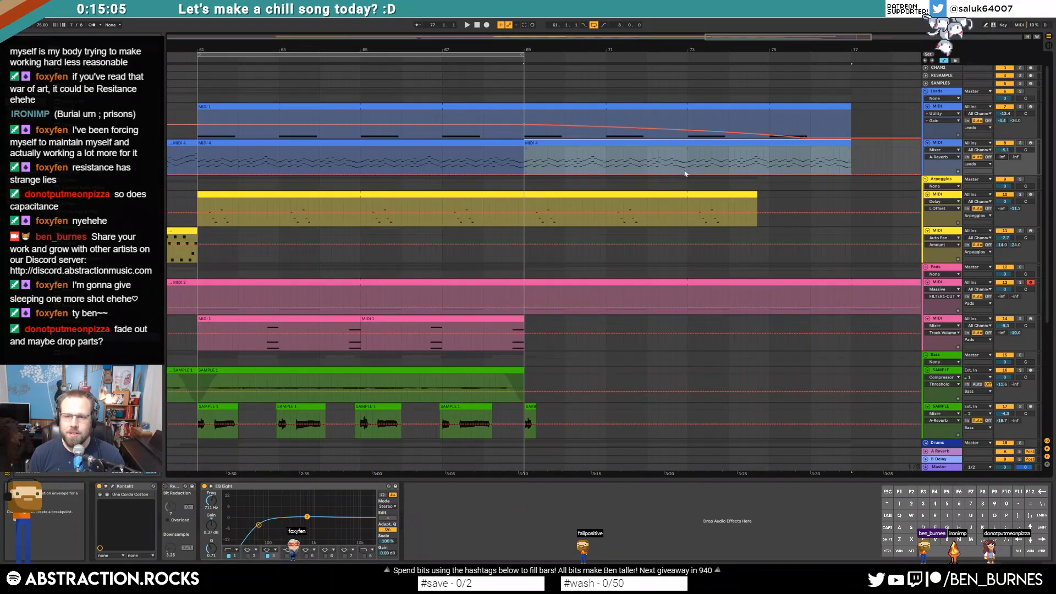
{"action": "left_click", "coordinate": [608, 174]}
{"action": "left_click_drag", "start_coordinate": [850, 173], "coordinate": [810, 149]}
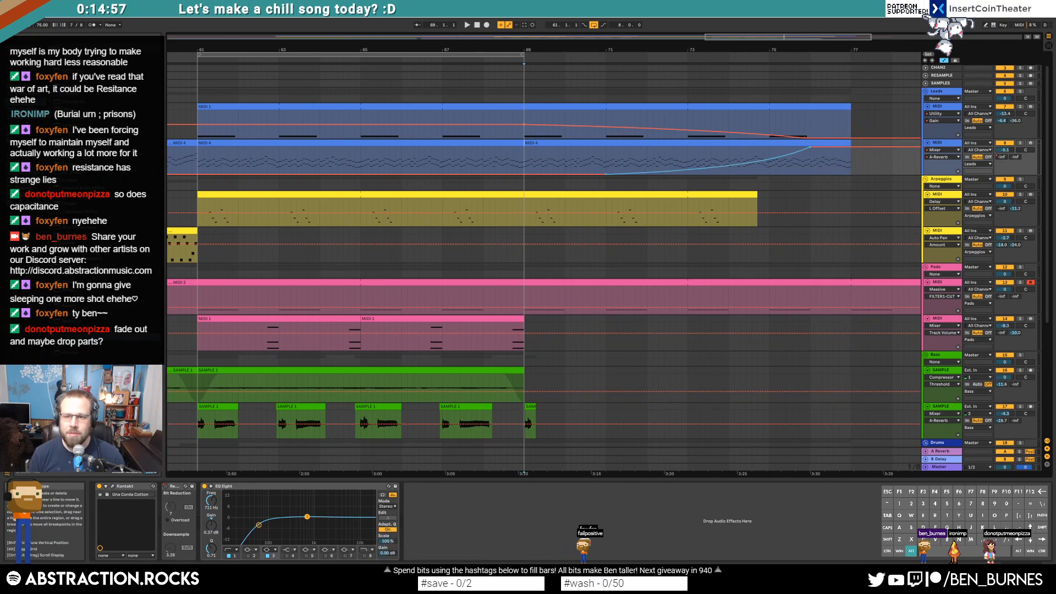
{"action": "left_click_drag", "start_coordinate": [791, 40], "coordinate": [799, 27]}
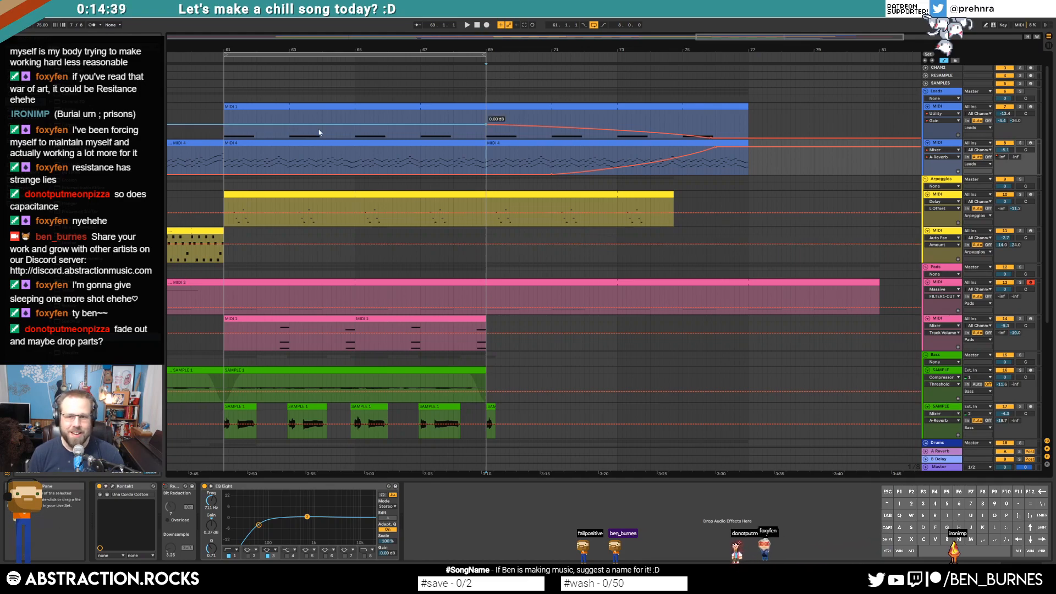
Step: Add a Utility effect to the lower lead track before EQ Eight and automate its gain in a curved fade to silence from bar 74 to 77
{"action": "left_click", "coordinate": [589, 143]}
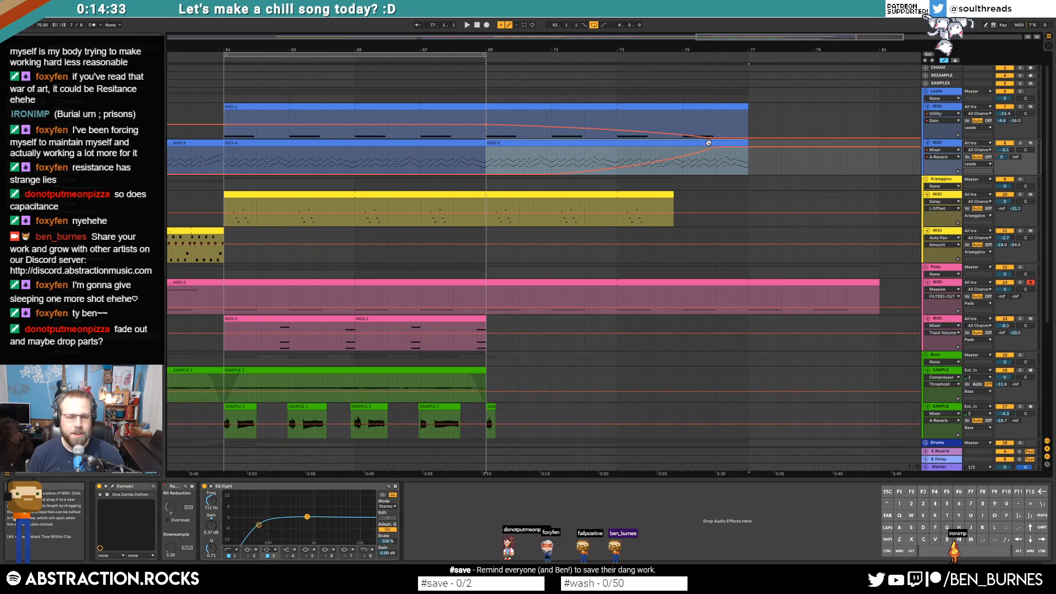
{"action": "left_click_drag", "start_coordinate": [72, 336], "coordinate": [215, 532]}
{"action": "key", "text": "a"}
{"action": "left_click", "coordinate": [650, 160]}
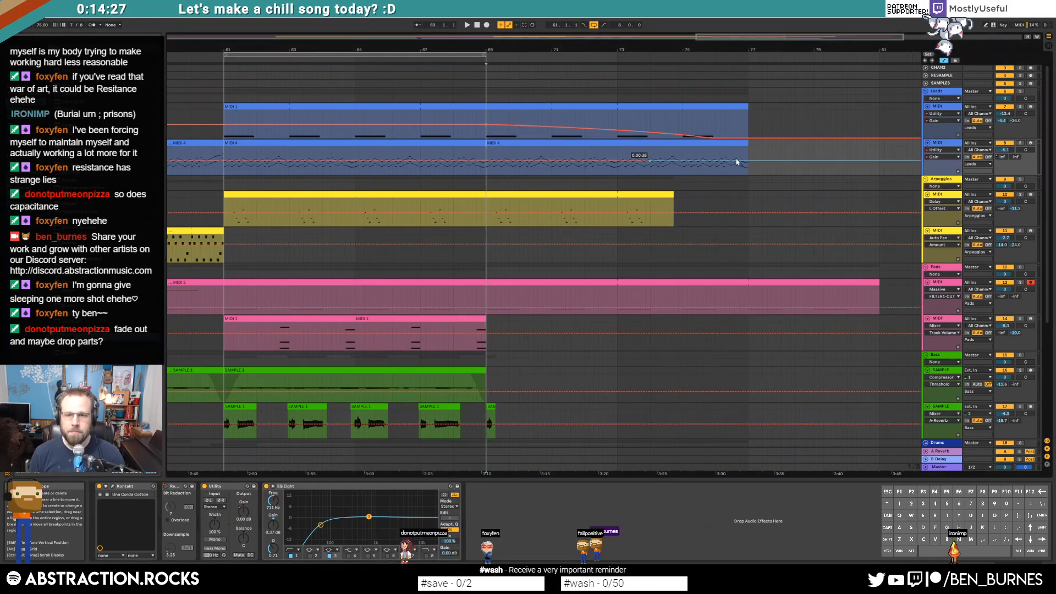
{"action": "left_click_drag", "start_coordinate": [748, 161], "coordinate": [721, 165]}
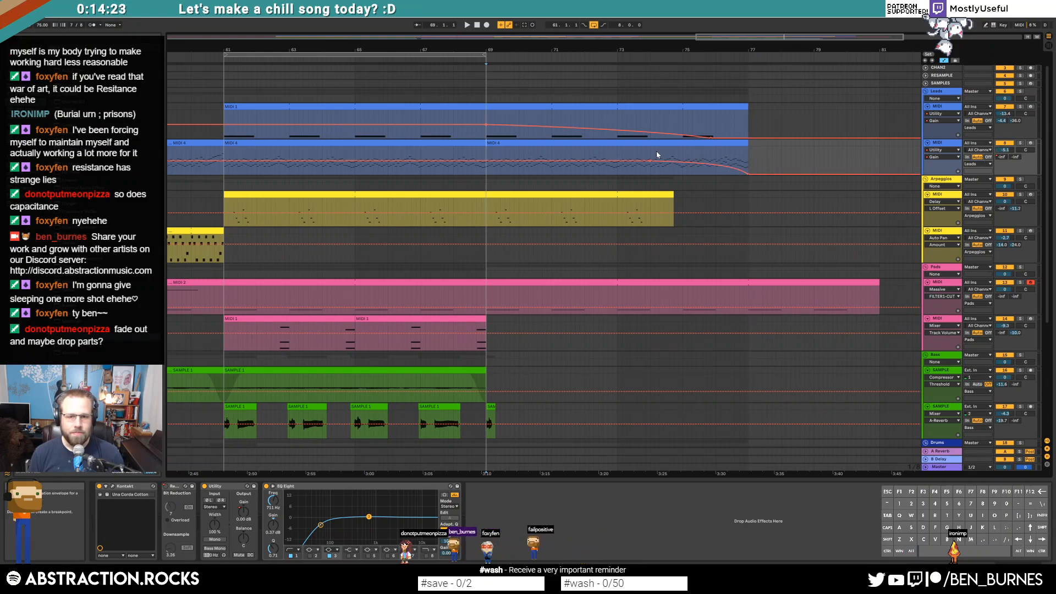
Step: Move the peak of the lower lead track's A-Reverb send automation earlier, to about bar 75
{"action": "left_click", "coordinate": [1001, 158]}
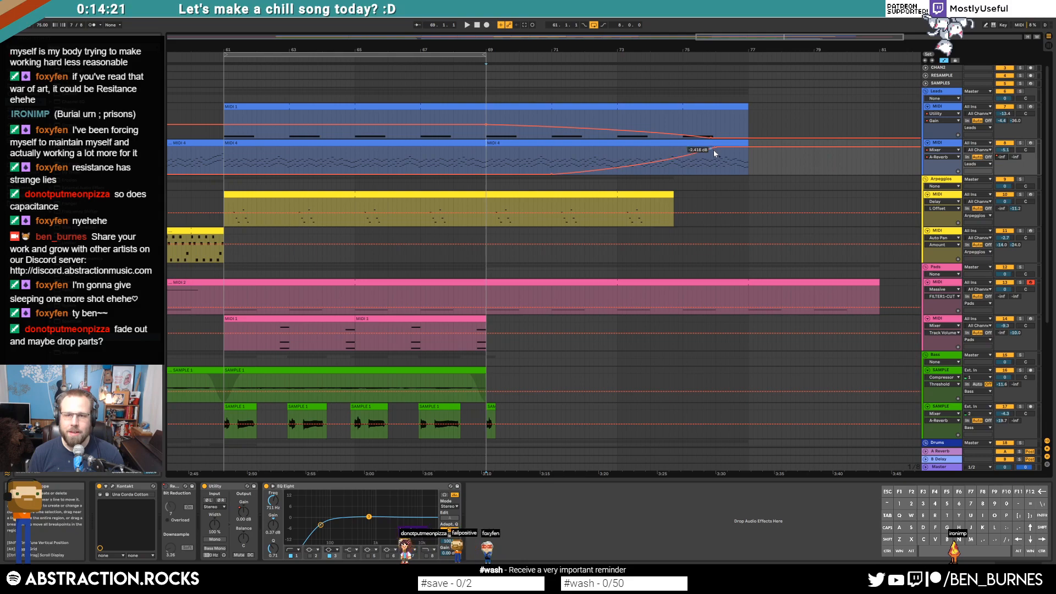
{"action": "left_click_drag", "start_coordinate": [714, 153], "coordinate": [683, 147]}
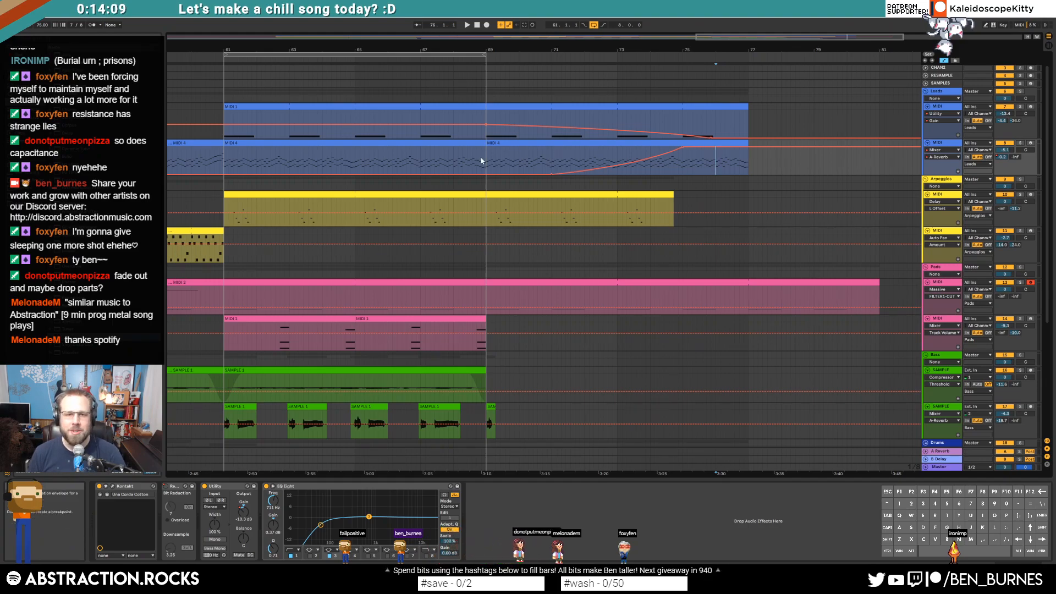
{"action": "key", "text": "a"}
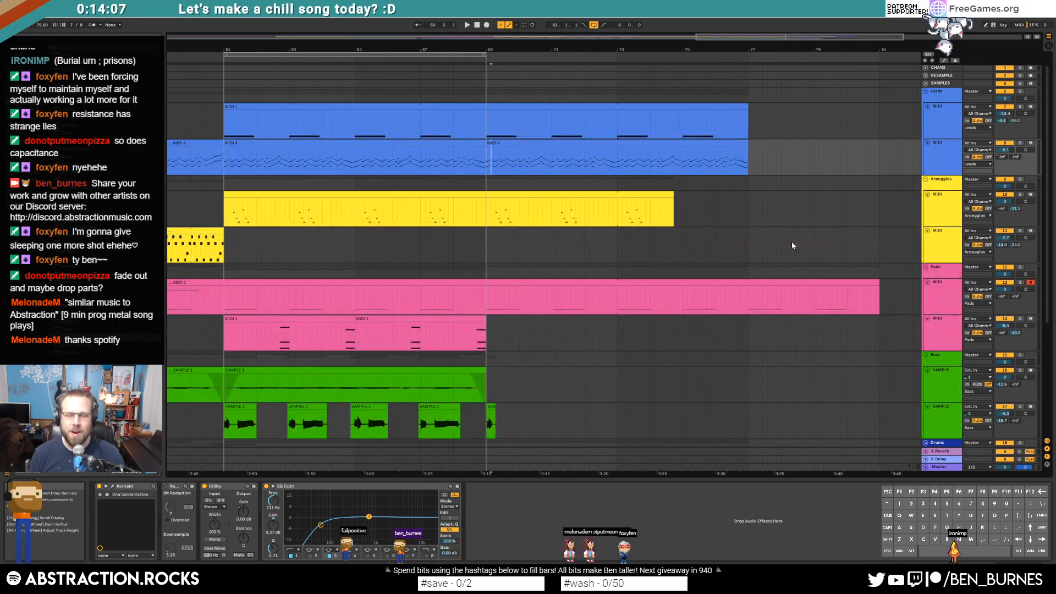
Step: Extend the Wind 2 and SAMPLE 1 ambience clips to about bar 83, with a fade-out at the end of the Wind 2 clip
{"action": "scroll", "coordinate": [791, 245], "scroll_direction": "down", "scroll_amount": 1}
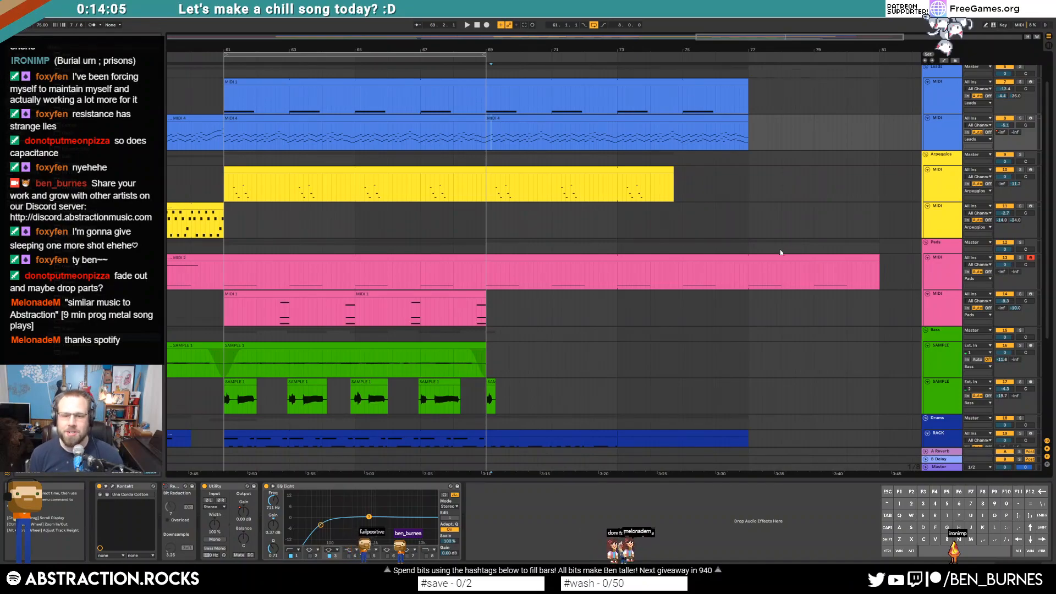
{"action": "scroll", "coordinate": [780, 253], "scroll_direction": "down", "scroll_amount": 4}
{"action": "scroll", "coordinate": [763, 294], "scroll_direction": "down", "scroll_amount": 2}
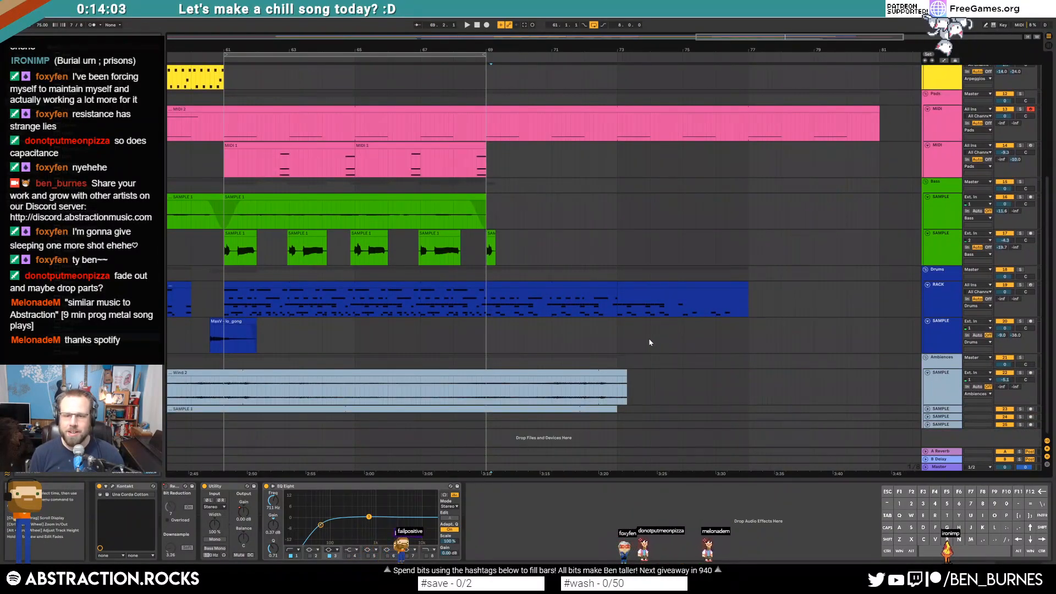
{"action": "left_click_drag", "start_coordinate": [741, 37], "coordinate": [757, 22]}
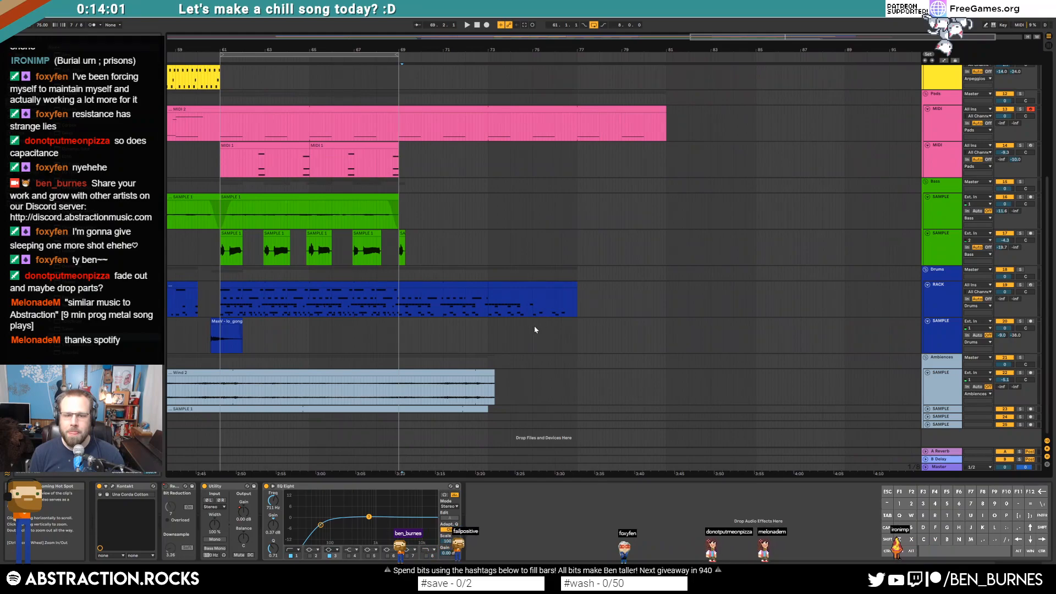
{"action": "left_click_drag", "start_coordinate": [495, 372], "coordinate": [653, 386]}
{"action": "left_click_drag", "start_coordinate": [488, 409], "coordinate": [719, 413]}
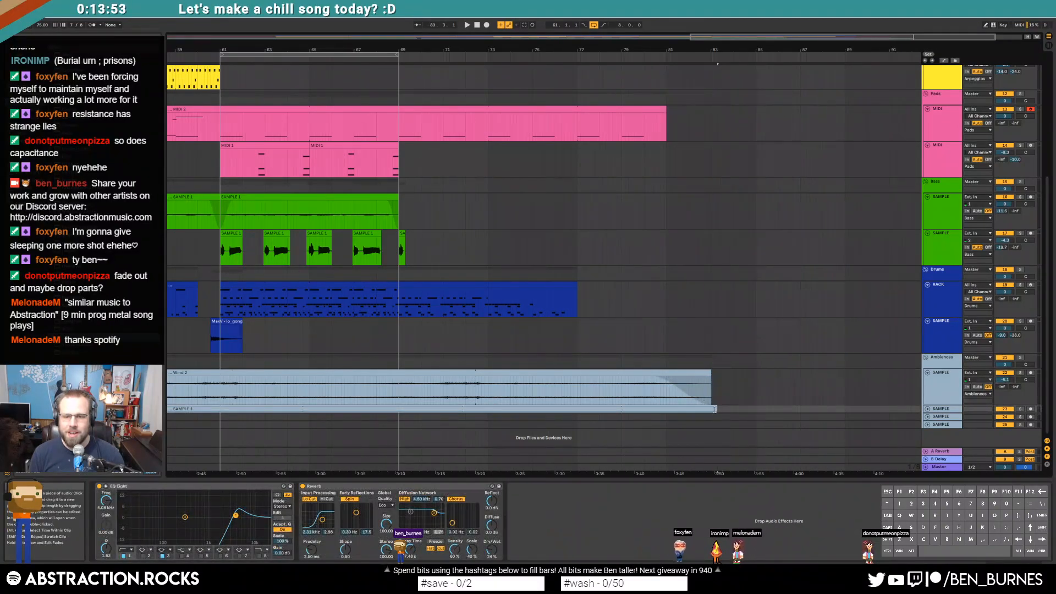
Step: Give the SAMPLE 1 ambience clip a fade-out starting near bar 80, trim its end to match Wind 2, and fold both tracks
{"action": "left_click", "coordinate": [927, 409]}
{"action": "left_click_drag", "start_coordinate": [716, 409], "coordinate": [644, 411]}
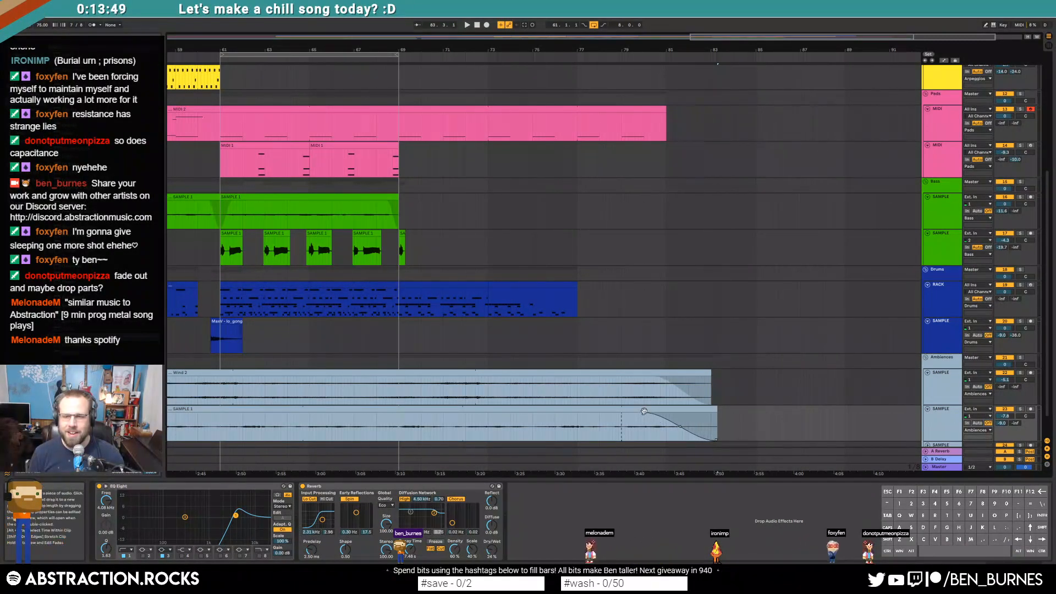
{"action": "left_click_drag", "start_coordinate": [716, 409], "coordinate": [710, 408]}
{"action": "left_click", "coordinate": [721, 418]}
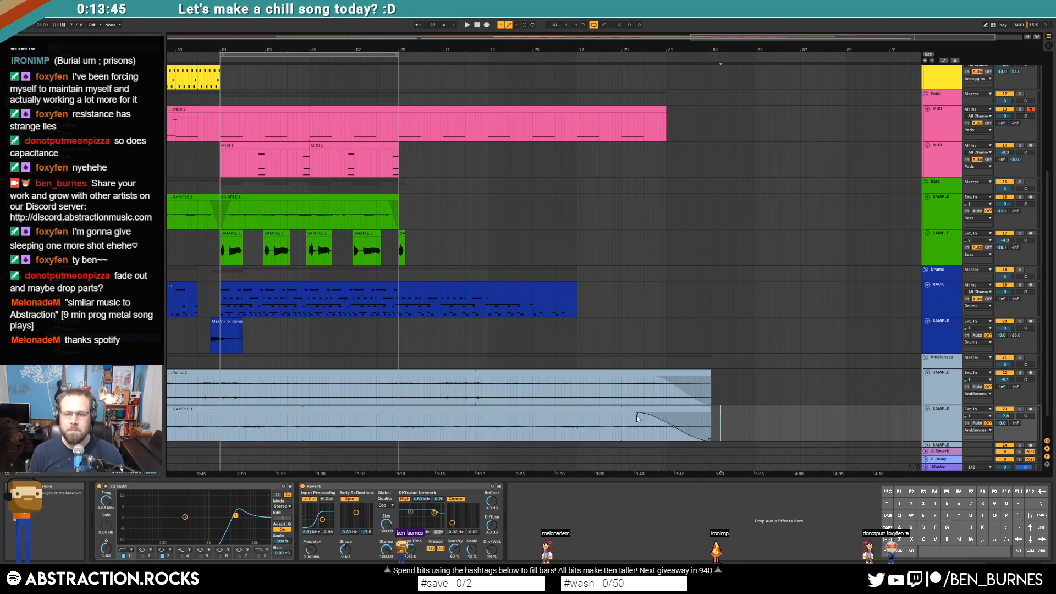
{"action": "left_click", "coordinate": [638, 430]}
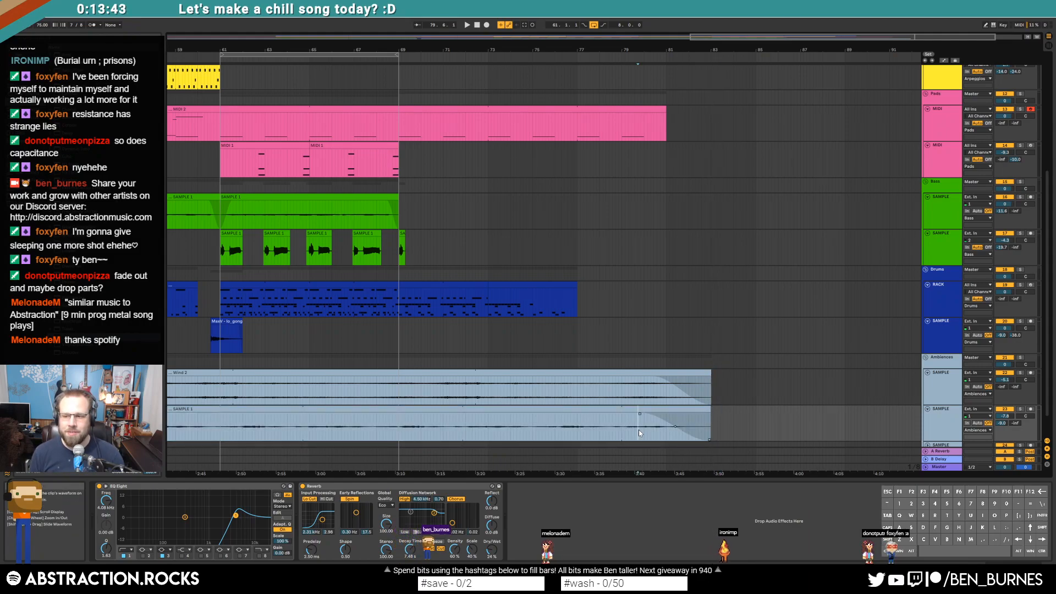
{"action": "left_click", "coordinate": [634, 387]}
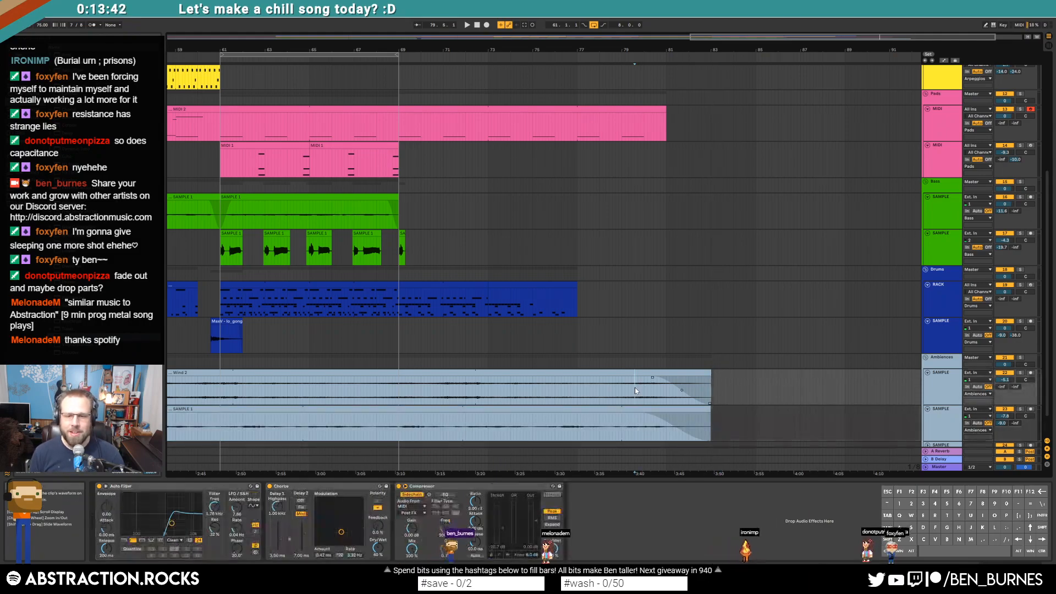
{"action": "left_click", "coordinate": [928, 374]}
{"action": "left_click", "coordinate": [927, 380]}
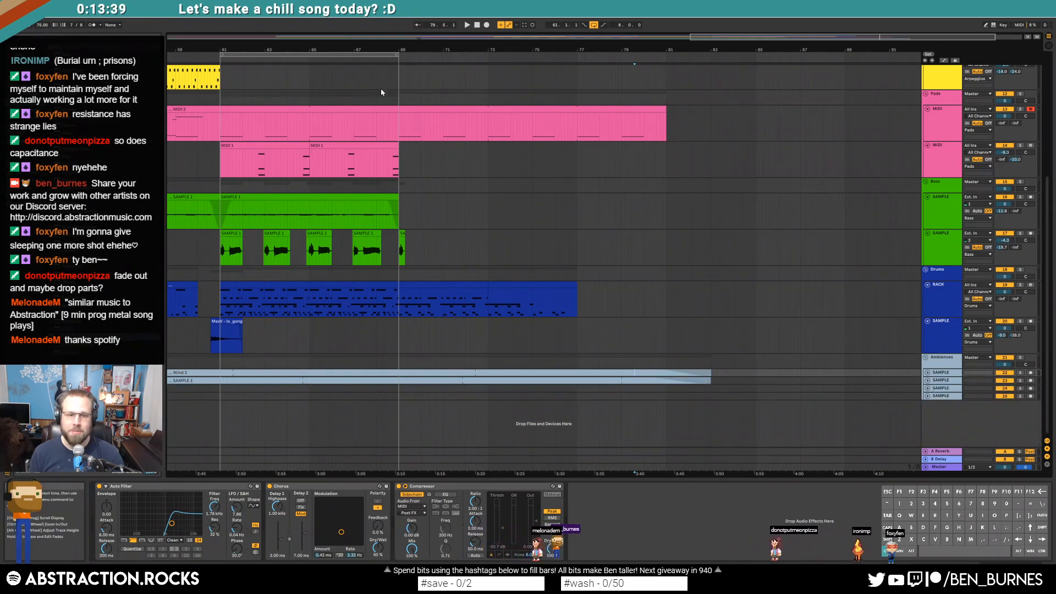
Step: Delete the two empty SAMPLE tracks at the end of the Ambiences group
{"action": "double_click", "coordinate": [390, 35]}
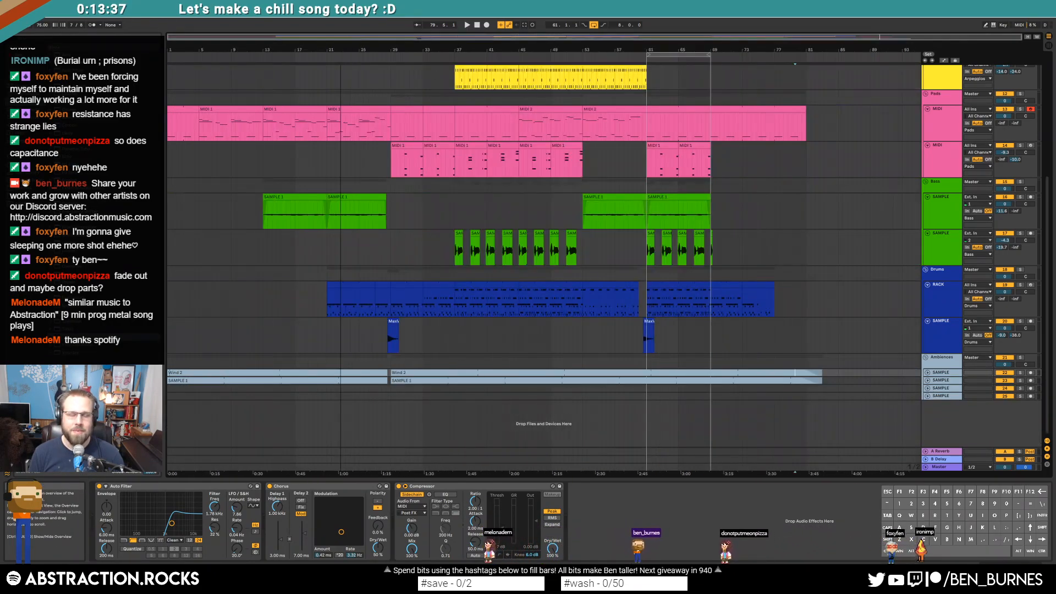
{"action": "left_click", "coordinate": [947, 388]}
{"action": "left_click", "coordinate": [949, 396], "text": "shift"}
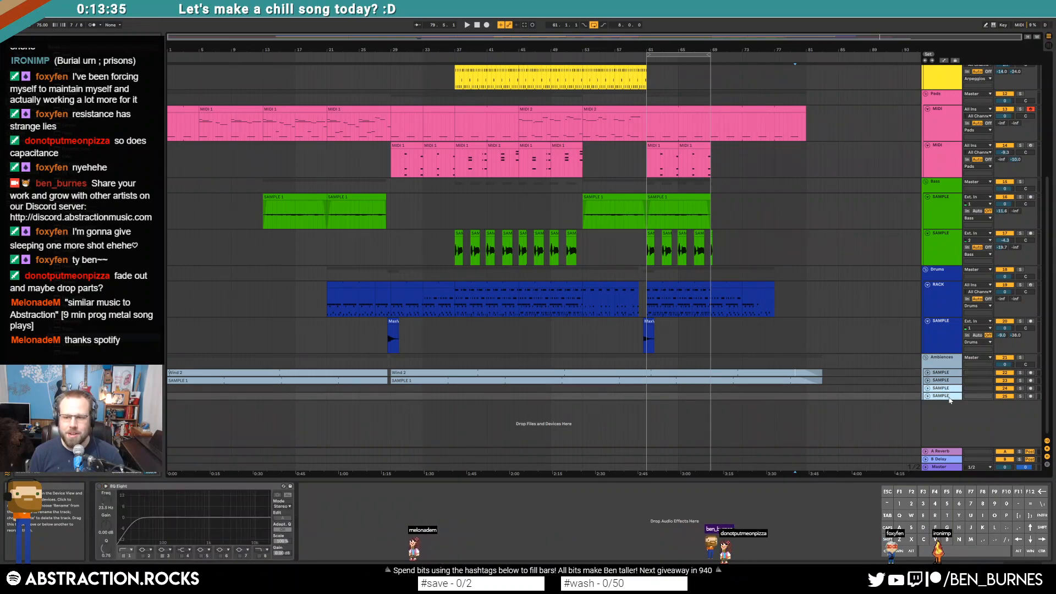
{"action": "key", "text": "Delete"}
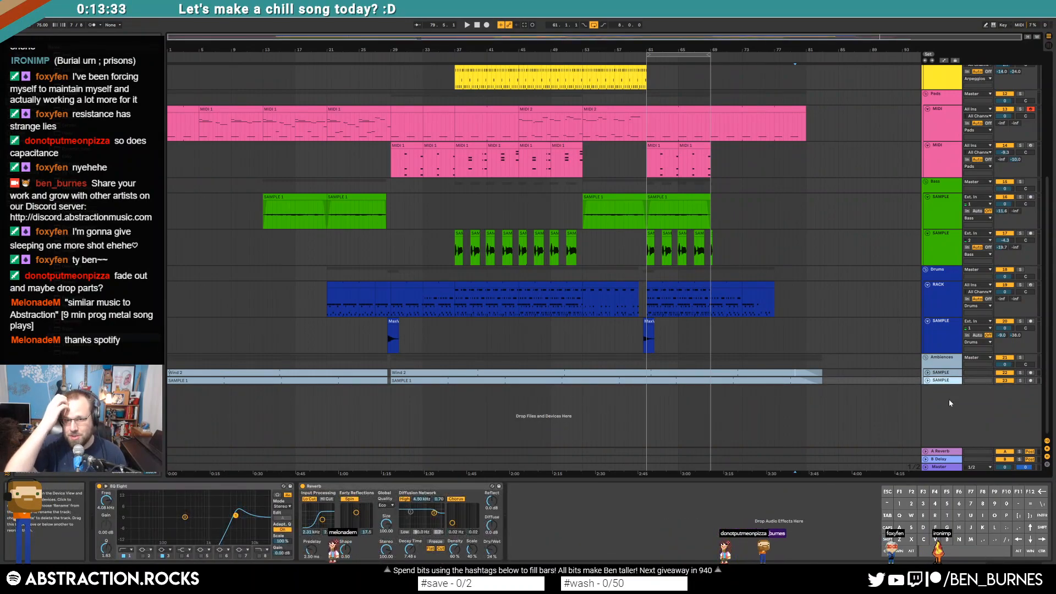
Step: Fold all the expanded lead, arpeggio, pad, bass and drum tracks in the arrangement
{"action": "left_click", "coordinate": [742, 297]}
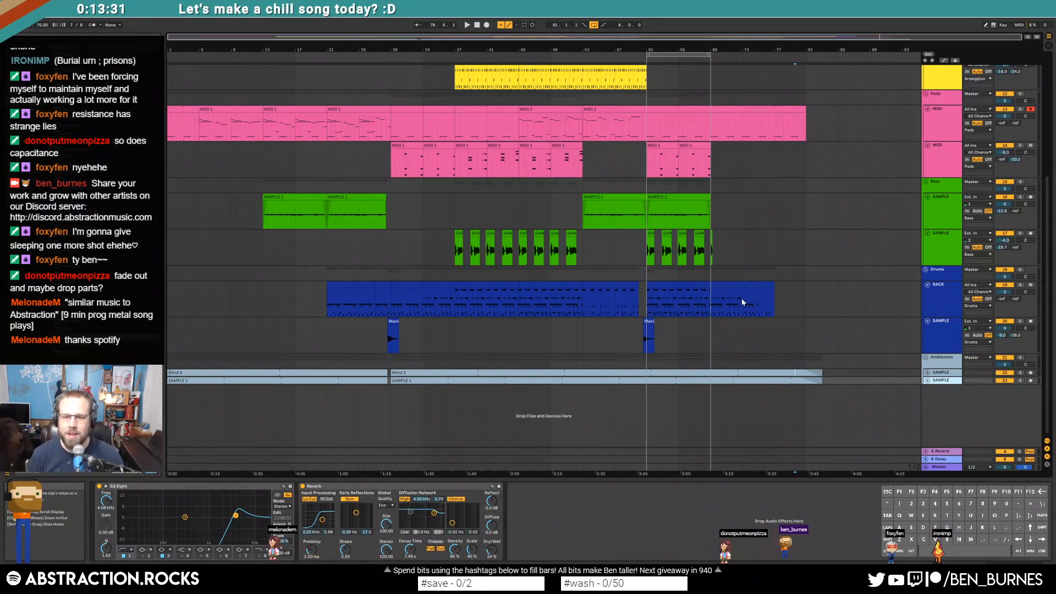
{"action": "left_click", "coordinate": [927, 322]}
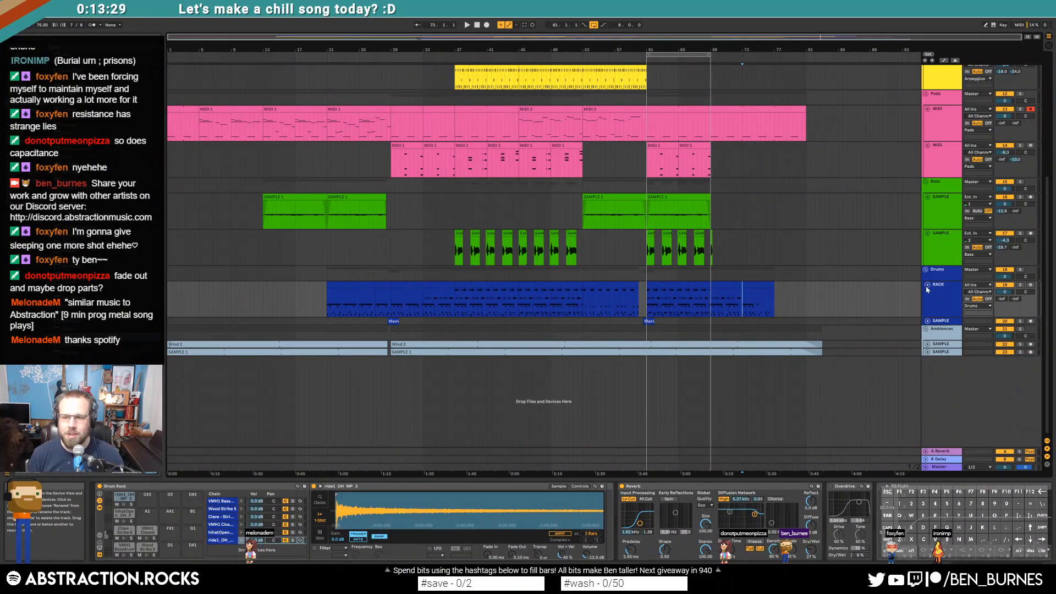
{"action": "left_click", "coordinate": [927, 285]}
{"action": "left_click", "coordinate": [927, 233]}
{"action": "left_click", "coordinate": [928, 195]}
{"action": "left_click", "coordinate": [927, 145]}
{"action": "left_click", "coordinate": [927, 109]}
{"action": "left_click", "coordinate": [928, 211]}
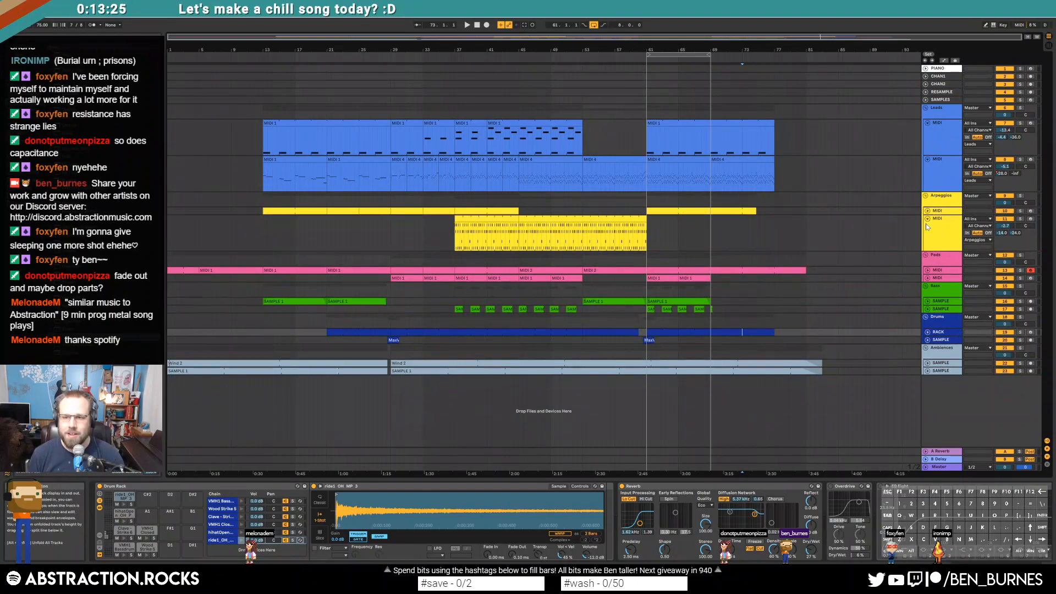
{"action": "left_click", "coordinate": [927, 219]}
{"action": "left_click", "coordinate": [927, 159]}
{"action": "left_click", "coordinate": [928, 123]}
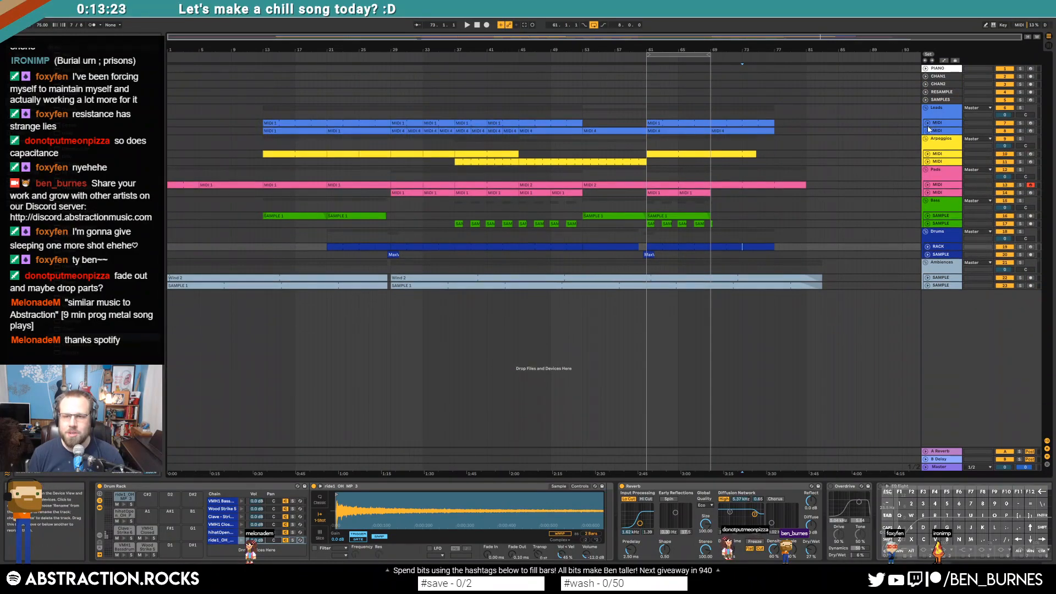
Step: Extend the loop range to cover the whole song from bar 1 to about bar 83 and start playback
{"action": "left_click_drag", "start_coordinate": [708, 54], "coordinate": [824, 66]}
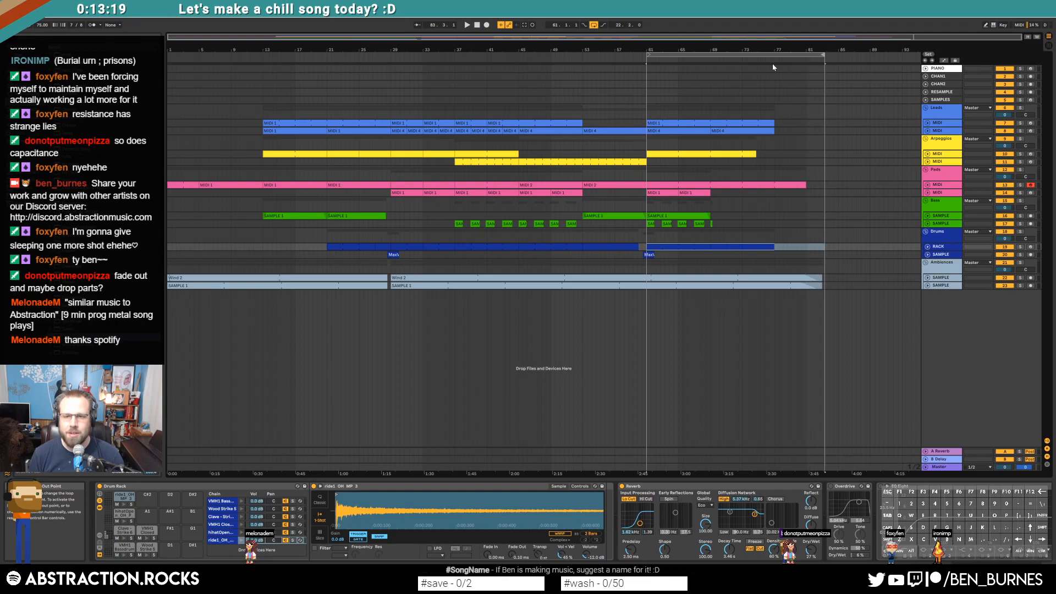
{"action": "left_click_drag", "start_coordinate": [650, 55], "coordinate": [170, 55]}
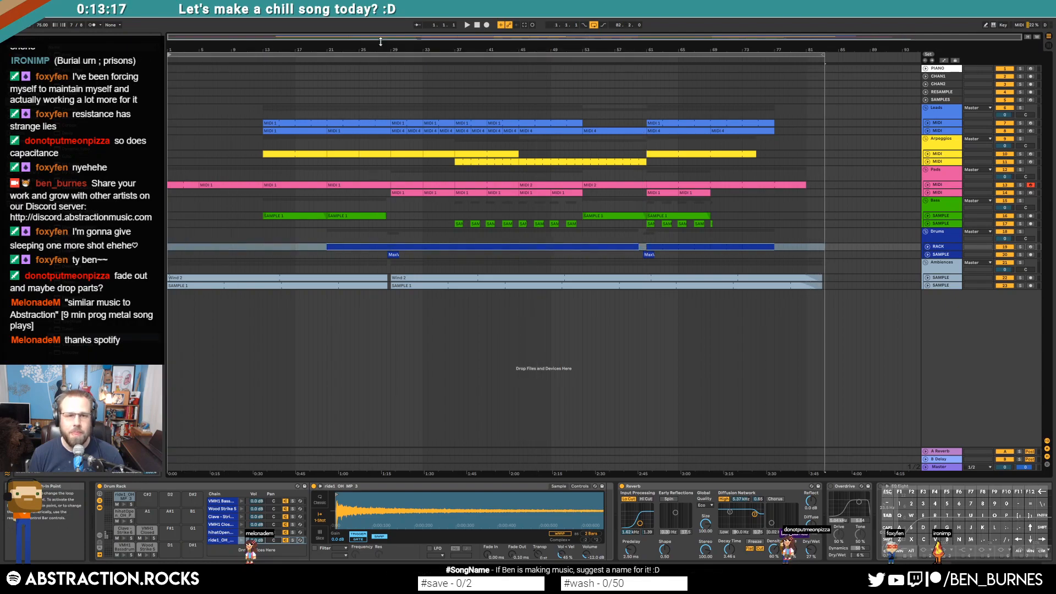
{"action": "key", "text": "space"}
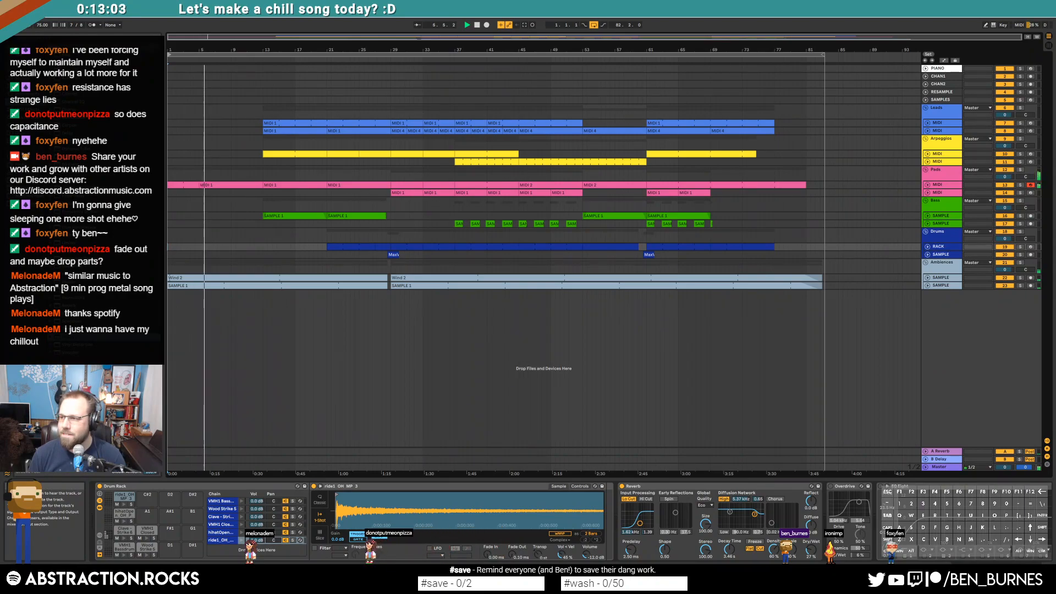
Step: Bring the Spotify for Artists audience page into view and close it
{"action": "left_click_drag", "start_coordinate": [1055, 141], "coordinate": [557, 73]}
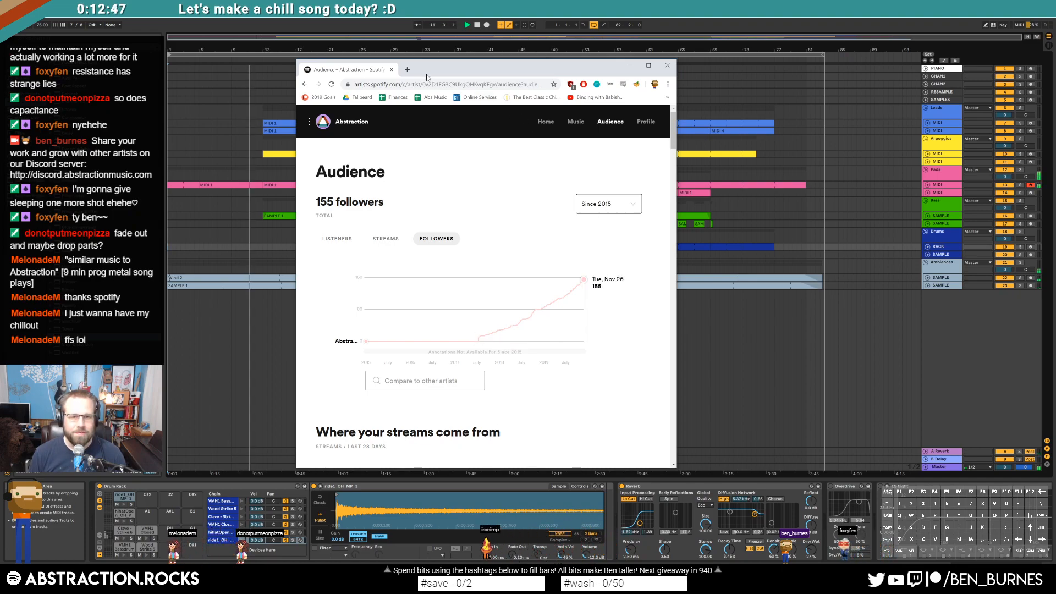
{"action": "left_click", "coordinate": [392, 70]}
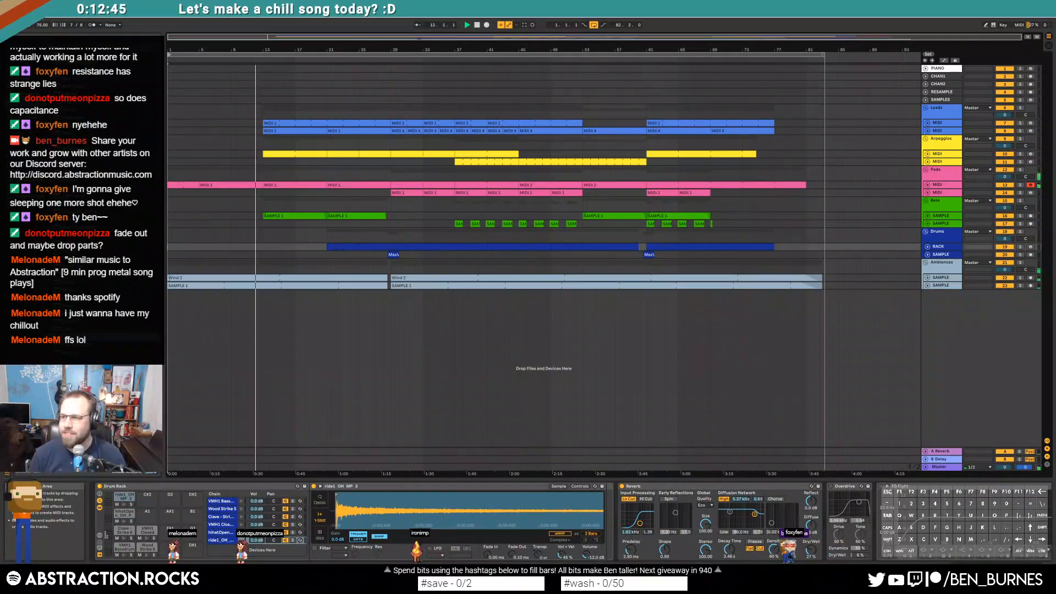
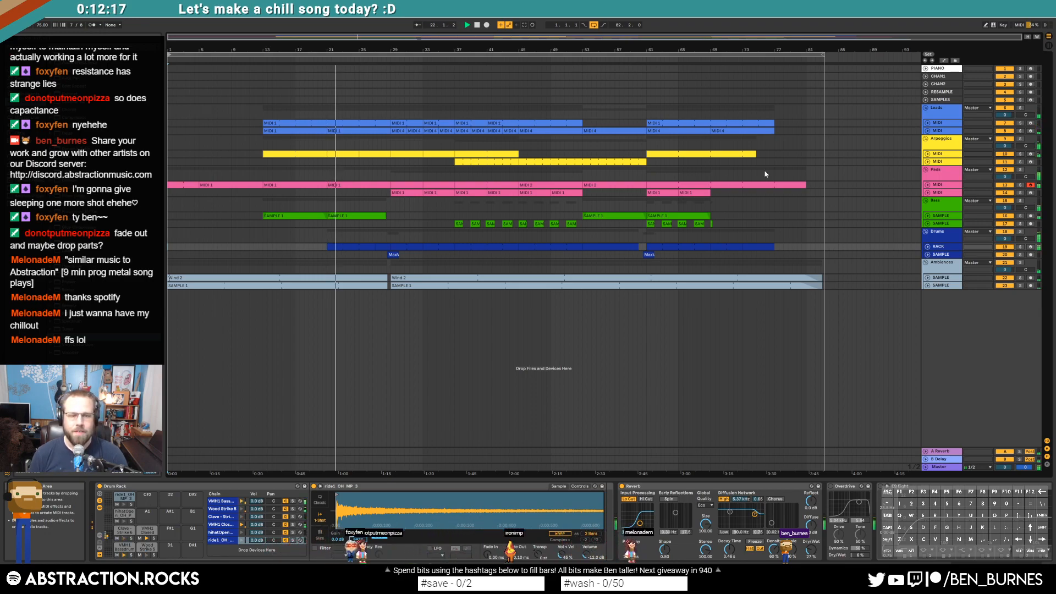
Step: Unfold the upper pad track and examine the low notes of its MIDI clip starting at bar 21
{"action": "left_click", "coordinate": [927, 184]}
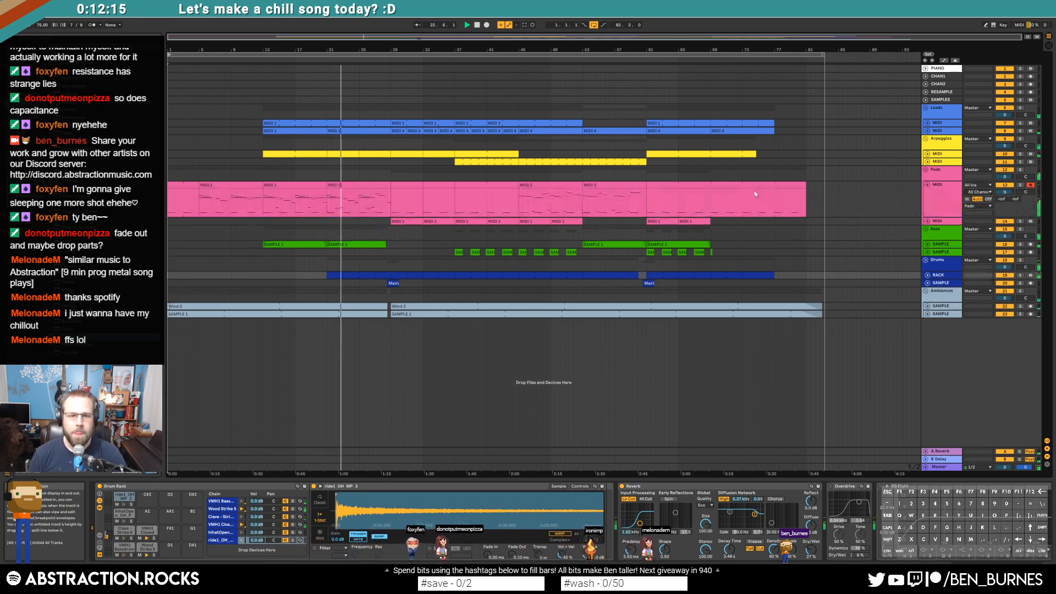
{"action": "double_click", "coordinate": [358, 185]}
{"action": "left_click", "coordinate": [332, 504]}
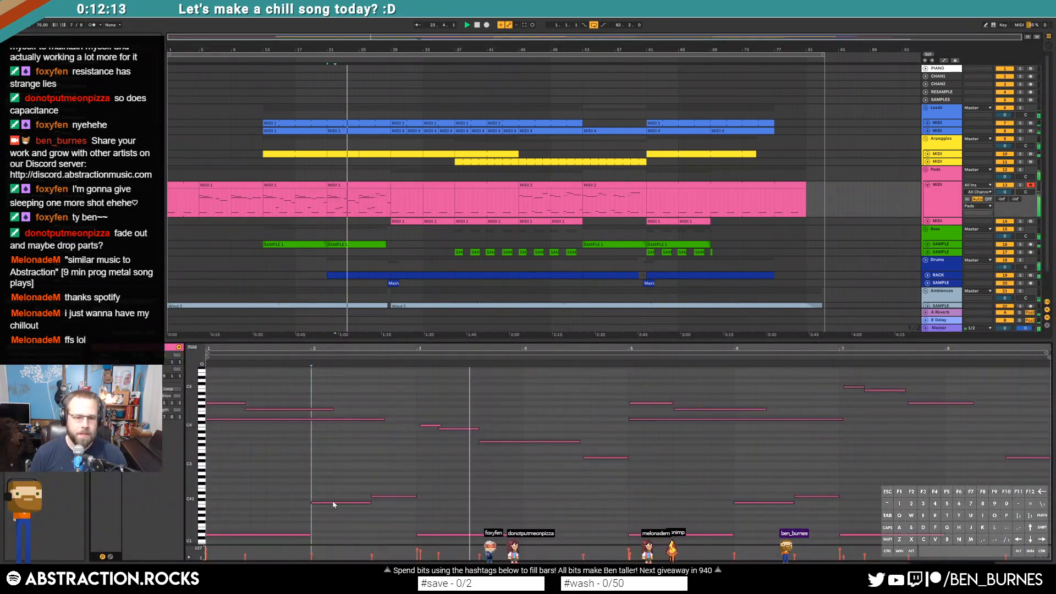
{"action": "left_click", "coordinate": [333, 502]}
{"action": "left_click", "coordinate": [643, 508]}
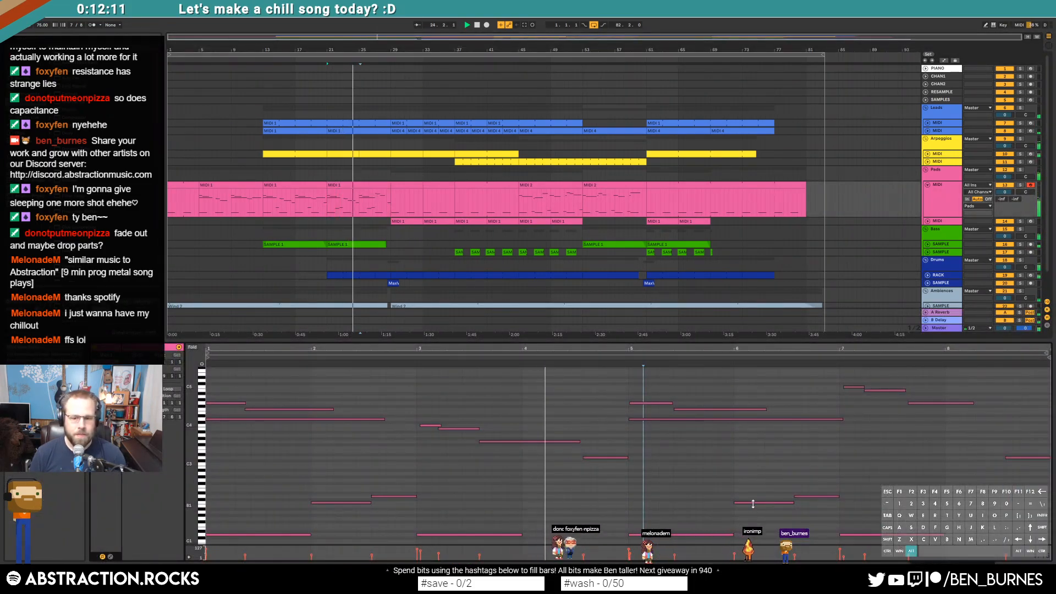
{"action": "key", "text": "shift+Tab"}
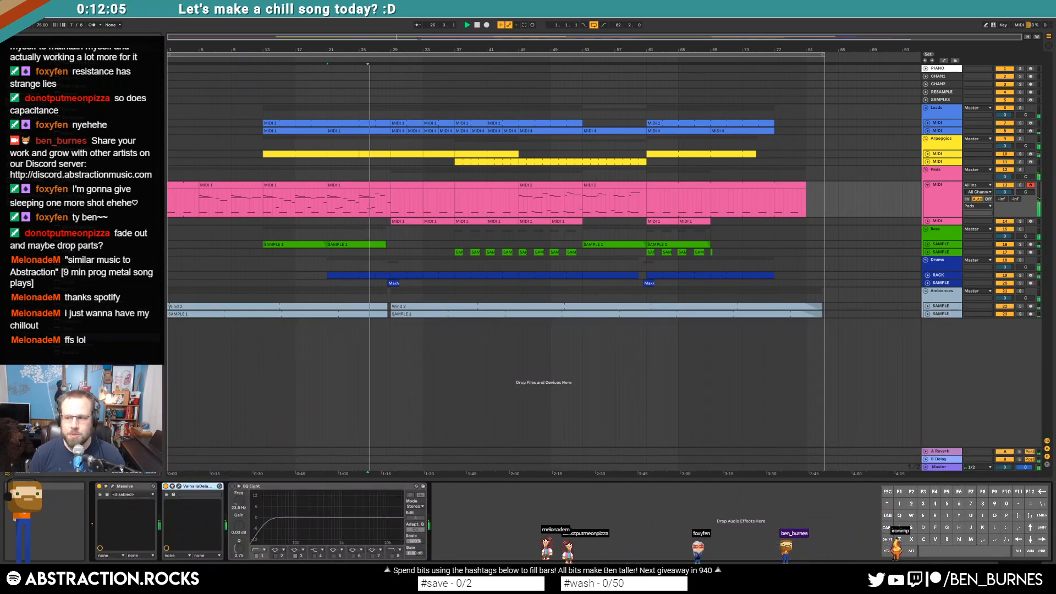
Step: Slightly boost the second band of the EQ Eight on the Master track
{"action": "left_click", "coordinate": [927, 467]}
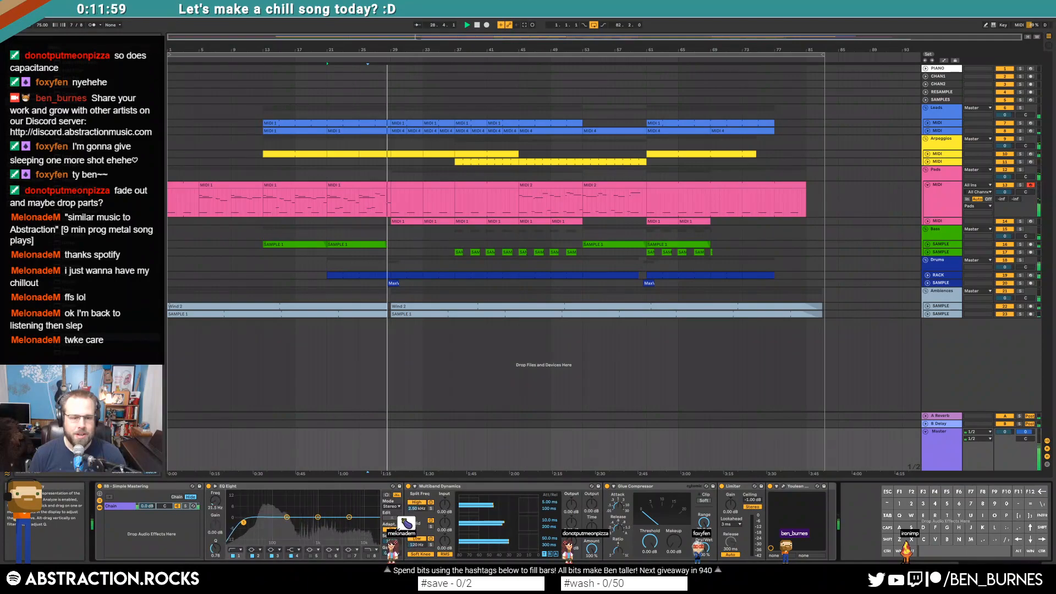
{"action": "left_click_drag", "start_coordinate": [287, 517], "coordinate": [286, 514]}
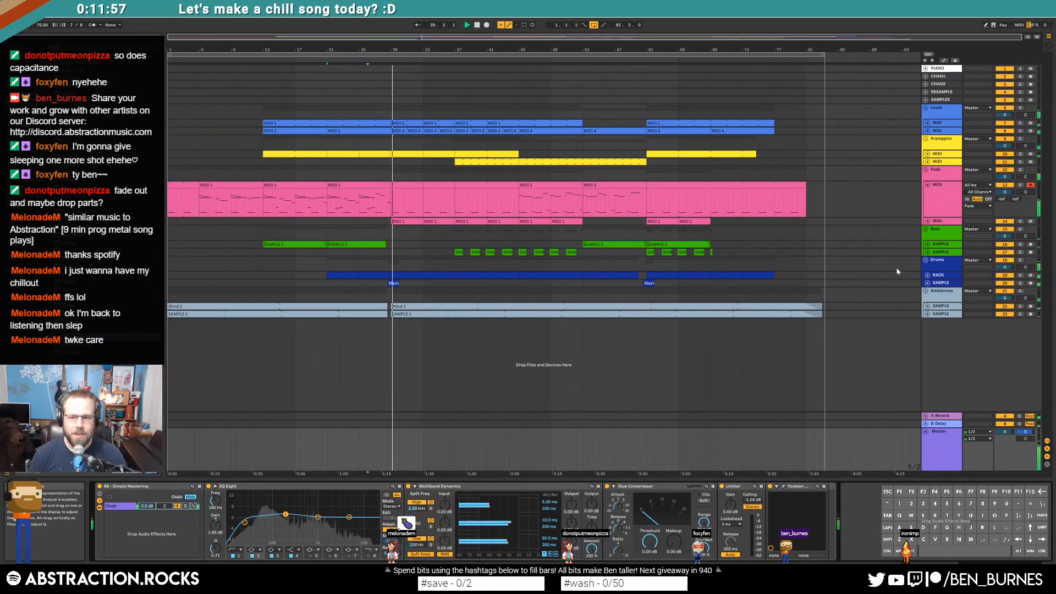
Step: Turn on the EQ Eight of the SAMPLE track in the Drums group and lower the track's volume slightly
{"action": "left_click", "coordinate": [941, 282]}
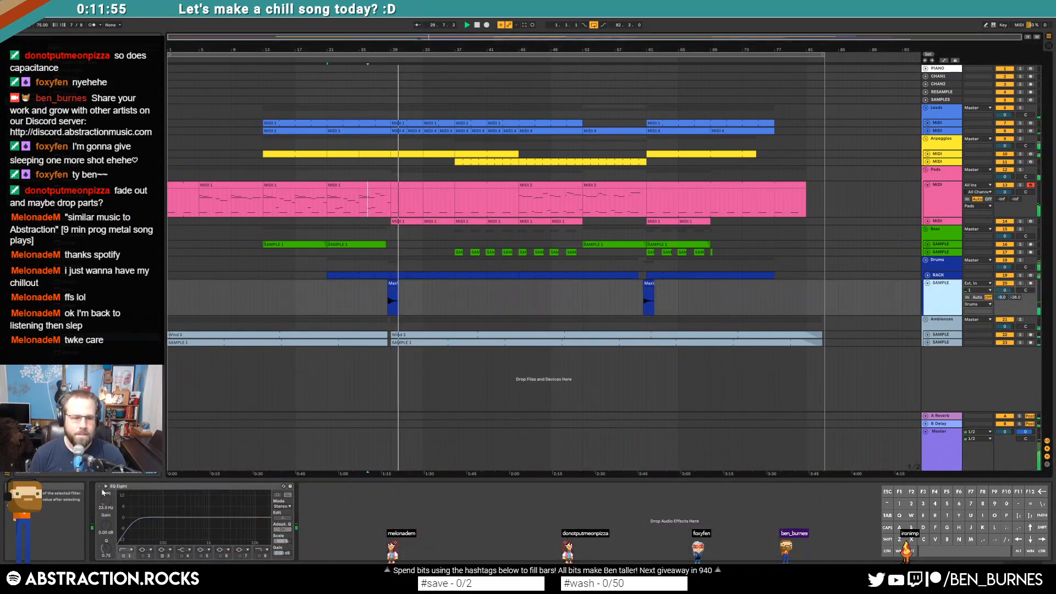
{"action": "left_click", "coordinate": [99, 486]}
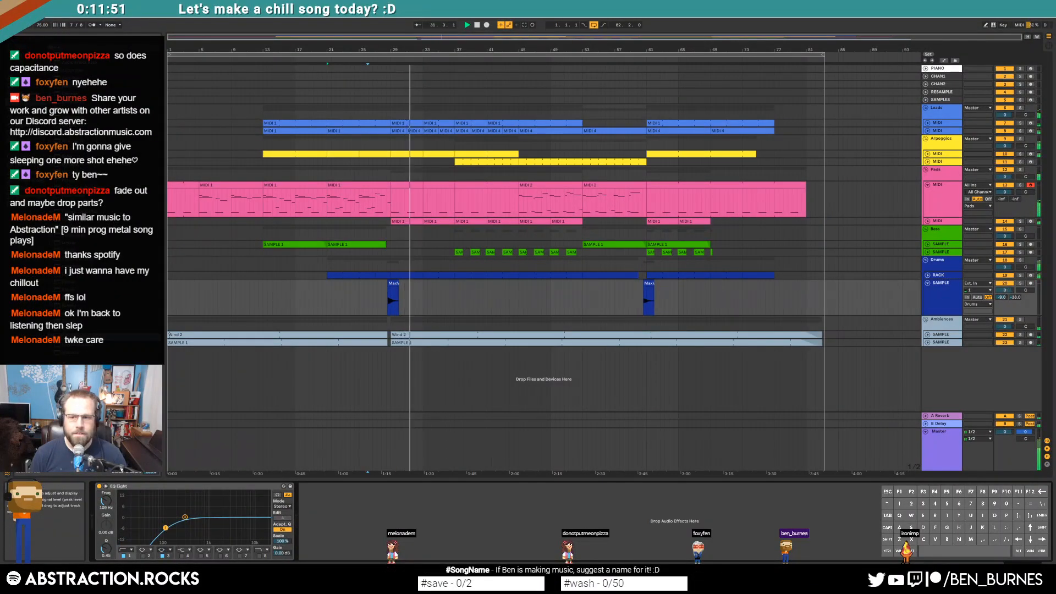
{"action": "left_click_drag", "start_coordinate": [1005, 290], "coordinate": [1005, 297]}
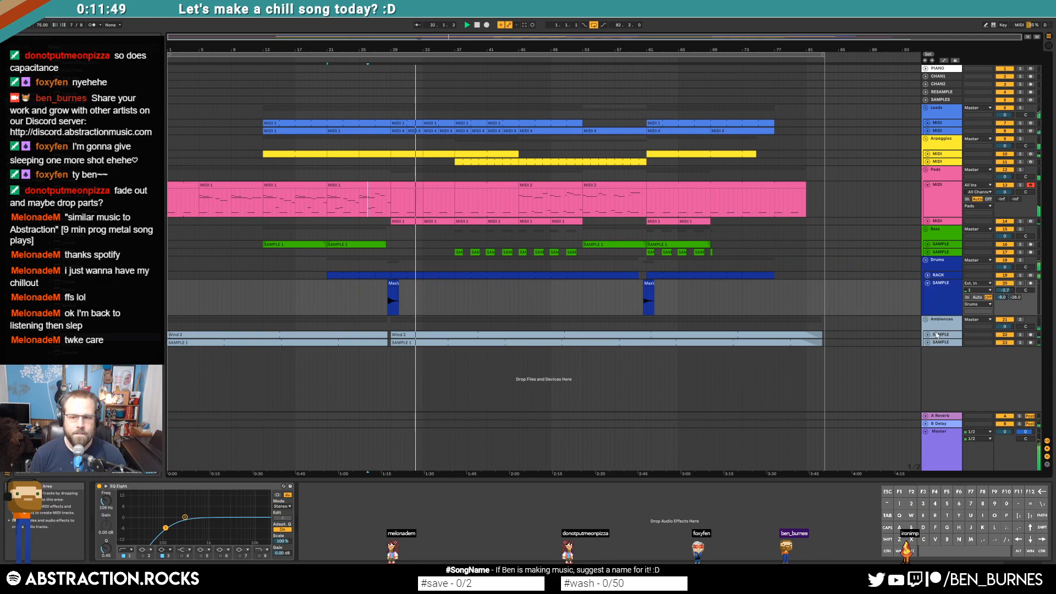
Step: Lower the threshold of the Master track's Glue Compressor to -10.2 dB
{"action": "left_click", "coordinate": [941, 448]}
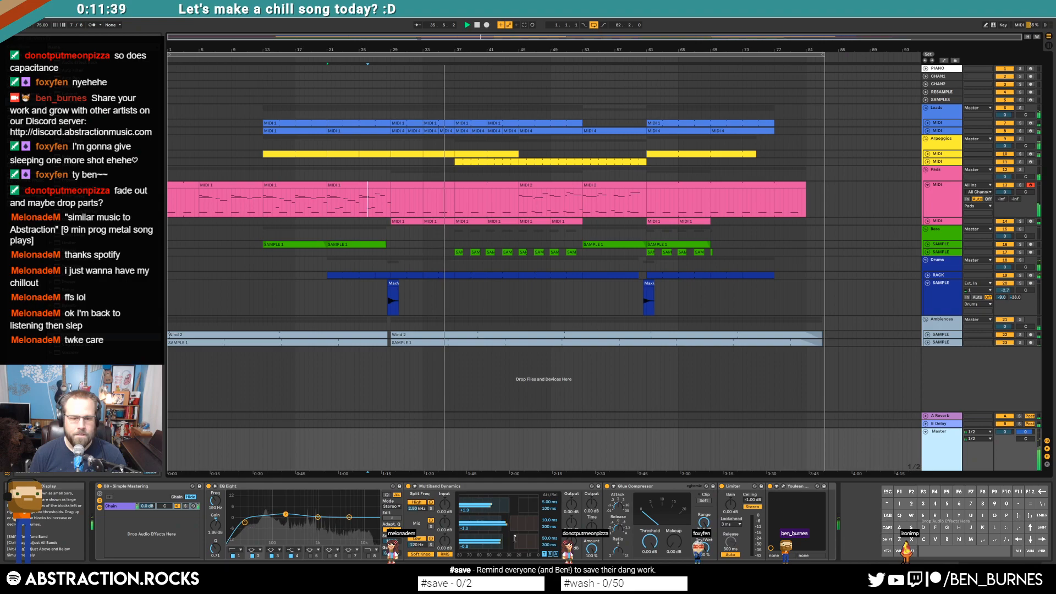
{"action": "left_click_drag", "start_coordinate": [659, 546], "coordinate": [659, 555]}
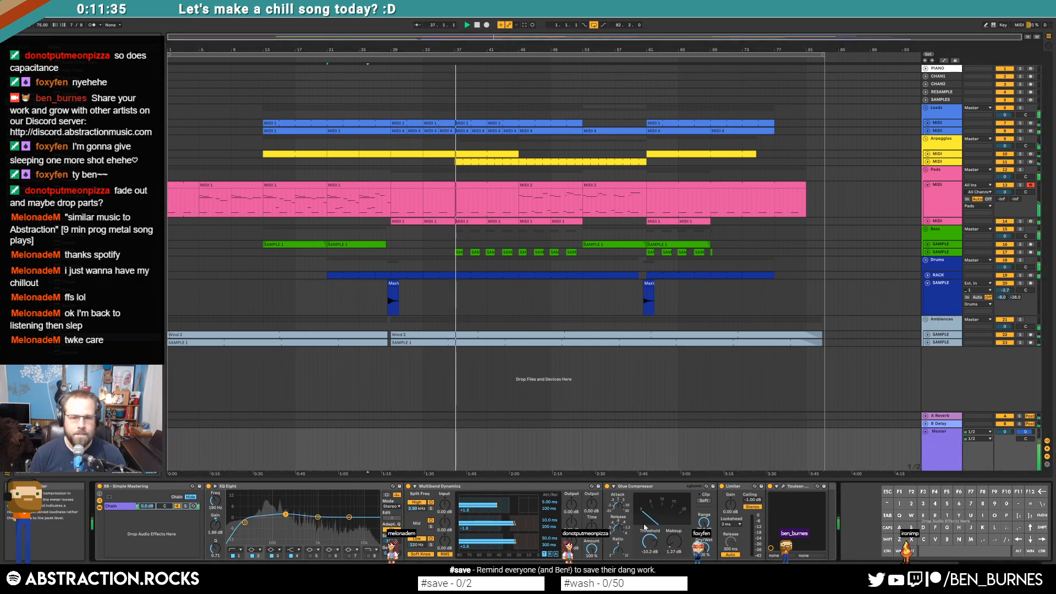
Step: Unfold the Wind 2 ambience track, mute it briefly to compare, and lower its volume
{"action": "left_click", "coordinate": [927, 334]}
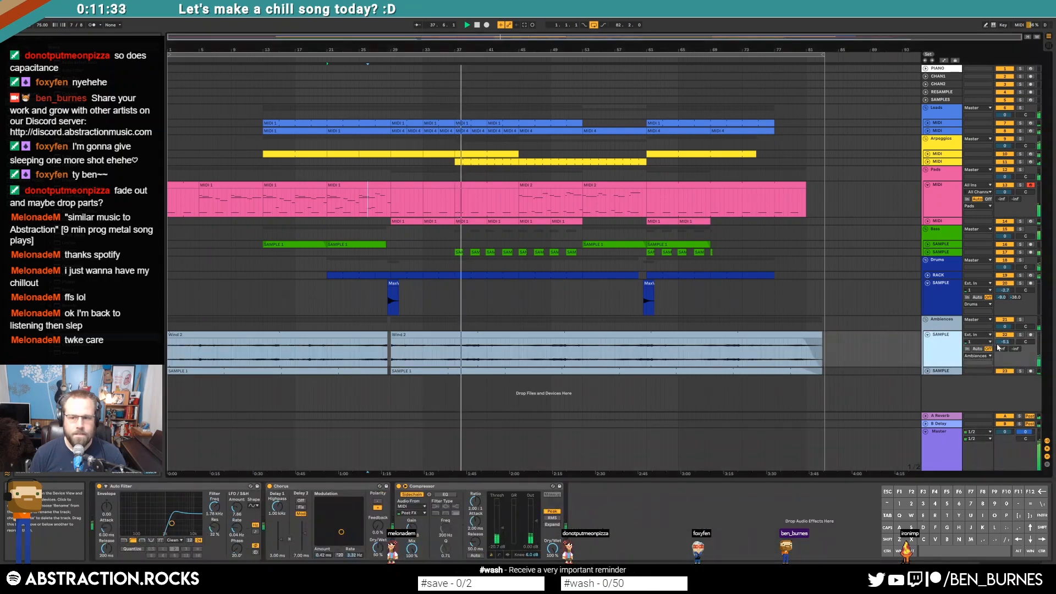
{"action": "left_click", "coordinate": [1006, 340]}
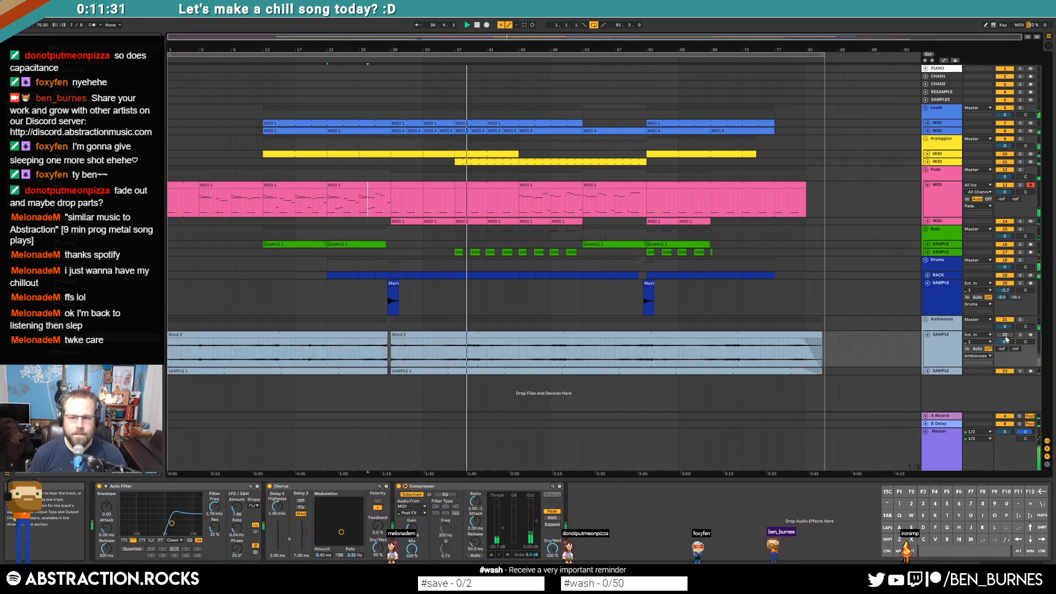
{"action": "left_click_drag", "start_coordinate": [1006, 342], "coordinate": [1005, 356]}
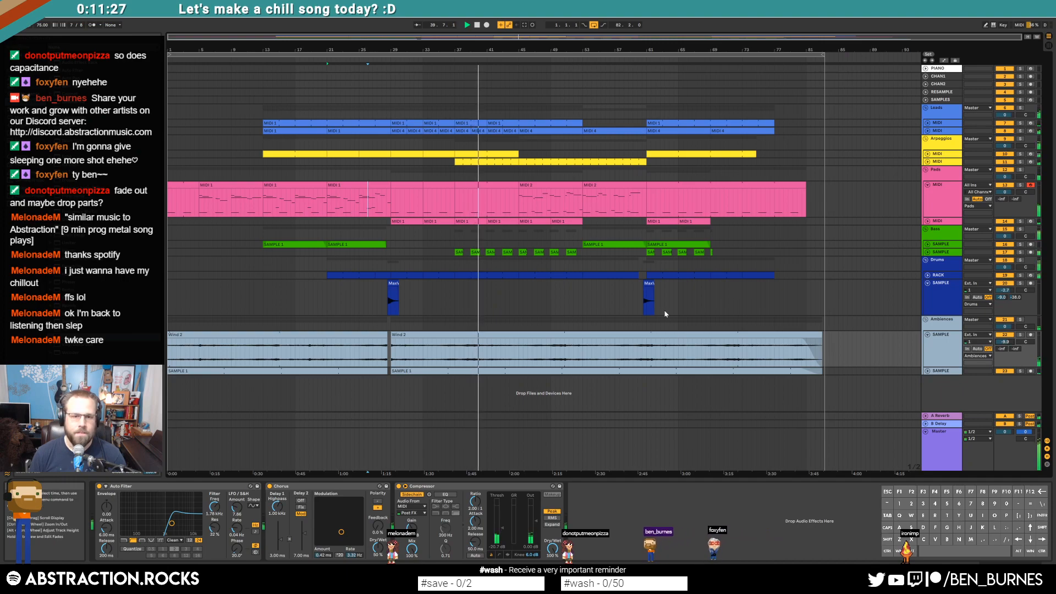
{"action": "key", "text": "shift+Tab"}
{"action": "key", "text": "shift+Tab"}
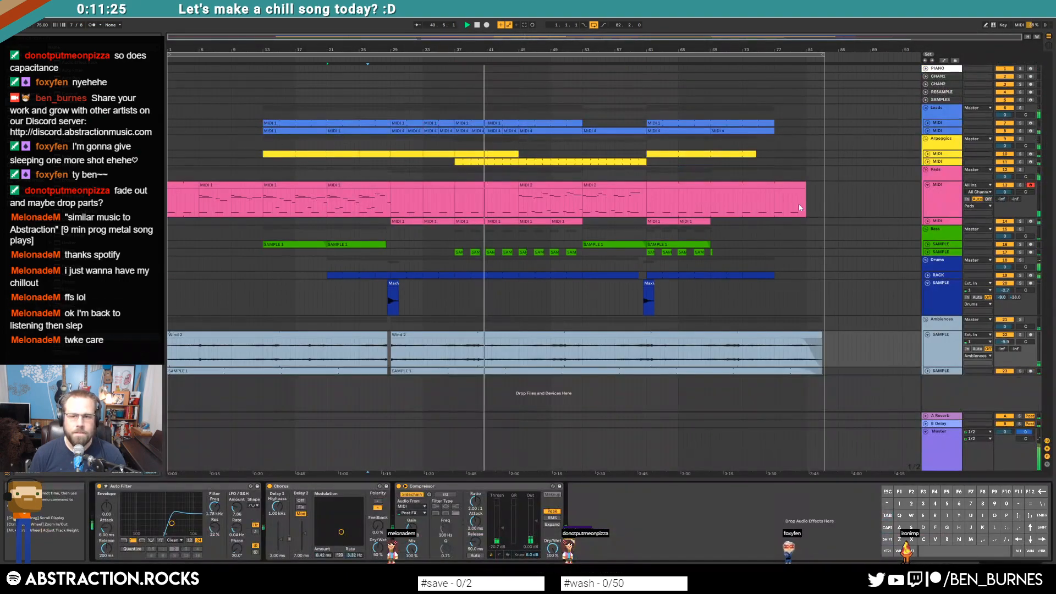
Step: Enable Compression / Tape with the Nice And Easy preset in the lower lead track's Una Corda Cotton instrument, raise its amount, and close Kontakt
{"action": "left_click", "coordinate": [942, 136]}
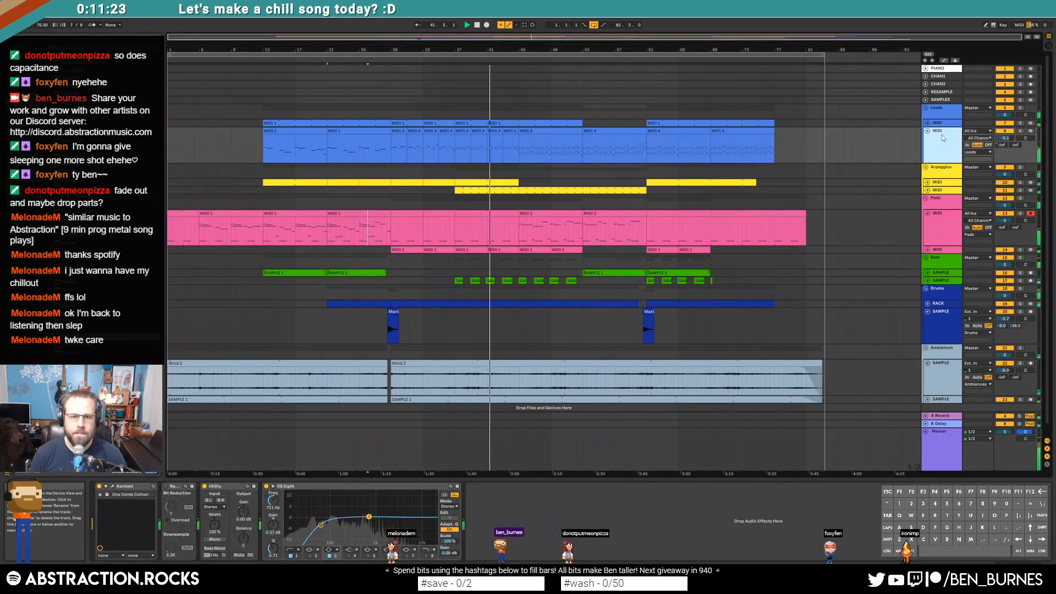
{"action": "left_click", "coordinate": [113, 486]}
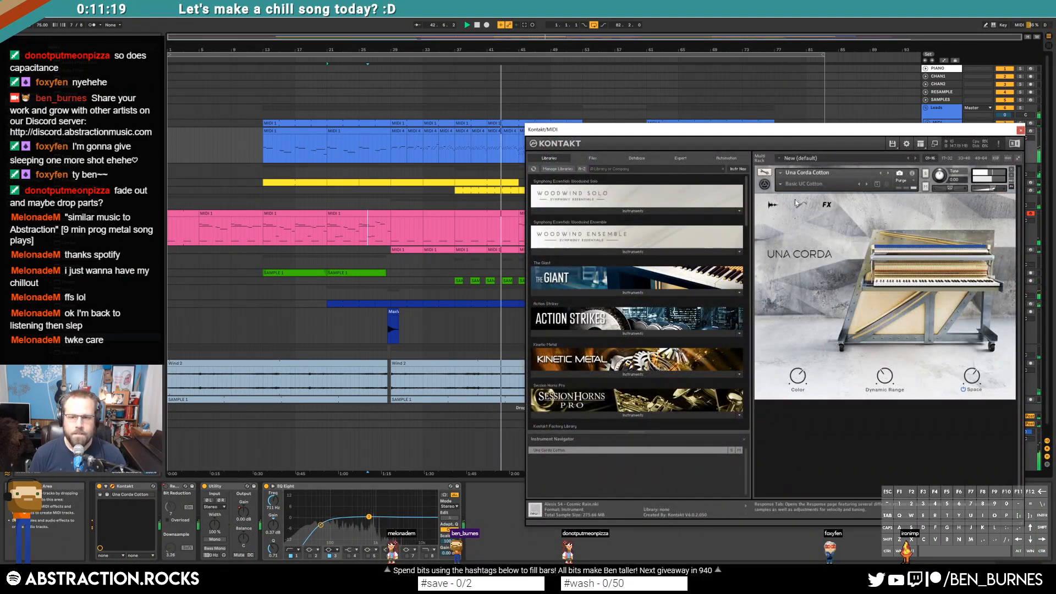
{"action": "left_click", "coordinate": [794, 207]}
{"action": "left_click", "coordinate": [800, 205]}
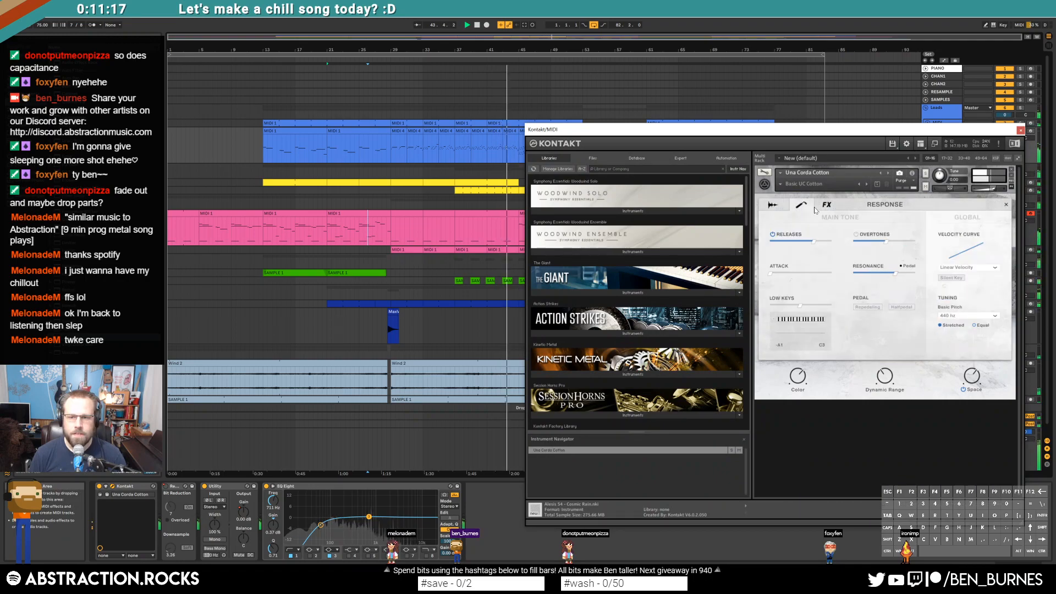
{"action": "left_click", "coordinate": [826, 205]}
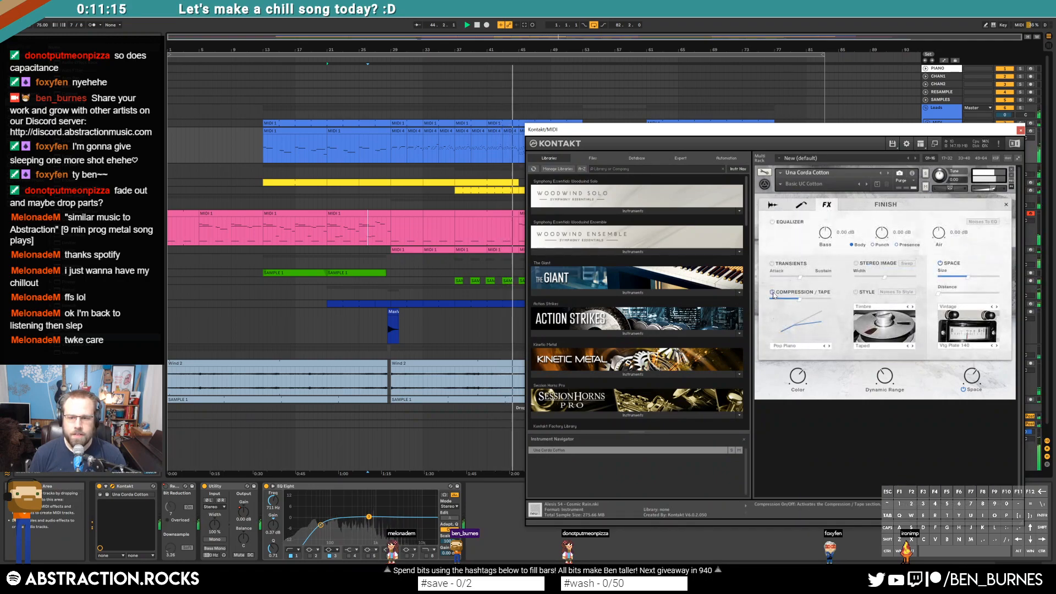
{"action": "left_click", "coordinate": [829, 347]}
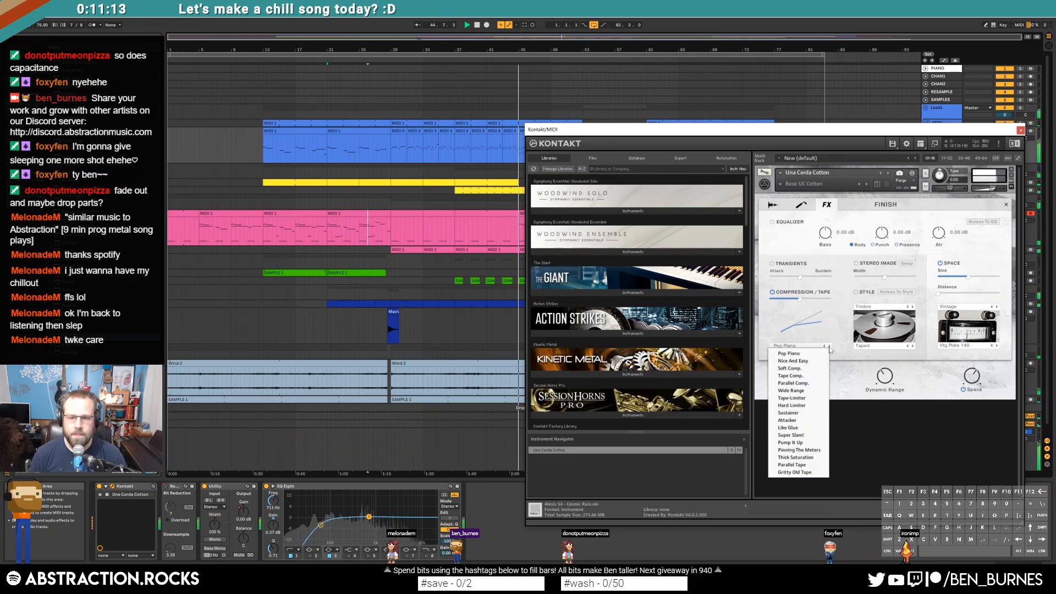
{"action": "left_click", "coordinate": [807, 361]}
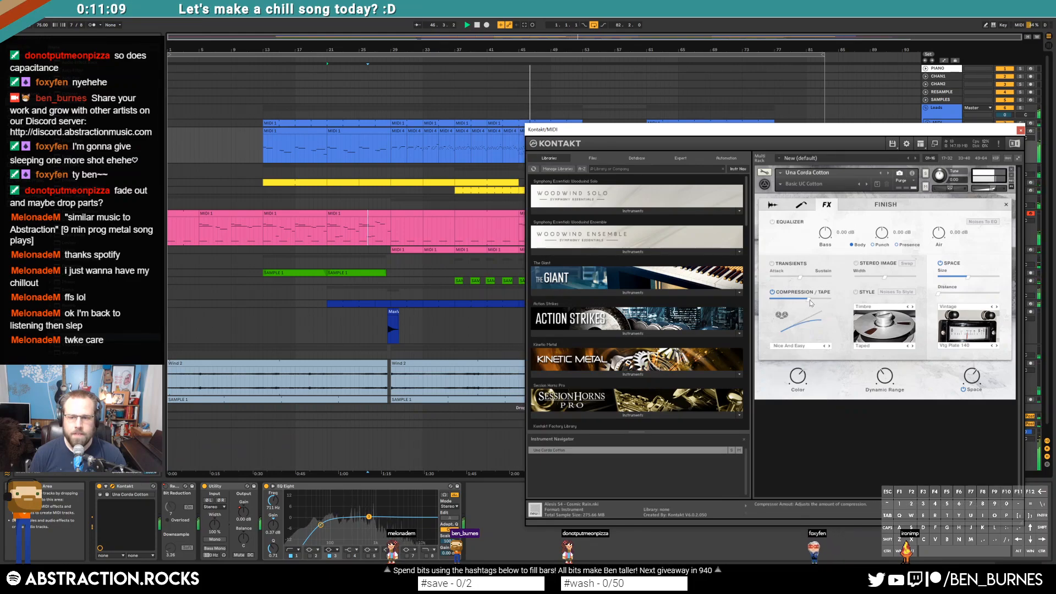
{"action": "left_click", "coordinate": [1020, 131]}
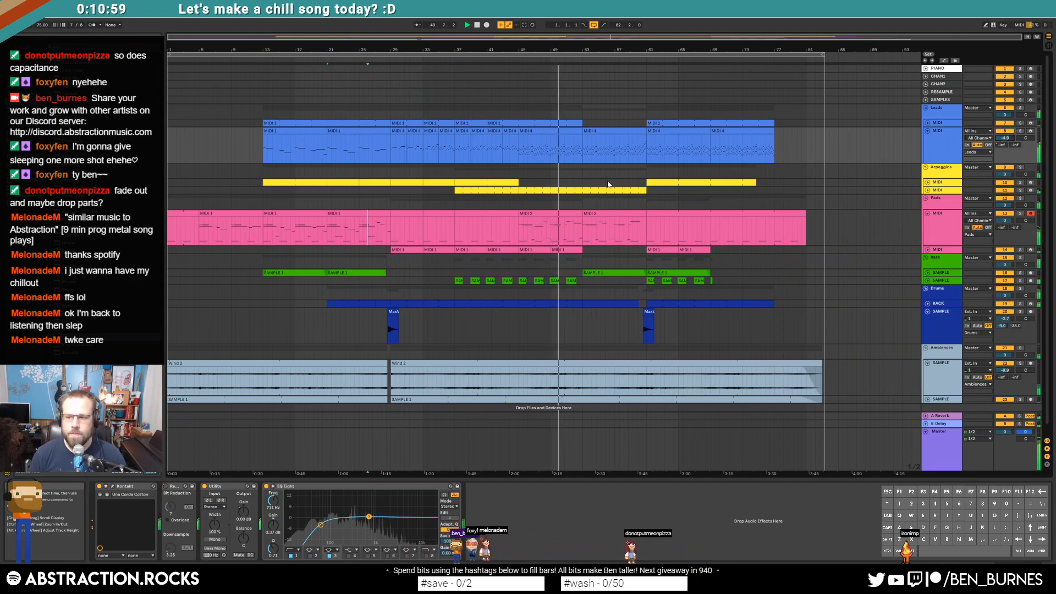
Step: Raise the Makeup of the Master track's Glue Compressor to 4.76 dB and check the song's loudness in Youlean Loudness Meter
{"action": "left_click", "coordinate": [941, 445]}
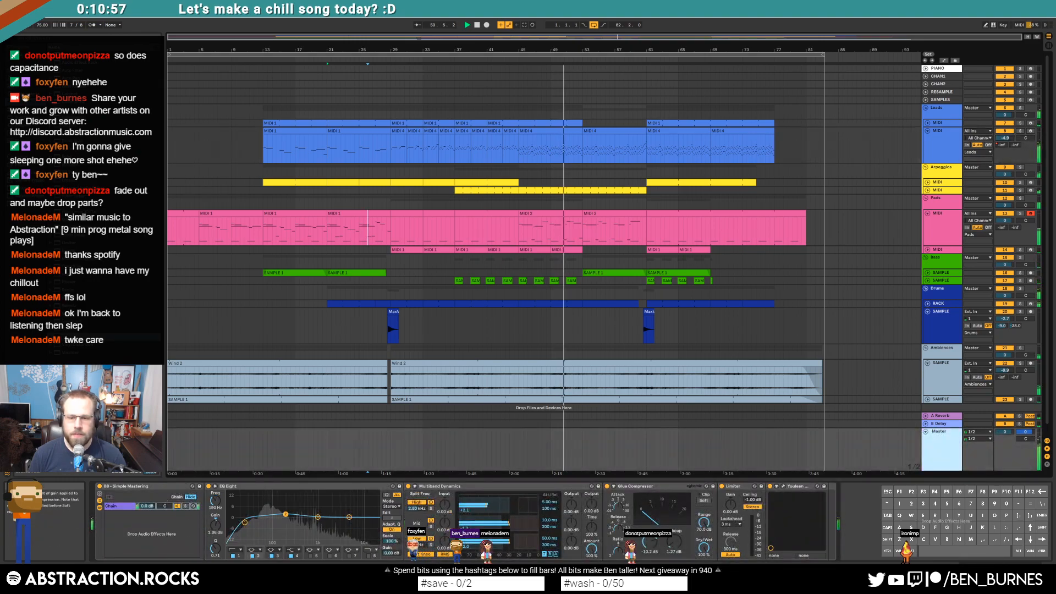
{"action": "left_click_drag", "start_coordinate": [682, 522], "coordinate": [681, 495]}
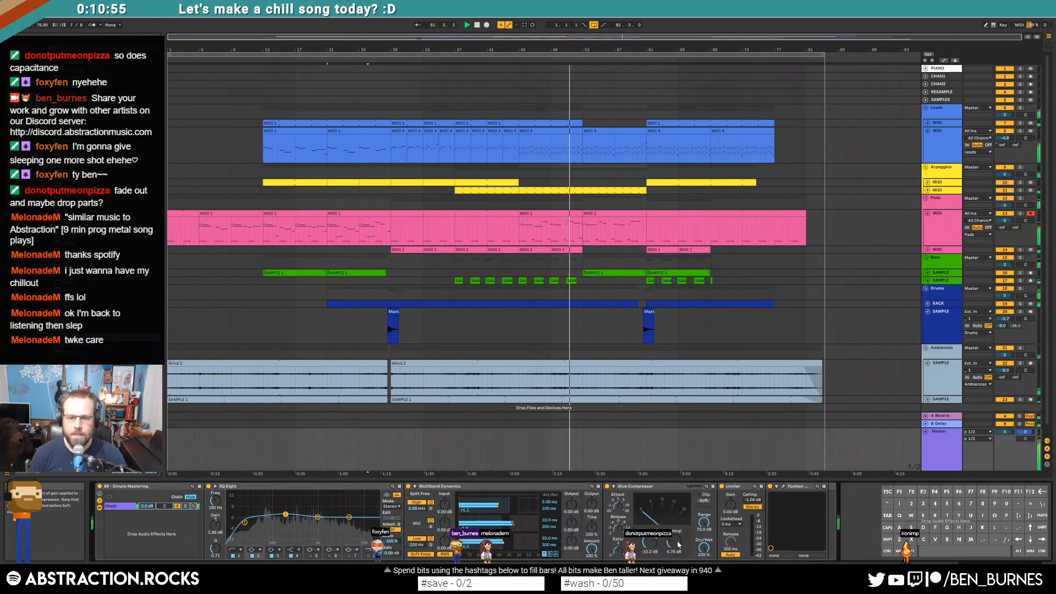
{"action": "left_click", "coordinate": [782, 487]}
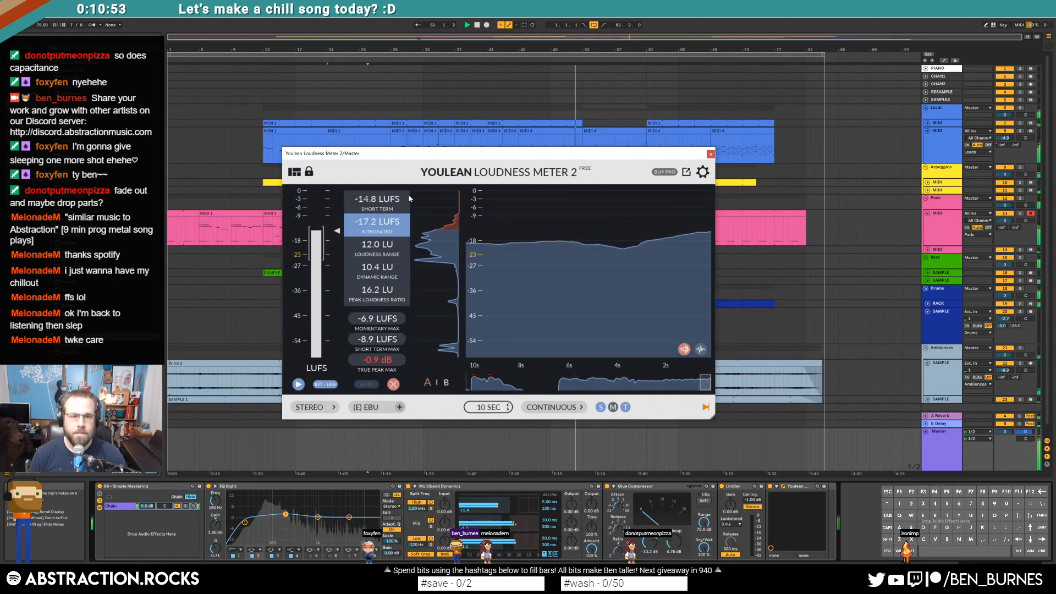
{"action": "left_click_drag", "start_coordinate": [489, 175], "coordinate": [455, 180]}
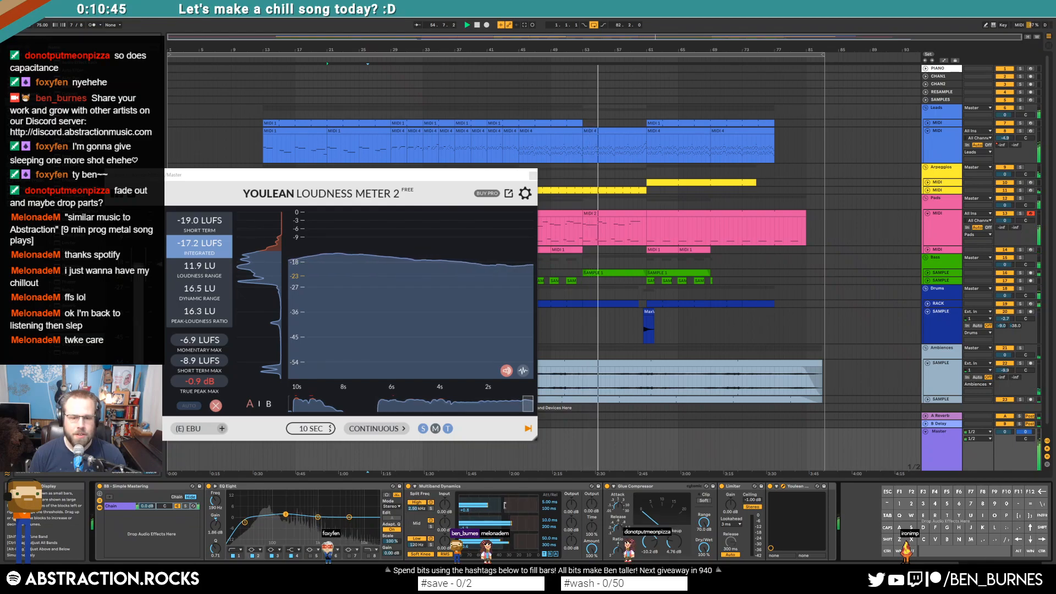
{"action": "left_click", "coordinate": [533, 175]}
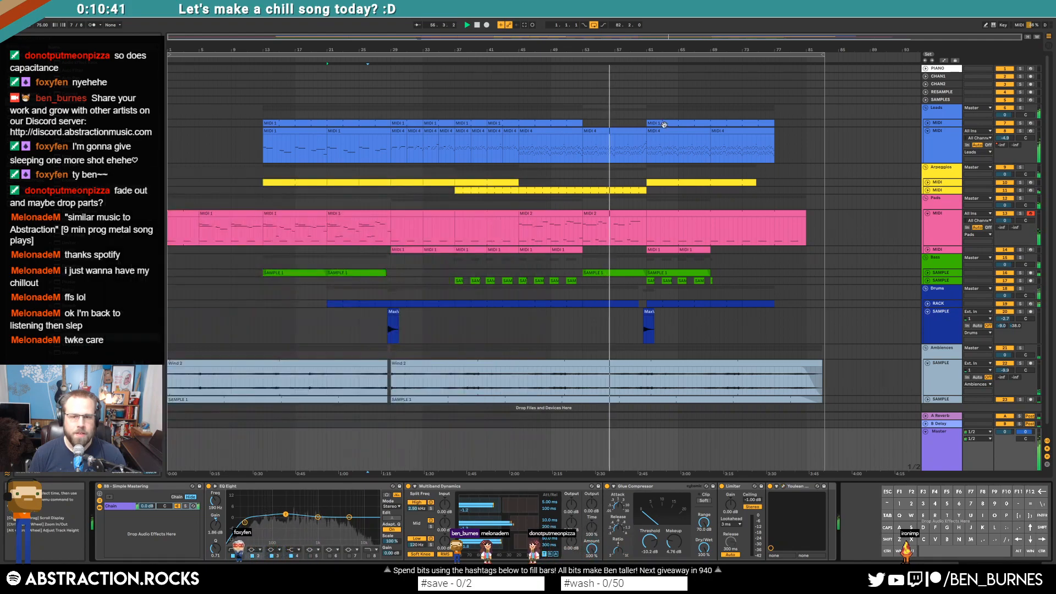
Step: Delete the lower notes in about the first half of the lower lead track's last MIDI clip
{"action": "double_click", "coordinate": [756, 131]}
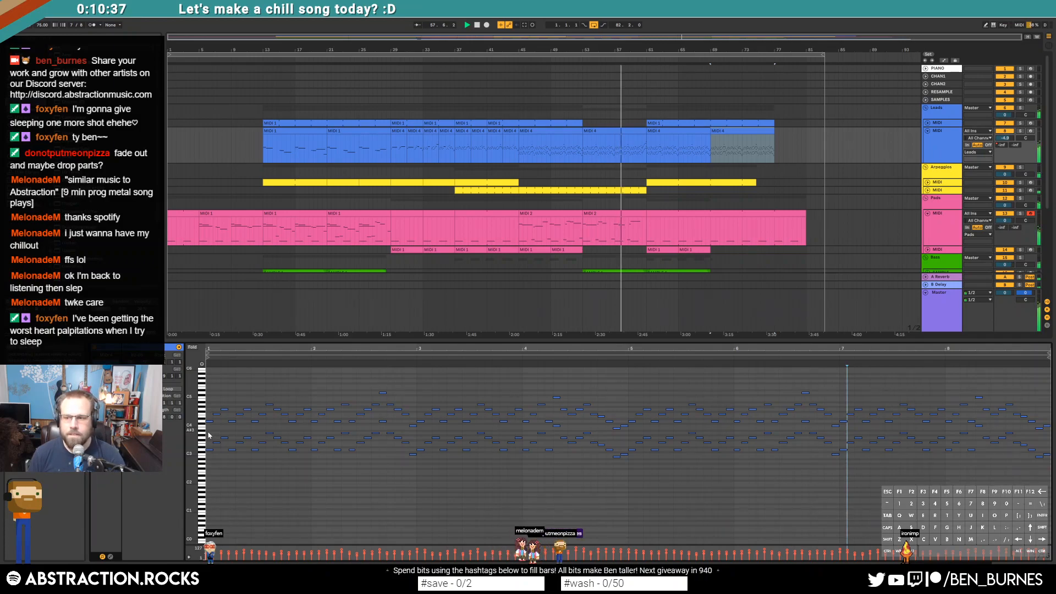
{"action": "left_click_drag", "start_coordinate": [209, 436], "coordinate": [364, 481]}
{"action": "key", "text": "Delete"}
{"action": "left_click", "coordinate": [397, 441]}
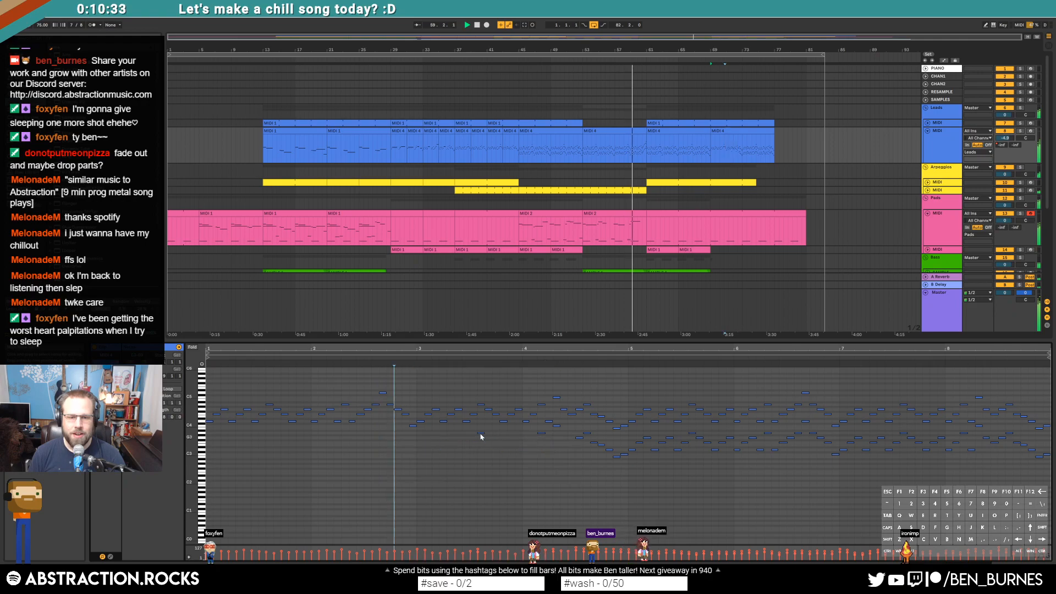
{"action": "key", "text": "Delete"}
{"action": "left_click_drag", "start_coordinate": [590, 441], "coordinate": [680, 474]}
{"action": "key", "text": "Delete"}
Step: Delete the remaining lower notes from about bar 5 to the end of the clip and return to the track's devices
{"action": "mouse_move", "coordinate": [644, 430]}
{"action": "left_mouse_down"}
{"action": "mouse_move", "coordinate": [715, 457]}
{"action": "mouse_move", "coordinate": [992, 476]}
{"action": "left_mouse_up"}
{"action": "key", "text": "Delete"}
{"action": "left_click", "coordinate": [804, 420]}
{"action": "key", "text": "Delete"}
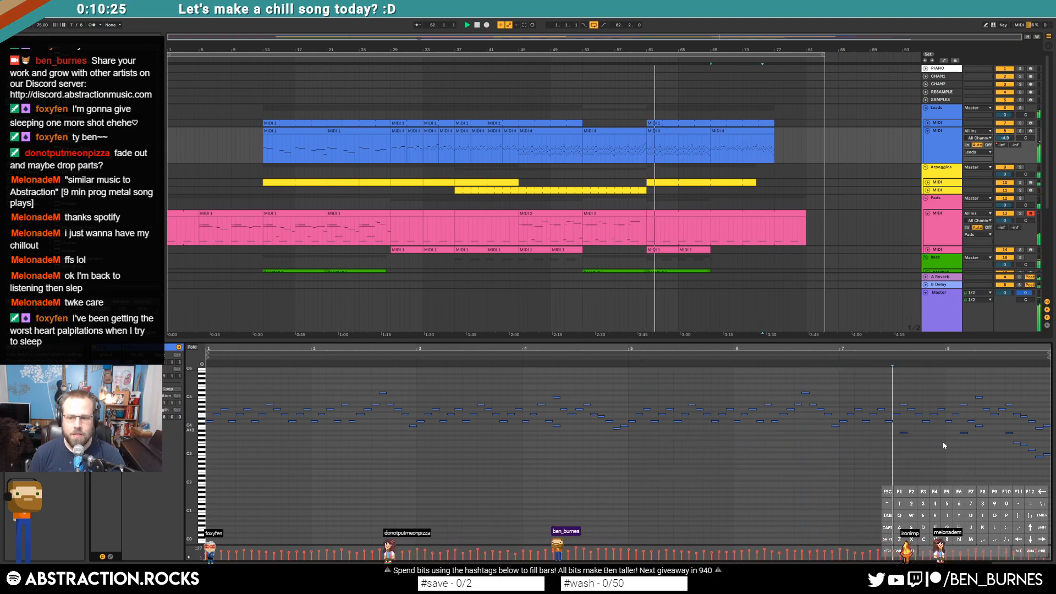
{"action": "left_click_drag", "start_coordinate": [999, 431], "coordinate": [1039, 469]}
{"action": "key", "text": "Delete"}
{"action": "key", "text": "shift+Tab"}
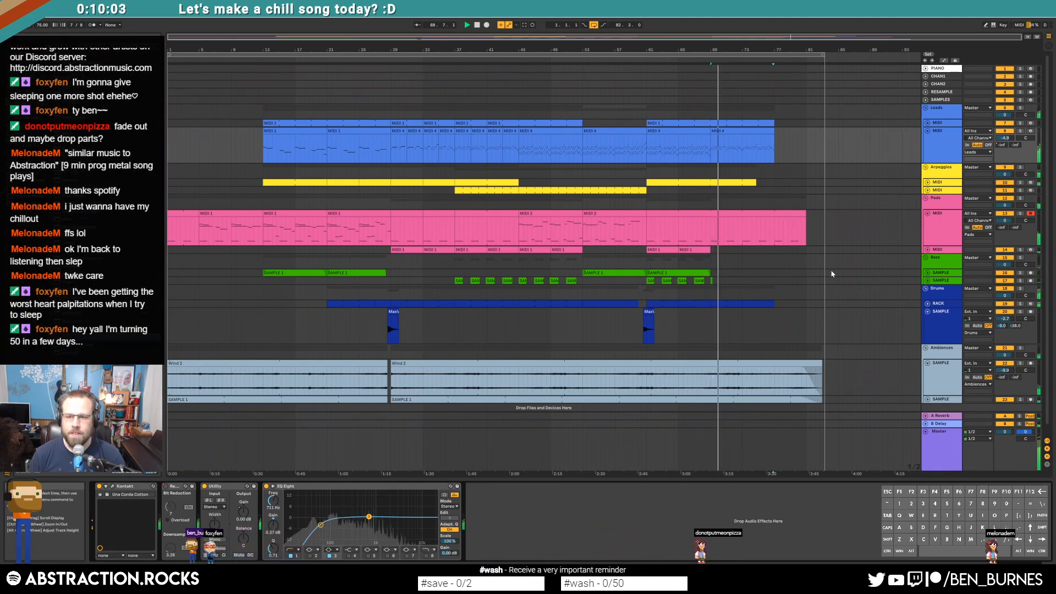
Step: In the lower Bass SAMPLE track, duplicate the short clip at bar 69 to bar 70, and copy bars 69–73 to bar 73
{"action": "left_click", "coordinate": [927, 280]}
{"action": "scroll", "coordinate": [709, 293], "scroll_direction": "up", "scroll_amount": 5, "text": "ctrl"}
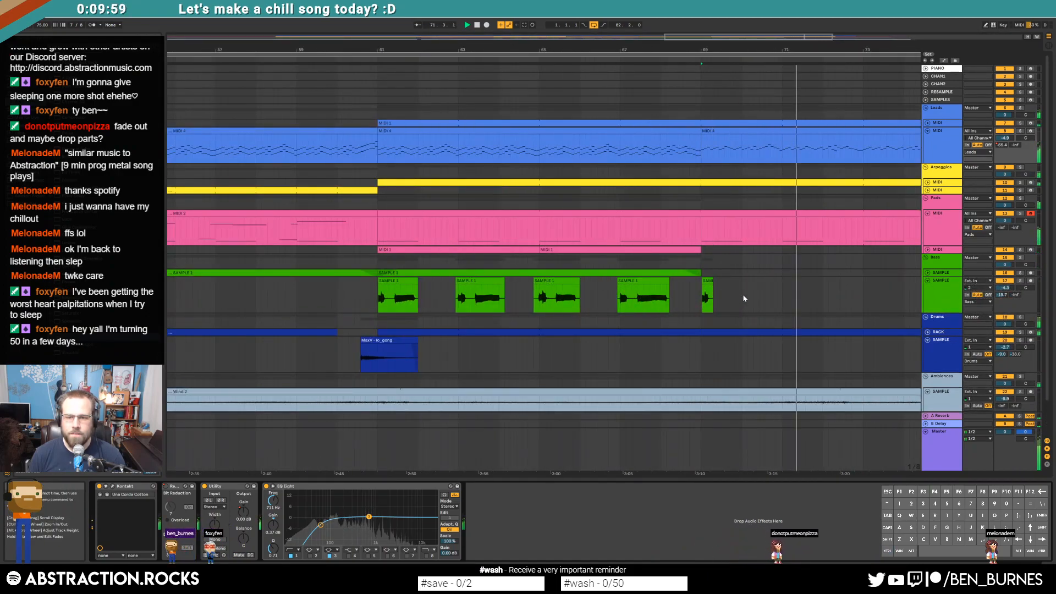
{"action": "left_click_drag", "start_coordinate": [743, 299], "coordinate": [704, 297]}
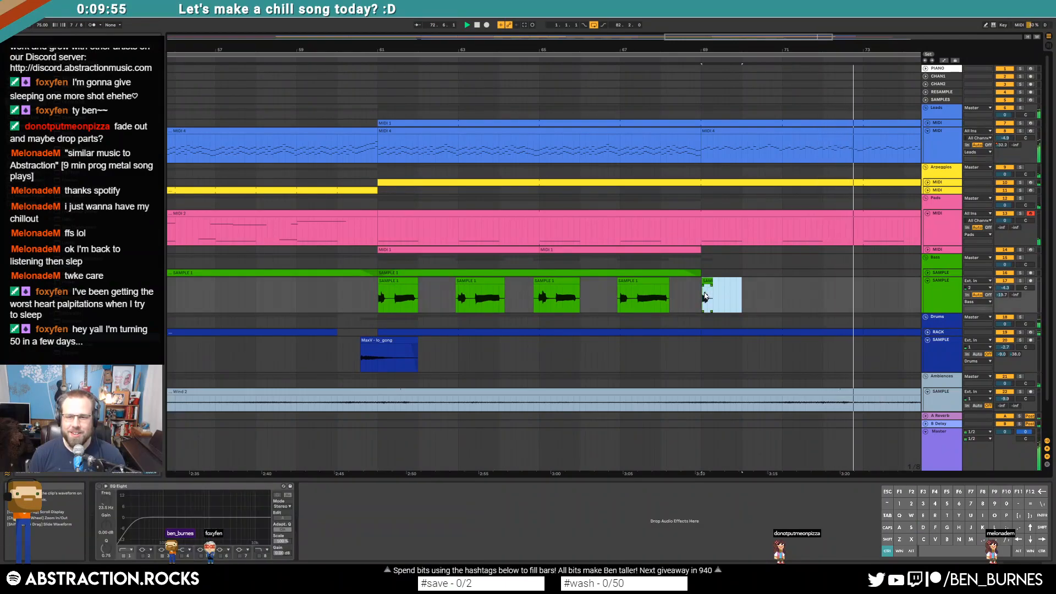
{"action": "key", "text": "ctrl+d"}
{"action": "left_click_drag", "start_coordinate": [861, 297], "coordinate": [705, 292]}
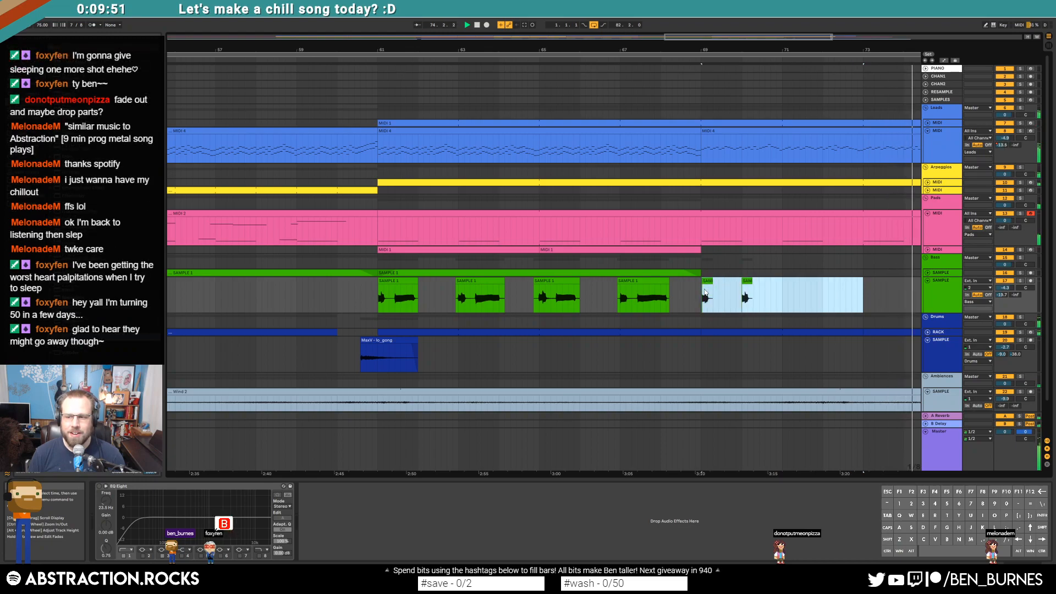
{"action": "key", "text": "ctrl+d"}
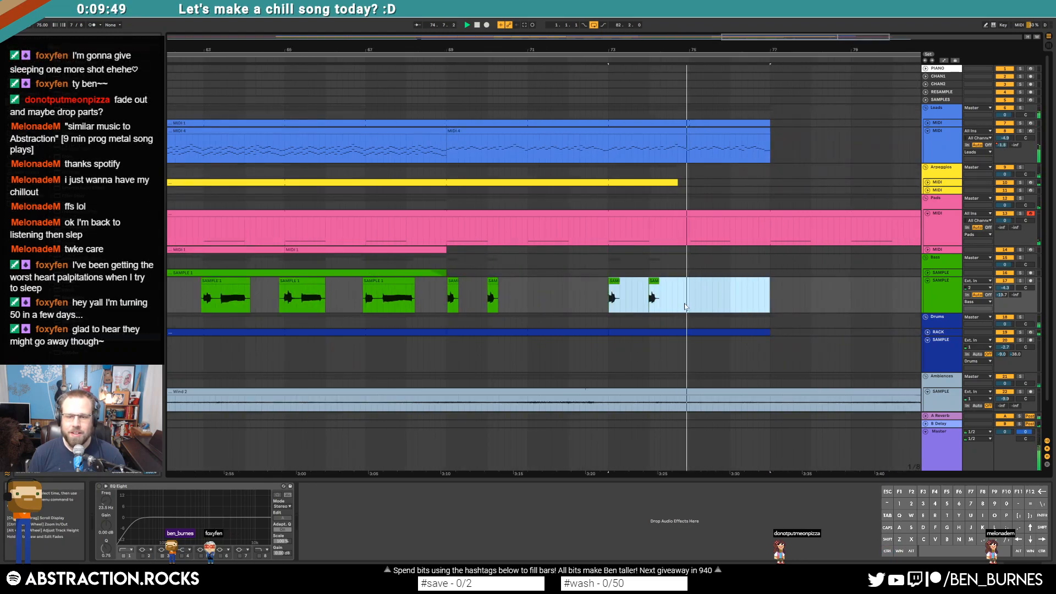
{"action": "left_click", "coordinate": [948, 292]}
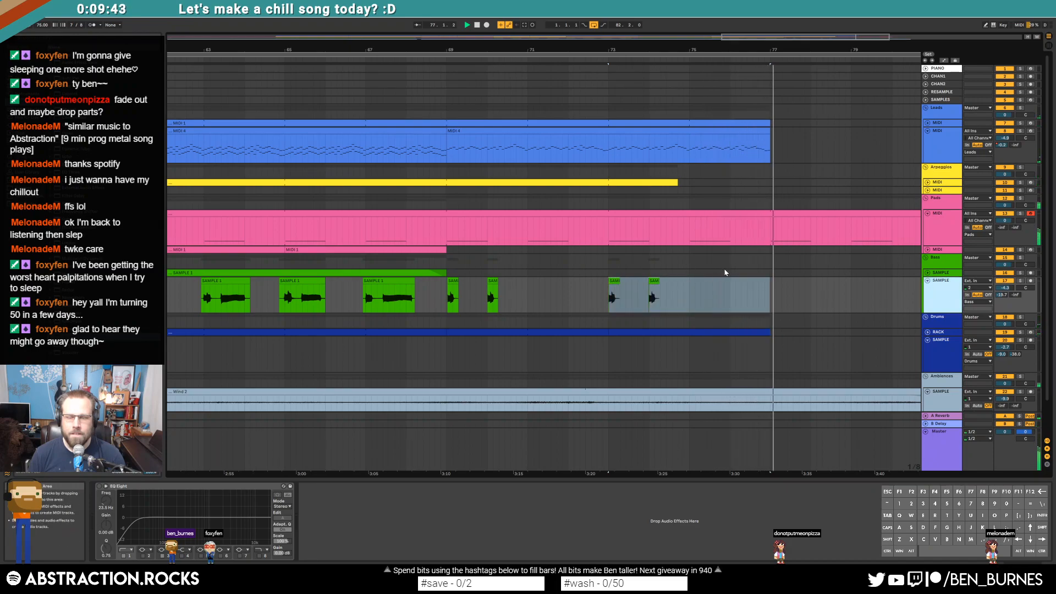
Step: Automate the lower lead track's B-Delay send to curve up to 0 dB from bar 75 to 77, and play that section
{"action": "left_click_drag", "start_coordinate": [753, 37], "coordinate": [781, 32]}
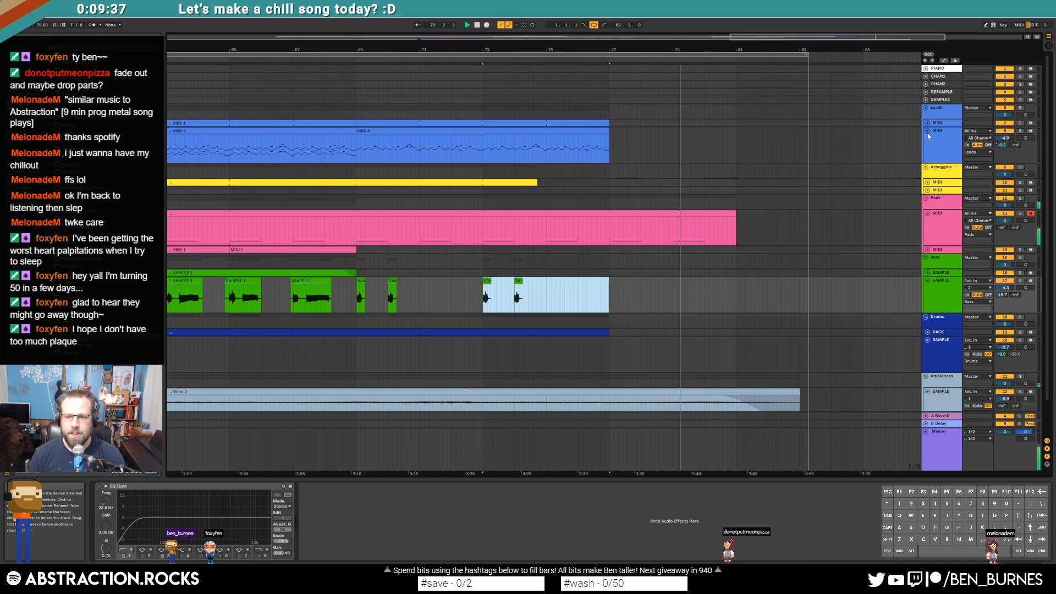
{"action": "left_click", "coordinate": [596, 132]}
{"action": "left_click_drag", "start_coordinate": [1015, 145], "coordinate": [1015, 144]}
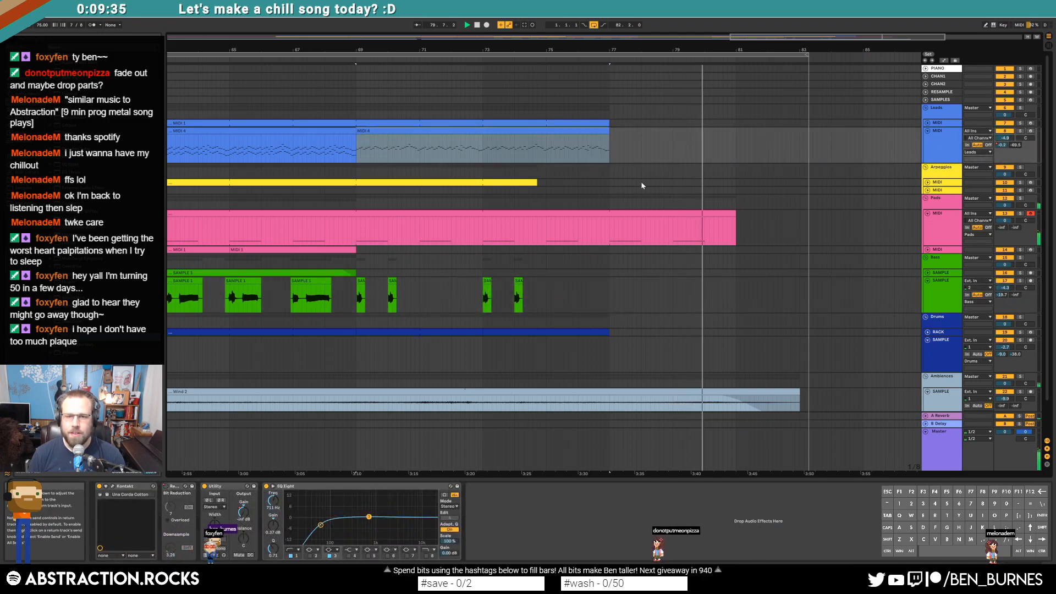
{"action": "key", "text": "a"}
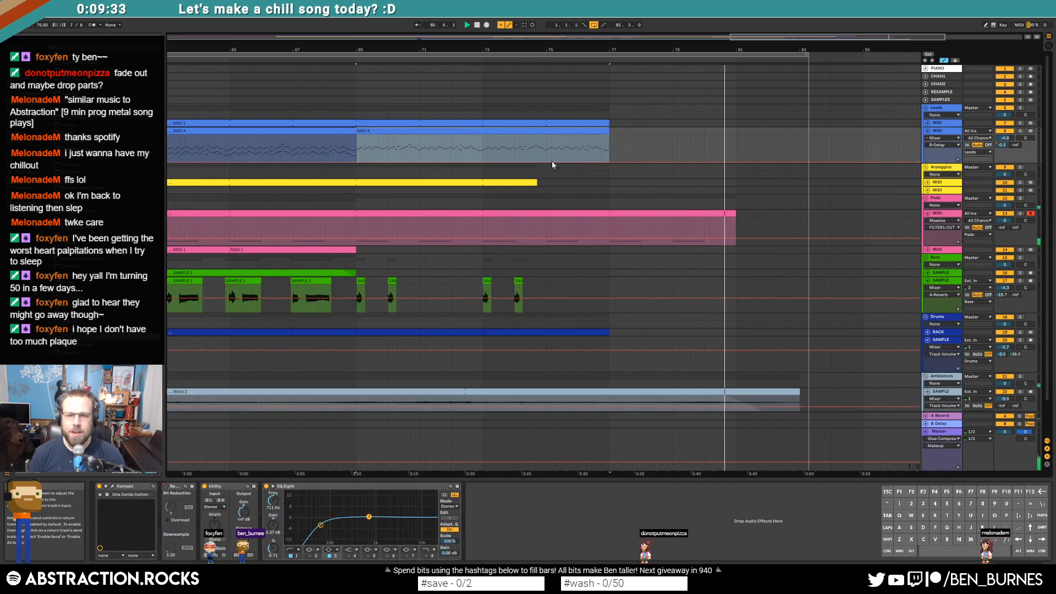
{"action": "left_click", "coordinate": [546, 162]}
{"action": "left_click_drag", "start_coordinate": [609, 162], "coordinate": [550, 148]}
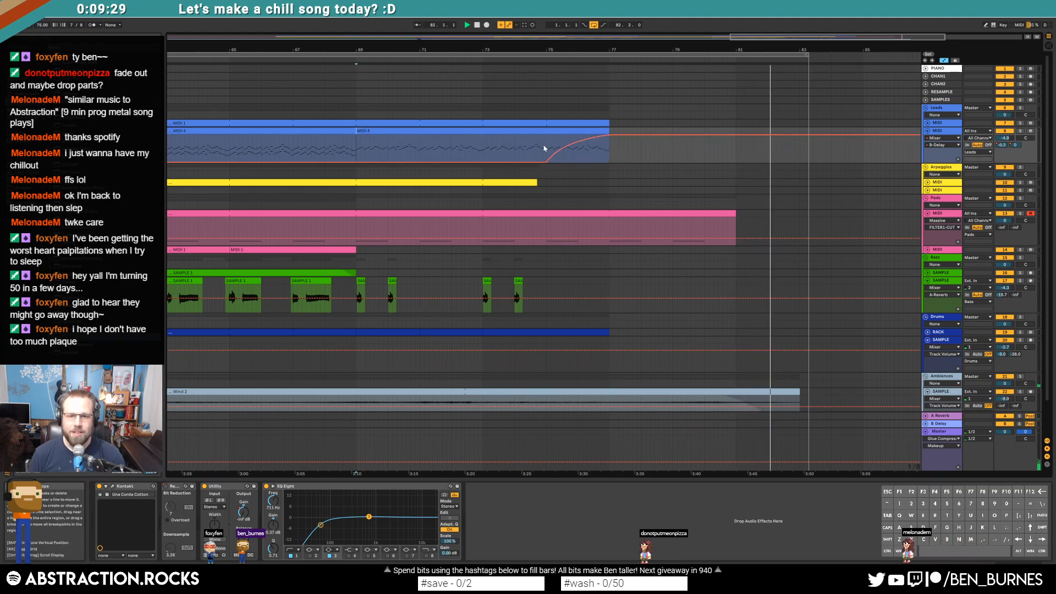
{"action": "key", "text": "space"}
{"action": "left_click", "coordinate": [530, 151]}
{"action": "key", "text": "space"}
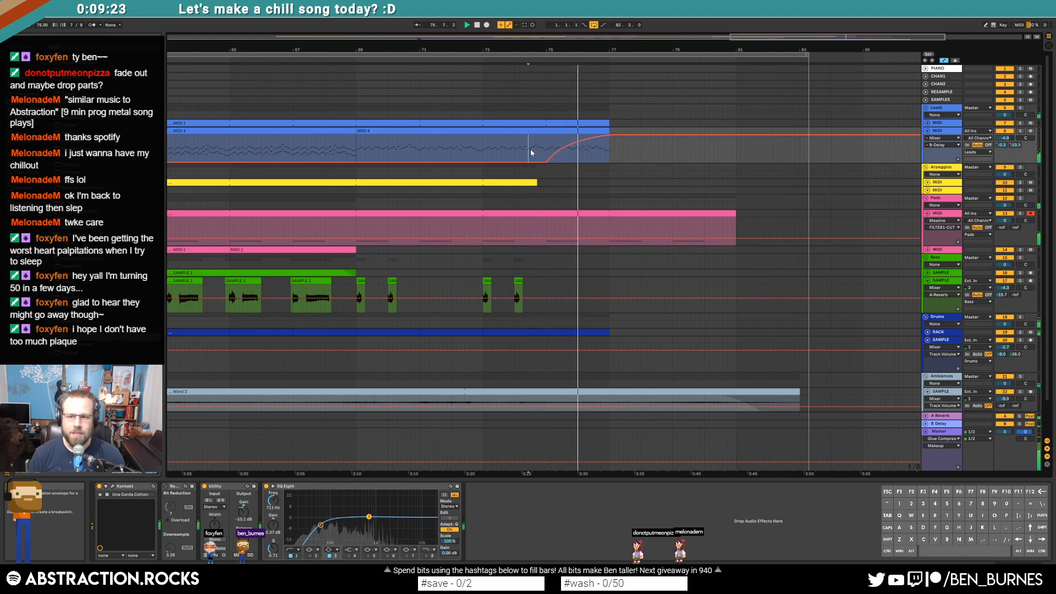
Step: Automate the B Delay track's Feedback to curve upward from just before bar 75 to bar 77 and fall to zero at bar 81
{"action": "left_click", "coordinate": [940, 424]}
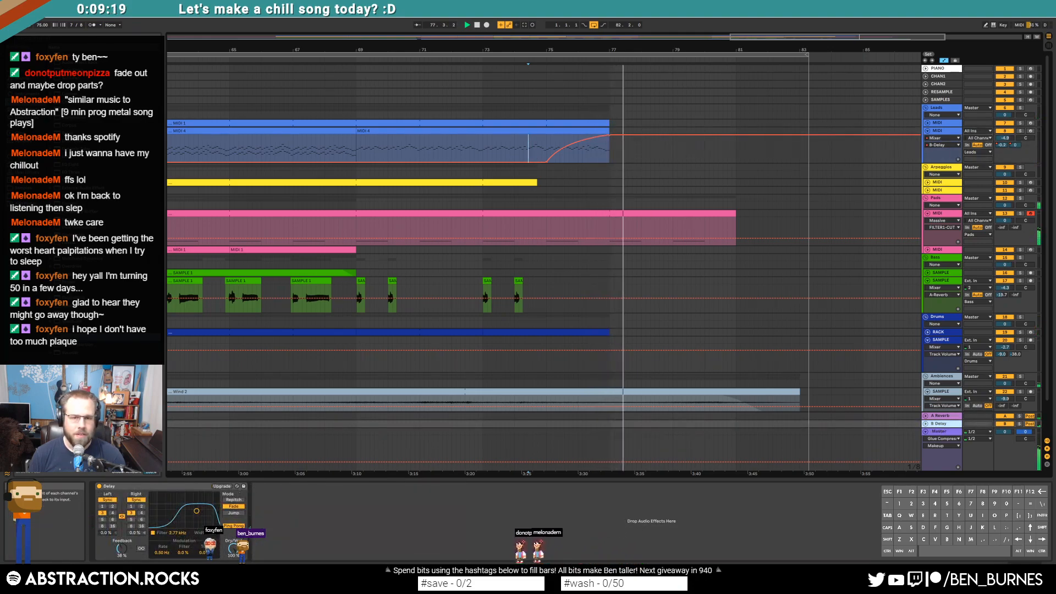
{"action": "left_click", "coordinate": [925, 424]}
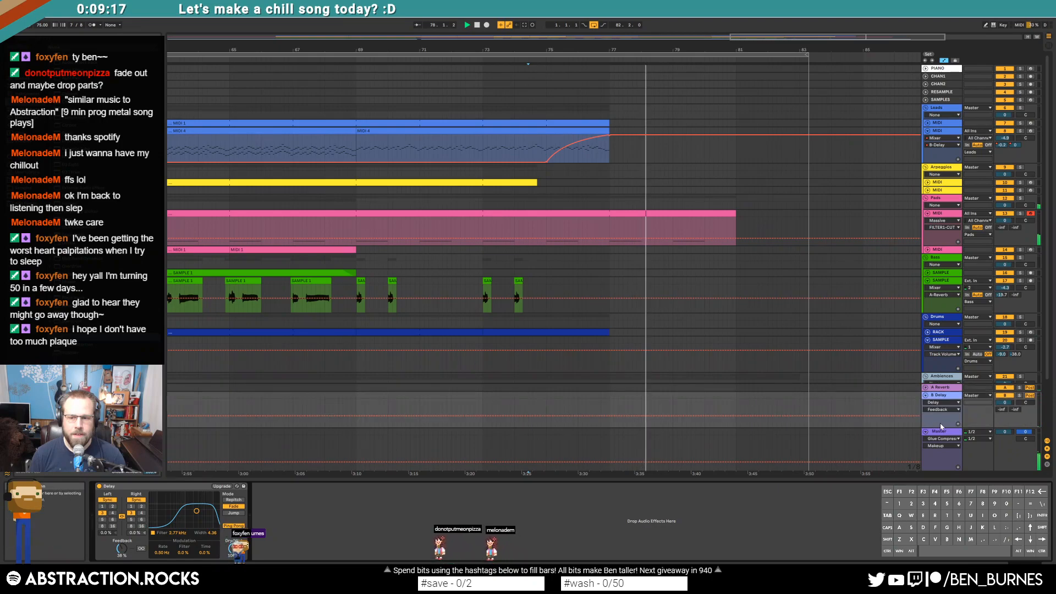
{"action": "left_click_drag", "start_coordinate": [609, 414], "coordinate": [620, 399]}
{"action": "left_click", "coordinate": [537, 410]}
{"action": "key", "text": "space"}
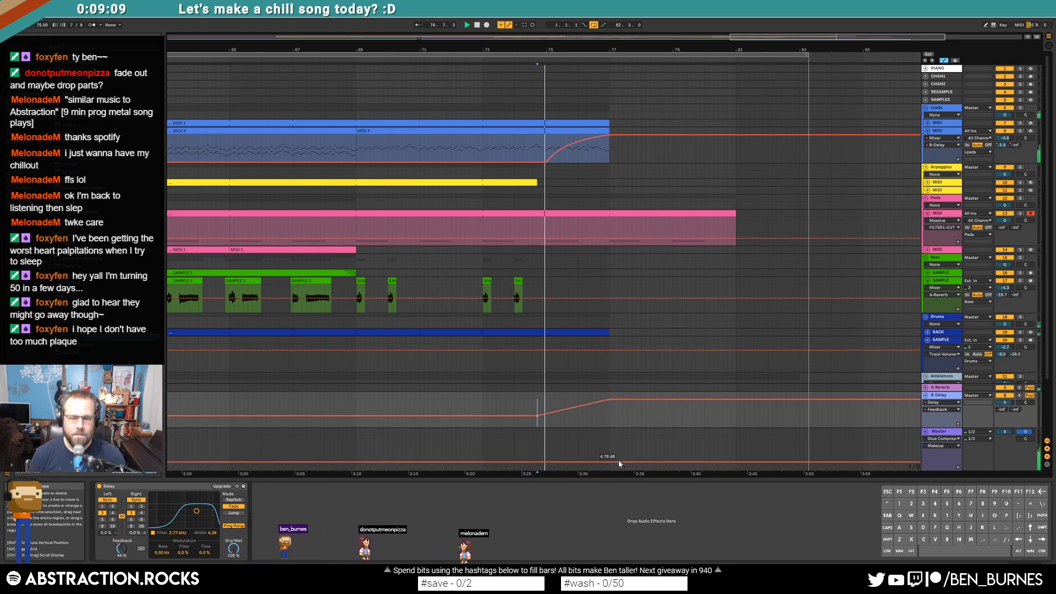
{"action": "left_click_drag", "start_coordinate": [585, 410], "coordinate": [575, 405]}
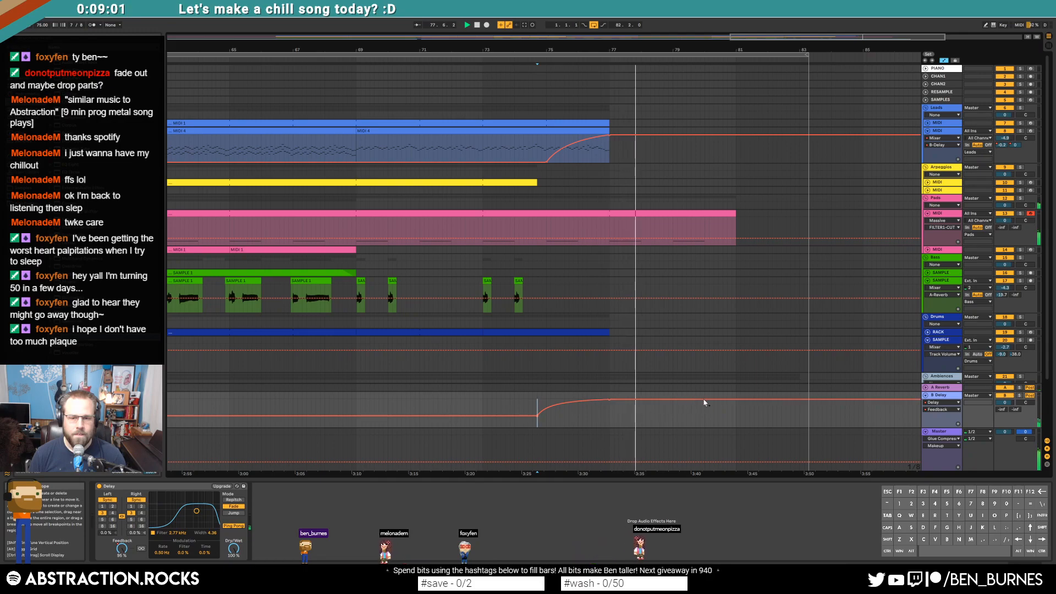
{"action": "left_click_drag", "start_coordinate": [734, 402], "coordinate": [698, 400]}
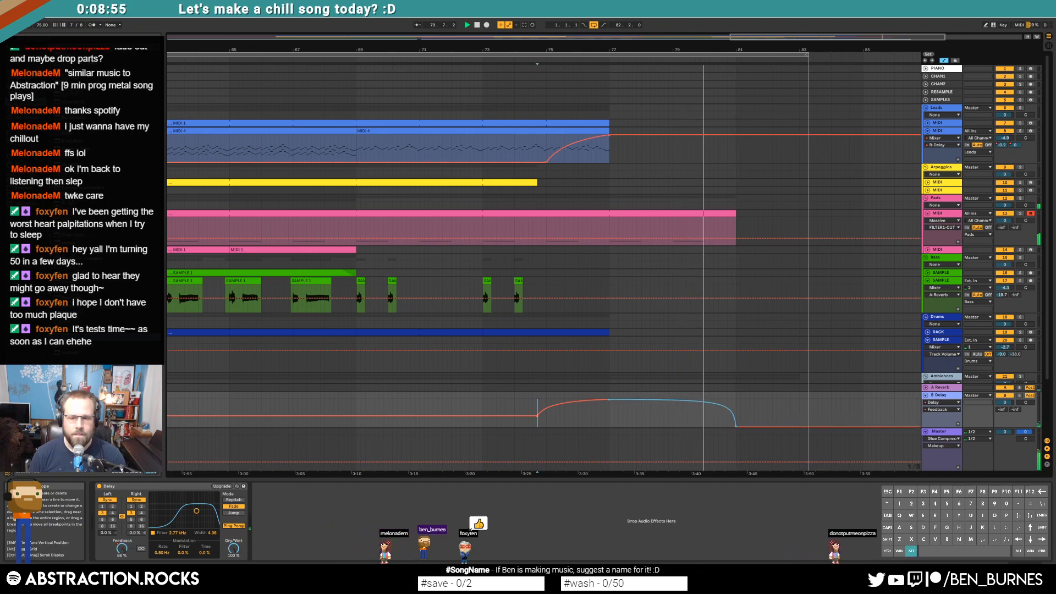
Step: Automate the B Delay track's A-Reverb send to rise to 0 dB between bars 77 and 79, and play from bar 75
{"action": "left_click", "coordinate": [1000, 410]}
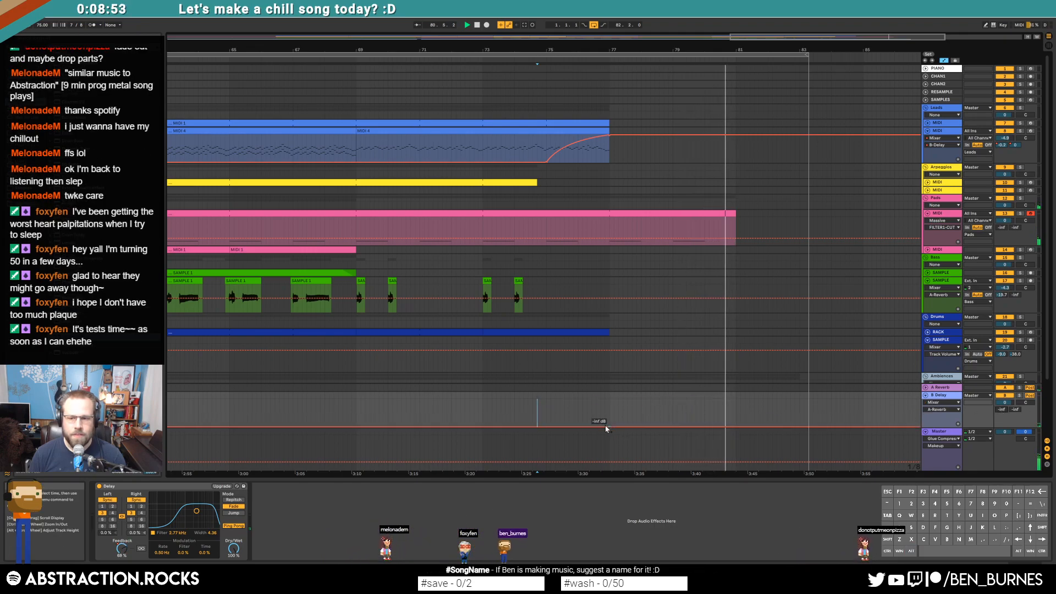
{"action": "left_click_drag", "start_coordinate": [671, 425], "coordinate": [673, 398]}
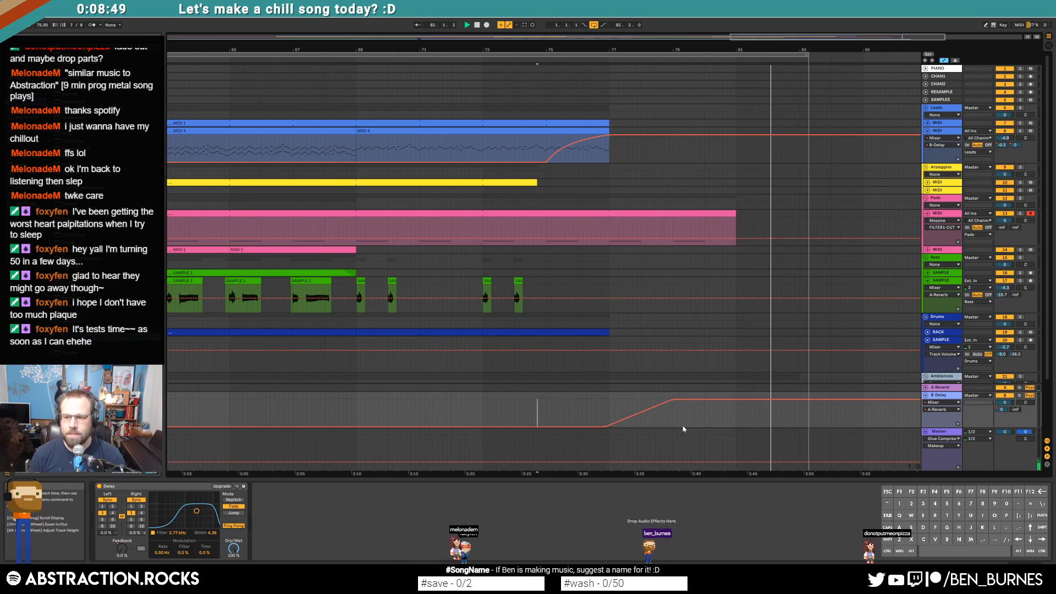
{"action": "left_click", "coordinate": [547, 422]}
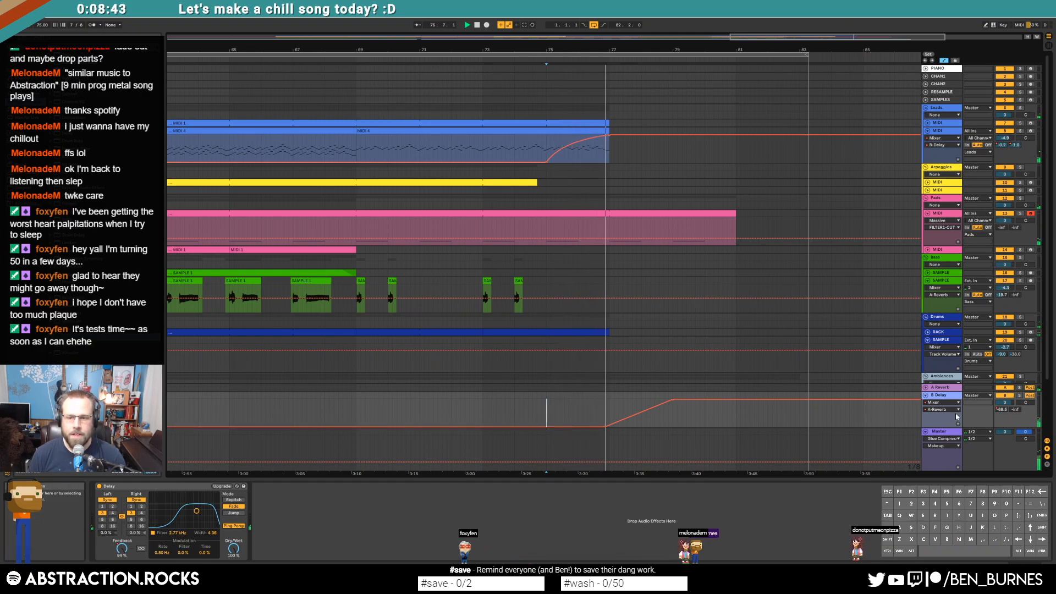
Step: Move the zero point of the B Delay track's Feedback automation to slightly before bar 81 and stop playback
{"action": "left_click", "coordinate": [122, 548]}
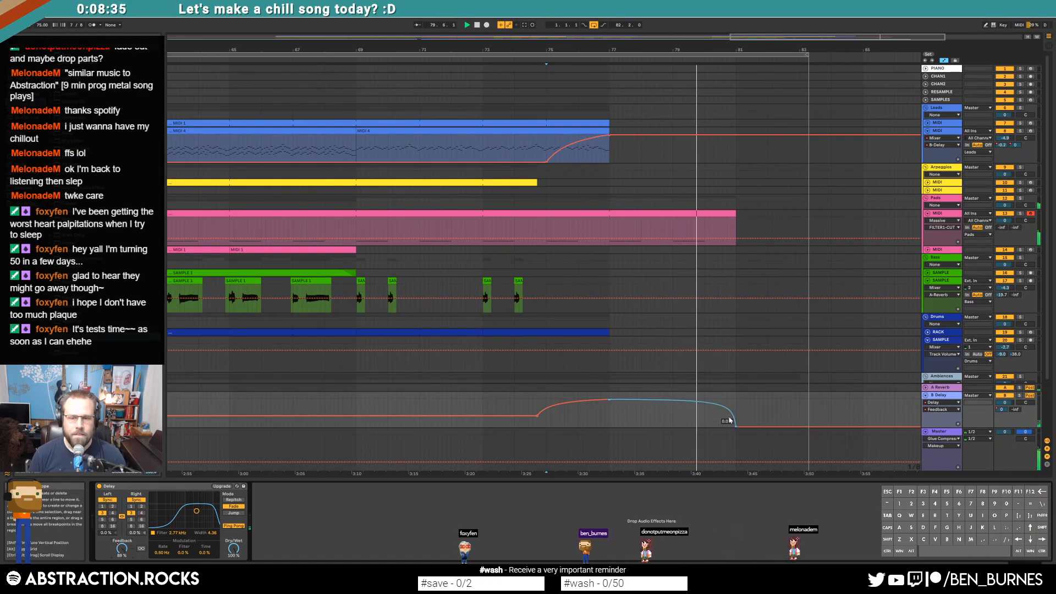
{"action": "left_click_drag", "start_coordinate": [736, 428], "coordinate": [723, 429]}
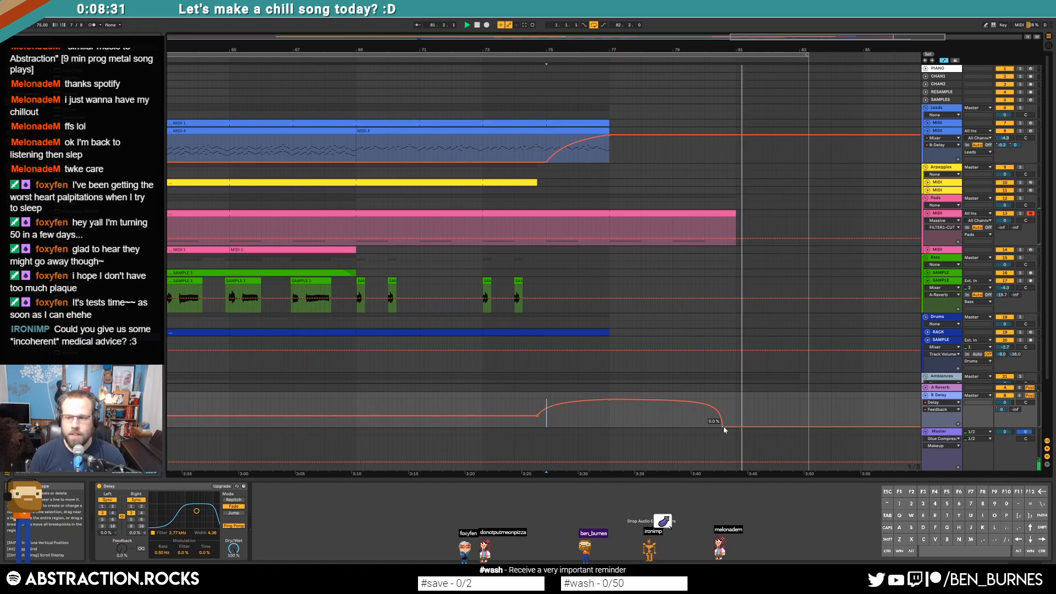
{"action": "key", "text": "space"}
{"action": "left_click", "coordinate": [730, 418]}
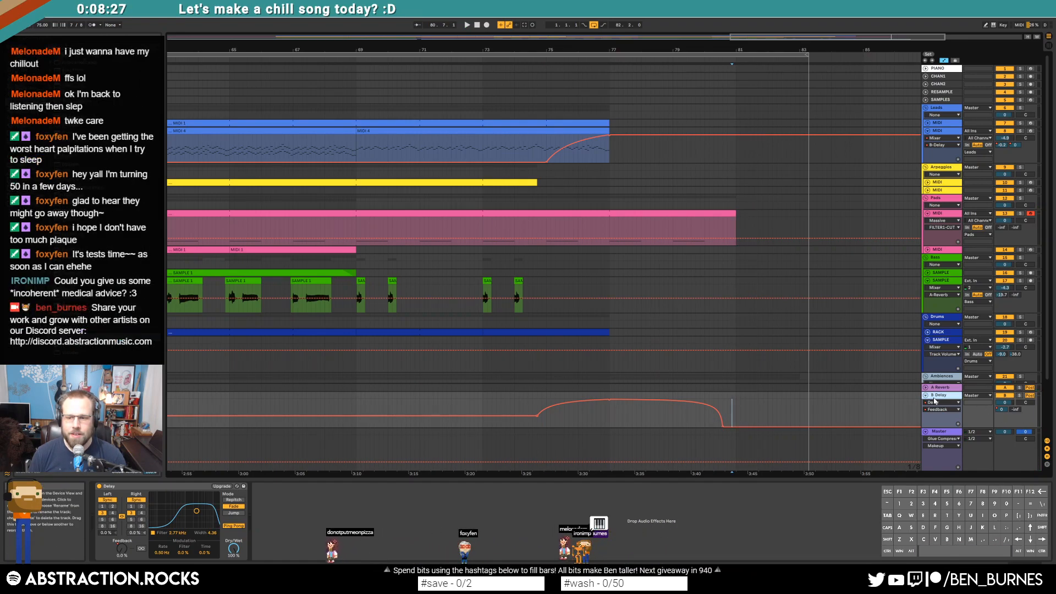
Step: Hide the automation and trim the loop's end to the end of the Wind 2 clip, for a length of 82 bars
{"action": "left_click", "coordinate": [673, 221]}
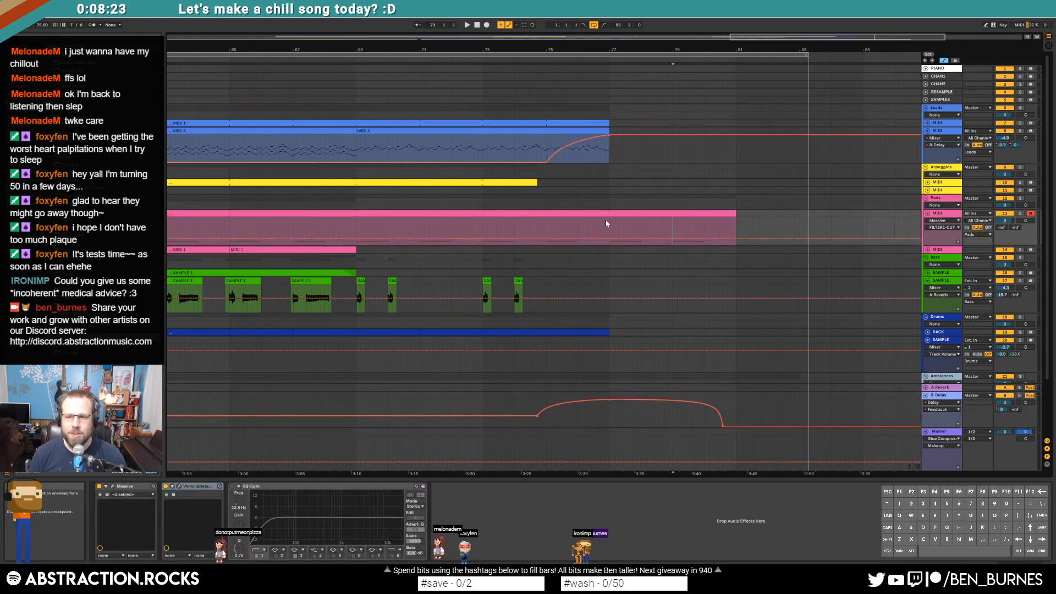
{"action": "left_click_drag", "start_coordinate": [659, 36], "coordinate": [657, 6]}
{"action": "key", "text": "a"}
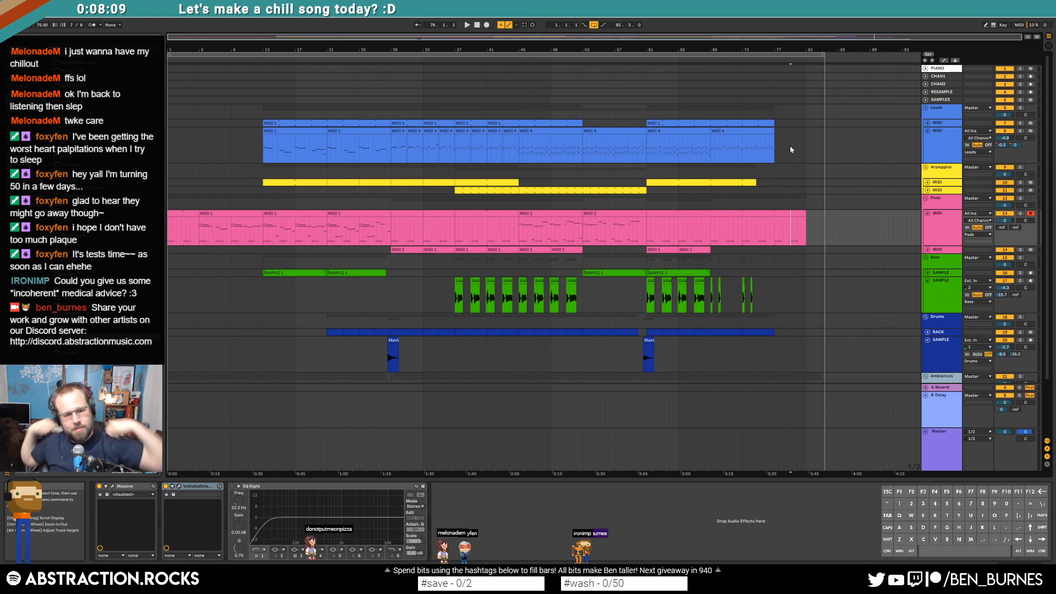
{"action": "left_click", "coordinate": [806, 229]}
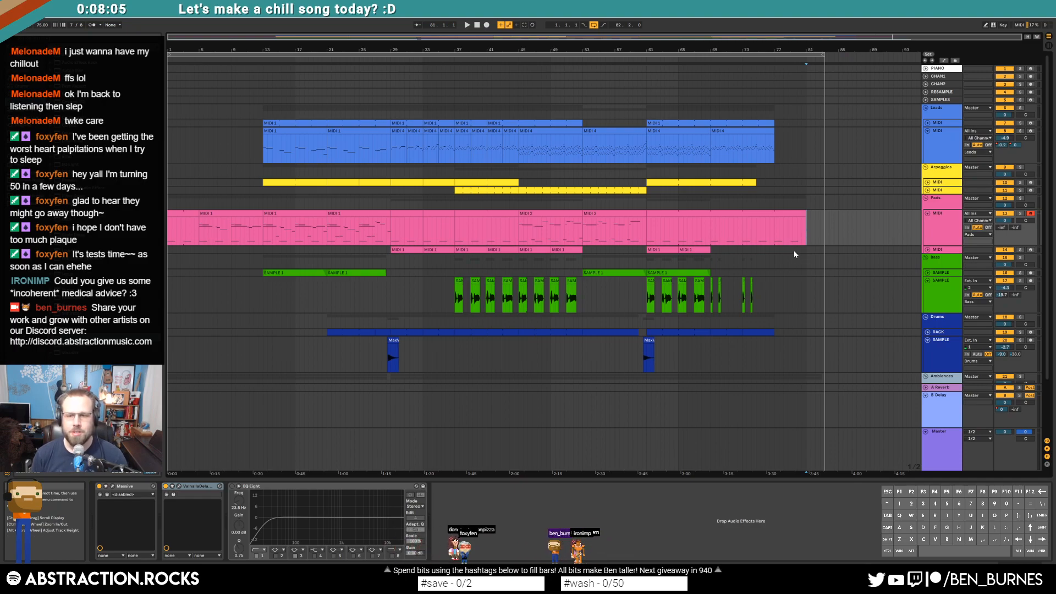
{"action": "scroll", "coordinate": [799, 272], "scroll_direction": "down", "scroll_amount": 3}
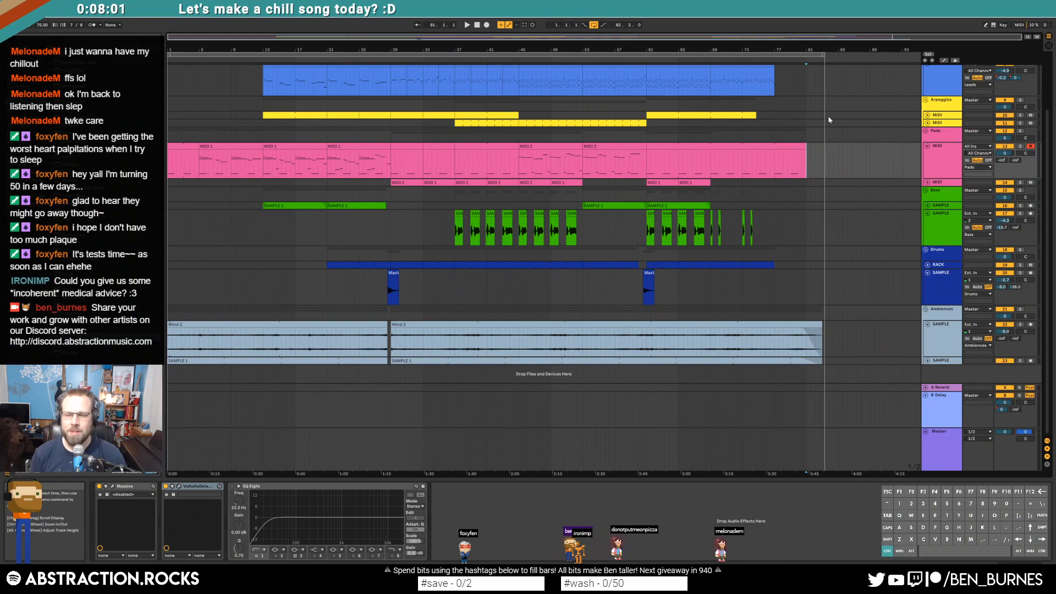
{"action": "scroll", "coordinate": [829, 118], "scroll_direction": "up", "scroll_amount": 2}
{"action": "scroll", "coordinate": [791, 127], "scroll_direction": "up", "scroll_amount": 2}
{"action": "left_click_drag", "start_coordinate": [856, 54], "coordinate": [847, 52]}
{"action": "left_click", "coordinate": [731, 101]}
{"action": "scroll", "coordinate": [715, 101], "scroll_direction": "down", "scroll_amount": 4}
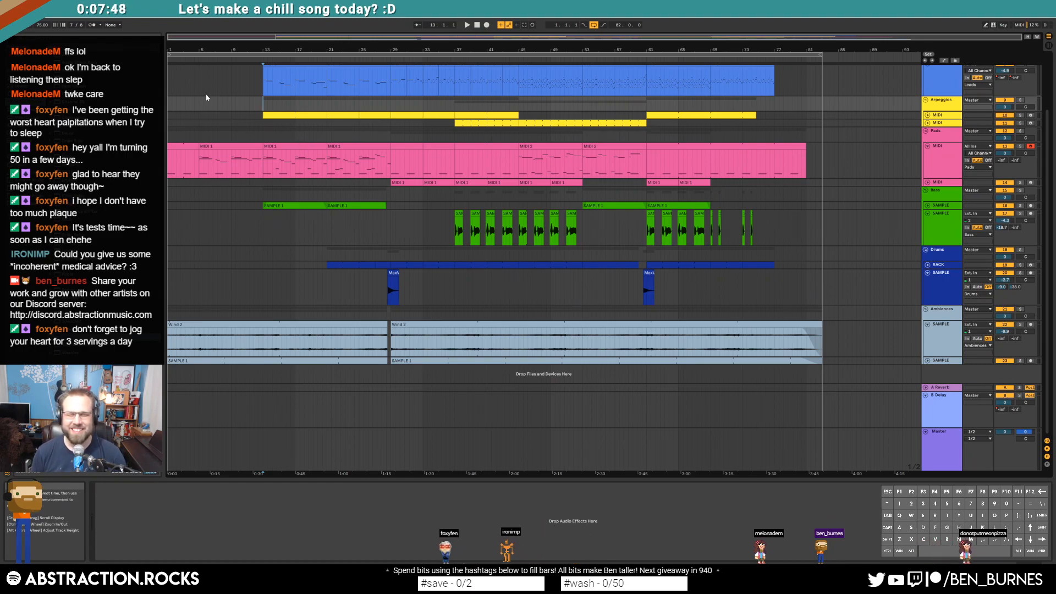
Step: Fold the expanded ambience, drum sample, pad and lead tracks to compact rows
{"action": "left_click", "coordinate": [171, 122]}
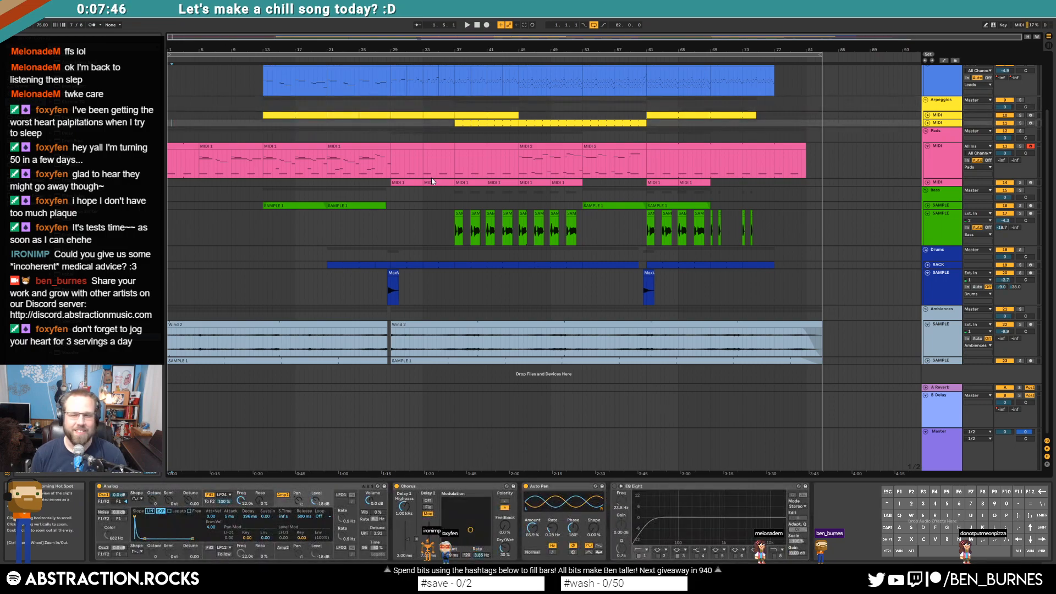
{"action": "left_click", "coordinate": [928, 324]}
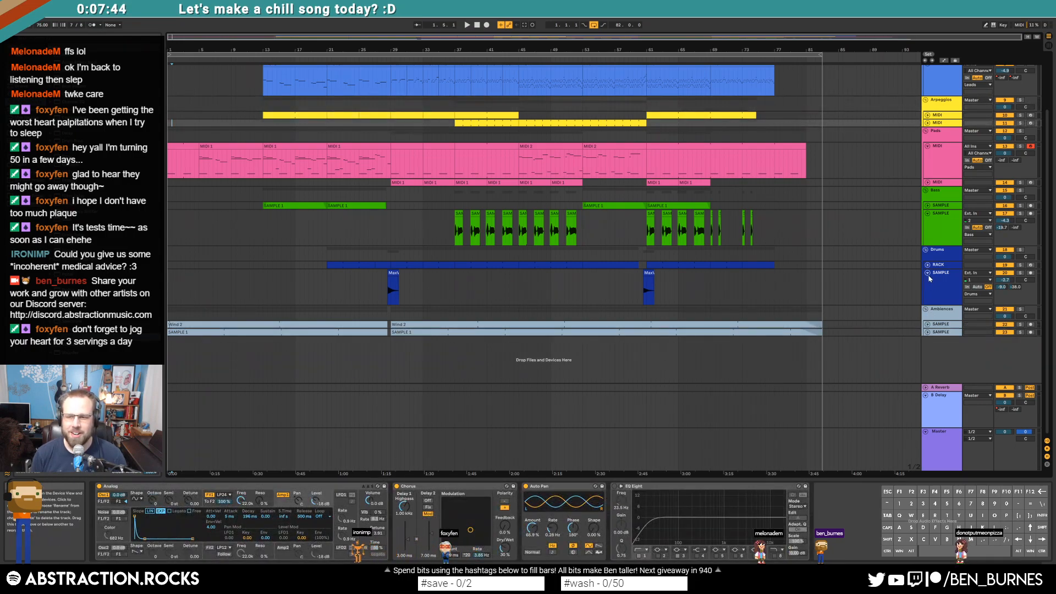
{"action": "left_click", "coordinate": [927, 273]}
{"action": "scroll", "coordinate": [929, 215], "scroll_direction": "up", "scroll_amount": 3}
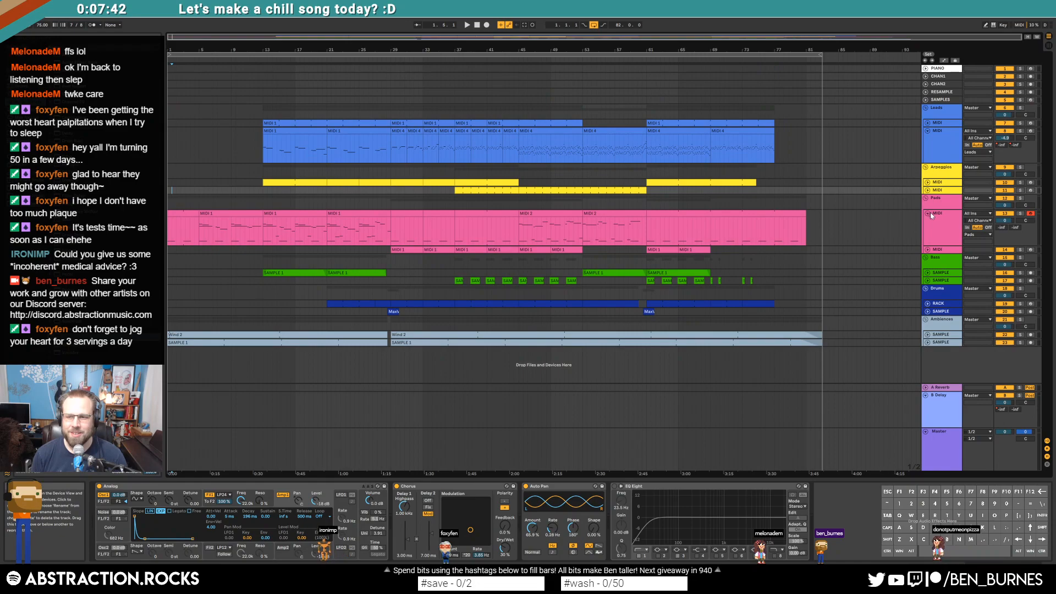
{"action": "left_click", "coordinate": [928, 213]}
{"action": "left_click", "coordinate": [927, 130]}
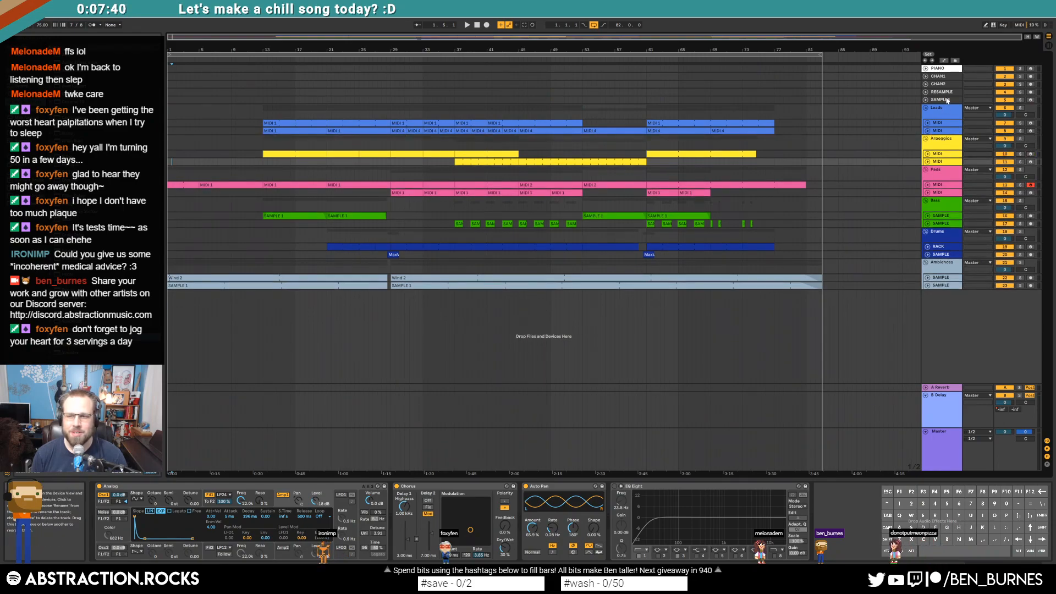
Step: Delete the unused CHAN1, CHAN2, RESAMPLE and SAMPLES tracks
{"action": "left_click", "coordinate": [946, 99]}
{"action": "left_click", "coordinate": [945, 76], "text": "shift"}
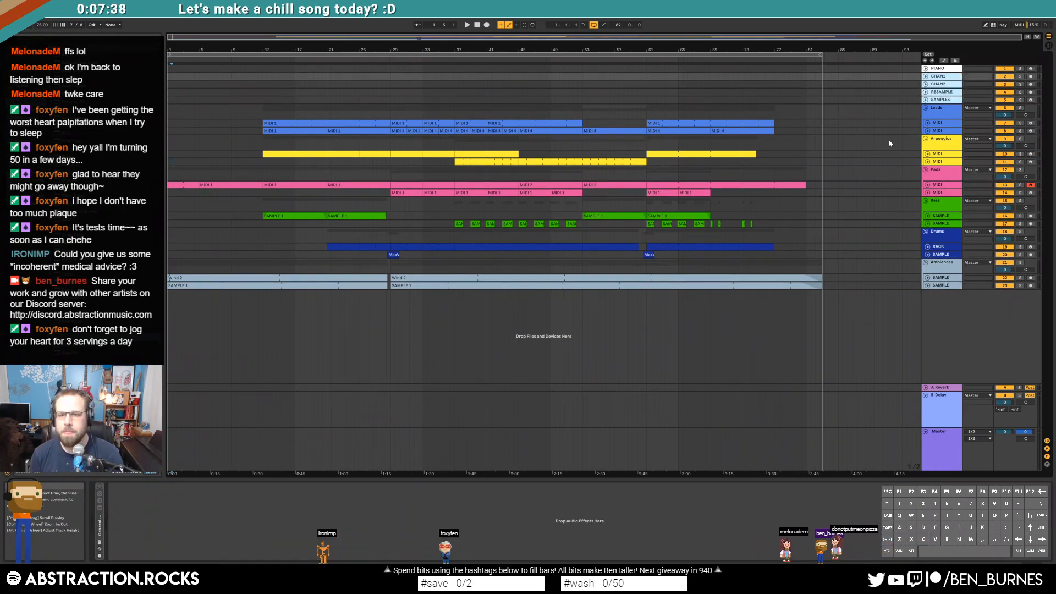
{"action": "key", "text": "Delete"}
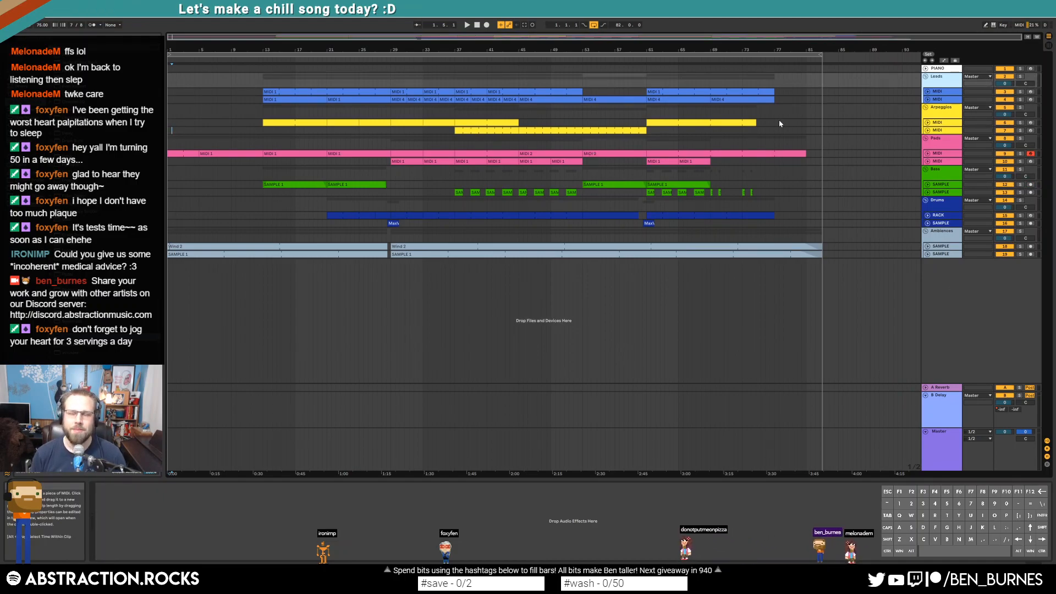
{"action": "left_click", "coordinate": [476, 26]}
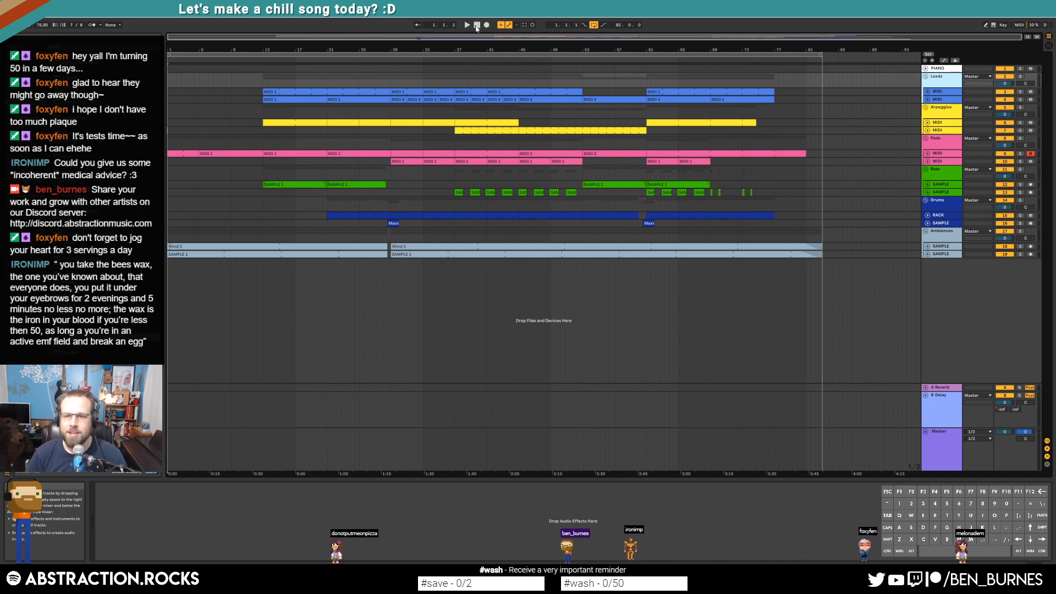
Step: Unfold the drum SAMPLE track, audition its clip just before bar 29, and adjust the low-cut point in its EQ Eight
{"action": "left_click", "coordinate": [393, 223]}
{"action": "left_click", "coordinate": [927, 223]}
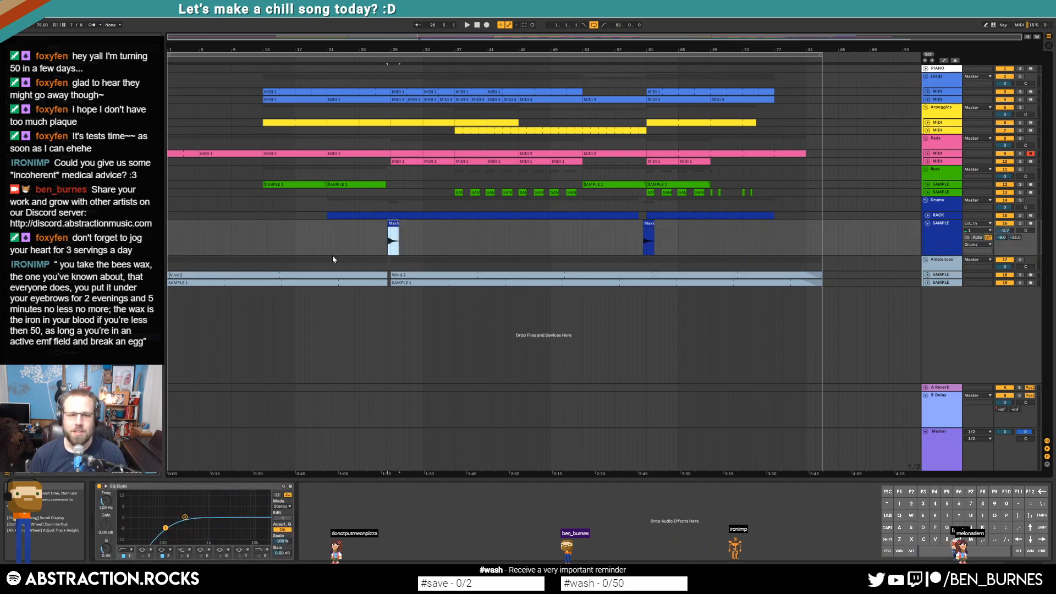
{"action": "key", "text": "space"}
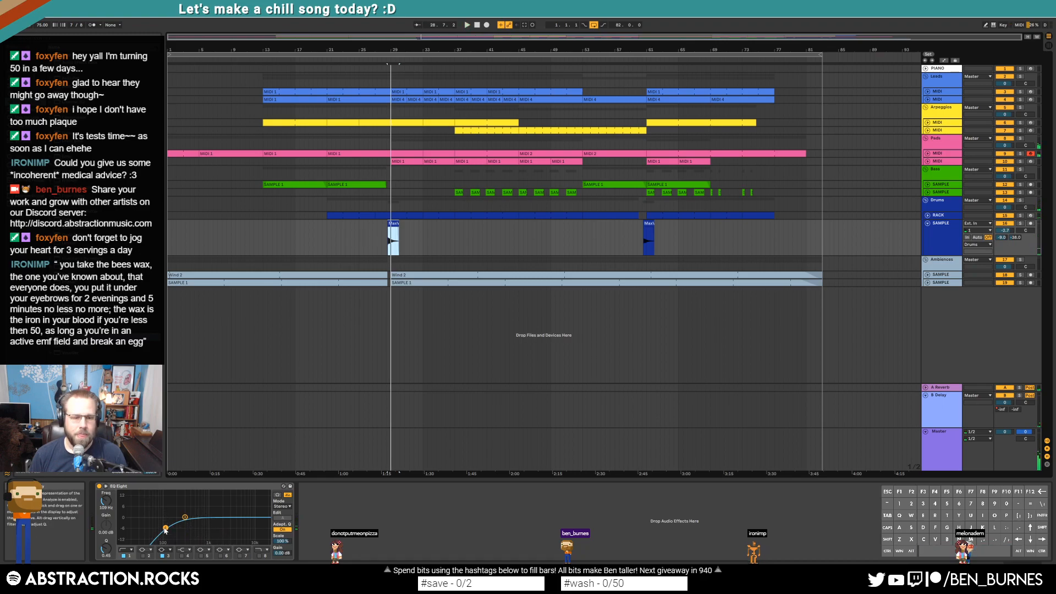
{"action": "left_click_drag", "start_coordinate": [165, 529], "coordinate": [165, 525]}
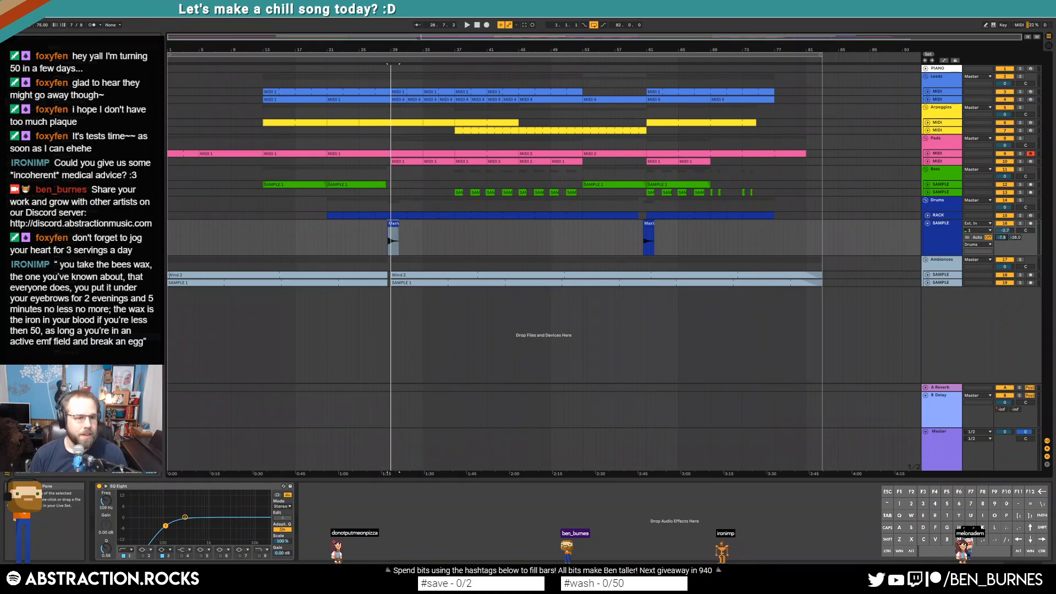
Step: Turn on Warp for the drum sample clip near bar 29 and add a Reverb to its track
{"action": "left_click", "coordinate": [390, 228]}
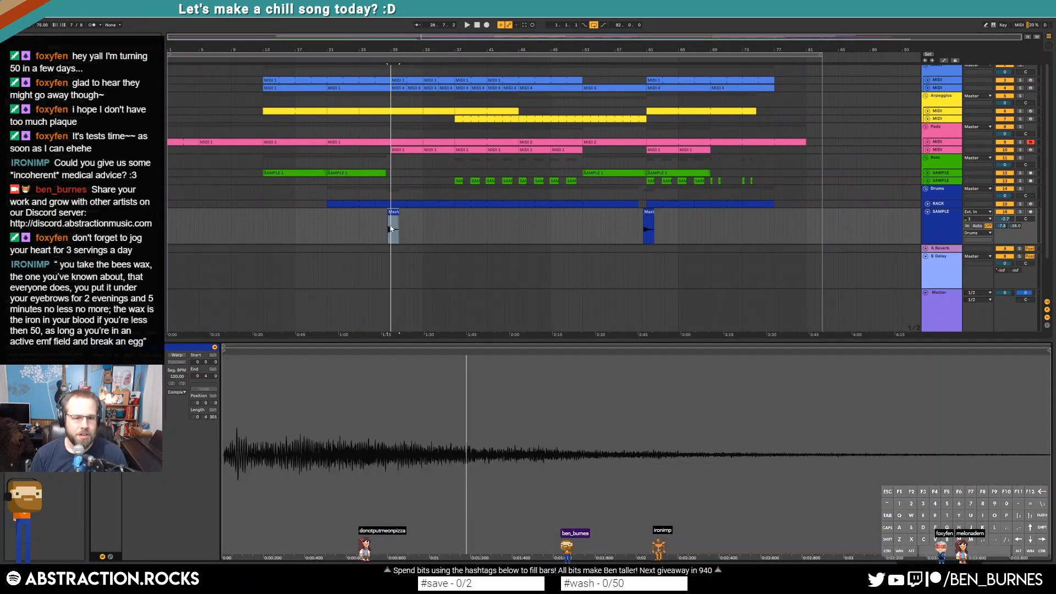
{"action": "left_click", "coordinate": [178, 355]}
{"action": "key", "text": "shift+Tab"}
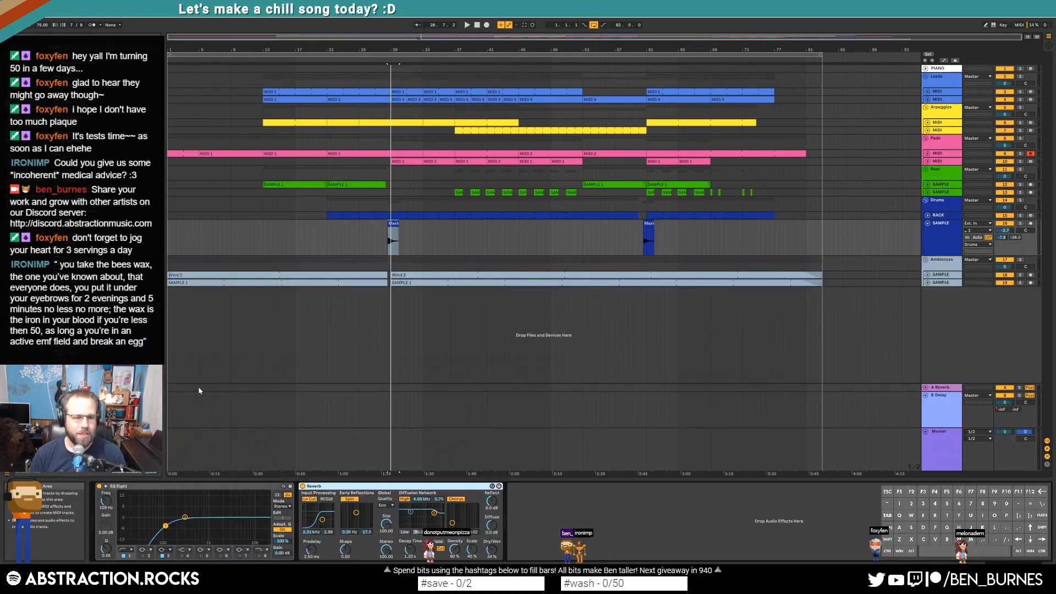
{"action": "key", "text": "shift+Tab"}
{"action": "key", "text": "shift+Tab"}
{"action": "key", "text": "shift+Tab"}
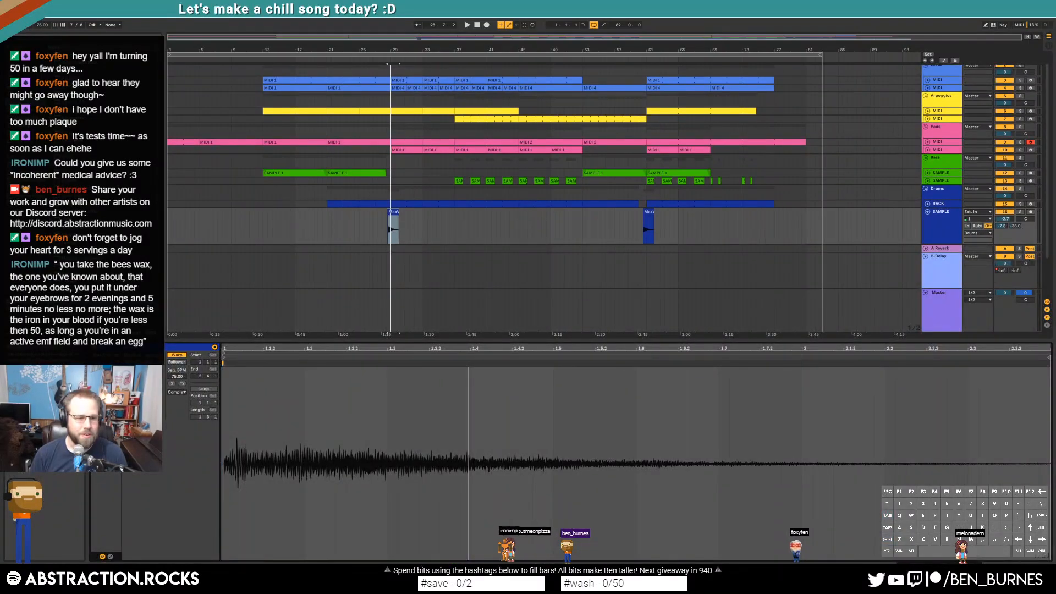
Step: Lower the drum SAMPLE track's volume and play the clip near bar 29 to check its level
{"action": "left_click_drag", "start_coordinate": [1004, 219], "coordinate": [1004, 227]}
{"action": "key", "text": "space"}
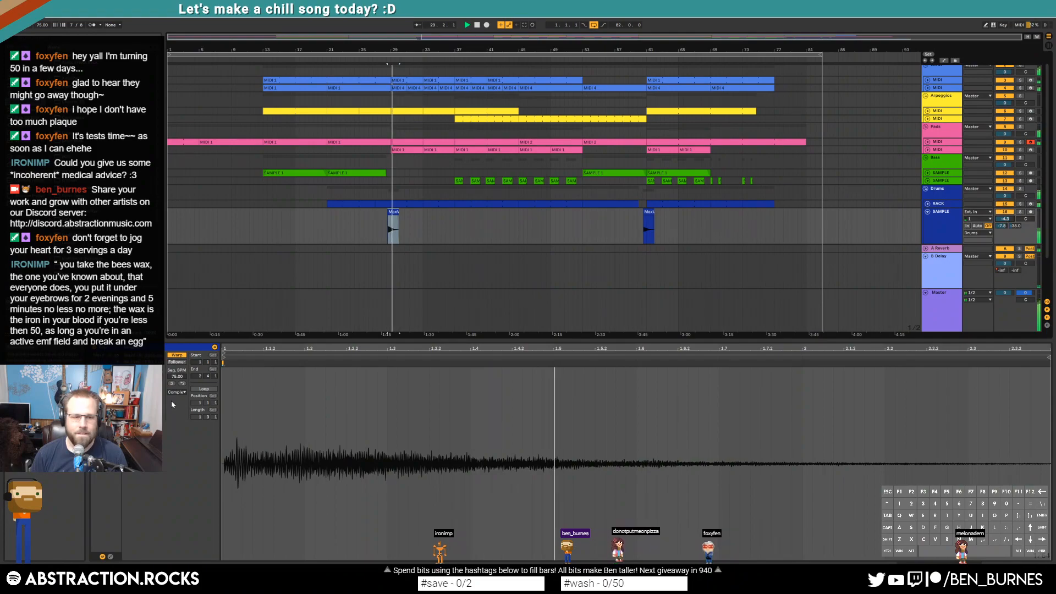
{"action": "key", "text": "space"}
Step: Adjust the Reverb's decay time, switch off Spin and Chorus, lower its high filter frequency, and play from before bar 29
{"action": "key", "text": "shift+Tab"}
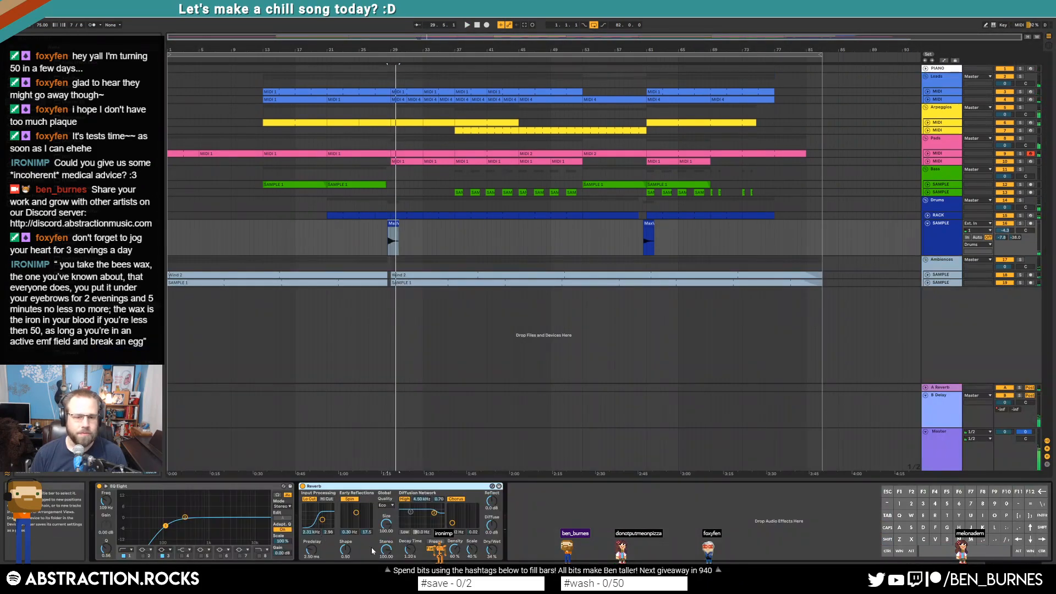
{"action": "left_click_drag", "start_coordinate": [408, 552], "coordinate": [407, 545]}
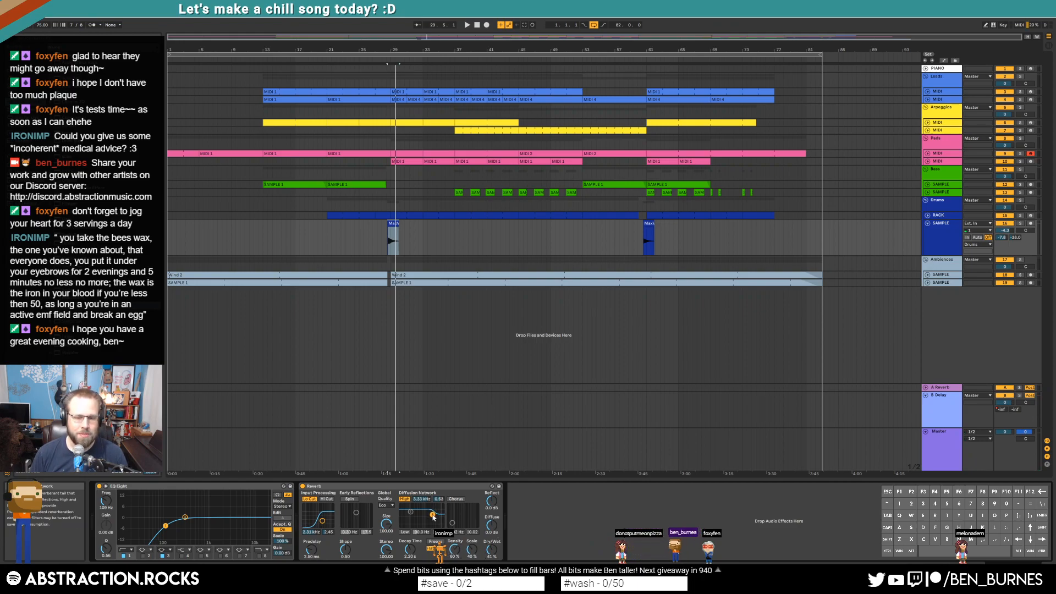
{"action": "left_click", "coordinate": [392, 247]}
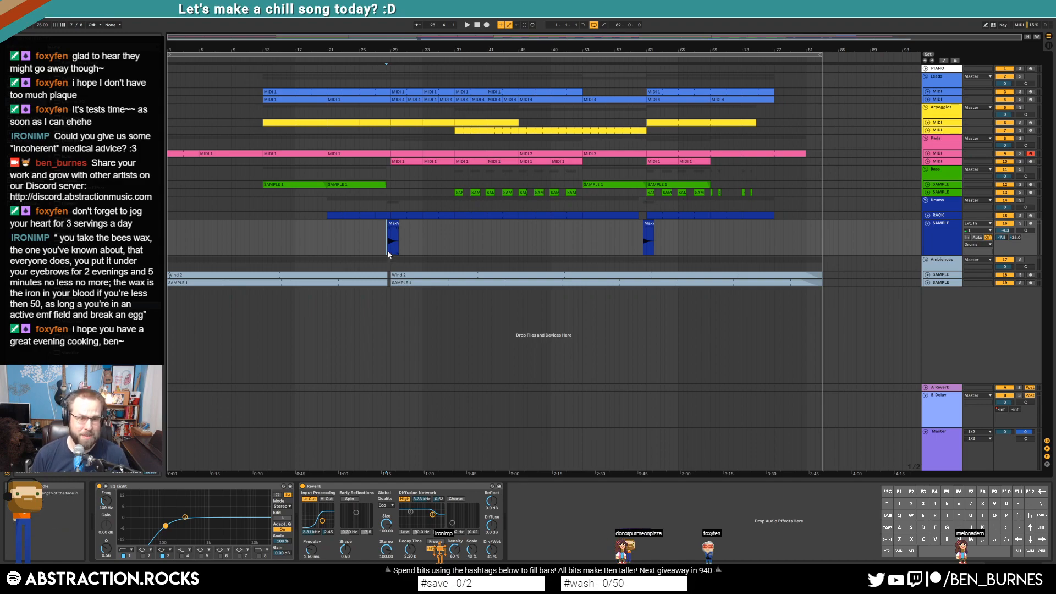
{"action": "key", "text": "space"}
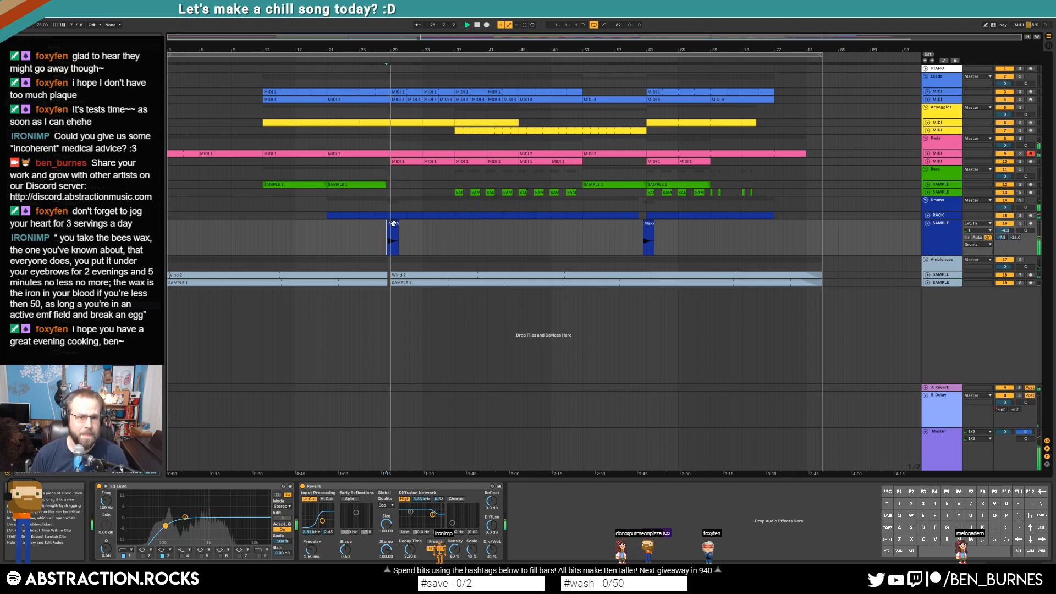
Step: Fine-tune the drum sample Reverb's decay time, dry/wet mix and input filter while replaying the clip near bar 29
{"action": "double_click", "coordinate": [392, 222]}
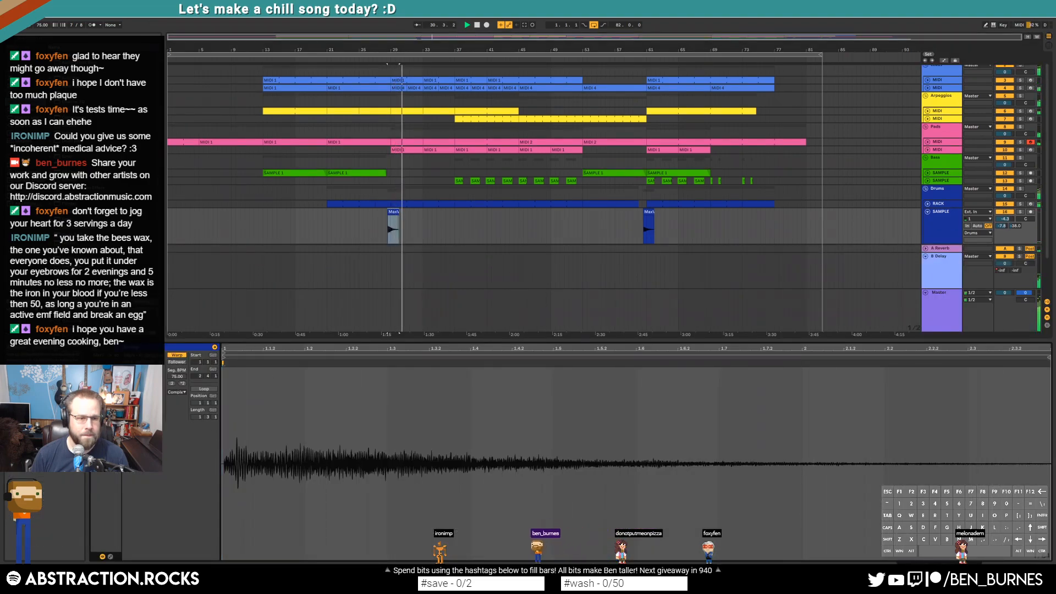
{"action": "key", "text": "space"}
{"action": "key", "text": "space"}
{"action": "double_click", "coordinate": [939, 233]}
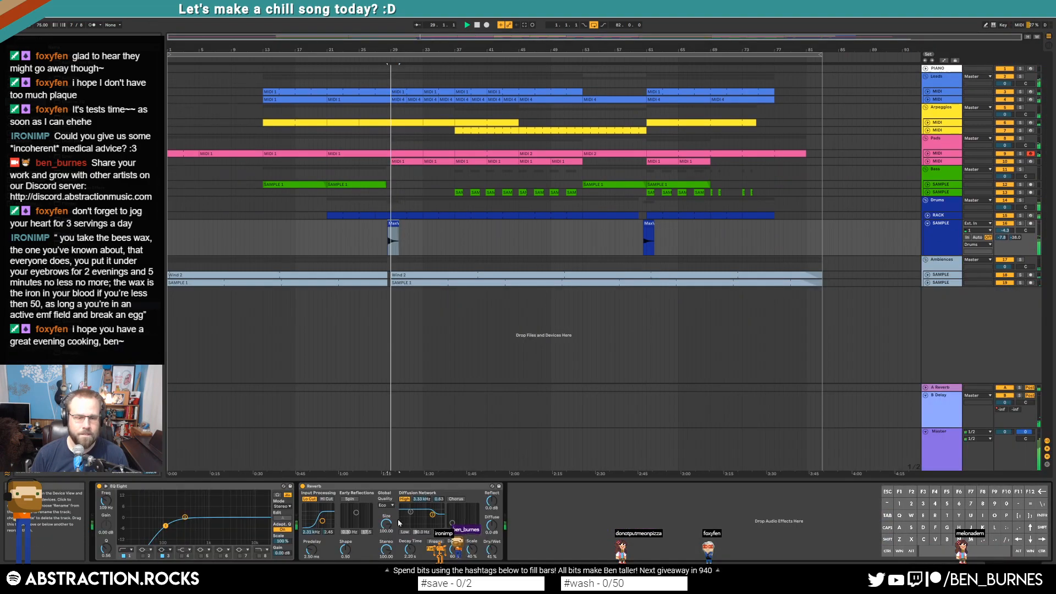
{"action": "left_click_drag", "start_coordinate": [410, 549], "coordinate": [410, 529]}
{"action": "key", "text": "space"}
{"action": "key", "text": "space"}
{"action": "left_click_drag", "start_coordinate": [491, 549], "coordinate": [491, 552]}
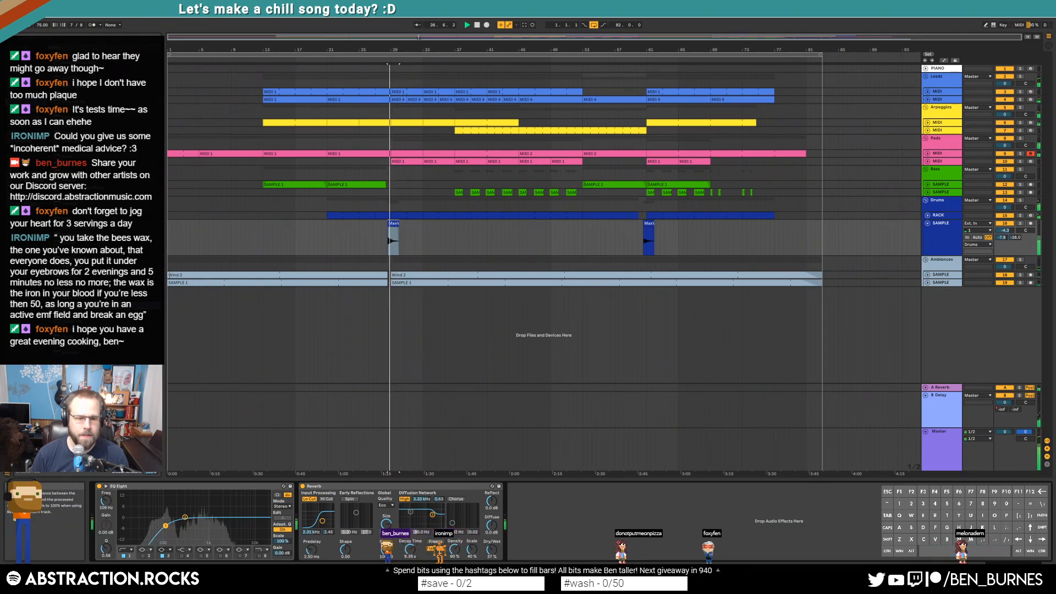
{"action": "left_click_drag", "start_coordinate": [322, 521], "coordinate": [320, 523]}
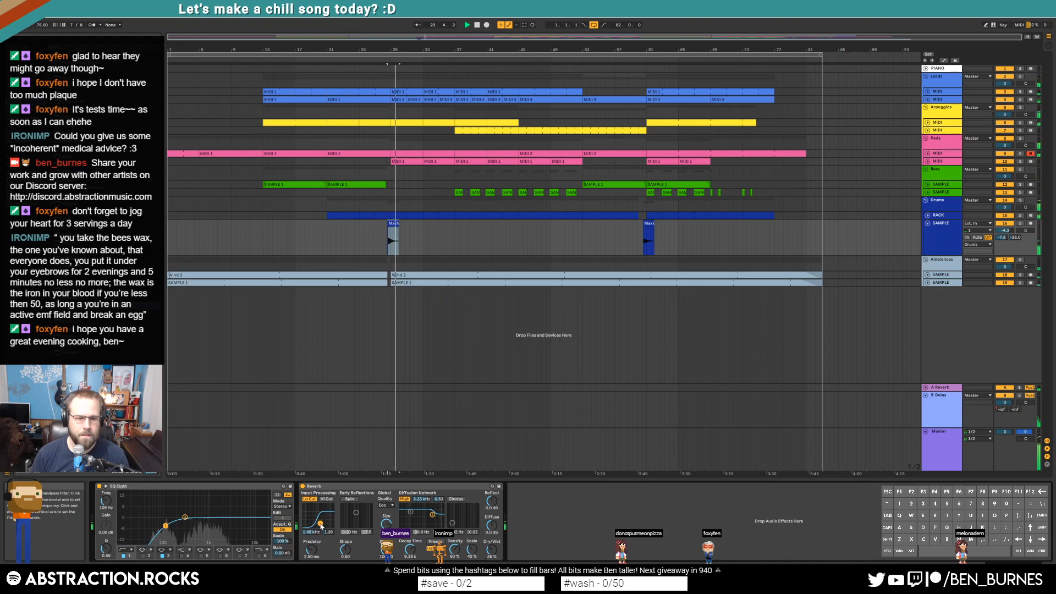
Step: Replace the drum sample clip near bar 61 with a copy of the warped clip near bar 29
{"action": "left_click", "coordinate": [393, 224]}
{"action": "key", "text": "ctrl+c"}
{"action": "left_click", "coordinate": [648, 224]}
{"action": "key", "text": "ctrl+v"}
{"action": "key", "text": "shift+Tab"}
{"action": "key", "text": "shift+Tab"}
Step: Select the second lead MIDI track, and fold it and the drum SAMPLE track to compact rows
{"action": "left_click", "coordinate": [940, 99]}
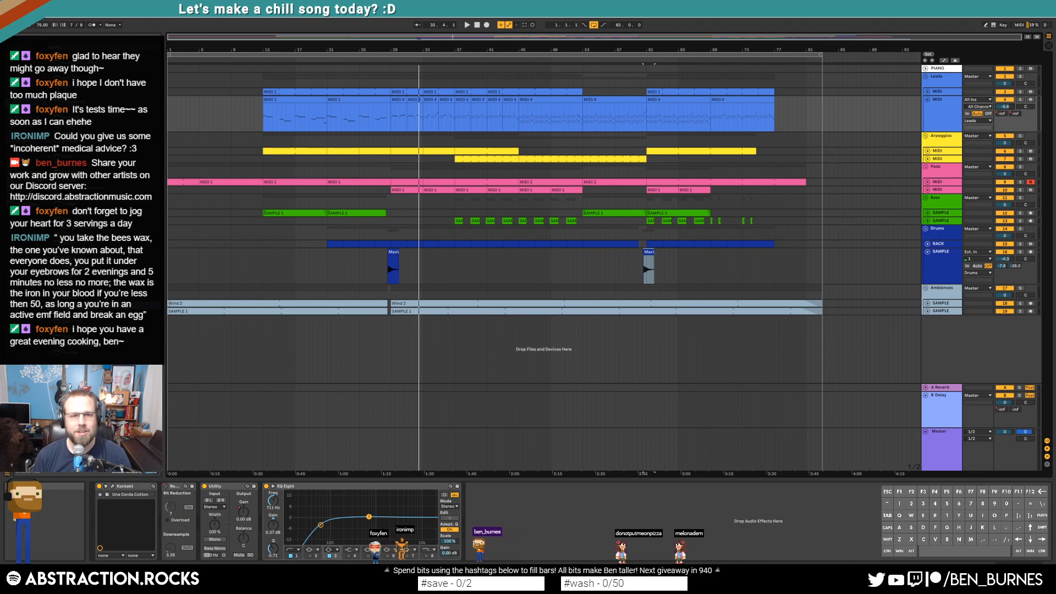
{"action": "left_click", "coordinate": [928, 101]}
{"action": "left_click", "coordinate": [927, 223]}
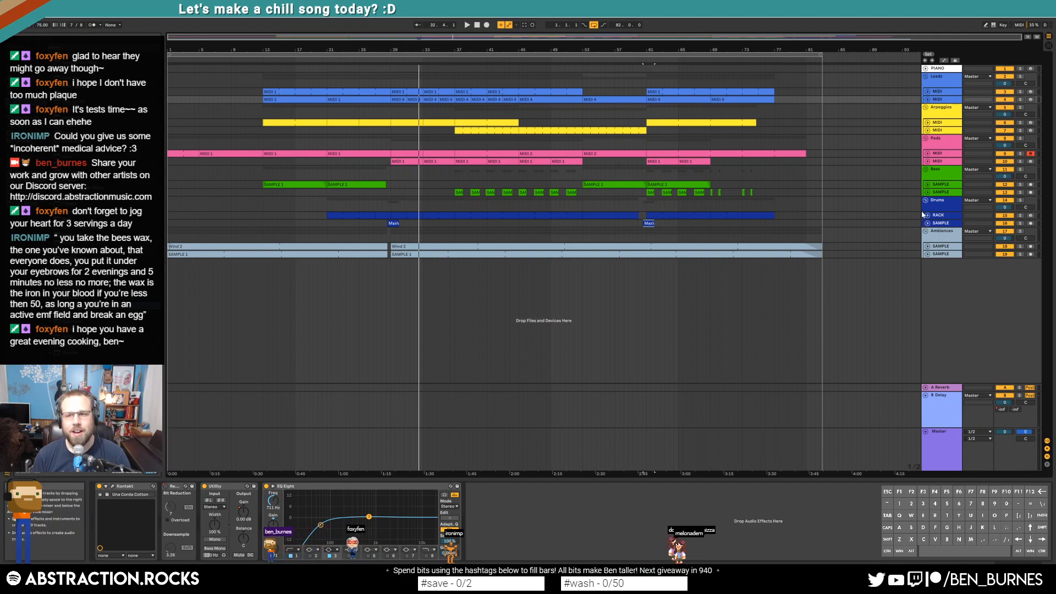
Step: Try selecting all grouped tracks from bar 1 to the end of the wind clip, and place the insert marker at bar 1
{"action": "left_click", "coordinate": [819, 91]}
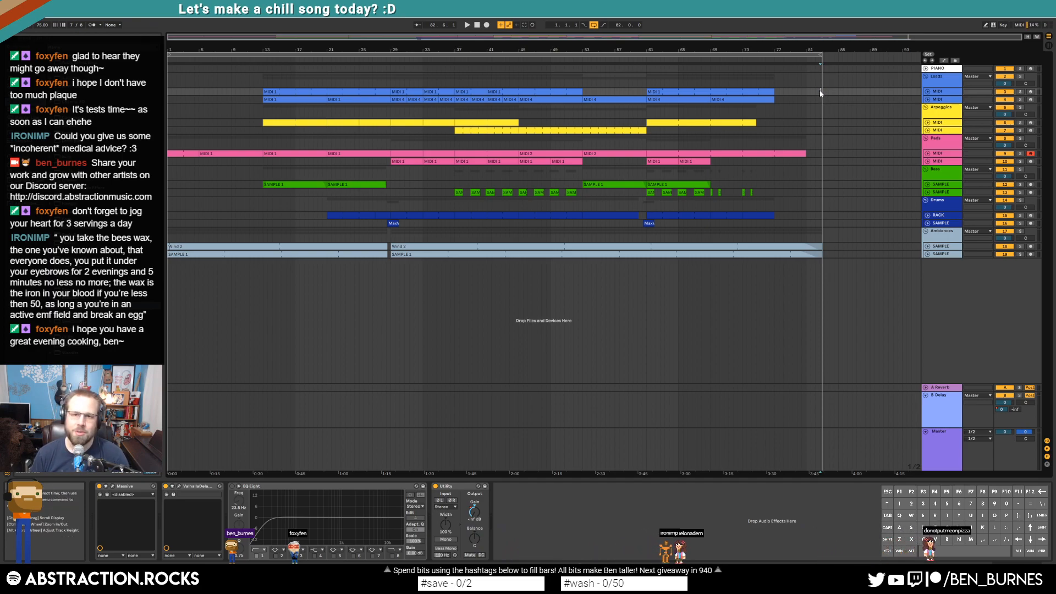
{"action": "left_click_drag", "start_coordinate": [172, 88], "coordinate": [820, 255]}
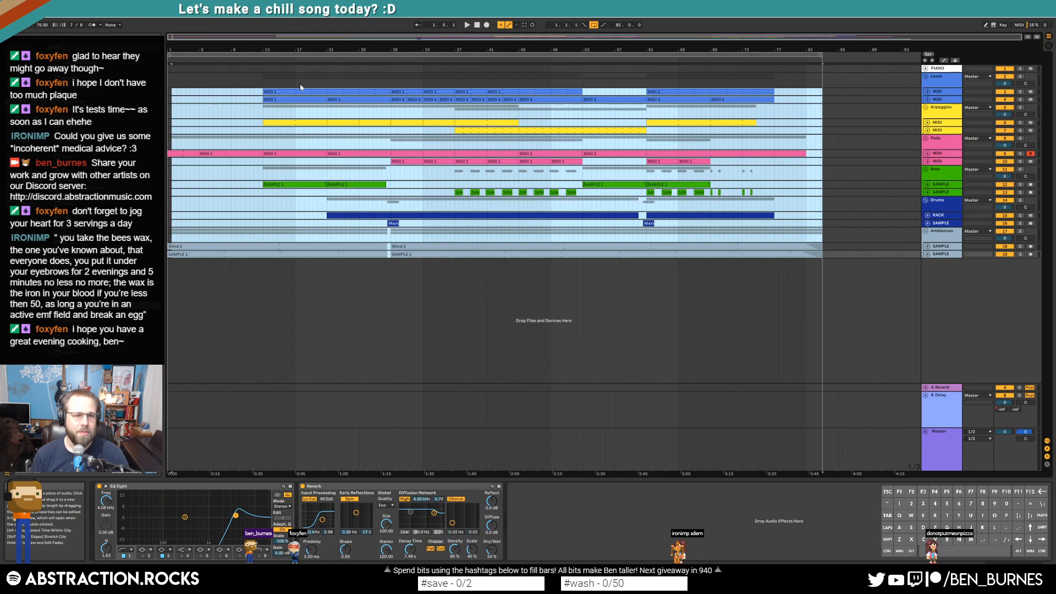
{"action": "left_click", "coordinate": [169, 94]}
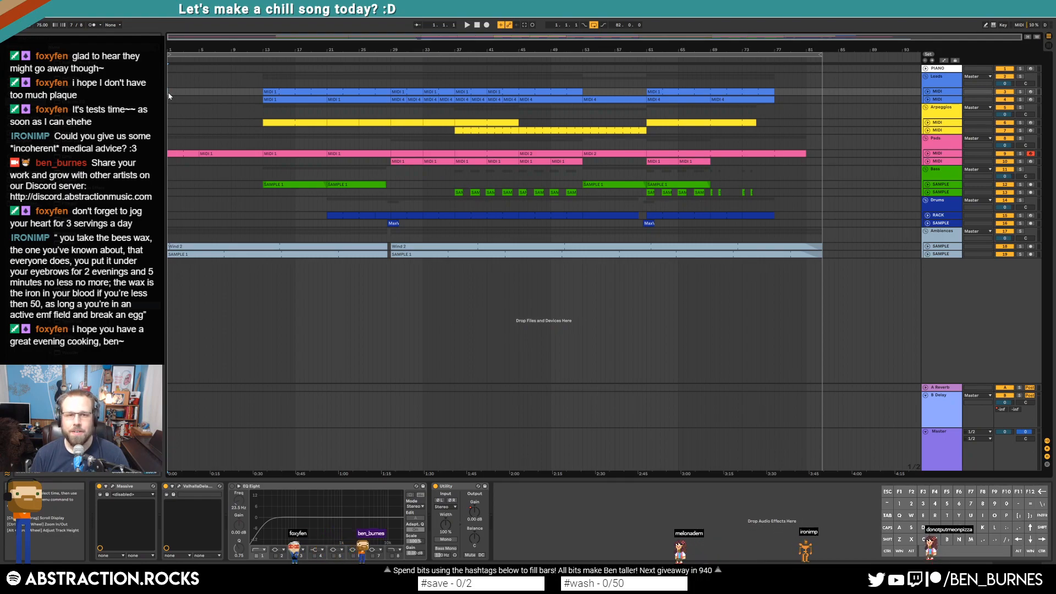
{"action": "left_click_drag", "start_coordinate": [178, 100], "coordinate": [820, 254]}
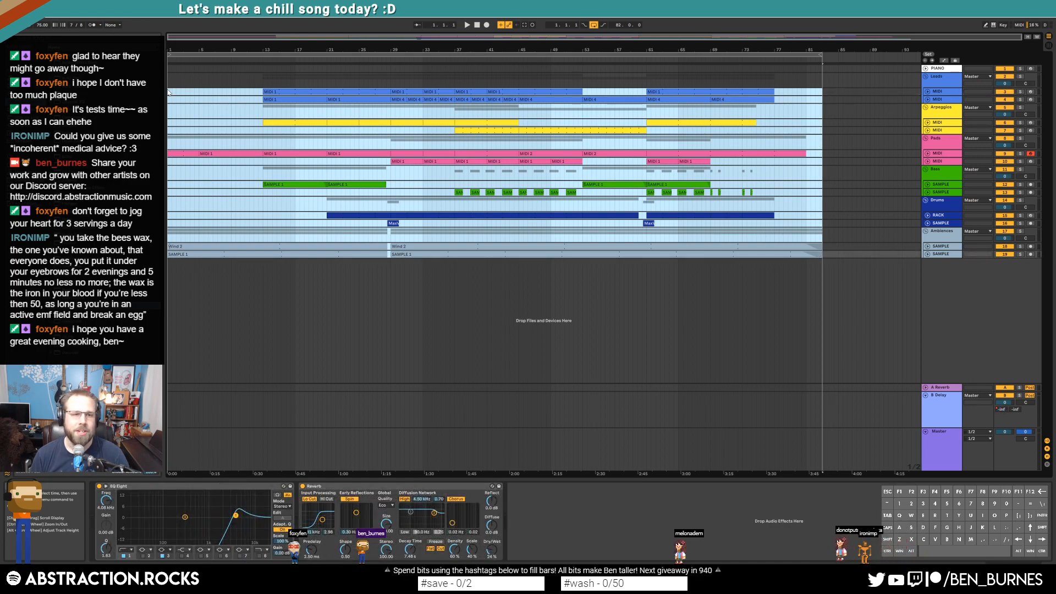
{"action": "left_click", "coordinate": [168, 94]}
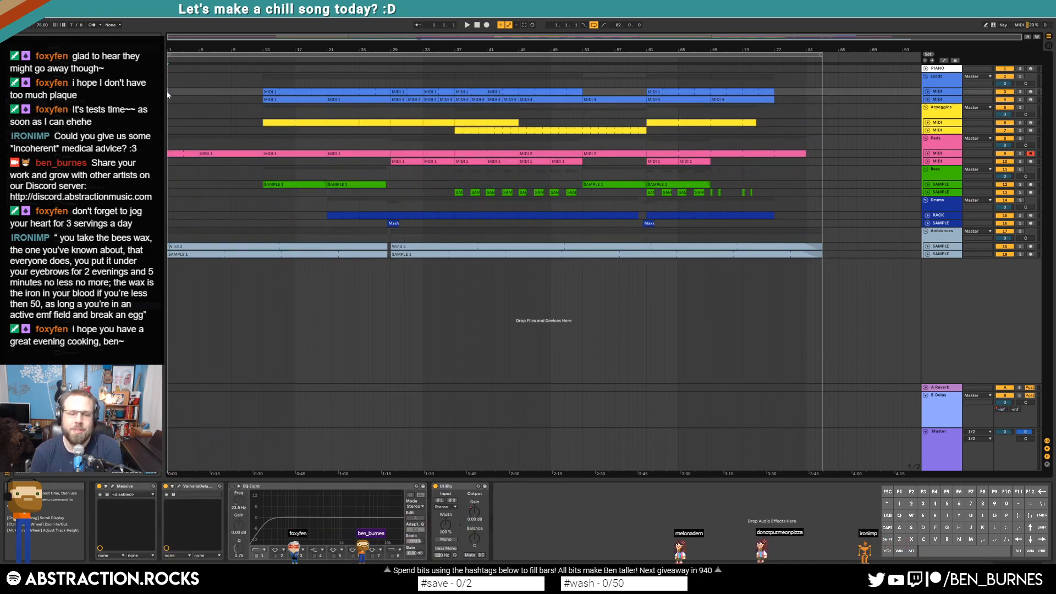